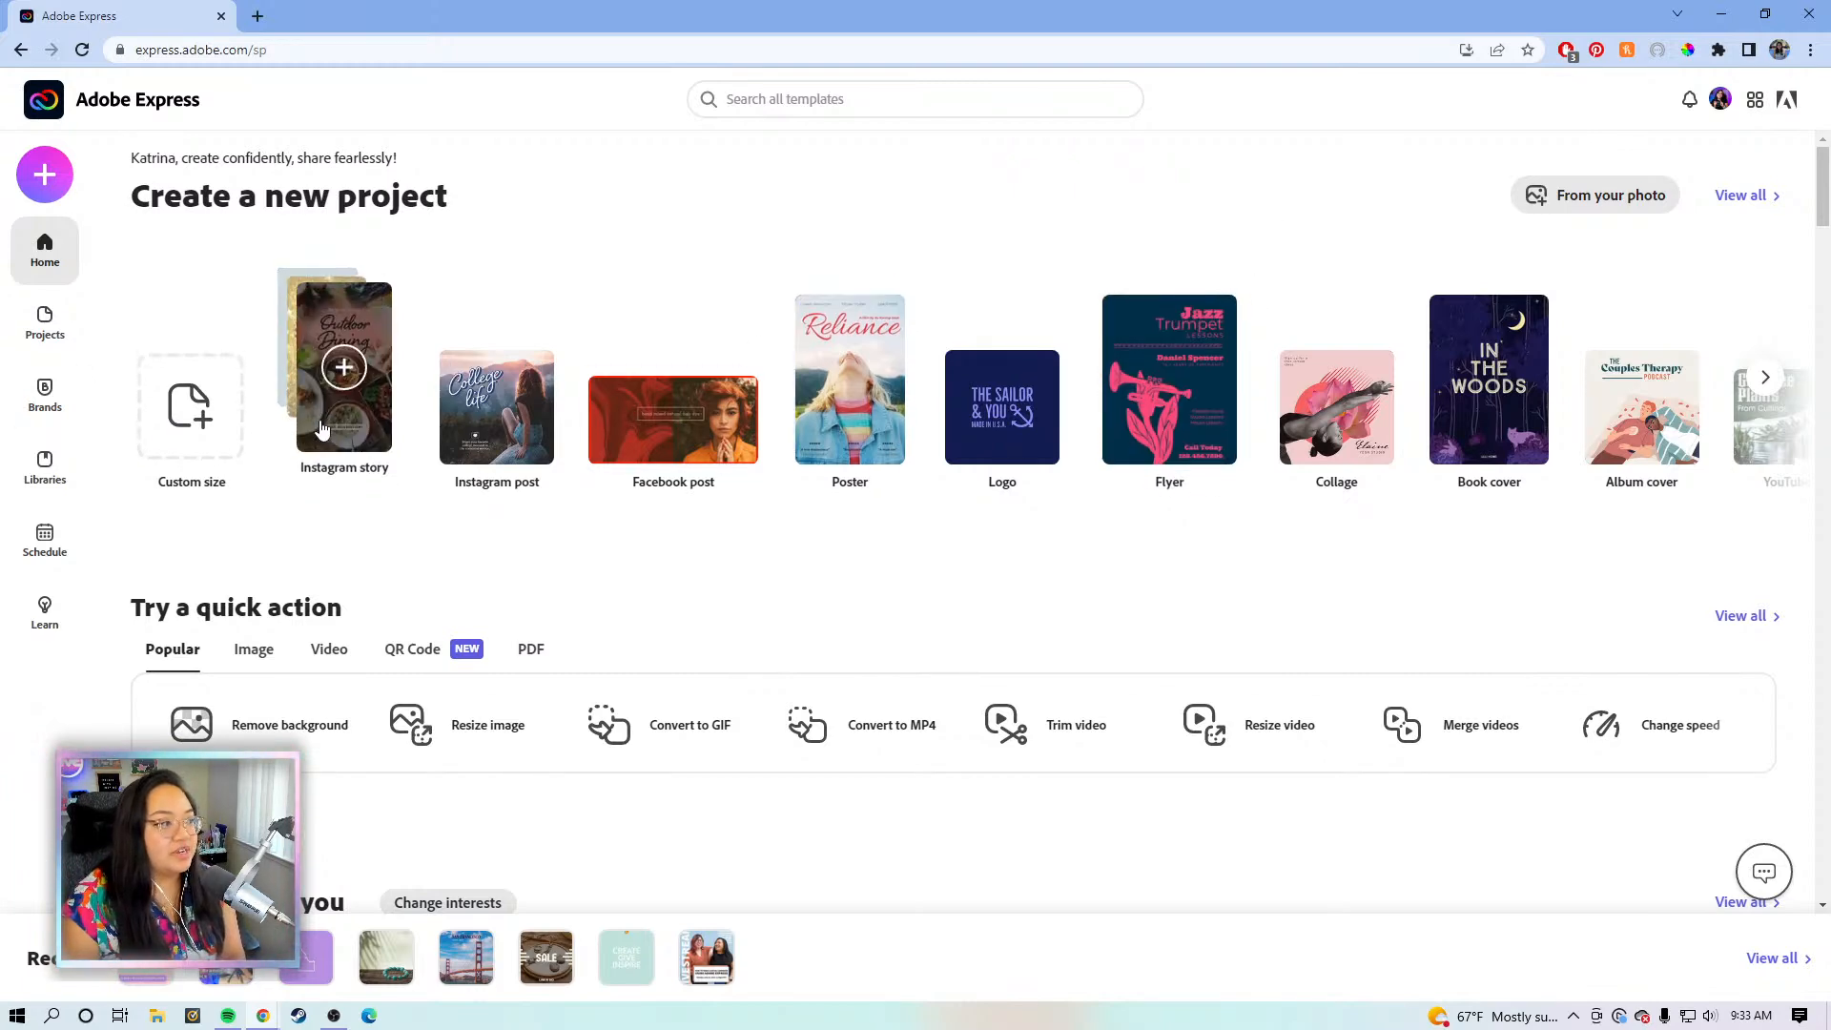
# - Create a blank Widescreen 16:9 design from the Custom size standard presets
pyautogui.click(190, 405)
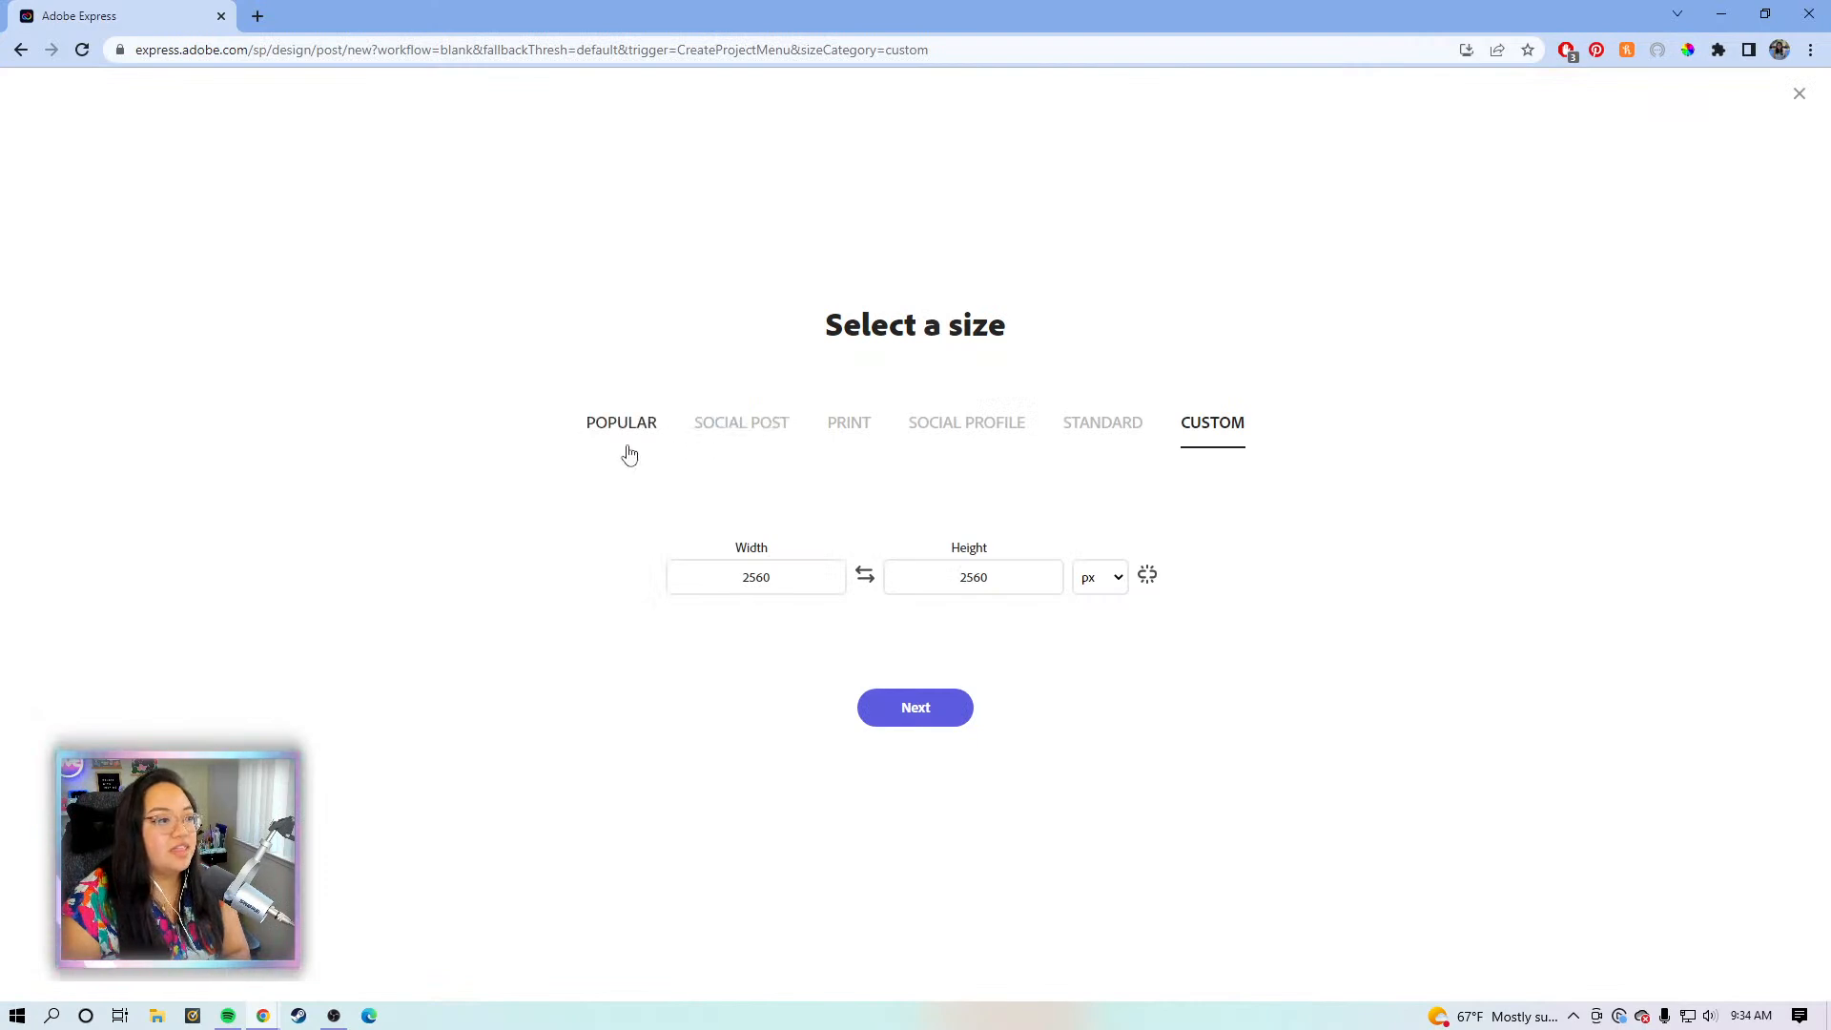
pyautogui.click(1088, 436)
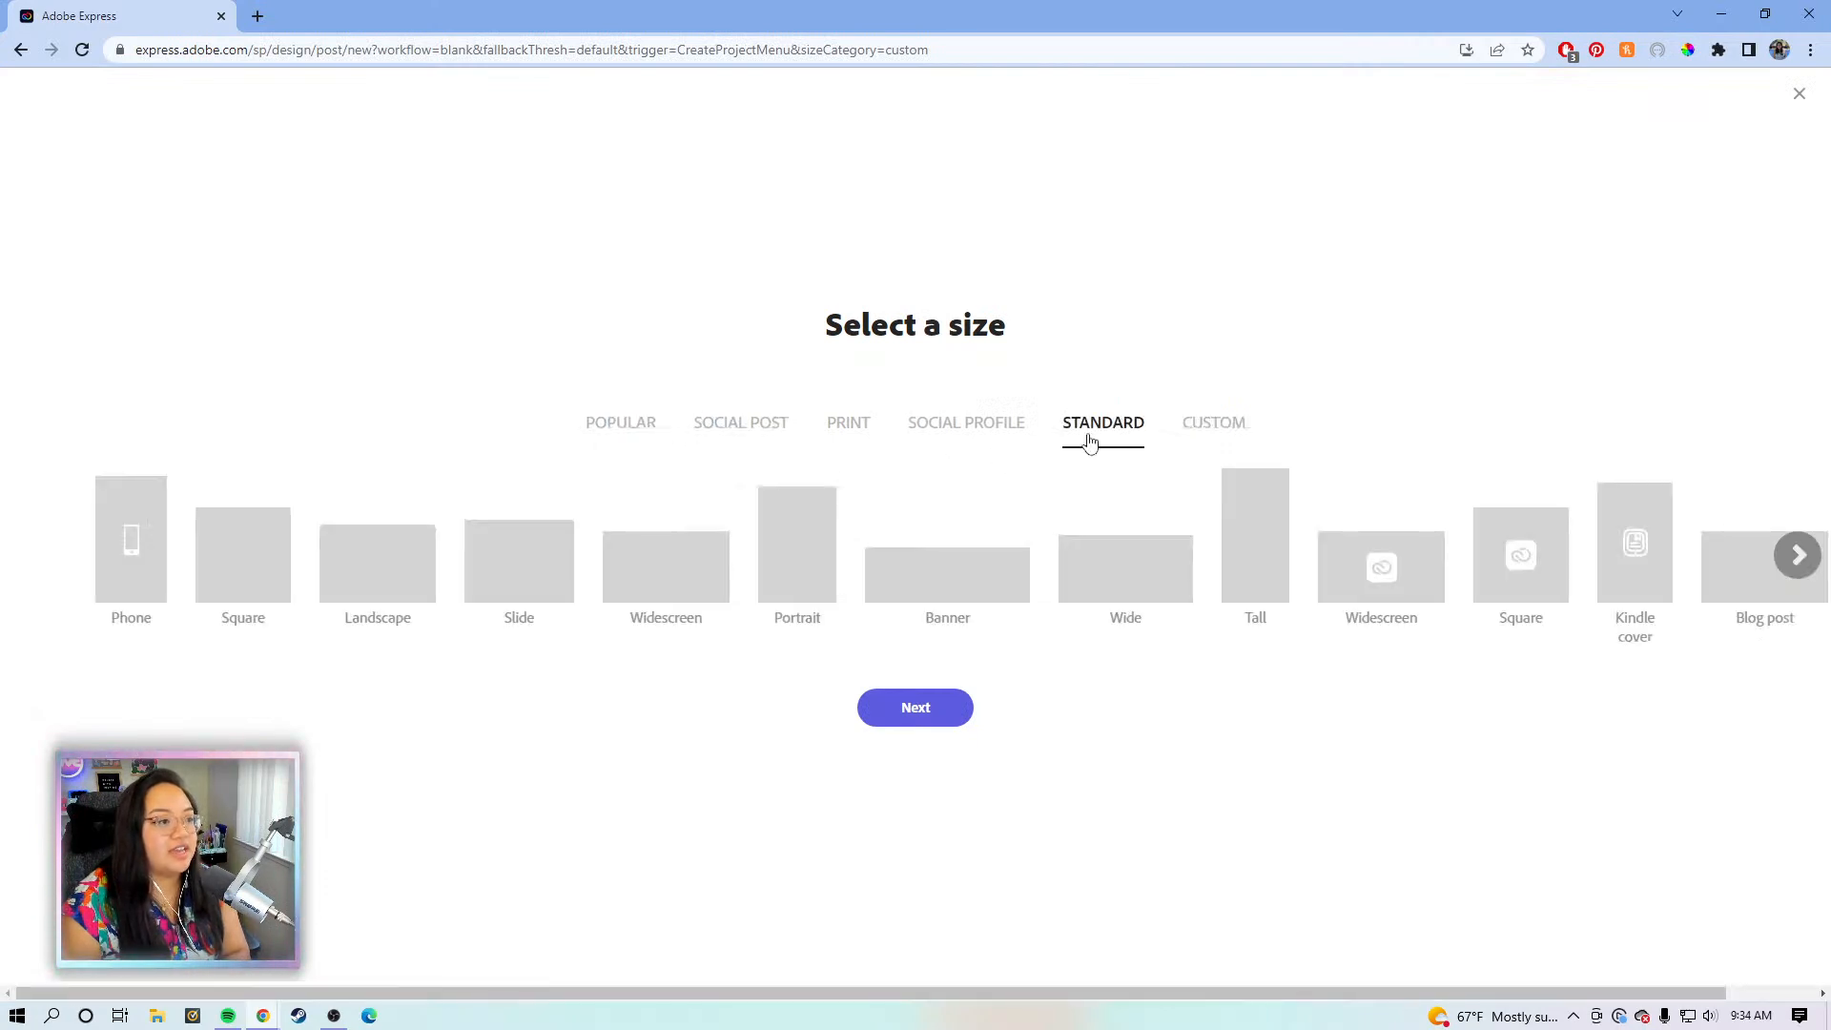
pyautogui.click(661, 578)
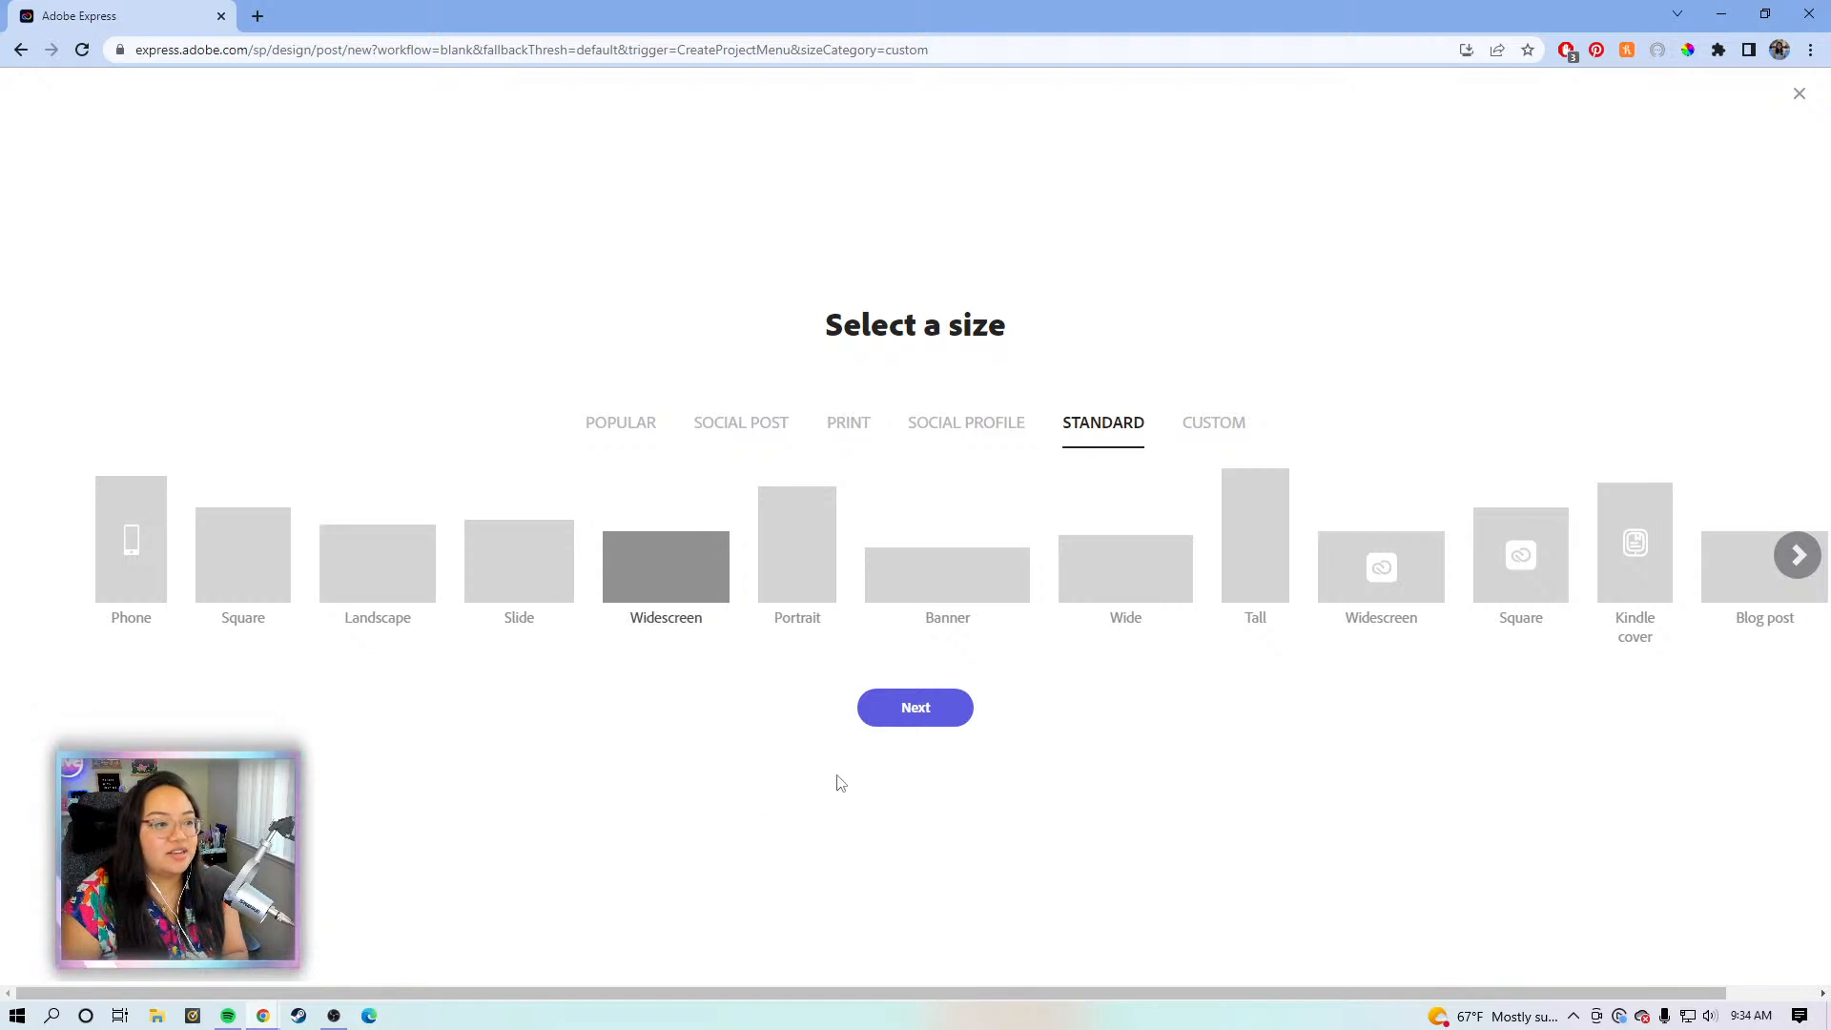
pyautogui.click(899, 713)
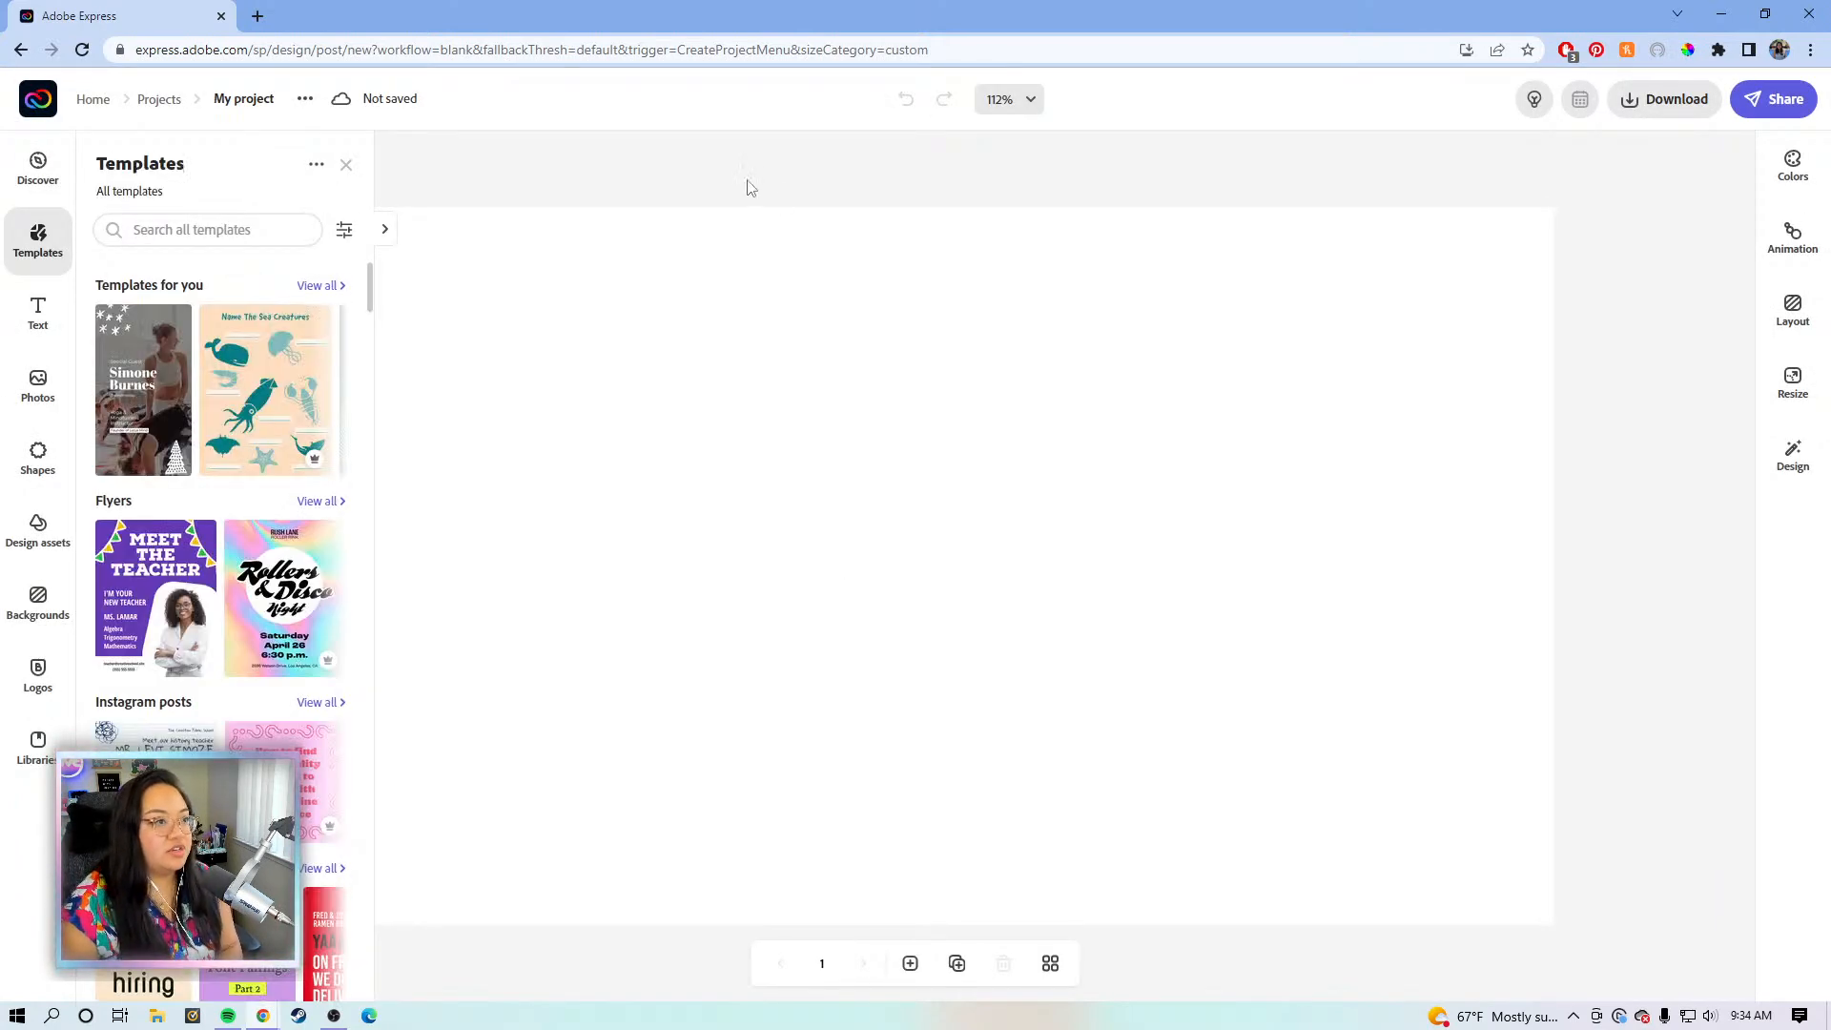
# - Close the templates list and the page background settings to leave a plain white canvas
pyautogui.click(789, 166)
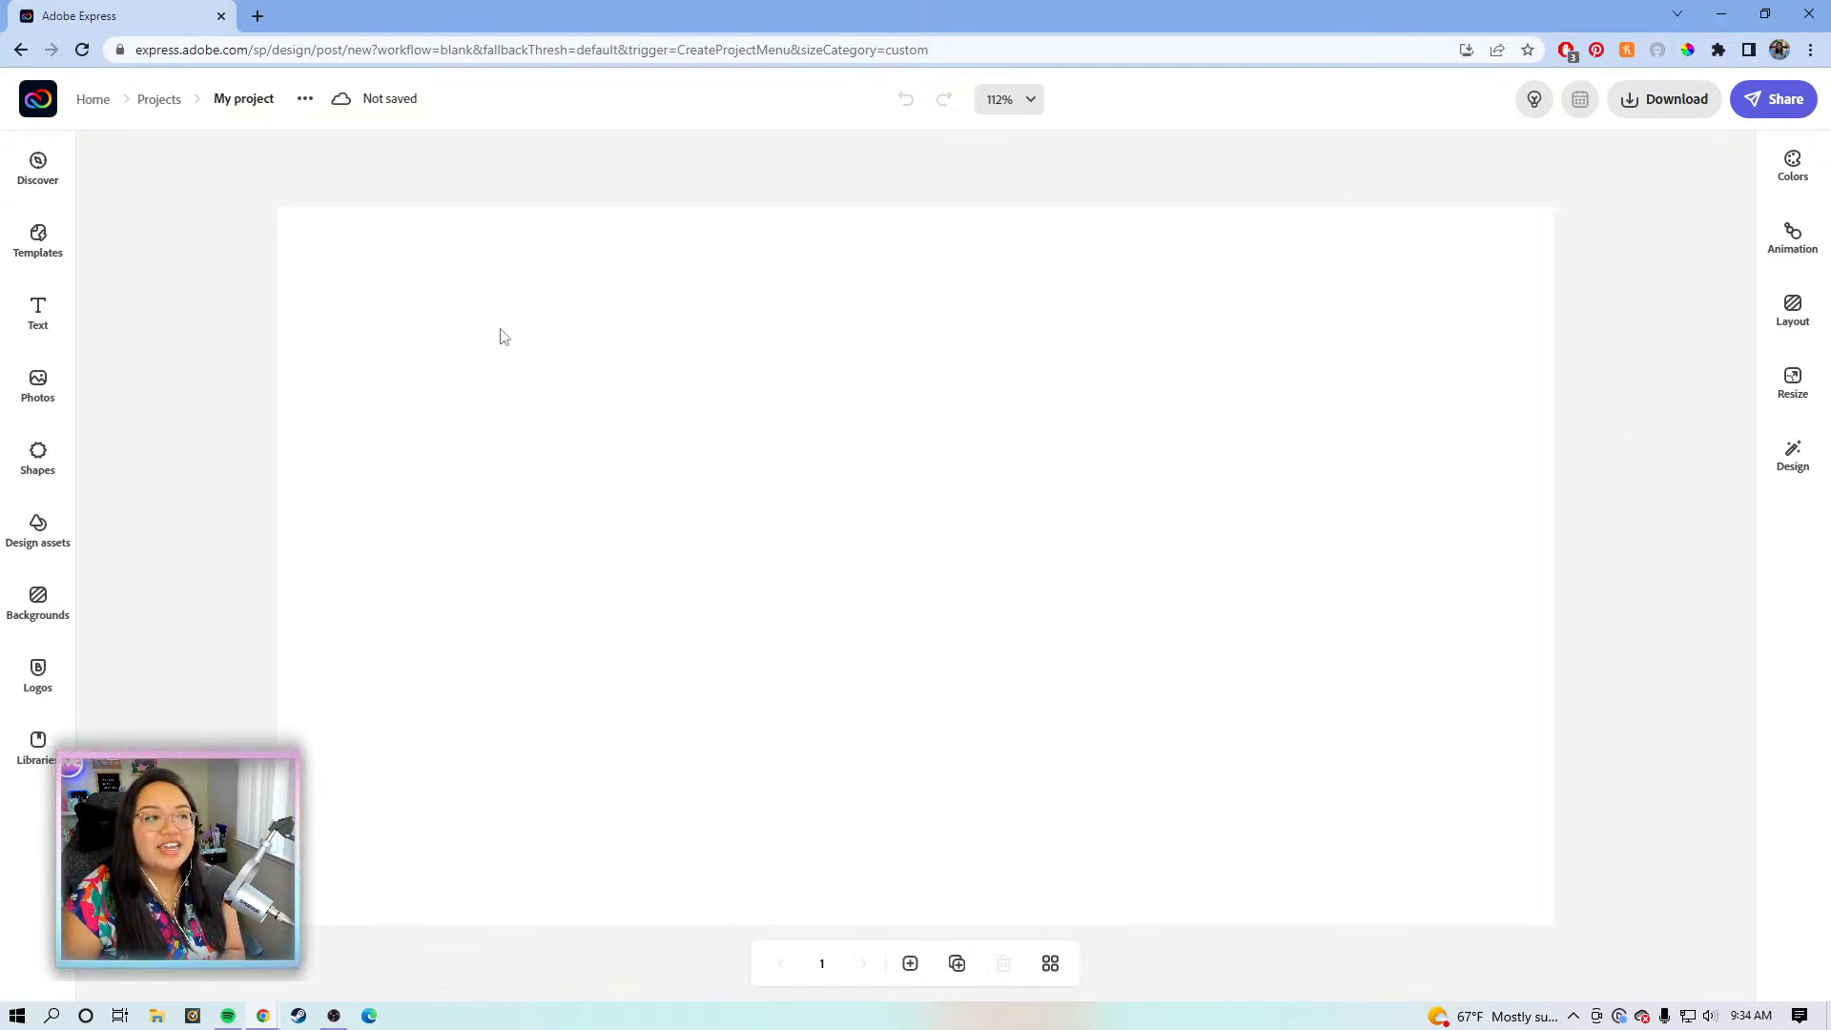
pyautogui.click(1402, 363)
pyautogui.click(1308, 193)
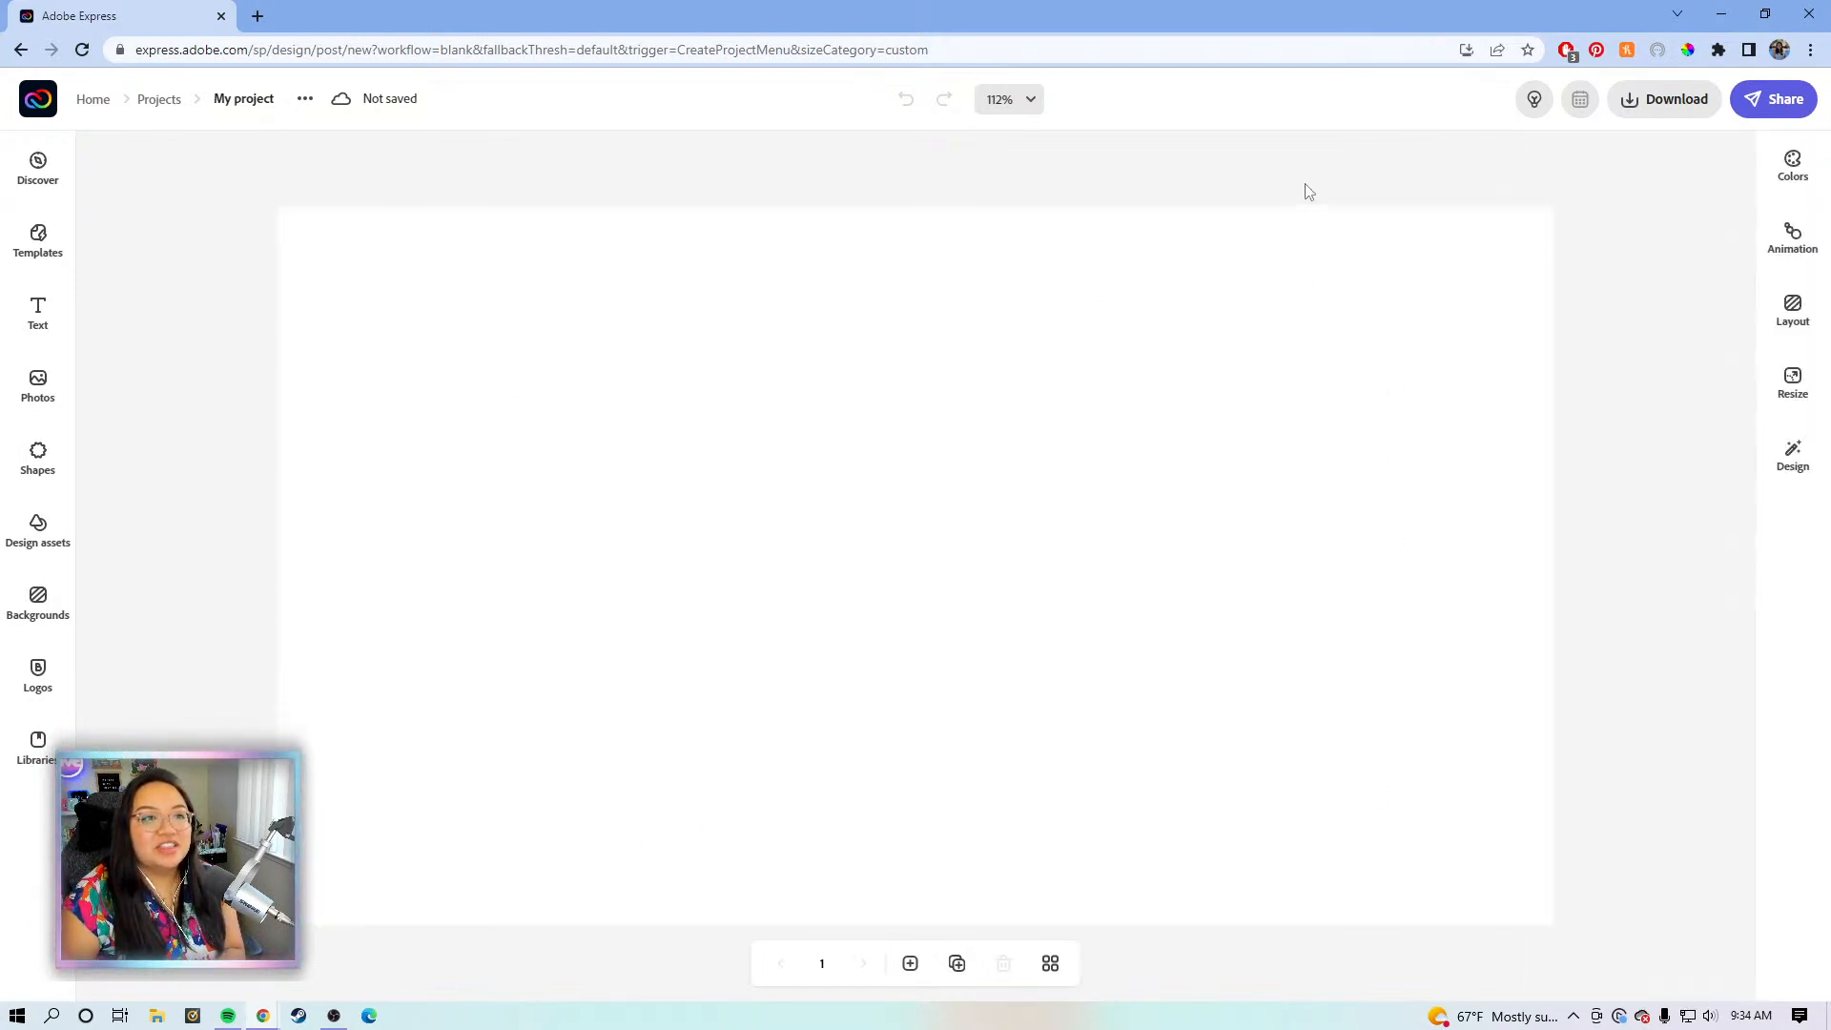
# - Review the available download file types, then dismiss the download options
pyautogui.click(1665, 103)
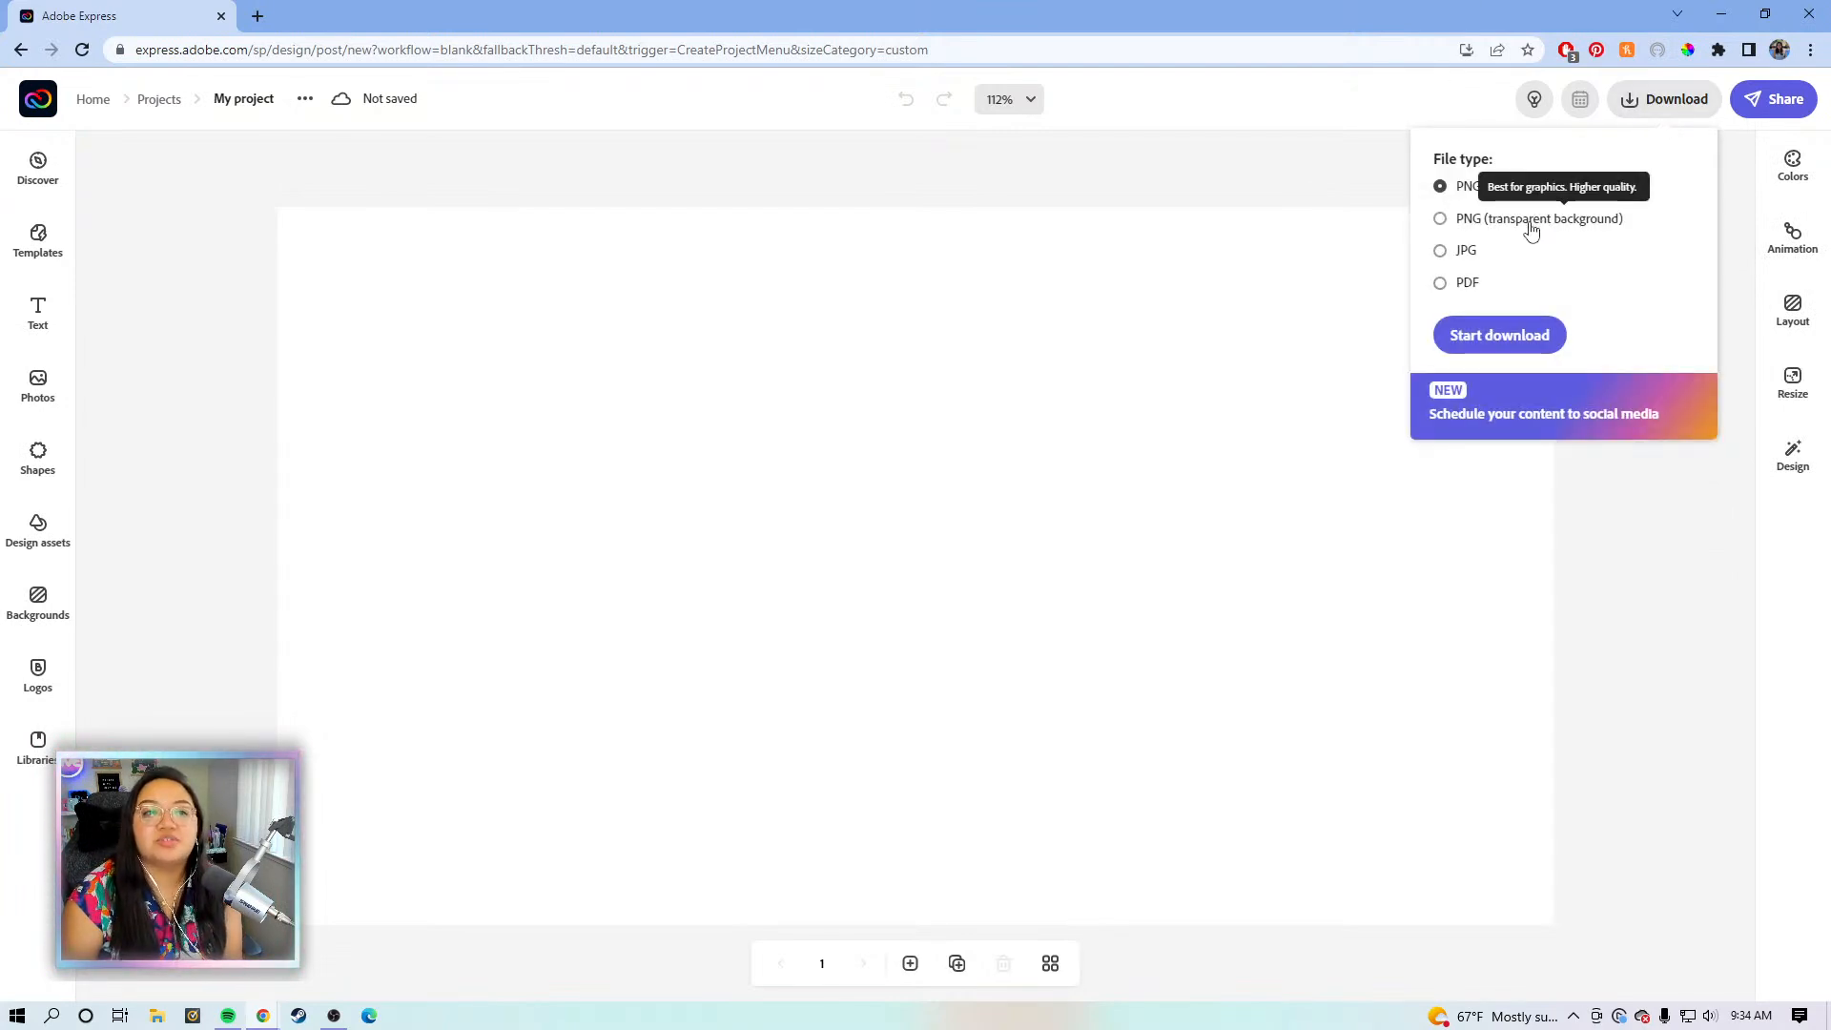
pyautogui.click(1073, 164)
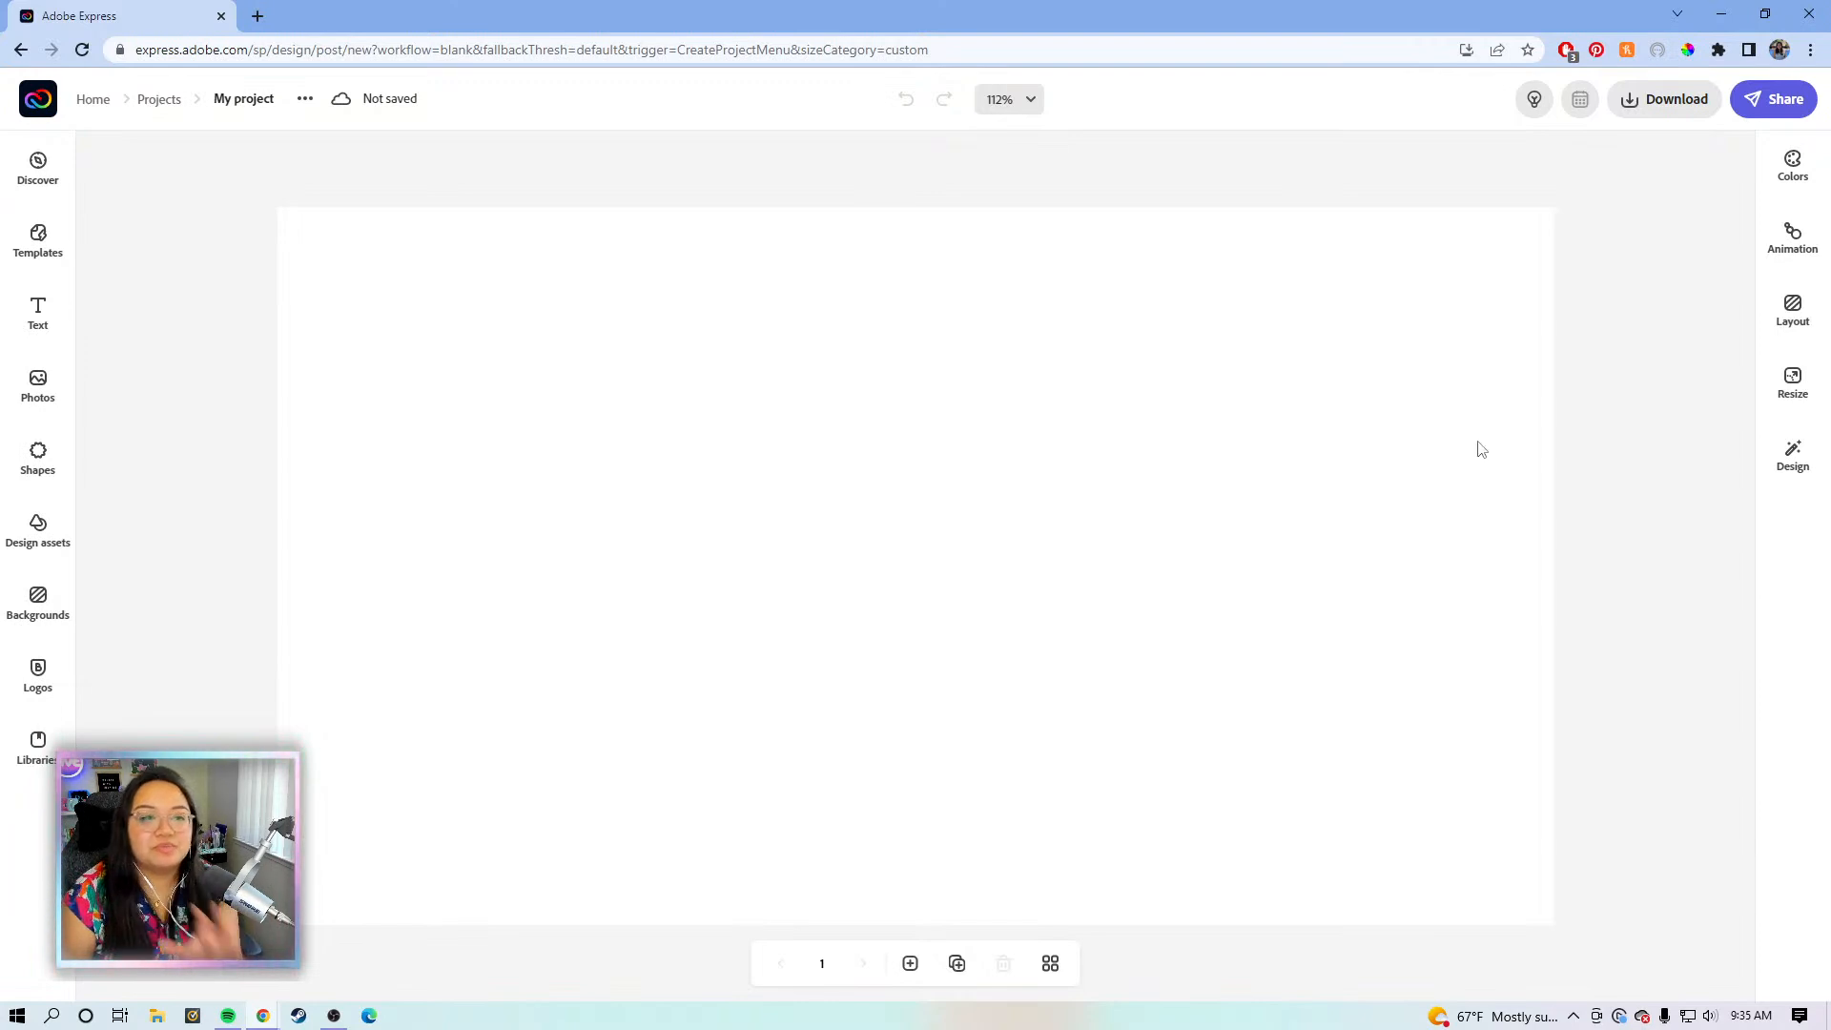
pyautogui.click(1686, 107)
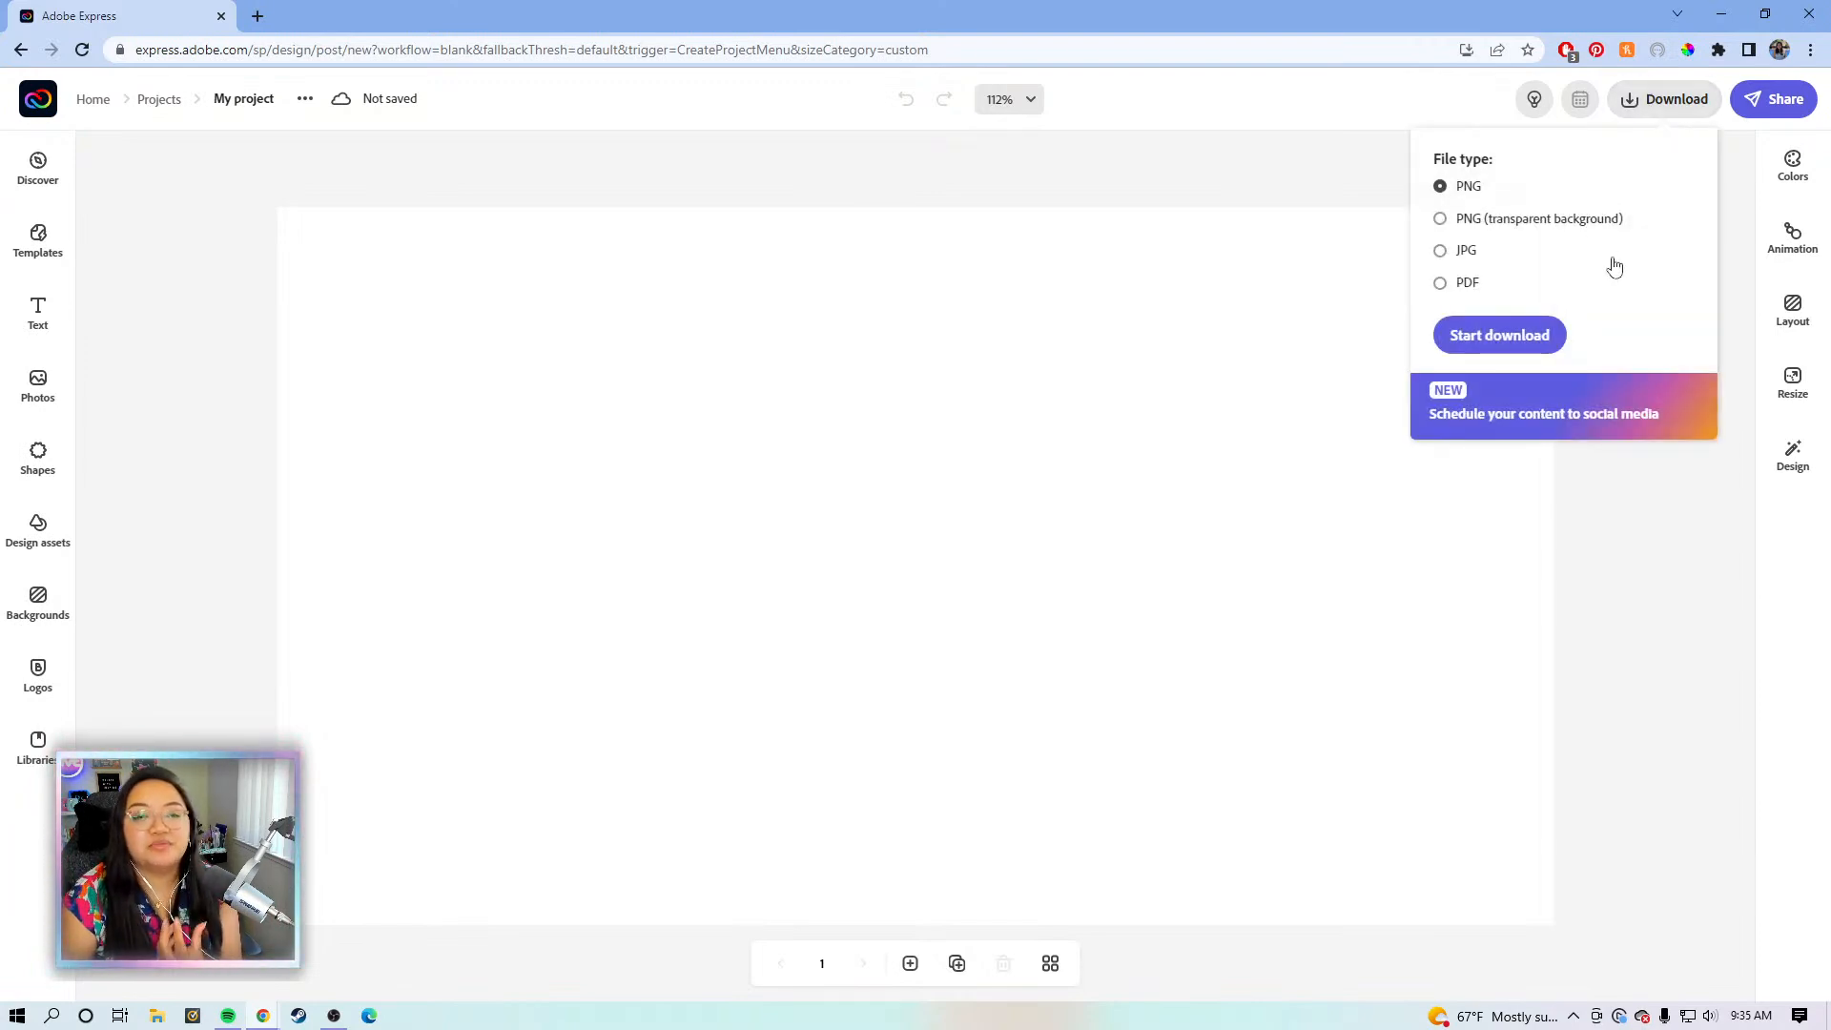
pyautogui.click(1632, 579)
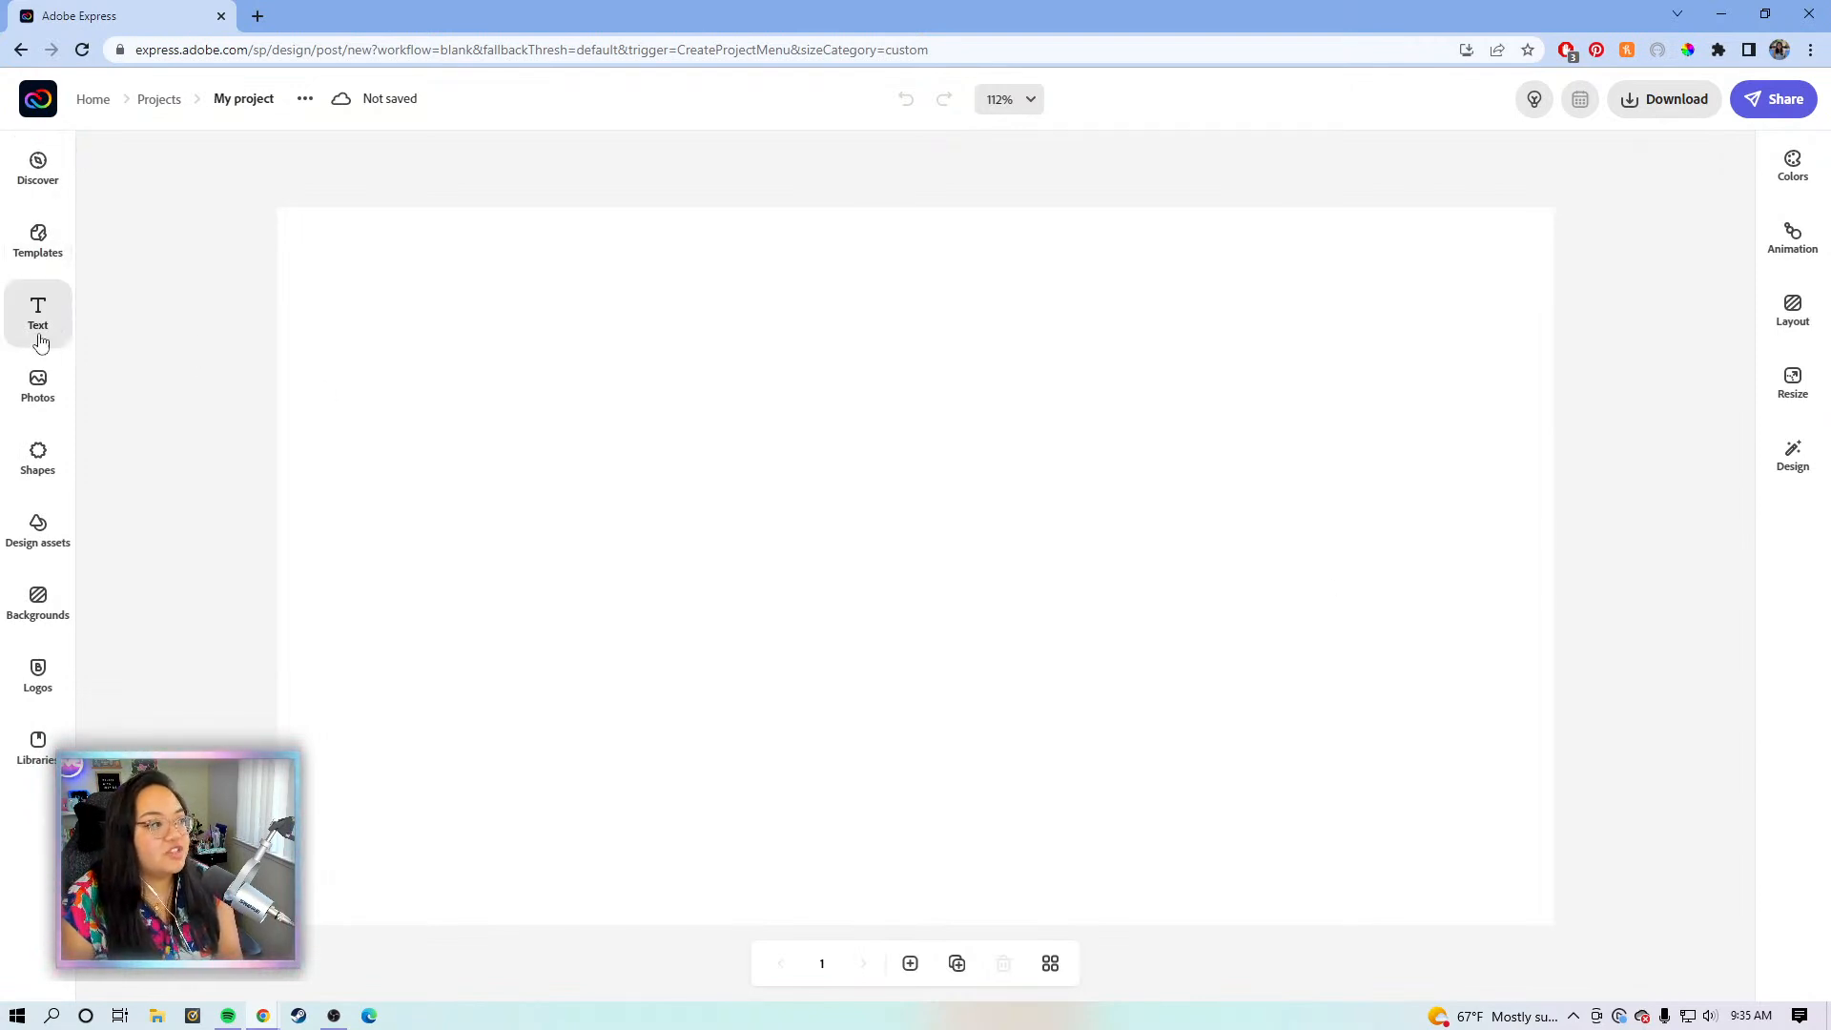
# - Add a square shape, squash it into a wide rectangle, and set zoom to 100%
pyautogui.click(40, 448)
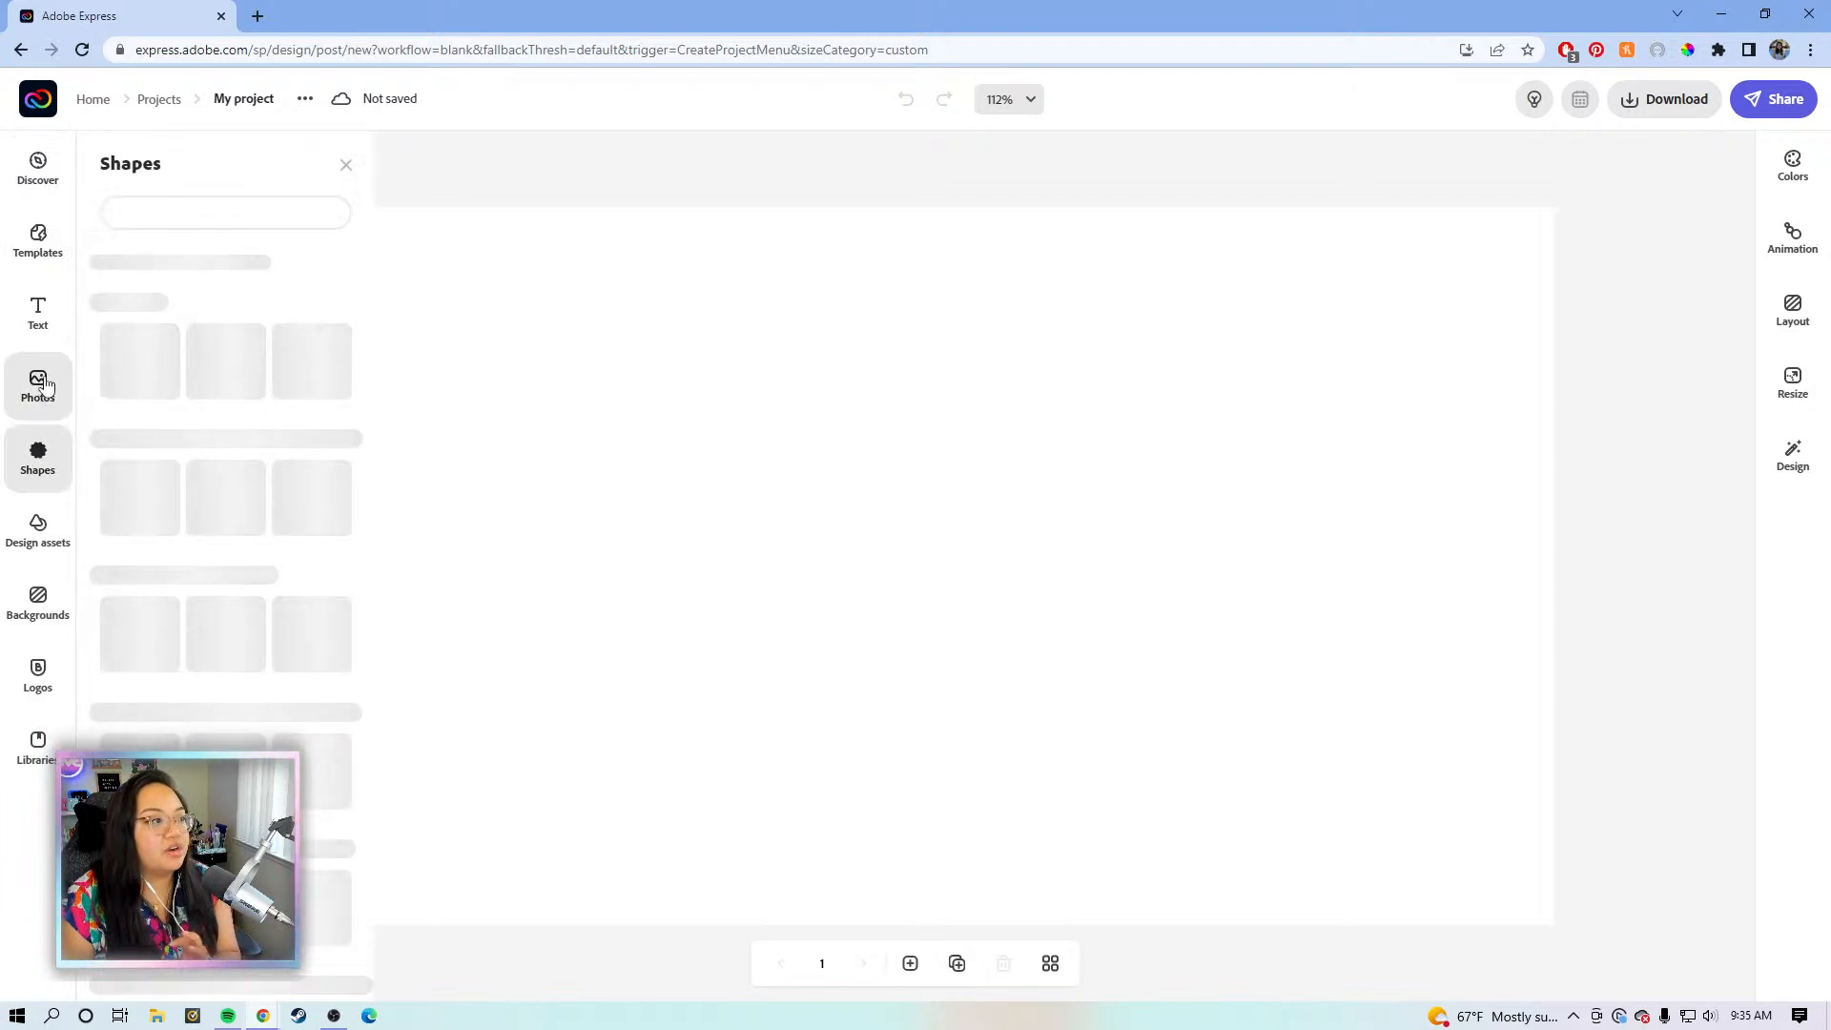
pyautogui.click(214, 416)
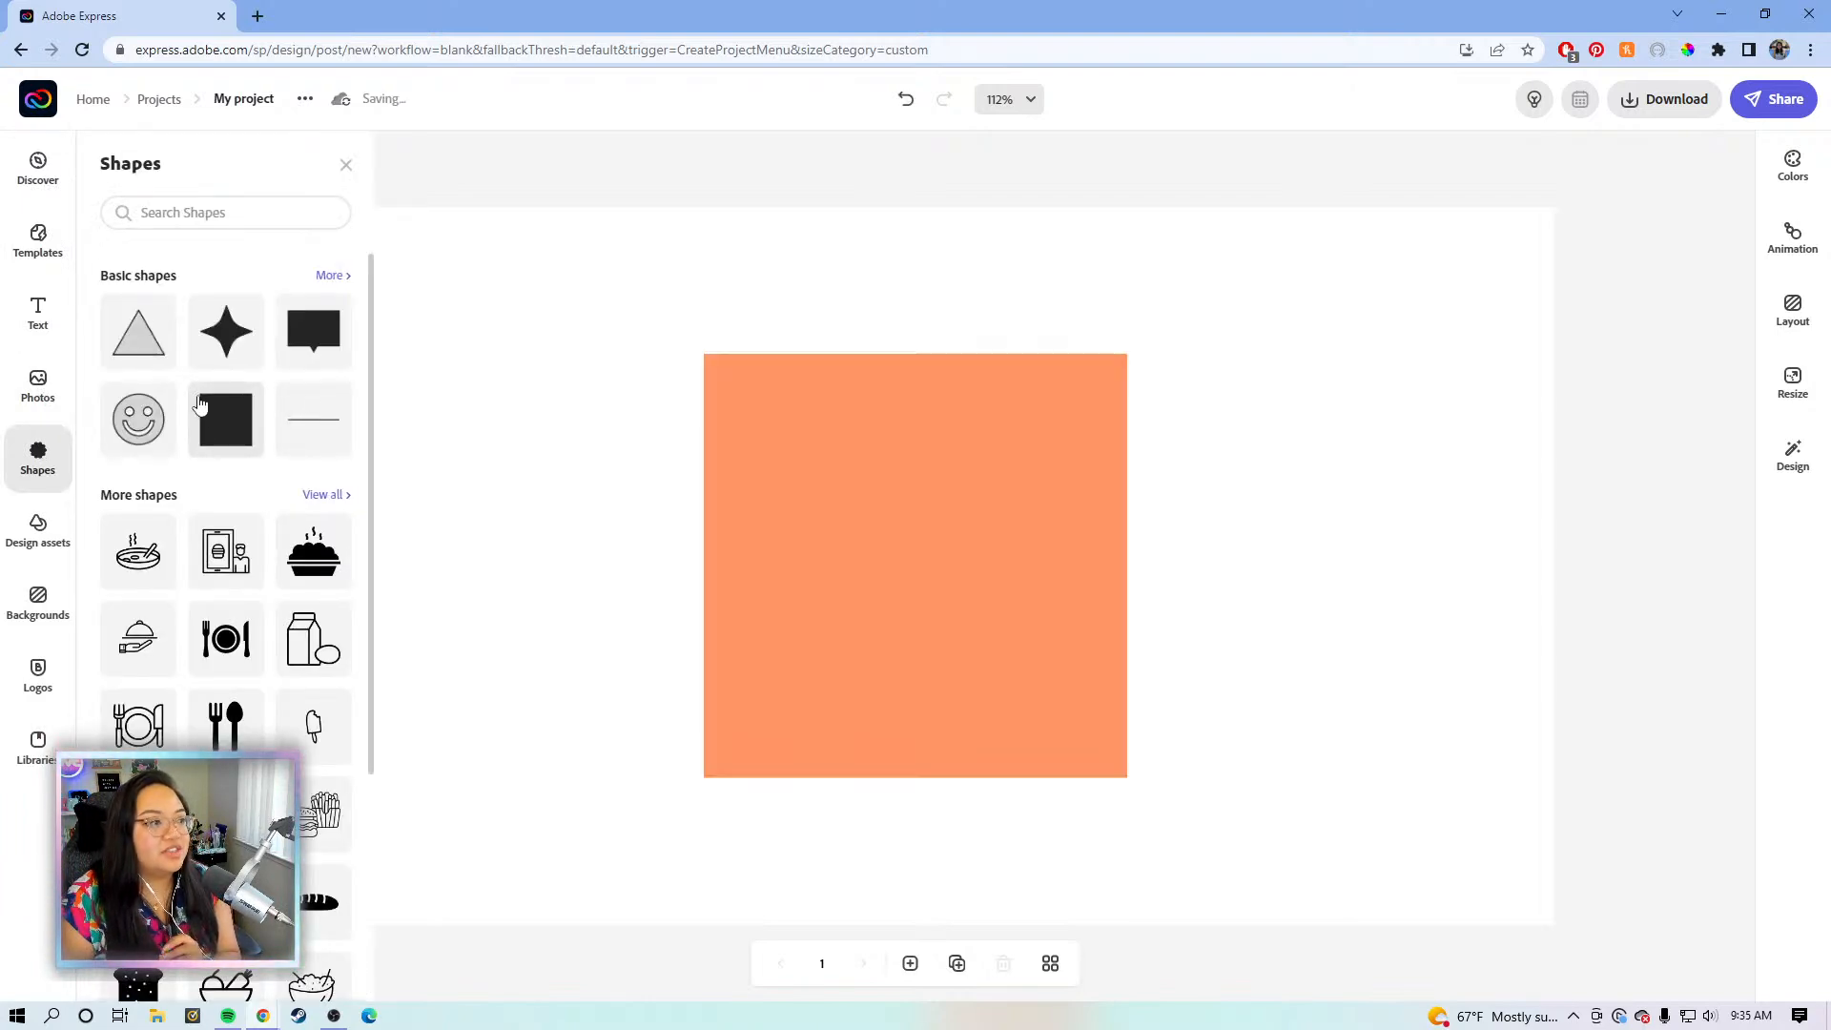
pyautogui.click(853, 465)
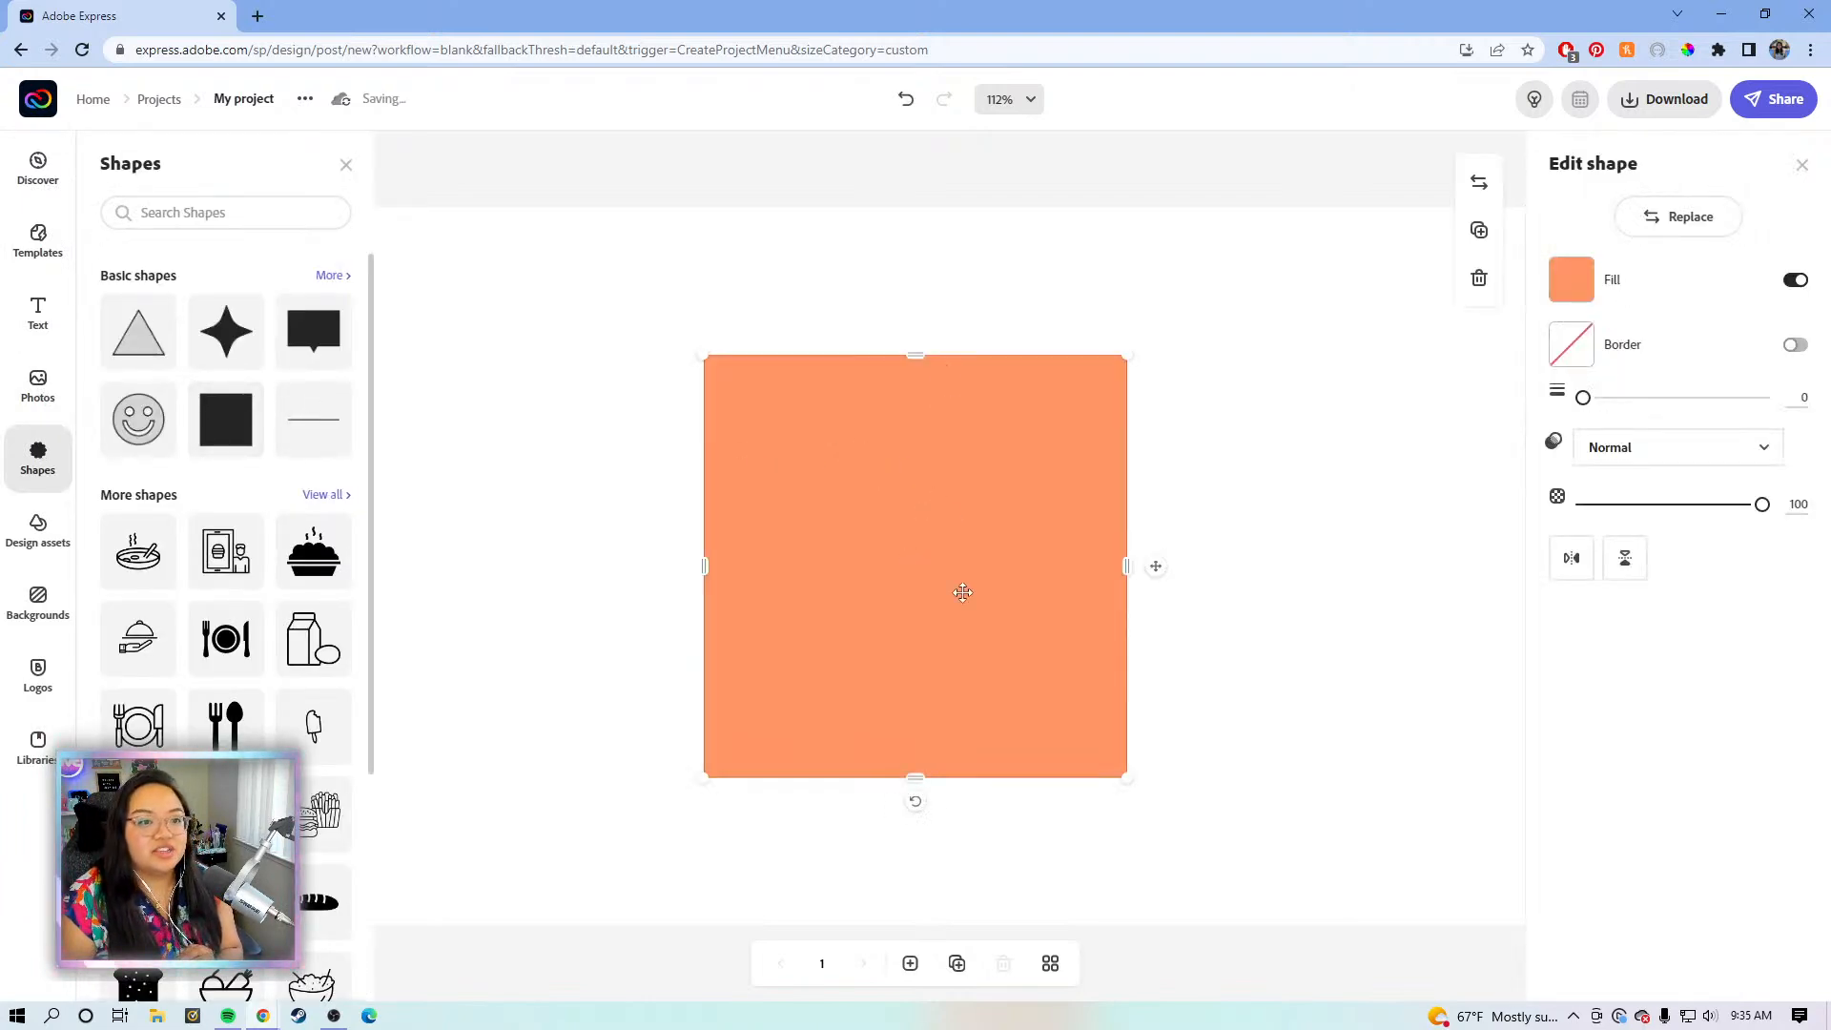
pyautogui.moveTo(915, 778); pyautogui.dragTo(926, 605)
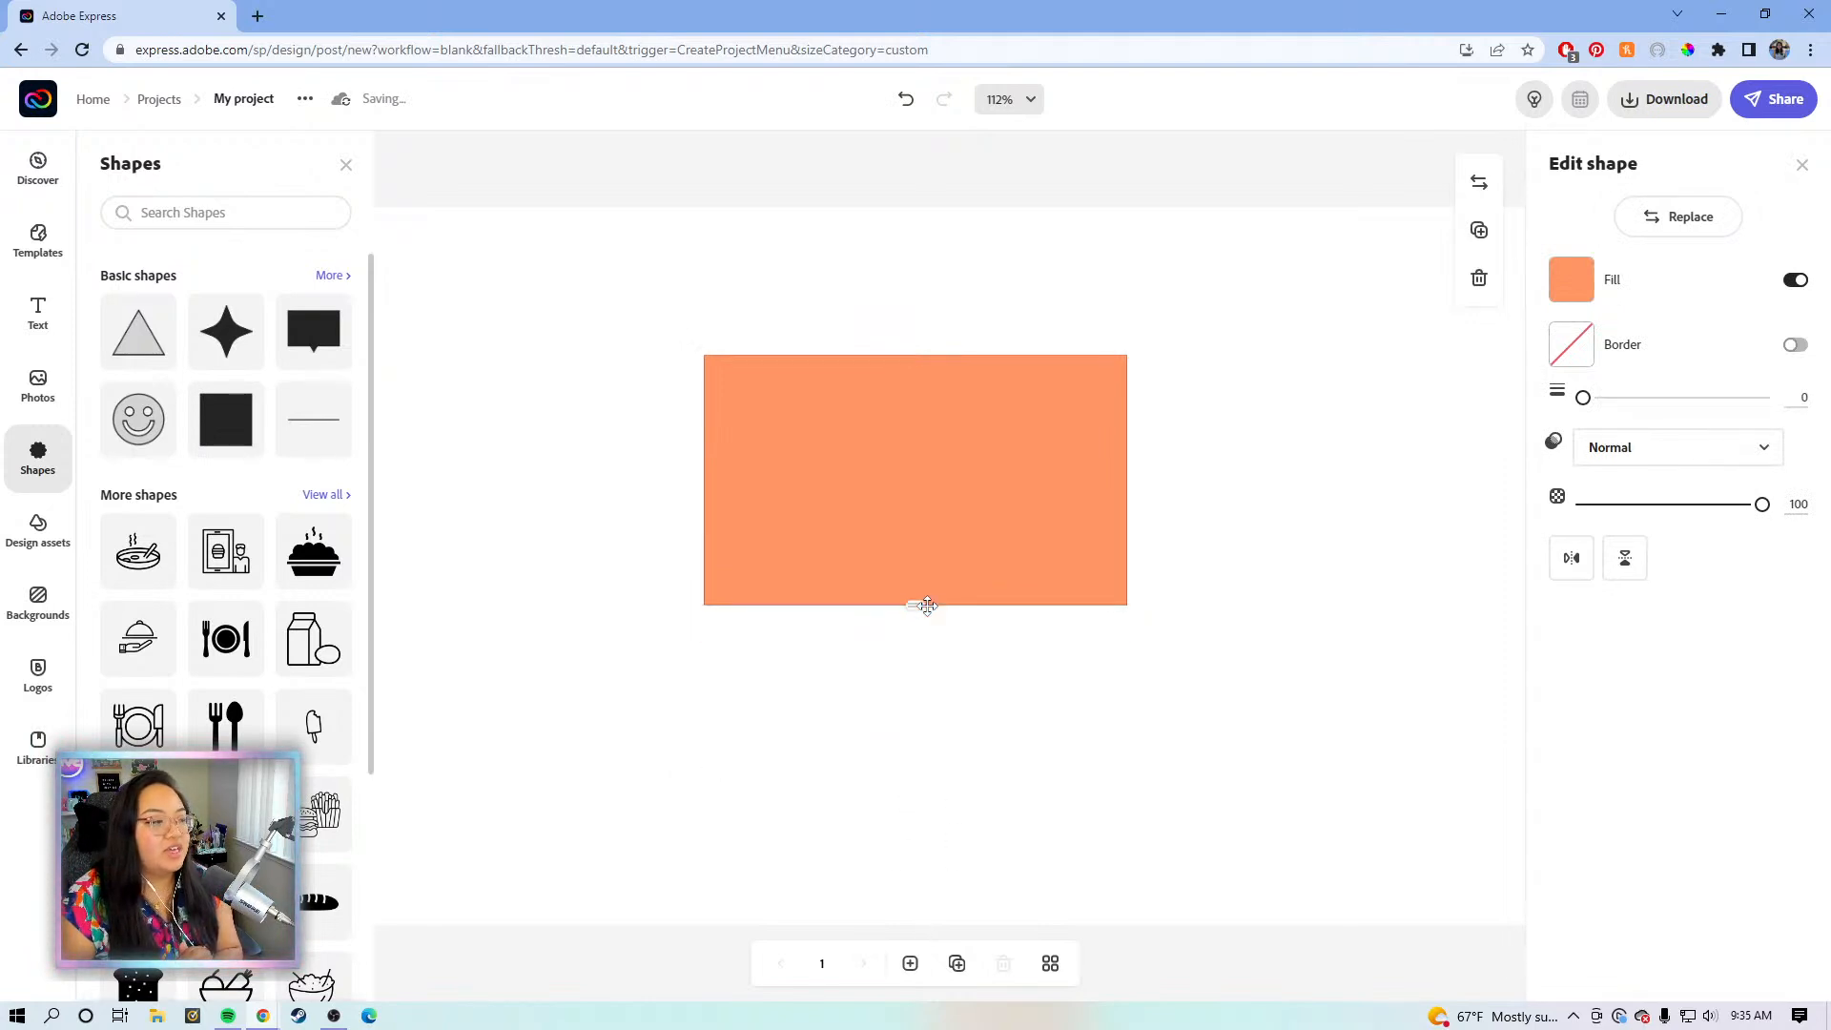
pyautogui.moveTo(883, 543); pyautogui.dragTo(804, 544)
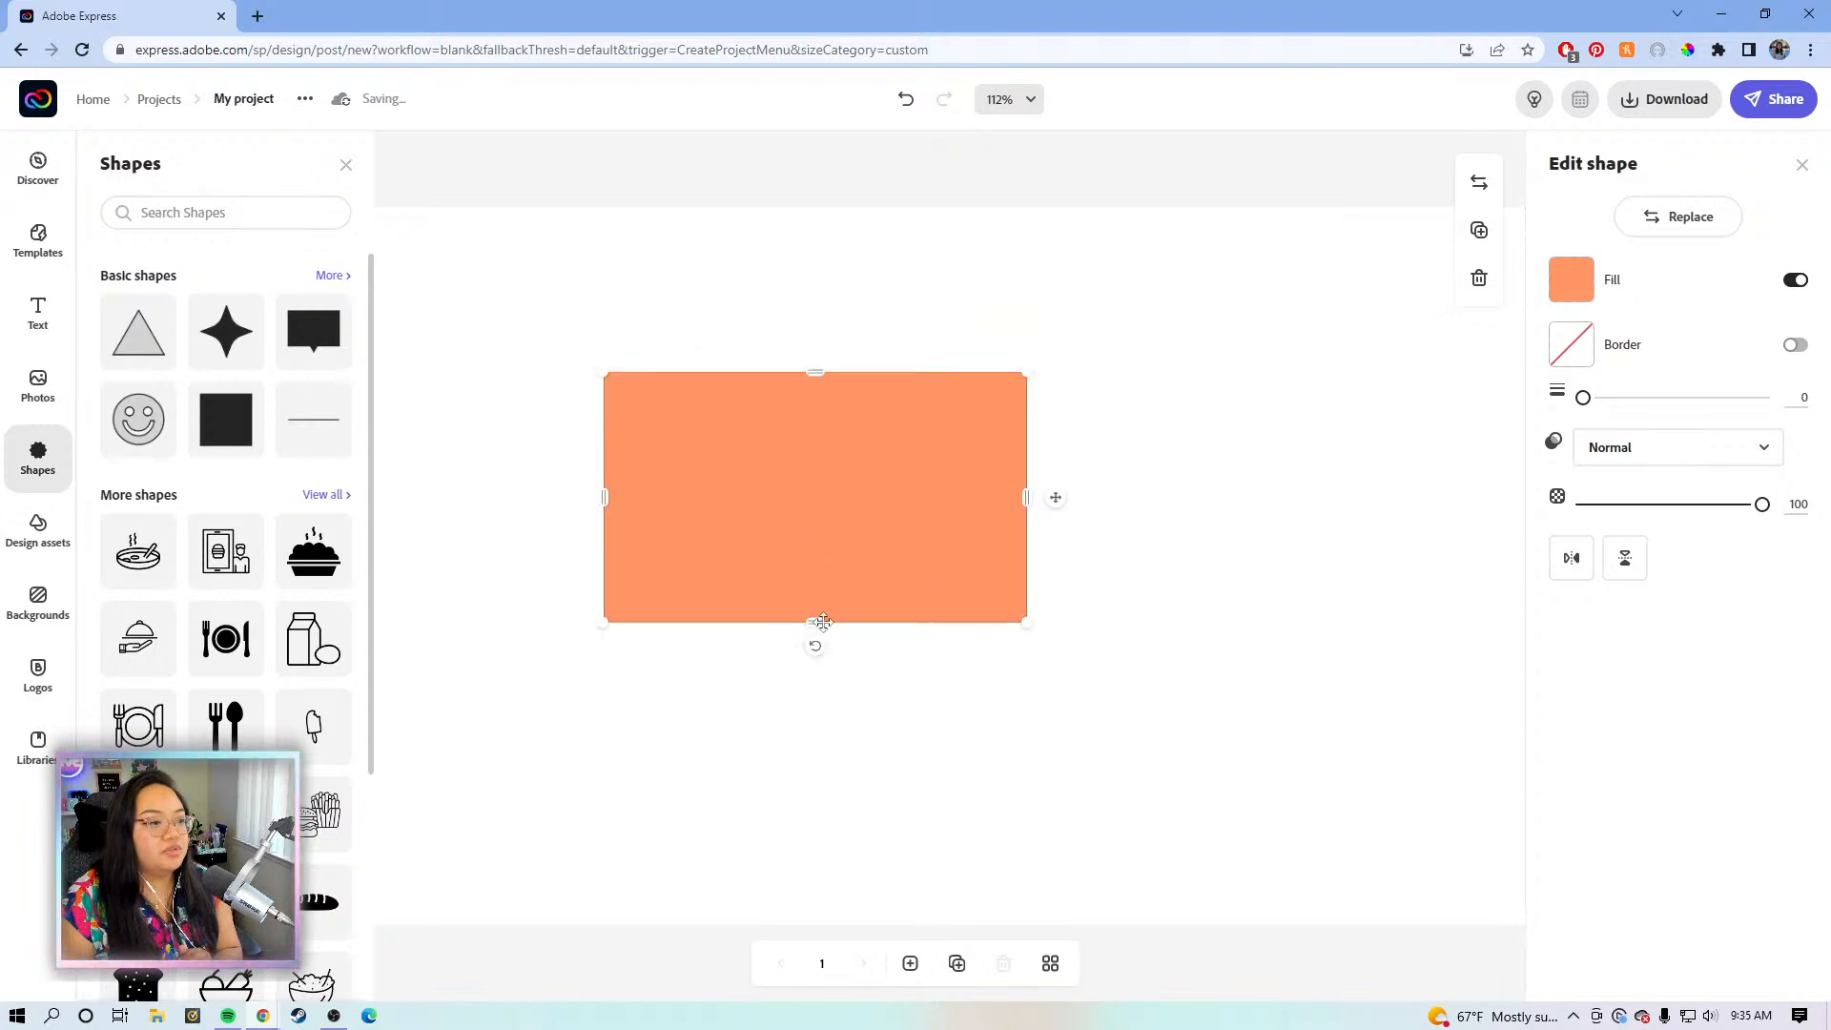
pyautogui.click(1022, 113)
pyautogui.click(958, 287)
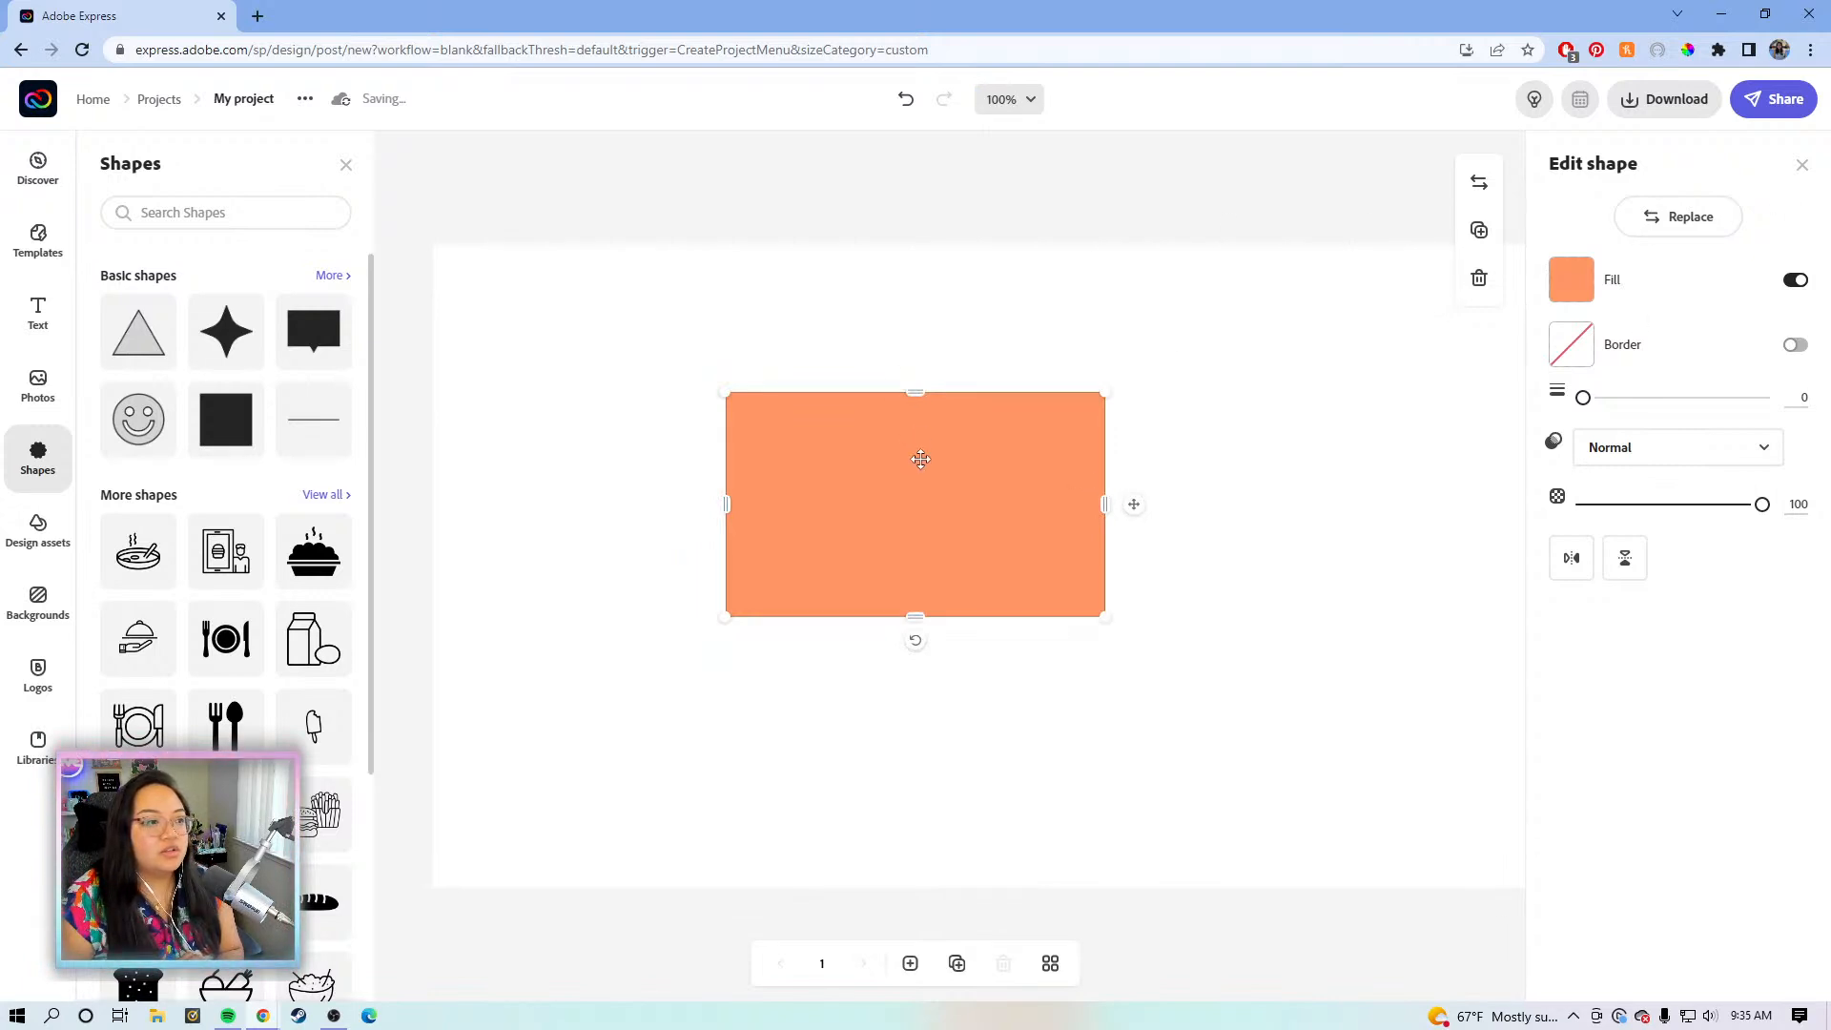
# - Move the rectangle toward the top-left and enlarge it from its corners
pyautogui.moveTo(931, 480); pyautogui.dragTo(737, 407)
pyautogui.moveTo(897, 428); pyautogui.dragTo(878, 427)
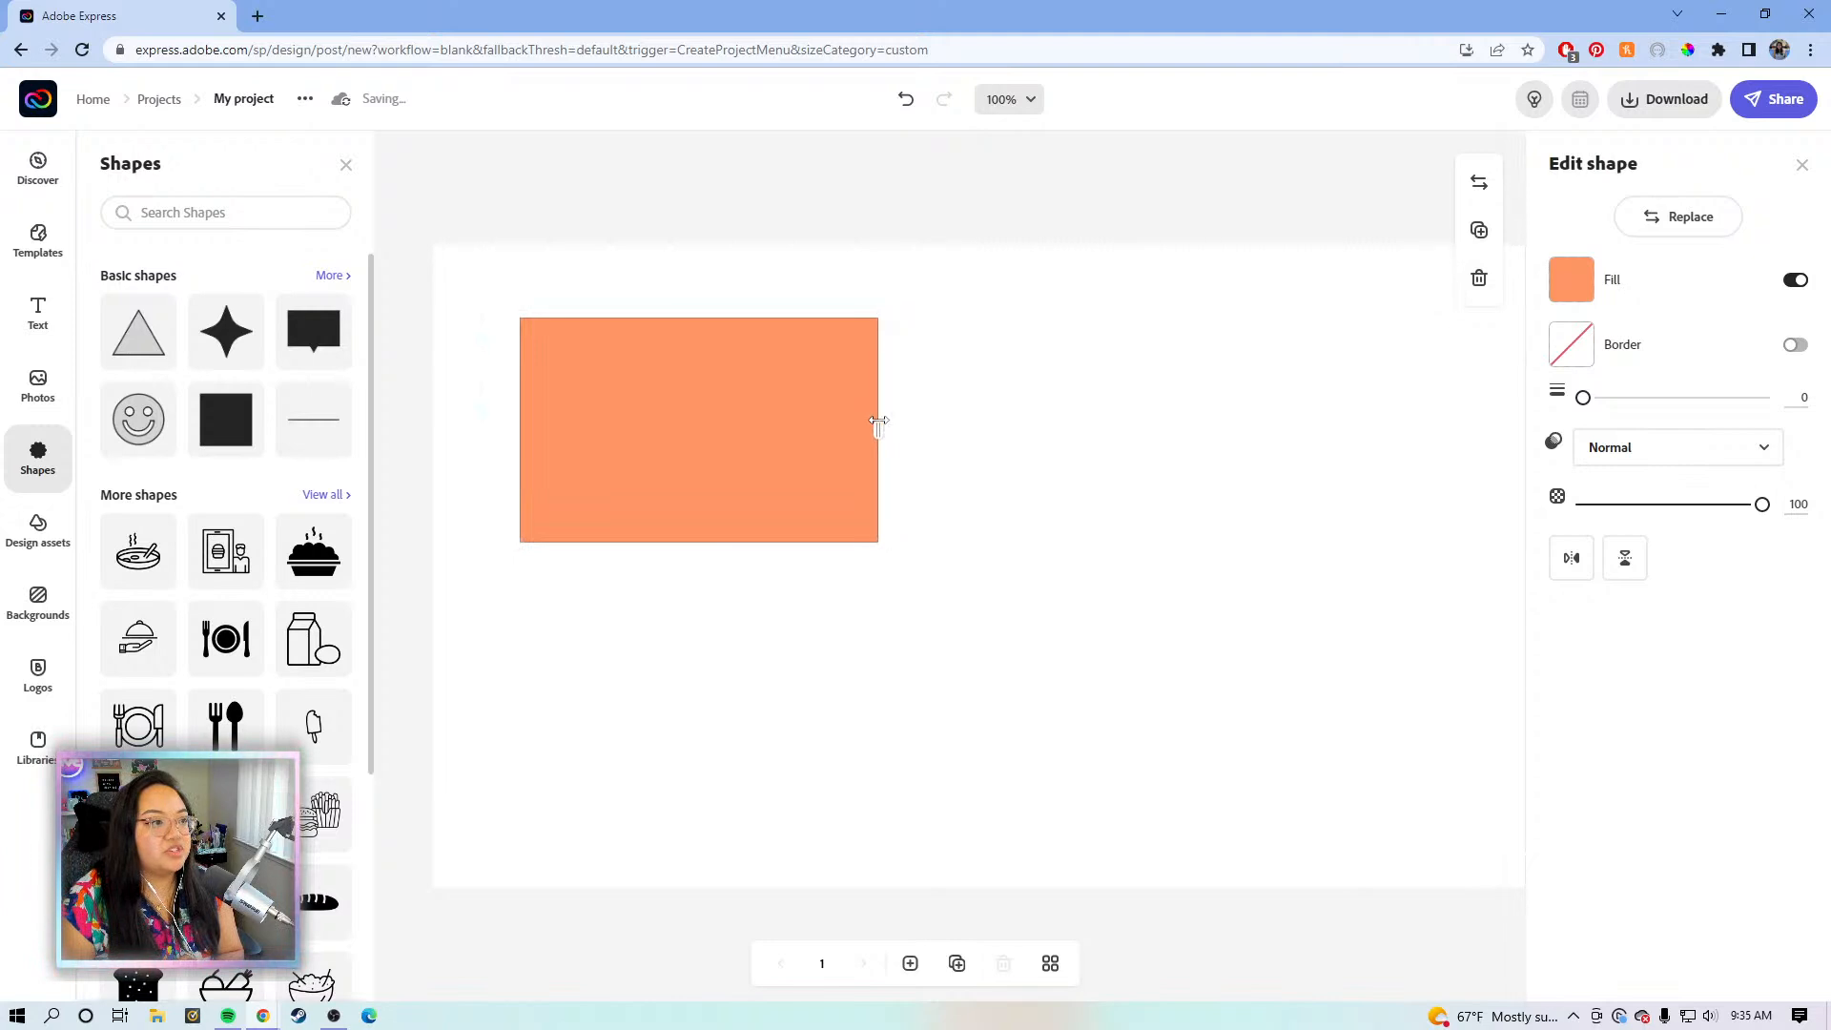
pyautogui.moveTo(906, 533); pyautogui.dragTo(1200, 727)
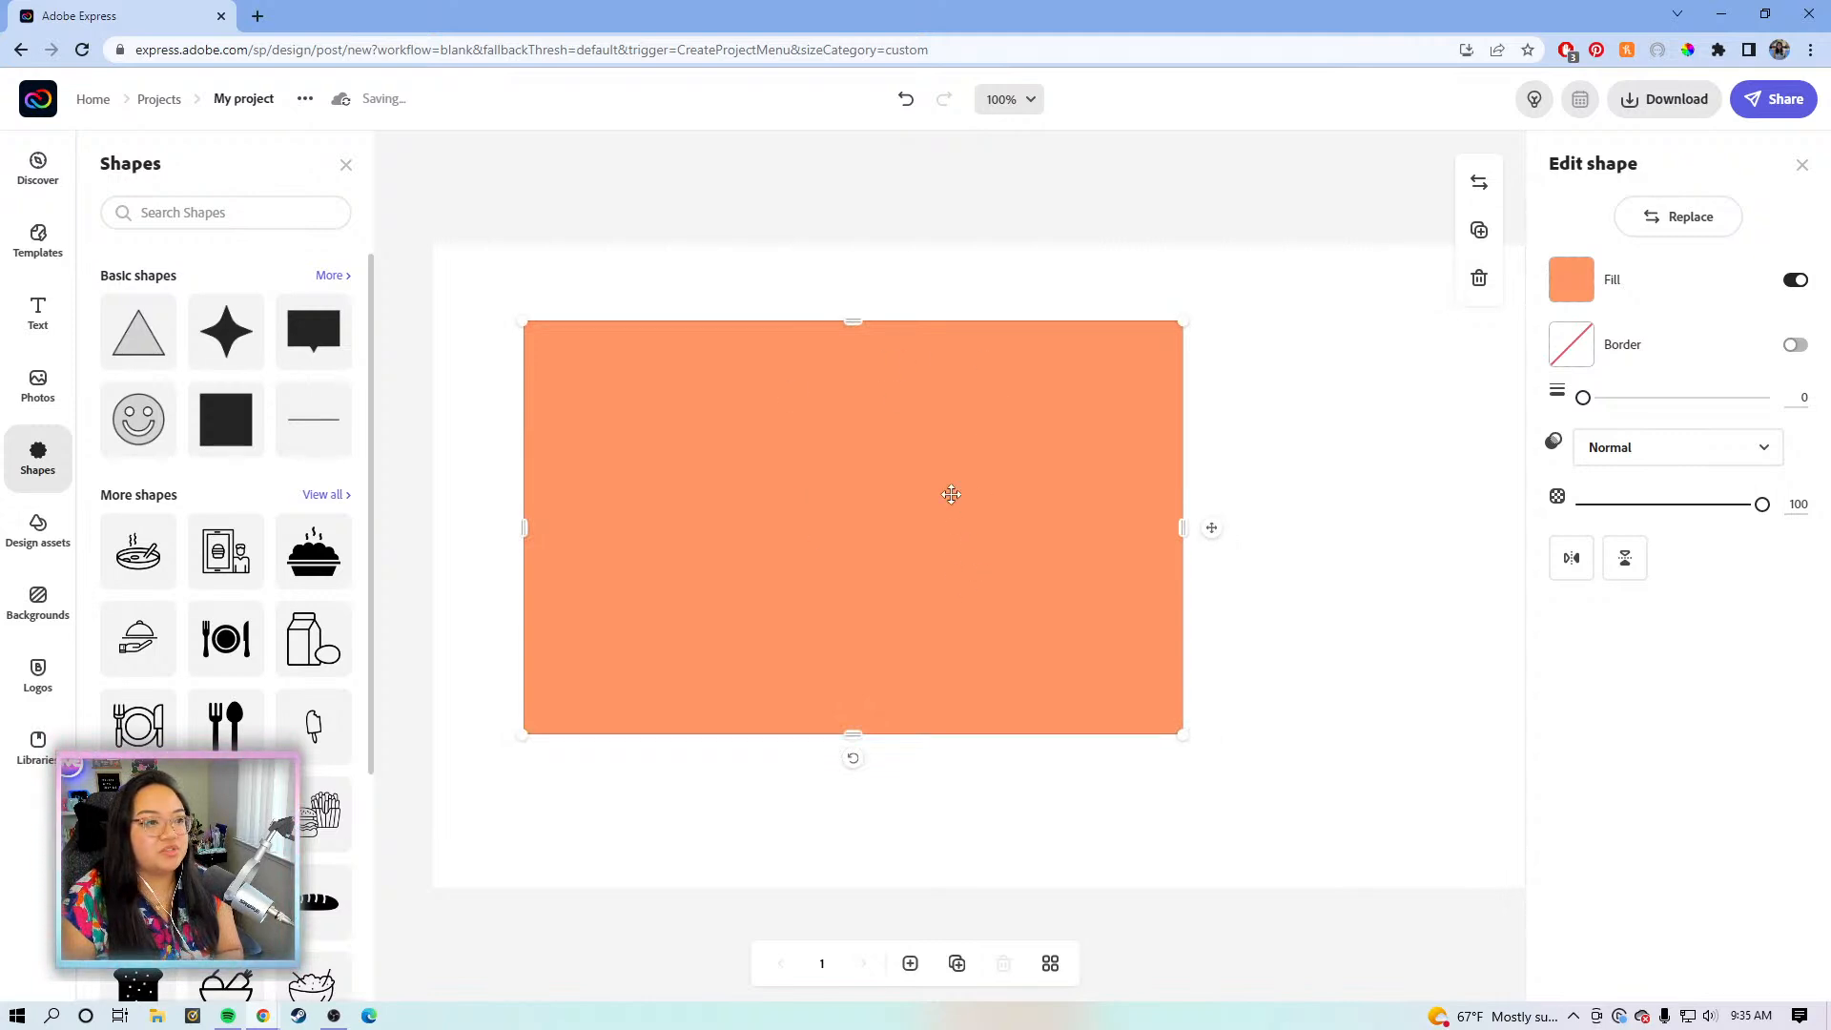
pyautogui.moveTo(820, 426); pyautogui.dragTo(778, 385)
pyautogui.moveTo(1110, 678); pyautogui.dragTo(1218, 749)
pyautogui.moveTo(1220, 505); pyautogui.dragTo(1254, 504)
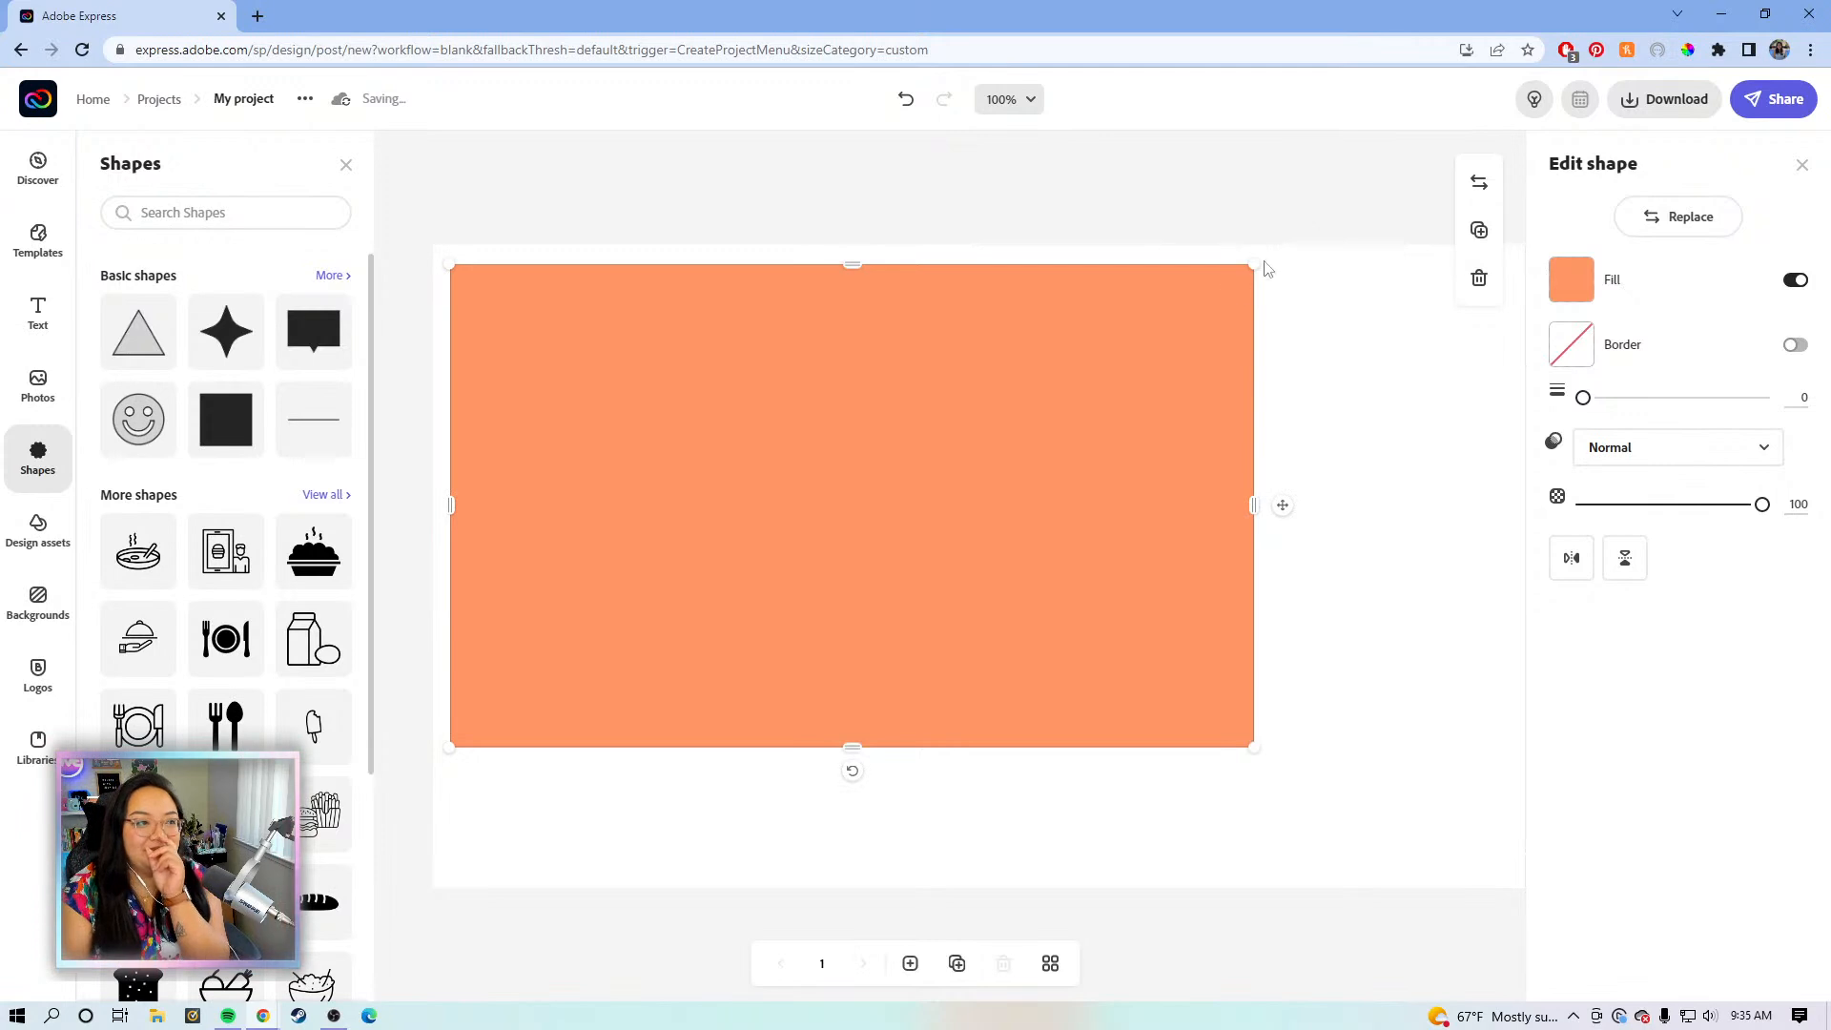
pyautogui.moveTo(914, 466); pyautogui.dragTo(956, 474)
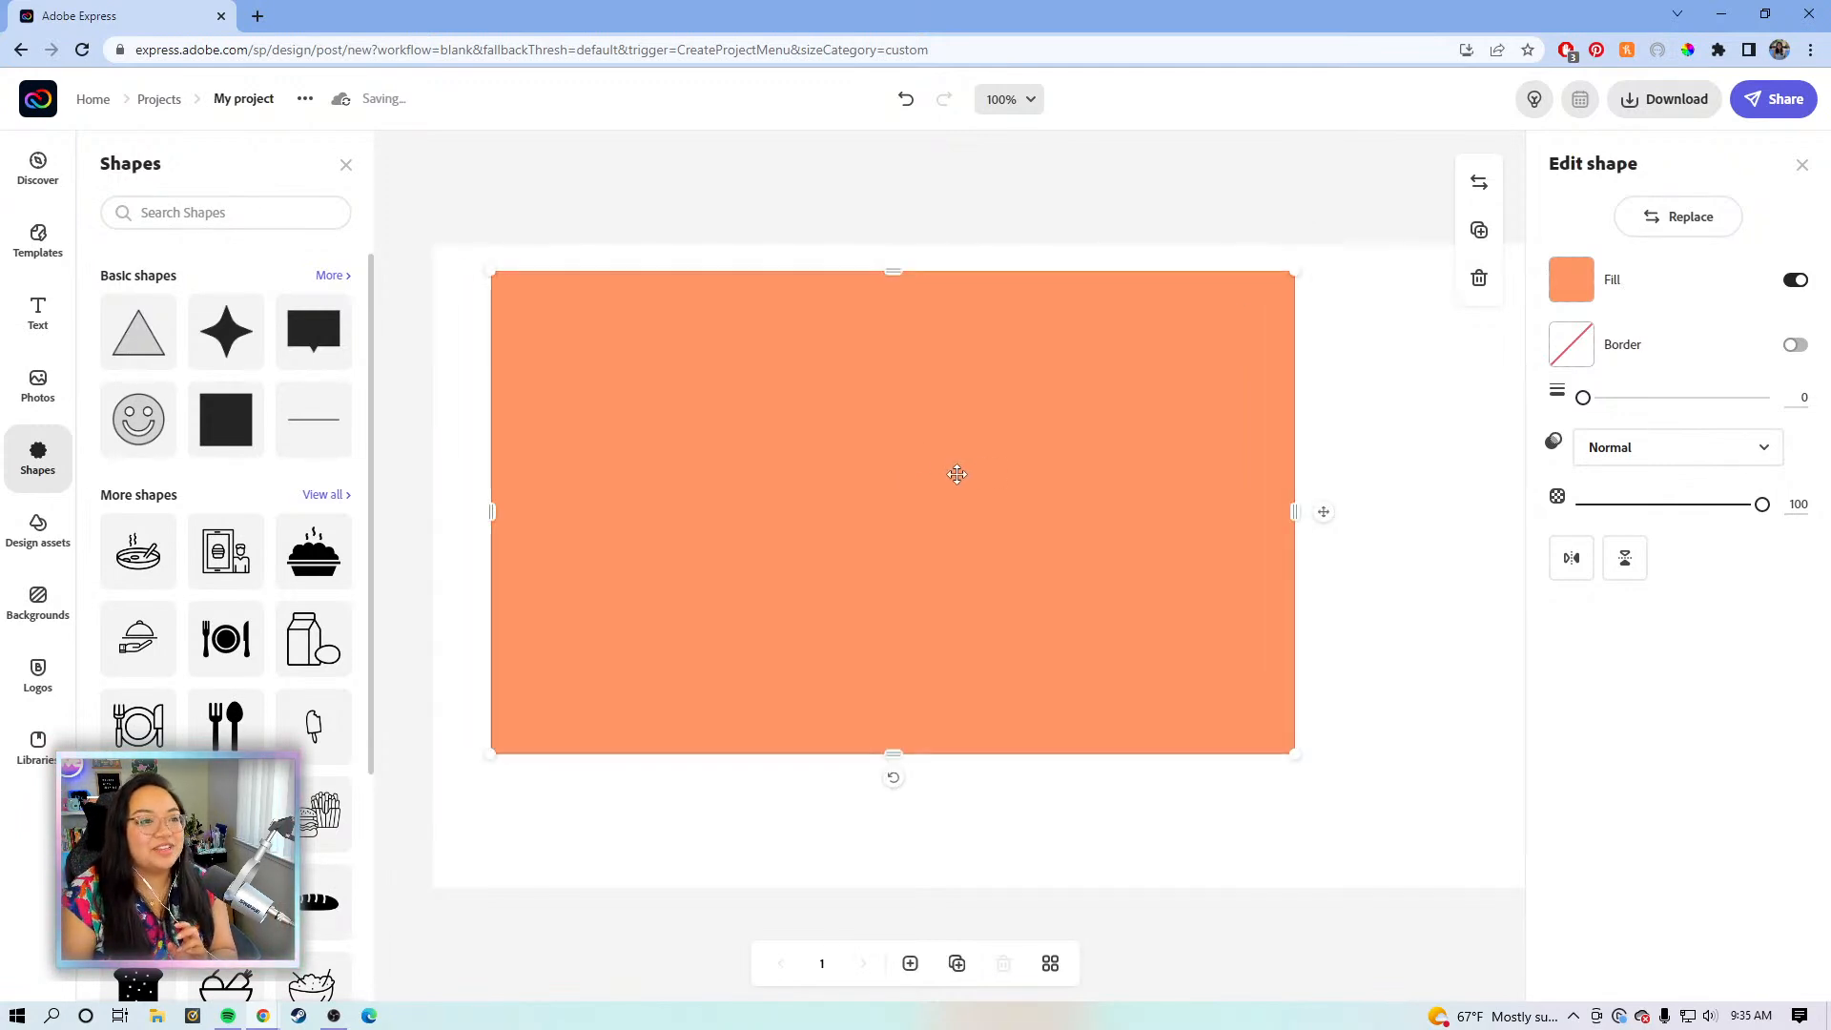
pyautogui.moveTo(1294, 753); pyautogui.dragTo(1036, 596)
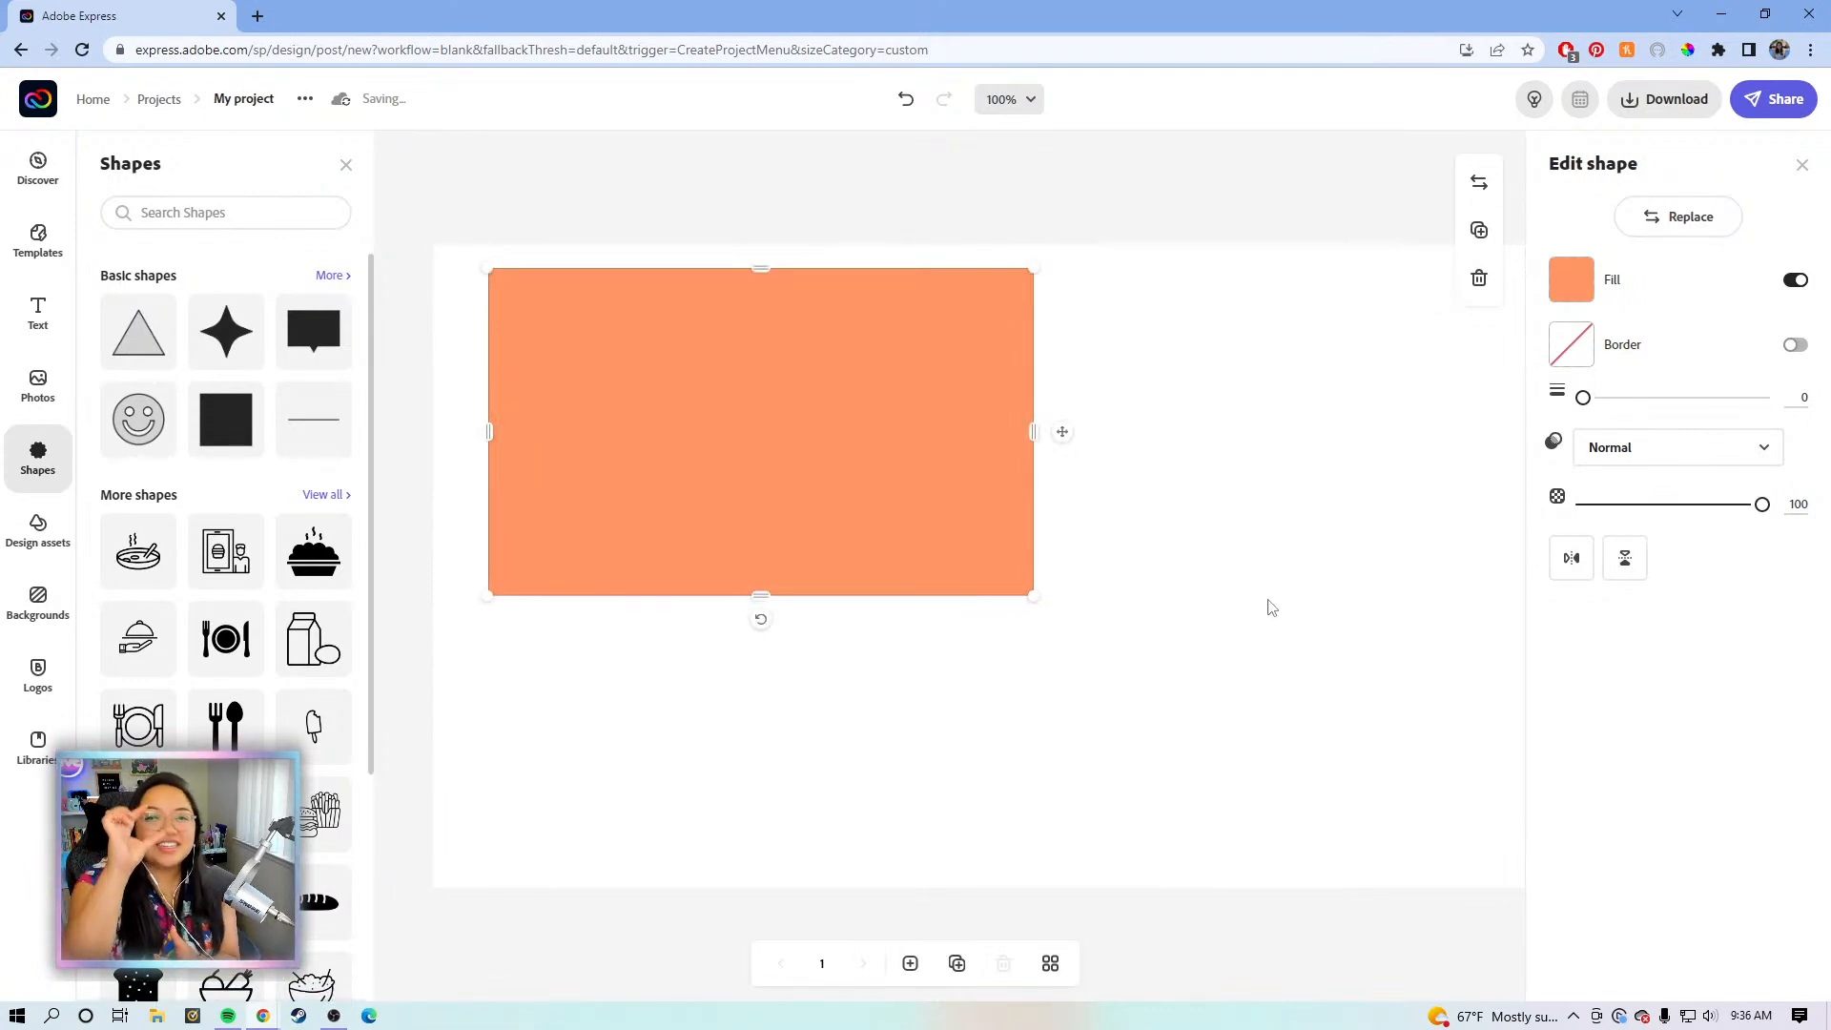
# - Enlarge and nudge the rectangle further so it fills most of the page
pyautogui.click(1034, 600)
pyautogui.moveTo(1170, 695); pyautogui.dragTo(1291, 801)
pyautogui.moveTo(1074, 621); pyautogui.dragTo(1043, 617)
pyautogui.moveTo(1276, 757); pyautogui.dragTo(1302, 775)
pyautogui.moveTo(1103, 629); pyautogui.dragTo(1103, 634)
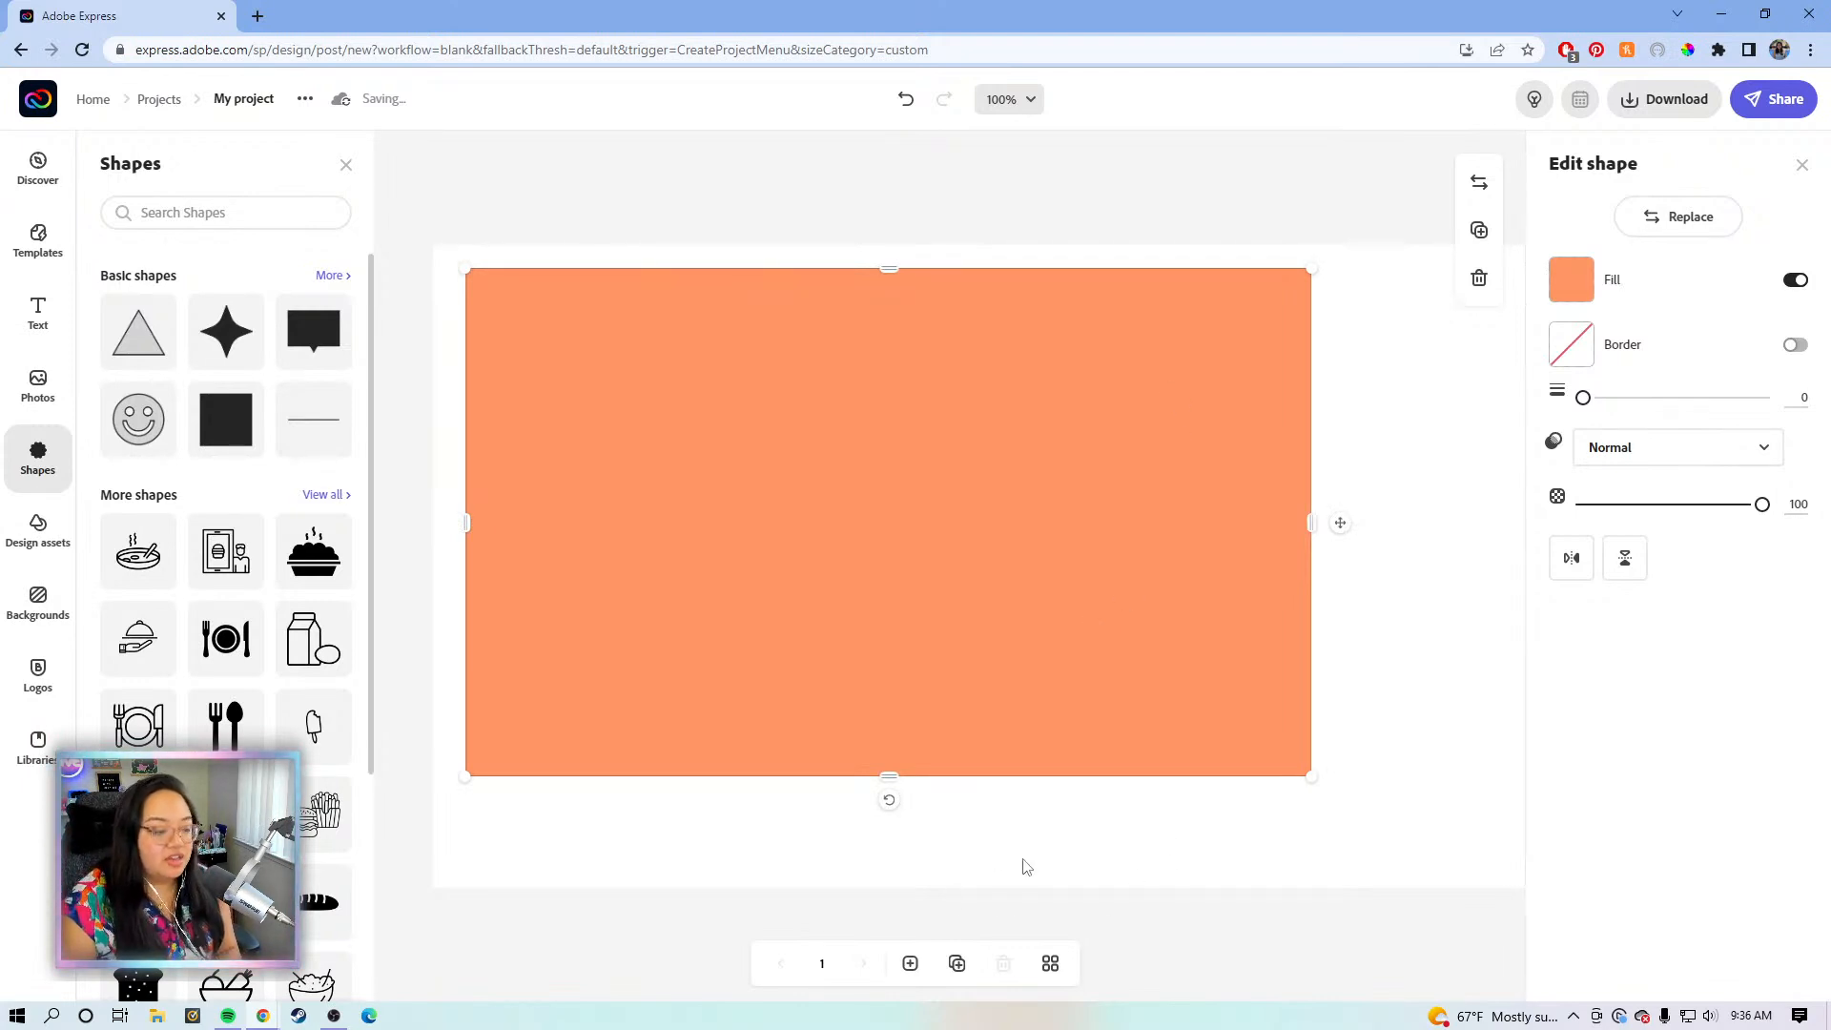
pyautogui.hscroll(3, 1115, 846)
pyautogui.hscroll(1, 1140, 833)
# - Add another square at 100% zoom and shrink it into a small square near the page top
pyautogui.click(237, 449)
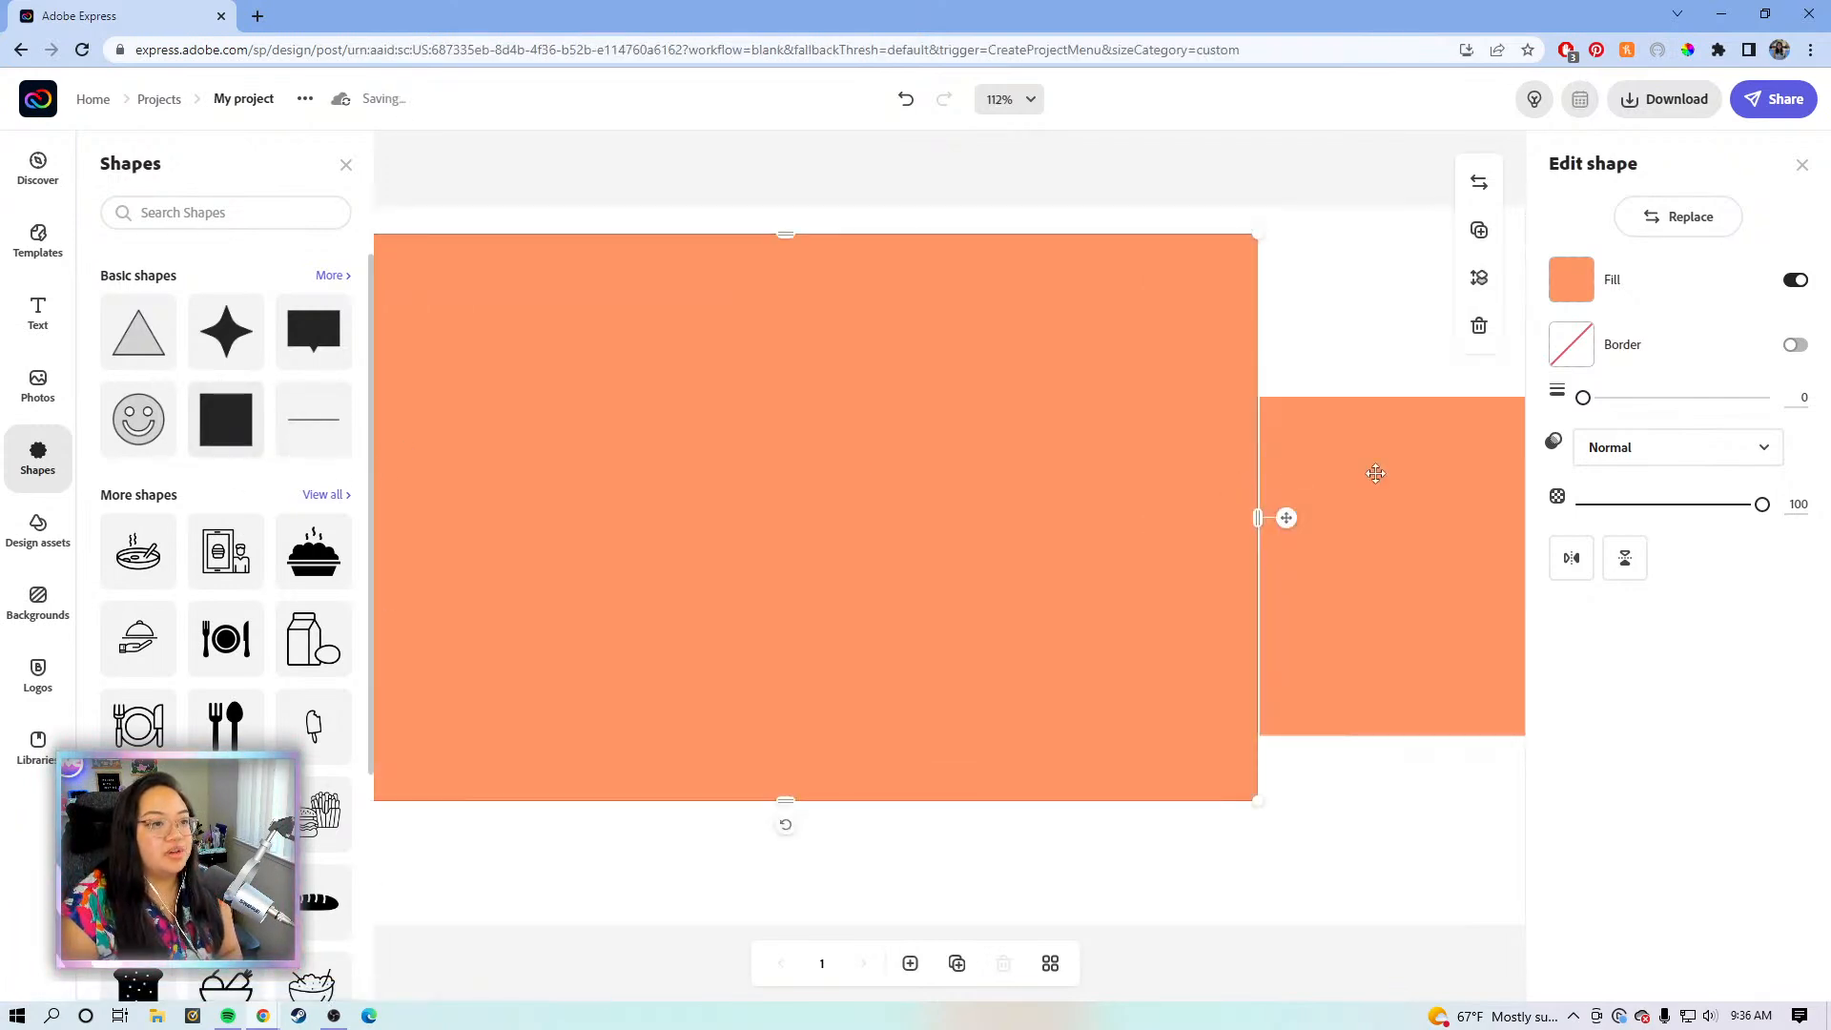
pyautogui.click(1019, 101)
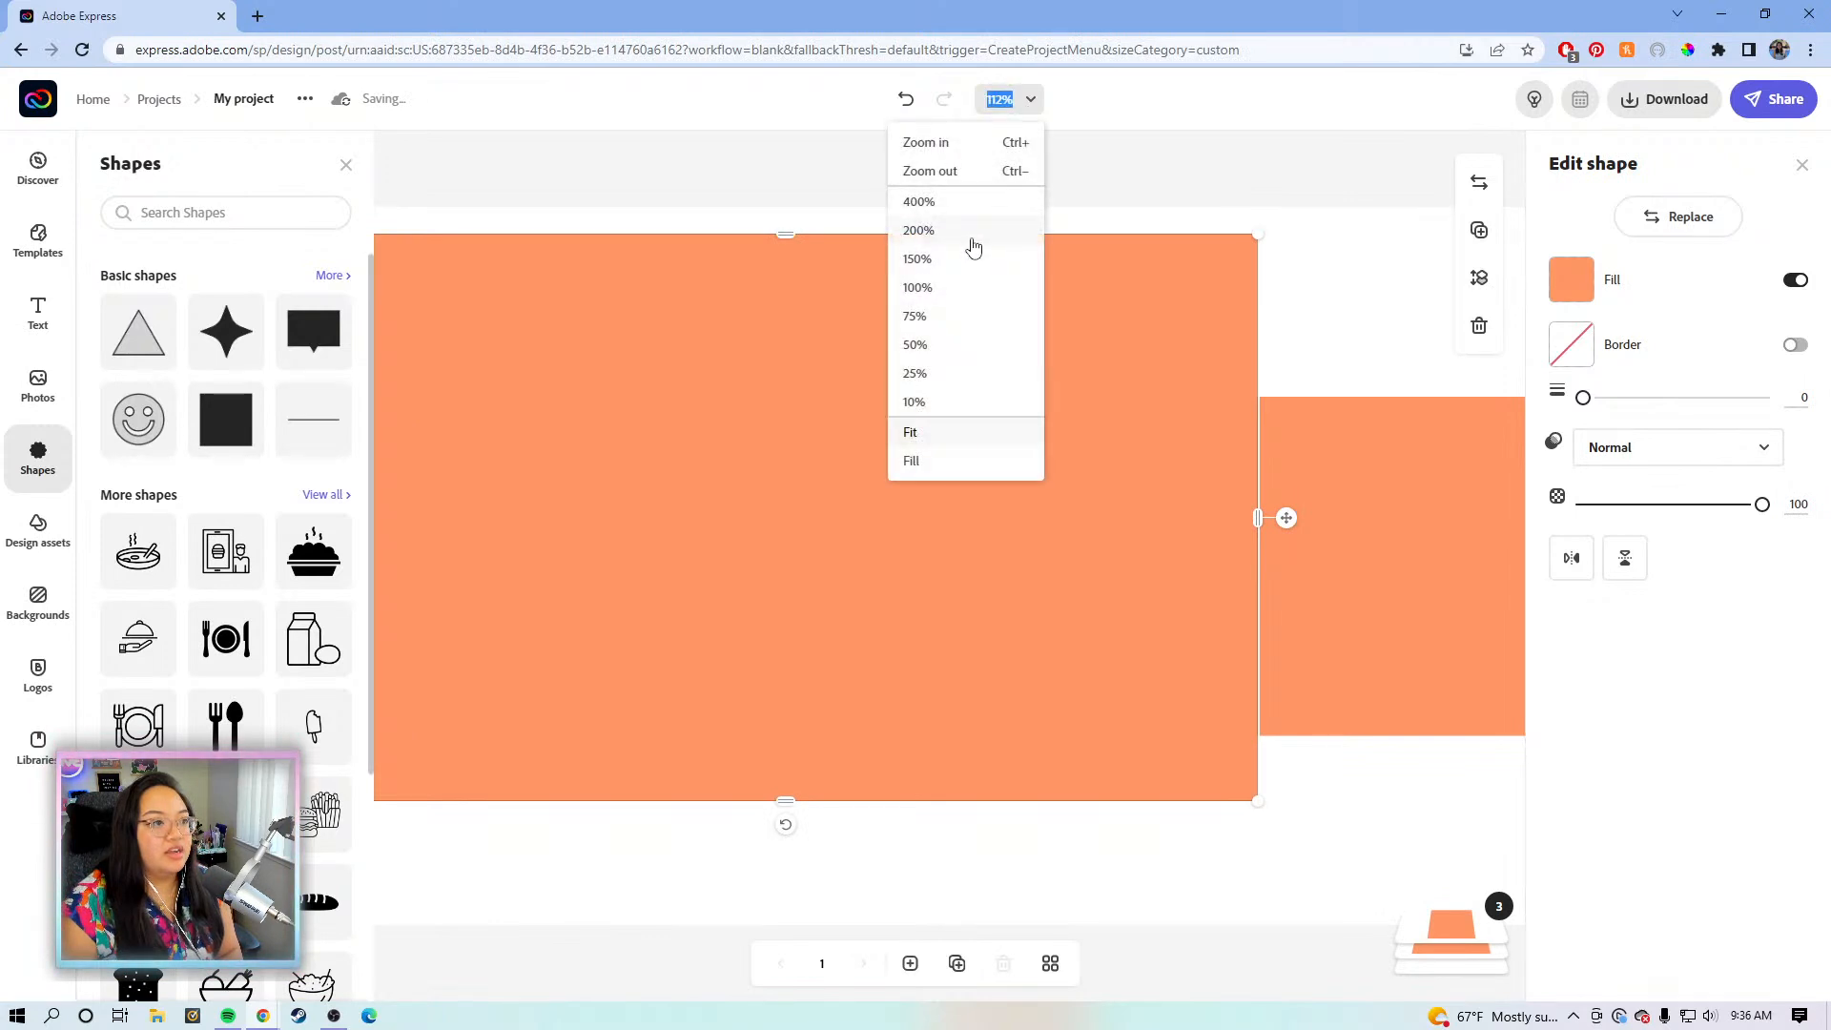
pyautogui.click(947, 275)
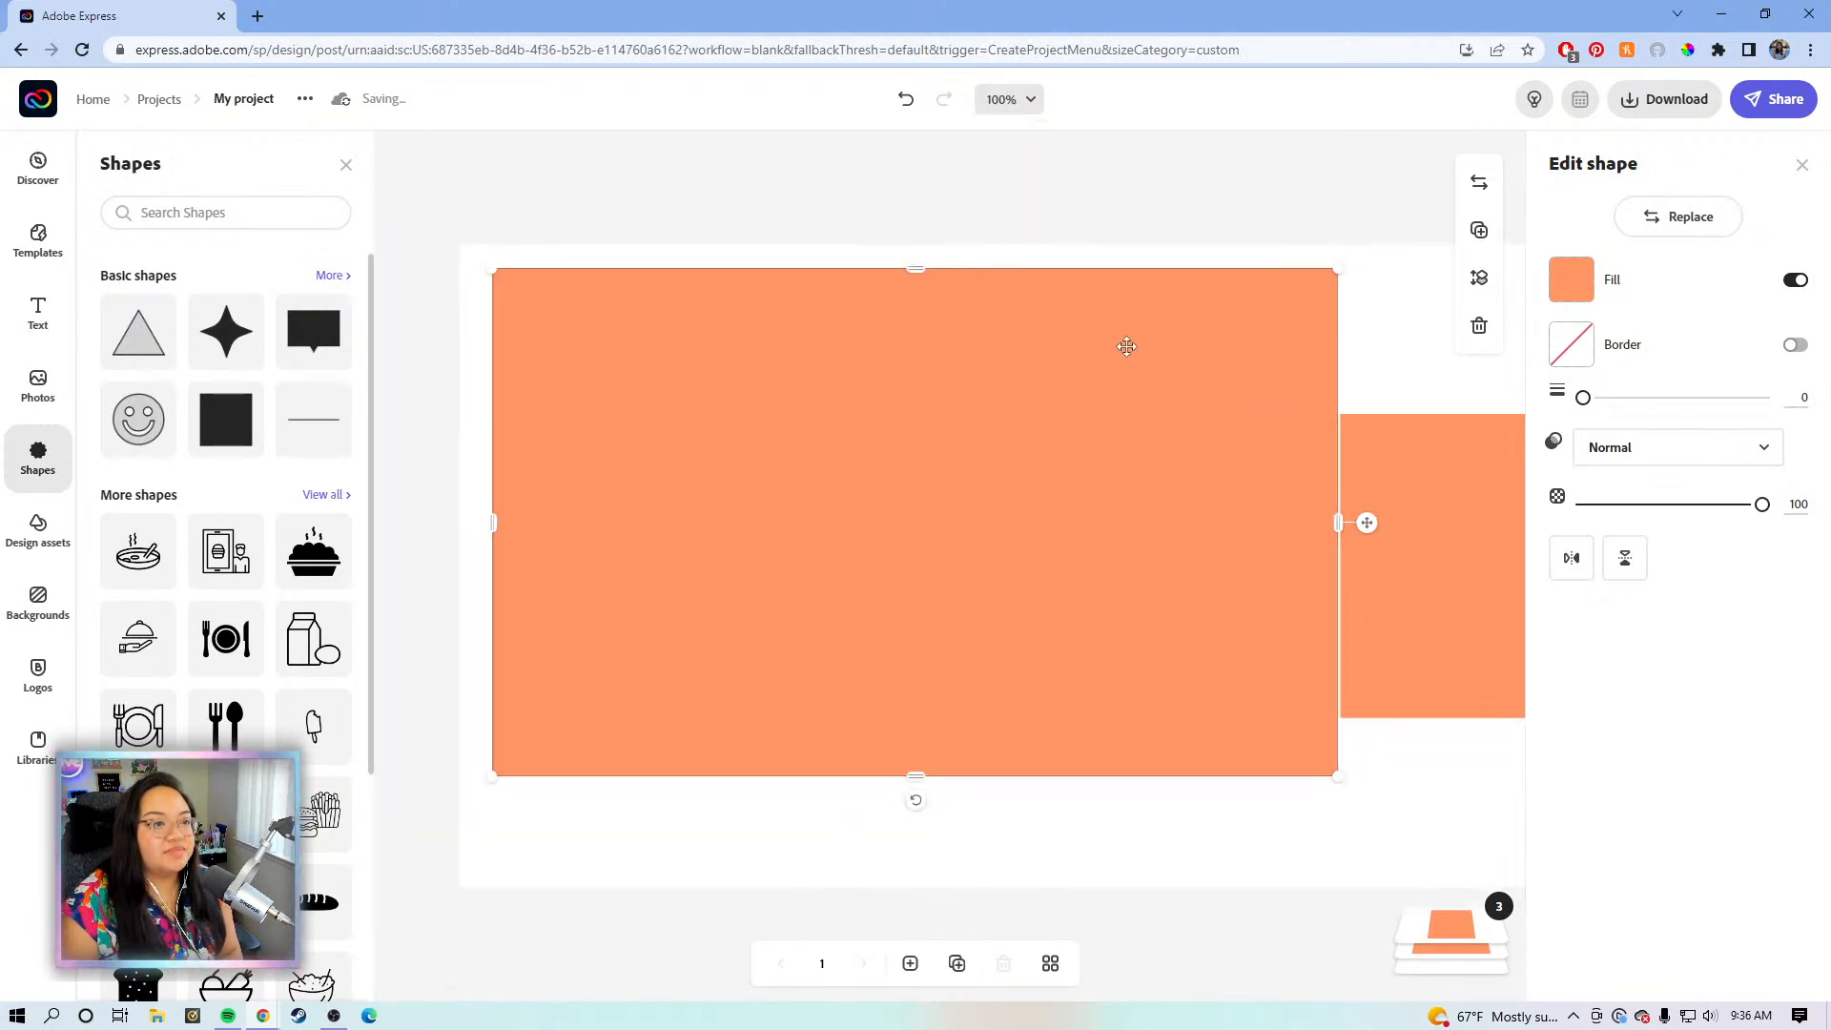
pyautogui.hscroll(3, 1340, 344)
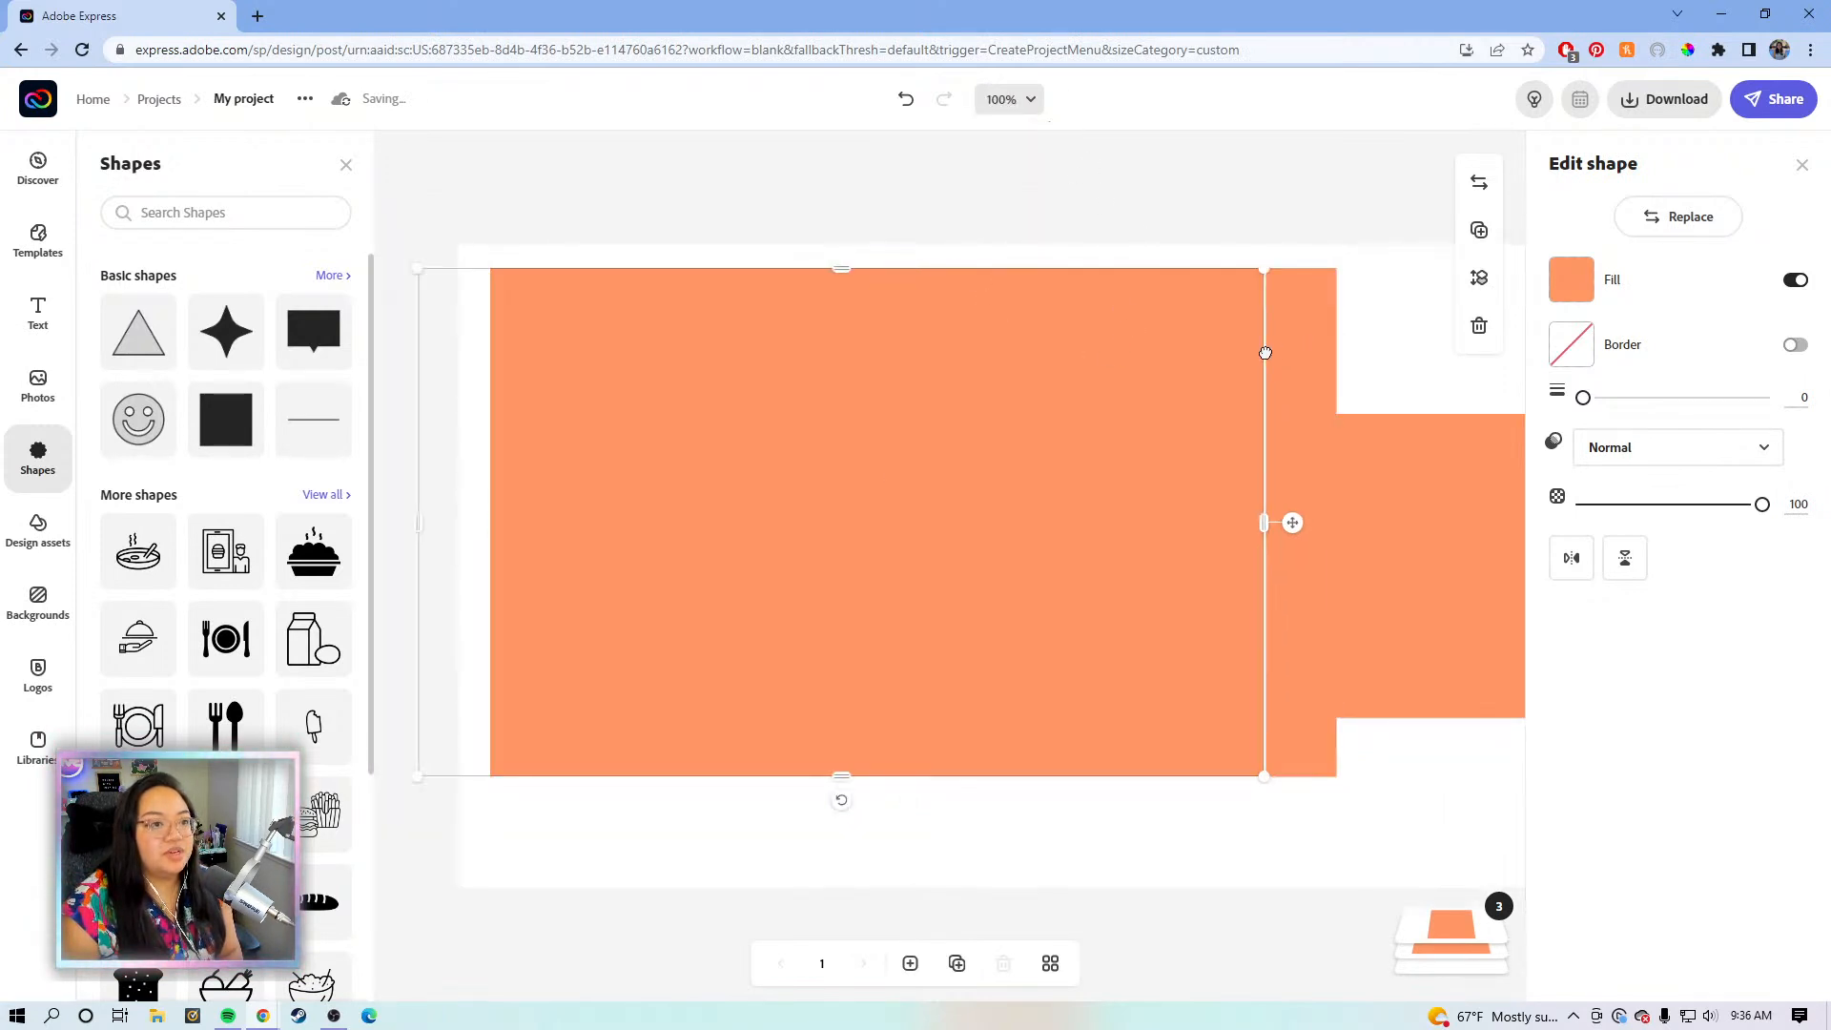
pyautogui.click(1298, 495)
pyautogui.moveTo(1151, 717); pyautogui.dragTo(1279, 678)
pyautogui.moveTo(1325, 487)
pyautogui.mouseDown()
pyautogui.moveTo(1312, 417)
pyautogui.moveTo(1313, 476)
pyautogui.mouseUp()
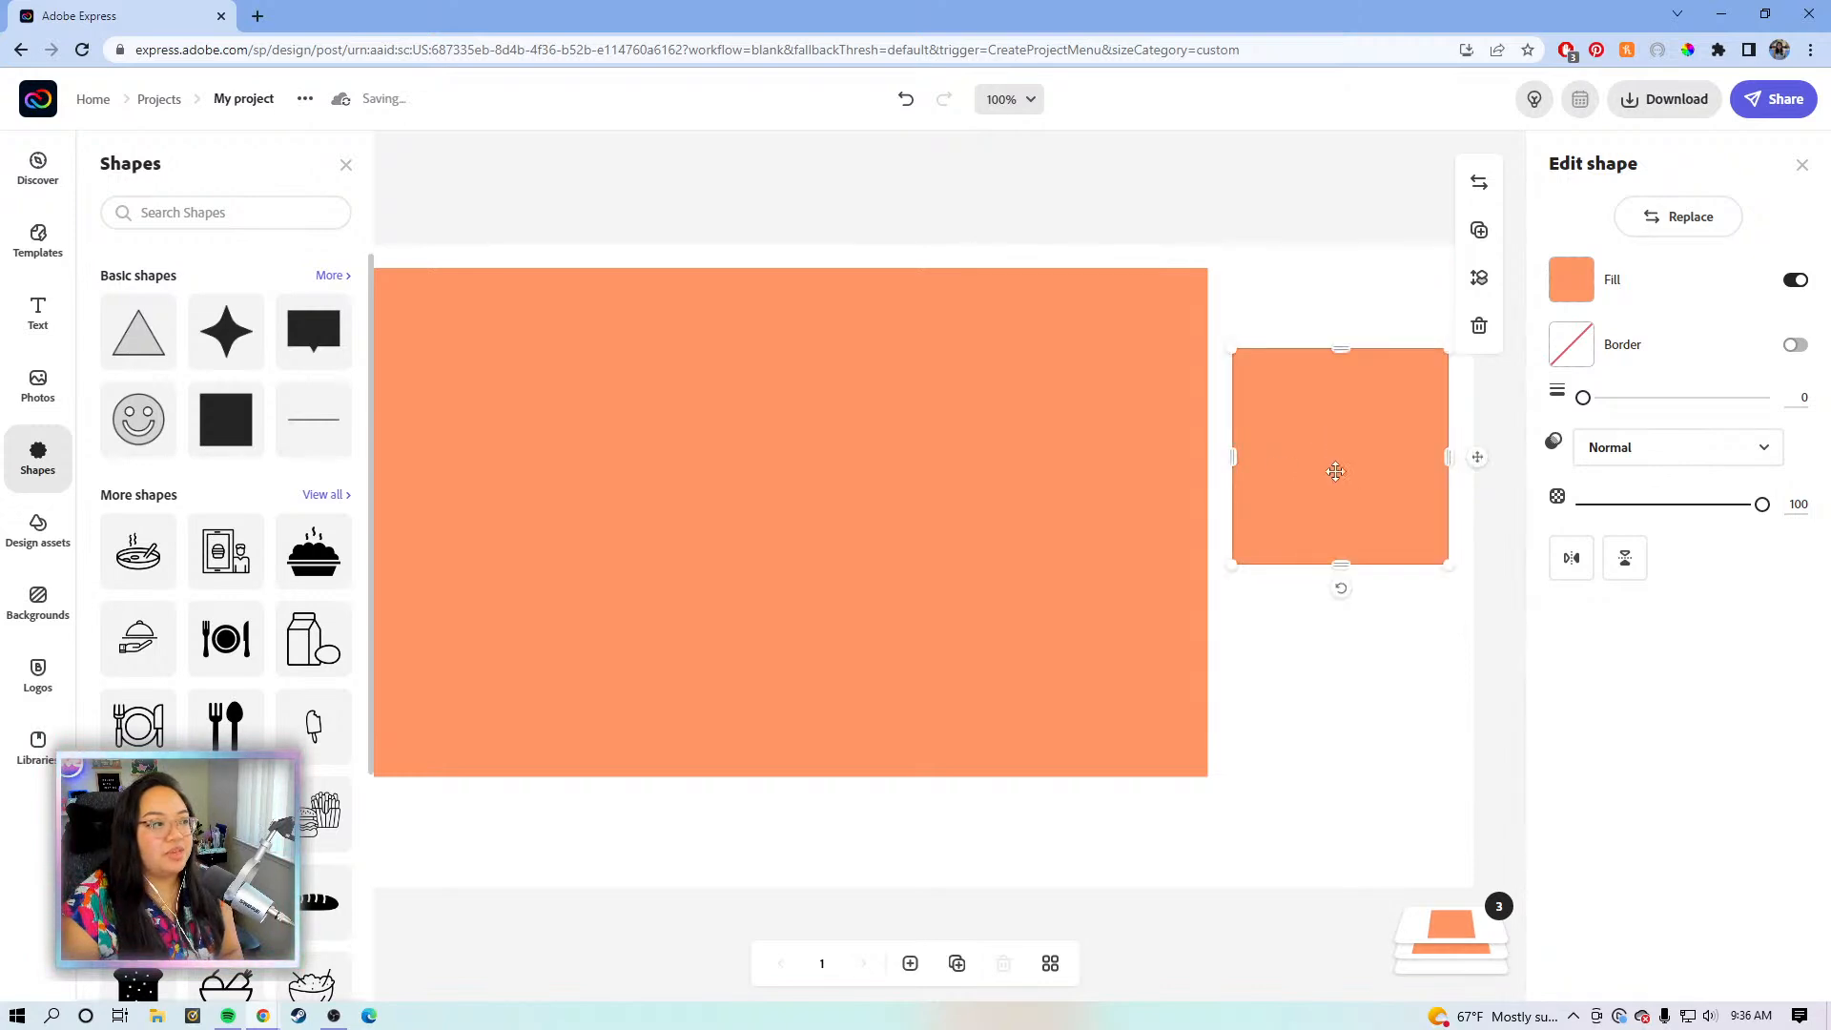
# - Duplicate the small square below the original and stretch the copy taller toward the bottom
pyautogui.click(1479, 230)
pyautogui.moveTo(1327, 475); pyautogui.dragTo(1306, 678)
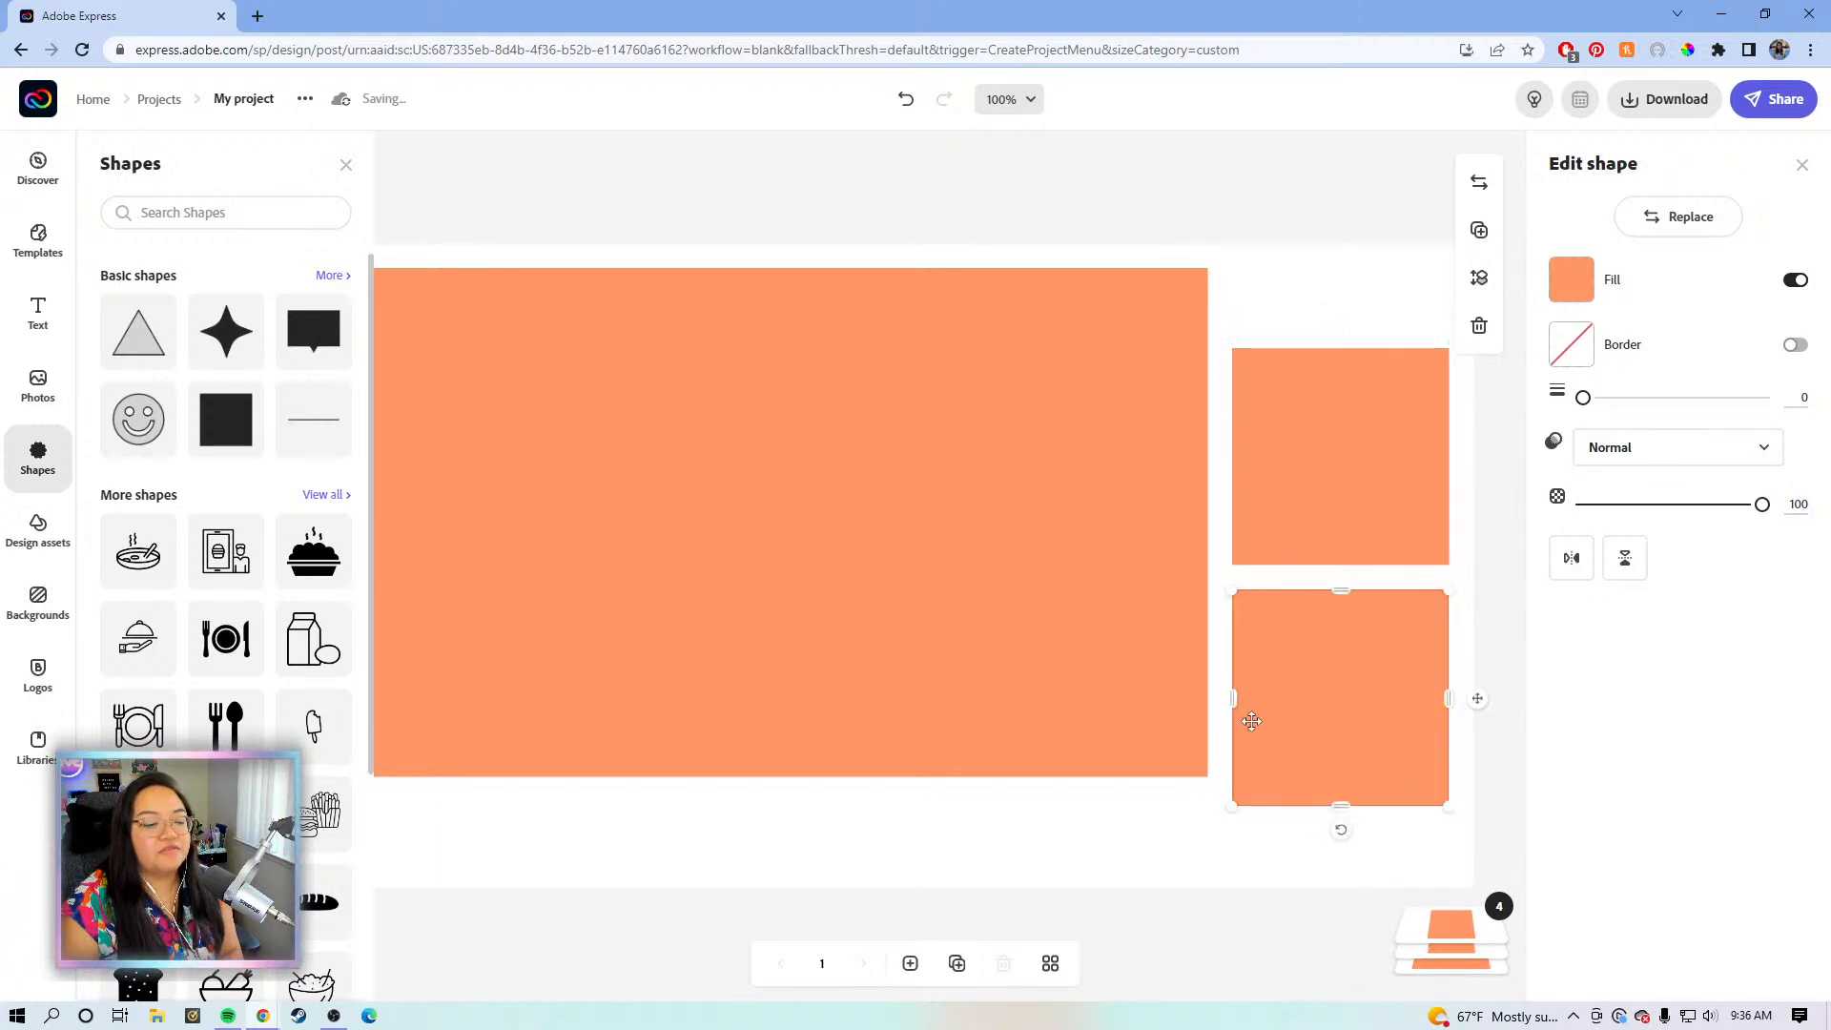
pyautogui.moveTo(1338, 447); pyautogui.dragTo(1336, 429)
pyautogui.press('Up')
pyautogui.press('Up')
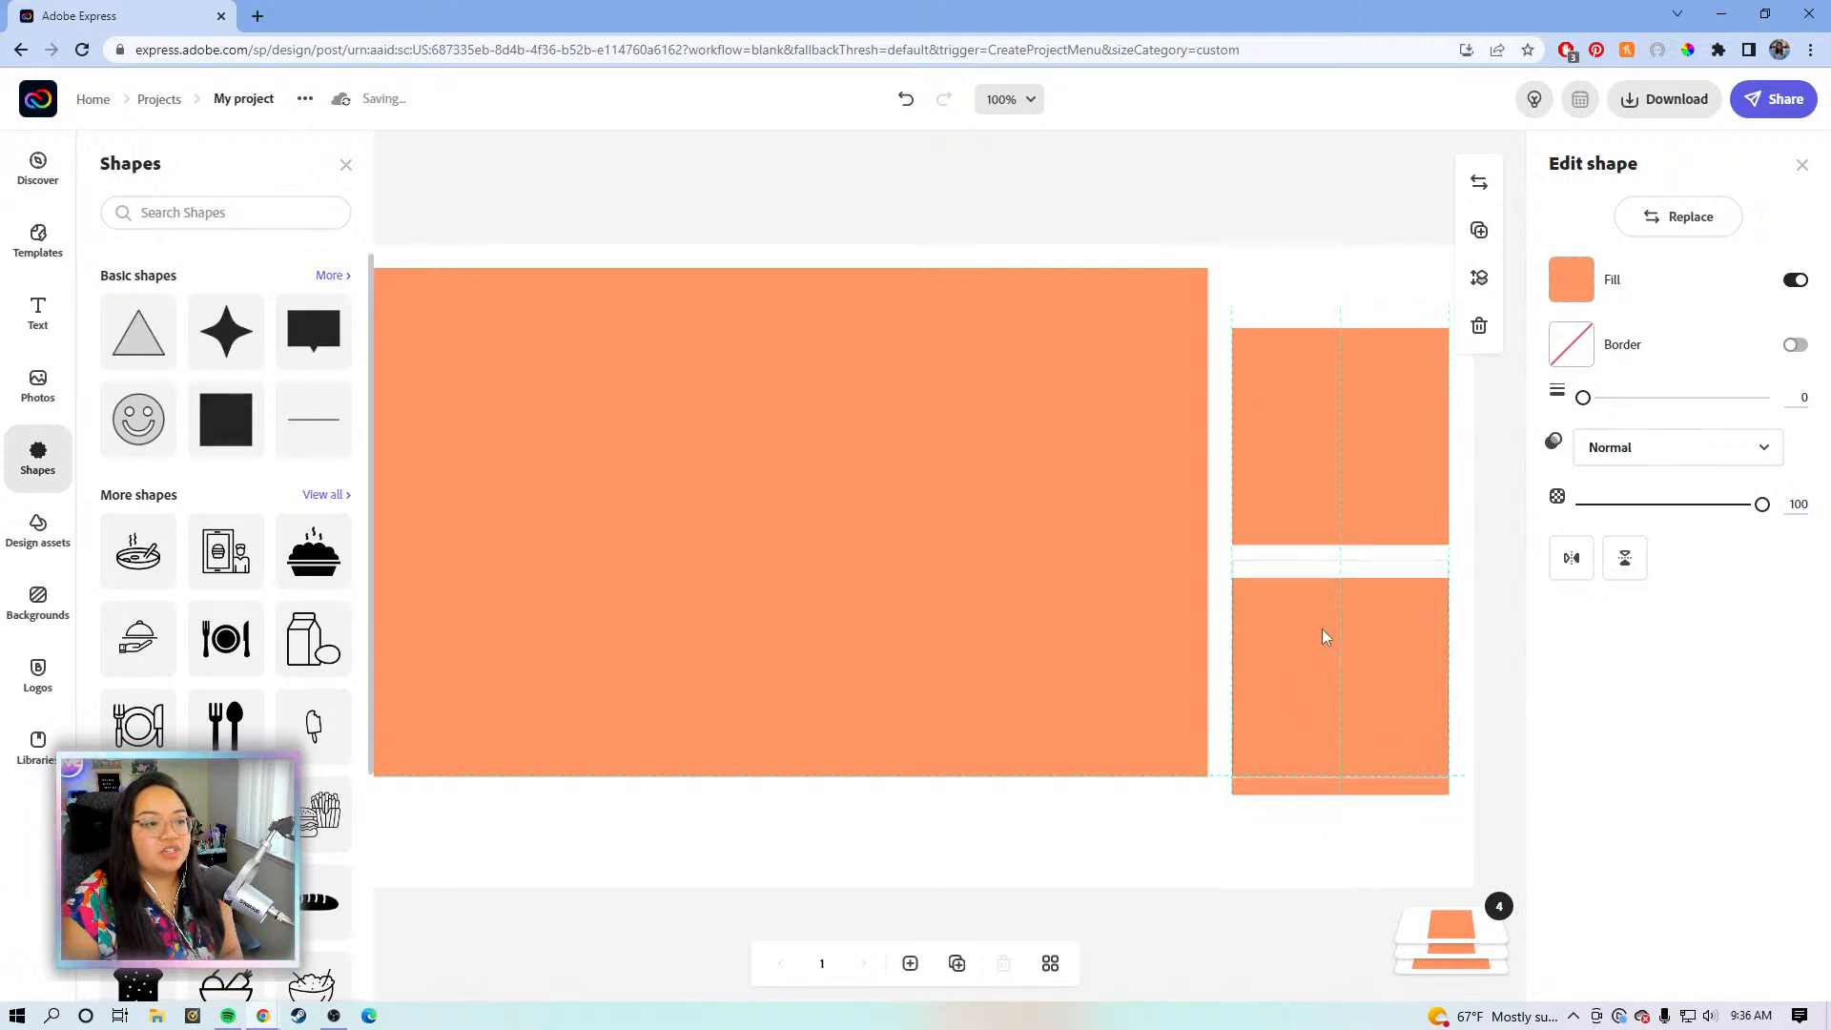
pyautogui.moveTo(1321, 637); pyautogui.dragTo(1315, 715)
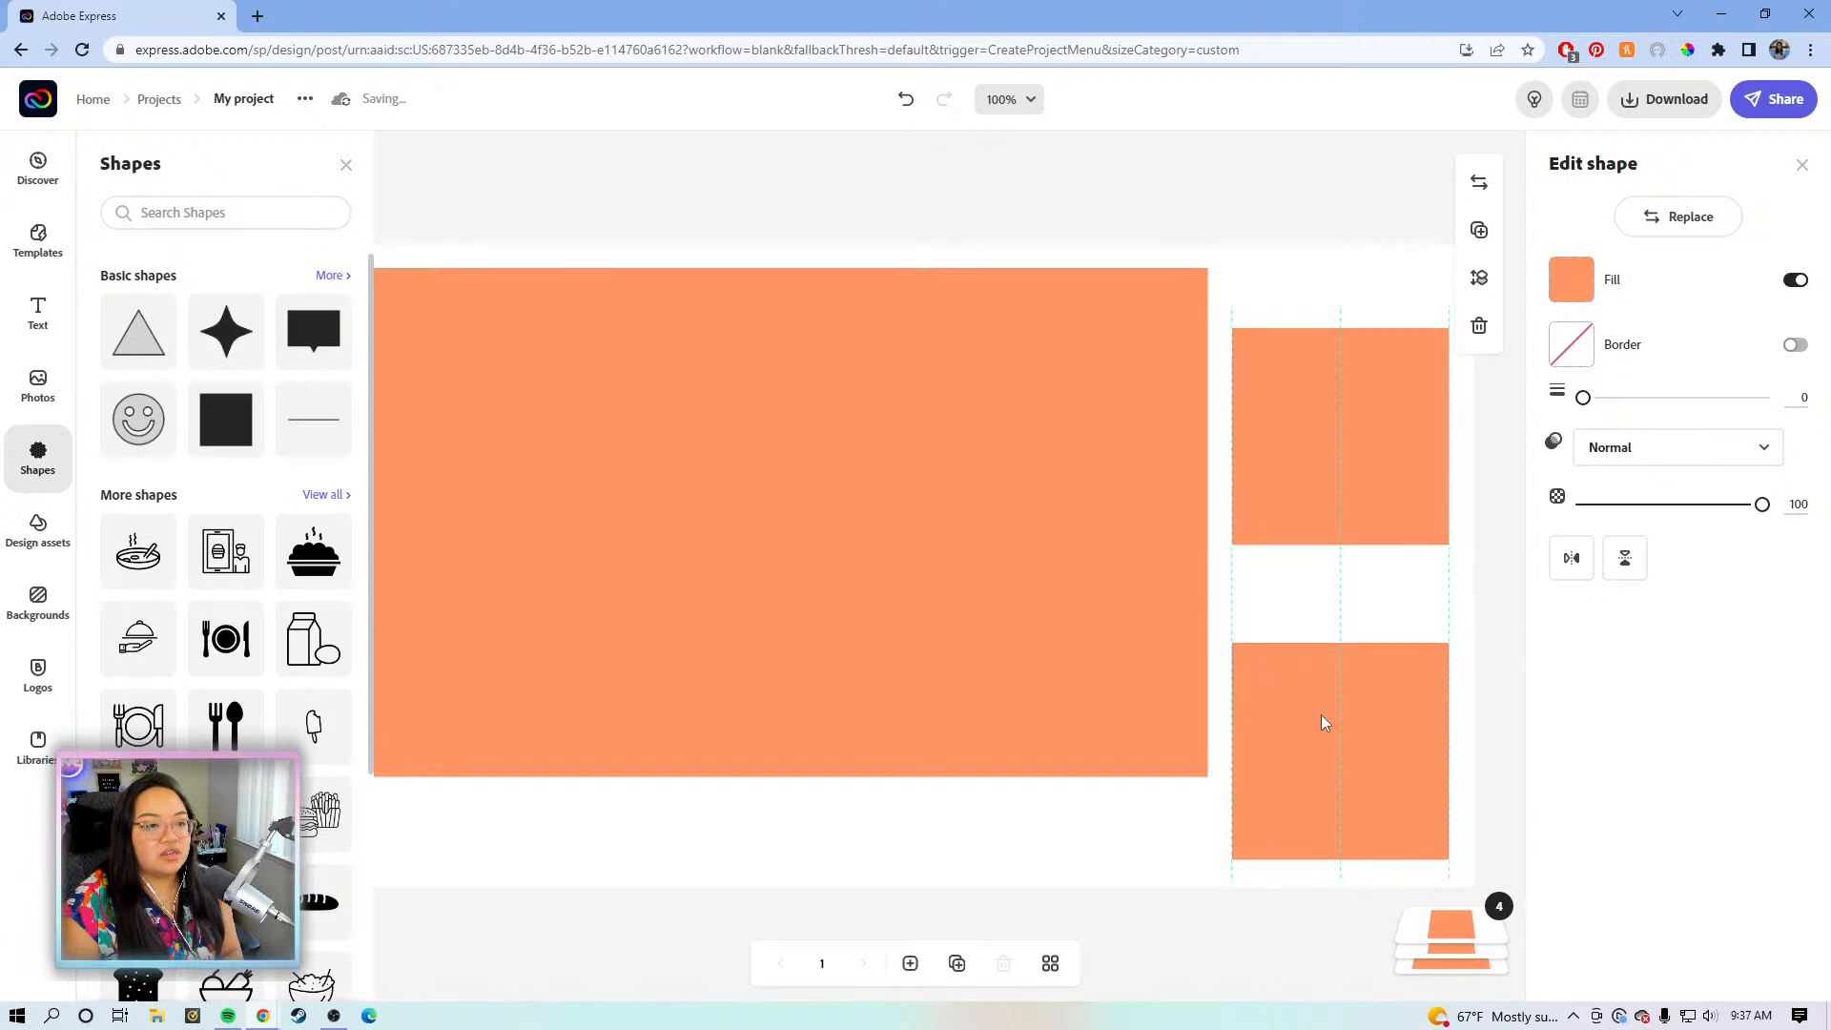
pyautogui.moveTo(1341, 639); pyautogui.dragTo(1343, 574)
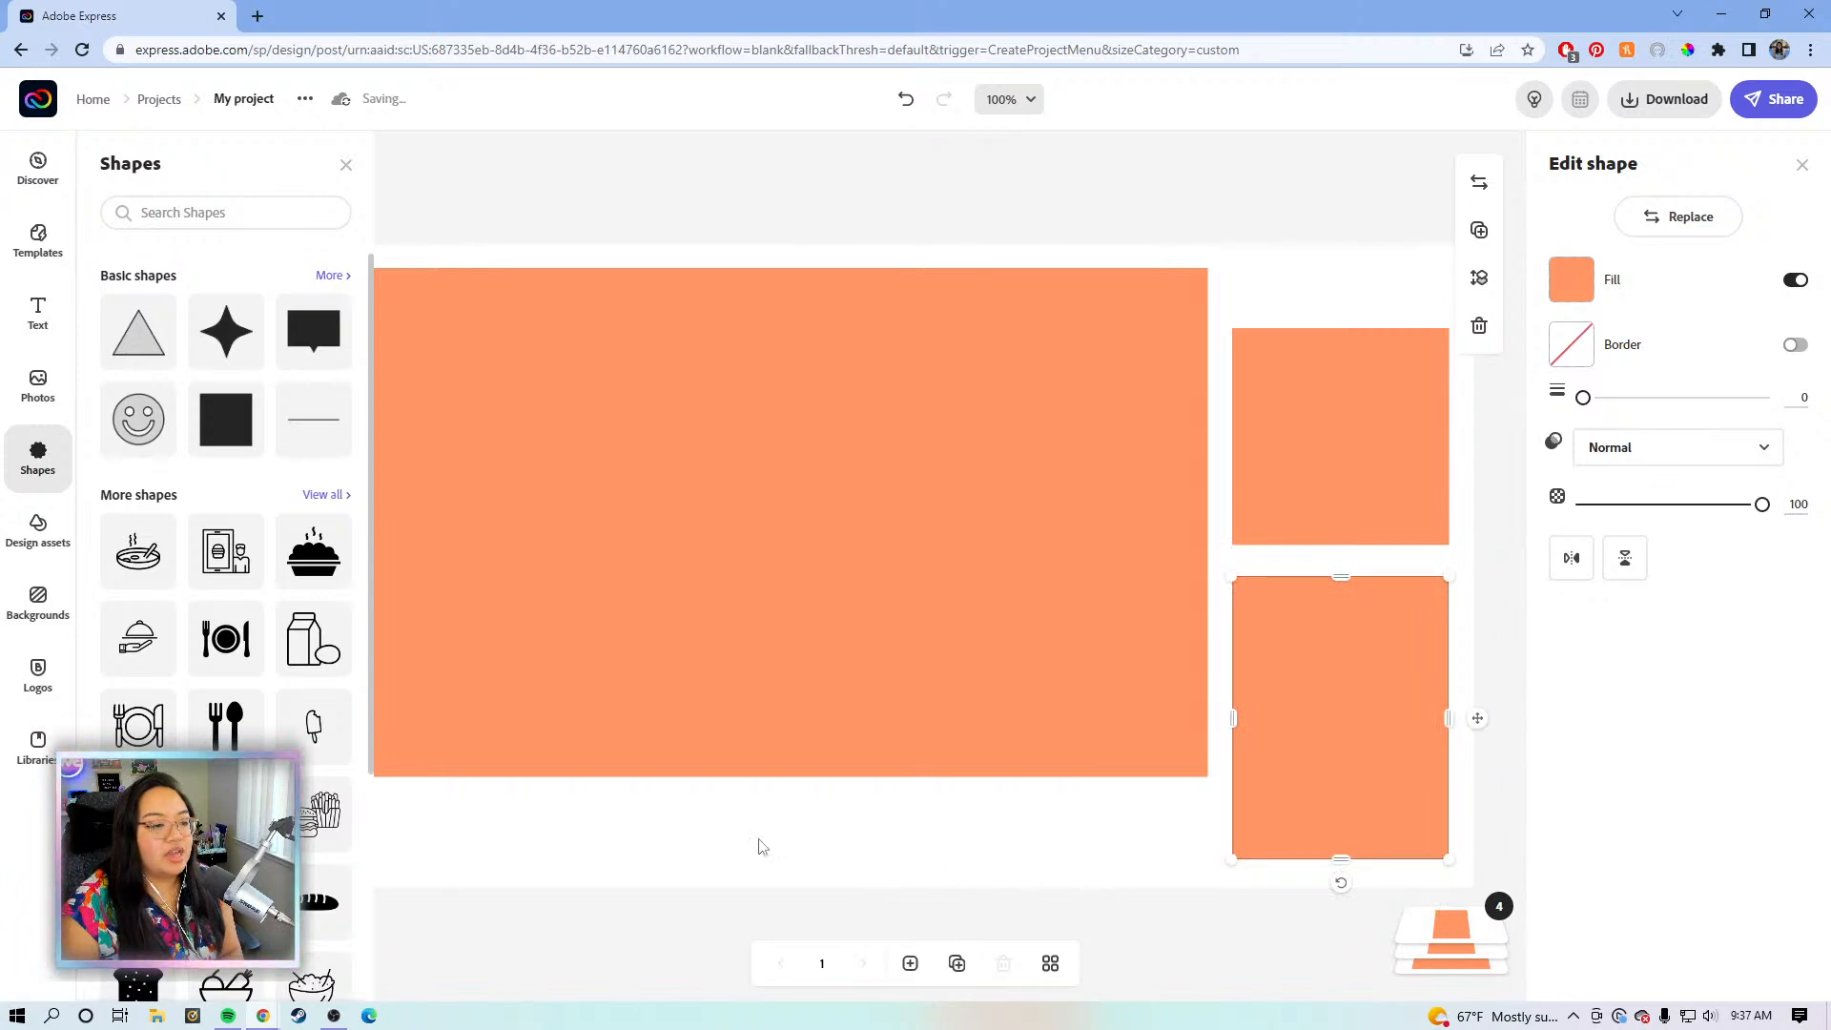
pyautogui.moveTo(881, 850); pyautogui.dragTo(955, 844)
# - Add a teal line under the large rectangle, shorten it to match, and thicken it to 66
pyautogui.click(225, 420)
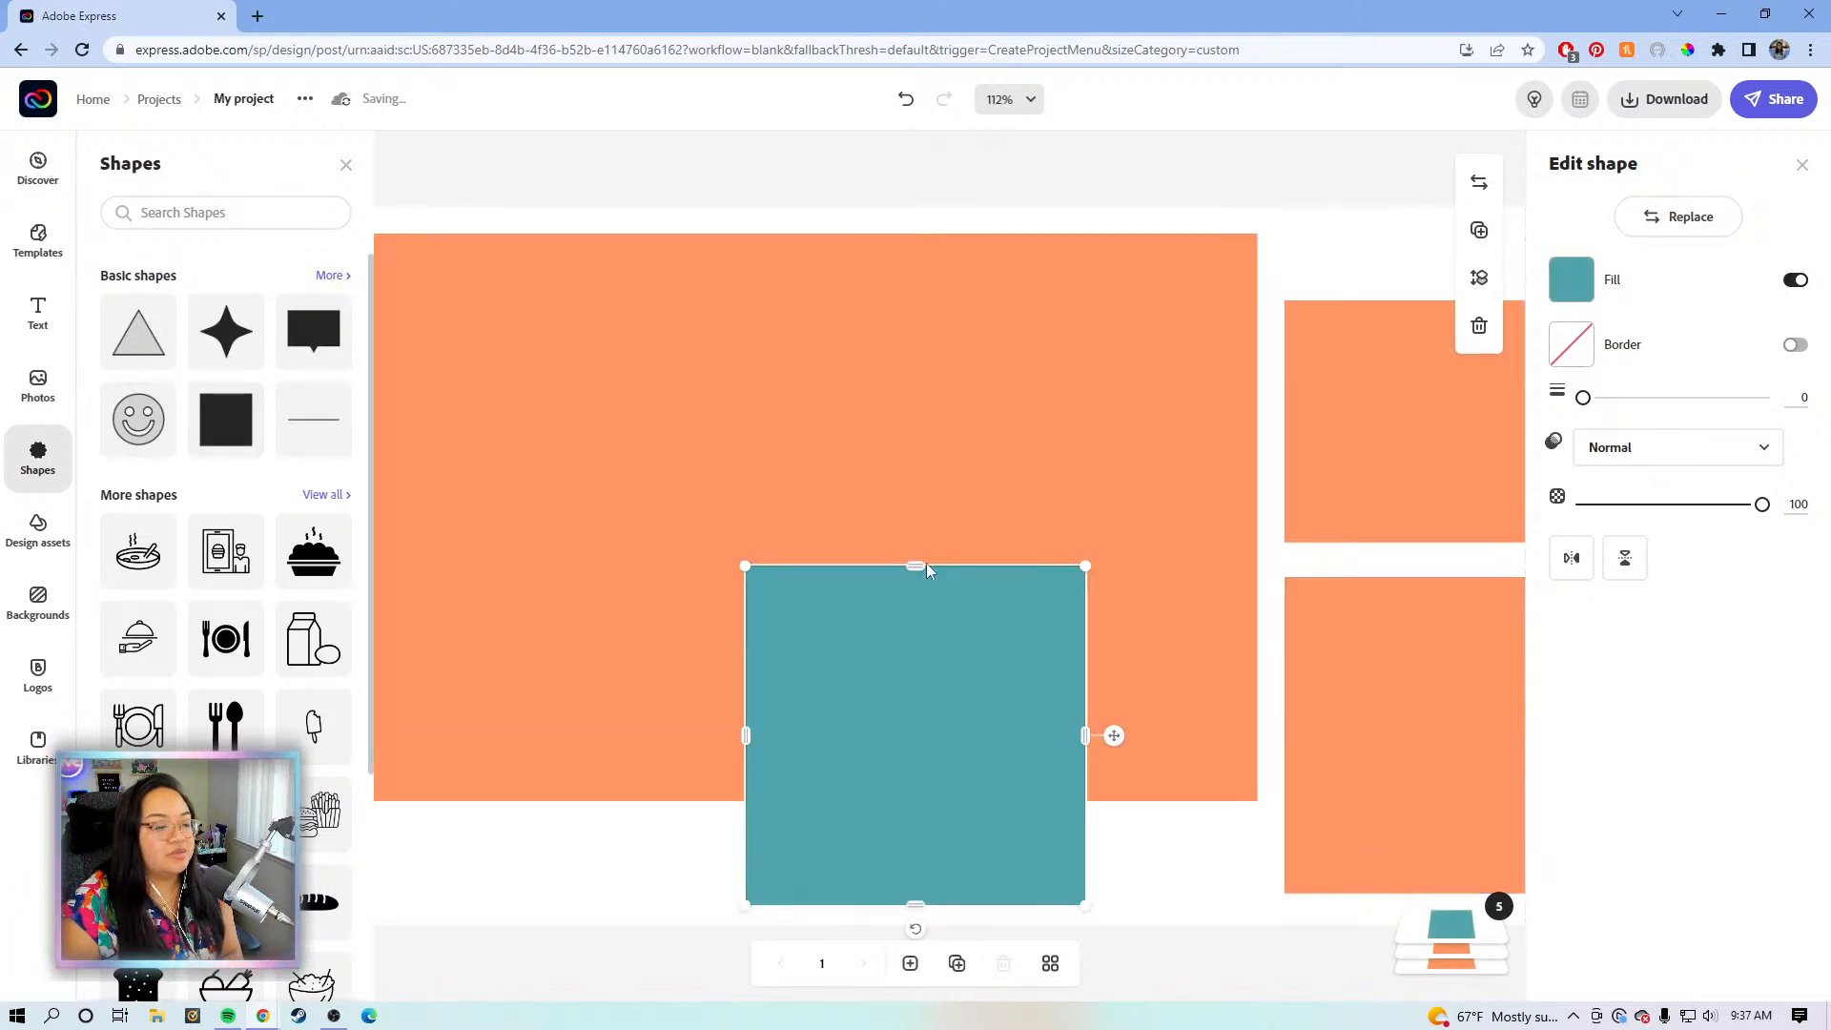
pyautogui.press('Delete')
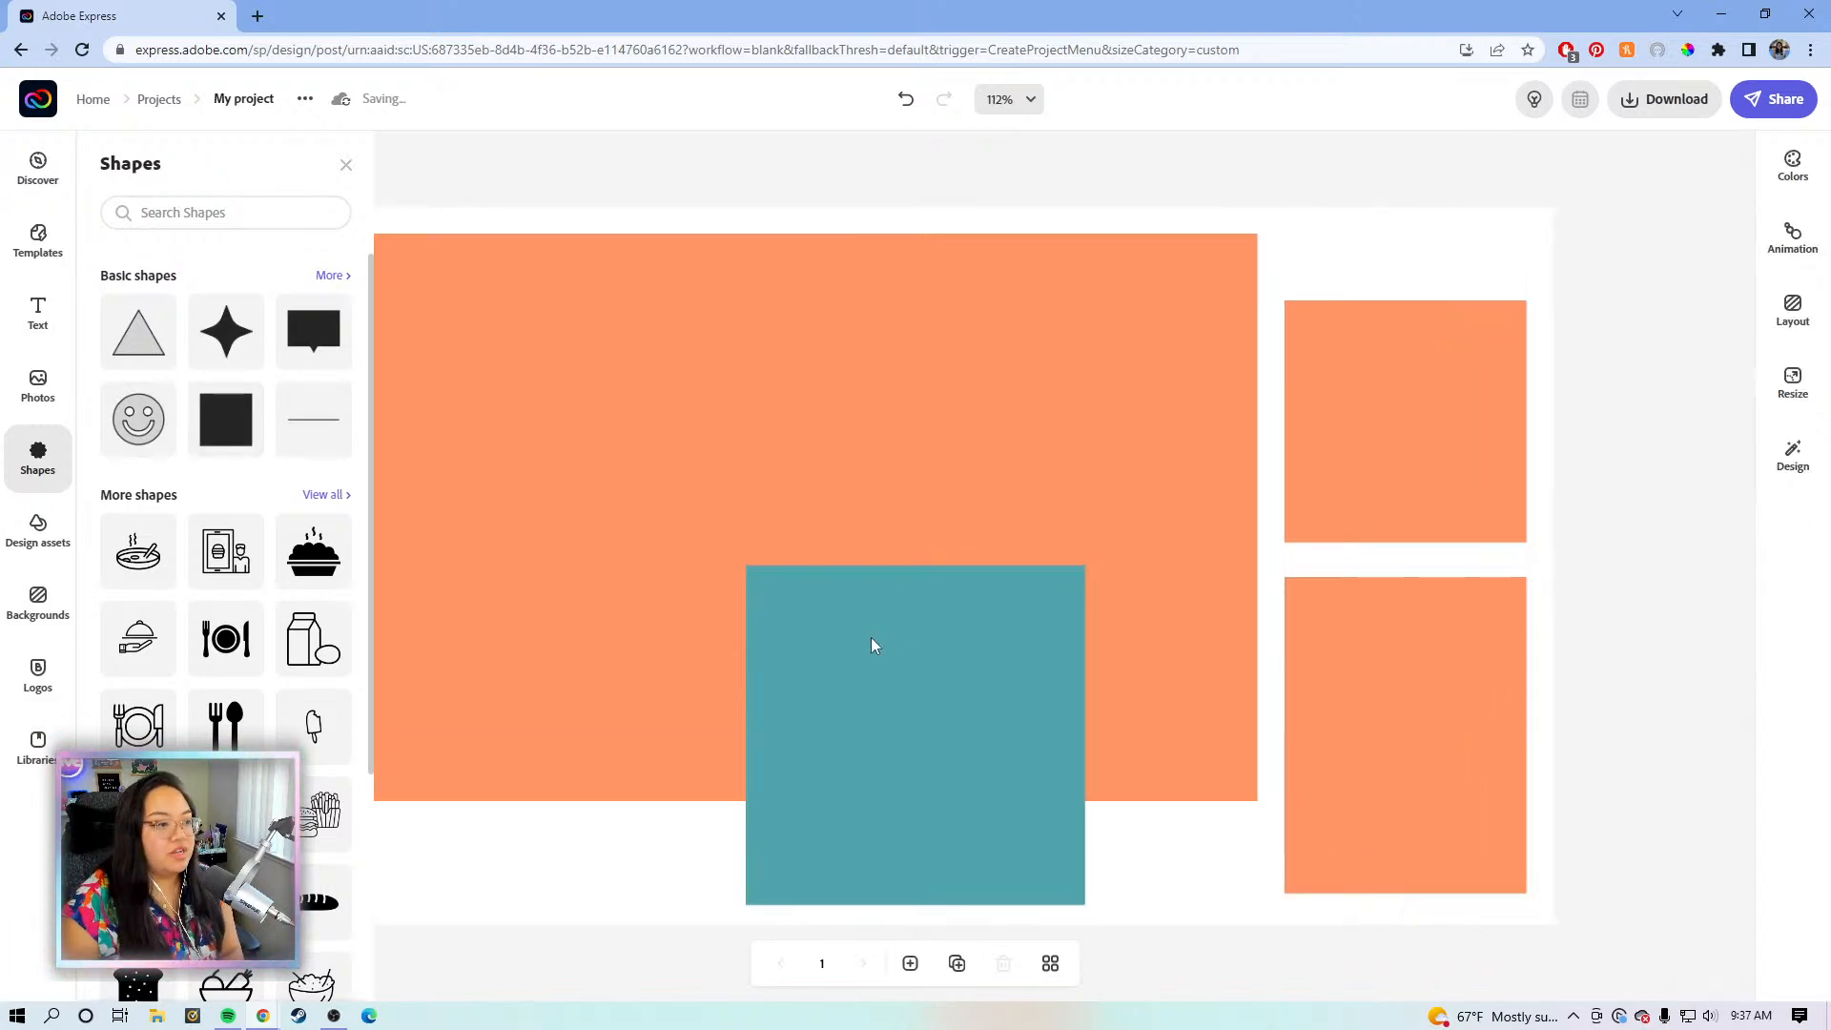
pyautogui.click(302, 420)
pyautogui.moveTo(847, 894); pyautogui.dragTo(752, 846)
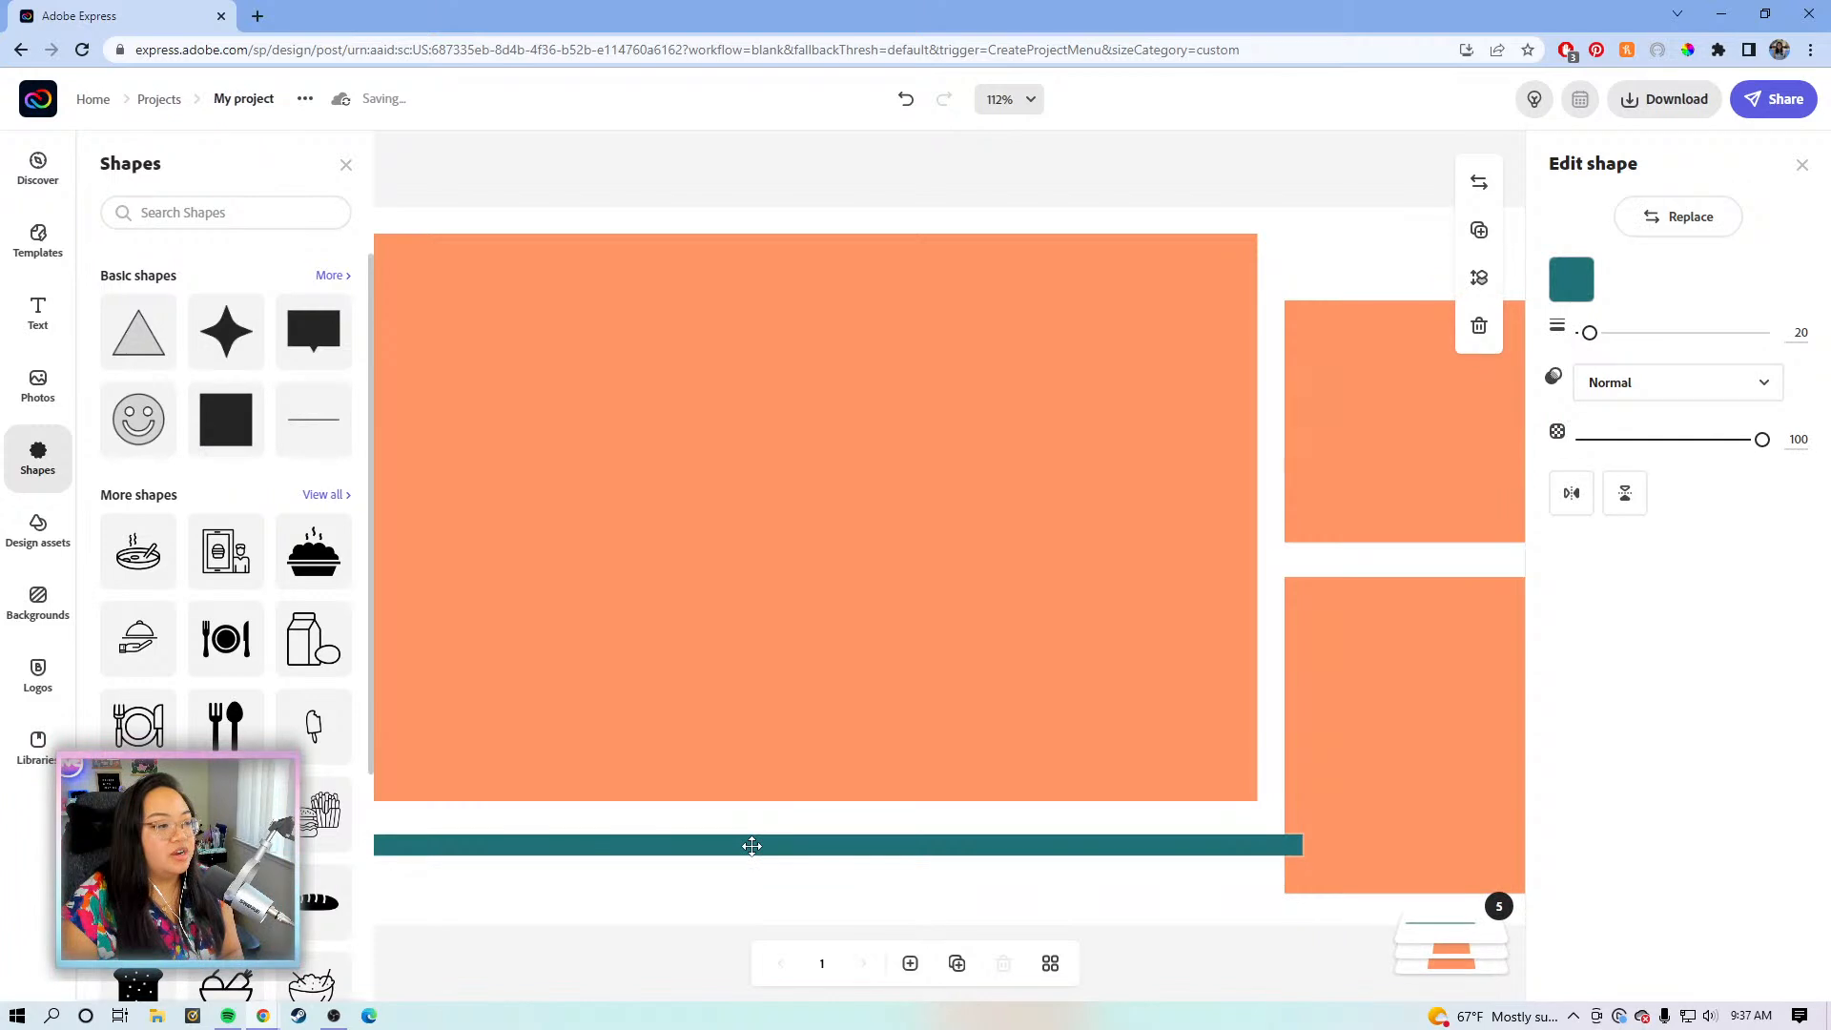
pyautogui.moveTo(1298, 844); pyautogui.dragTo(1258, 845)
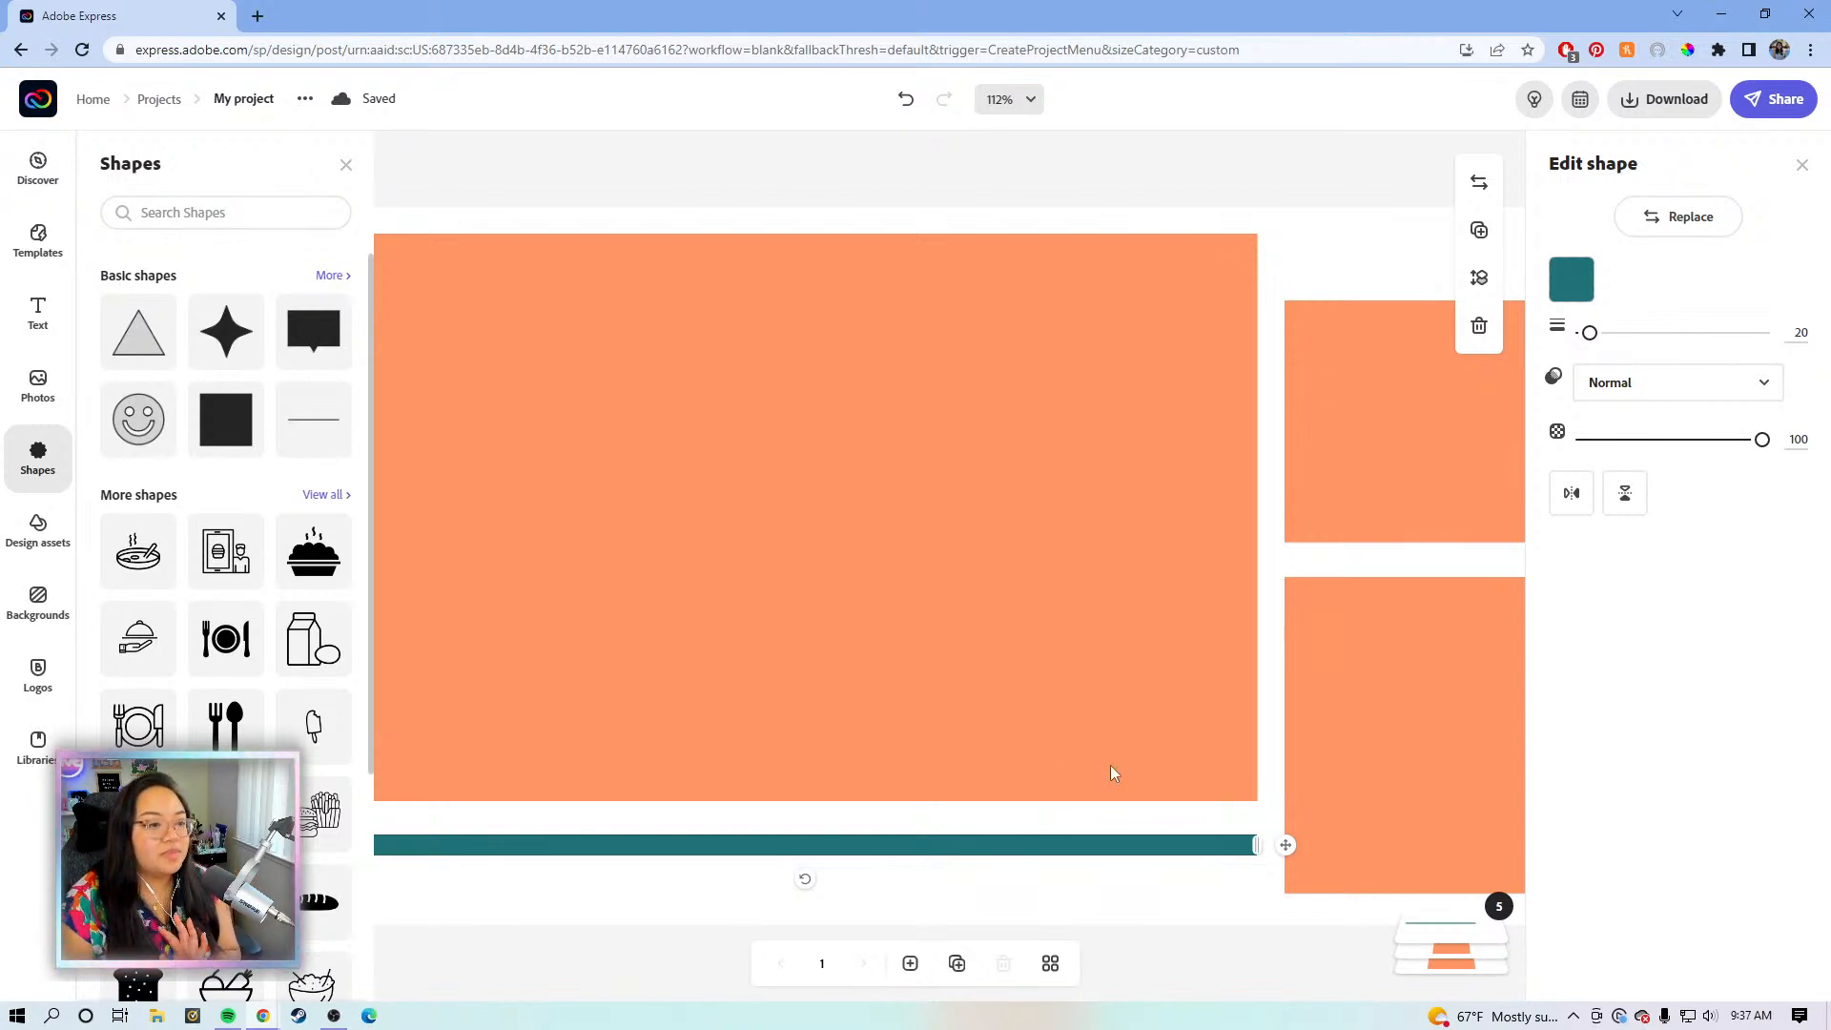
pyautogui.moveTo(1589, 332); pyautogui.dragTo(1606, 339)
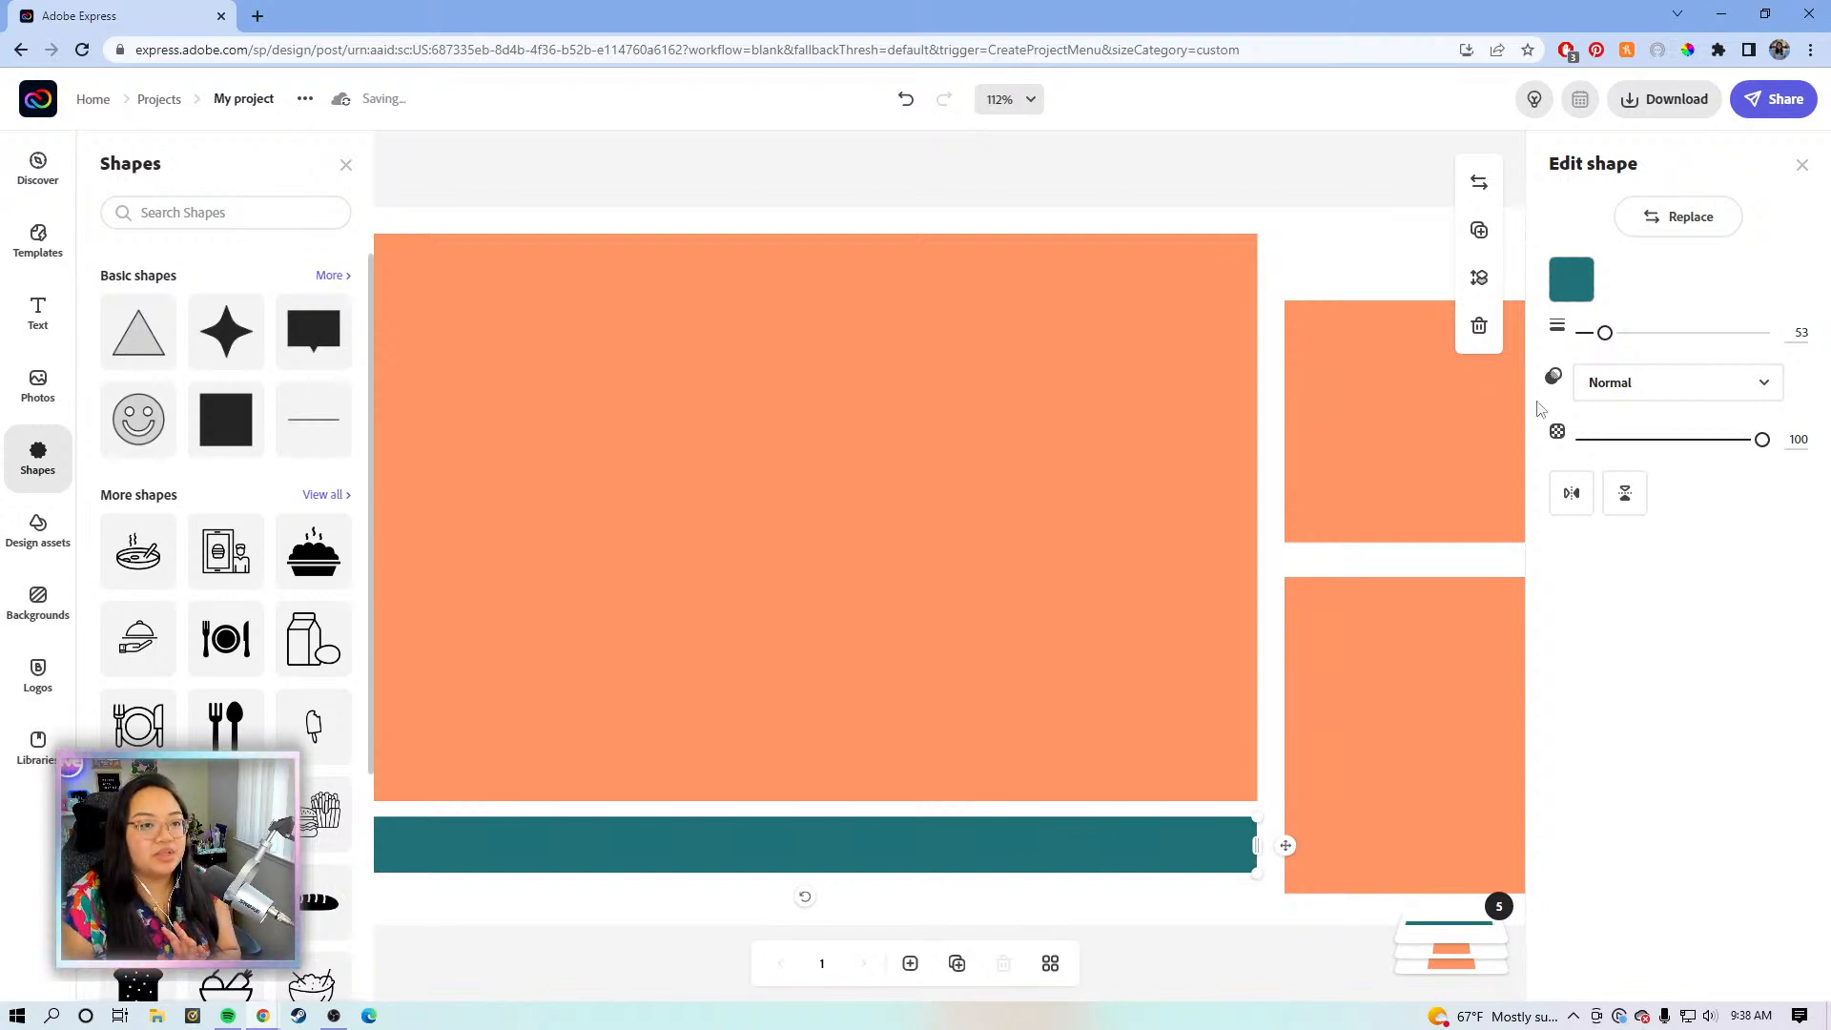
pyautogui.moveTo(1604, 334); pyautogui.dragTo(1608, 334)
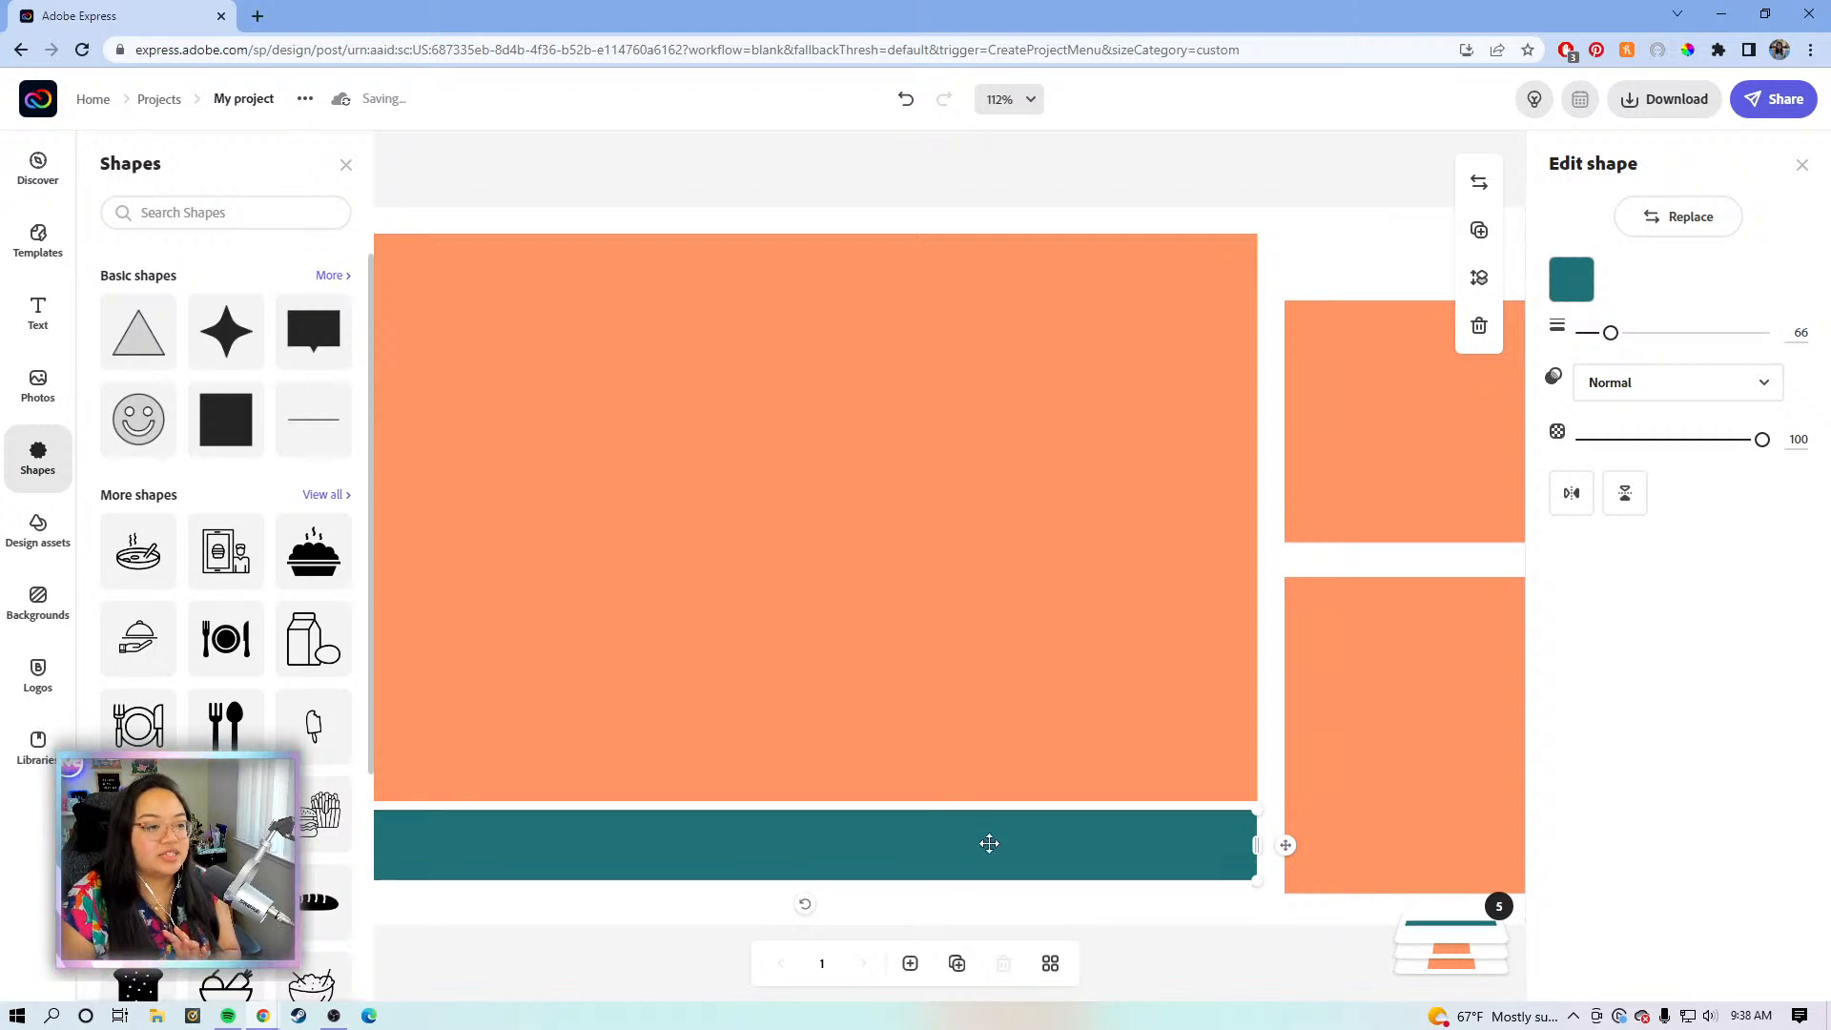
pyautogui.moveTo(991, 841)
pyautogui.mouseDown()
pyautogui.moveTo(993, 866)
pyautogui.moveTo(992, 846)
pyautogui.mouseUp()
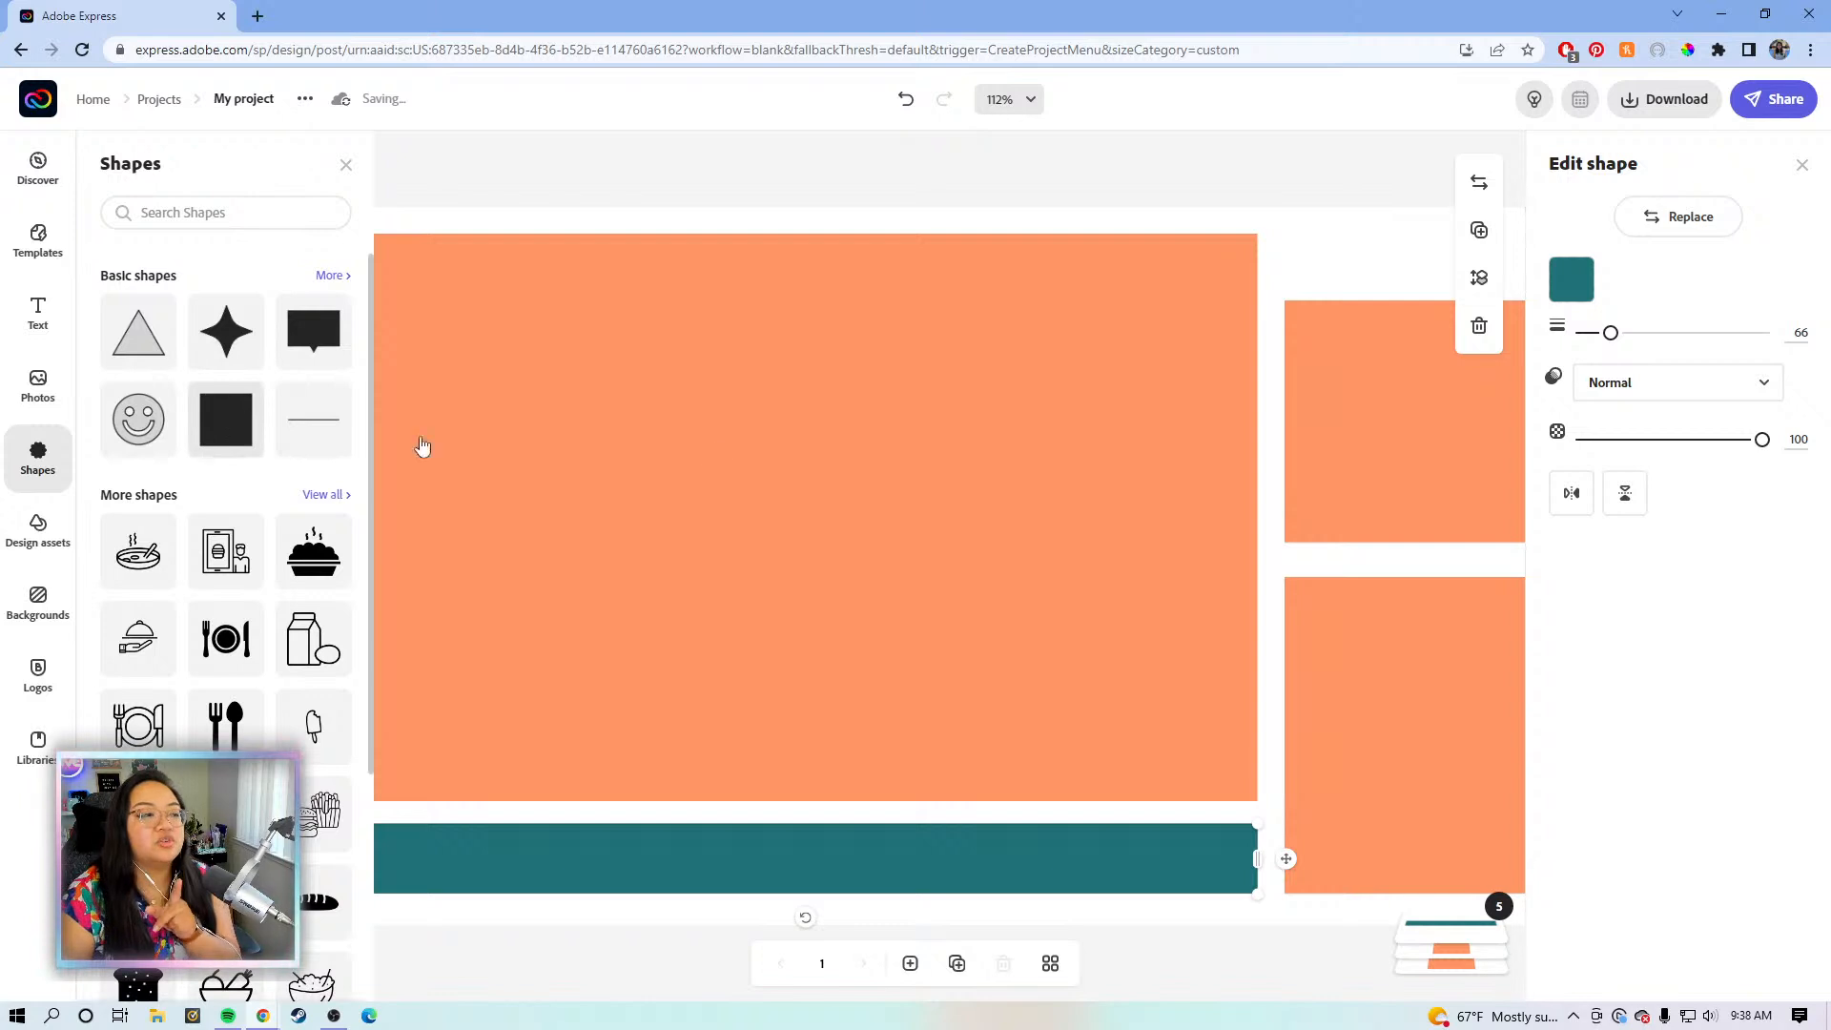
# - Resize the upper-right orange block back to full height and shift it slightly left
pyautogui.click(1403, 442)
pyautogui.moveTo(1402, 301); pyautogui.dragTo(1409, 499)
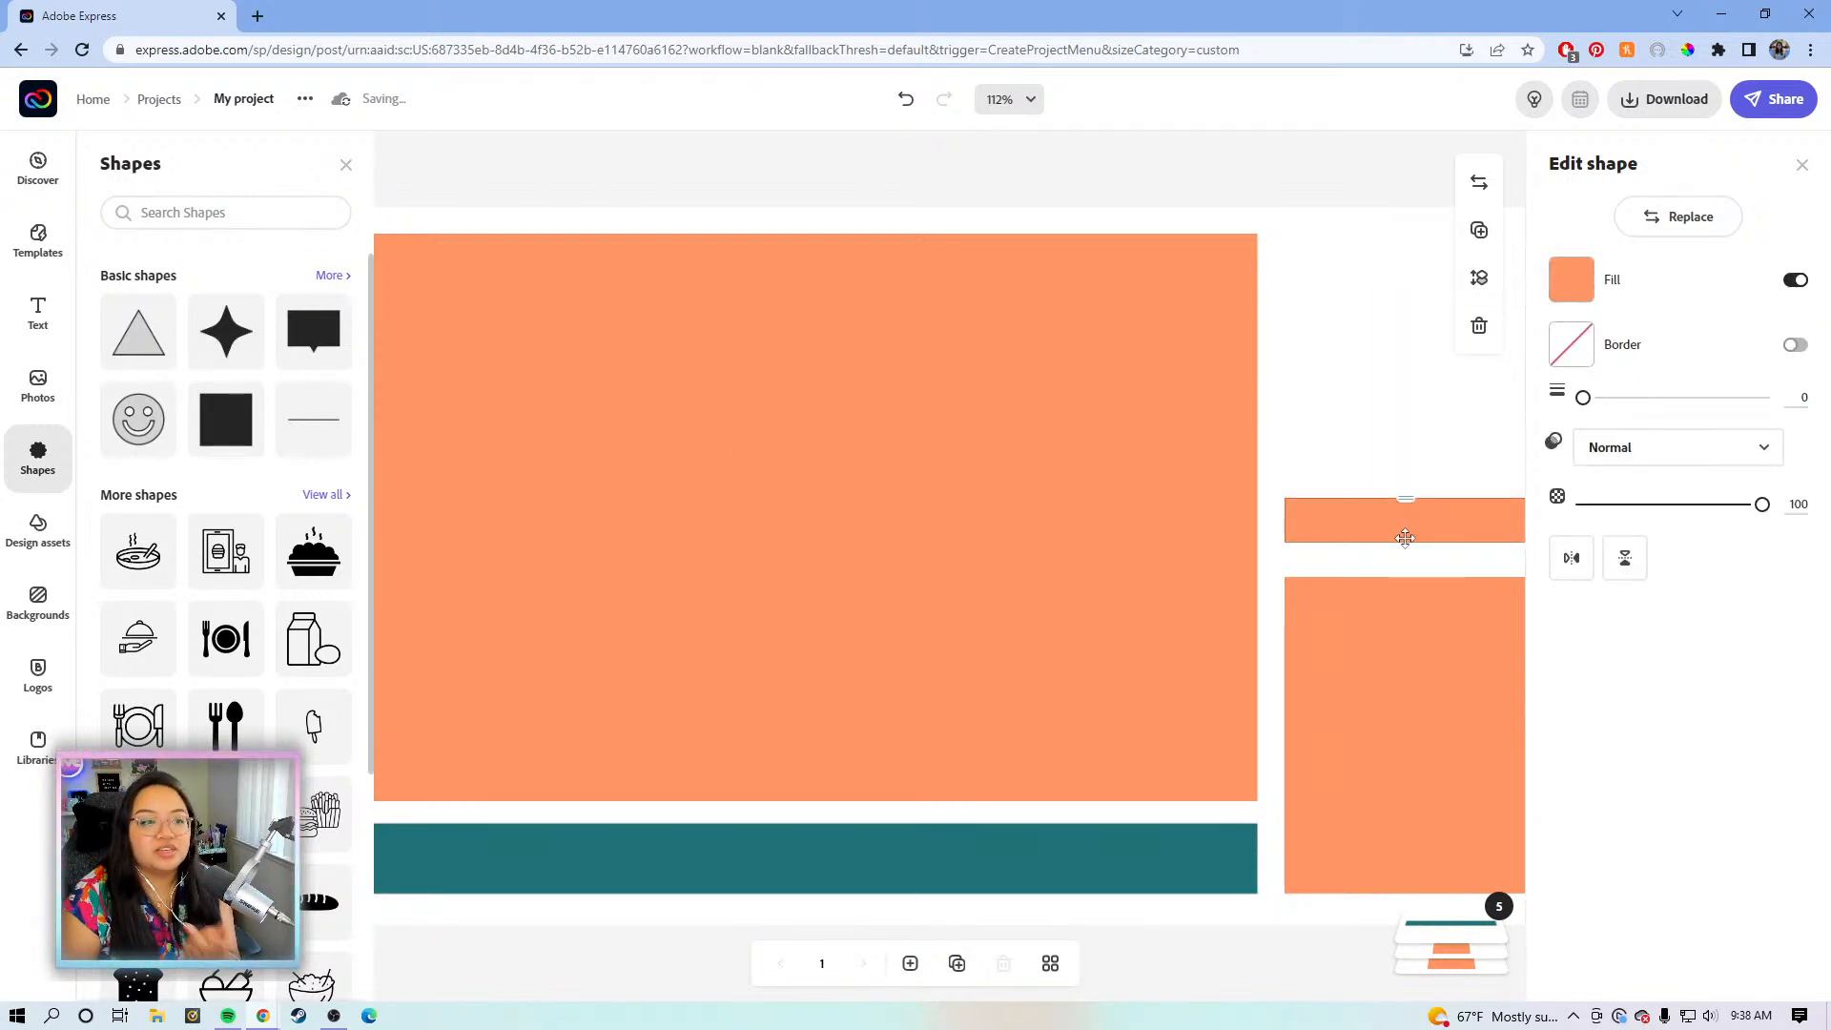
pyautogui.moveTo(1406, 498); pyautogui.dragTo(1405, 315)
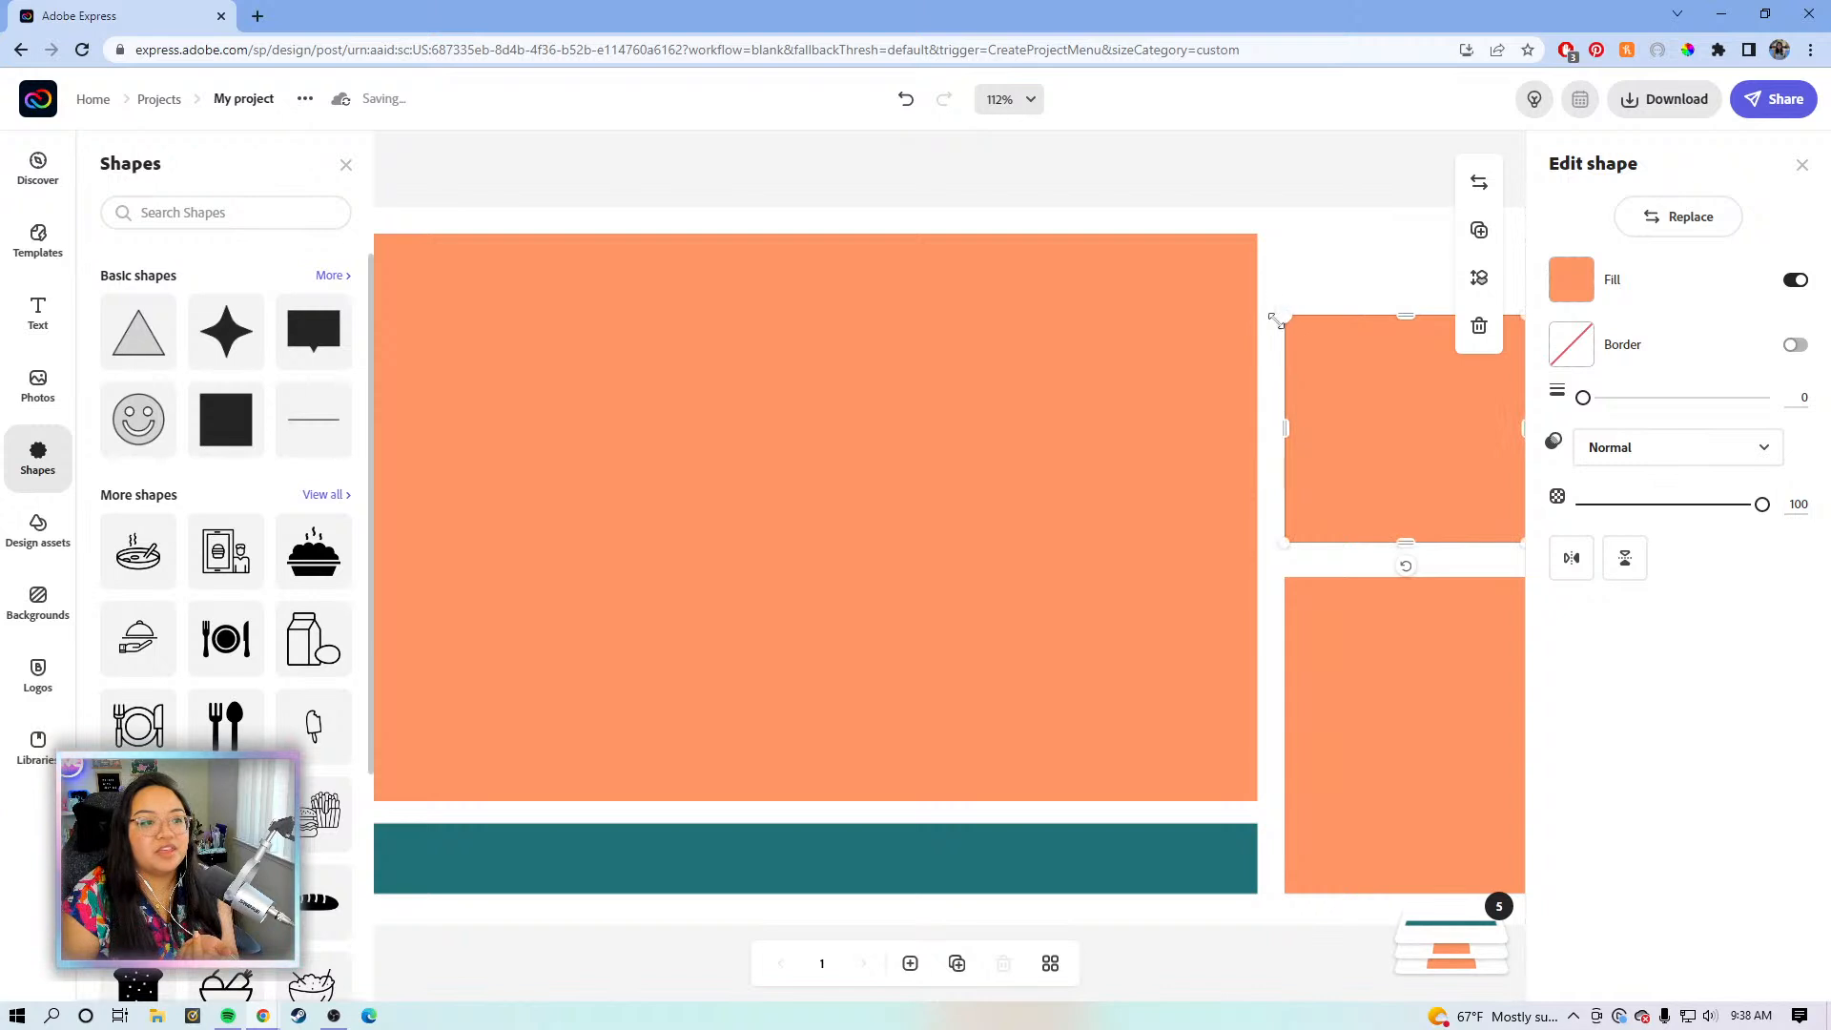
pyautogui.moveTo(1304, 375); pyautogui.dragTo(1317, 375)
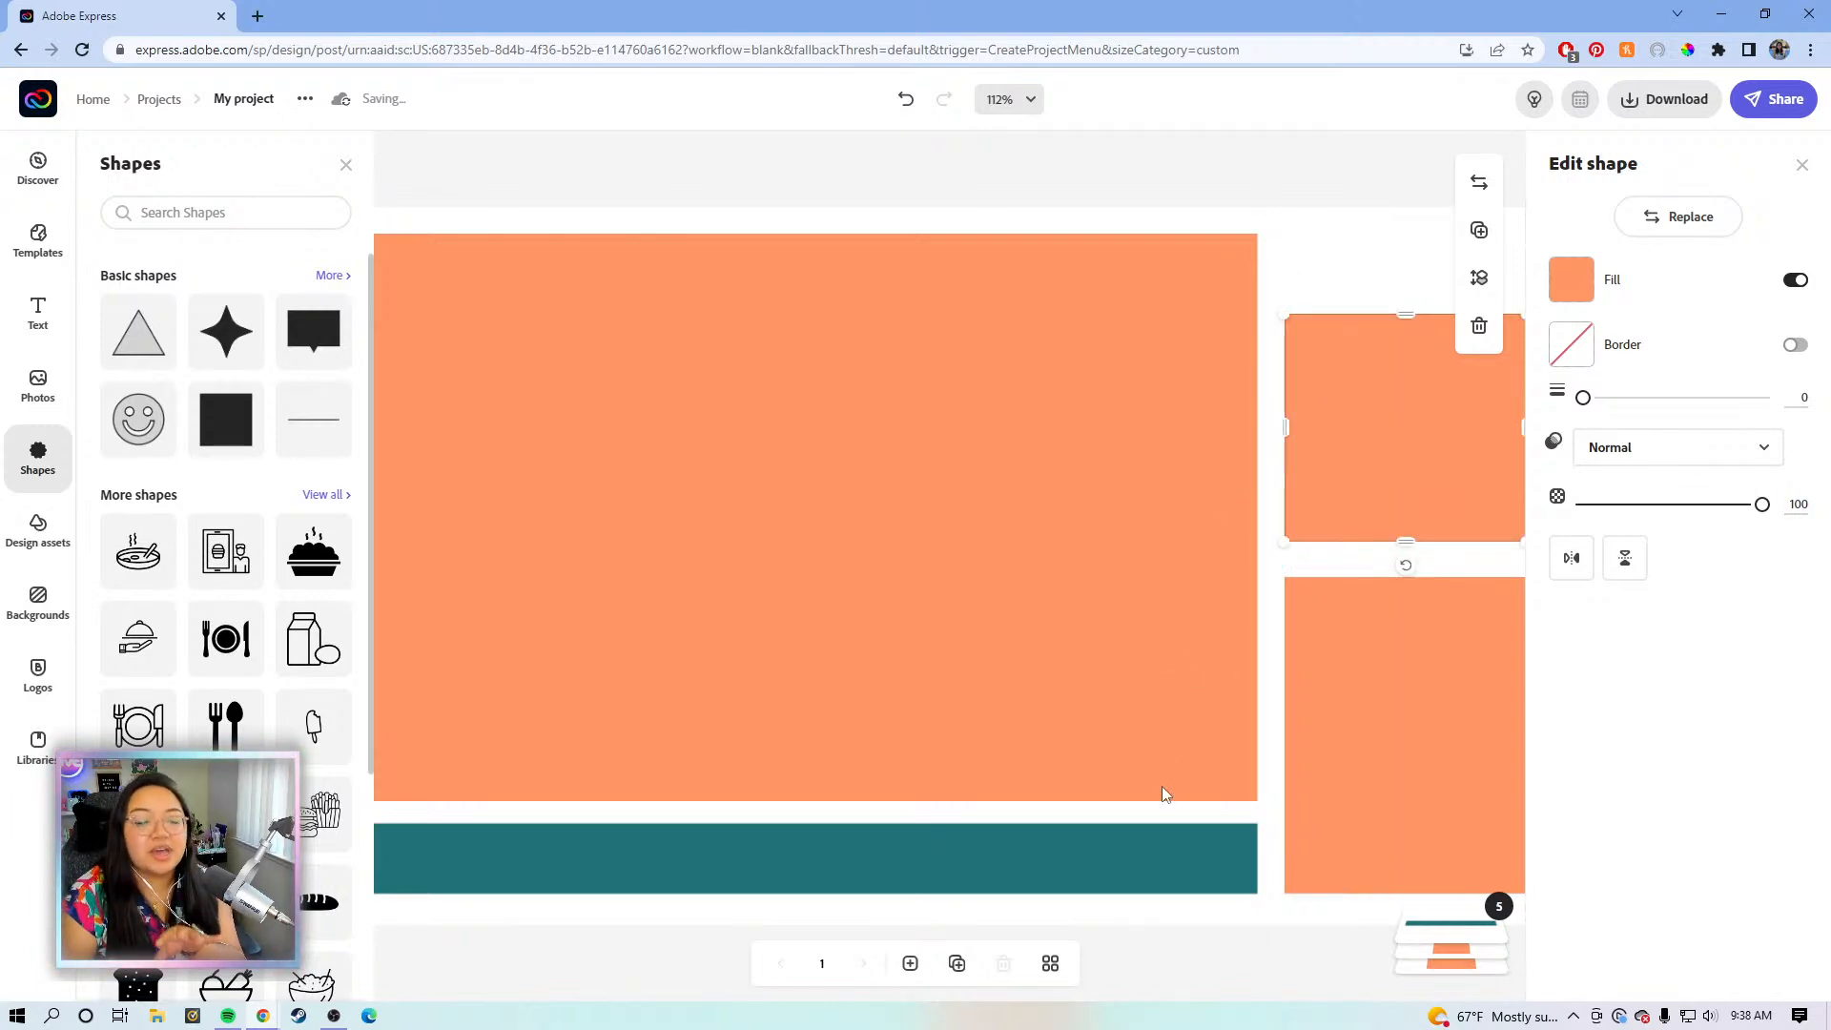
# - Extend the teal bar left so it spans the large rectangle's width
pyautogui.click(1152, 861)
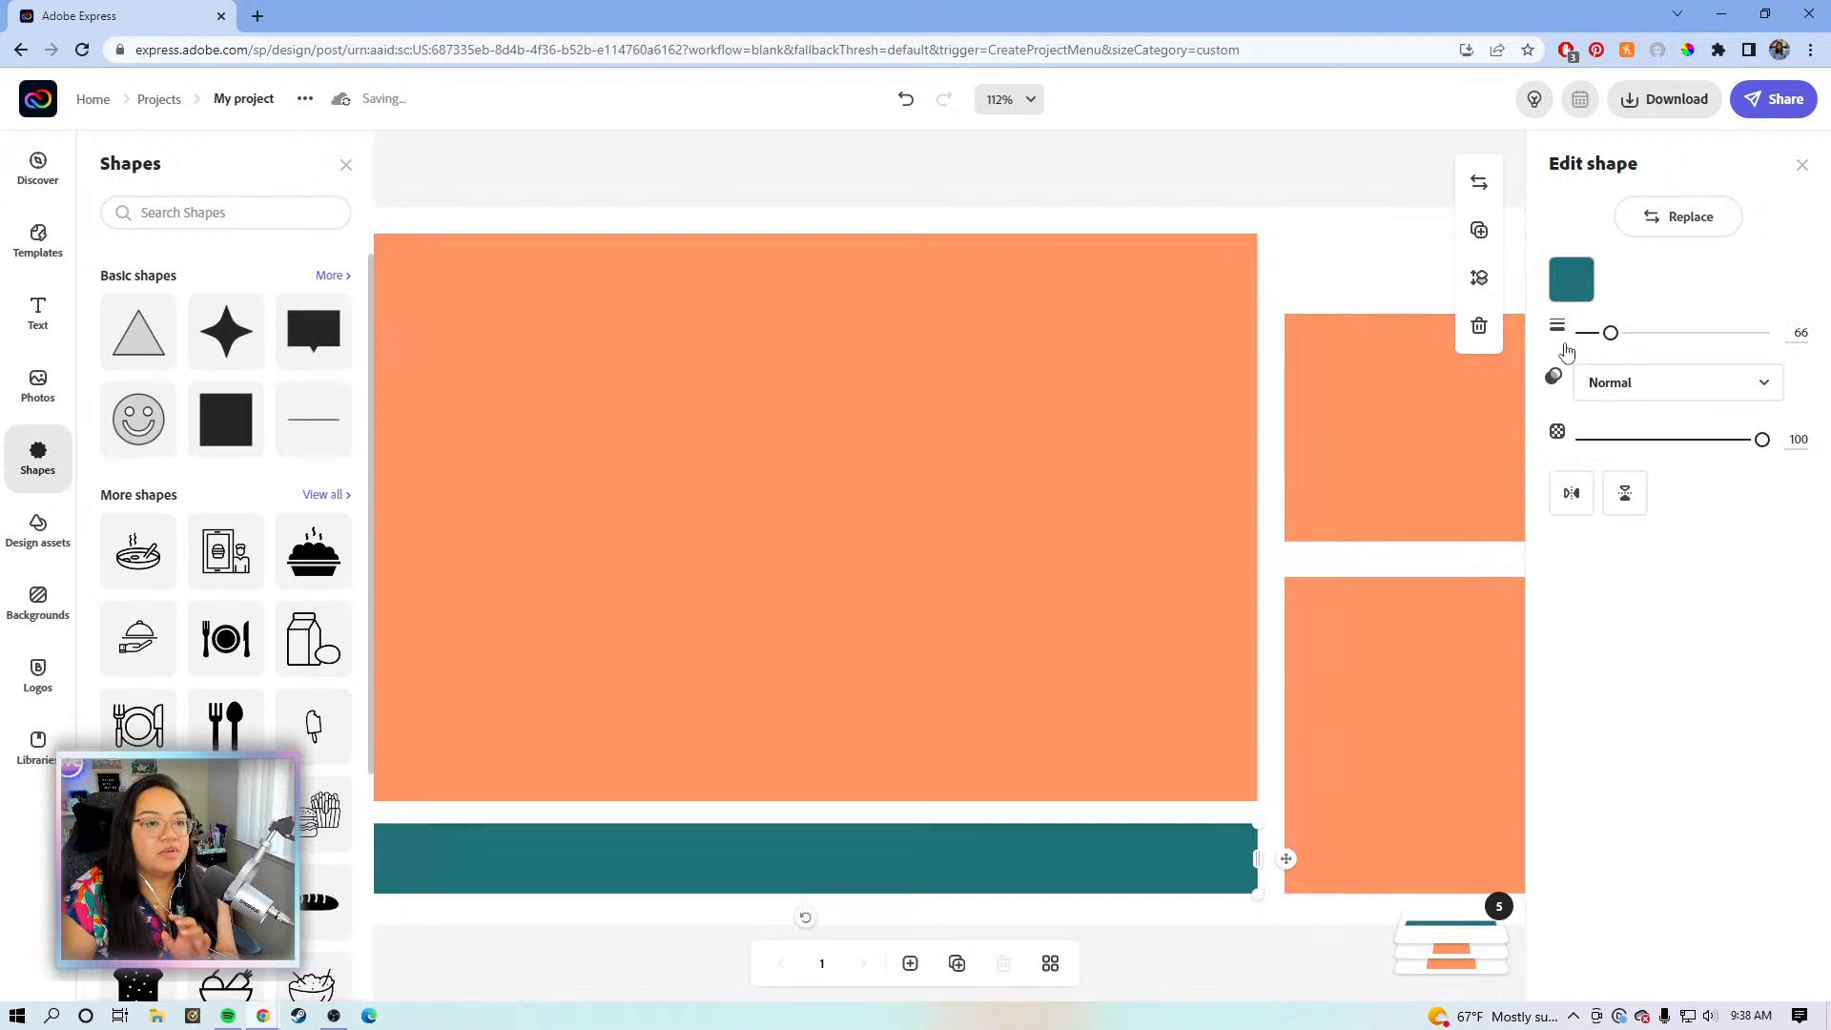
pyautogui.moveTo(1610, 333); pyautogui.dragTo(1564, 345)
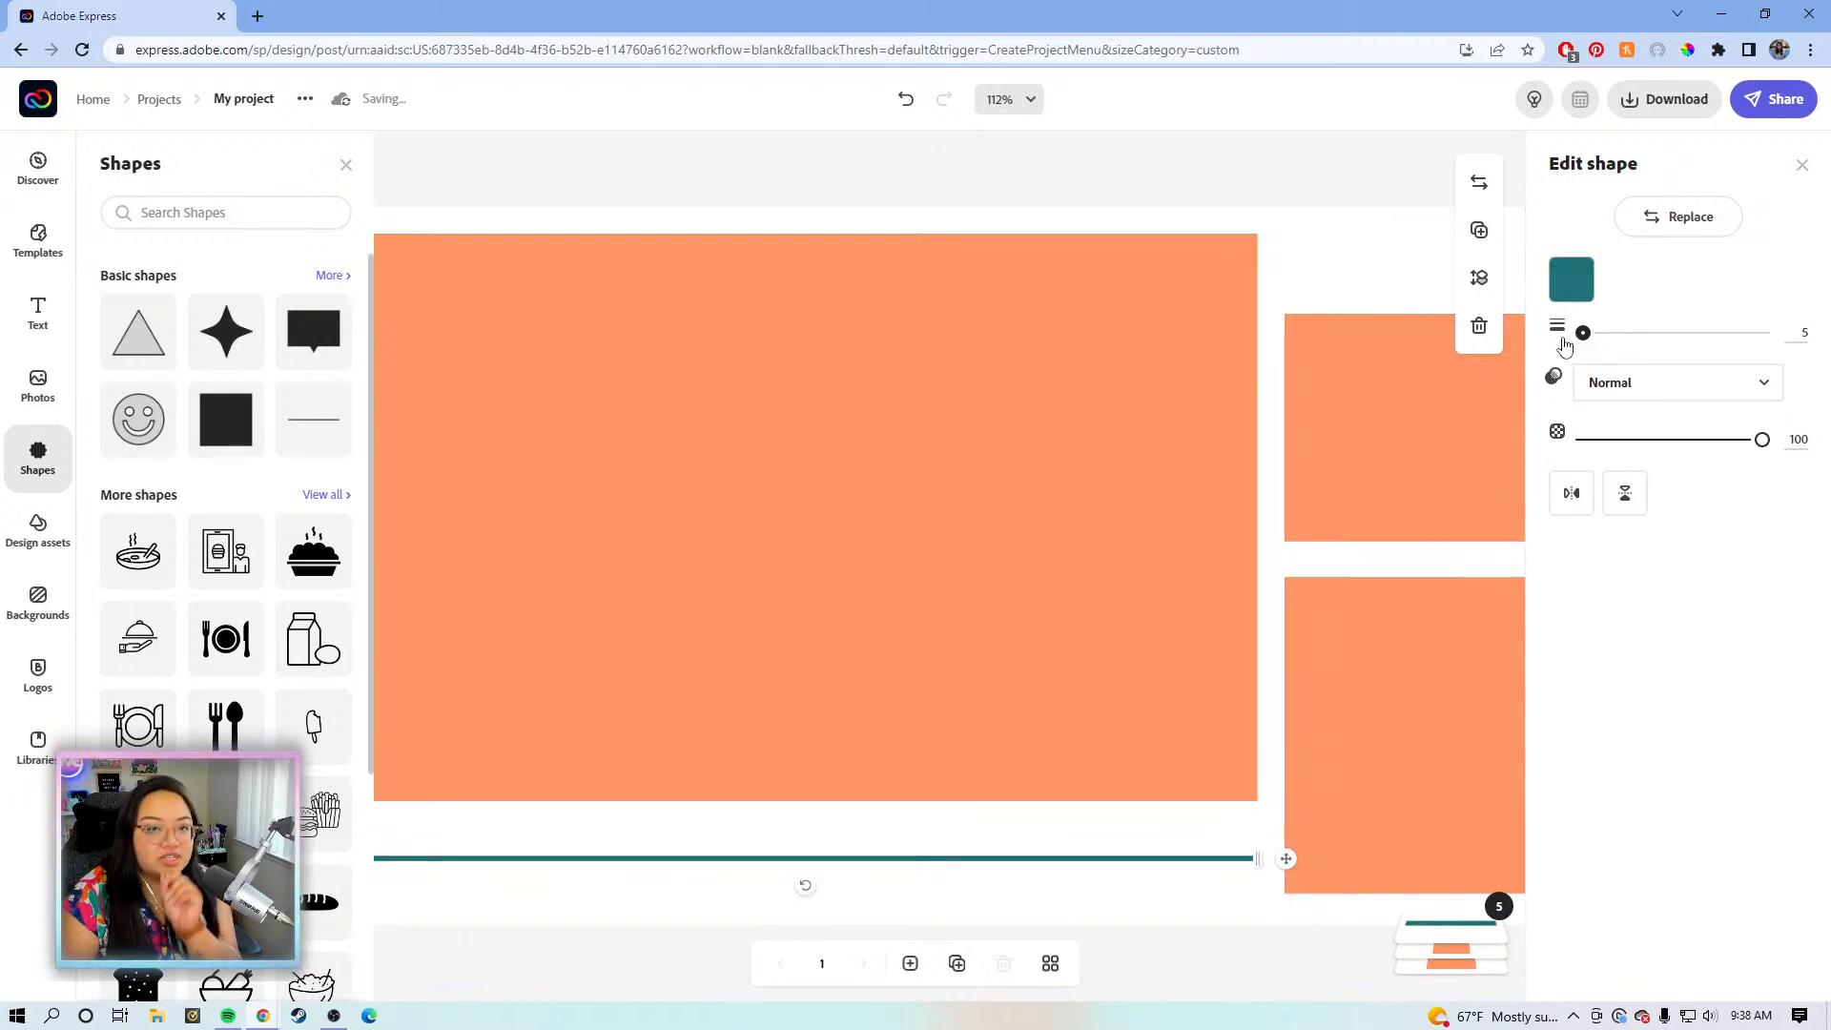
pyautogui.moveTo(1565, 345); pyautogui.dragTo(1611, 341)
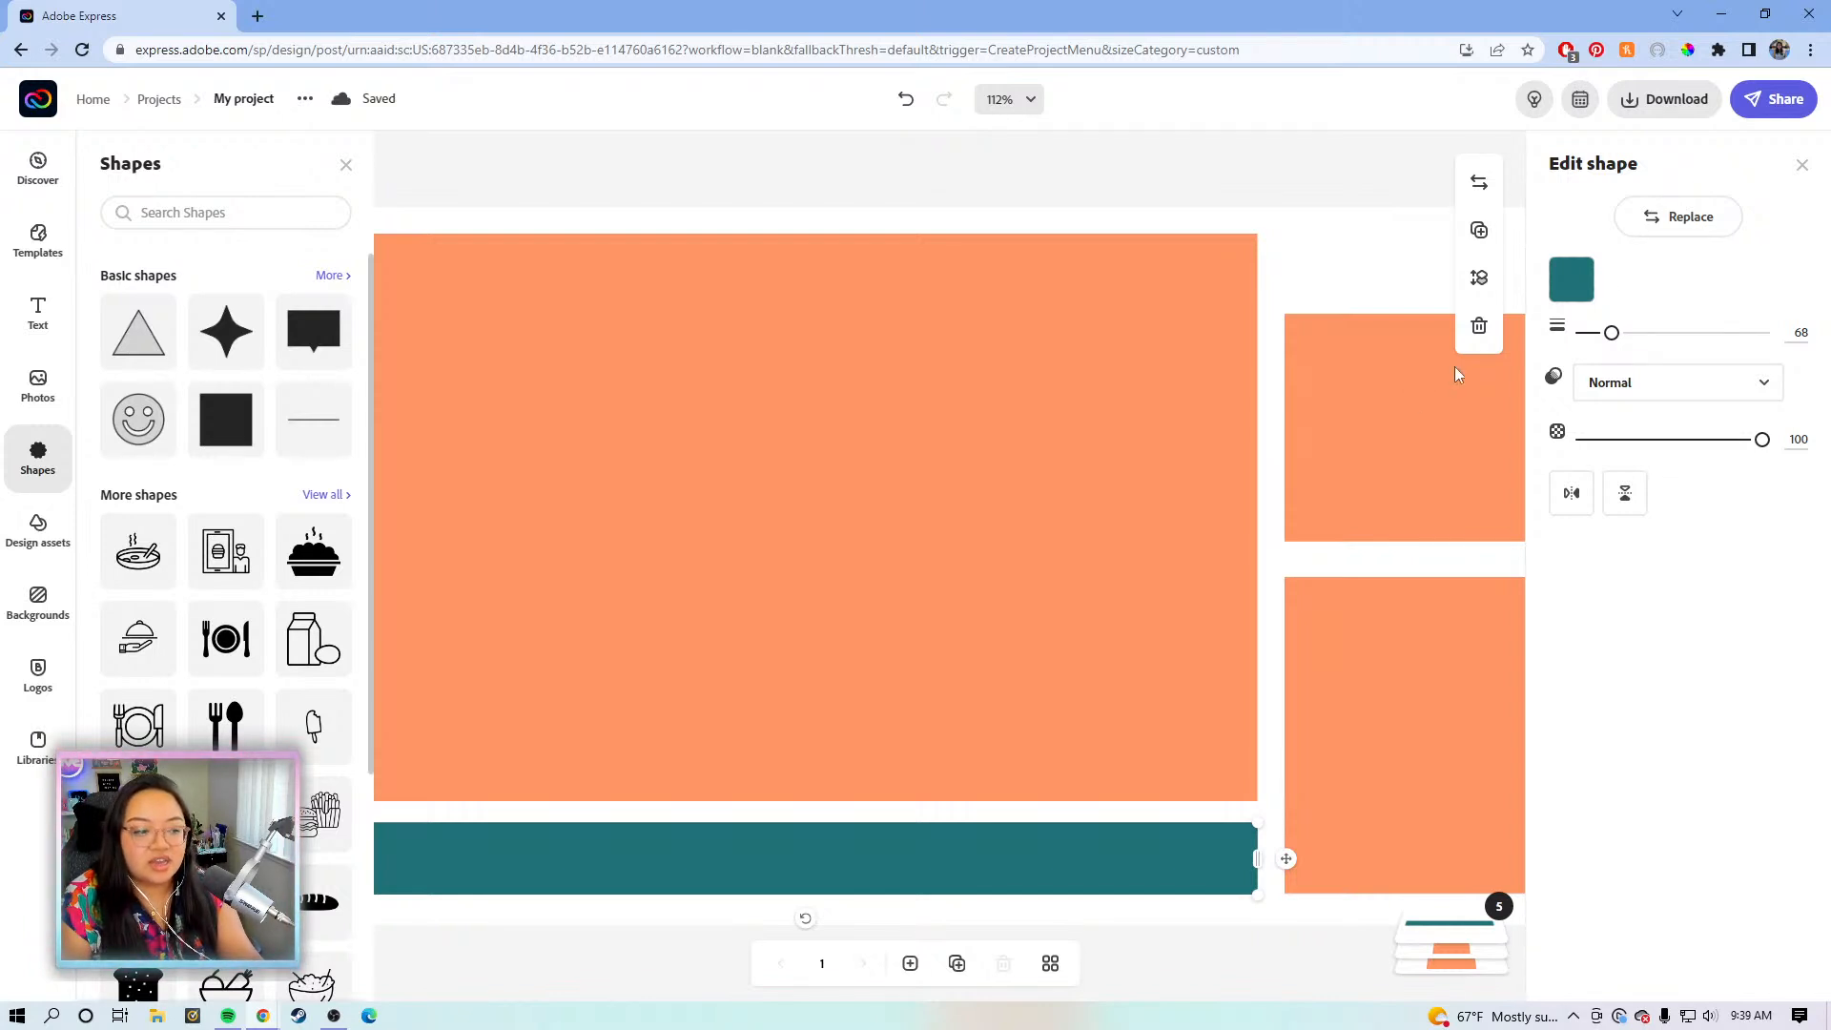
pyautogui.click(1365, 196)
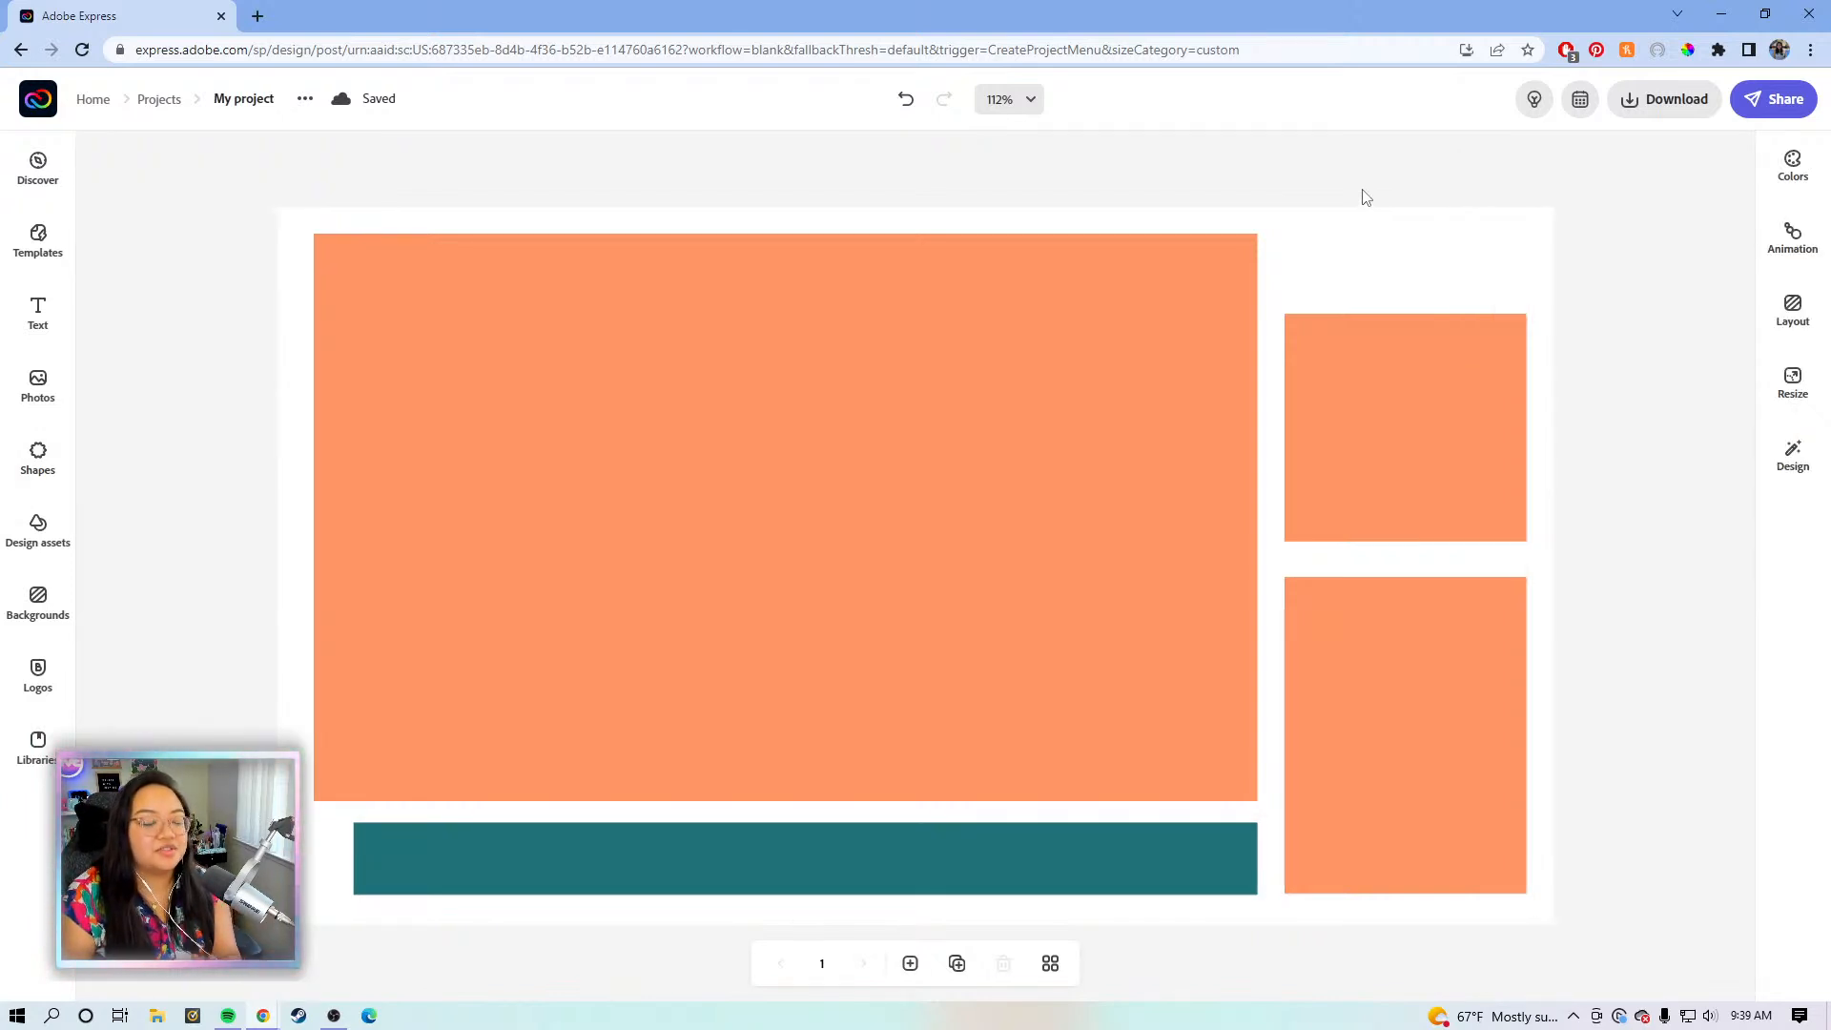
pyautogui.click(356, 863)
pyautogui.moveTo(338, 863); pyautogui.dragTo(410, 855)
pyautogui.moveTo(1256, 858); pyautogui.dragTo(1259, 857)
# - Align the lower-right and upper-right orange blocks with each other
pyautogui.click(1364, 722)
pyautogui.moveTo(1342, 748); pyautogui.dragTo(1338, 740)
pyautogui.moveTo(1336, 457); pyautogui.dragTo(1326, 476)
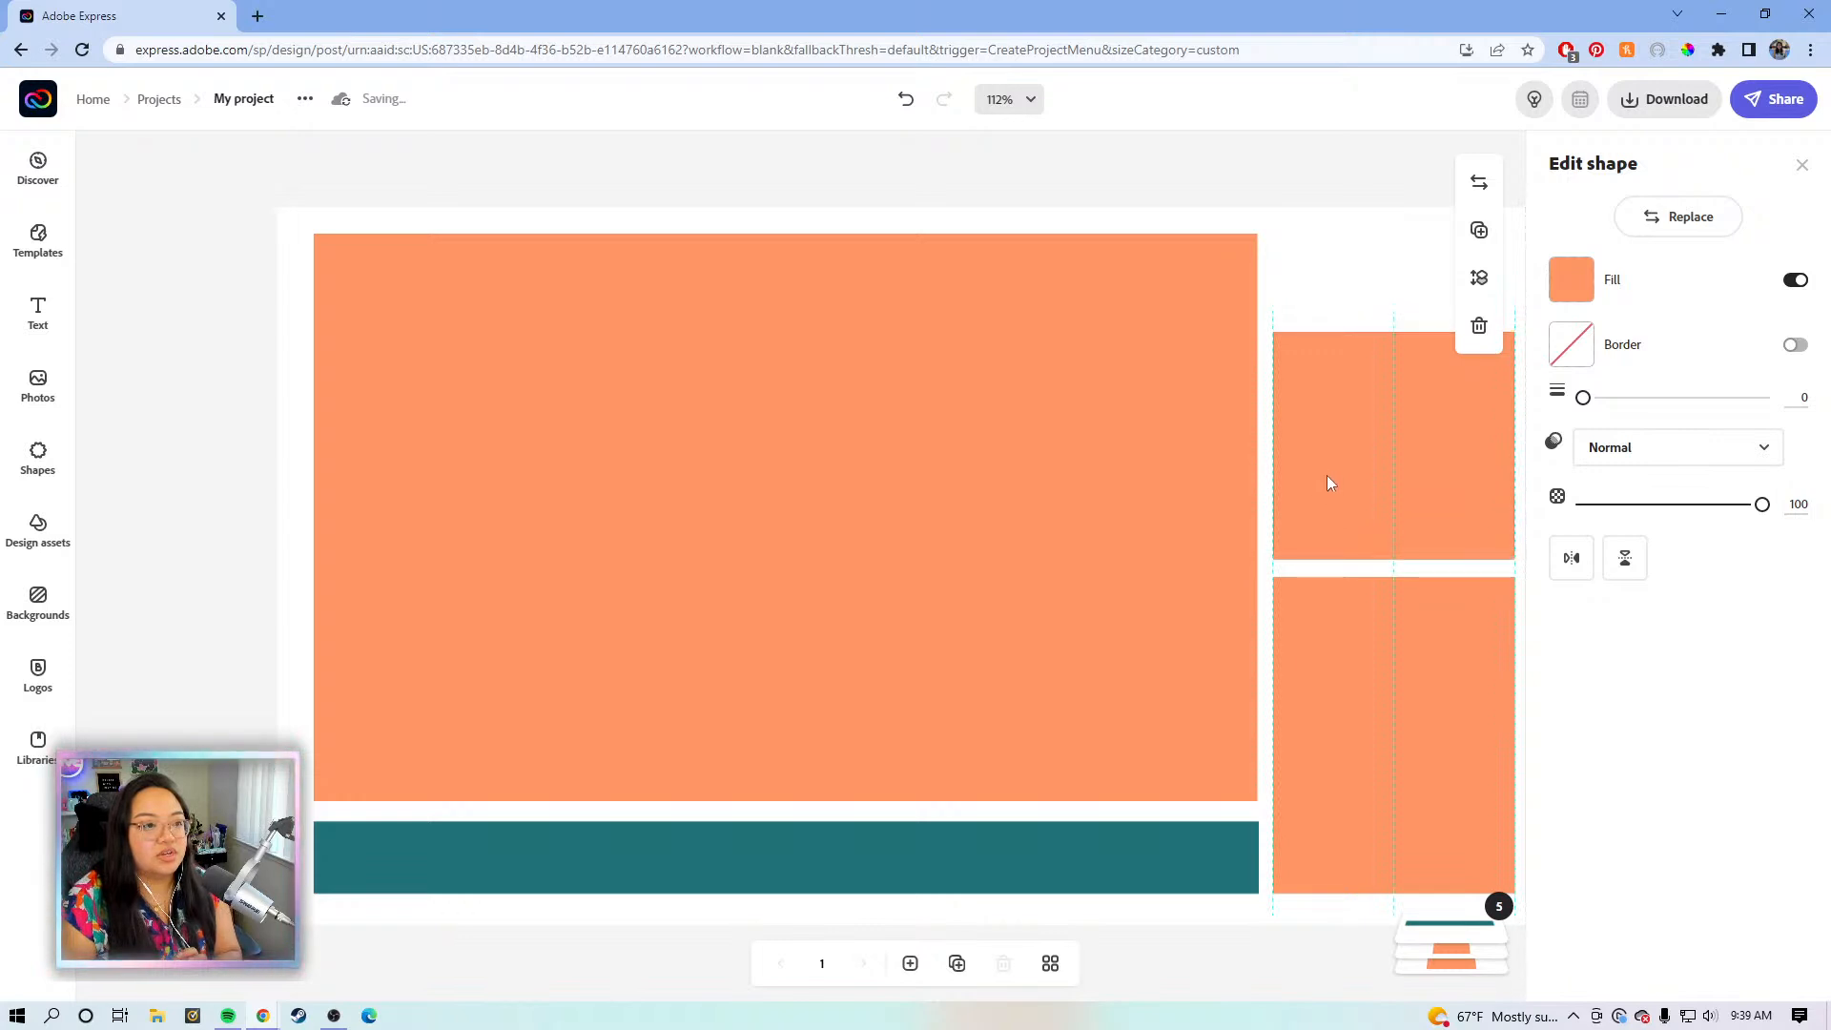
pyautogui.moveTo(1330, 482); pyautogui.dragTo(1330, 483)
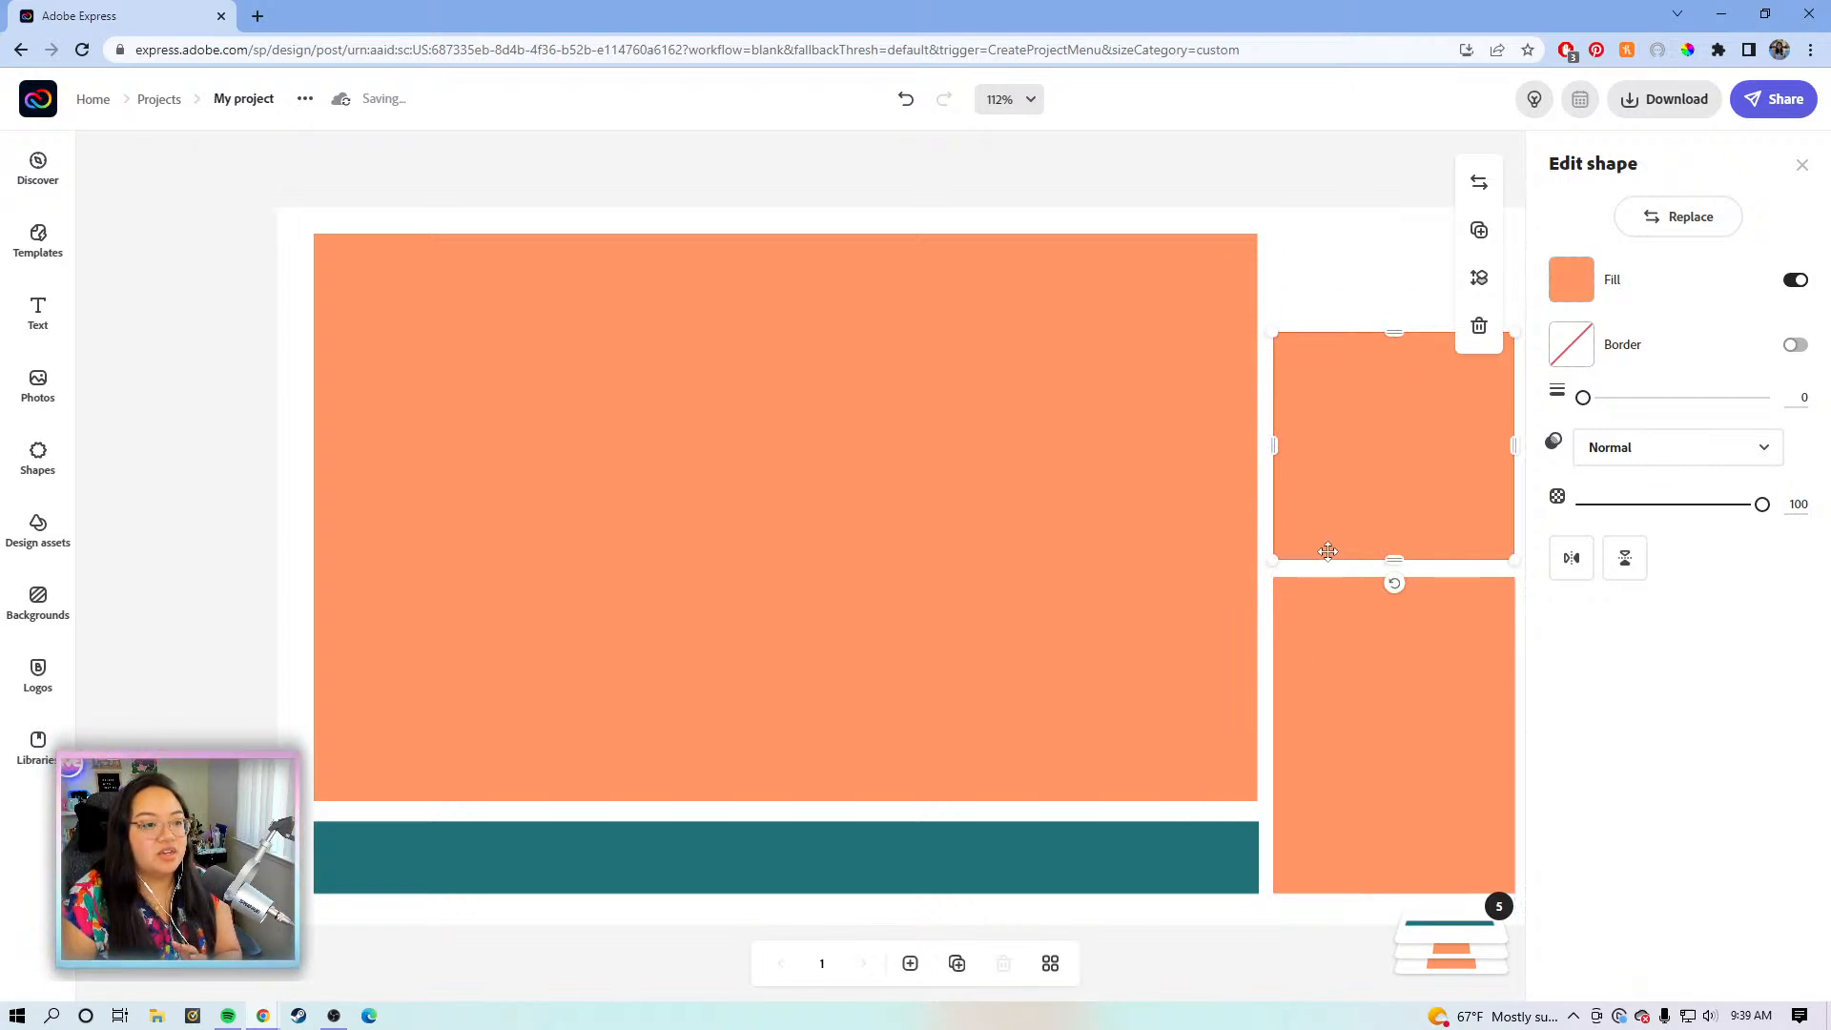
# - Set the teal bar's thickness to 70 and nudge it level with the lower-right block
pyautogui.click(972, 831)
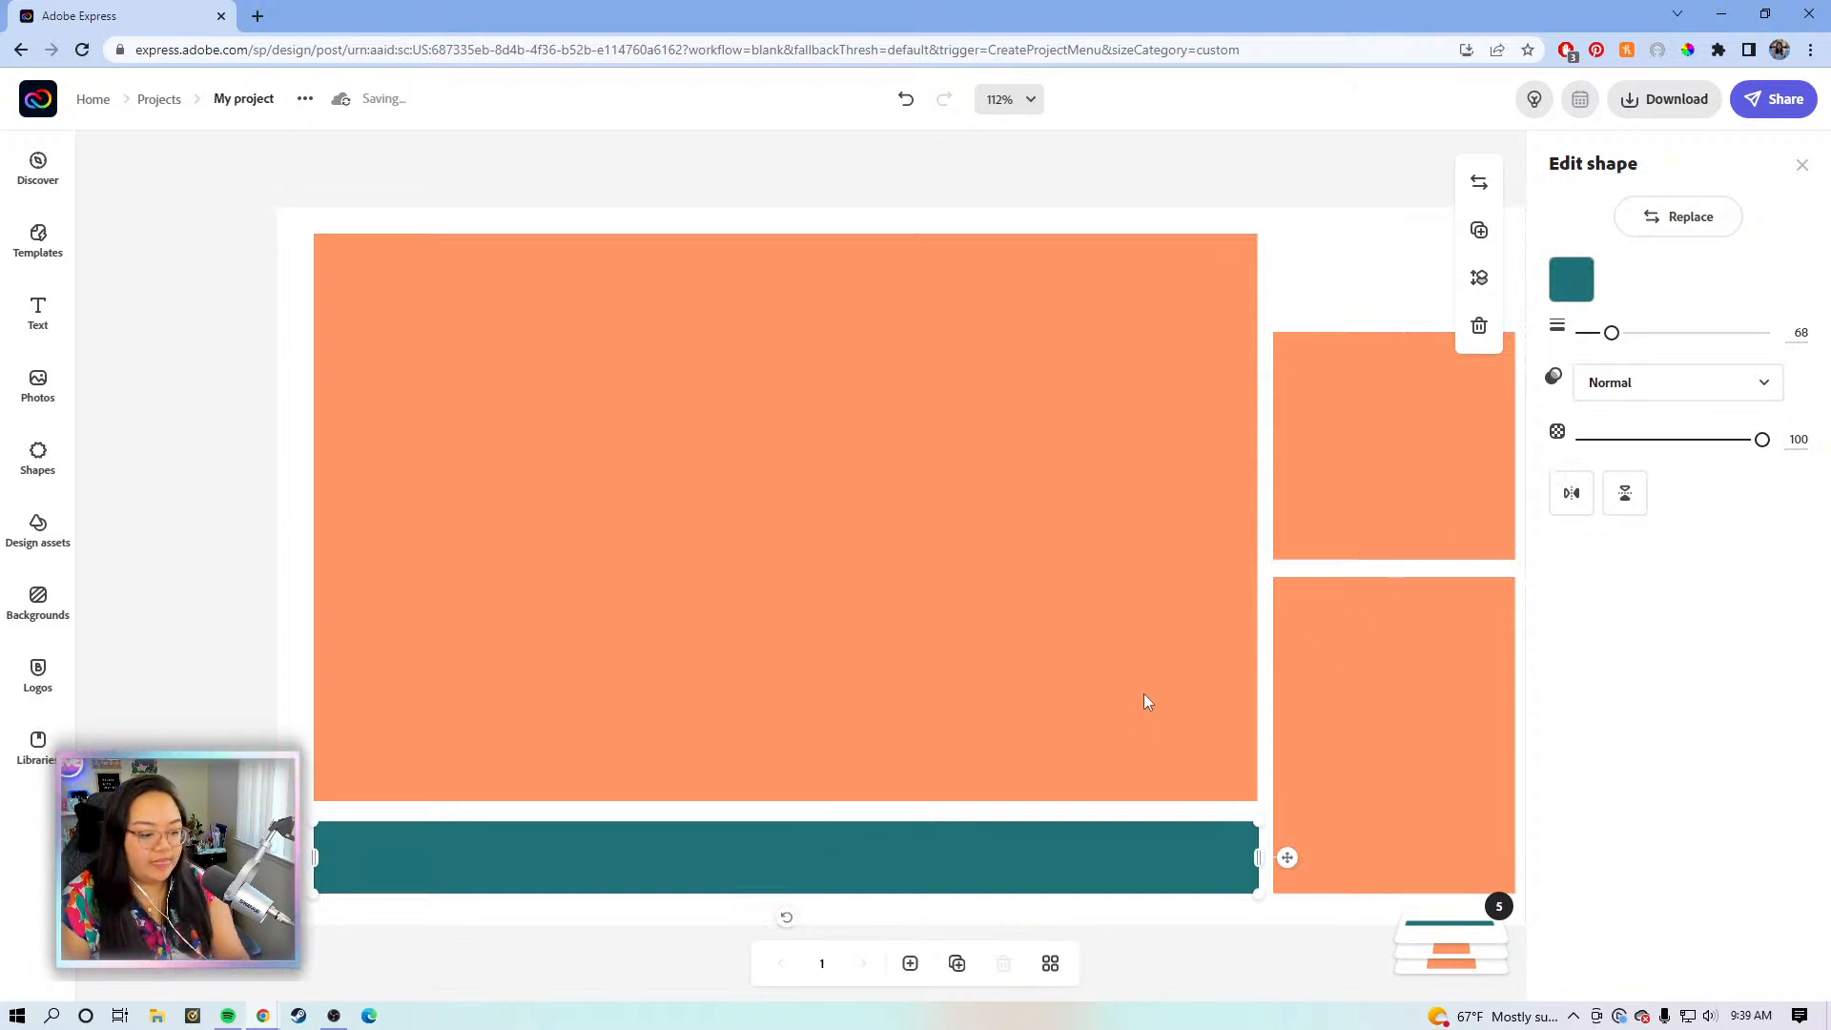
pyautogui.press('Up')
pyautogui.press('Up')
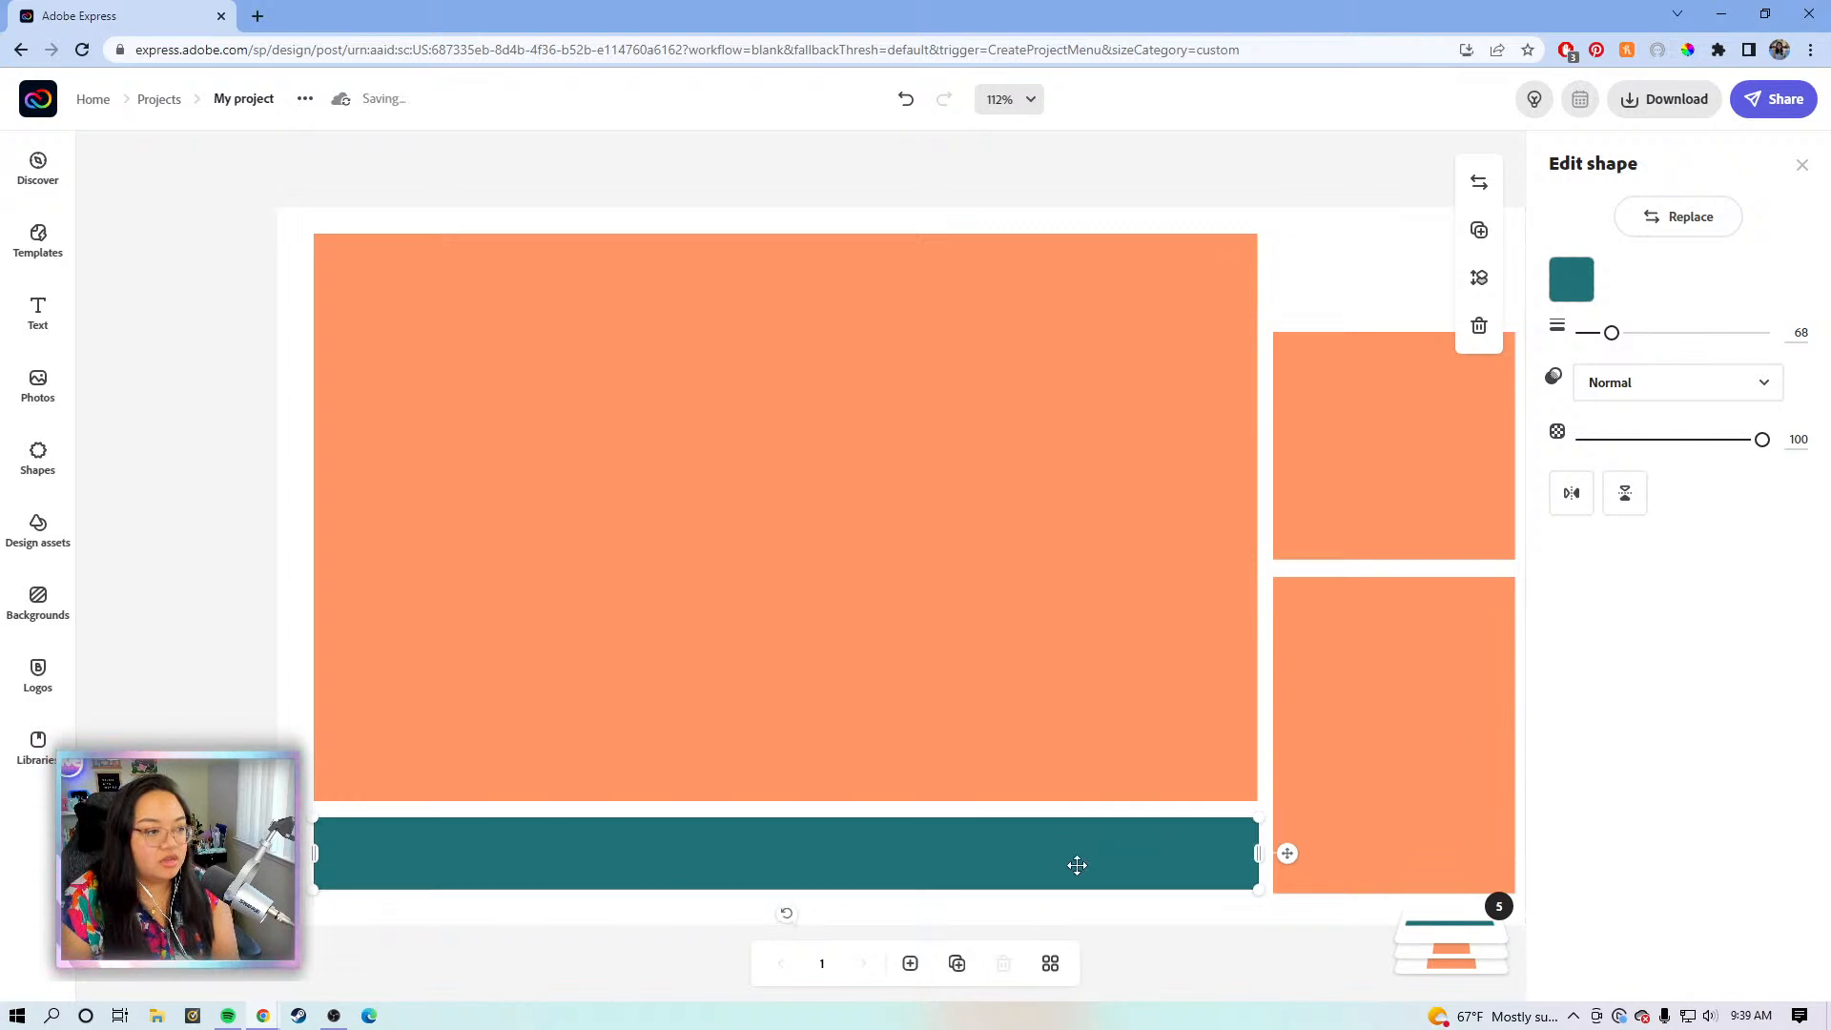
pyautogui.moveTo(1614, 338); pyautogui.dragTo(1616, 338)
pyautogui.doubleClick(1798, 329)
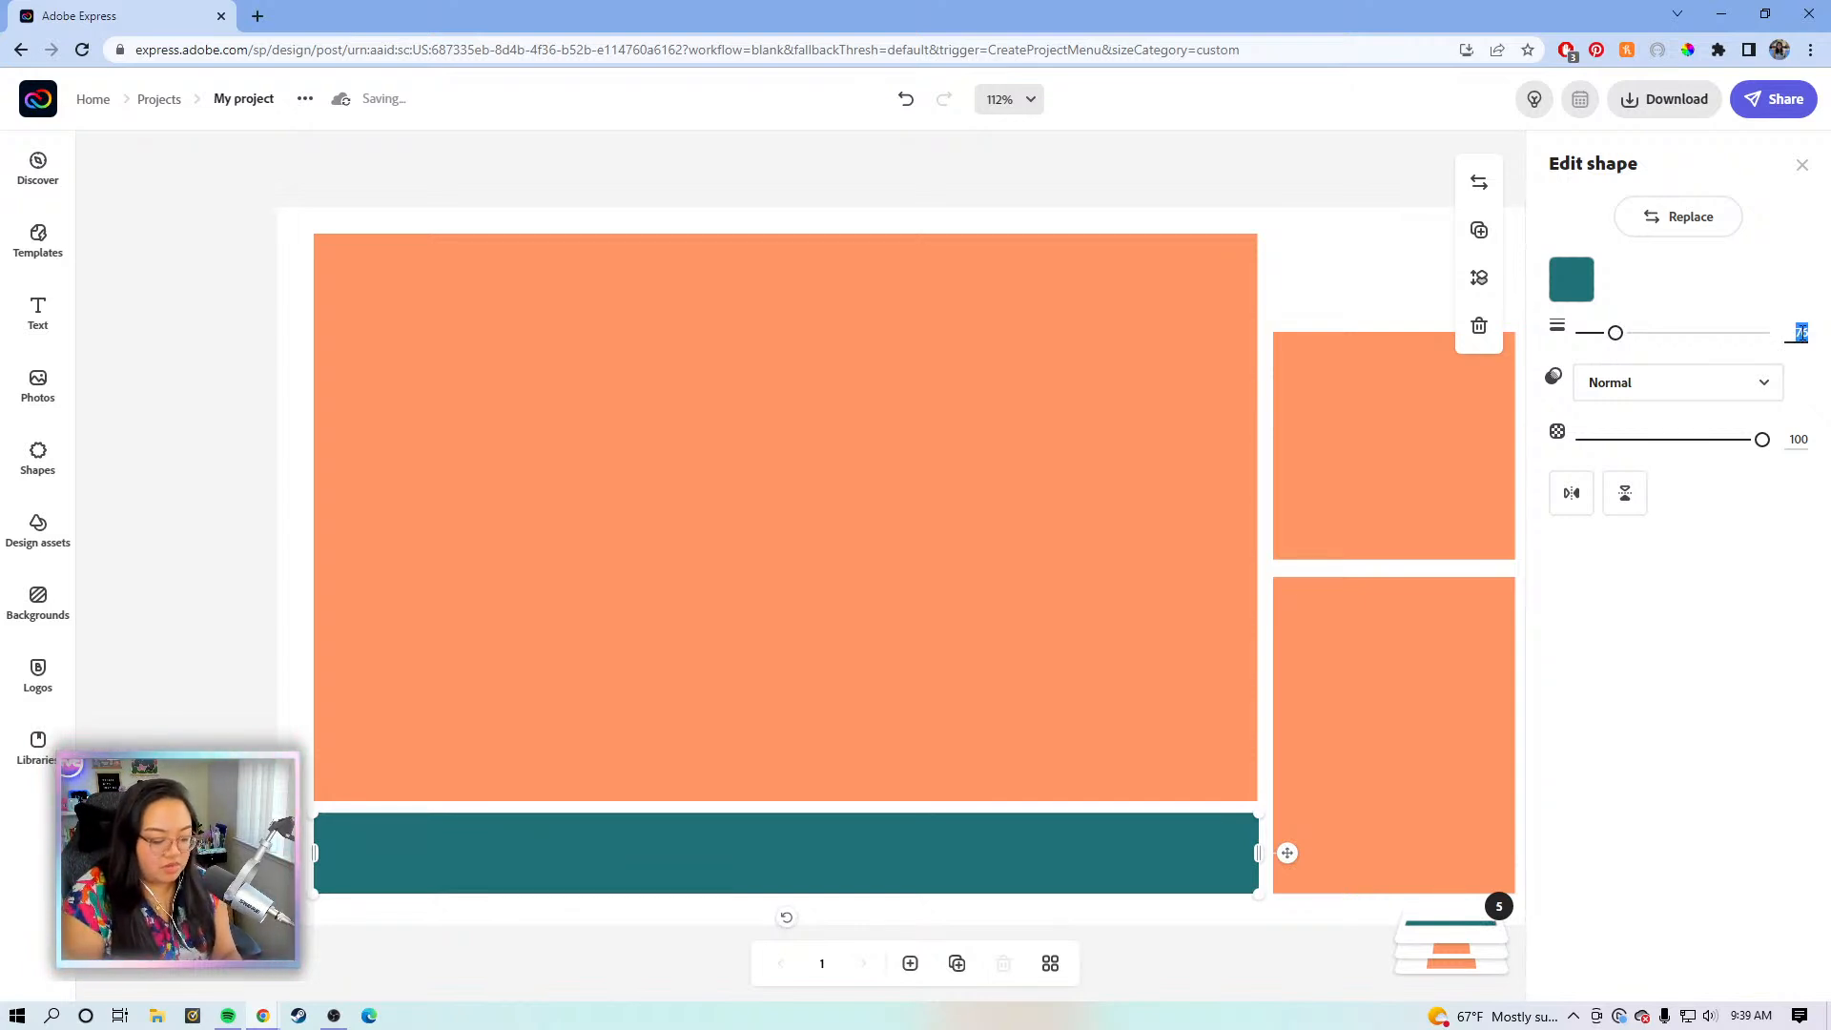
pyautogui.press('Return')
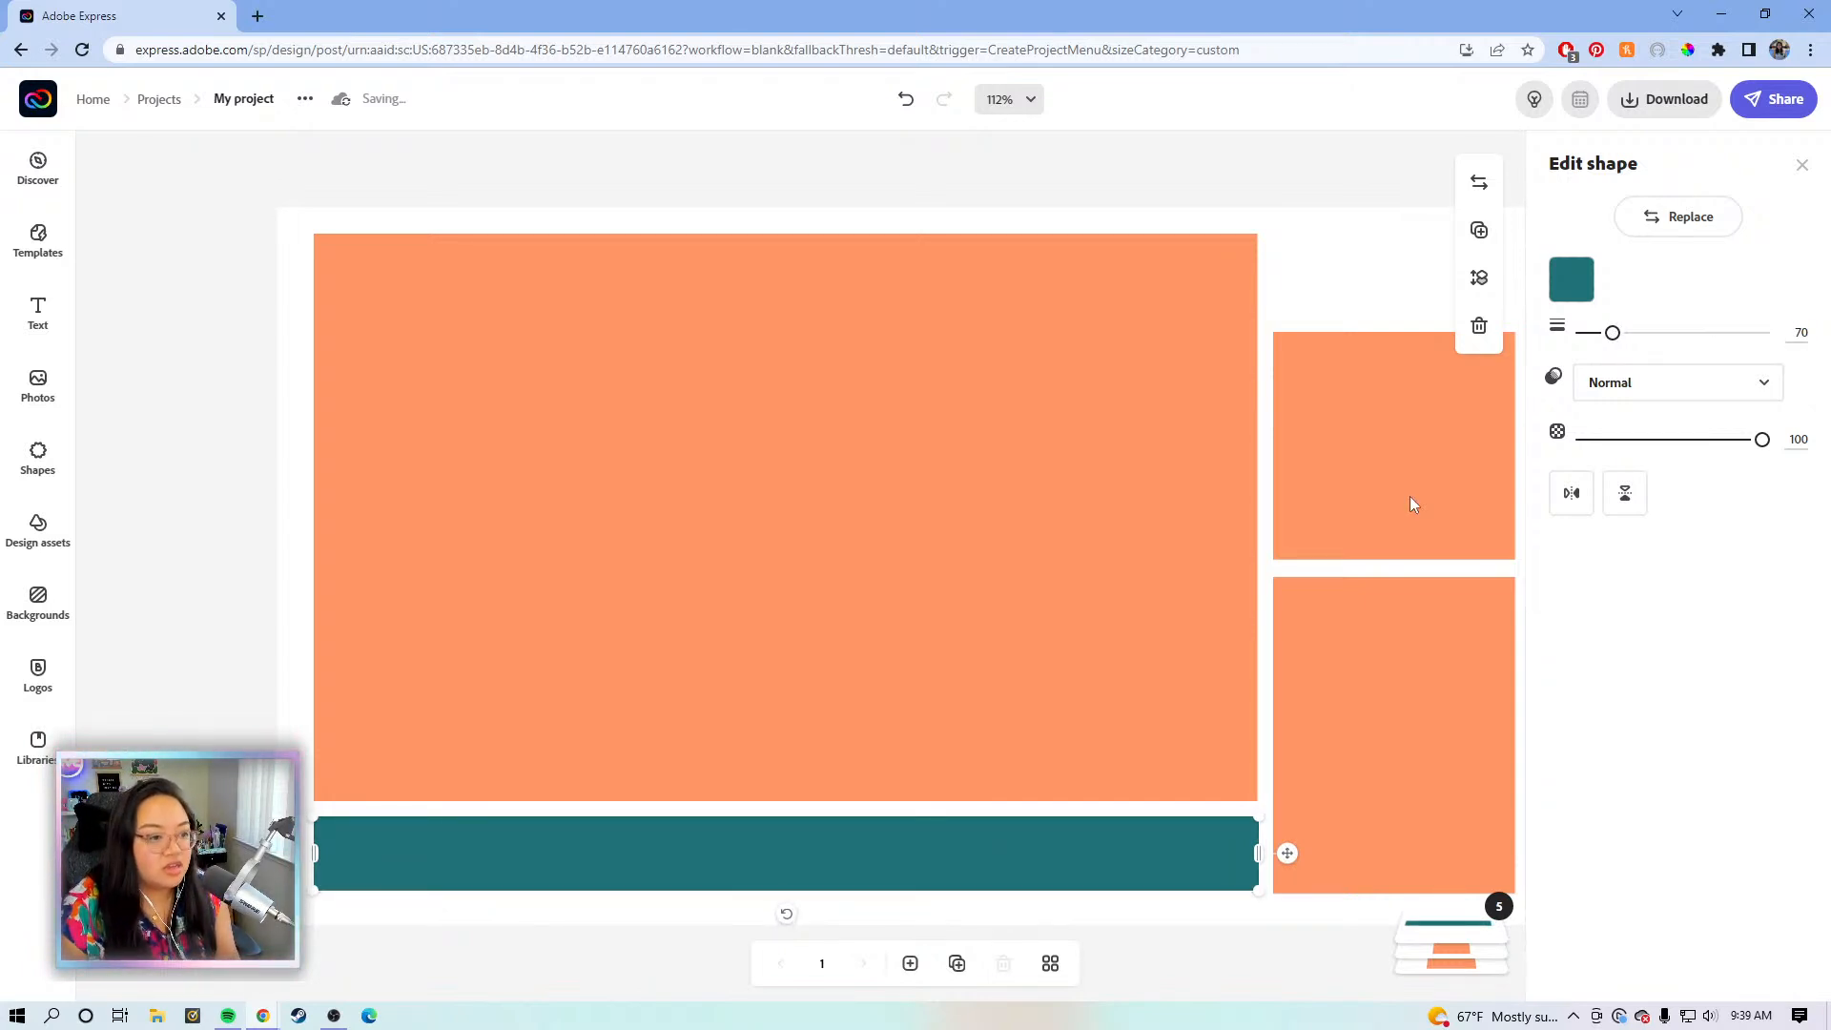
pyautogui.click(270, 675)
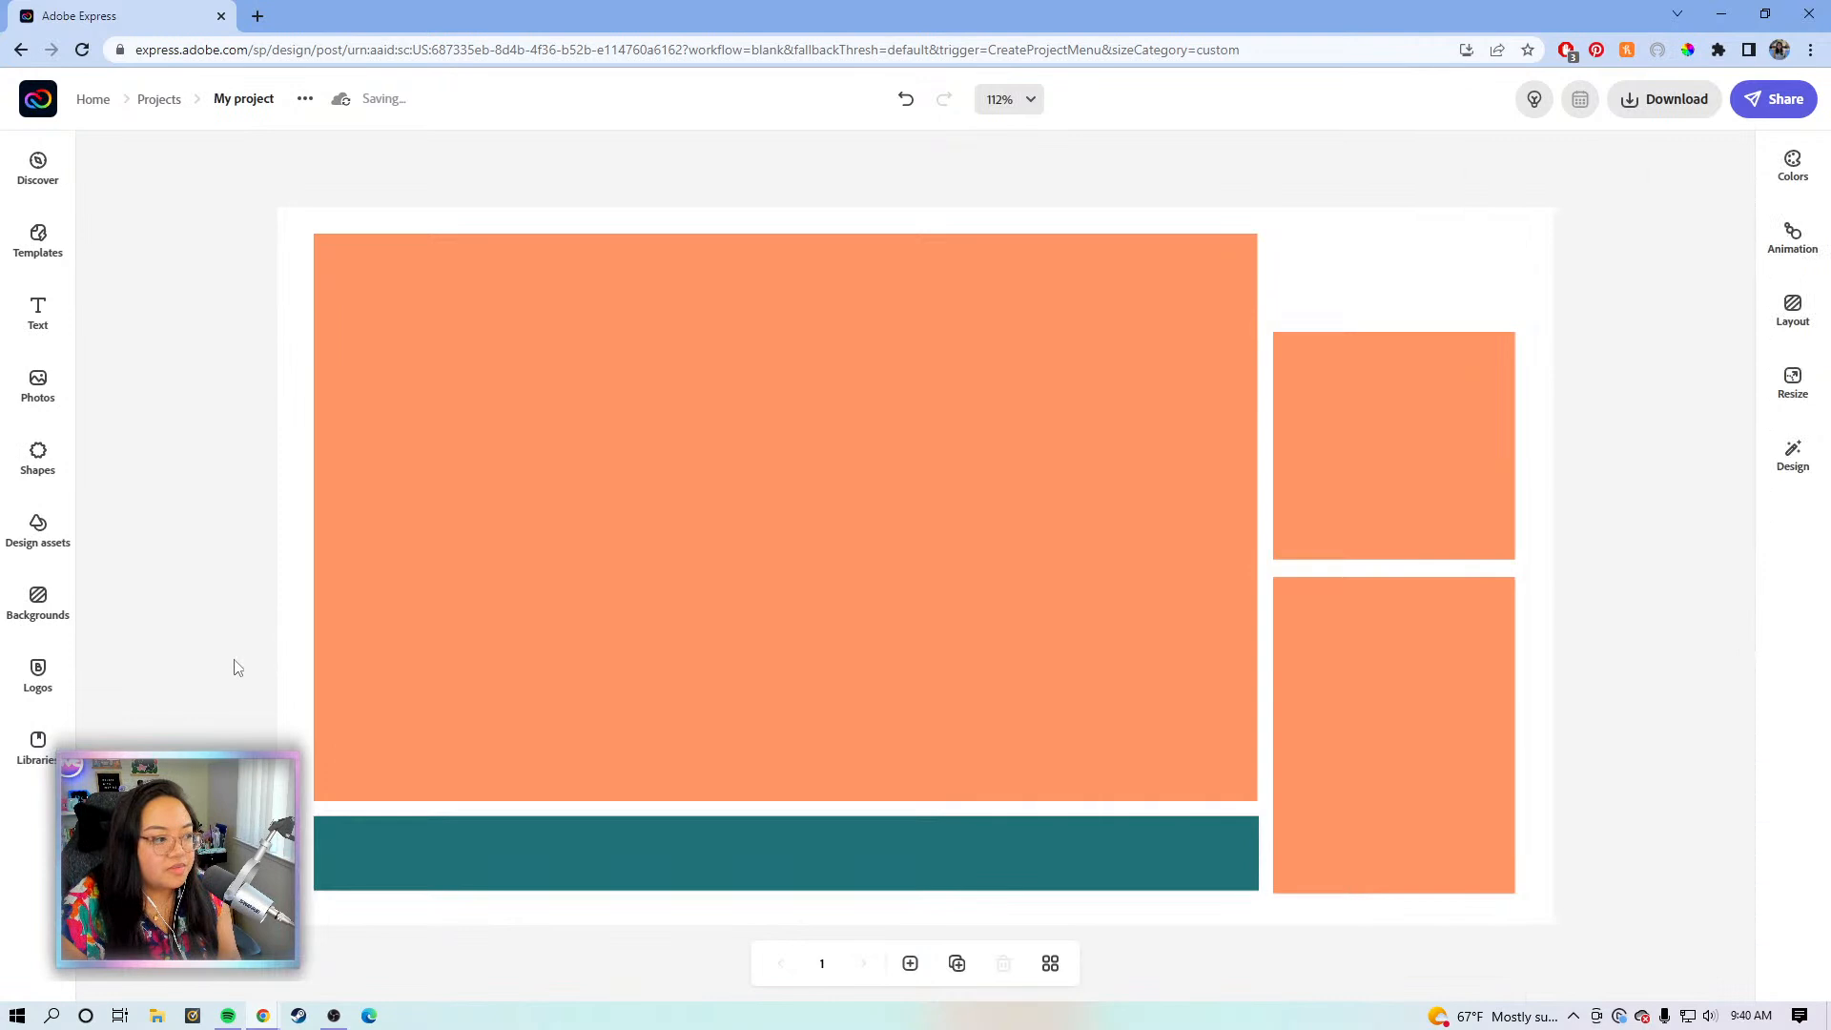
pyautogui.click(973, 858)
pyautogui.press('Down')
pyautogui.press('Down')
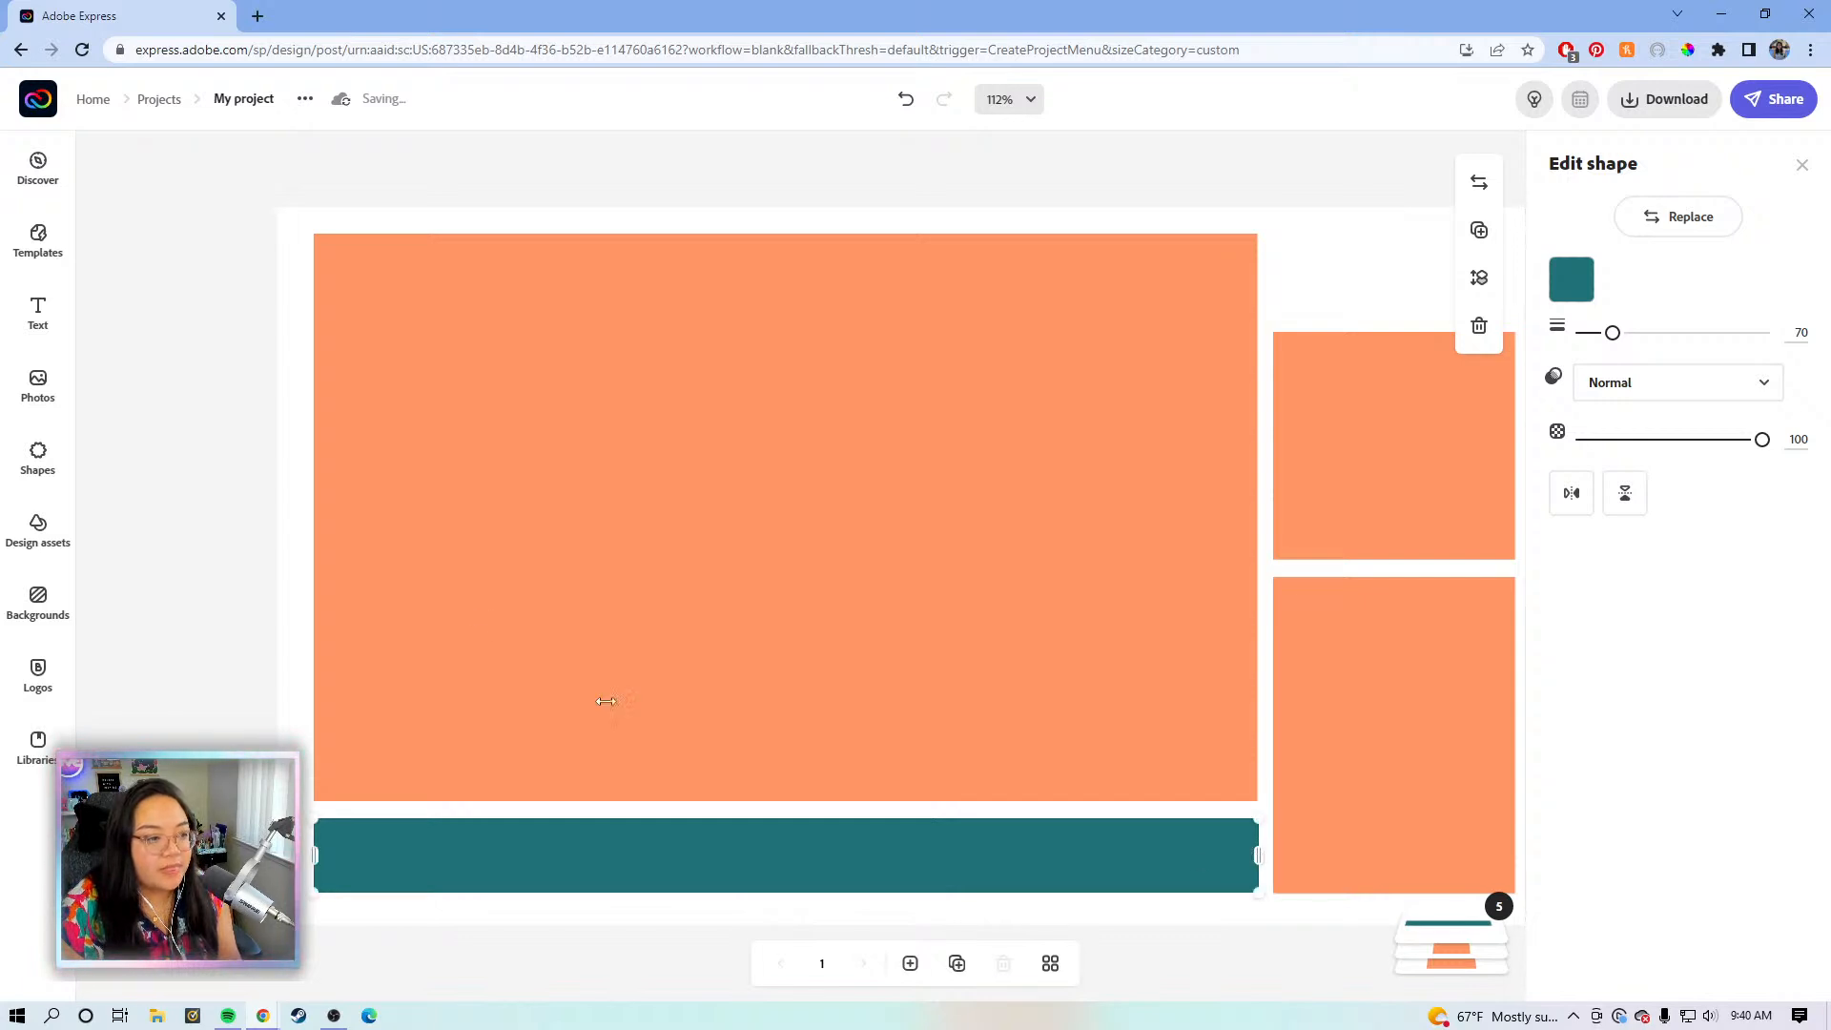
pyautogui.click(176, 513)
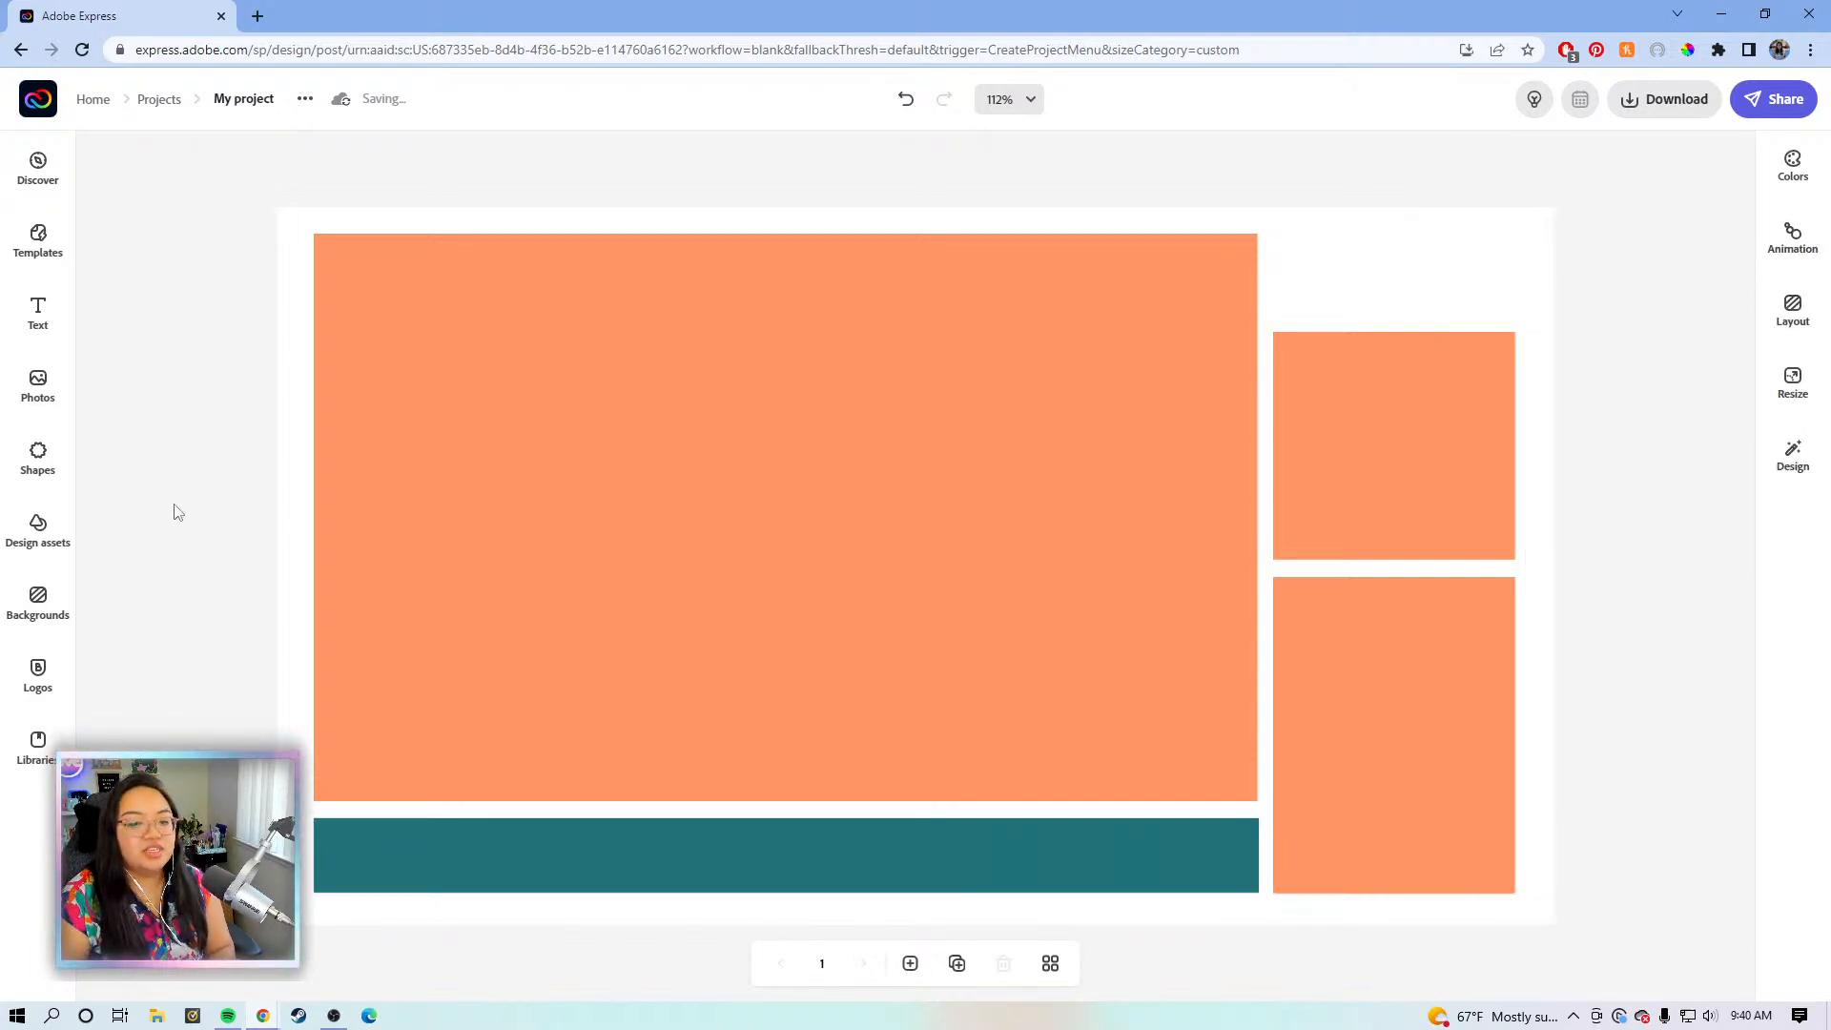
# - Select all five shapes and shift them together slightly up and left at 100% view
pyautogui.moveTo(1599, 918); pyautogui.dragTo(253, 212)
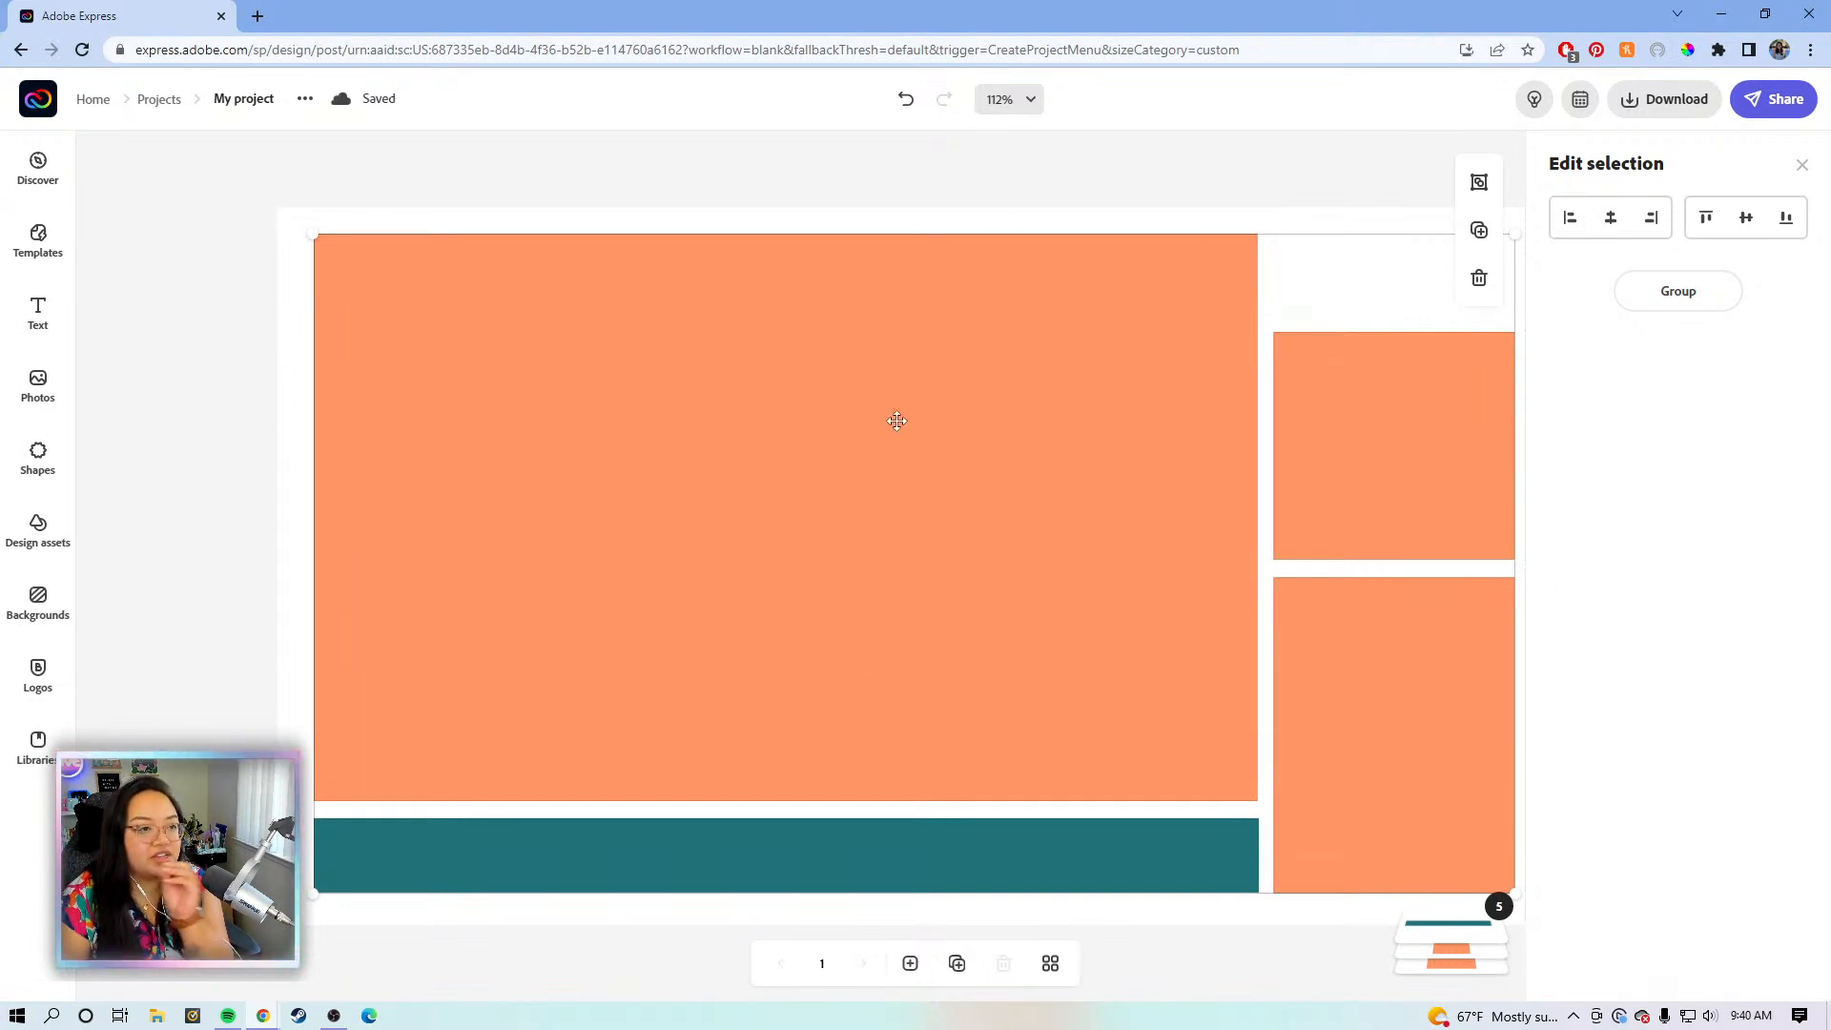
pyautogui.moveTo(895, 424); pyautogui.dragTo(894, 419)
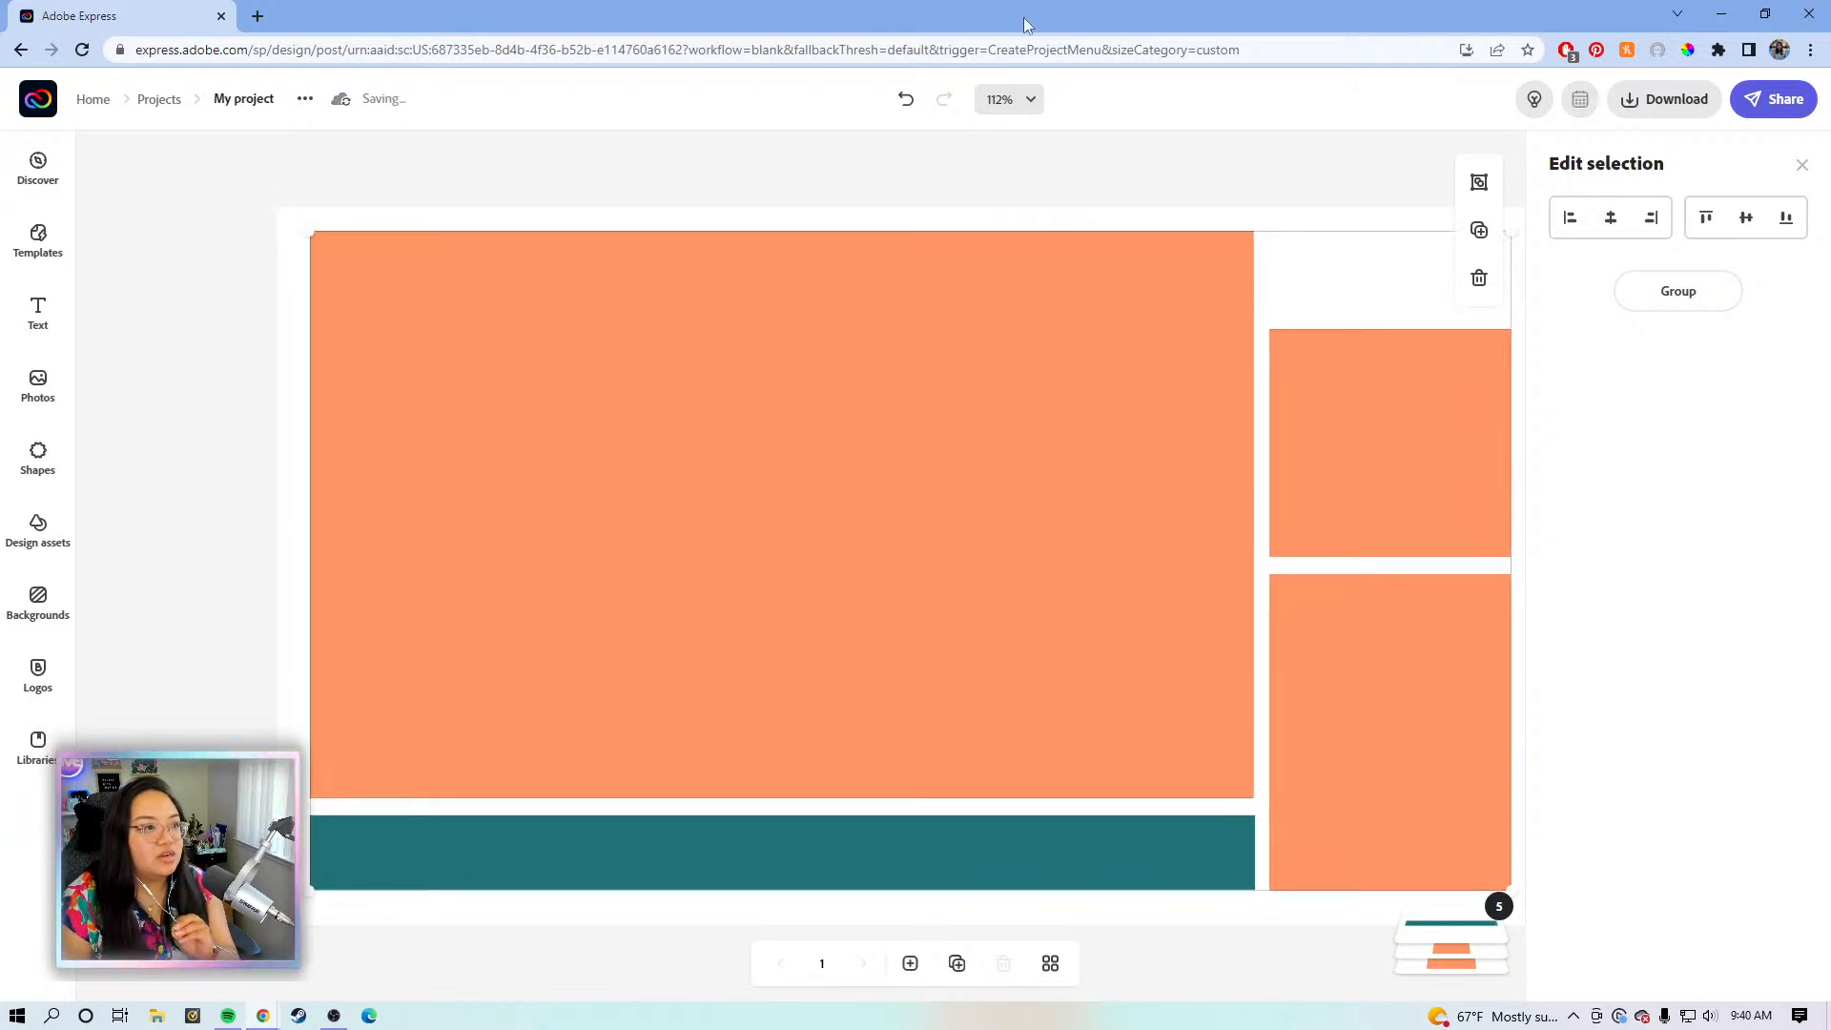
pyautogui.click(1032, 101)
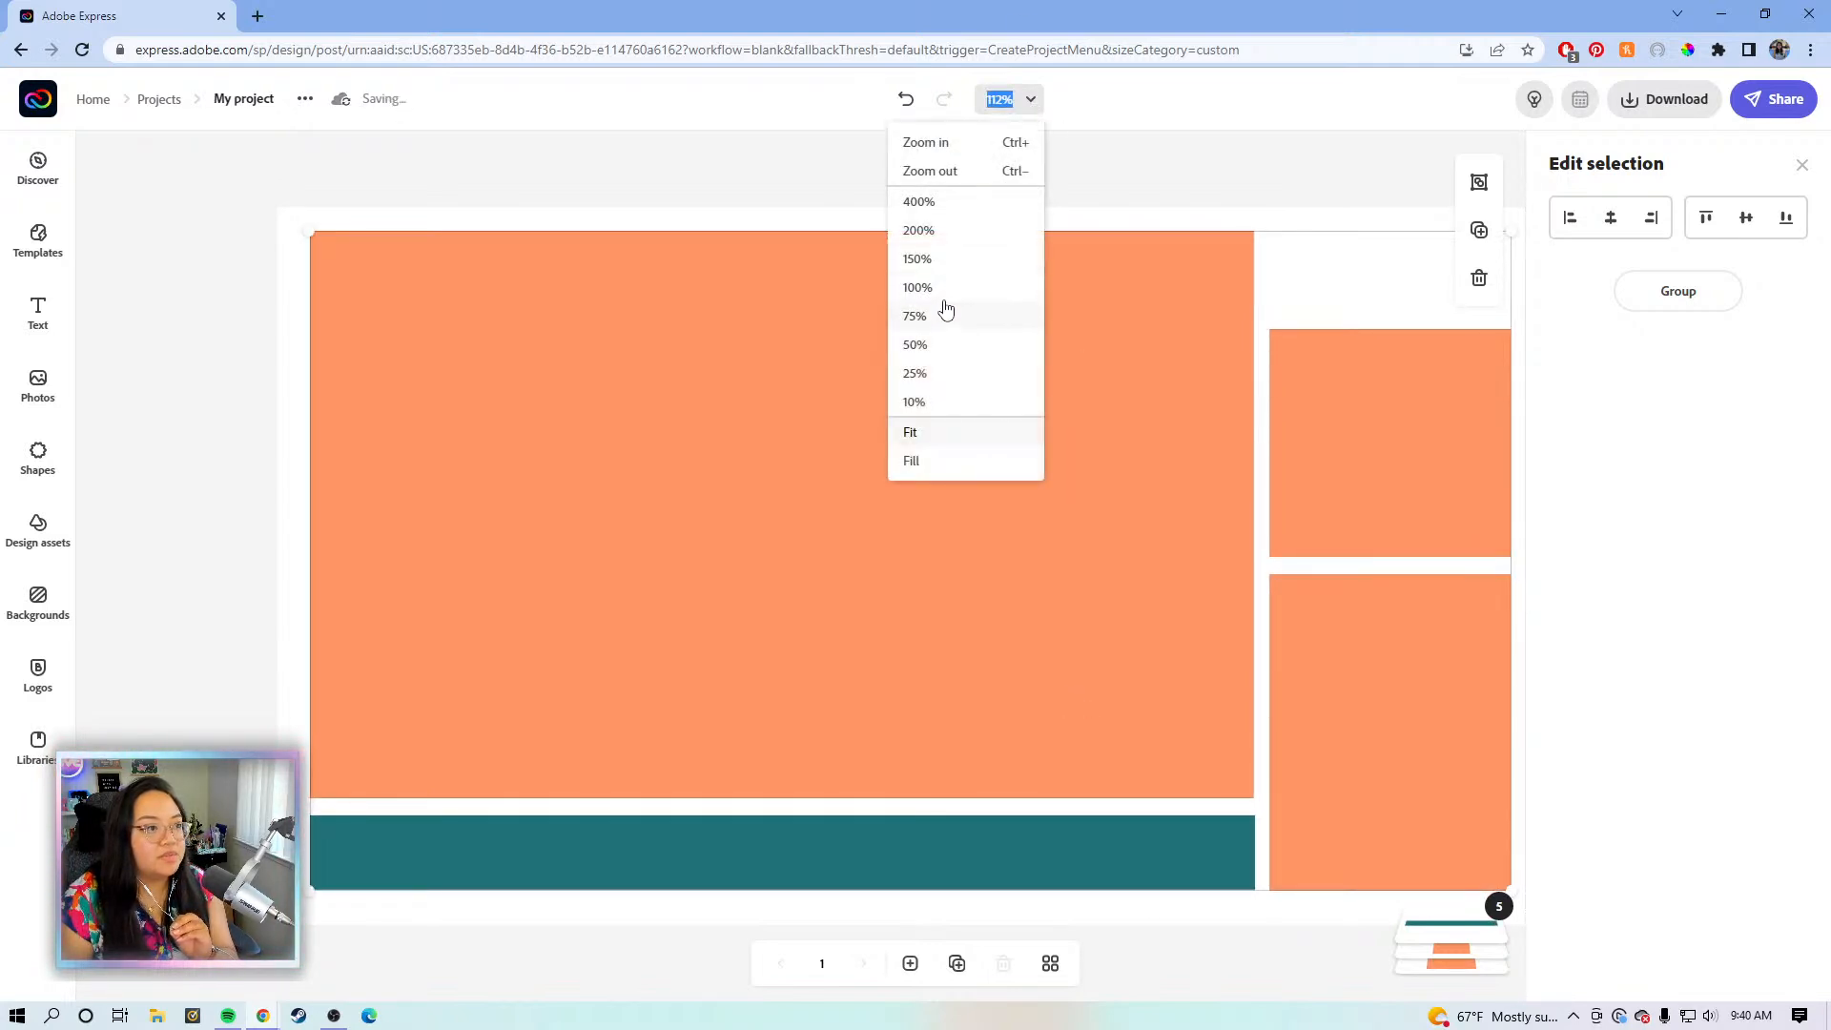
pyautogui.click(944, 292)
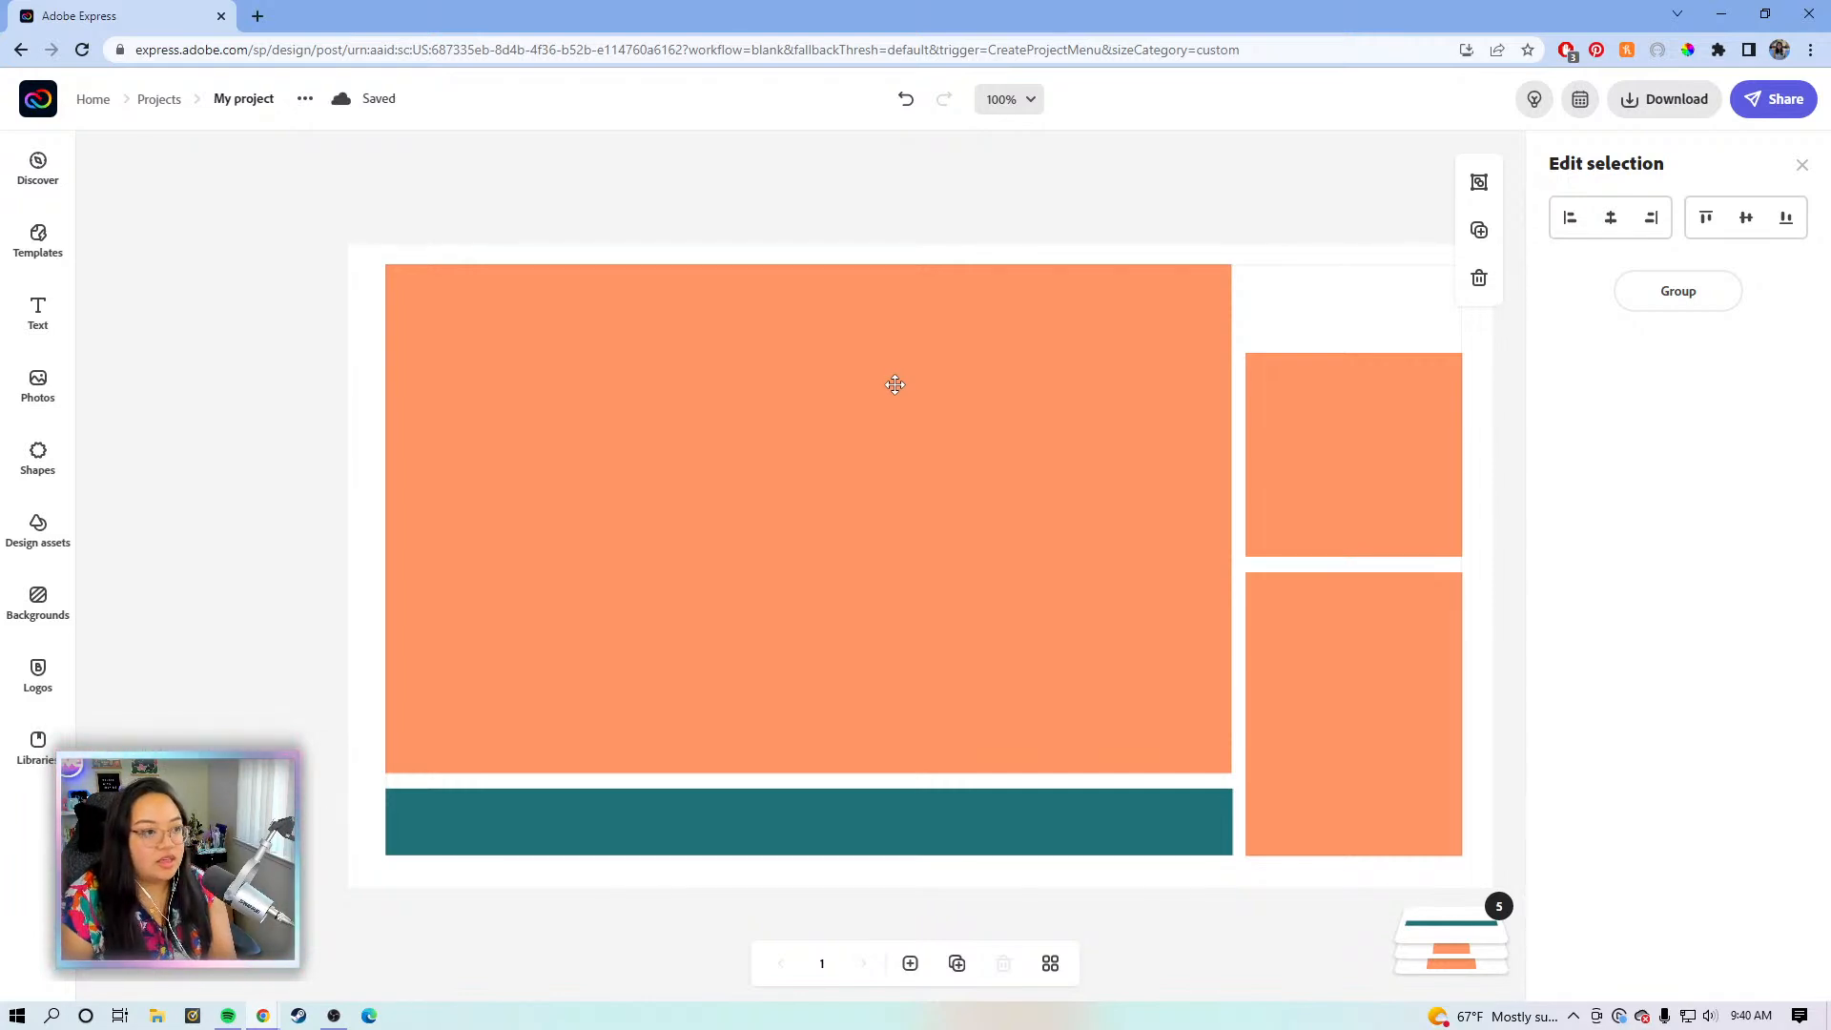
pyautogui.moveTo(896, 395); pyautogui.dragTo(894, 387)
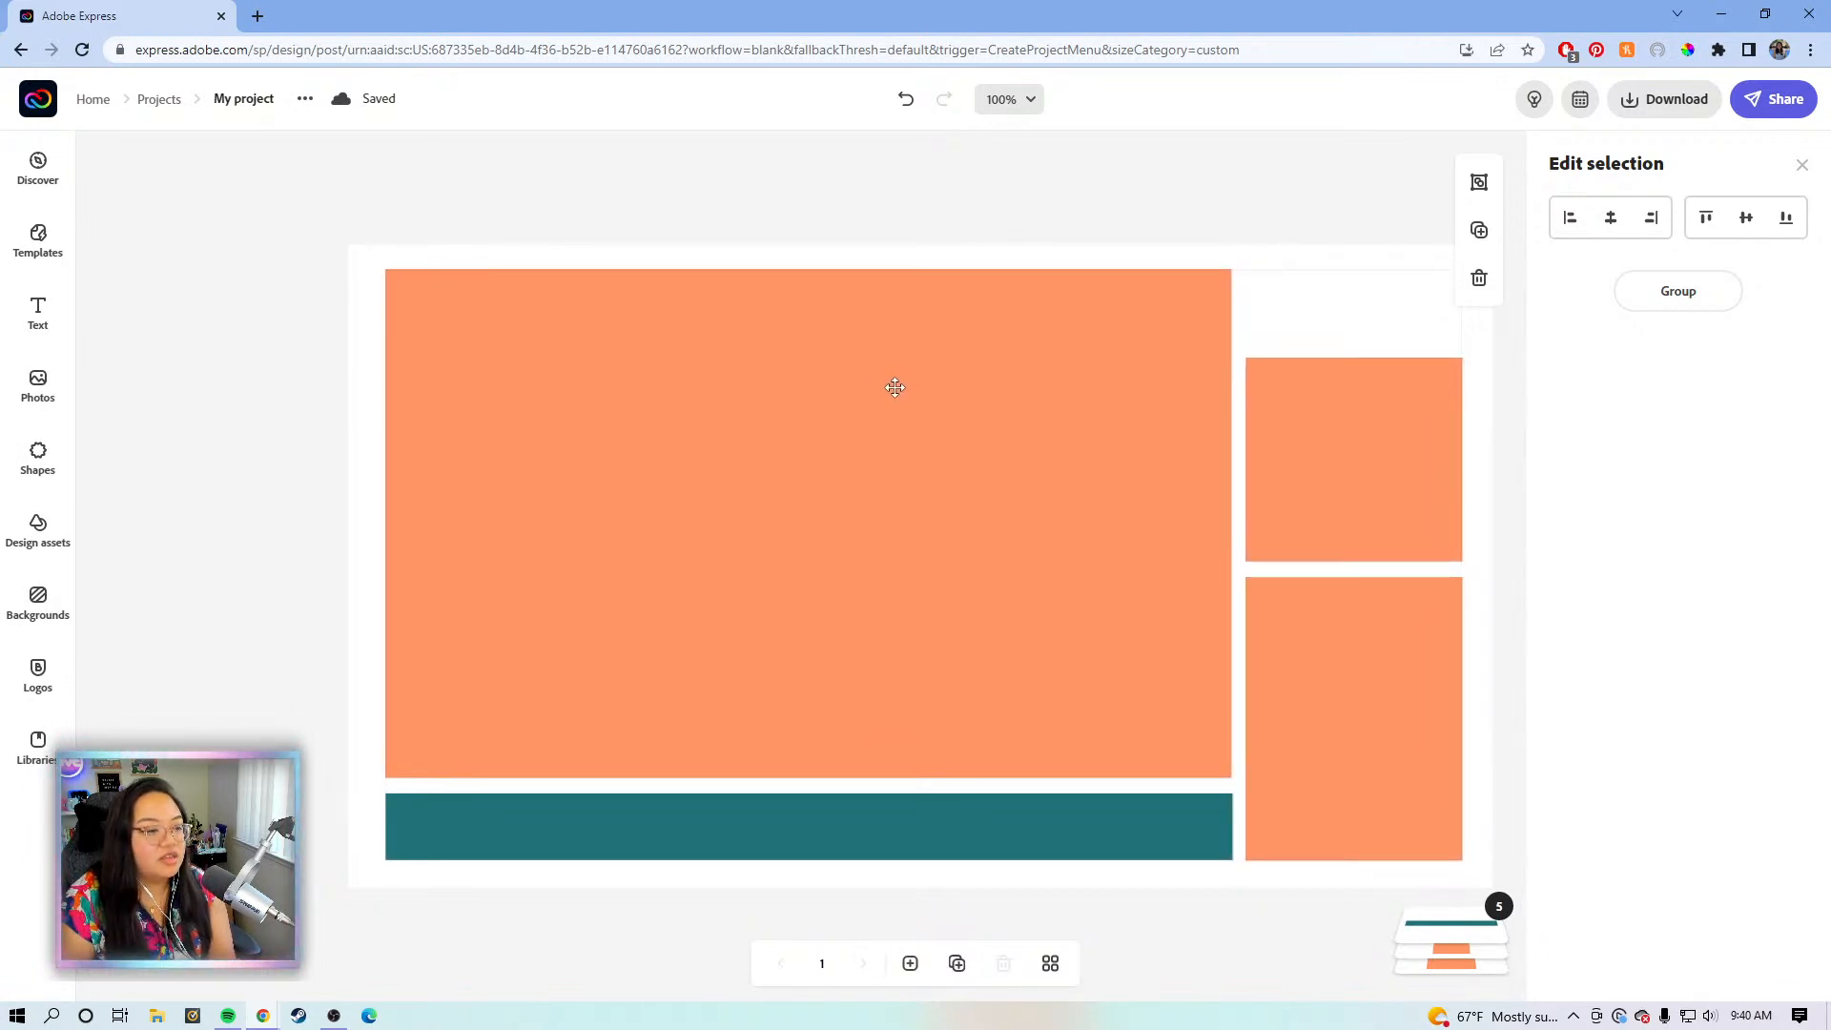
pyautogui.moveTo(894, 387); pyautogui.dragTo(895, 387)
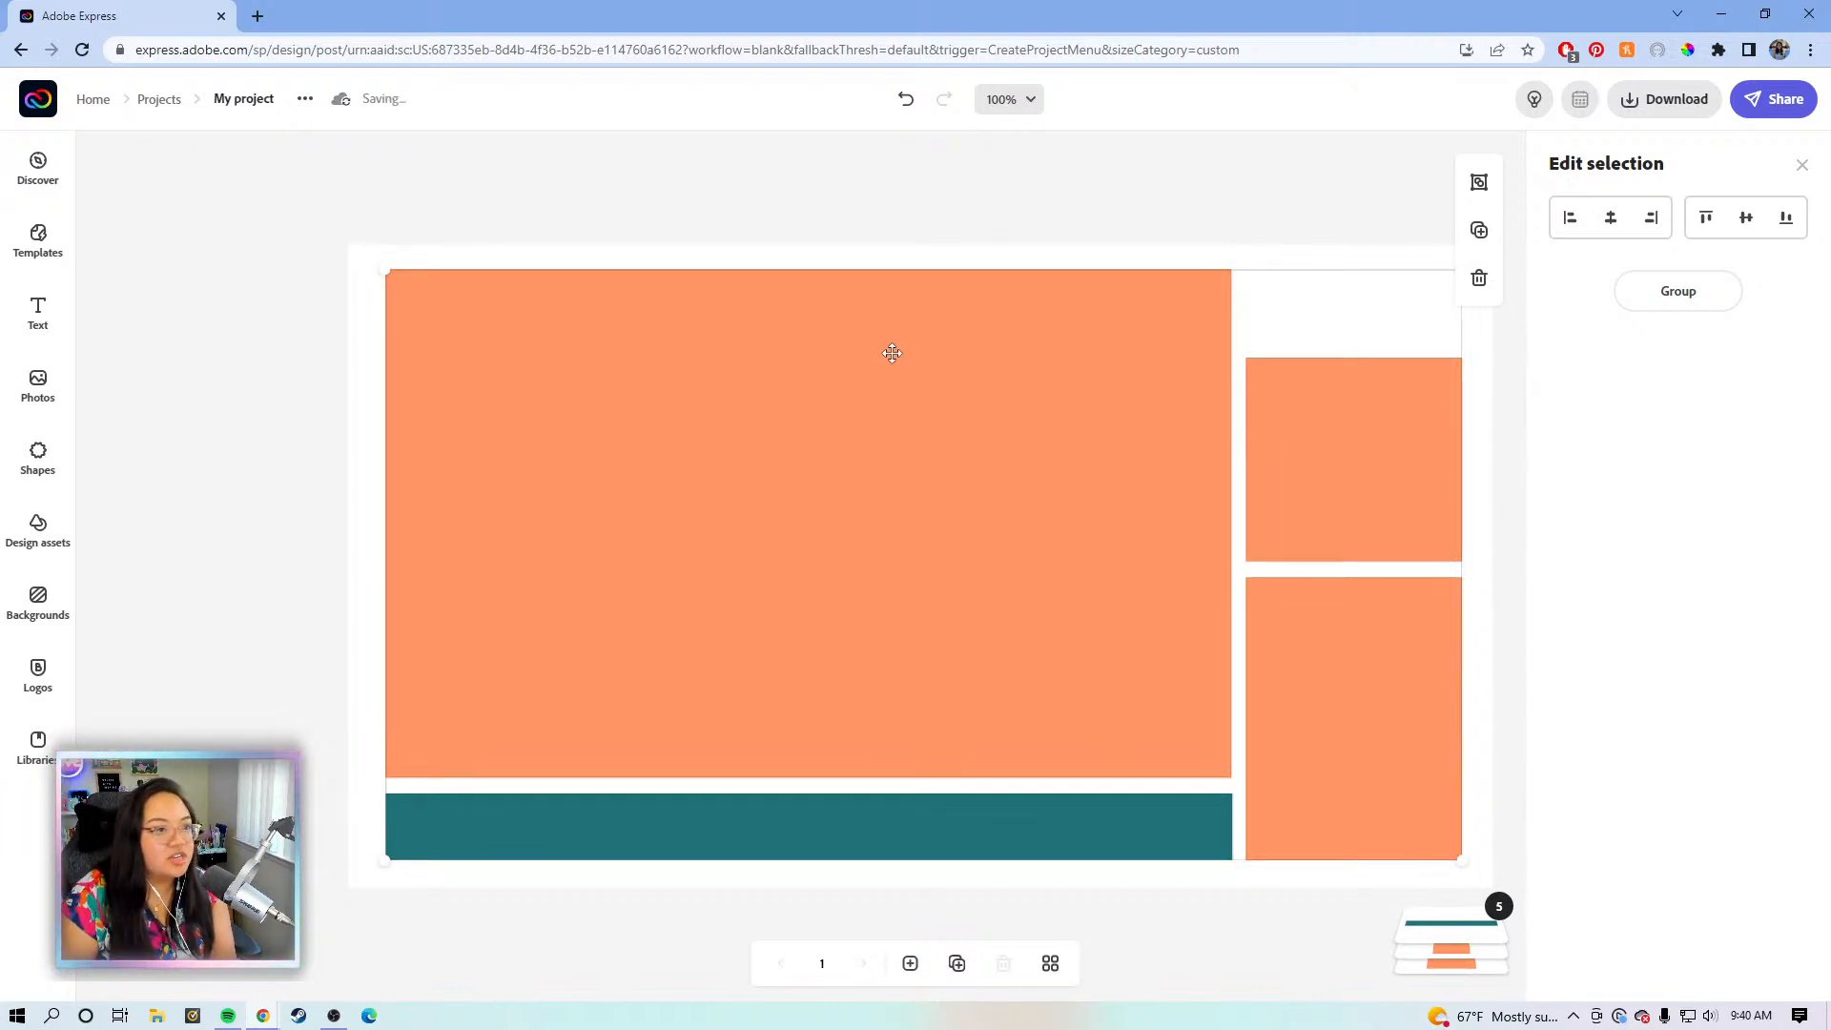
pyautogui.press('Left')
pyautogui.press('Left')
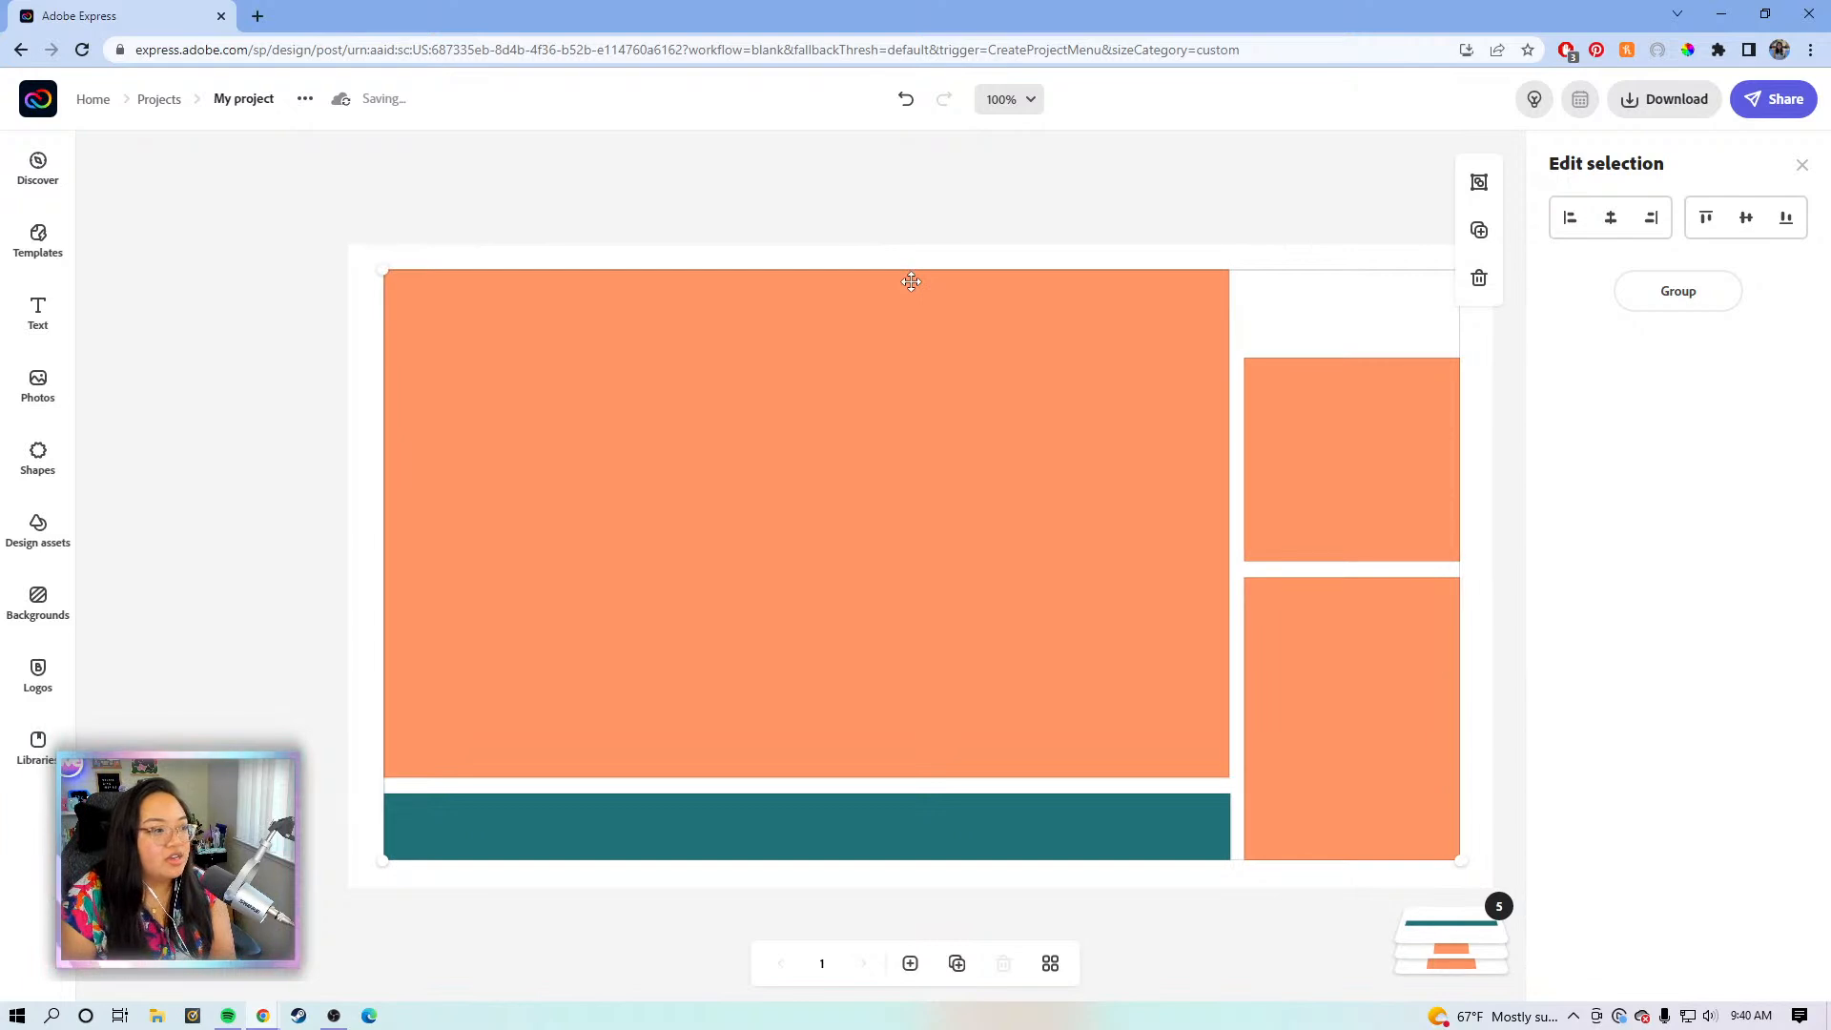
pyautogui.click(1018, 170)
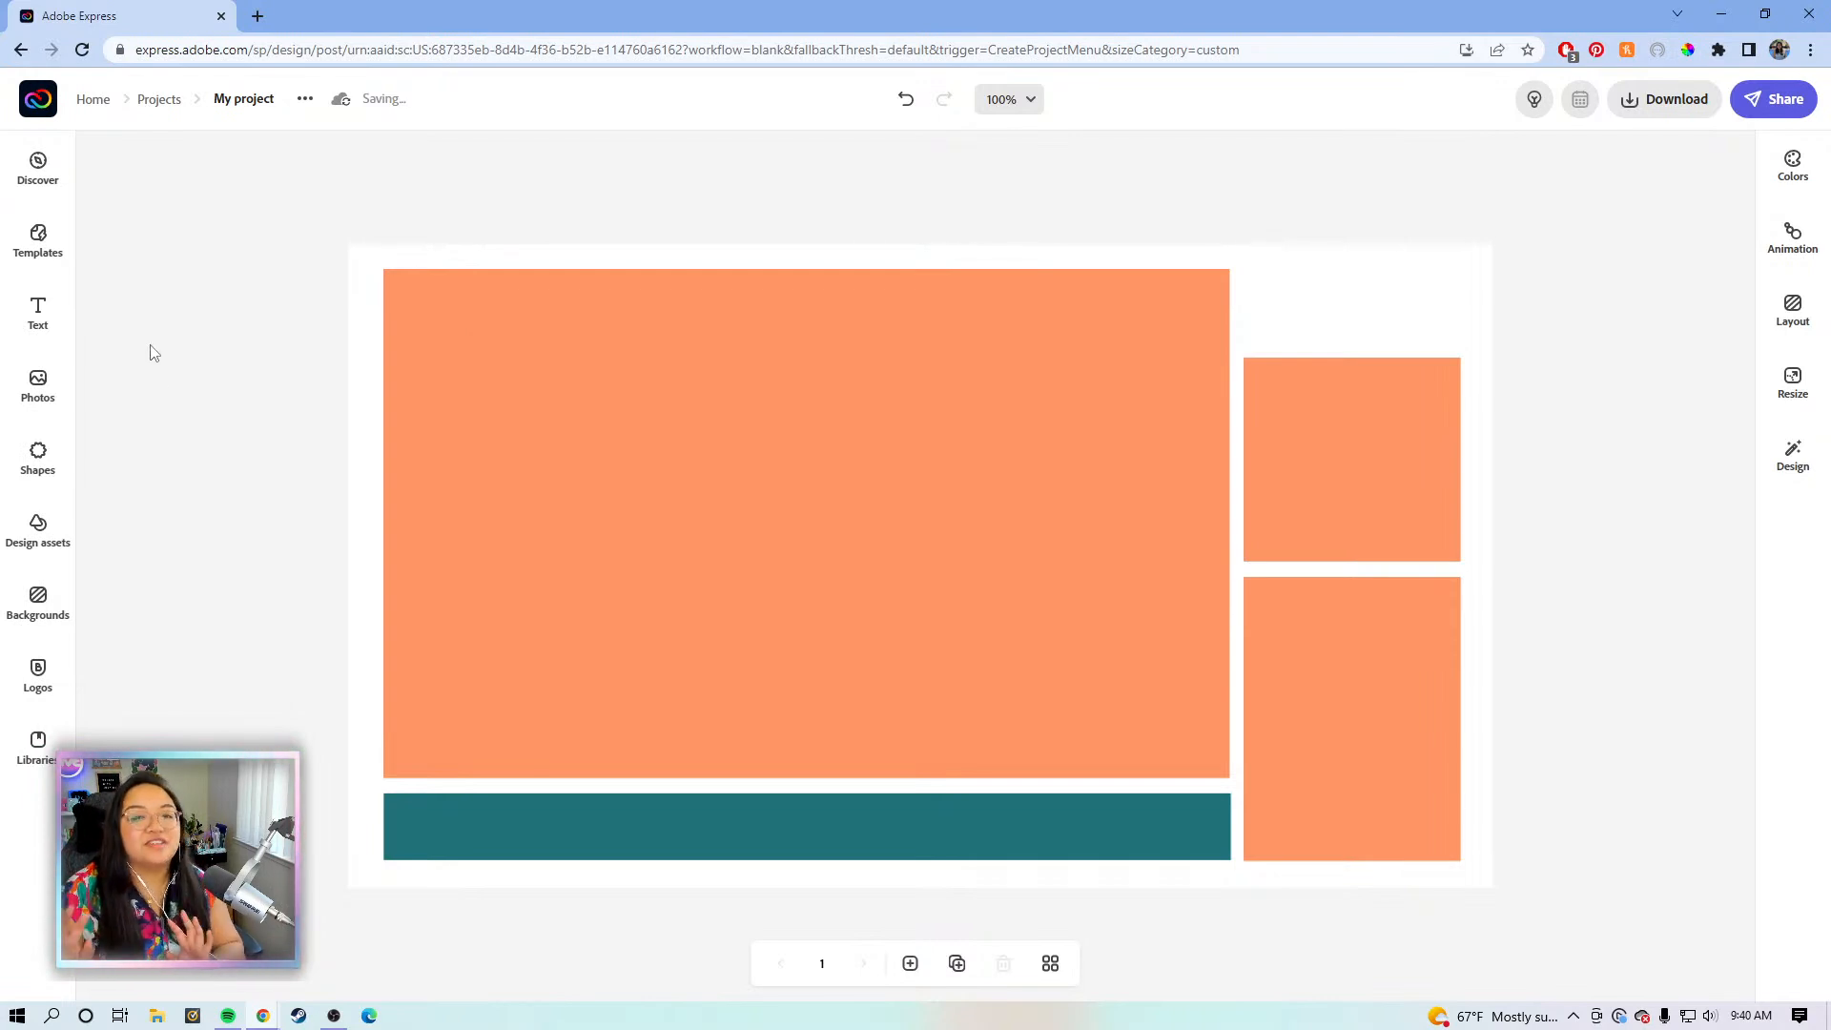
# - Make the large rectangle an unfilled frame with a purple border of width 4
pyautogui.click(630, 471)
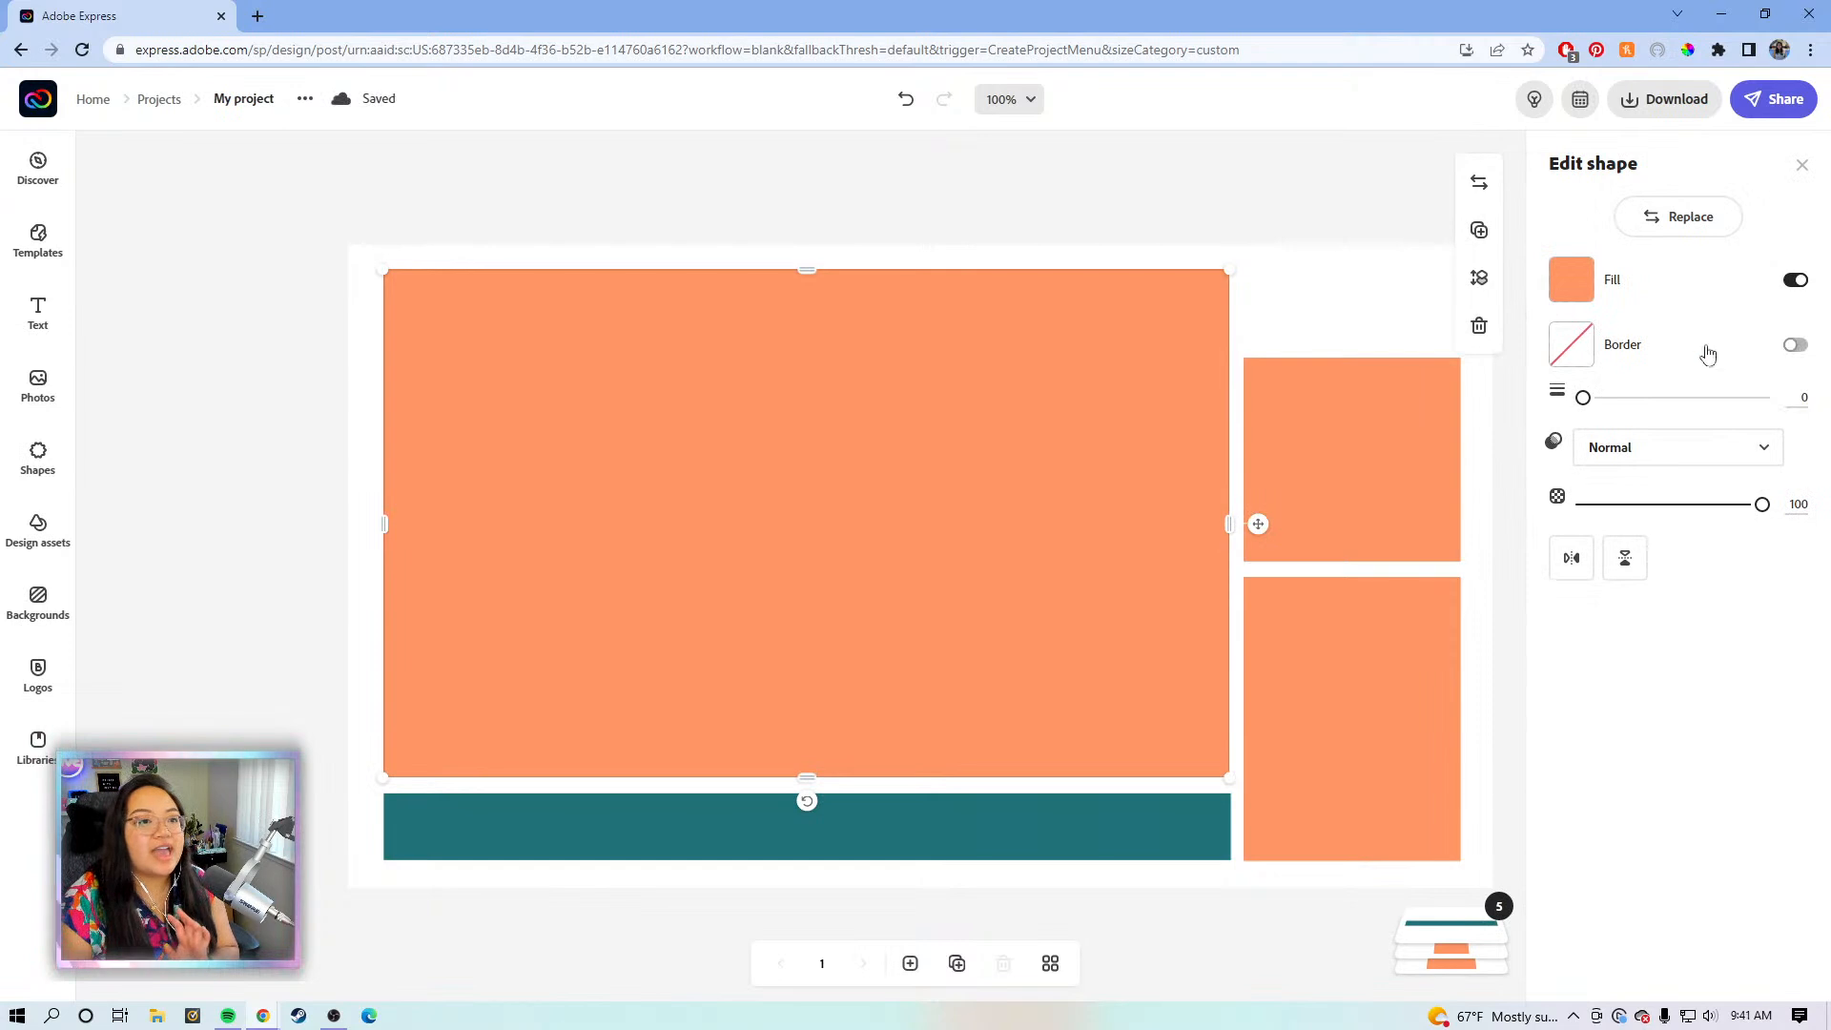
pyautogui.click(1795, 346)
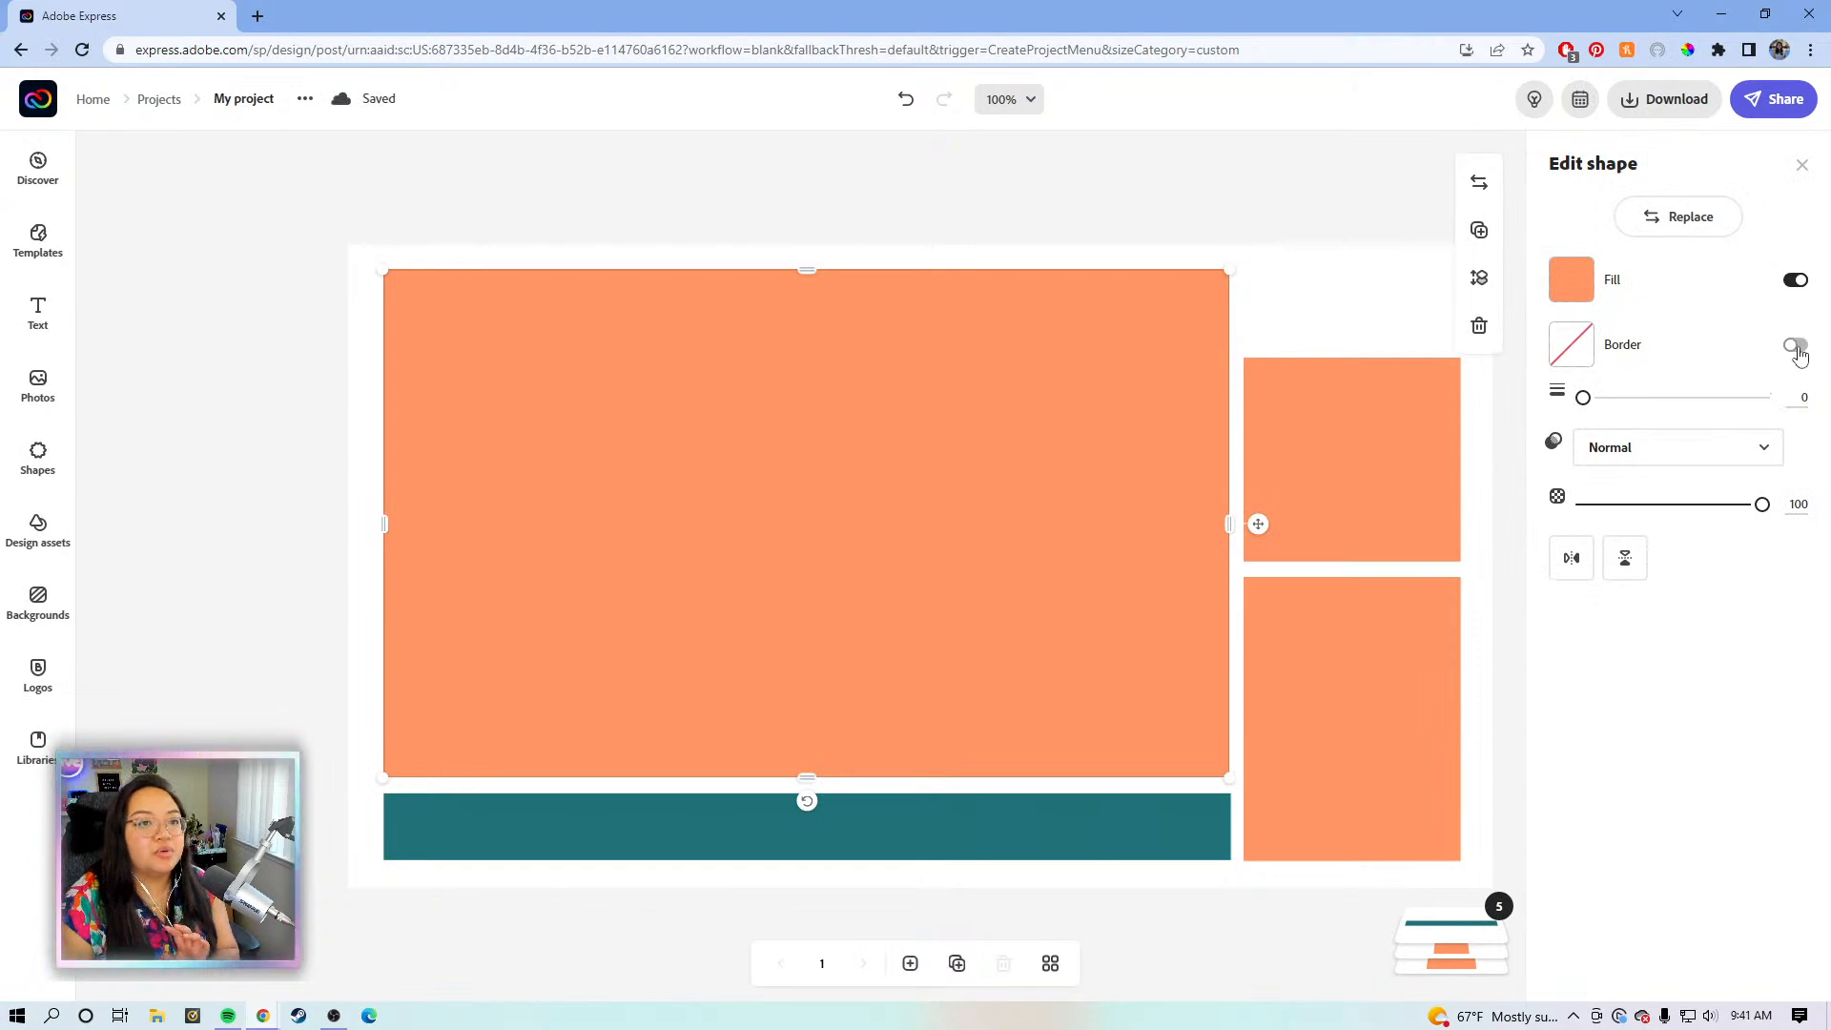
pyautogui.click(1581, 299)
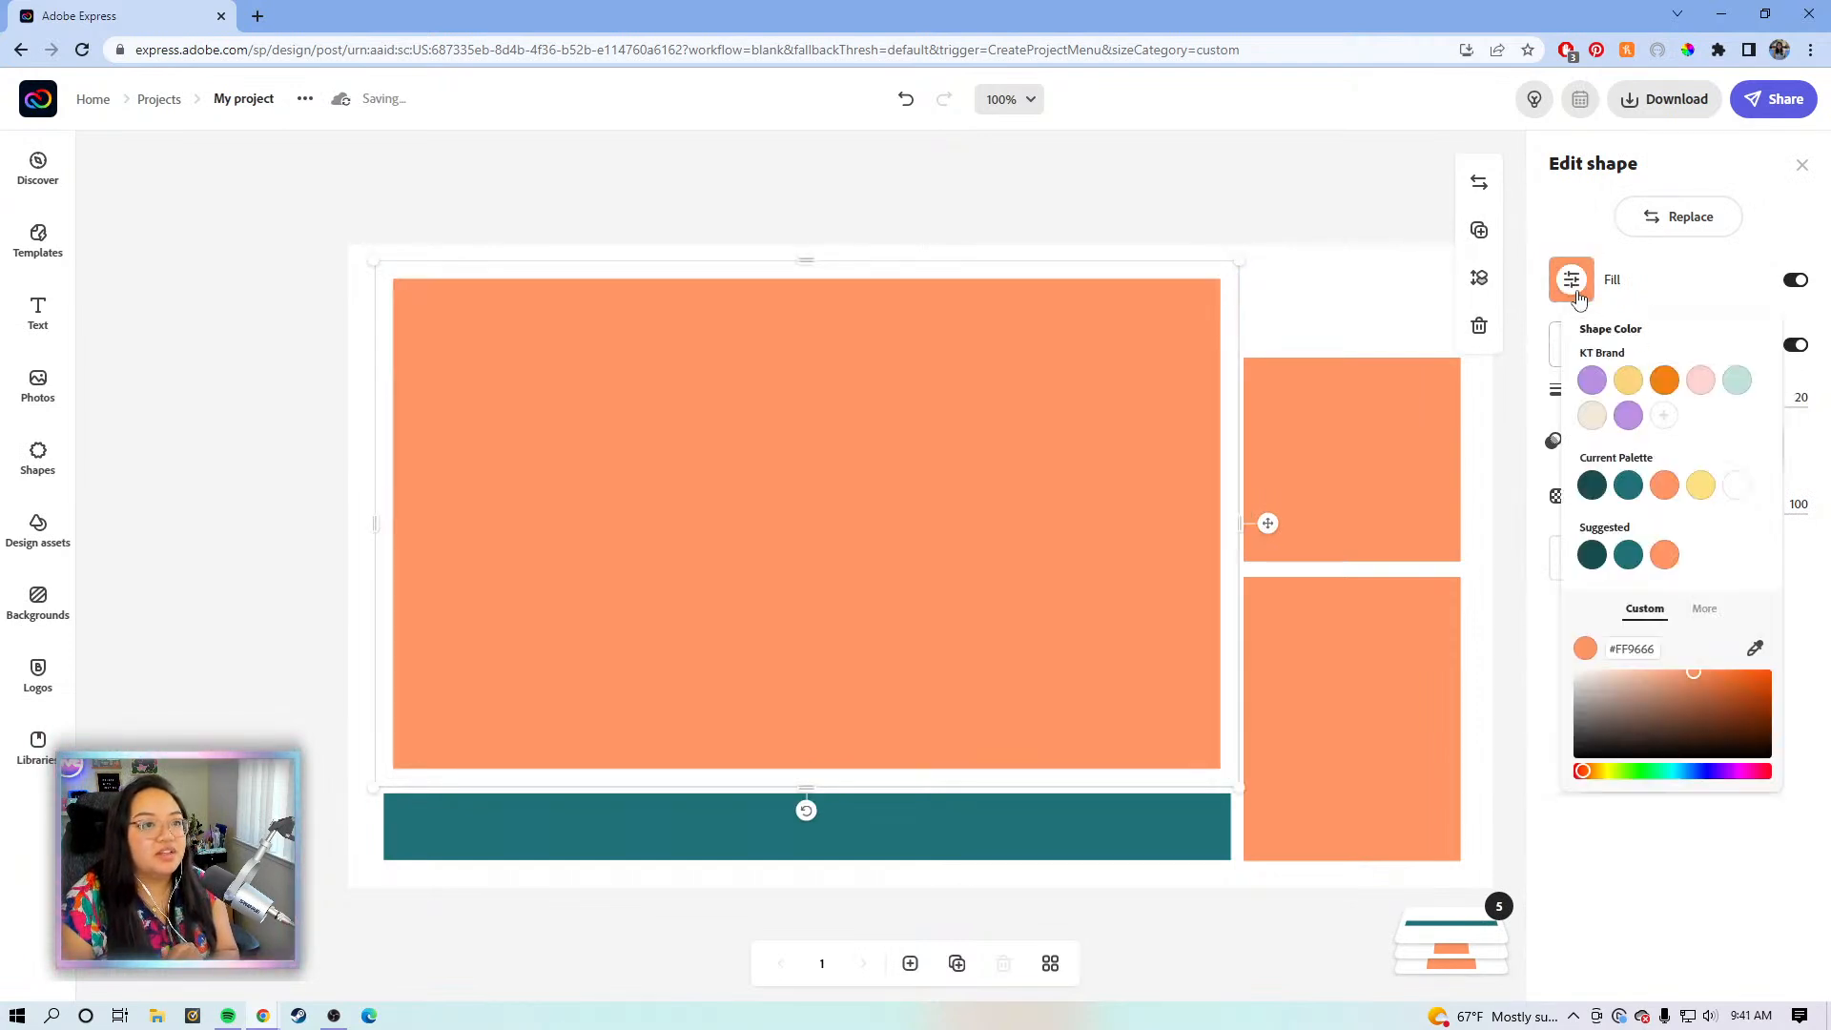
pyautogui.click(1794, 281)
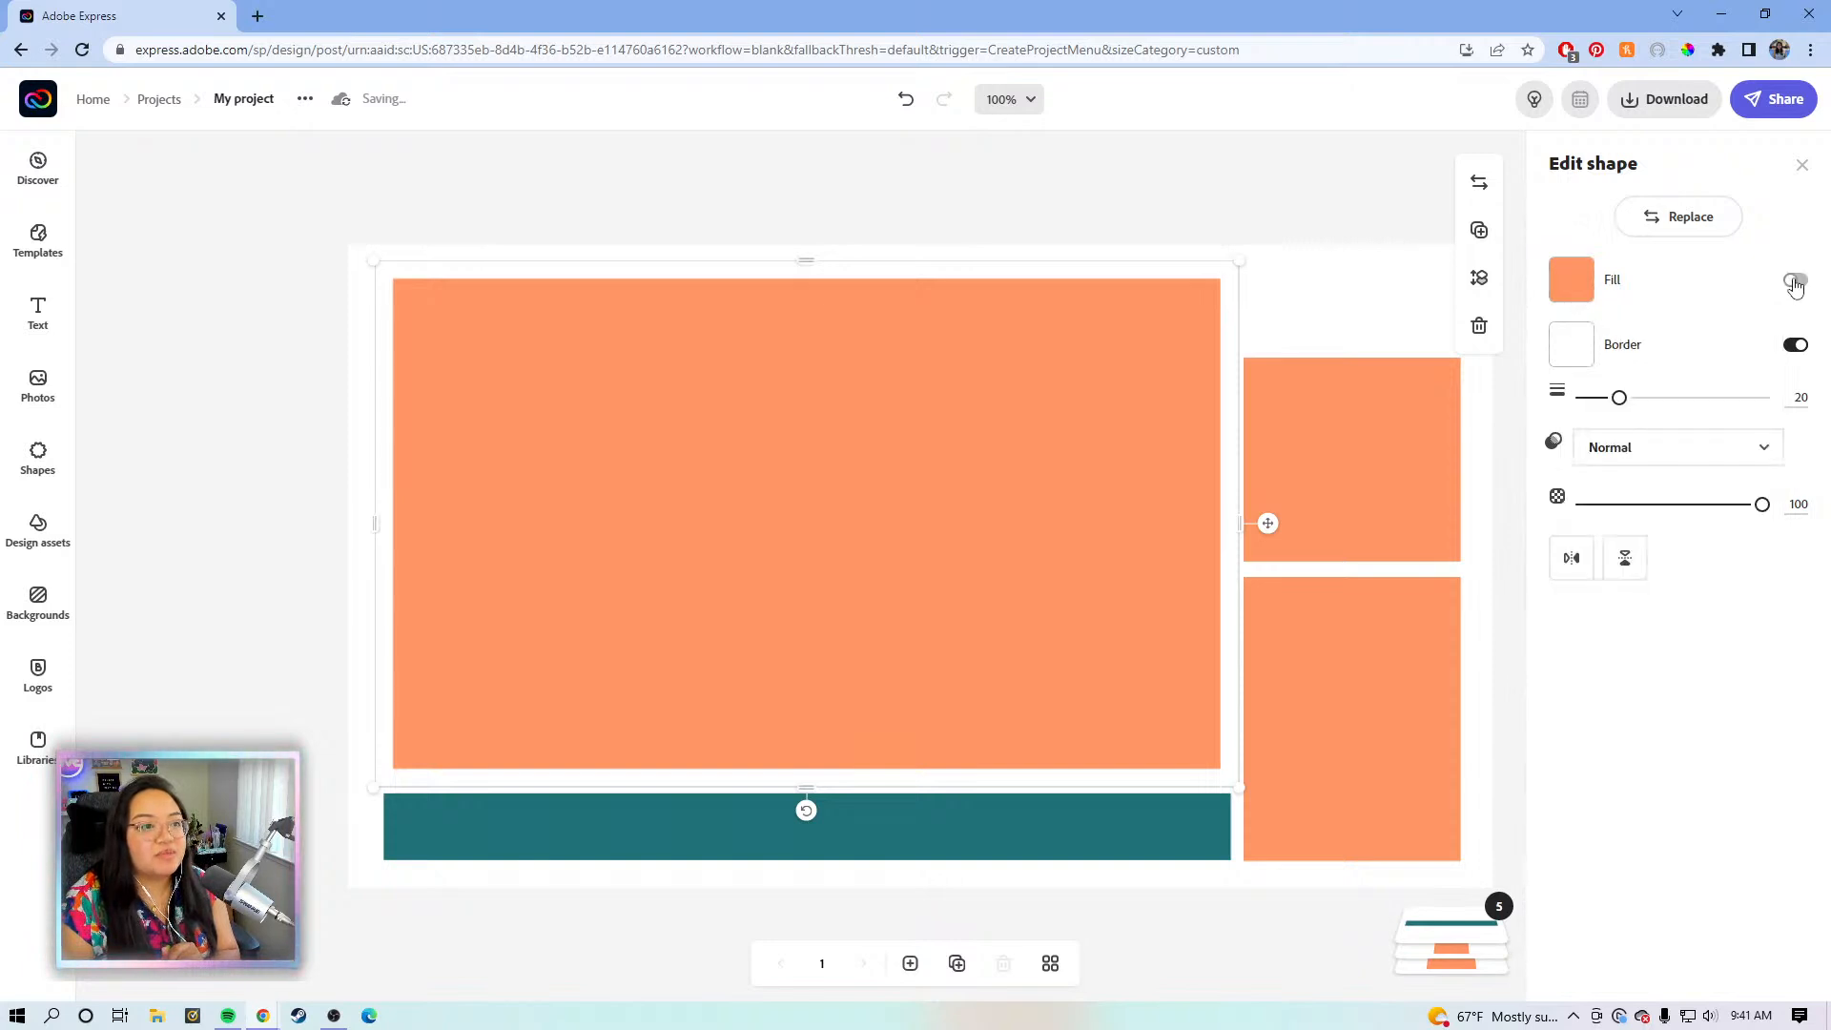
pyautogui.click(1570, 349)
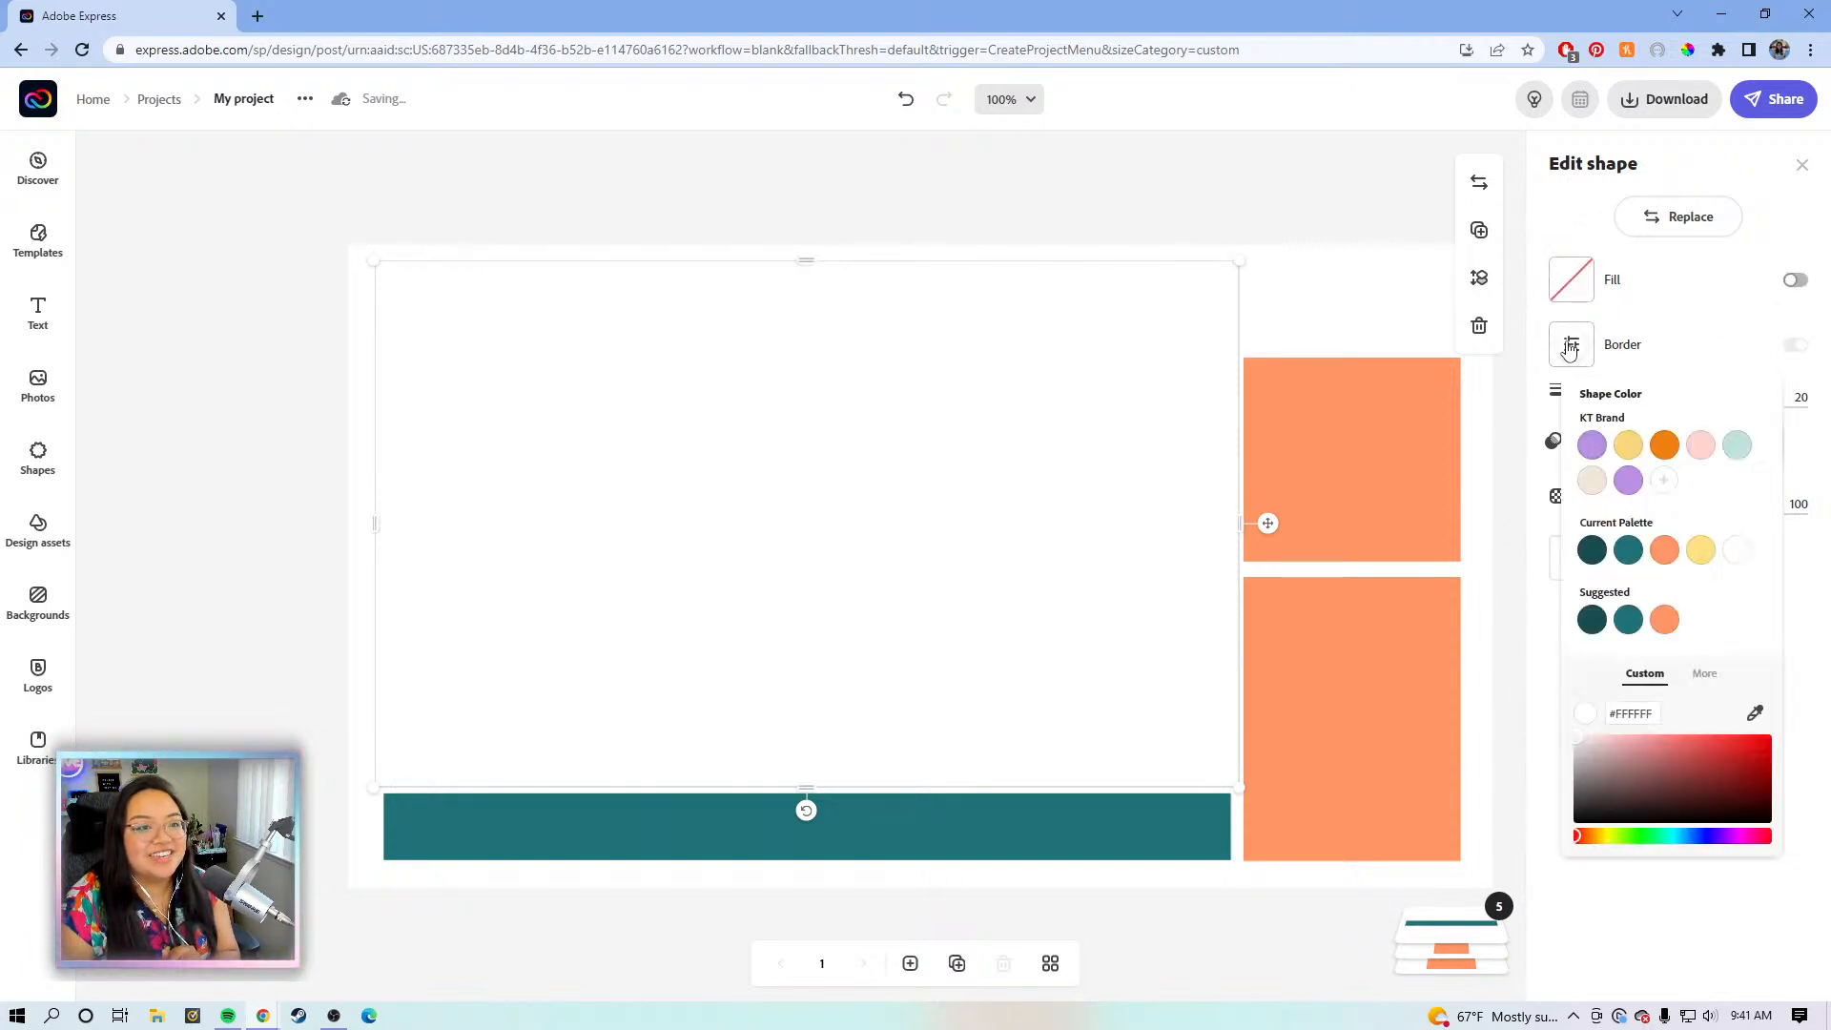
pyautogui.click(1591, 445)
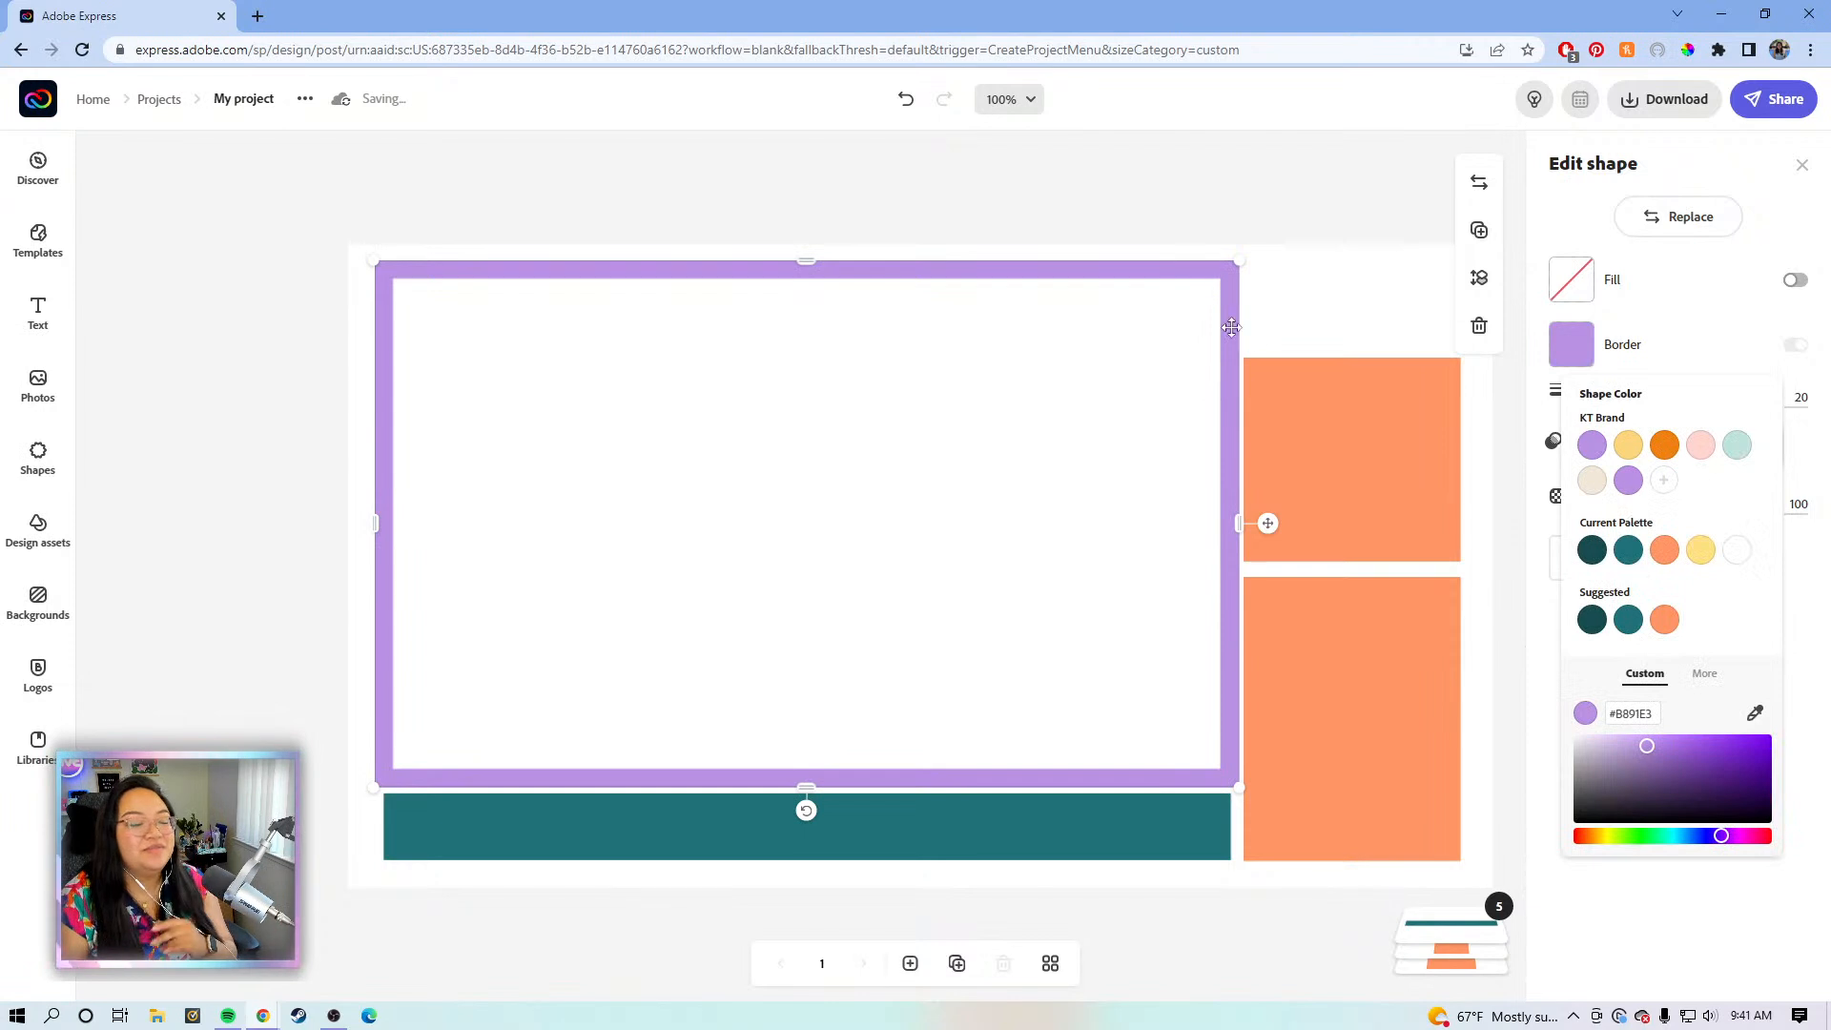
pyautogui.click(1582, 381)
pyautogui.moveTo(1619, 398); pyautogui.dragTo(1587, 402)
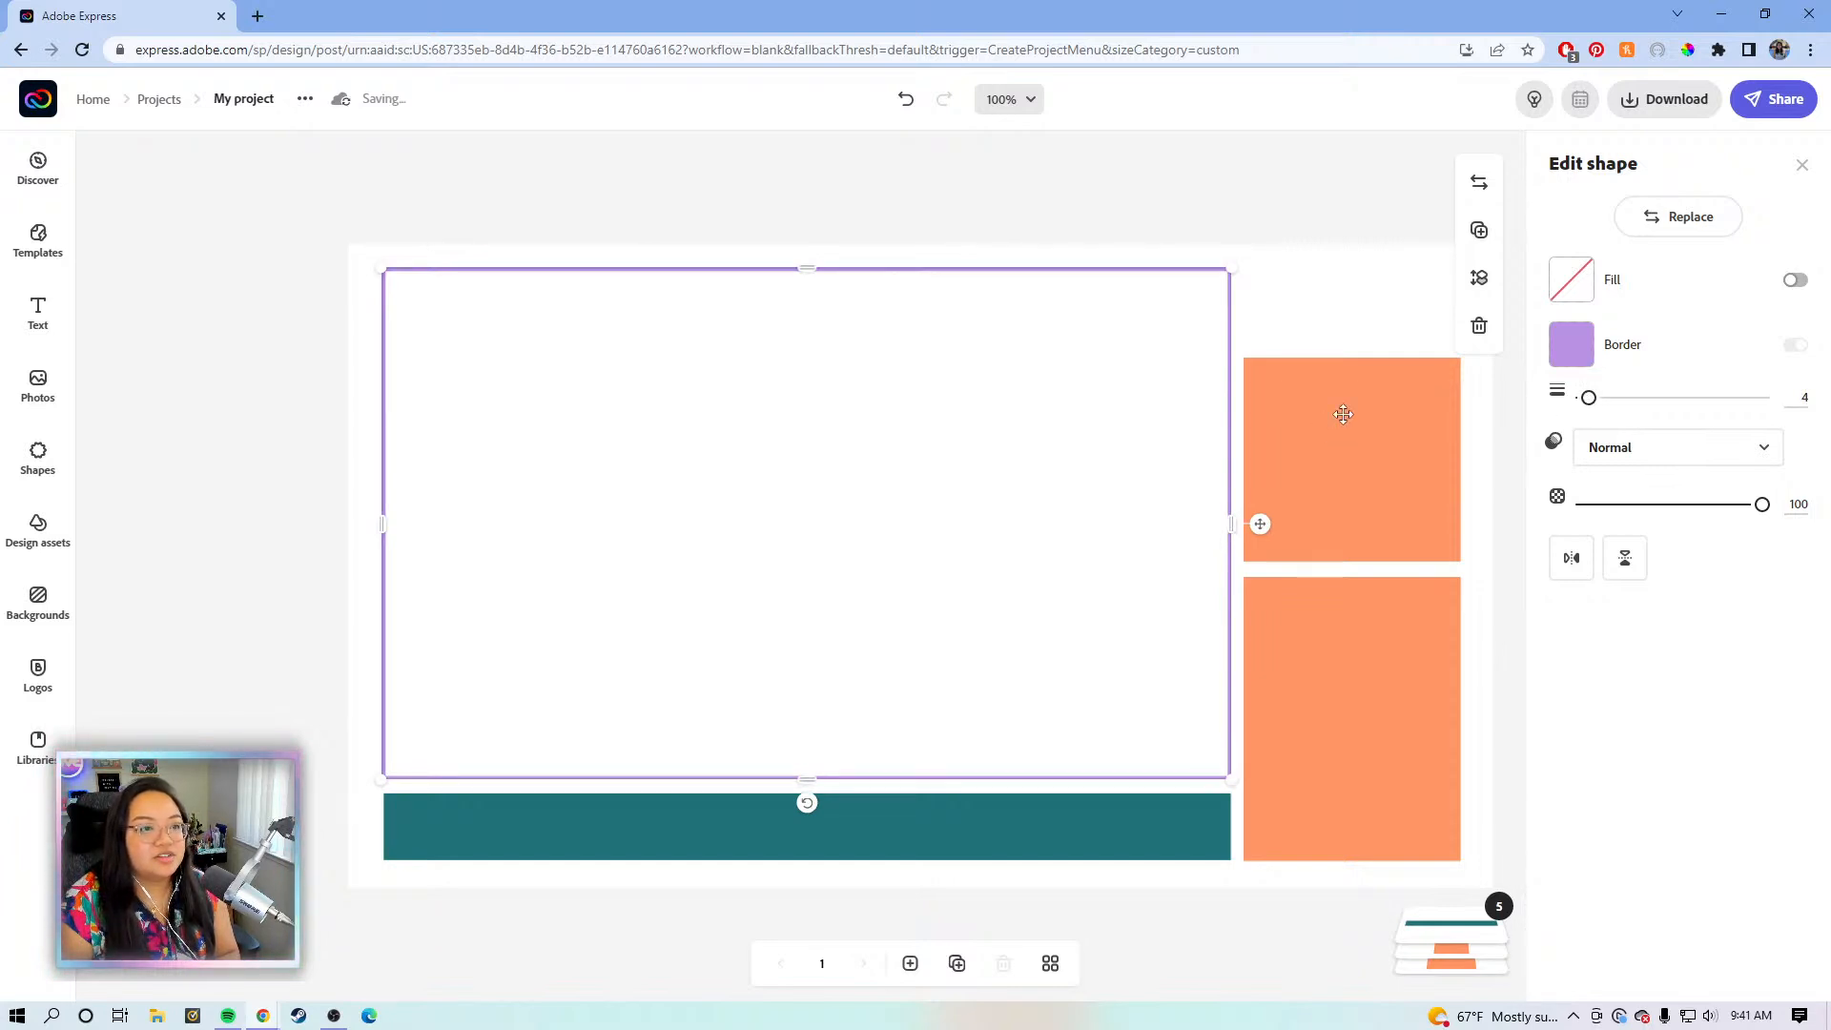
# - Give the top-right rectangle a purple border and remove its orange fill
pyautogui.click(1342, 414)
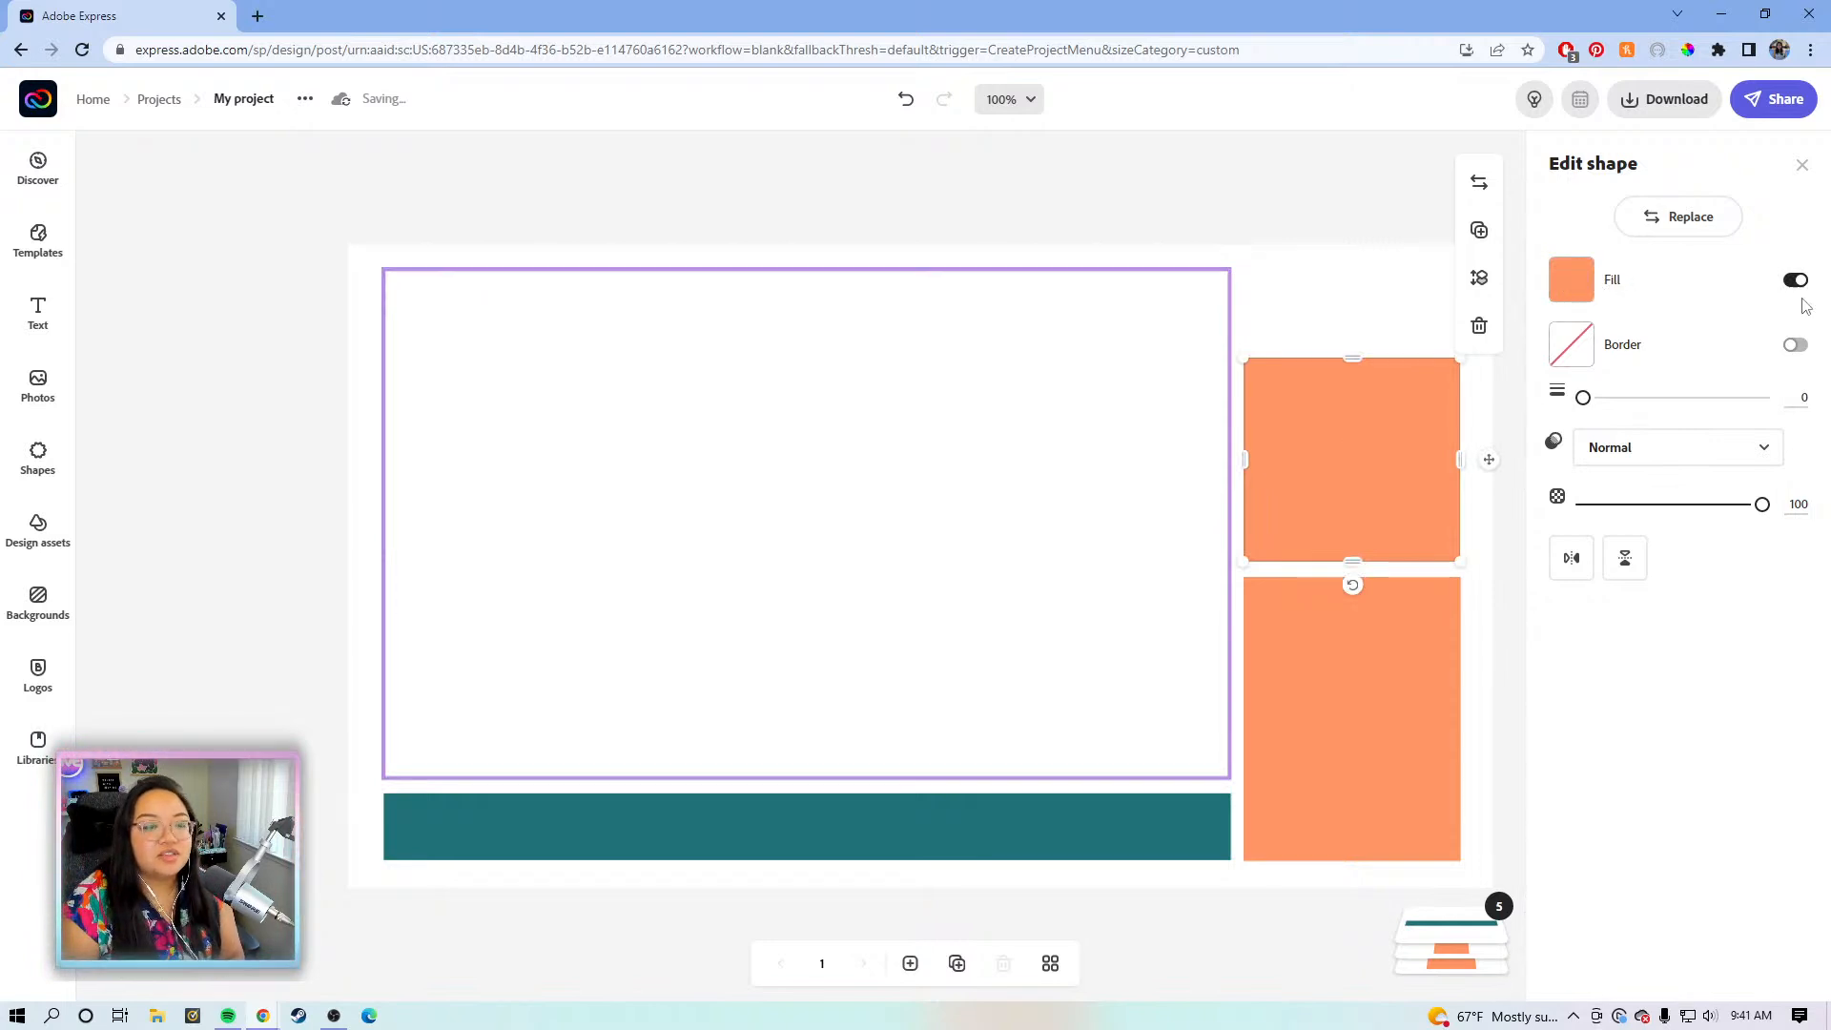
pyautogui.click(1795, 345)
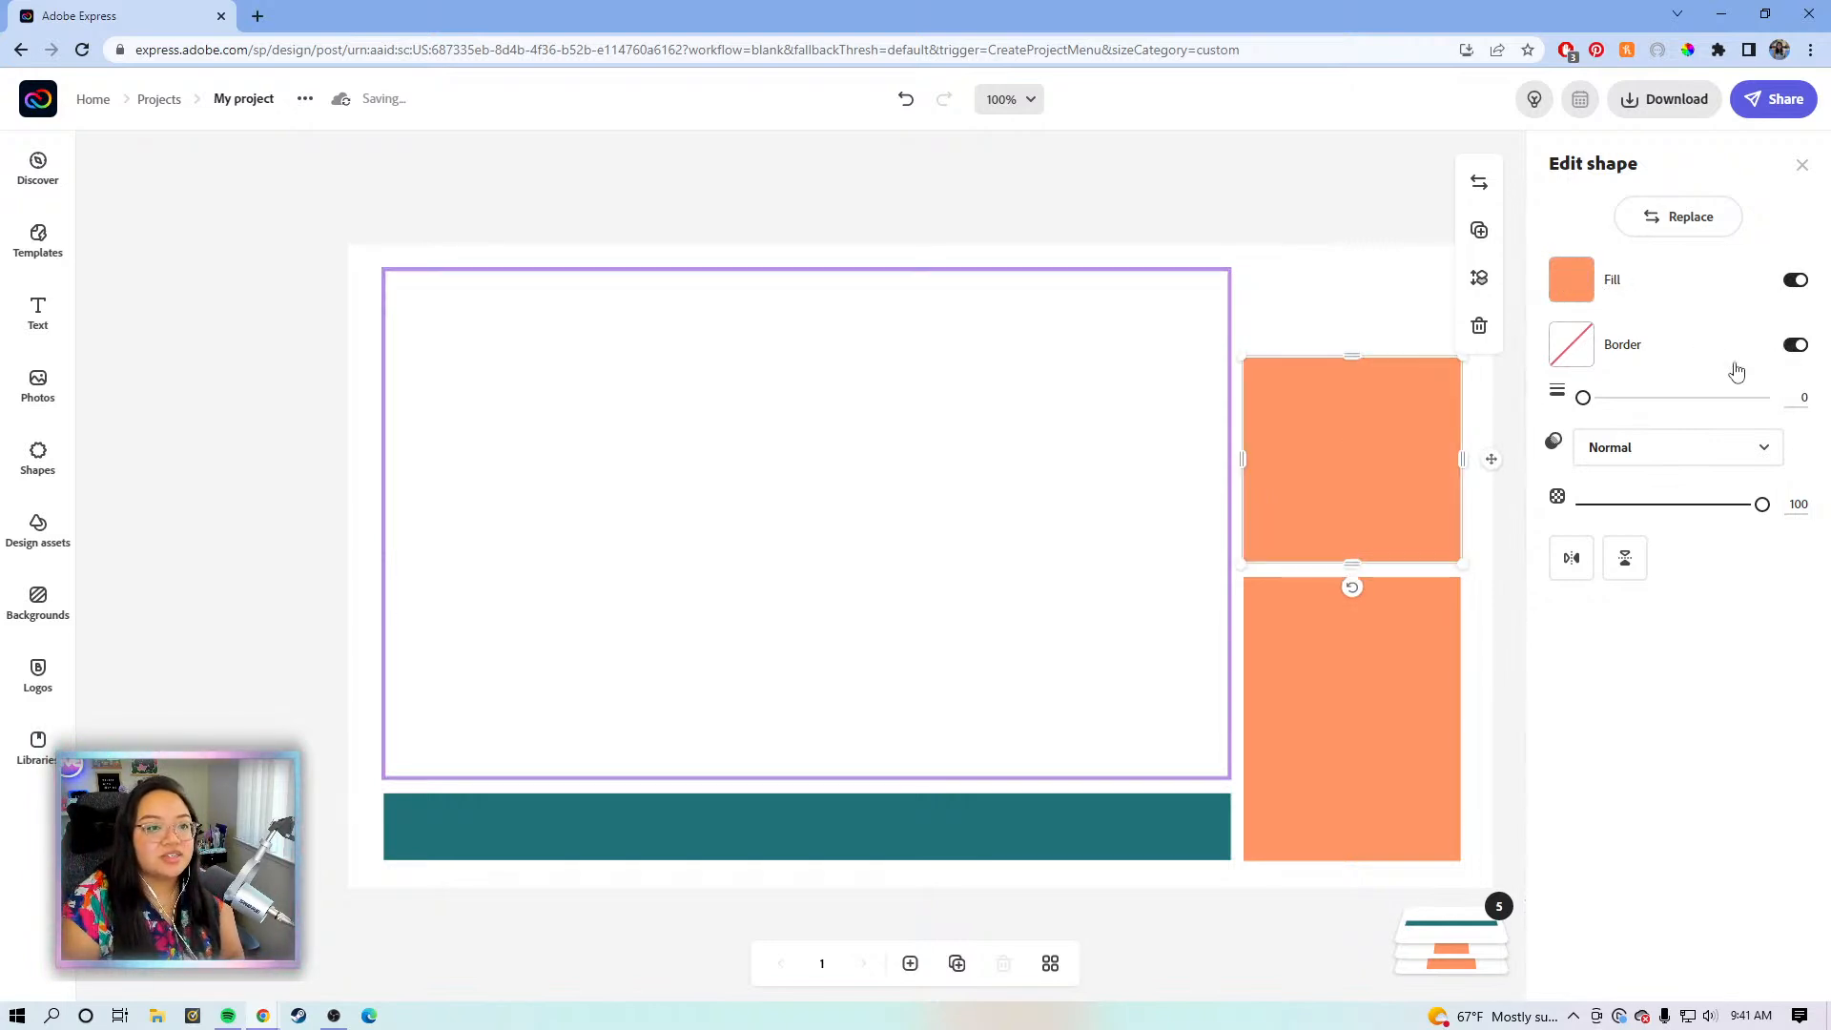
pyautogui.click(1571, 280)
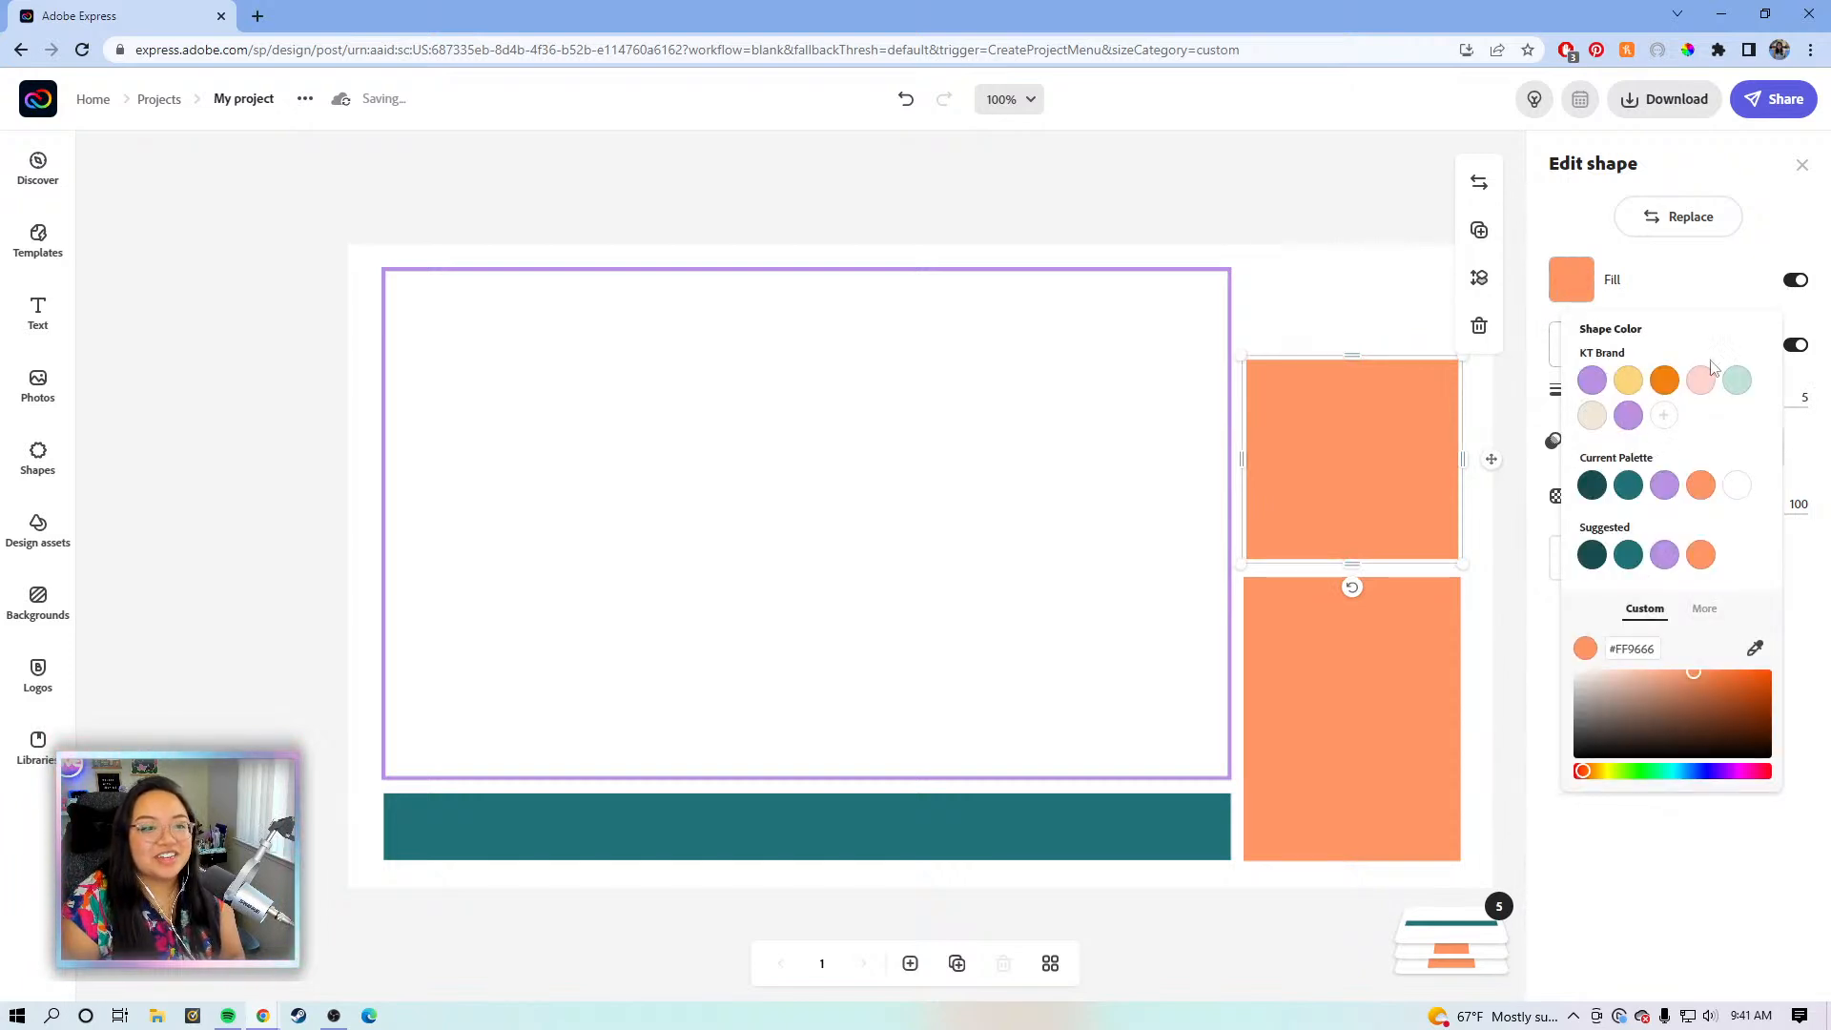
pyautogui.click(1800, 282)
pyautogui.click(1798, 282)
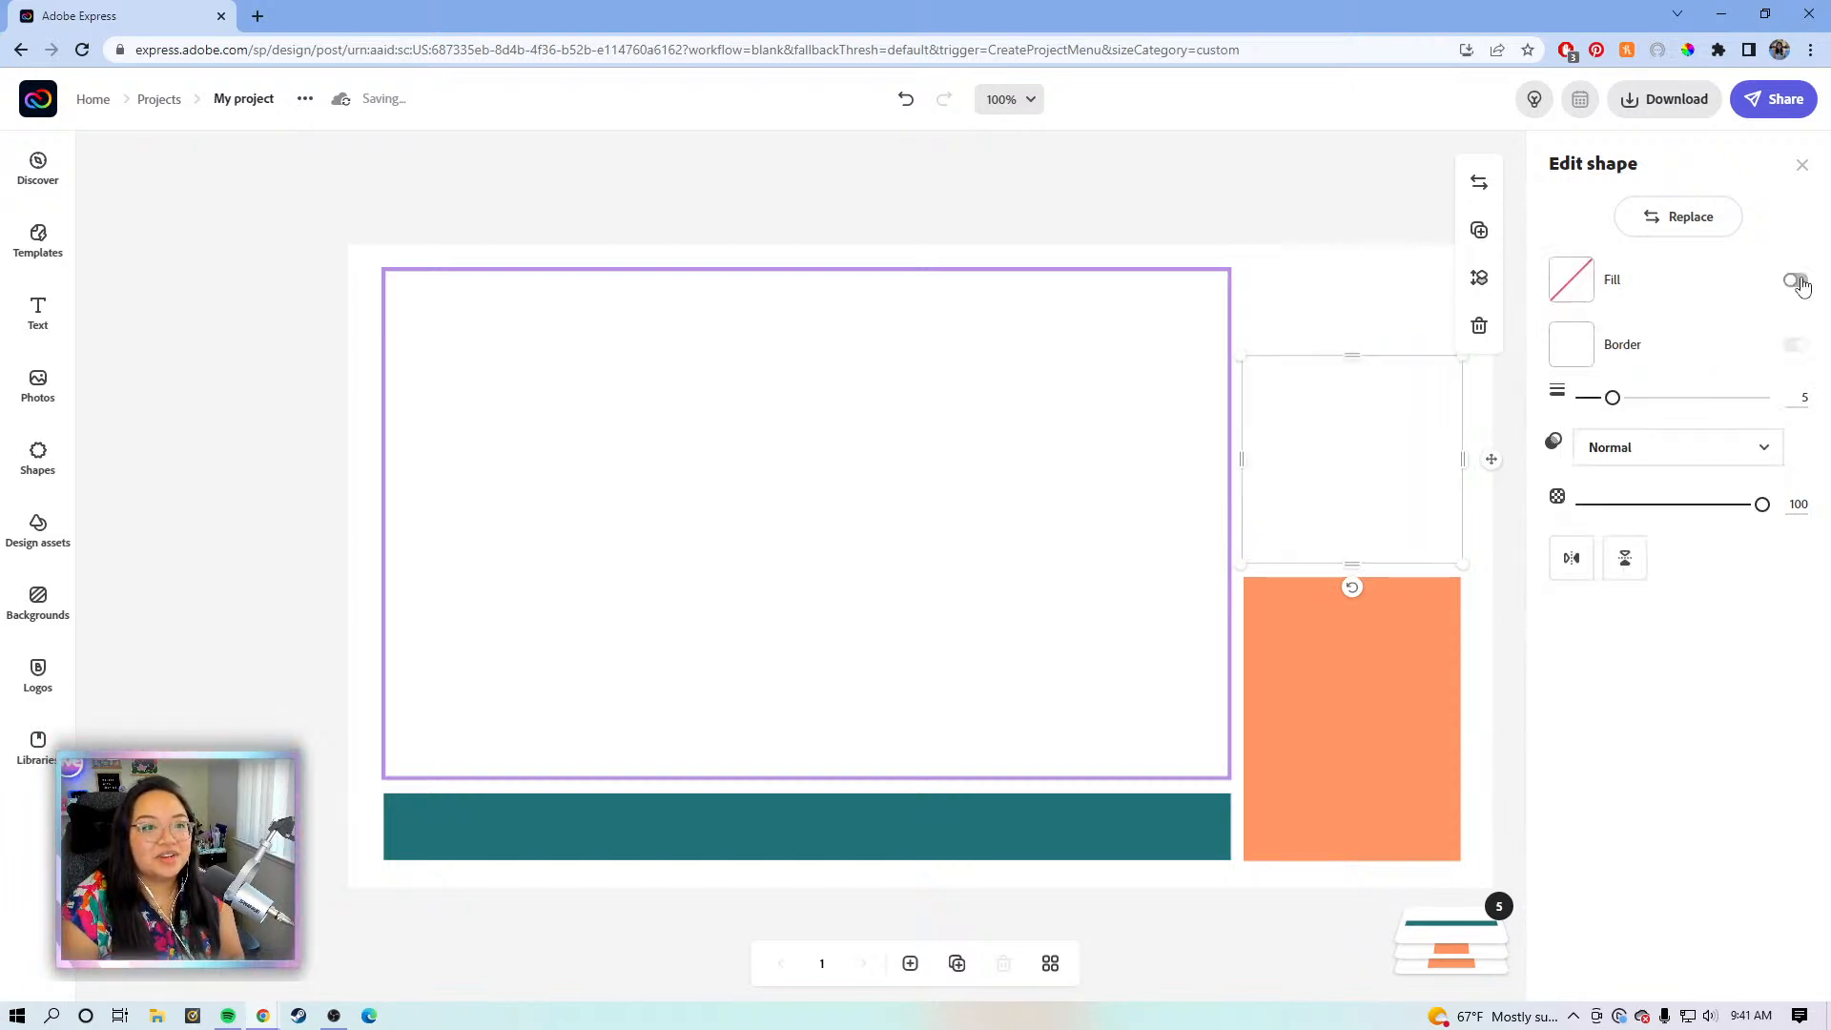
pyautogui.click(1579, 354)
pyautogui.click(1592, 444)
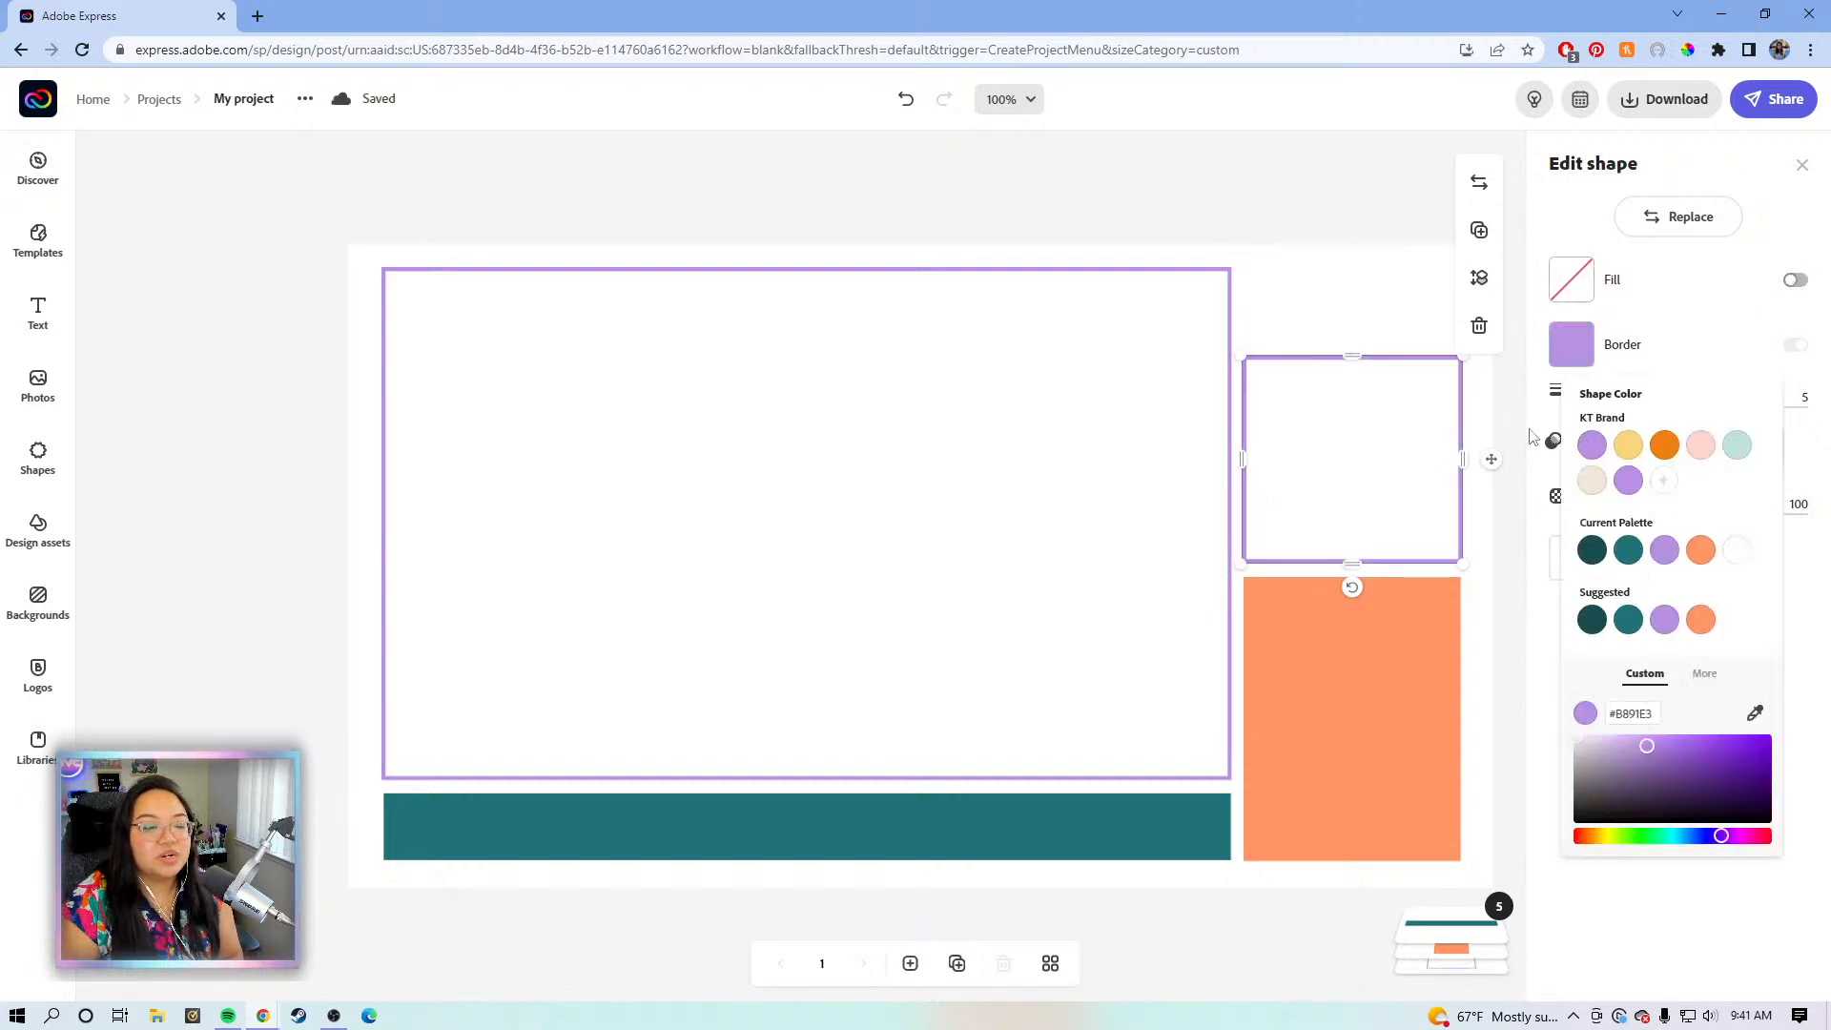
pyautogui.click(1352, 656)
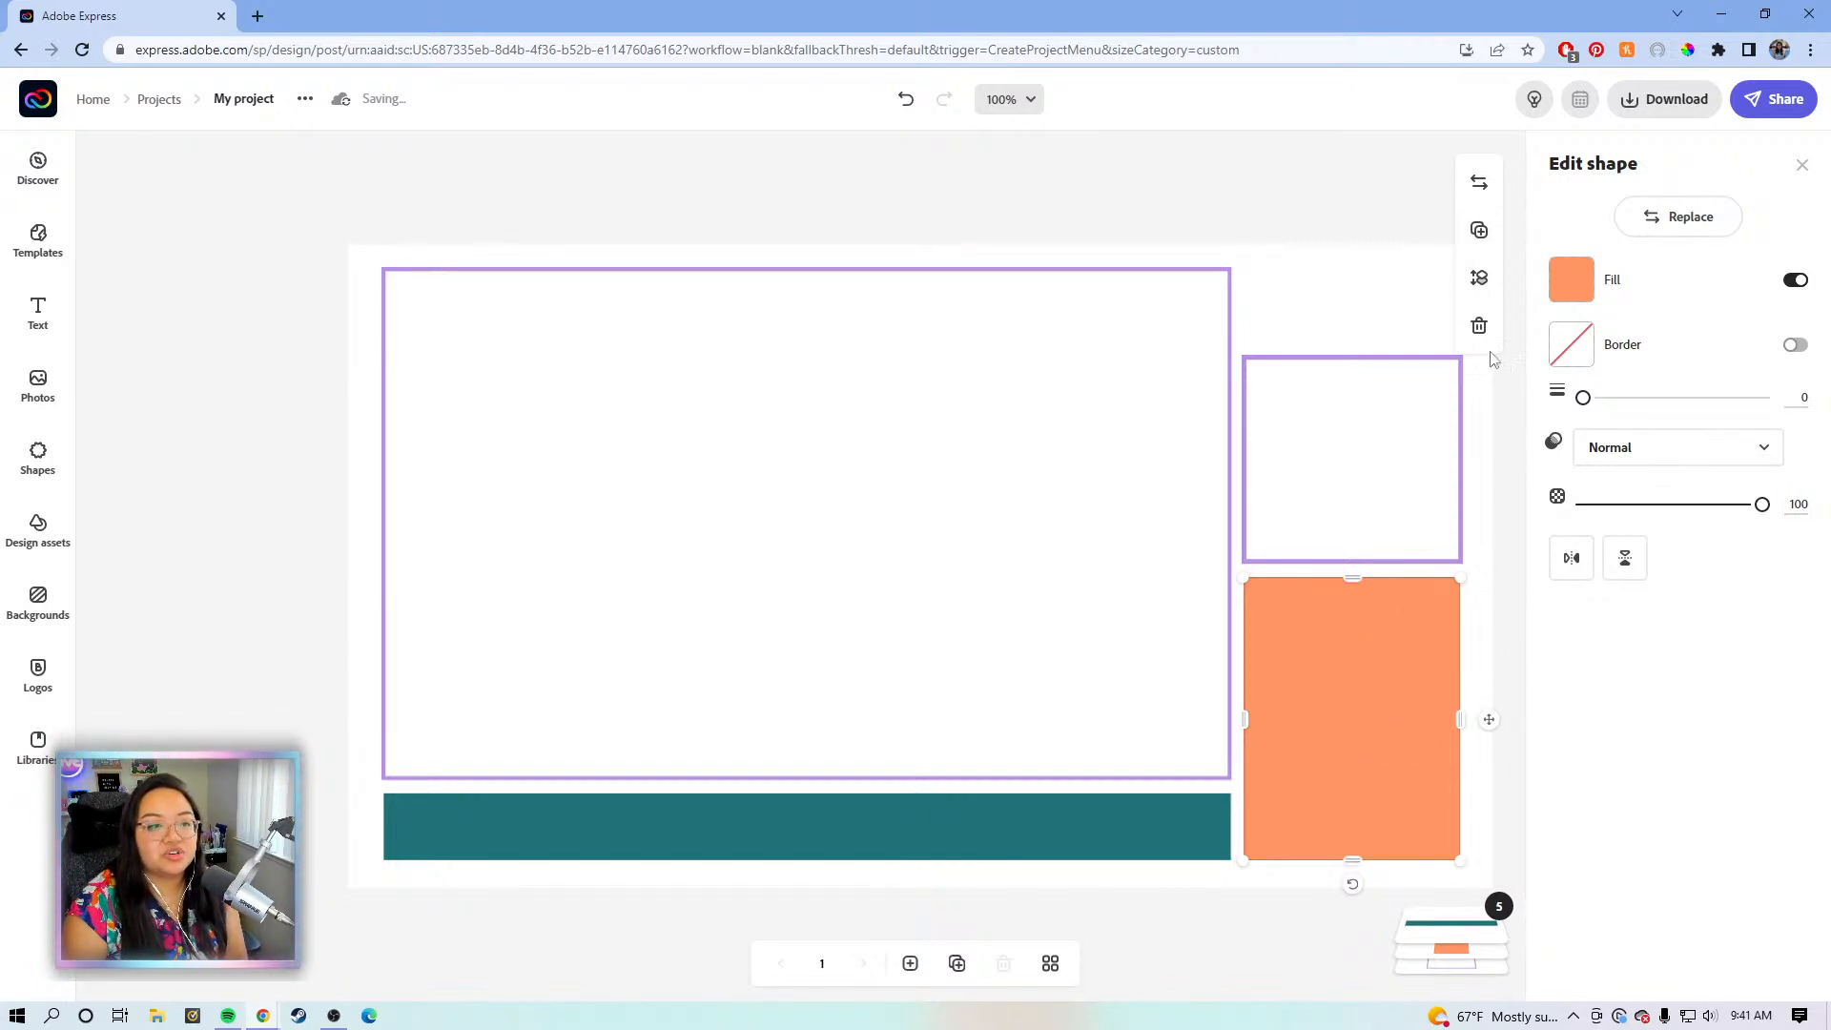
# - Fill the lower-right rectangle and the bottom bar with purple #B891E3
pyautogui.click(1571, 282)
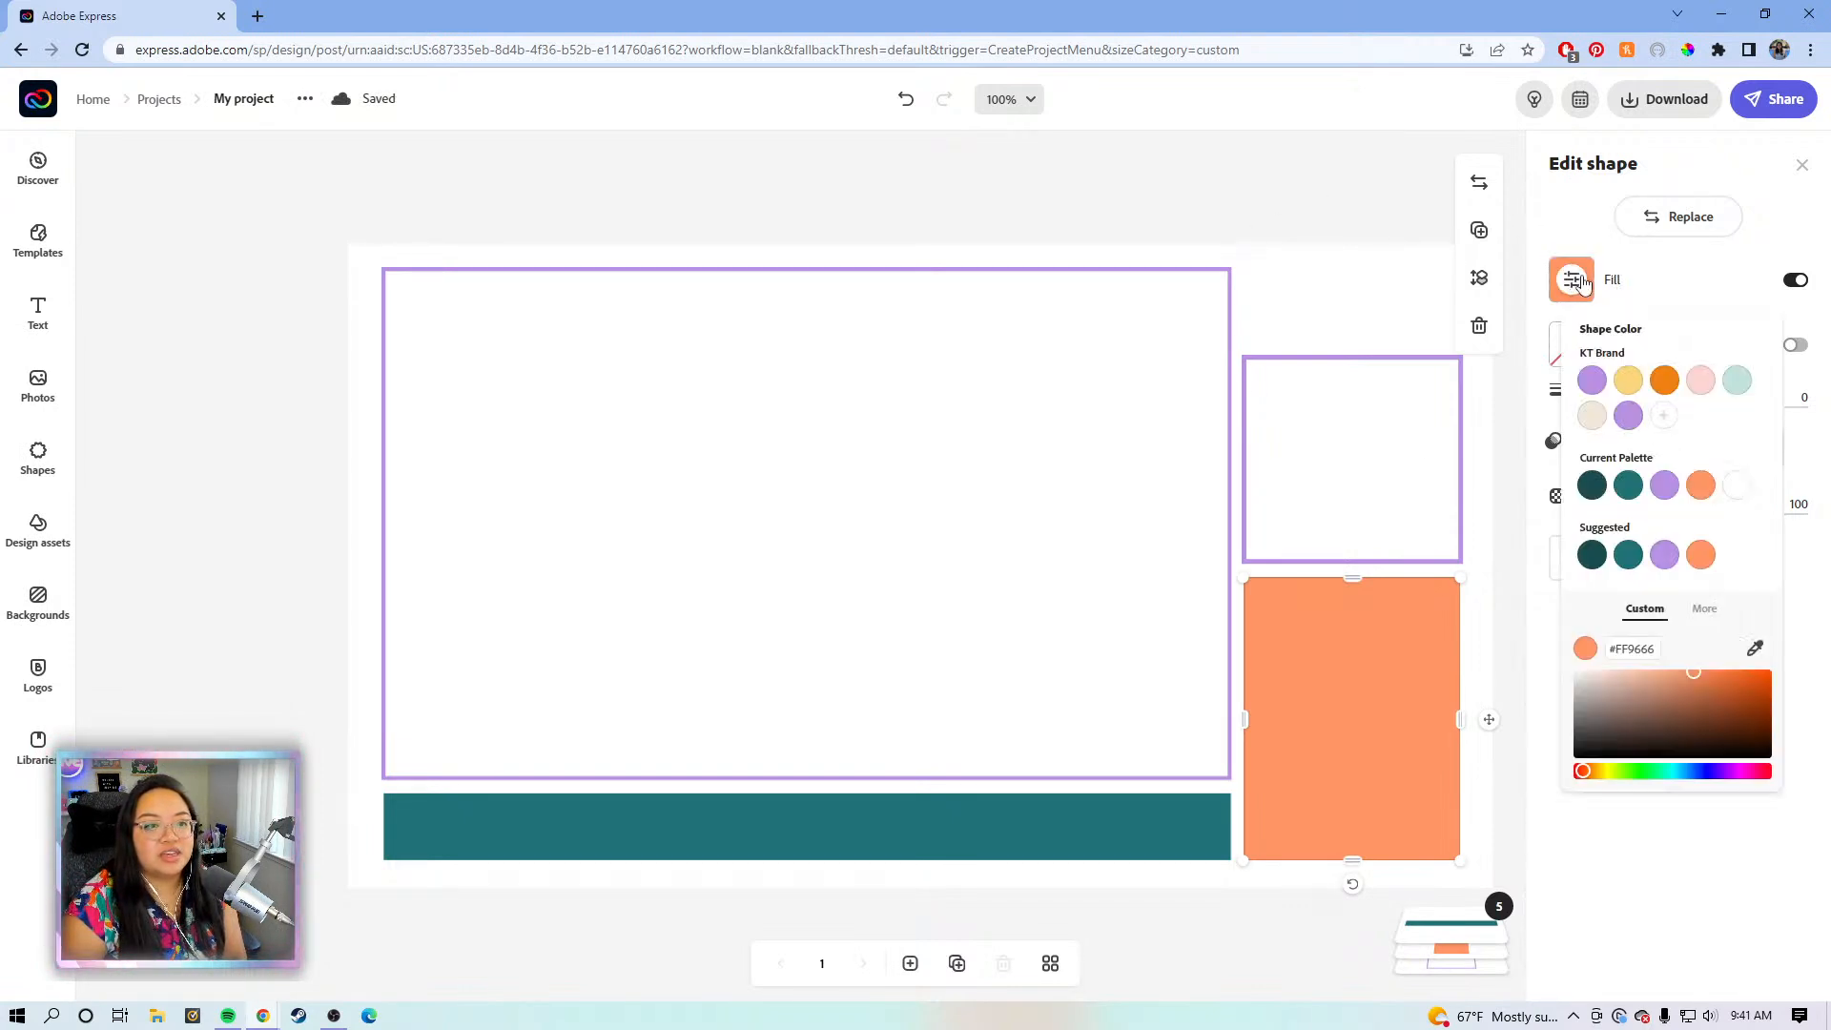
pyautogui.click(1591, 381)
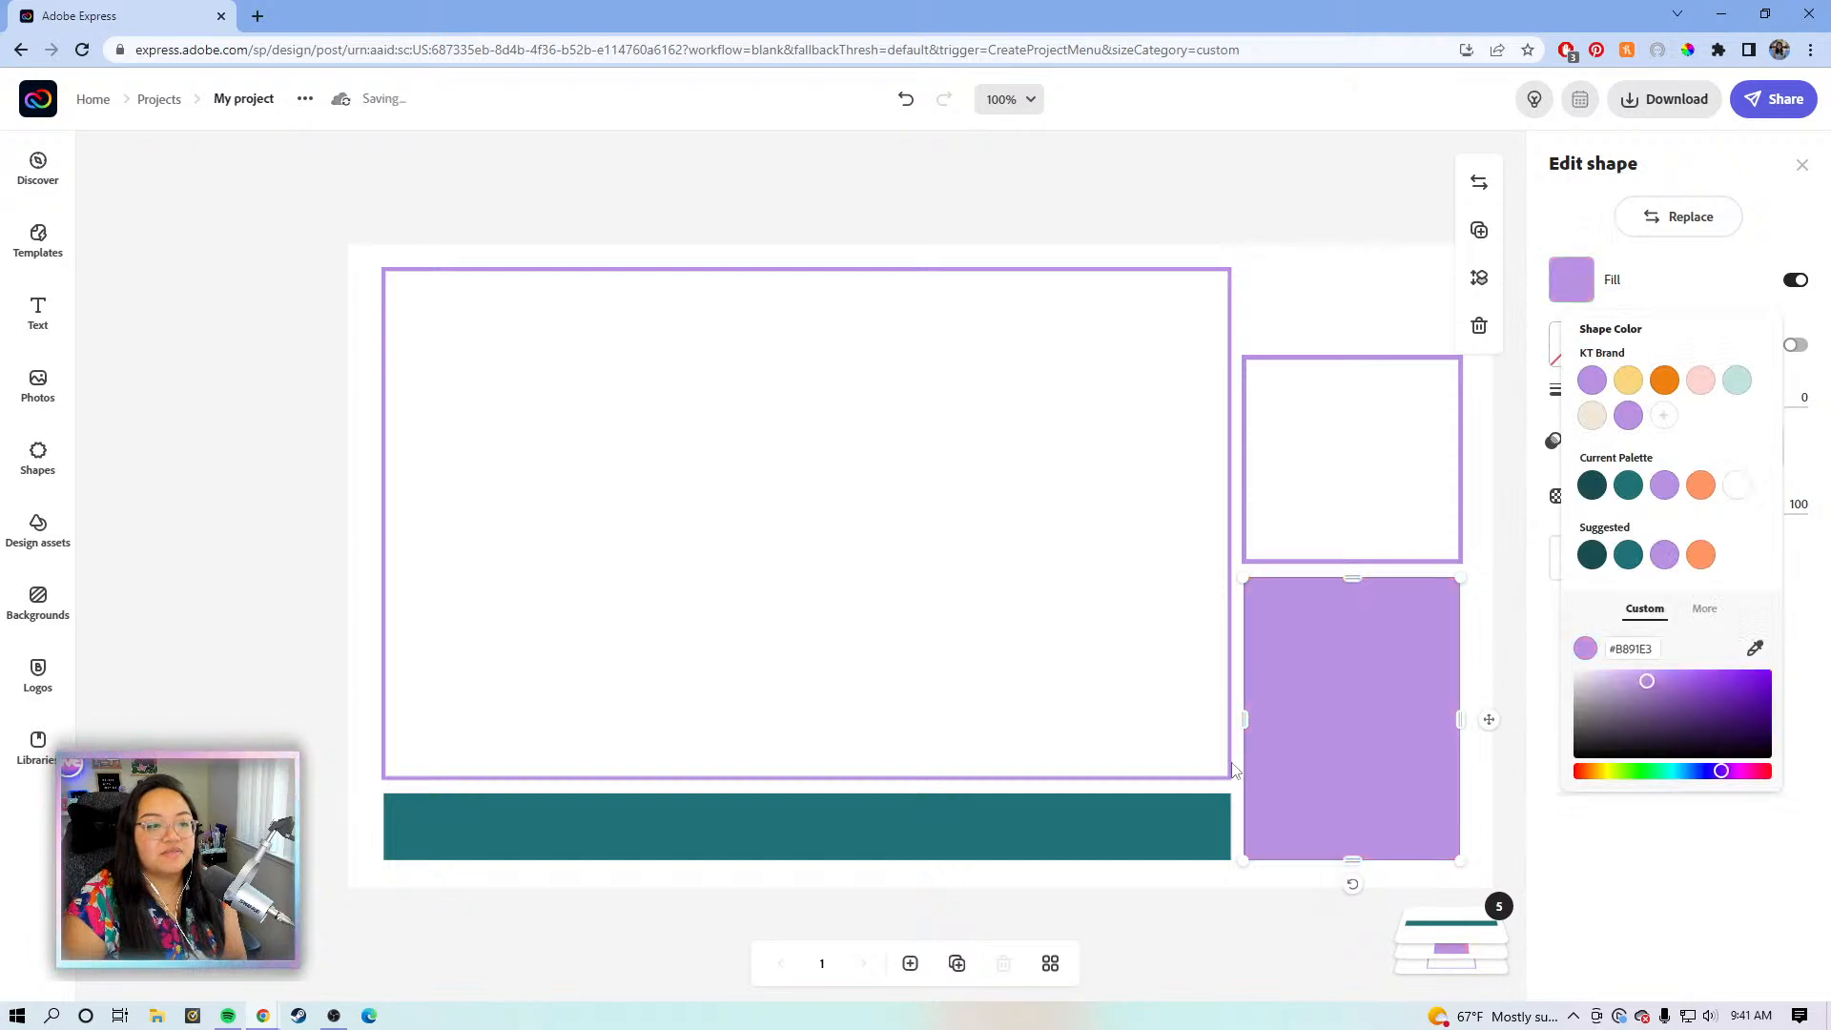
pyautogui.click(1090, 833)
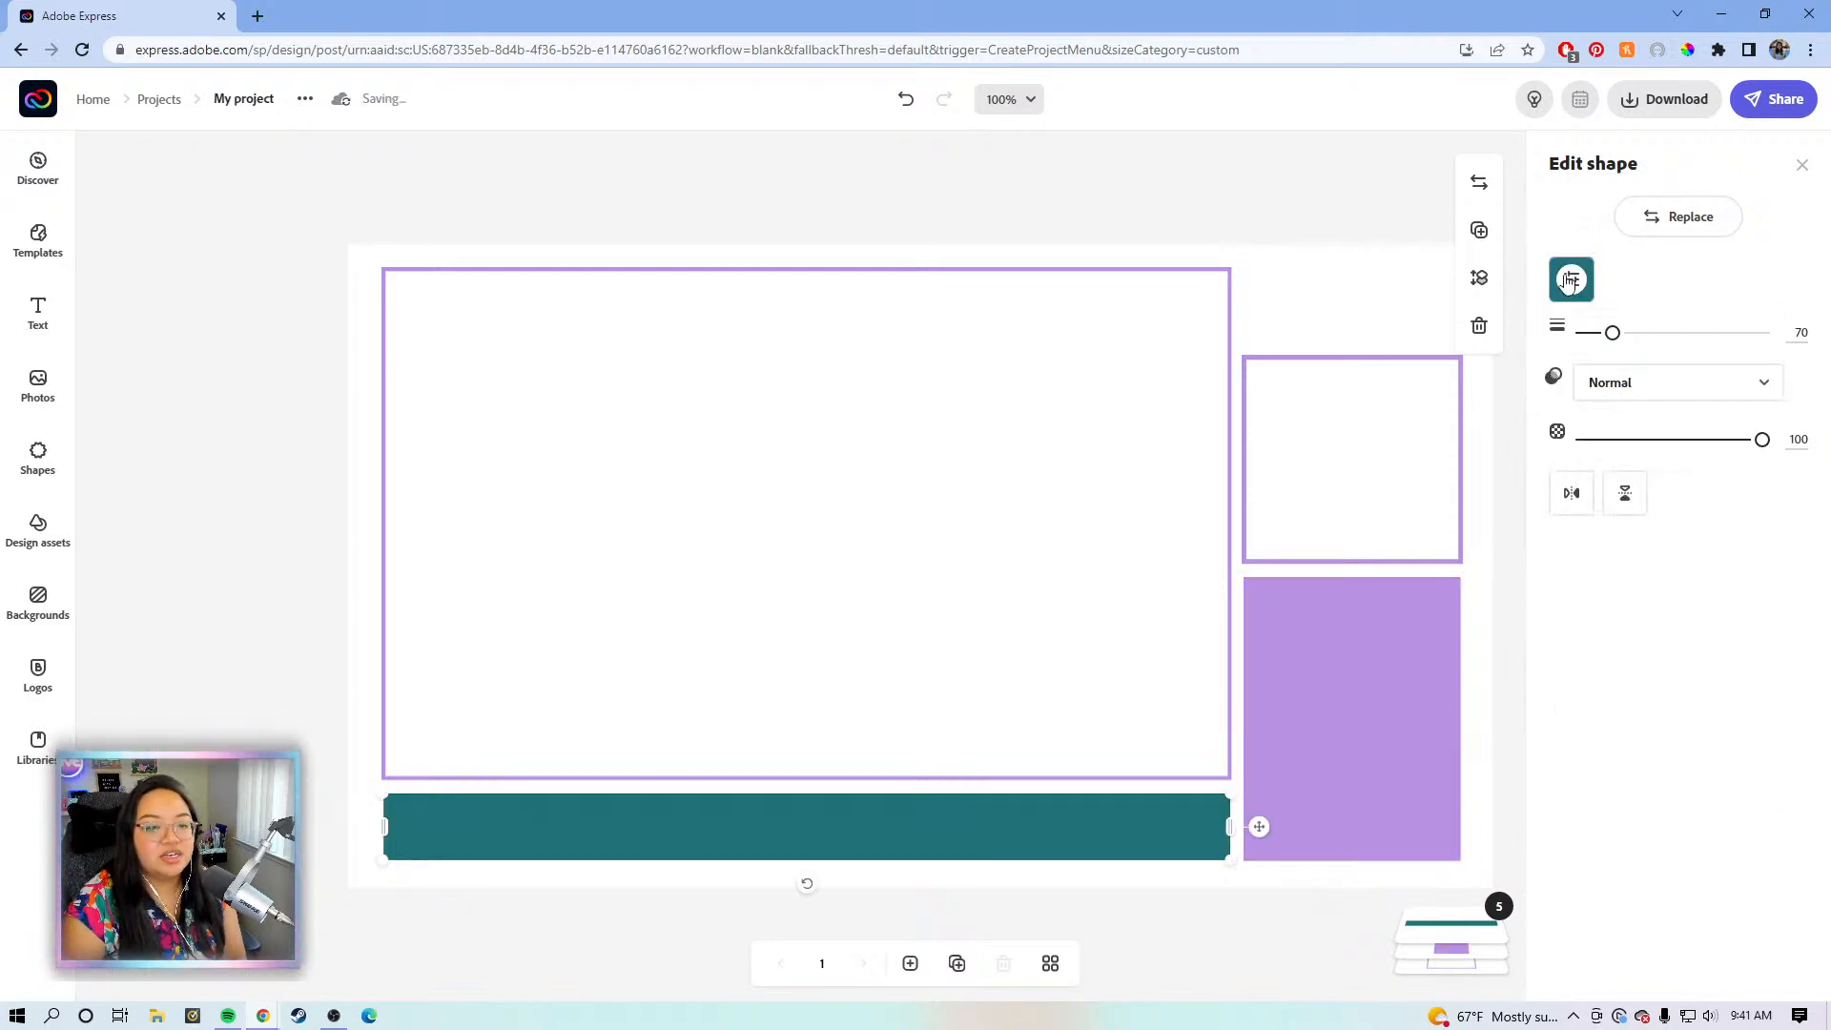
pyautogui.click(1571, 279)
pyautogui.click(1592, 383)
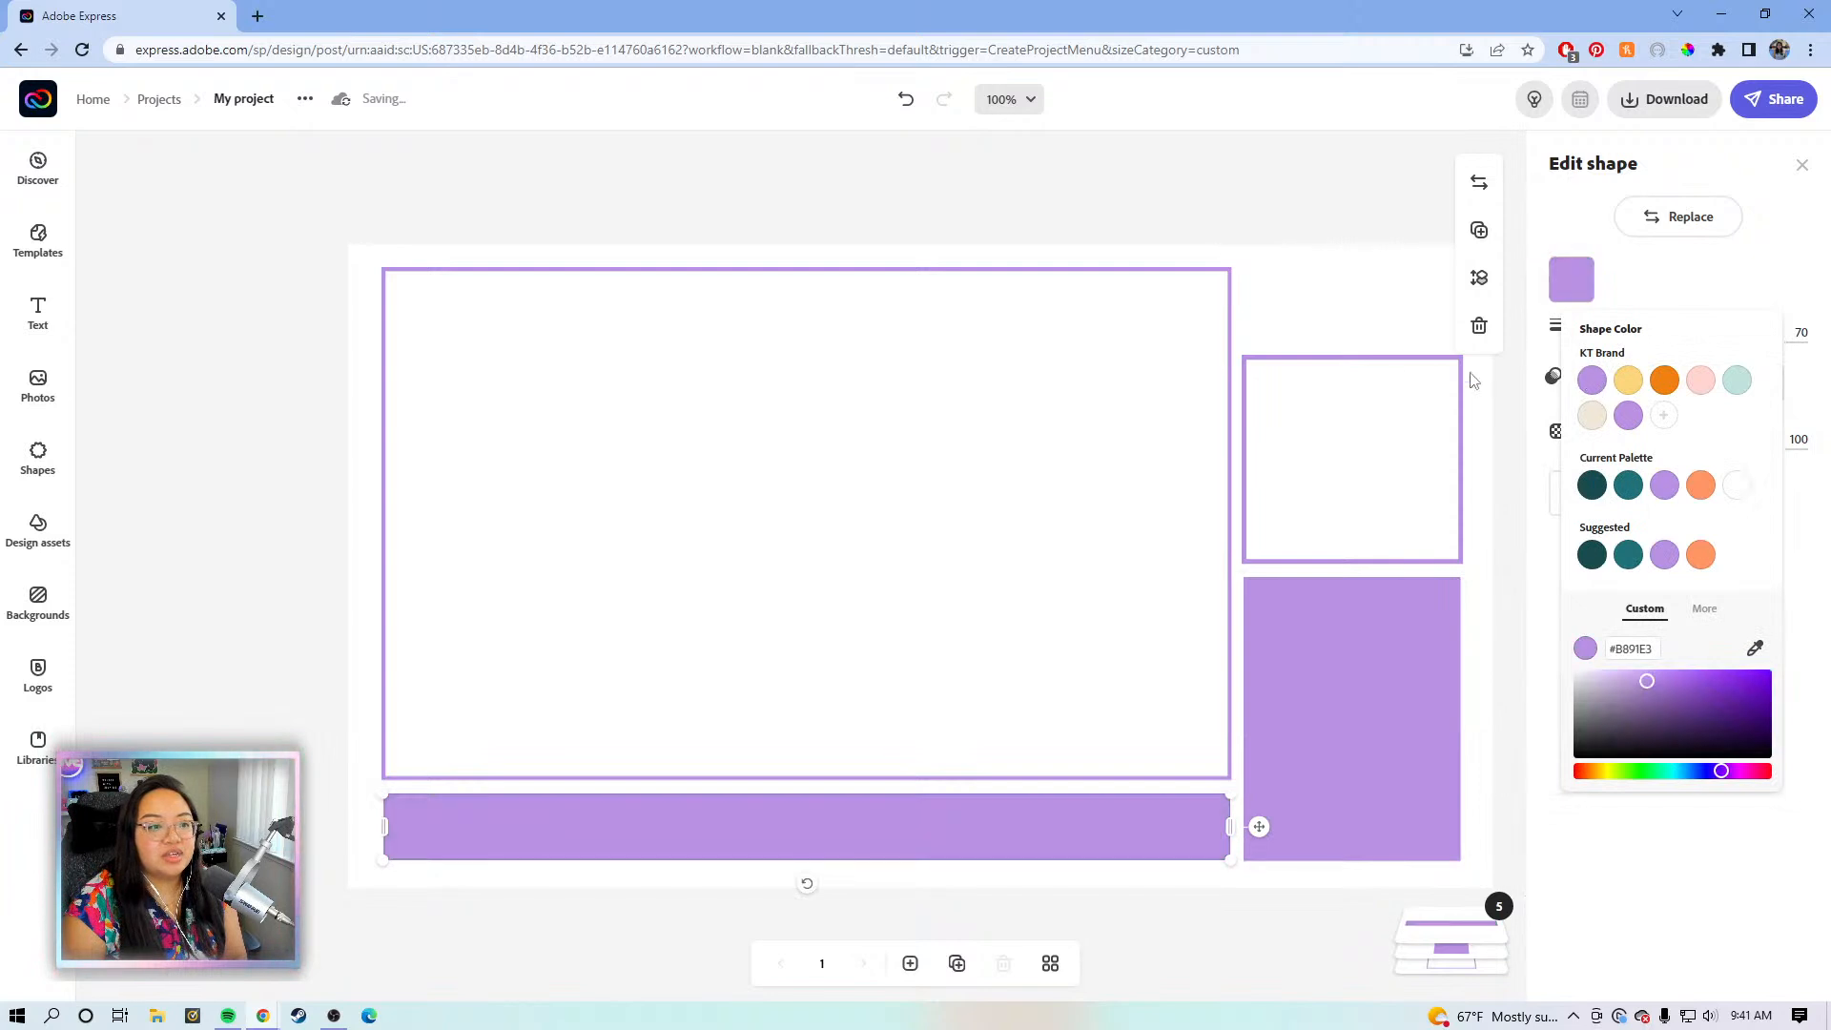
pyautogui.click(1316, 213)
pyautogui.click(1304, 248)
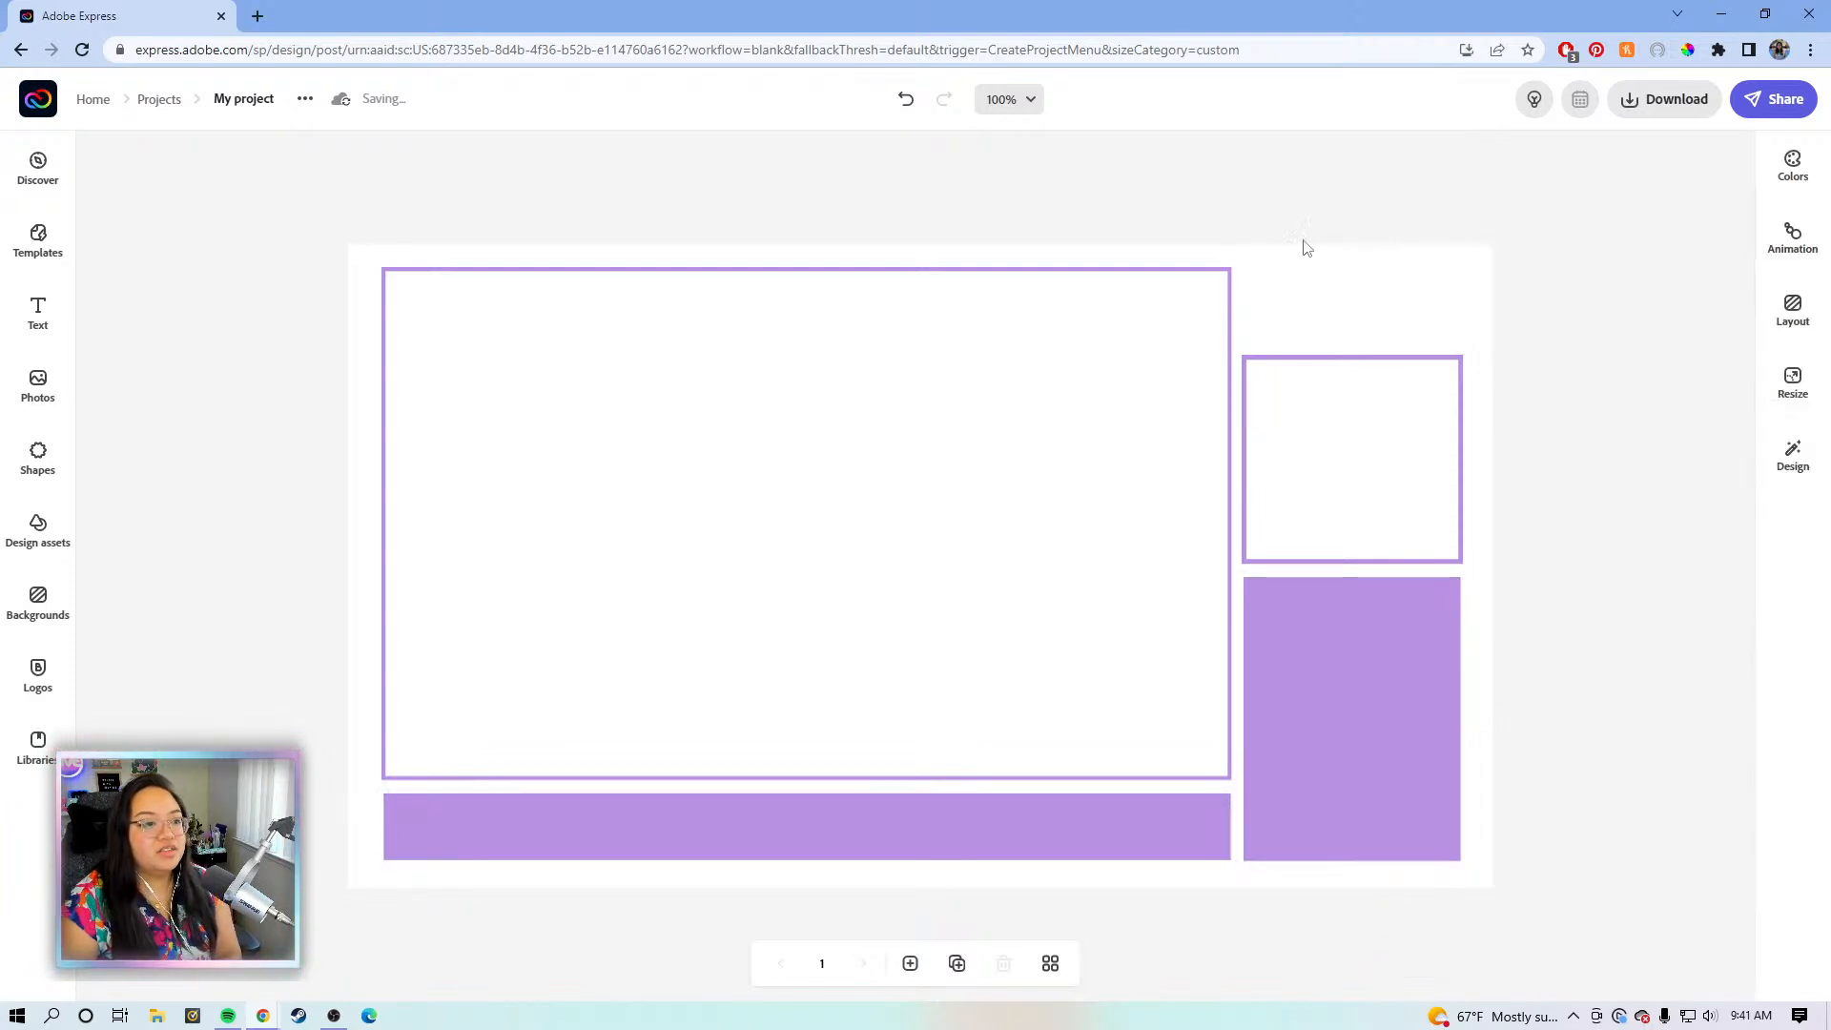
# - Lower the large frame's top edge slightly, then nudge all shapes down and left
pyautogui.click(1156, 284)
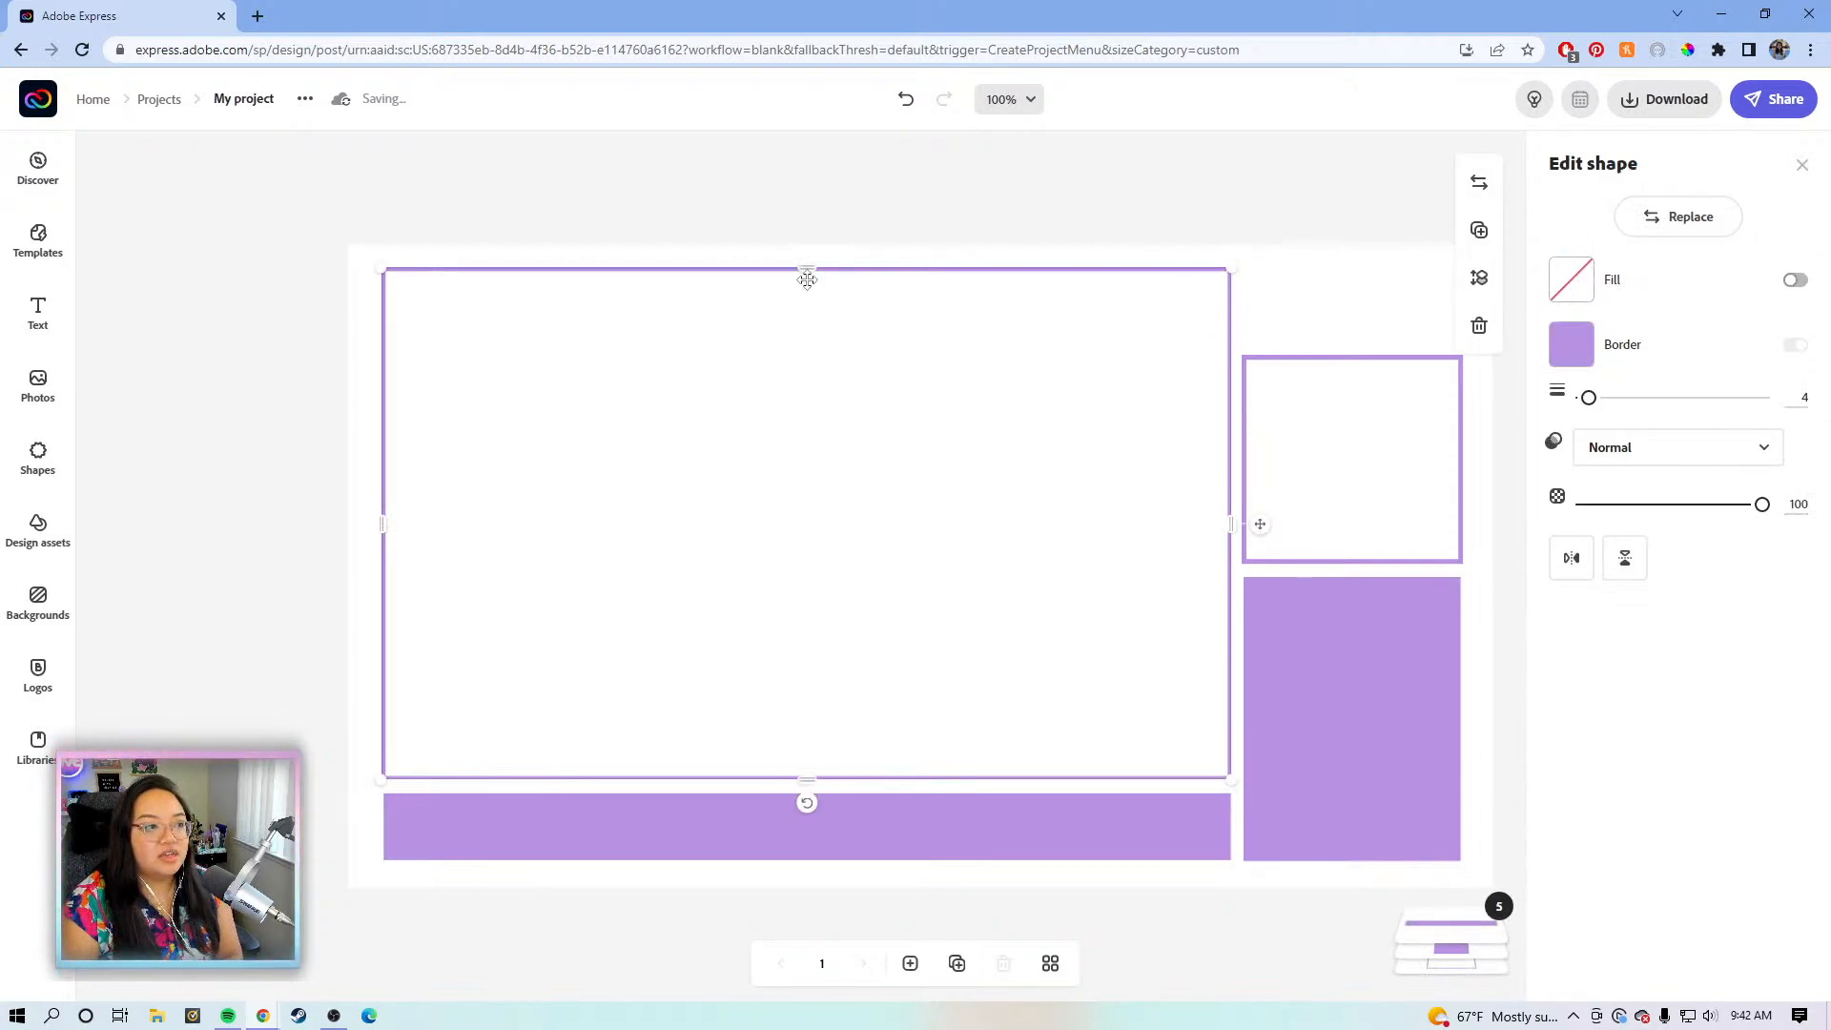
pyautogui.moveTo(807, 269); pyautogui.dragTo(813, 274)
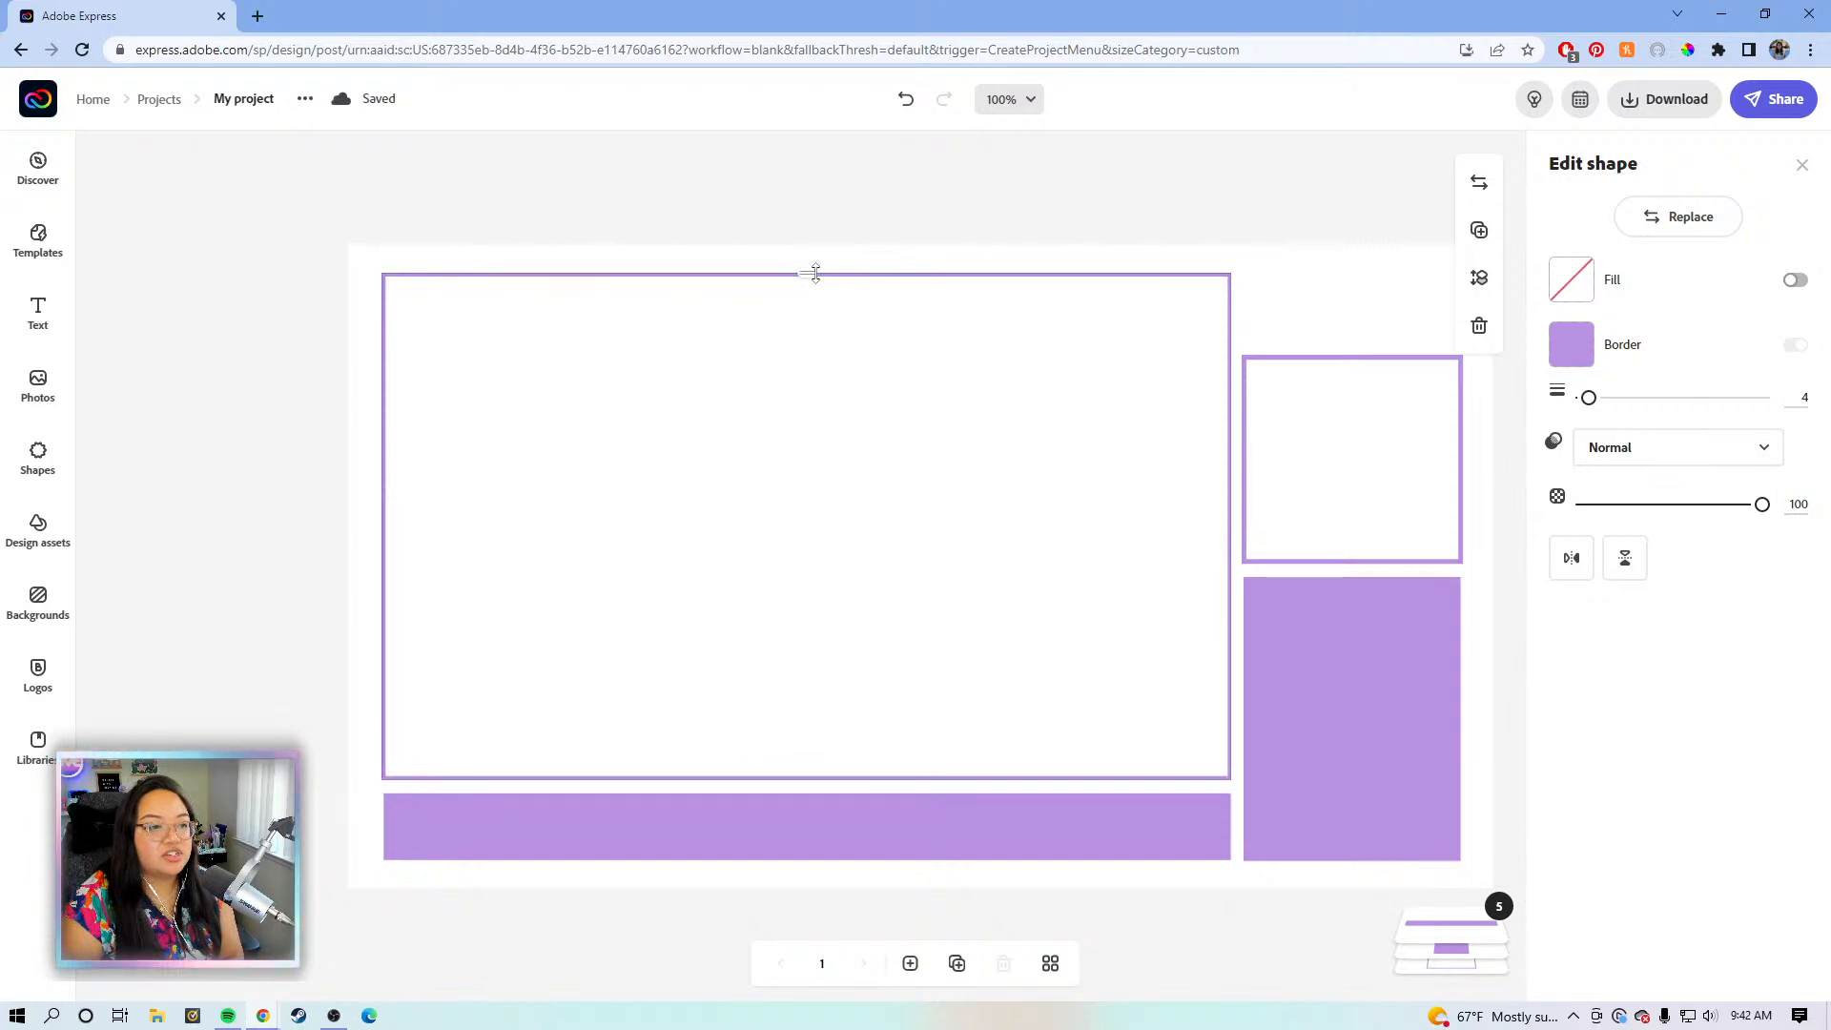
pyautogui.click(675, 206)
pyautogui.moveTo(388, 202); pyautogui.dragTo(1428, 968)
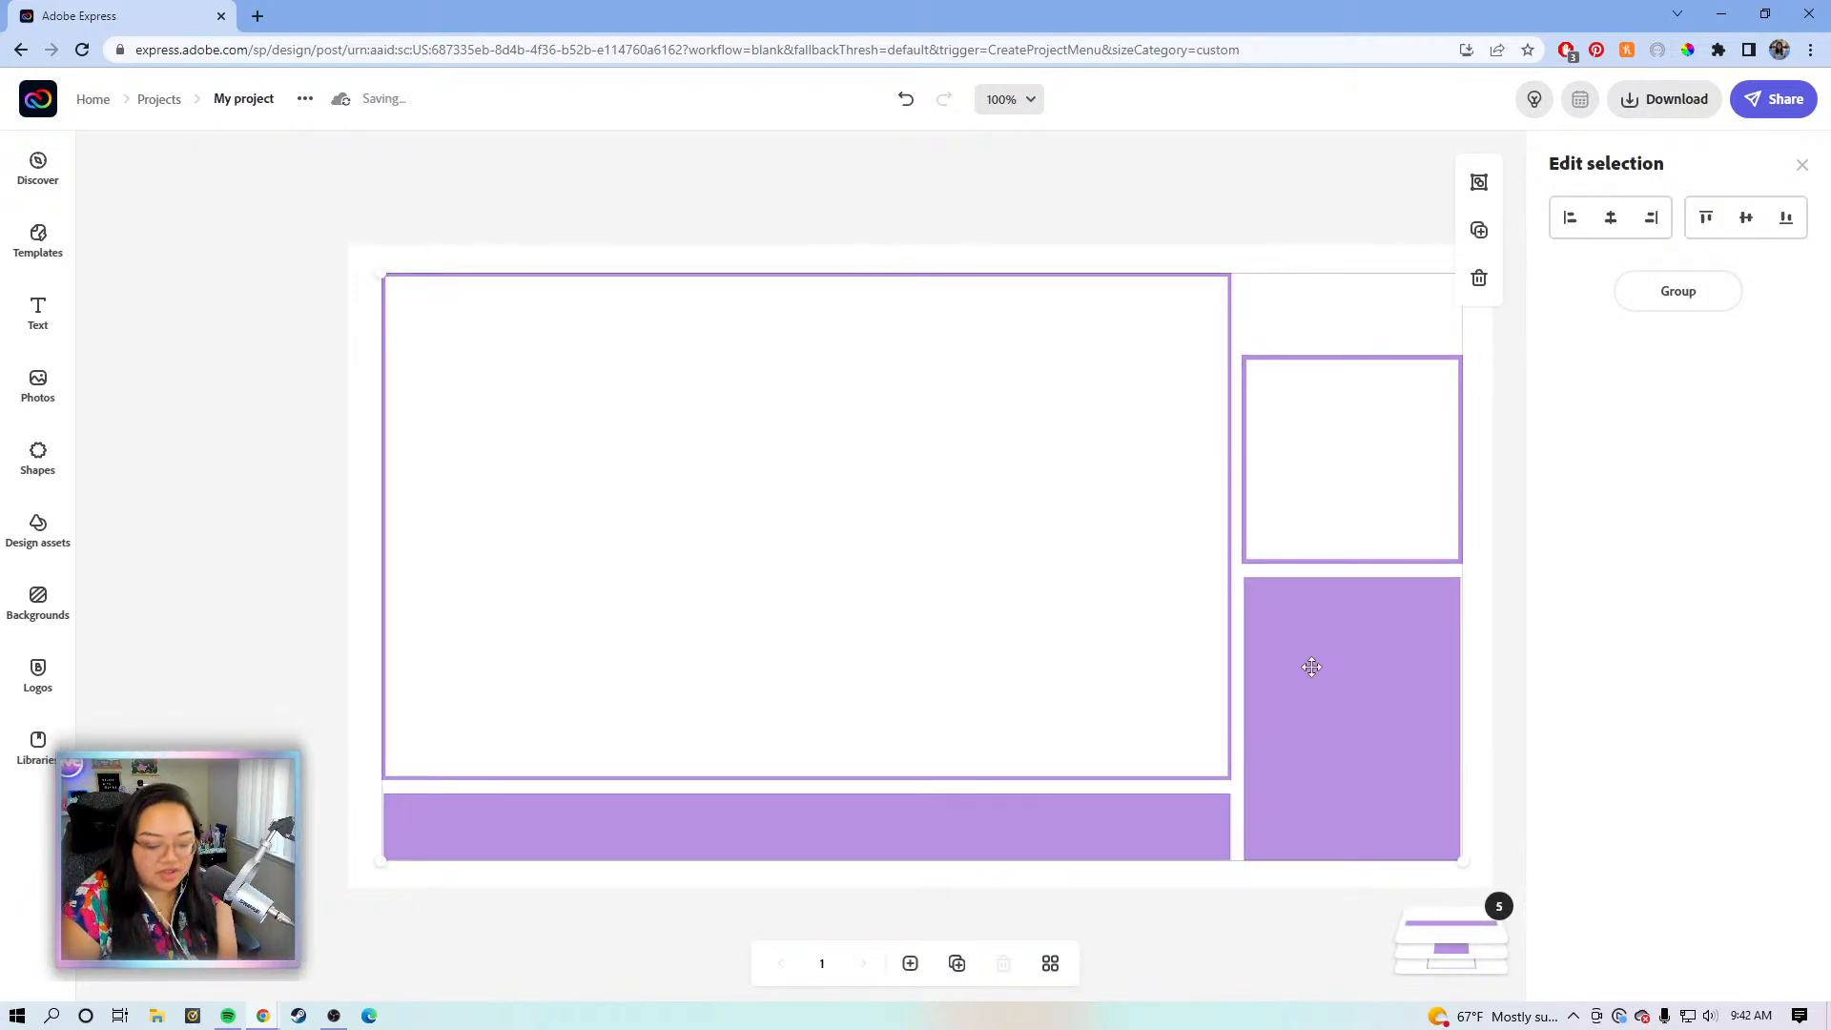
pyautogui.press('Down')
pyautogui.press('Down')
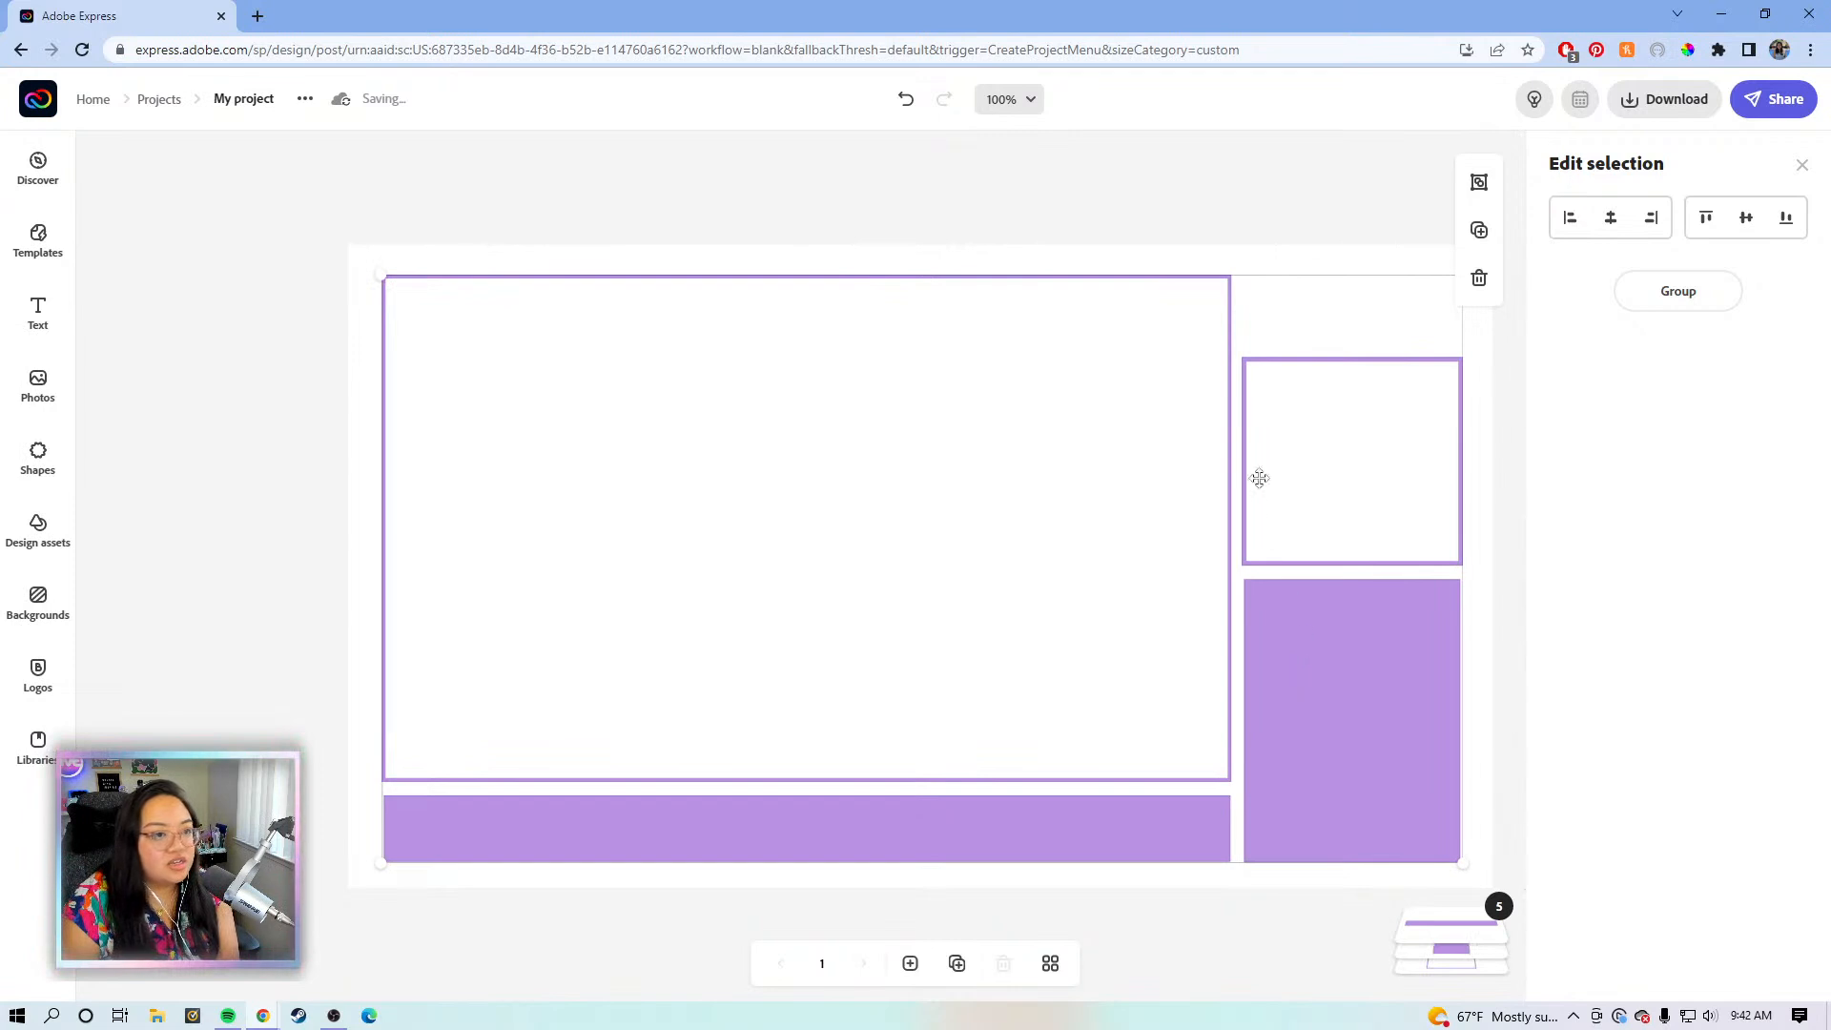
pyautogui.press('Left')
pyautogui.press('Left')
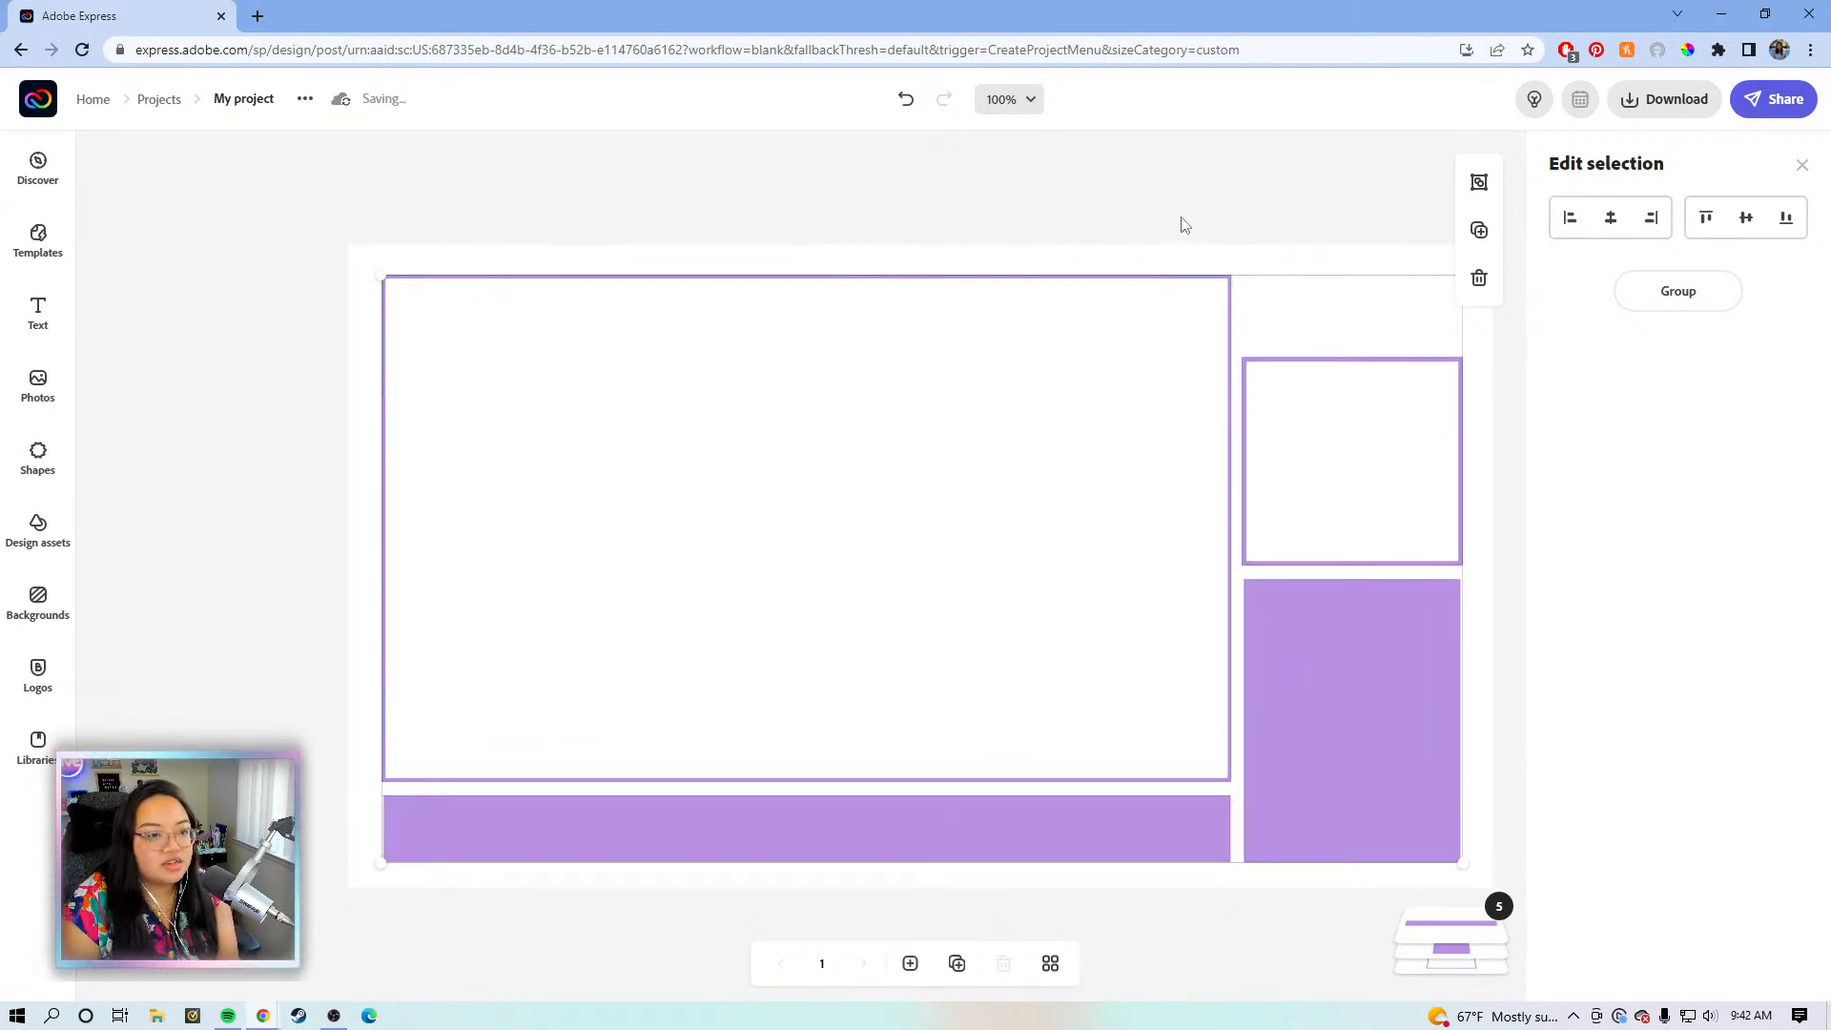
pyautogui.click(1158, 208)
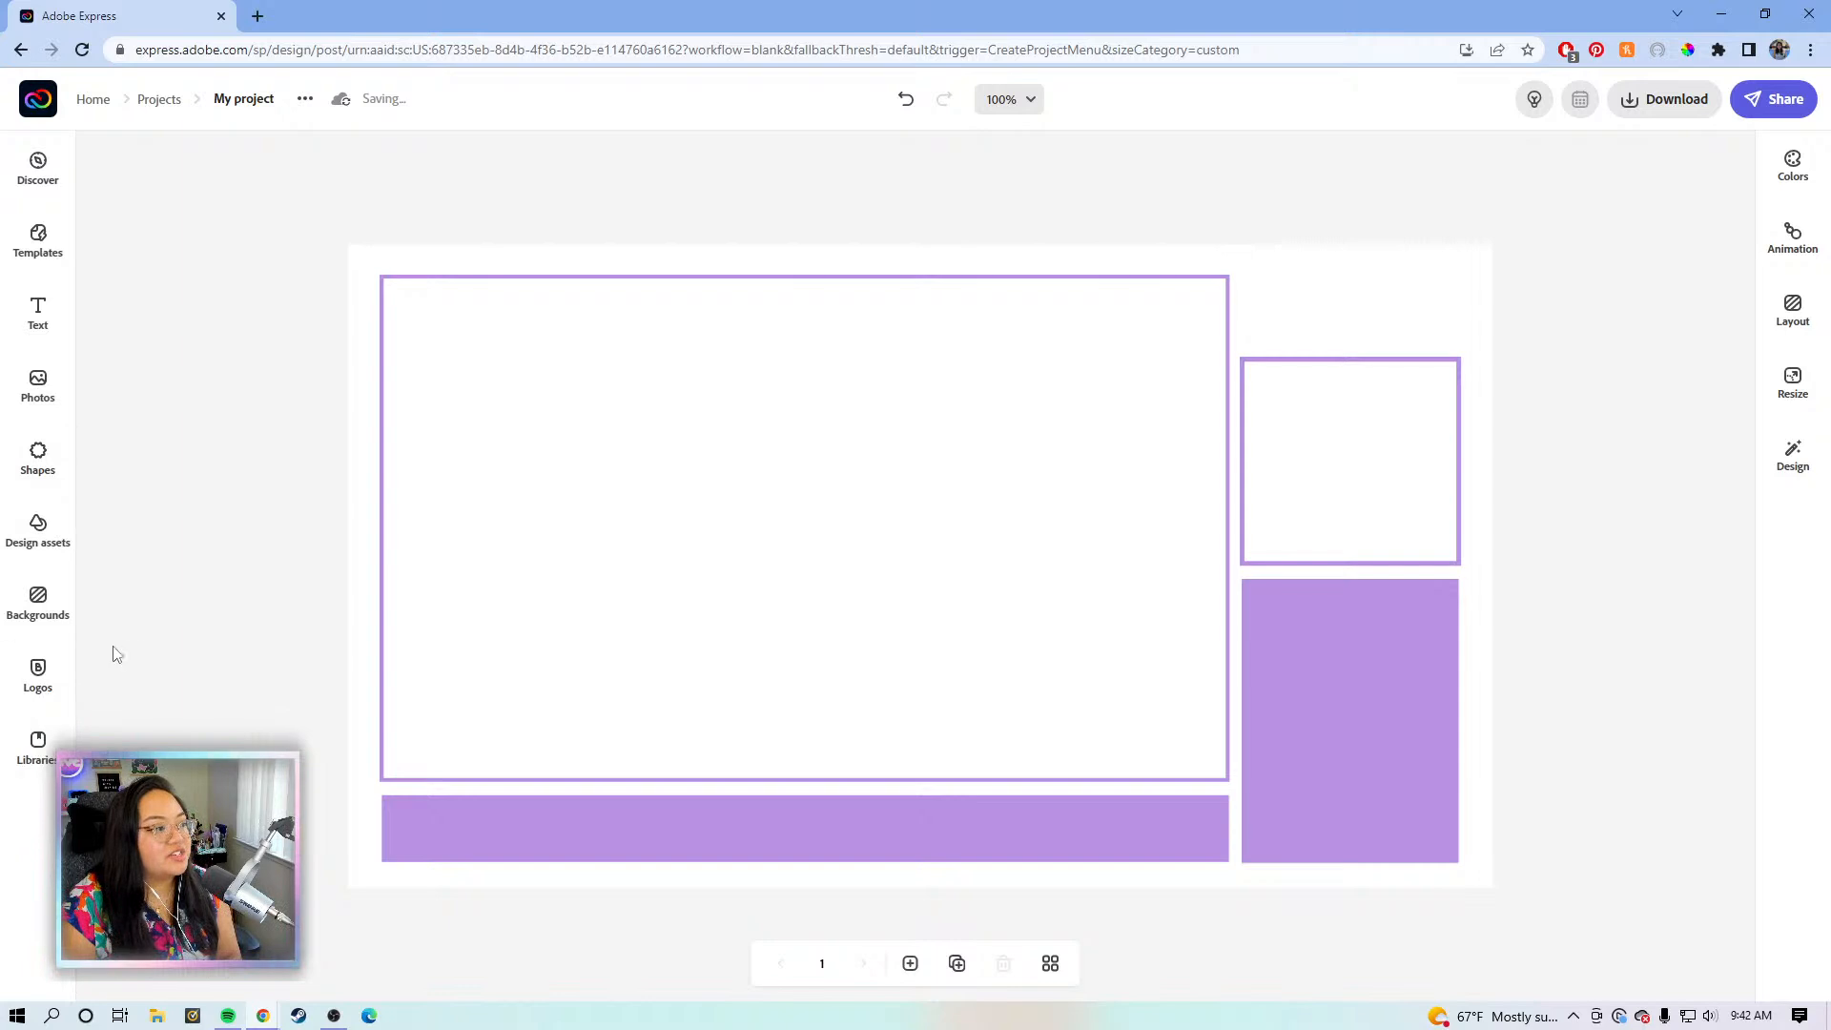
# - Add the orange brand logo from the Logos panel to the page
pyautogui.click(36, 670)
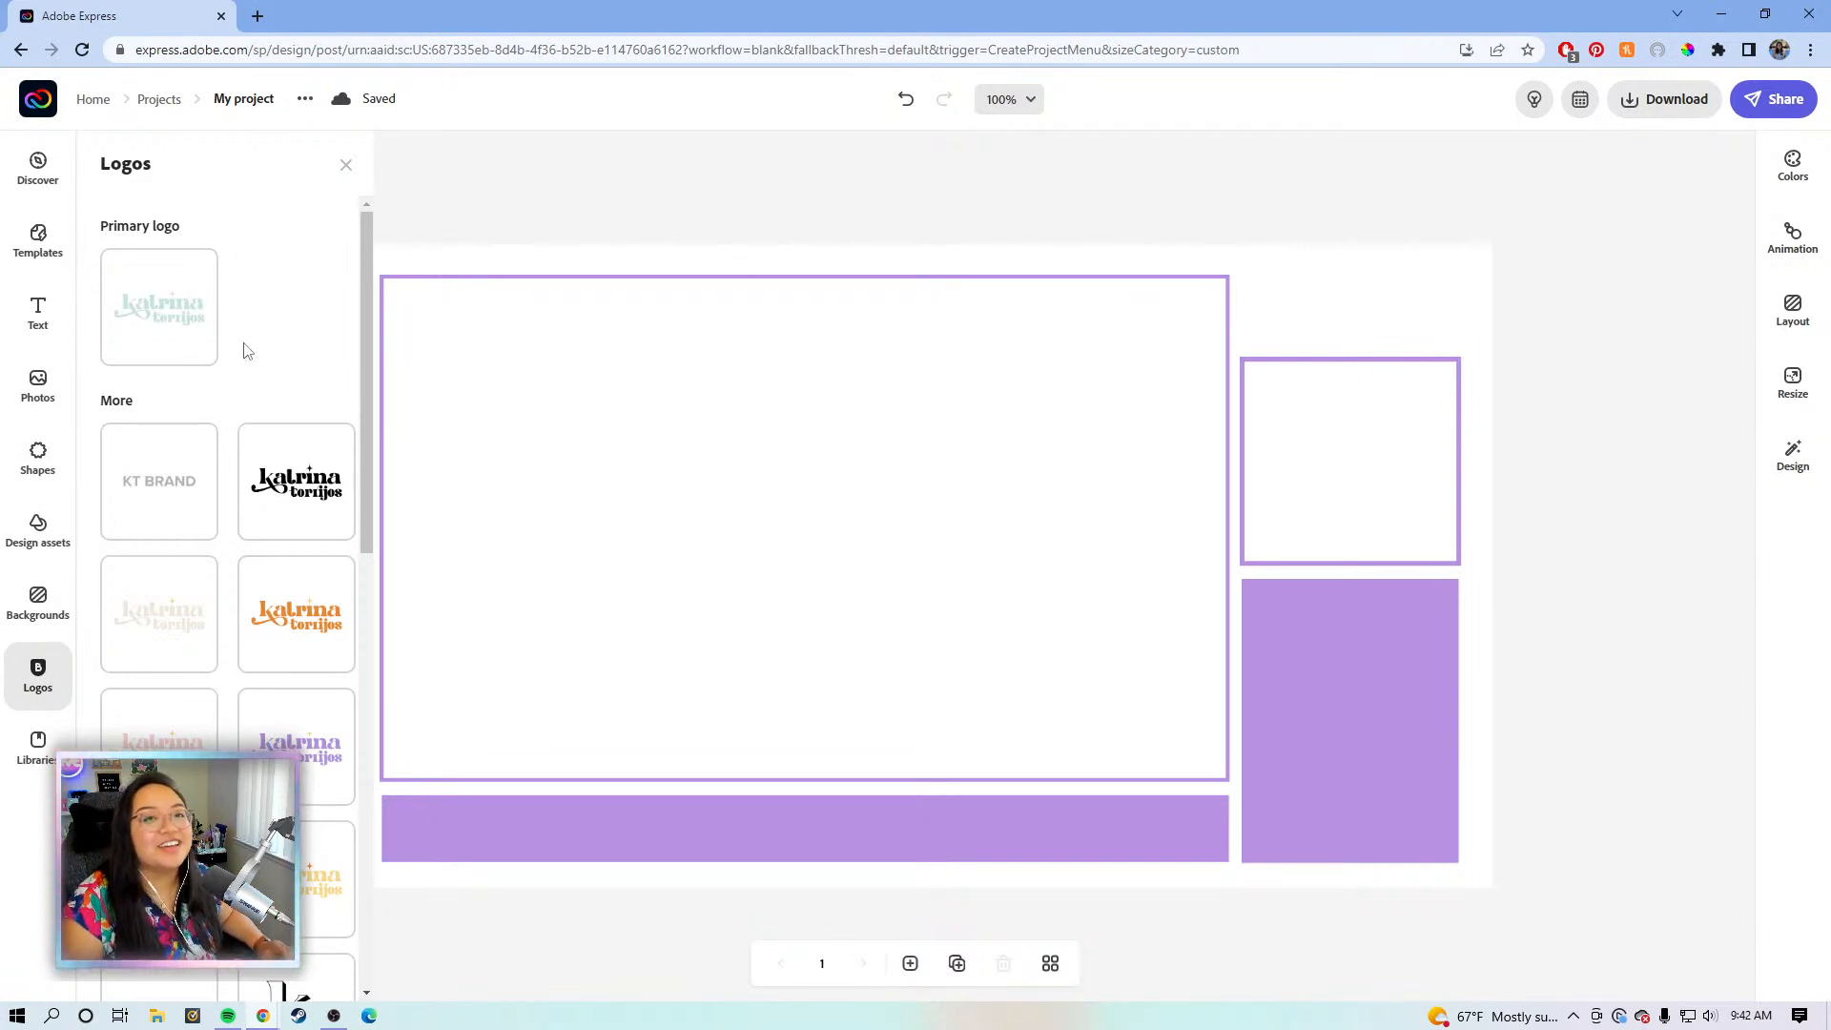
pyautogui.scroll(-1, 256, 345)
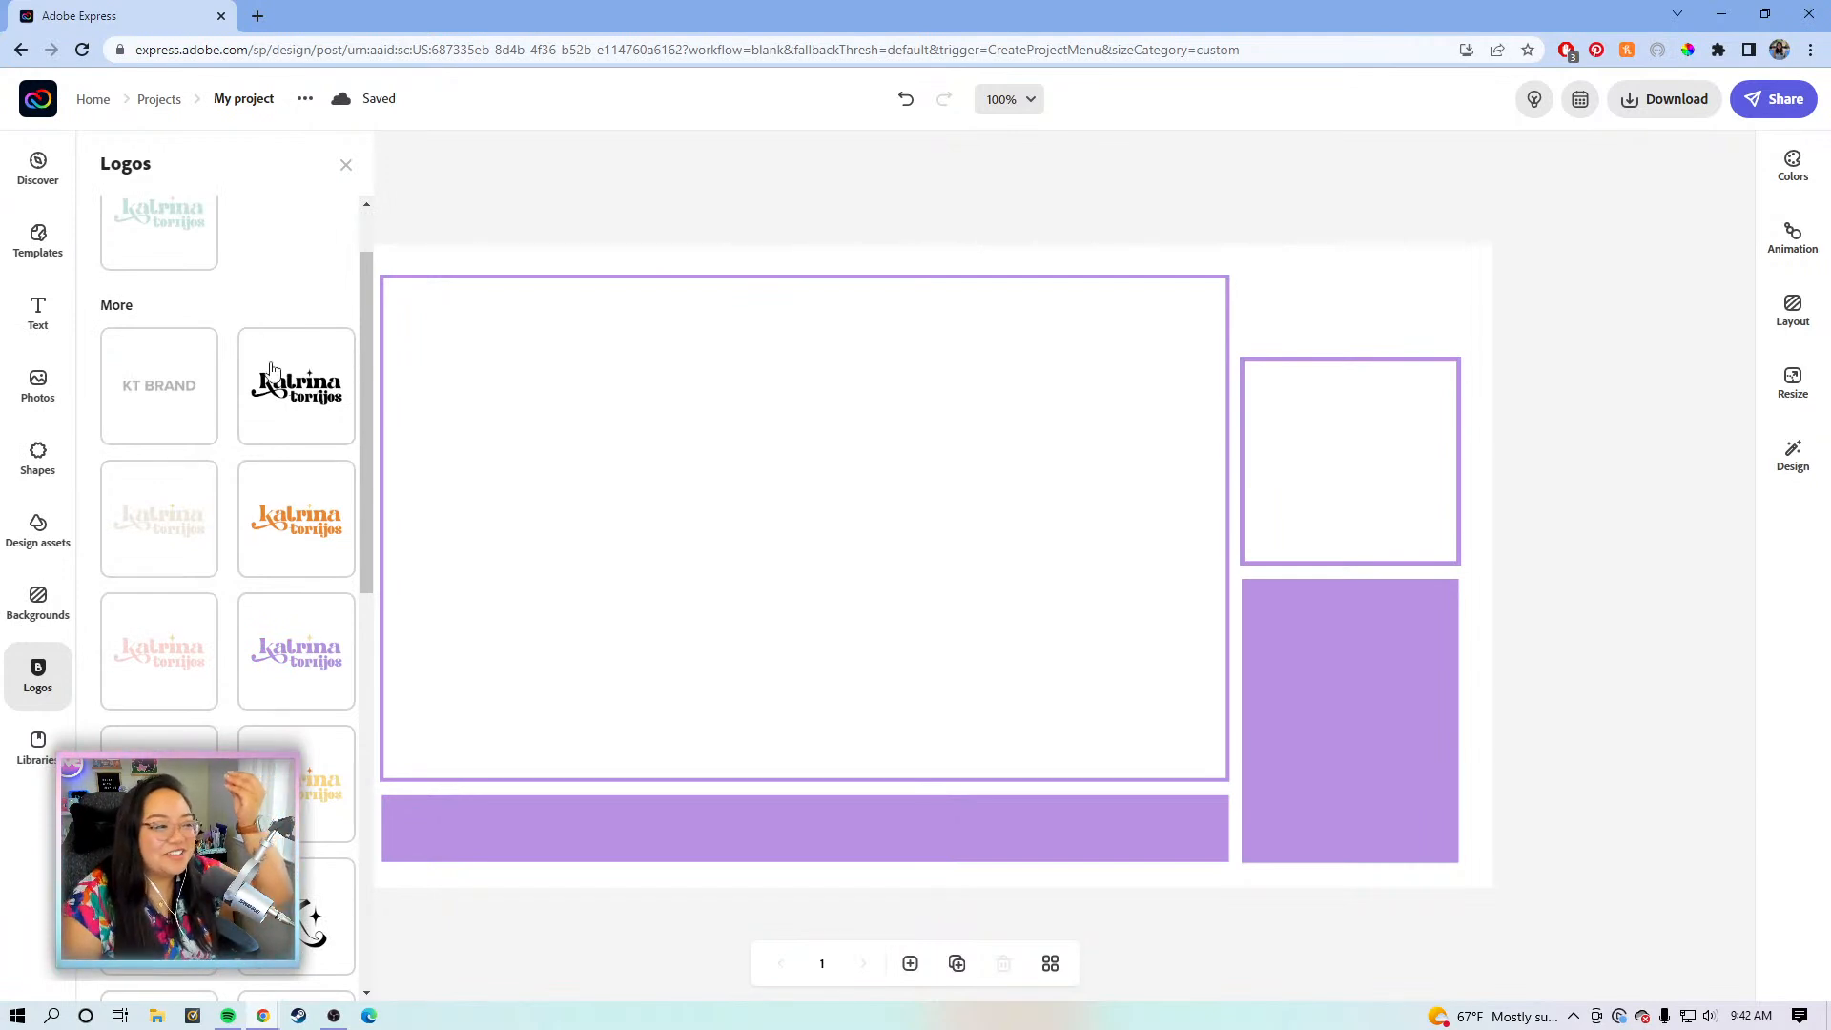
pyautogui.scroll(-2, 272, 357)
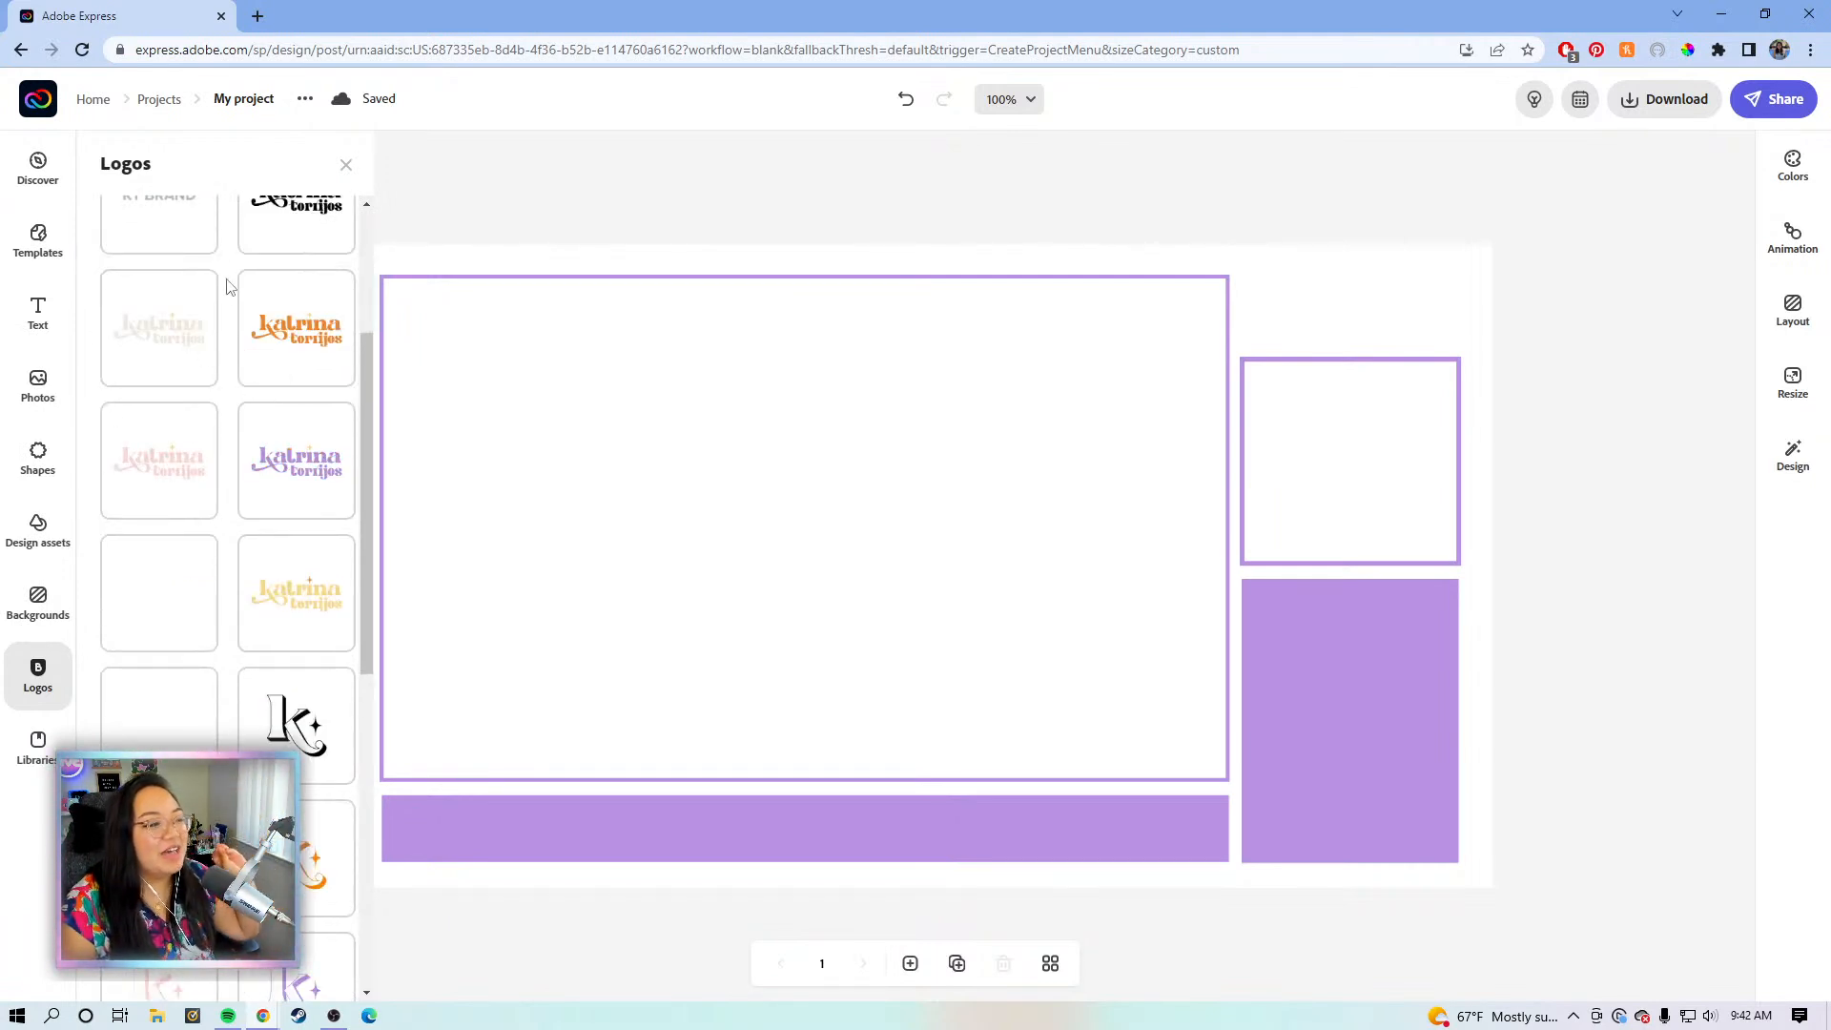
pyautogui.scroll(-2, 243, 545)
pyautogui.scroll(-2, 217, 520)
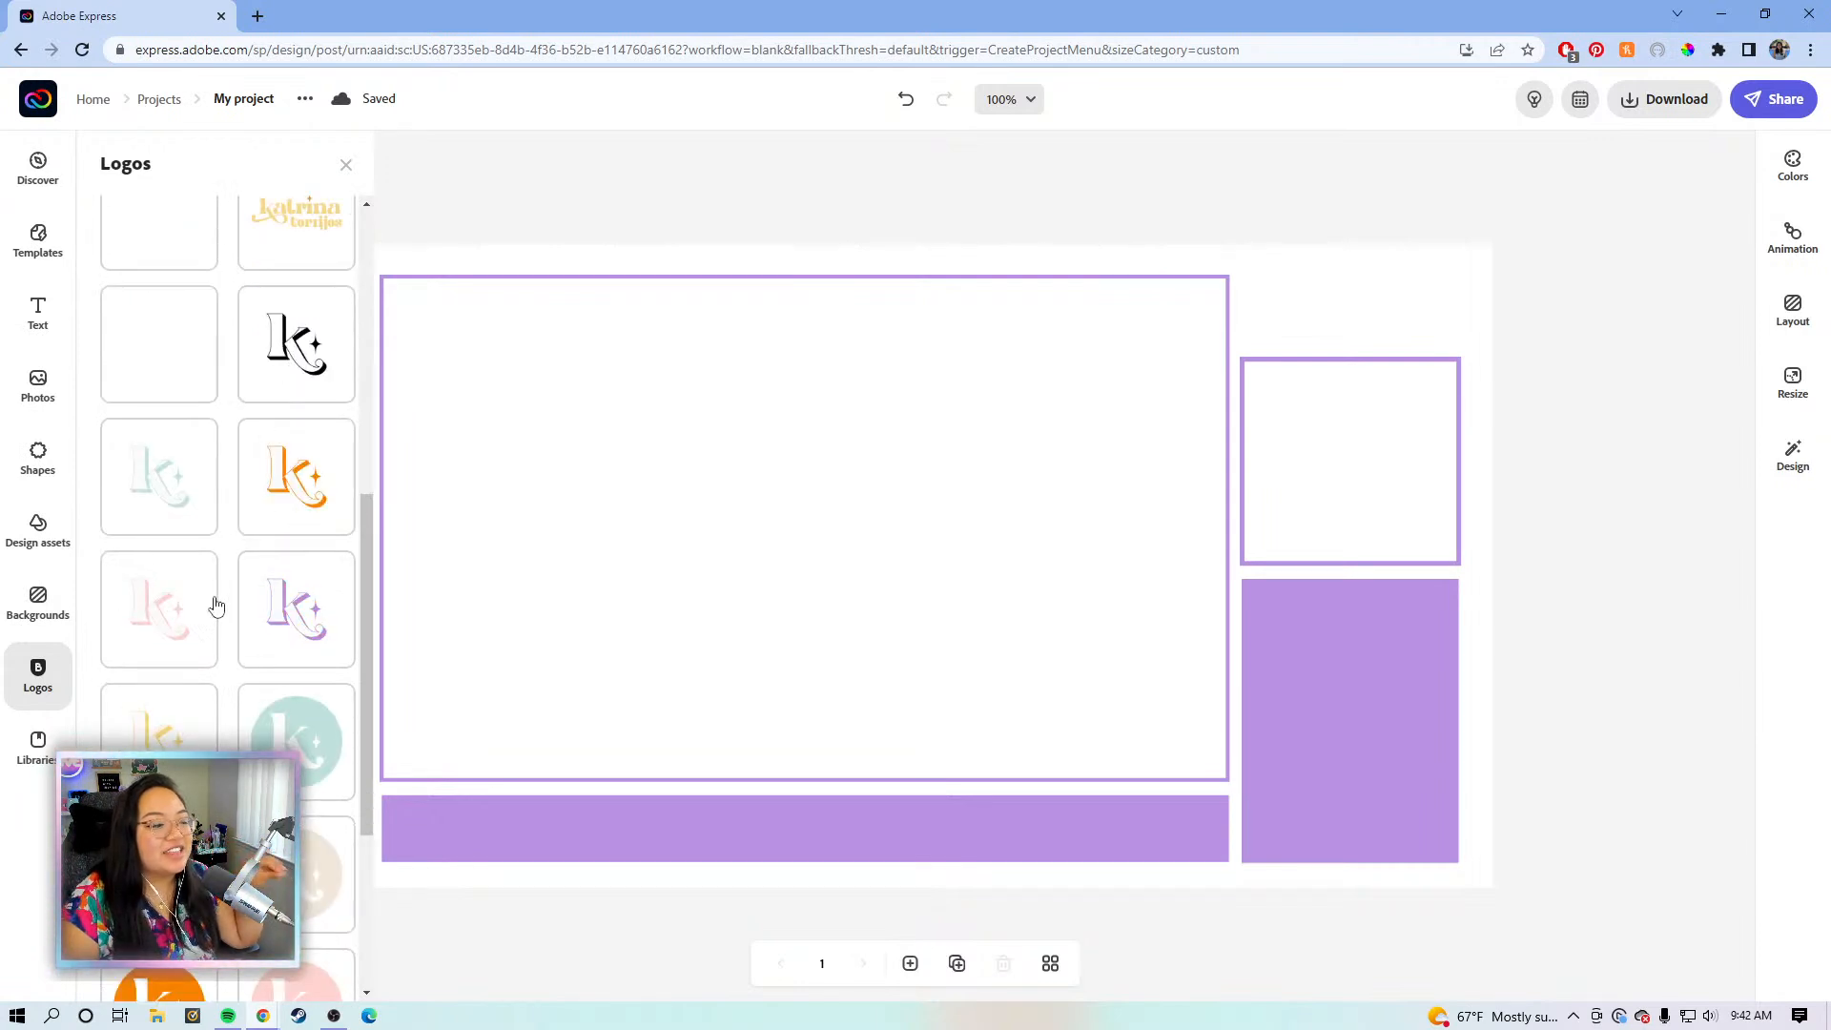
pyautogui.scroll(-4, 226, 588)
pyautogui.scroll(7, 234, 596)
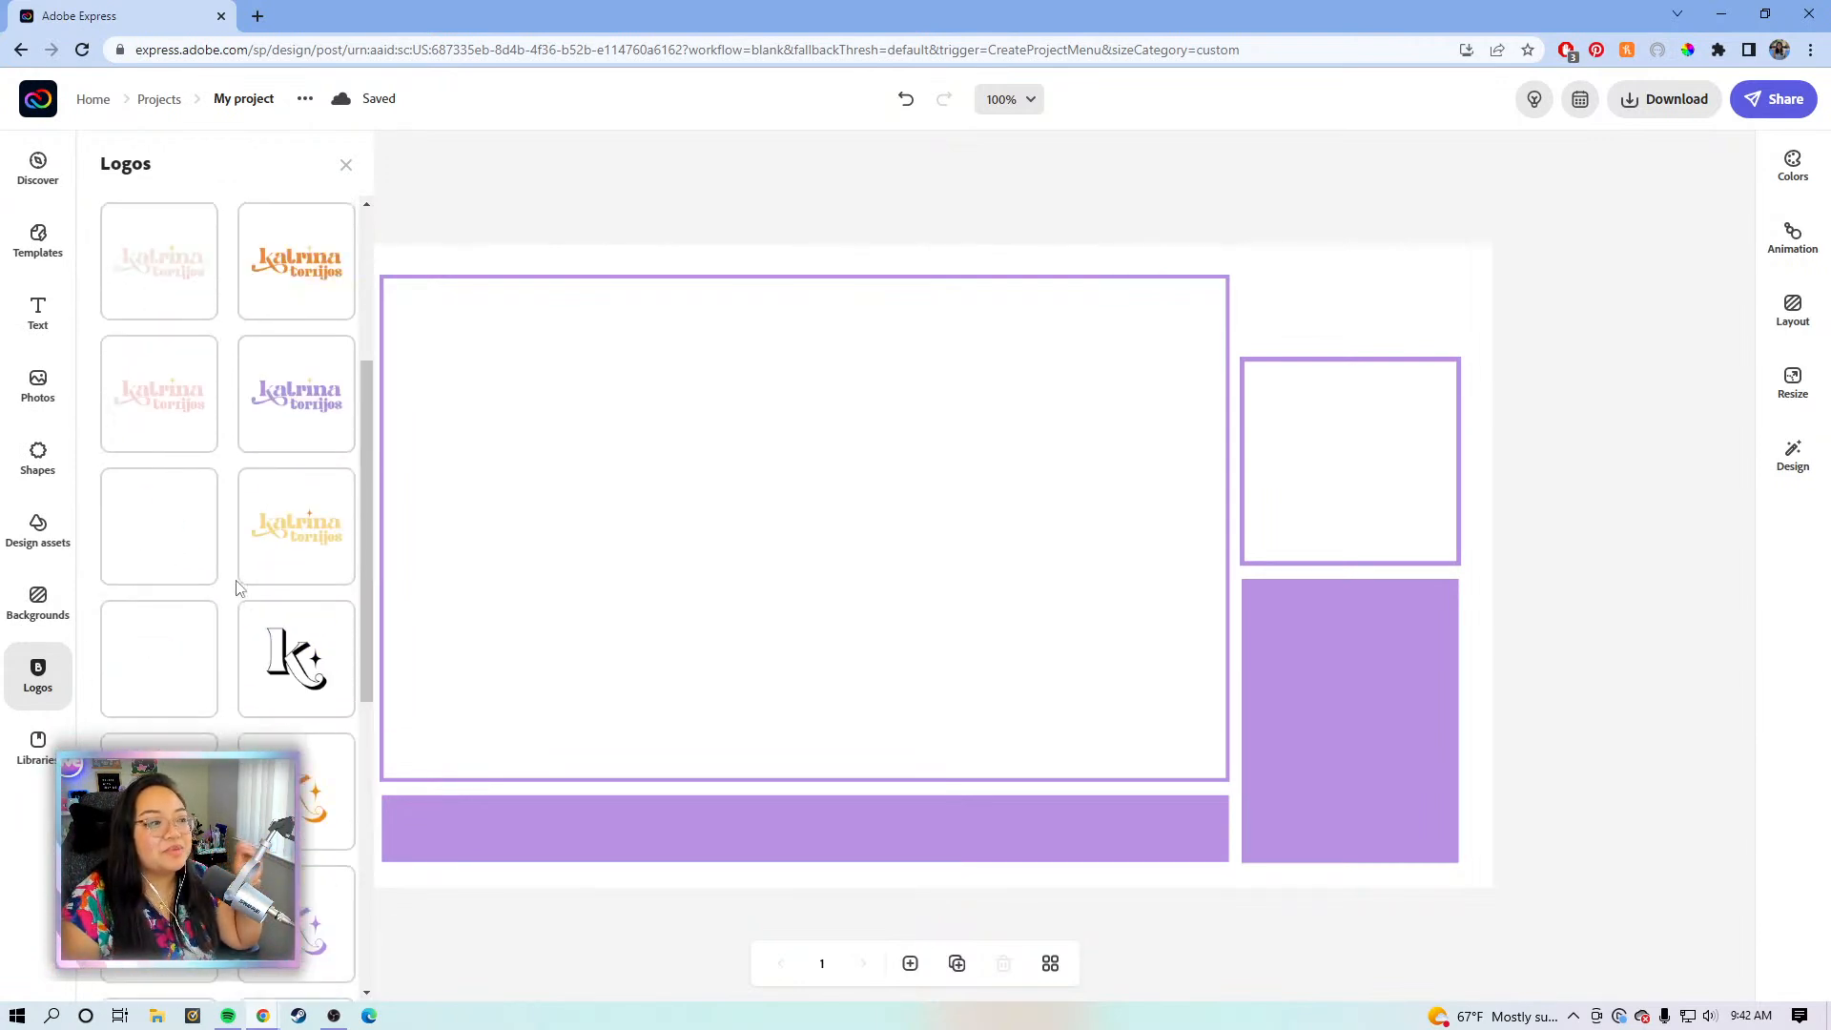
pyautogui.scroll(4, 239, 588)
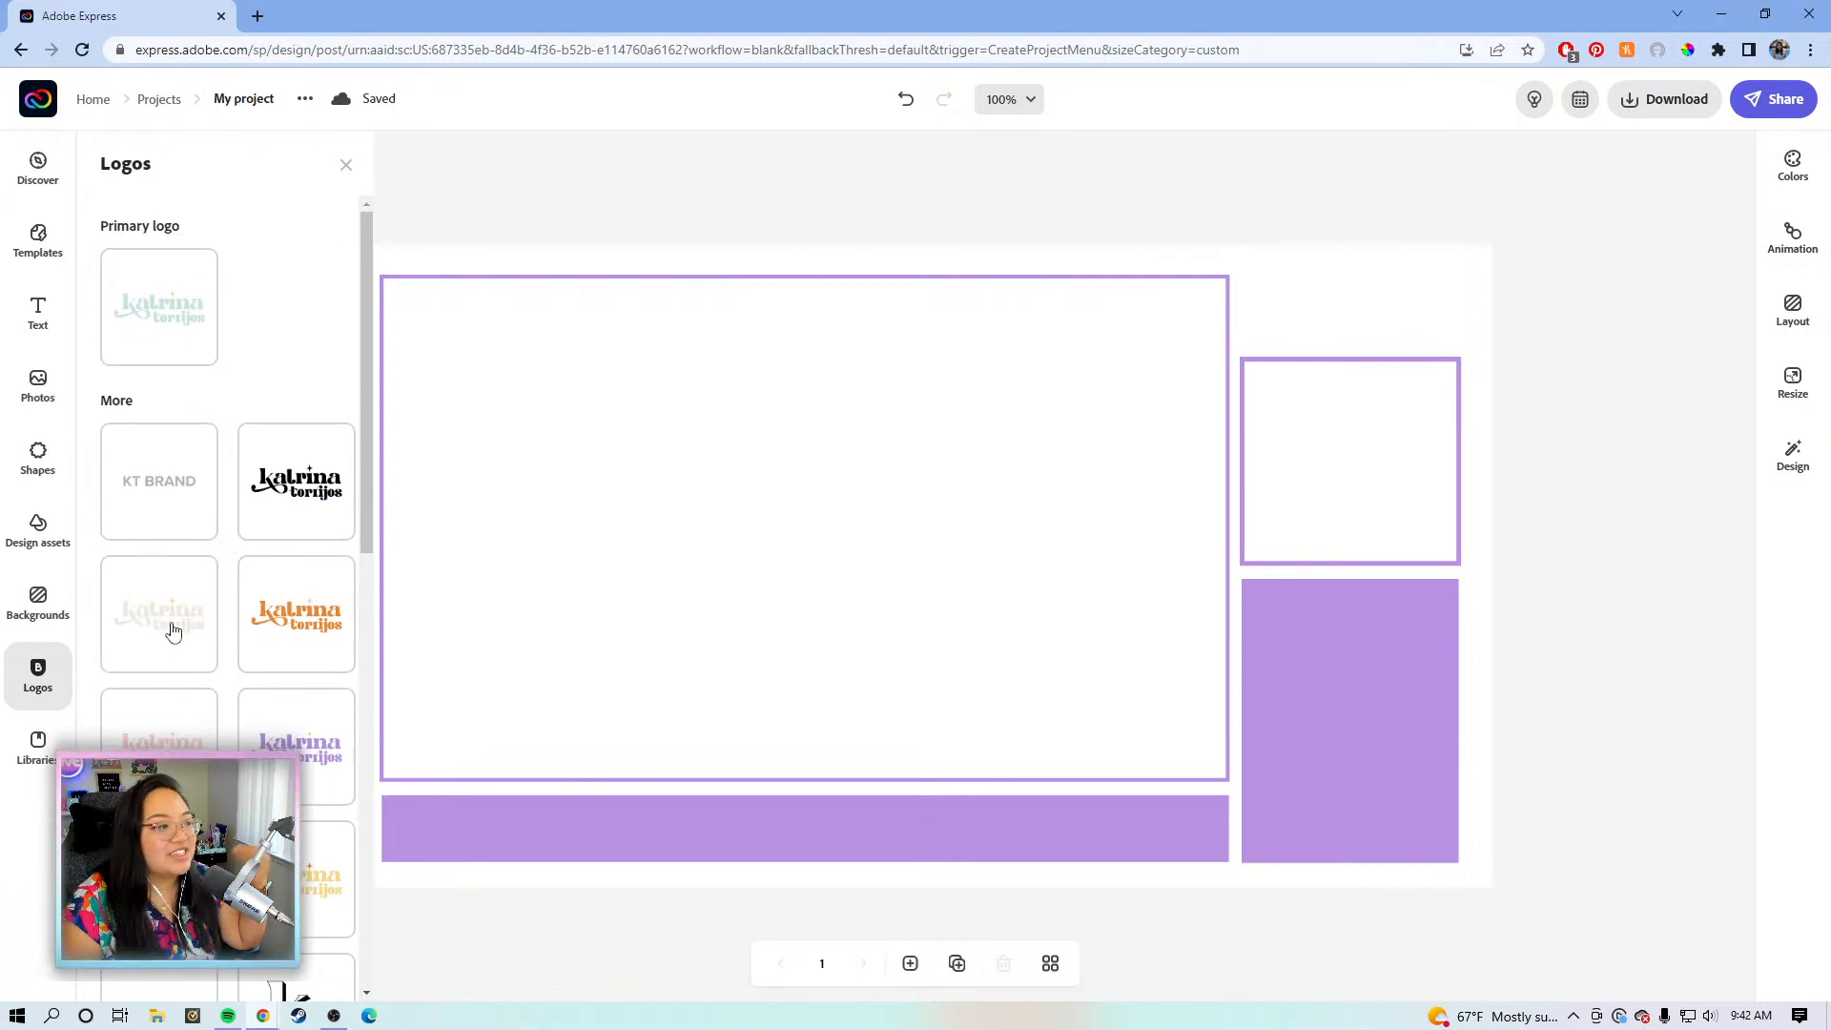
pyautogui.click(292, 630)
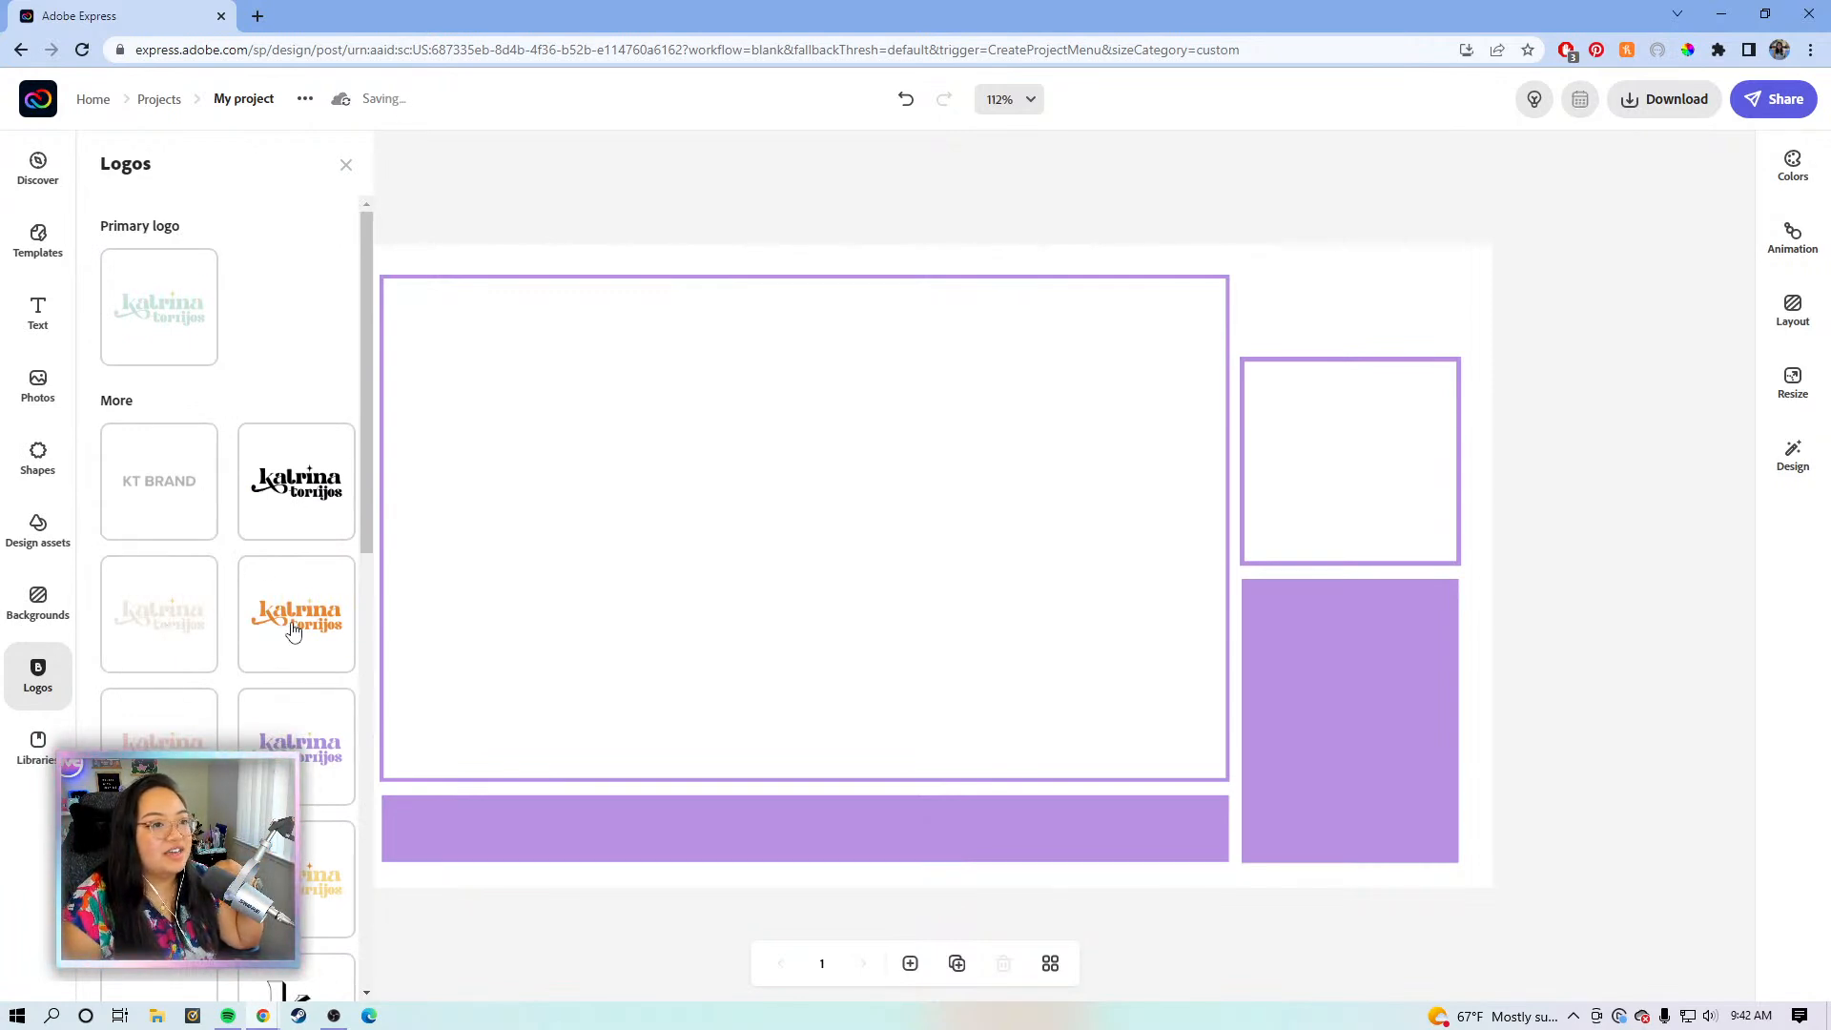
# - Place the logo above the right outlined box and enlarge it to span the box width
pyautogui.click(1438, 259)
pyautogui.moveTo(1437, 258); pyautogui.dragTo(1321, 277)
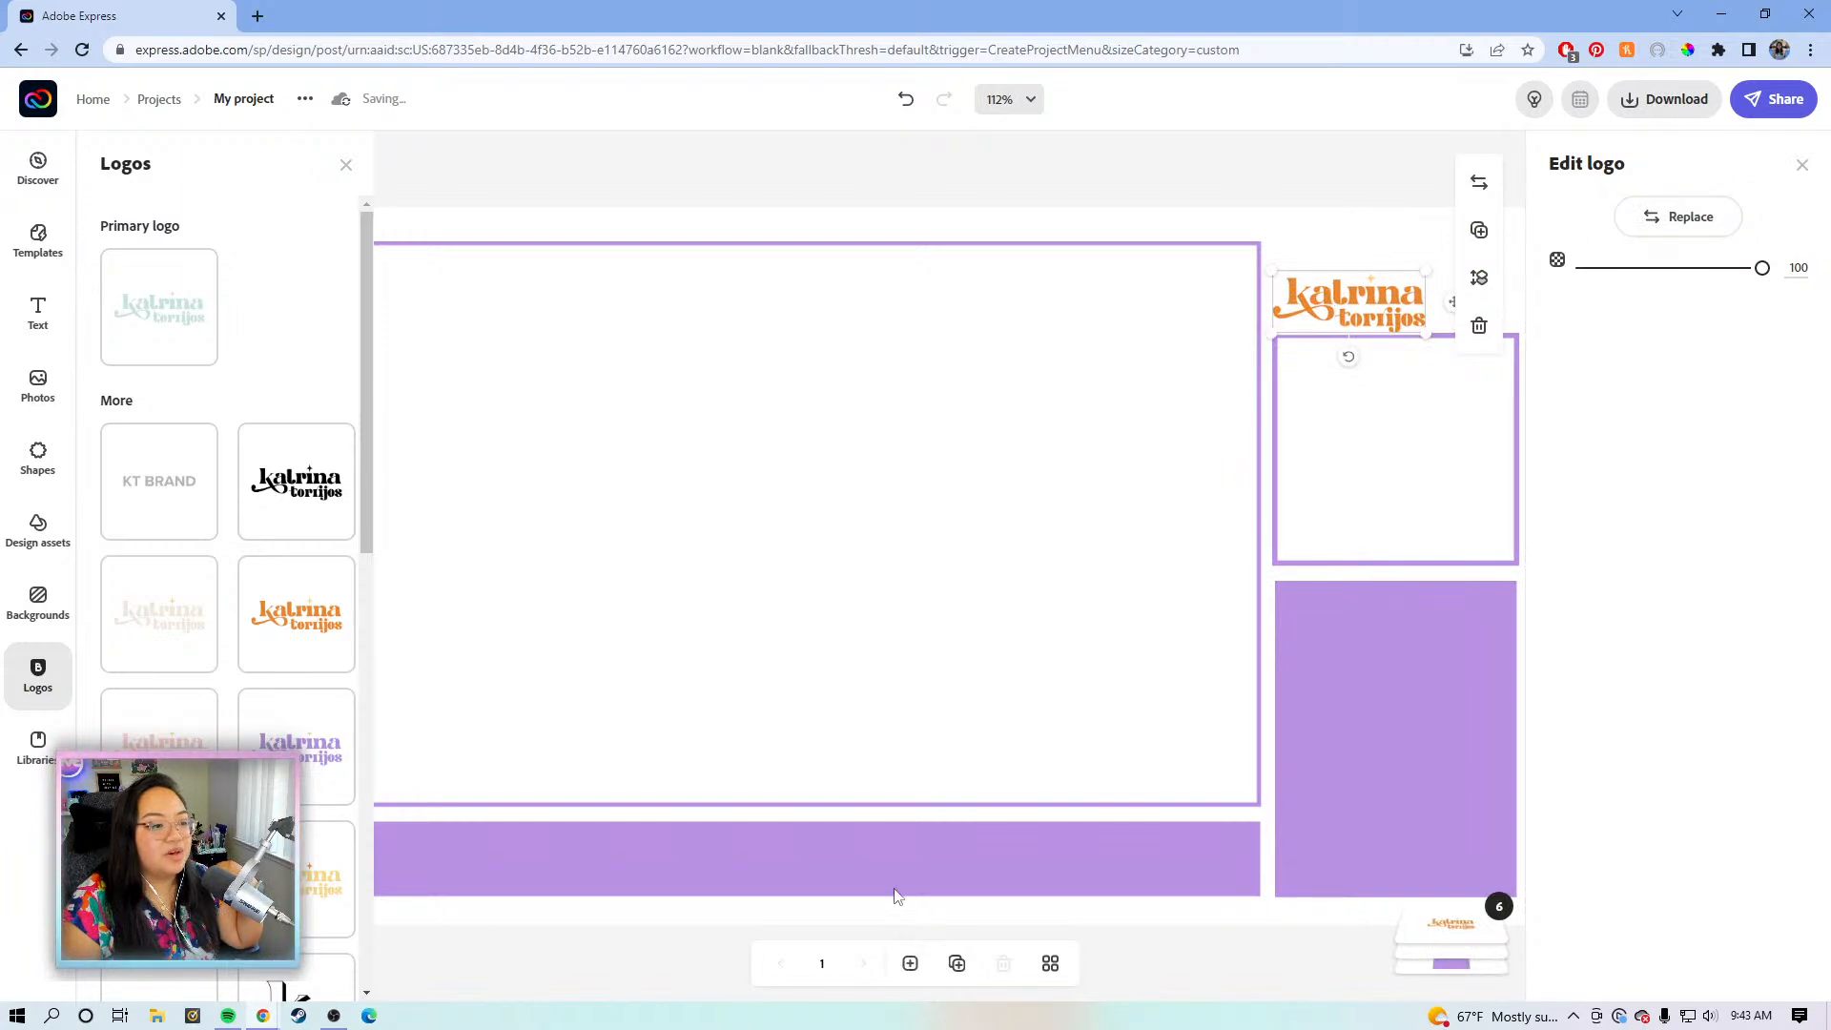
pyautogui.moveTo(972, 698); pyautogui.dragTo(857, 710)
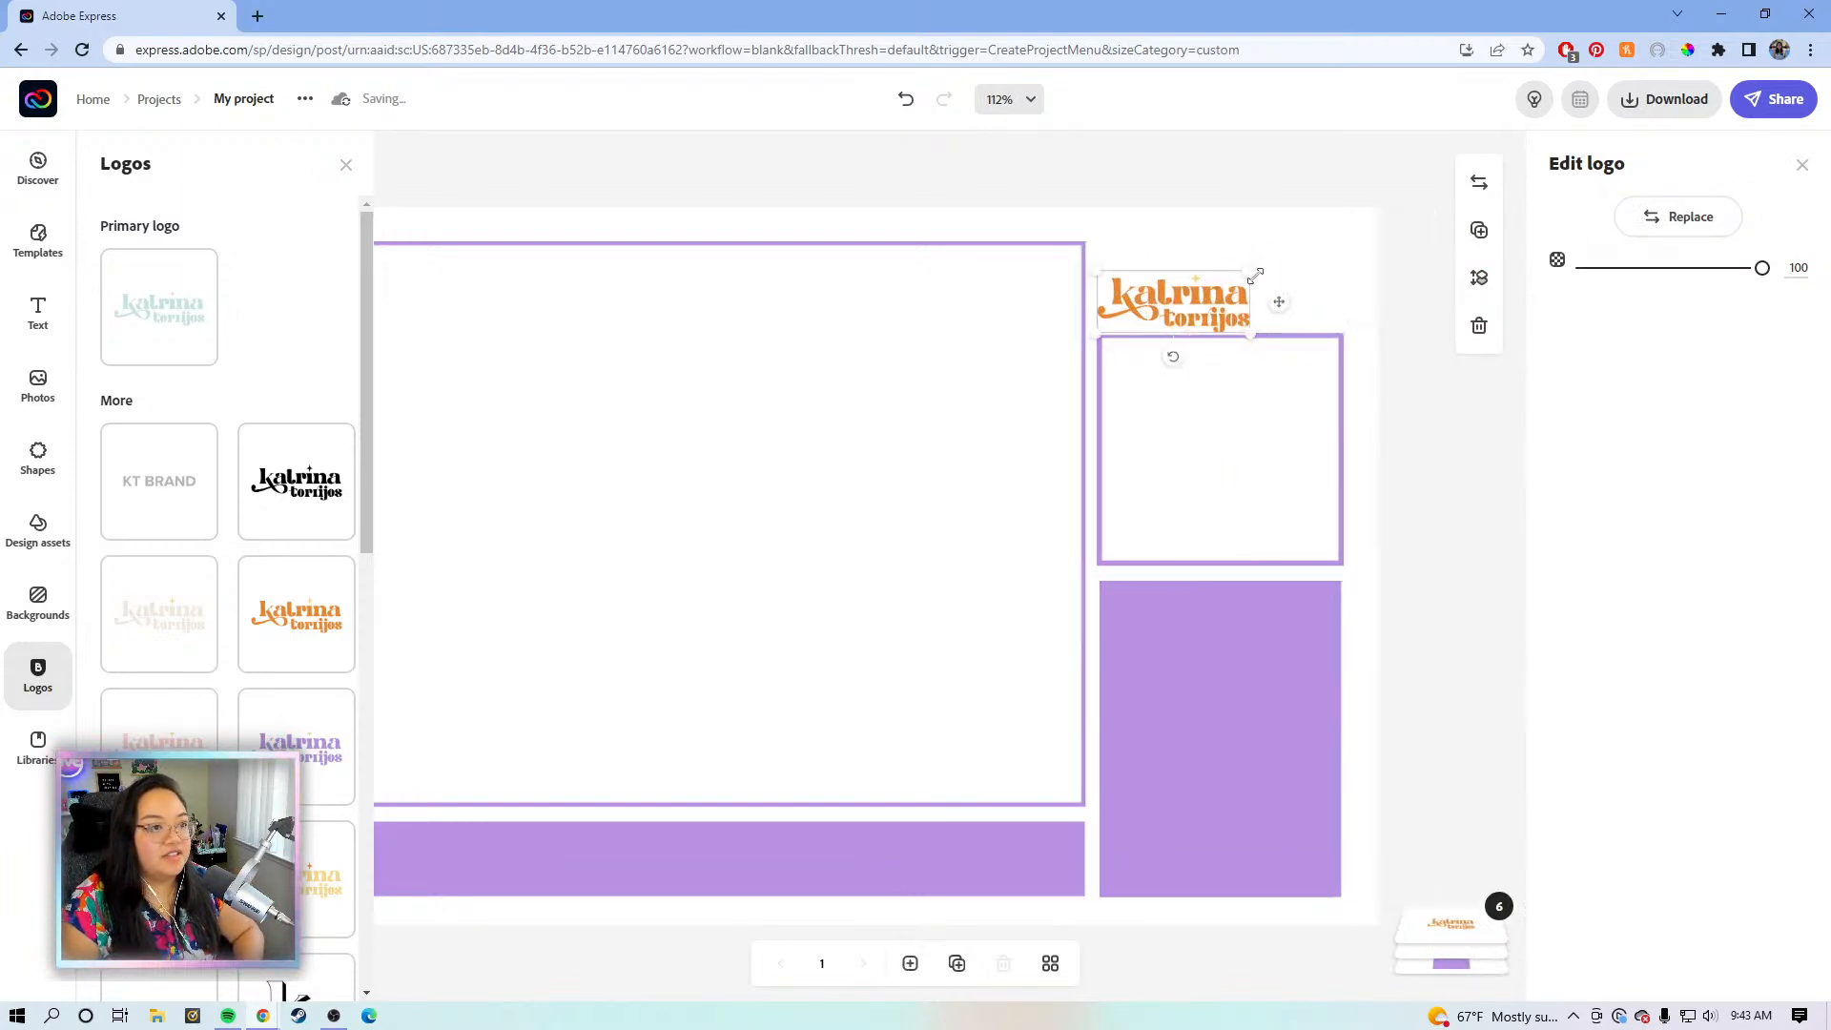
pyautogui.moveTo(1258, 273); pyautogui.dragTo(1356, 246)
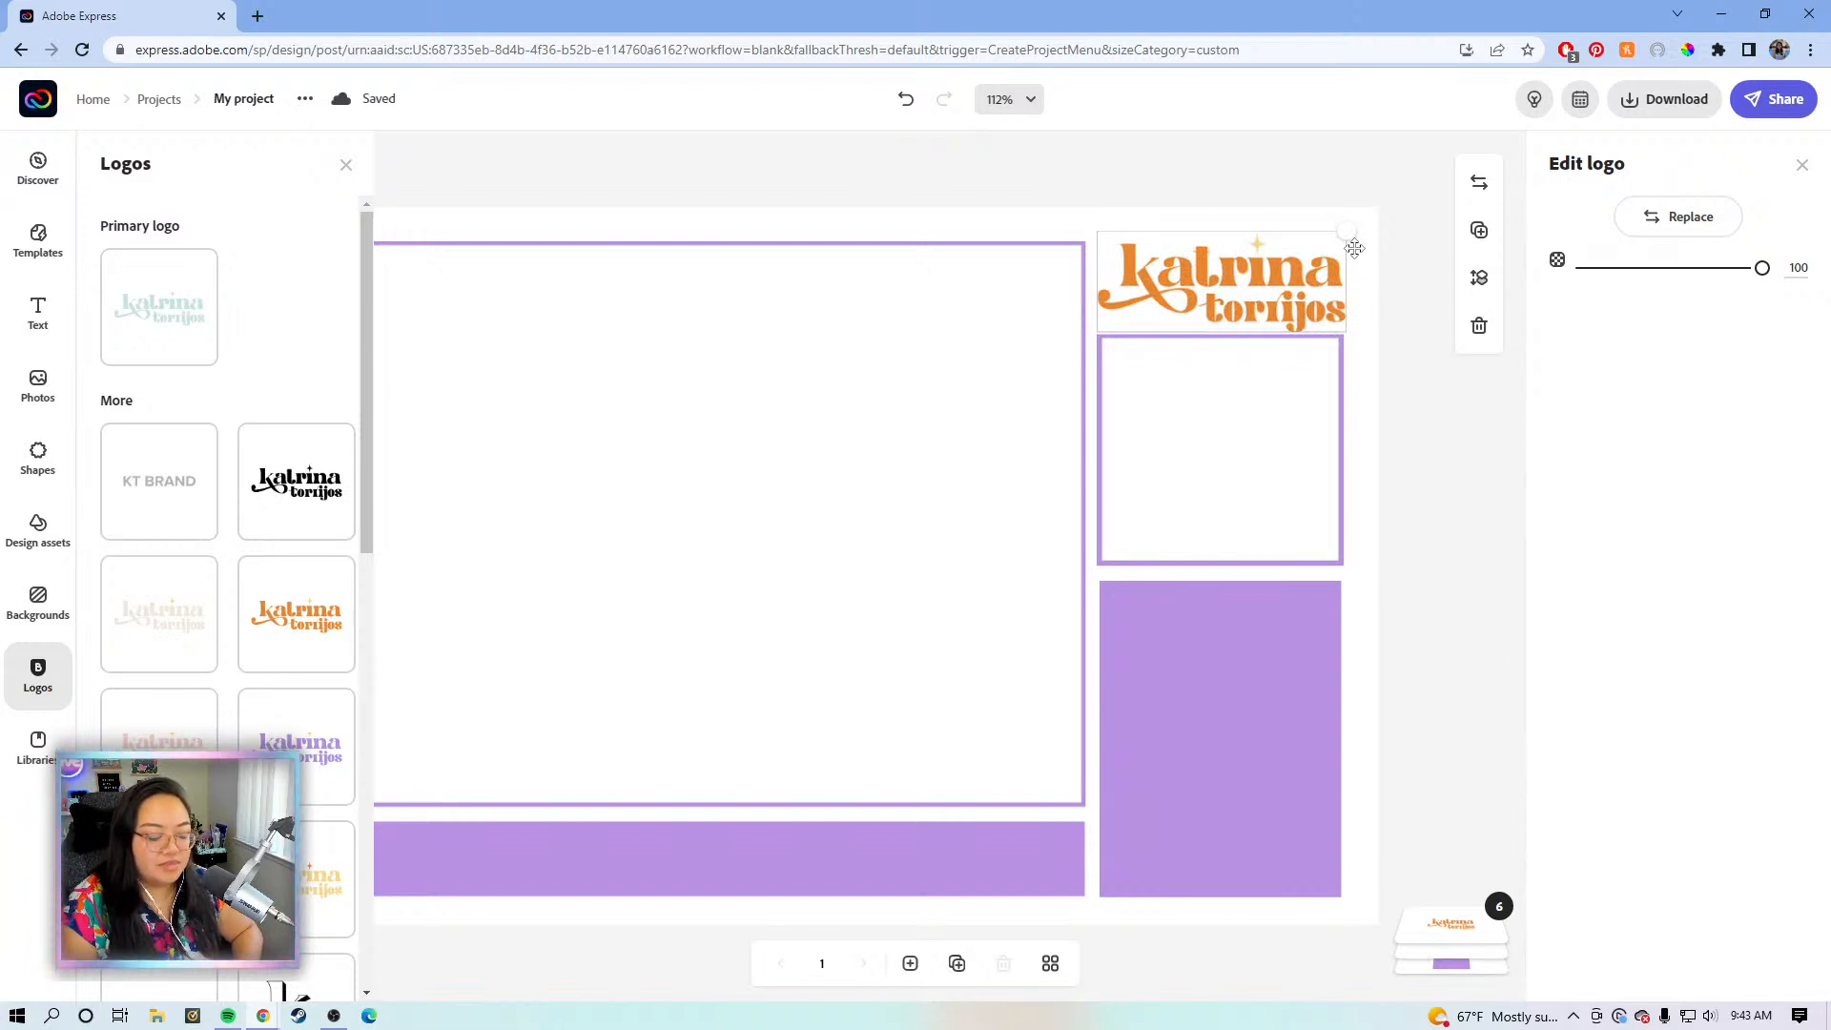
pyautogui.moveTo(1354, 248); pyautogui.dragTo(1352, 248)
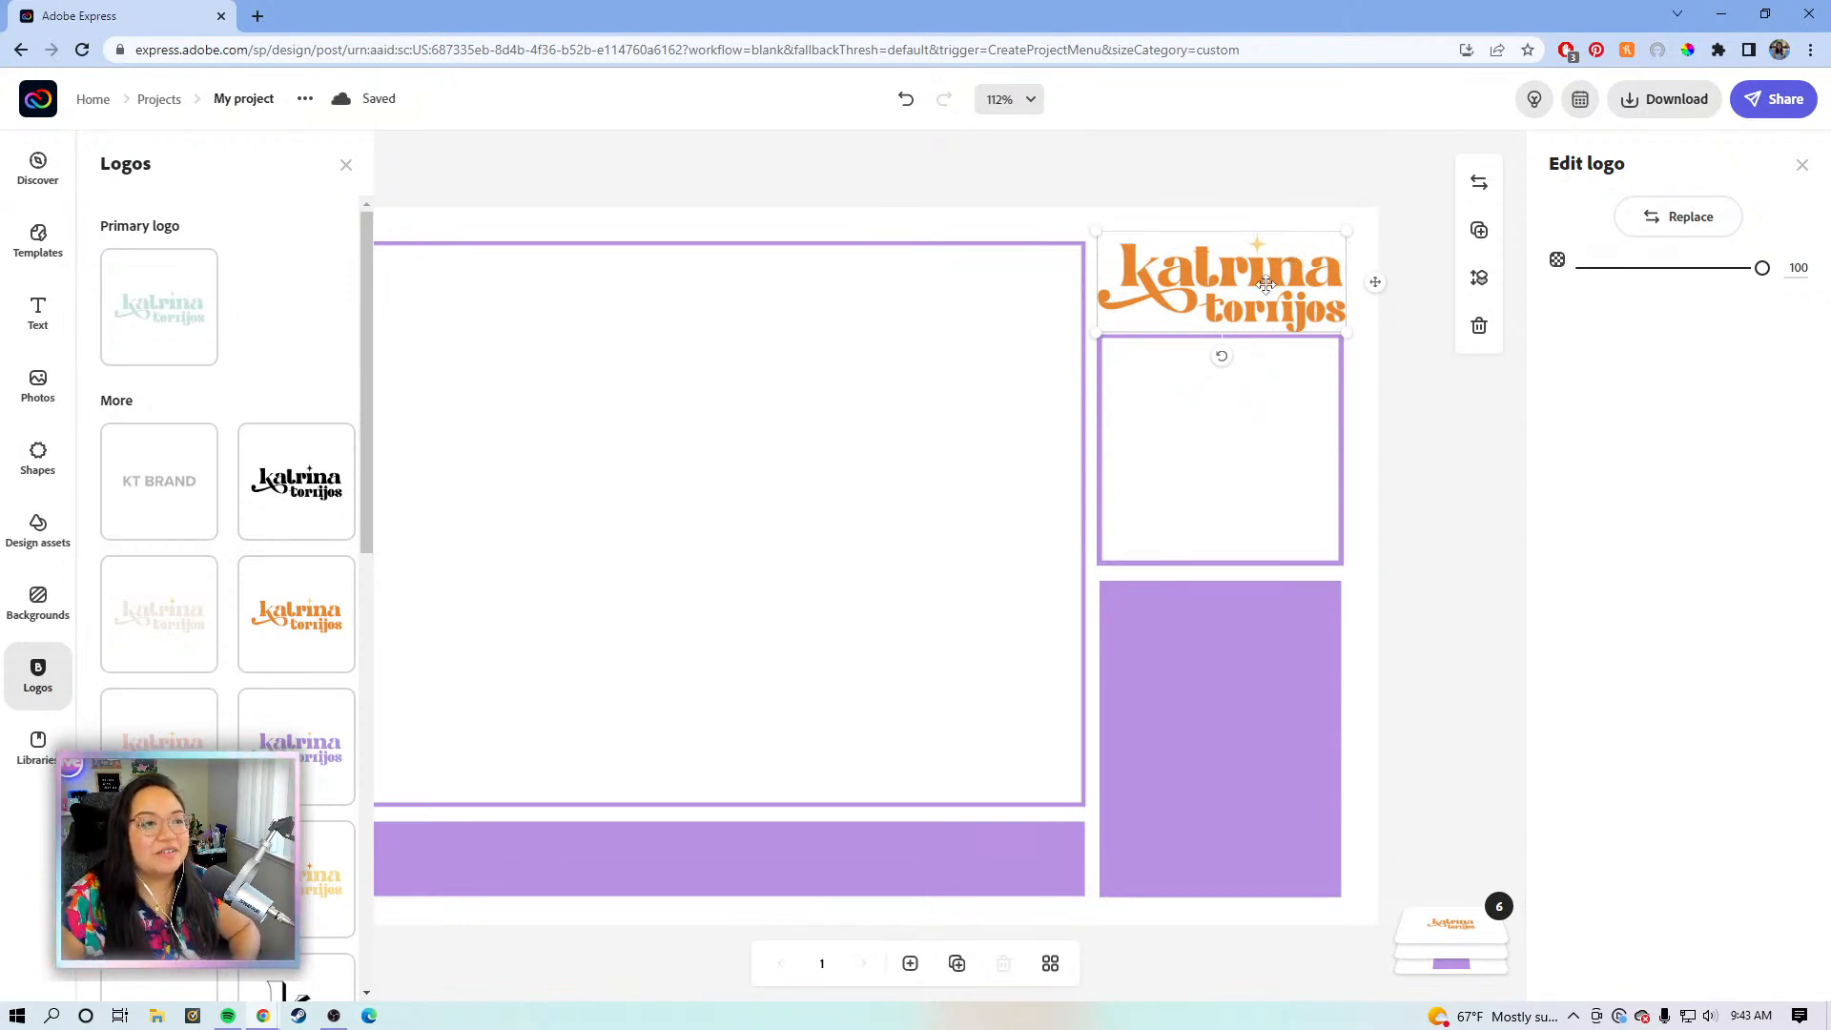
pyautogui.press('Left')
pyautogui.press('Down')
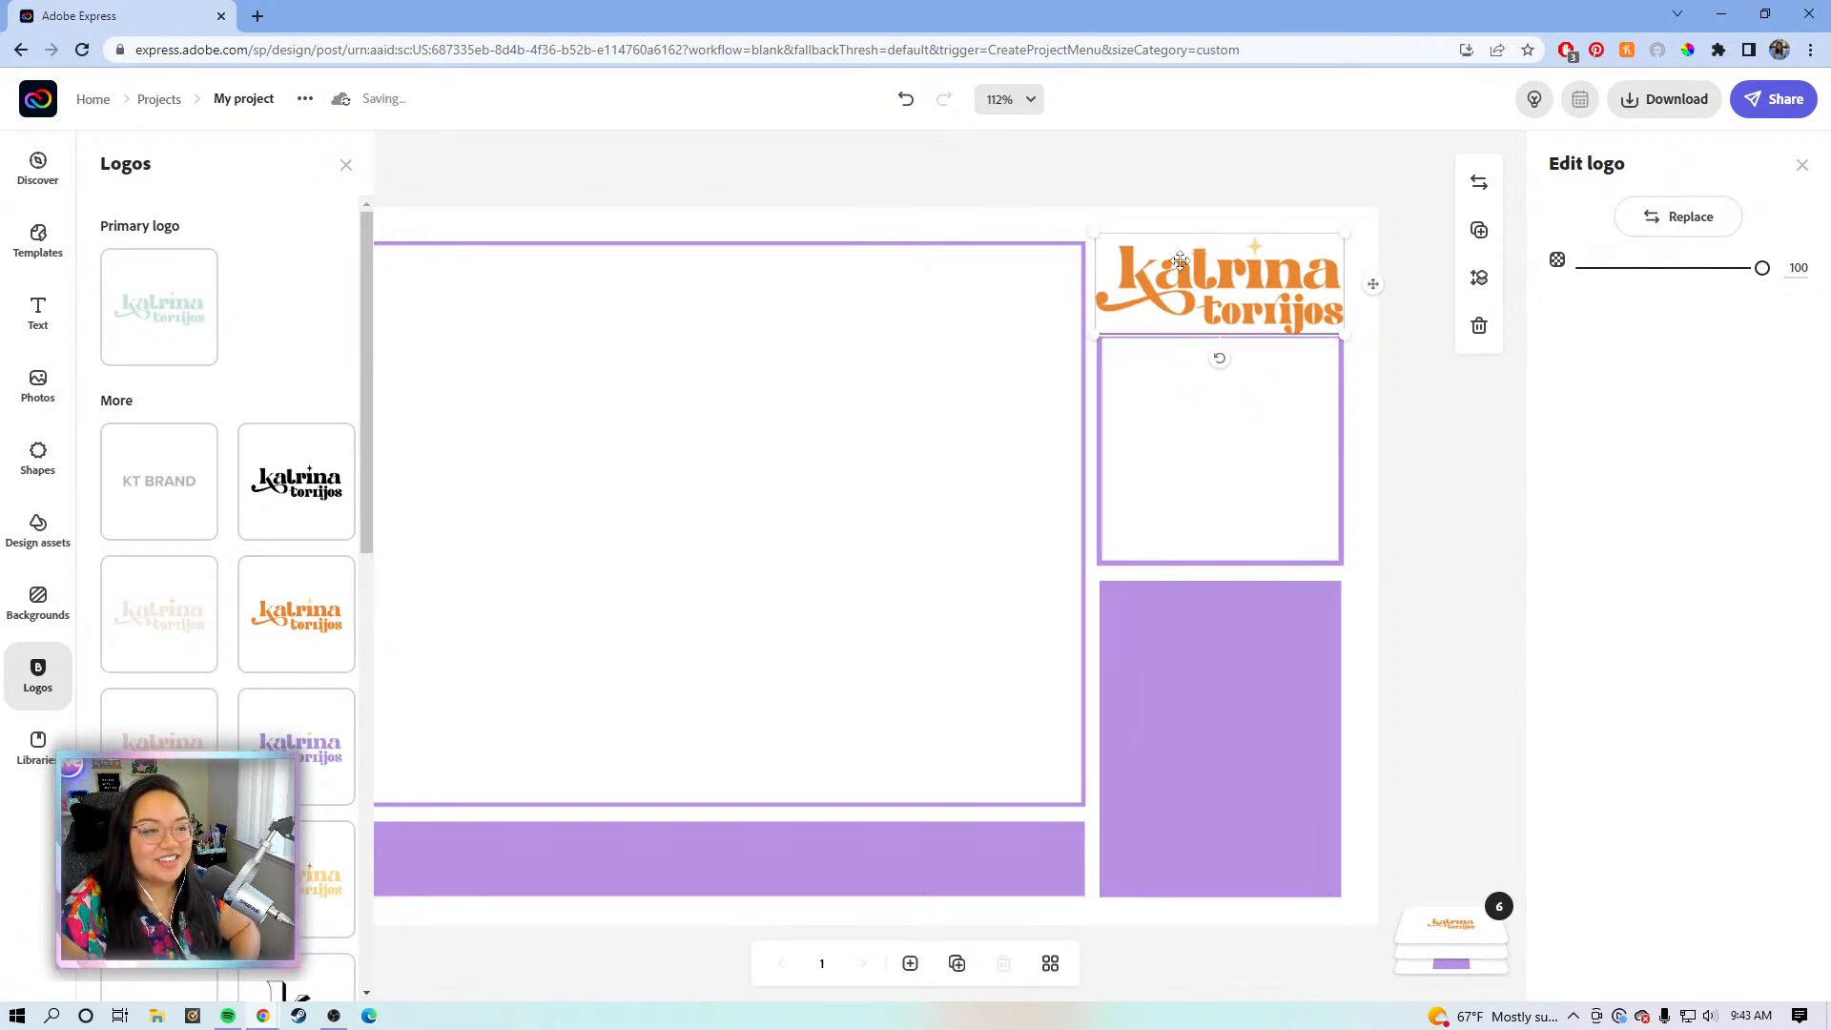
pyautogui.click(1241, 198)
pyautogui.click(1311, 303)
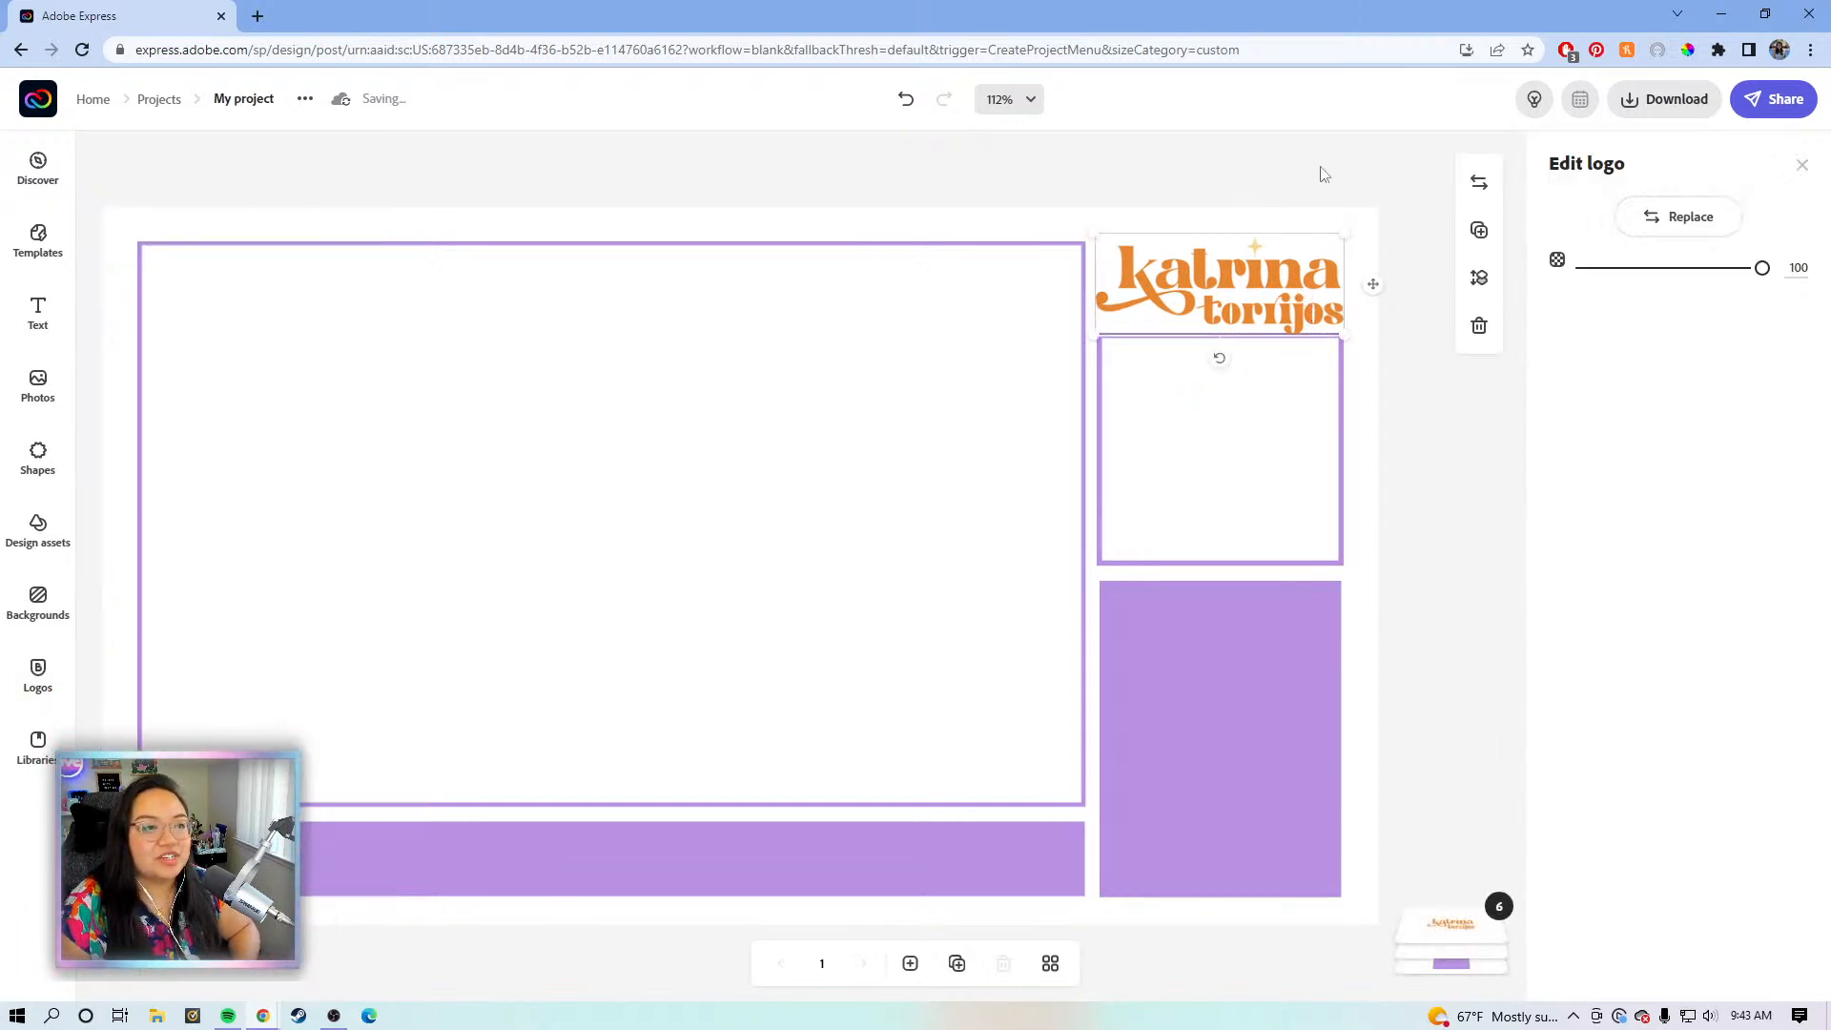
pyautogui.click(1347, 173)
pyautogui.click(1316, 263)
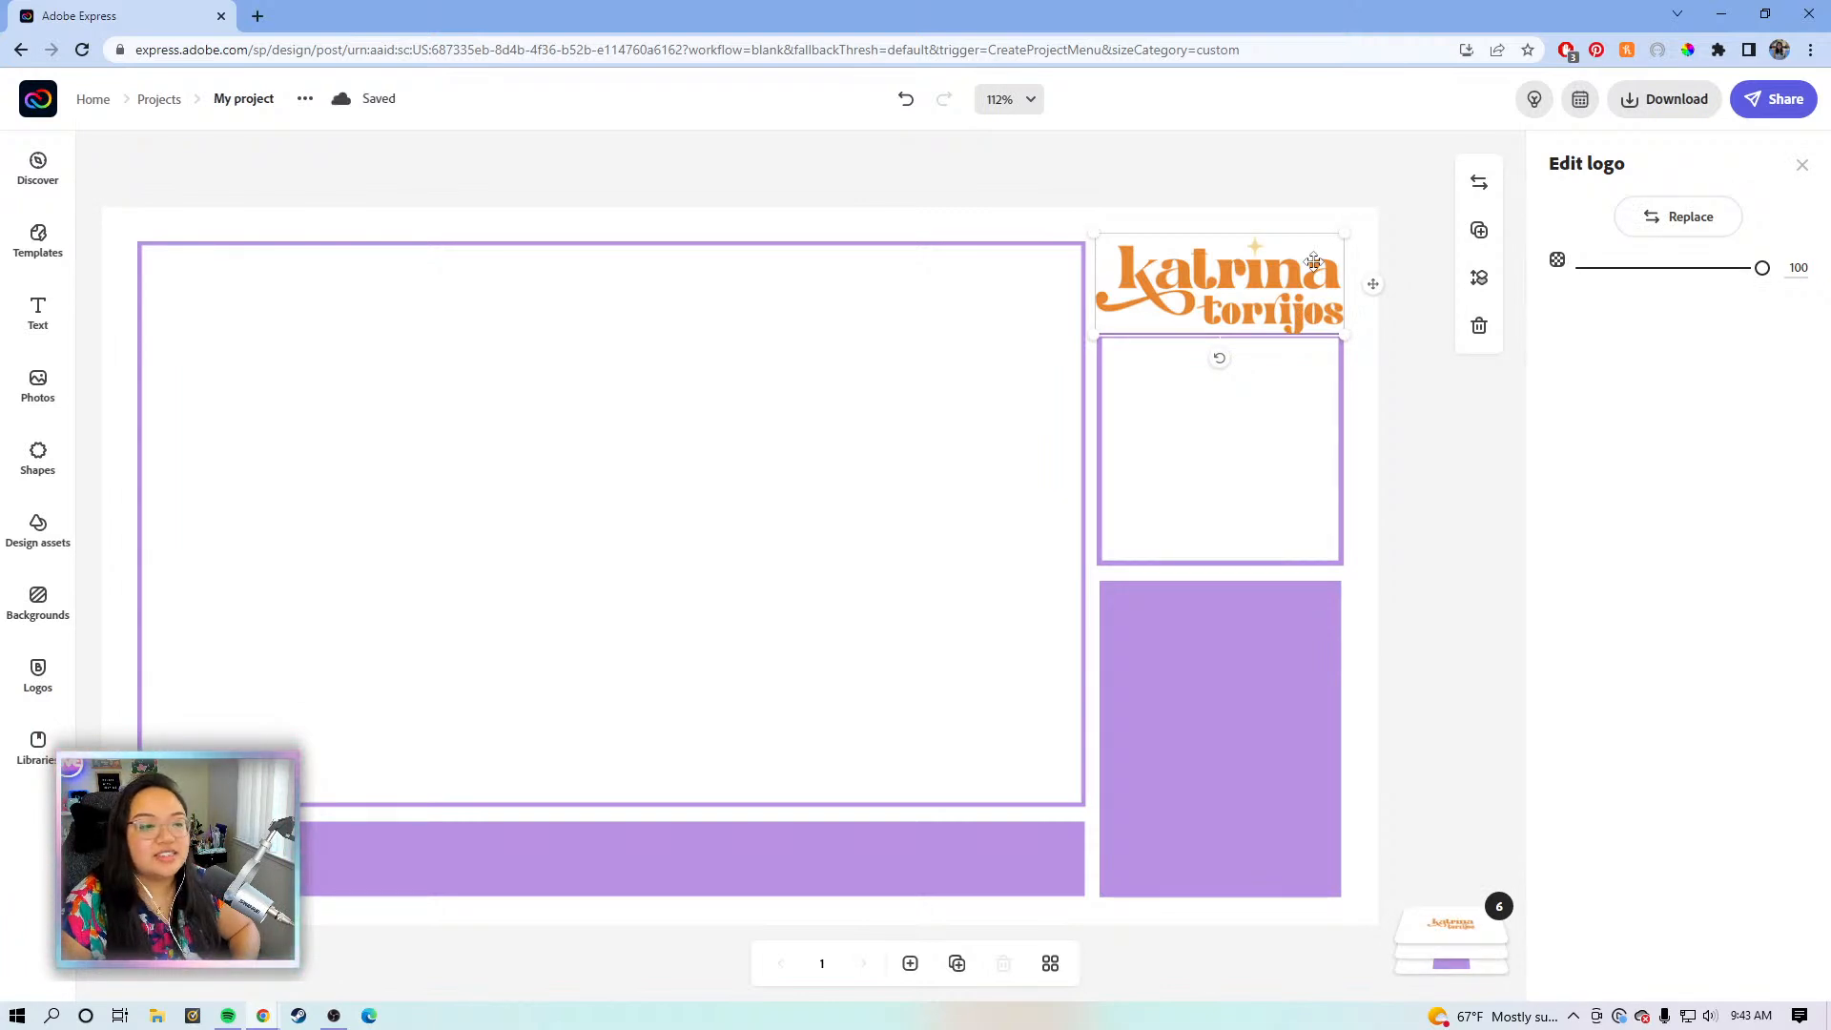
# - Add a new text box set in the Goovy Modice Regular font
pyautogui.click(38, 319)
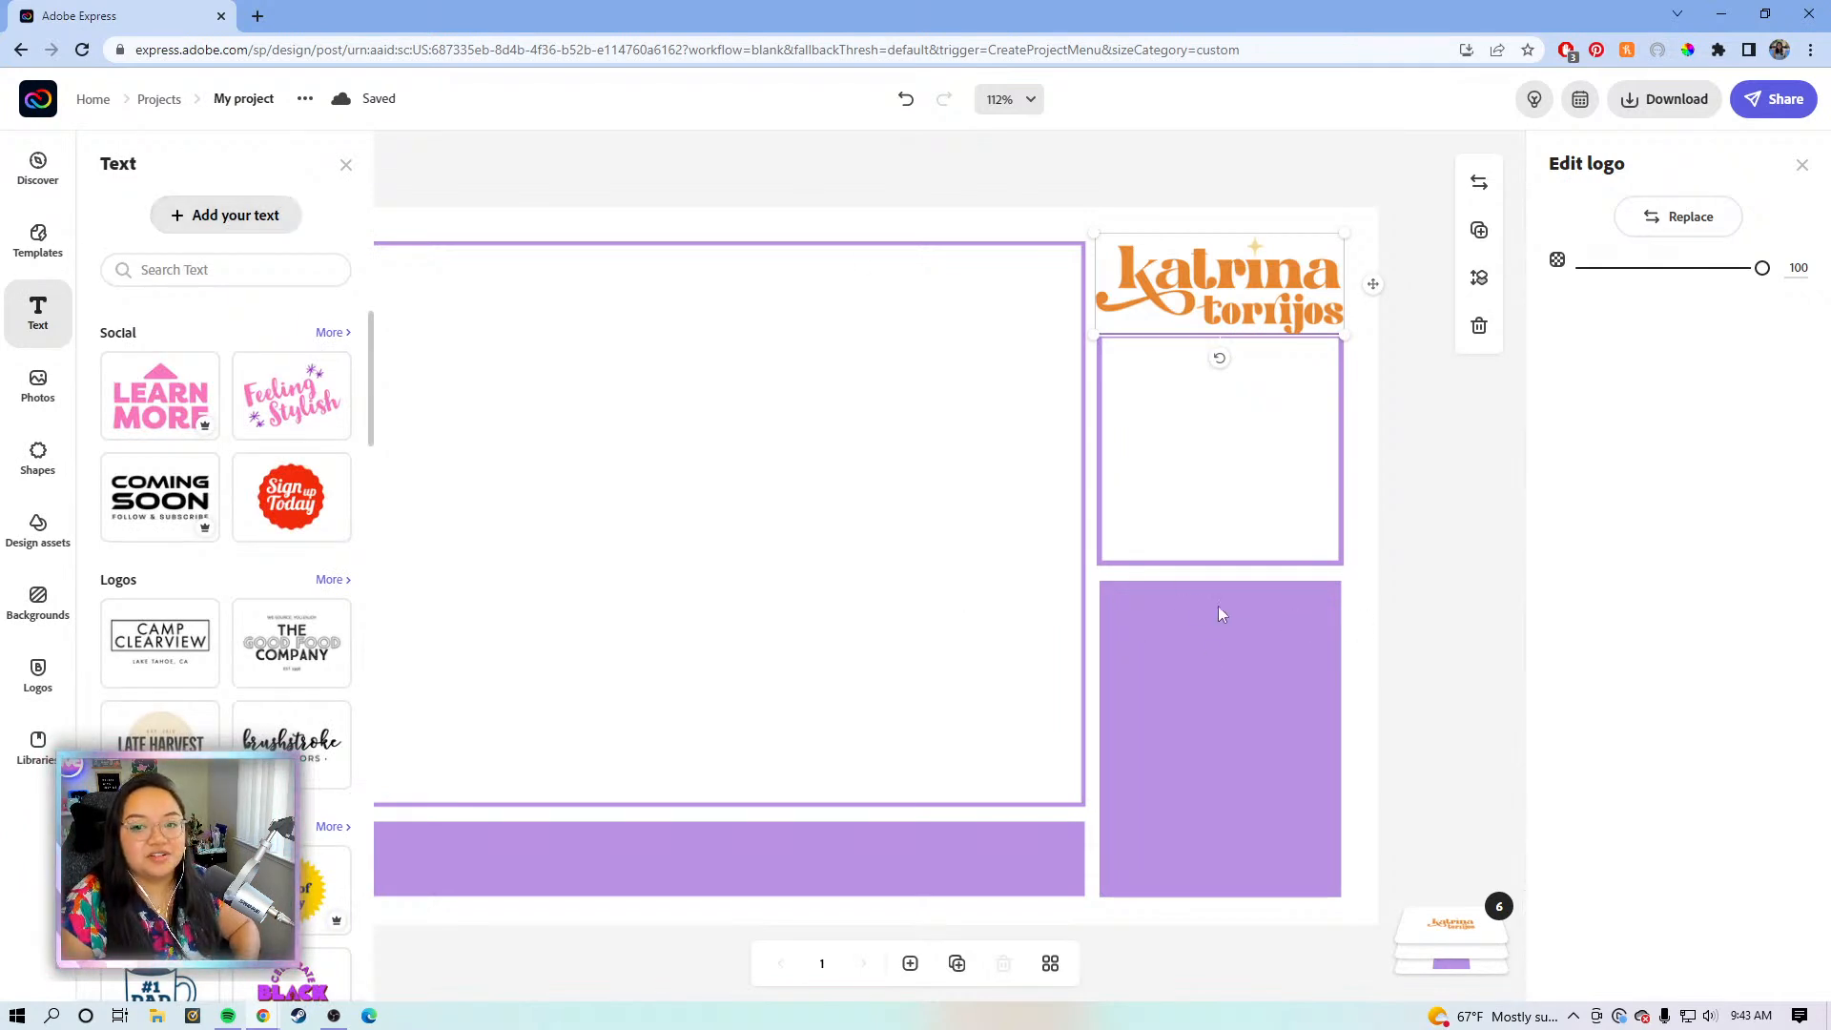
pyautogui.click(228, 218)
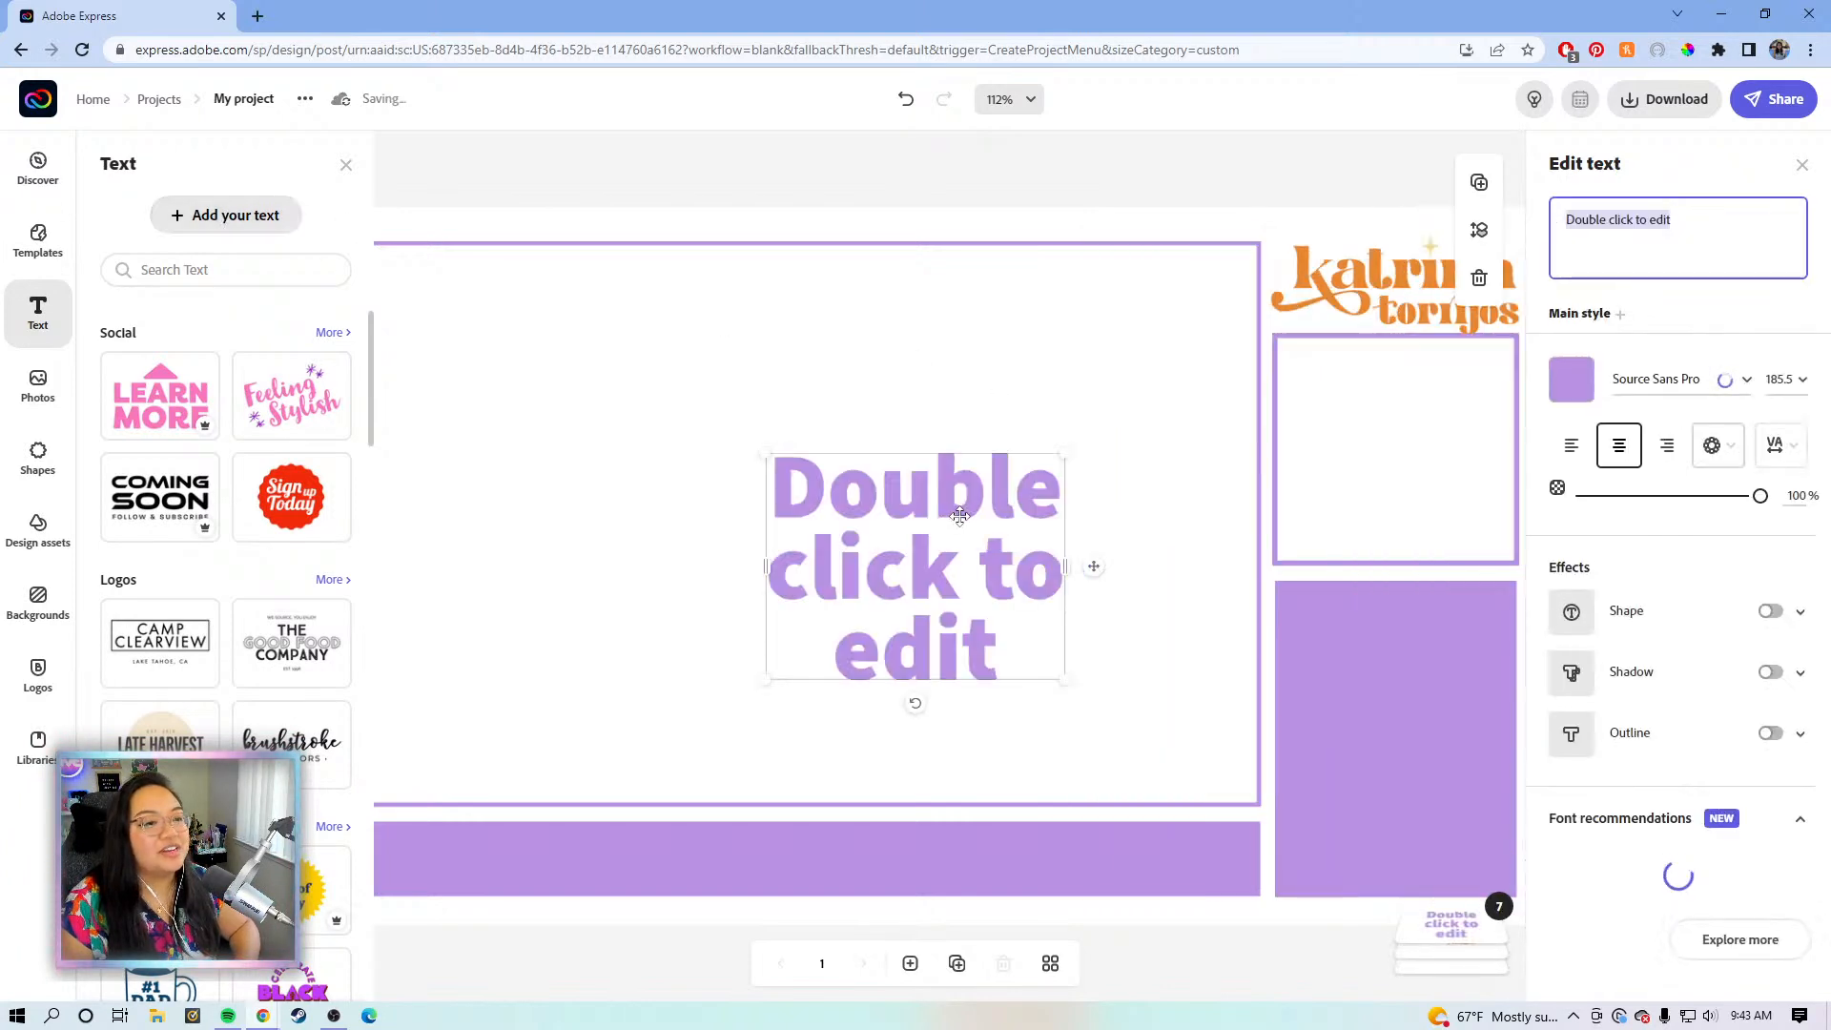
pyautogui.click(1664, 369)
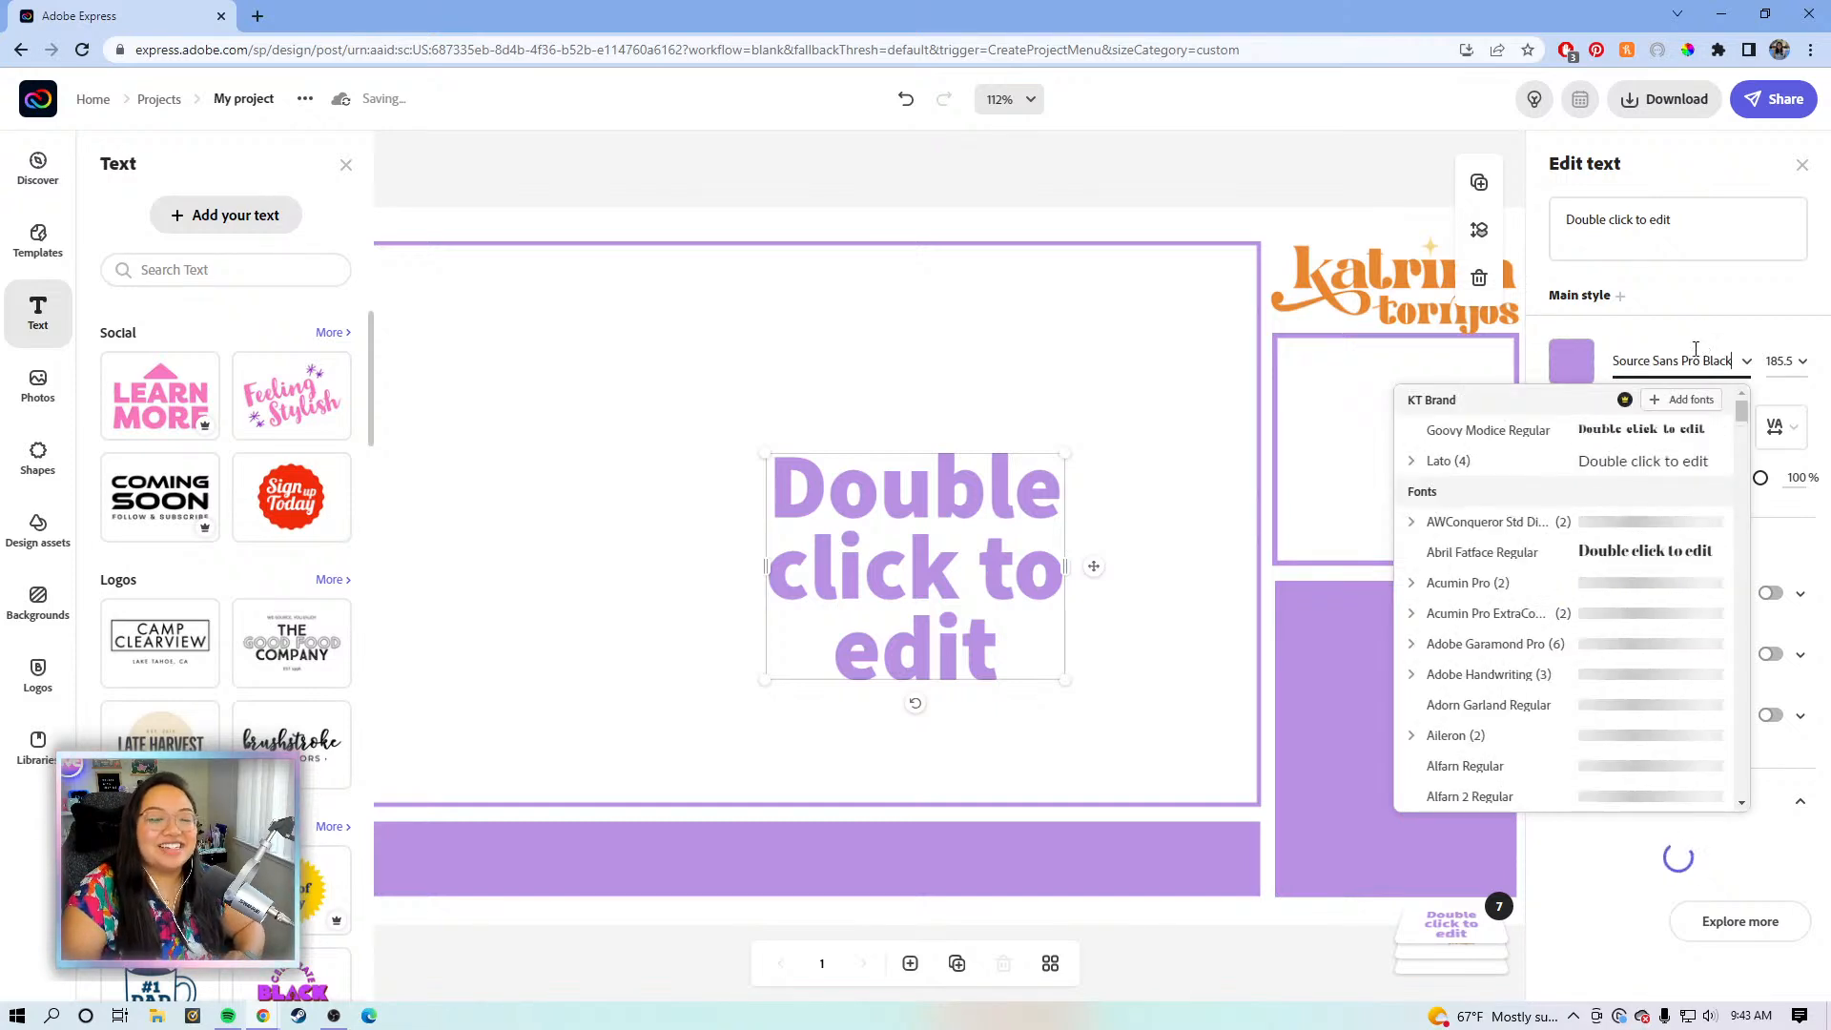
pyautogui.click(1549, 431)
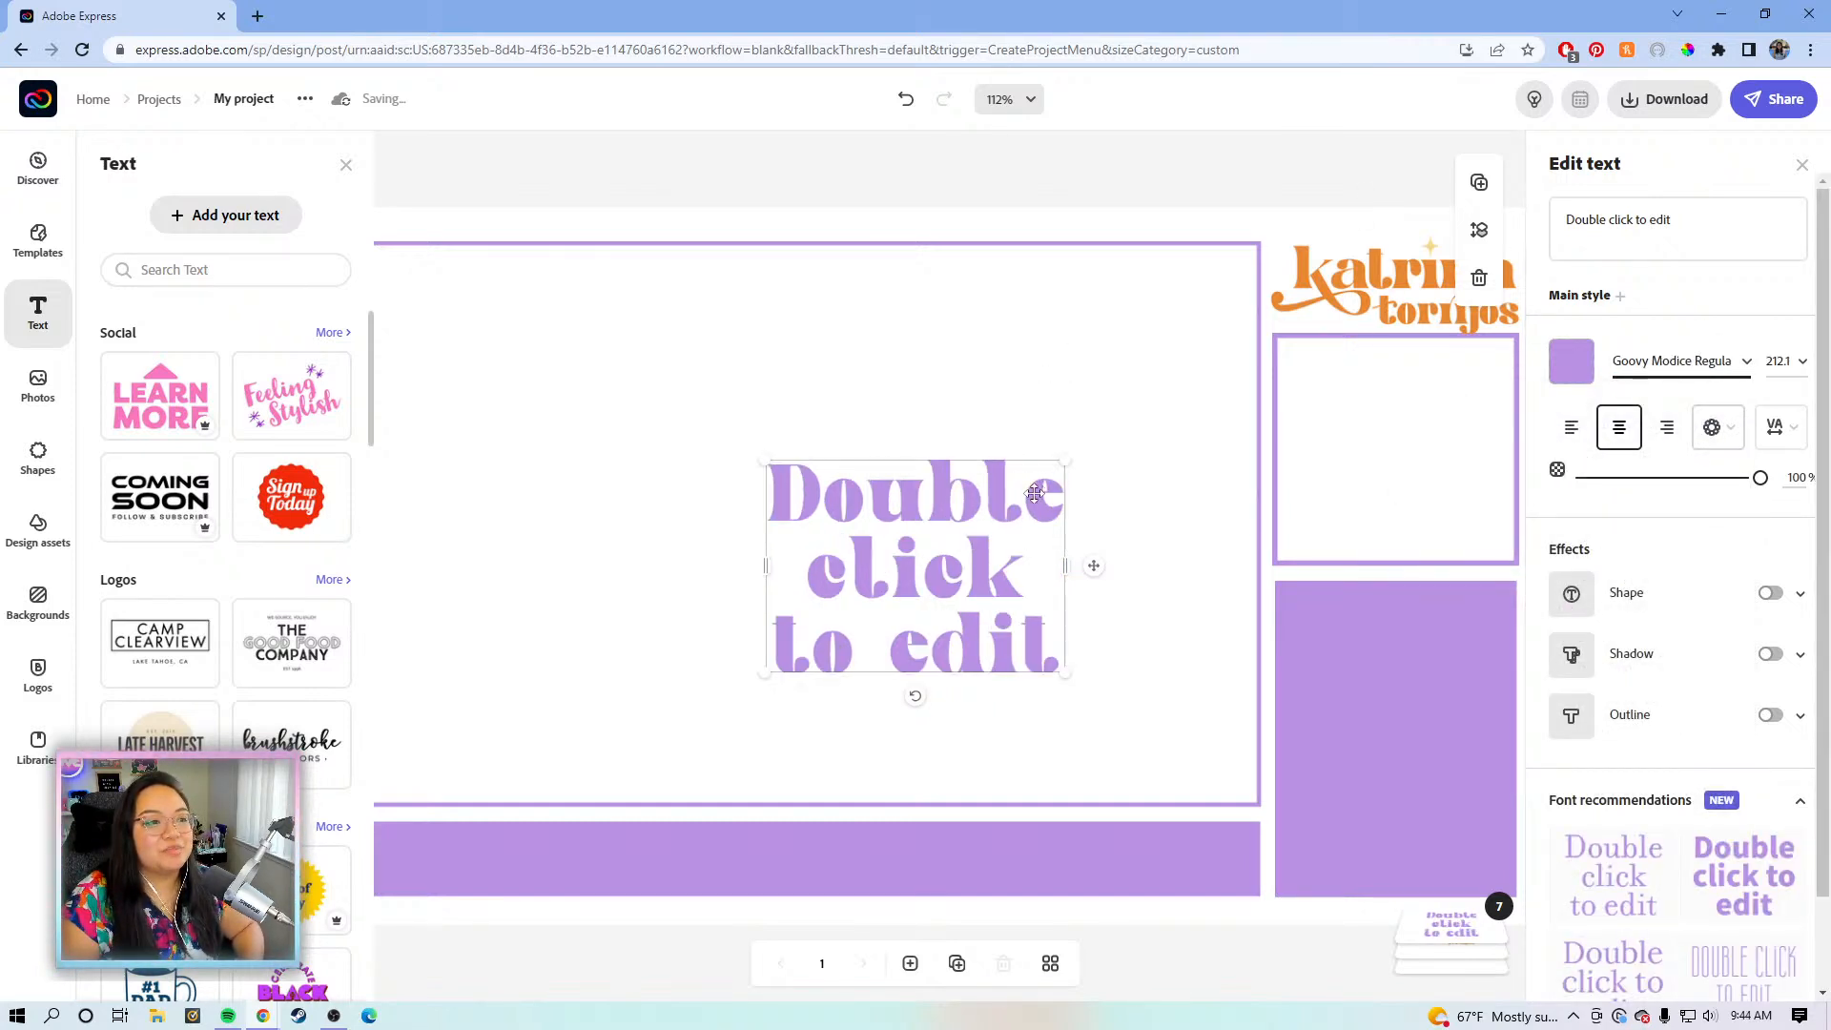
# - Replace the placeholder text with 'chat' and colour it orange (#F08111)
pyautogui.click(1645, 212)
pyautogui.moveTo(1673, 221); pyautogui.dragTo(1564, 234)
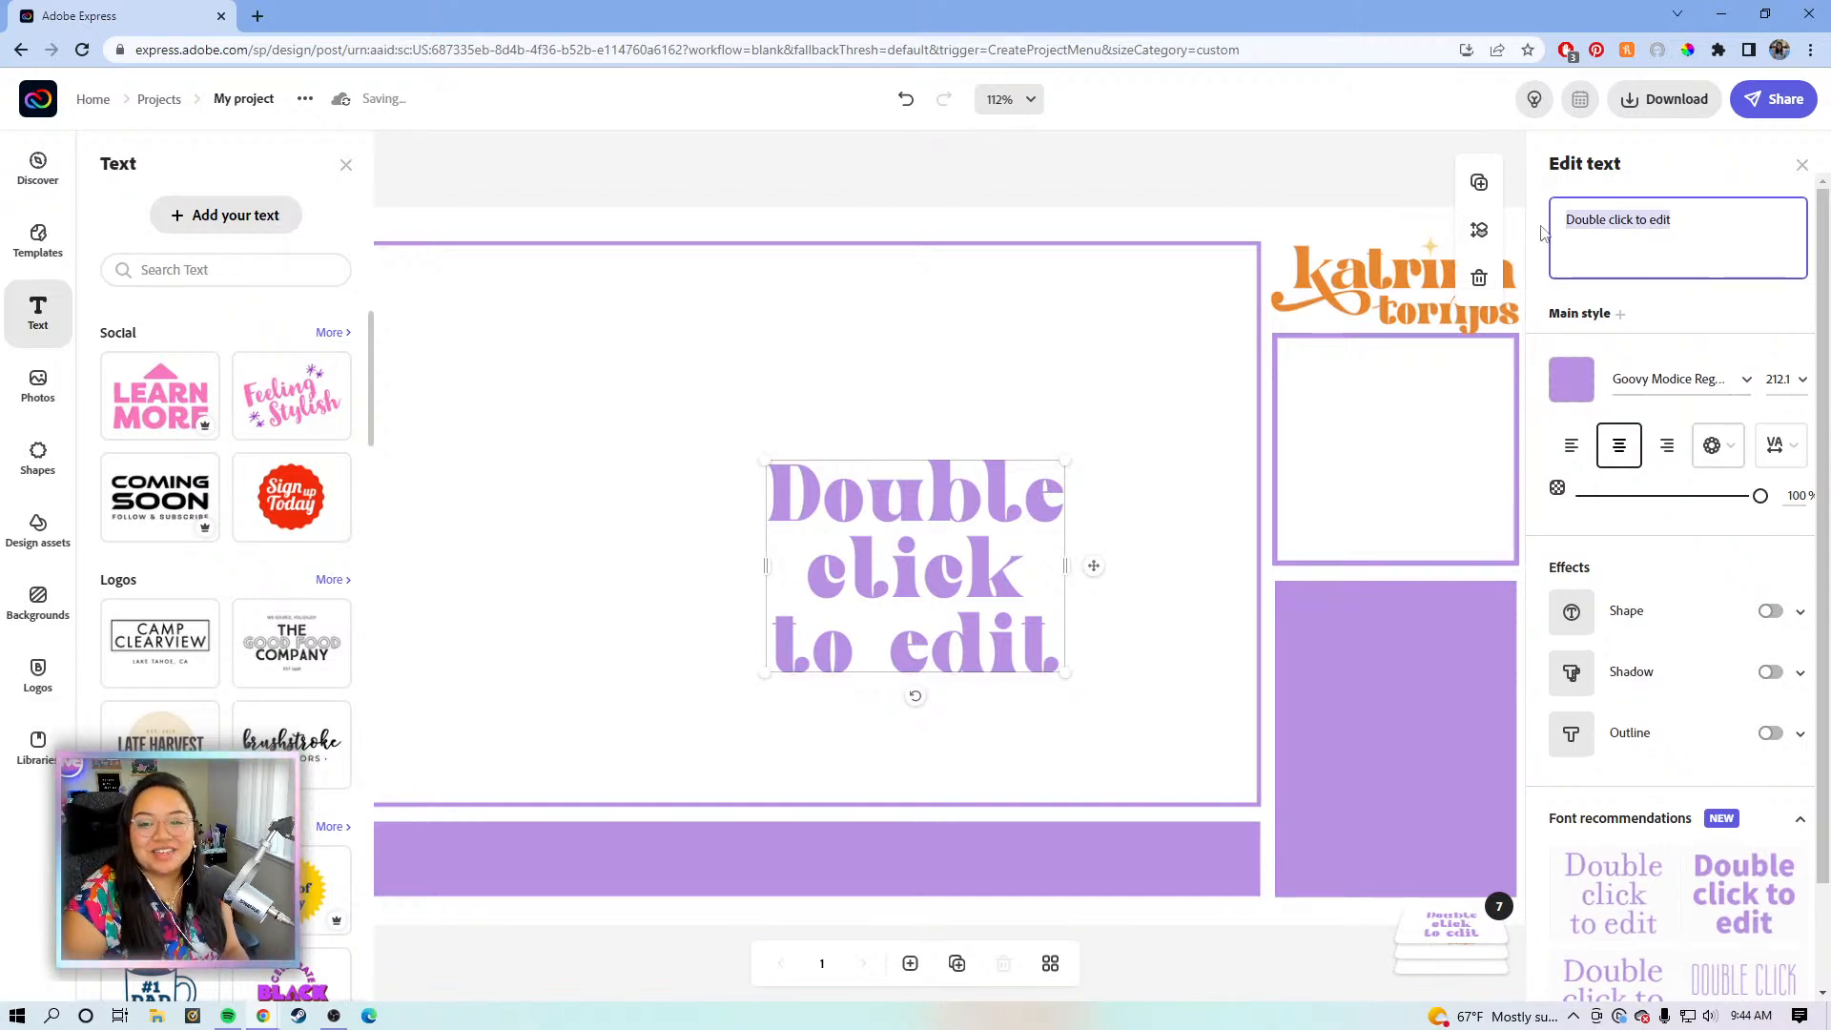
pyautogui.press('BackSpace')
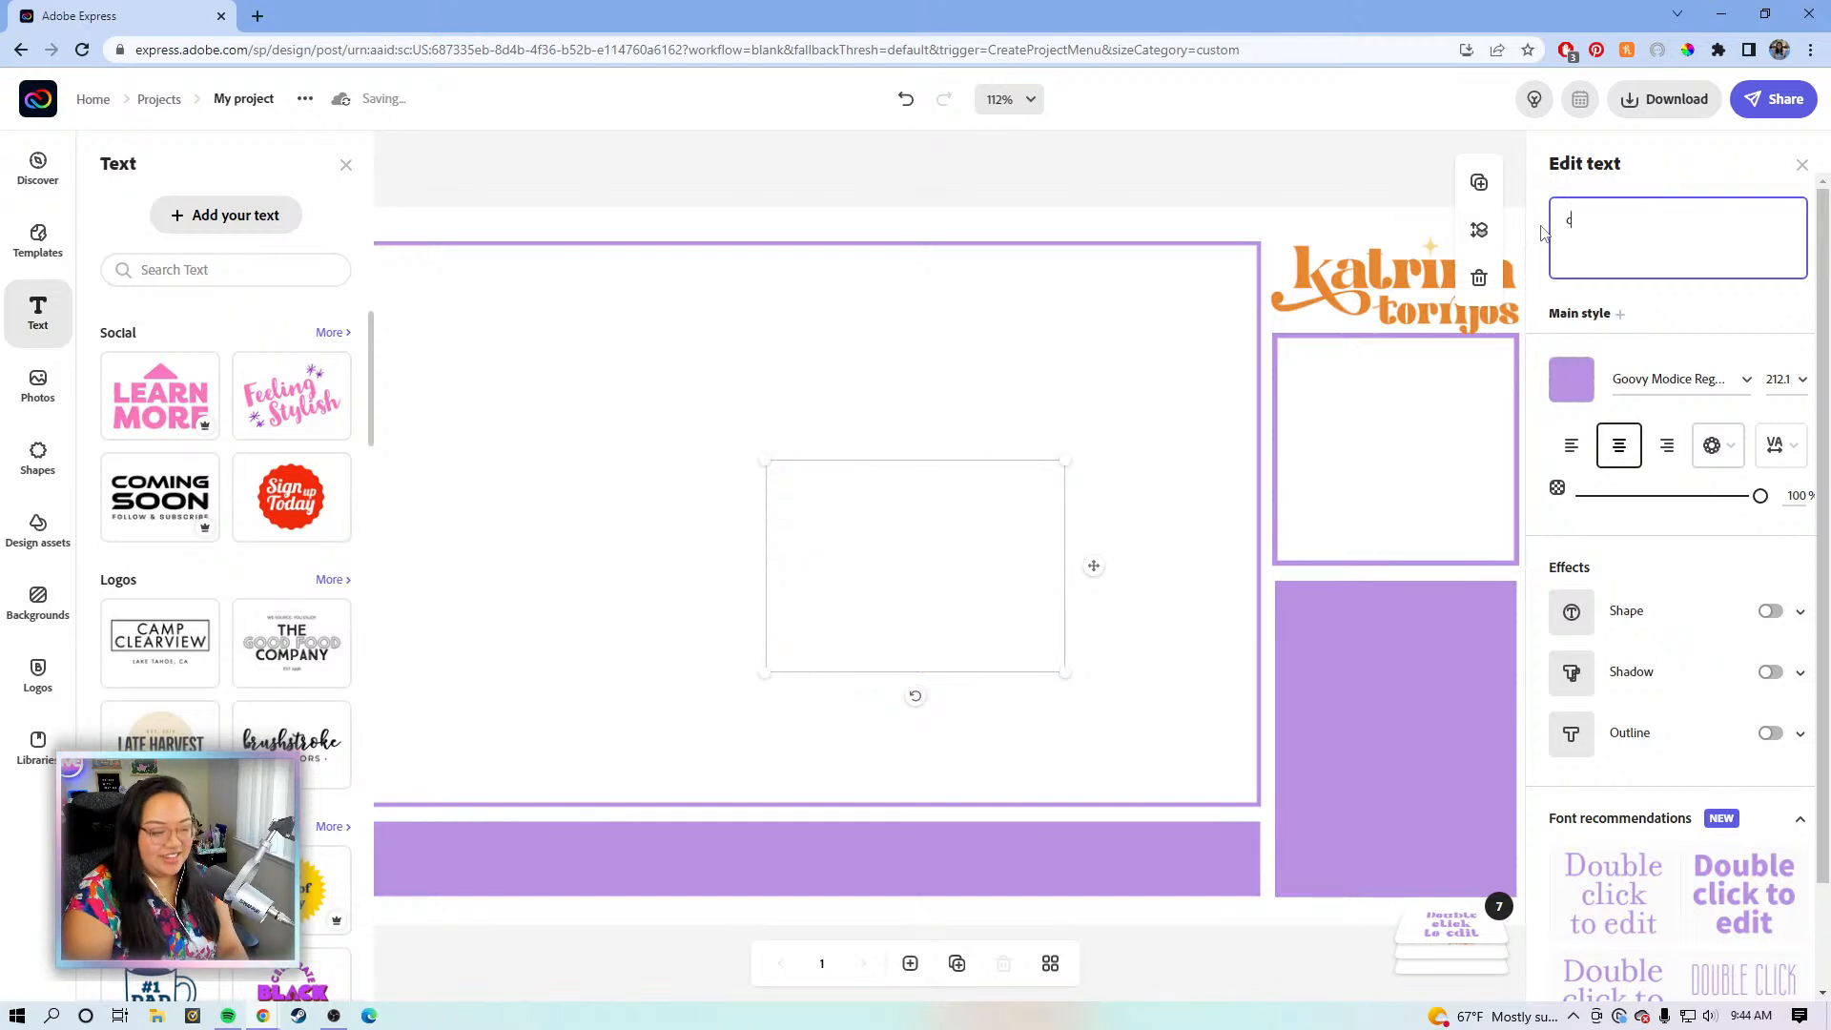
pyautogui.write('cha')
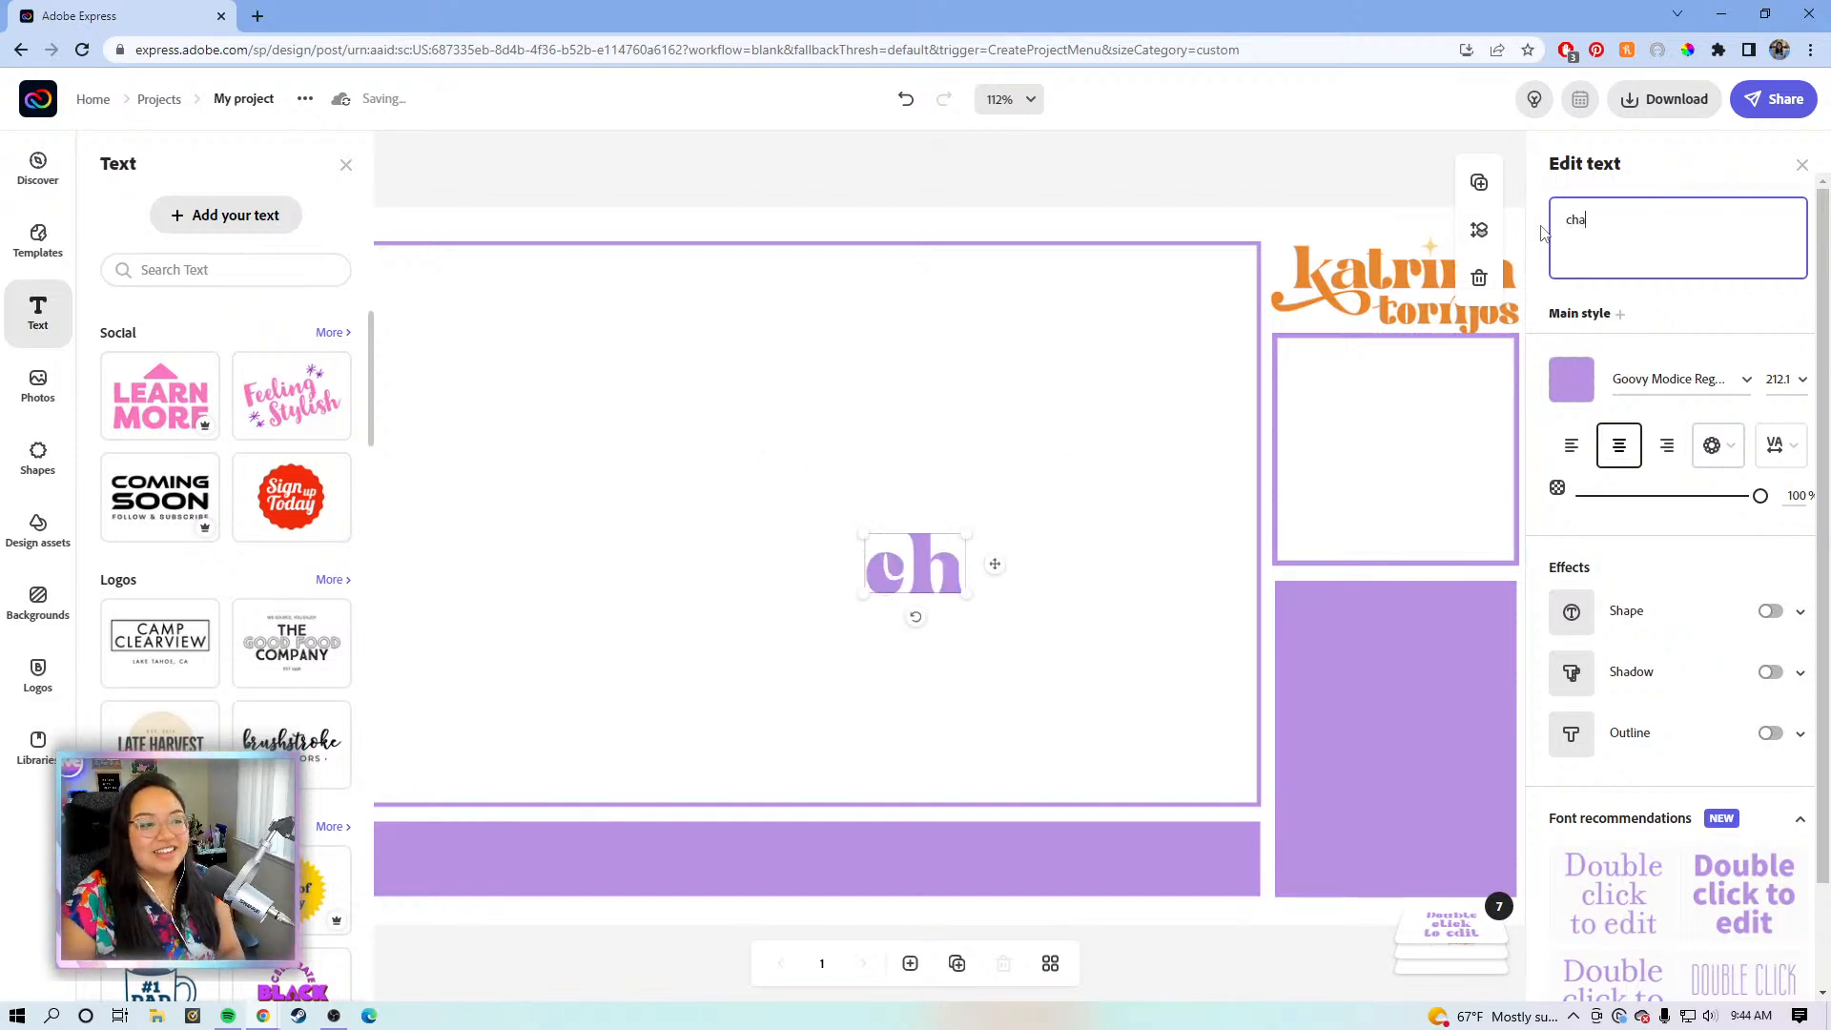
pyautogui.write('t')
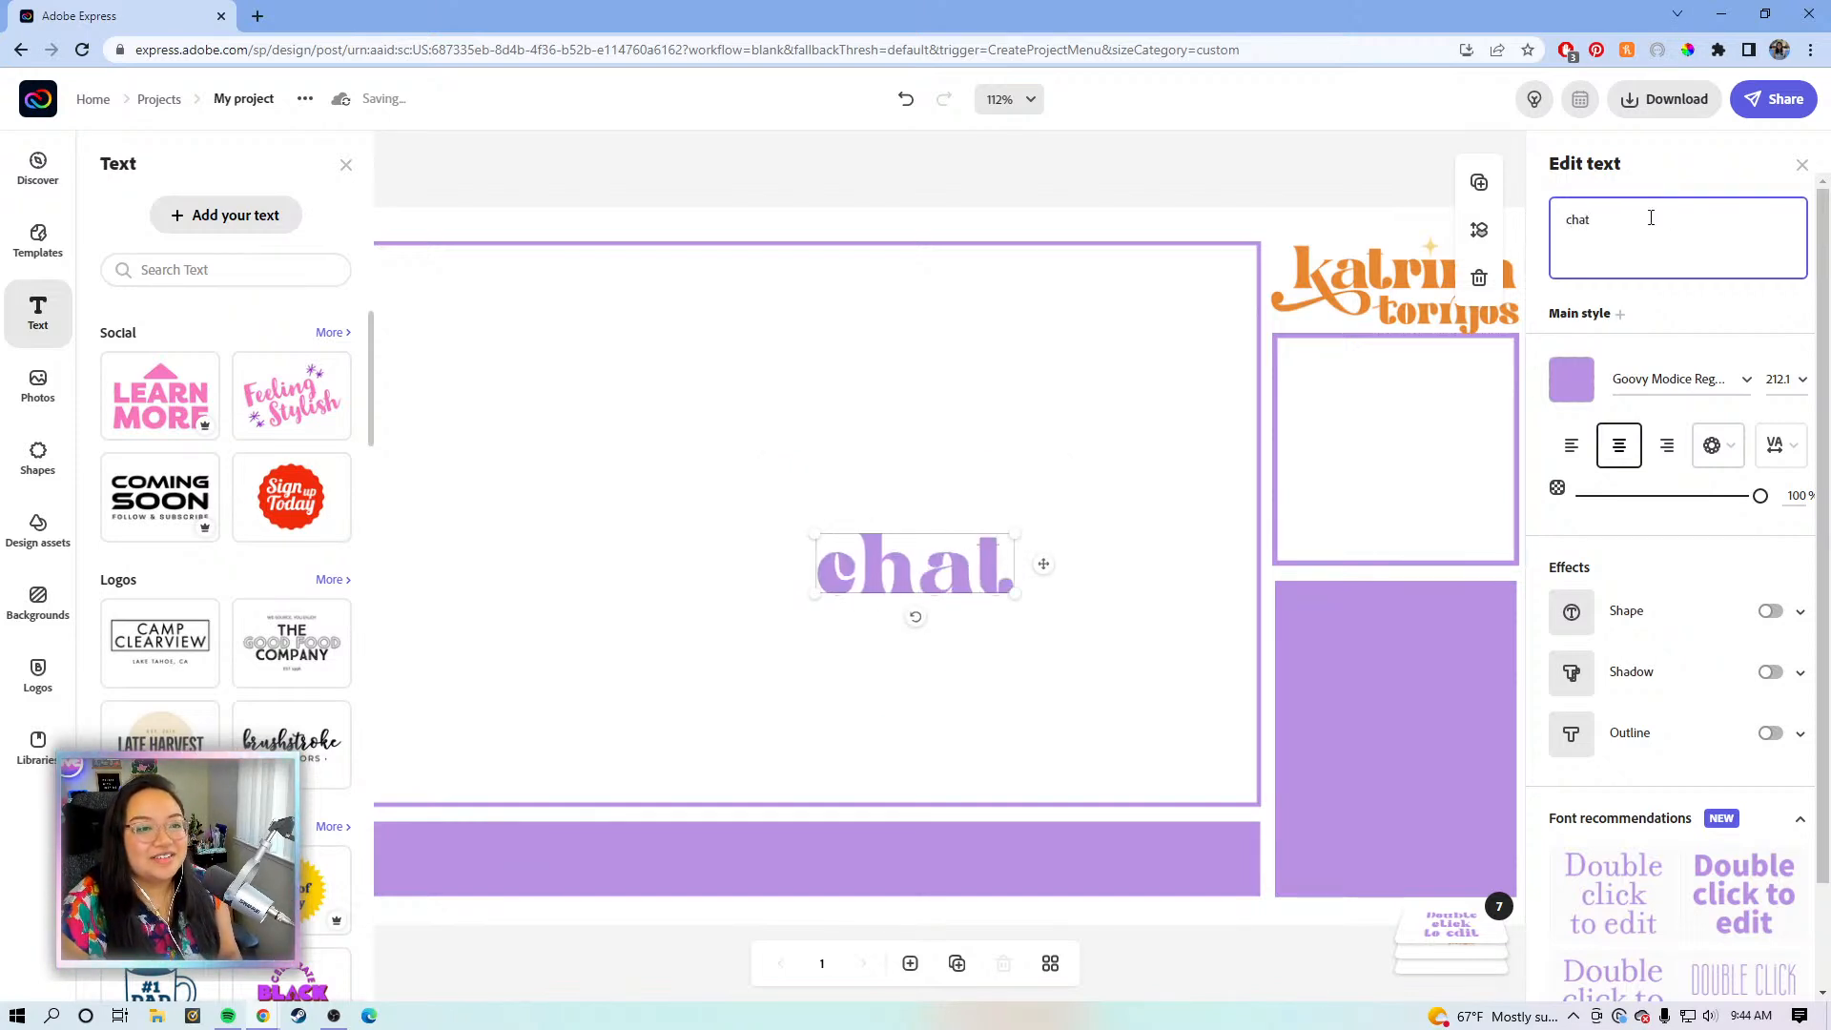
pyautogui.click(1571, 380)
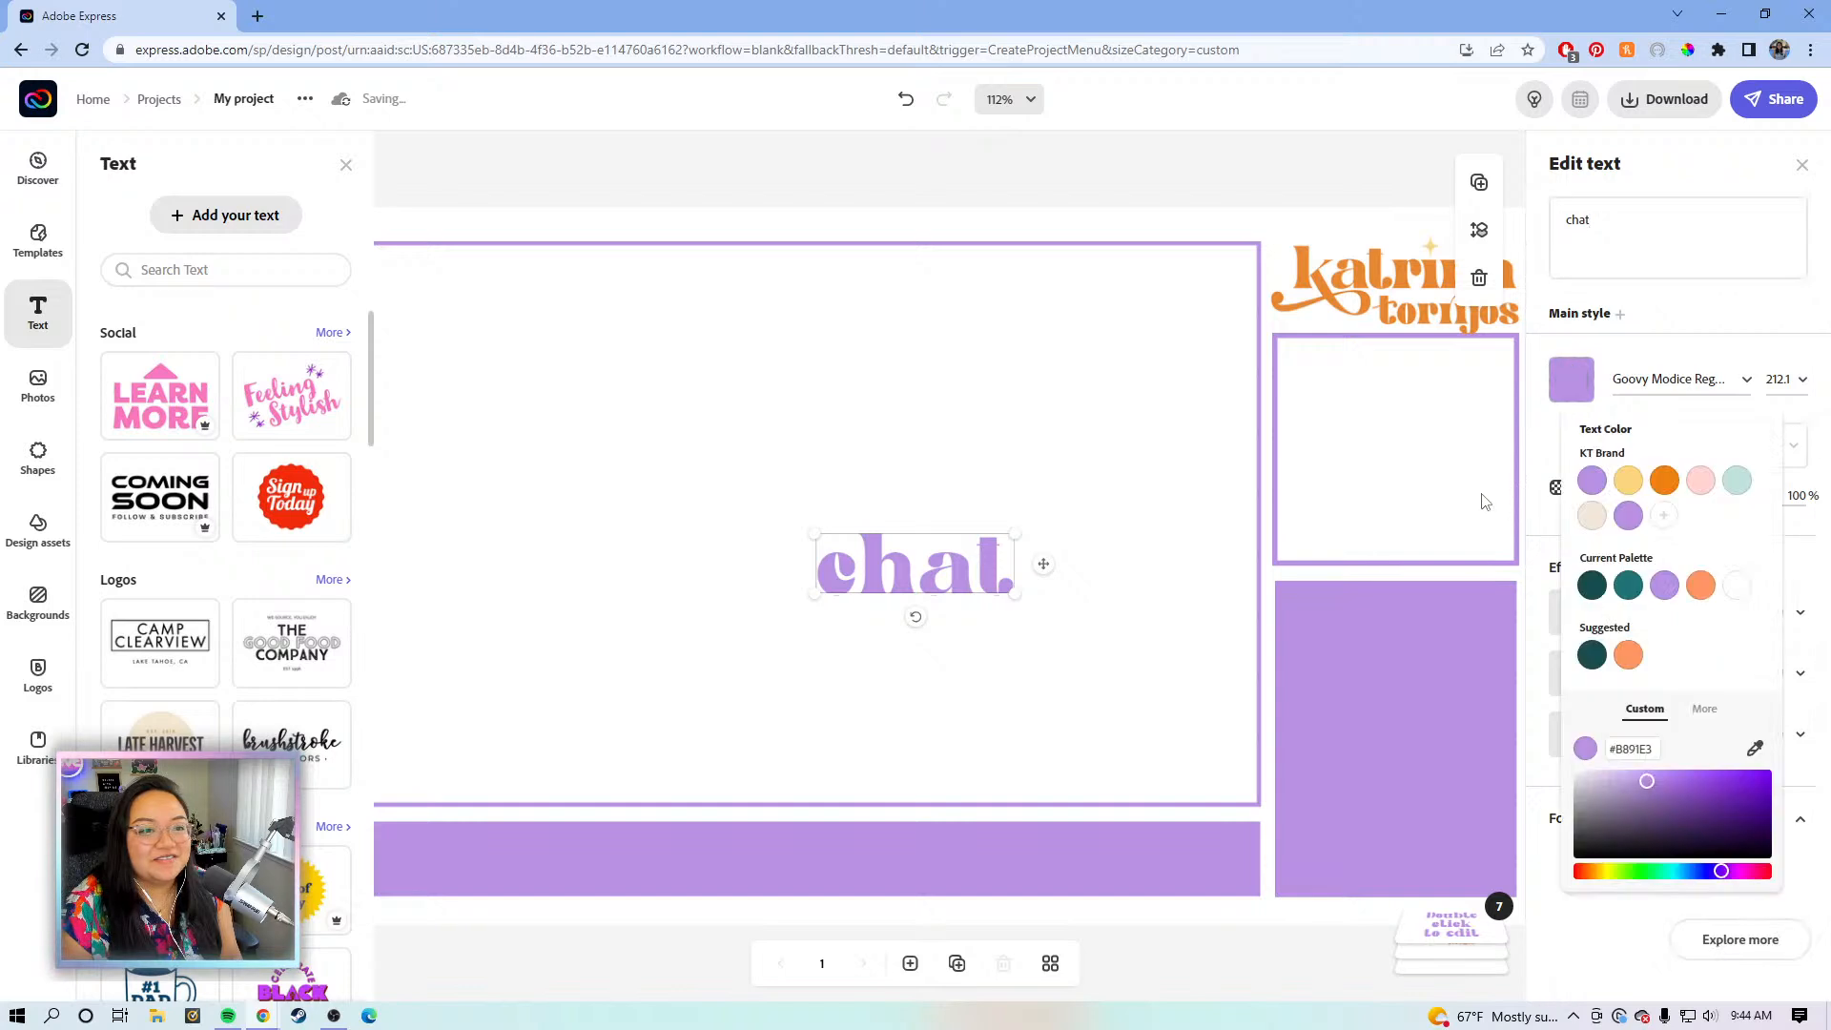
pyautogui.click(1664, 464)
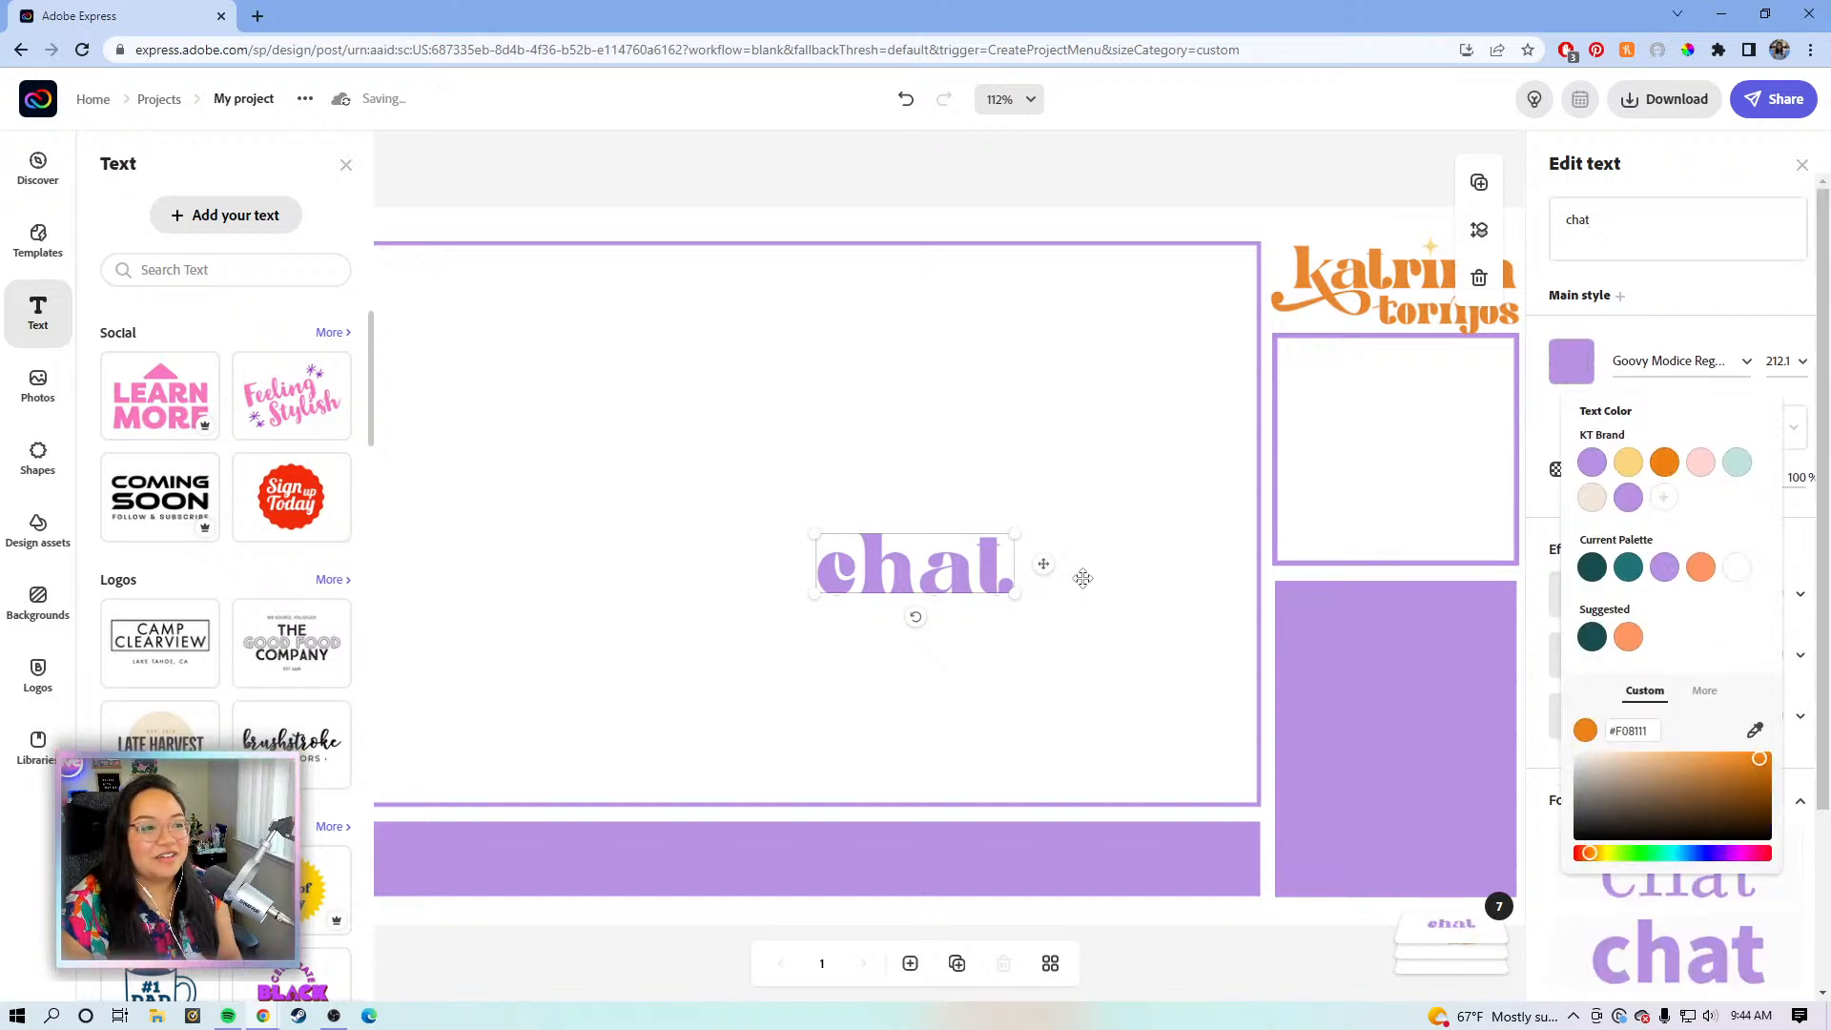
# - Move the 'chat' heading to the top of the tall purple box
pyautogui.moveTo(1043, 563); pyautogui.dragTo(1422, 618)
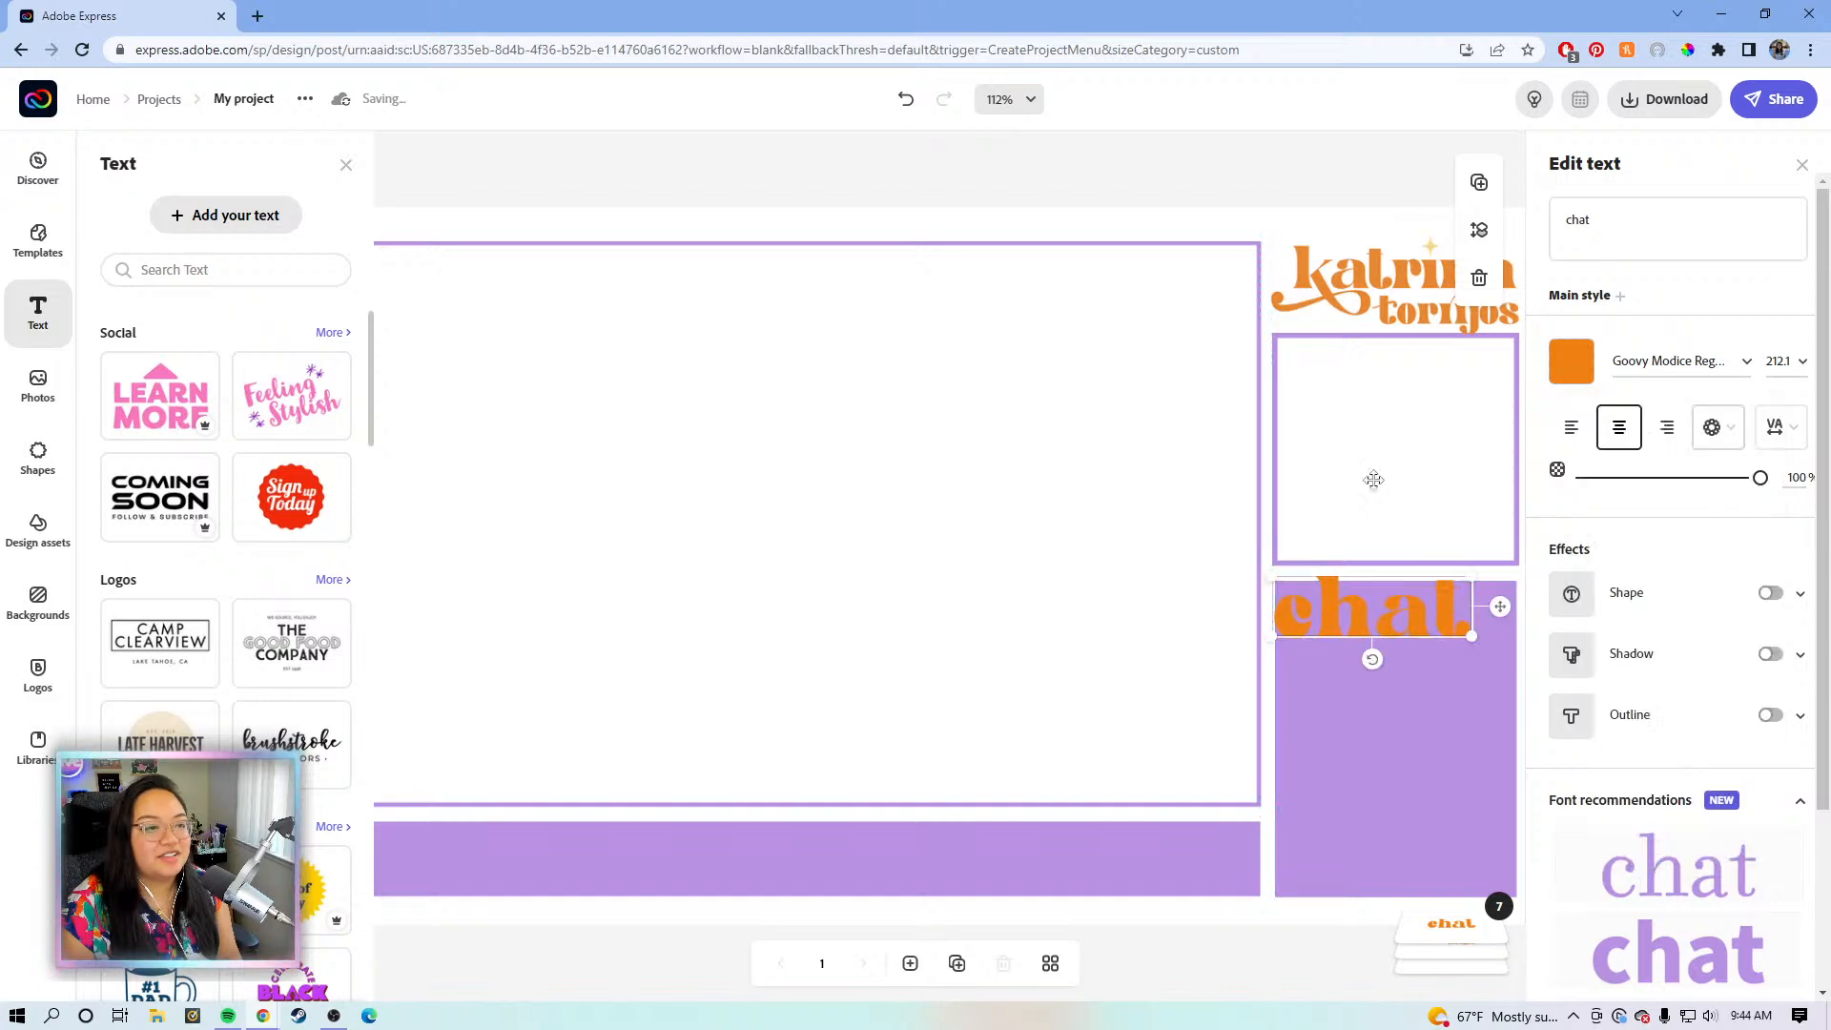
pyautogui.click(1287, 183)
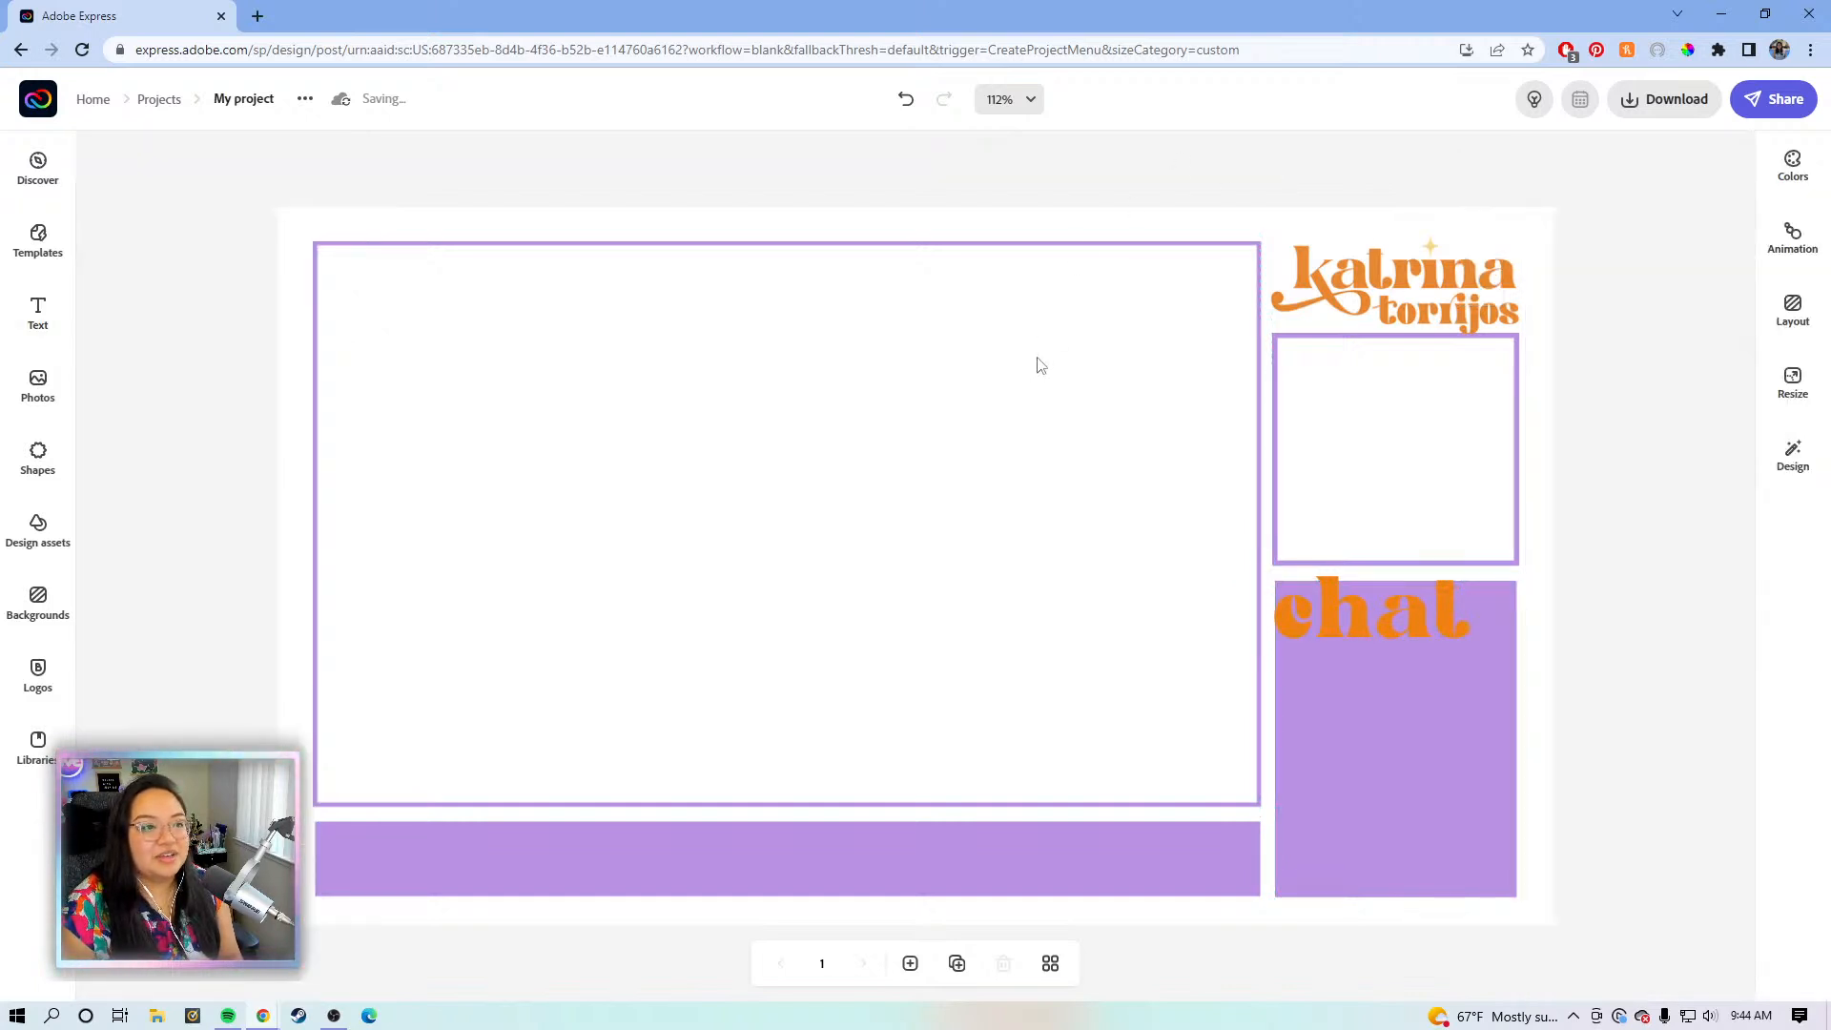
pyautogui.click(944, 367)
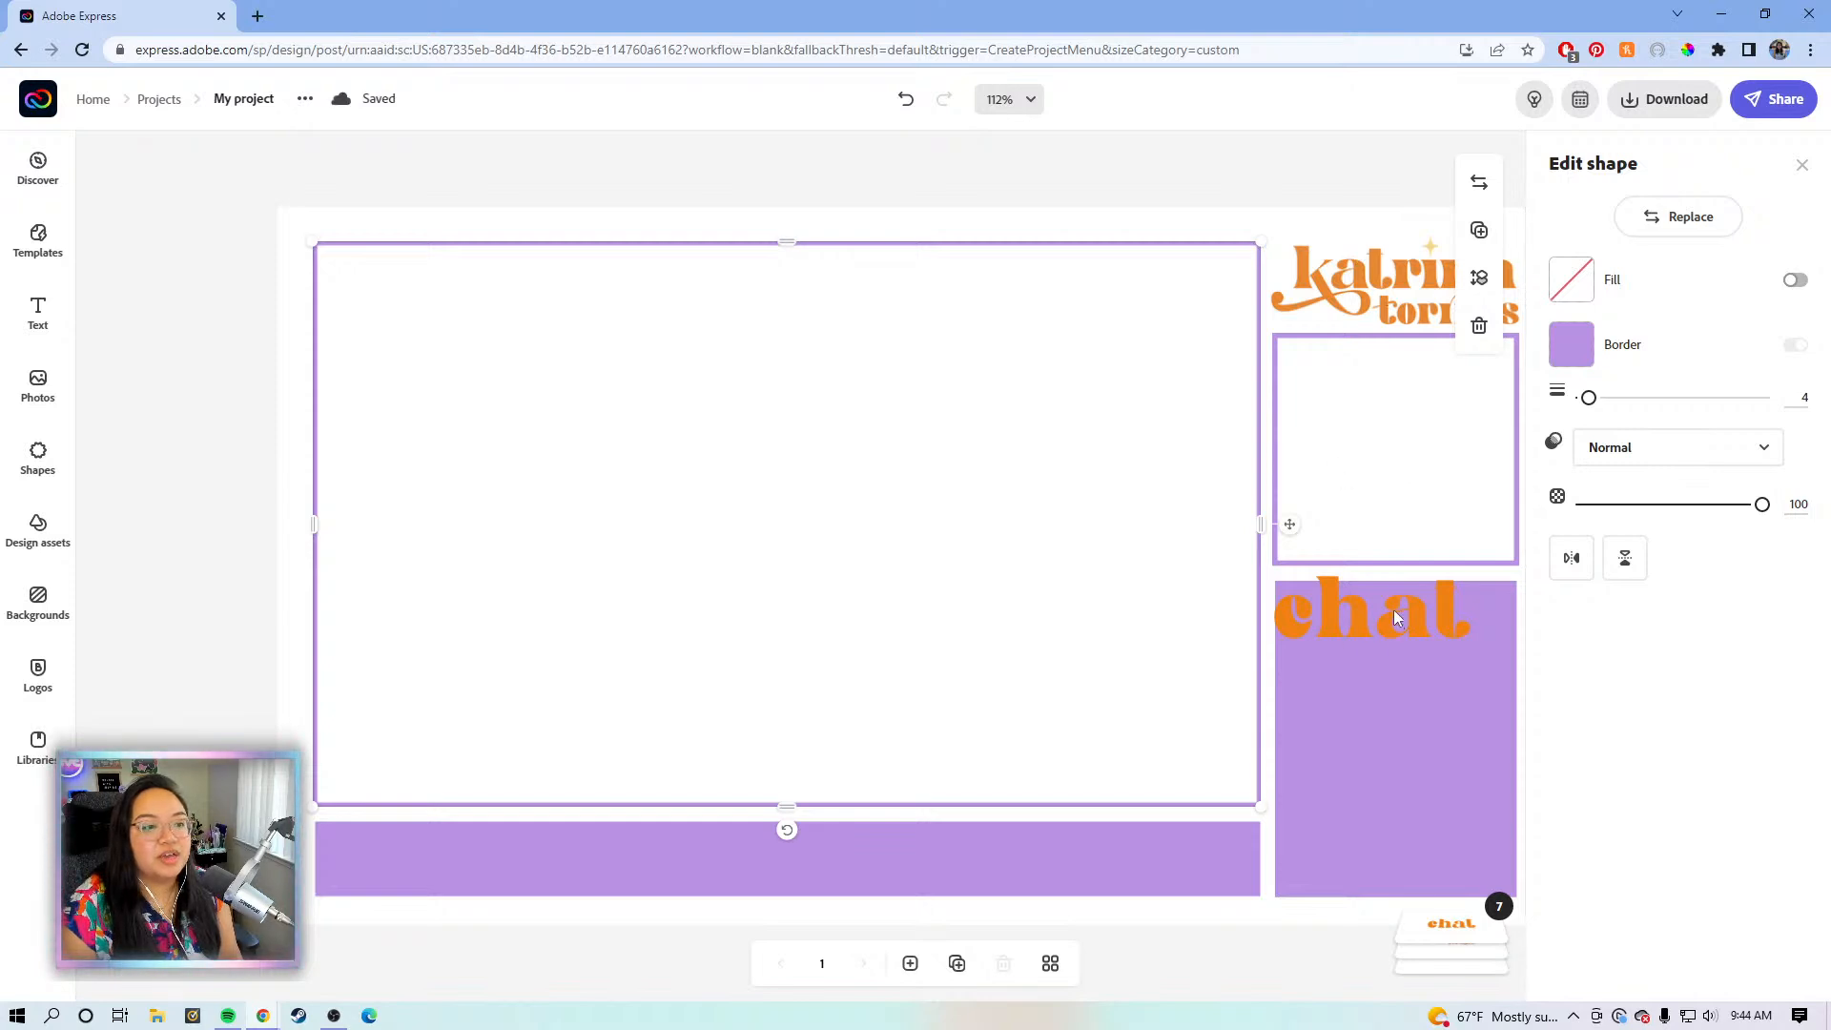
# - Give the large video frame and the small frame below the logo light pink (#FFD4CF) borders
pyautogui.click(1402, 676)
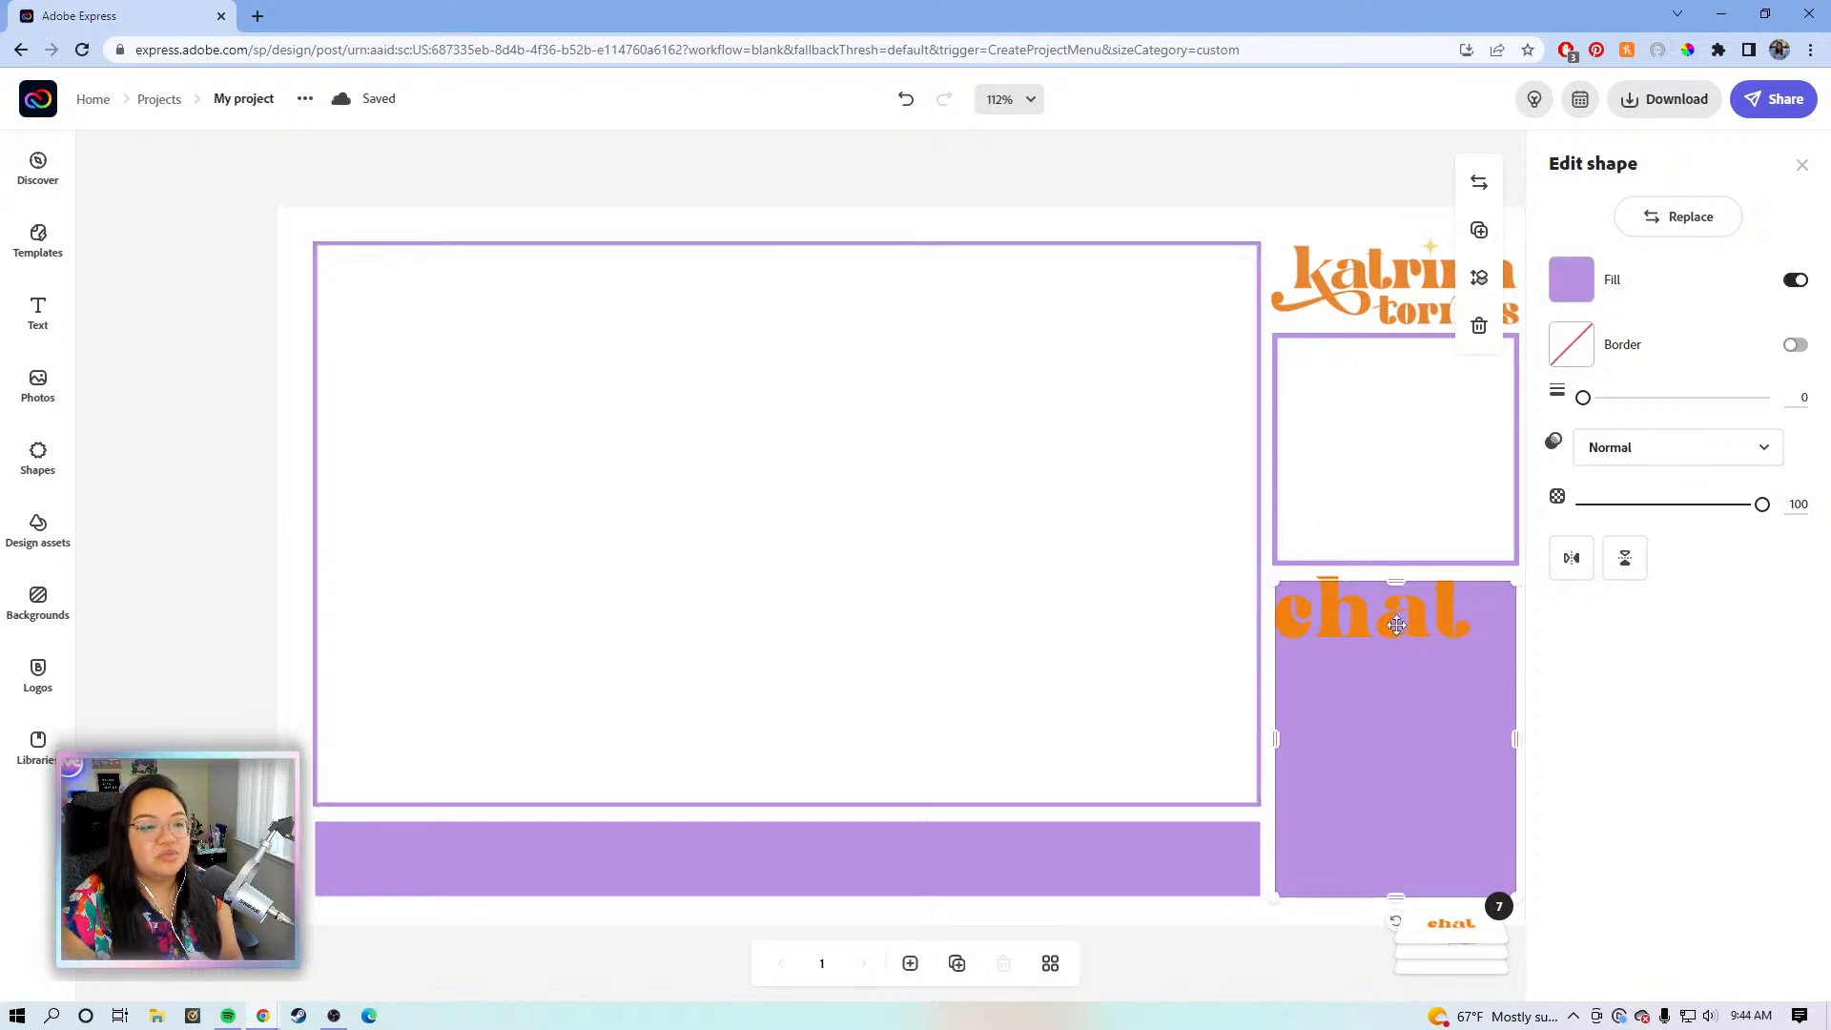
pyautogui.click(1396, 625)
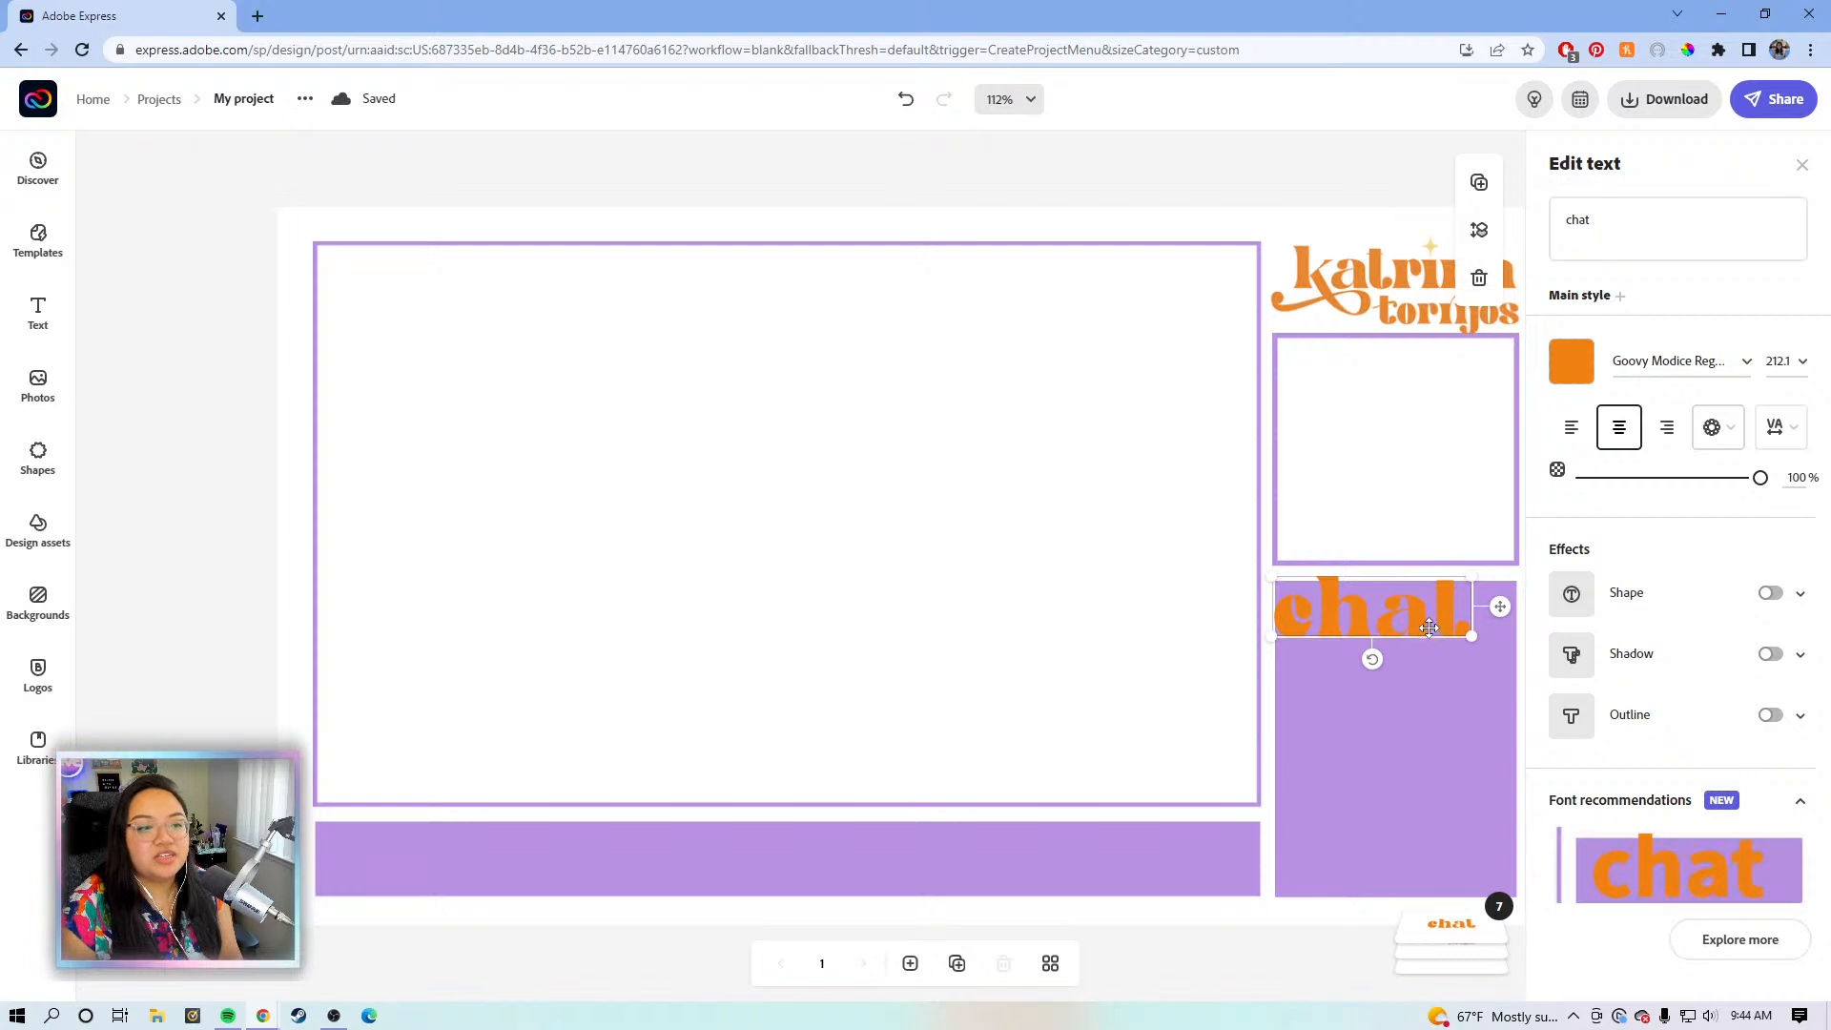
pyautogui.click(1199, 250)
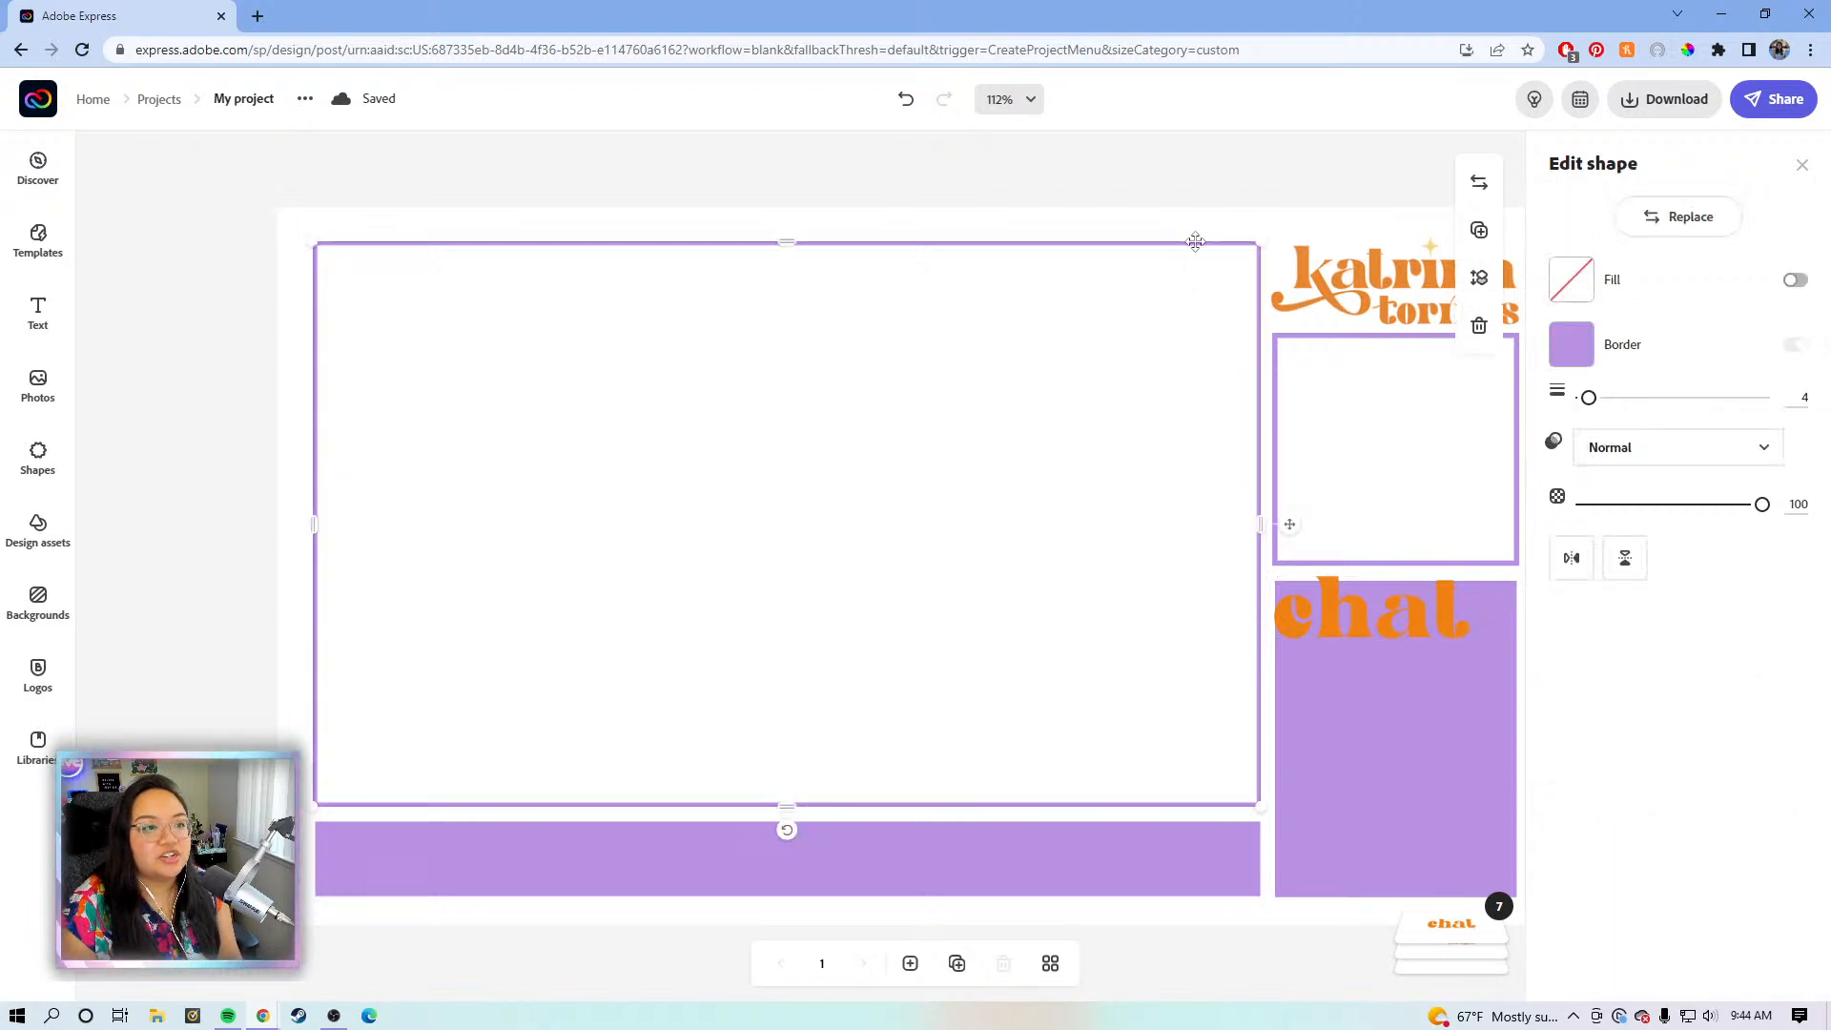
pyautogui.click(1571, 344)
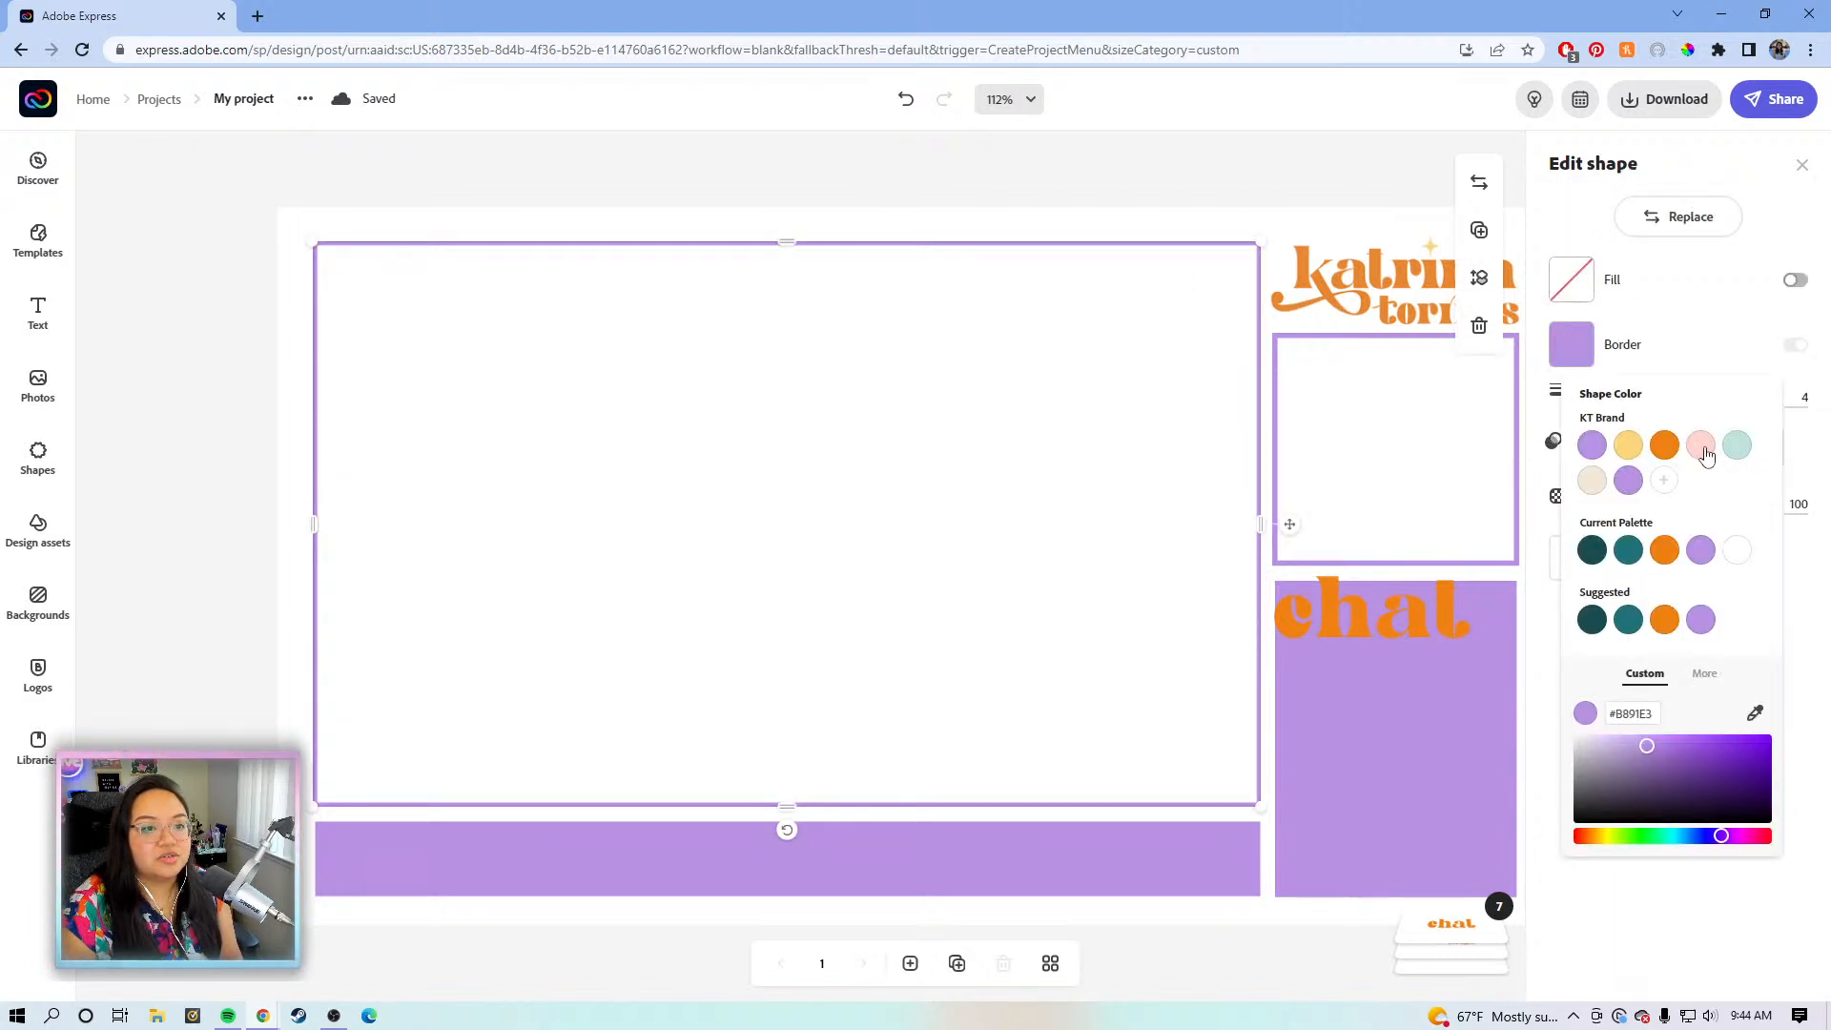
pyautogui.click(1700, 446)
pyautogui.click(1416, 342)
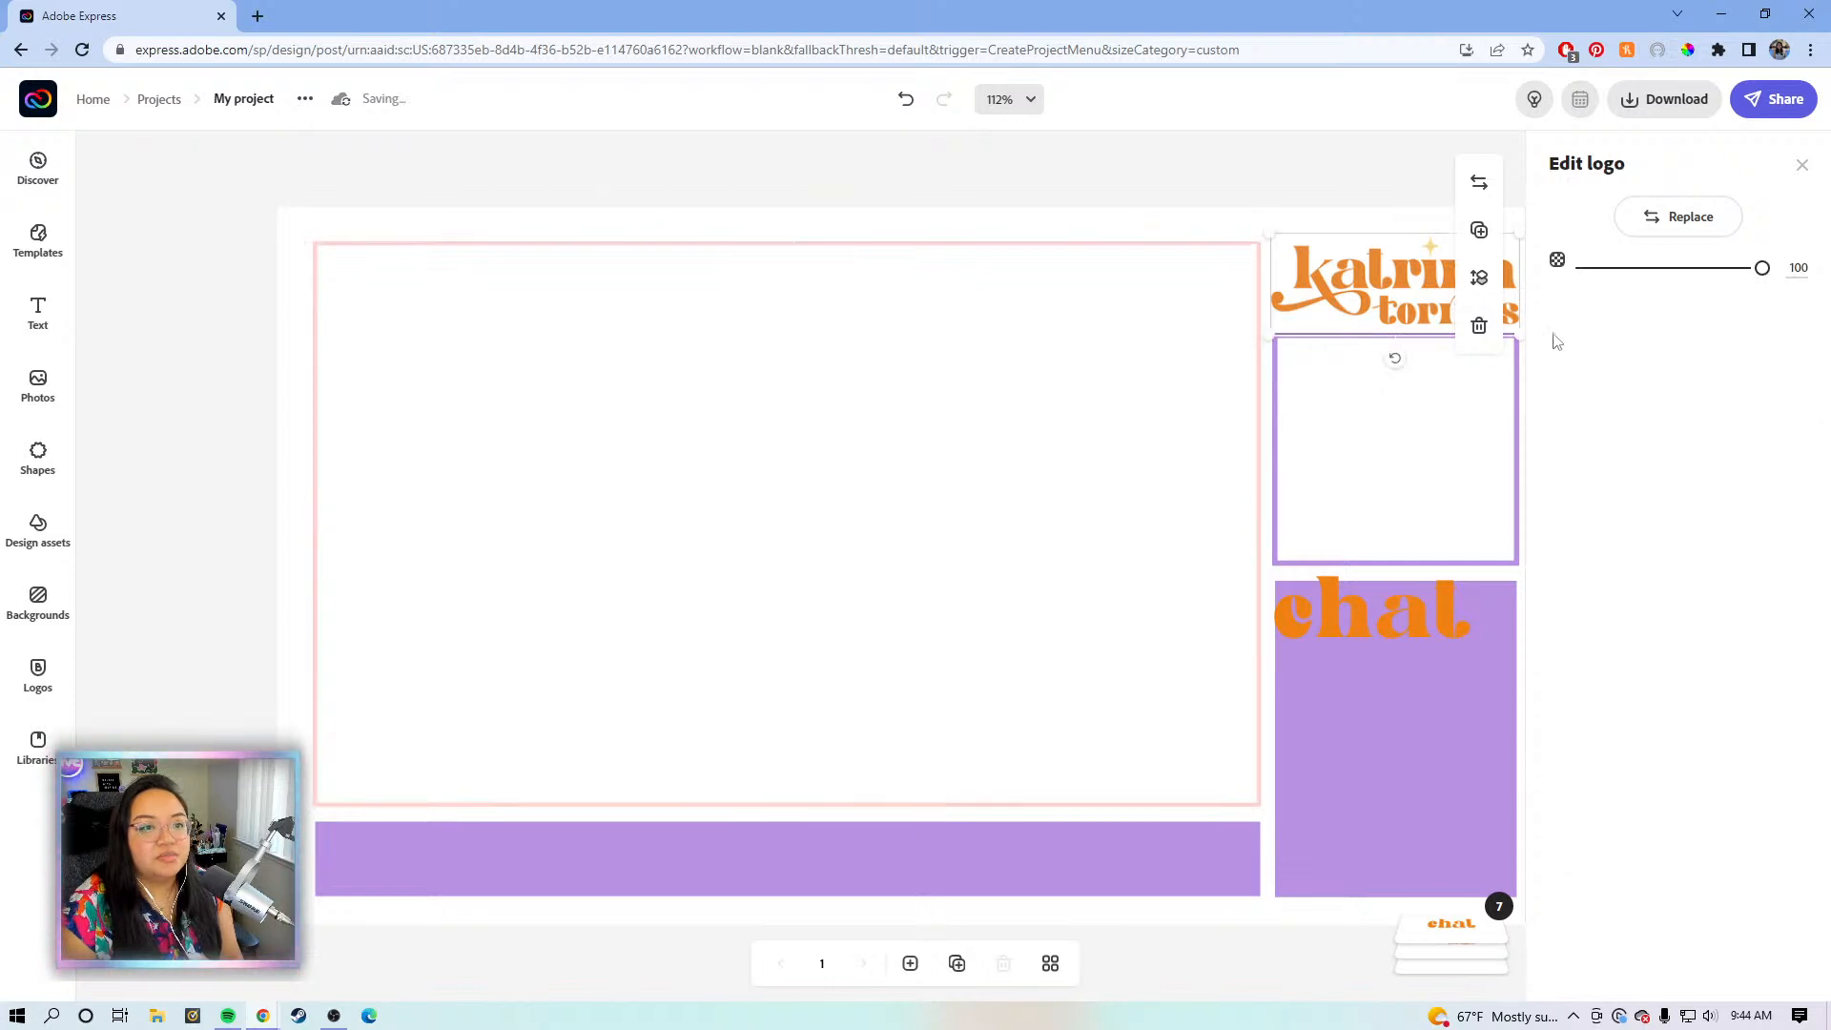
pyautogui.click(1325, 424)
pyautogui.click(1581, 354)
pyautogui.click(1700, 446)
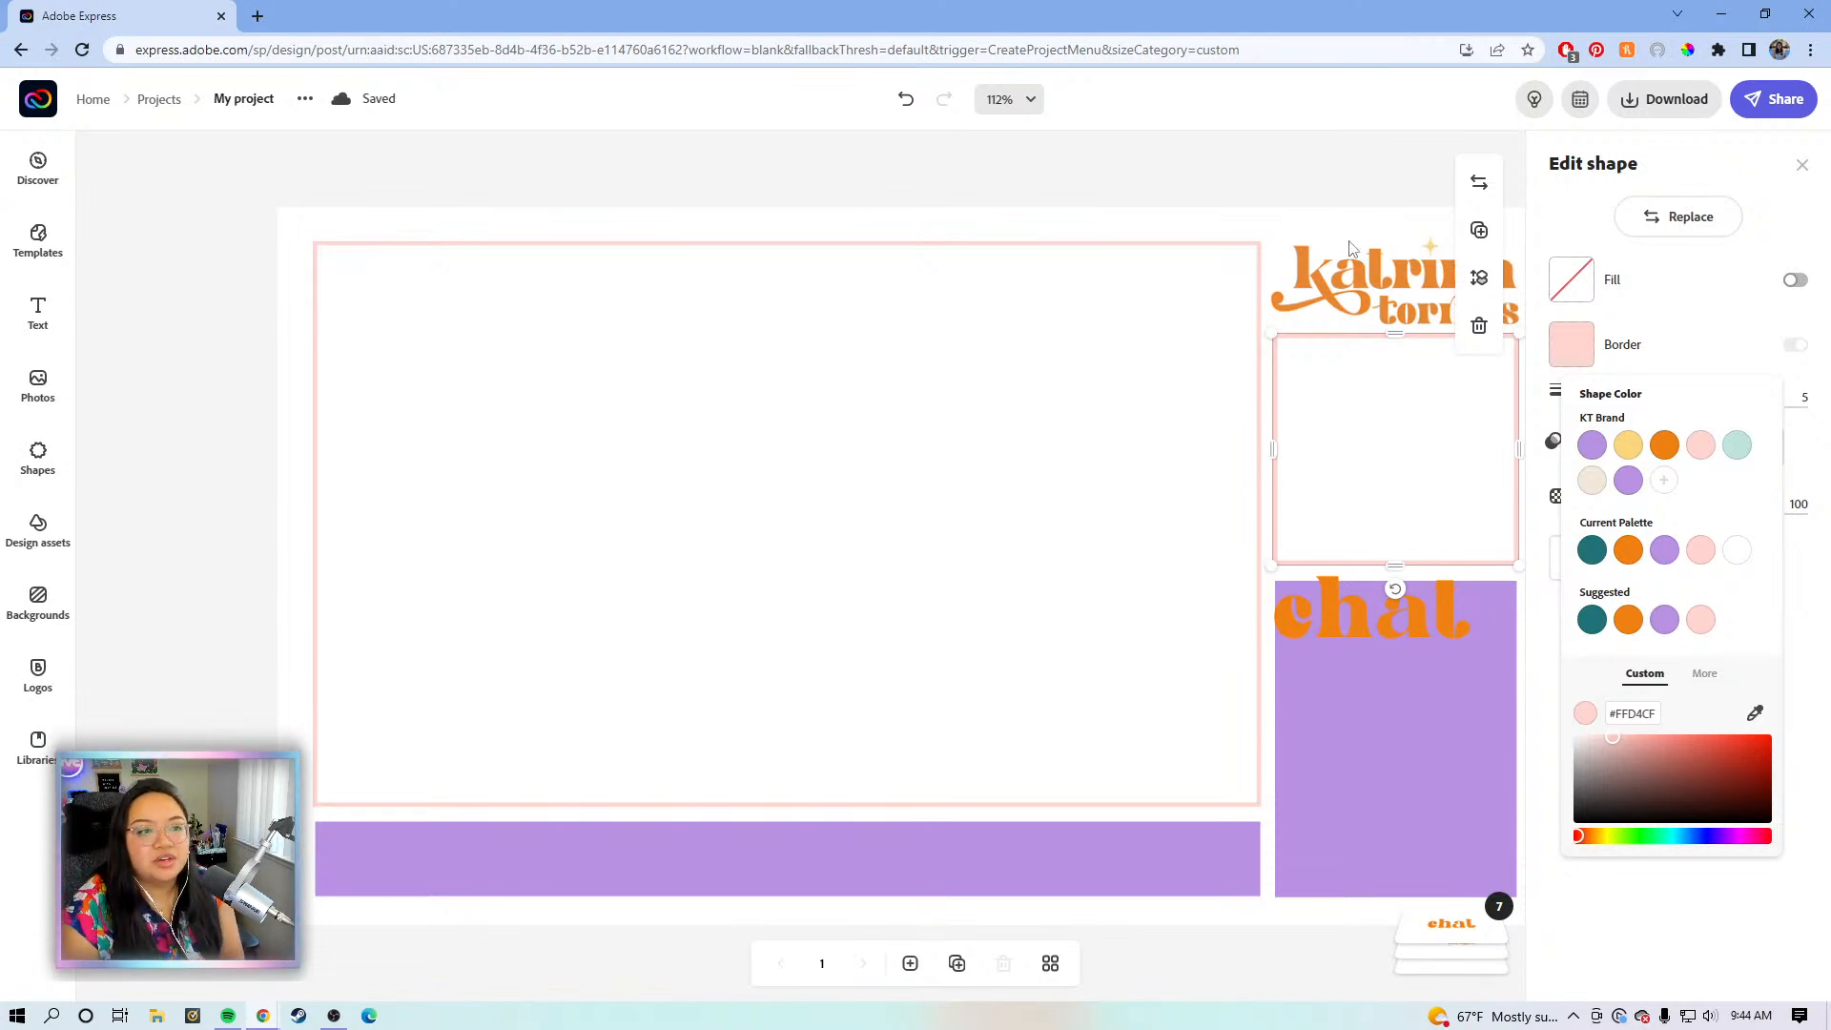
# - Fill the tall purple chat box with mint green (#BFE3DB)
pyautogui.click(1463, 722)
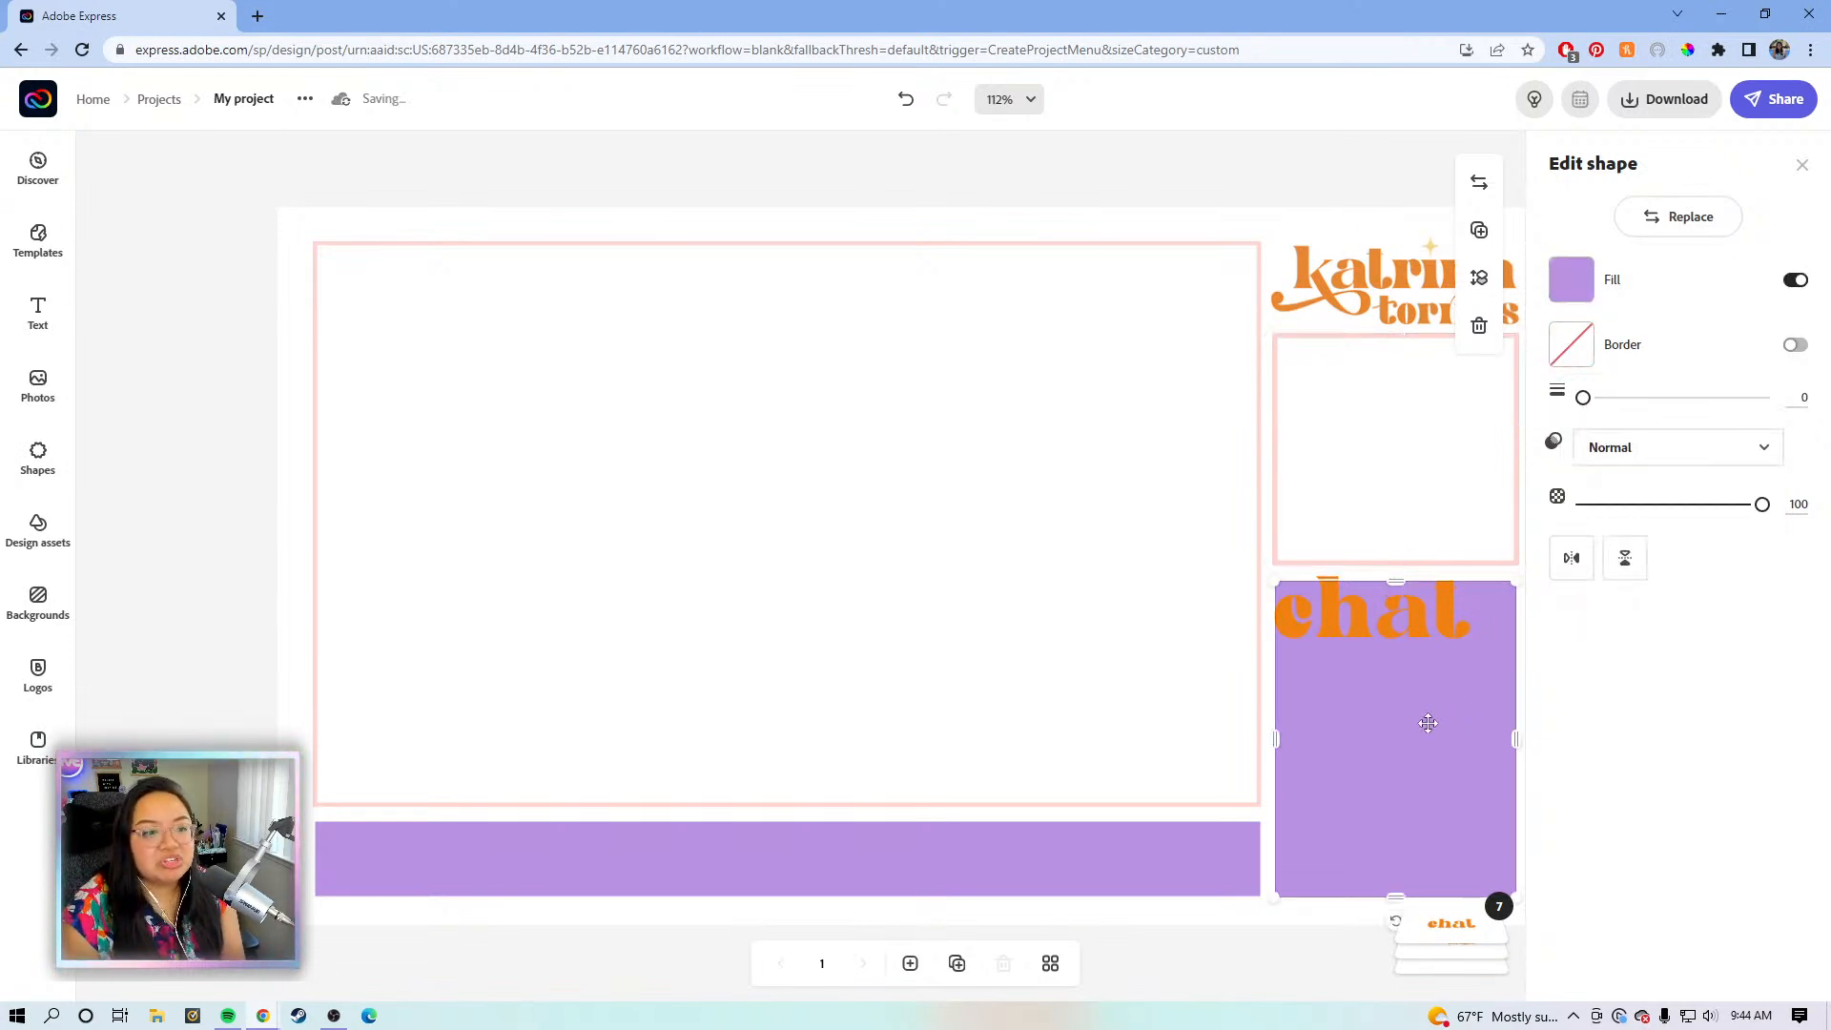
pyautogui.click(1575, 280)
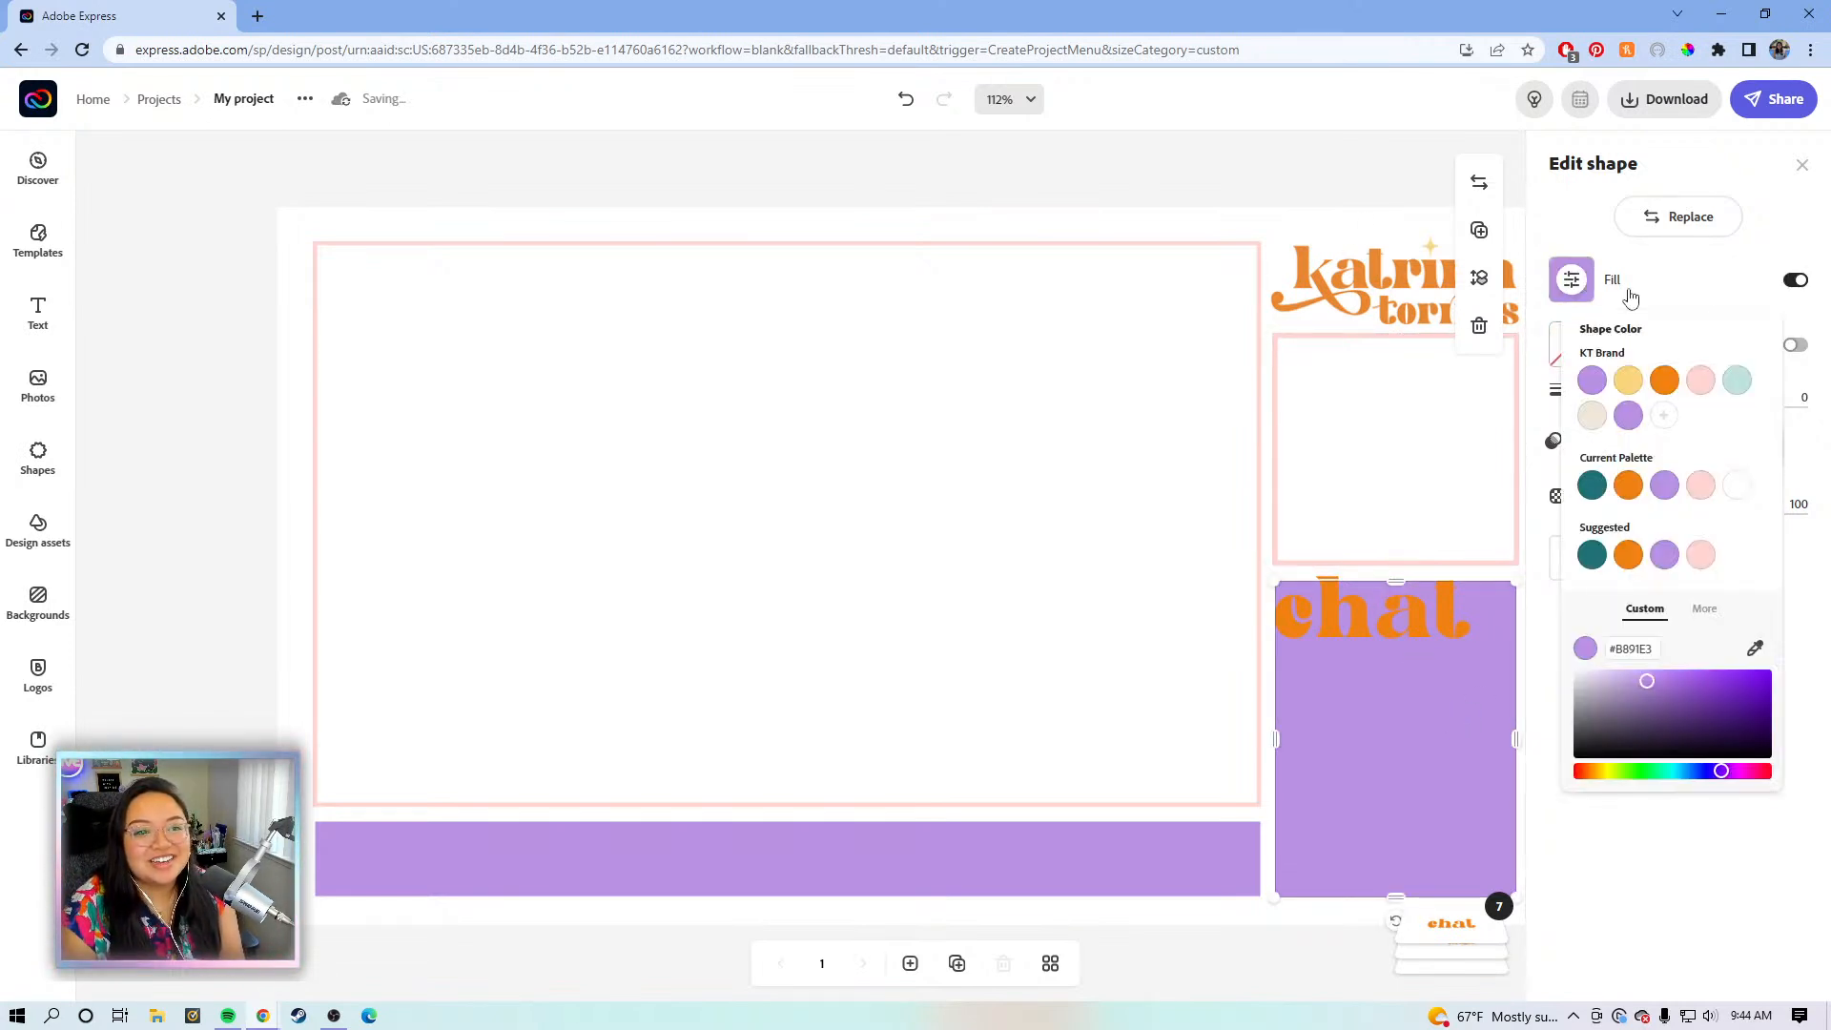
pyautogui.click(1735, 381)
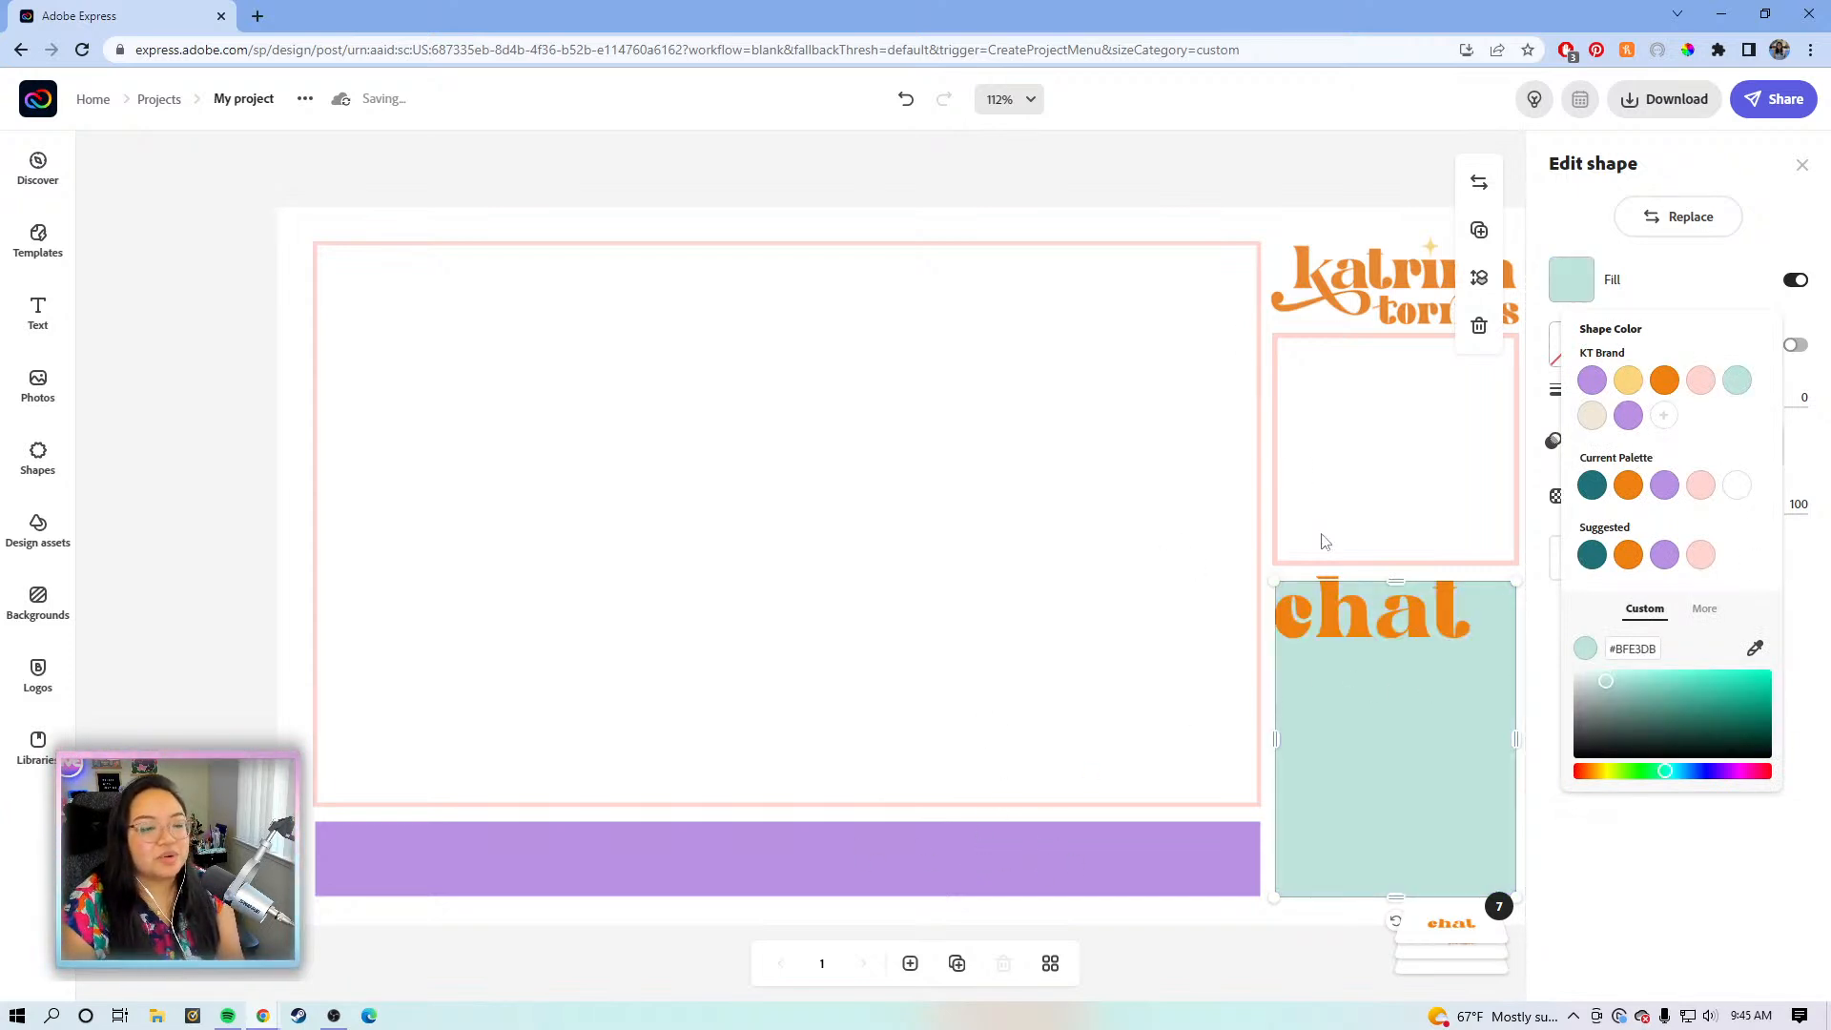
pyautogui.click(1373, 615)
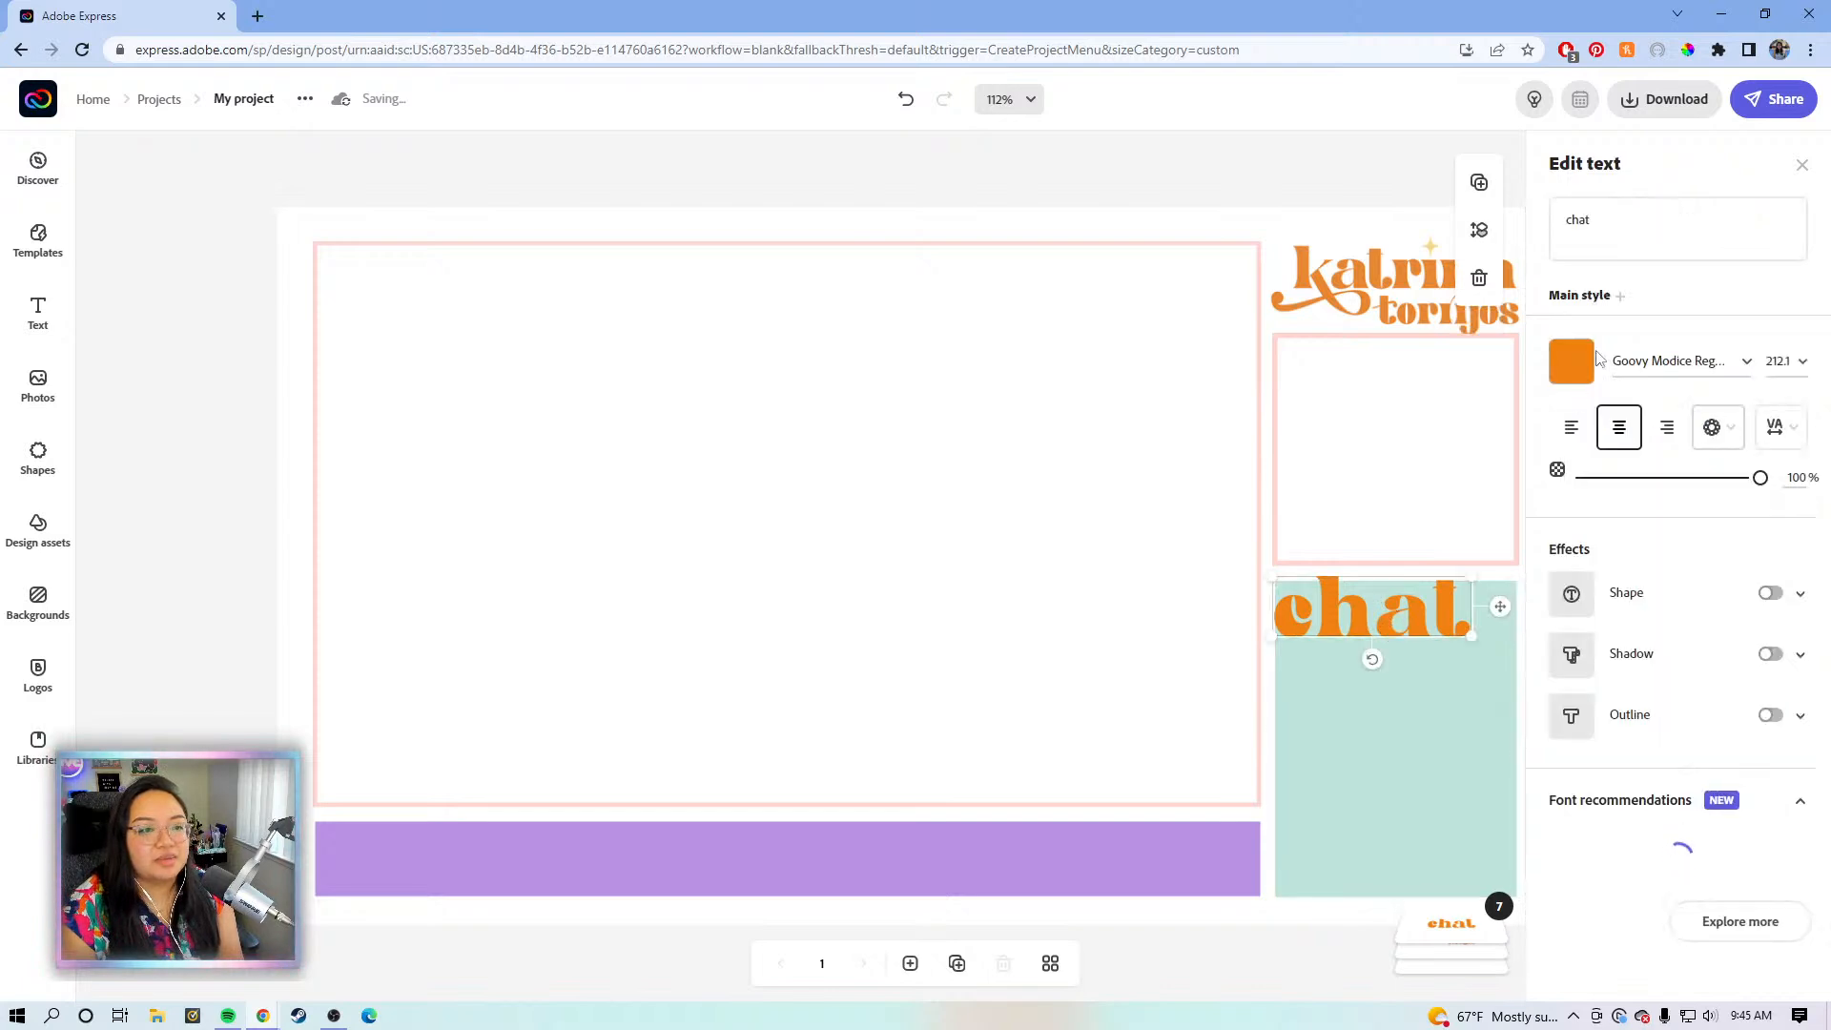
# - Outline the 'chat' heading in white and lower the mint box's top edge beneath it
pyautogui.scroll(-3, 1664, 678)
pyautogui.click(1680, 486)
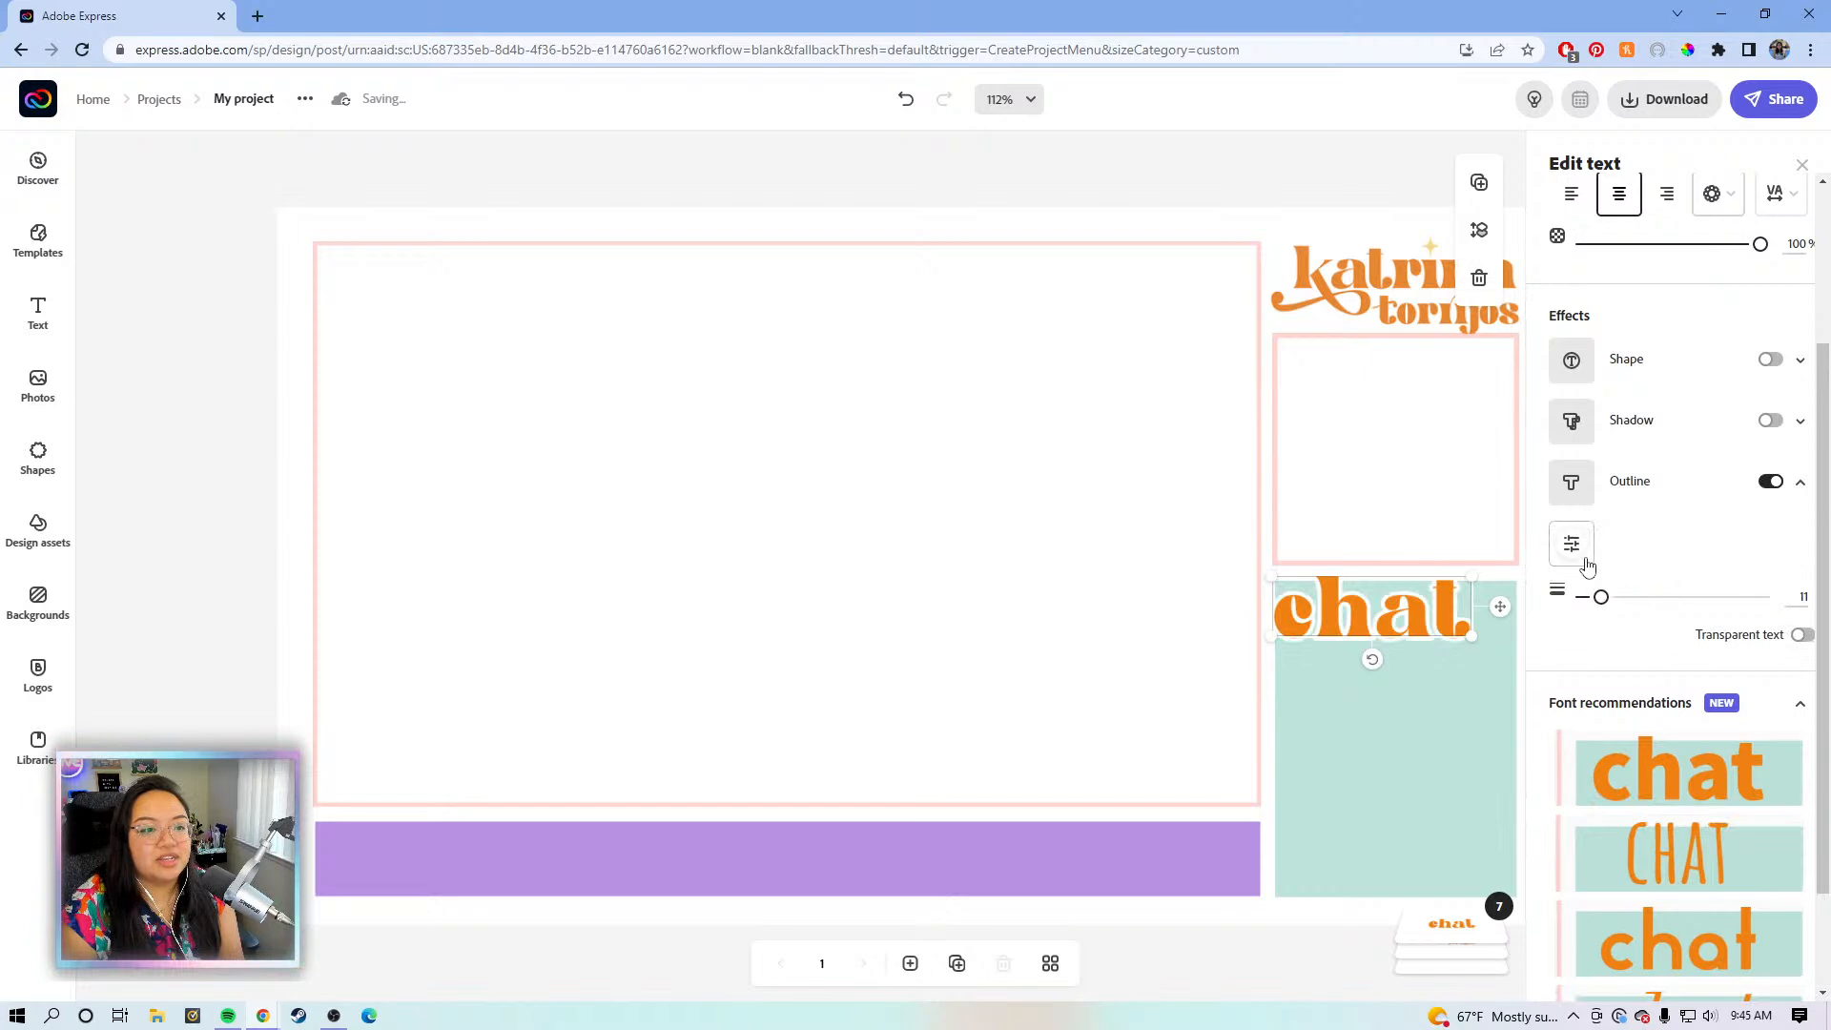
pyautogui.click(1427, 715)
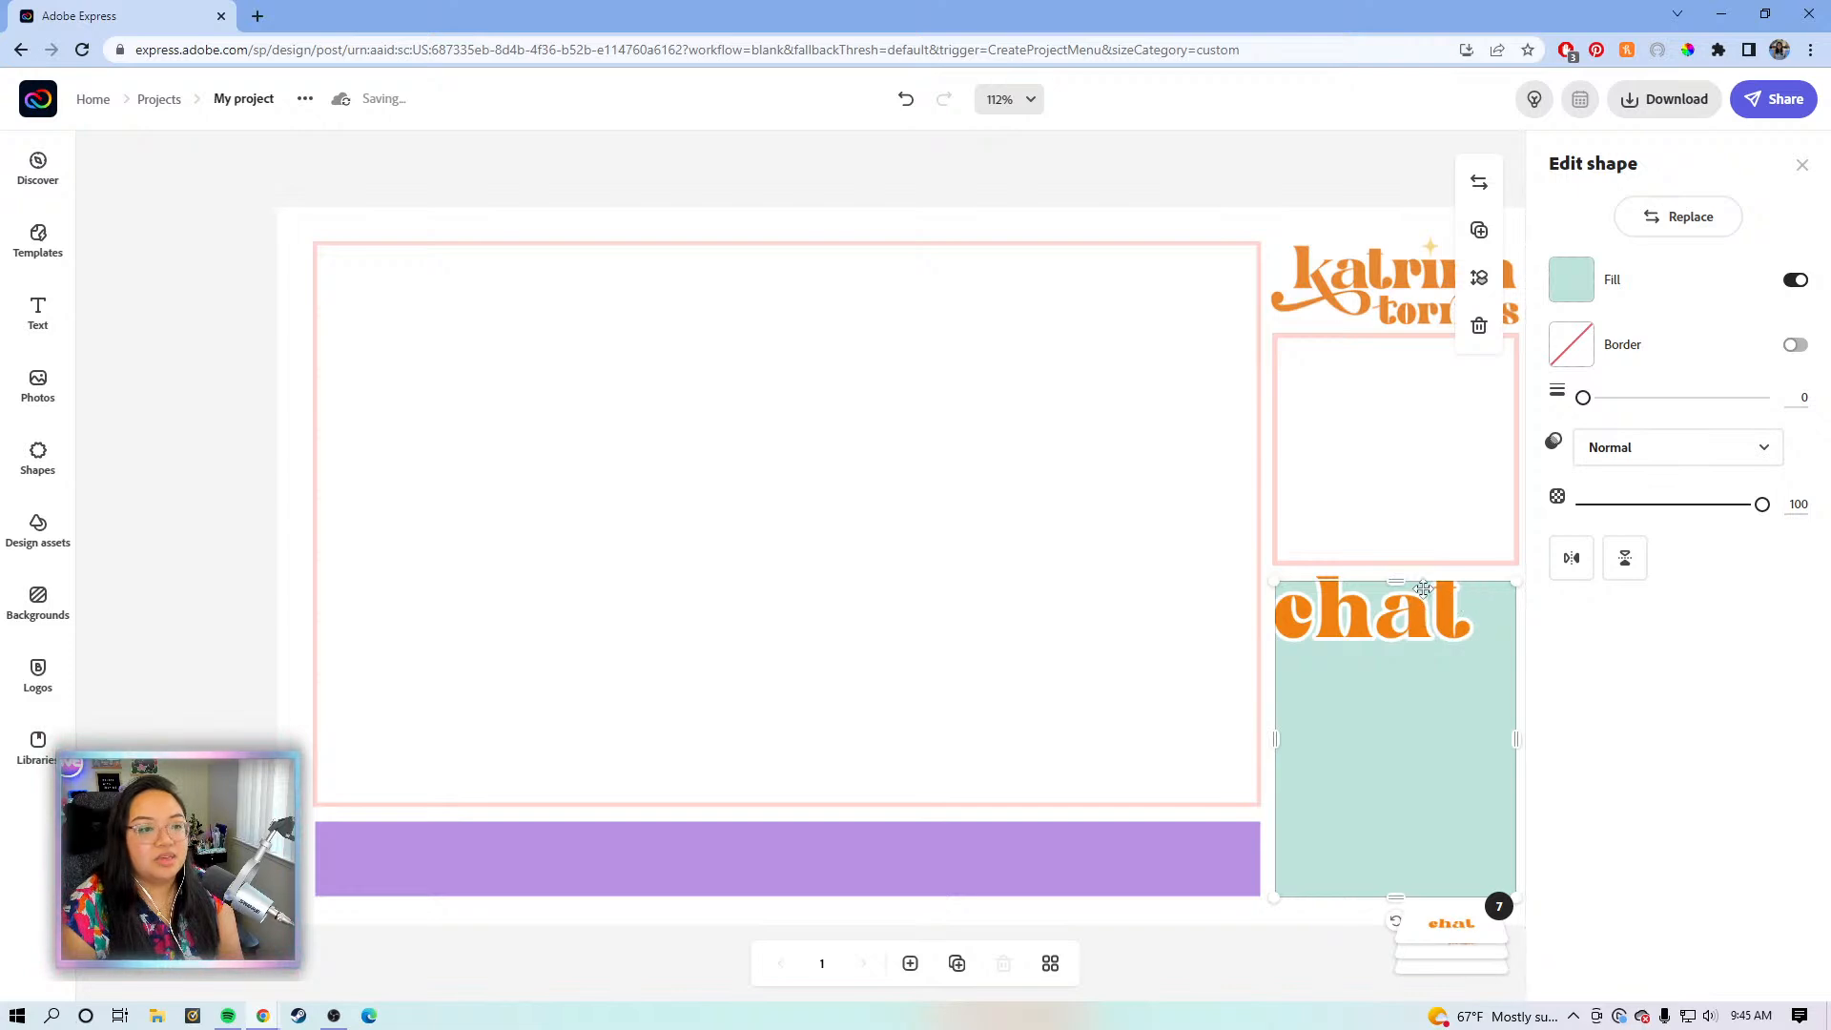
pyautogui.moveTo(1399, 582); pyautogui.dragTo(1399, 606)
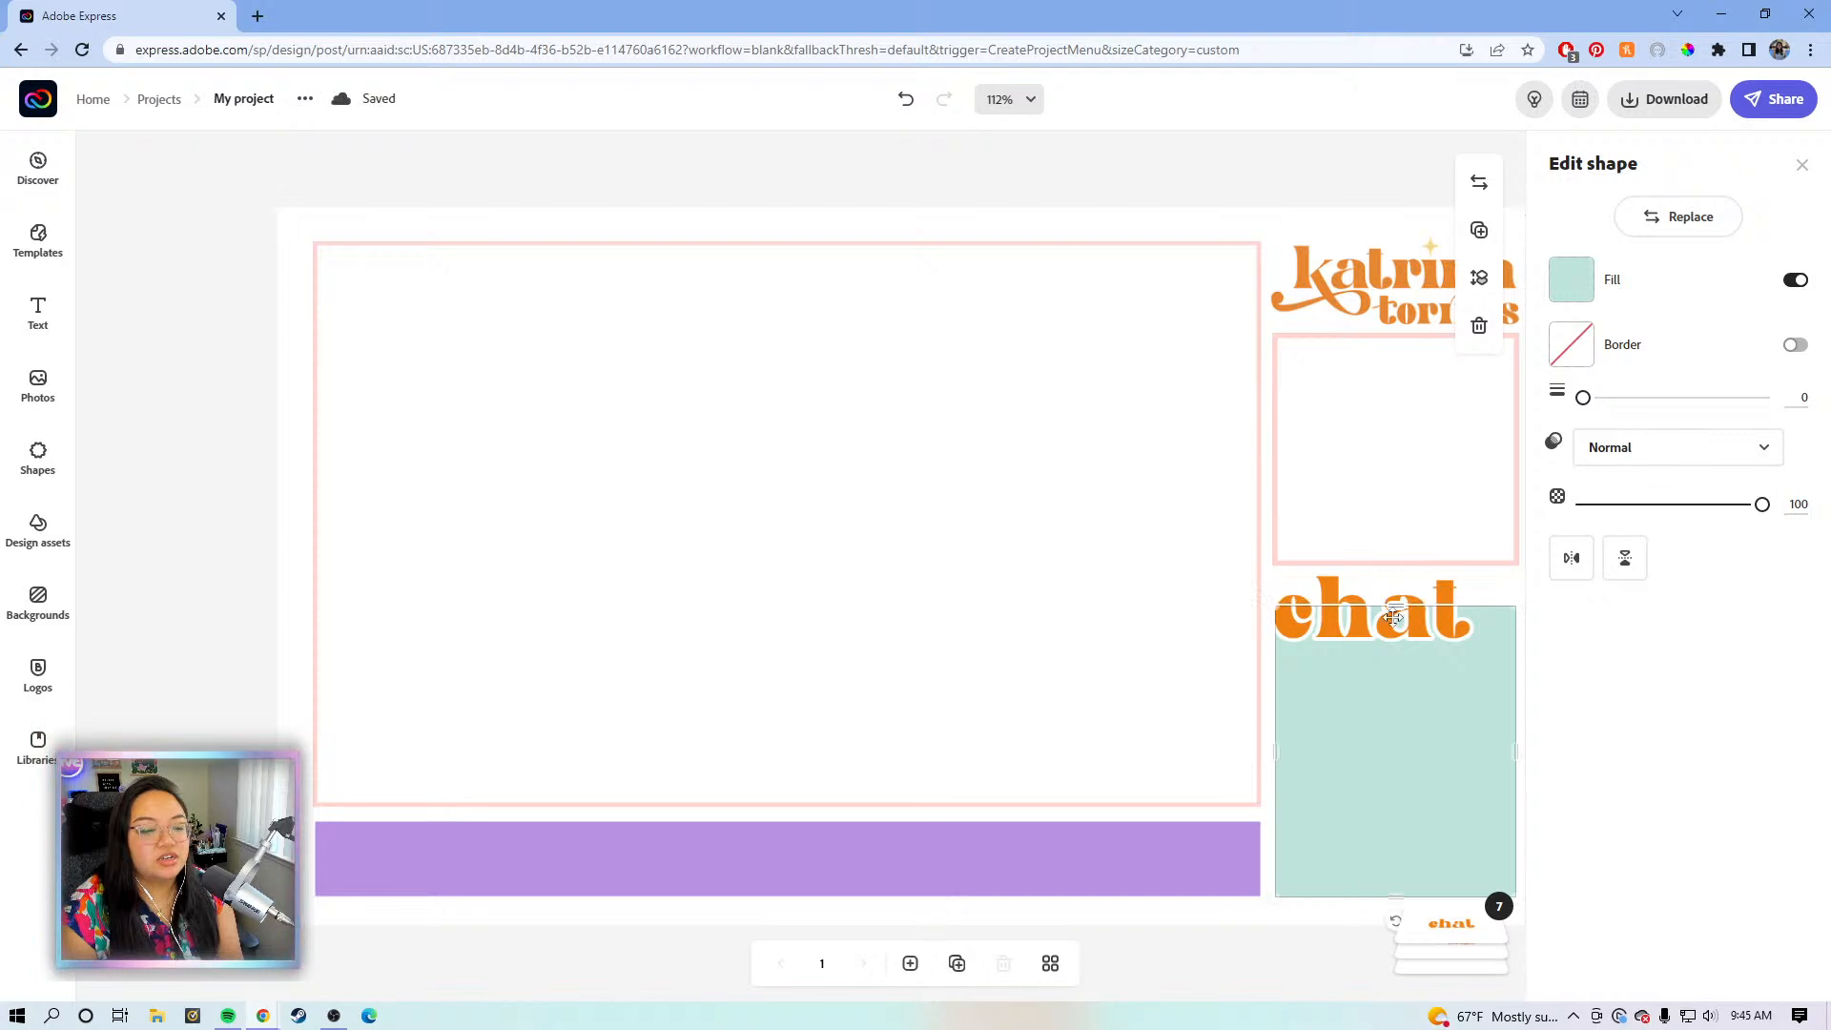
pyautogui.click(1339, 605)
pyautogui.press('Up')
pyautogui.press('Up')
pyautogui.press('Up')
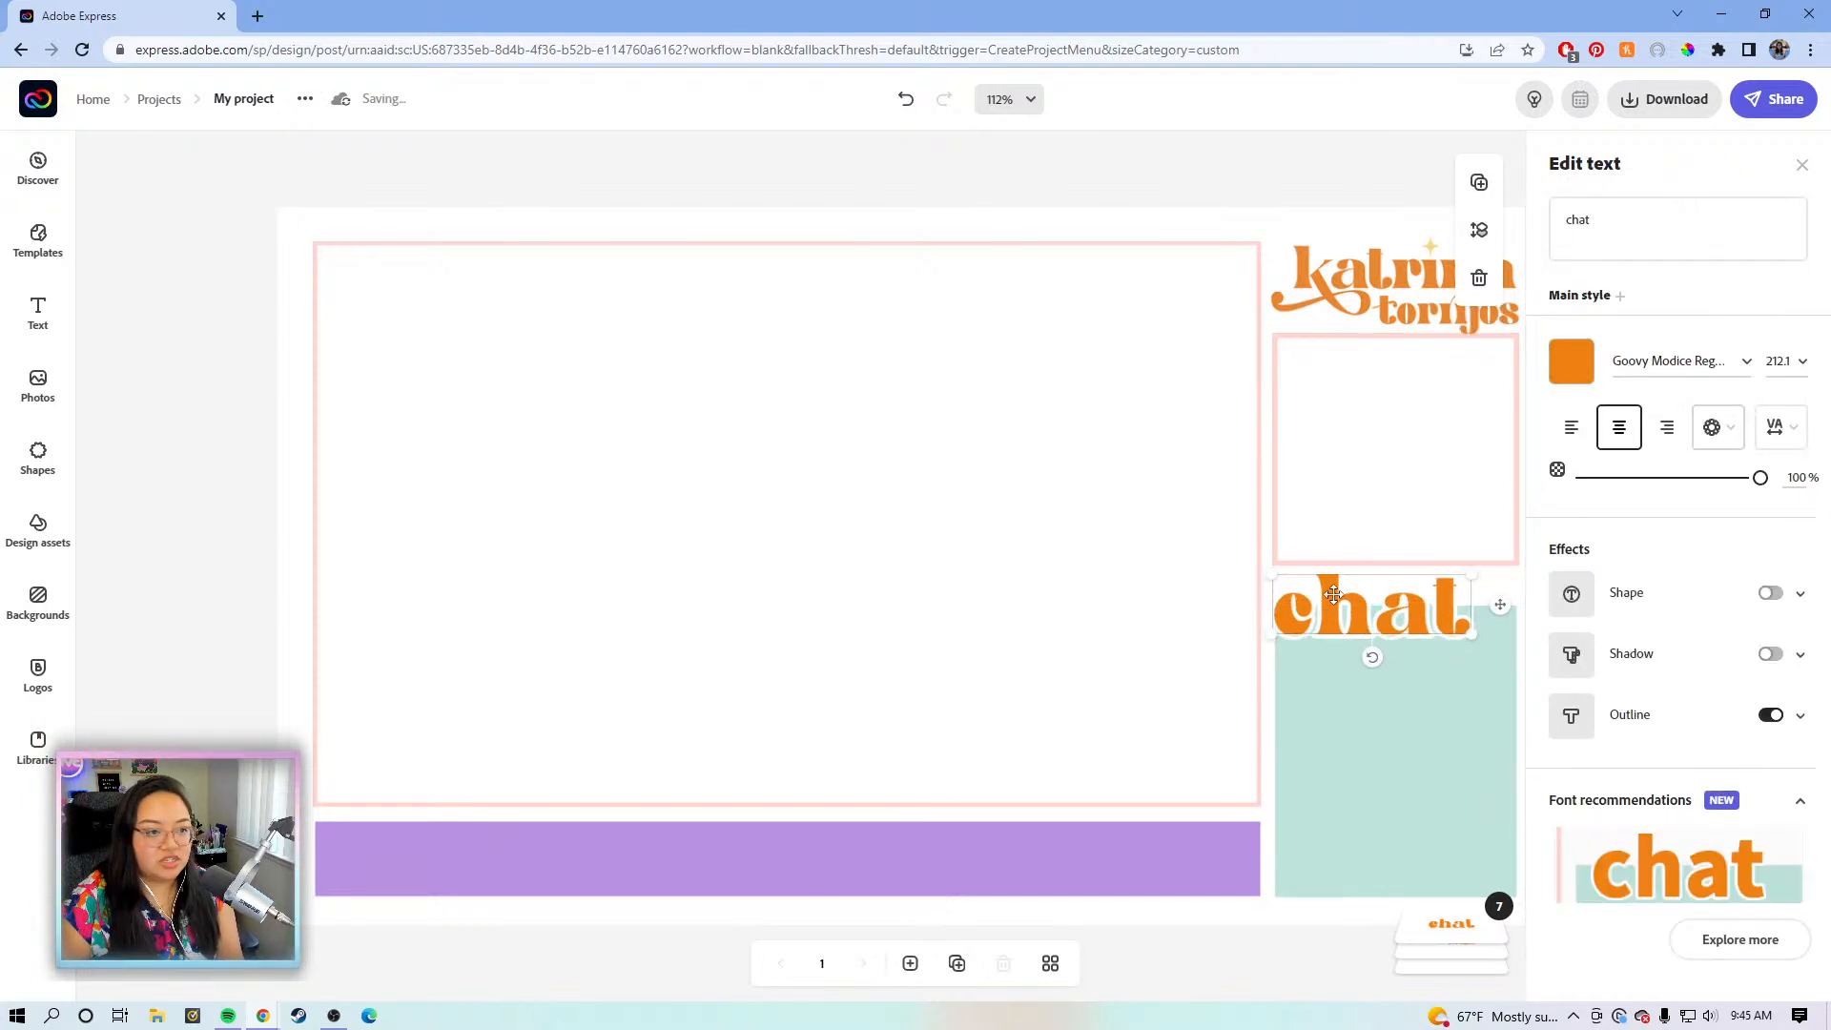
pyautogui.press('Down')
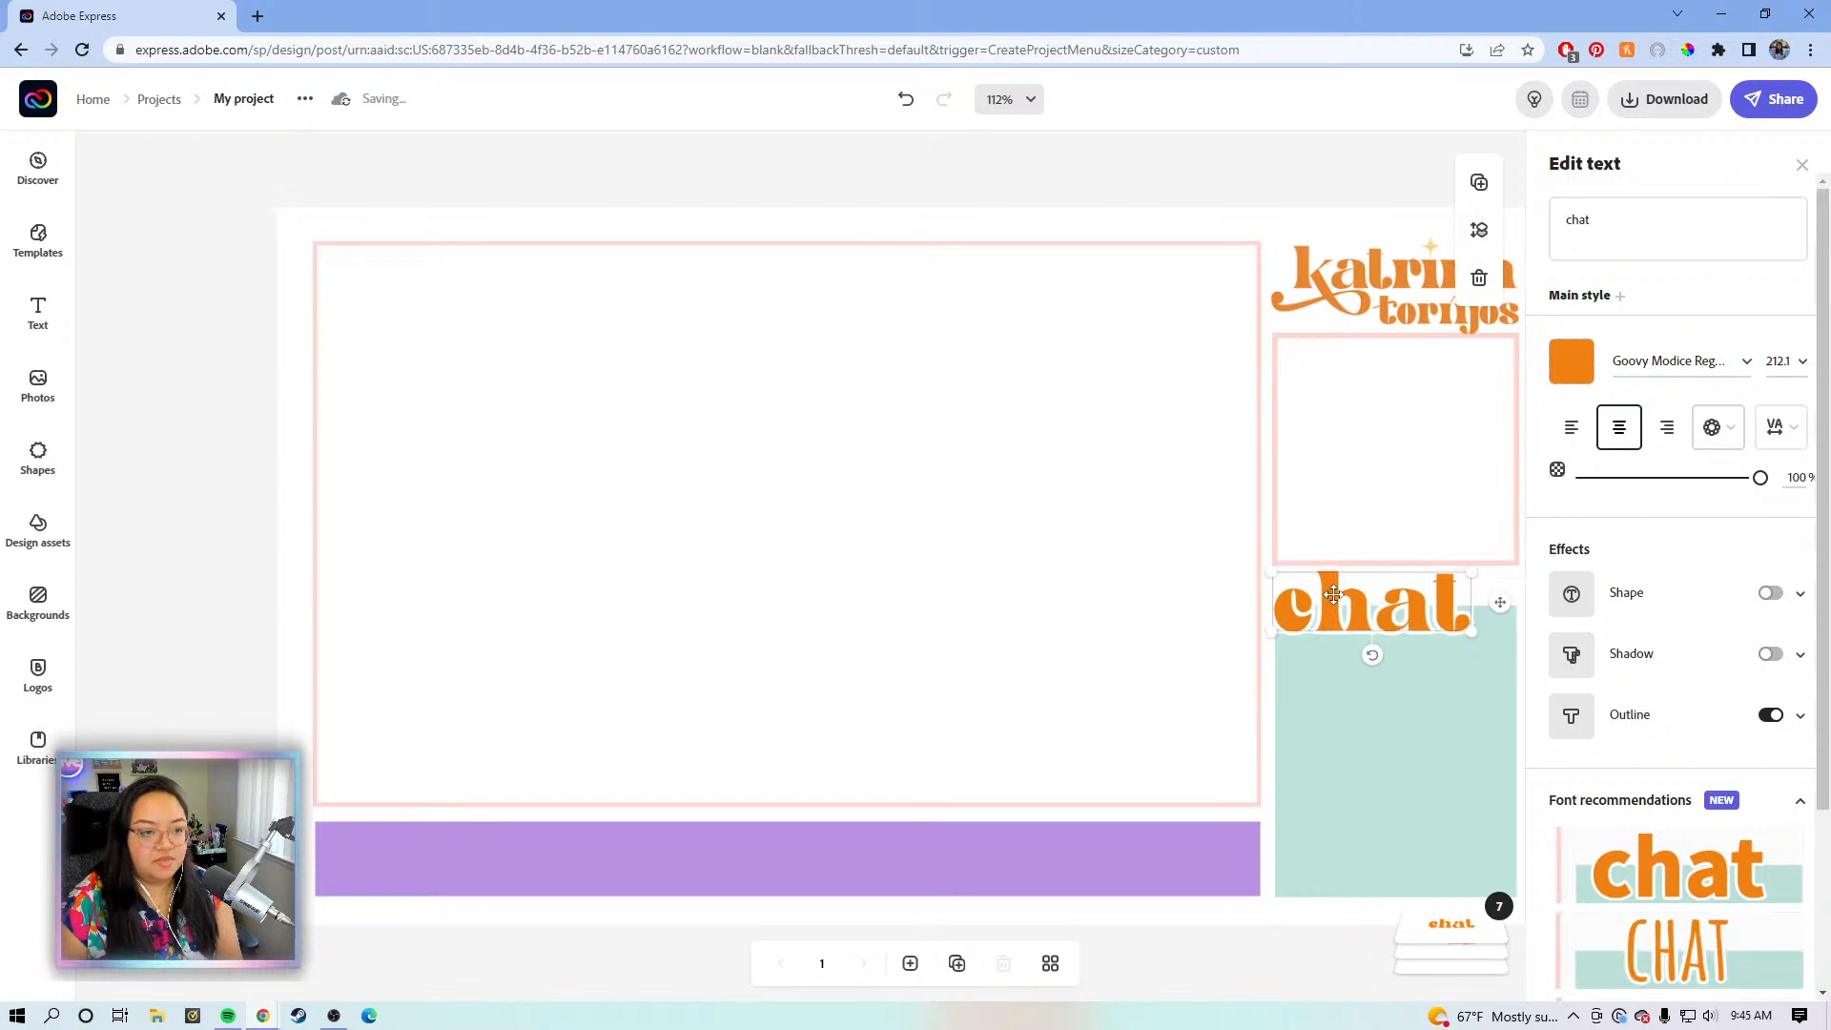
pyautogui.click(1169, 194)
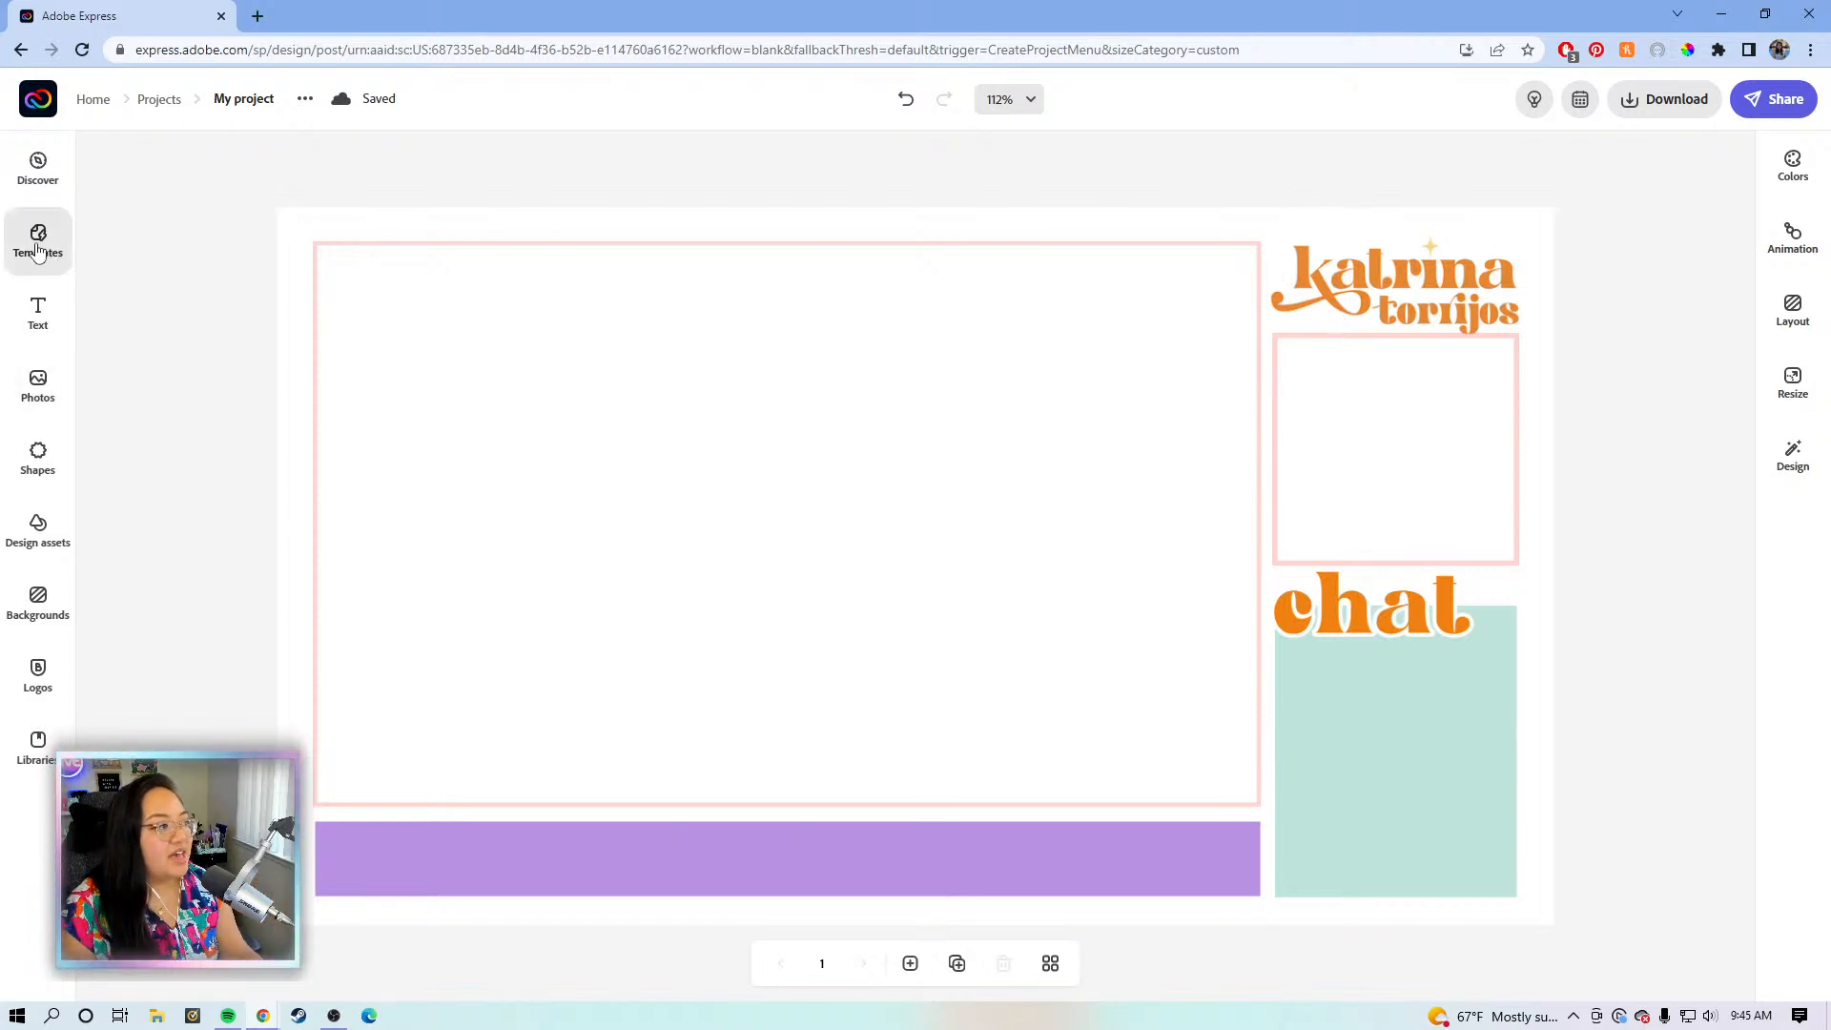
# - Add a square shape and fill it light pink
pyautogui.click(38, 456)
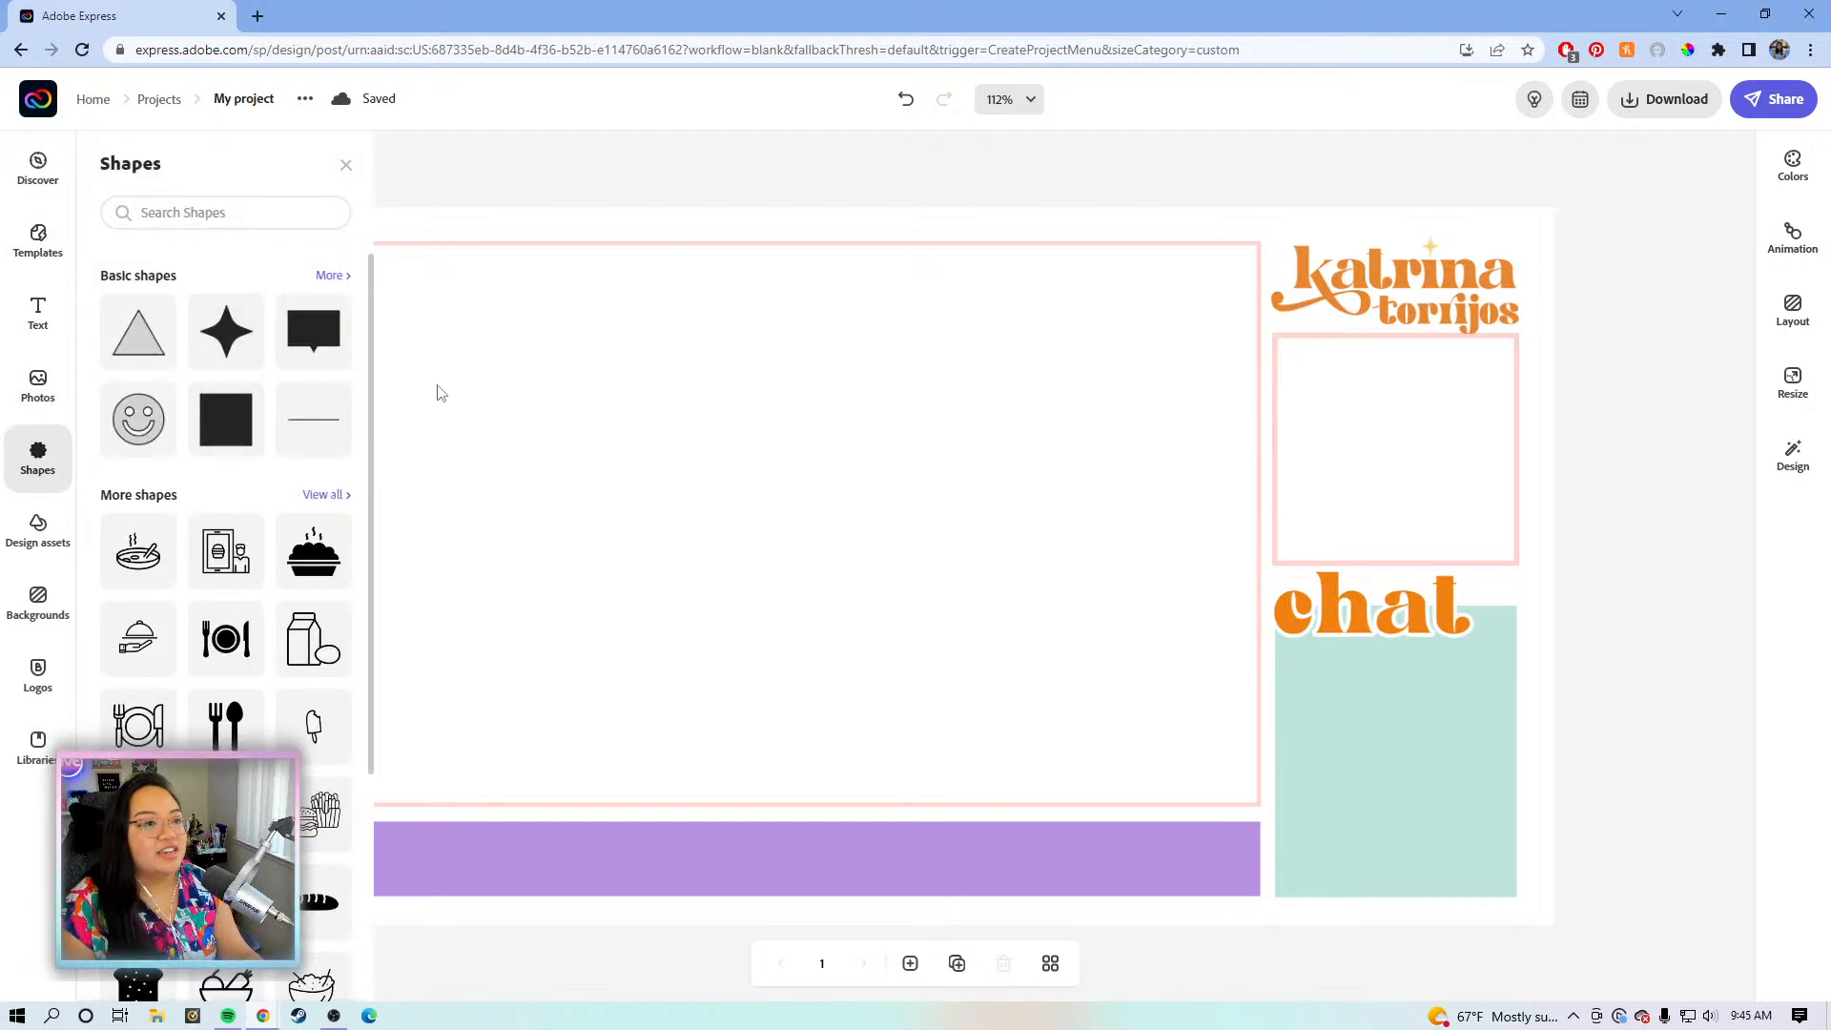
pyautogui.click(235, 426)
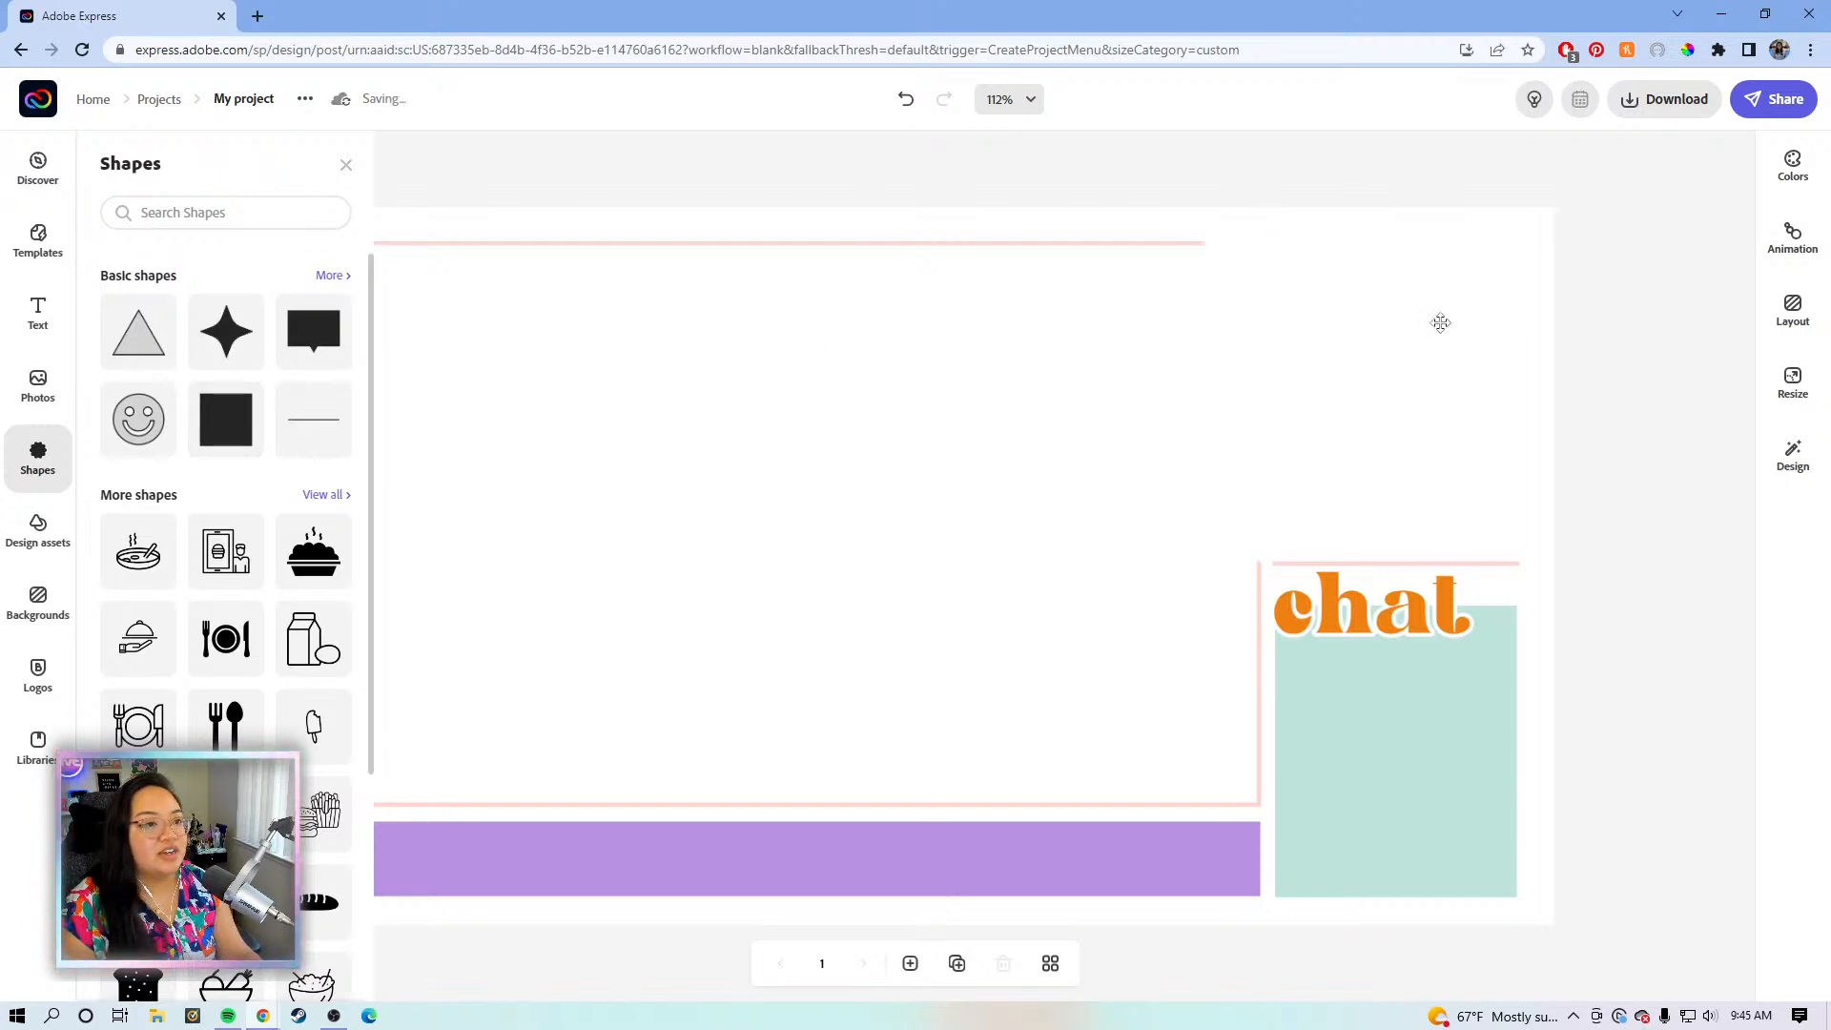
pyautogui.click(1440, 324)
pyautogui.click(1570, 283)
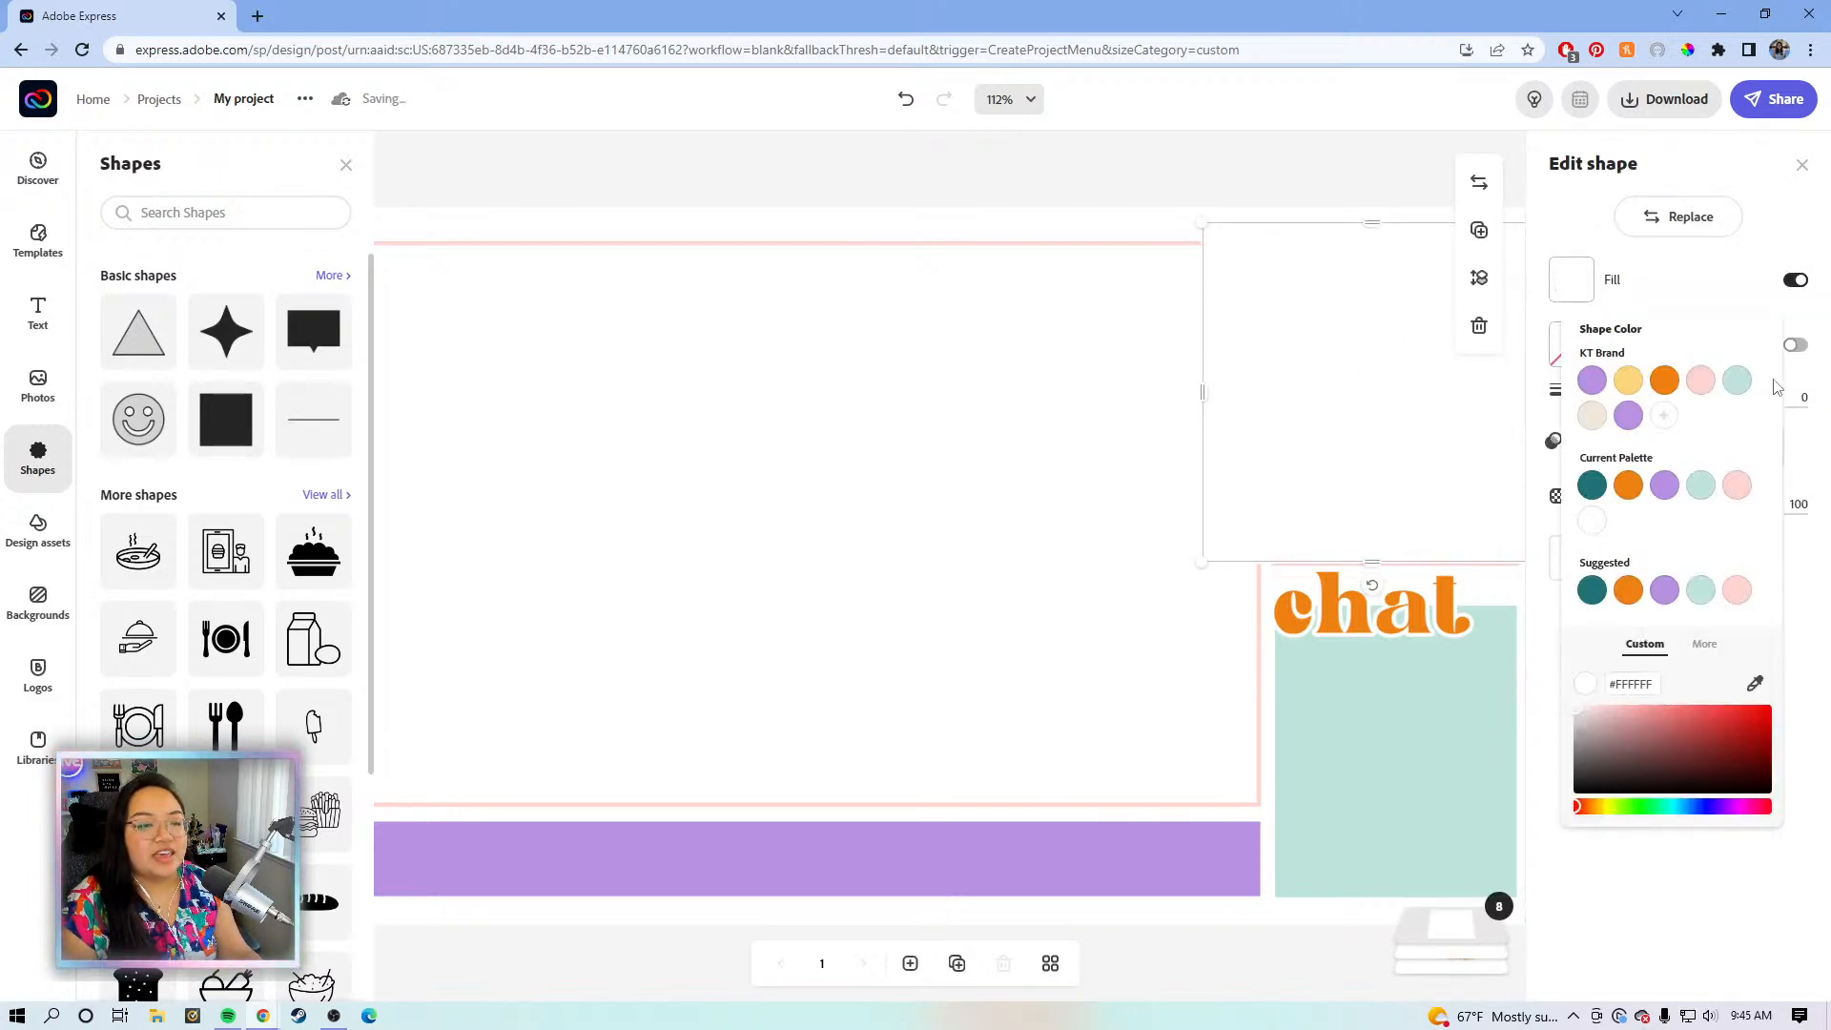
pyautogui.click(1702, 383)
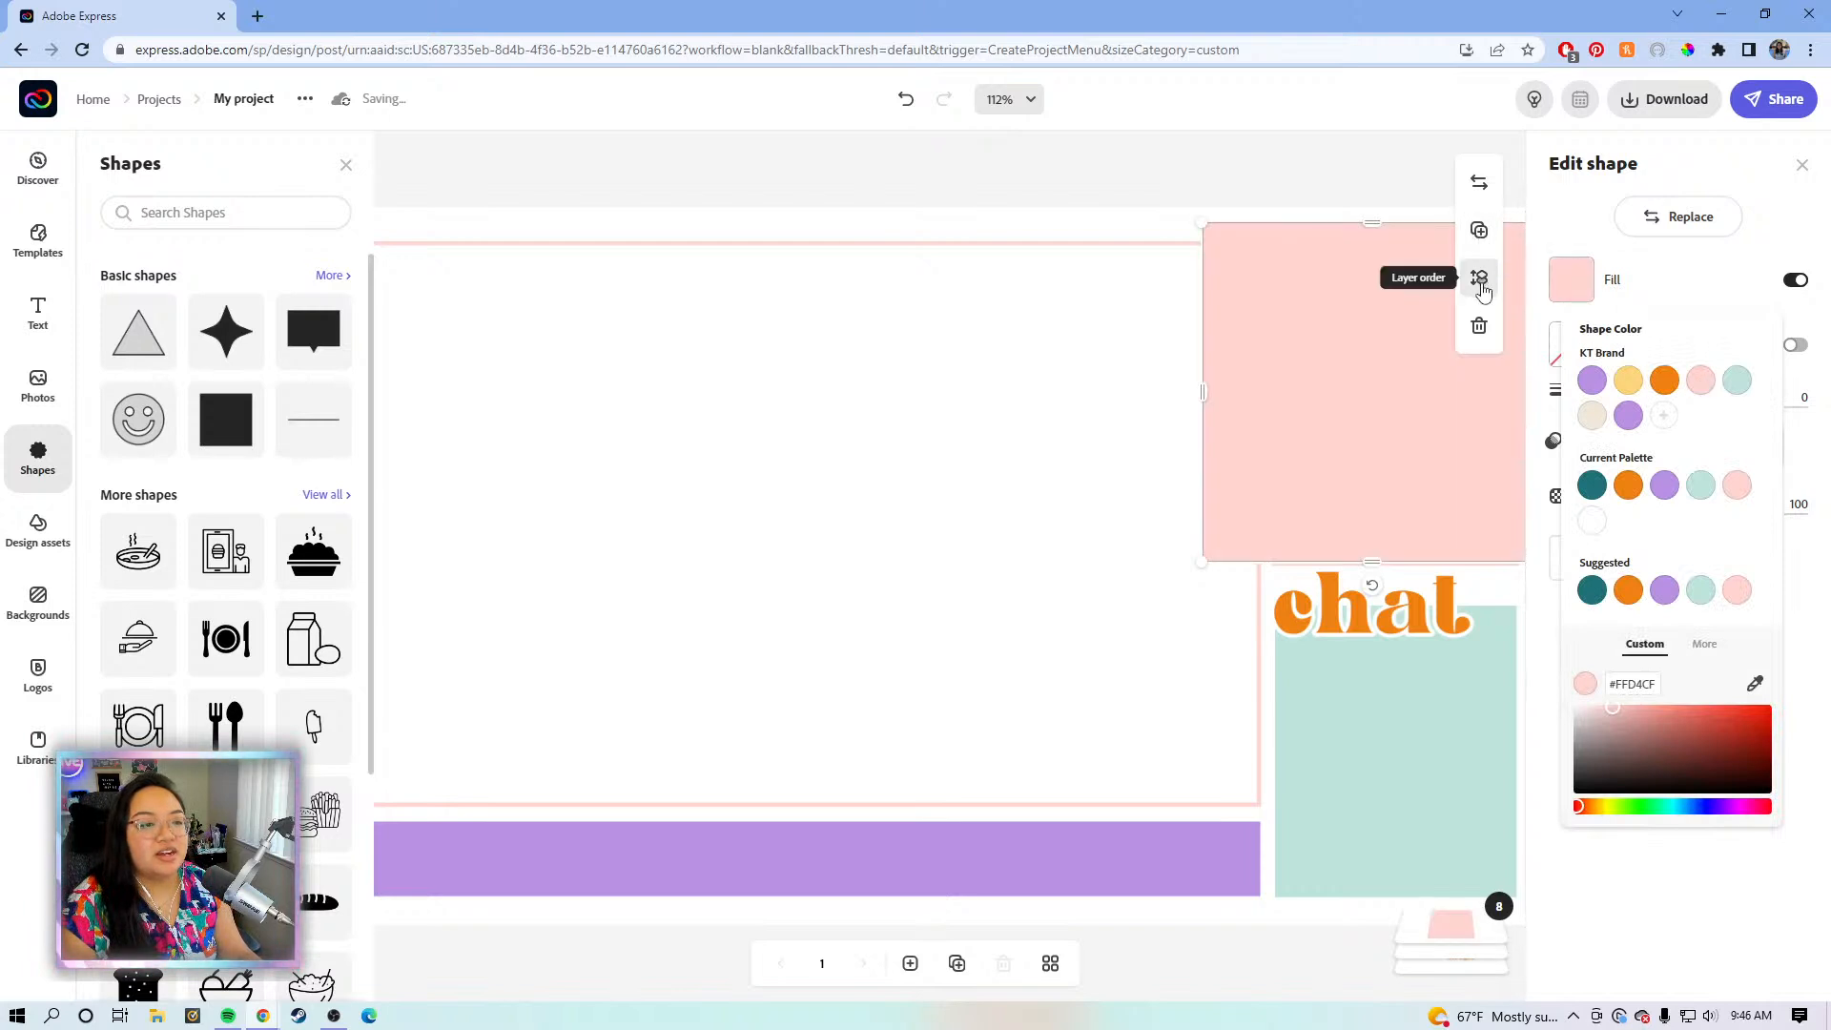
pyautogui.click(1250, 456)
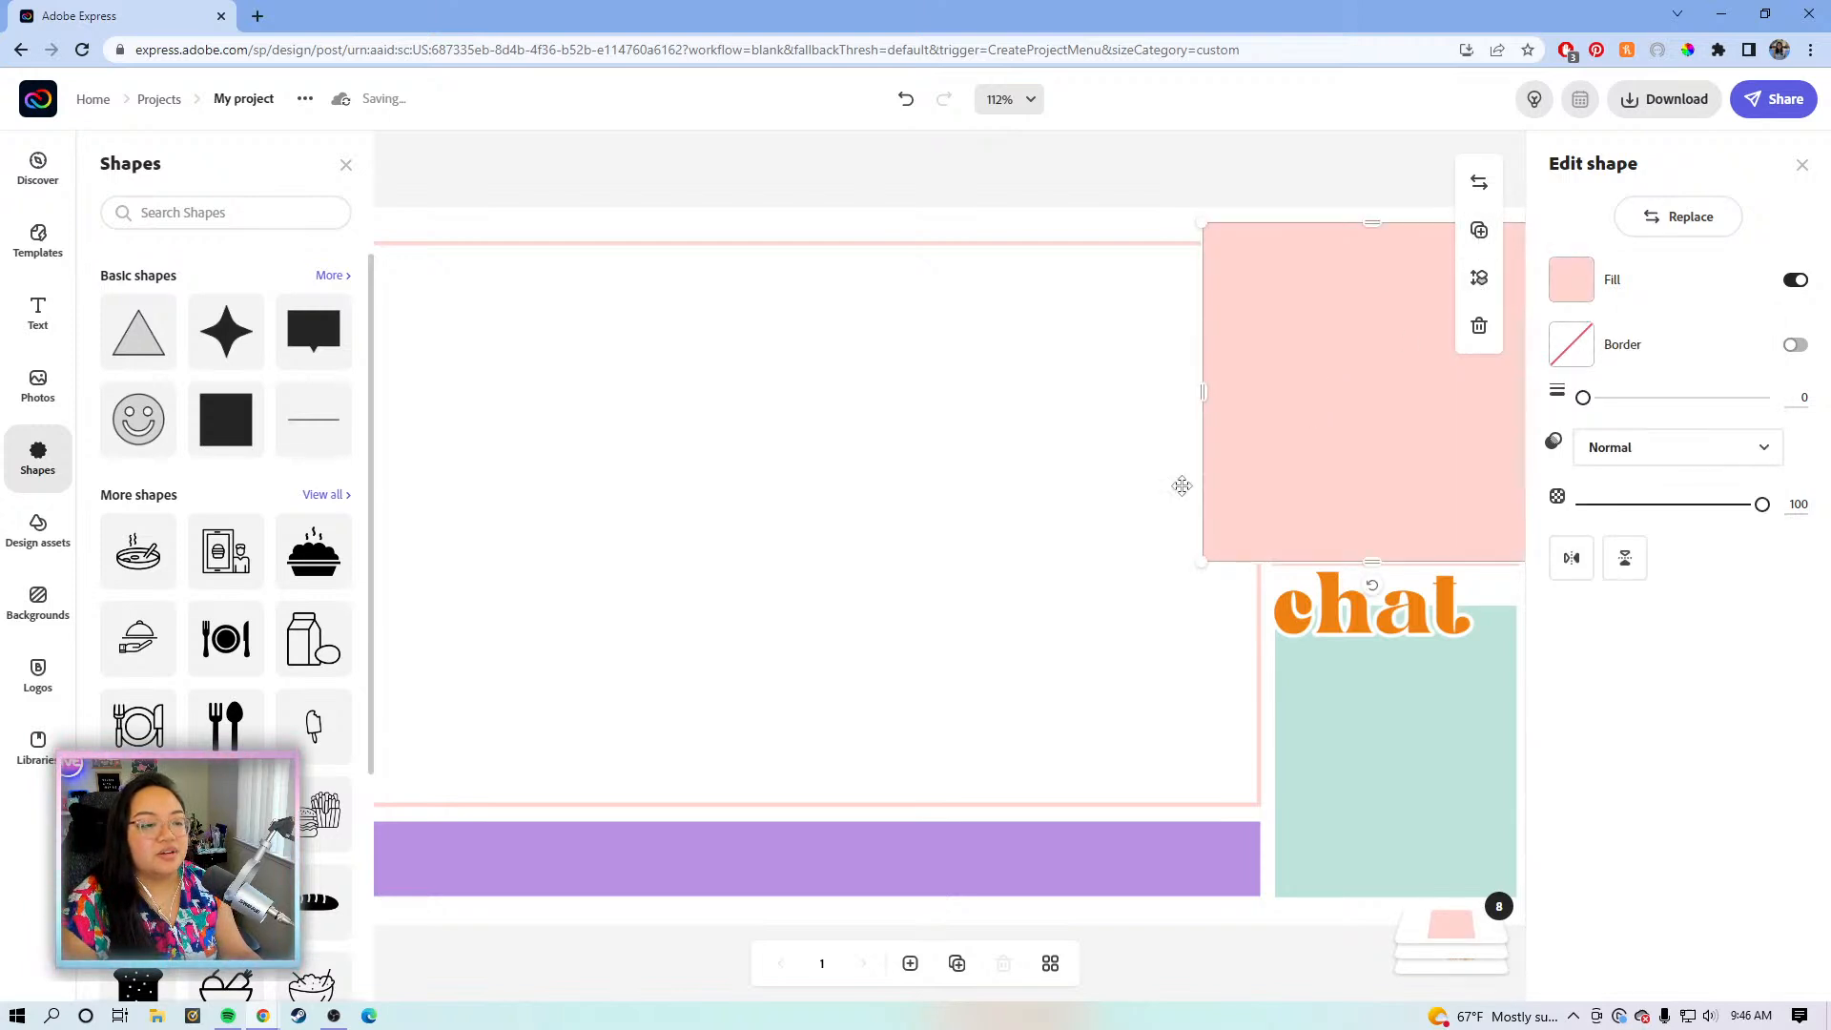
# - Send the pink square behind the name logo and shrink it into a banner
pyautogui.press('space')
pyautogui.moveTo(1027, 450); pyautogui.dragTo(731, 425)
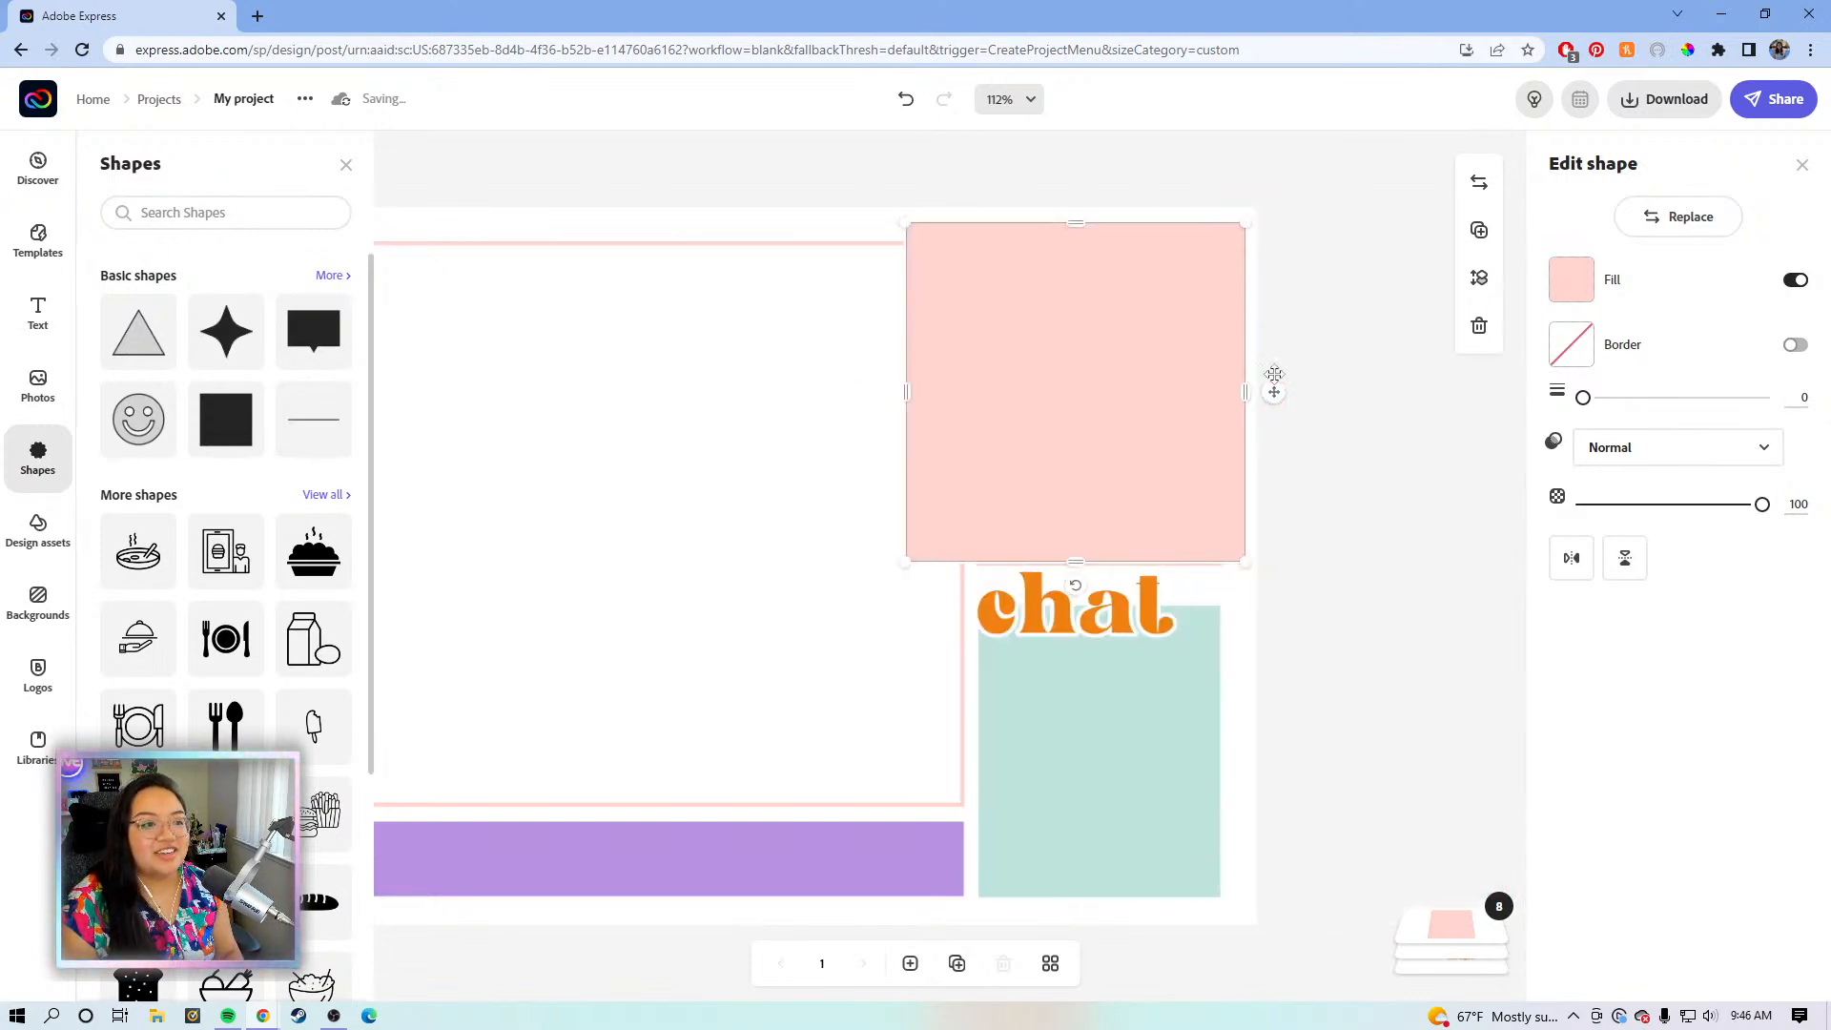
pyautogui.click(1479, 277)
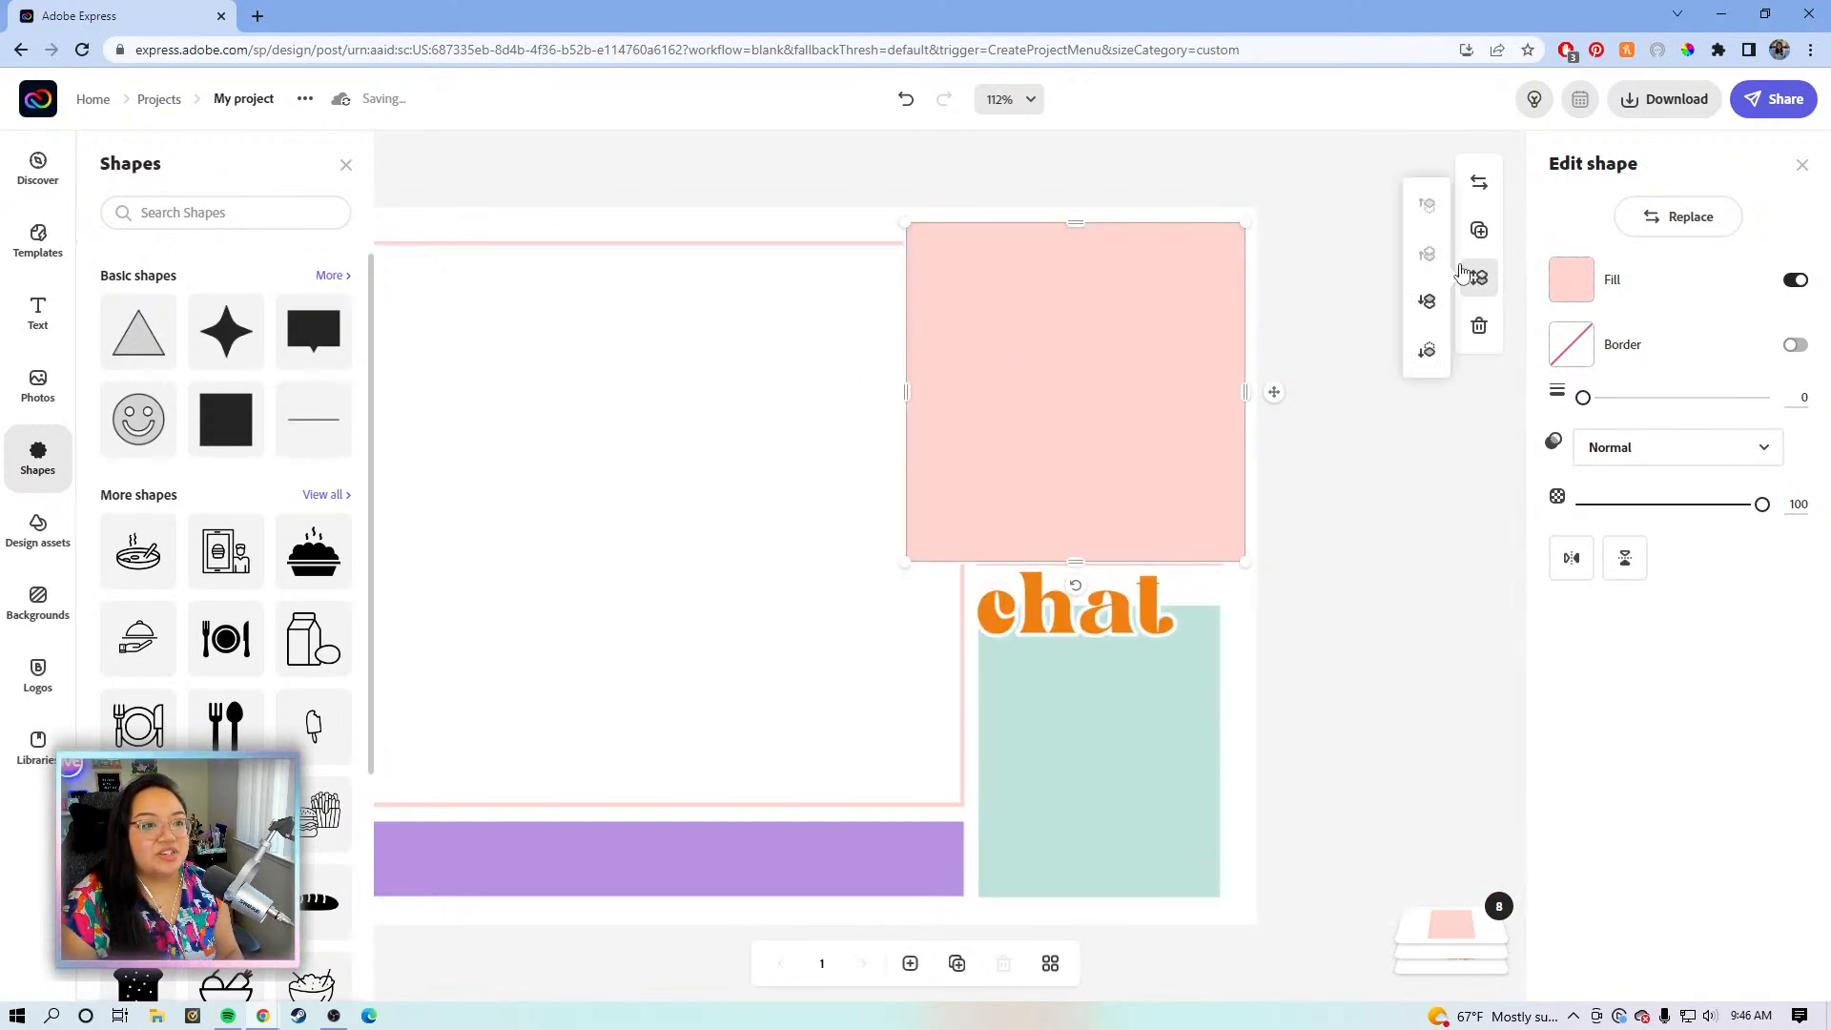
pyautogui.click(1426, 350)
pyautogui.moveTo(1077, 560); pyautogui.dragTo(1108, 335)
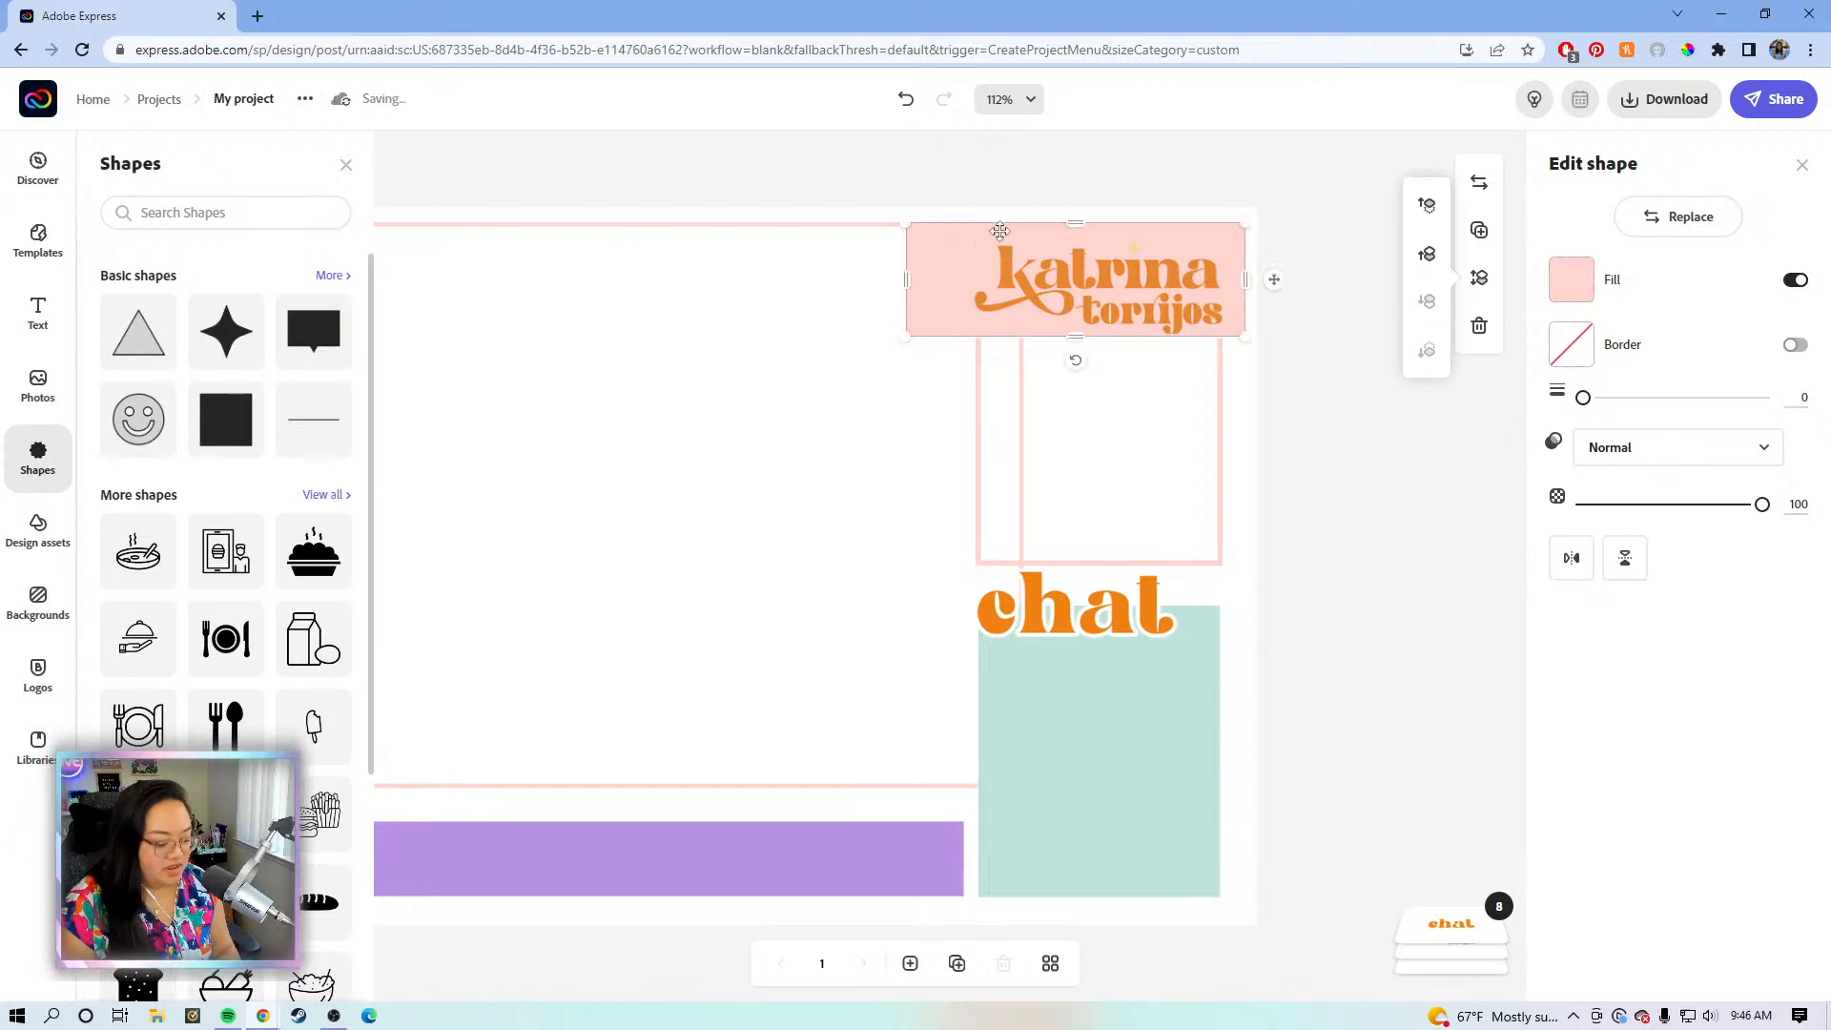
# - Snap the pink banner and the name logo to the top of the page
pyautogui.moveTo(1196, 237); pyautogui.dragTo(1261, 234)
pyautogui.click(1020, 262)
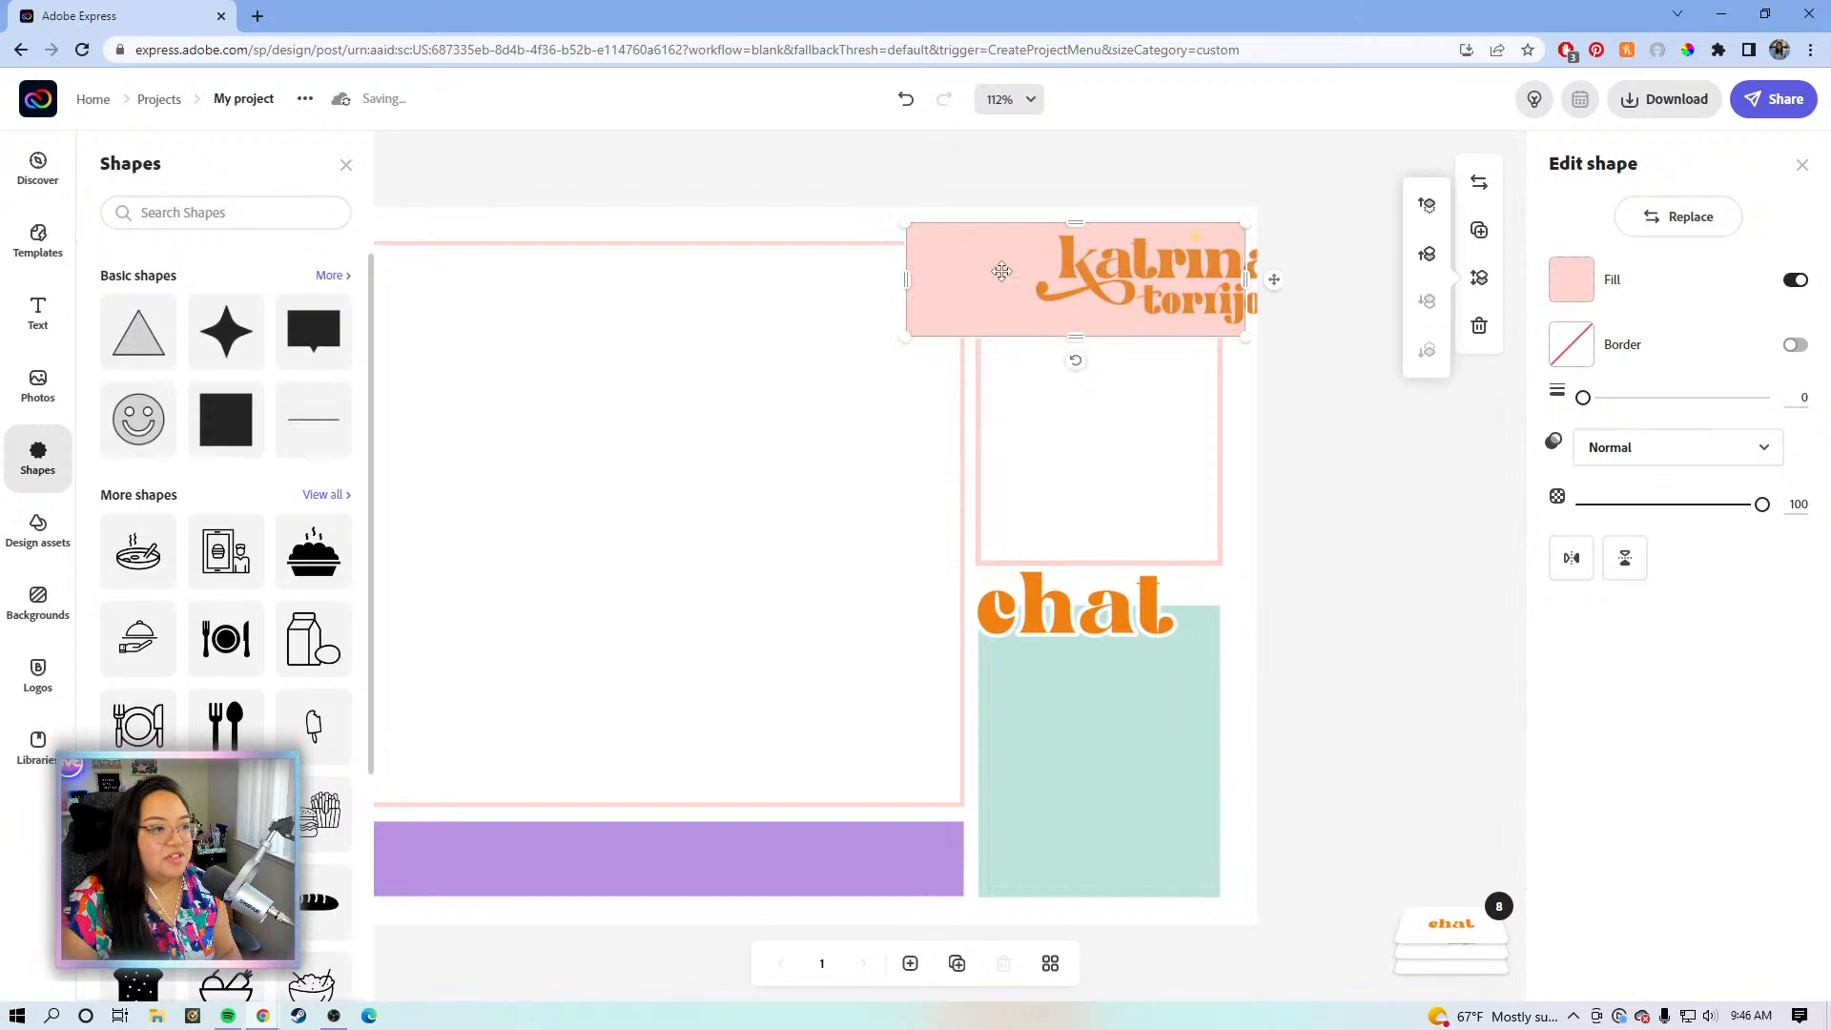
pyautogui.moveTo(1020, 262); pyautogui.dragTo(1066, 259)
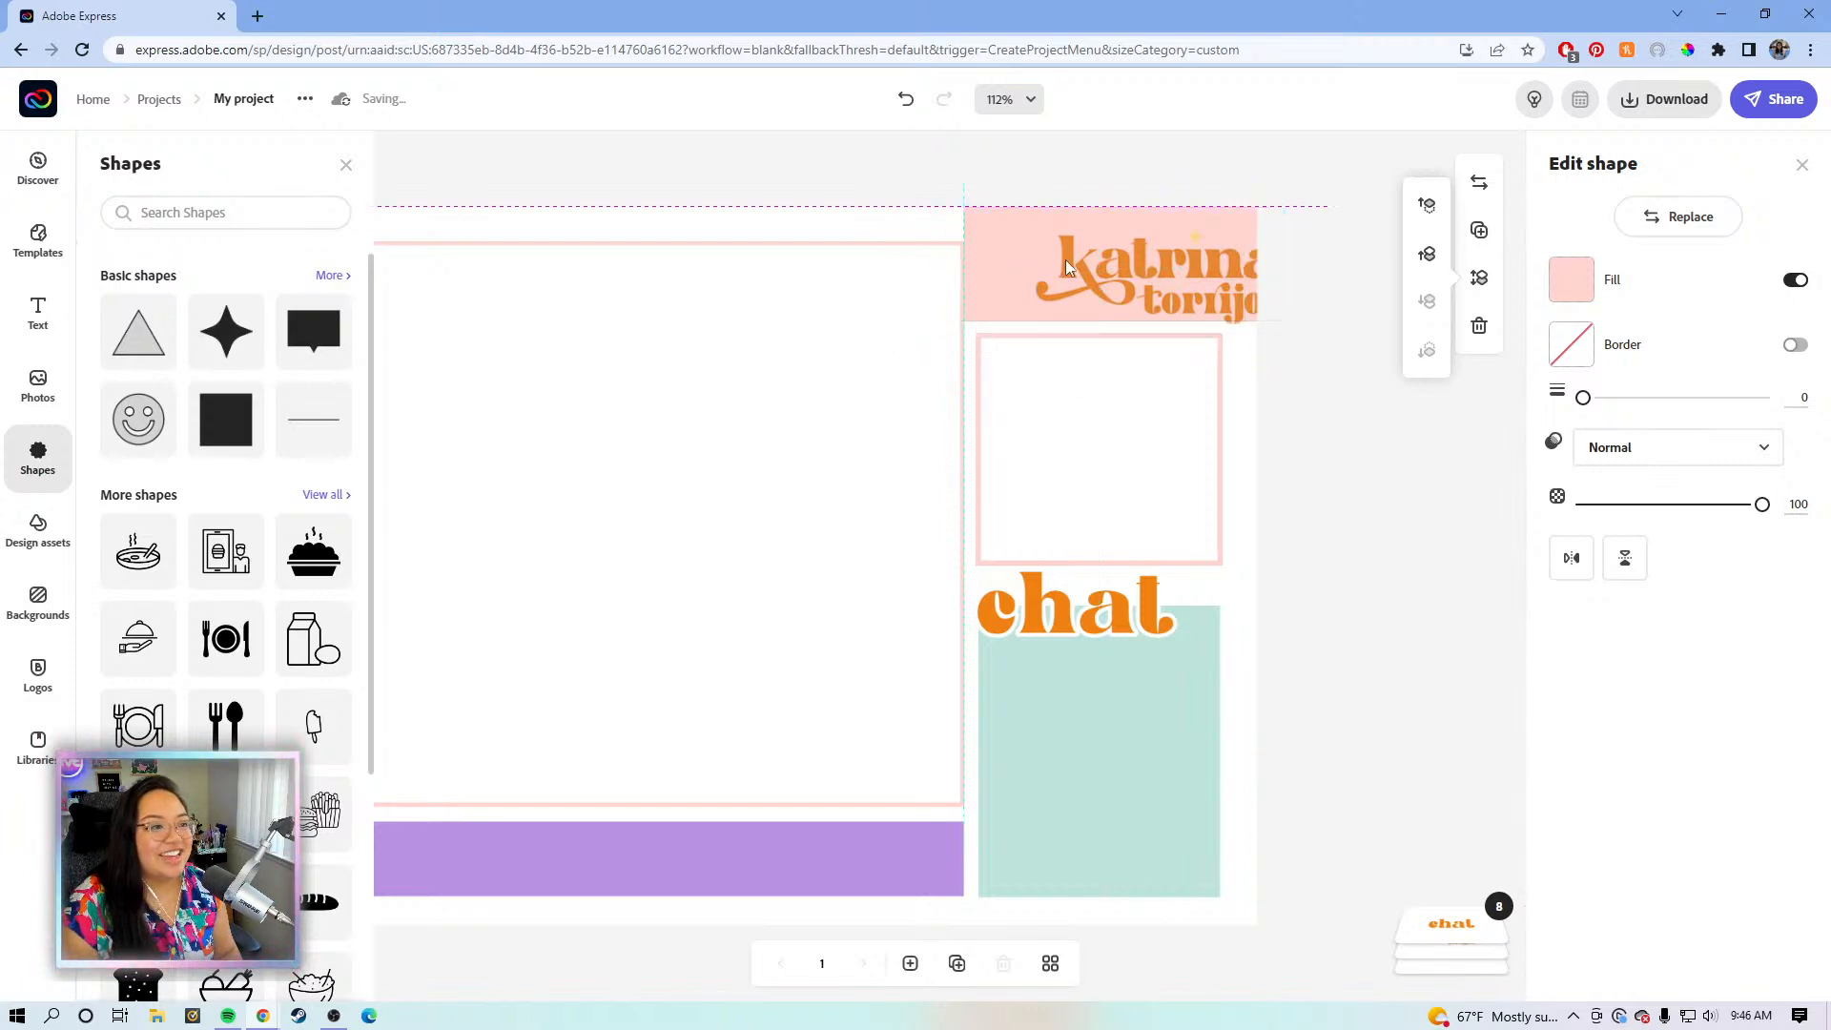
pyautogui.click(1144, 270)
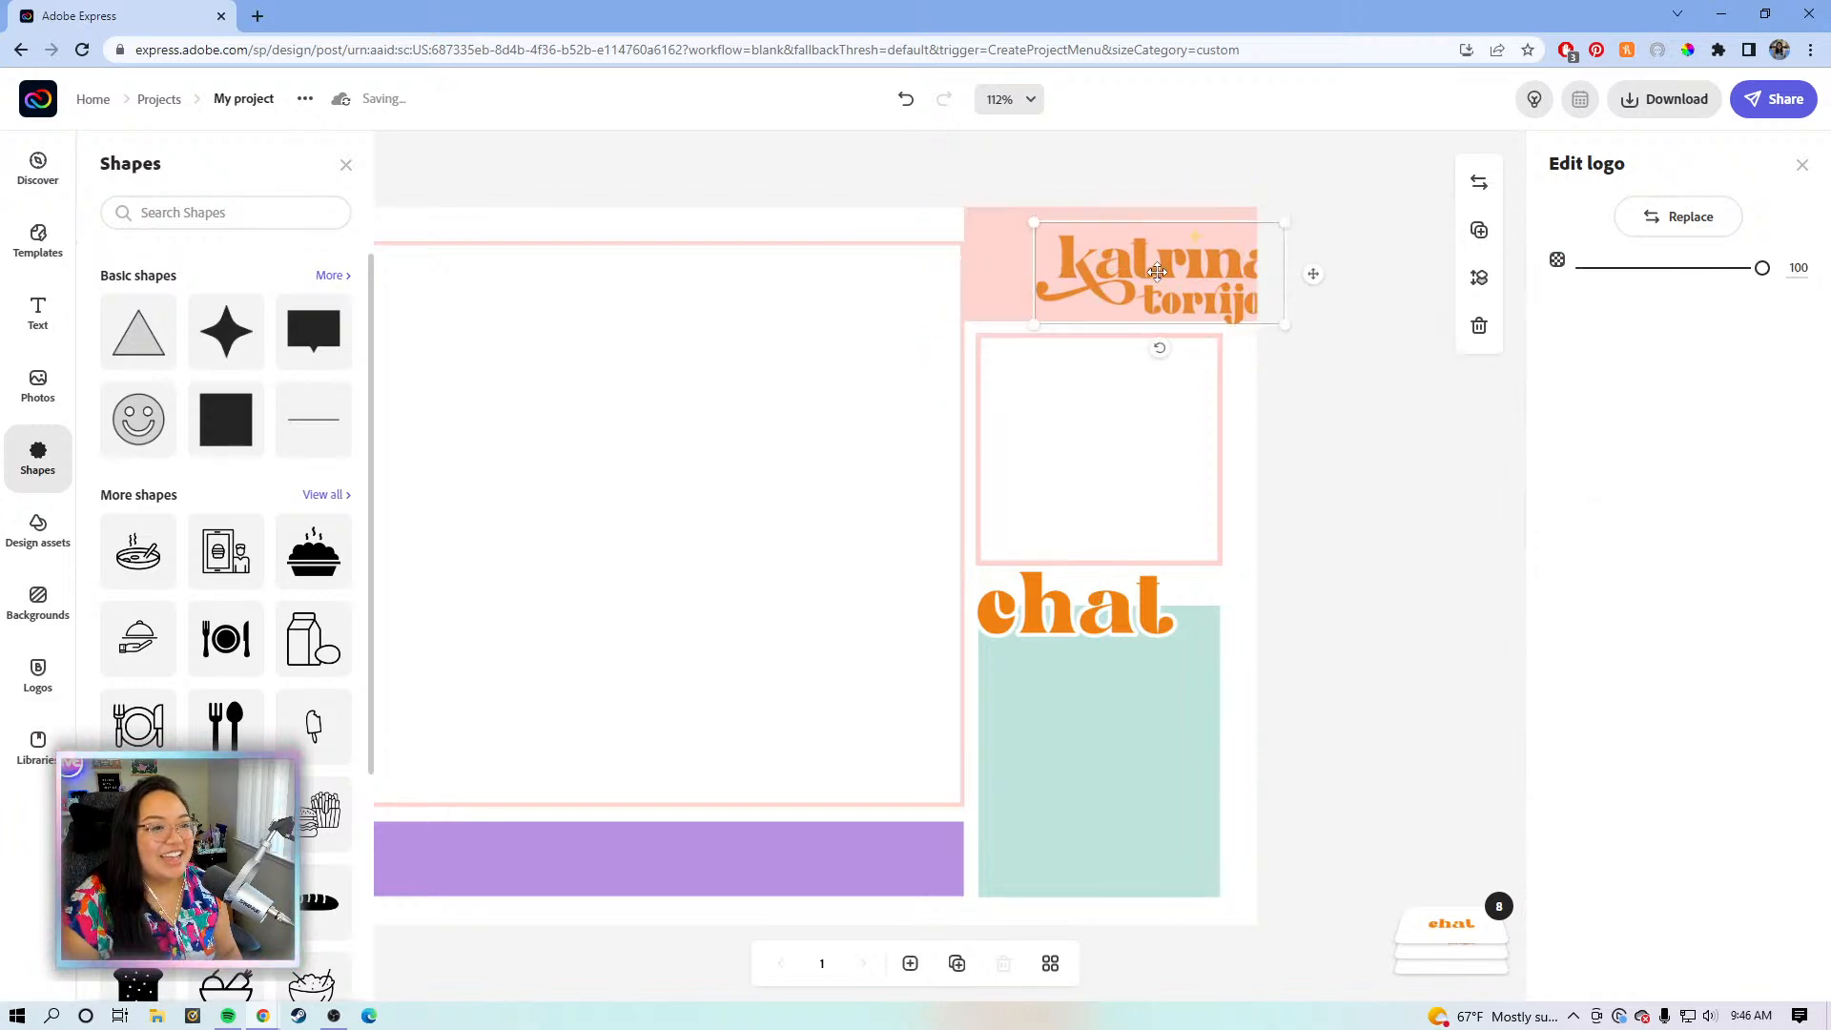
pyautogui.moveTo(1132, 274); pyautogui.dragTo(1133, 322)
# - Make the pink banner slightly taller and nudge it into place
pyautogui.click(971, 301)
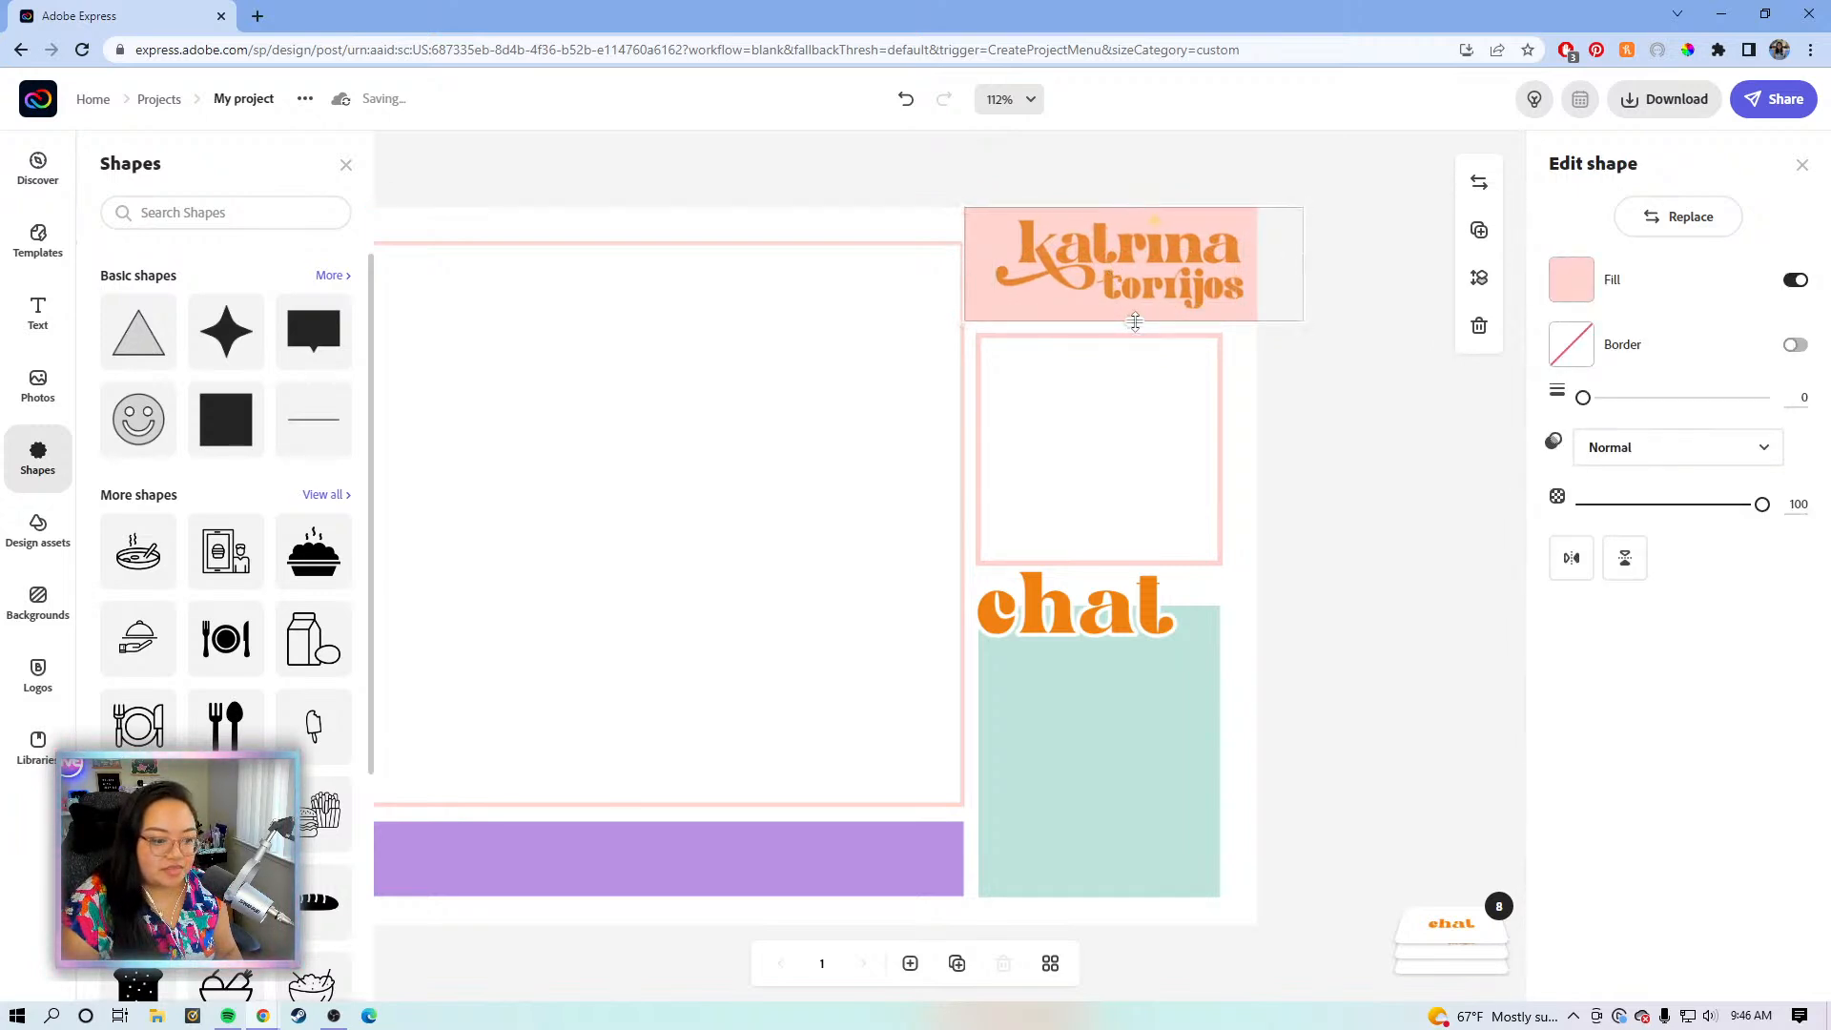
pyautogui.moveTo(1138, 325); pyautogui.dragTo(1132, 333)
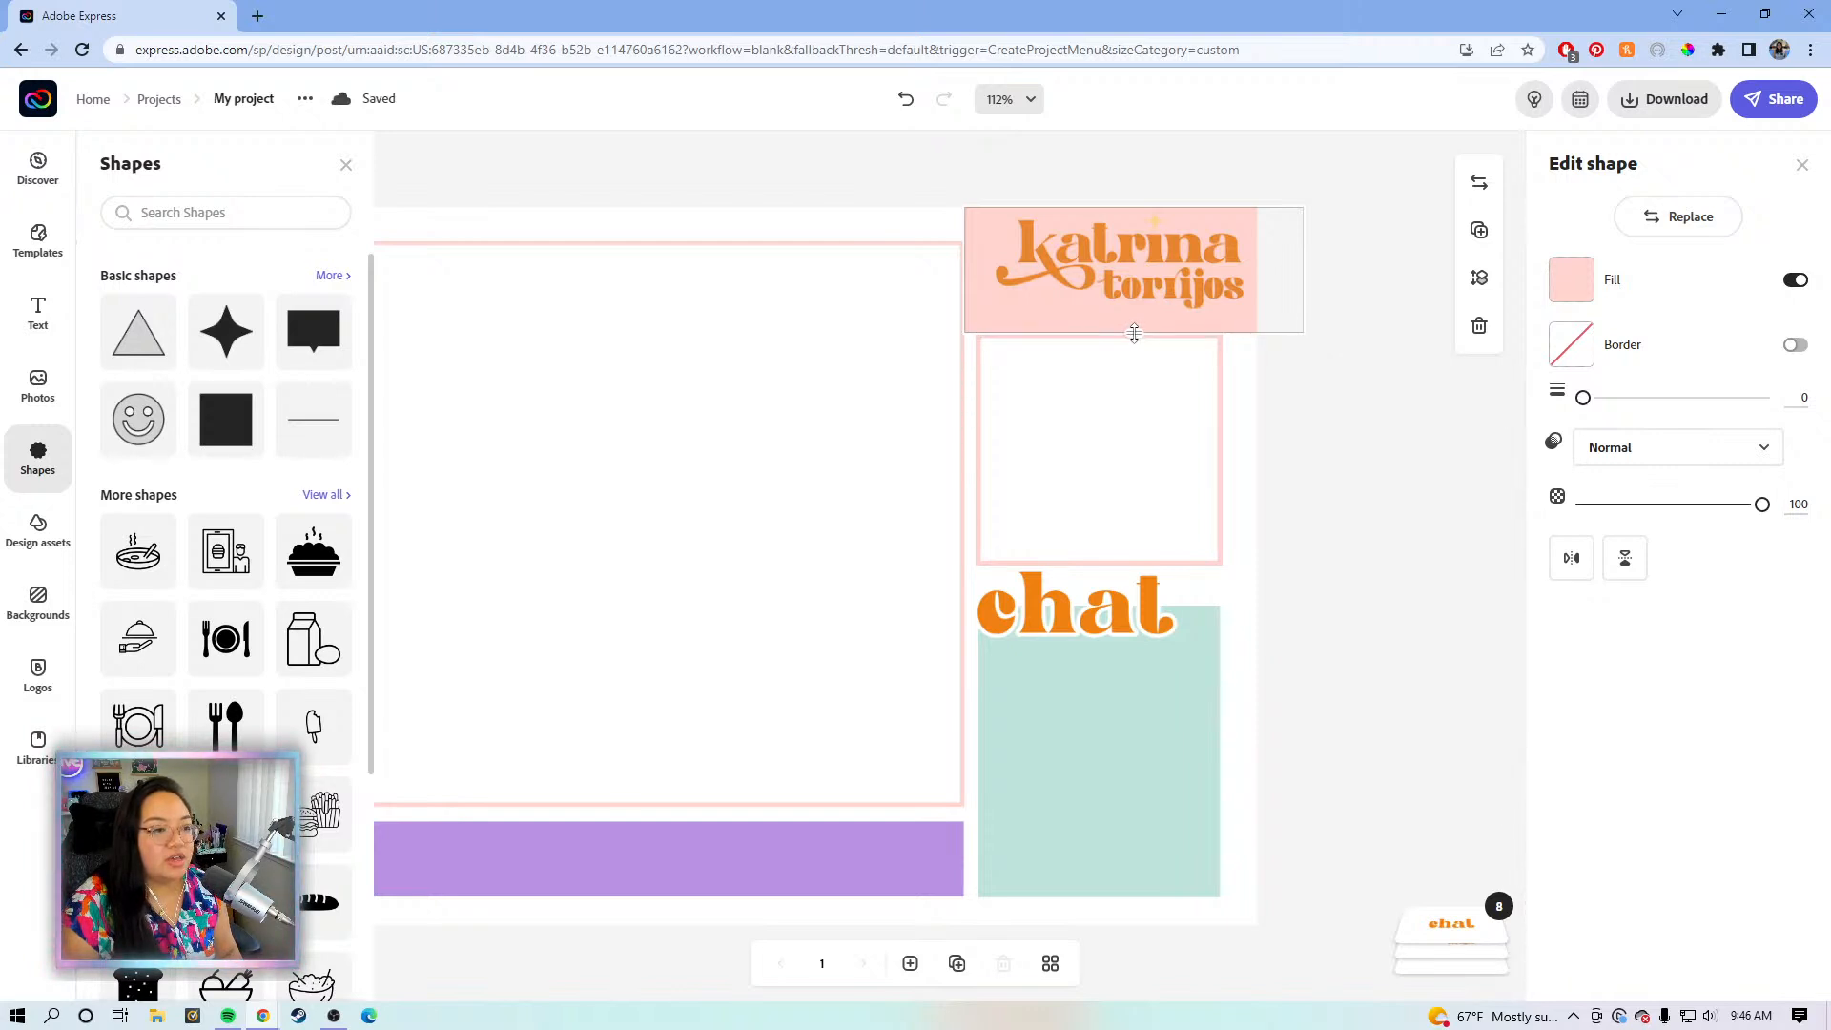
pyautogui.moveTo(1134, 332); pyautogui.dragTo(1134, 341)
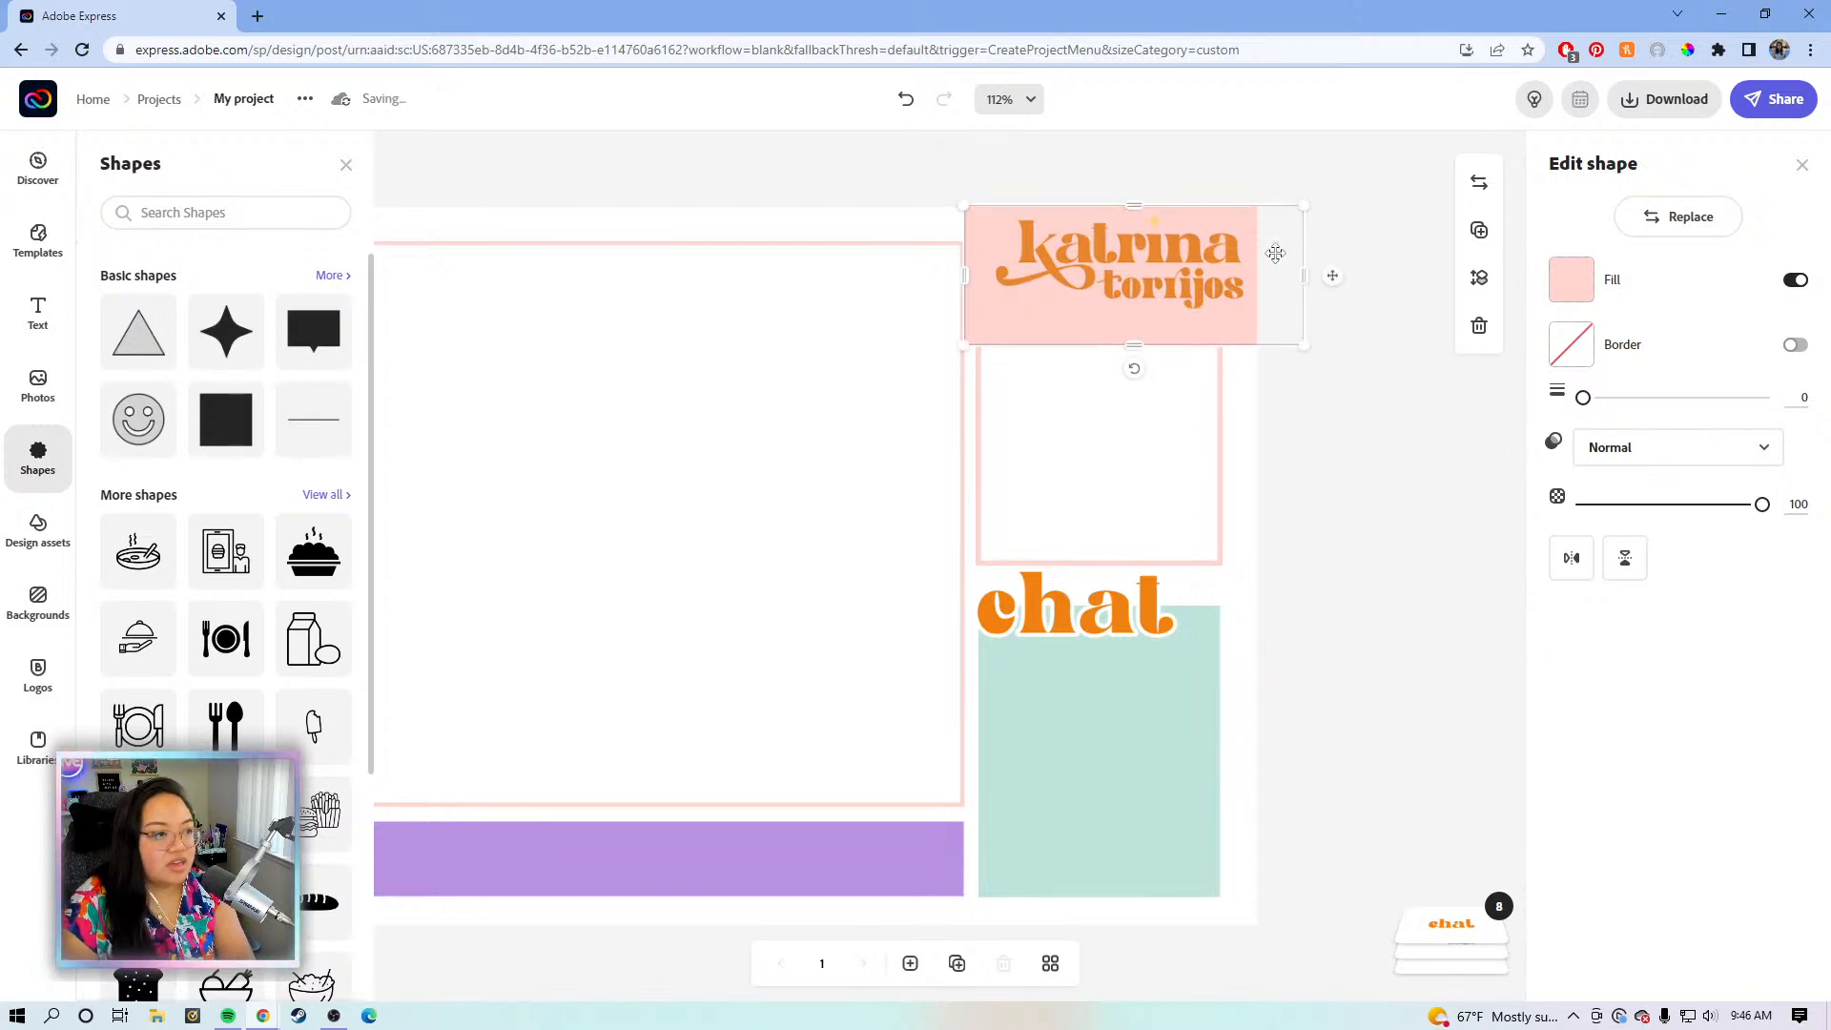
pyautogui.press('Up')
pyautogui.press('Up')
pyautogui.press('Up')
pyautogui.press('Up')
pyautogui.press('Up')
pyautogui.press('Up')
pyautogui.press('Up')
pyautogui.press('Up')
pyautogui.press('Up')
pyautogui.press('Up')
pyautogui.press('Up')
pyautogui.press('Up')
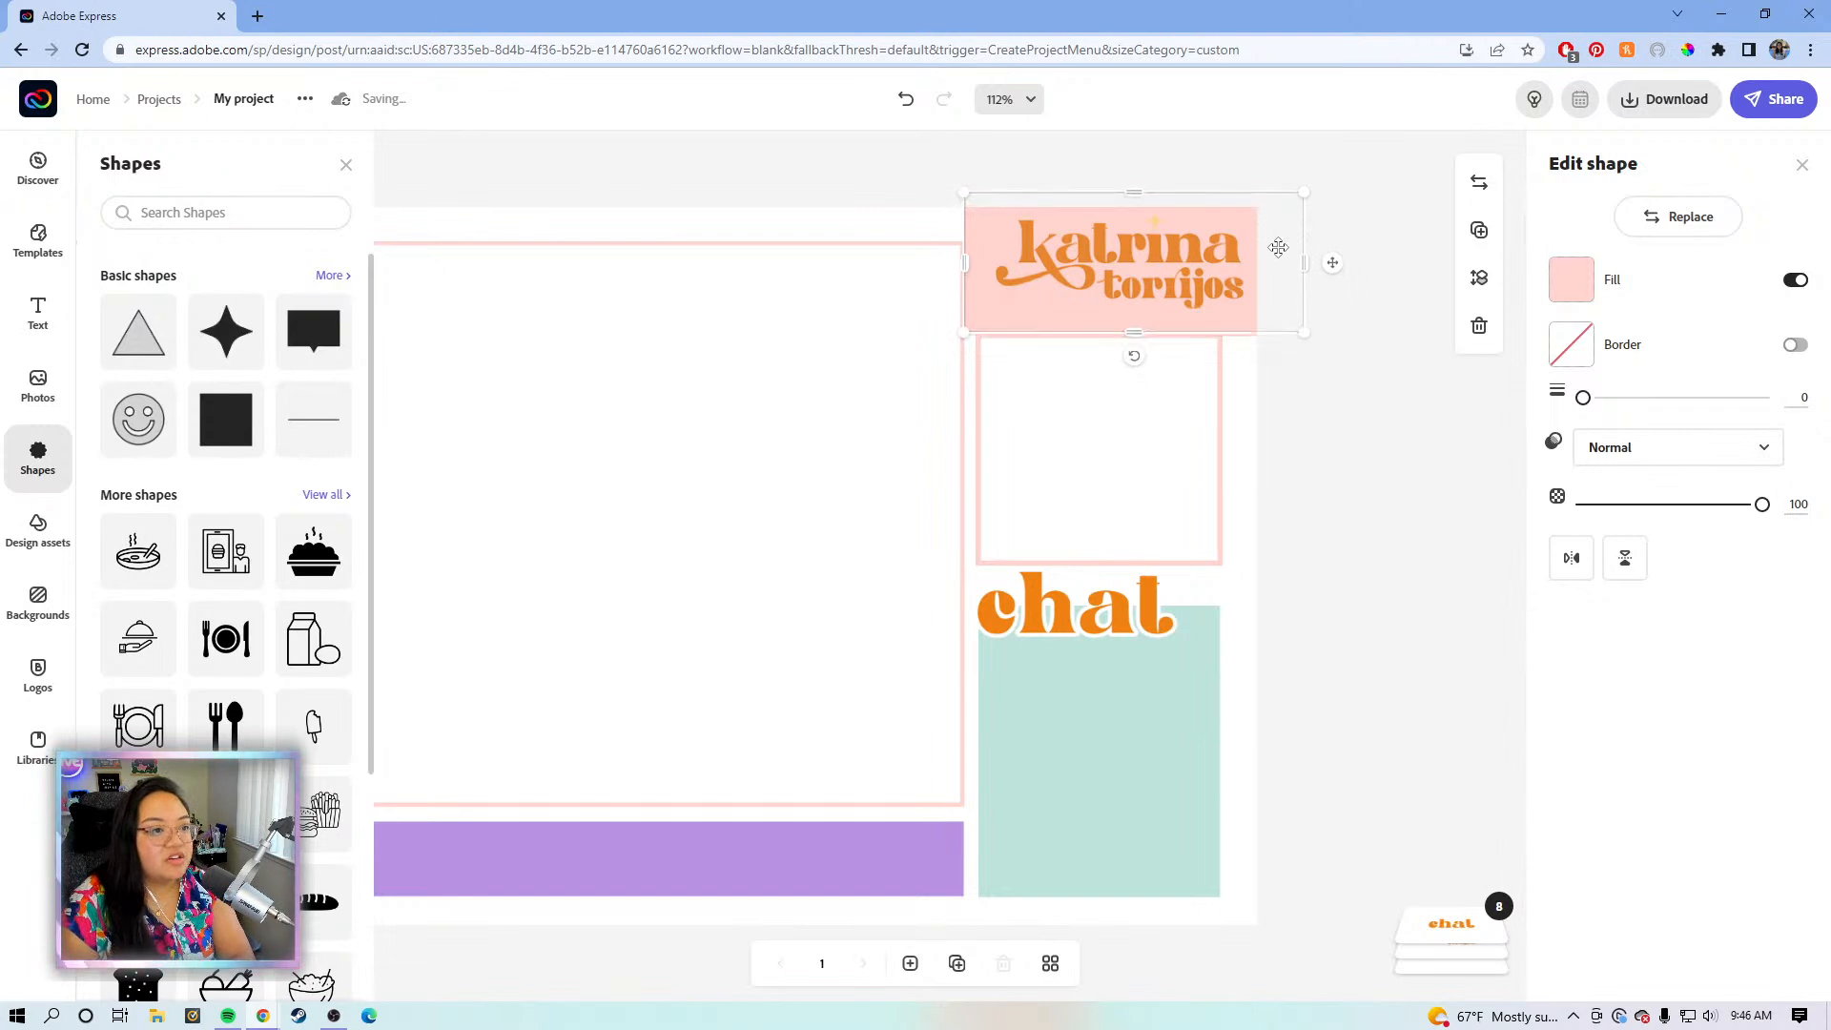
pyautogui.press('Down')
pyautogui.press('Down')
pyautogui.press('Down')
pyautogui.press('Down')
pyautogui.press('Down')
pyautogui.press('Down')
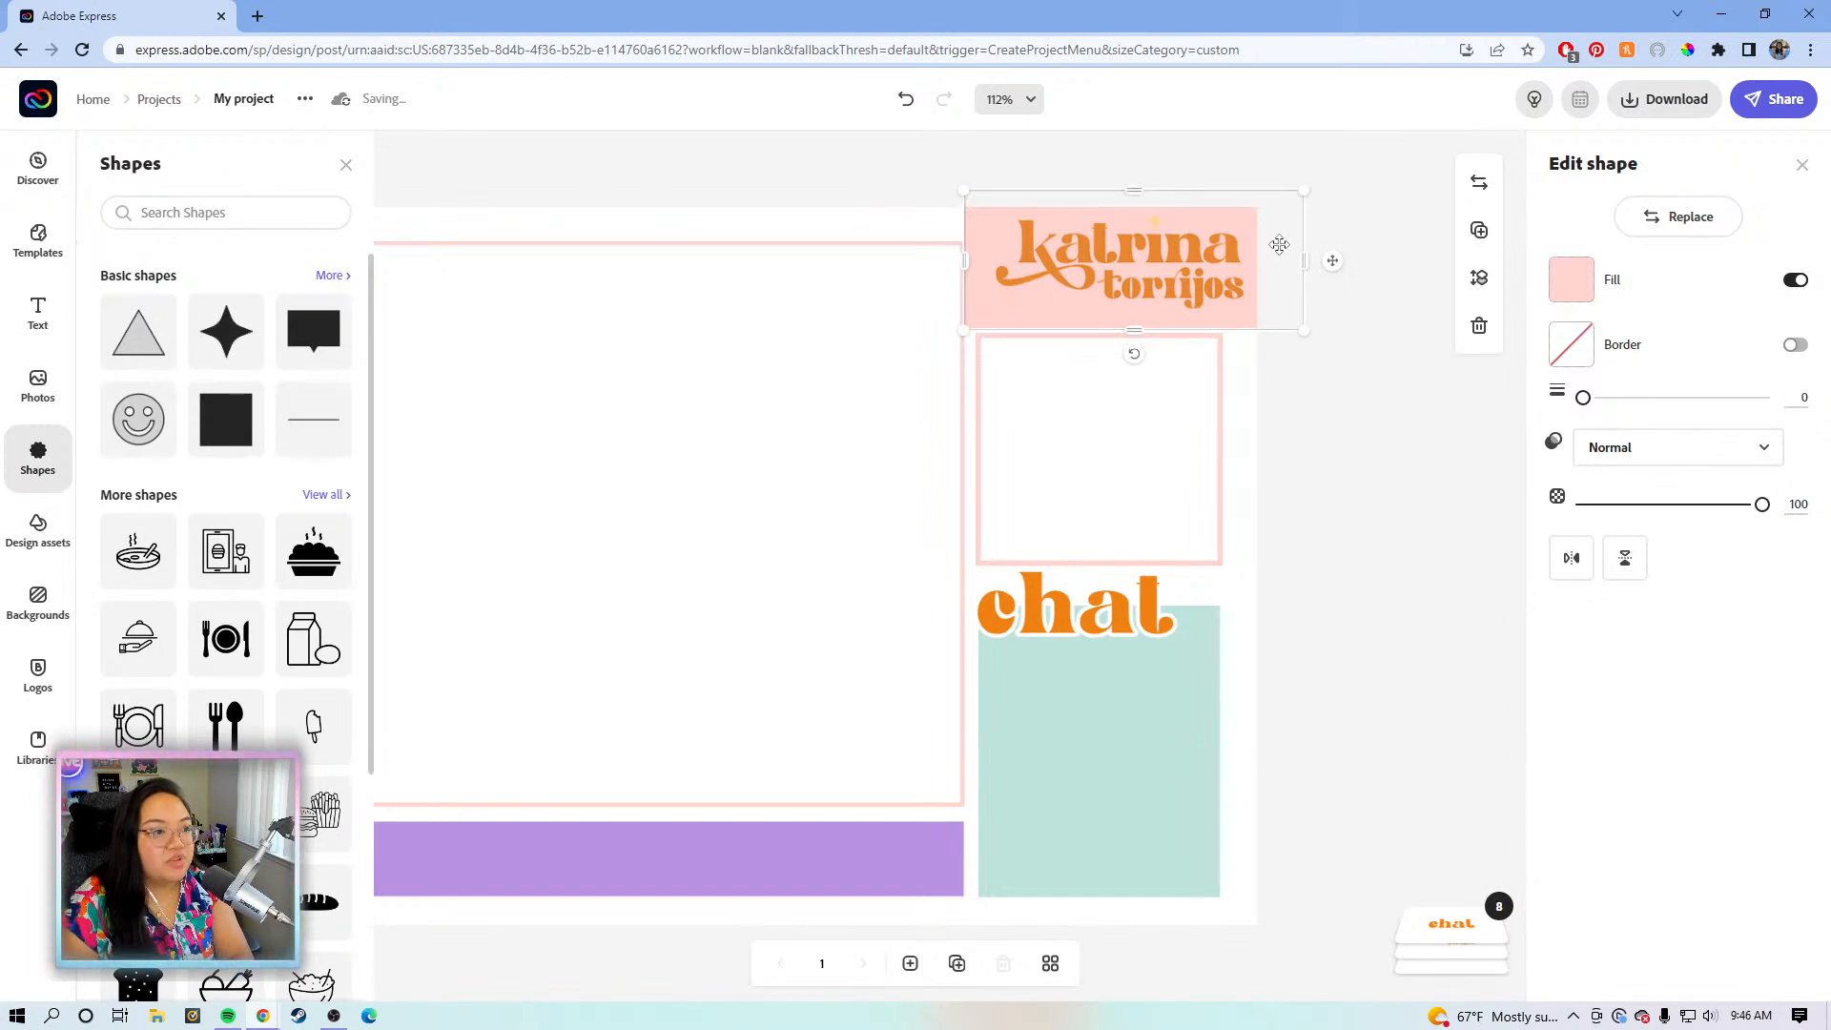
# - Narrow the pink backdrop and centre the logo on it
pyautogui.moveTo(1305, 266); pyautogui.dragTo(1275, 271)
pyautogui.click(1156, 259)
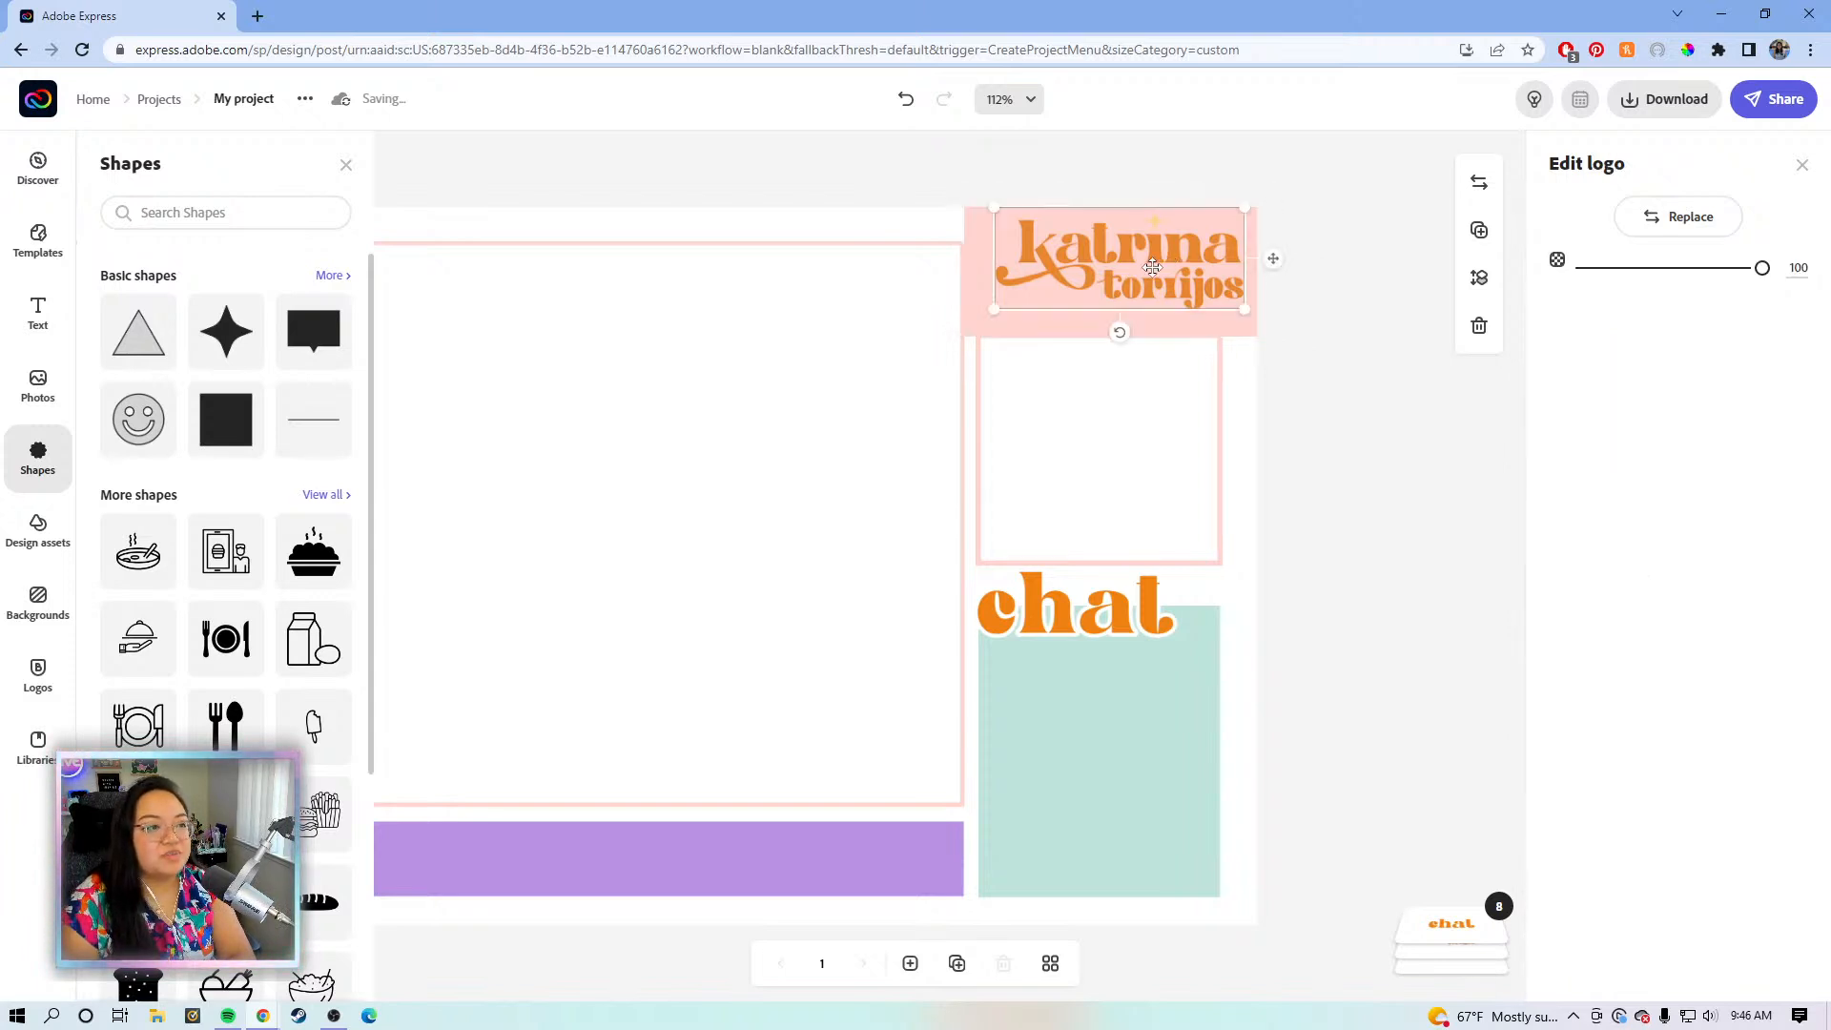
pyautogui.moveTo(1150, 263); pyautogui.dragTo(1147, 296)
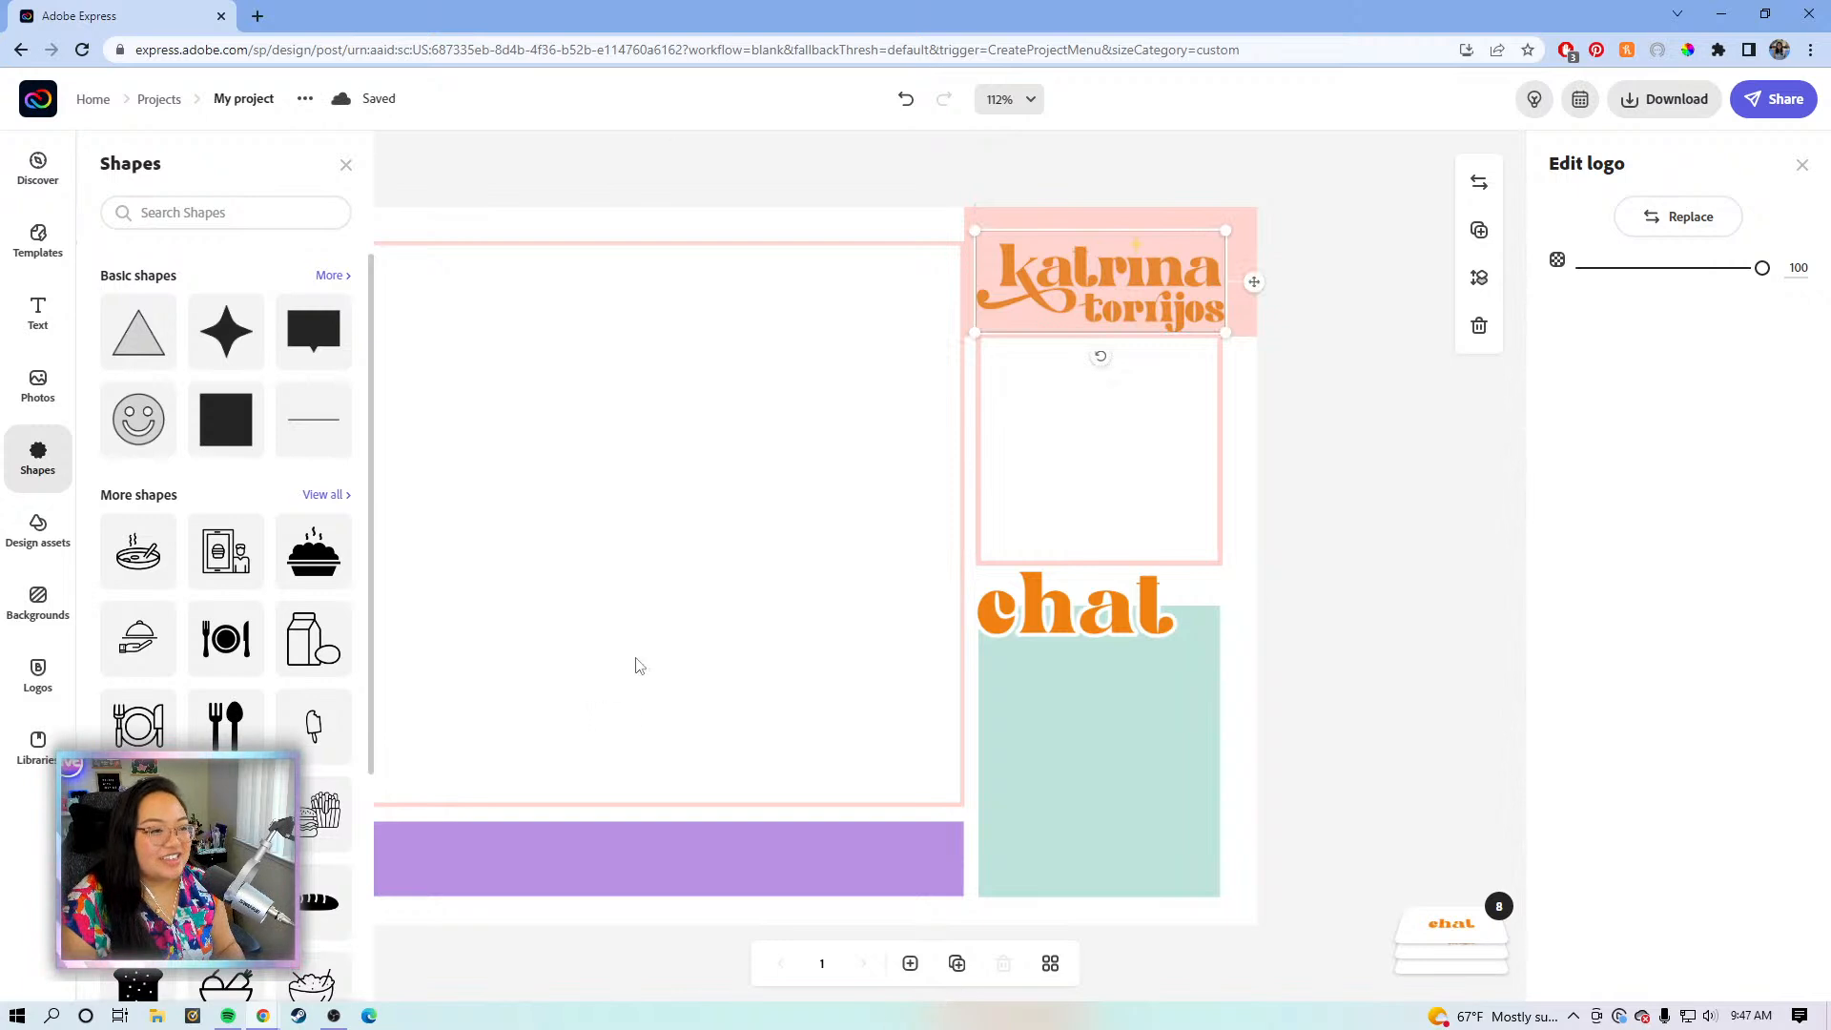
# - Add a line, recolour it KT Brand pink, and move it to the top edge
pyautogui.click(314, 420)
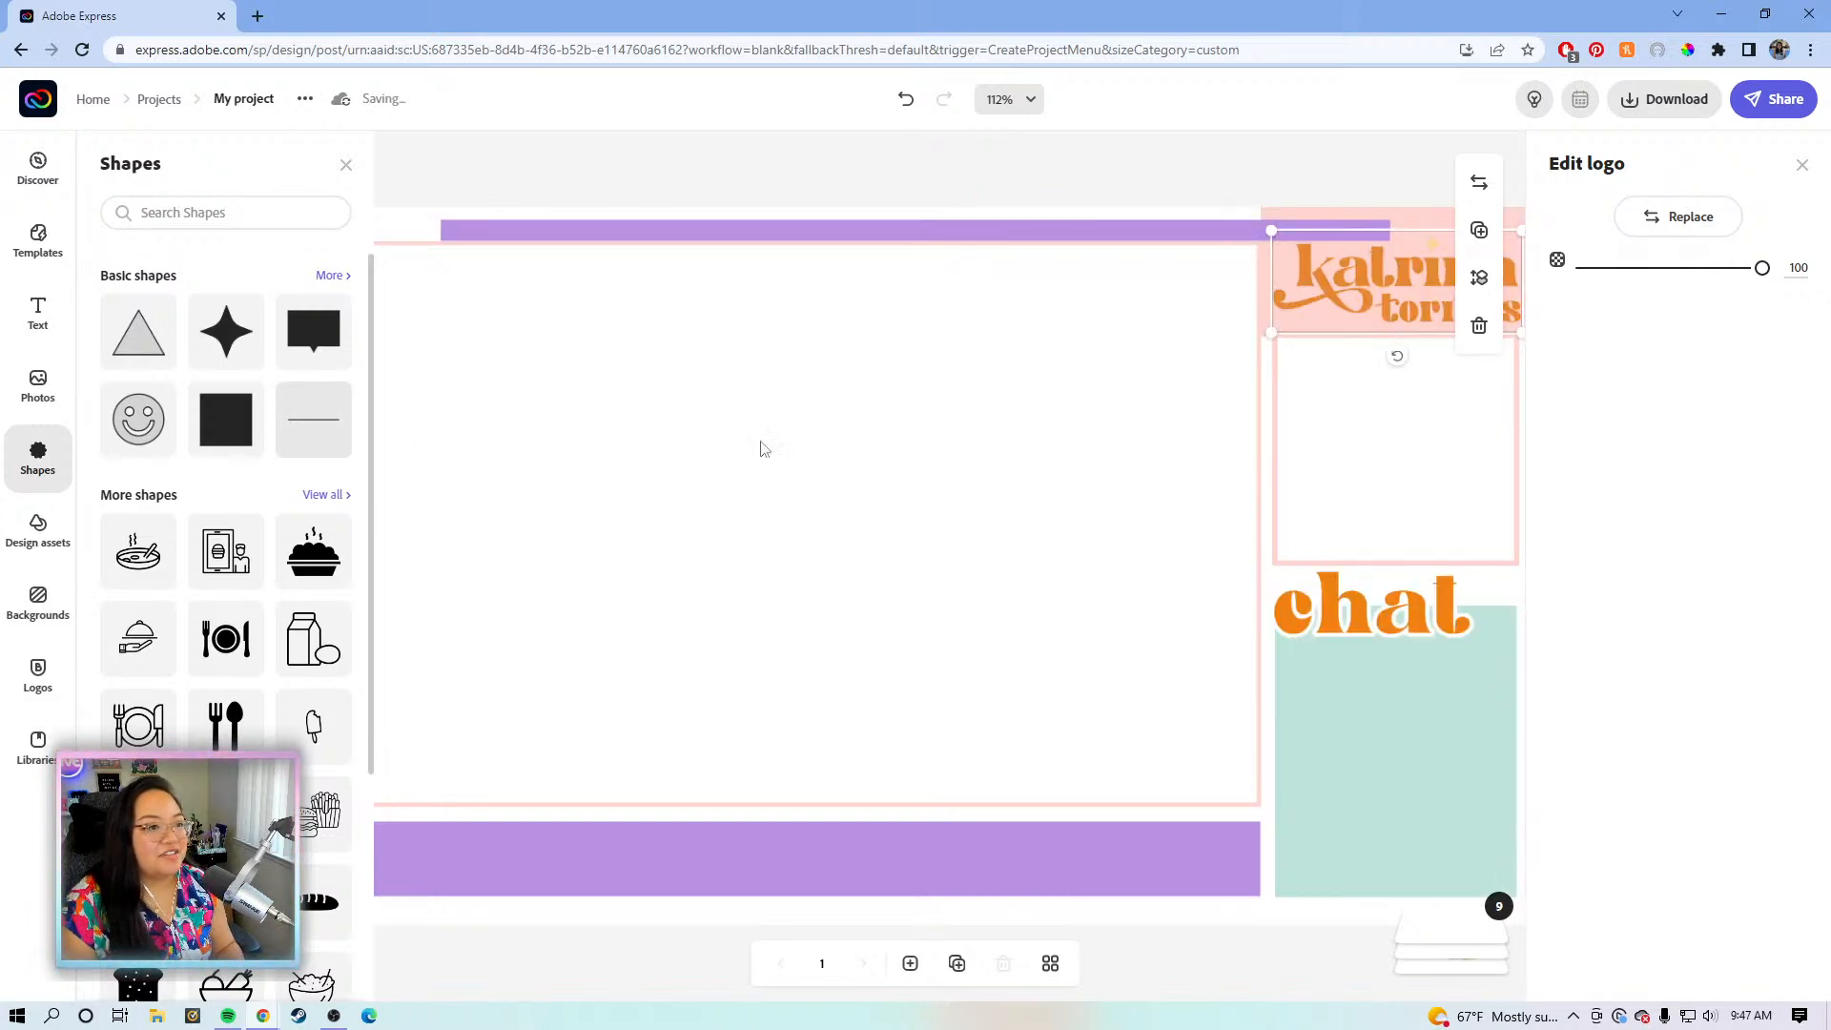
pyautogui.click(906, 231)
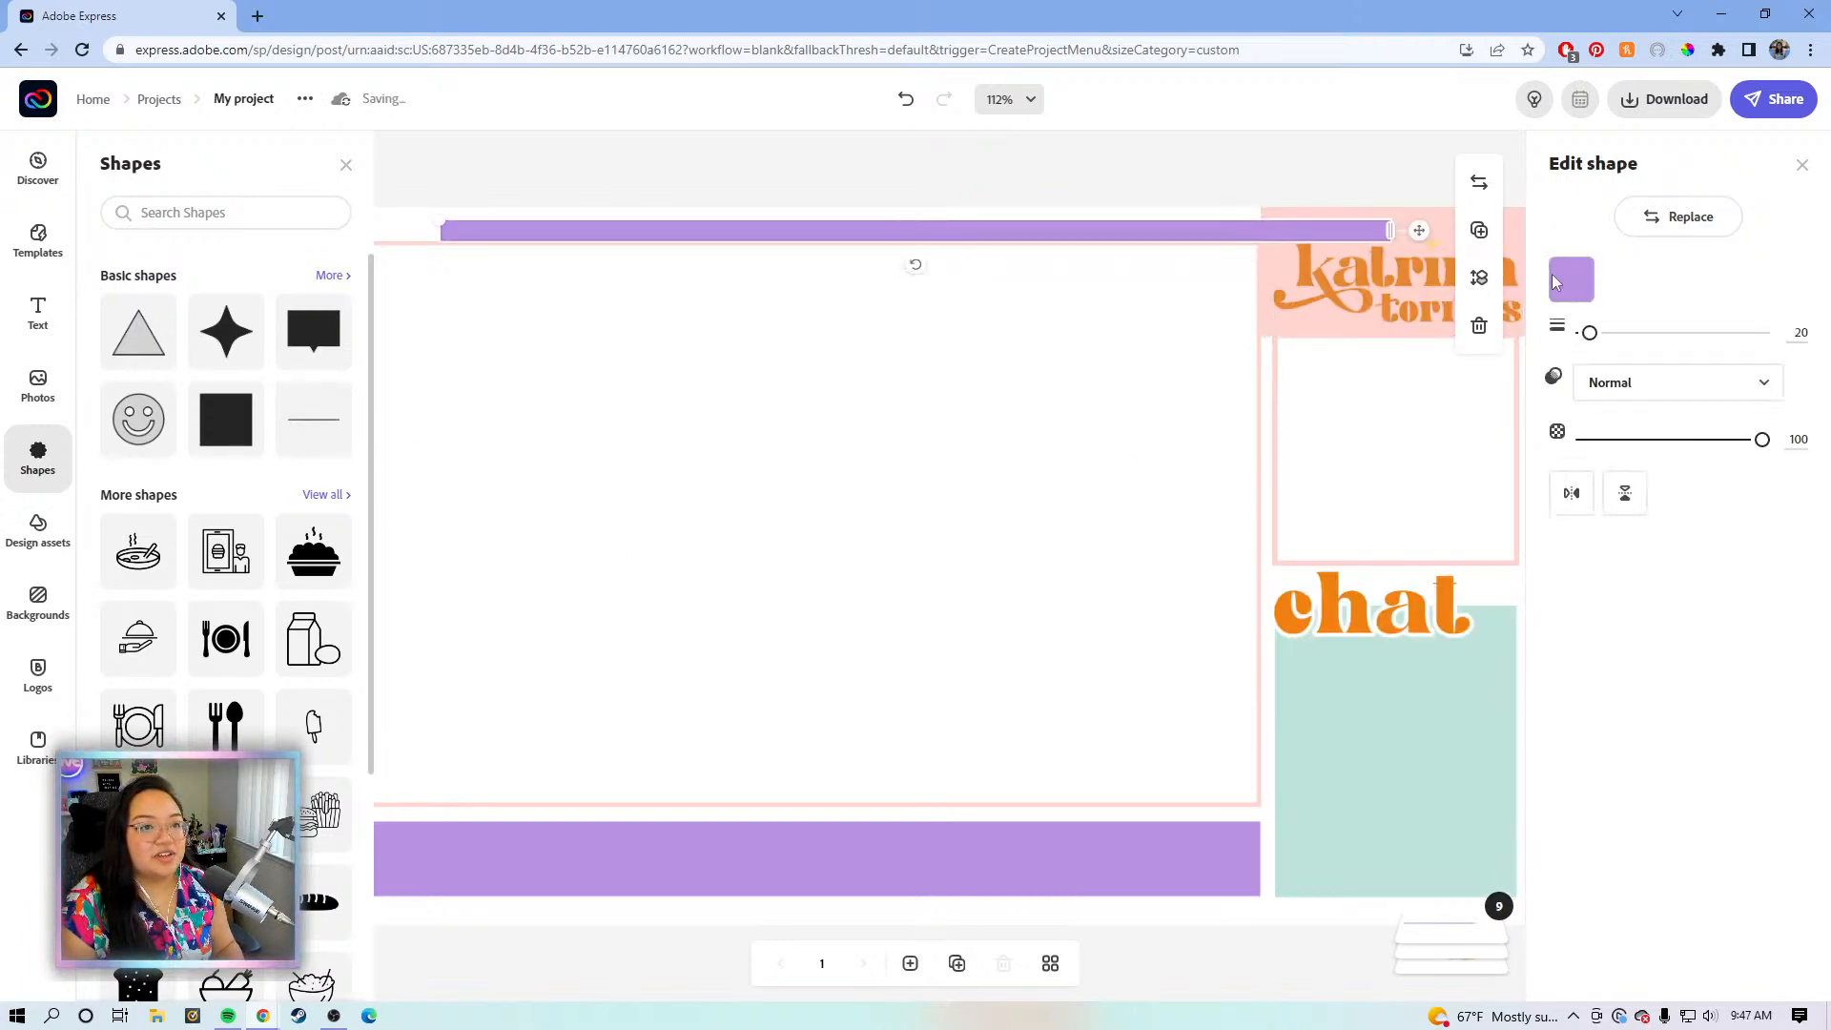
pyautogui.click(1570, 278)
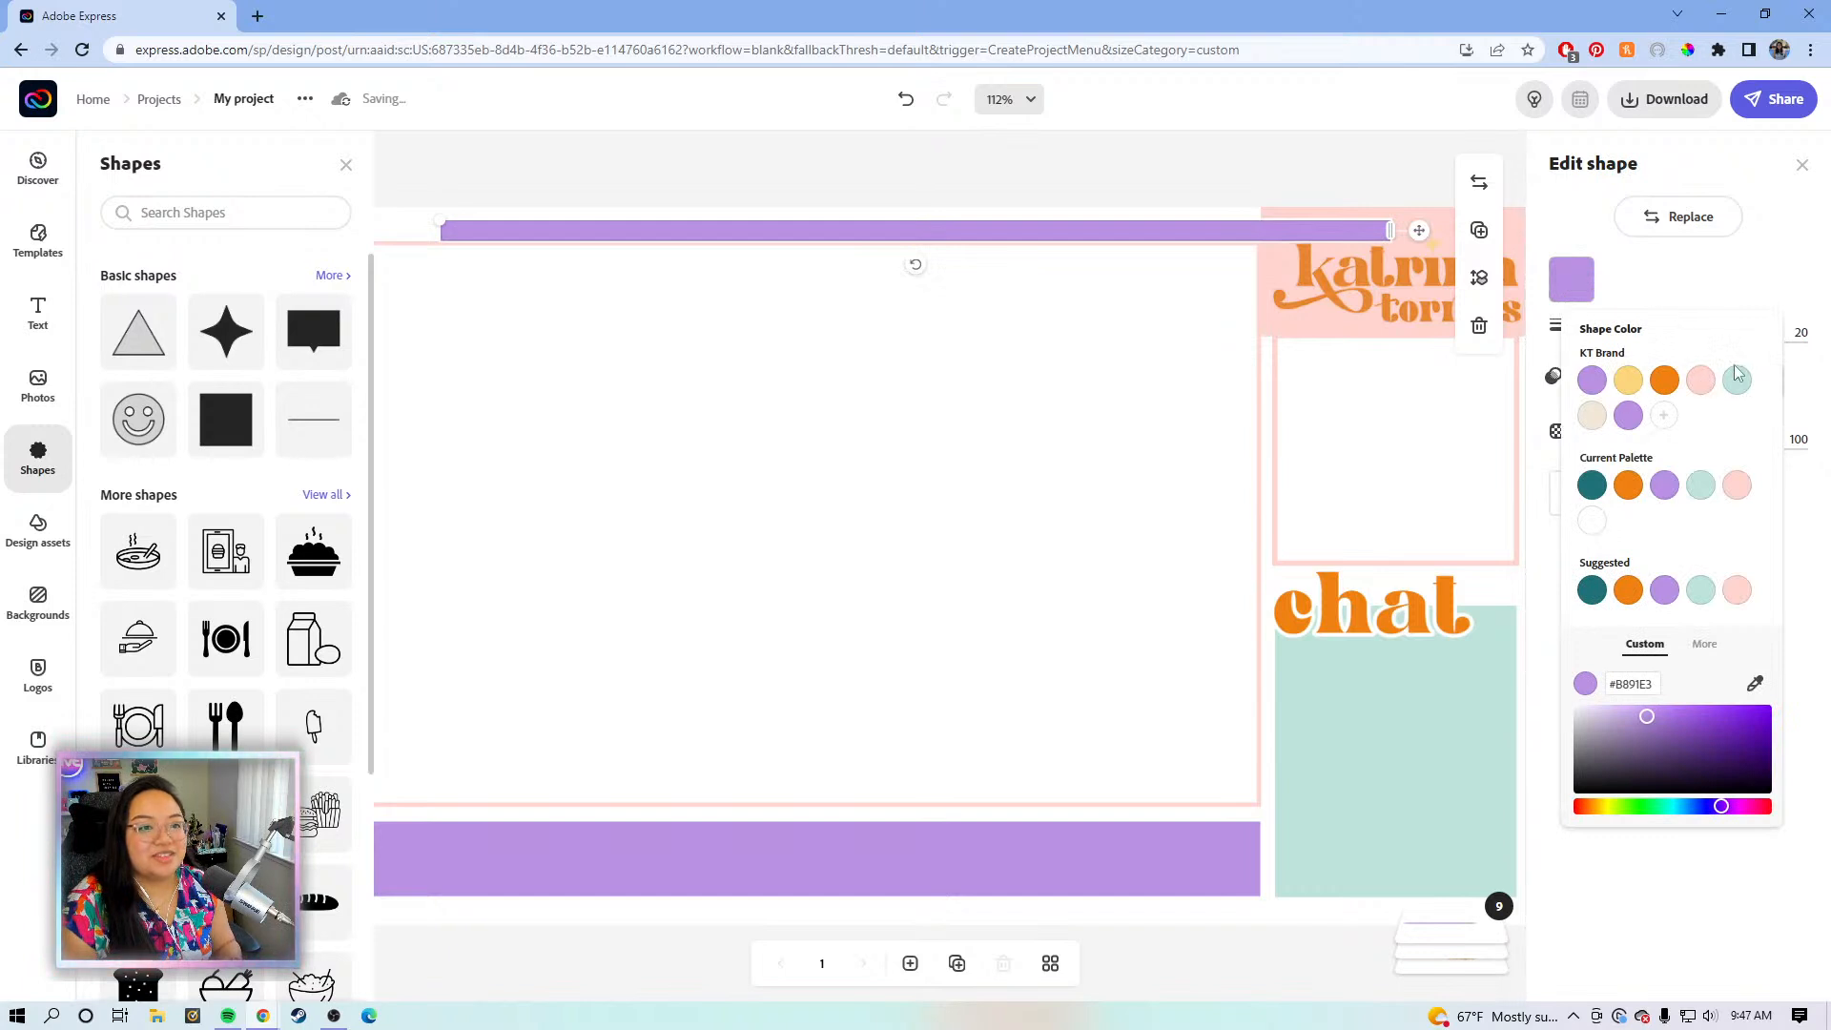
pyautogui.click(1700, 379)
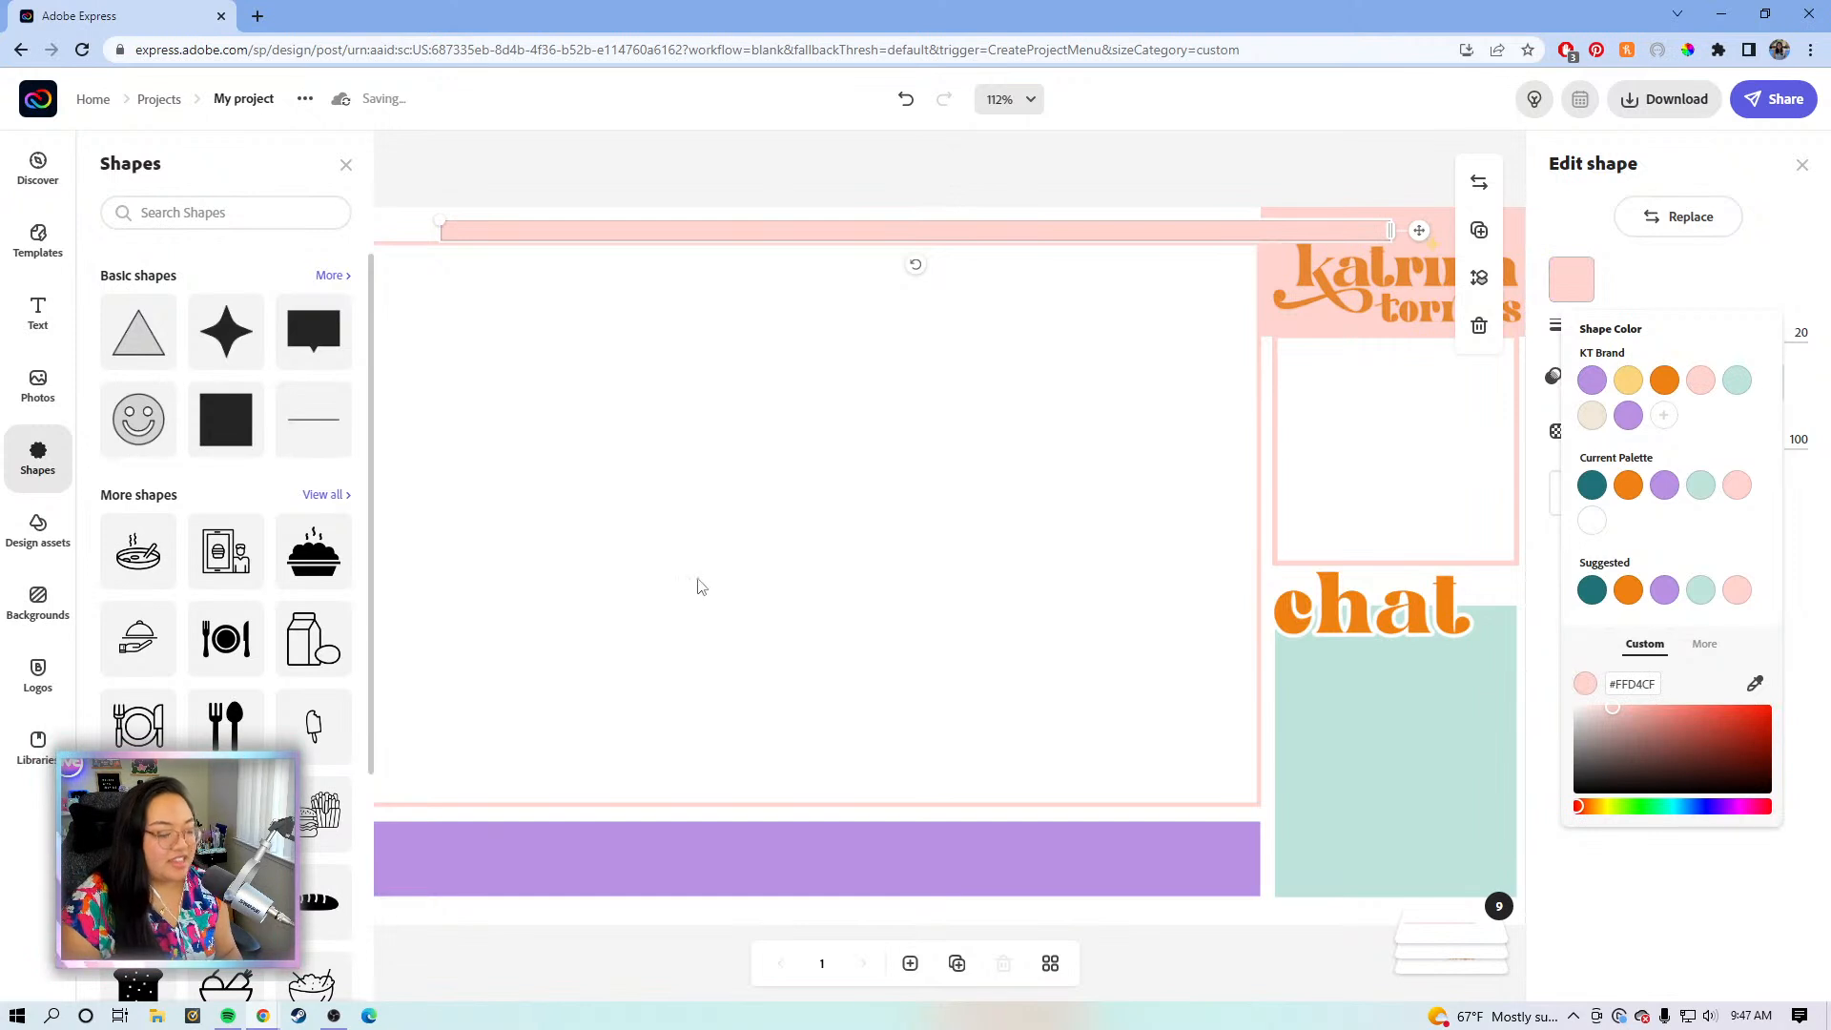
pyautogui.hscroll(-3, 706, 548)
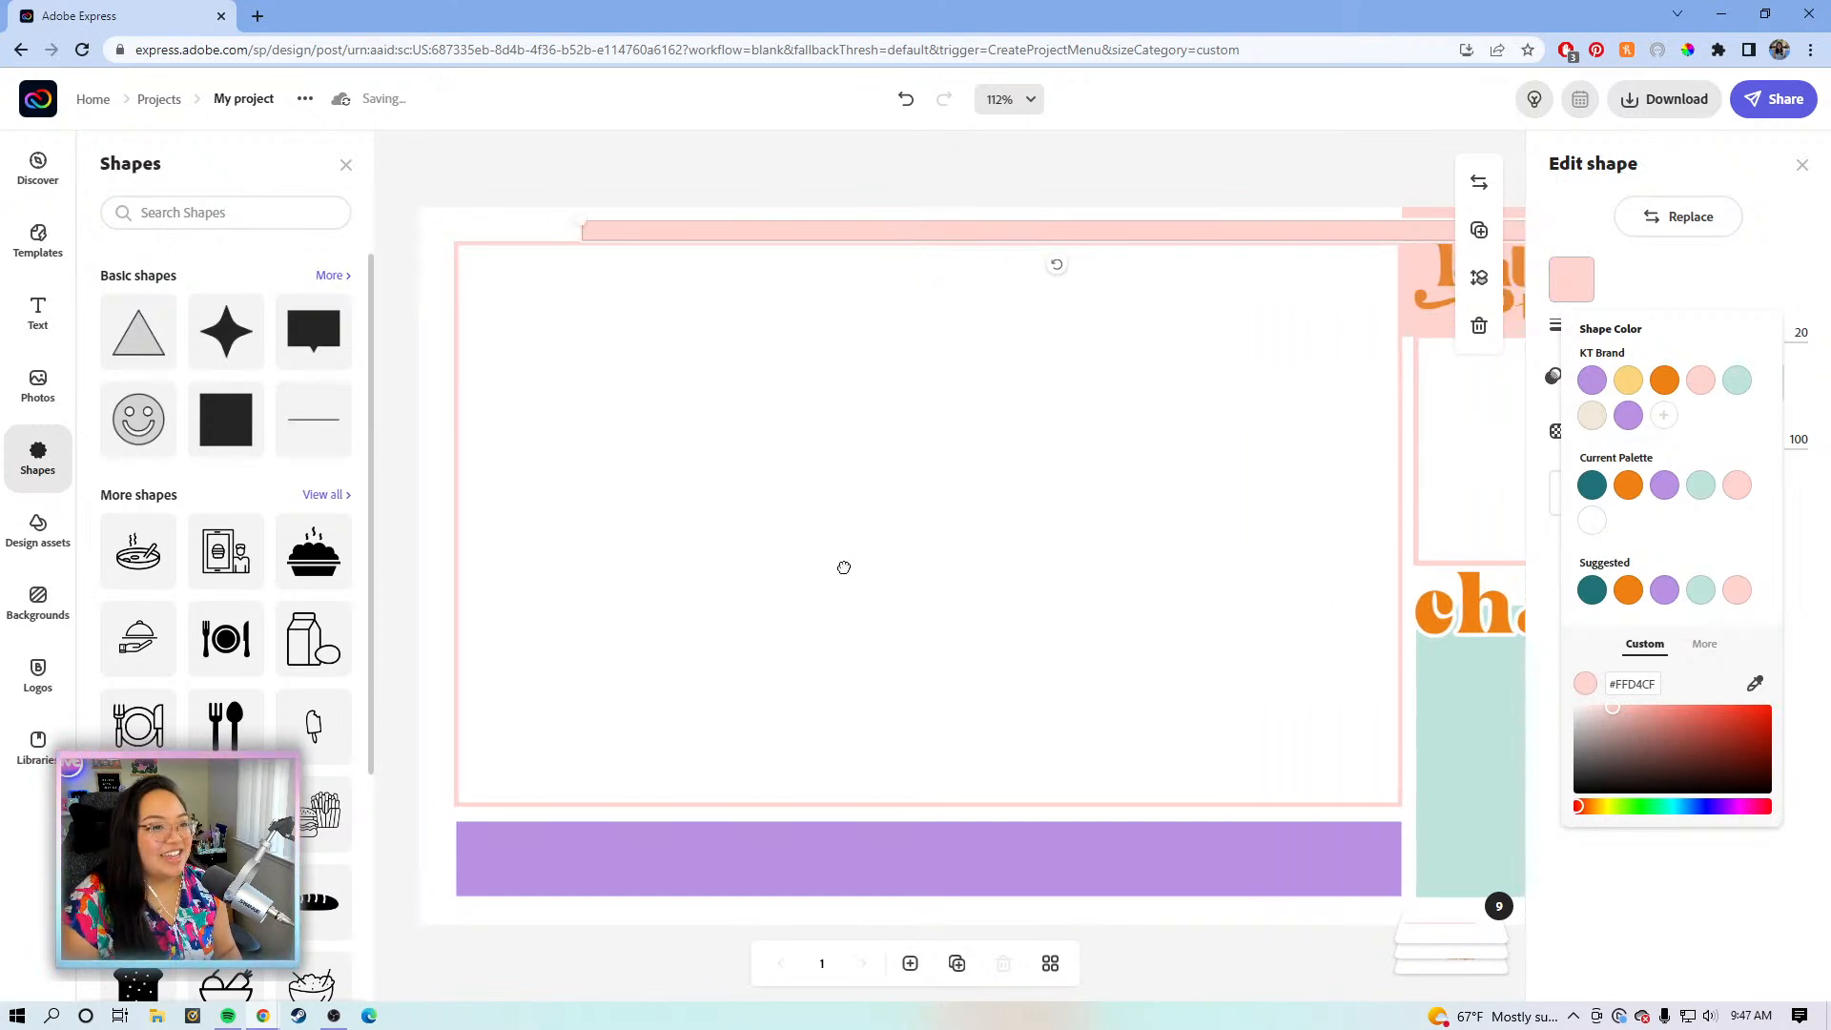
pyautogui.moveTo(947, 227); pyautogui.dragTo(813, 225)
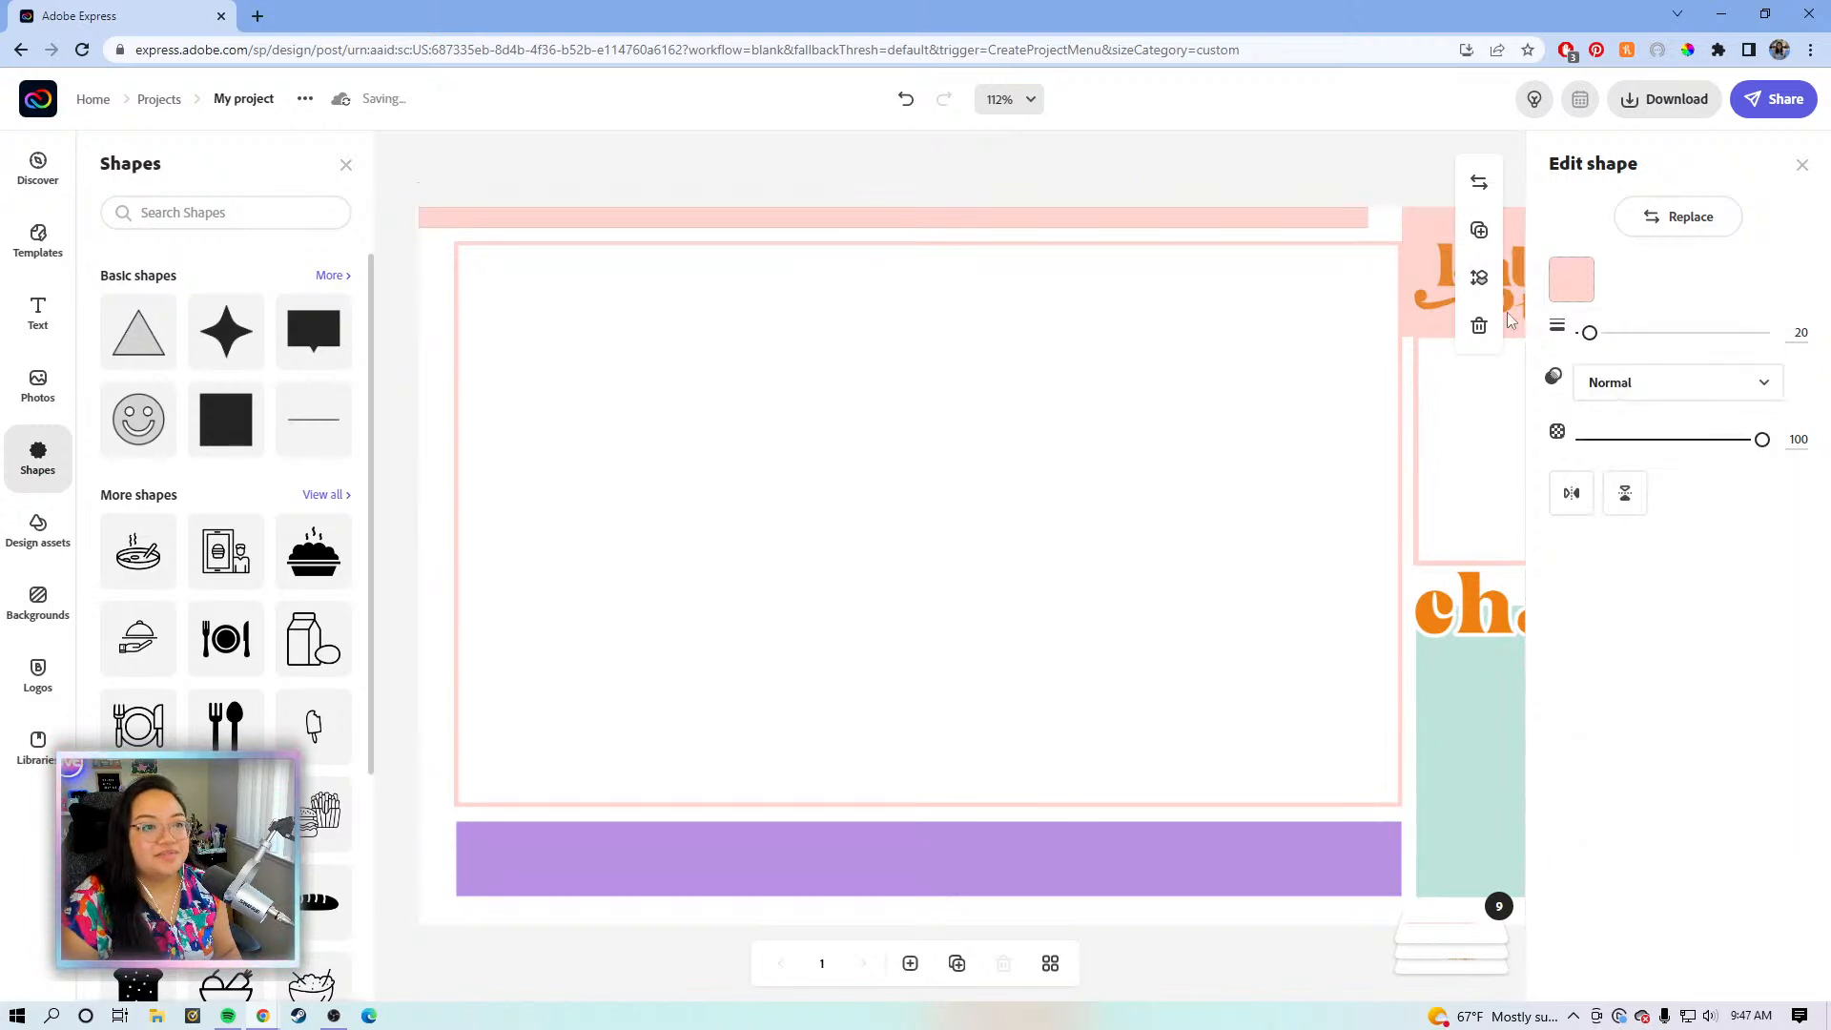
# - Stretch the pink line to the logo backdrop and thicken it to weight 35
pyautogui.moveTo(1368, 219); pyautogui.dragTo(1426, 228)
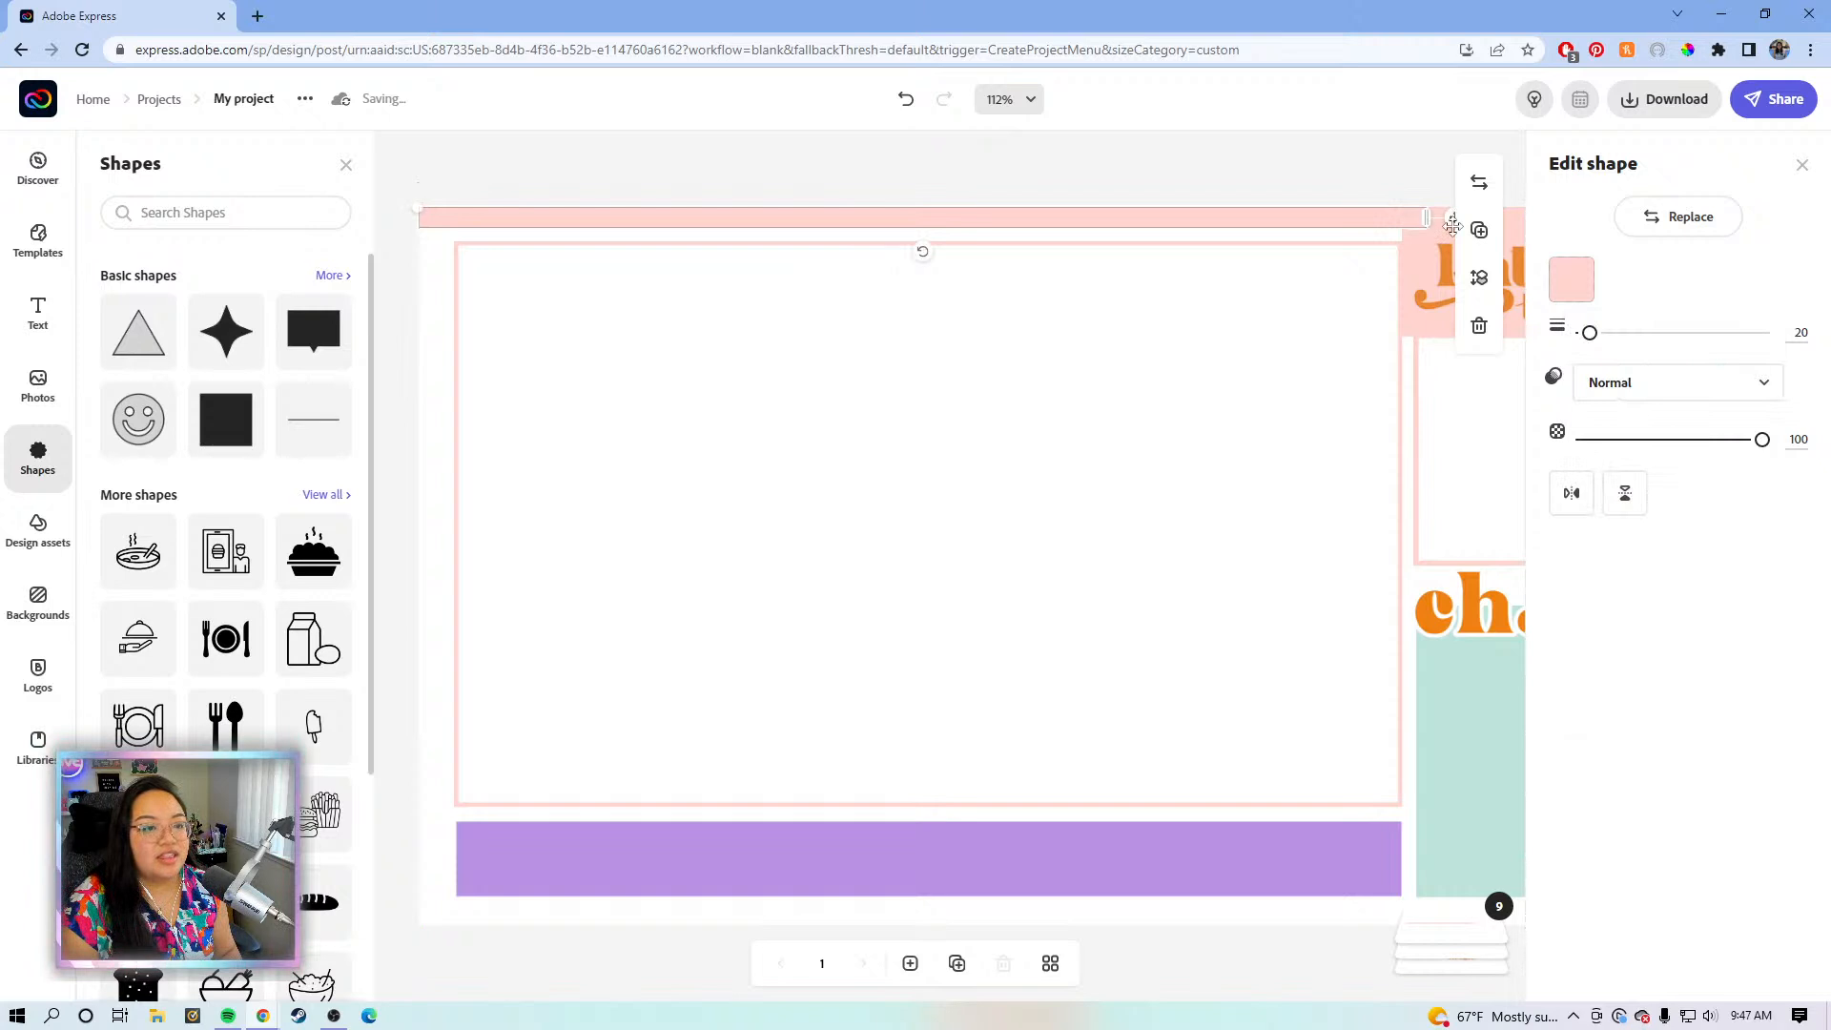
pyautogui.moveTo(1589, 333); pyautogui.dragTo(1595, 336)
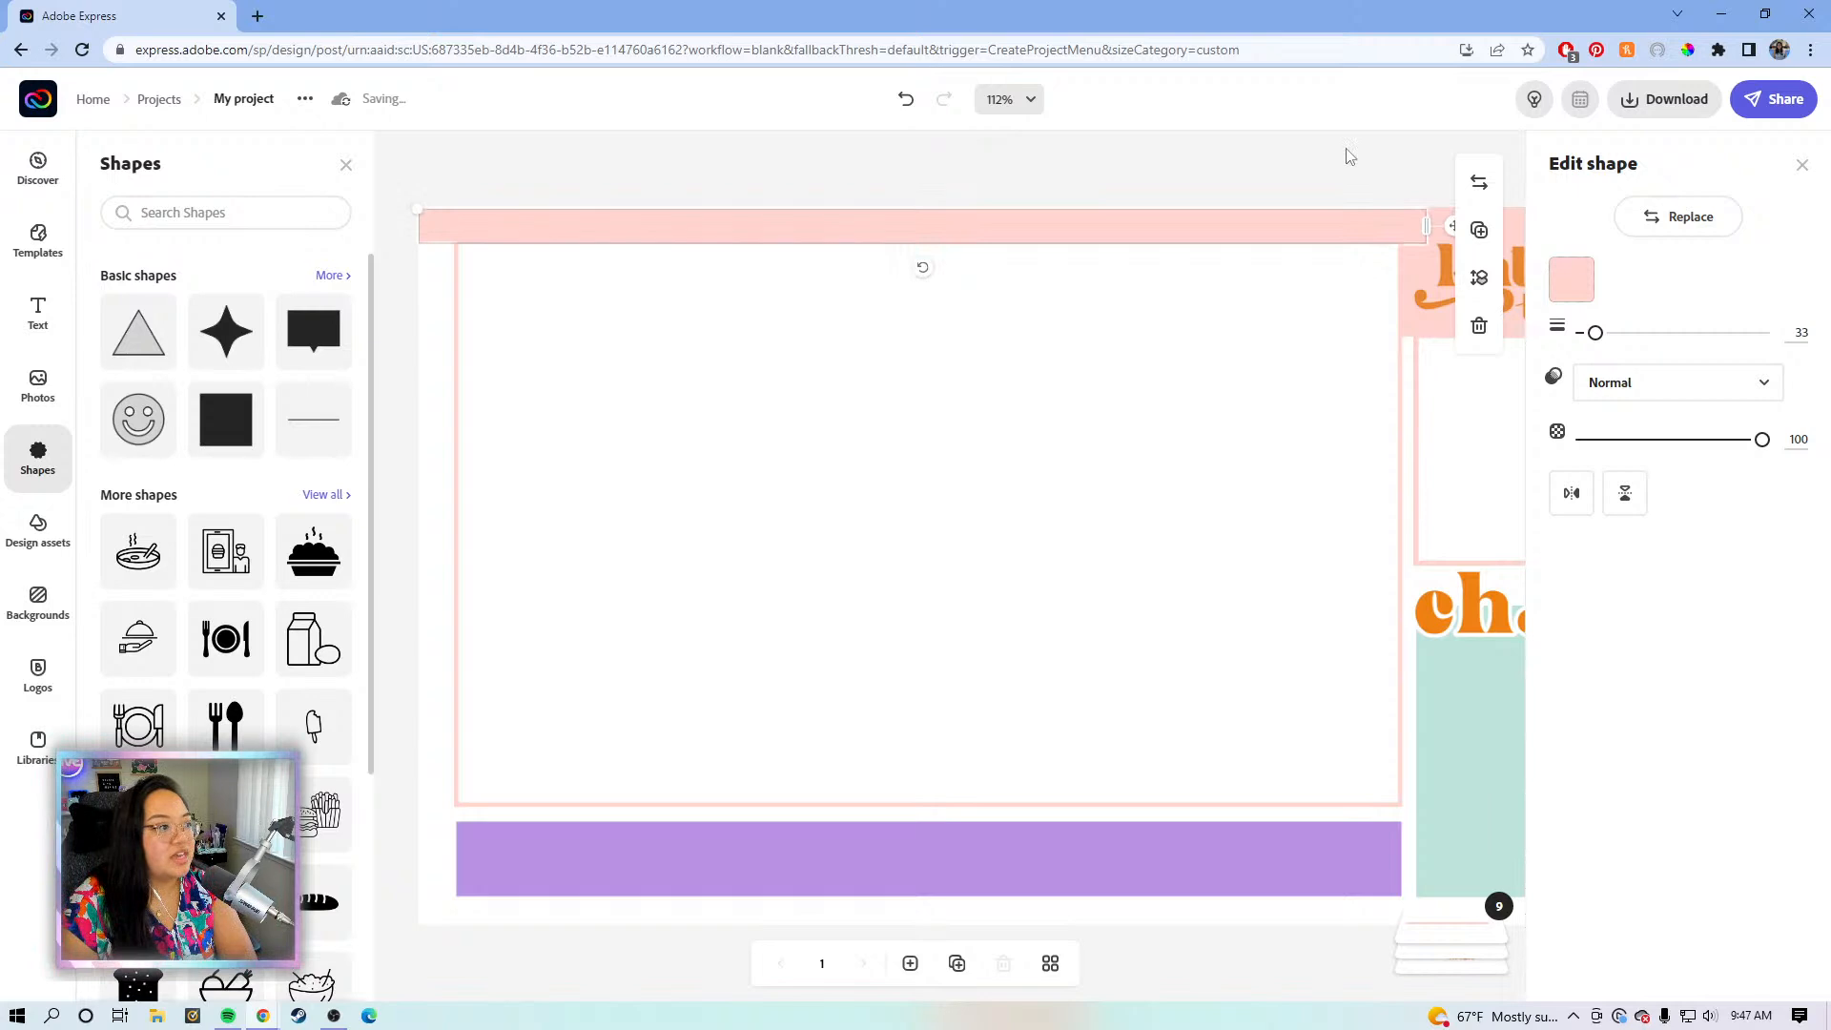
pyautogui.click(1332, 182)
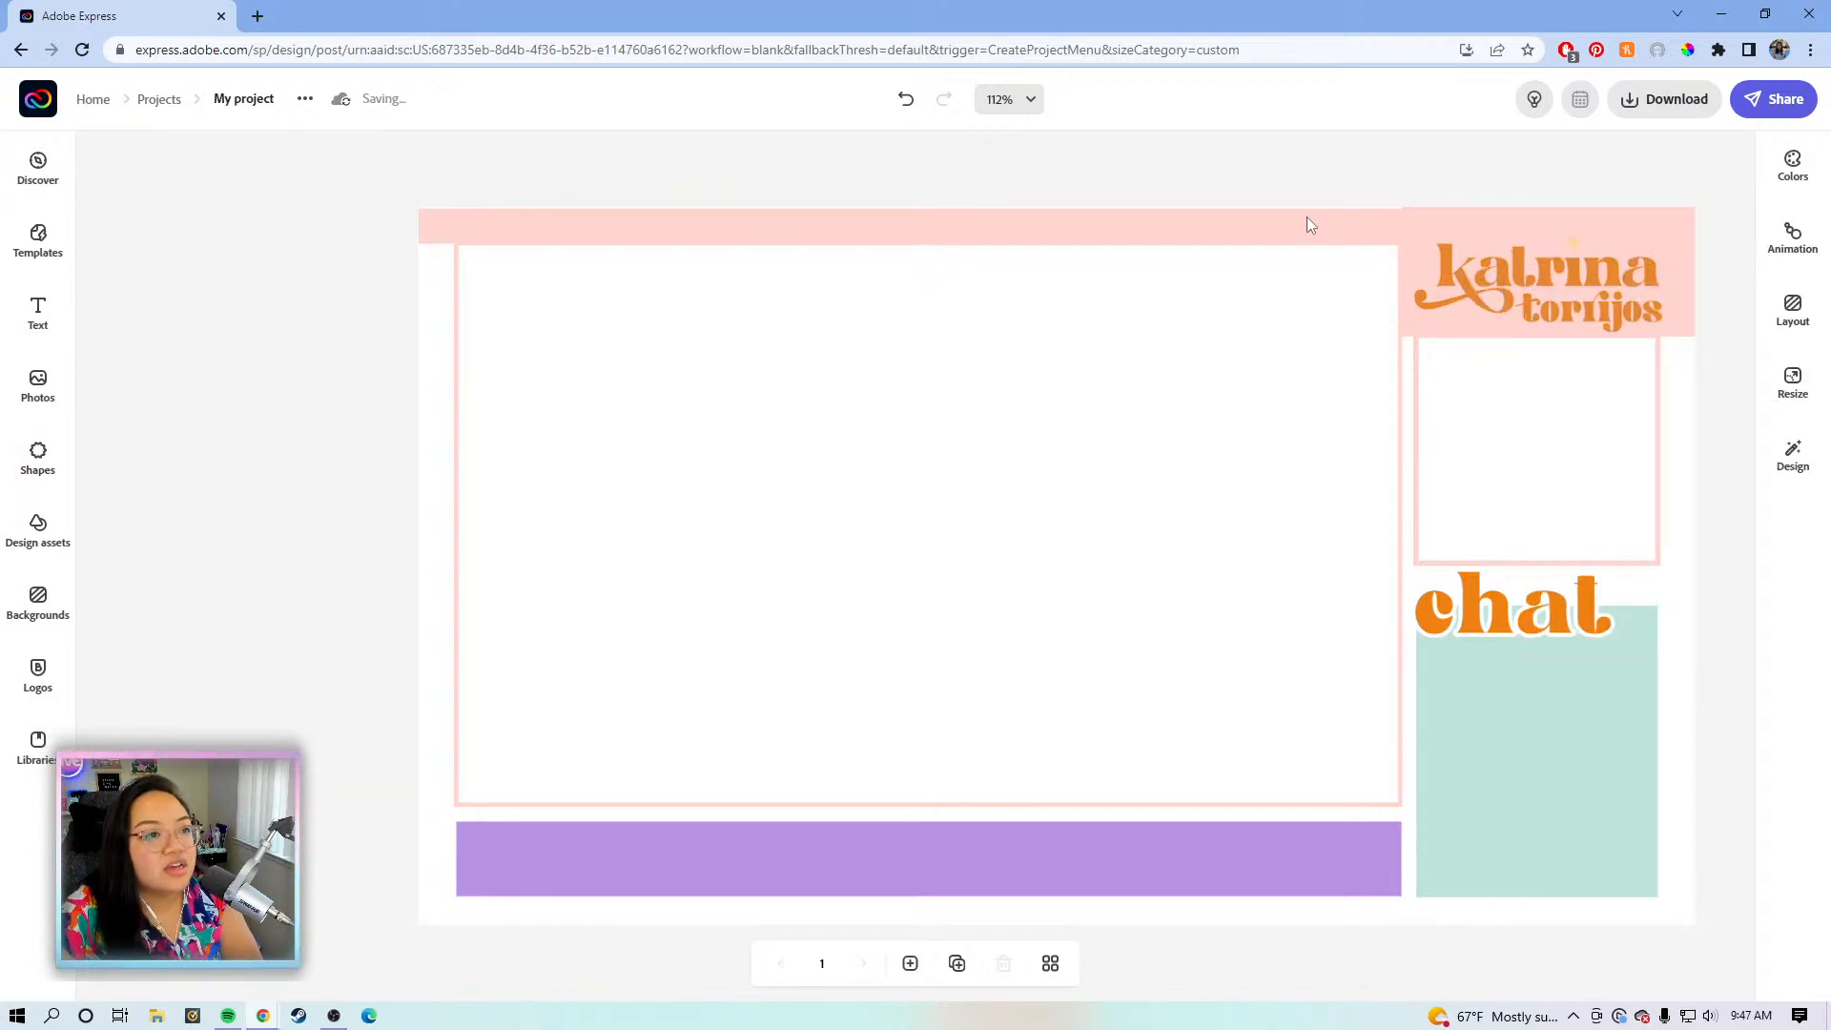
pyautogui.click(1308, 223)
pyautogui.click(1358, 178)
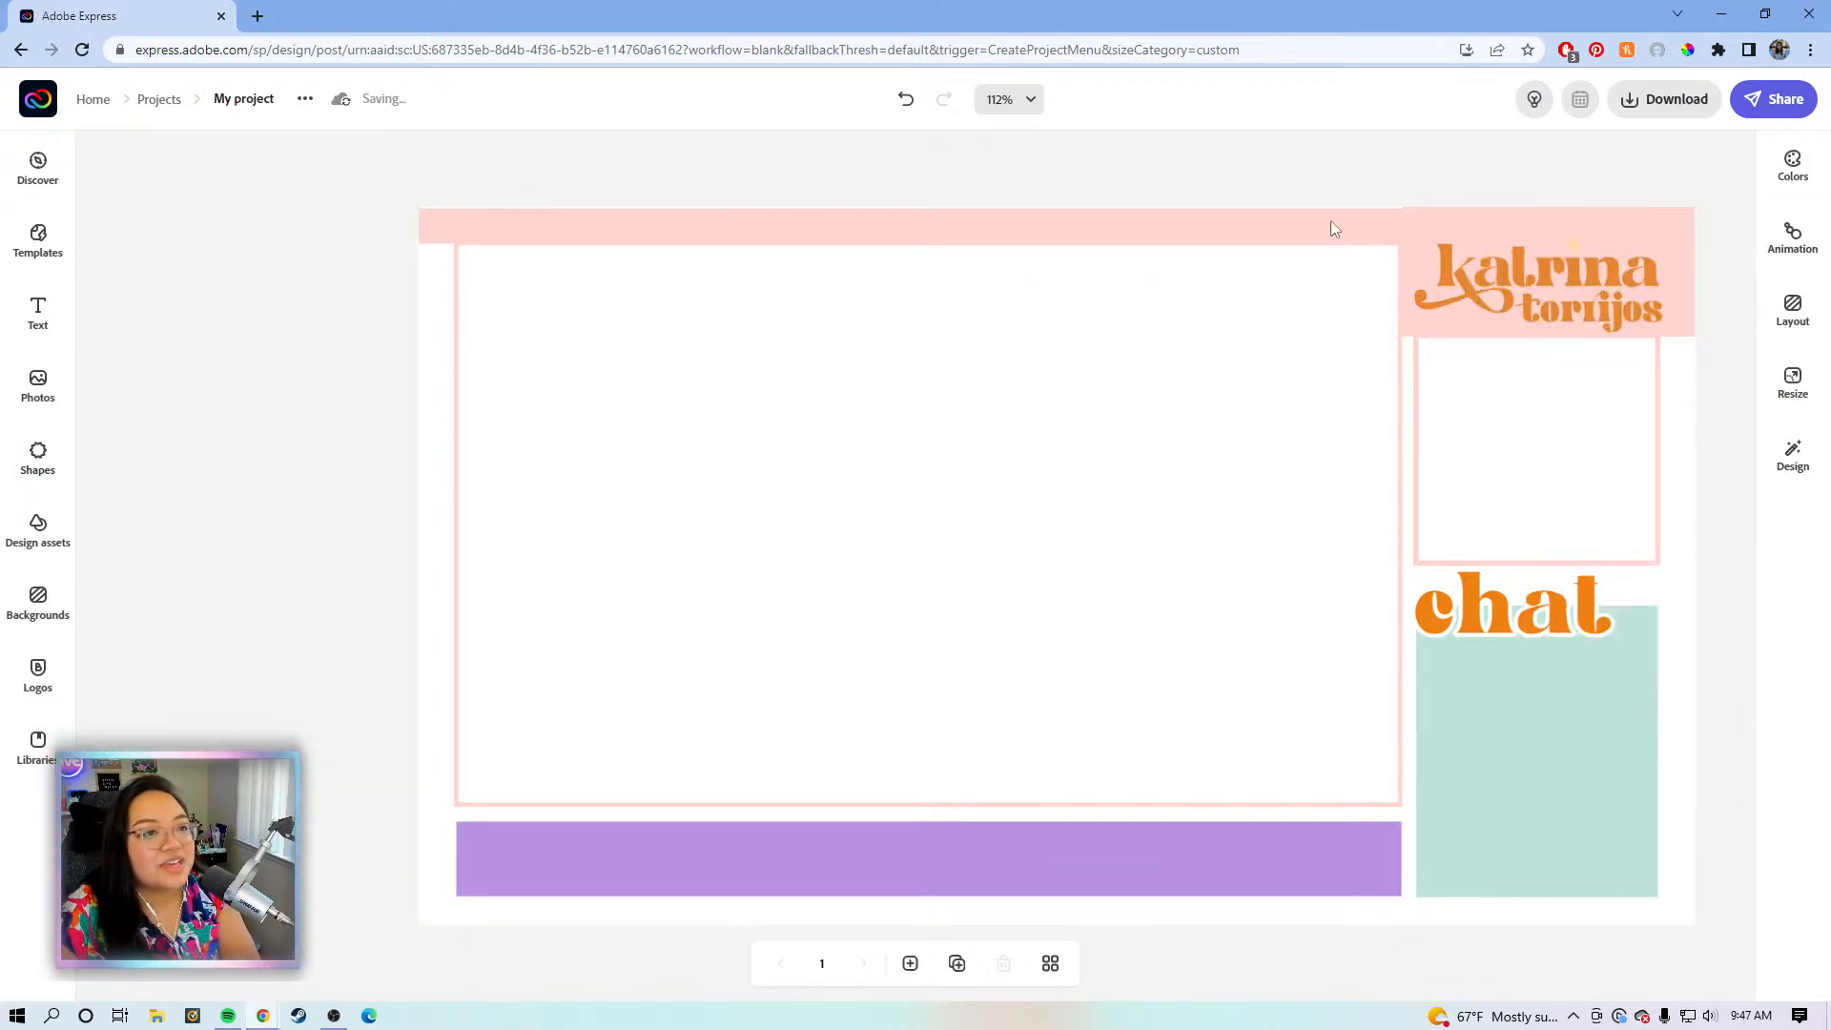
pyautogui.click(1285, 223)
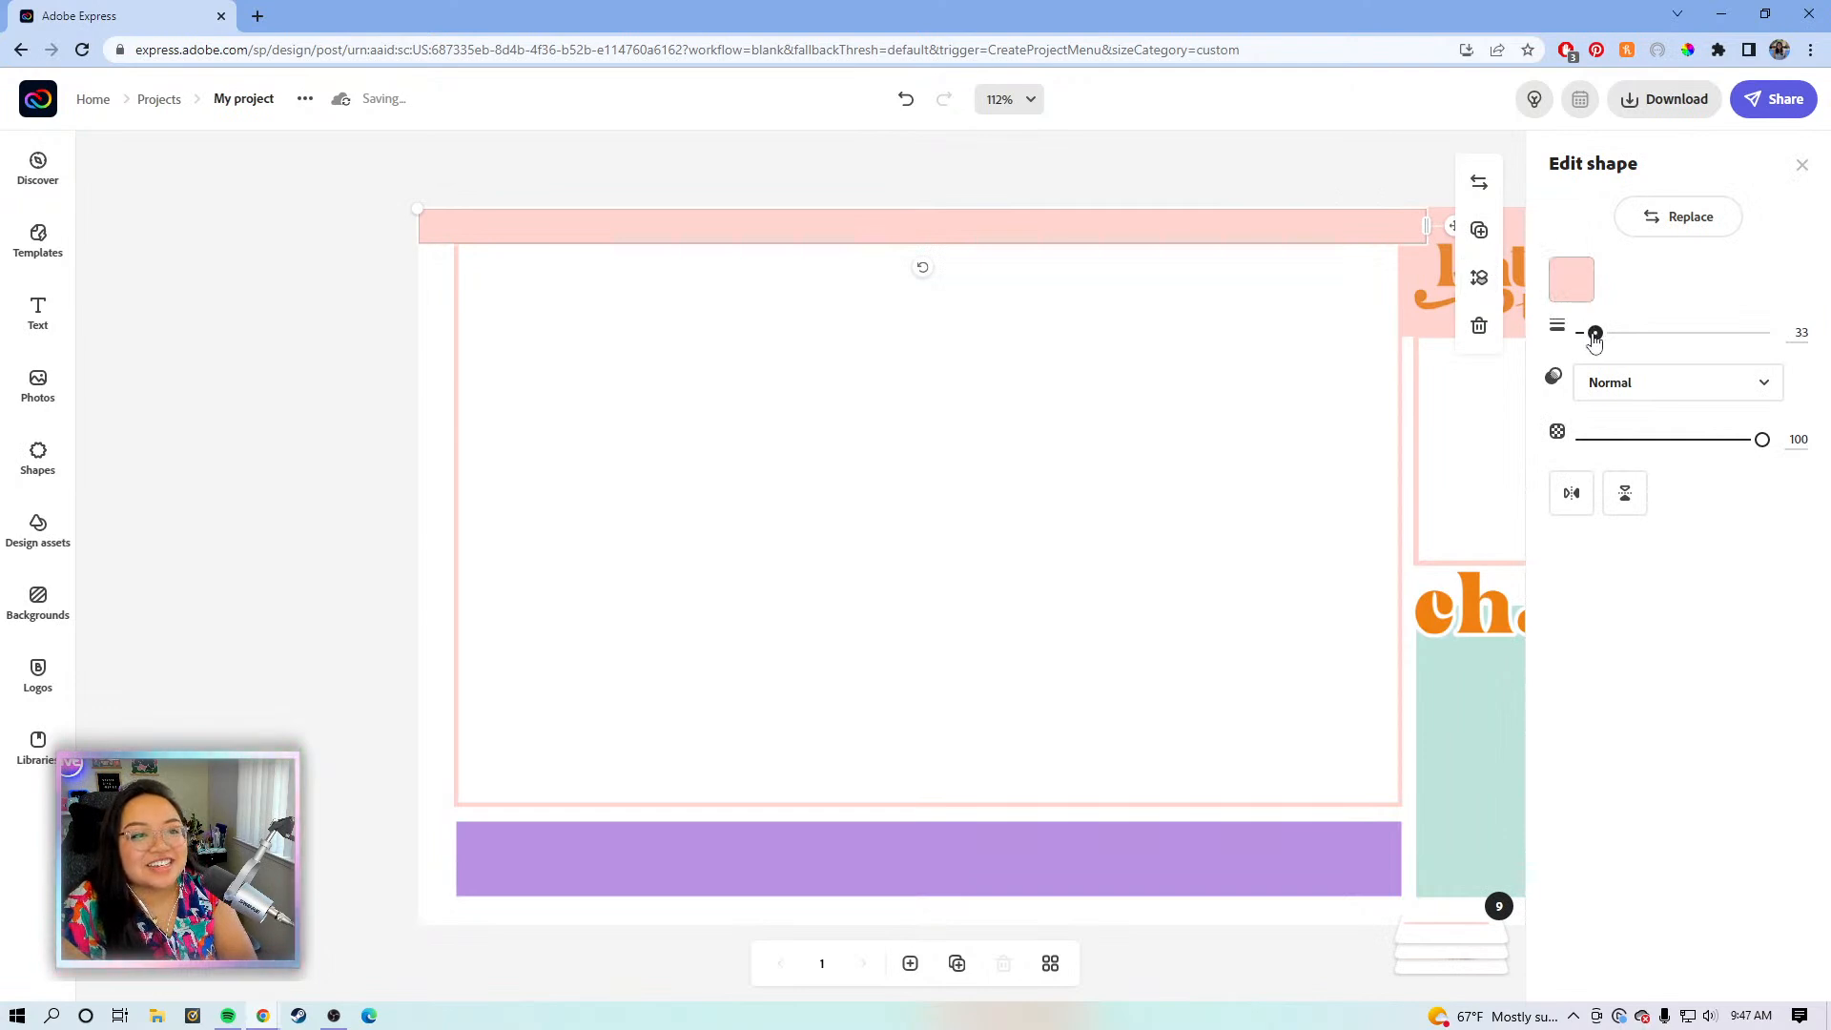
pyautogui.moveTo(1595, 333); pyautogui.dragTo(1590, 334)
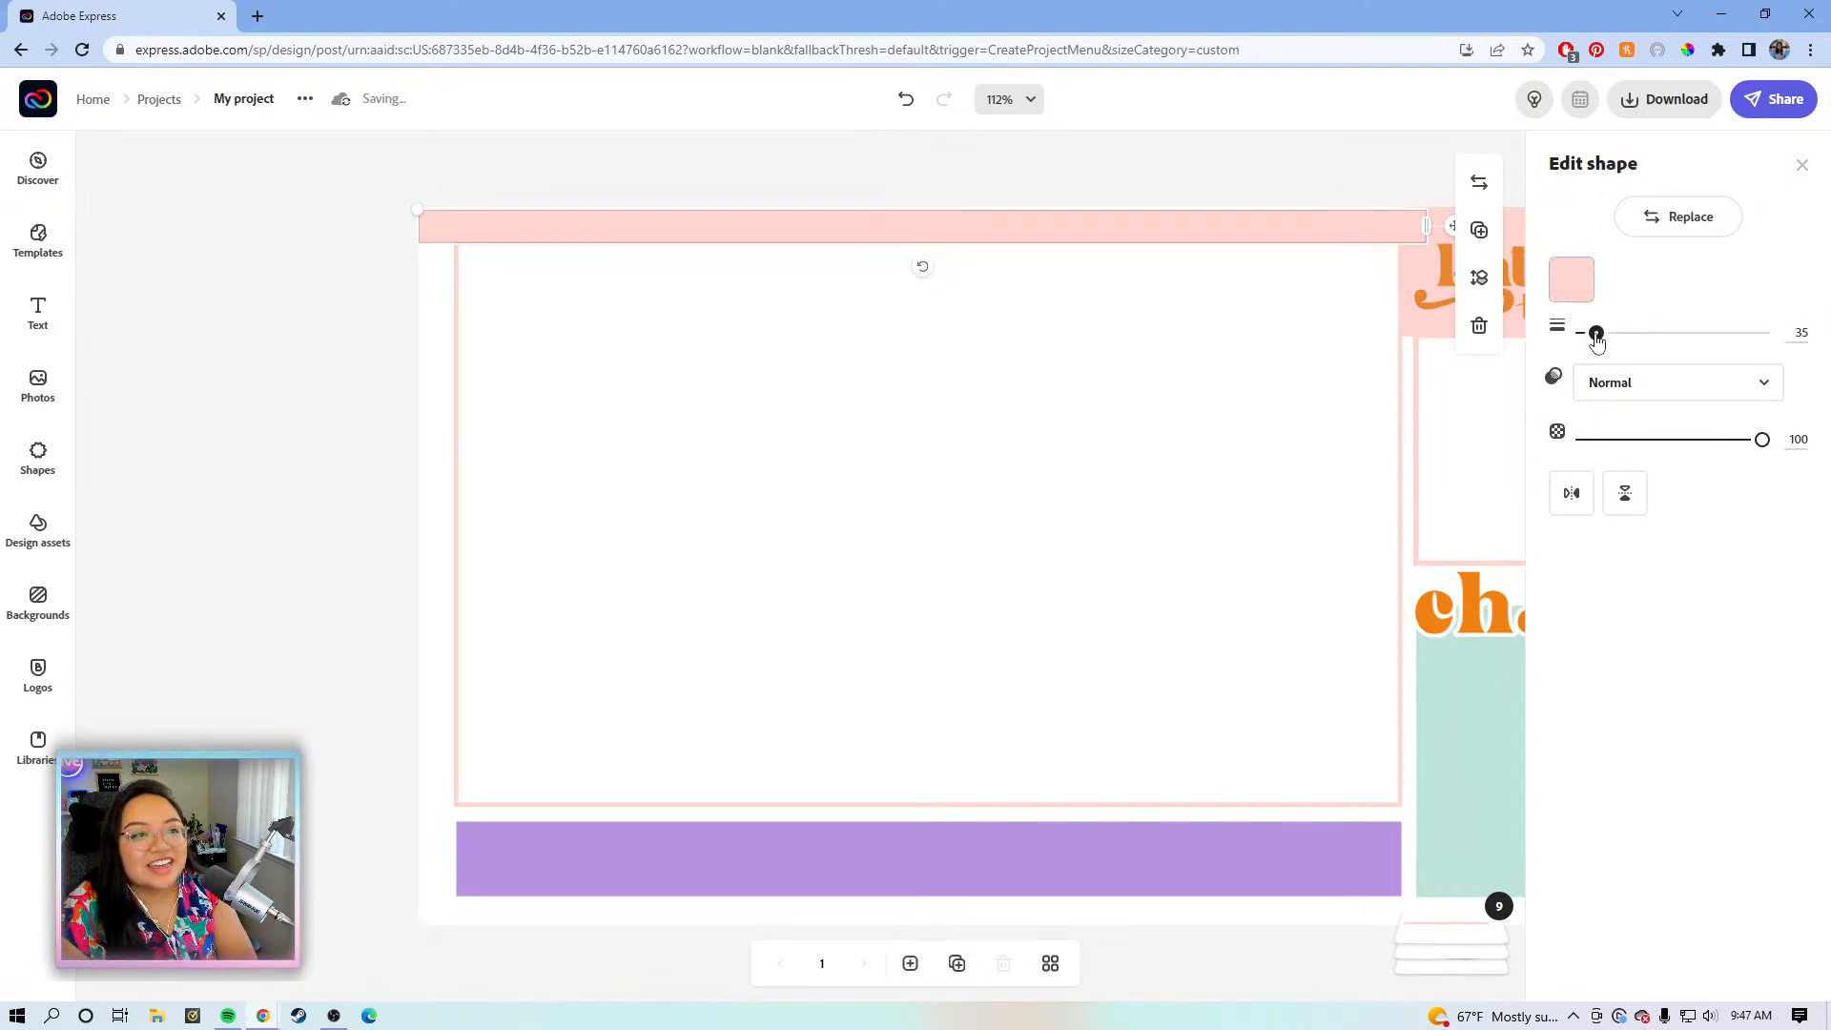
pyautogui.click(1303, 188)
pyautogui.click(1288, 226)
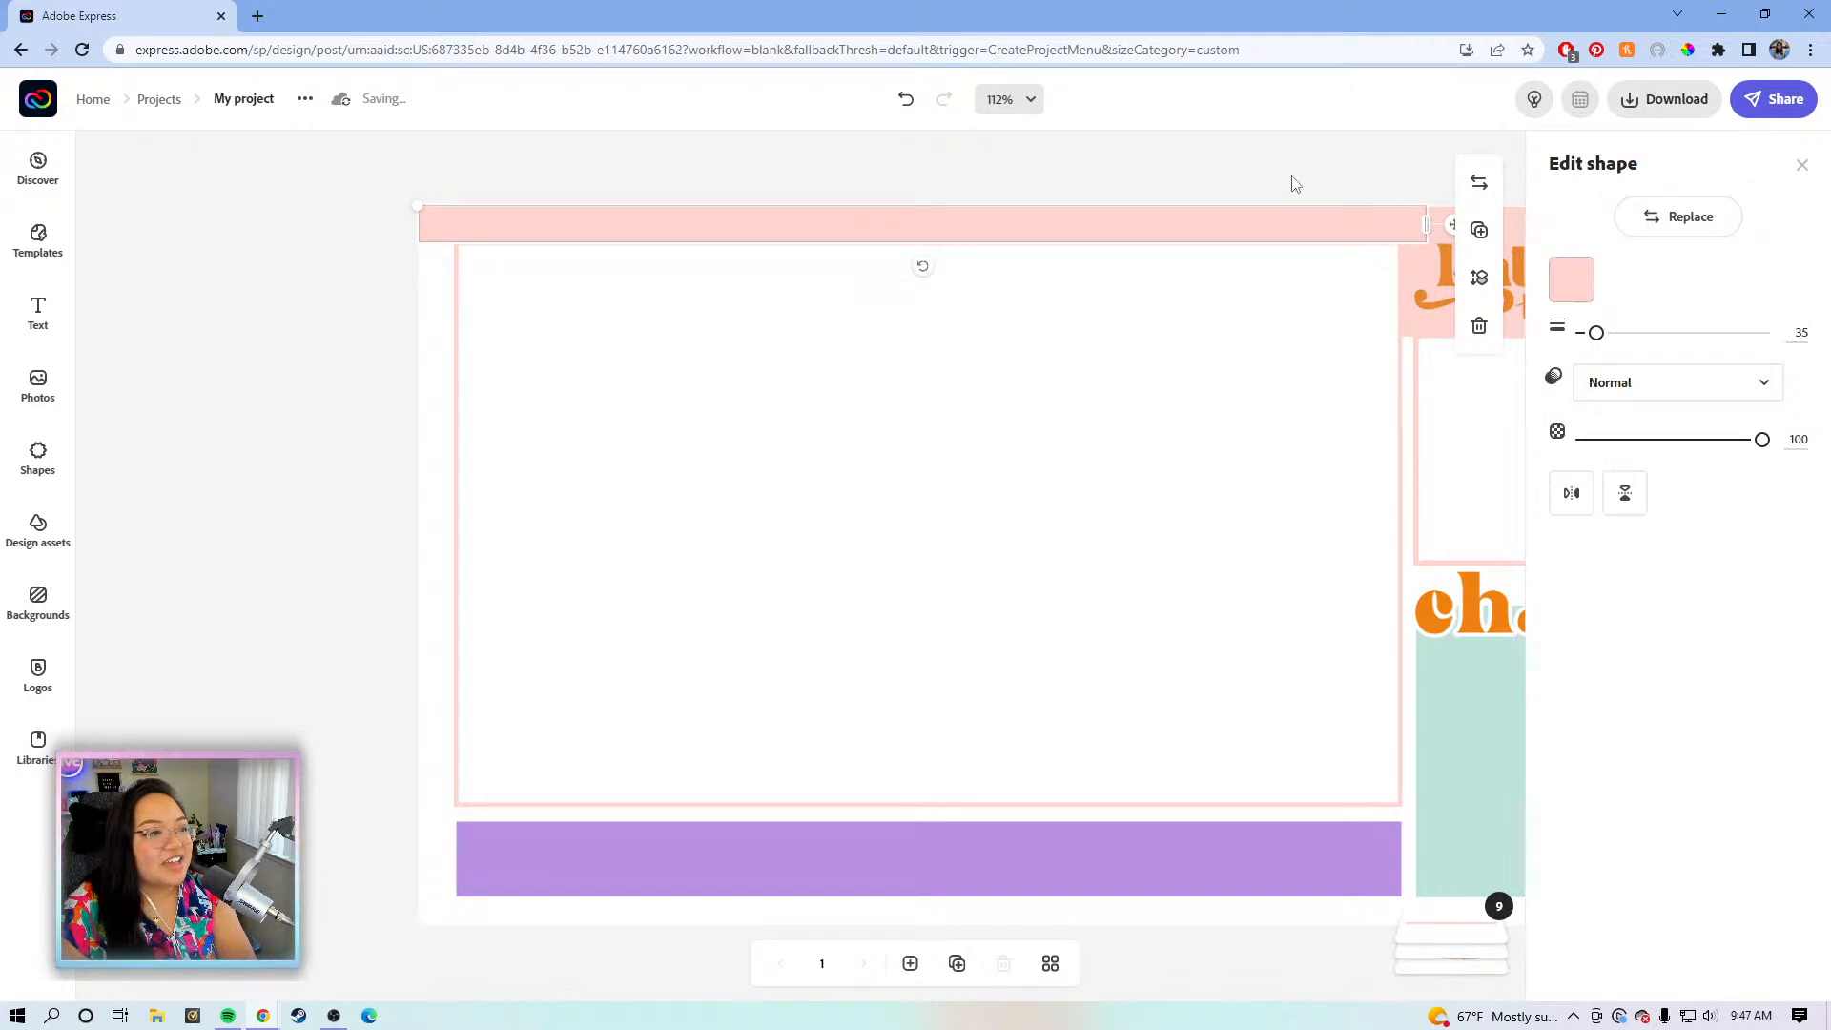
pyautogui.click(1295, 183)
pyautogui.click(657, 239)
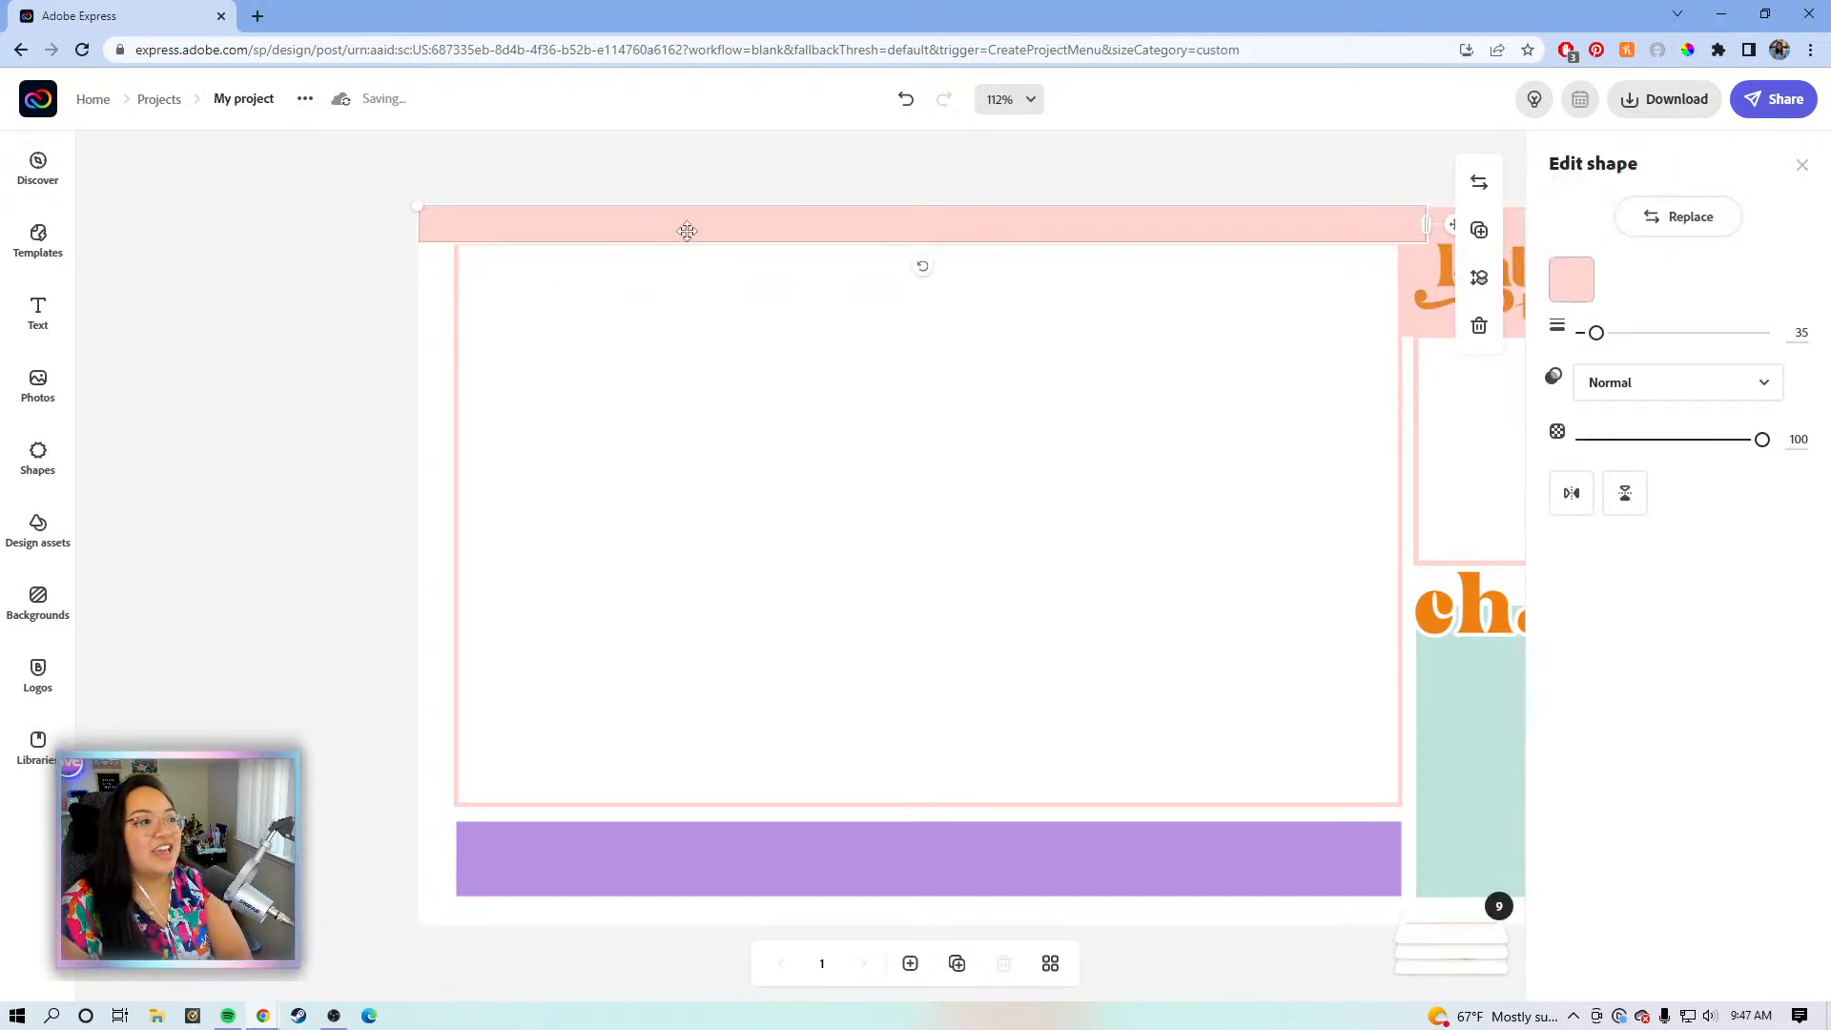
# - Duplicate the top bar, rotate it vertical, place it at the left edge, and send it back
pyautogui.click(1479, 232)
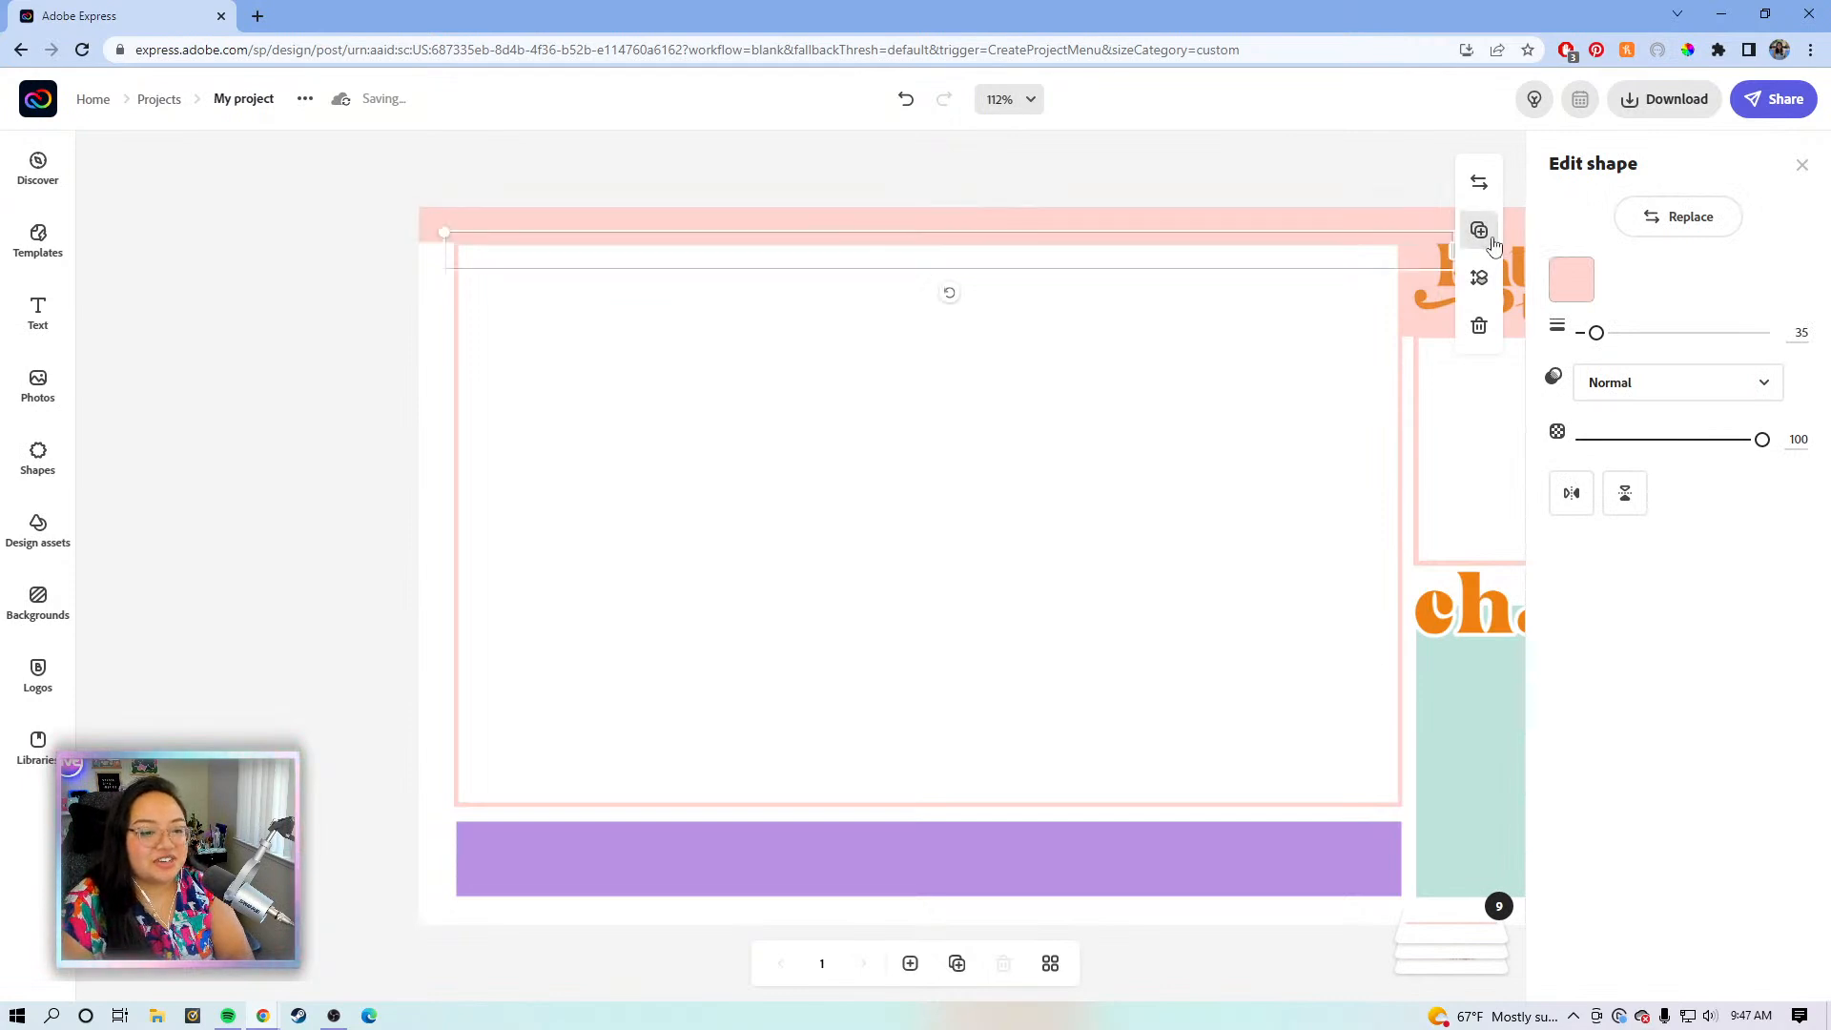
pyautogui.moveTo(1091, 258); pyautogui.dragTo(1058, 408)
pyautogui.moveTo(921, 449); pyautogui.dragTo(817, 395)
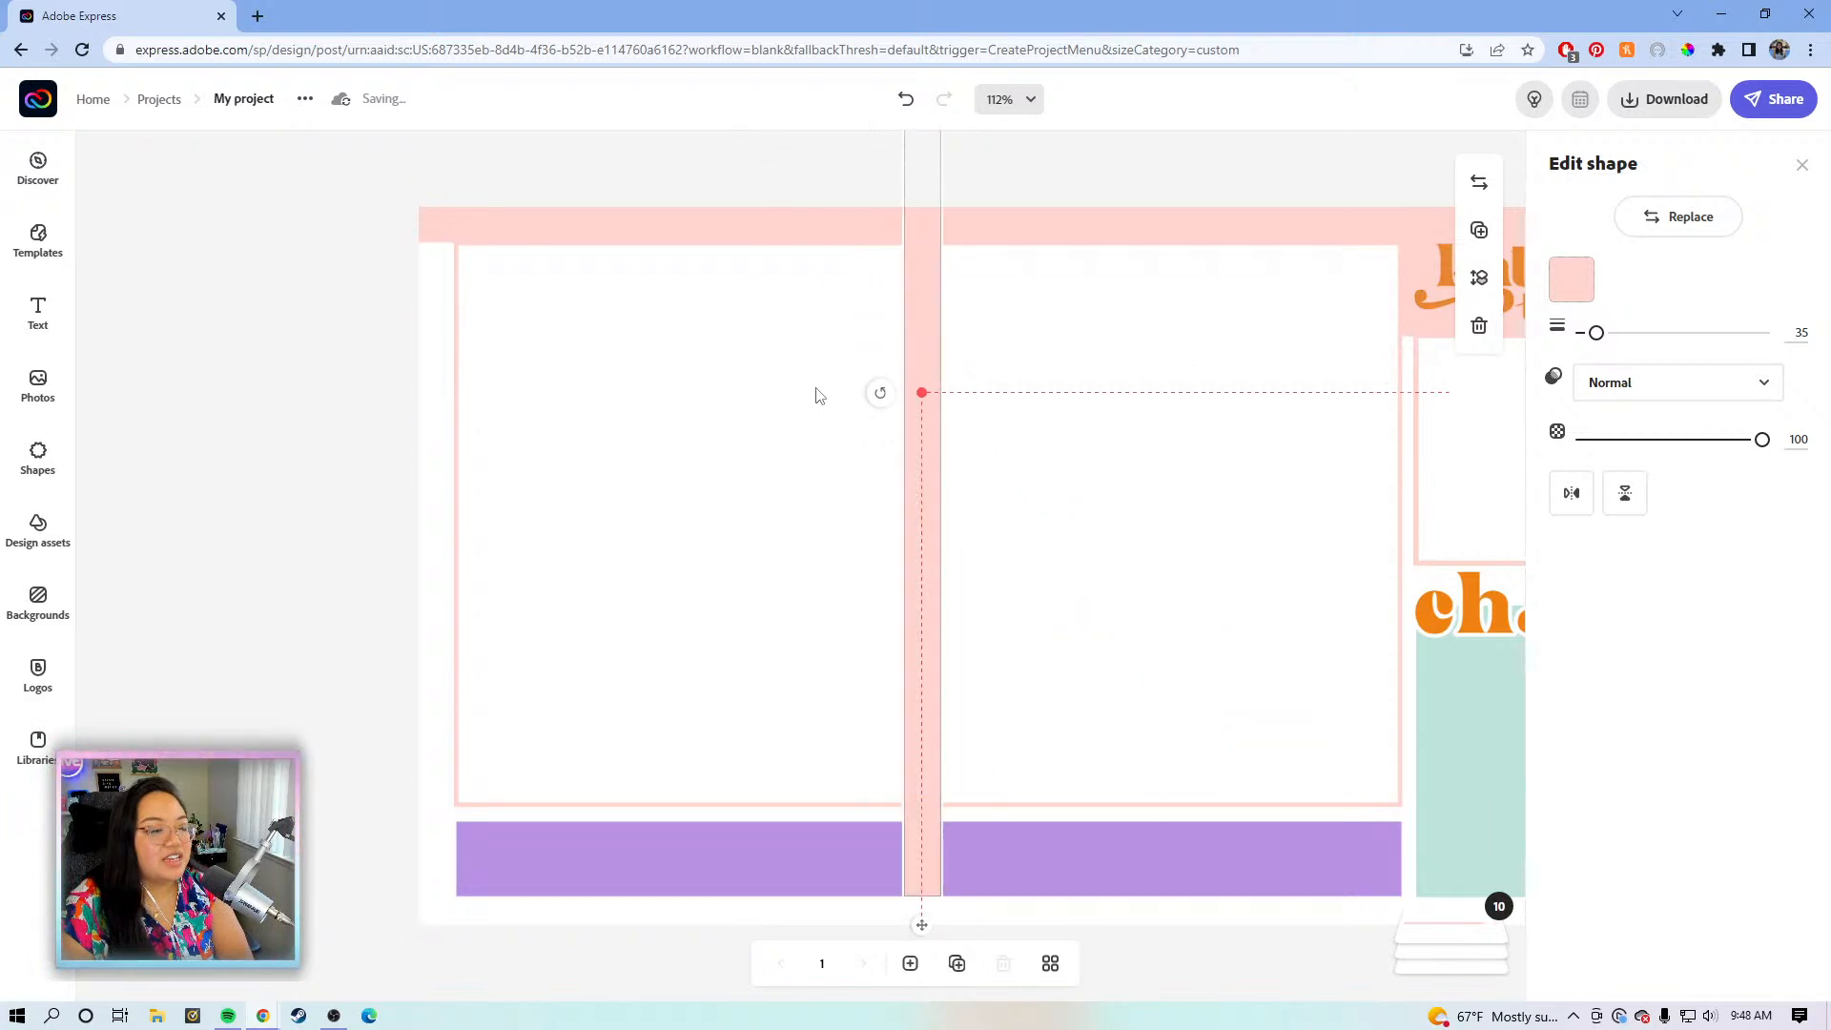
pyautogui.moveTo(906, 467); pyautogui.dragTo(450, 545)
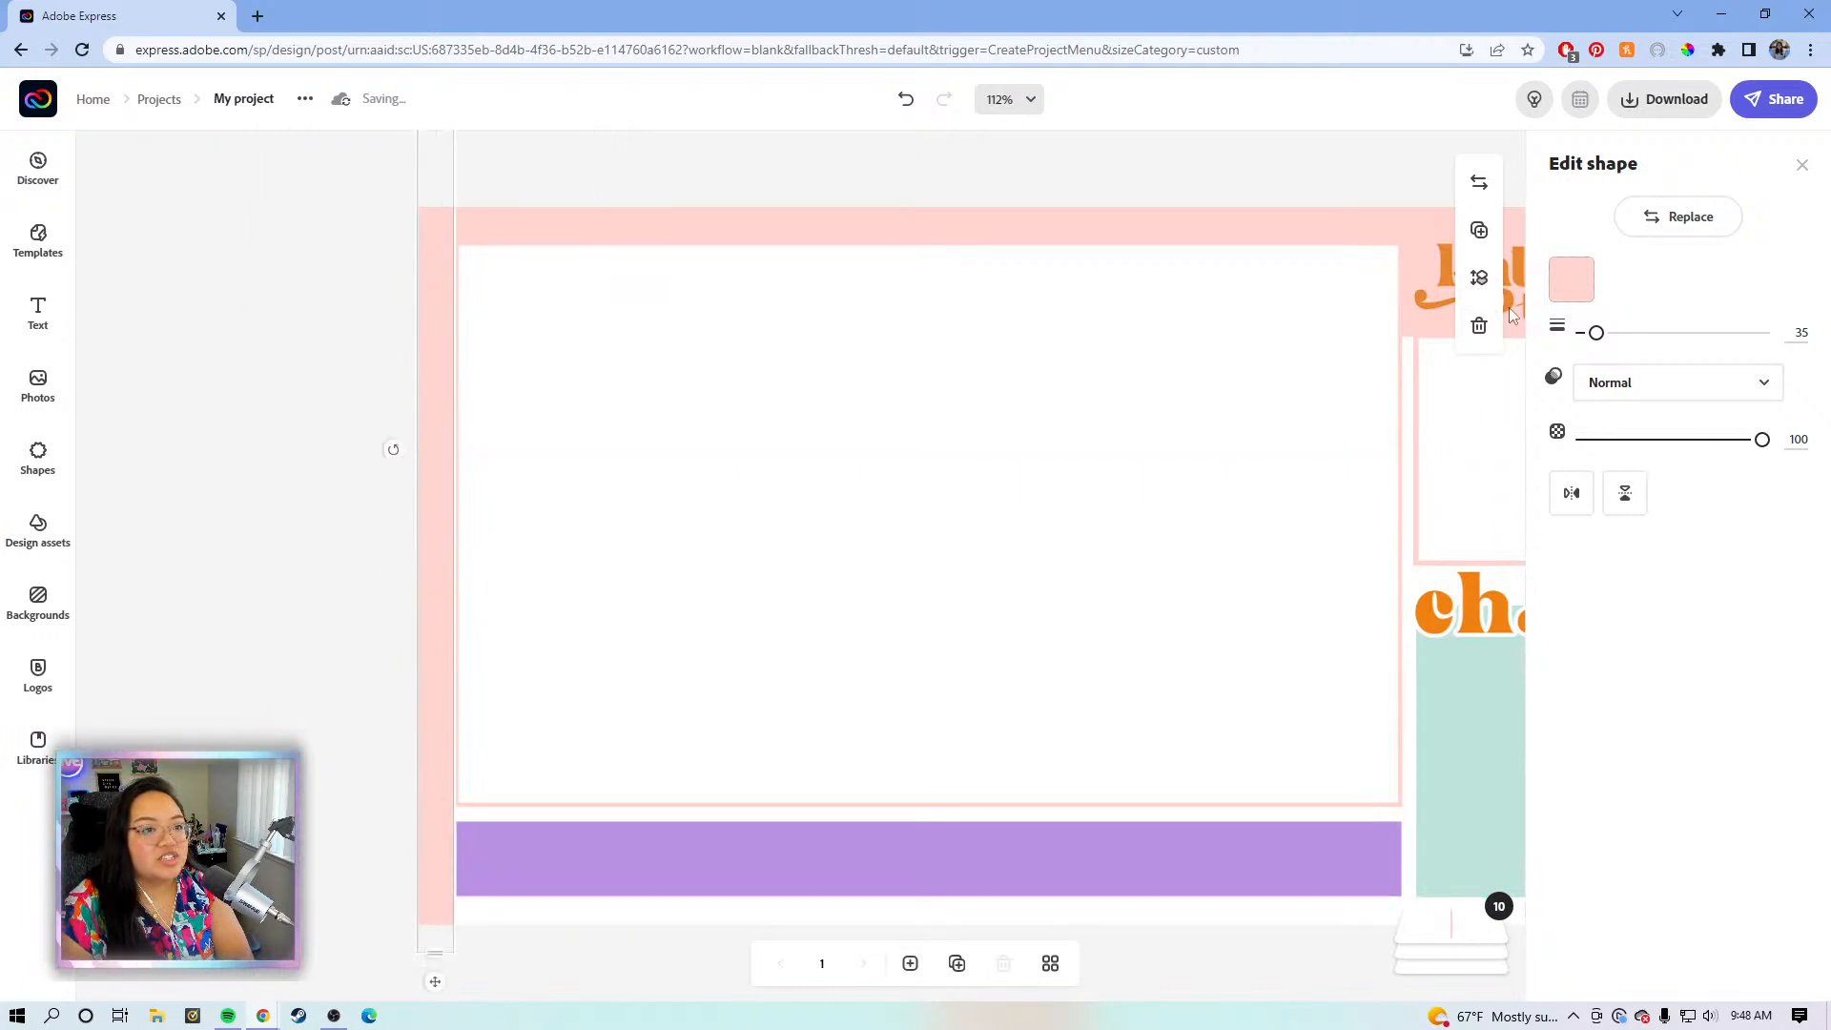
pyautogui.click(1479, 278)
pyautogui.click(1427, 351)
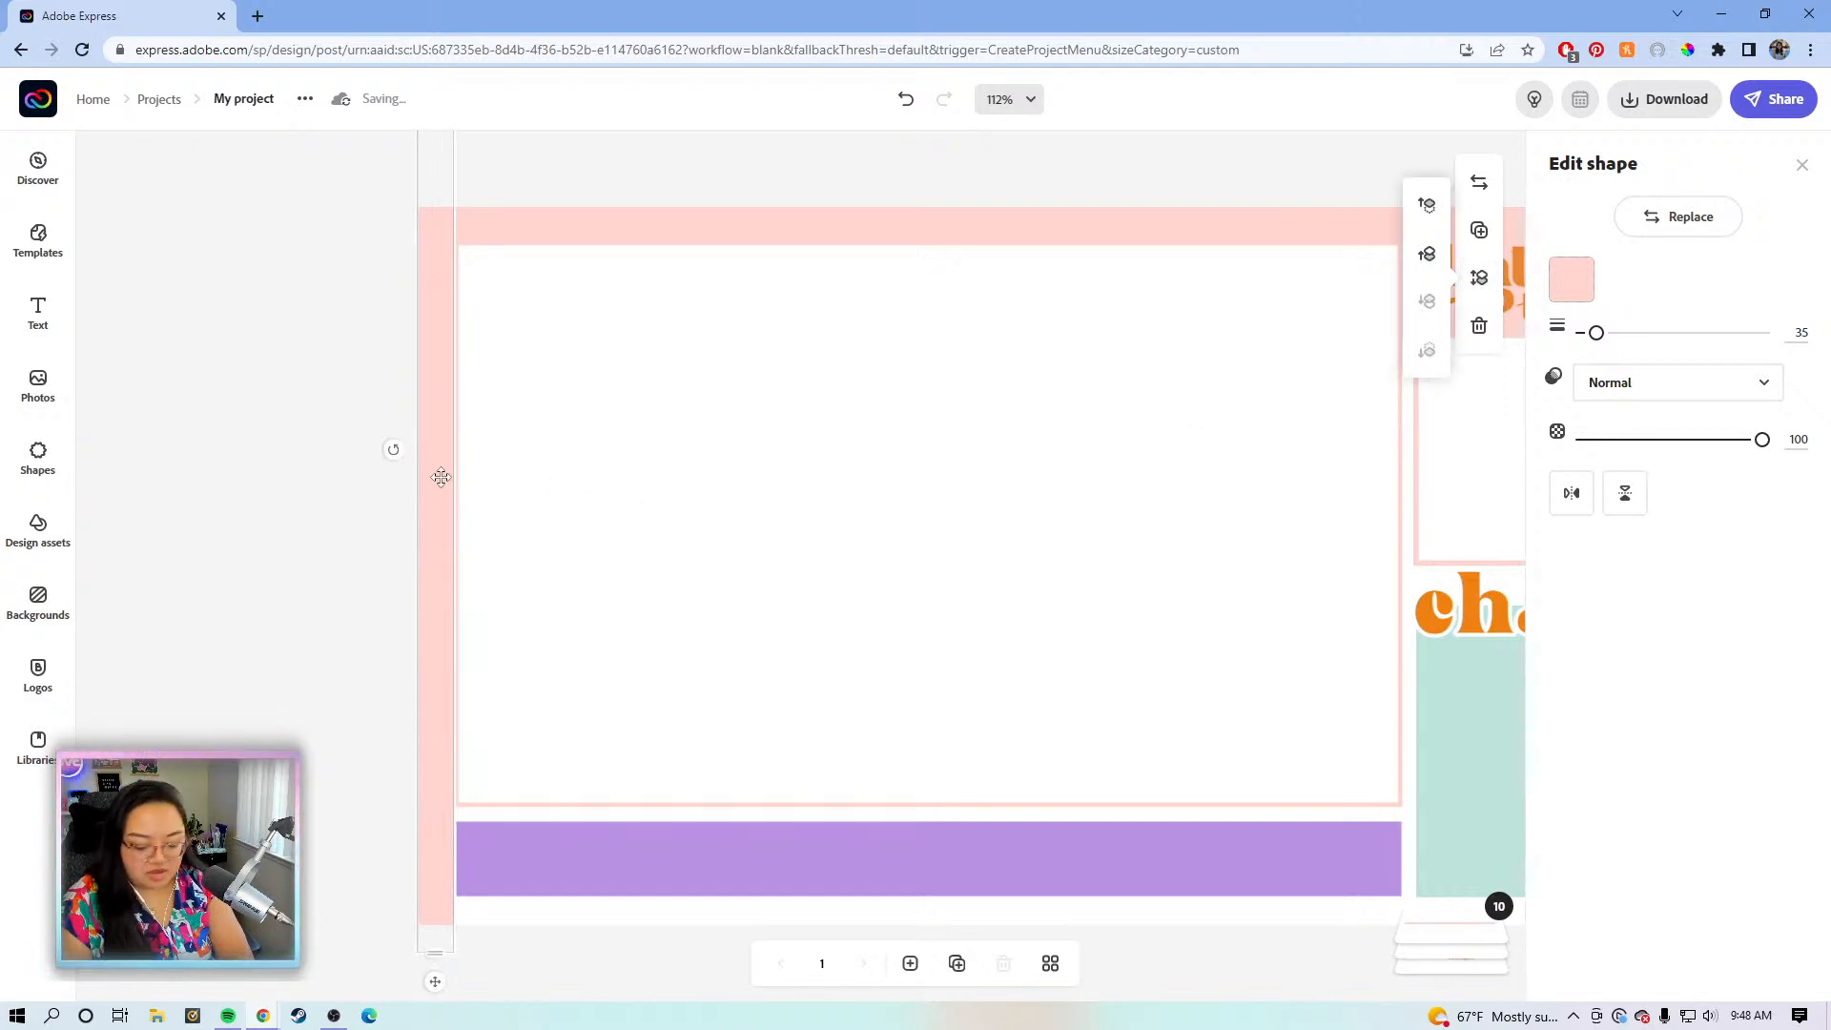
# - Stretch the vertical pink bar down past the bottom edge and reposition it
pyautogui.click(284, 496)
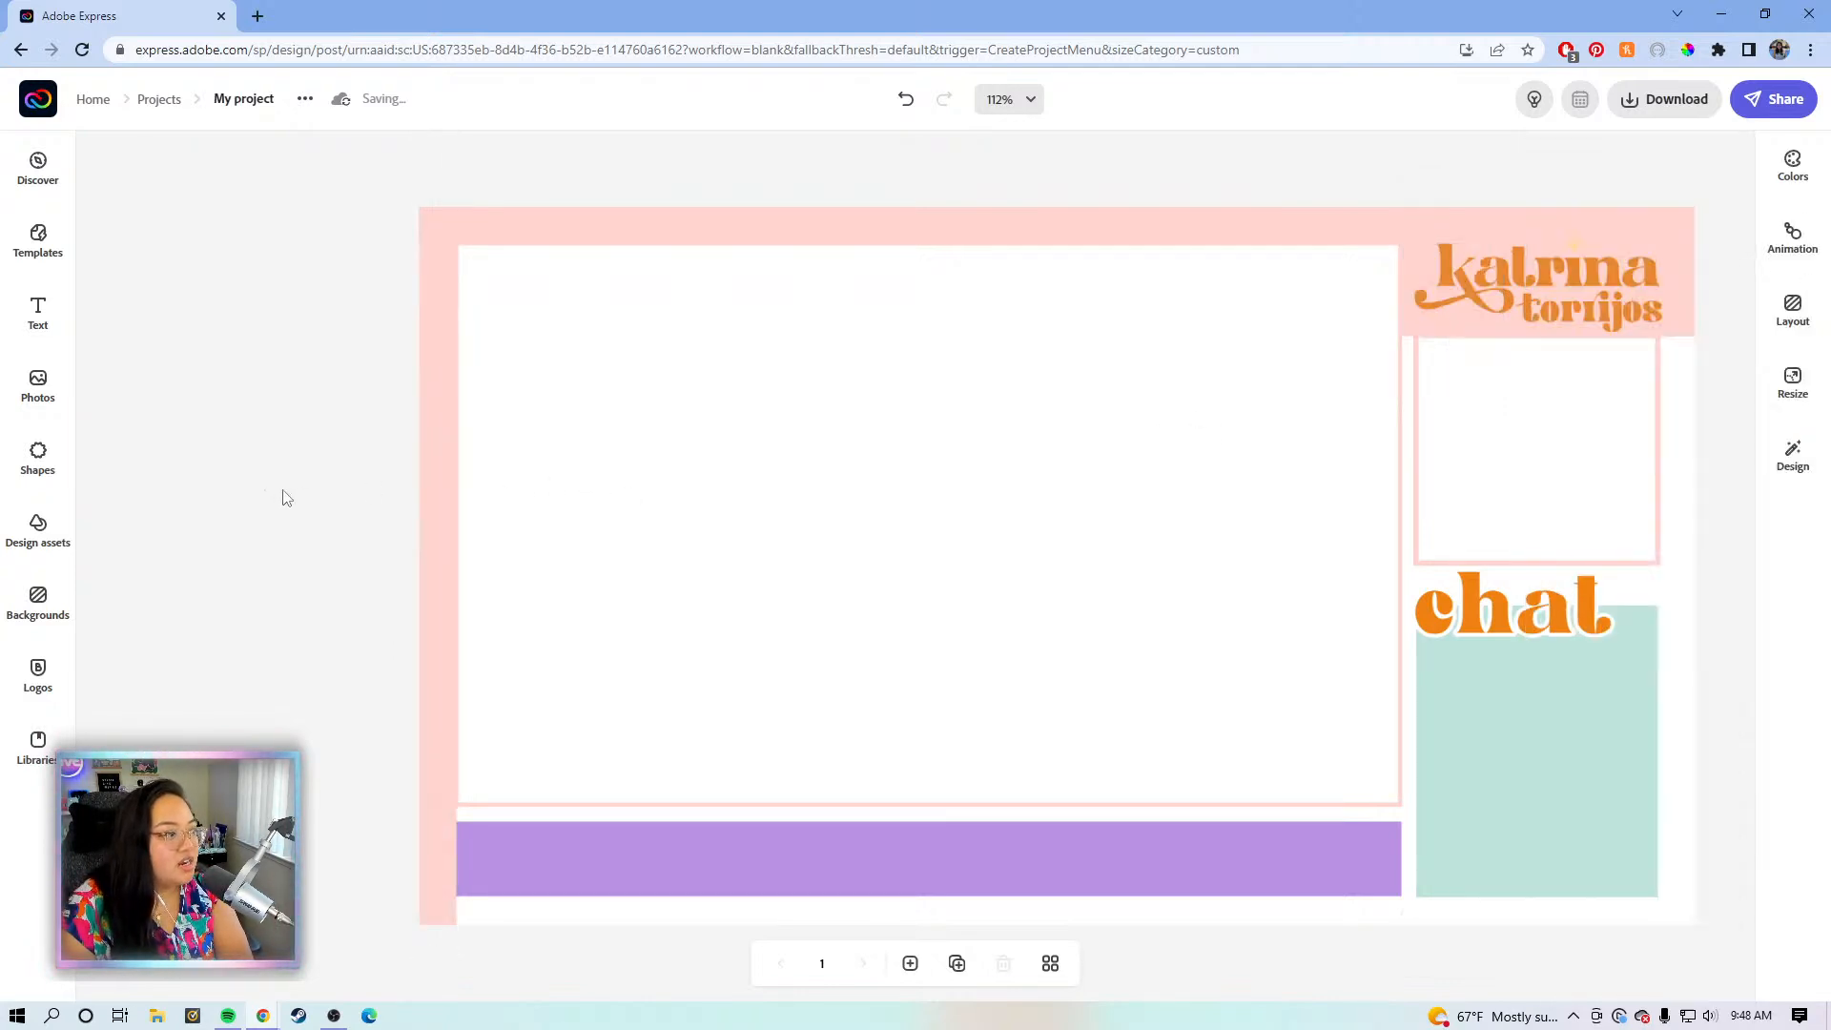
pyautogui.click(432, 499)
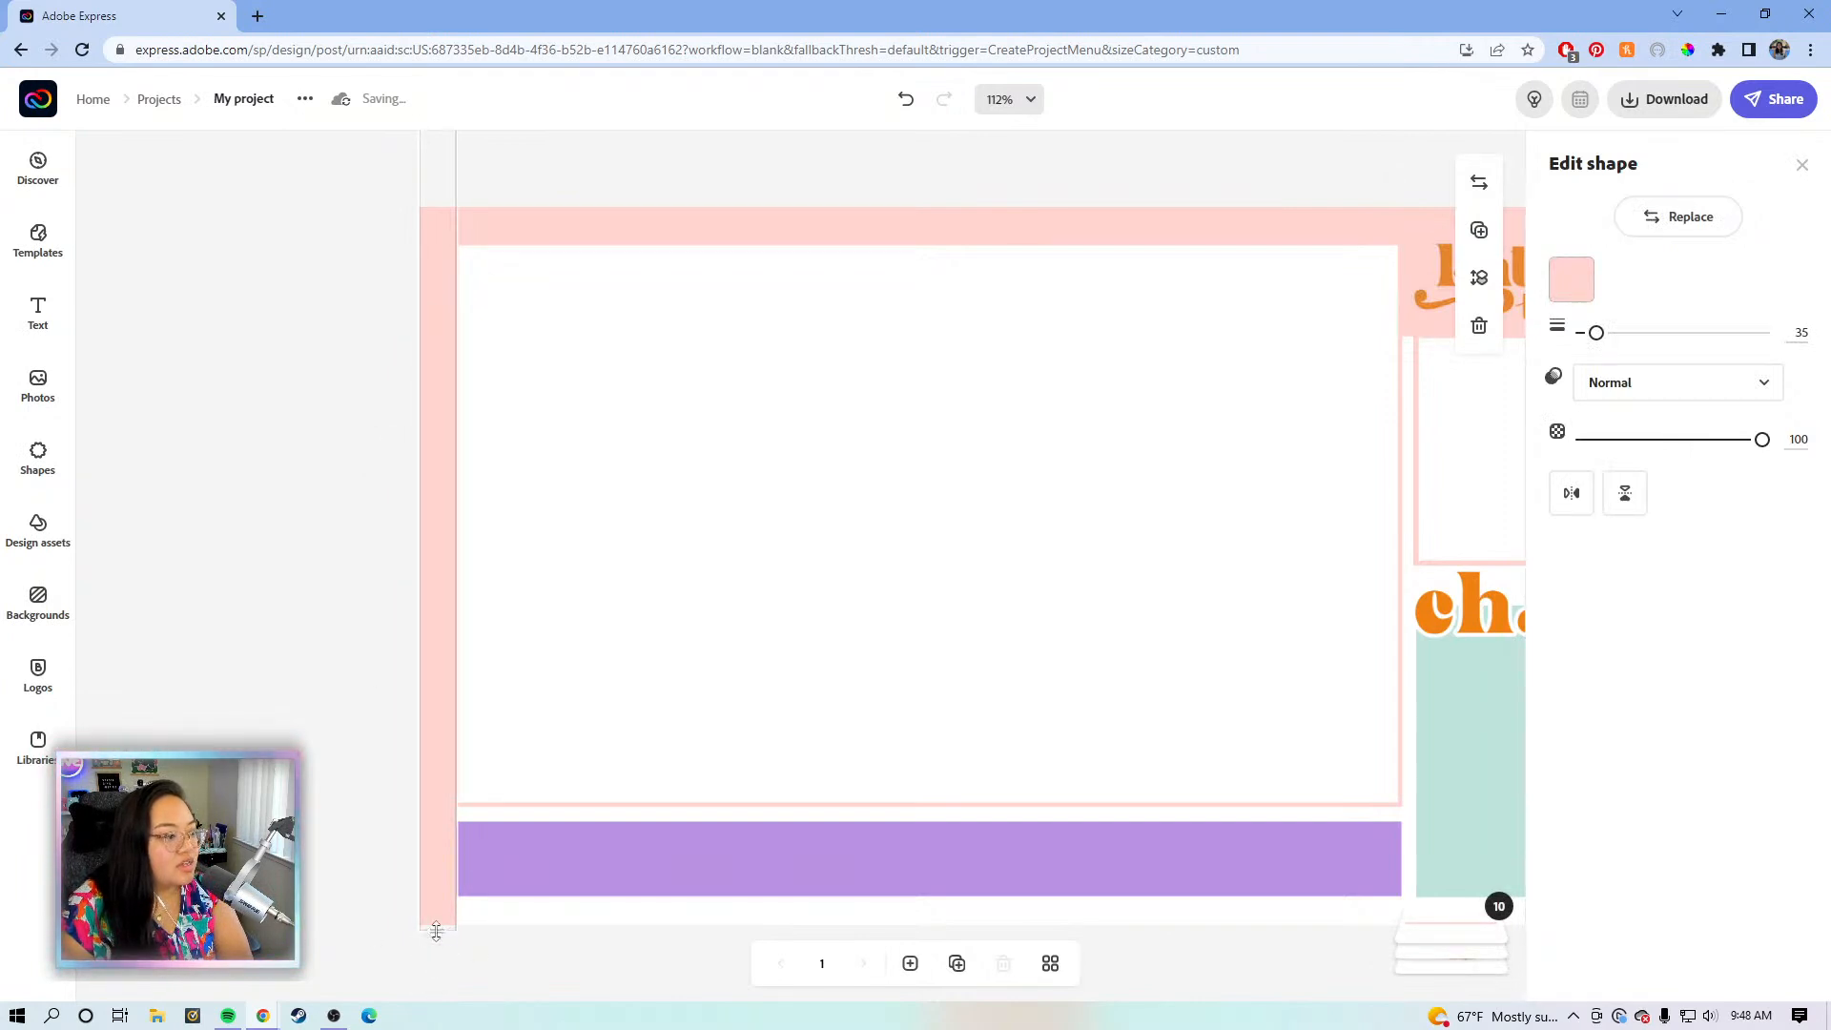
pyautogui.moveTo(442, 936); pyautogui.dragTo(439, 949)
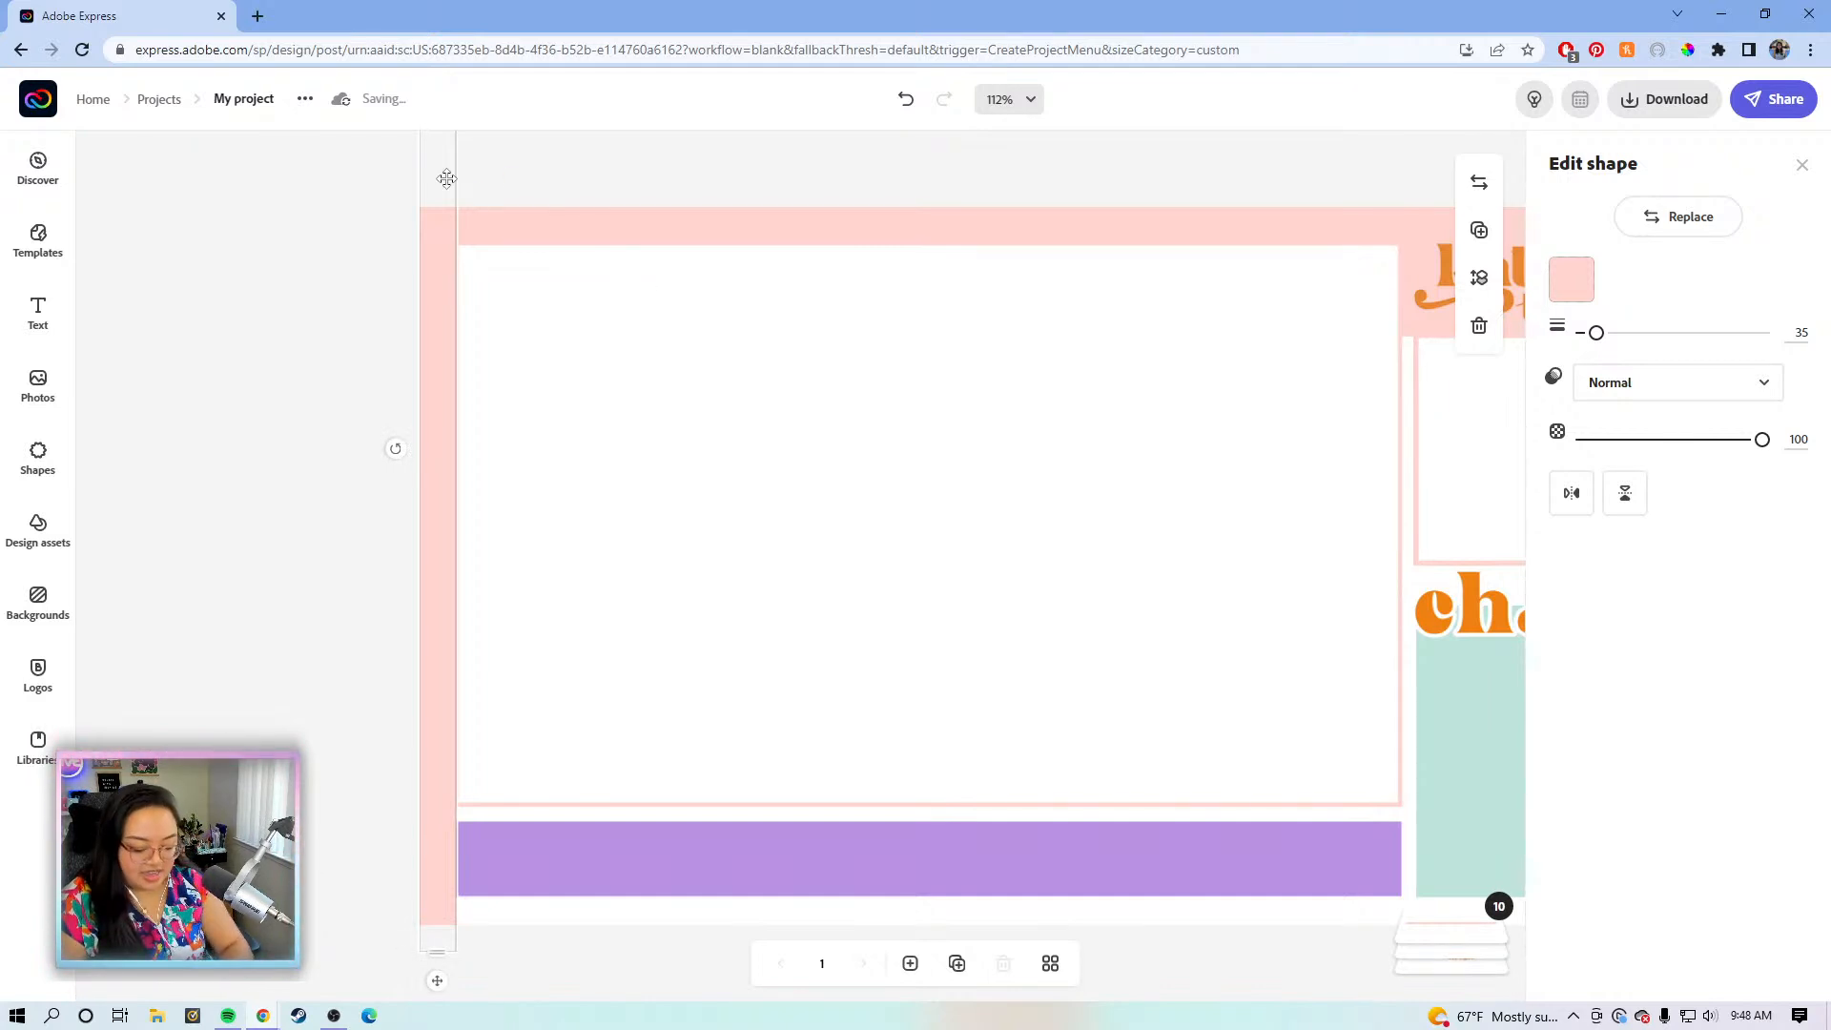
pyautogui.moveTo(446, 179); pyautogui.dragTo(443, 420)
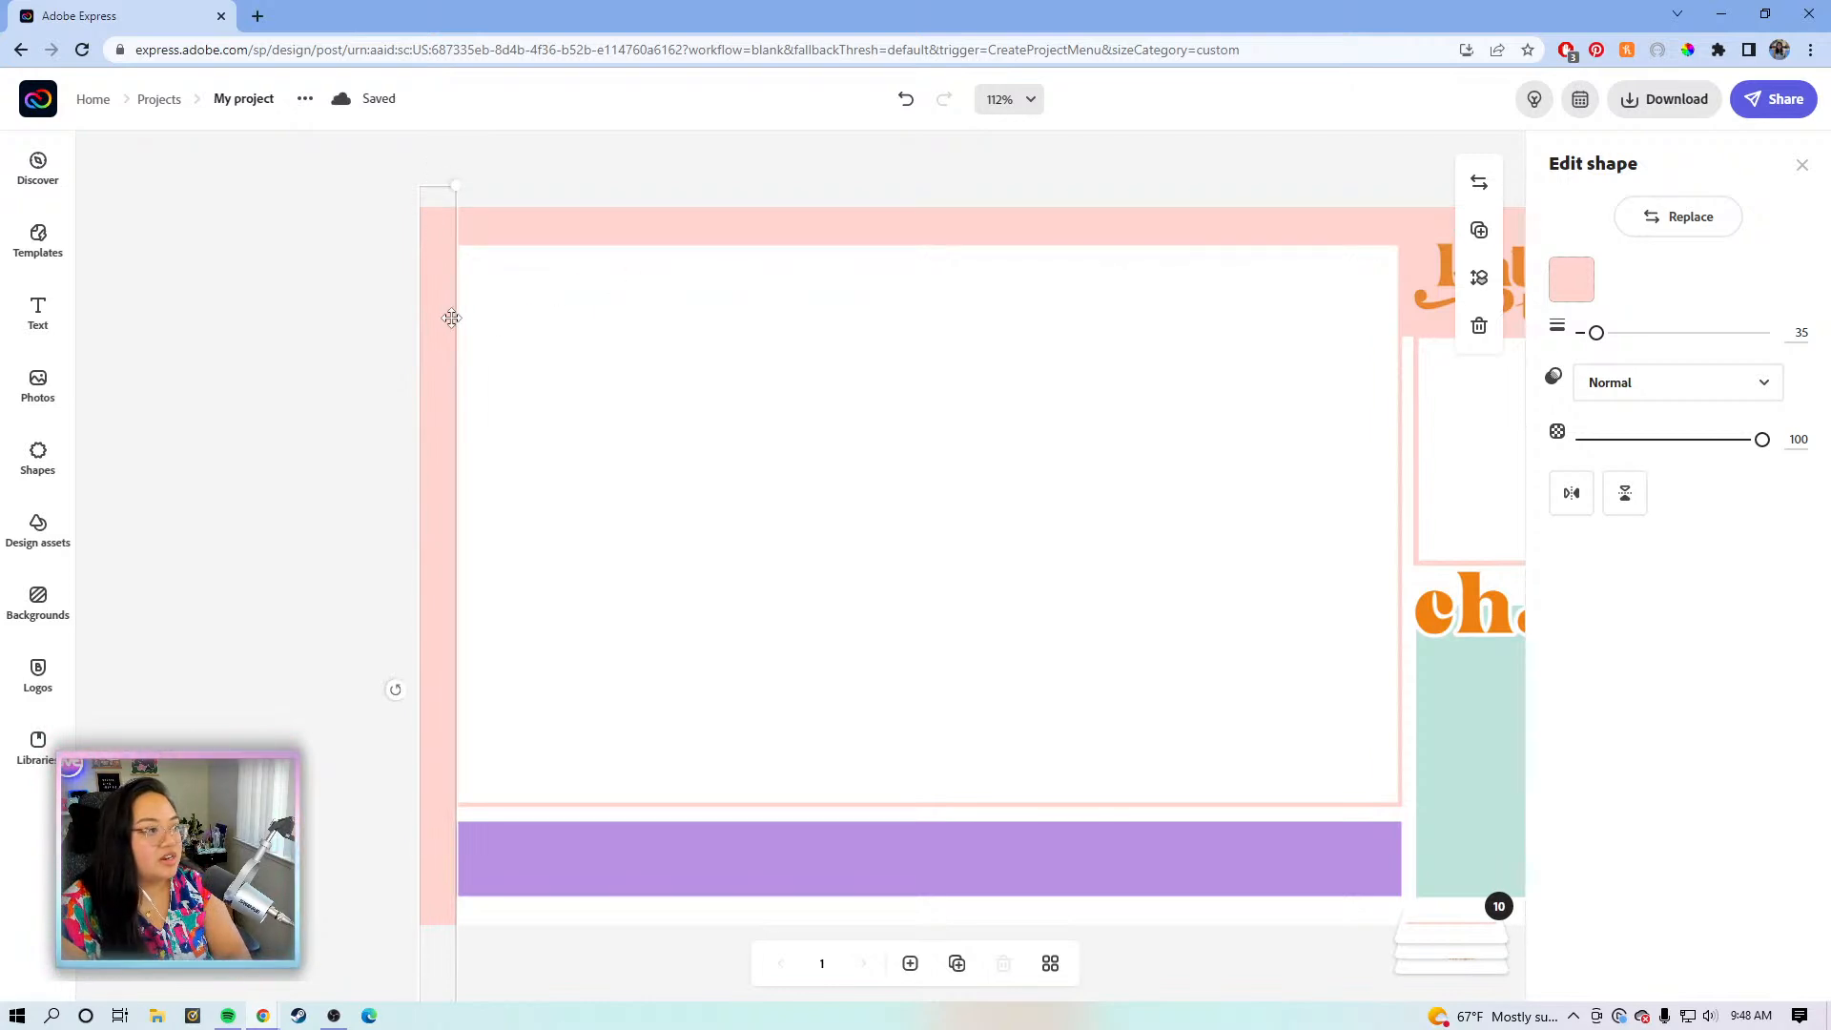
pyautogui.moveTo(441, 381); pyautogui.dragTo(475, 196)
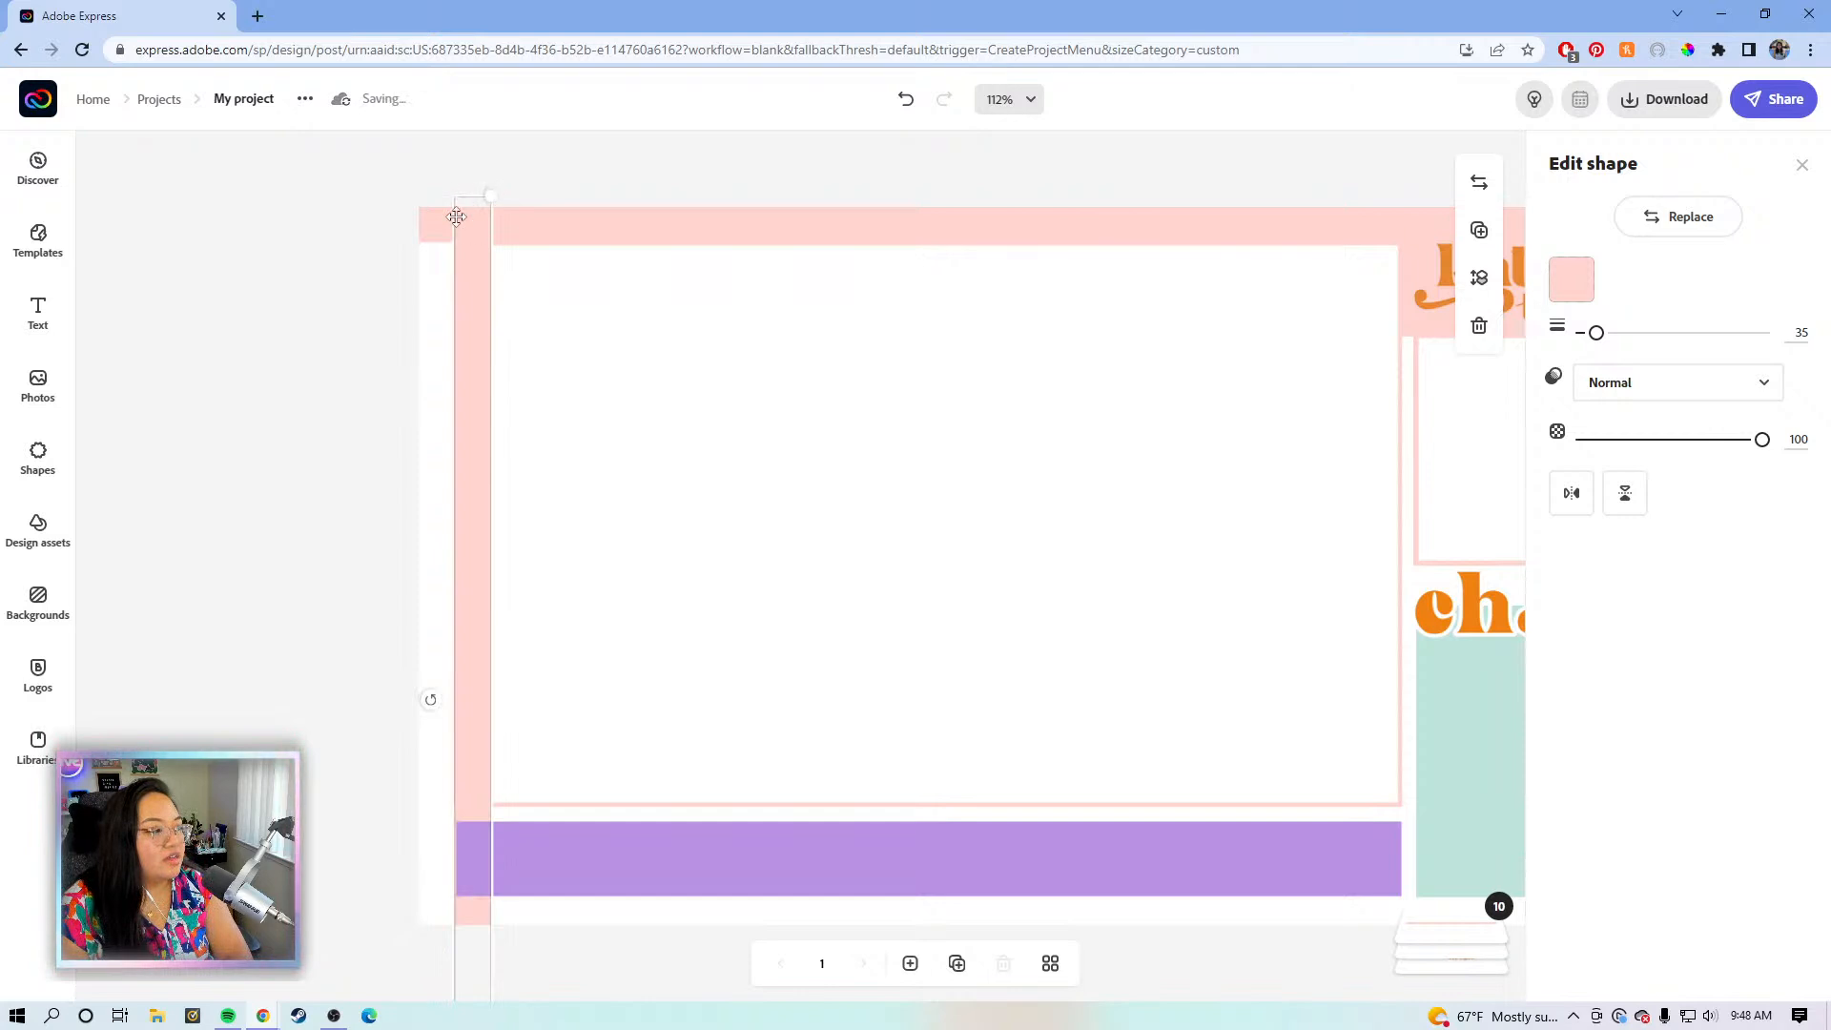
# - Undo the accidental rectangle move and align the vertical bar with the left edge
pyautogui.click(442, 431)
pyautogui.moveTo(475, 425); pyautogui.dragTo(445, 379)
pyautogui.hotkey('ctrl', 'z')
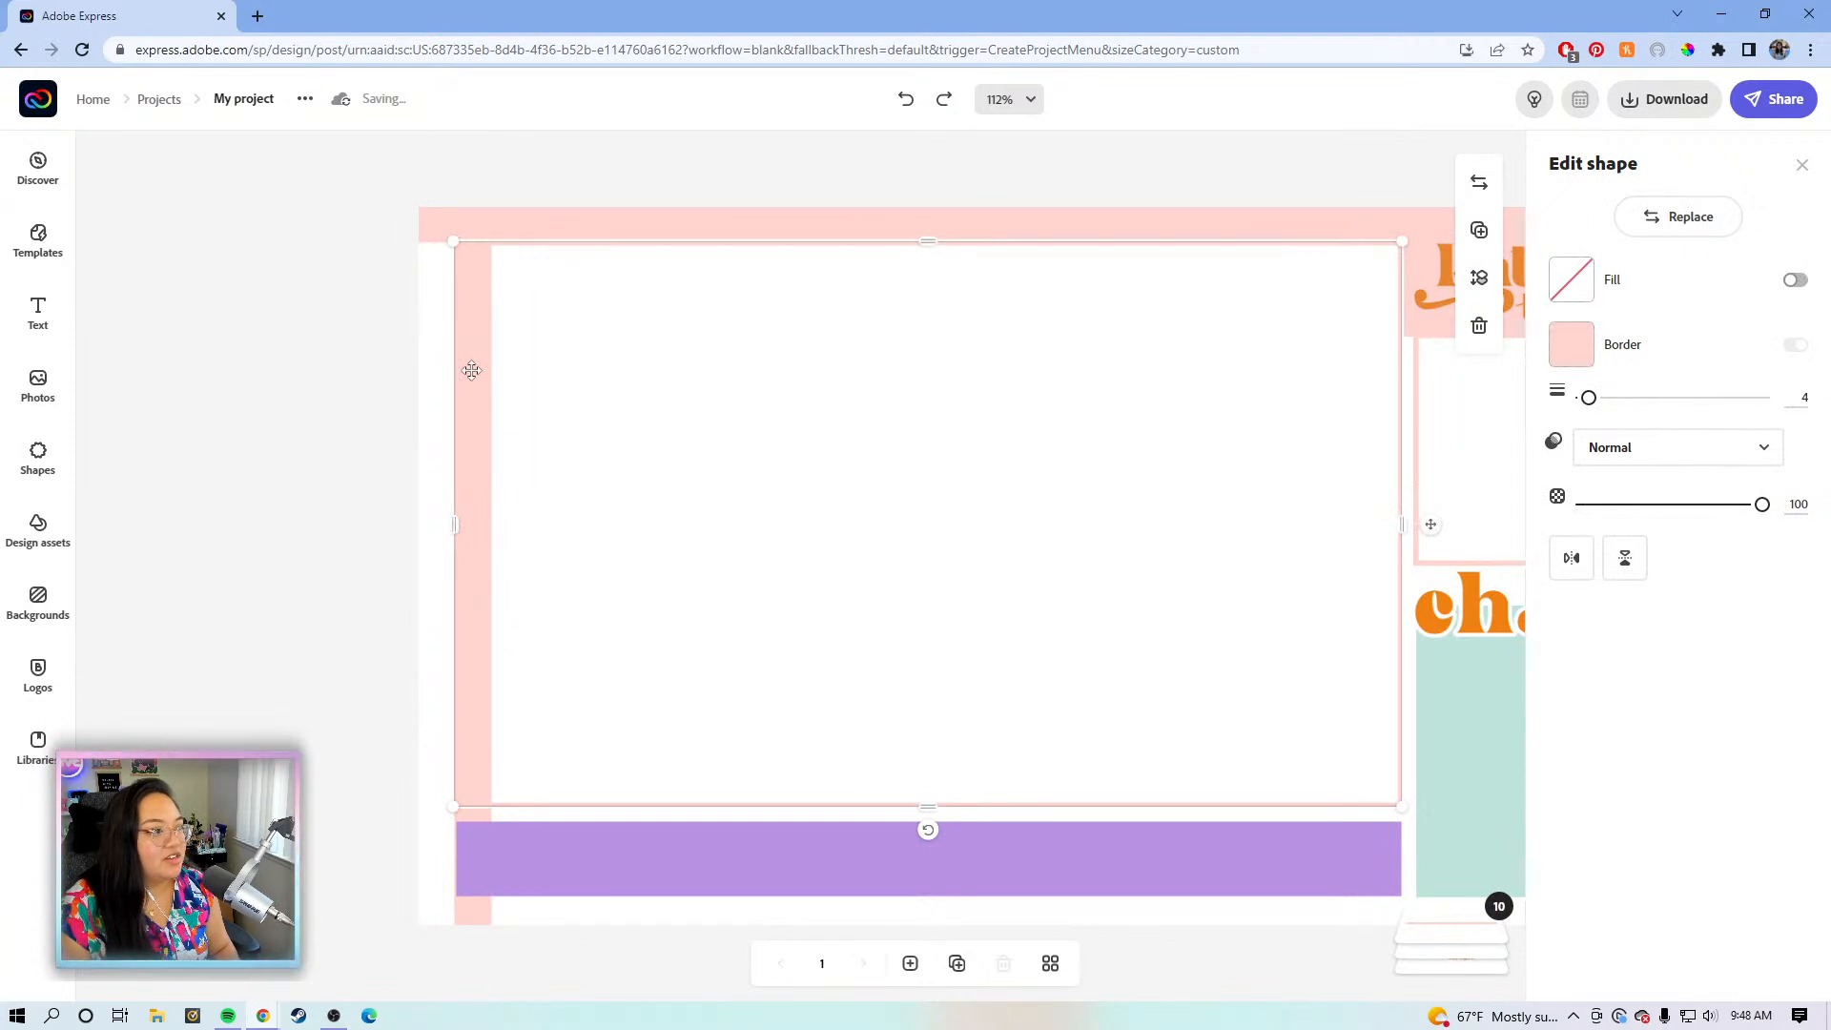
pyautogui.hotkey('ctrl', 'z')
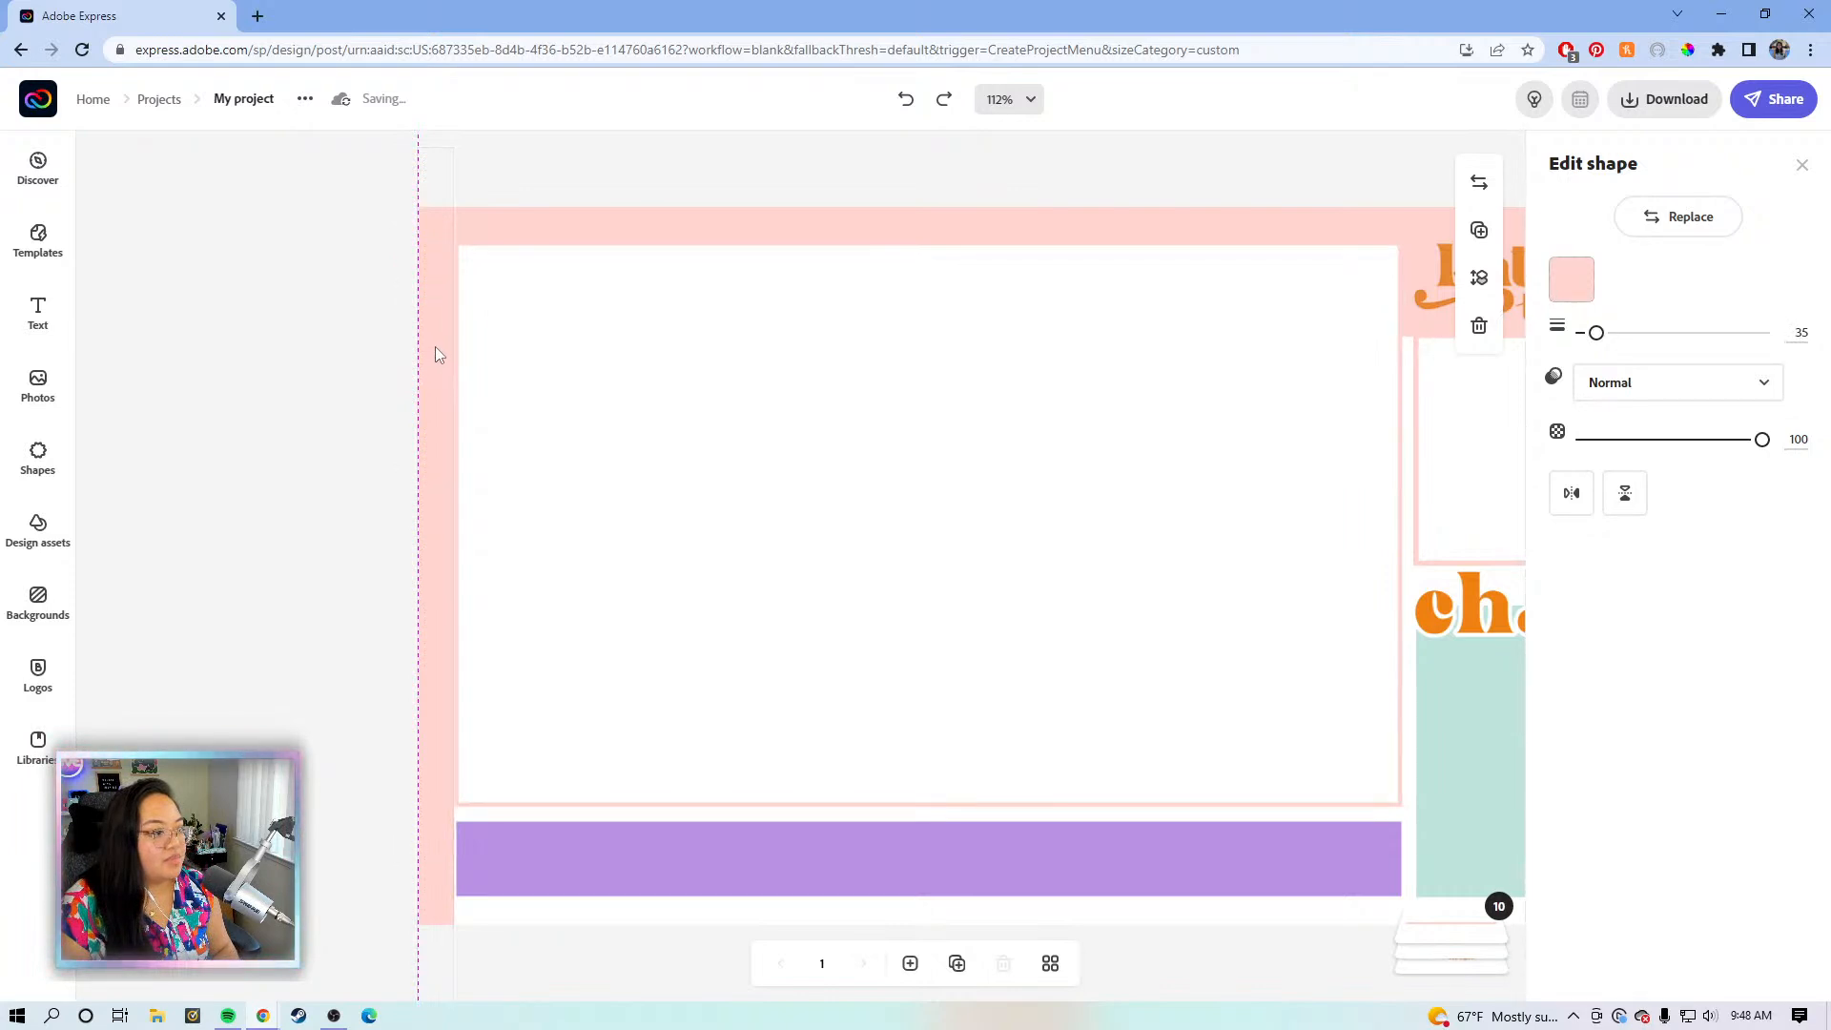
pyautogui.moveTo(435, 346); pyautogui.dragTo(436, 346)
pyautogui.press('Right')
pyautogui.click(369, 390)
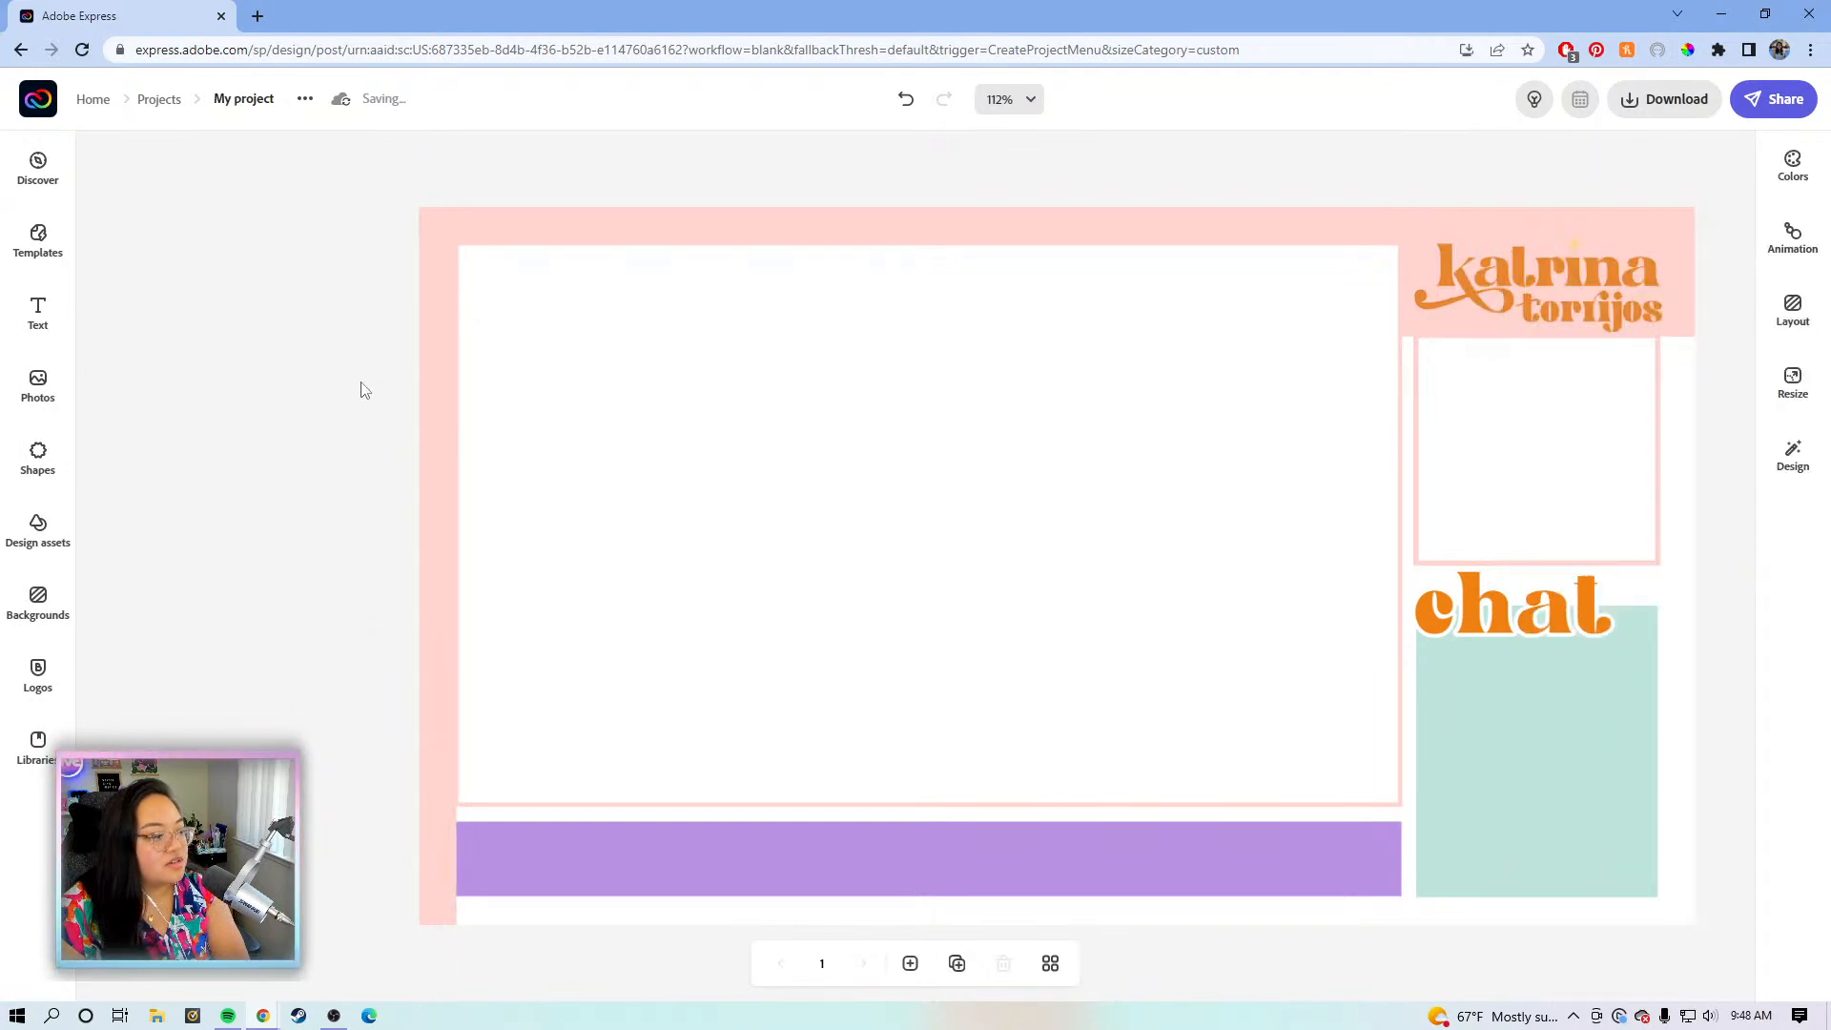
pyautogui.click(437, 484)
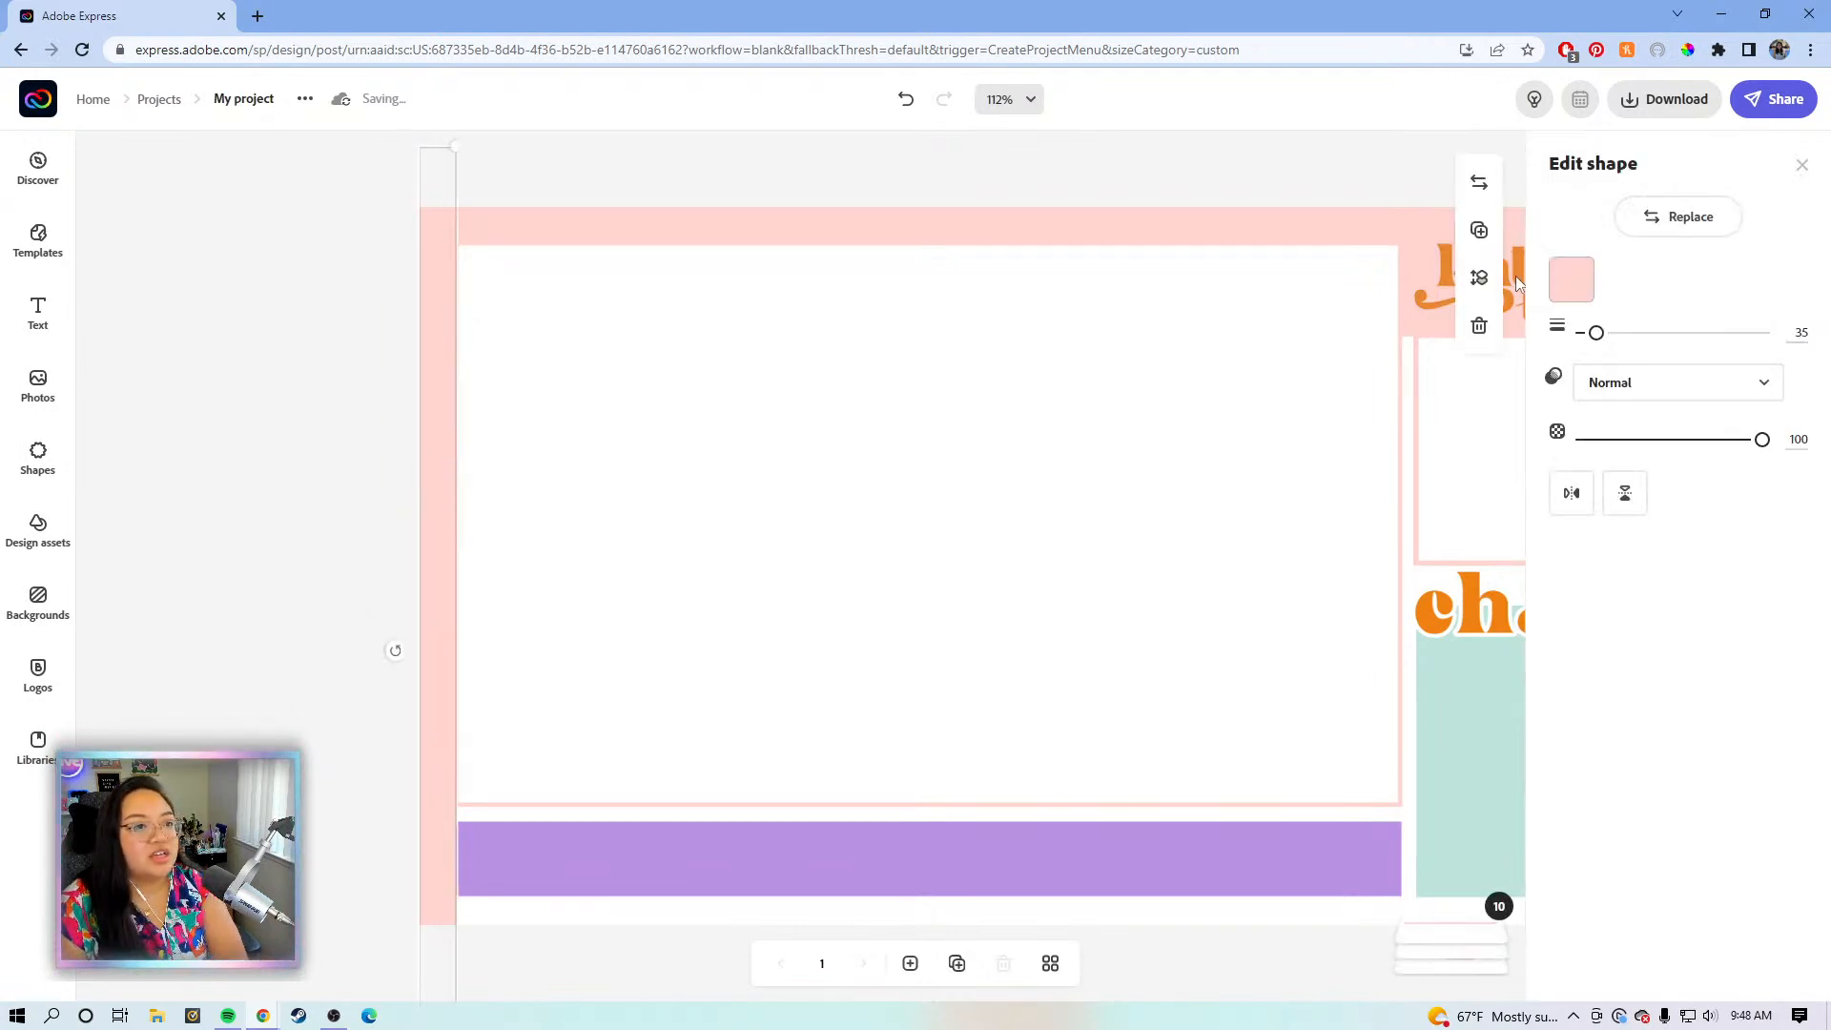
pyautogui.click(1145, 229)
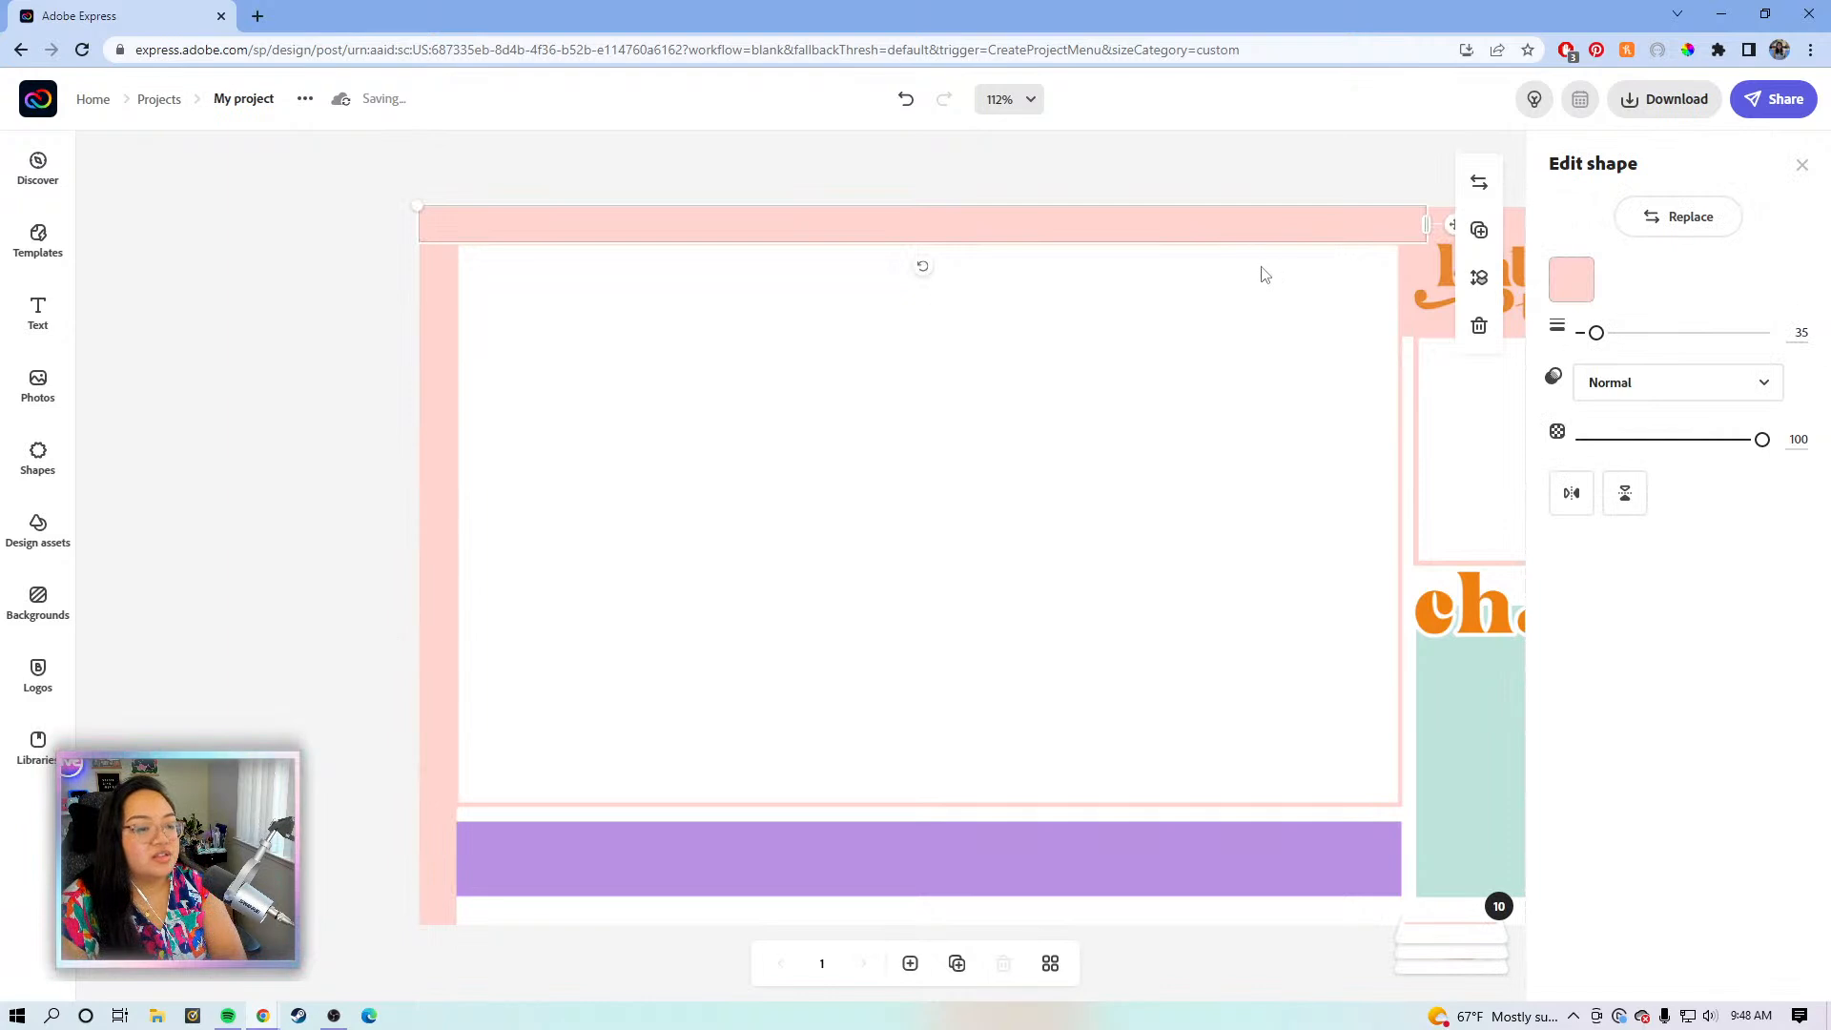
# - Duplicate the top pink bar and thicken the copy to weight 94
pyautogui.hotkey('ctrl', 'z')
pyautogui.click(1316, 226)
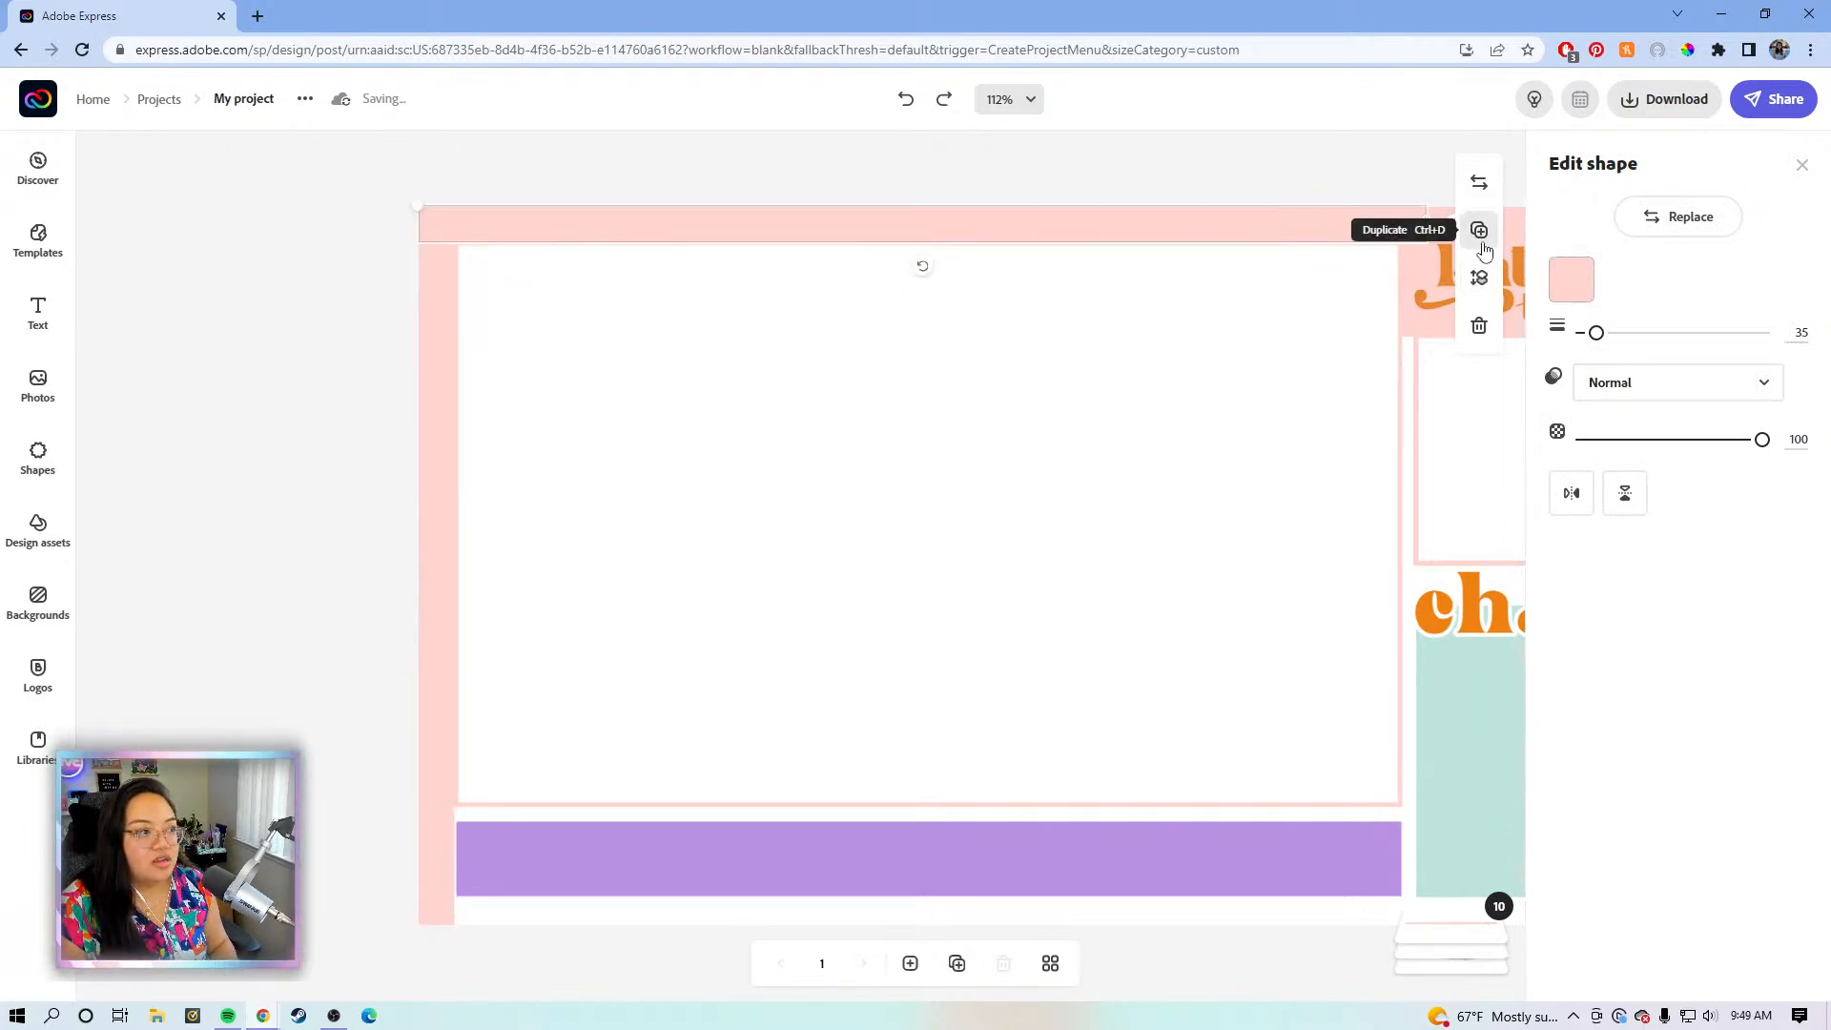
pyautogui.click(1479, 232)
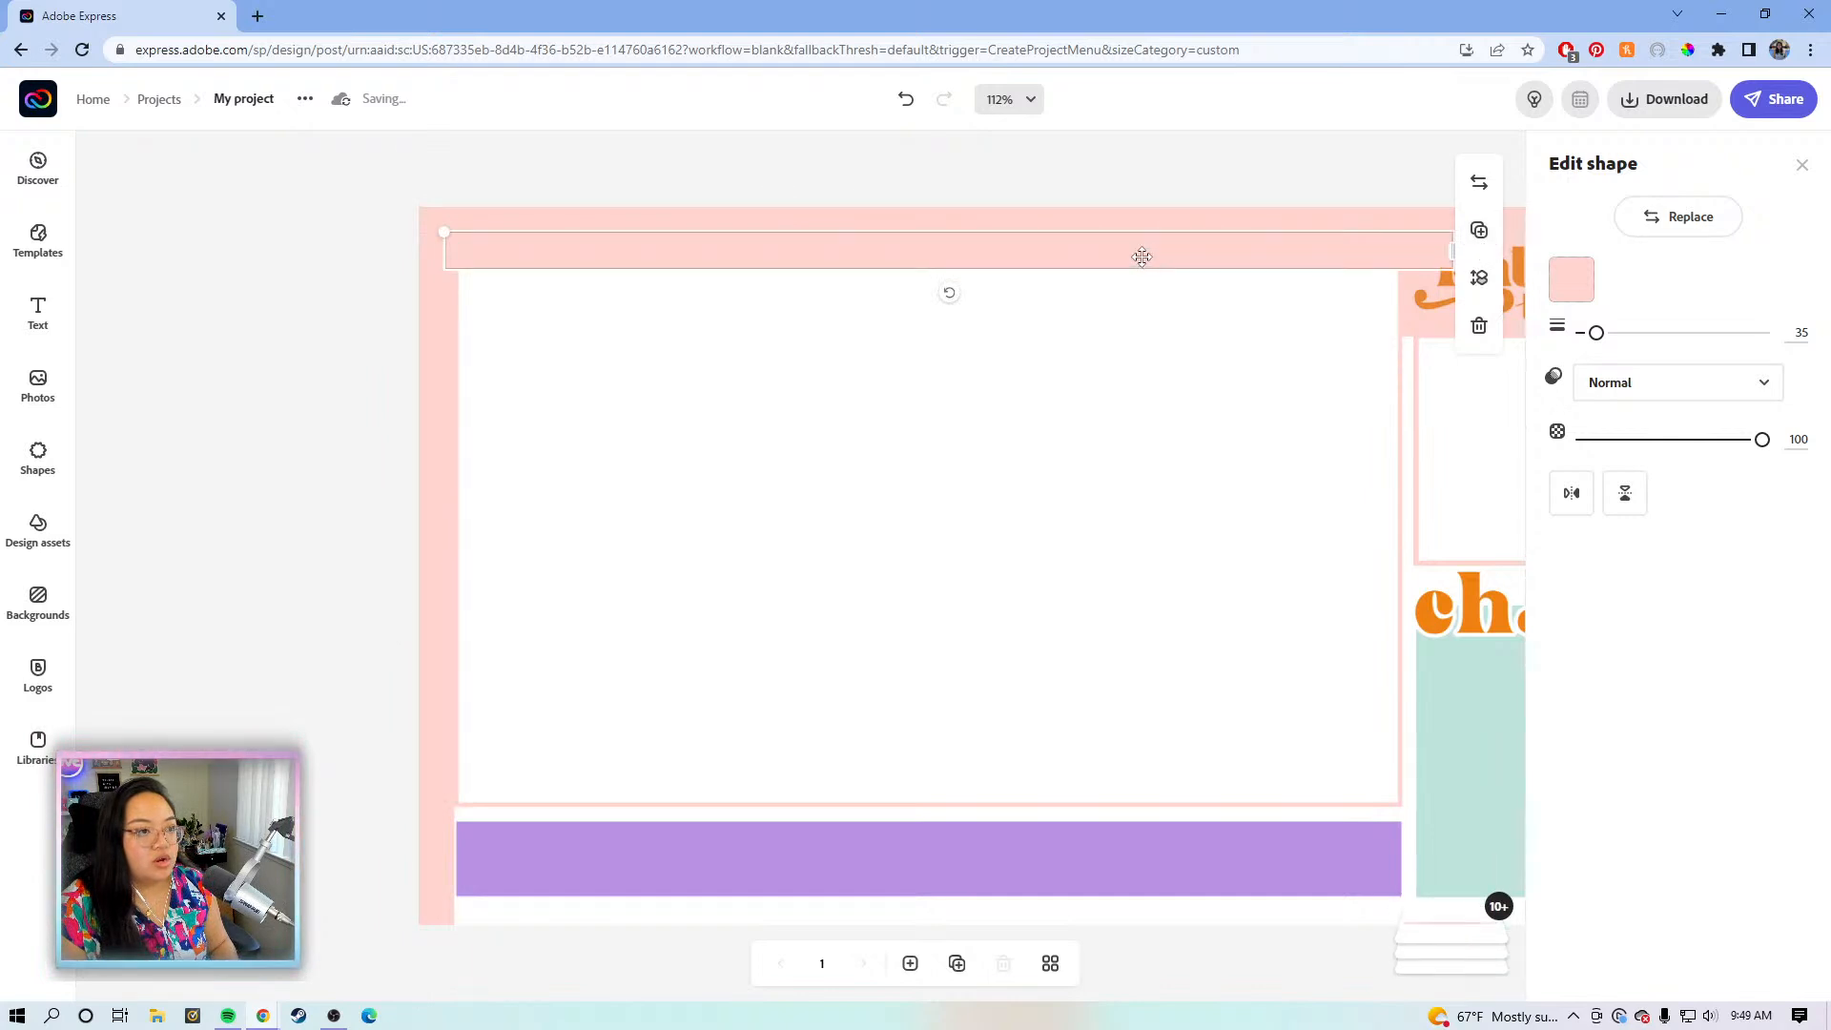
pyautogui.moveTo(1145, 351); pyautogui.dragTo(1155, 351)
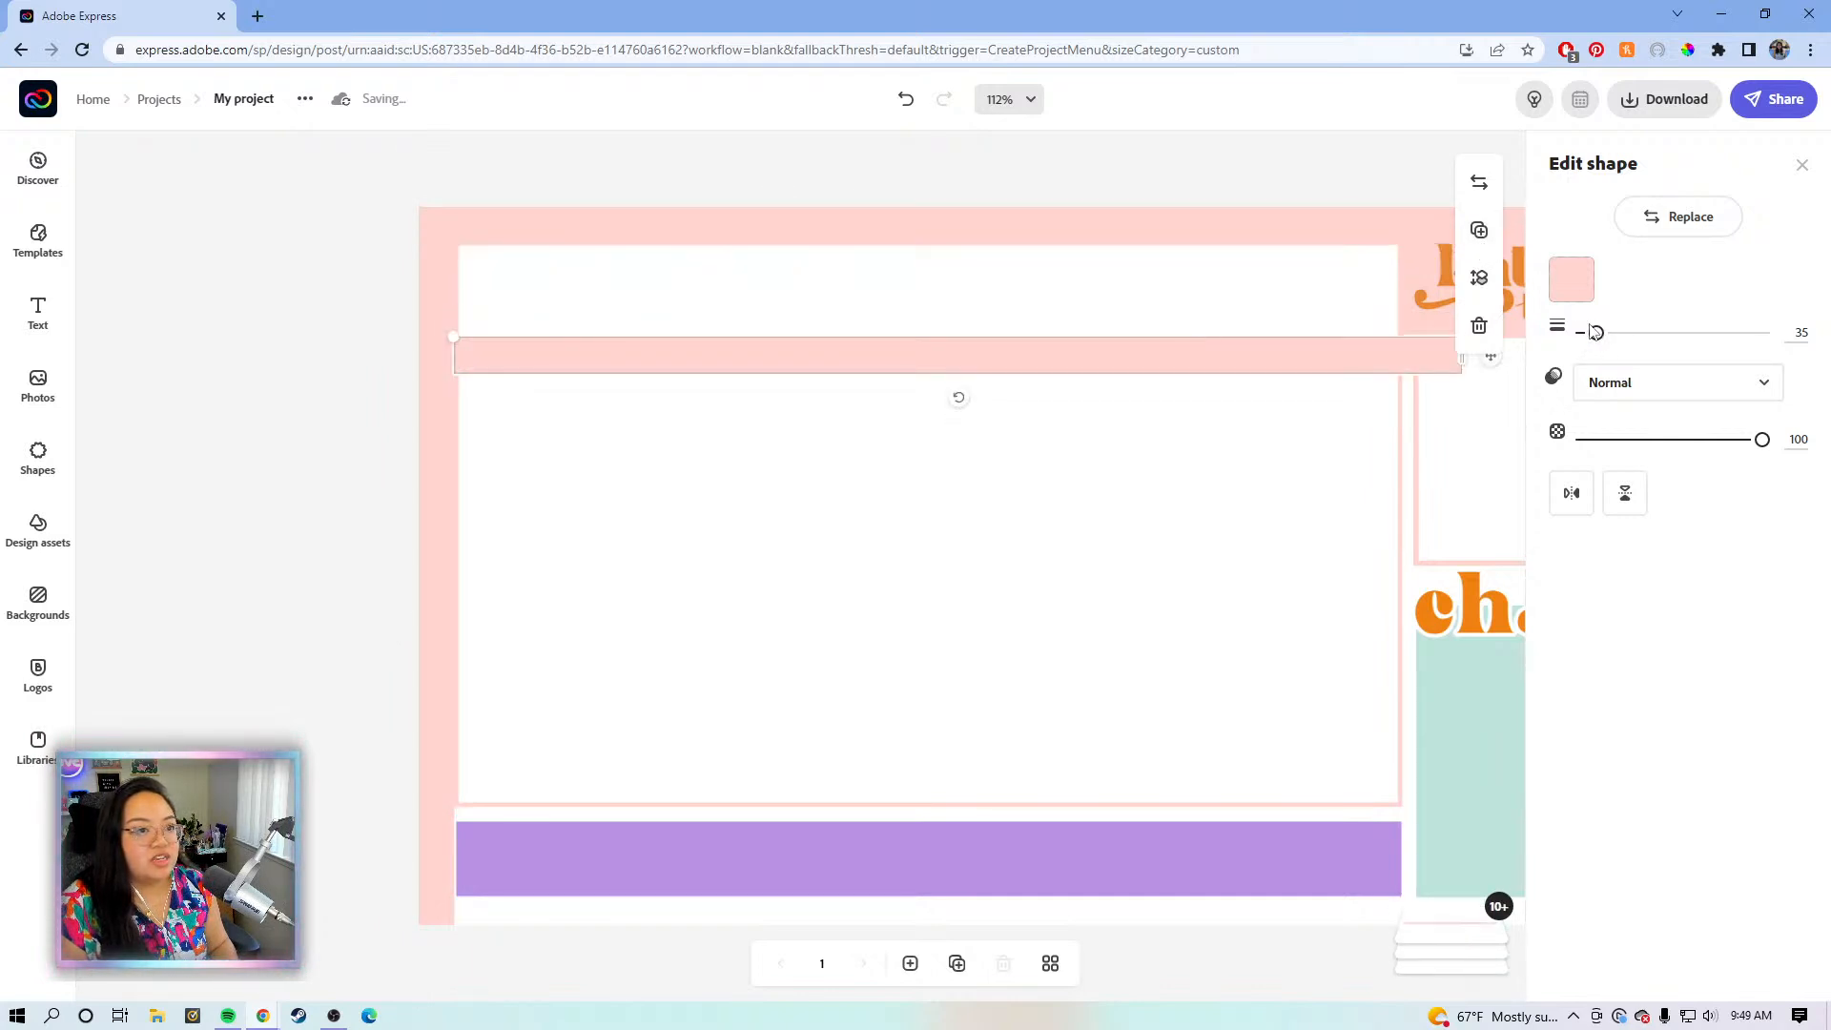
pyautogui.moveTo(1596, 333); pyautogui.dragTo(1582, 334)
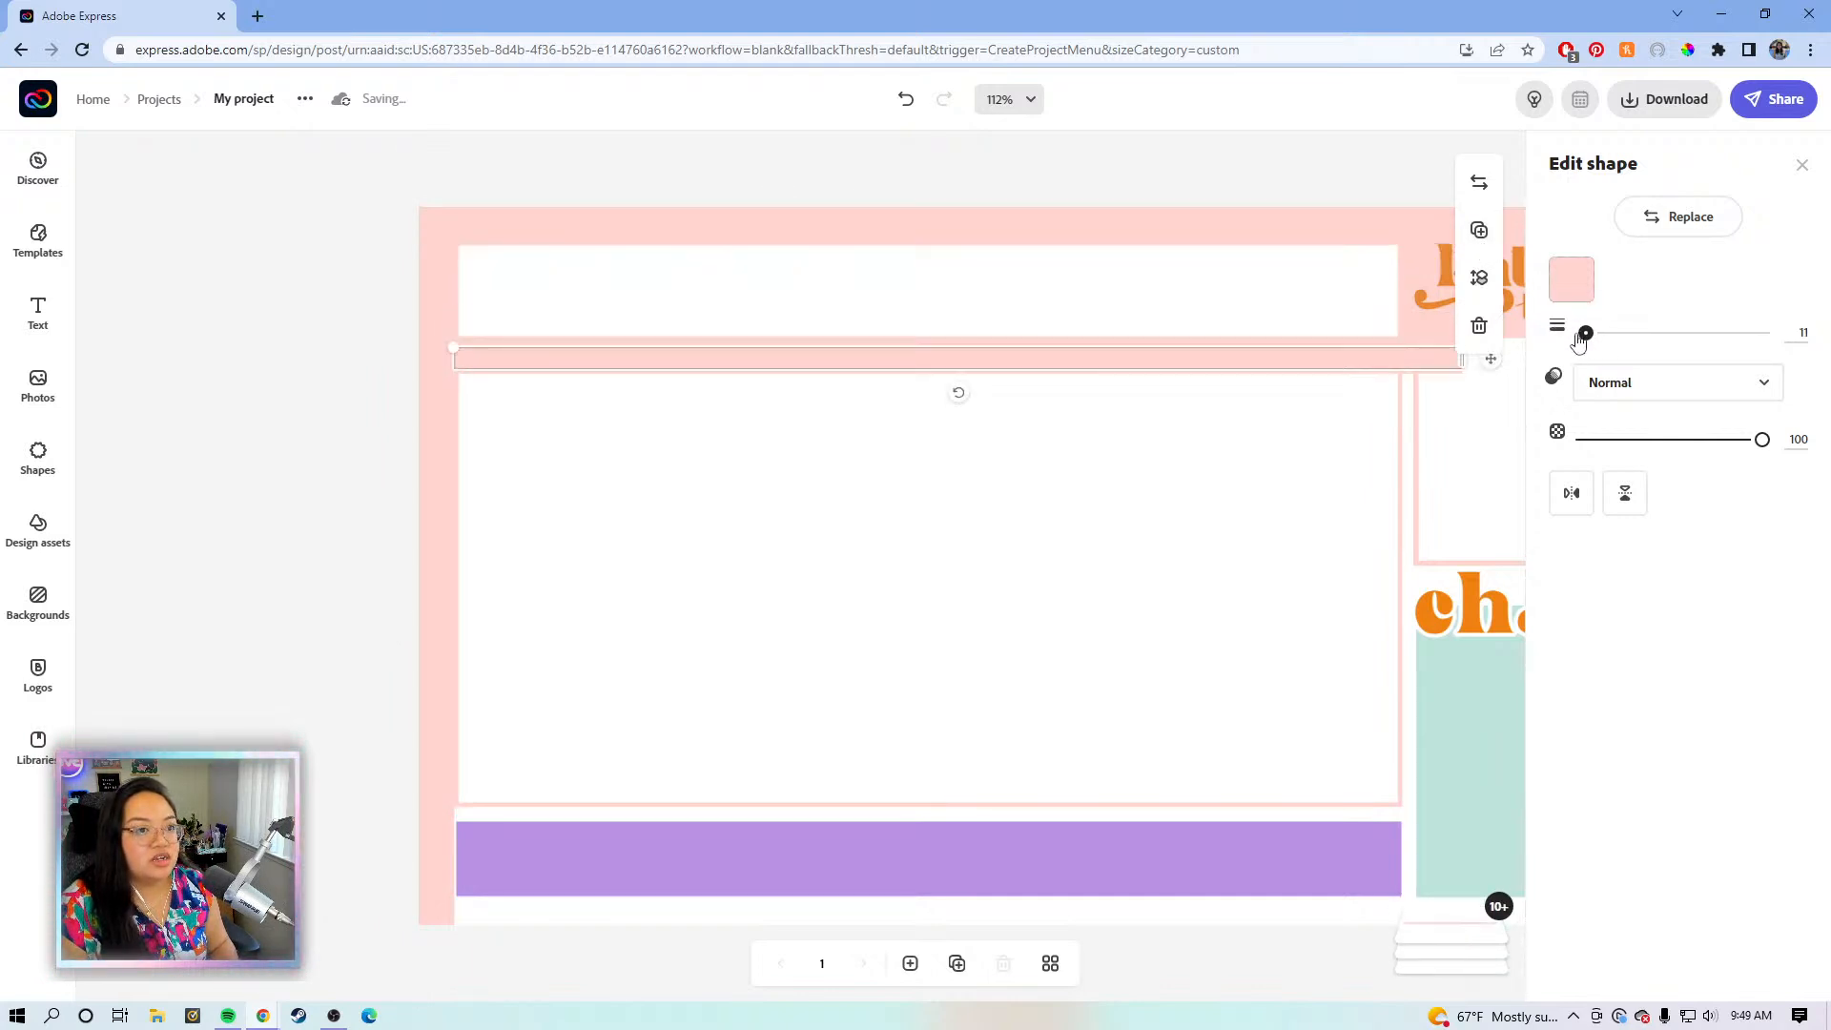
pyautogui.click(1616, 336)
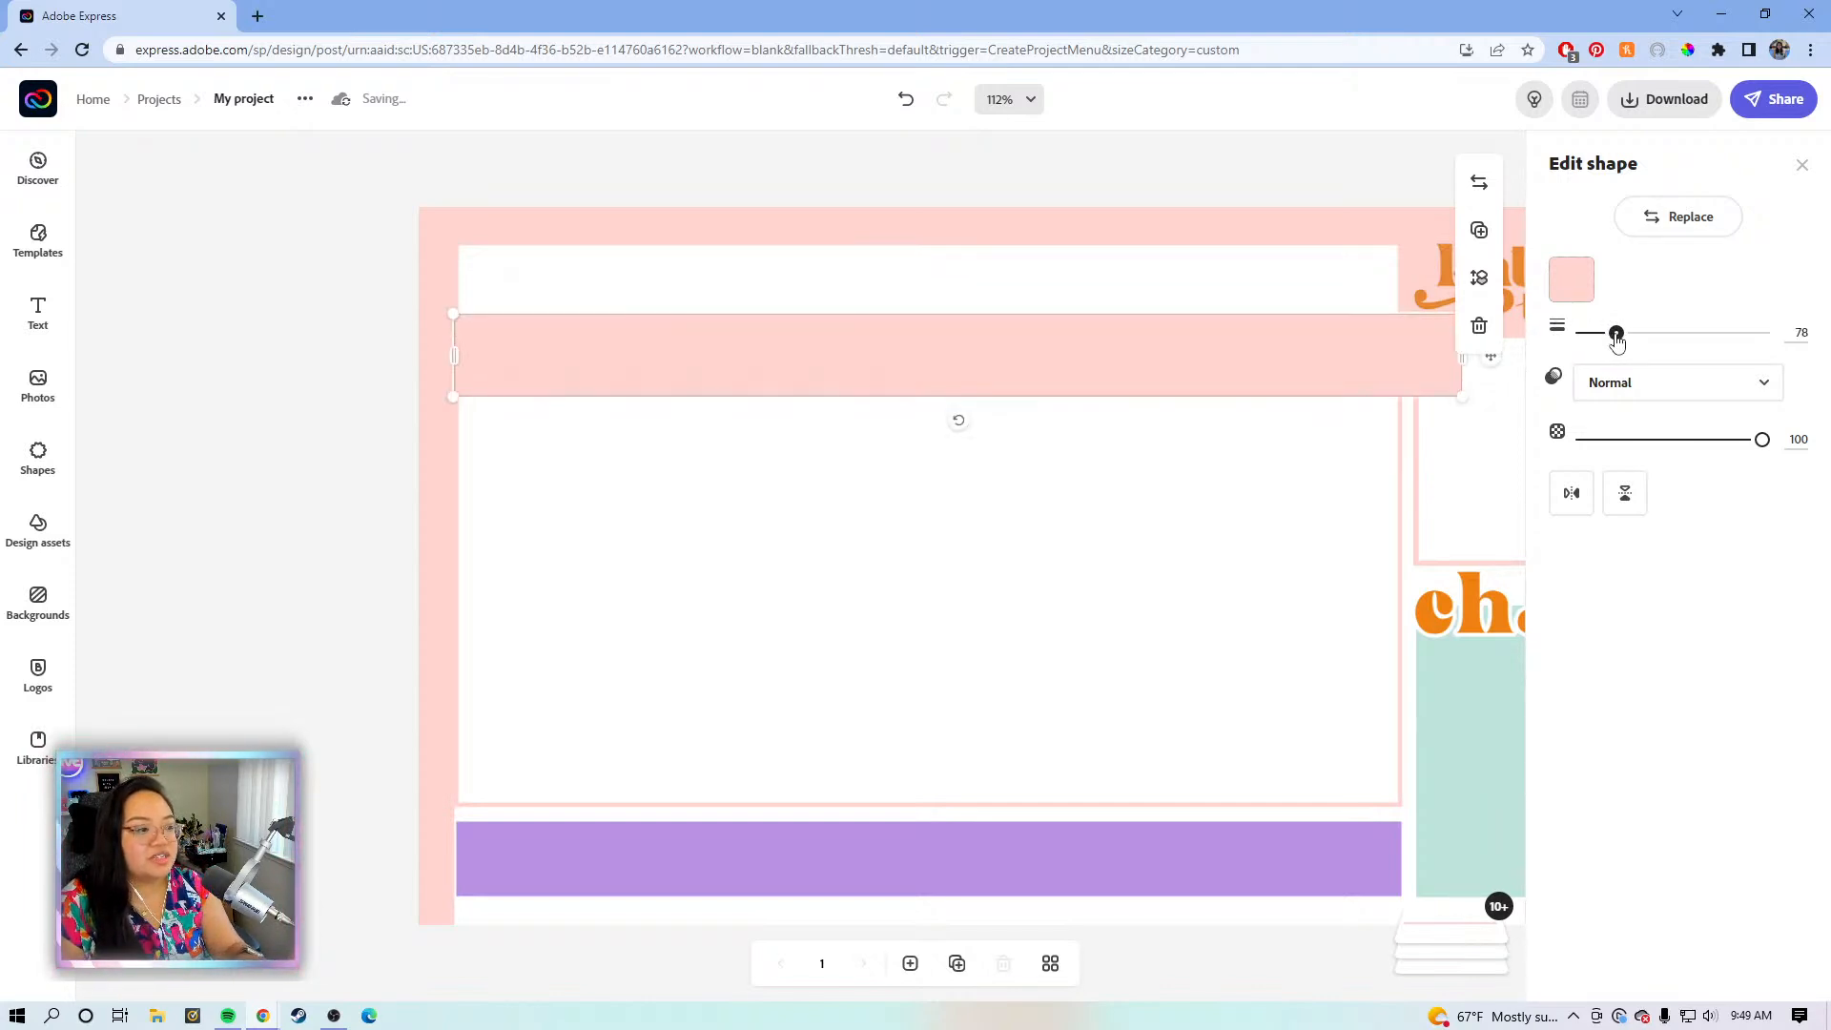
pyautogui.moveTo(1616, 335); pyautogui.dragTo(1623, 333)
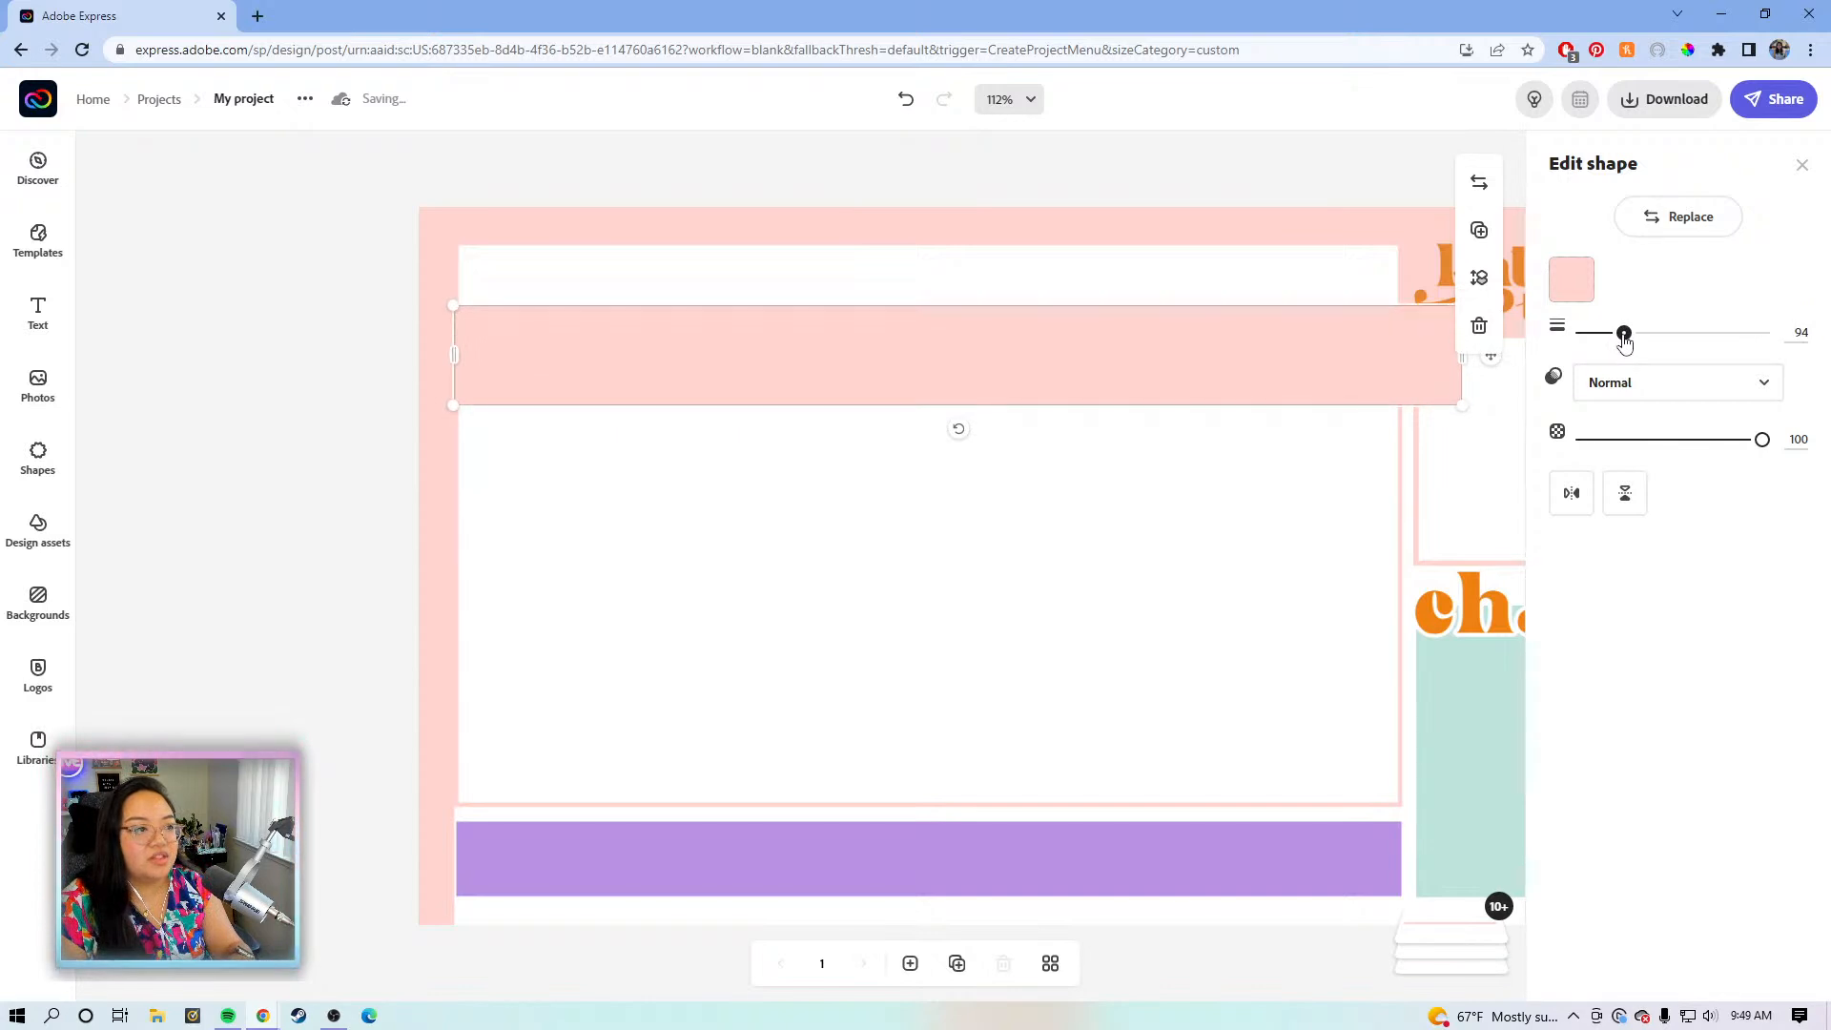
# - At 75% zoom, move the copy to the bottom edge and stretch it full width, weight 124
pyautogui.moveTo(1068, 497); pyautogui.dragTo(1043, 848)
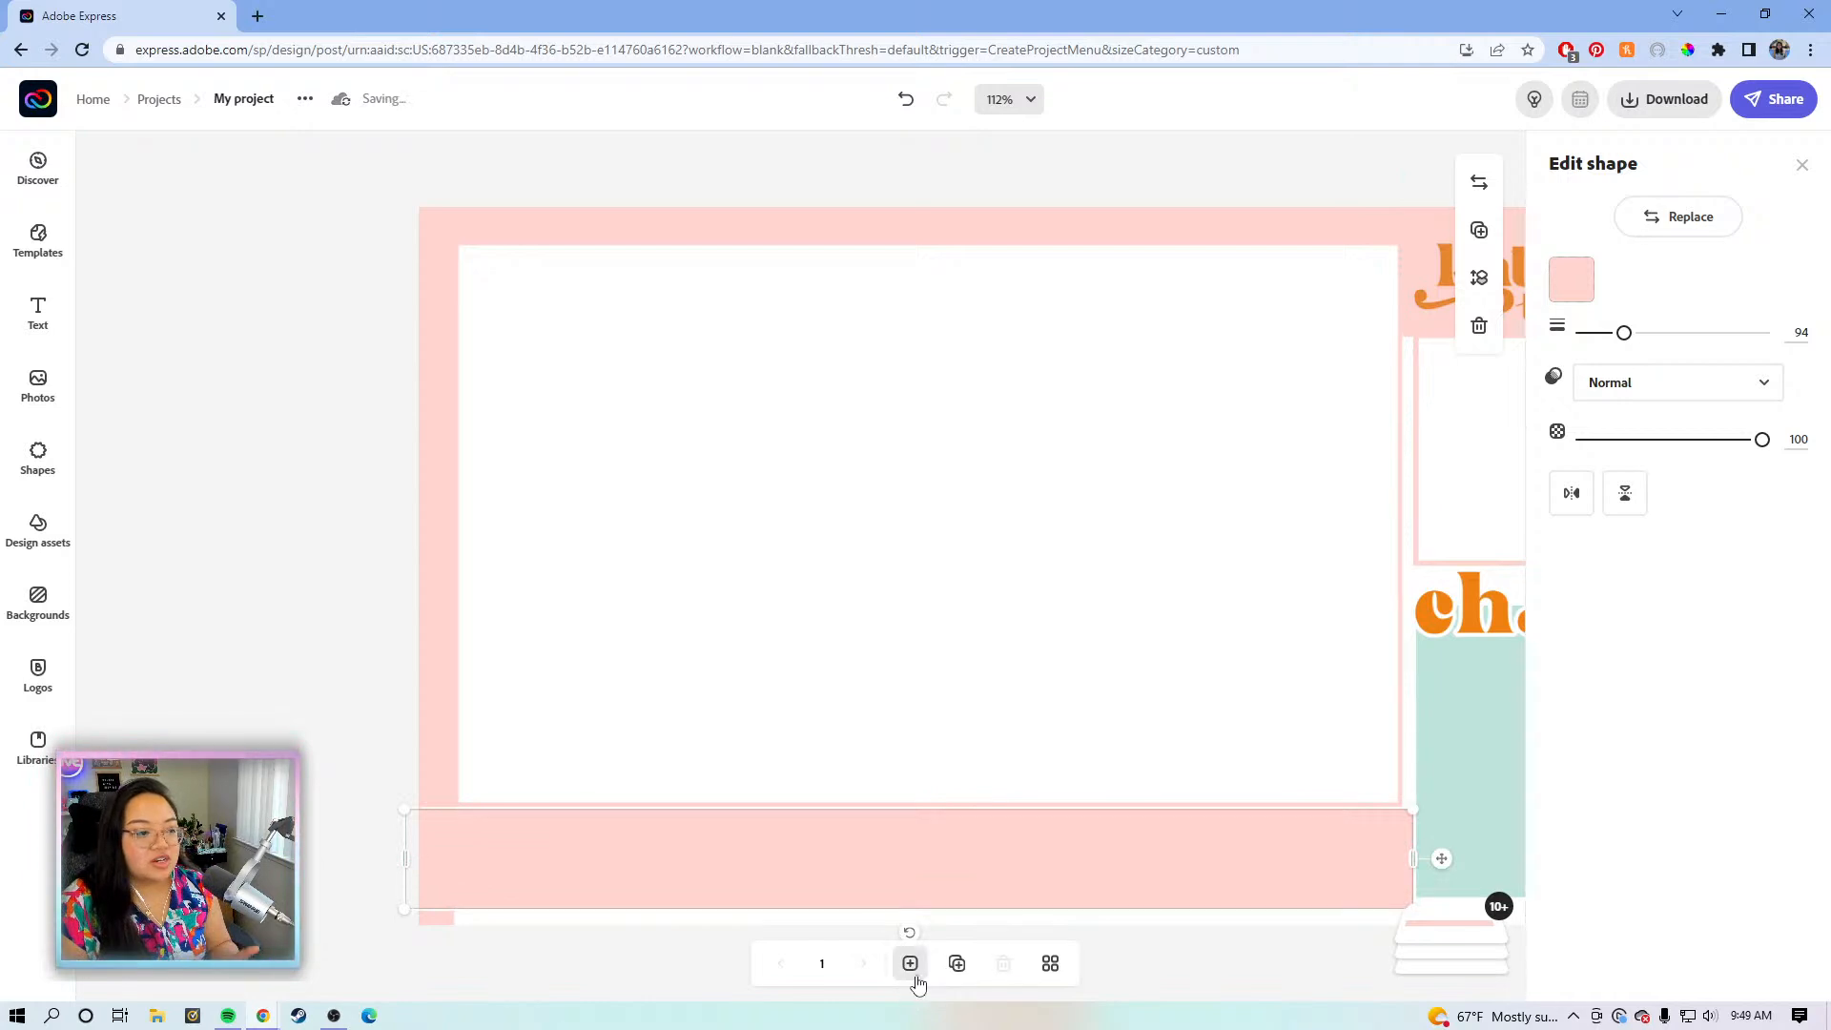
pyautogui.click(1032, 101)
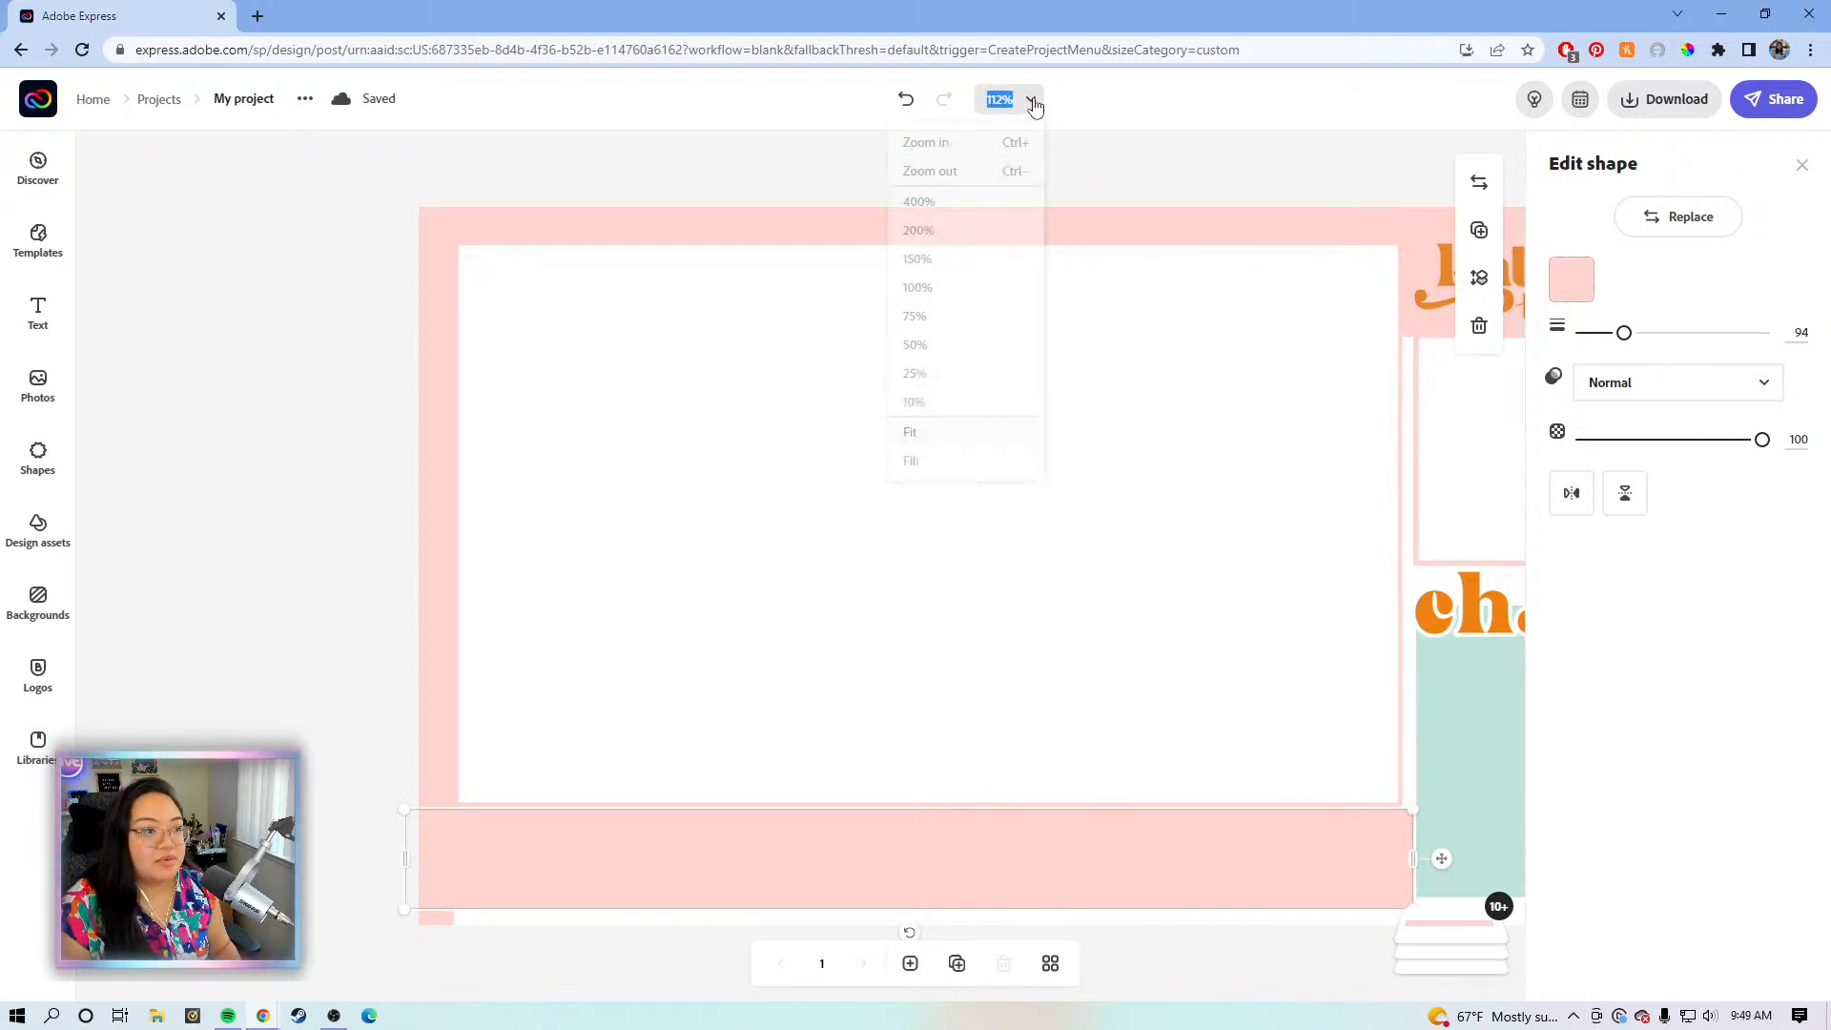
pyautogui.click(973, 315)
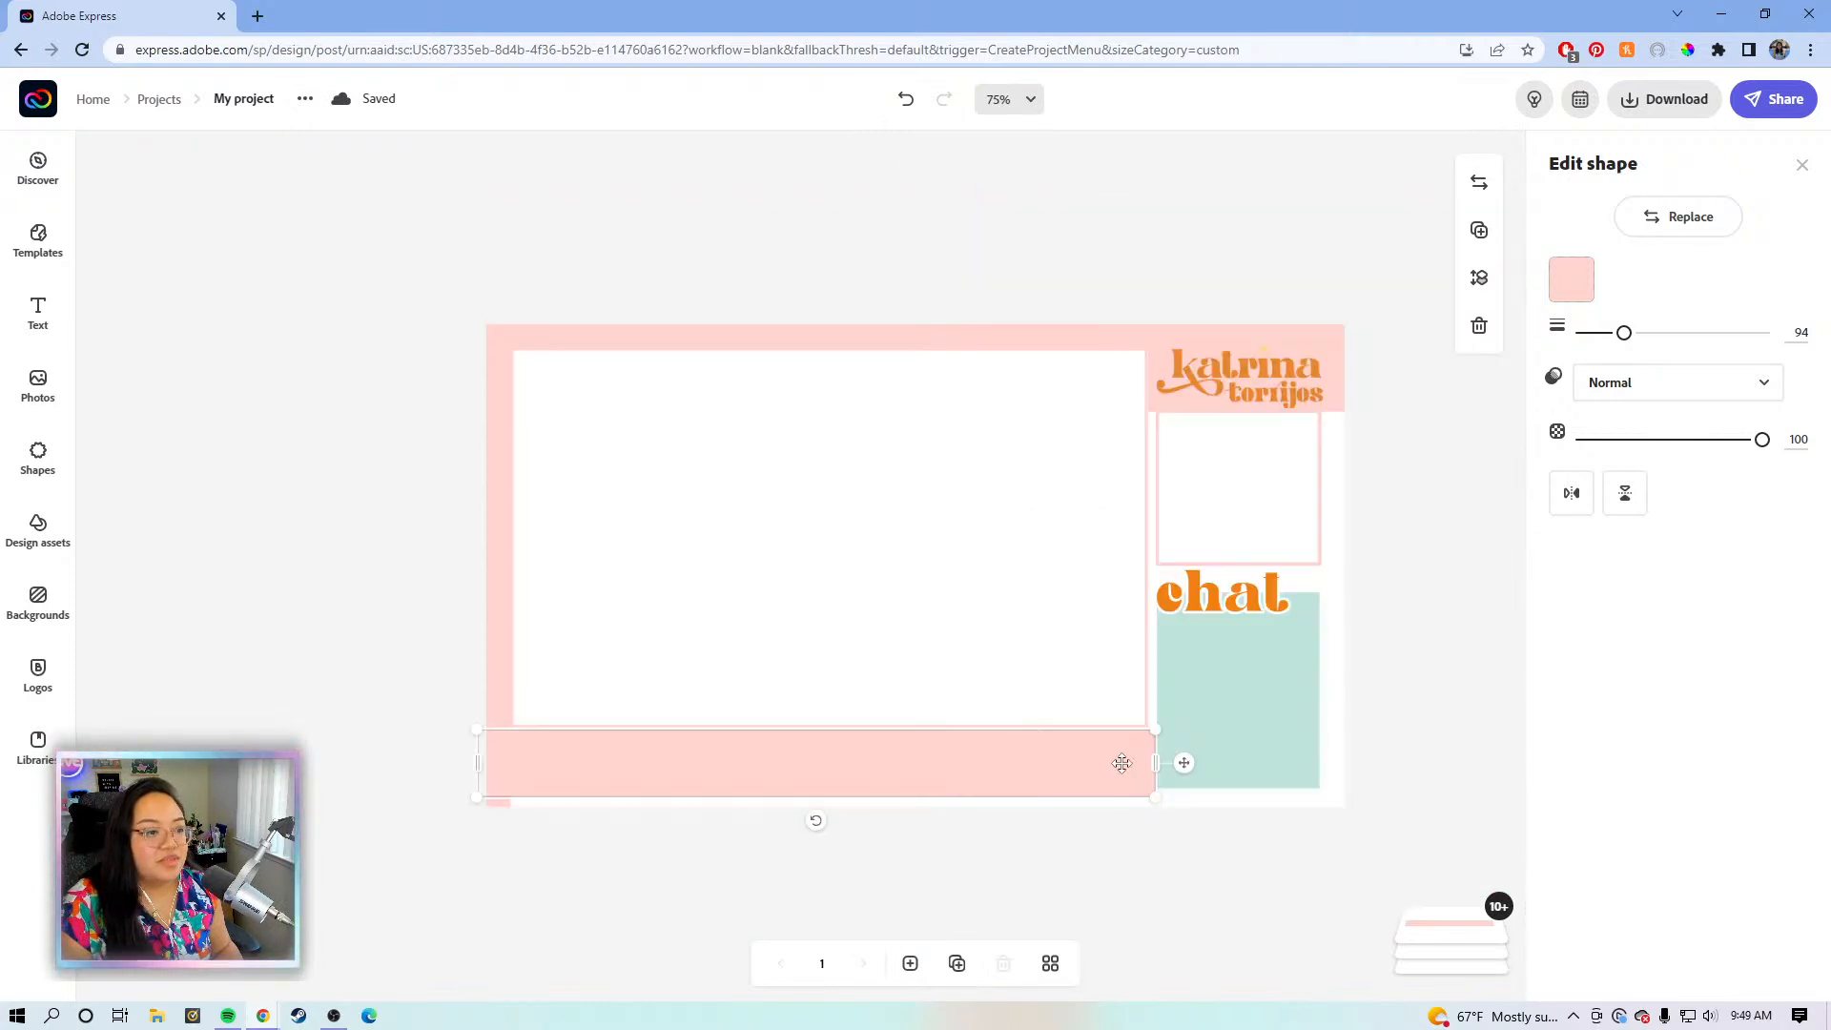
pyautogui.moveTo(1155, 763); pyautogui.dragTo(1364, 785)
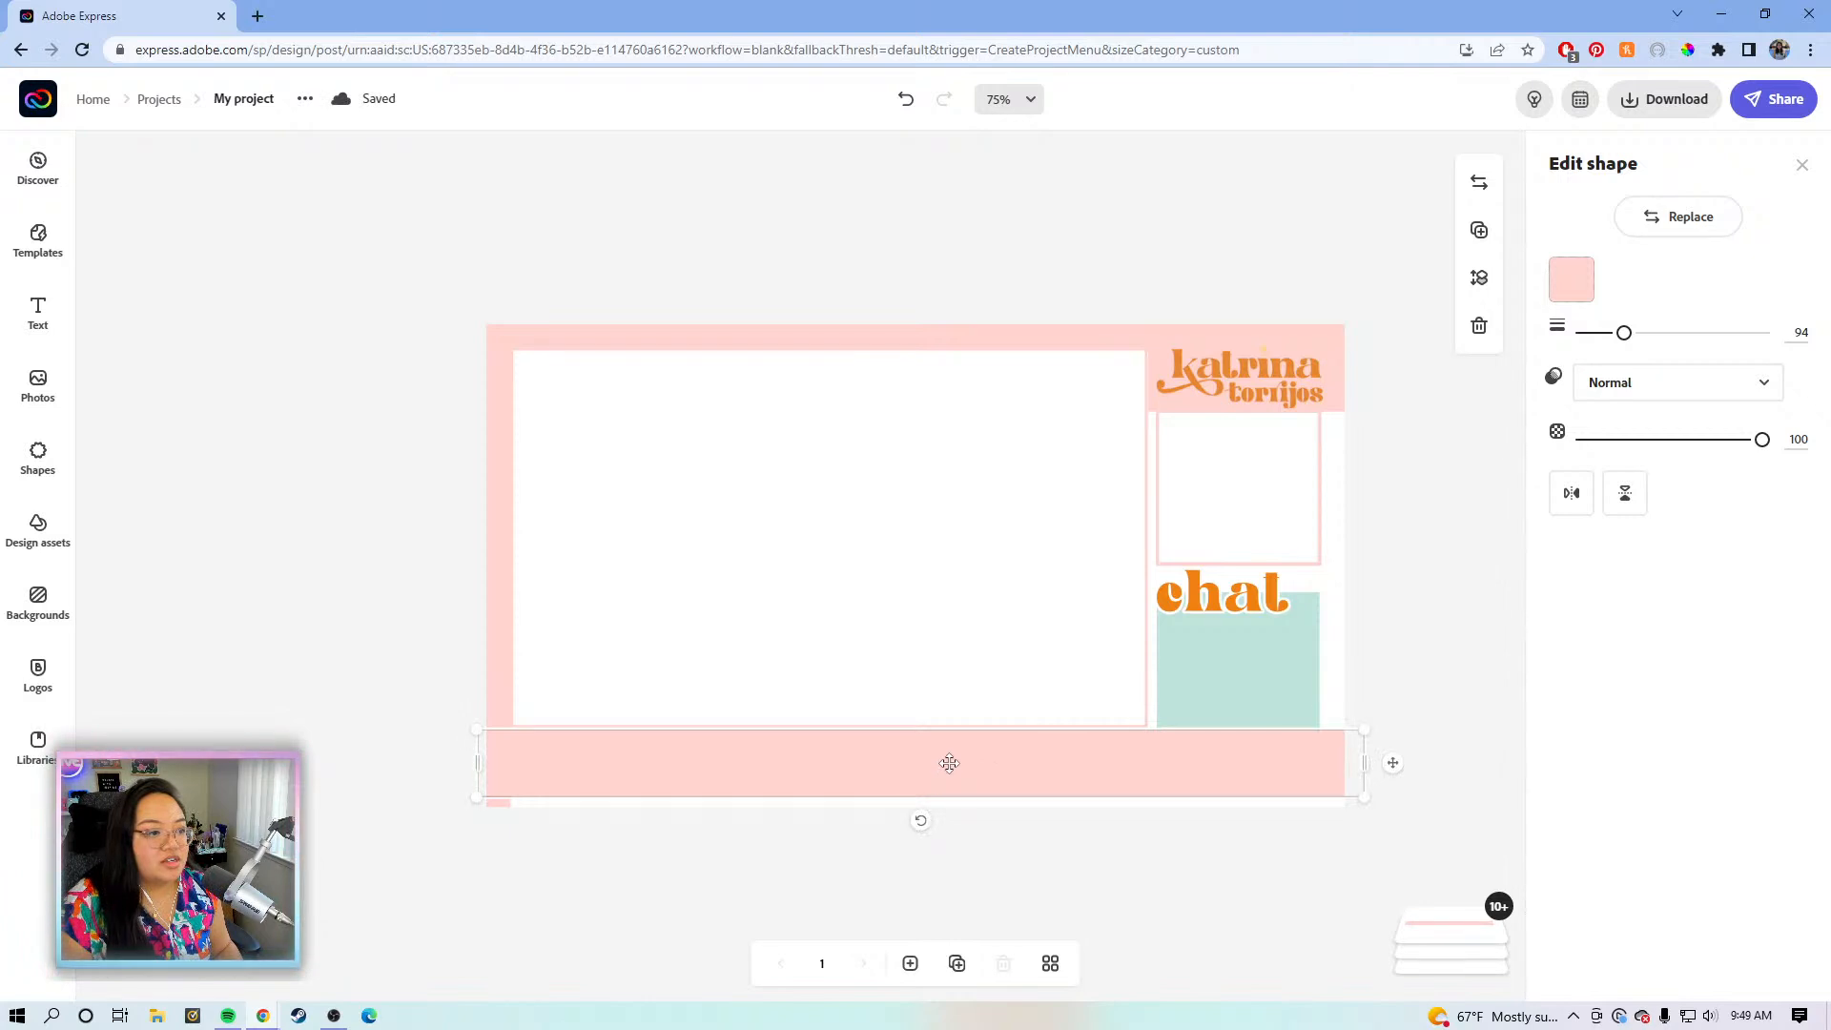
pyautogui.moveTo(948, 770); pyautogui.dragTo(955, 779)
pyautogui.moveTo(1623, 335); pyautogui.dragTo(1637, 335)
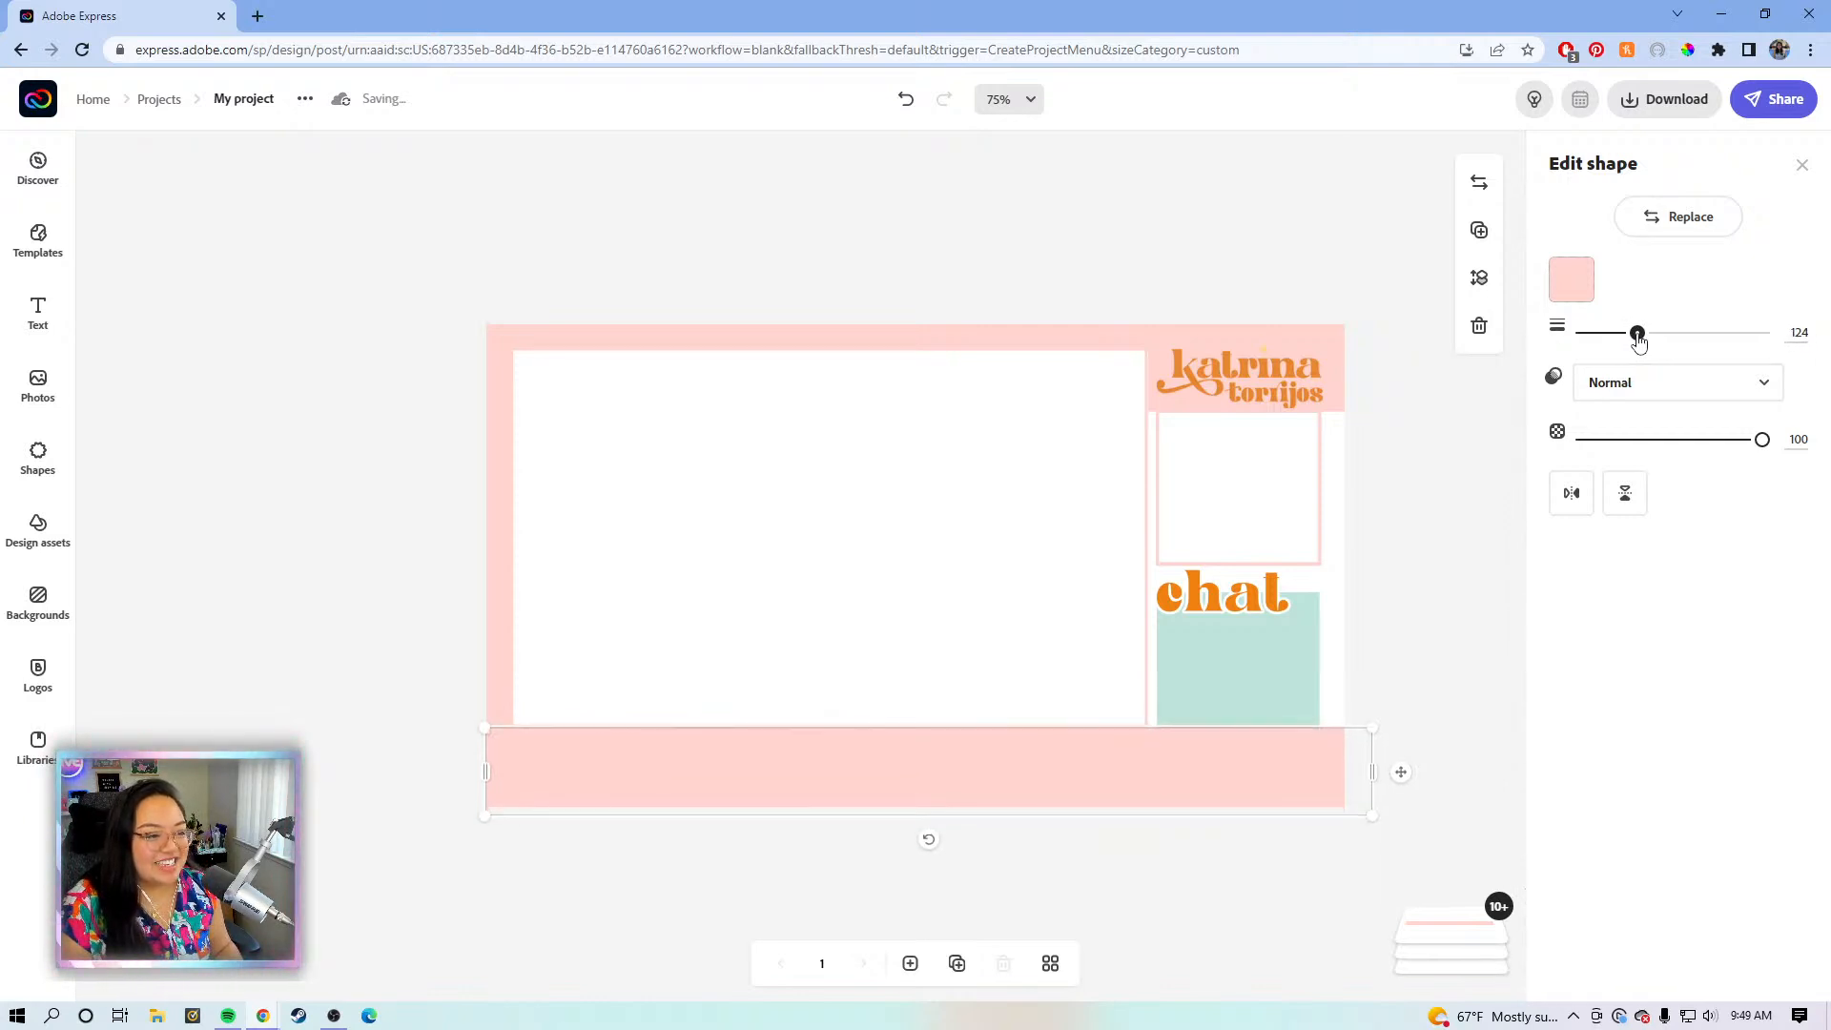
pyautogui.moveTo(1373, 770); pyautogui.dragTo(1366, 770)
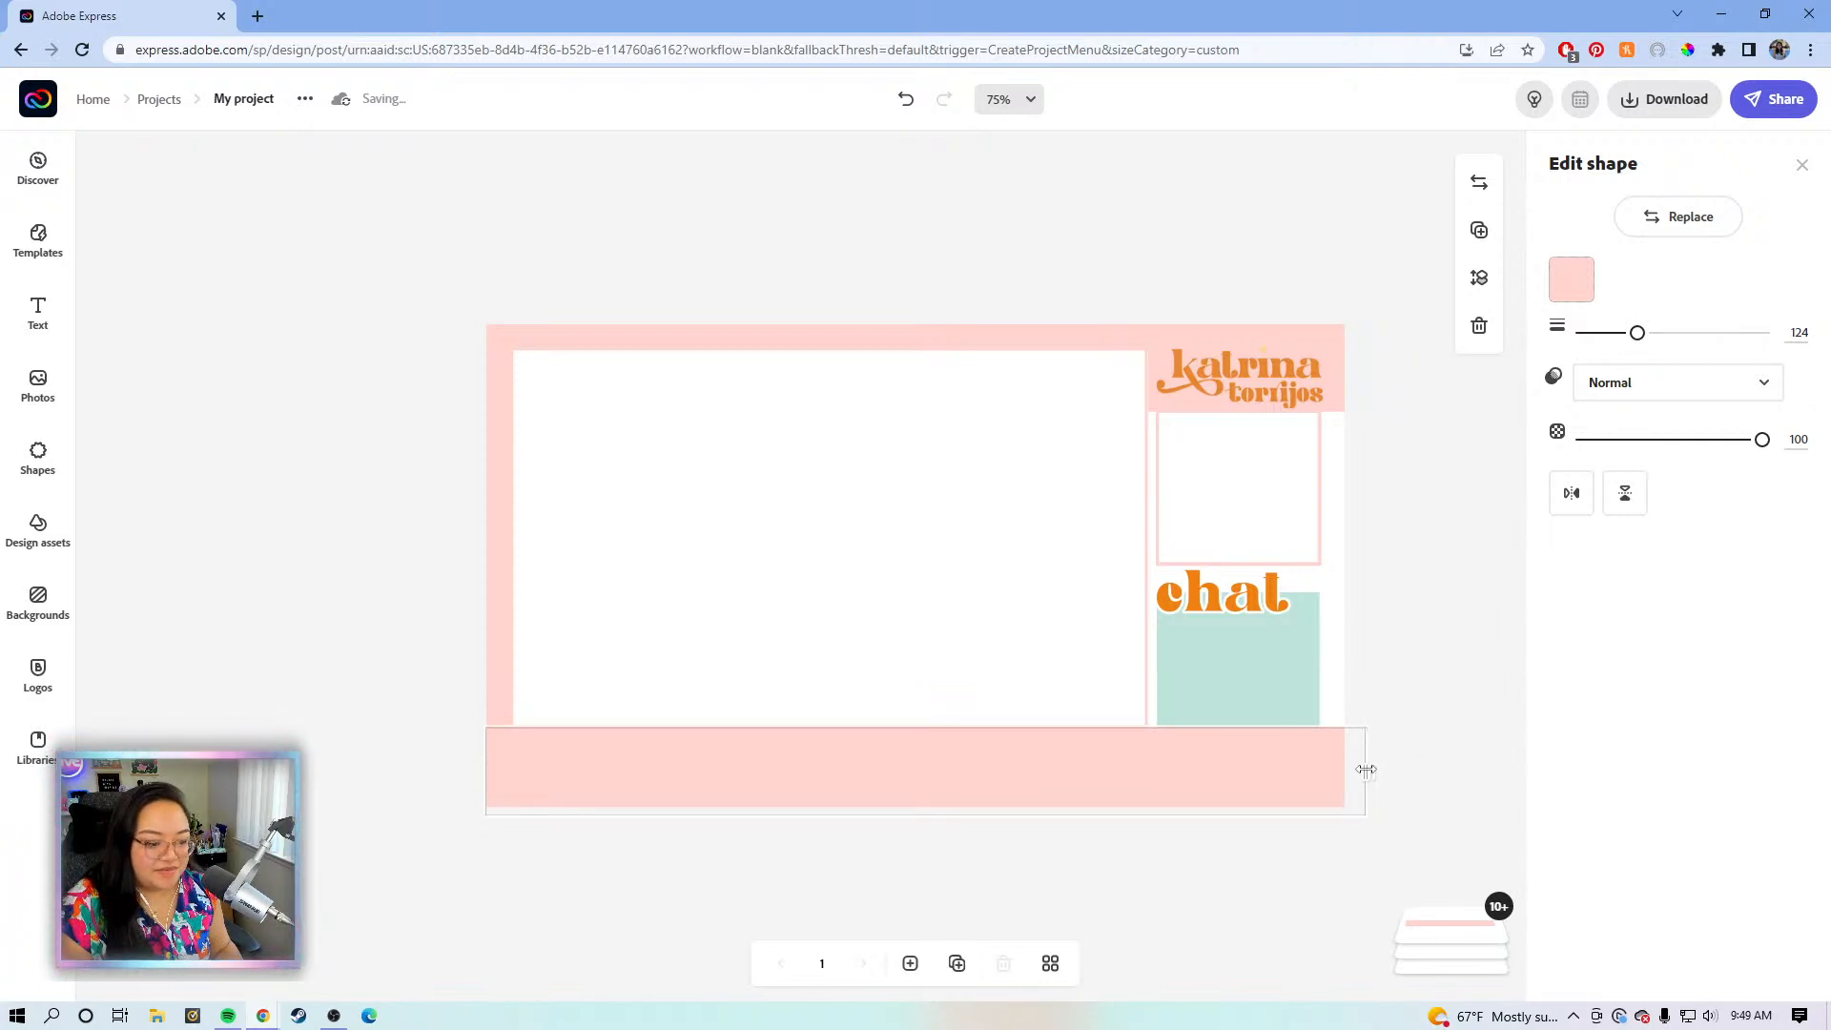
pyautogui.moveTo(1366, 768); pyautogui.dragTo(1366, 769)
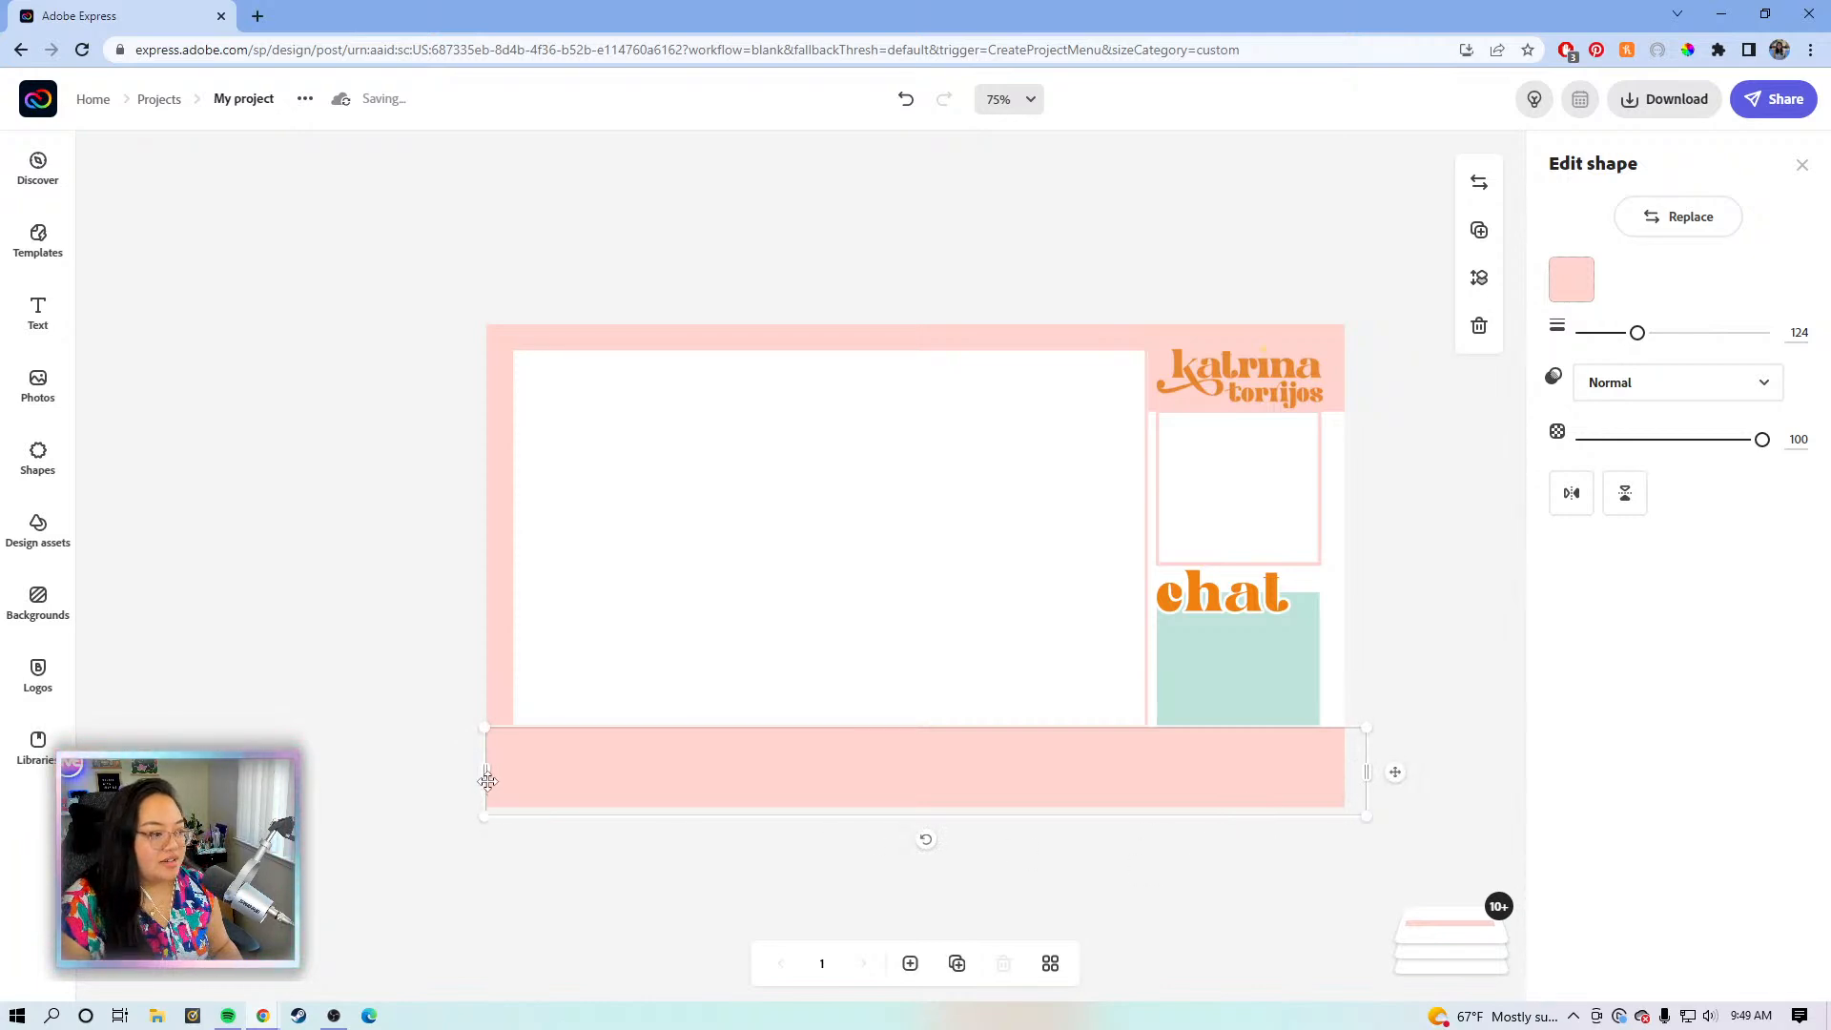
# - Send the bottom pink bar behind the purple bar and mint box
pyautogui.click(1478, 277)
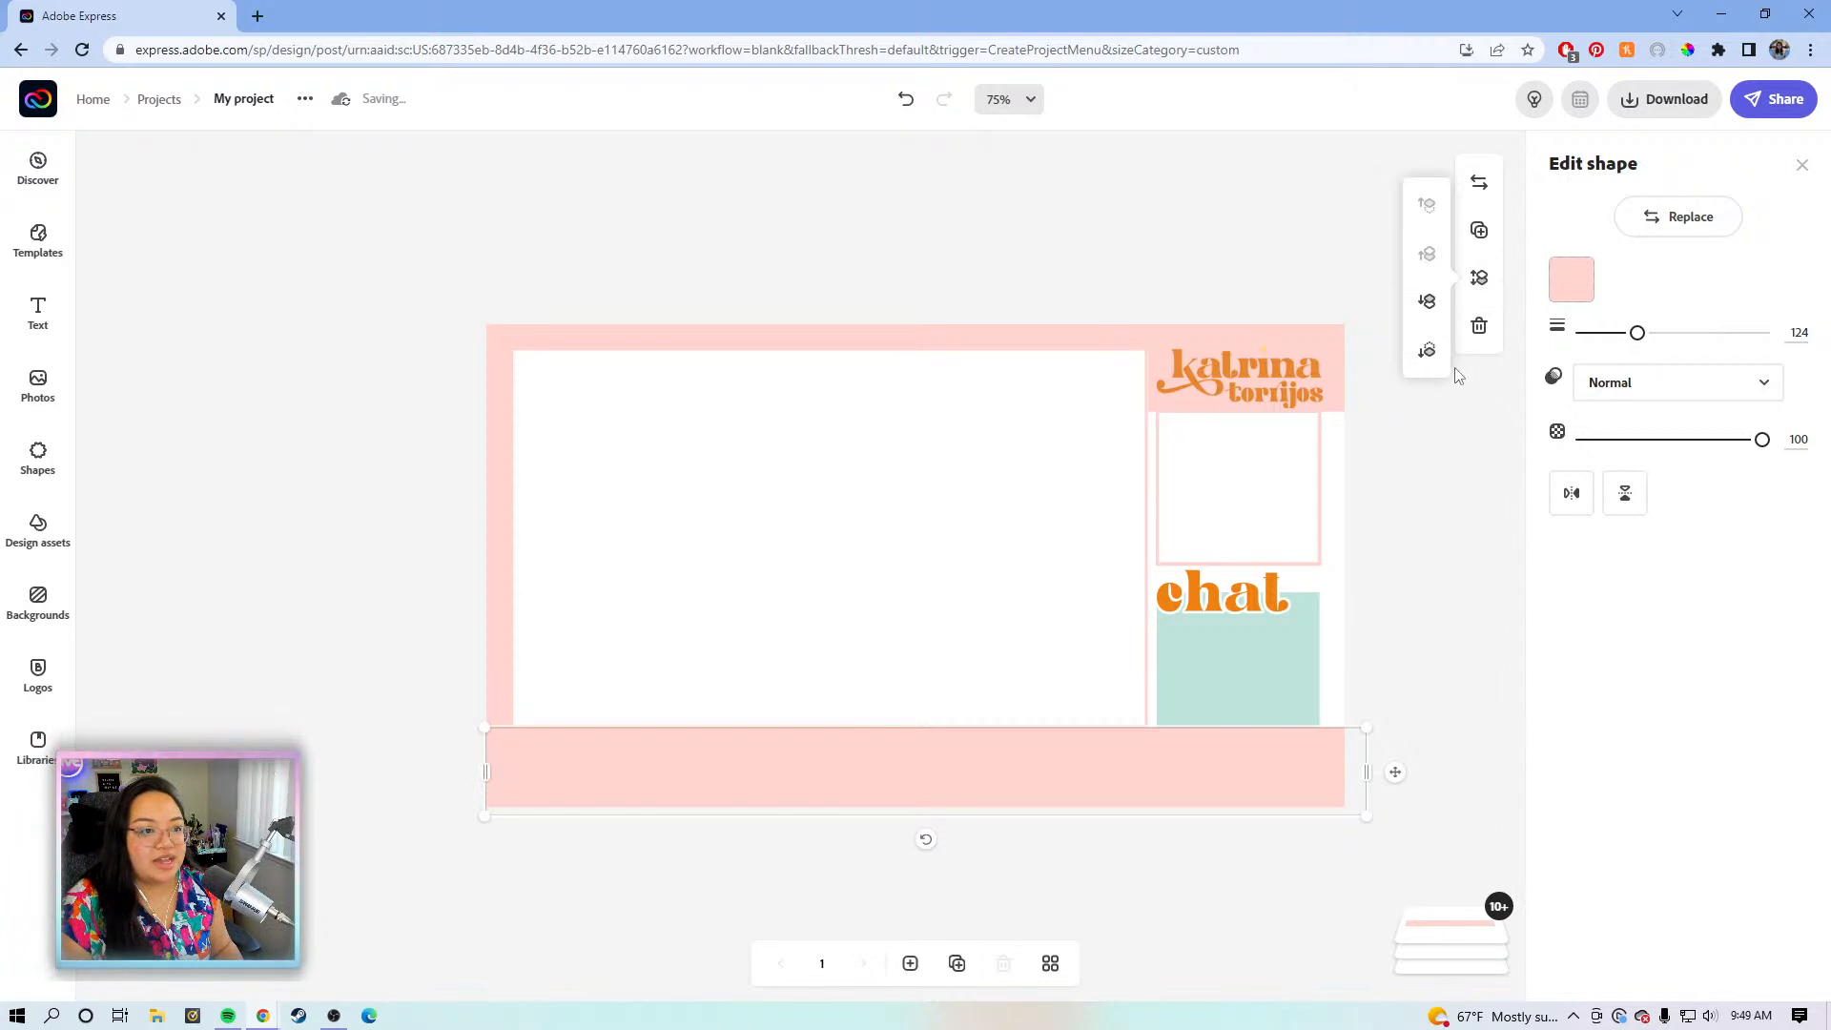
pyautogui.click(1422, 353)
pyautogui.click(1429, 596)
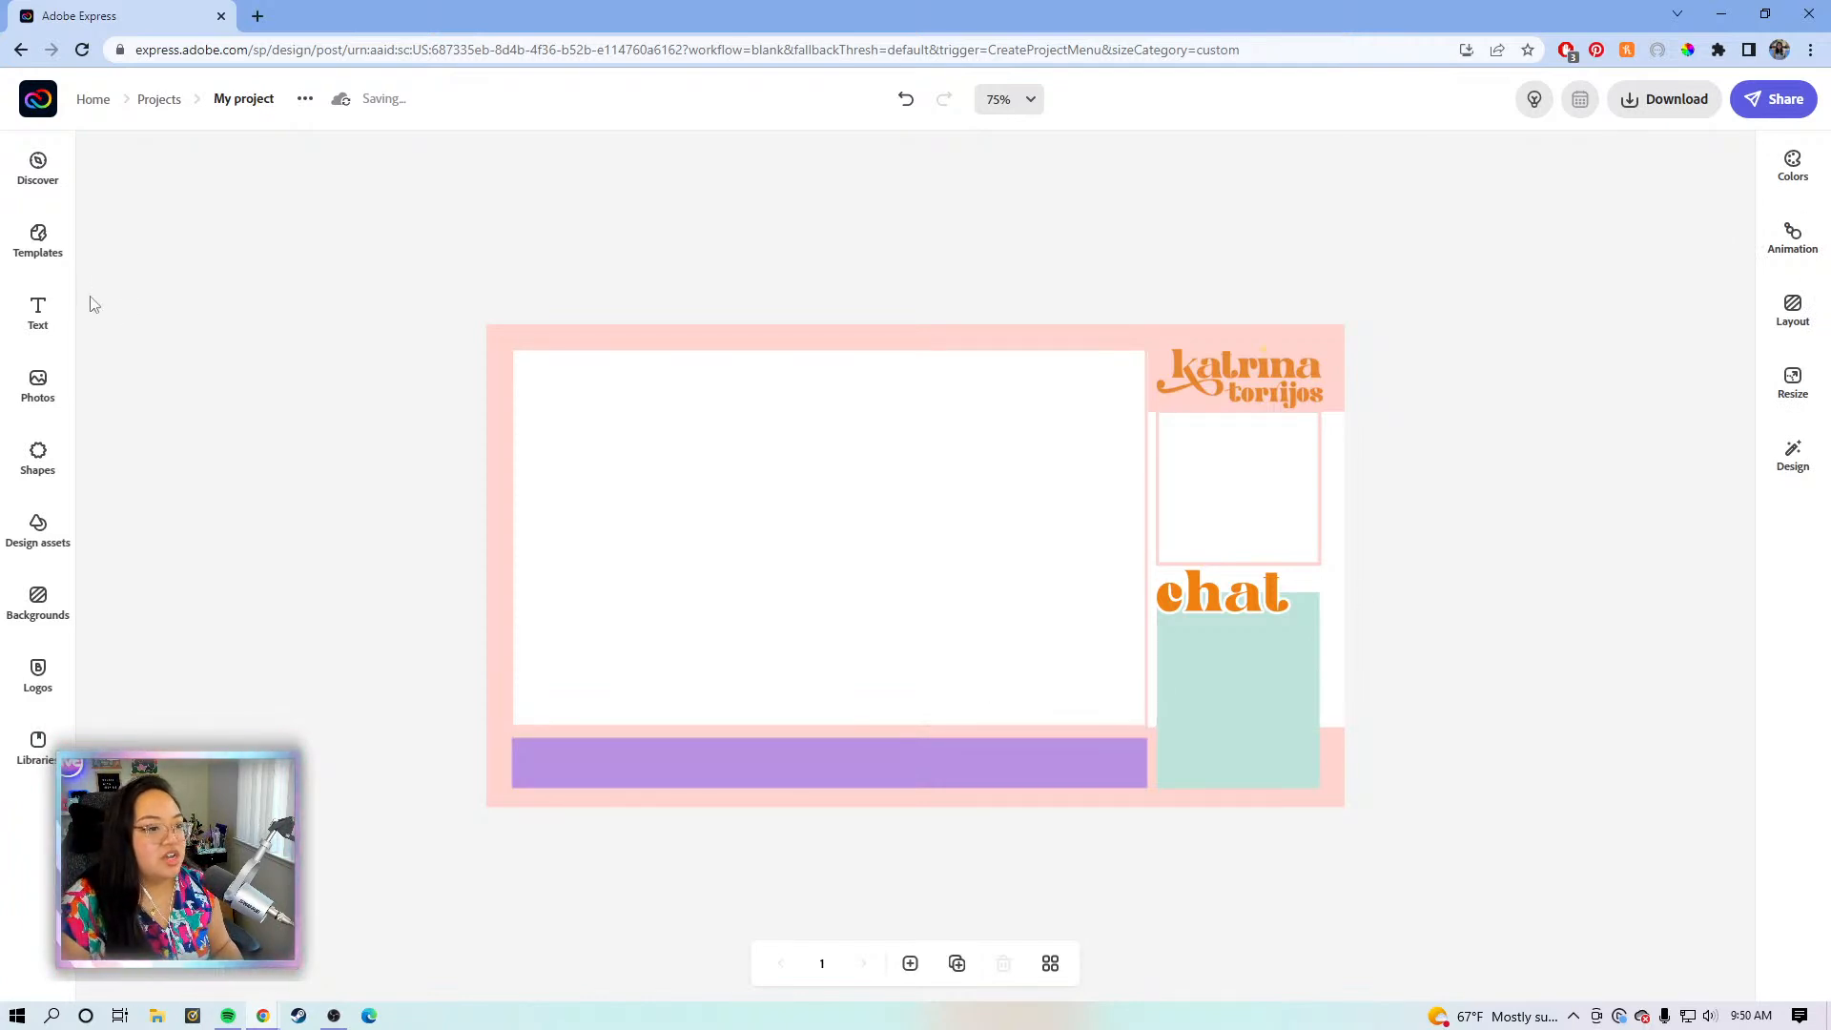
# - Move the logo's pink shape down above 'chat' and extend it behind the mint box
pyautogui.click(1345, 344)
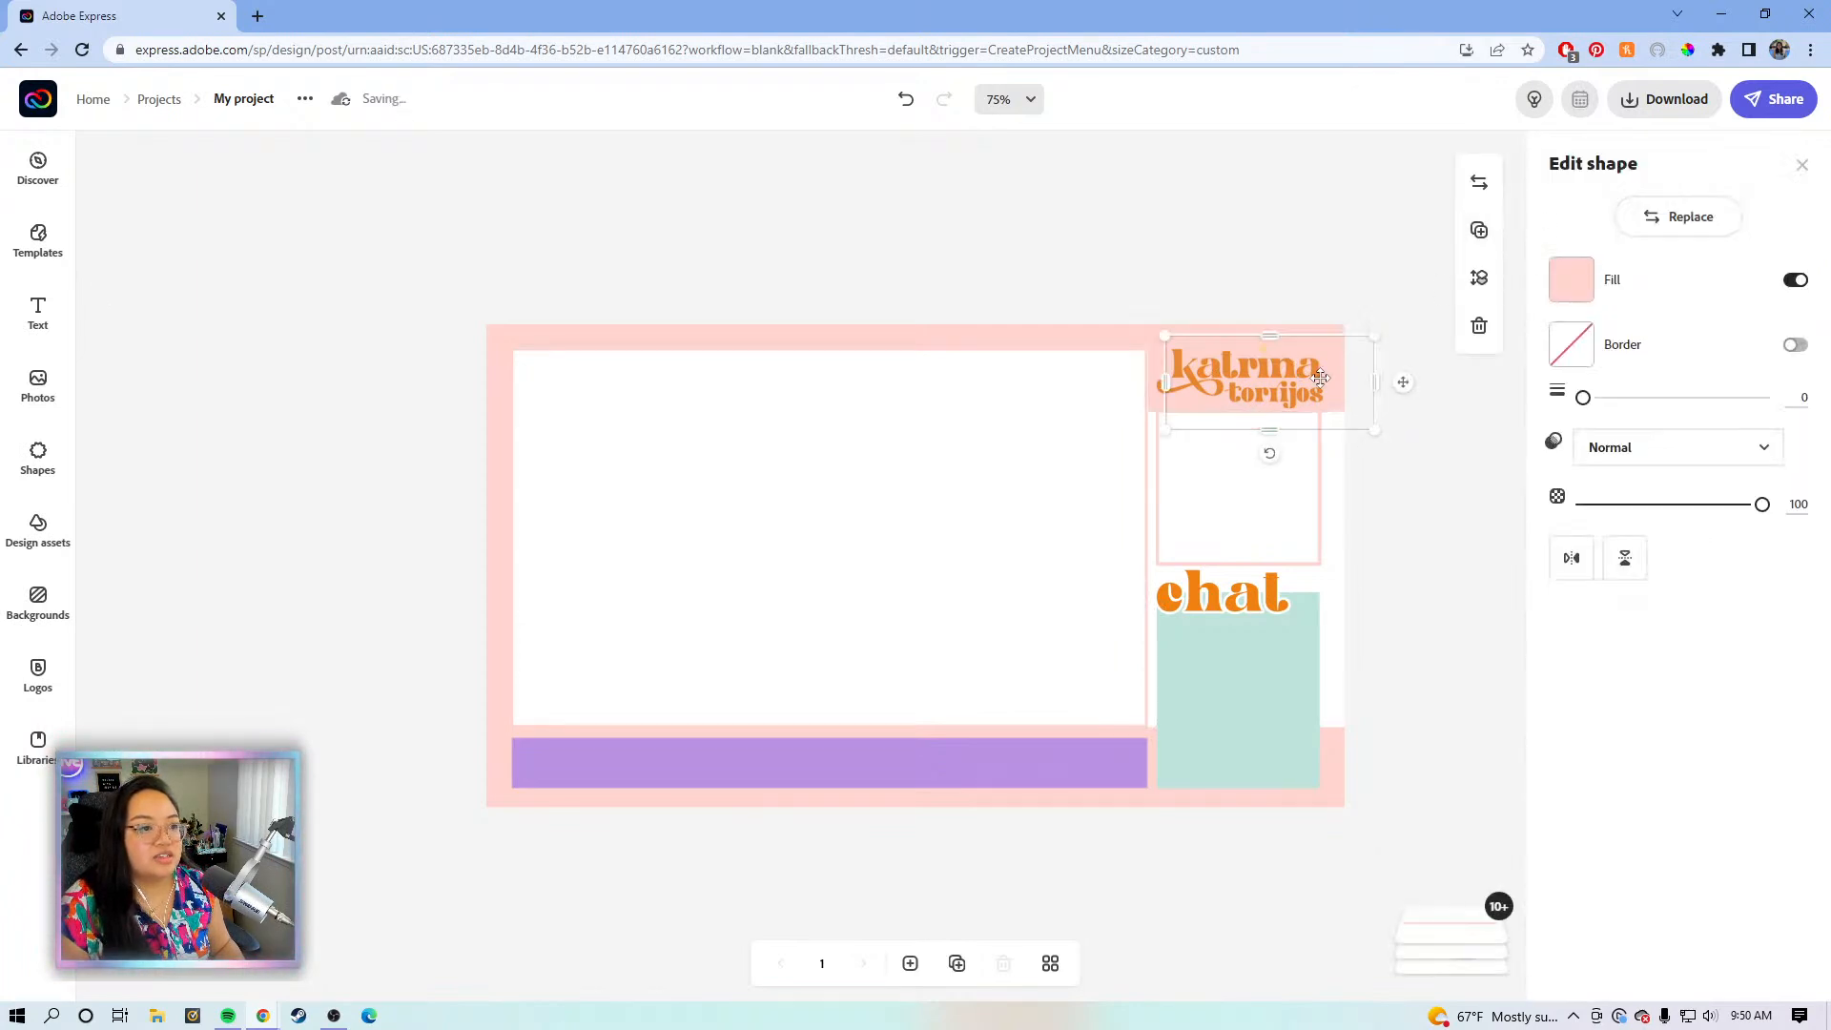
pyautogui.moveTo(1398, 388); pyautogui.dragTo(1392, 621)
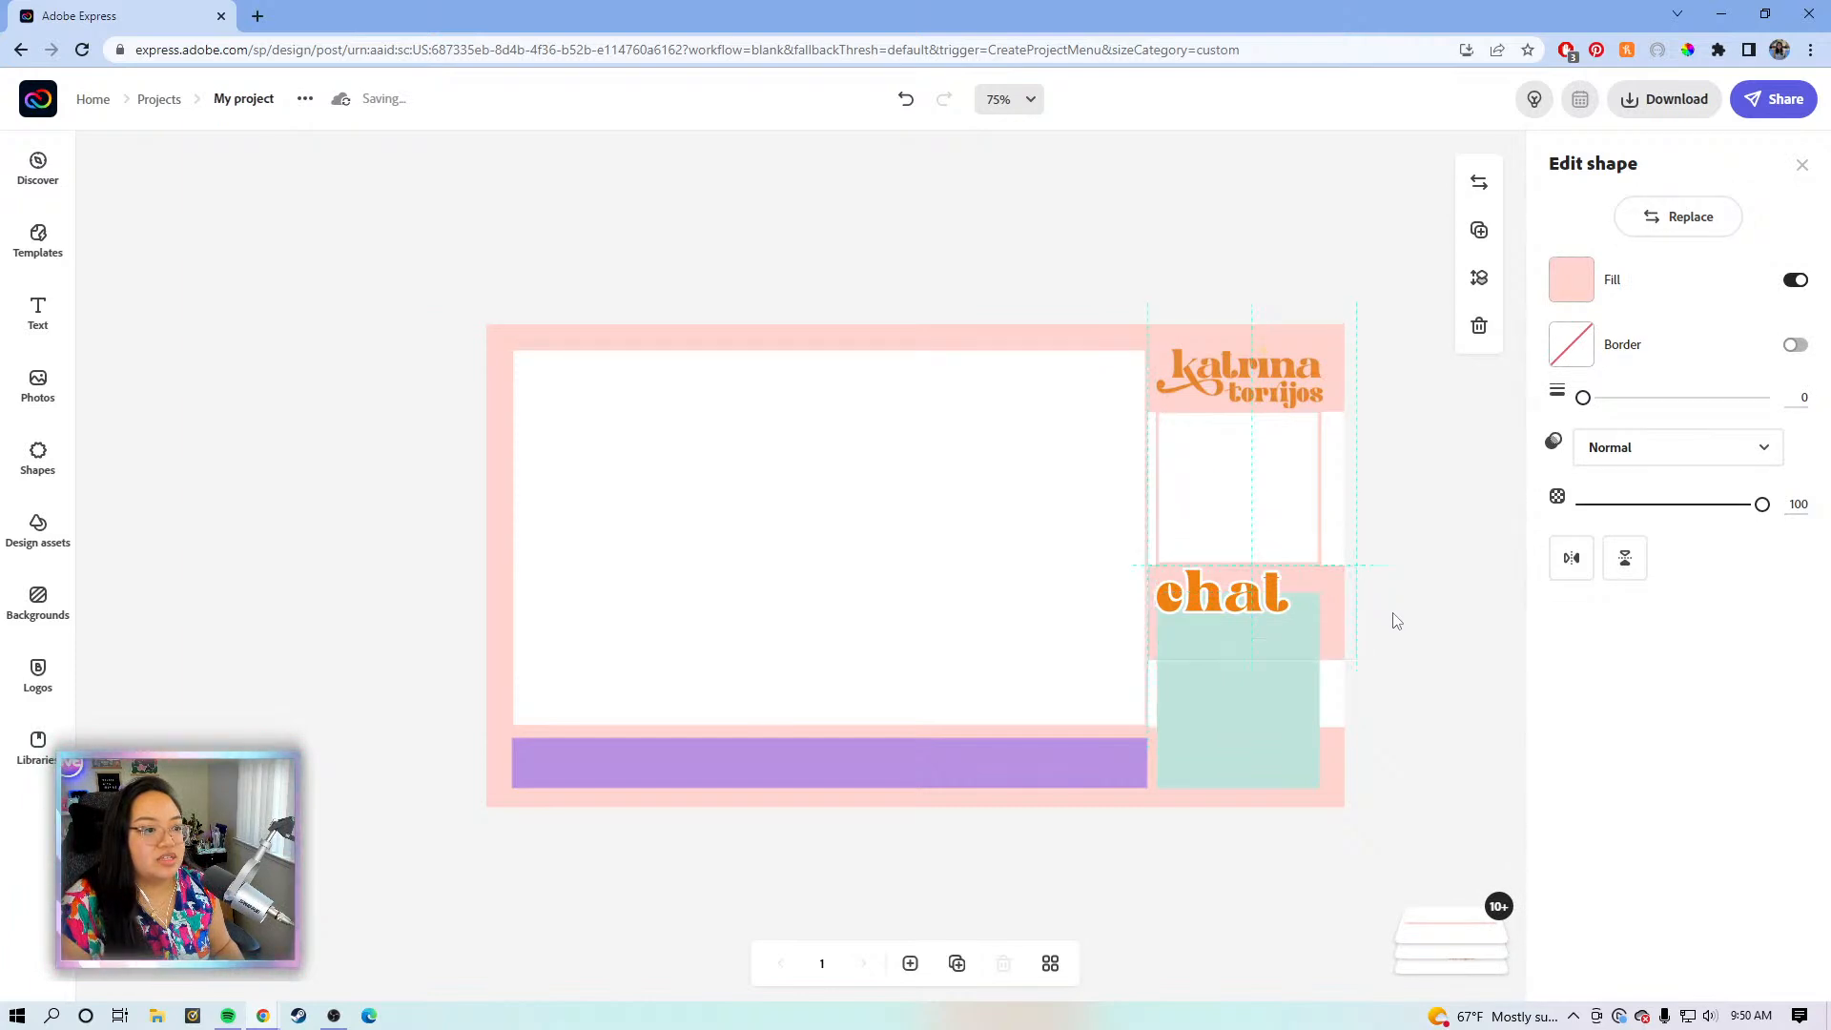
pyautogui.moveTo(1247, 661); pyautogui.dragTo(1245, 740)
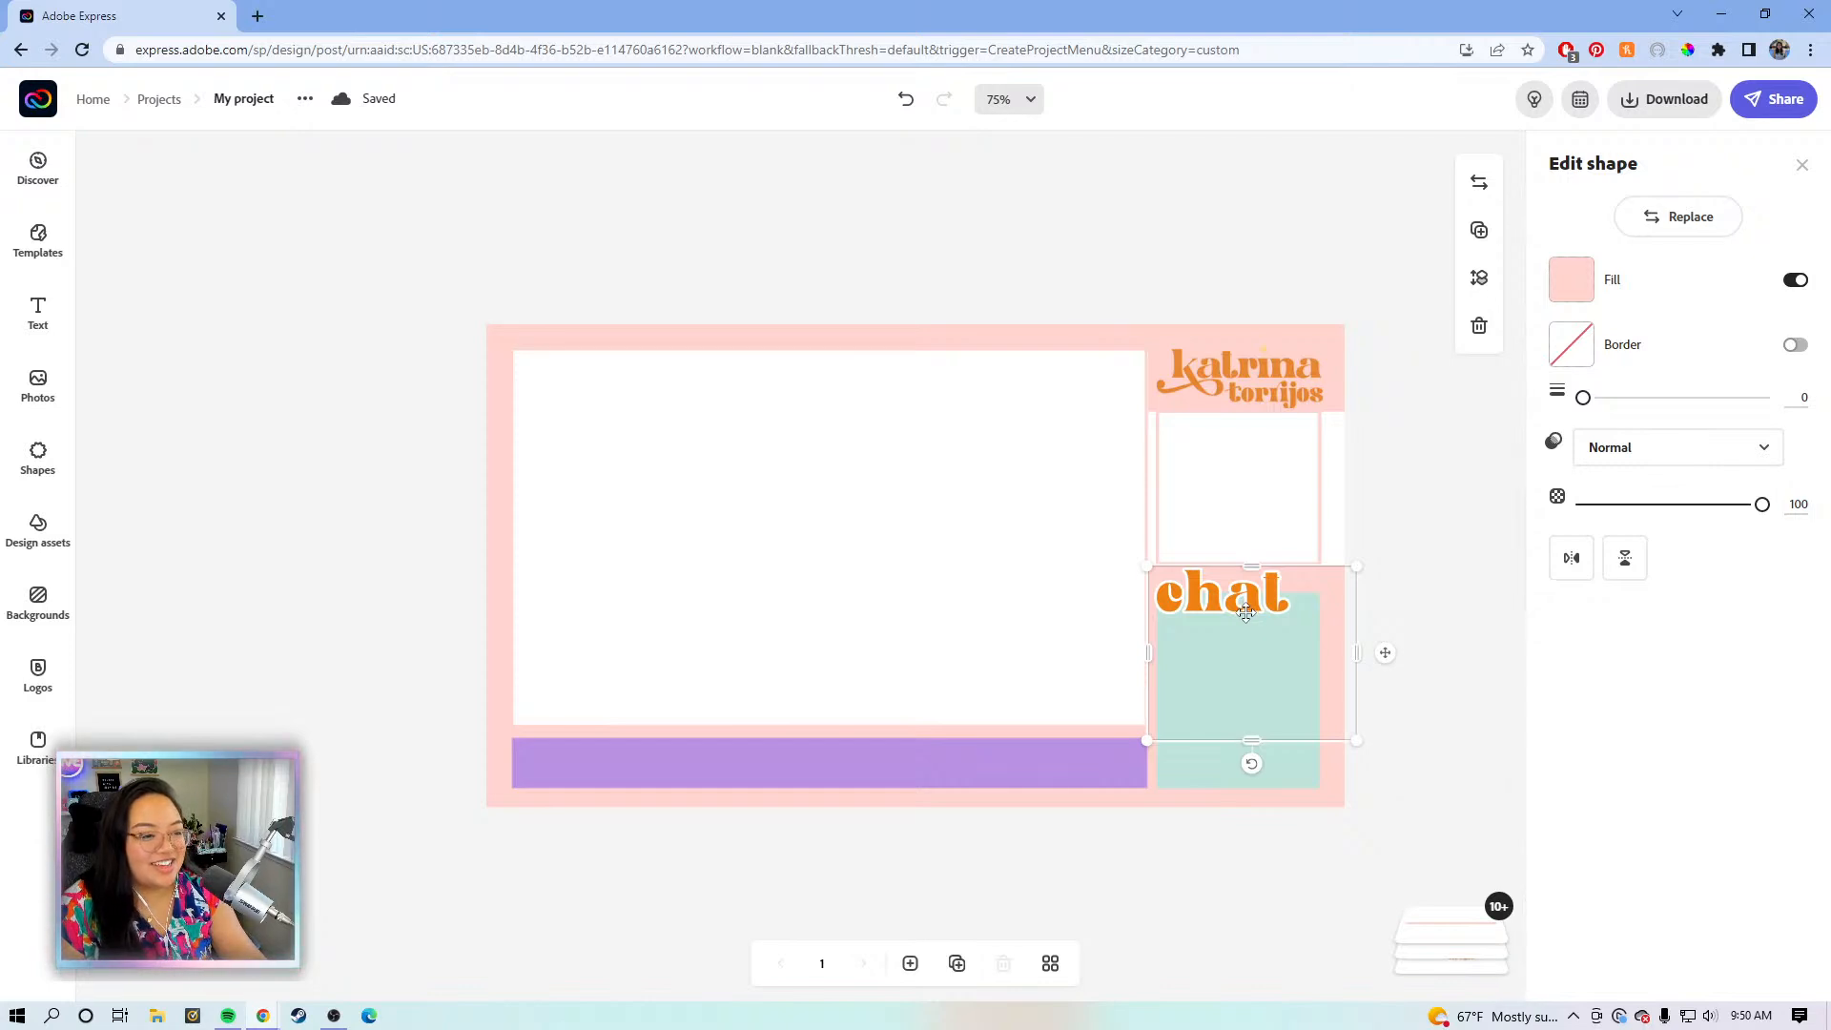
pyautogui.click(1440, 561)
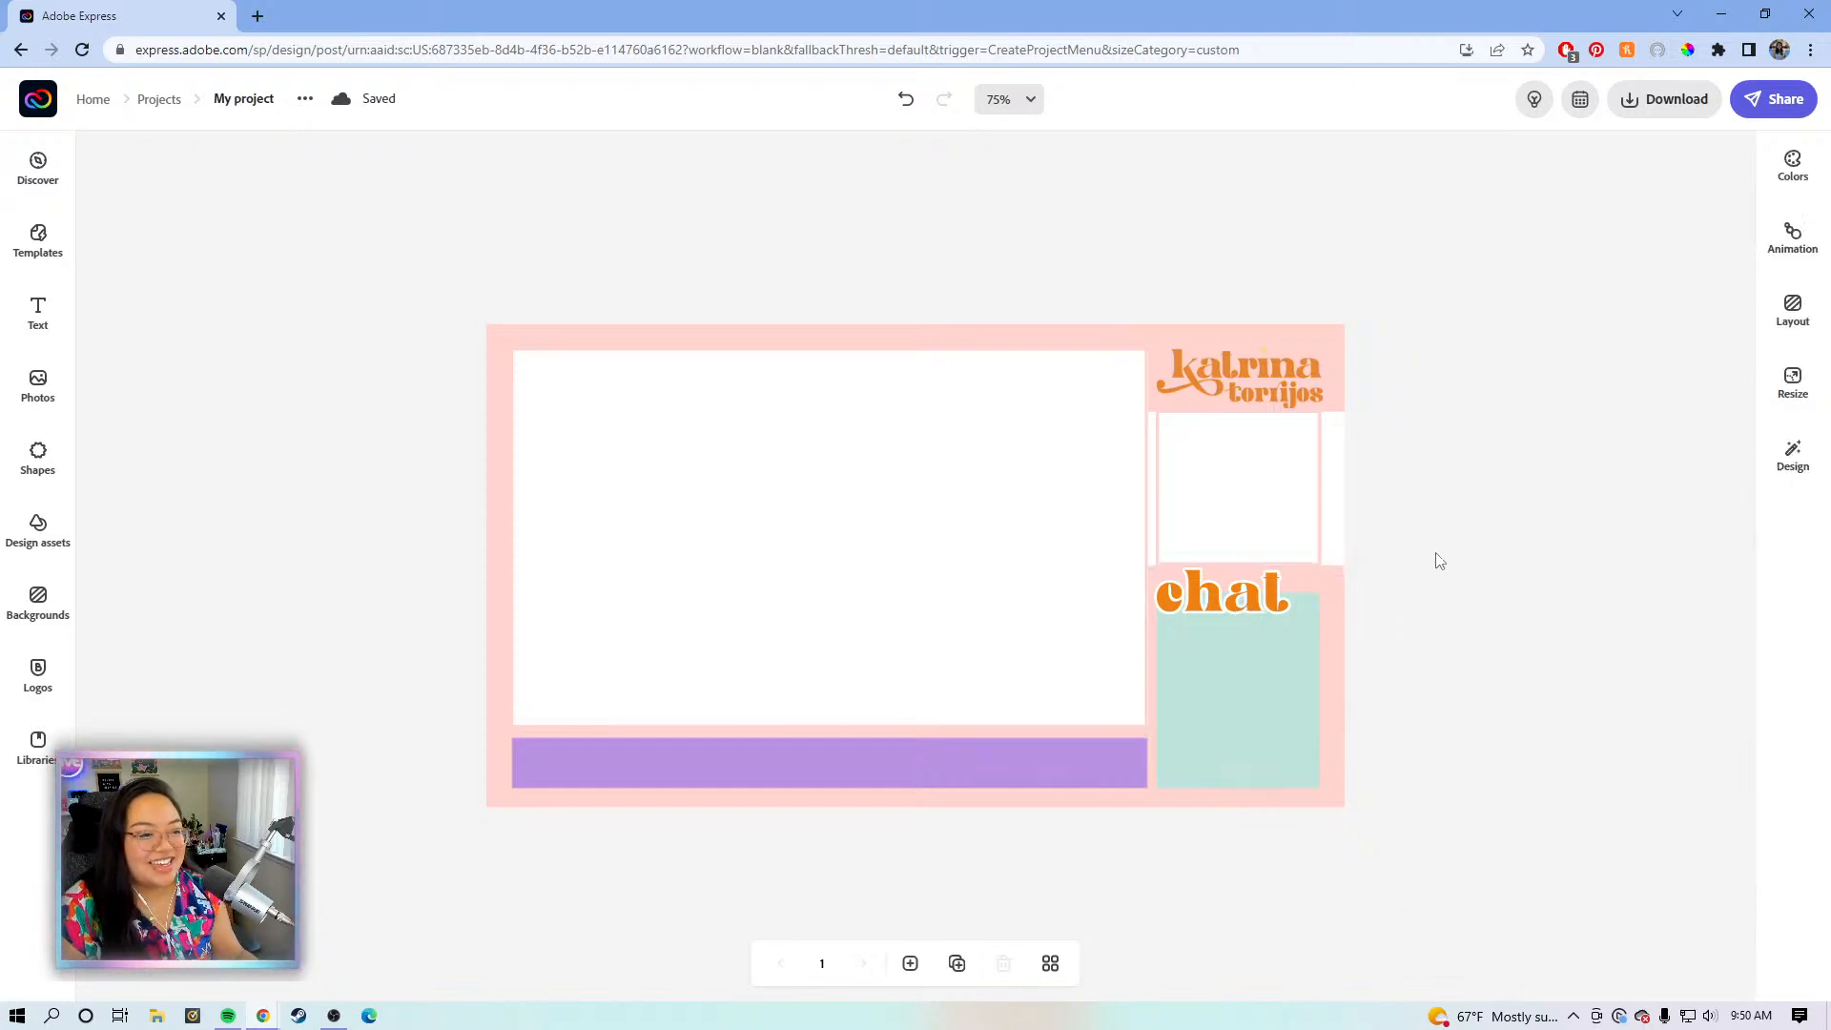
pyautogui.click(1335, 581)
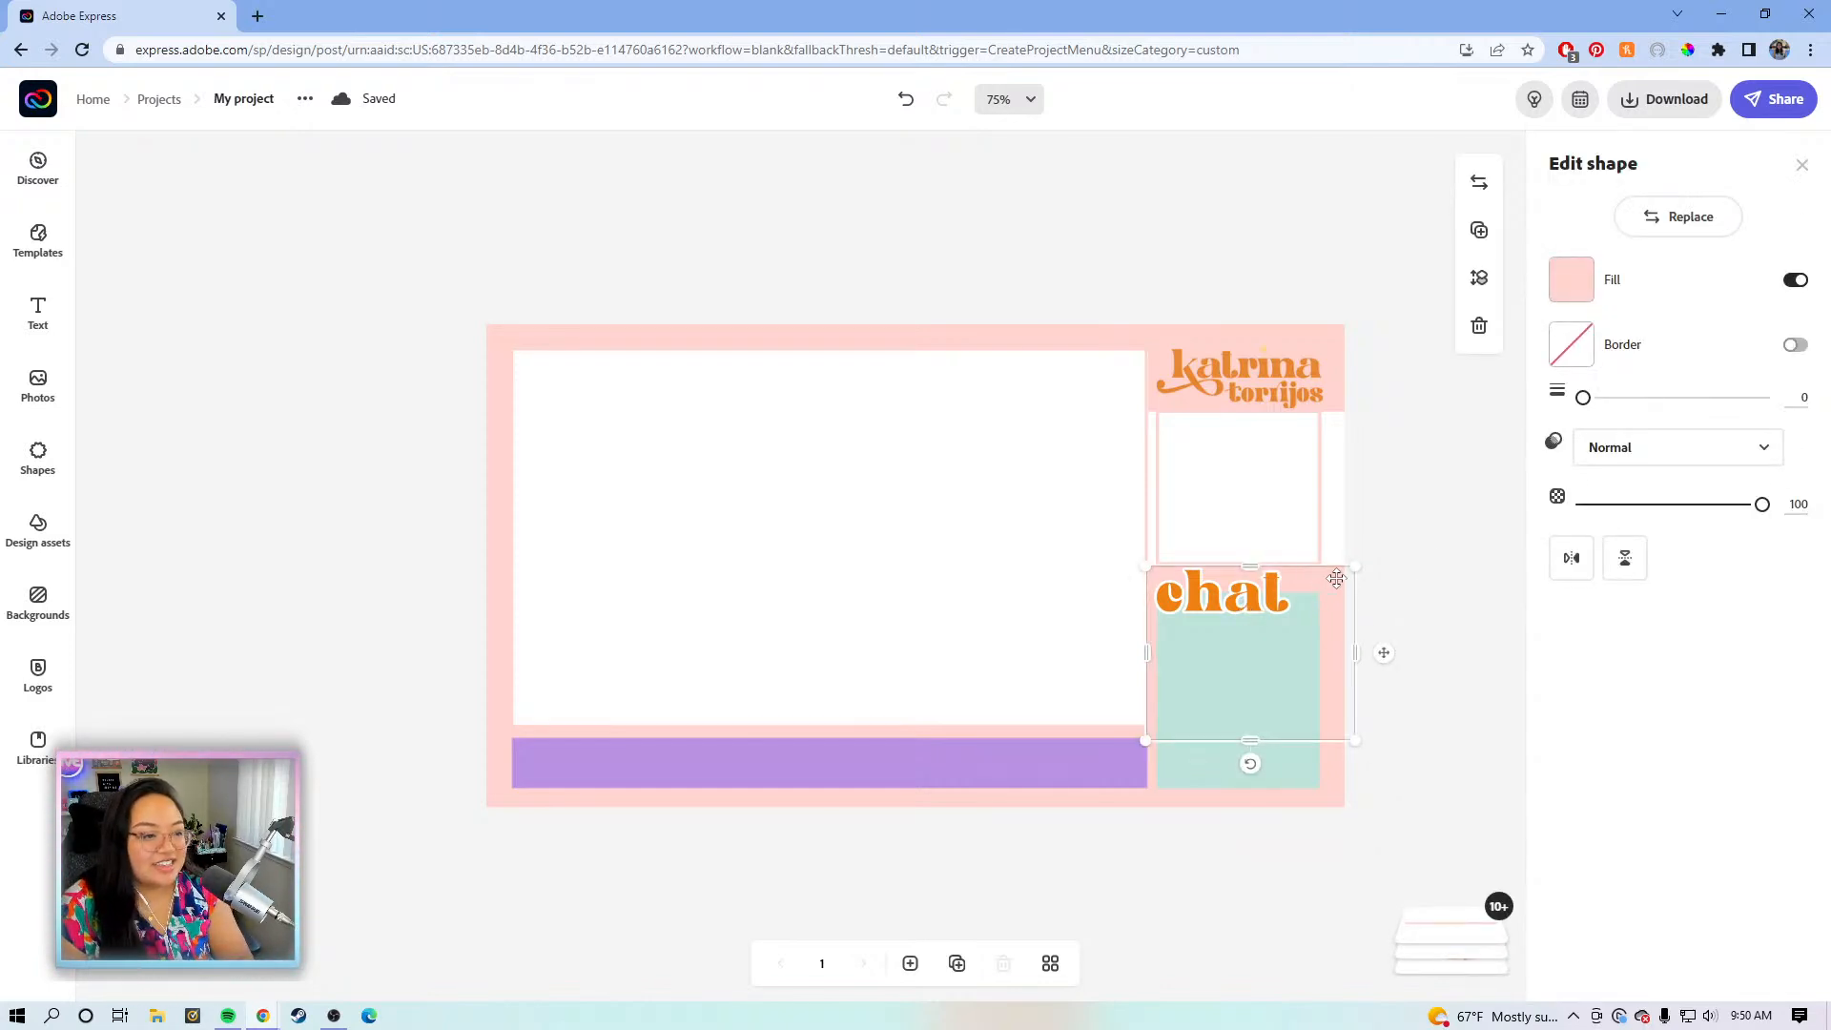
pyautogui.click(1415, 559)
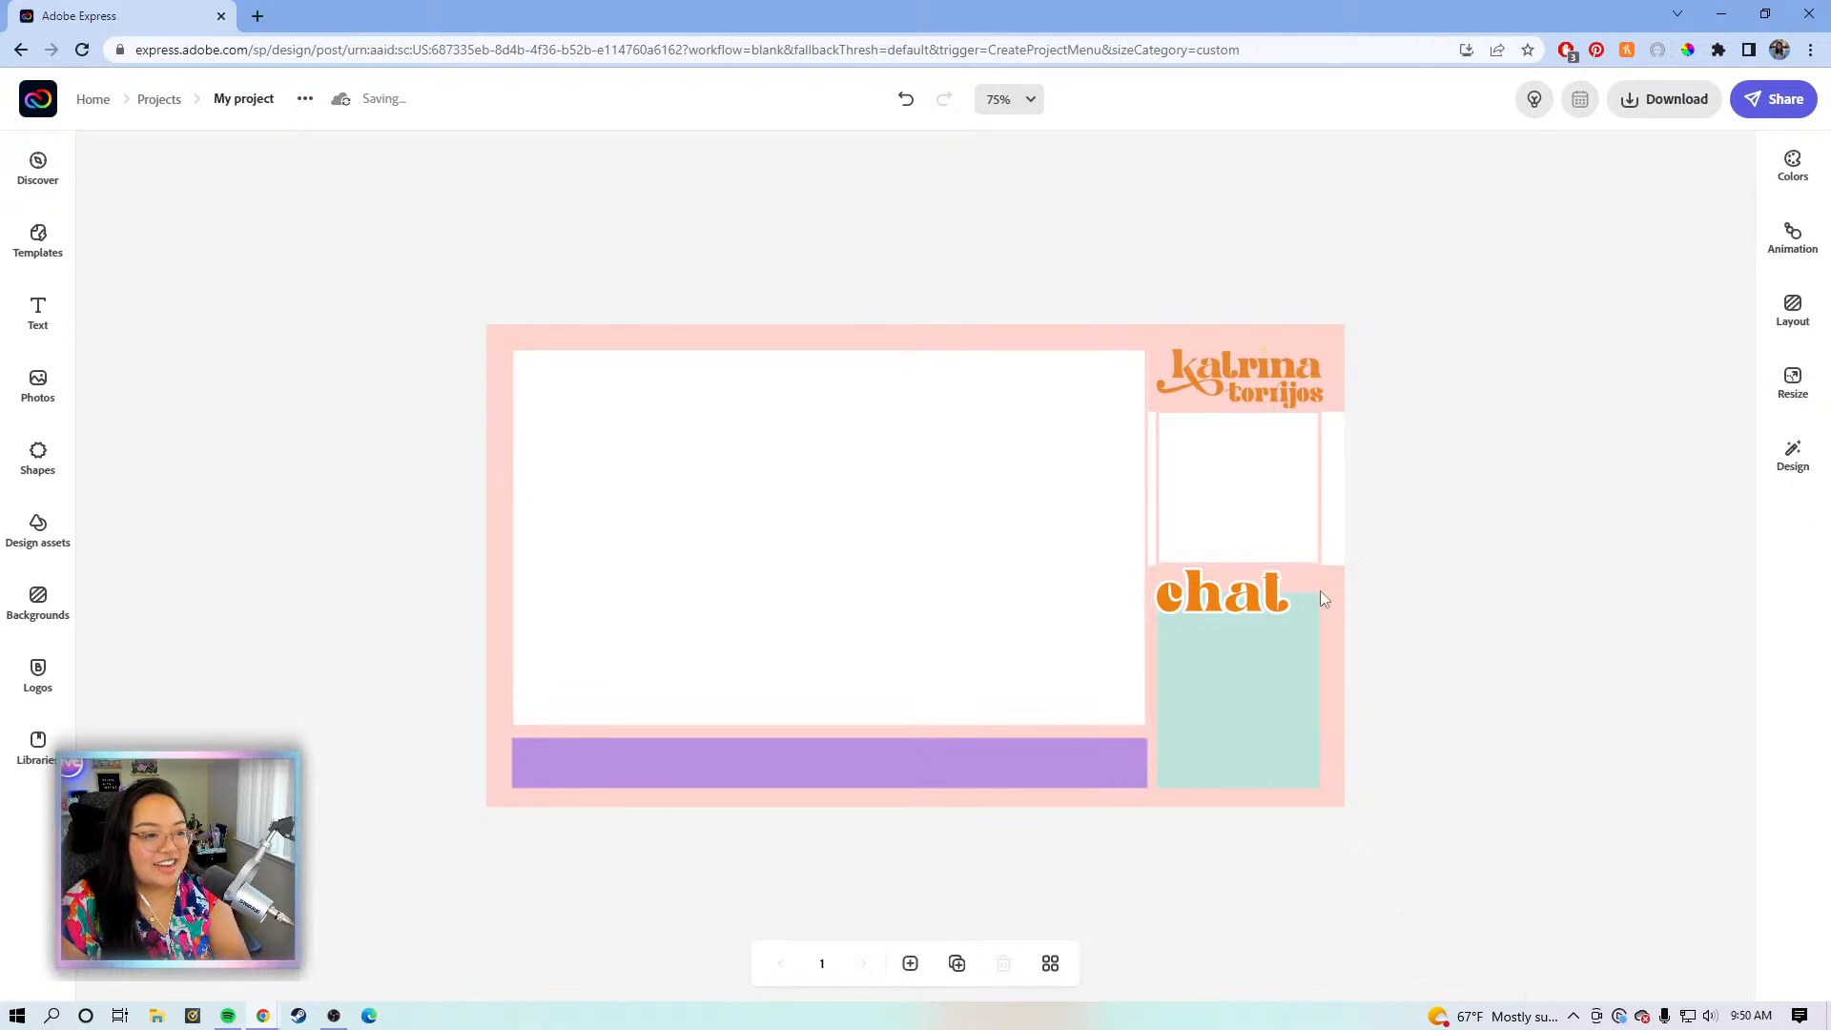
pyautogui.click(1333, 578)
pyautogui.click(1429, 534)
pyautogui.click(1342, 589)
pyautogui.click(1430, 420)
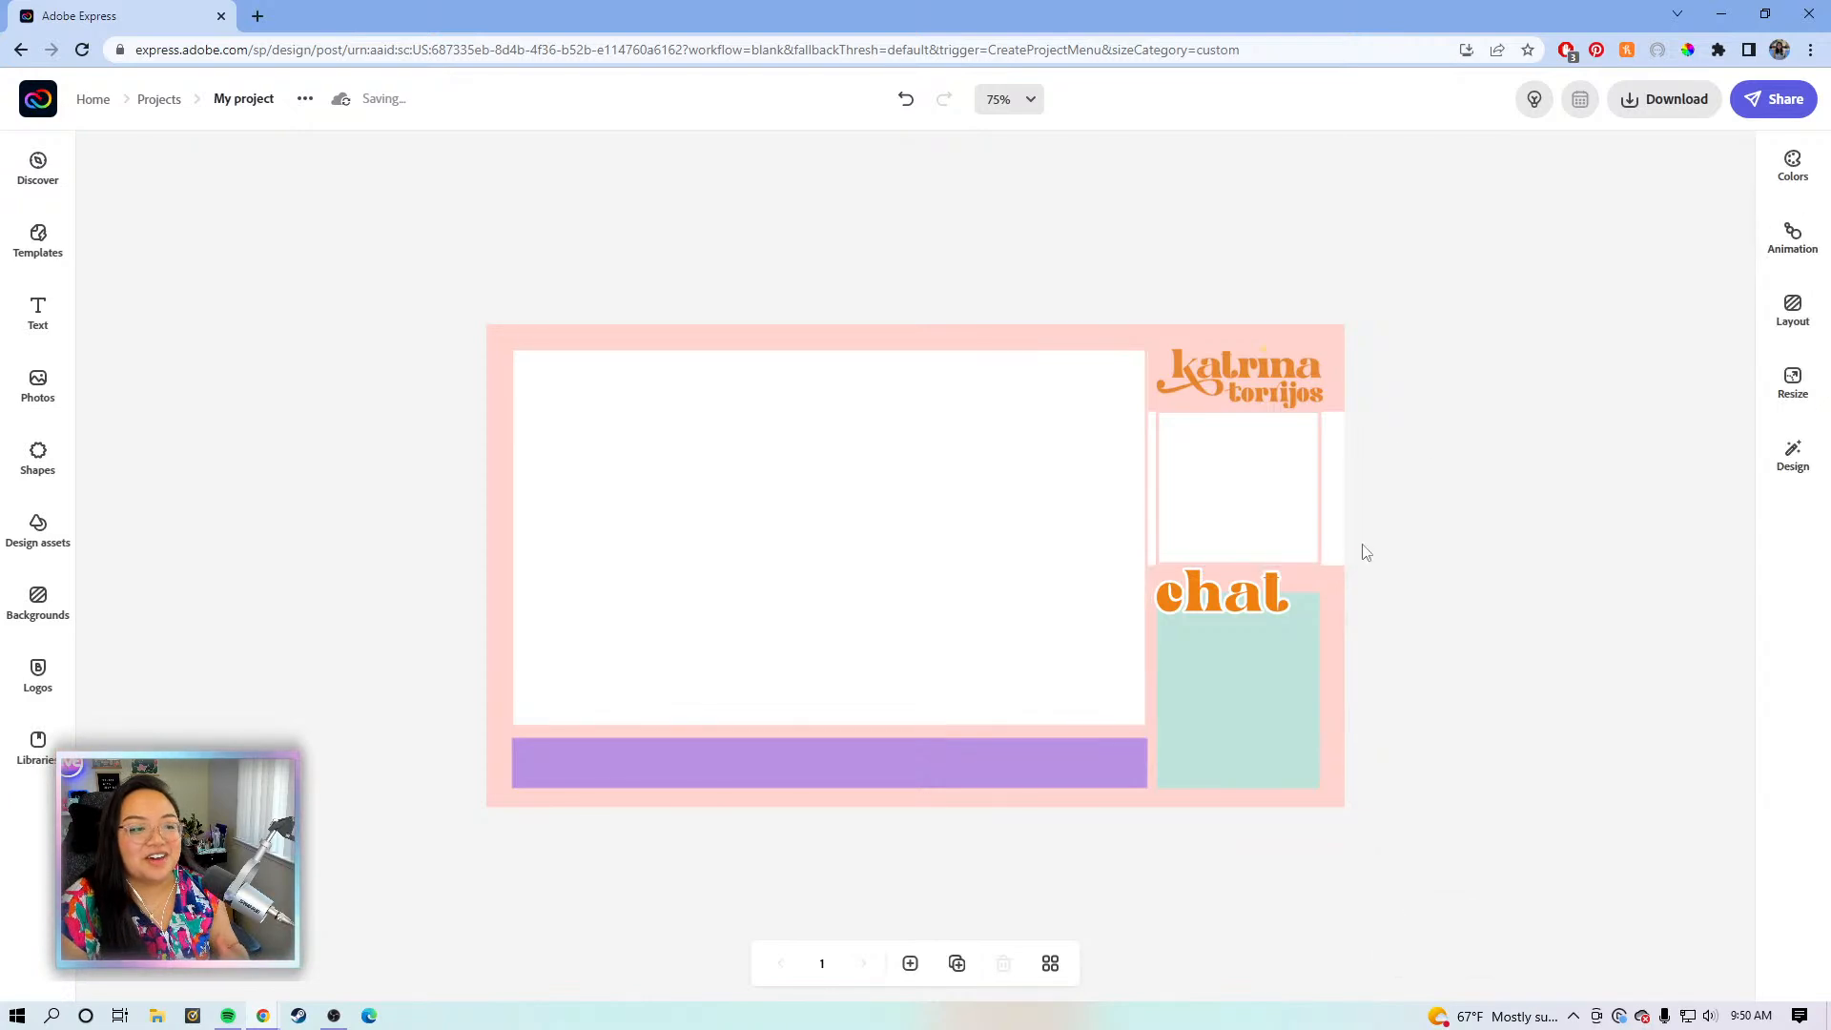
pyautogui.click(1320, 570)
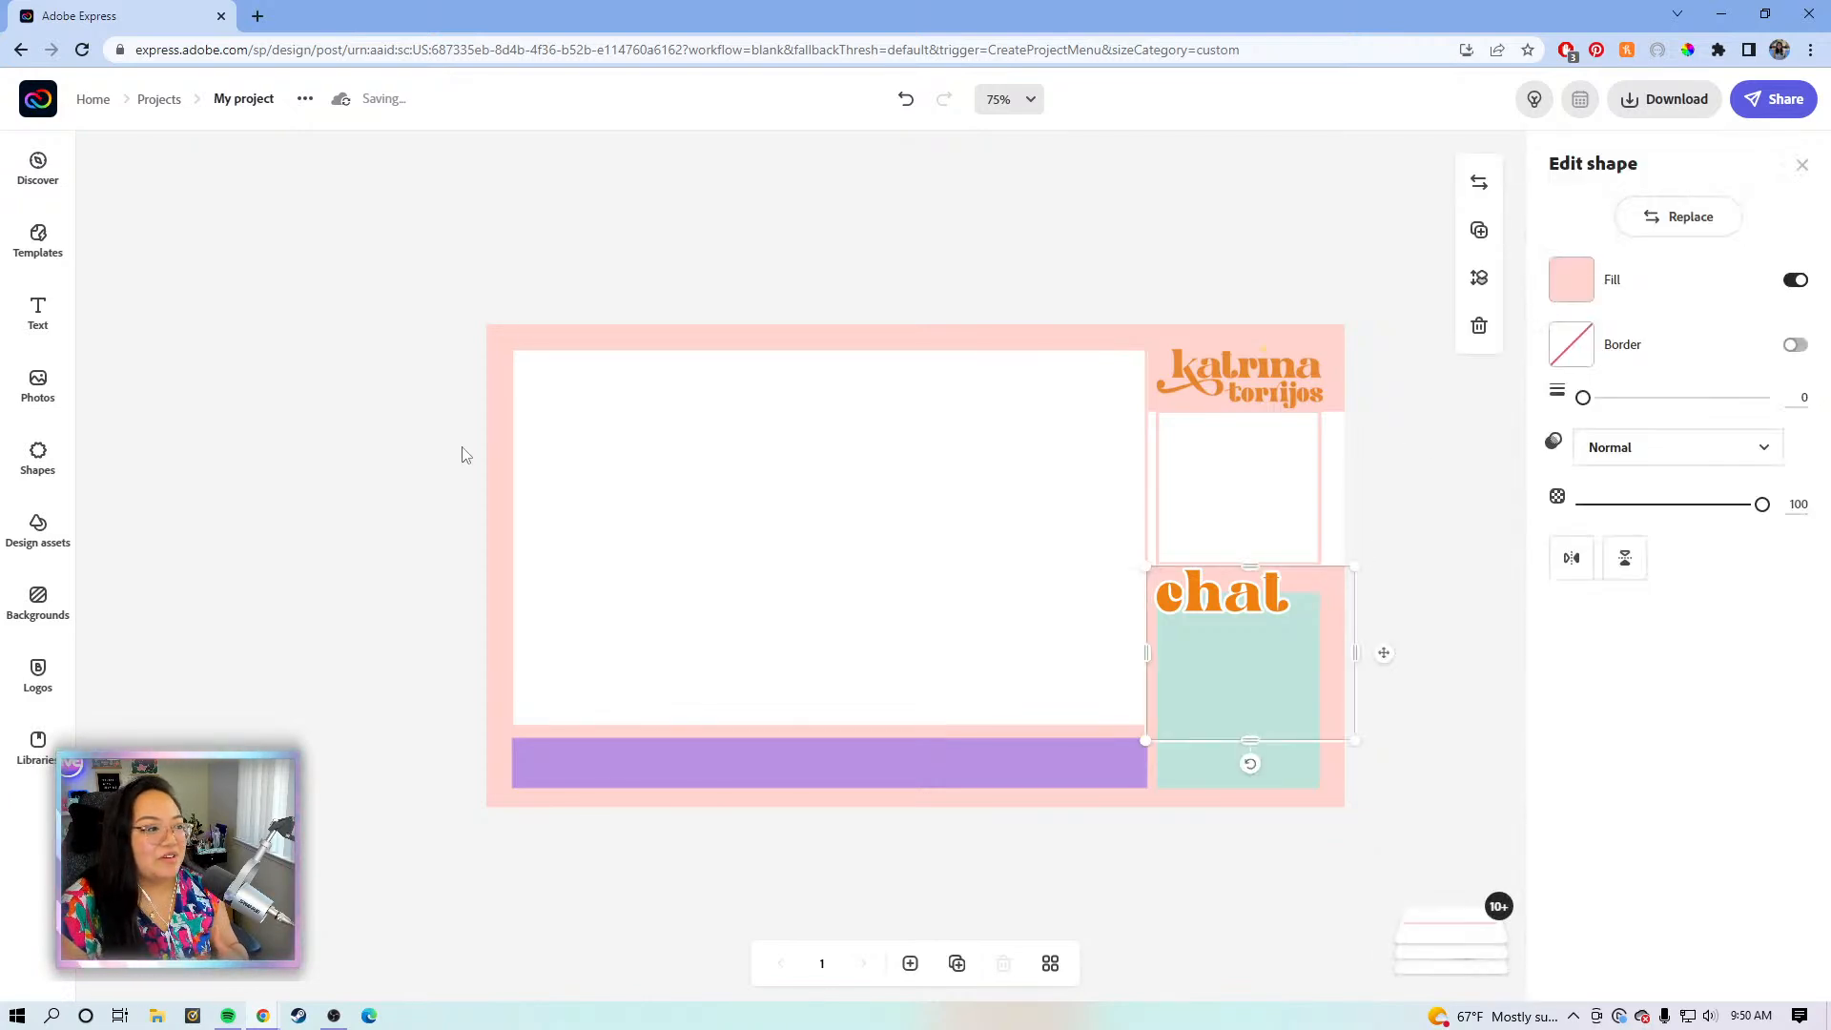
pyautogui.click(500, 441)
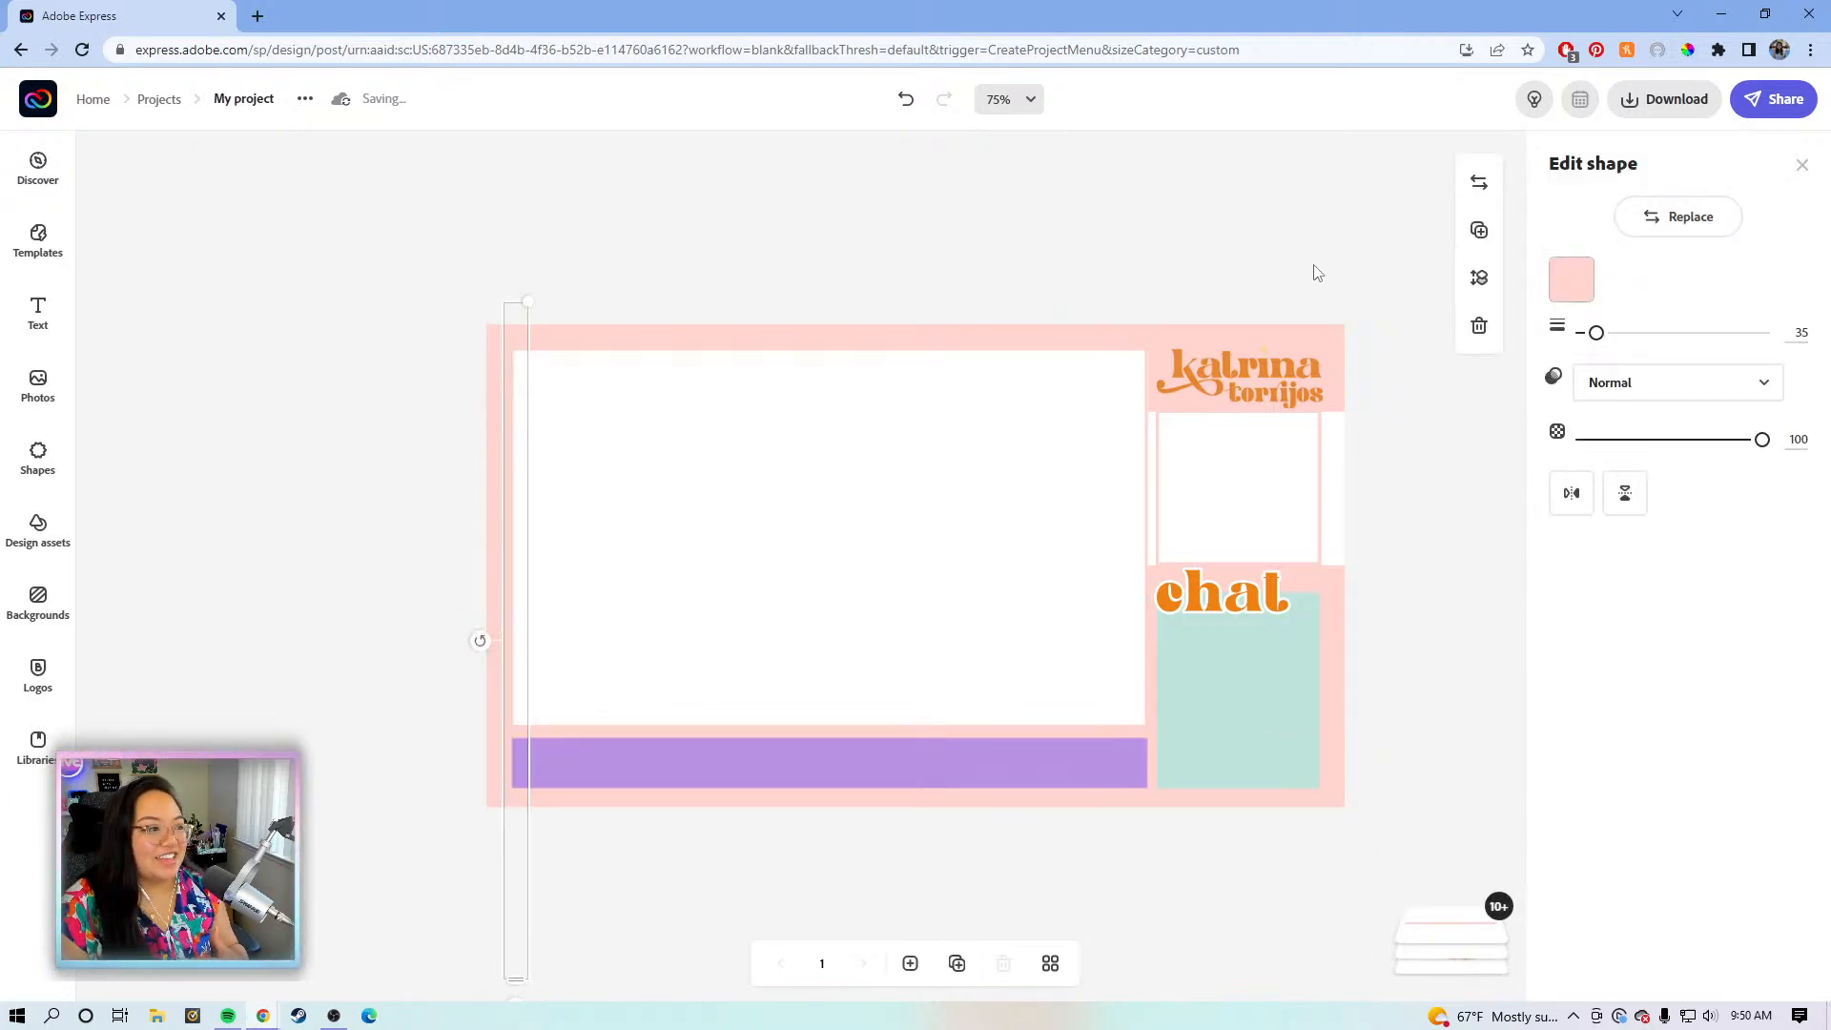
# - Move the thin pink strip into the right column, shortening it to end near the chat heading
pyautogui.moveTo(676, 561); pyautogui.dragTo(1185, 513)
pyautogui.hotkey('ctrl', 'z')
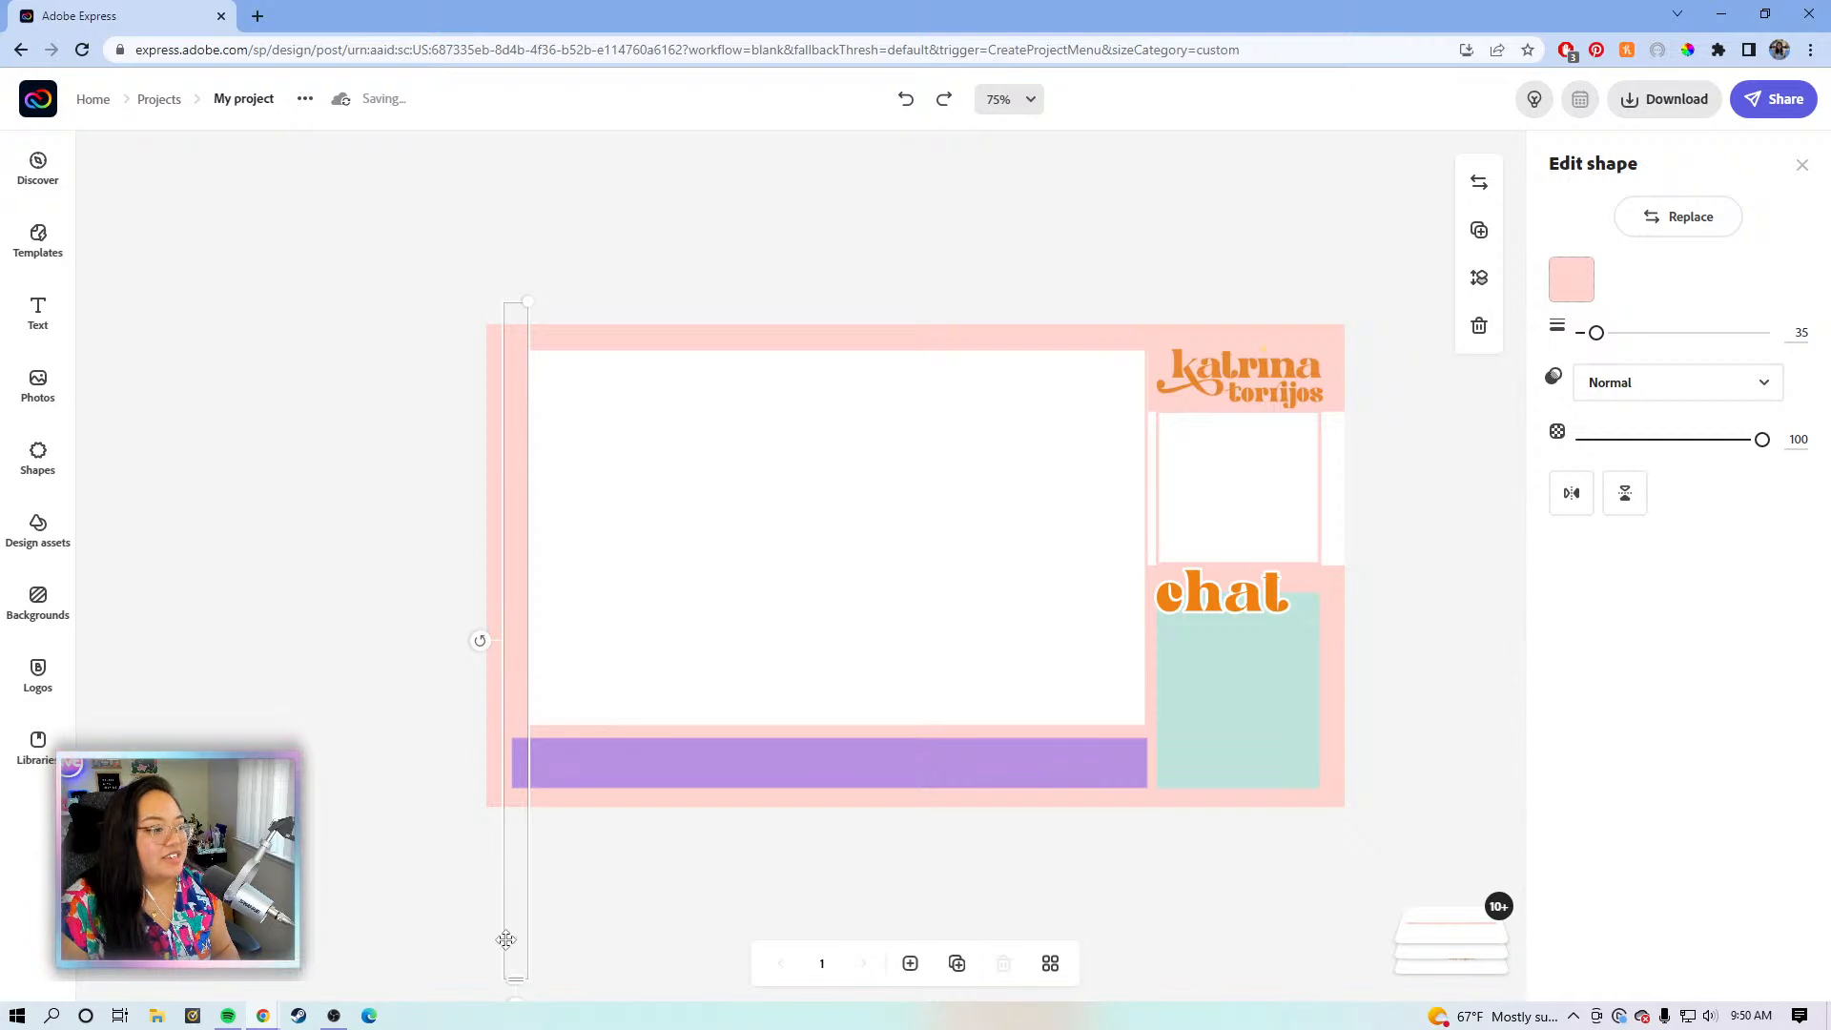
pyautogui.moveTo(511, 997); pyautogui.dragTo(568, 982)
pyautogui.moveTo(841, 931); pyautogui.dragTo(1336, 858)
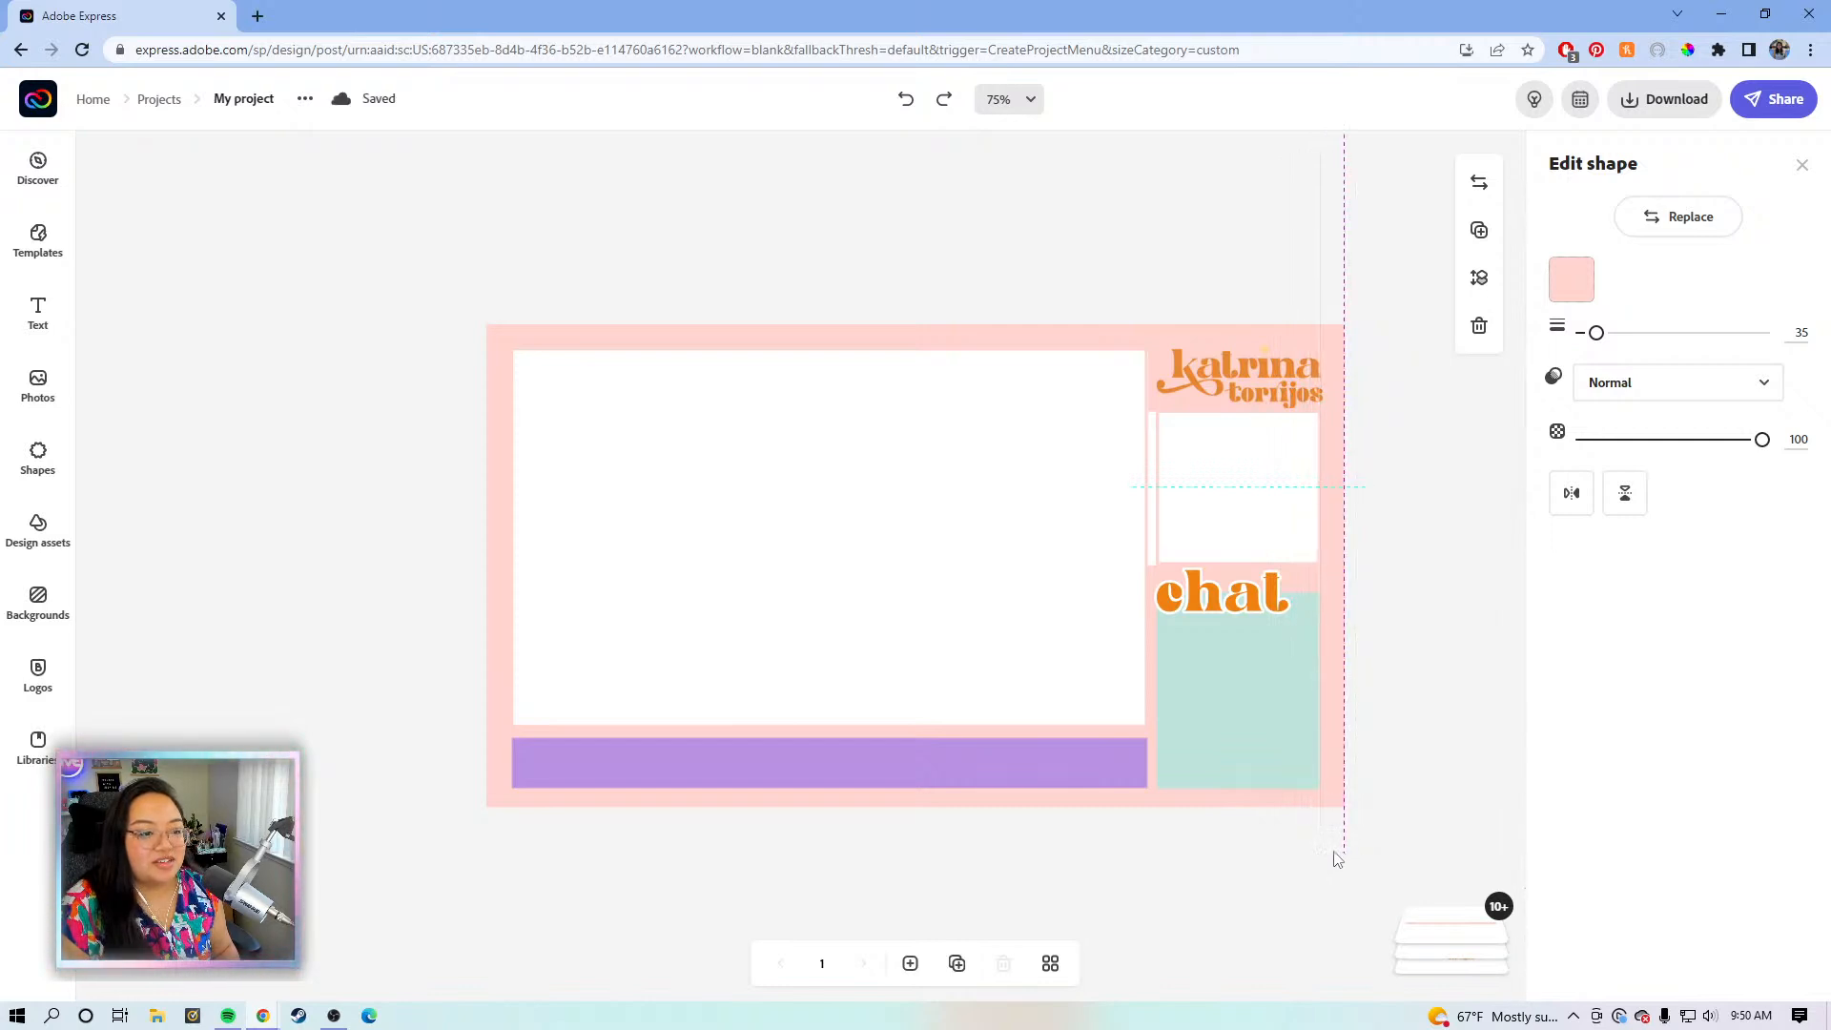
pyautogui.moveTo(1331, 824); pyautogui.dragTo(1331, 596)
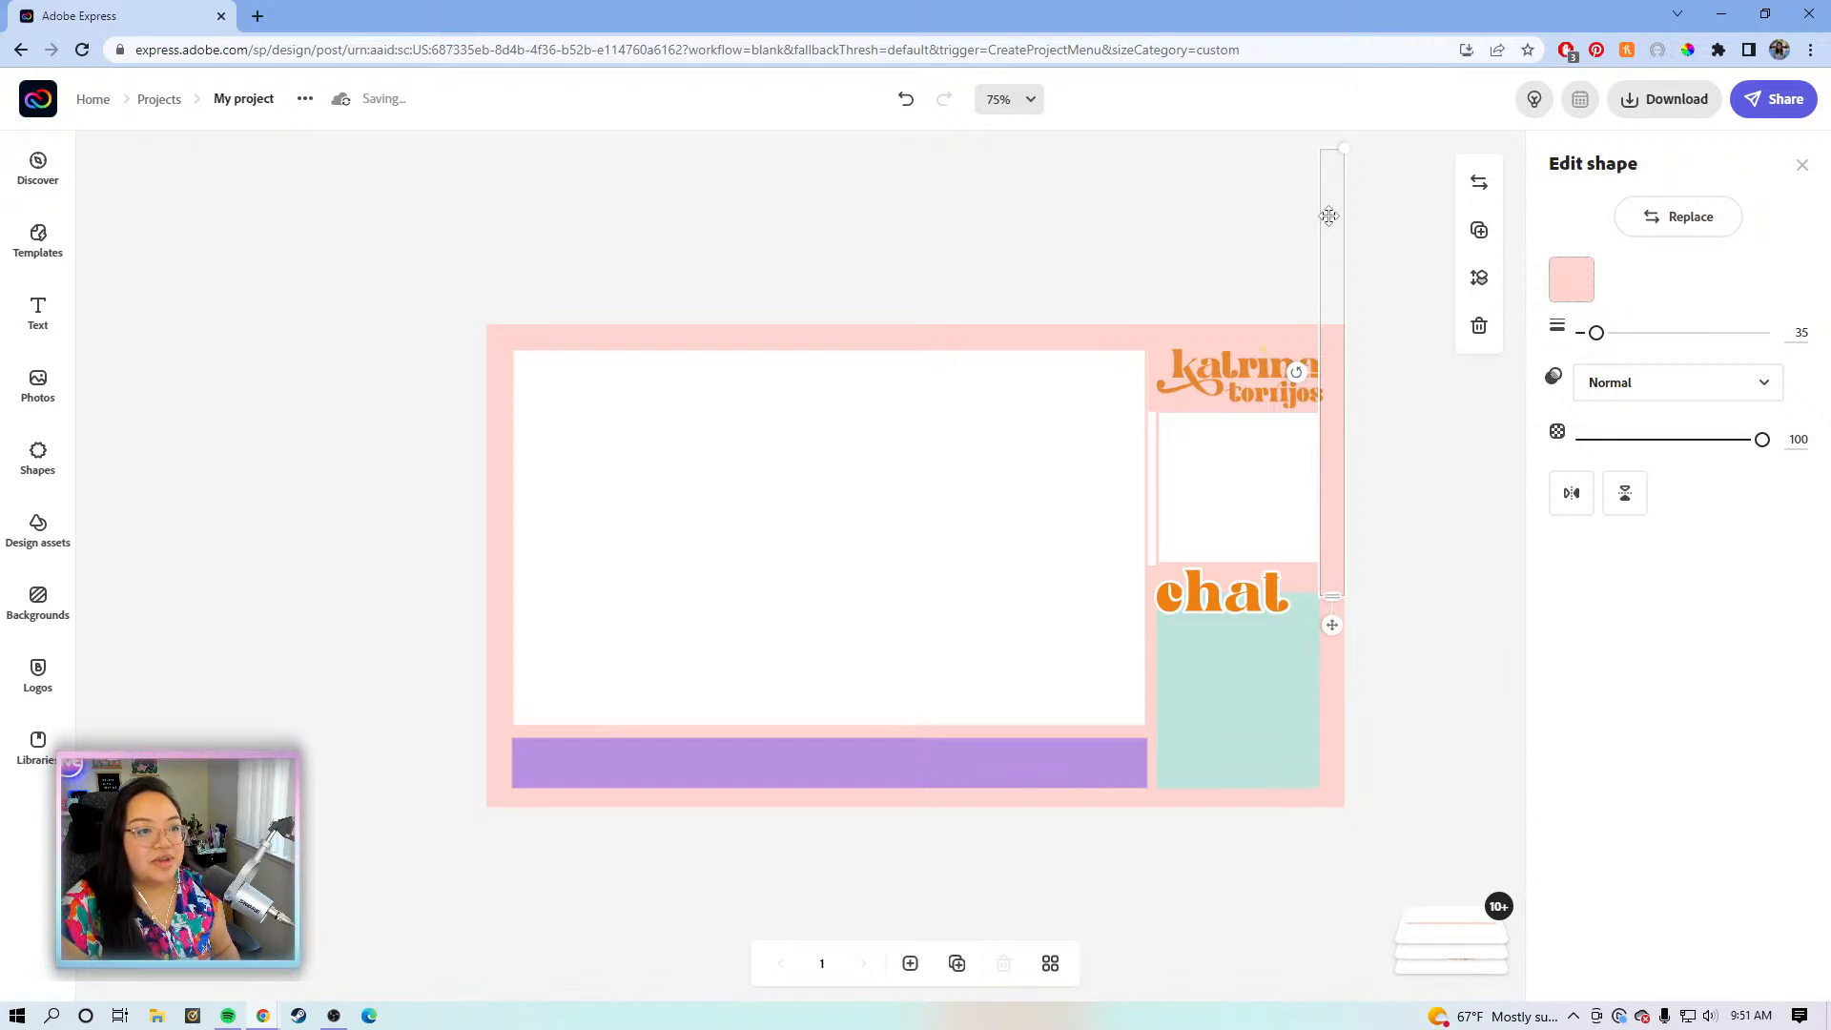
pyautogui.moveTo(1331, 174); pyautogui.dragTo(1332, 260)
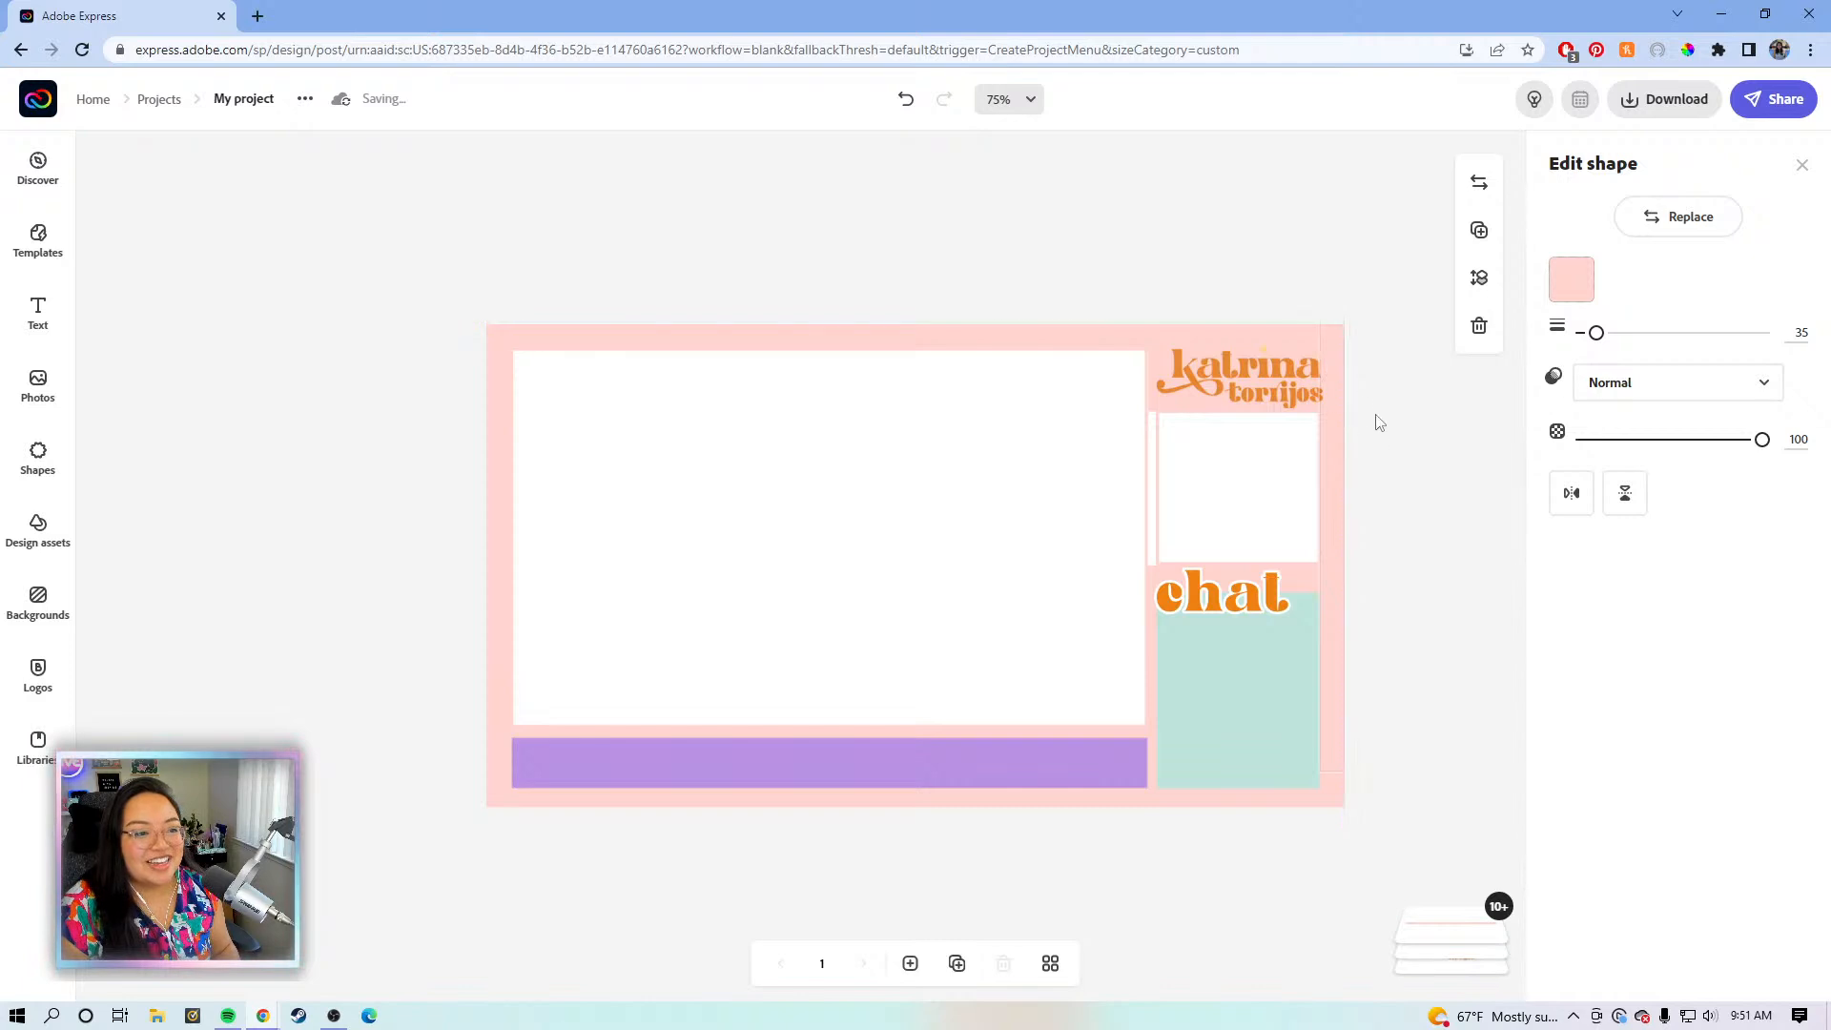
# - Duplicate the tall pink strip, narrow the copy from 35 to 13, and place it beside the right column
pyautogui.click(1393, 470)
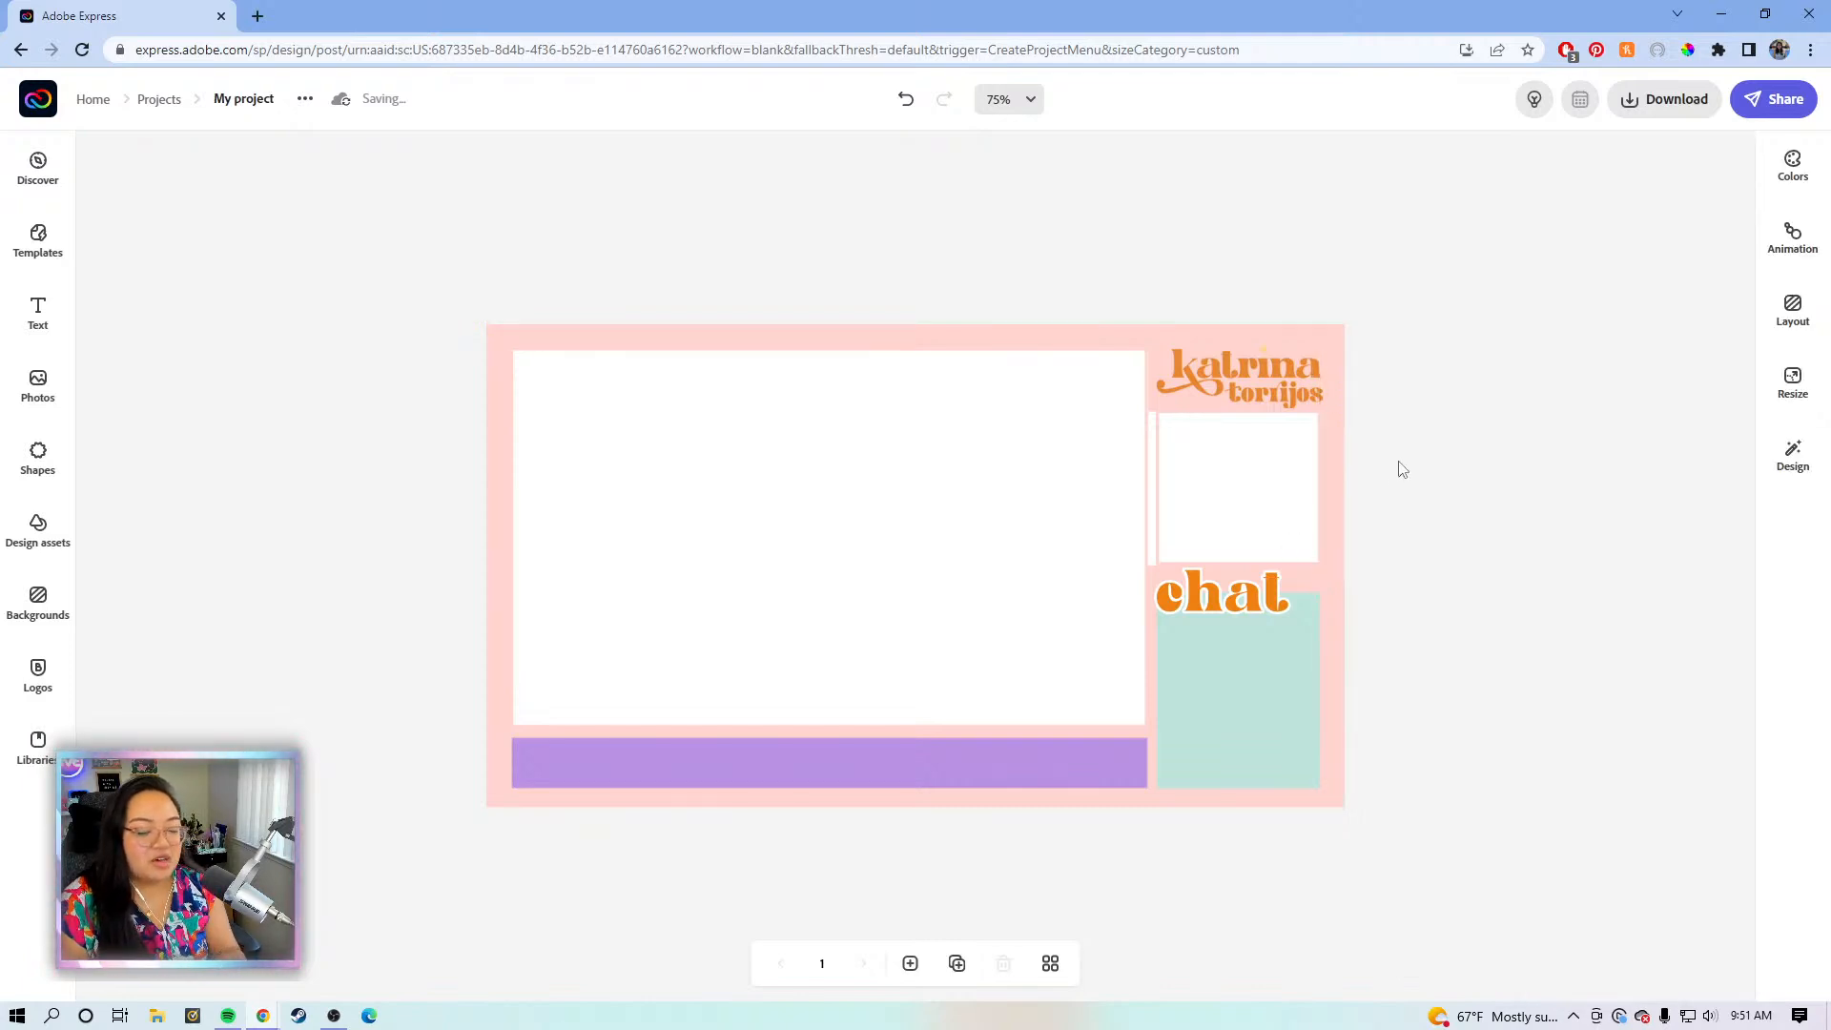
pyautogui.click(1341, 373)
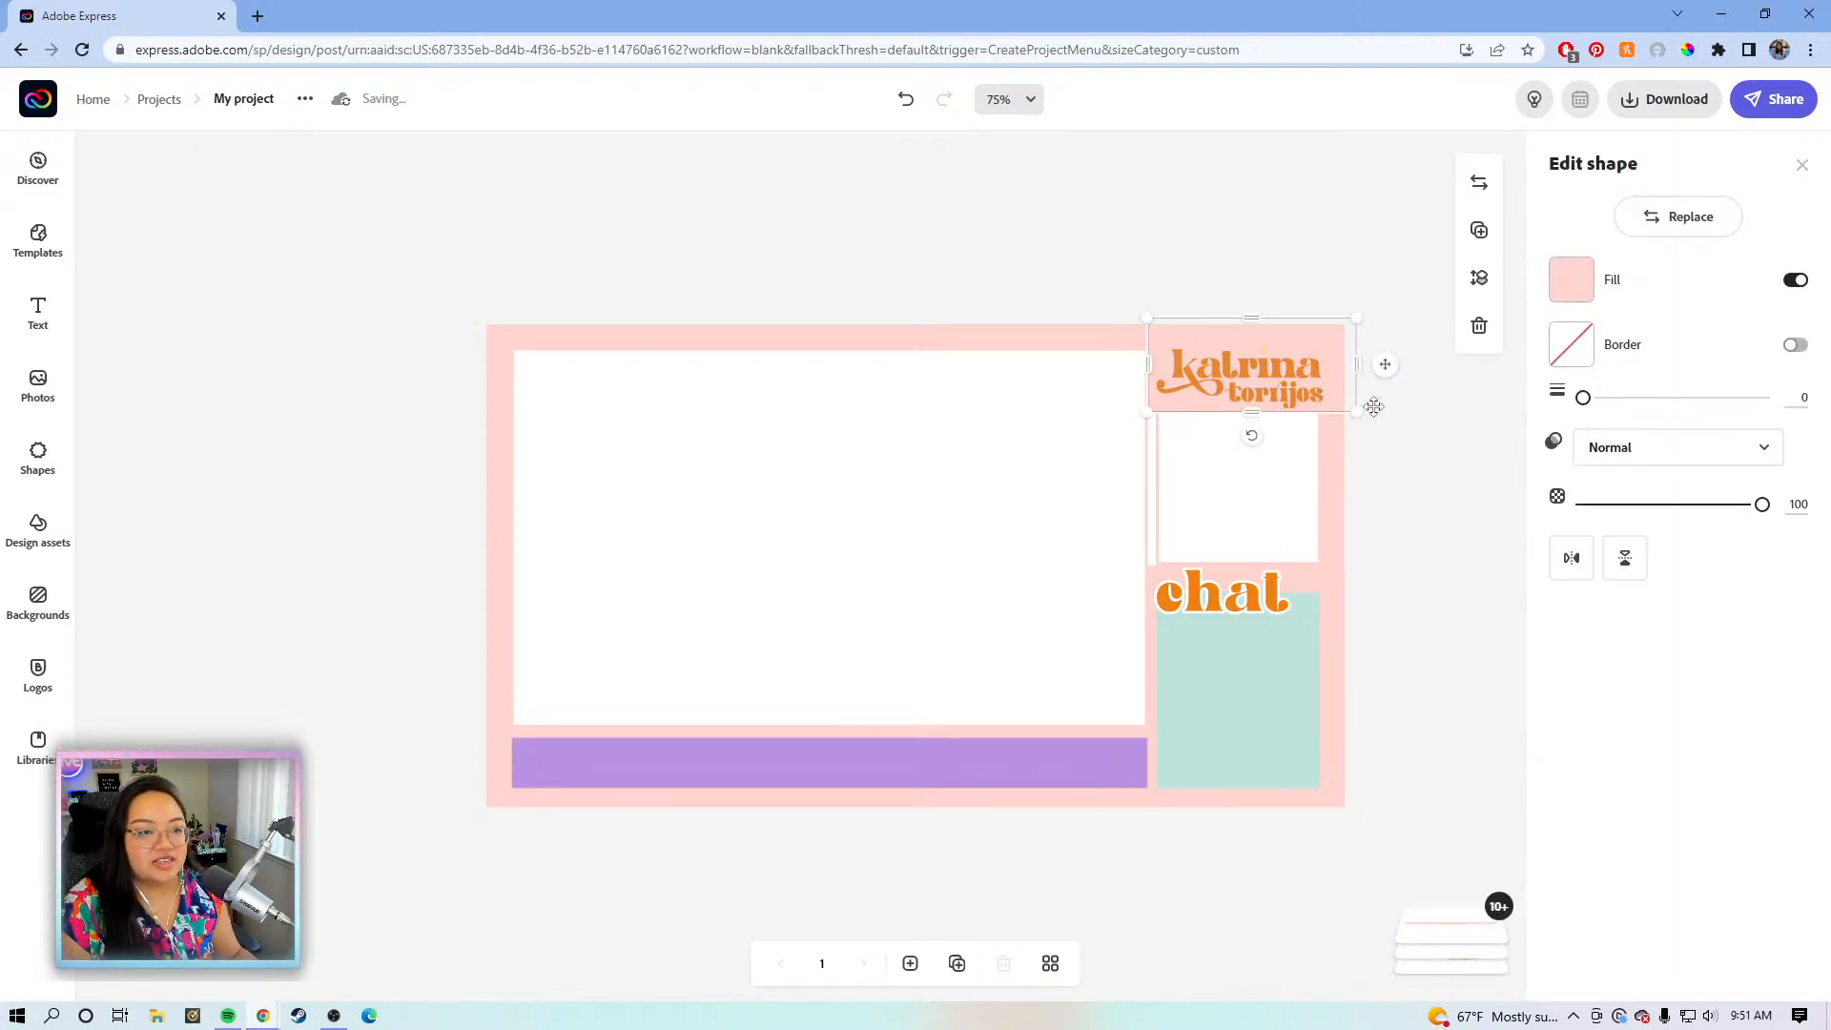
pyautogui.click(1335, 491)
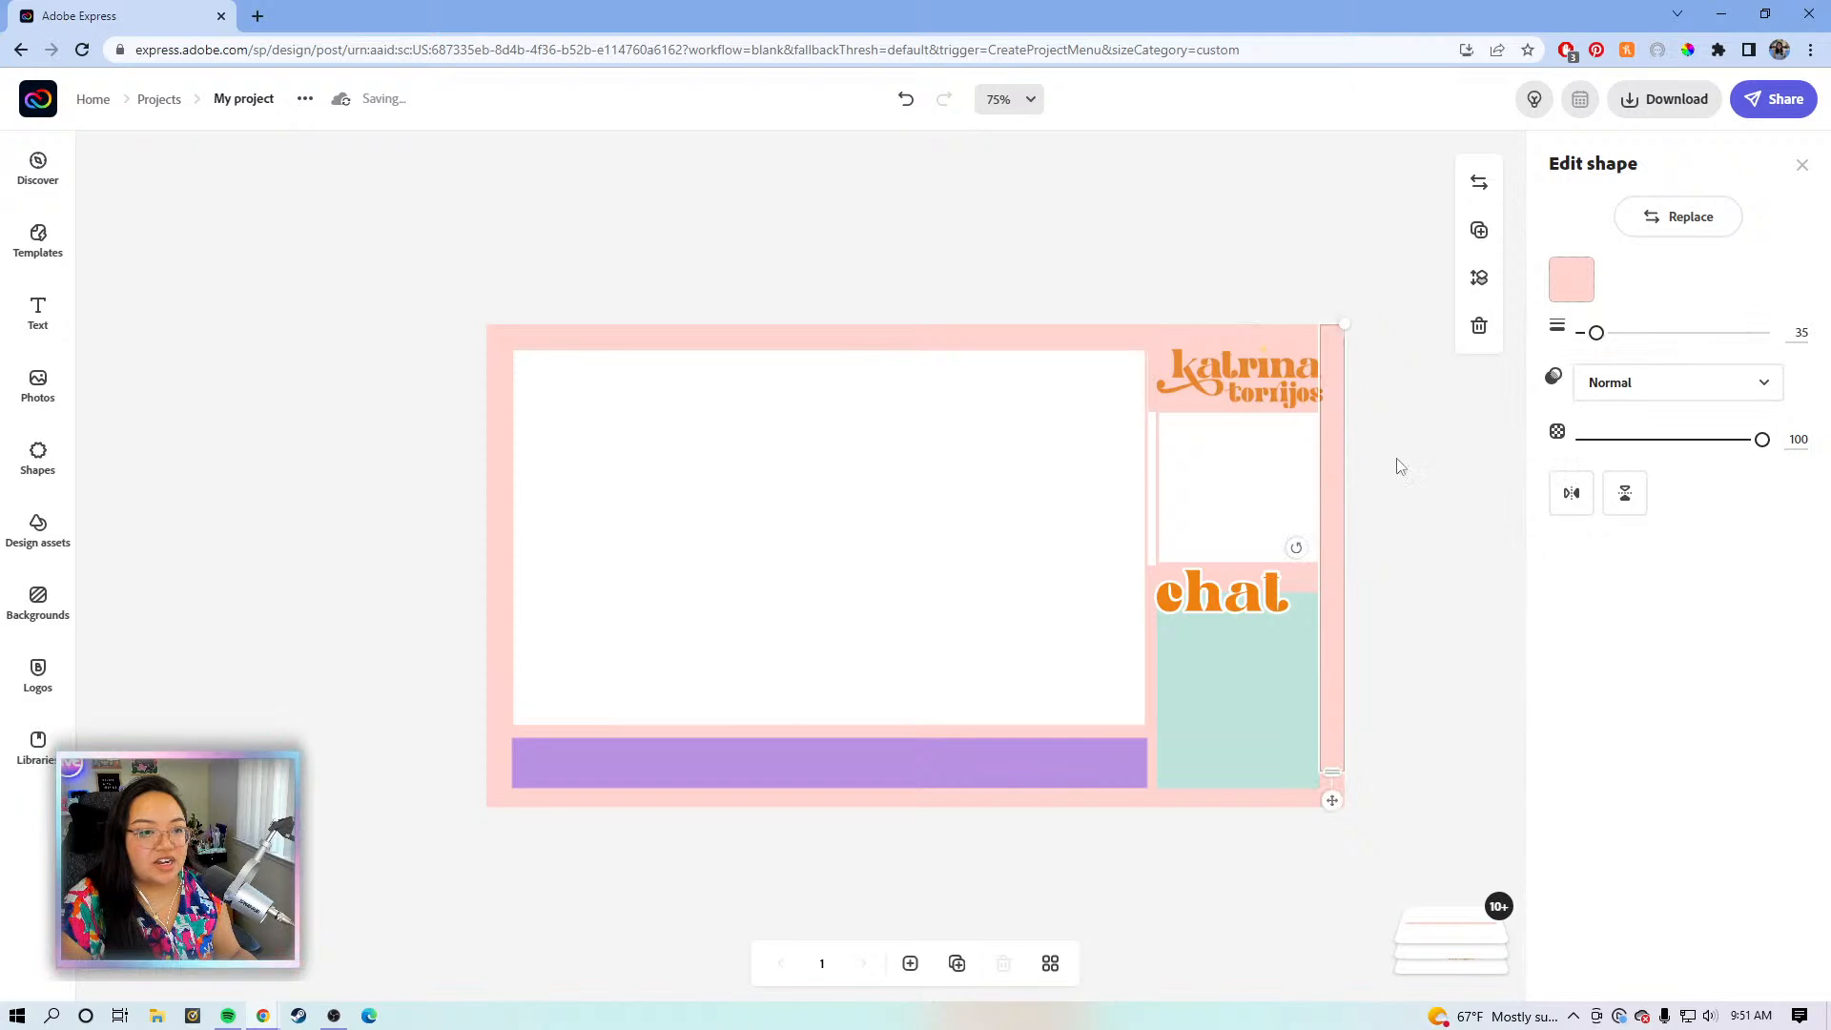
pyautogui.click(1481, 232)
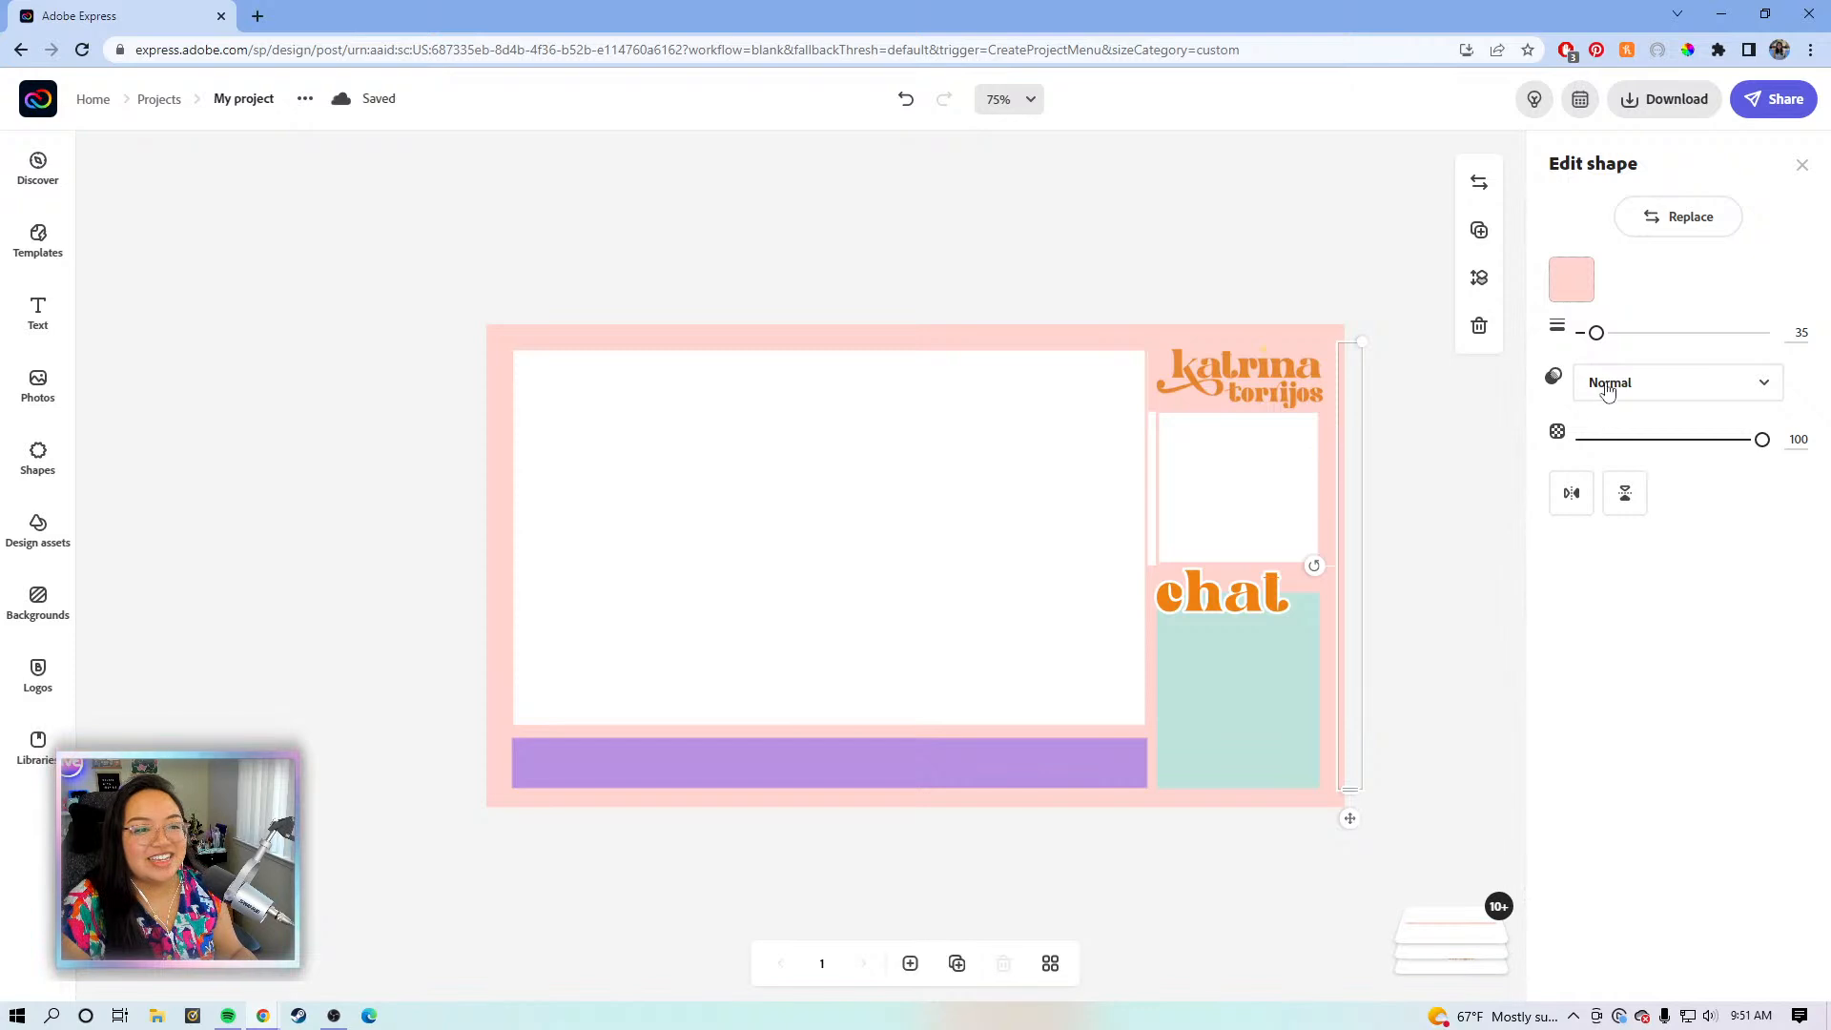
pyautogui.moveTo(1593, 343); pyautogui.dragTo(1585, 340)
pyautogui.moveTo(1353, 822); pyautogui.dragTo(1164, 821)
pyautogui.click(1459, 682)
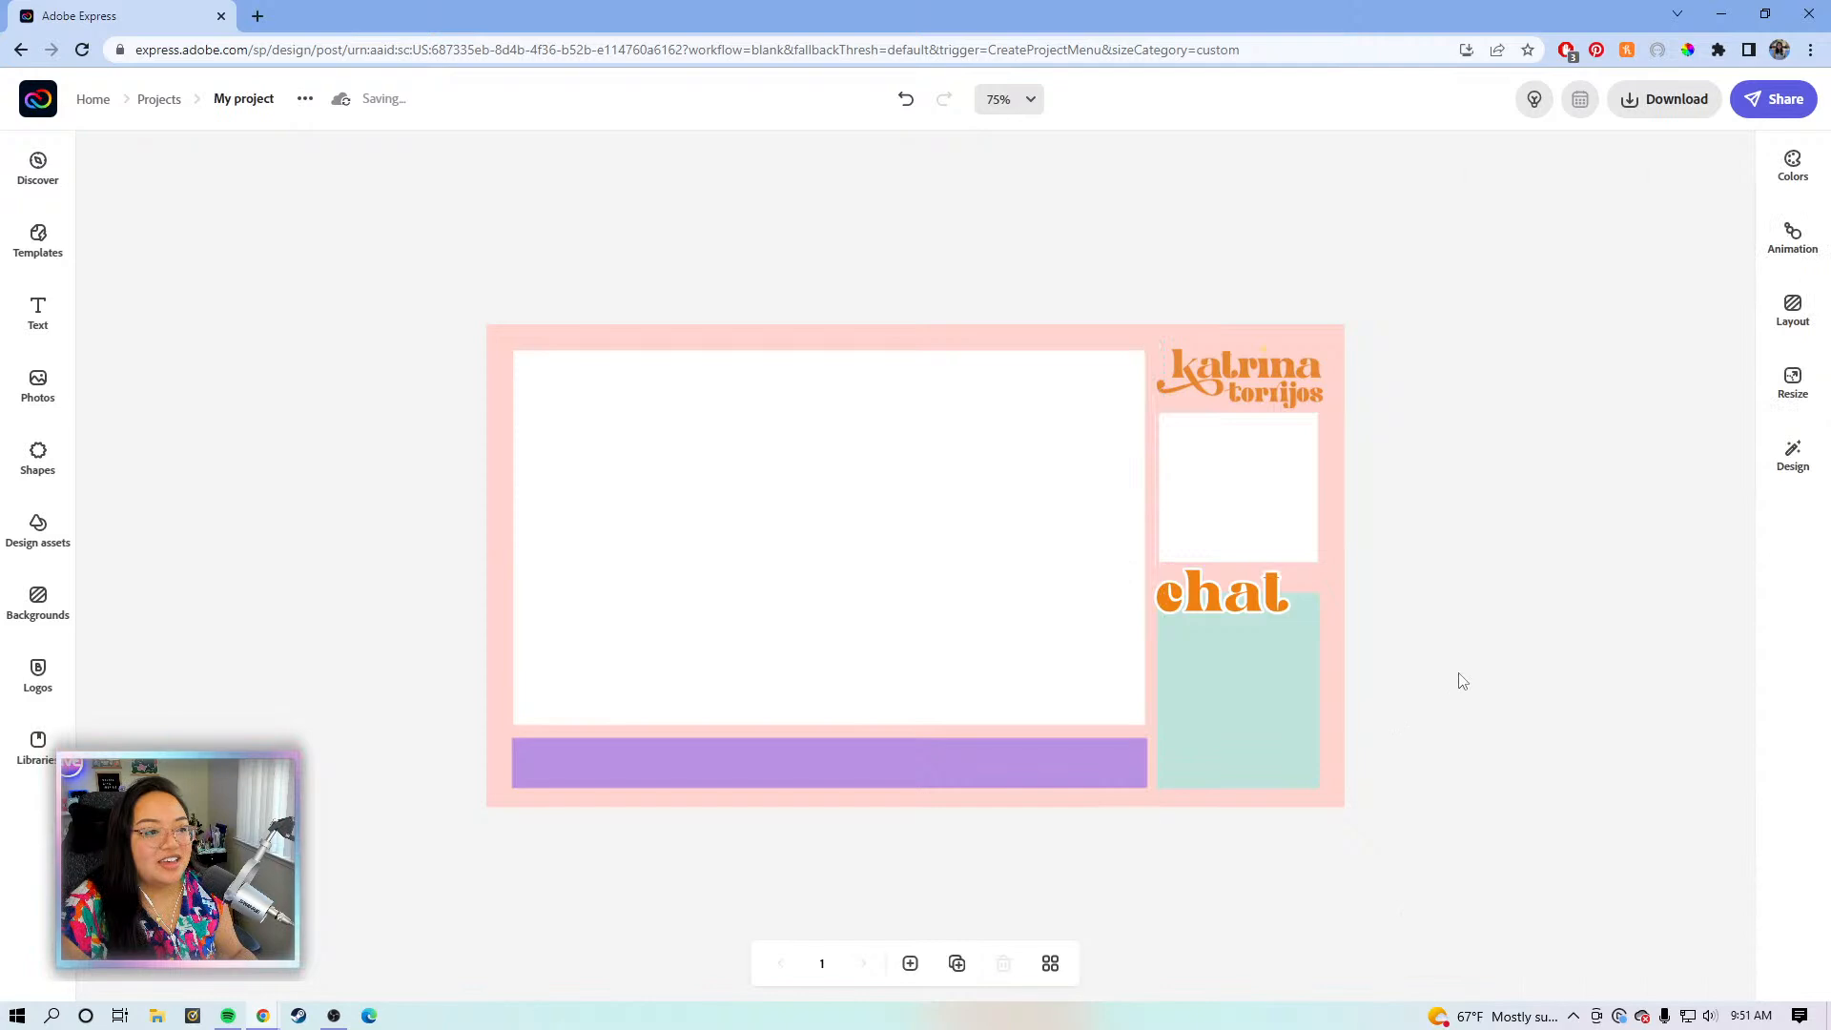
# - Check the new strip and the logo backdrop, then set the canvas zoom to 150%
pyautogui.click(1149, 488)
pyautogui.click(1373, 477)
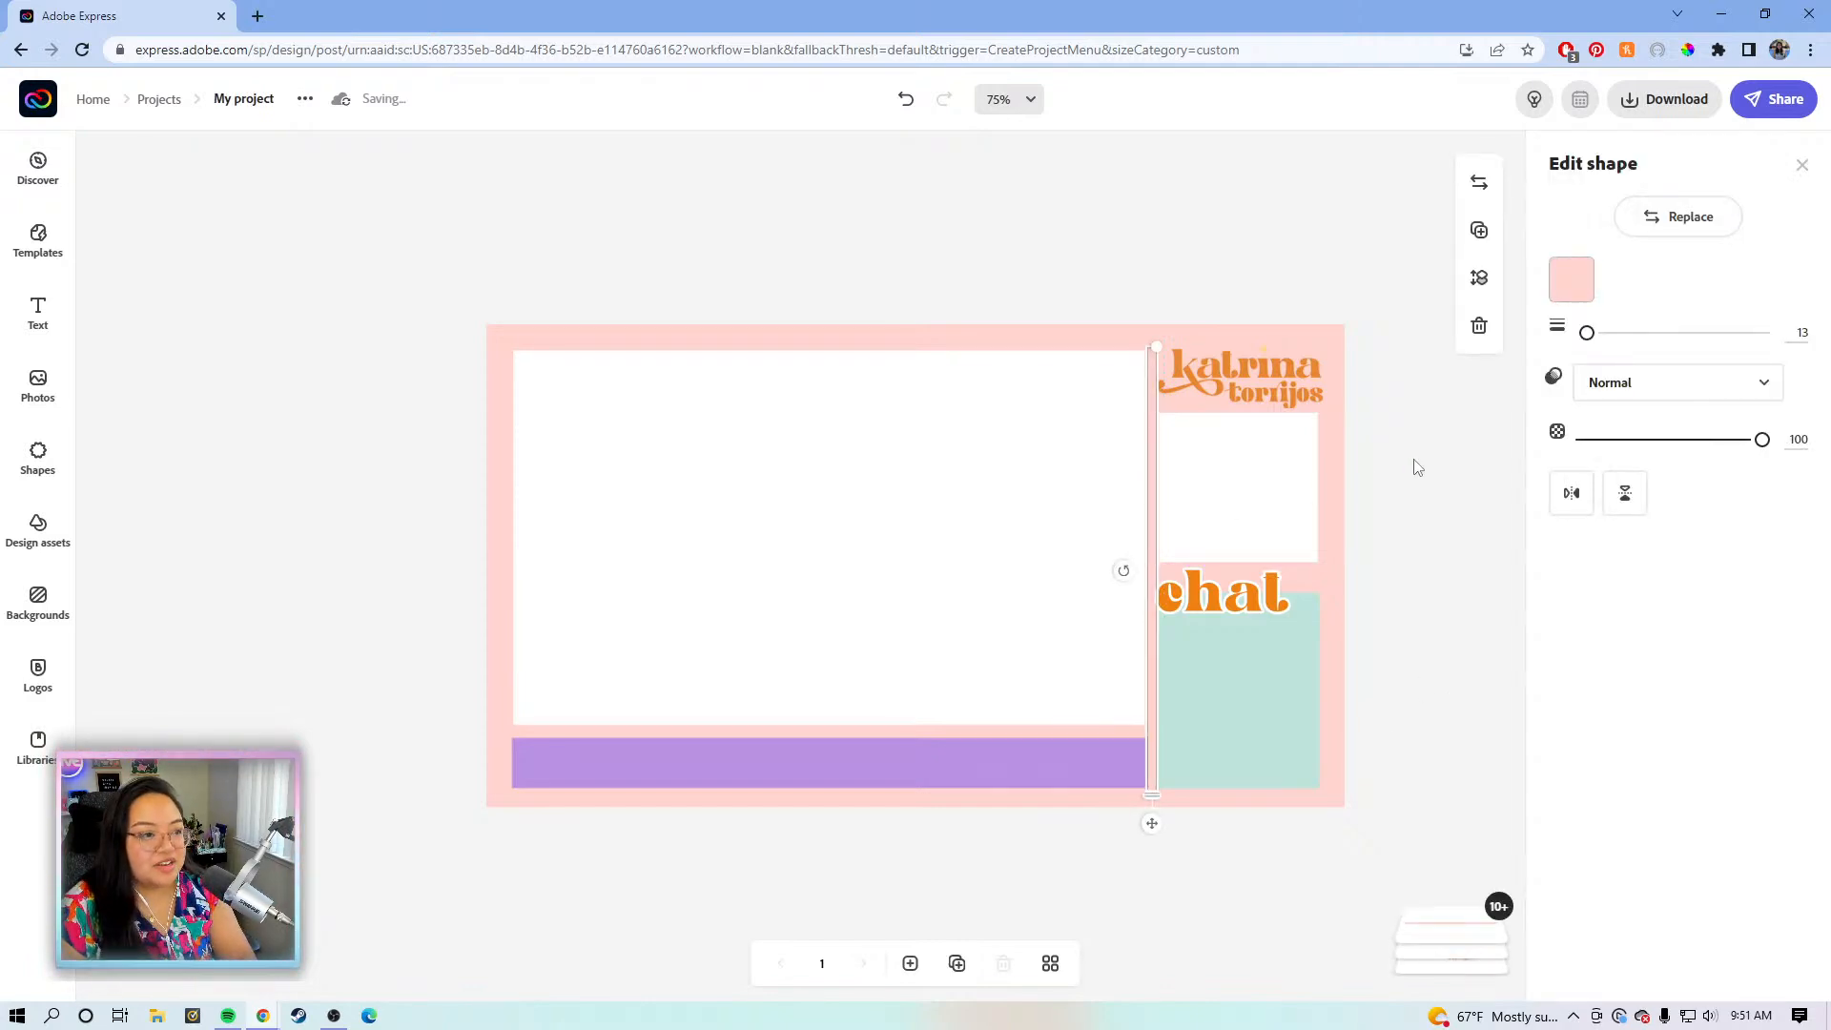
pyautogui.click(1330, 374)
pyautogui.click(1401, 412)
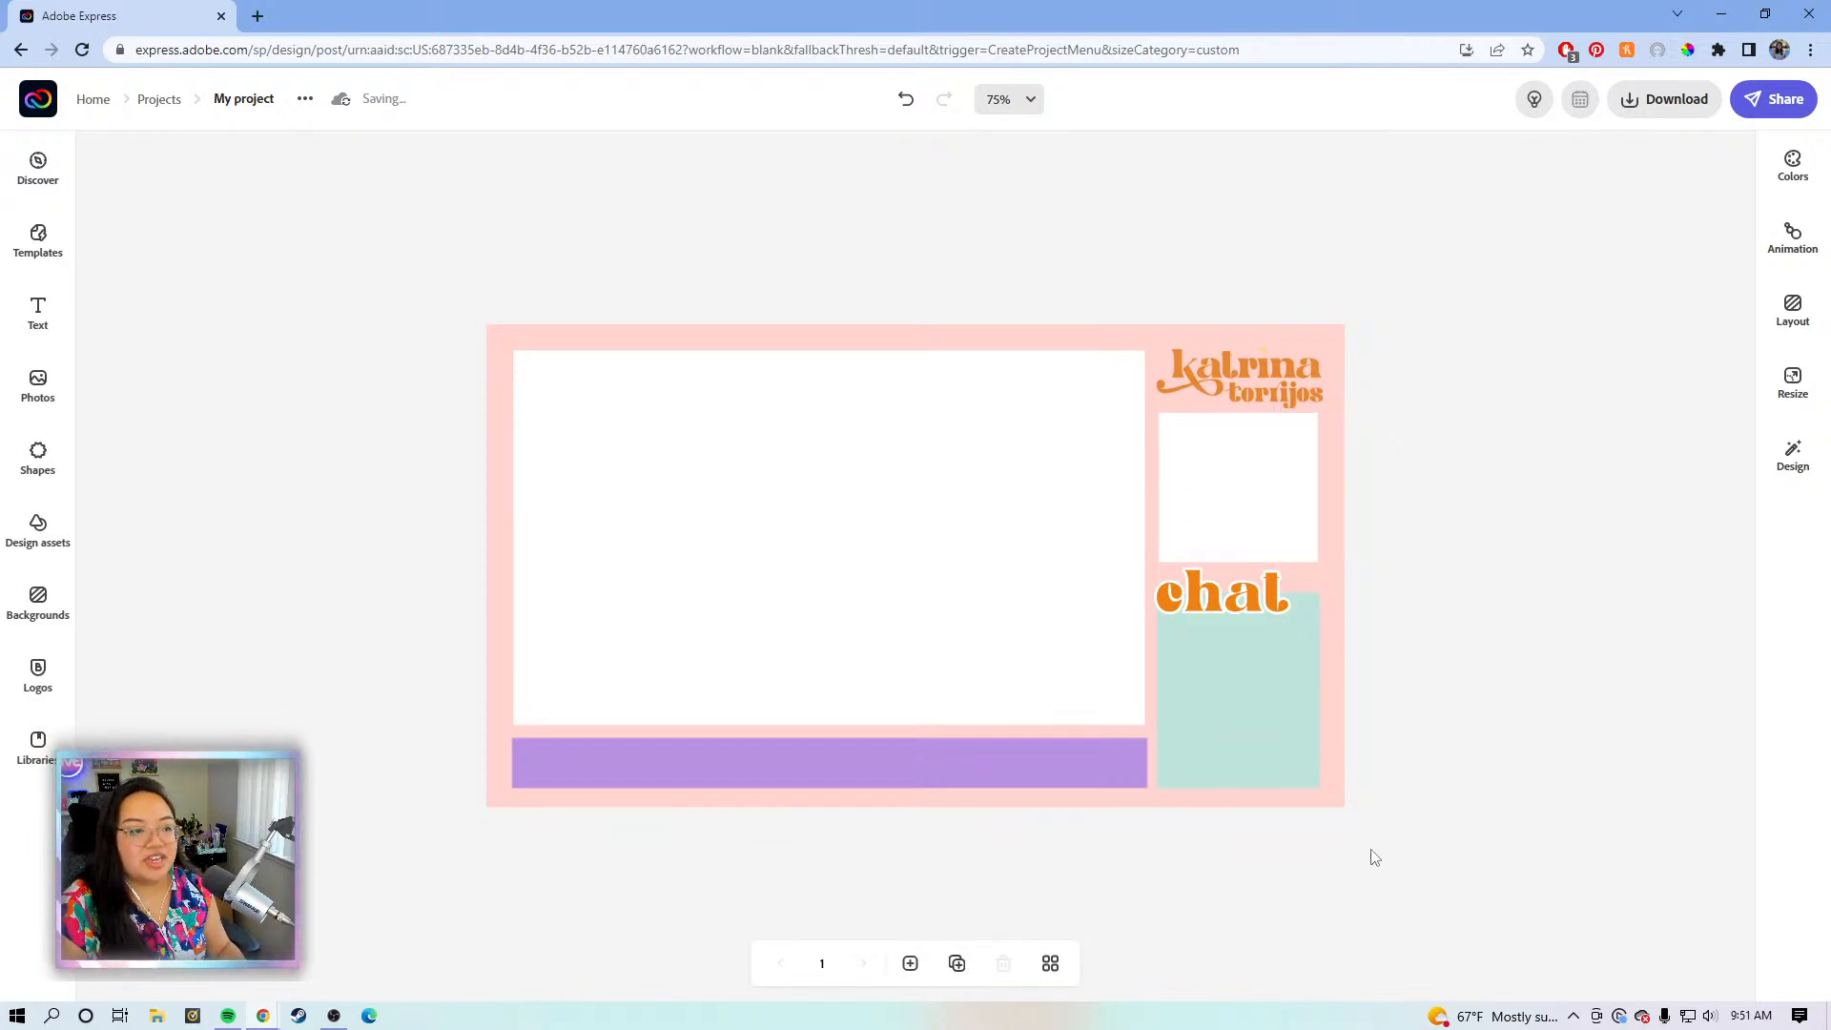
pyautogui.click(1028, 99)
pyautogui.click(949, 259)
# - Pan the view and select the left pink border shape, nudging it slightly right
pyautogui.press('space')
pyautogui.moveTo(697, 354); pyautogui.dragTo(988, 422)
pyautogui.hscroll(-6, 996, 415)
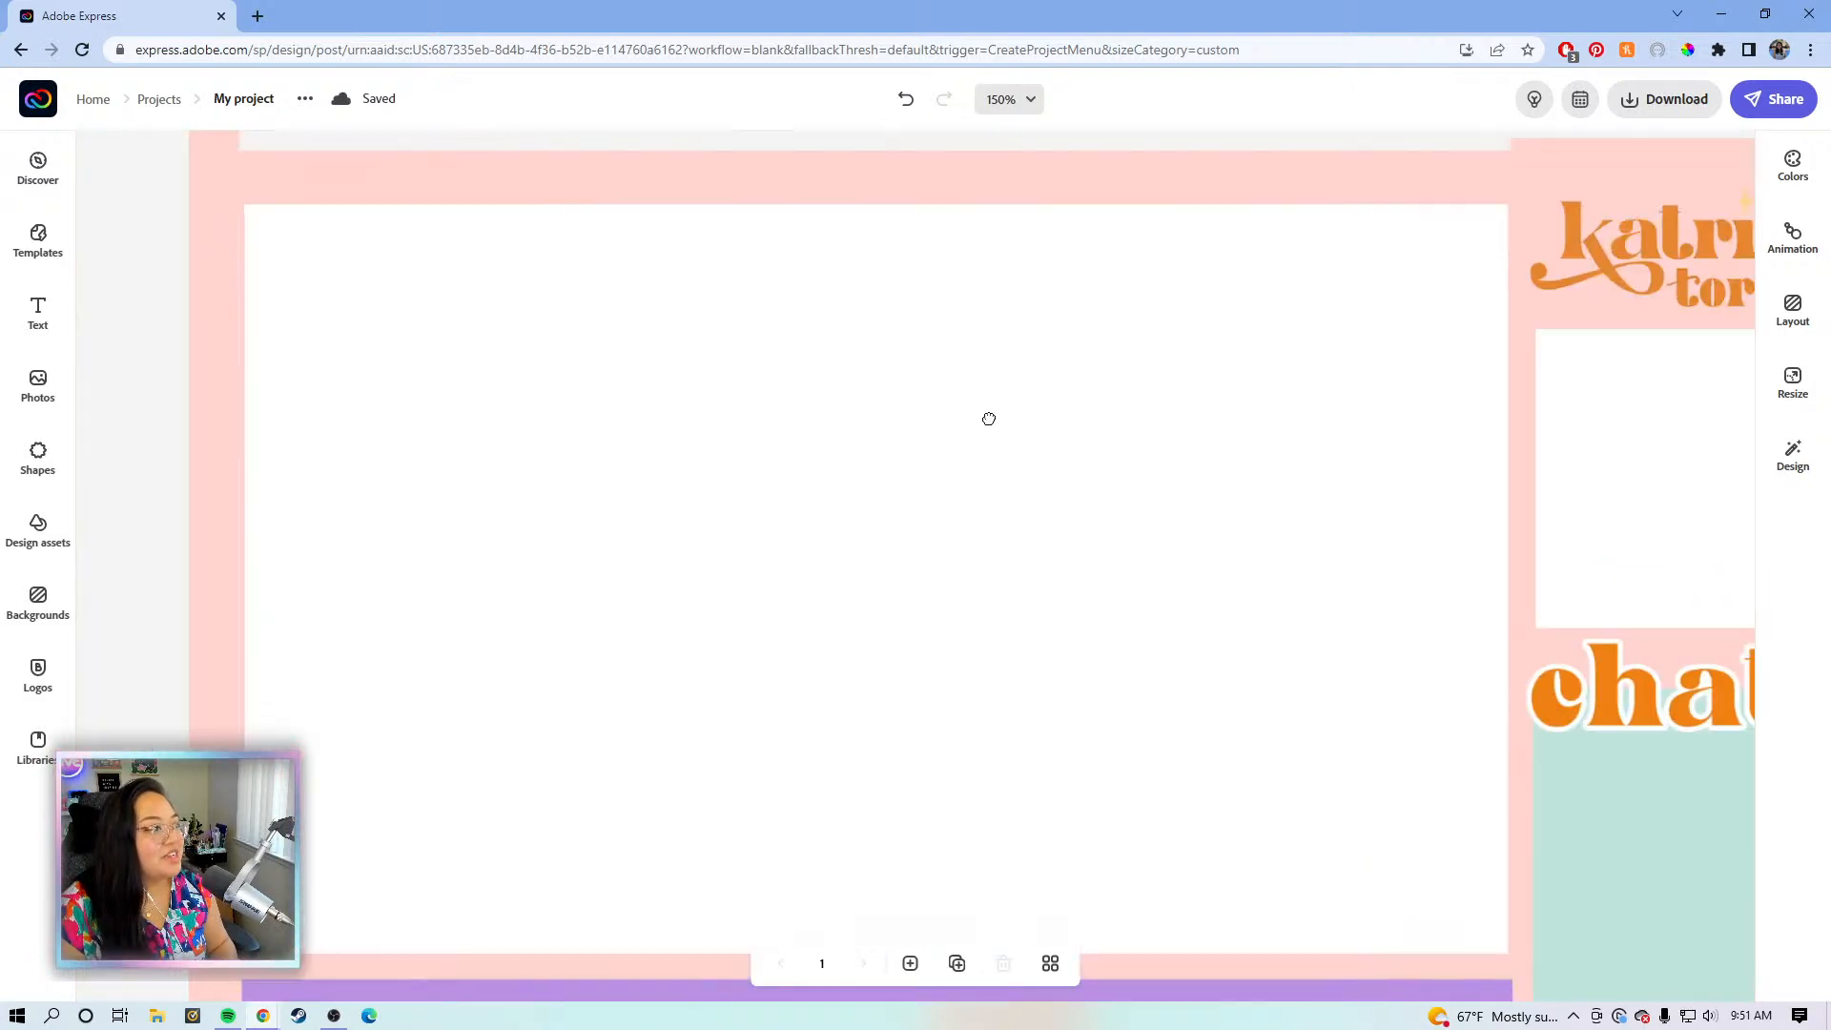
pyautogui.click(387, 377)
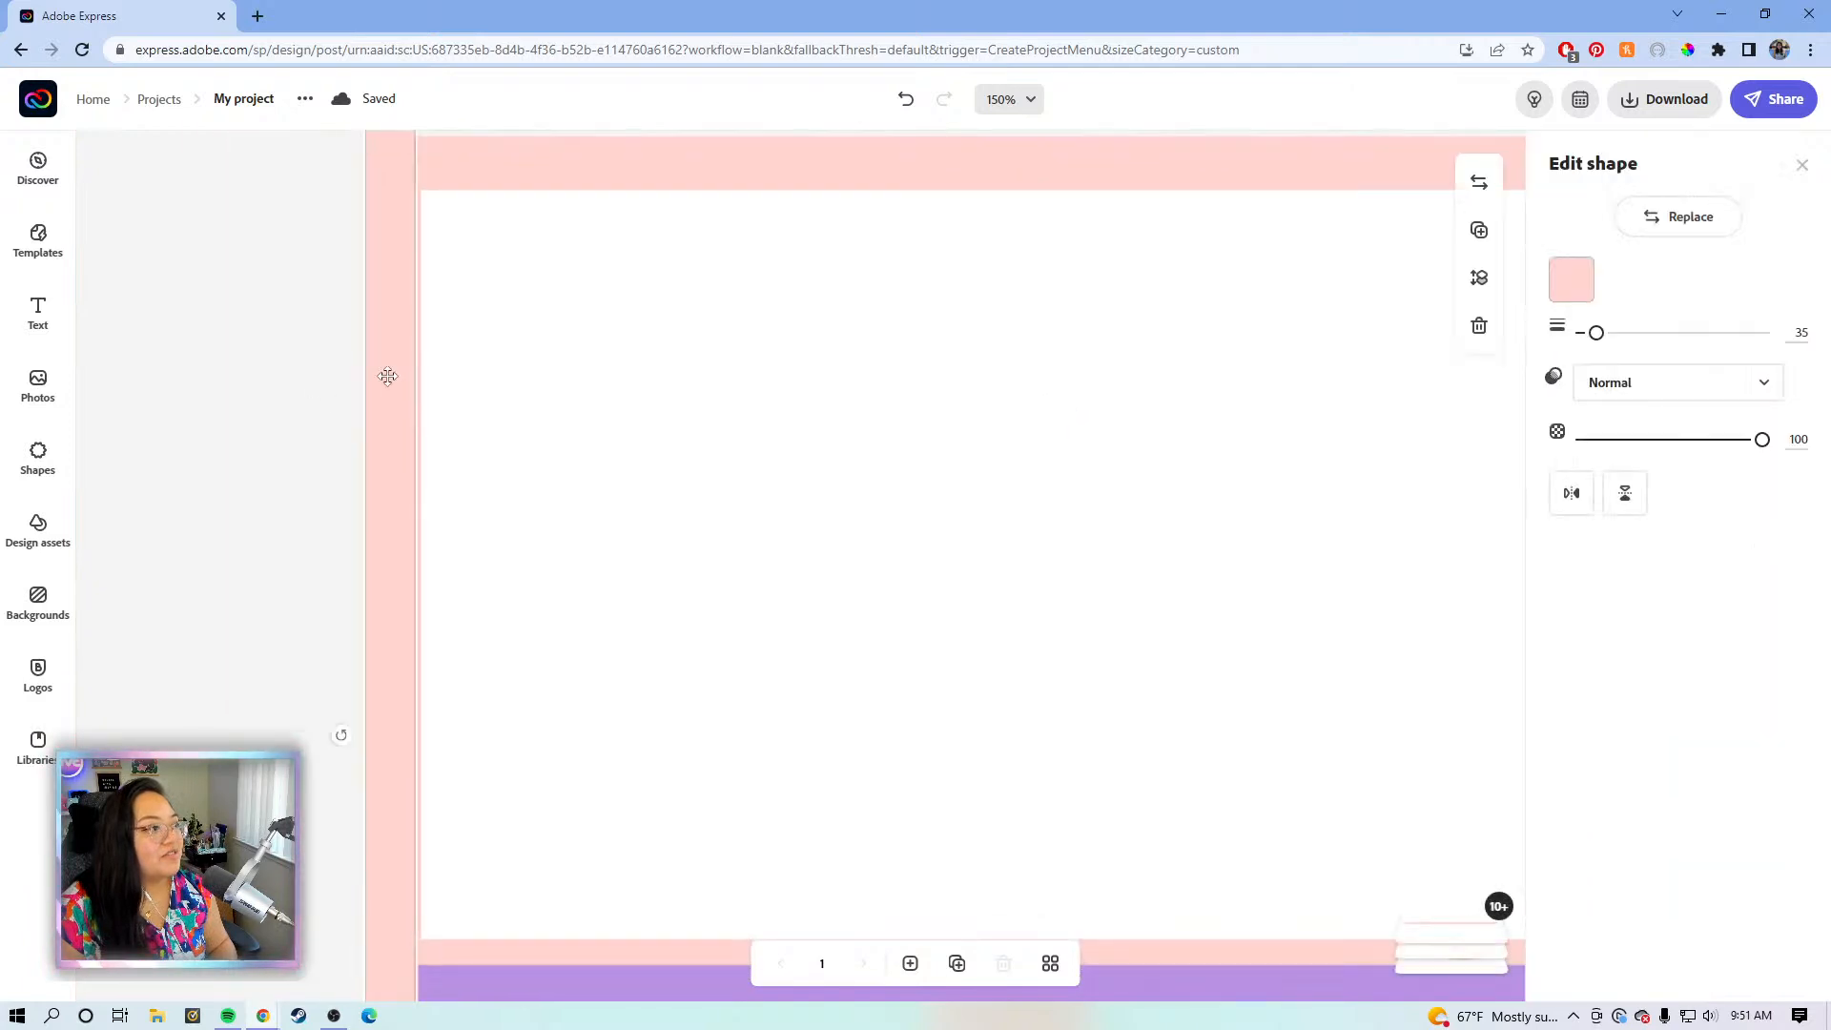
pyautogui.press('Right')
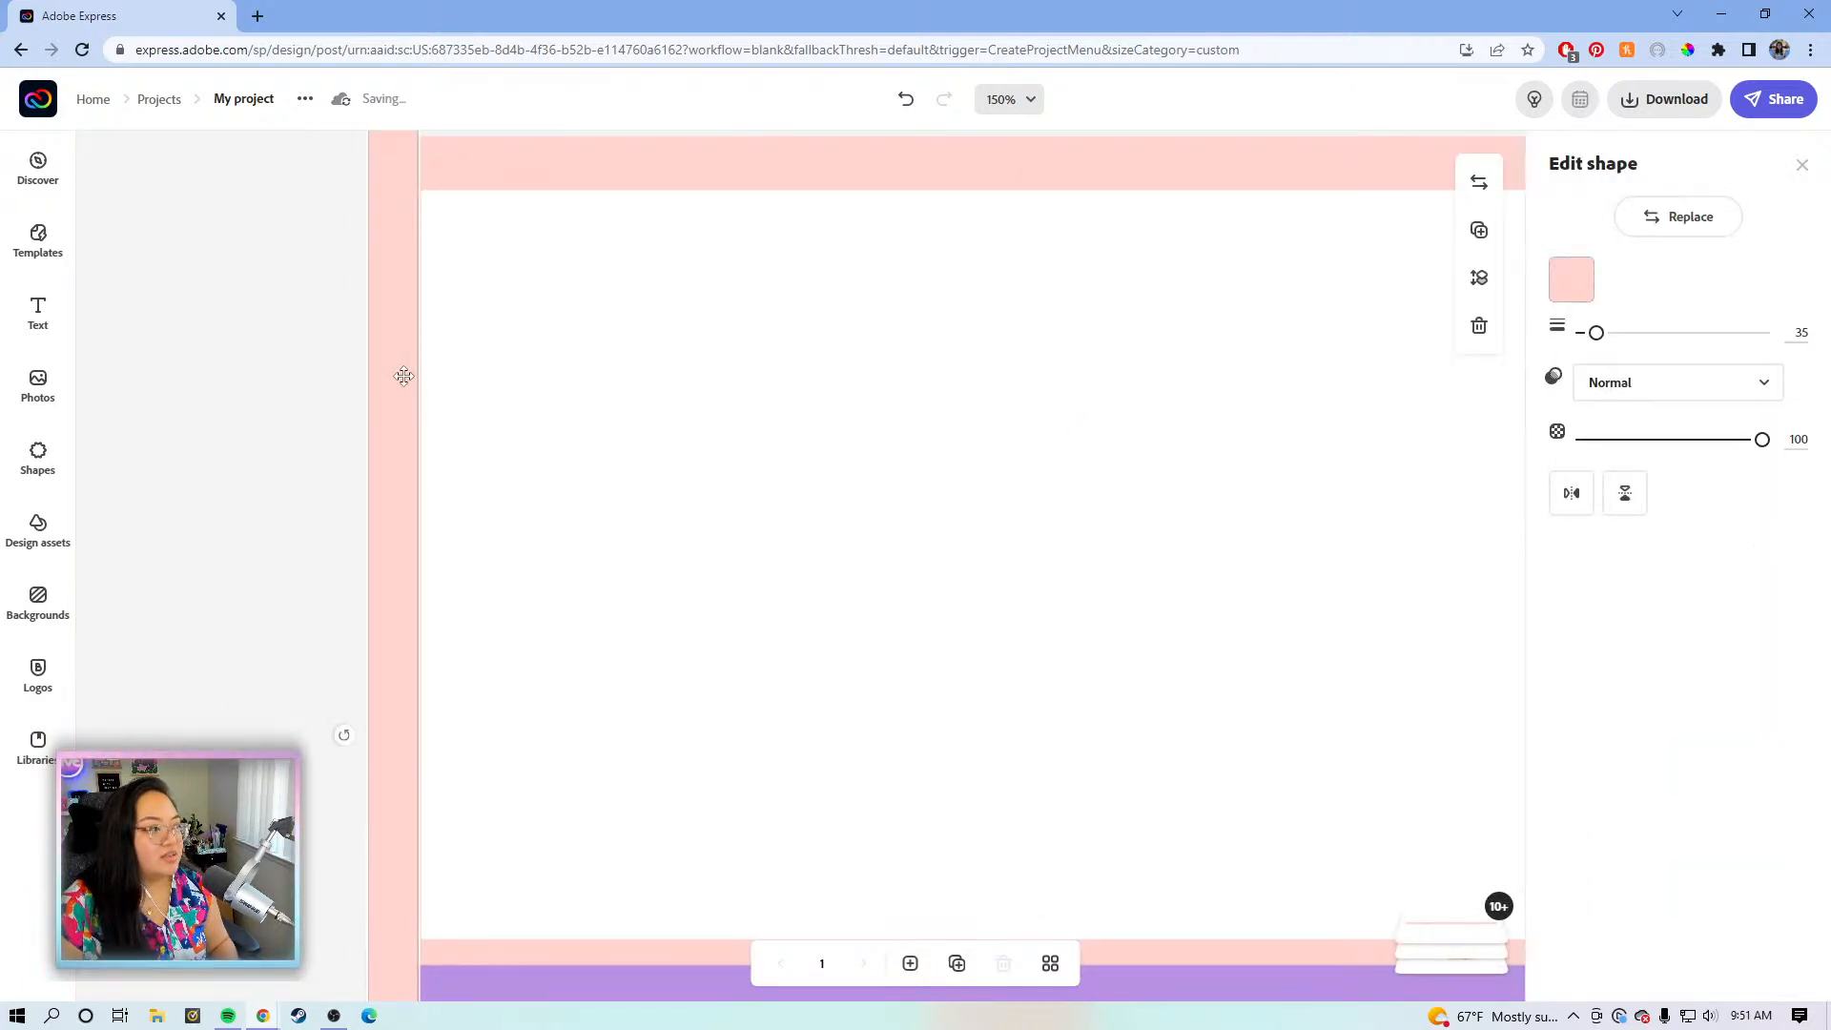
pyautogui.click(556, 373)
pyautogui.click(375, 344)
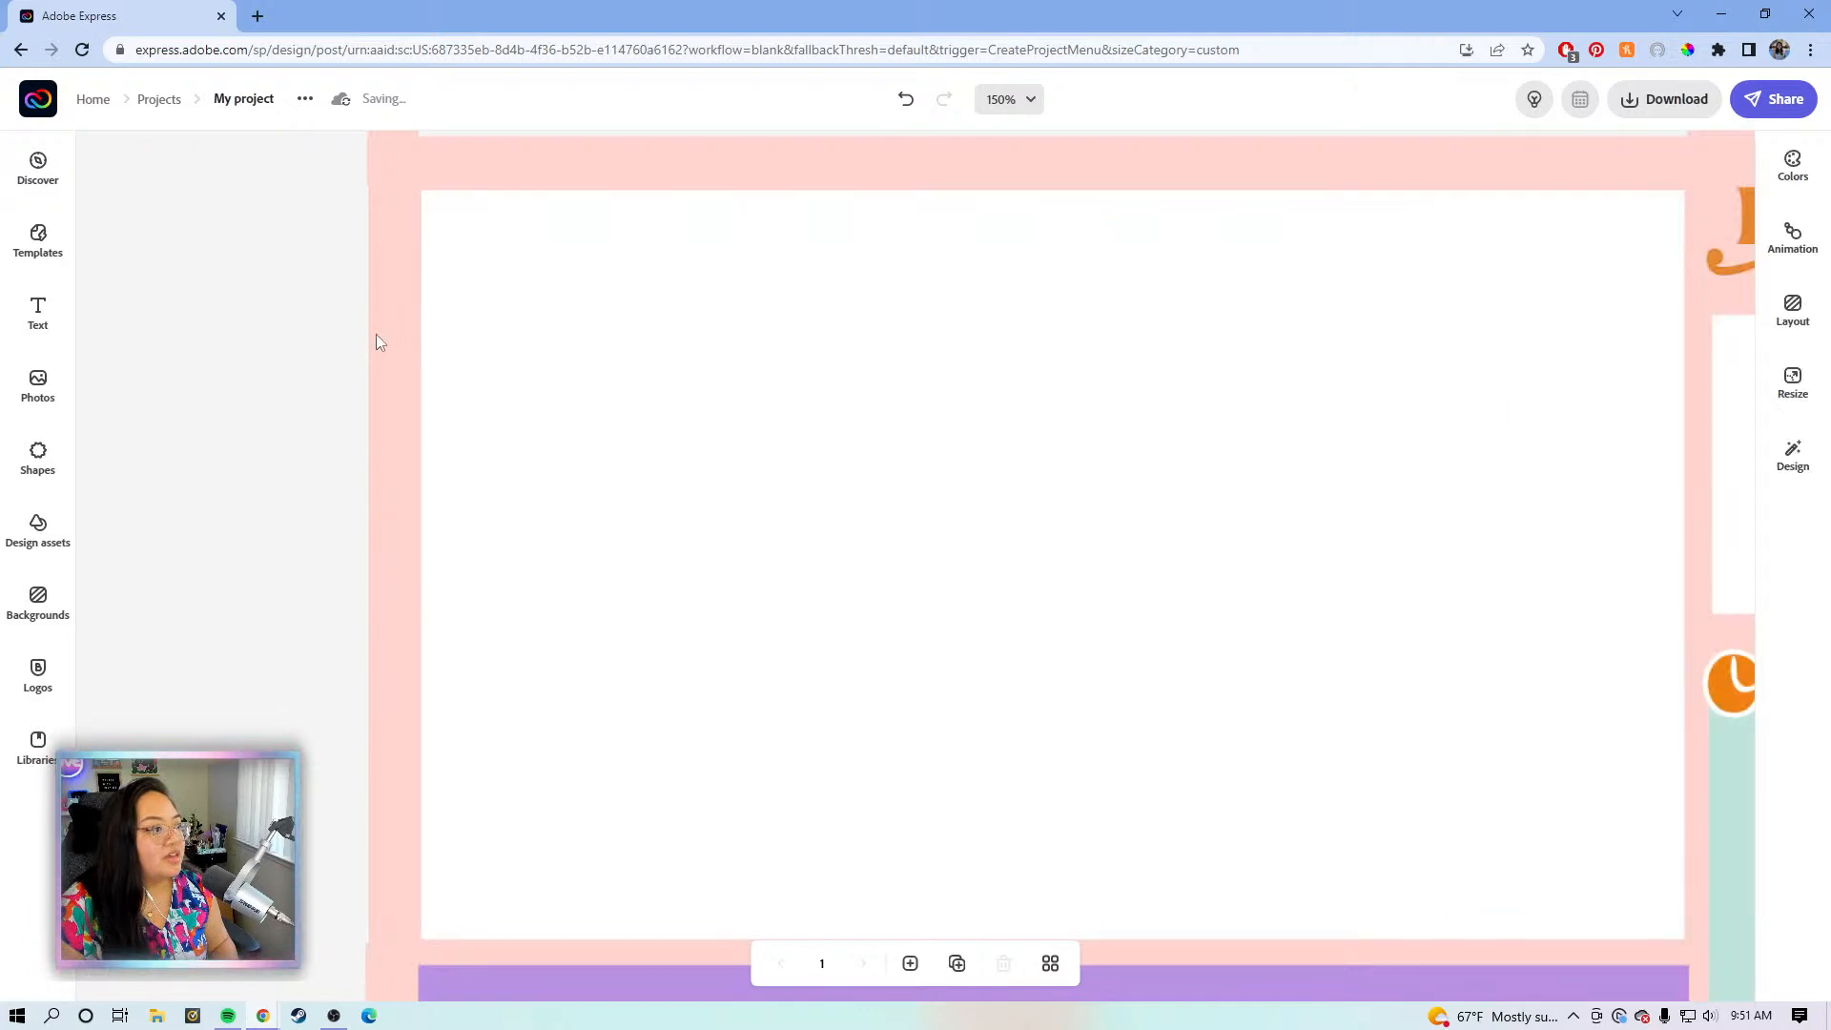
pyautogui.click(378, 343)
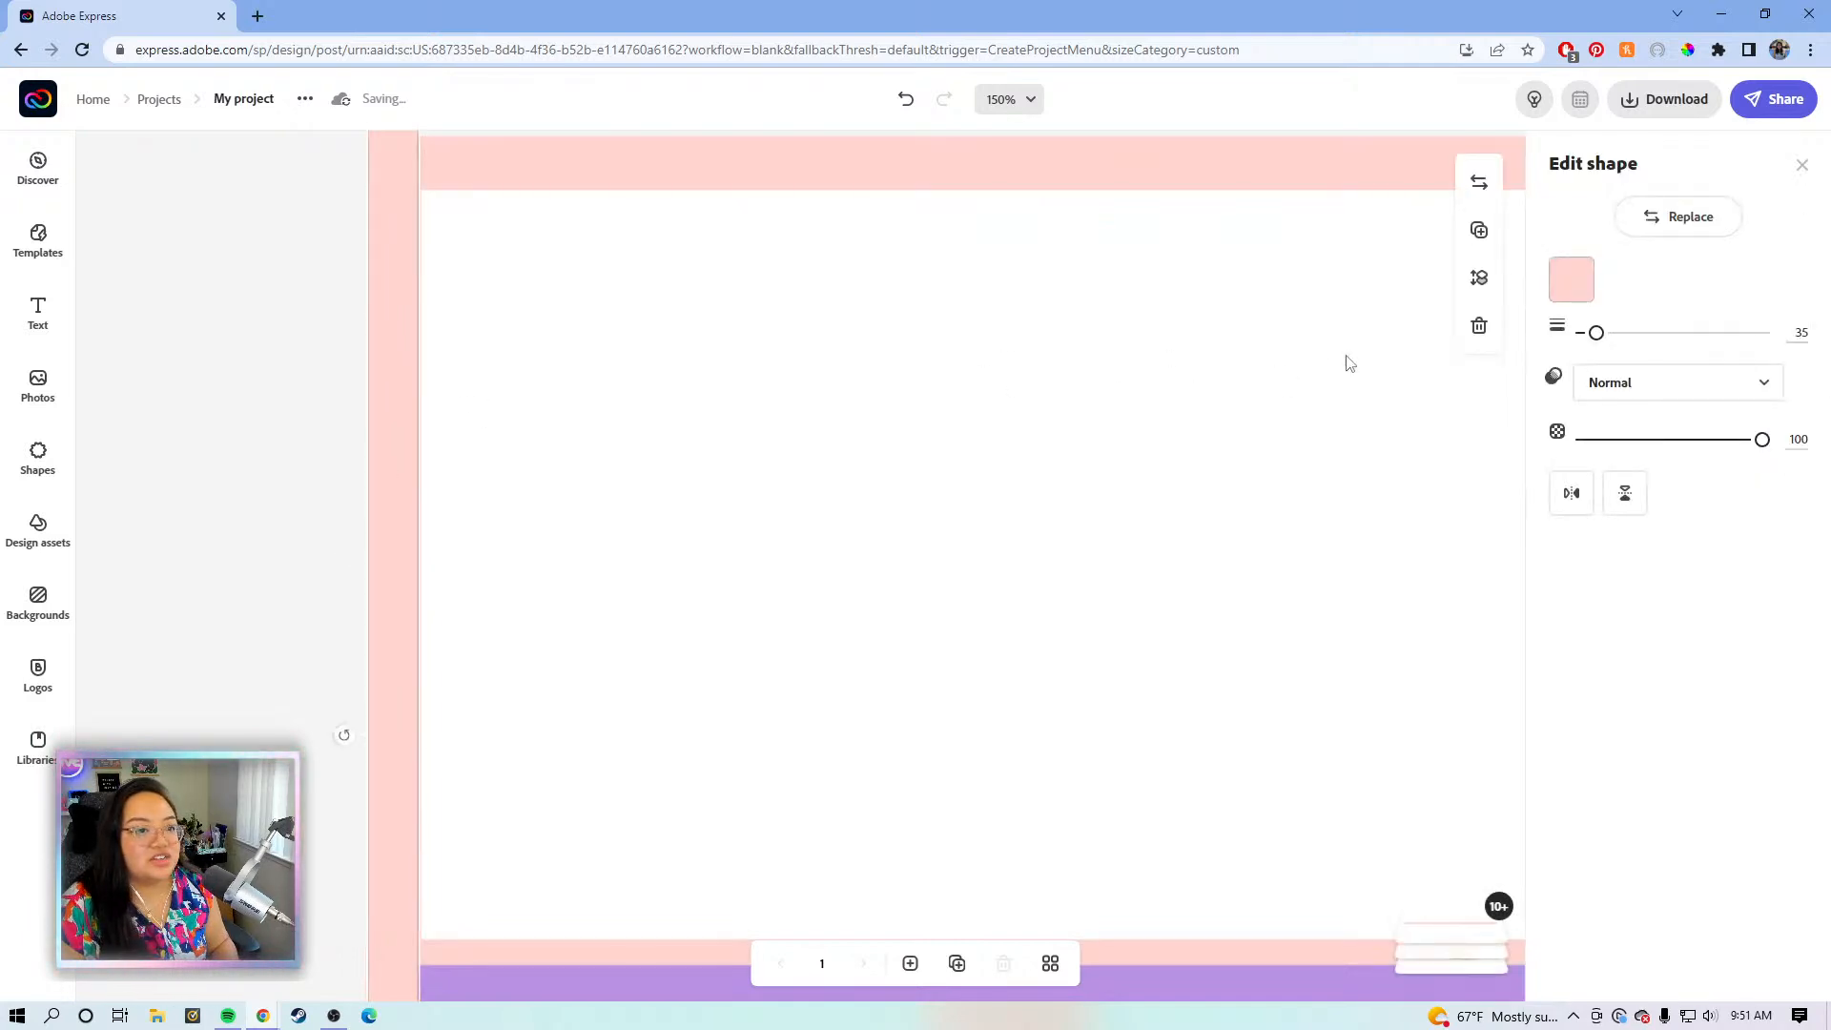
# - Widen the left pink border strip from 35 to 51 and fine-tune its position with arrow keys
pyautogui.moveTo(1595, 334); pyautogui.dragTo(1606, 337)
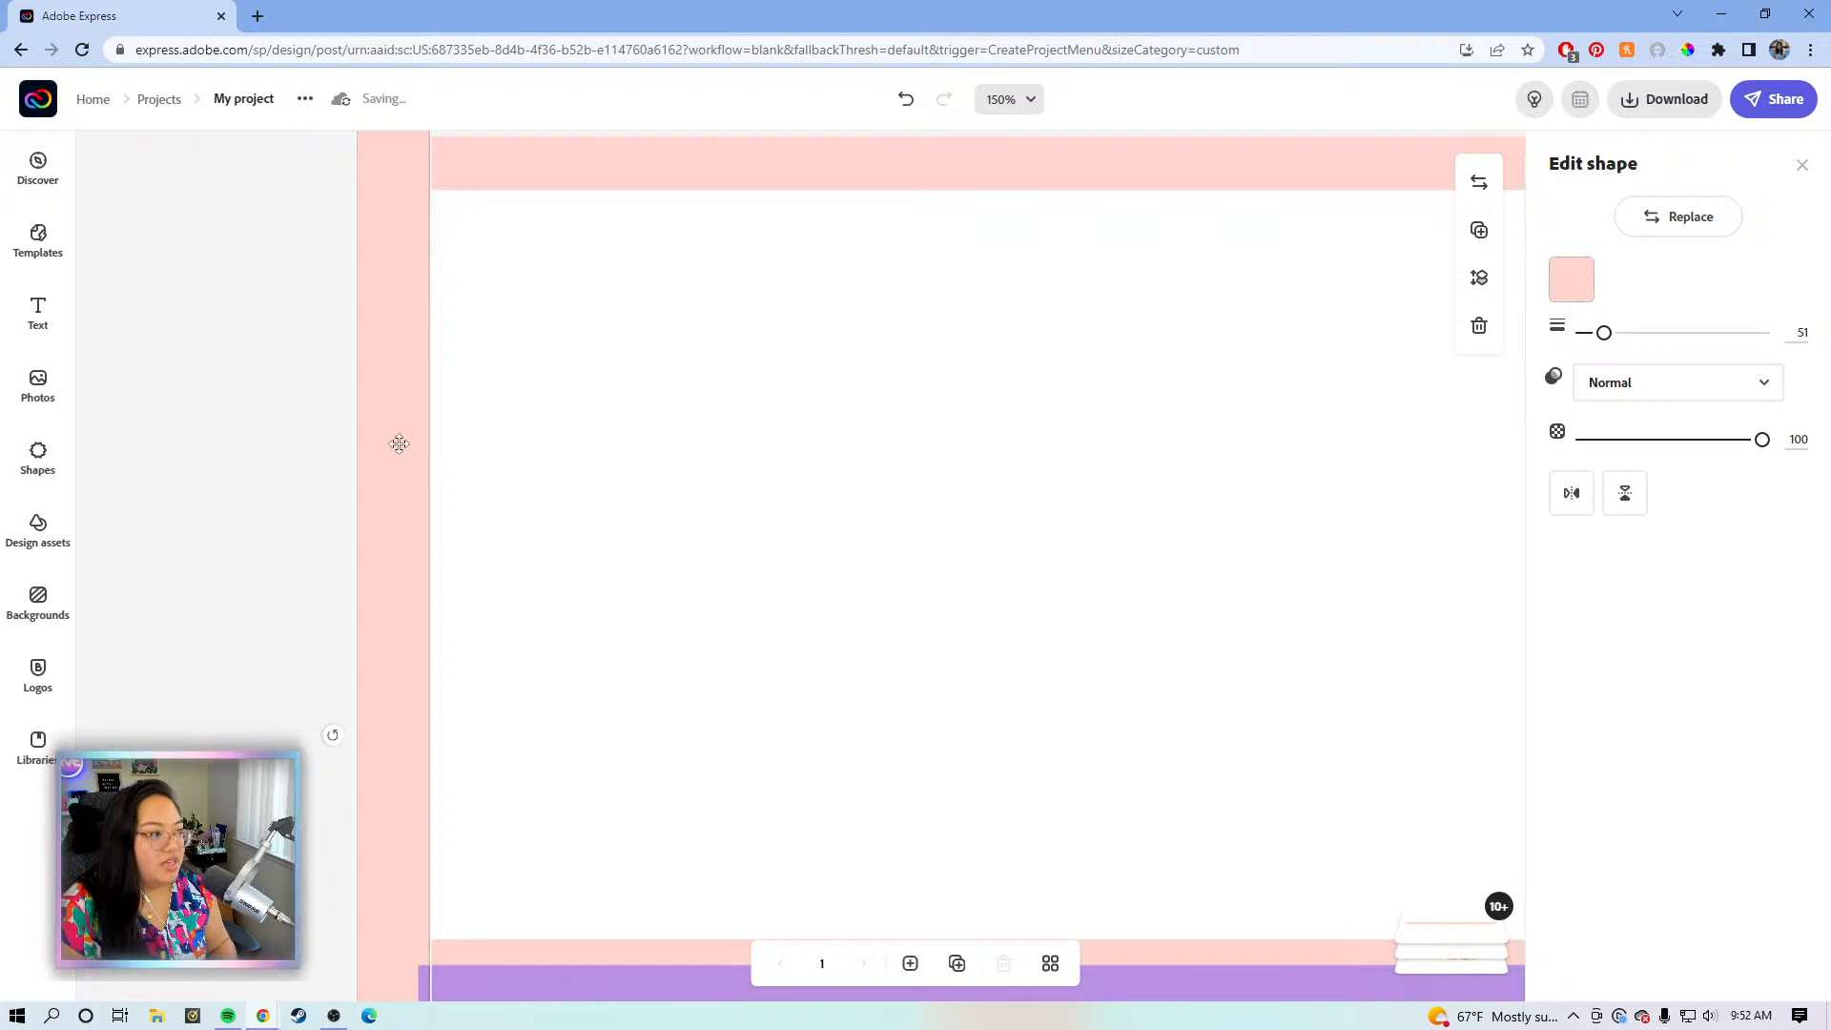
pyautogui.press('Left')
pyautogui.press('Left')
pyautogui.press('Left')
pyautogui.press('Left')
pyautogui.press('Left')
pyautogui.press('Left')
pyautogui.press('Left')
pyautogui.press('Left')
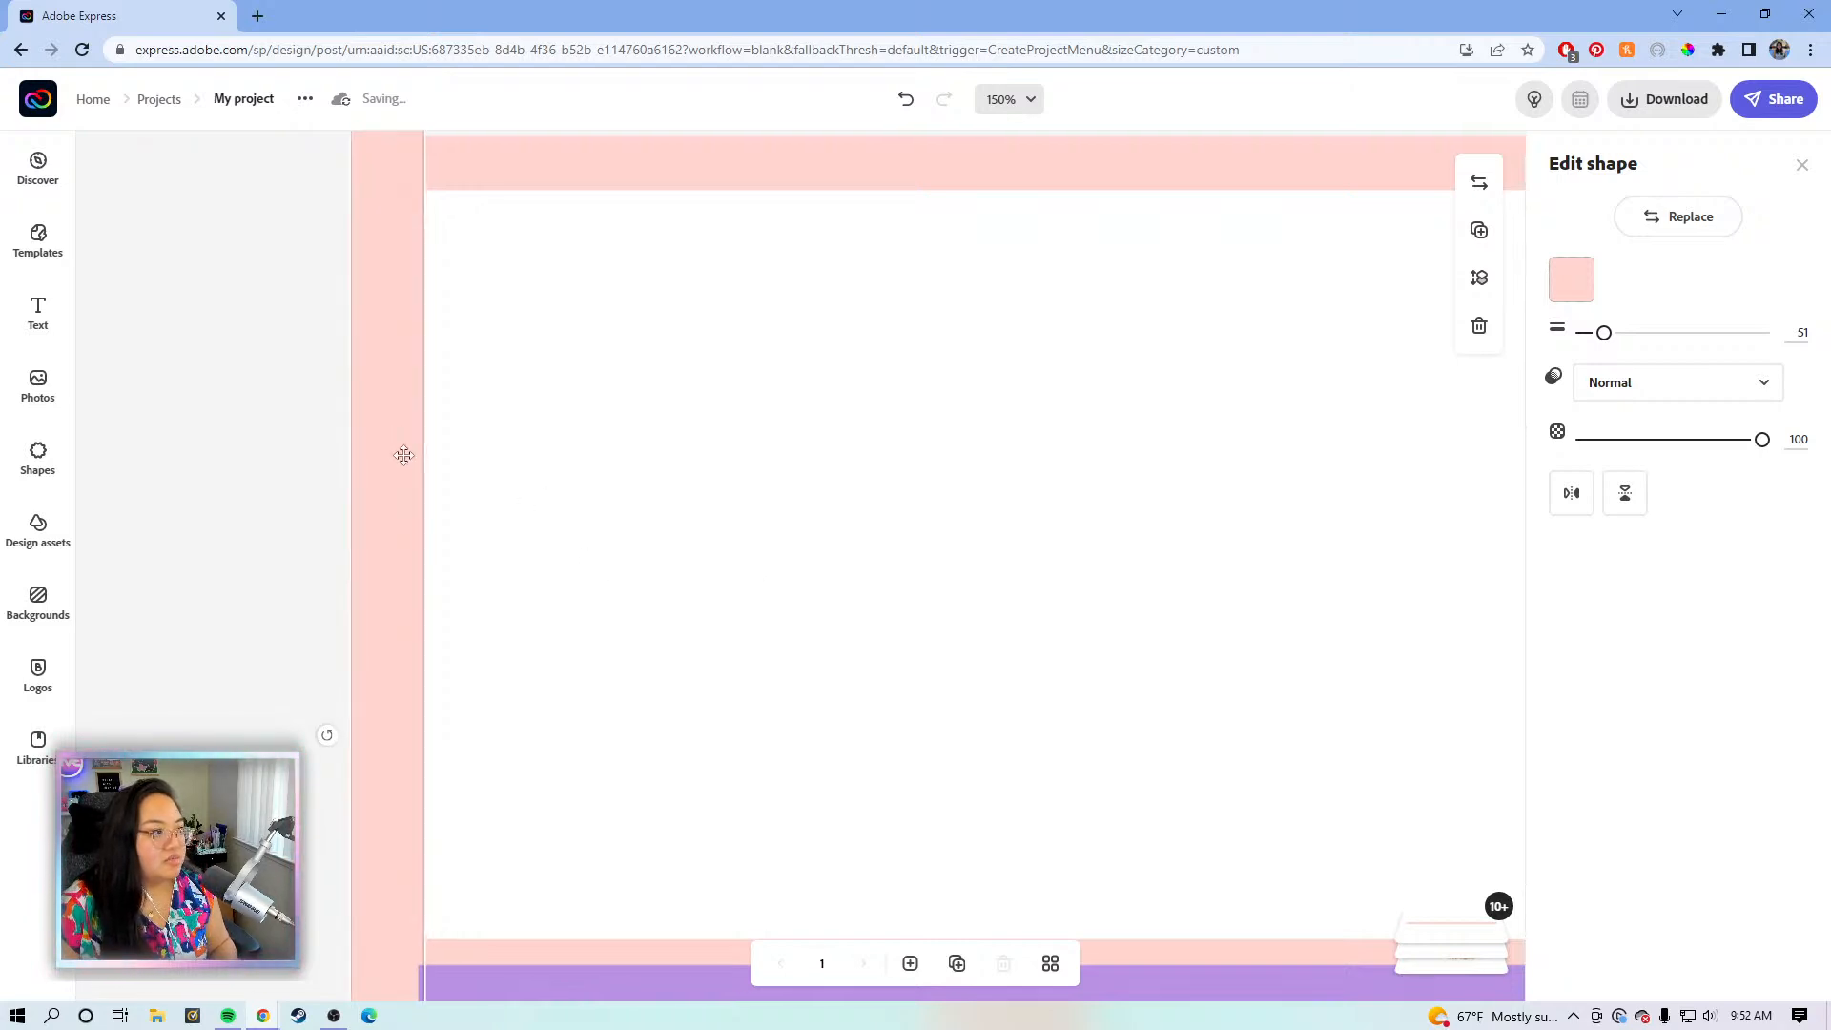
pyautogui.press('Left')
pyautogui.press('Left')
pyautogui.press('Left')
pyautogui.press('Left')
pyautogui.press('Right')
pyautogui.press('Right')
pyautogui.click(482, 381)
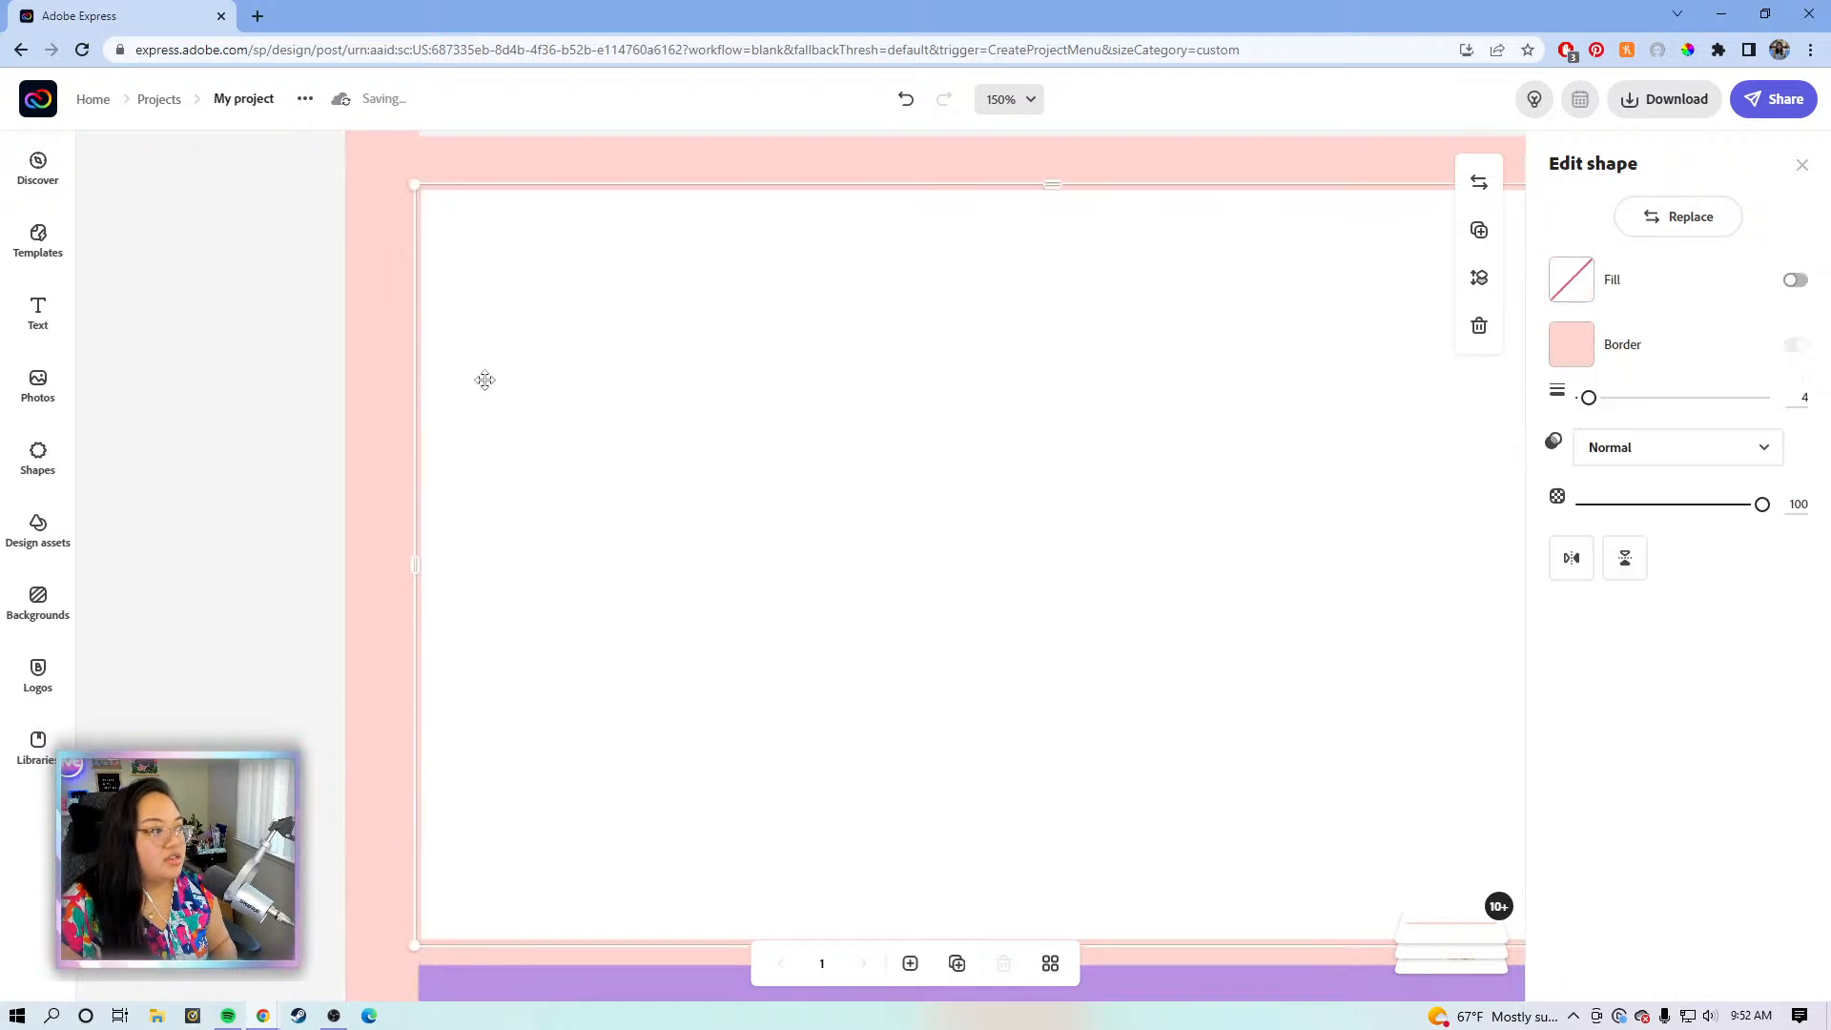
pyautogui.click(139, 464)
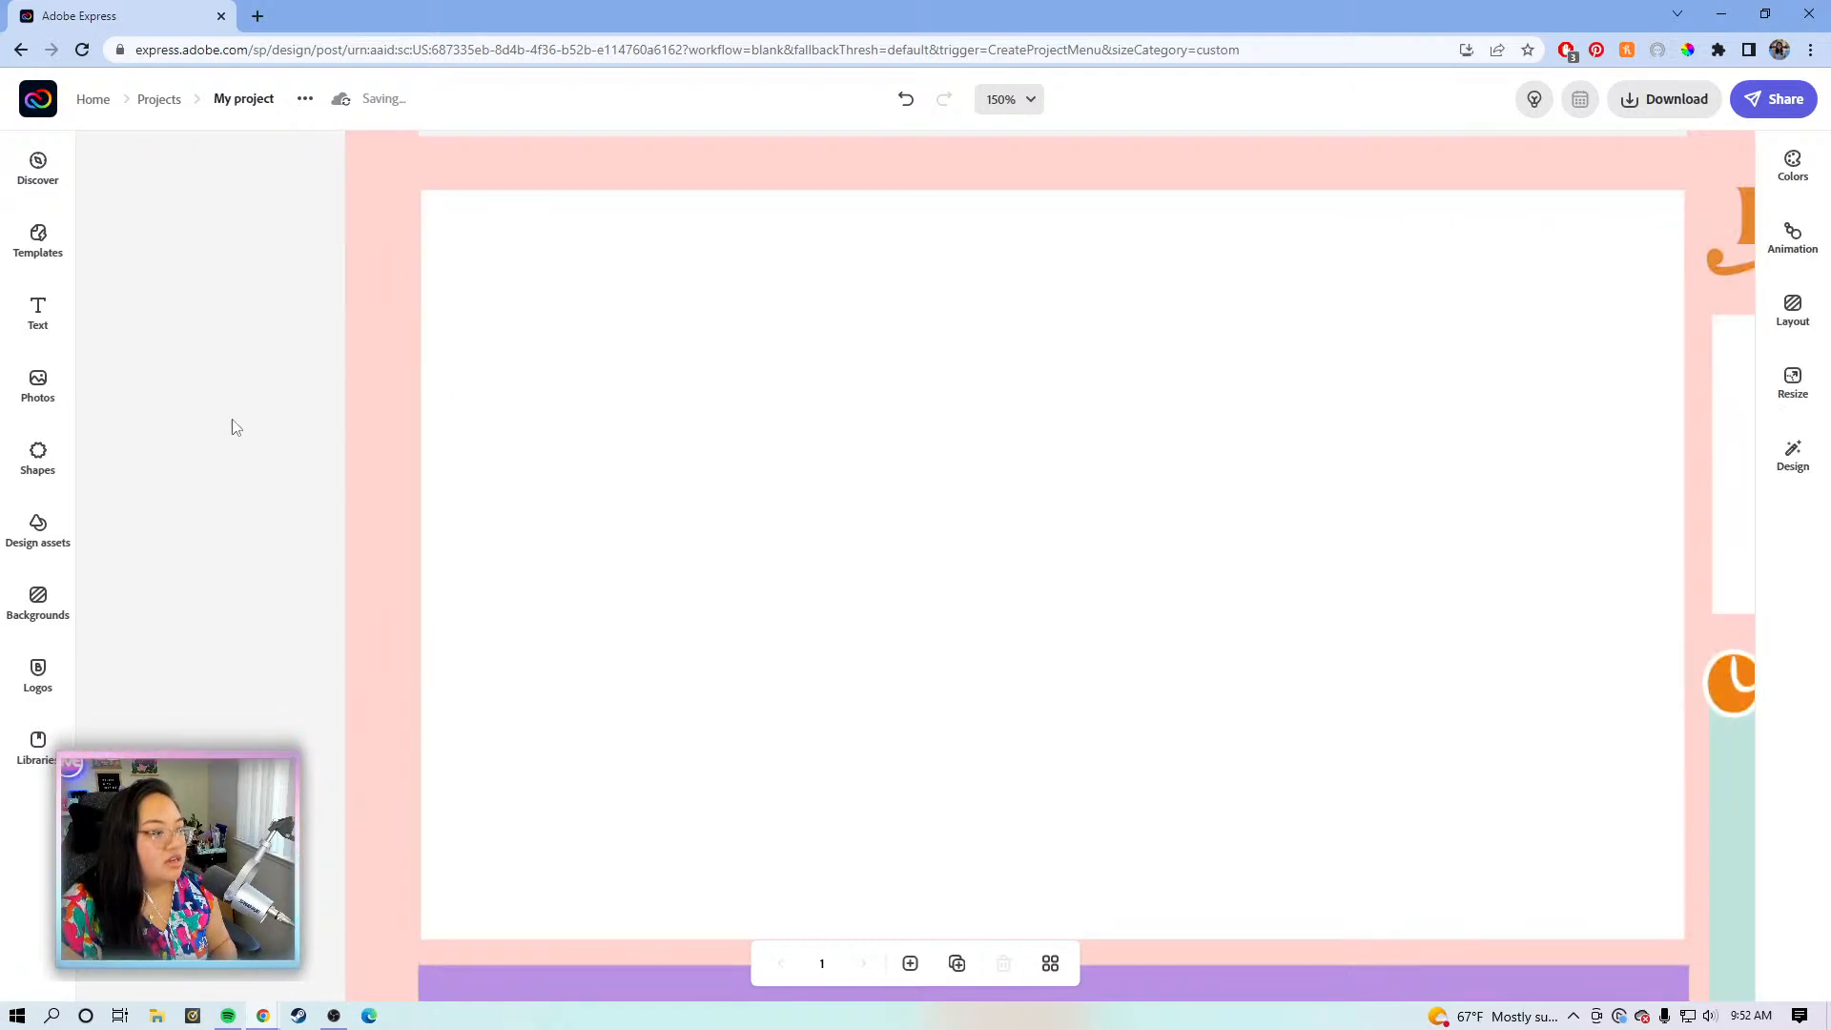
# - Check the pink top bar, then switch zoom to 75% and back to 150%
pyautogui.moveTo(763, 418); pyautogui.dragTo(749, 794)
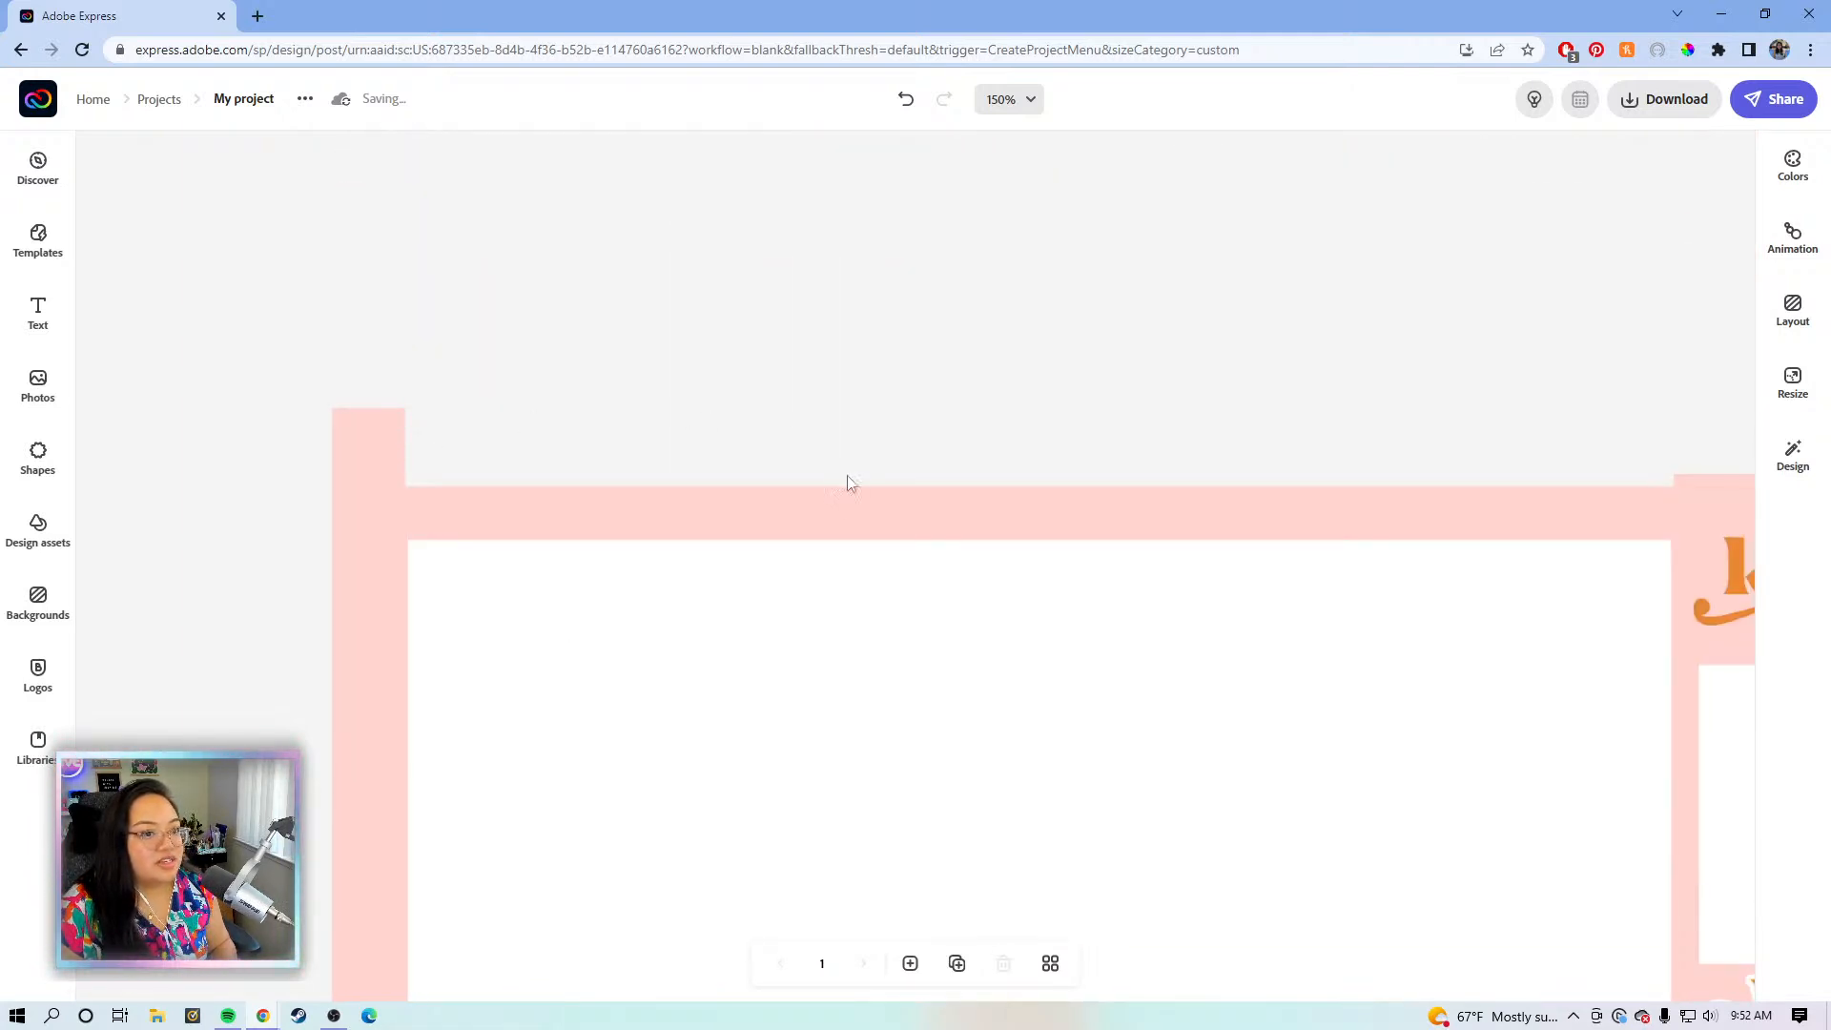
pyautogui.click(839, 519)
pyautogui.click(970, 906)
pyautogui.click(1038, 105)
pyautogui.click(955, 318)
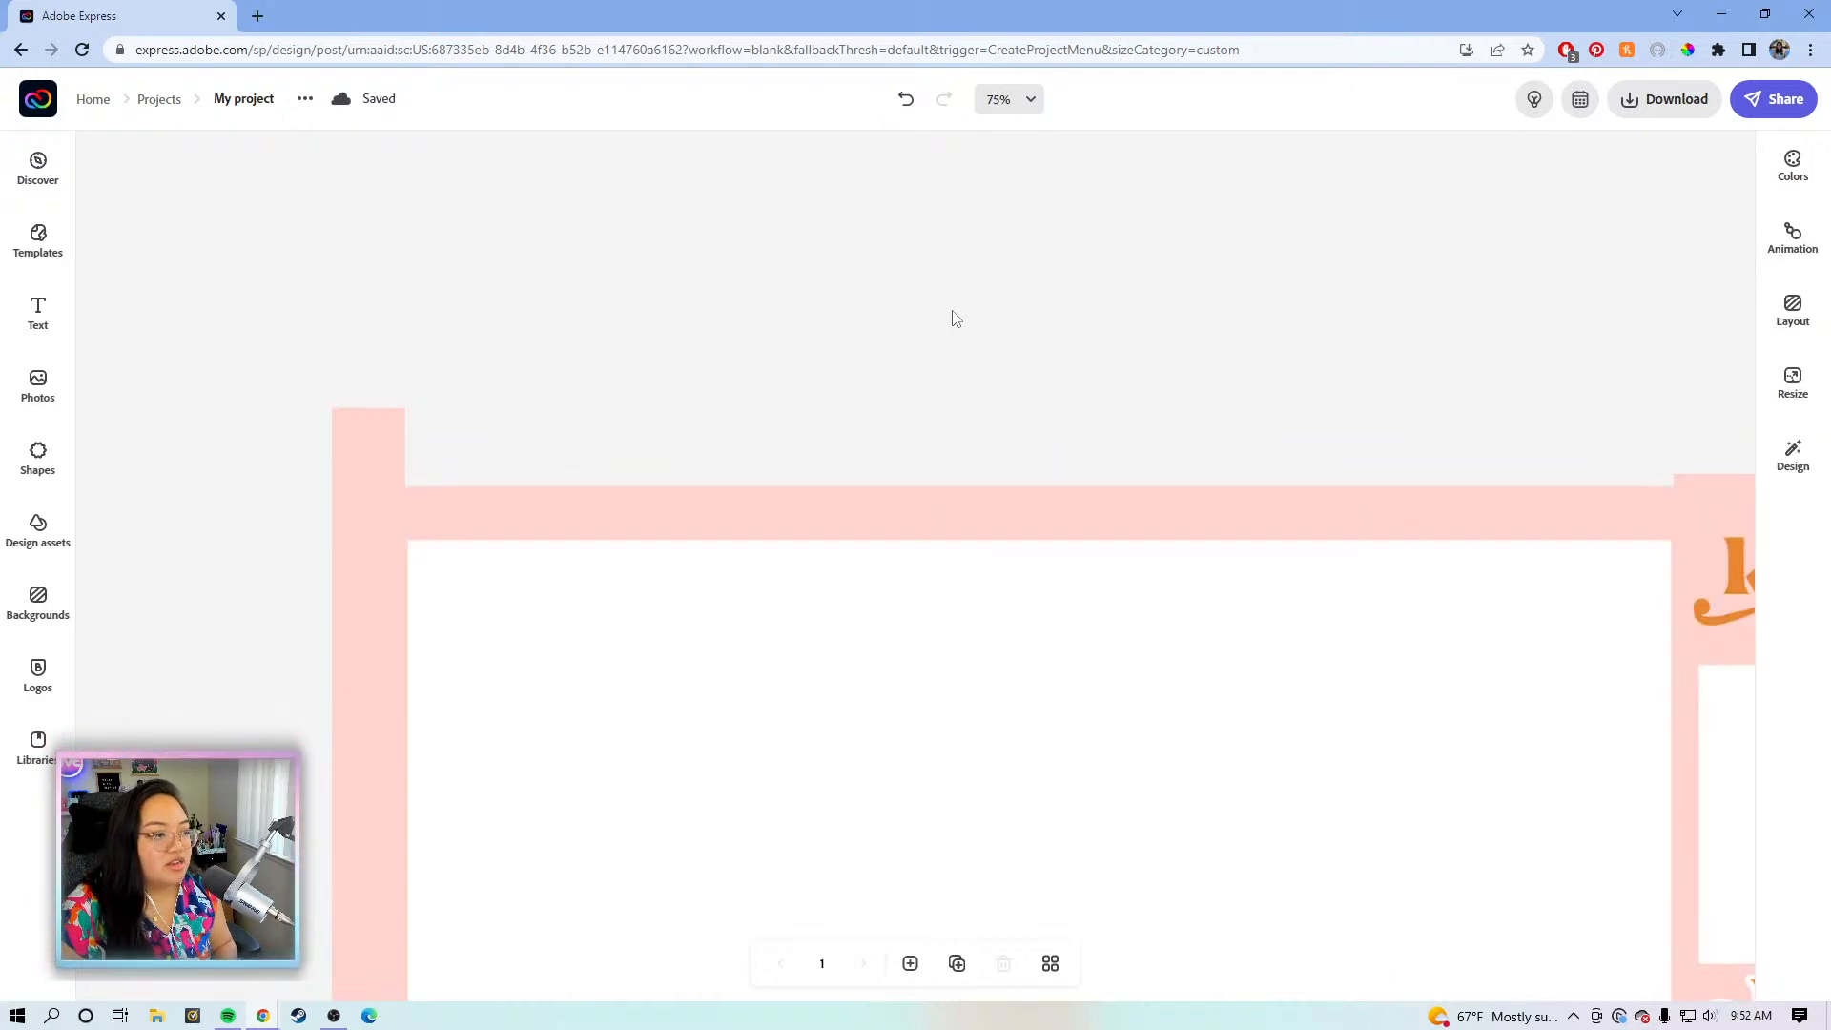
pyautogui.click(1037, 101)
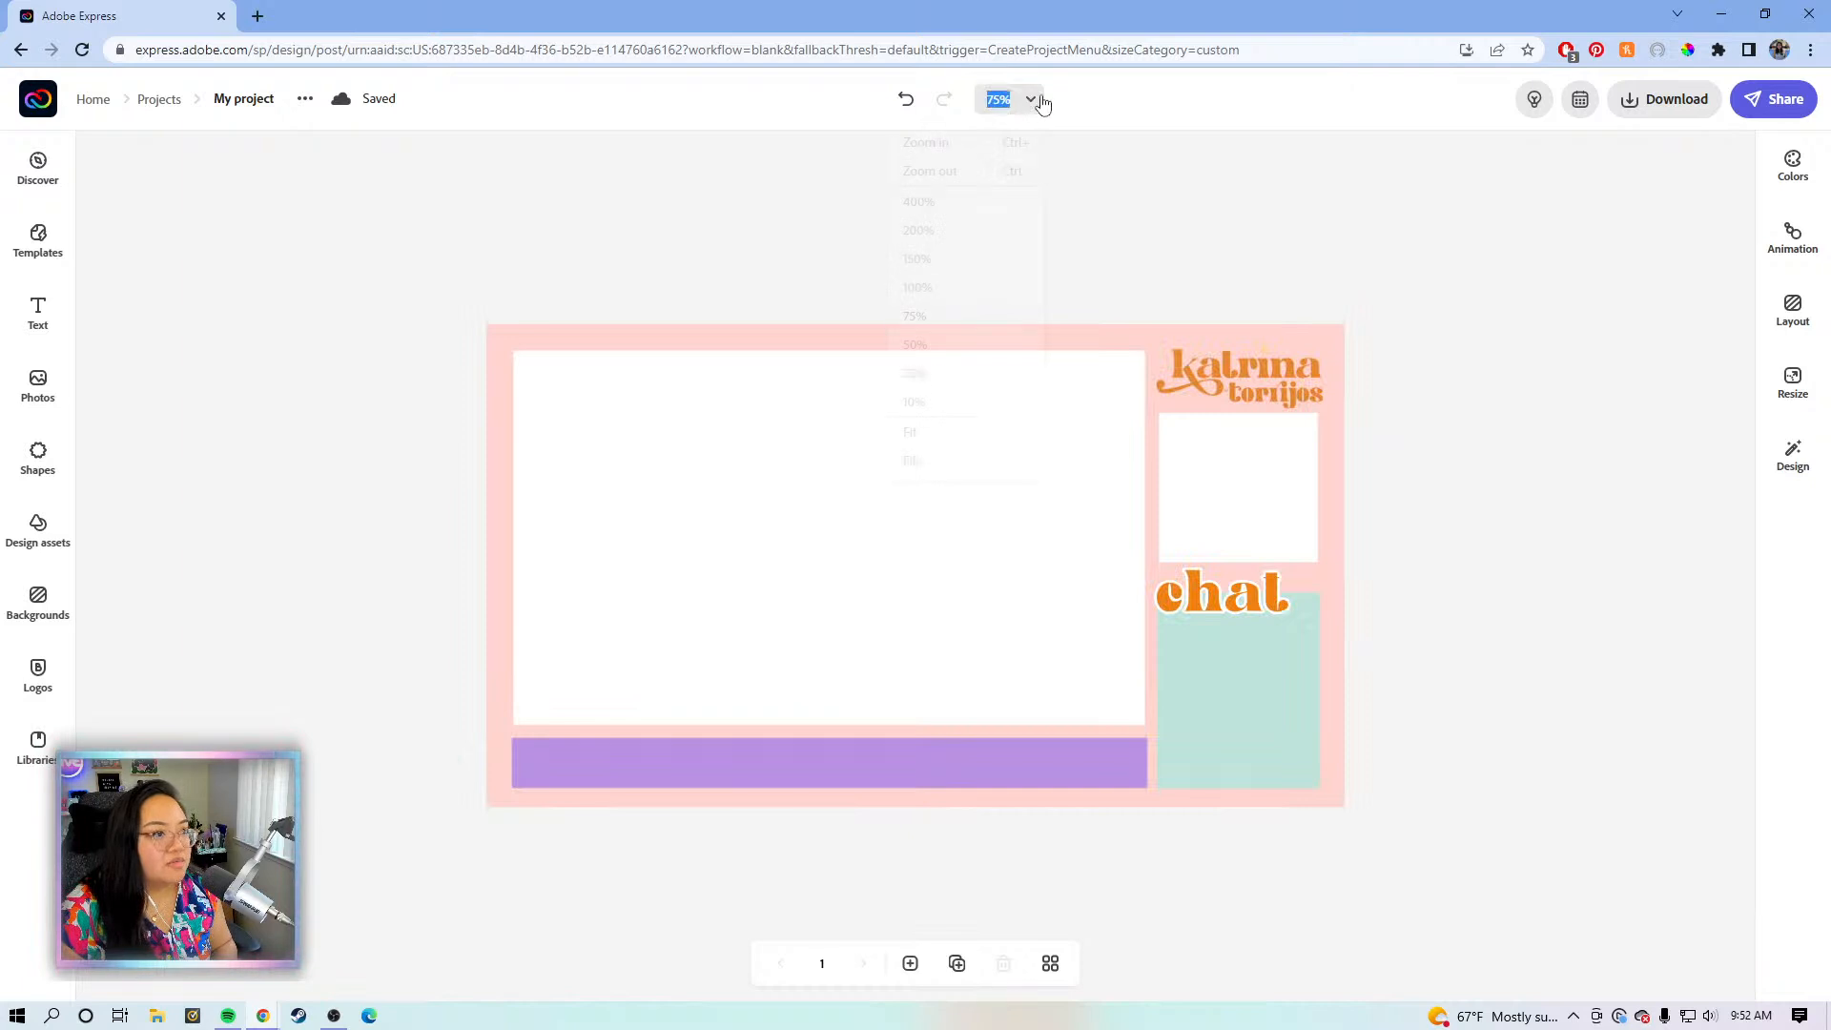
pyautogui.click(933, 263)
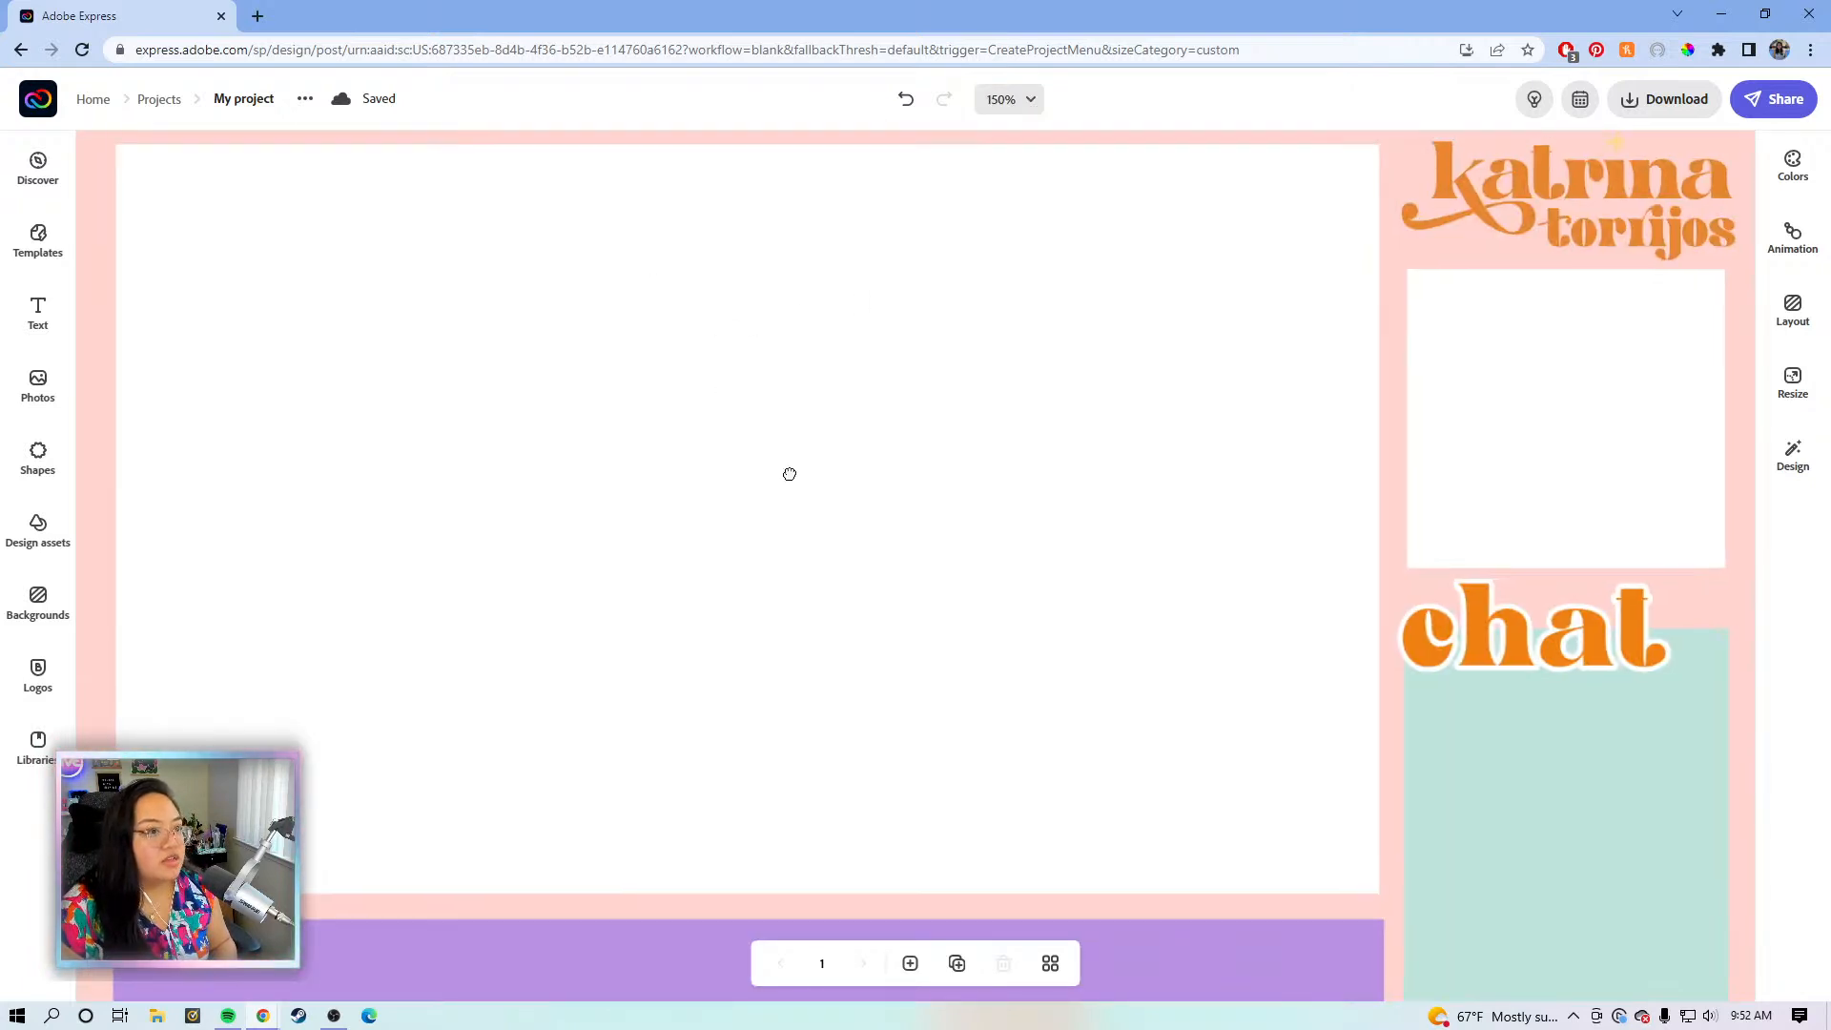
# - Inspect the logo column and purple bottom bar, then zoom to 100% to see the whole design
pyautogui.moveTo(654, 467); pyautogui.dragTo(409, 421)
pyautogui.moveTo(852, 499); pyautogui.dragTo(764, 412)
pyautogui.moveTo(773, 644); pyautogui.dragTo(832, 512)
pyautogui.moveTo(1015, 528); pyautogui.dragTo(1098, 536)
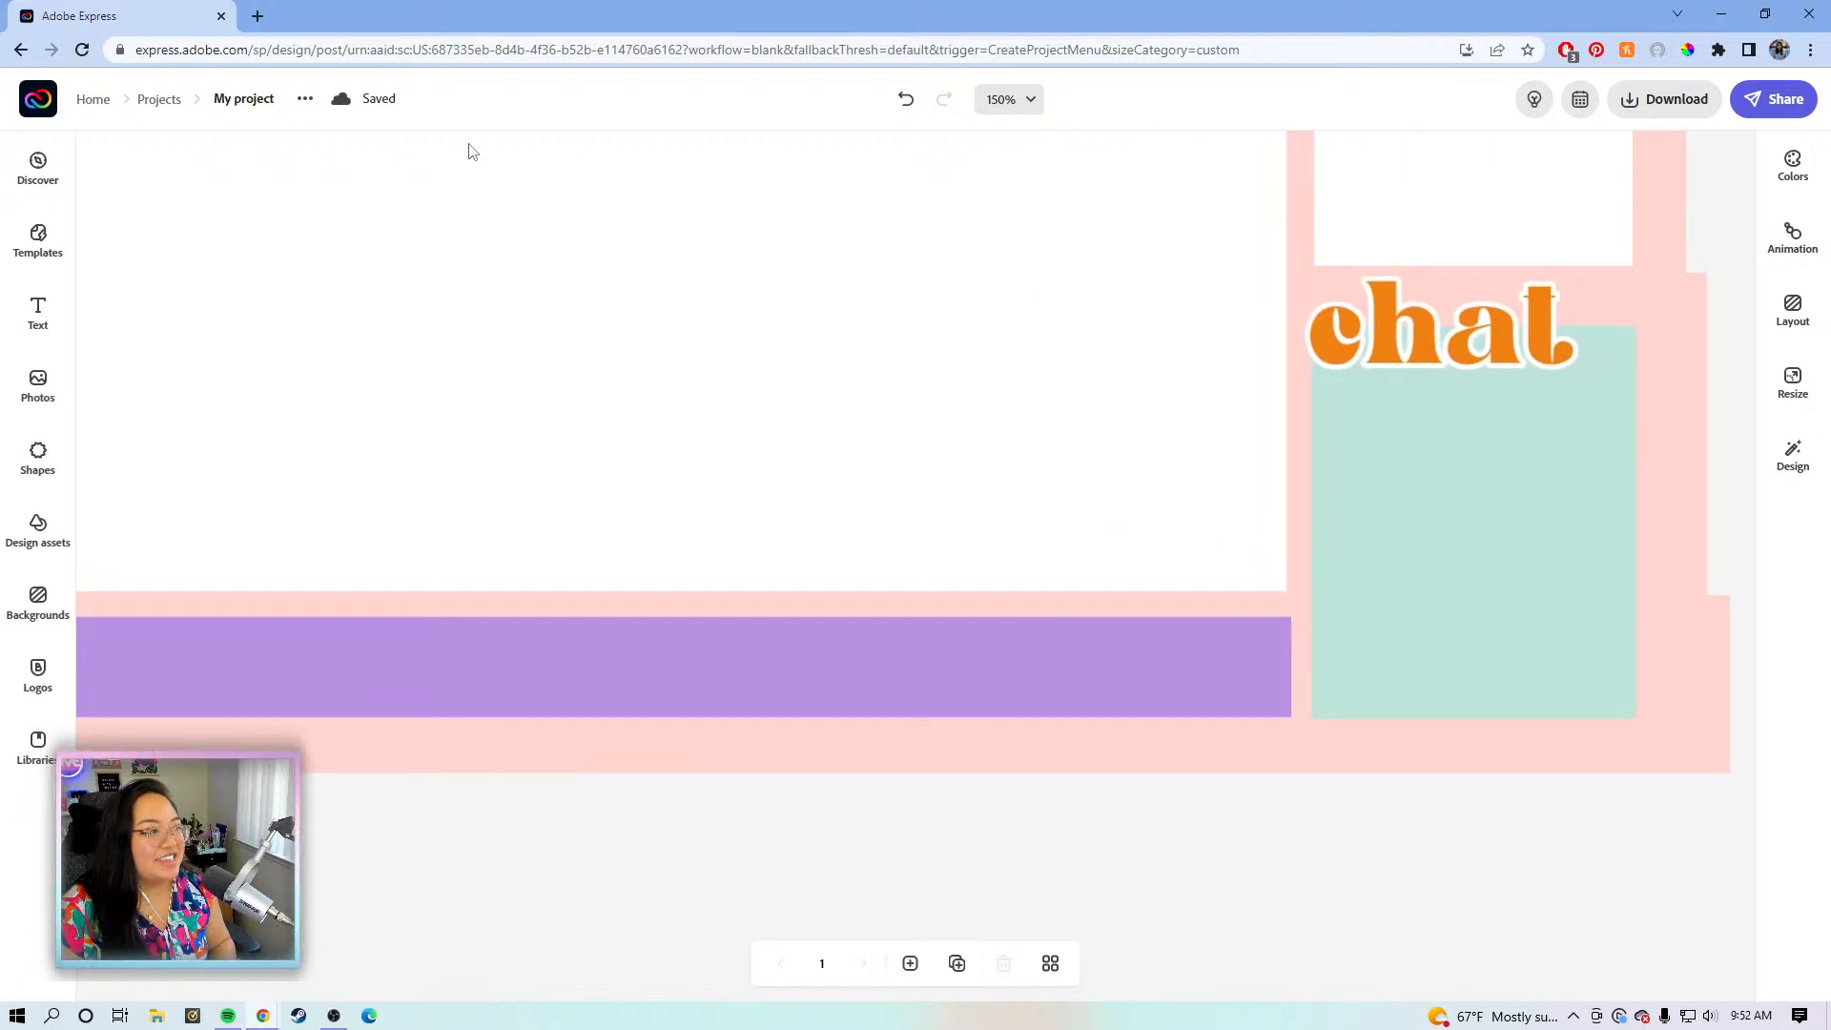
pyautogui.click(996, 99)
pyautogui.click(954, 288)
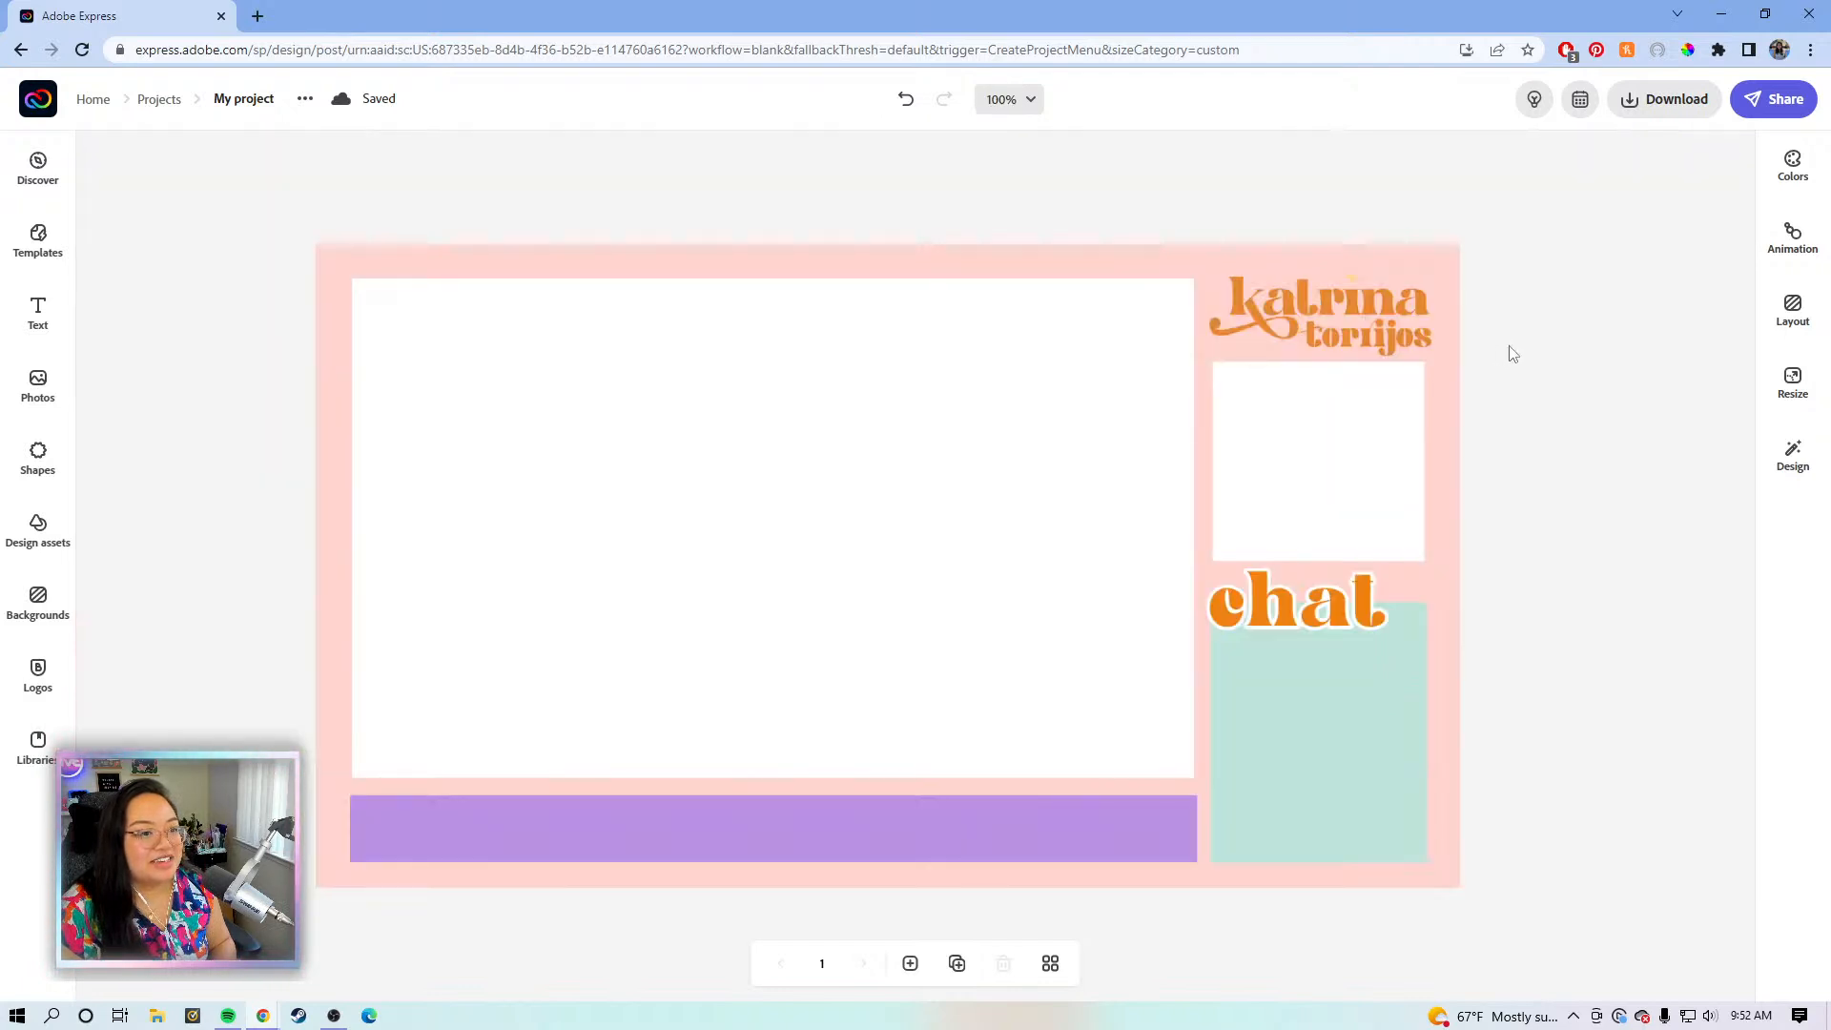
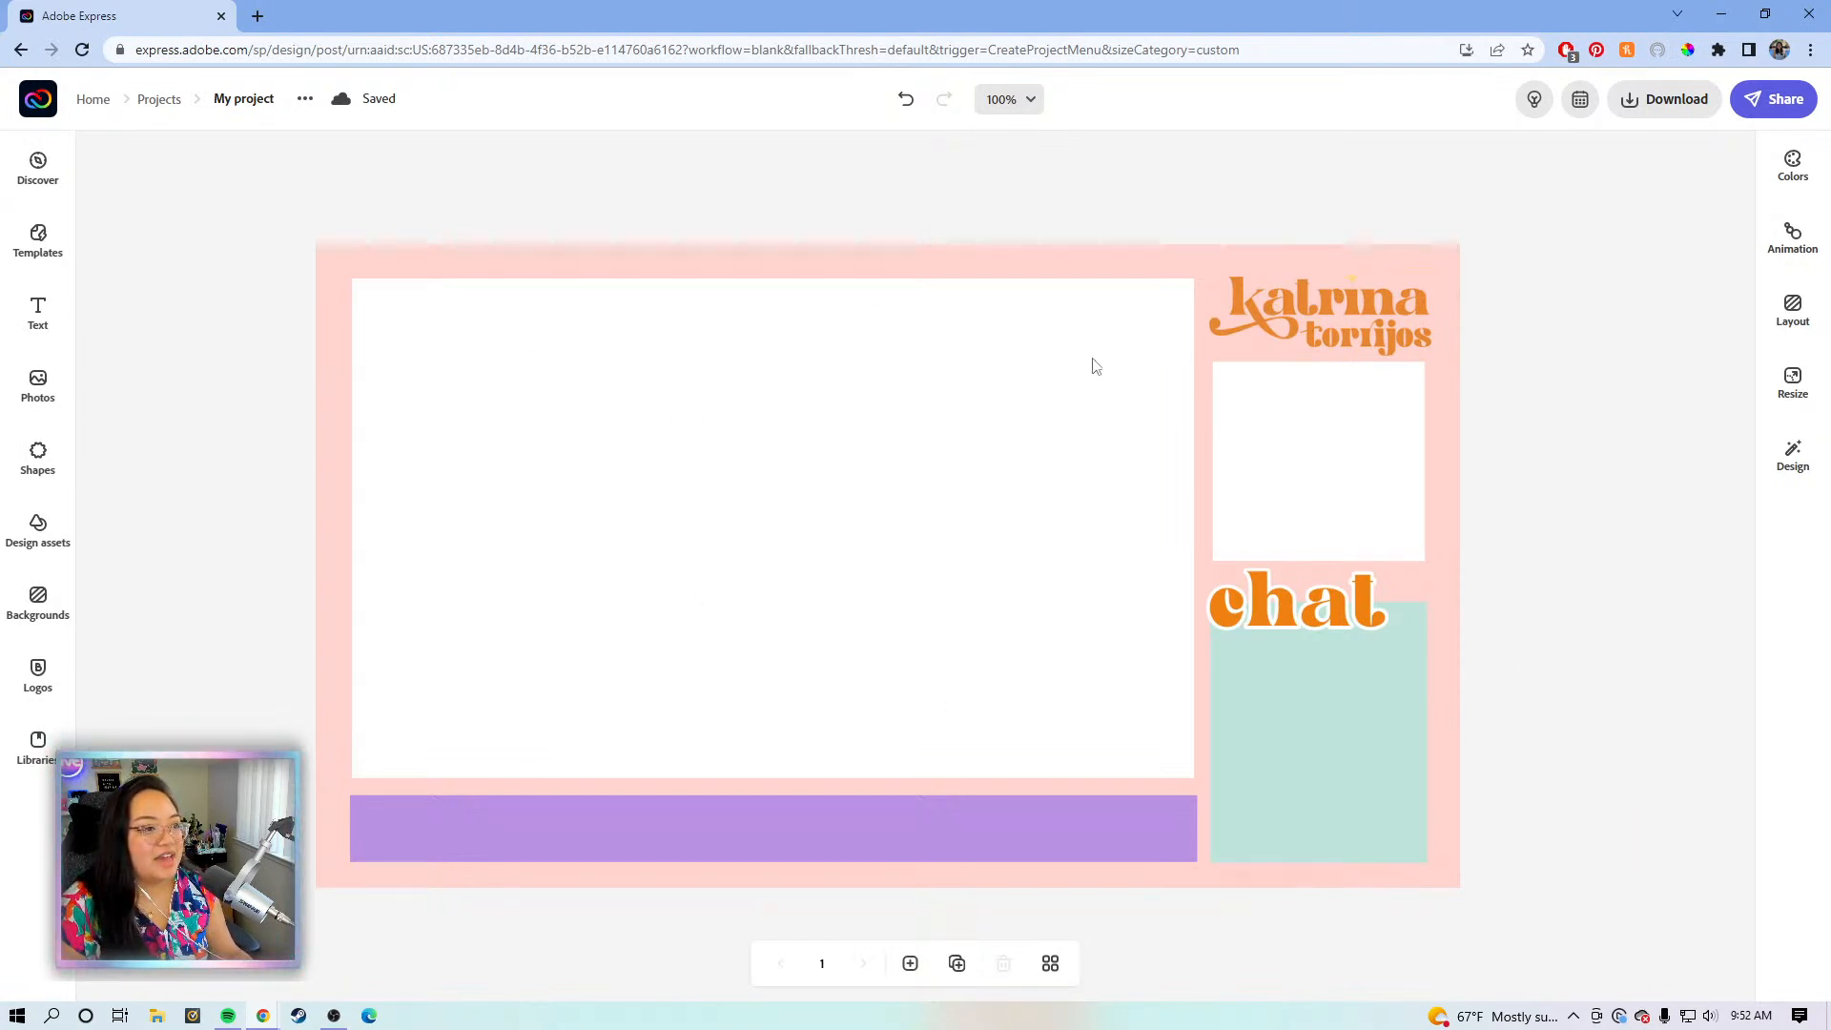
# - Select the purple bottom bar and run a 'twitter' search in the Shapes library
pyautogui.click(1095, 667)
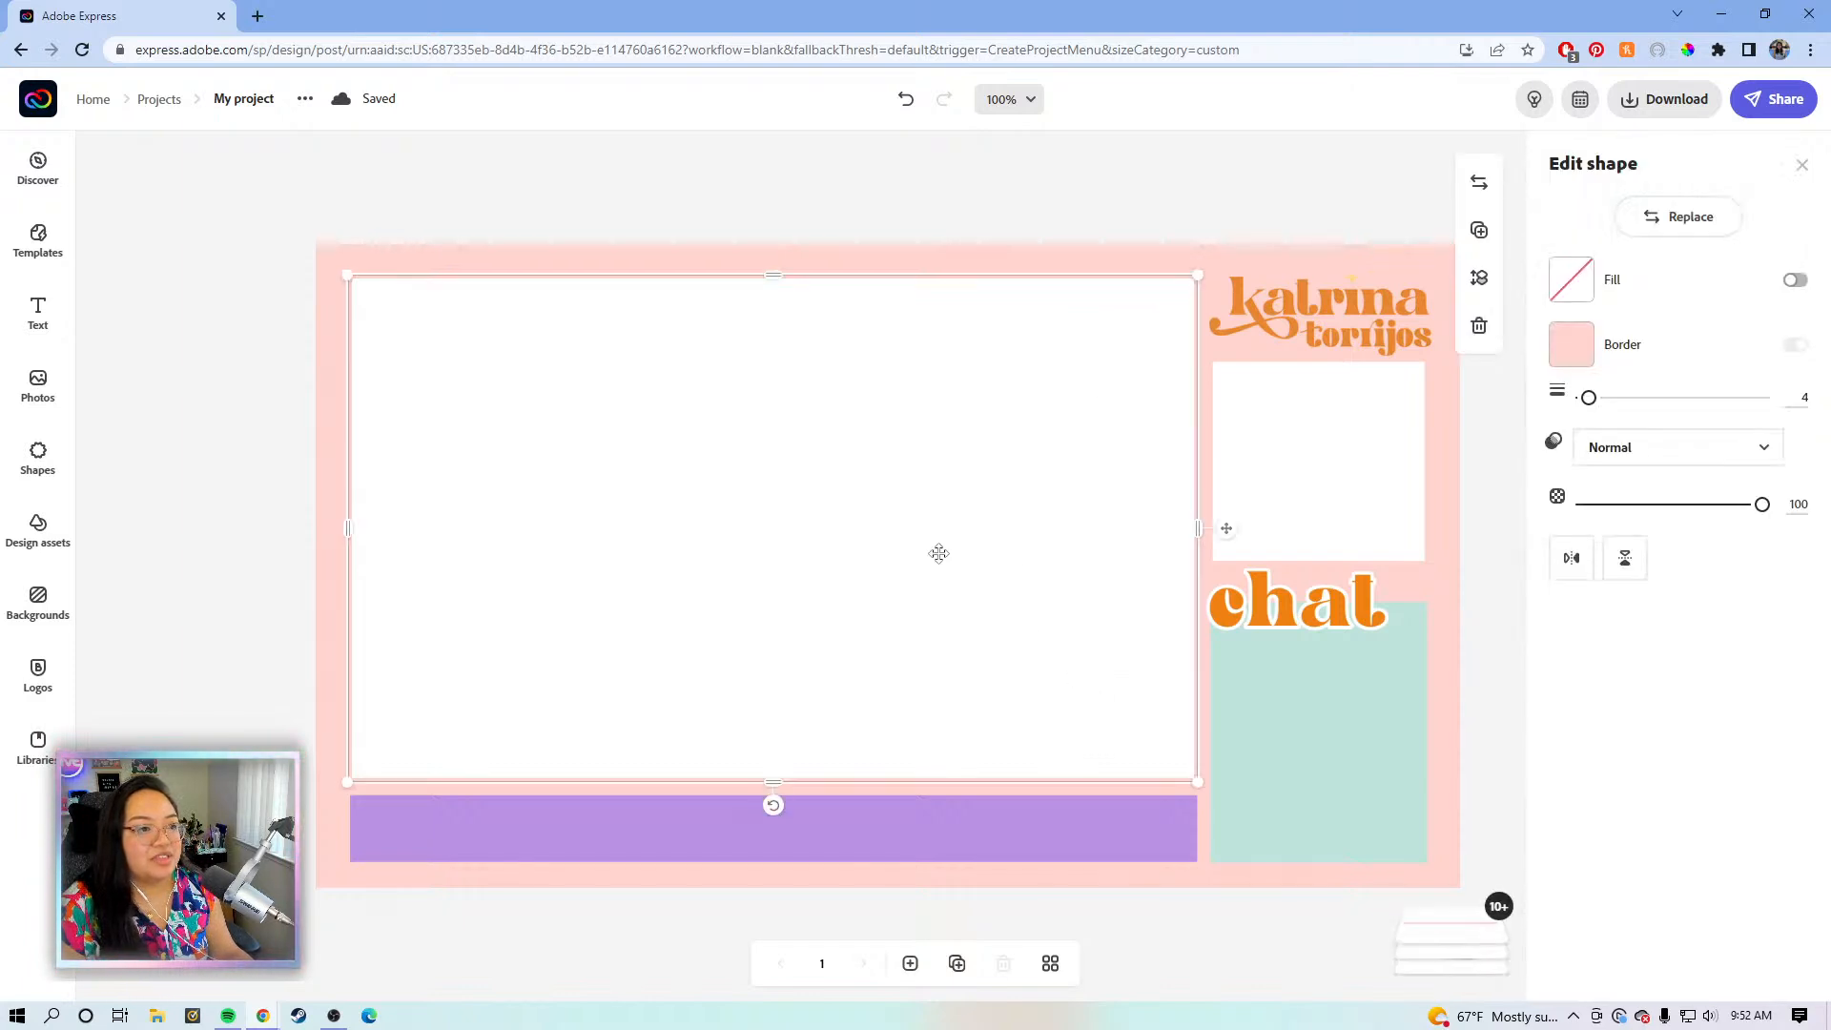
pyautogui.click(1484, 525)
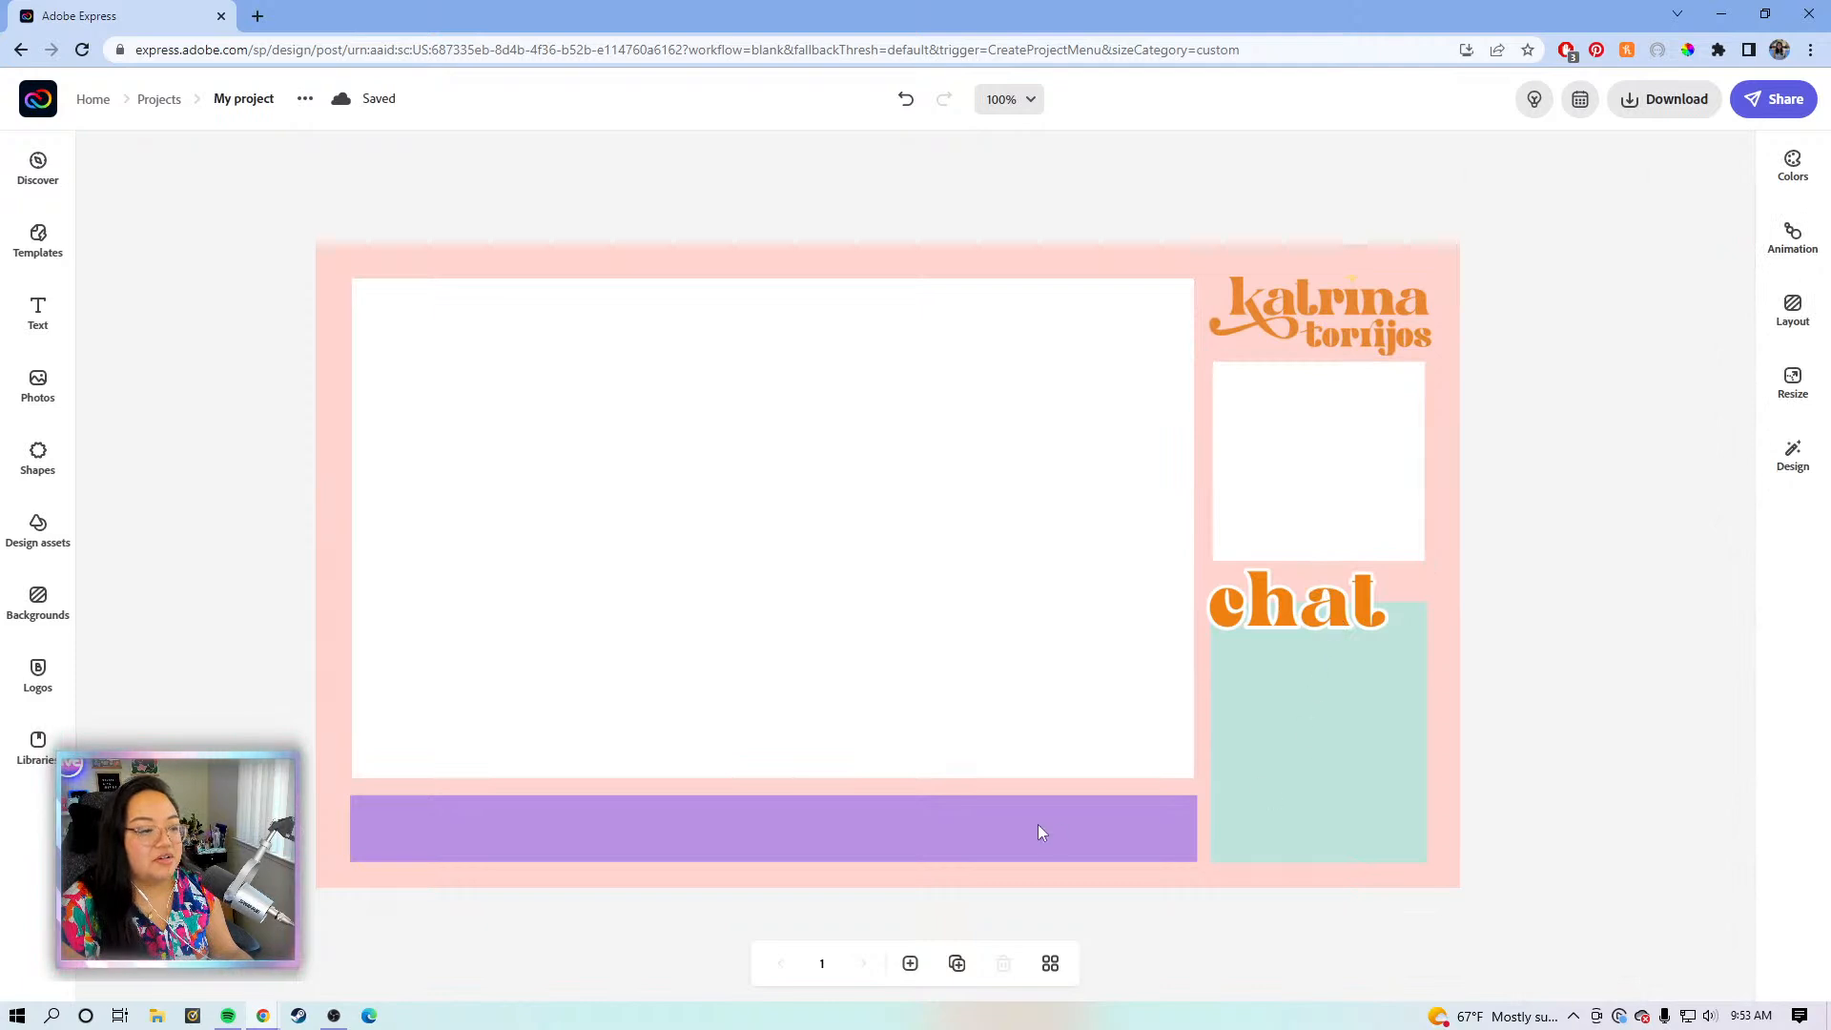
pyautogui.click(919, 824)
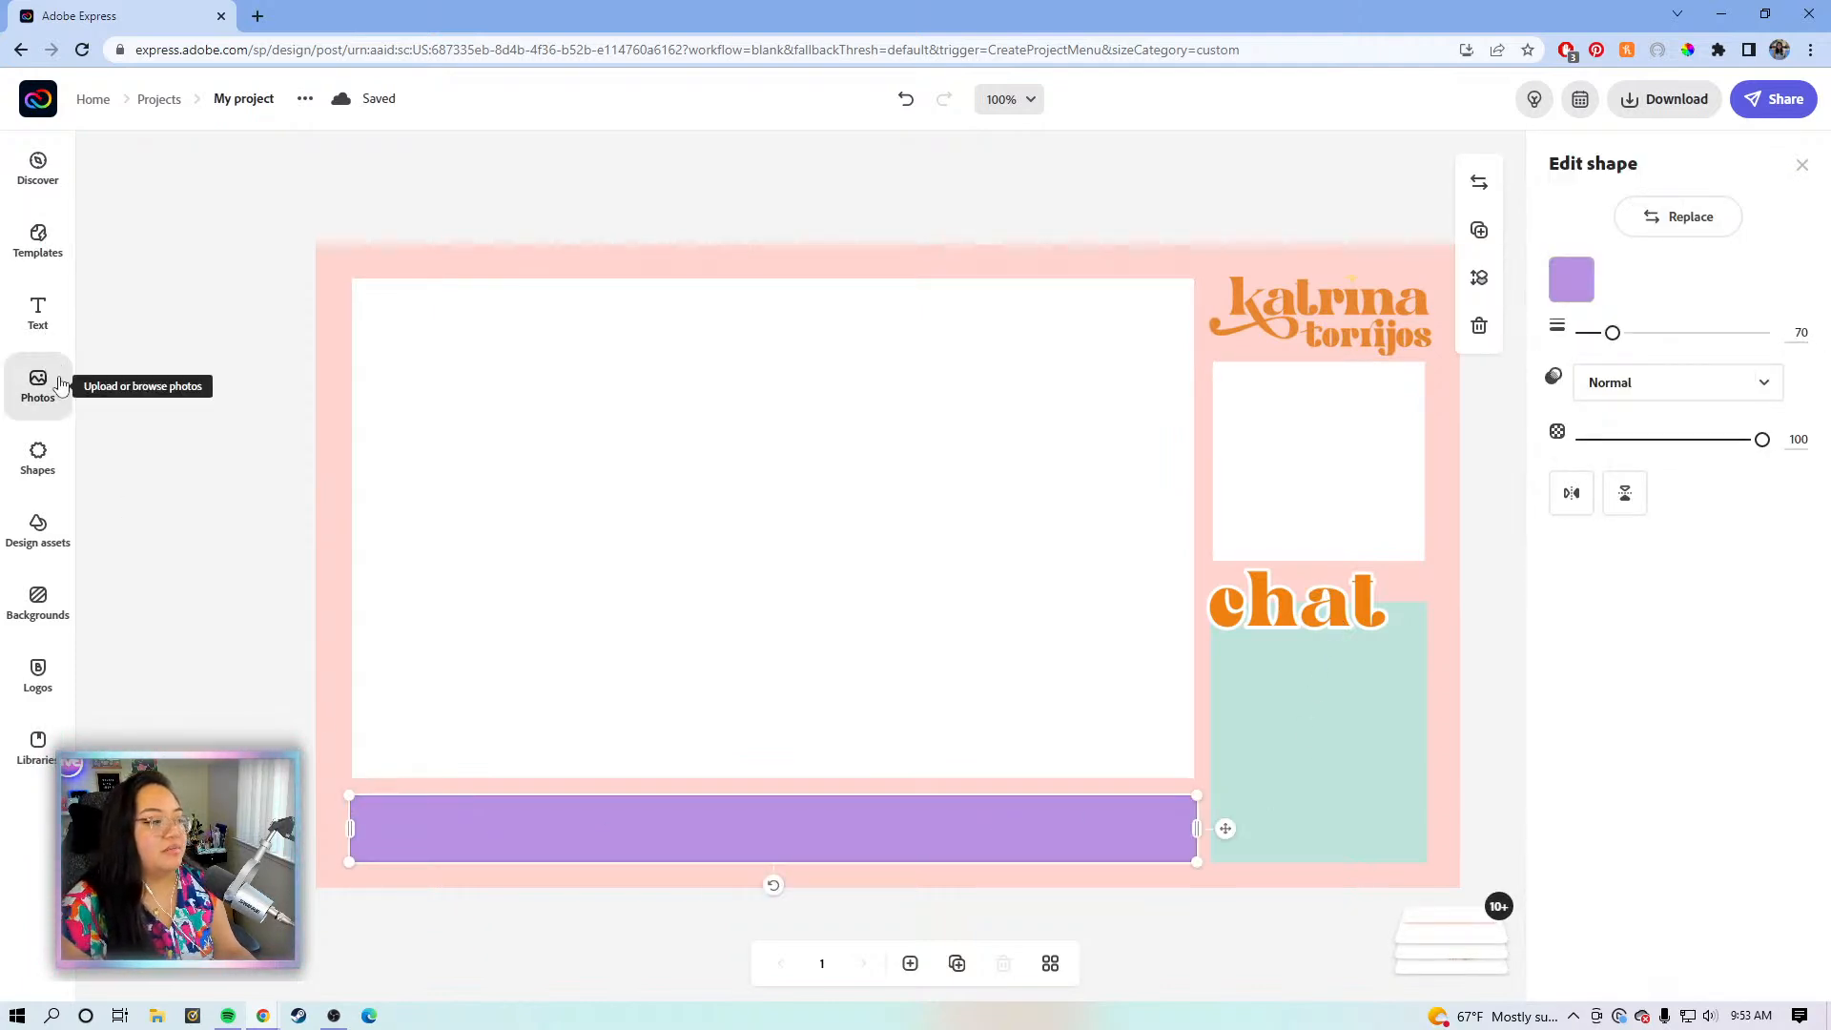
pyautogui.click(40, 459)
pyautogui.click(236, 221)
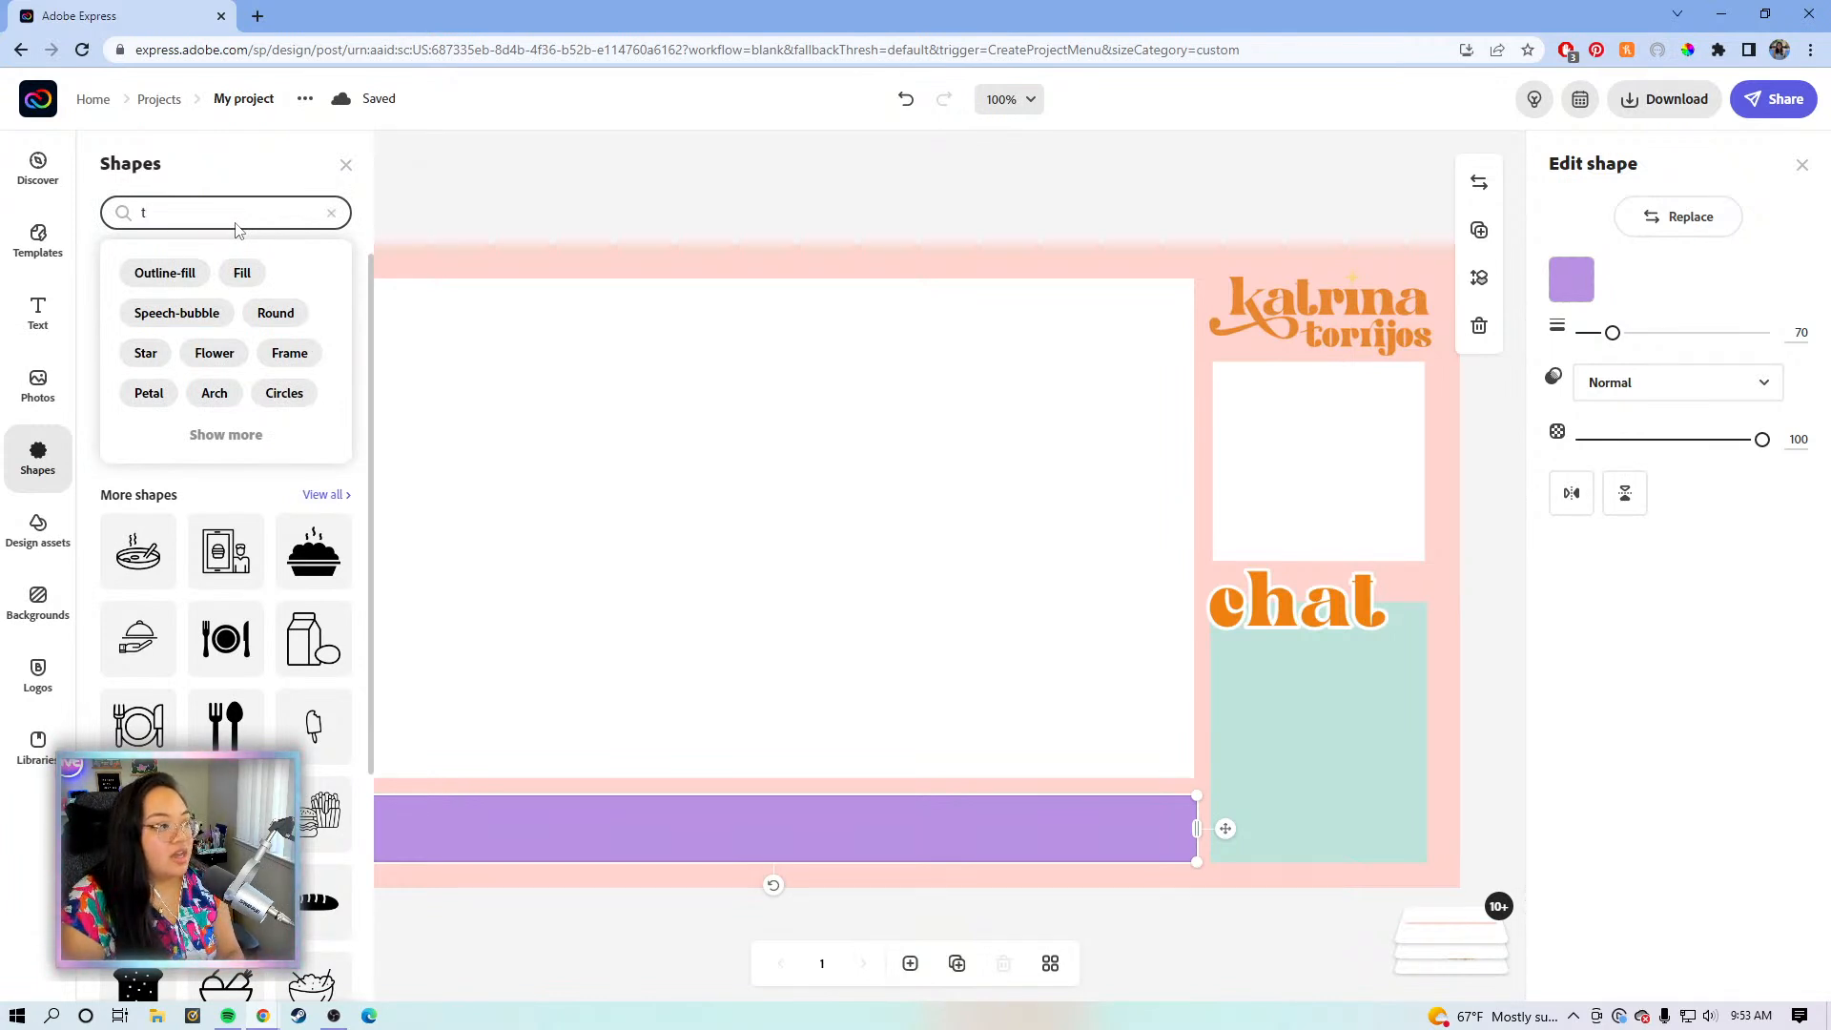
pyautogui.press('Return')
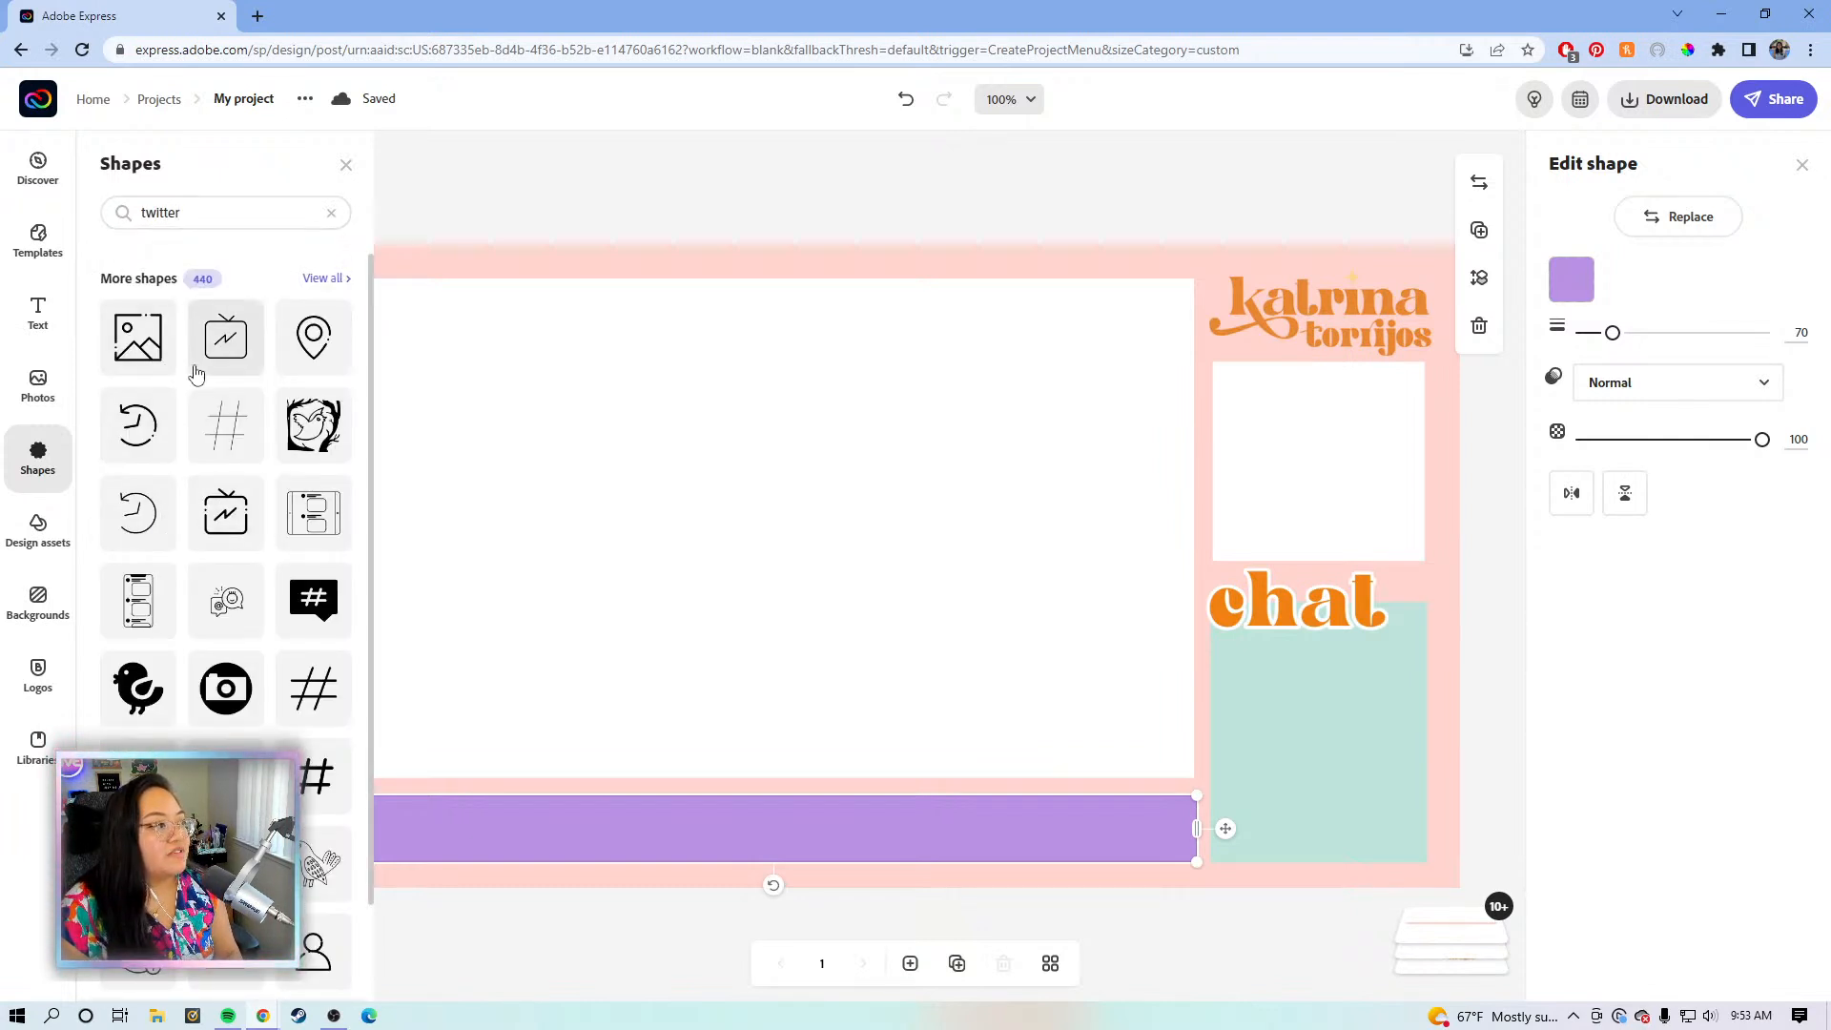
pyautogui.scroll(-2, 215, 409)
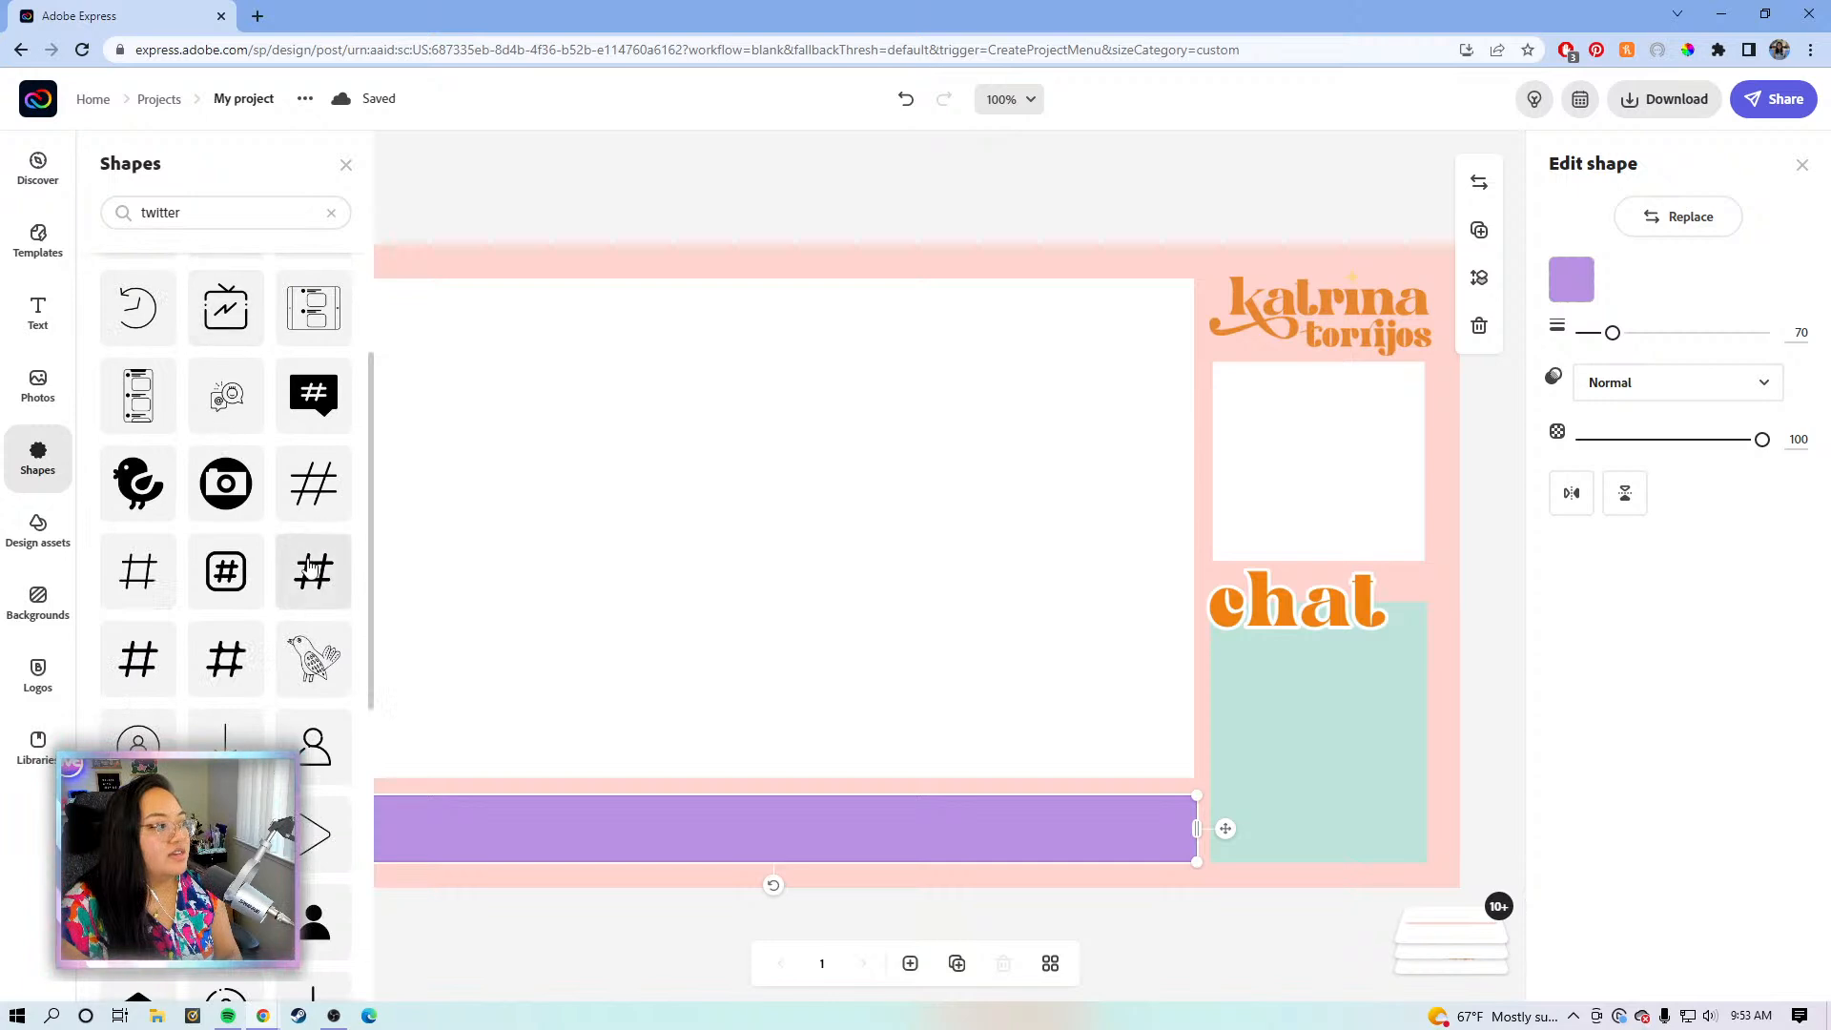
pyautogui.scroll(-6, 310, 568)
pyautogui.scroll(8, 310, 567)
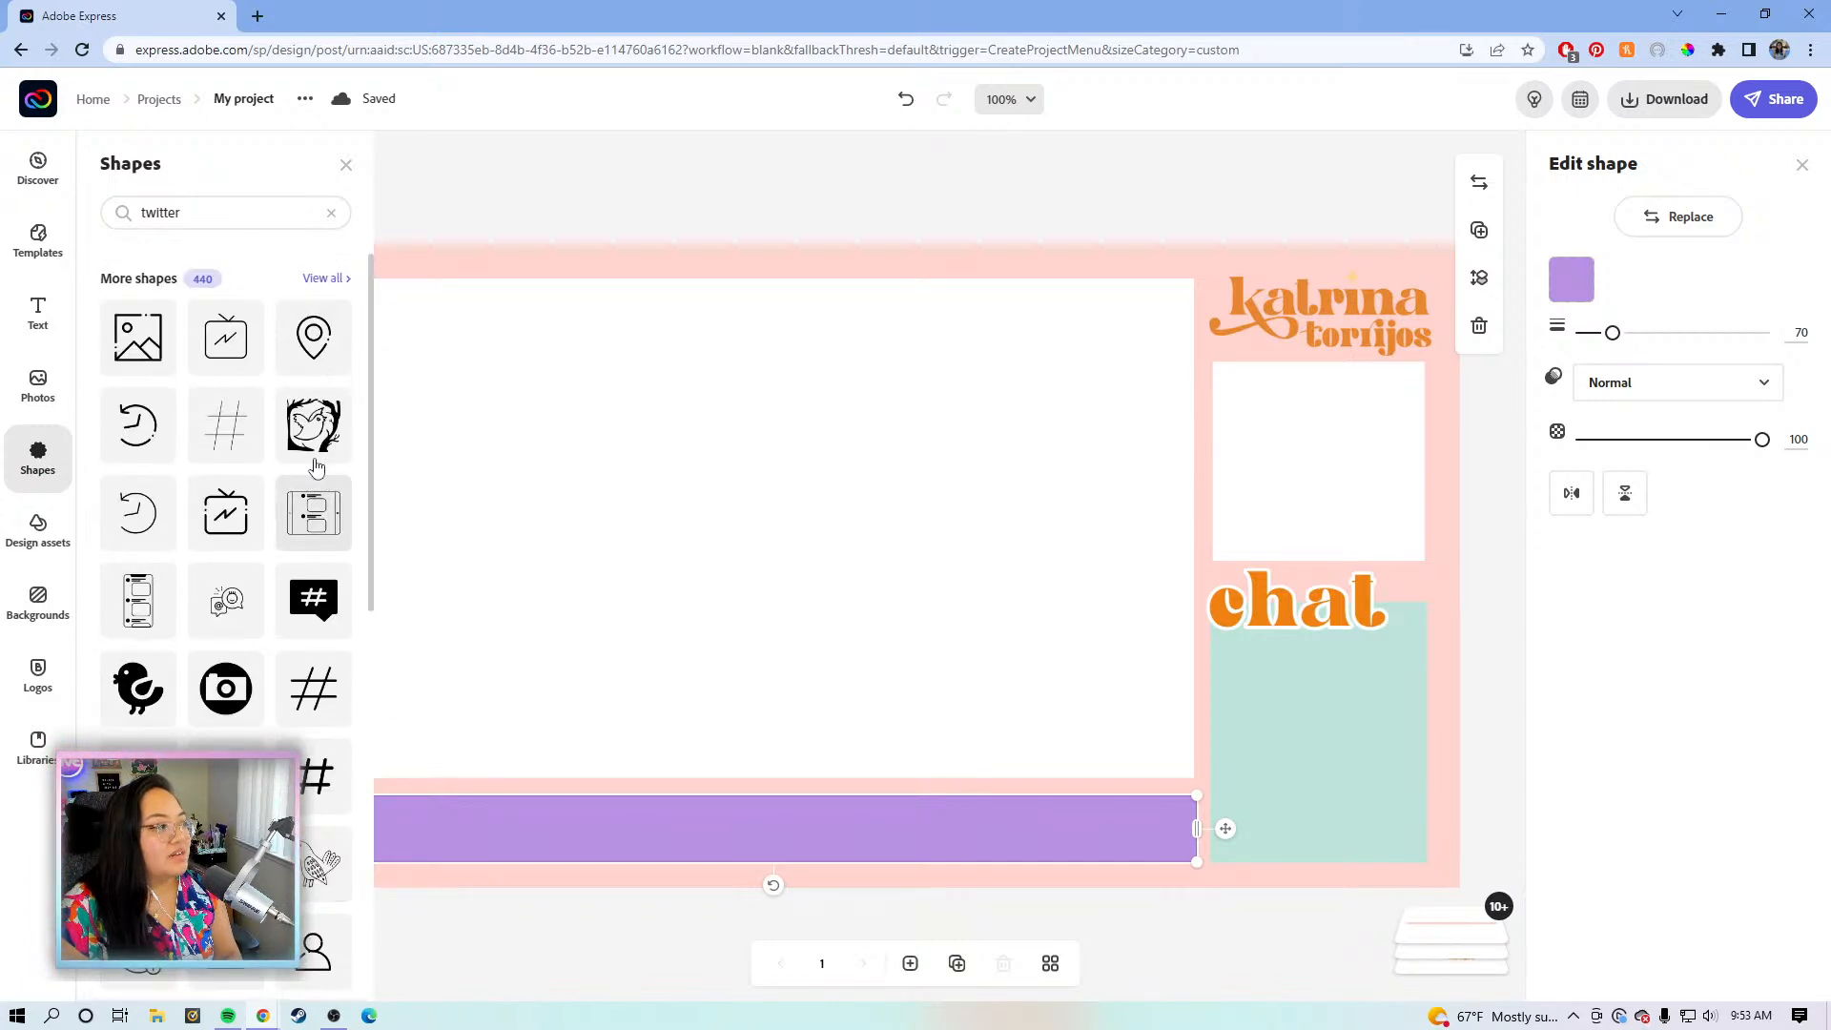
# - Re-run the 'twitter' shape search and view all 440 More shapes results
pyautogui.click(331, 213)
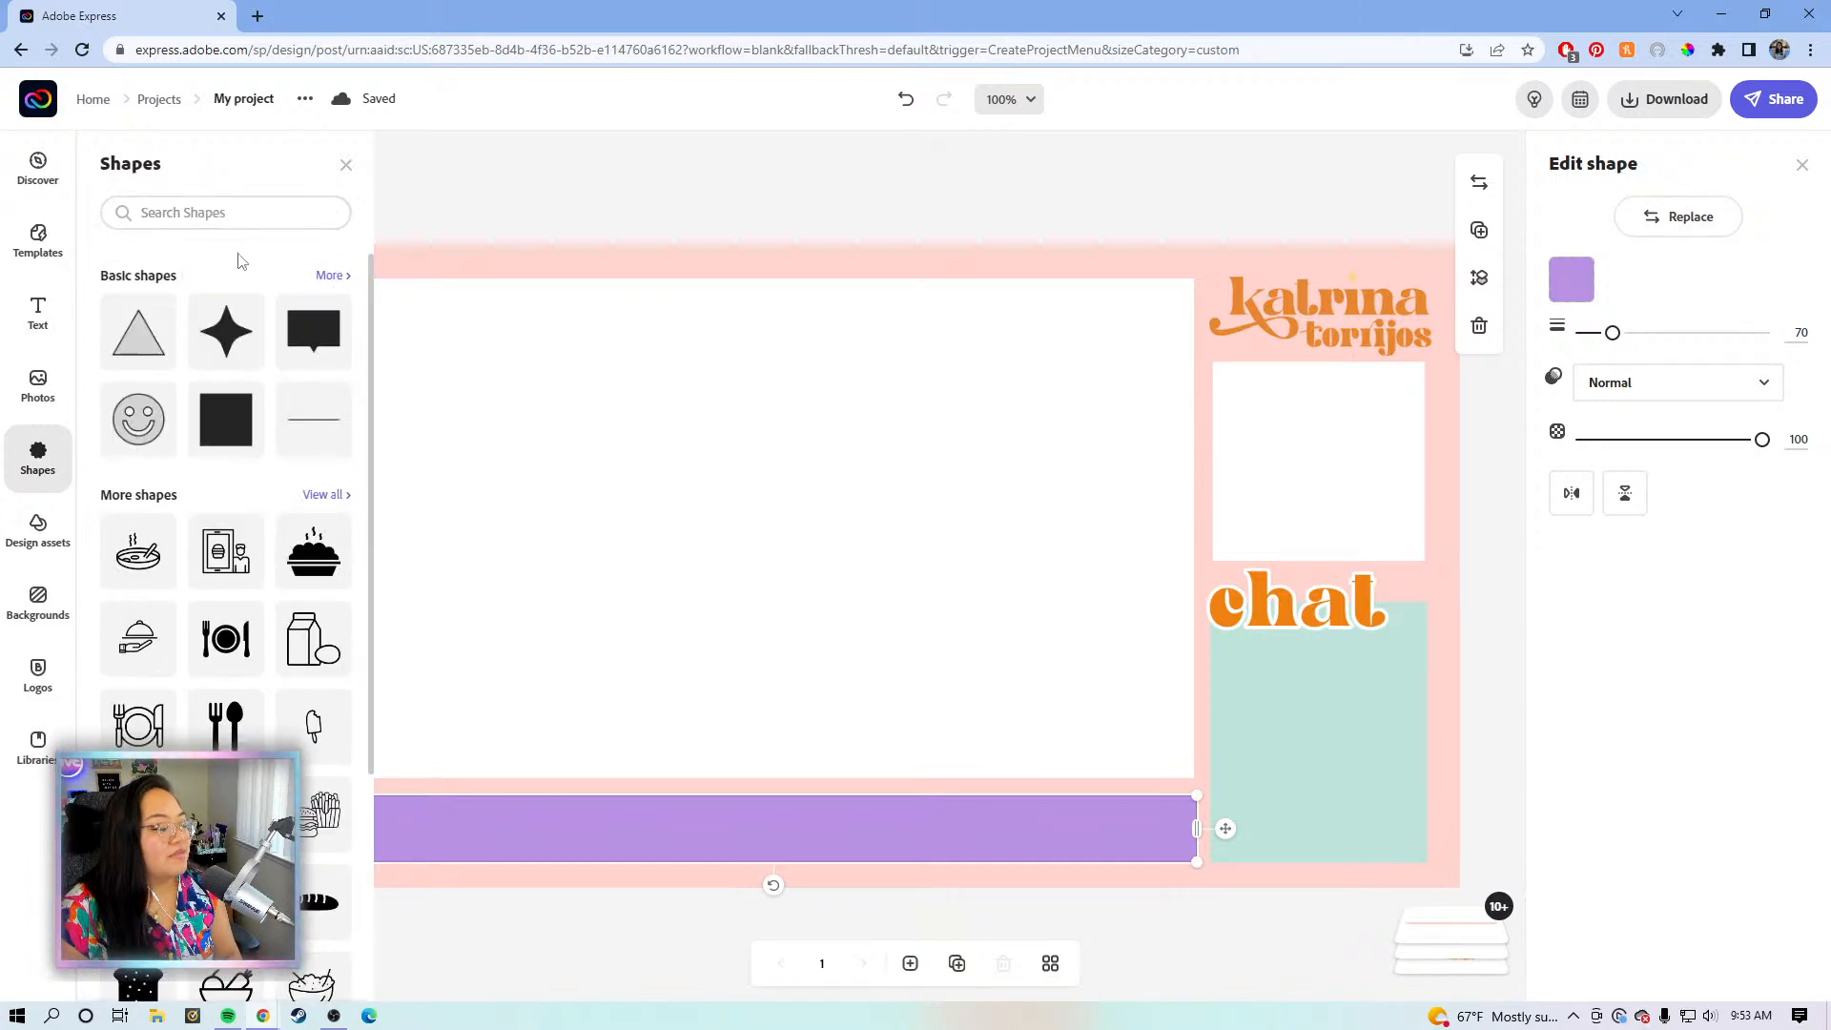
pyautogui.click(234, 208)
pyautogui.write('twitter')
pyautogui.press('Return')
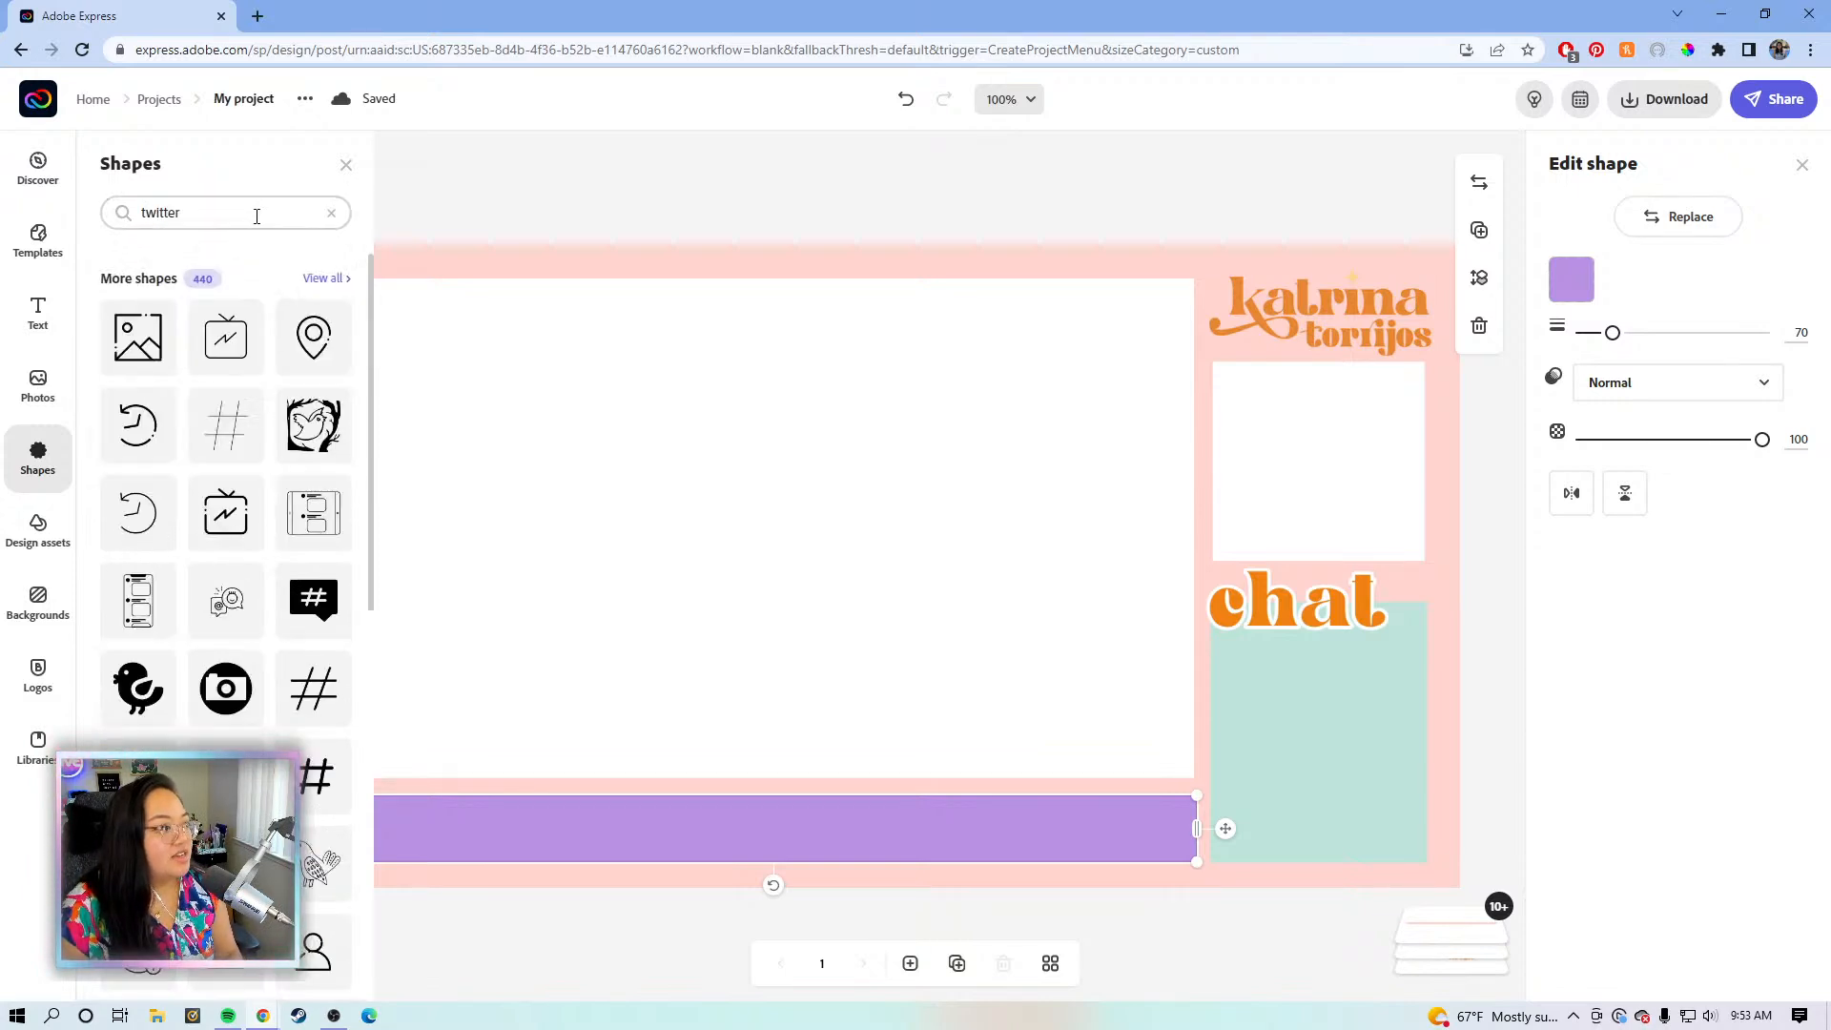
pyautogui.click(322, 278)
pyautogui.scroll(-3, 207, 434)
pyautogui.scroll(-5, 129, 412)
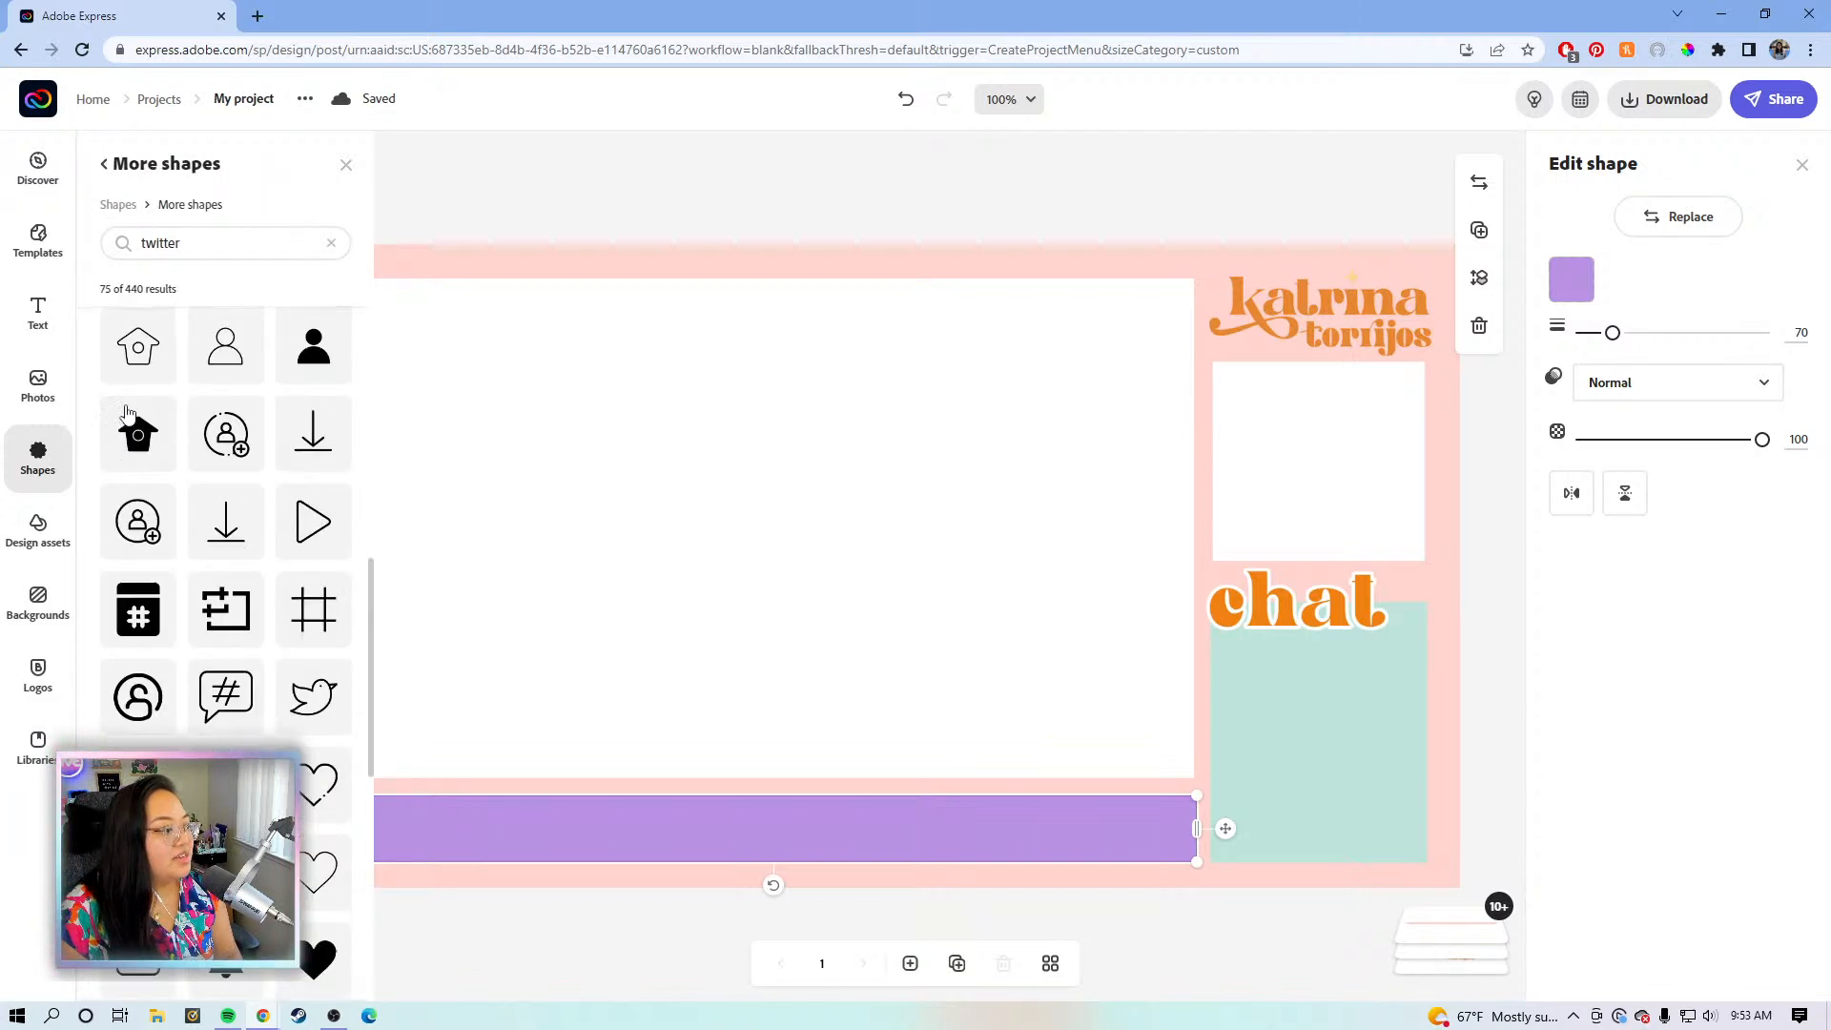
# - Add the Twitter bird outline icon and shrink it to a small size
pyautogui.click(329, 688)
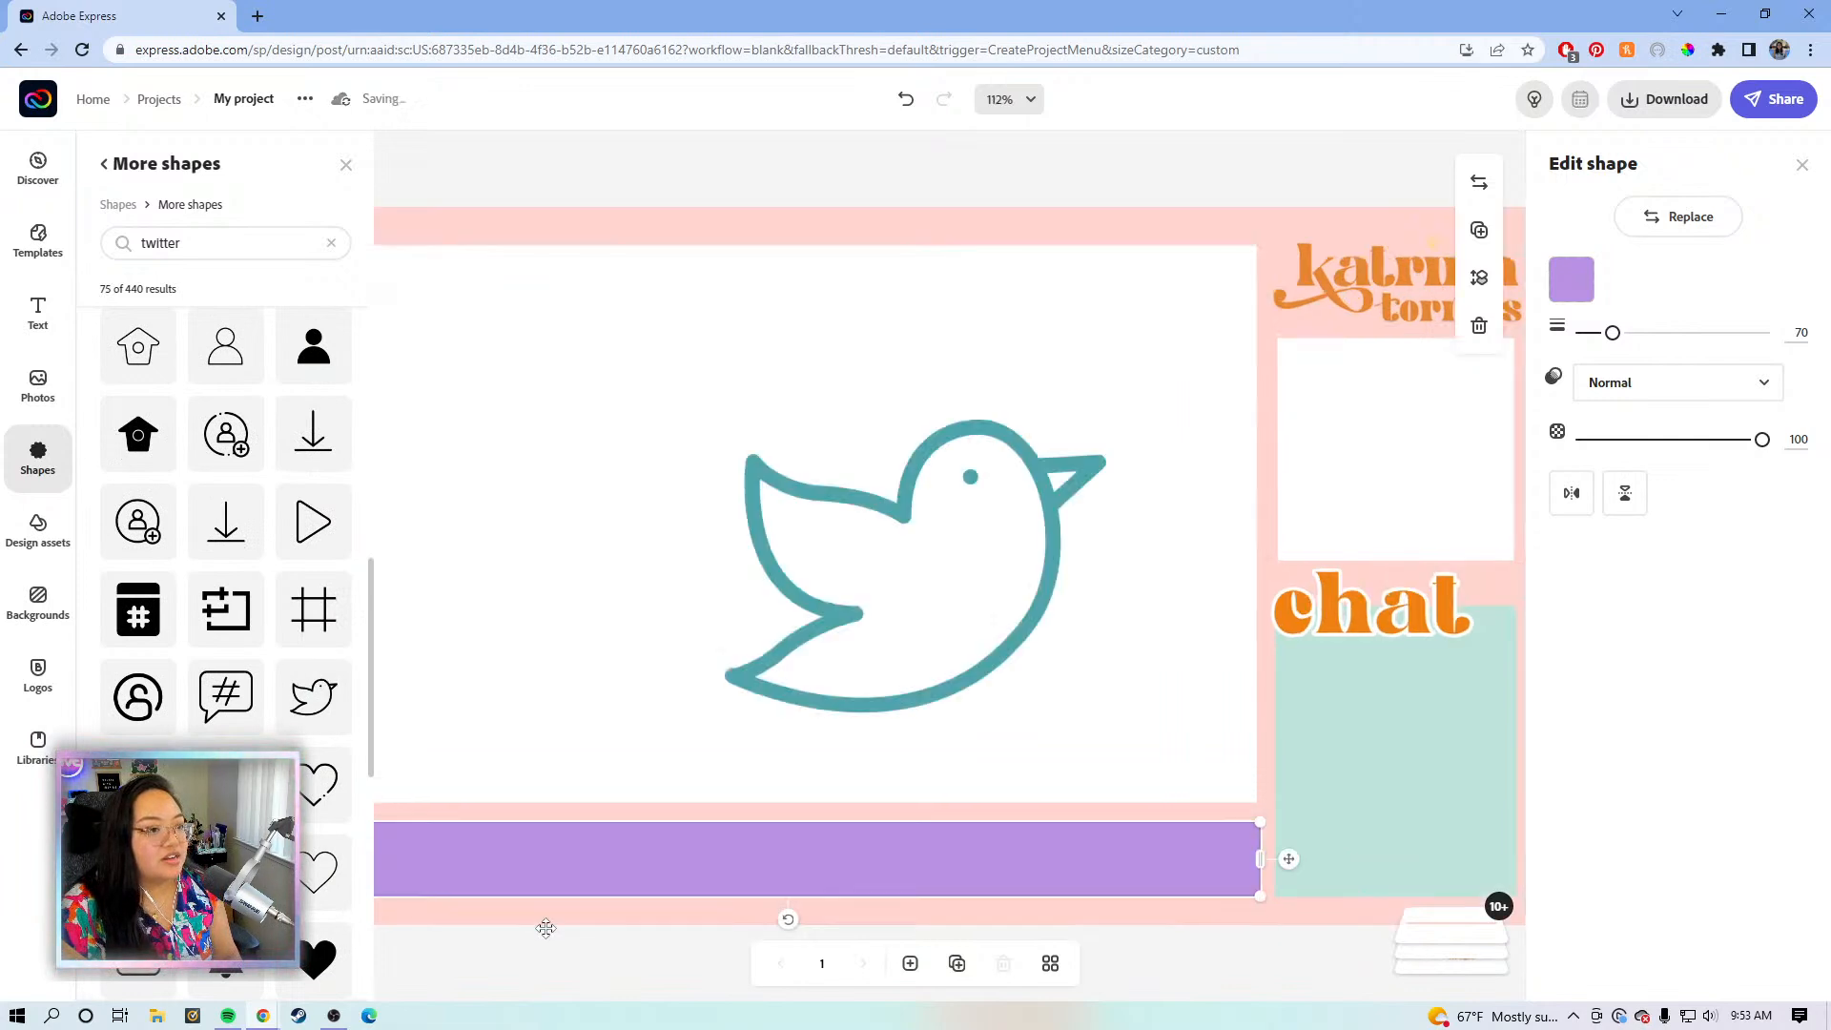
pyautogui.click(1029, 474)
pyautogui.moveTo(1096, 425); pyautogui.dragTo(786, 660)
# - Search shapes for 'instagram', add the camera outline icon and shrink it
pyautogui.click(269, 242)
pyautogui.moveTo(270, 243); pyautogui.dragTo(99, 238)
pyautogui.press('BackSpace')
pyautogui.write('instagram')
pyautogui.press('Return')
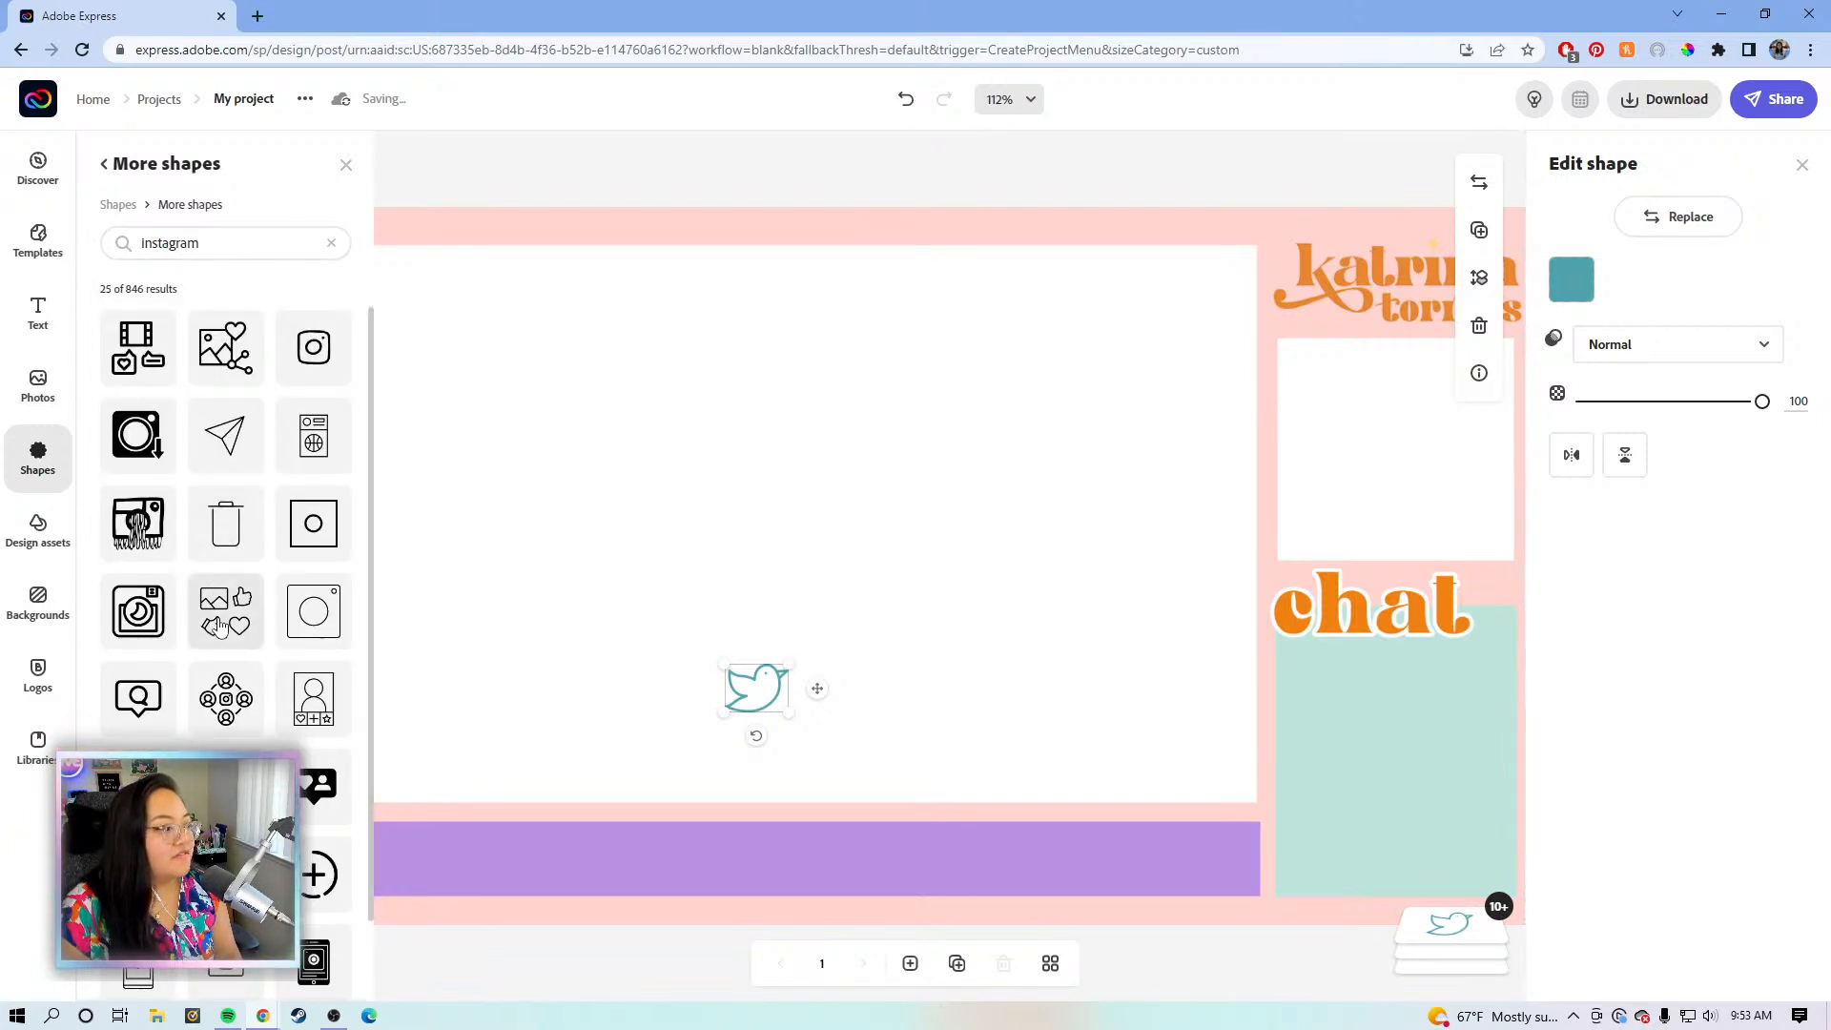
pyautogui.scroll(-1, 222, 595)
pyautogui.scroll(-1, 222, 595)
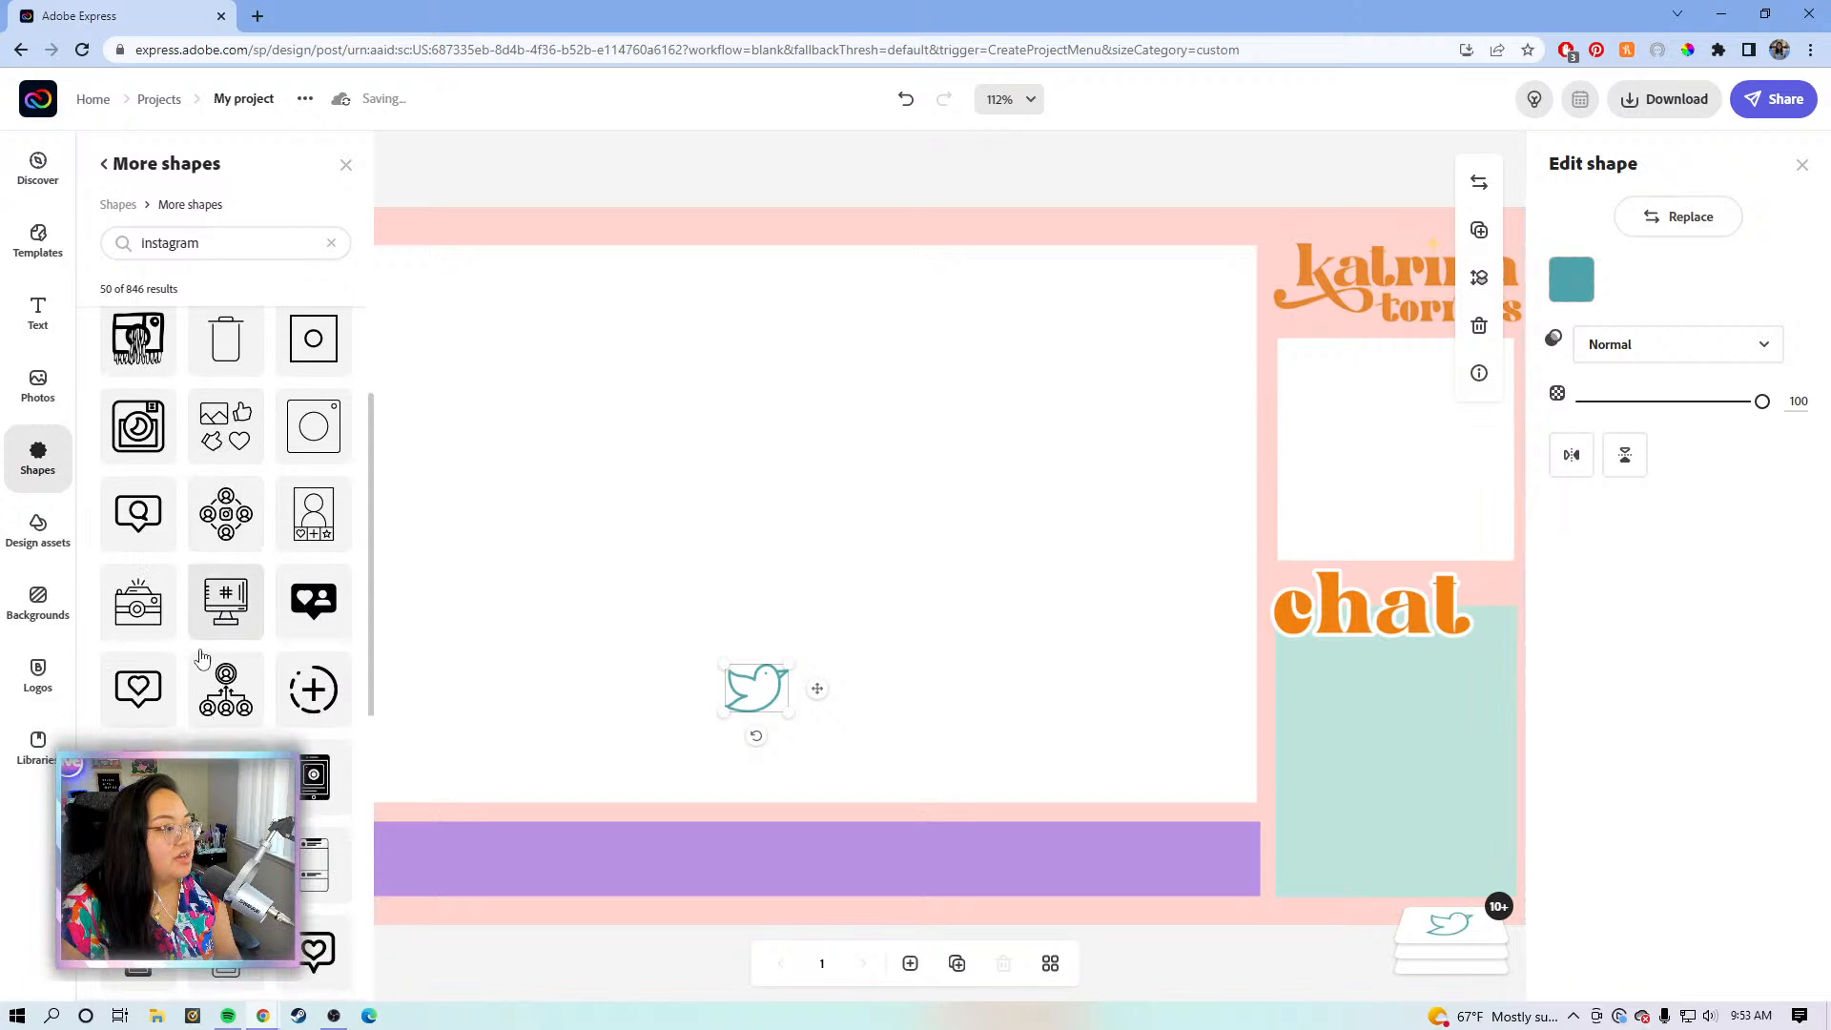
pyautogui.click(141, 429)
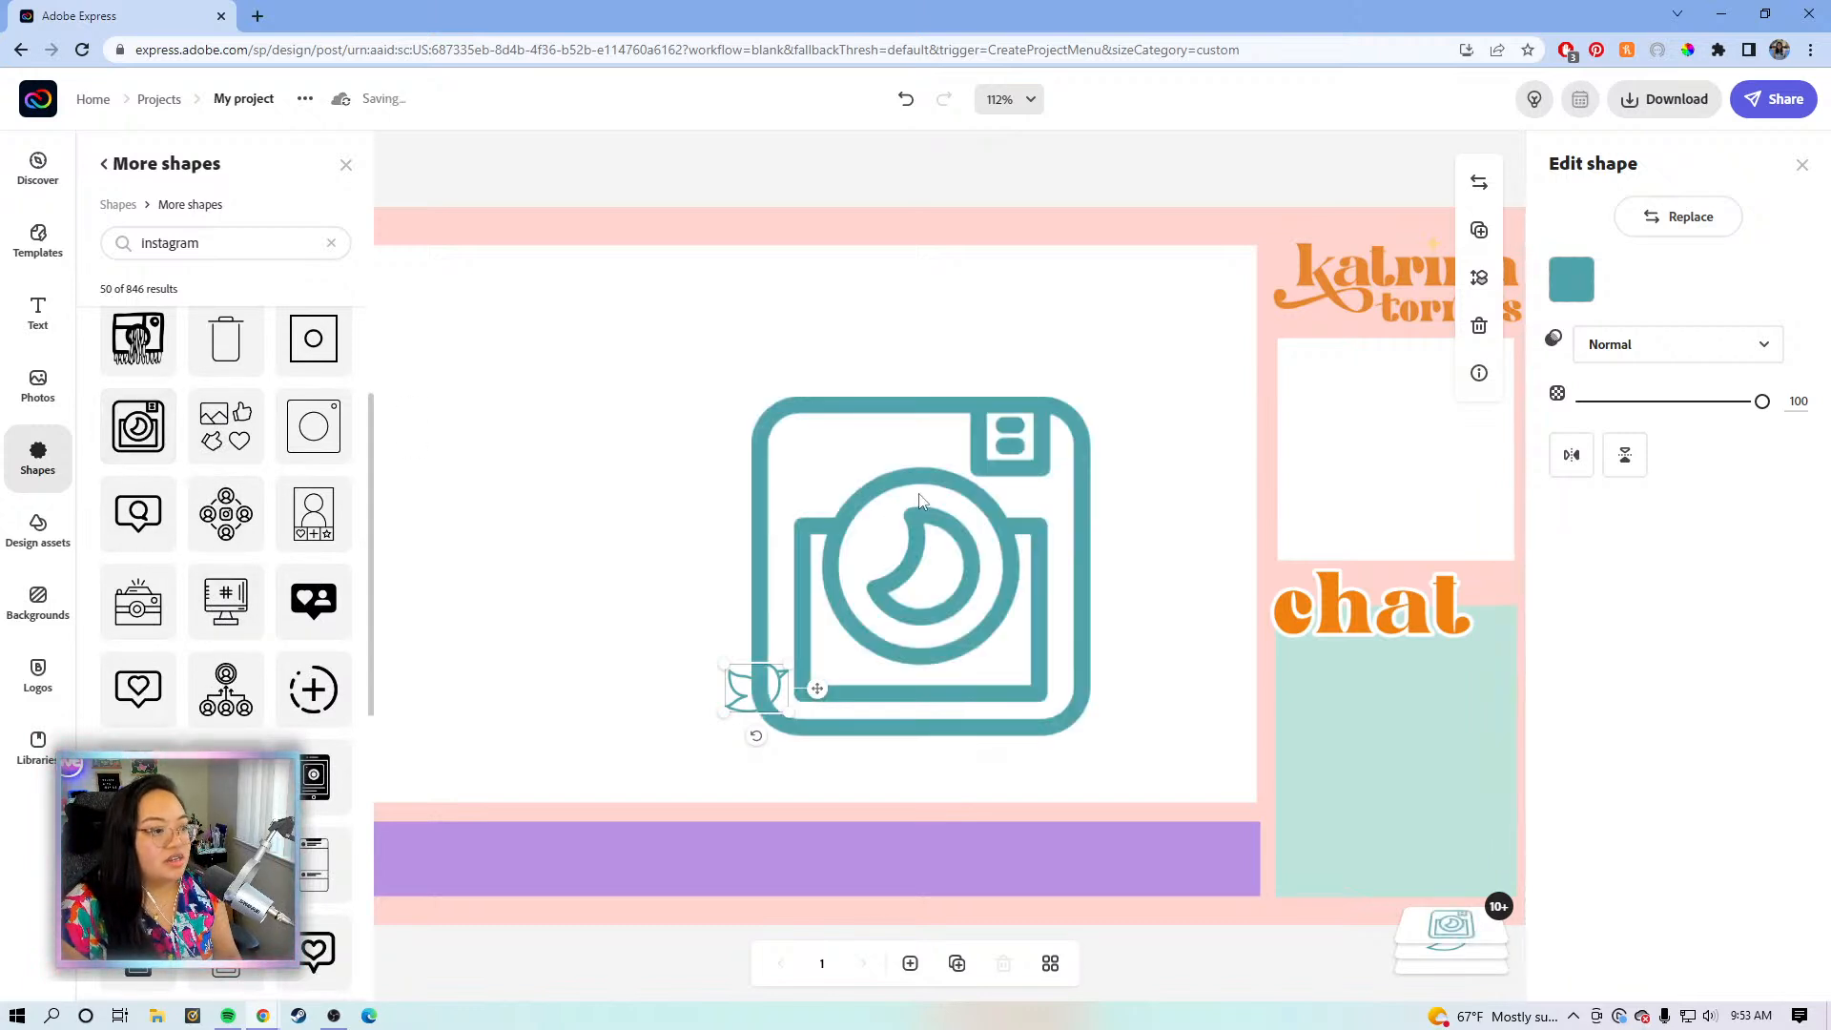
pyautogui.moveTo(1084, 403); pyautogui.dragTo(906, 700)
# - Search 'you', add the YouTube play-button outline, shrink it and close Shapes
pyautogui.moveTo(244, 243); pyautogui.dragTo(127, 256)
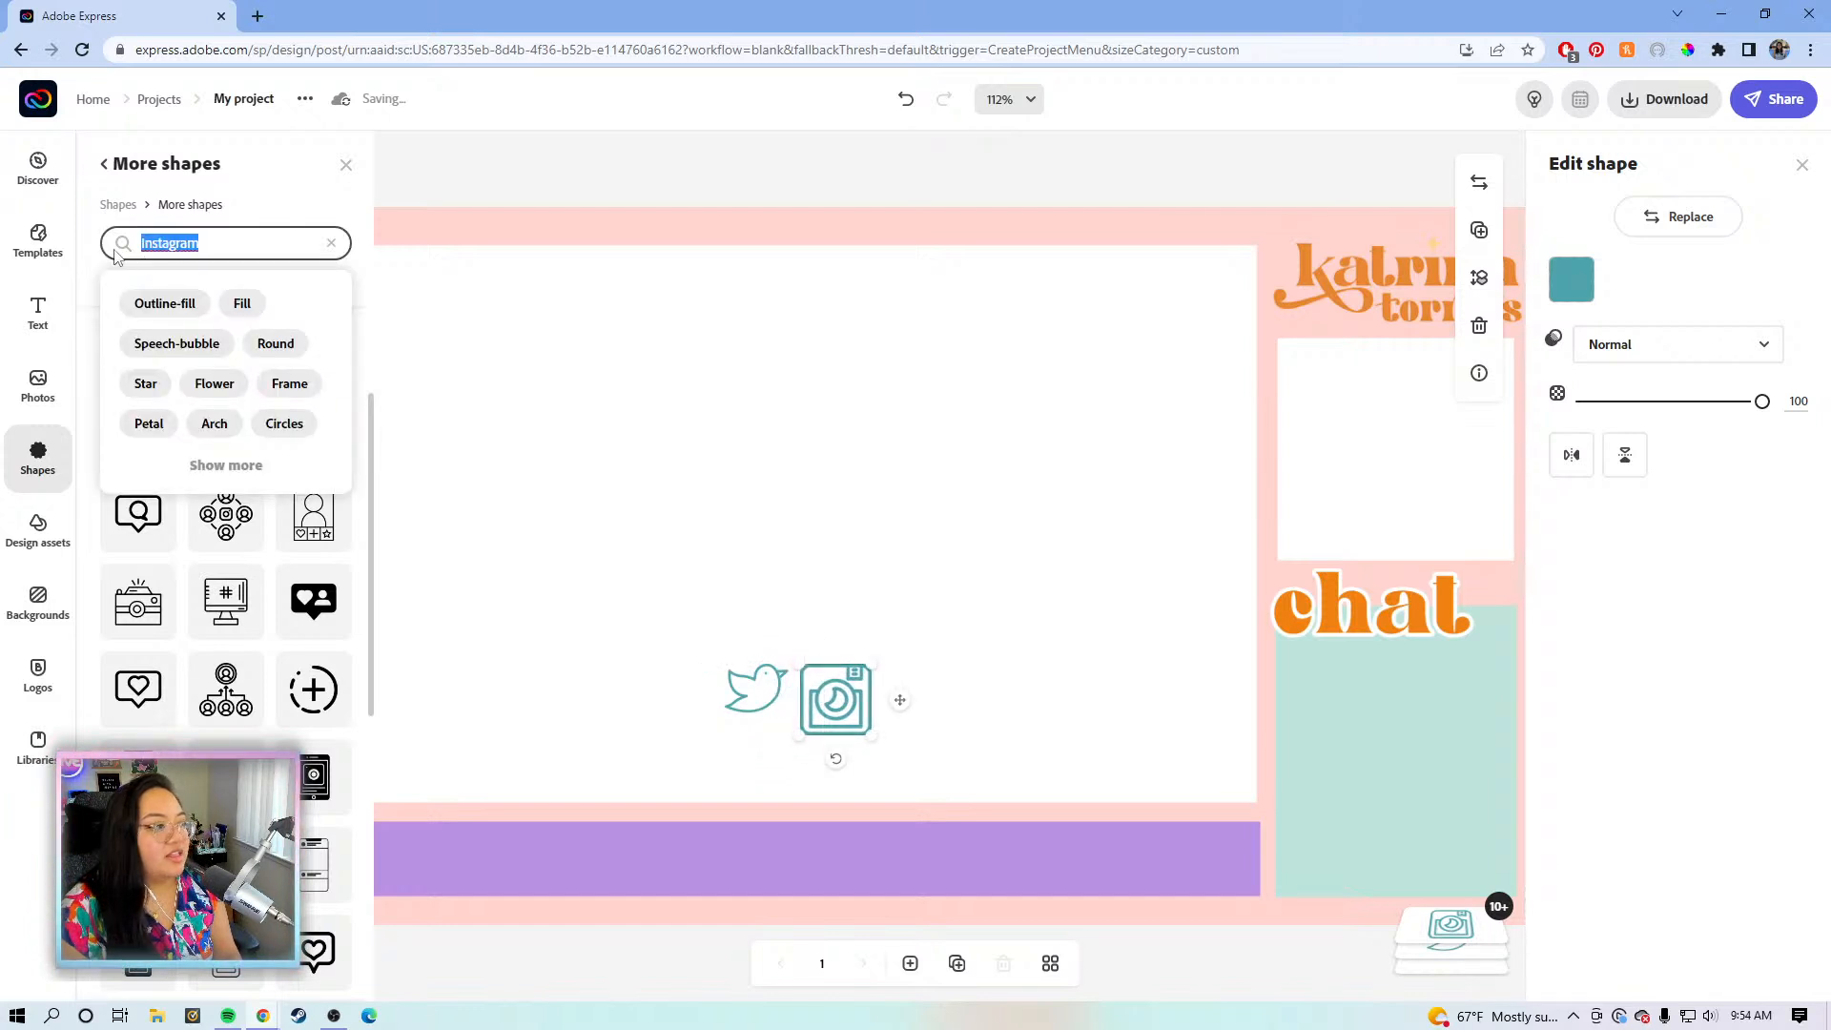
pyautogui.write('youtube')
pyautogui.press('Return')
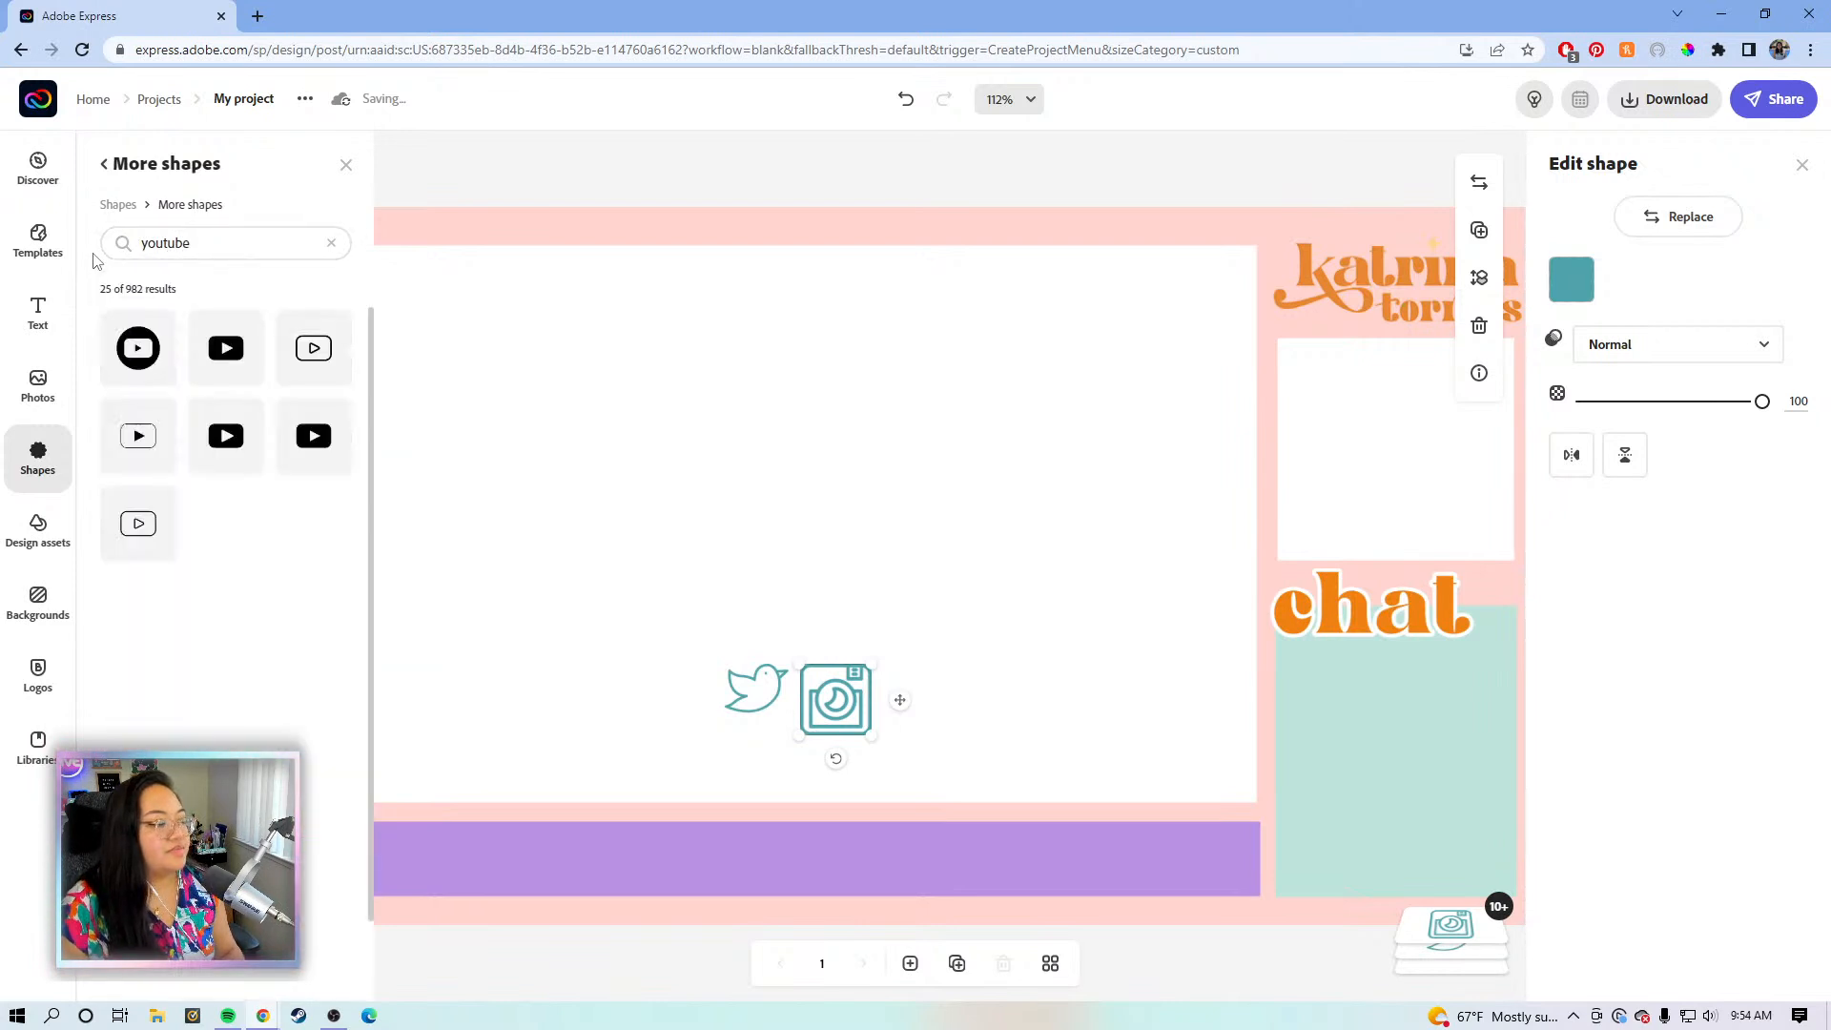
pyautogui.click(325, 351)
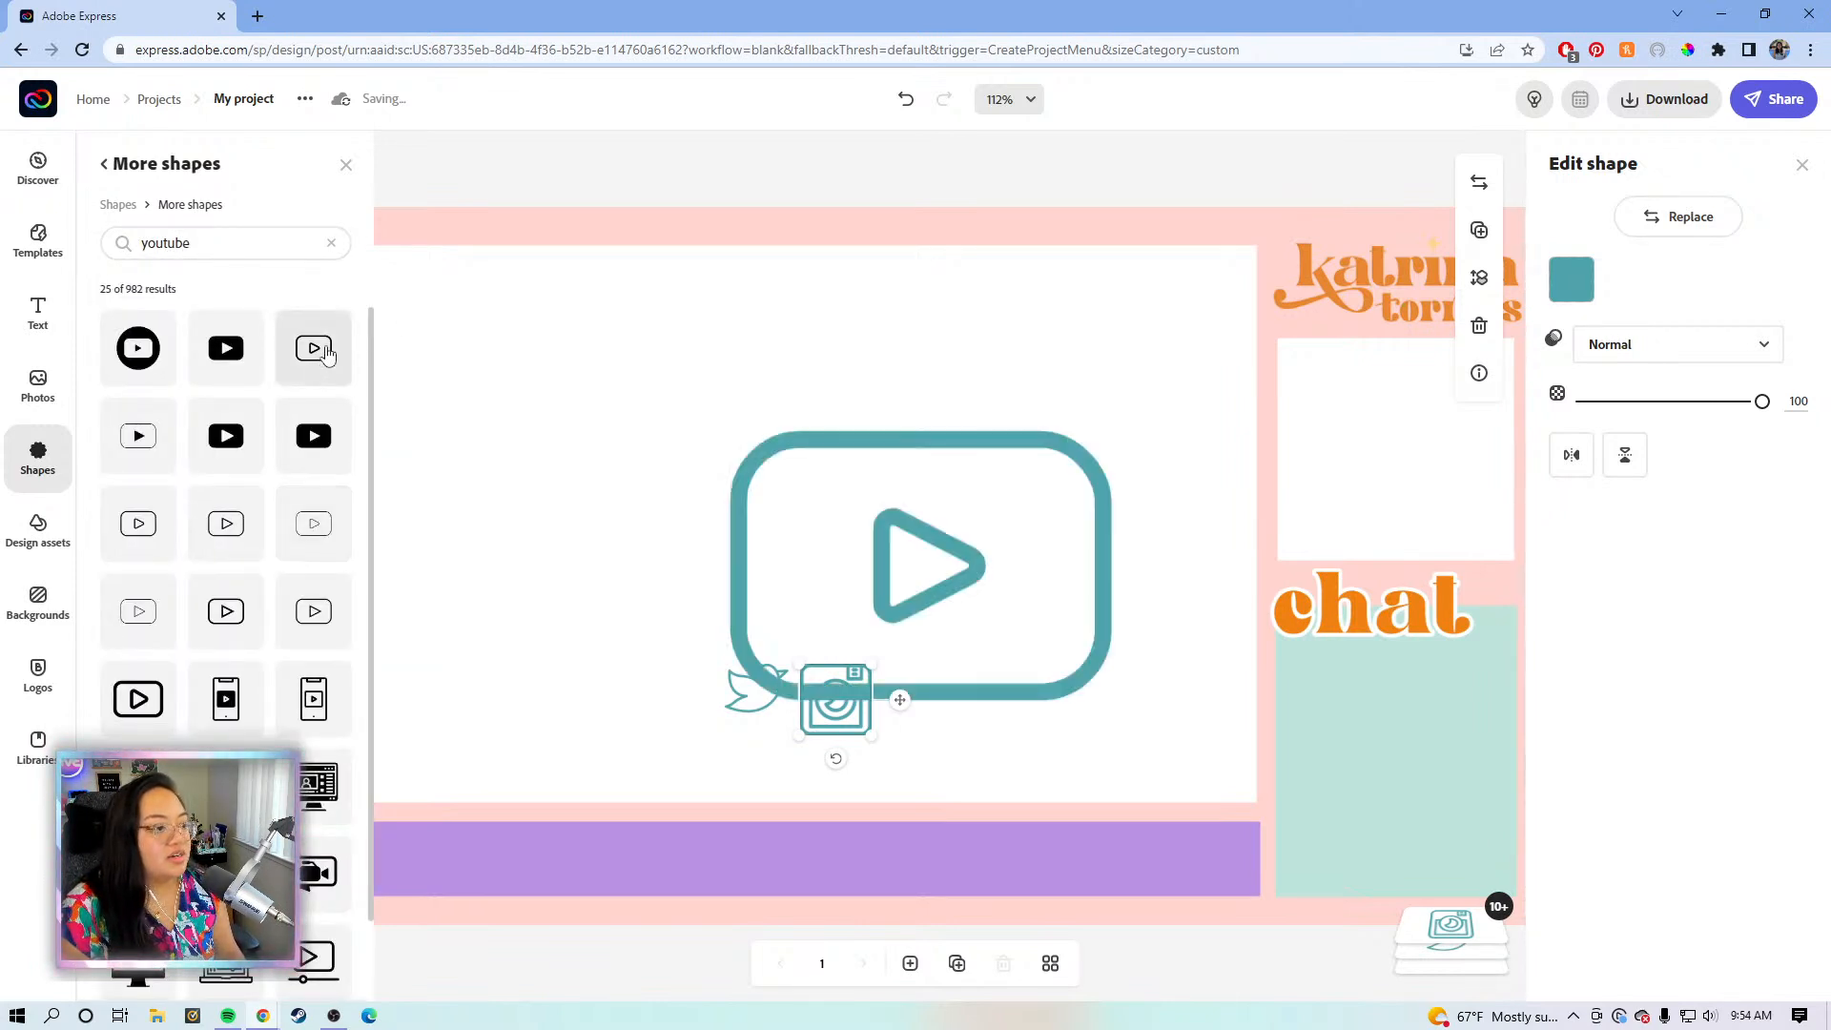
pyautogui.moveTo(1111, 436); pyautogui.dragTo(864, 603)
pyautogui.click(347, 165)
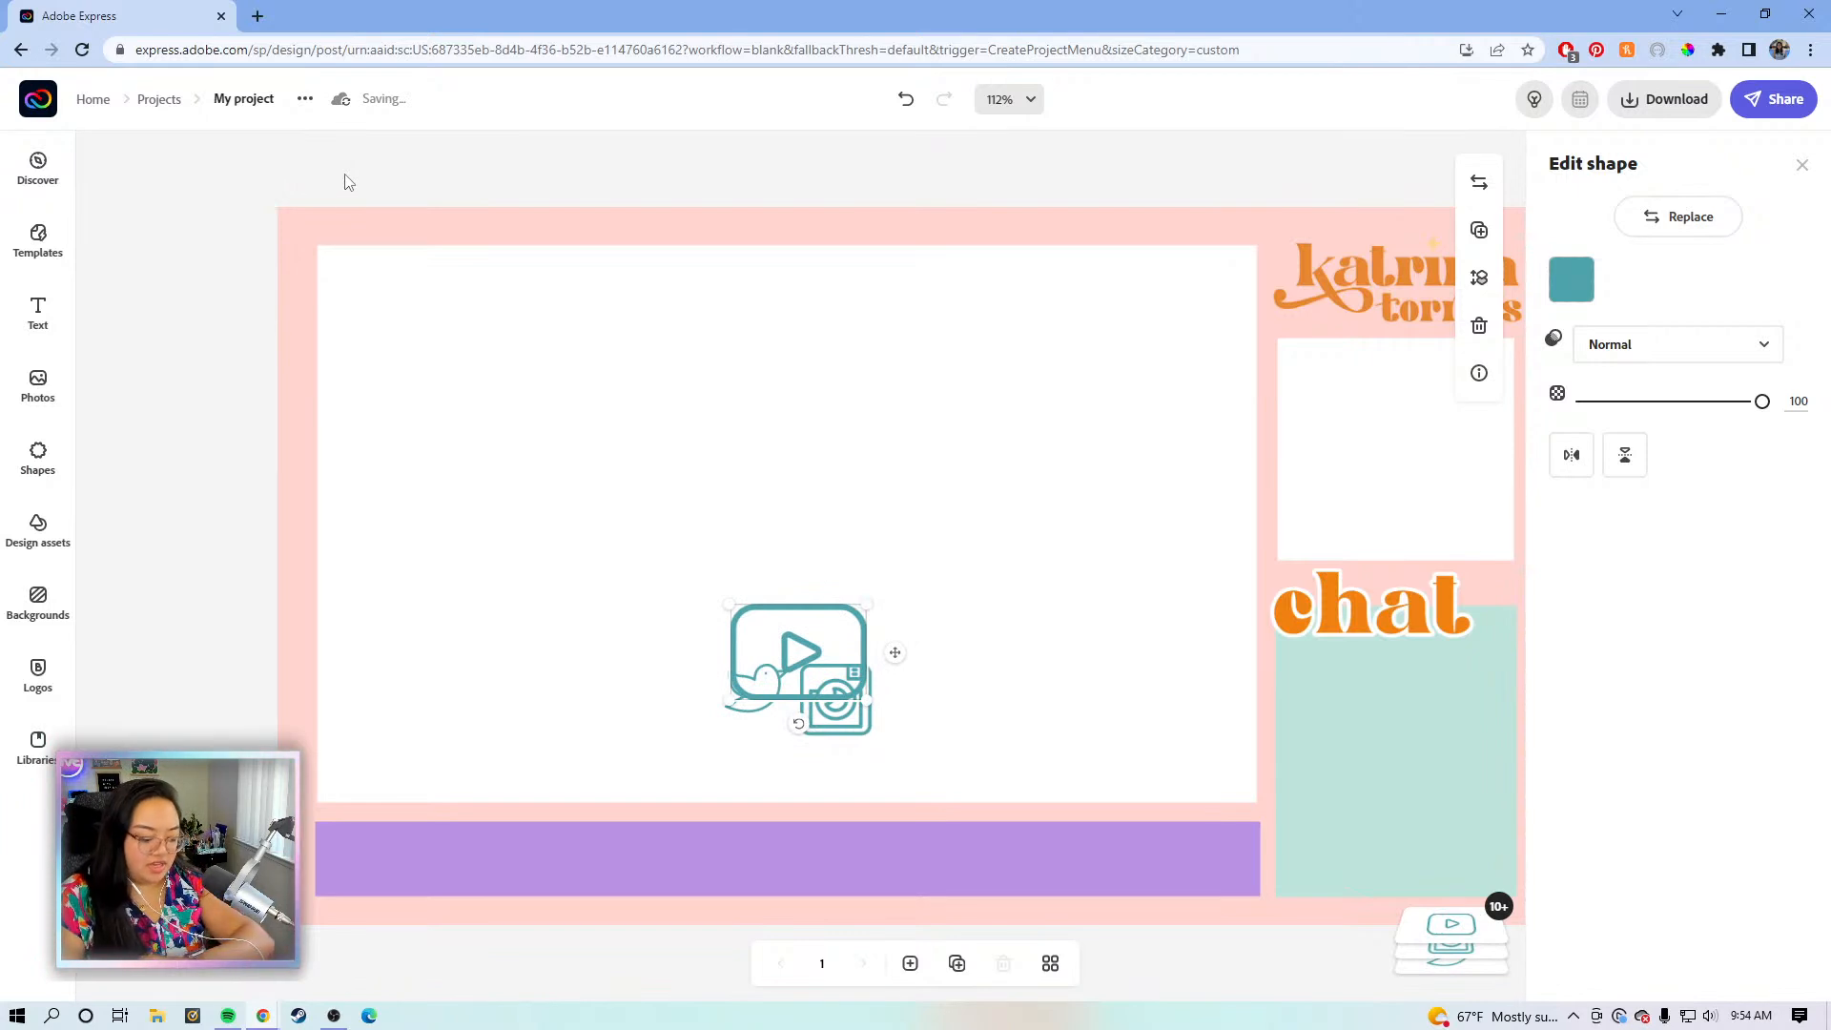
# - Move the YouTube icon up, clear of the others, and zoom to 150%
pyautogui.click(762, 629)
pyautogui.click(796, 645)
pyautogui.moveTo(828, 591); pyautogui.dragTo(851, 524)
pyautogui.click(754, 688)
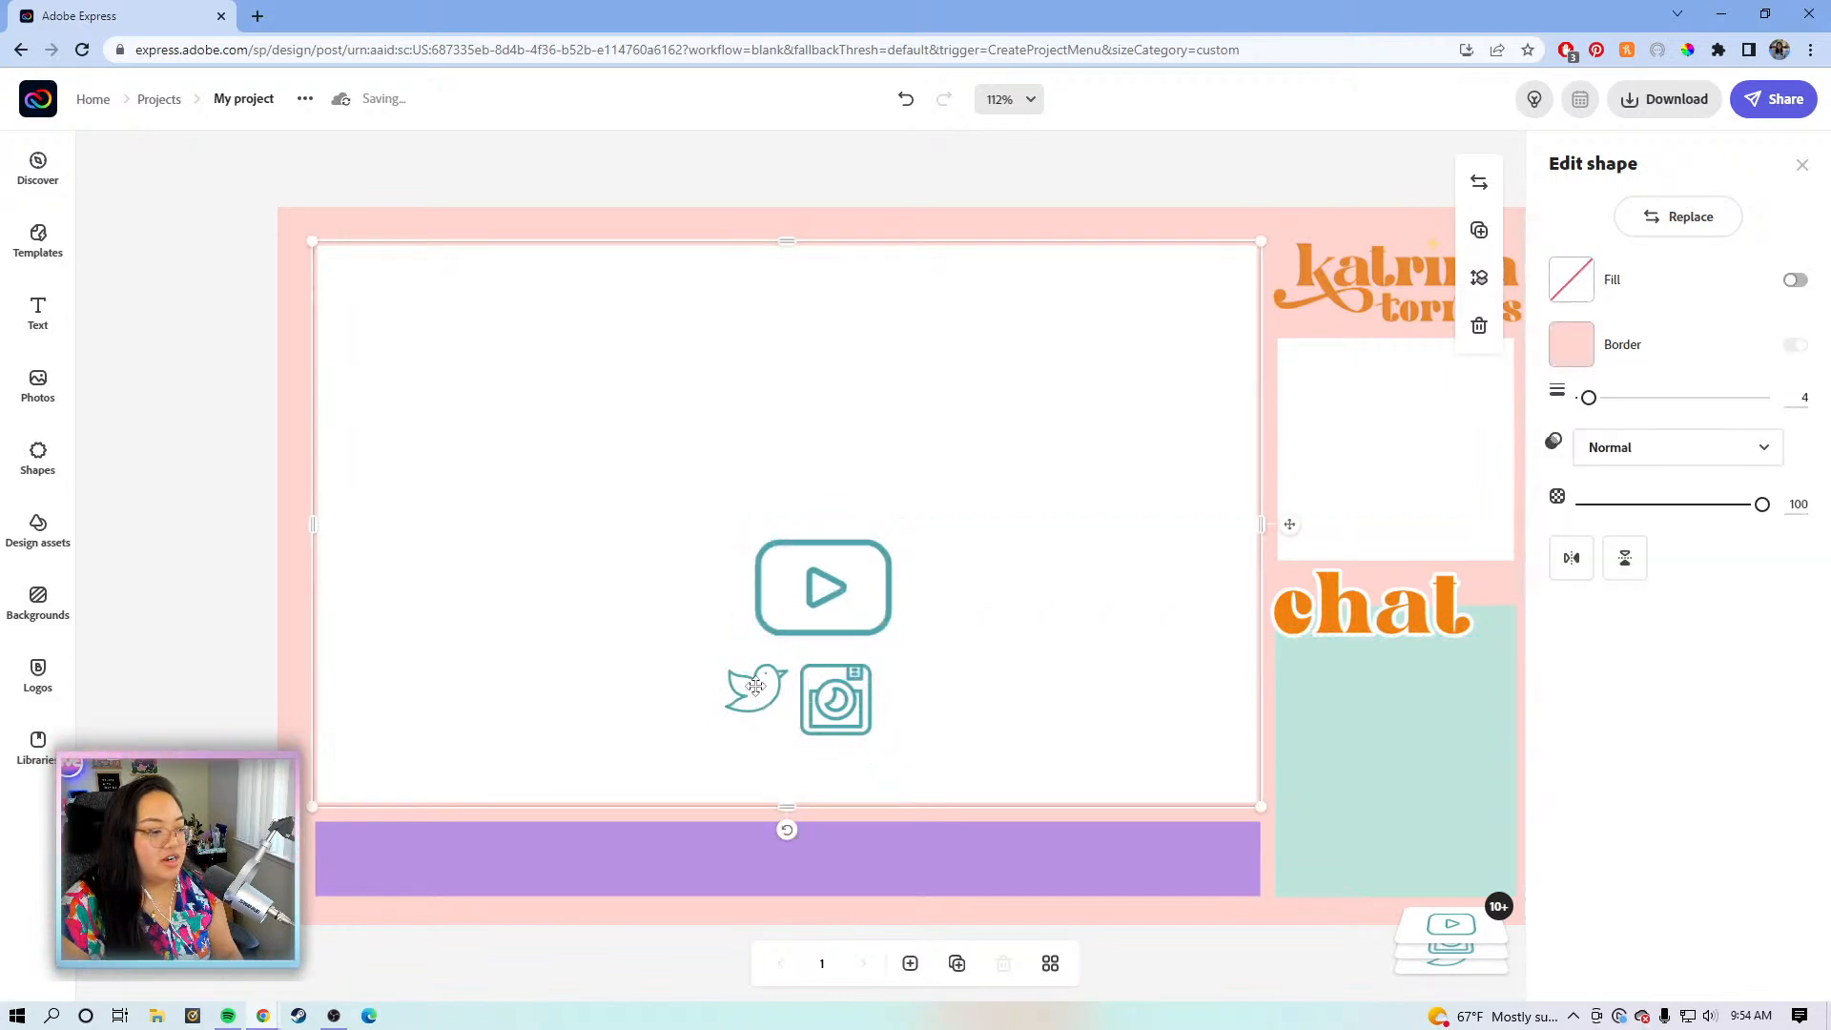
pyautogui.click(753, 680)
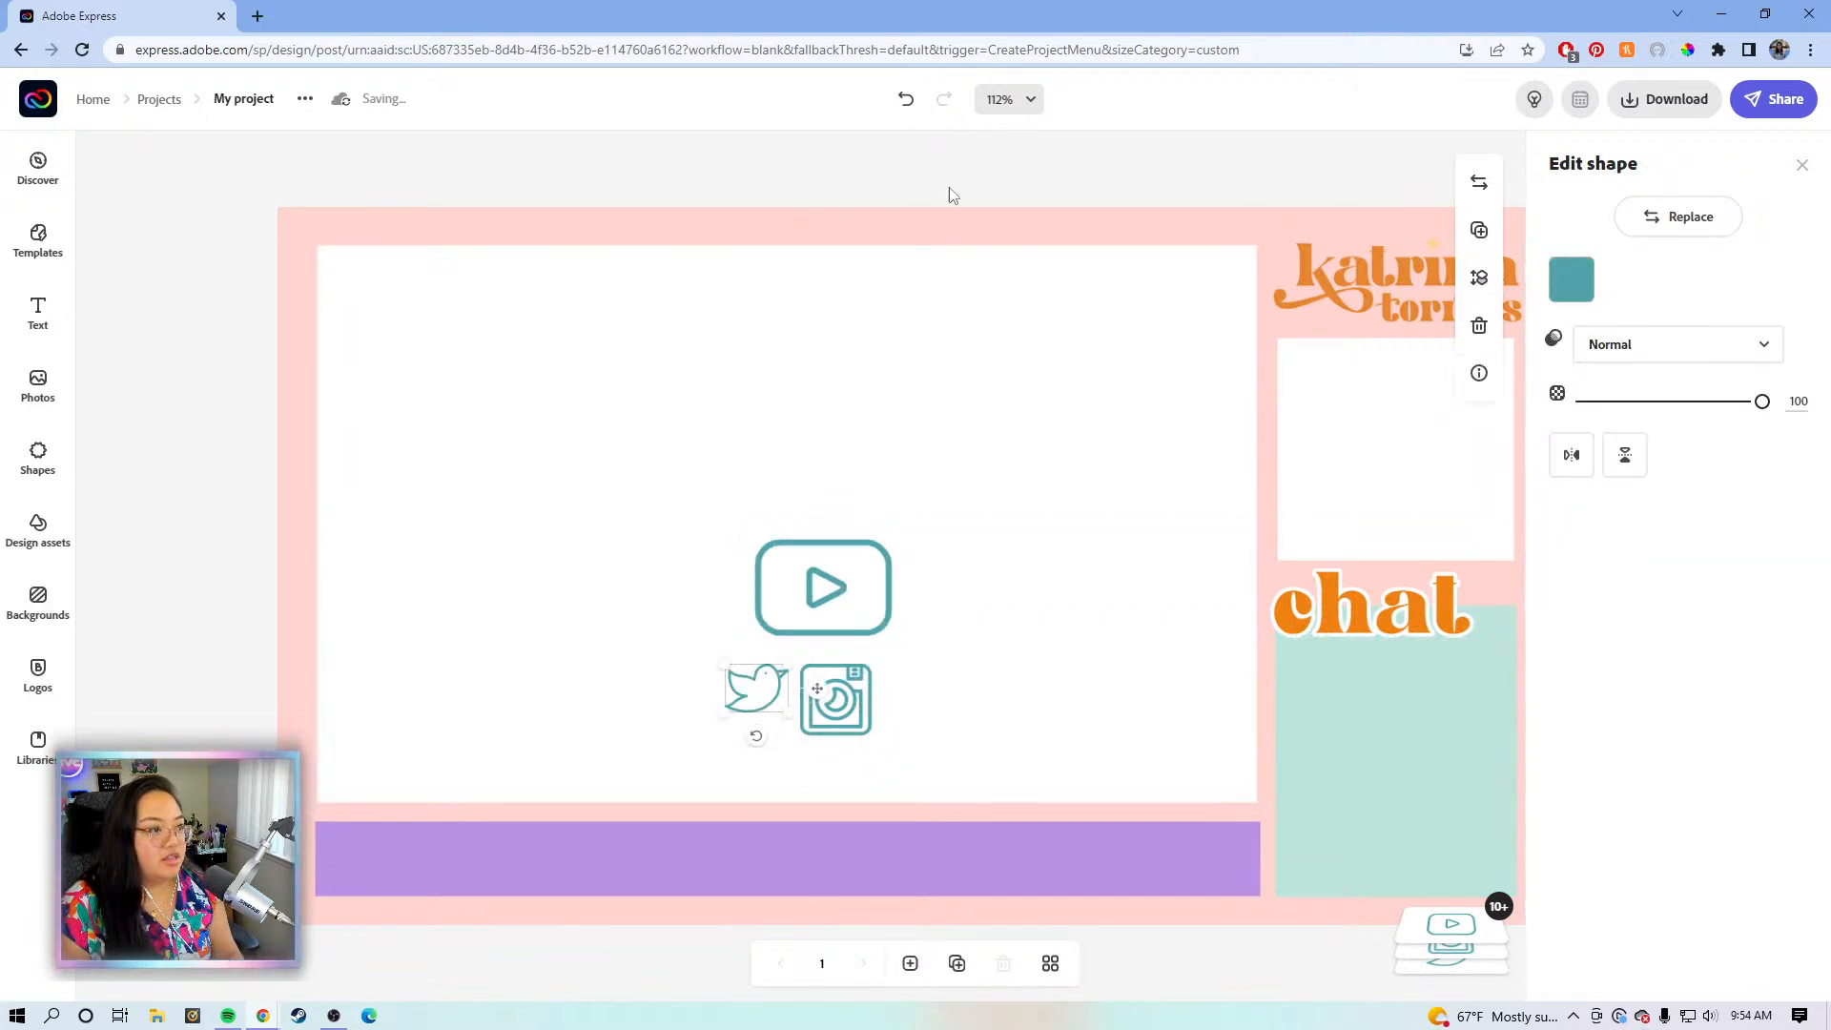
pyautogui.click(1035, 98)
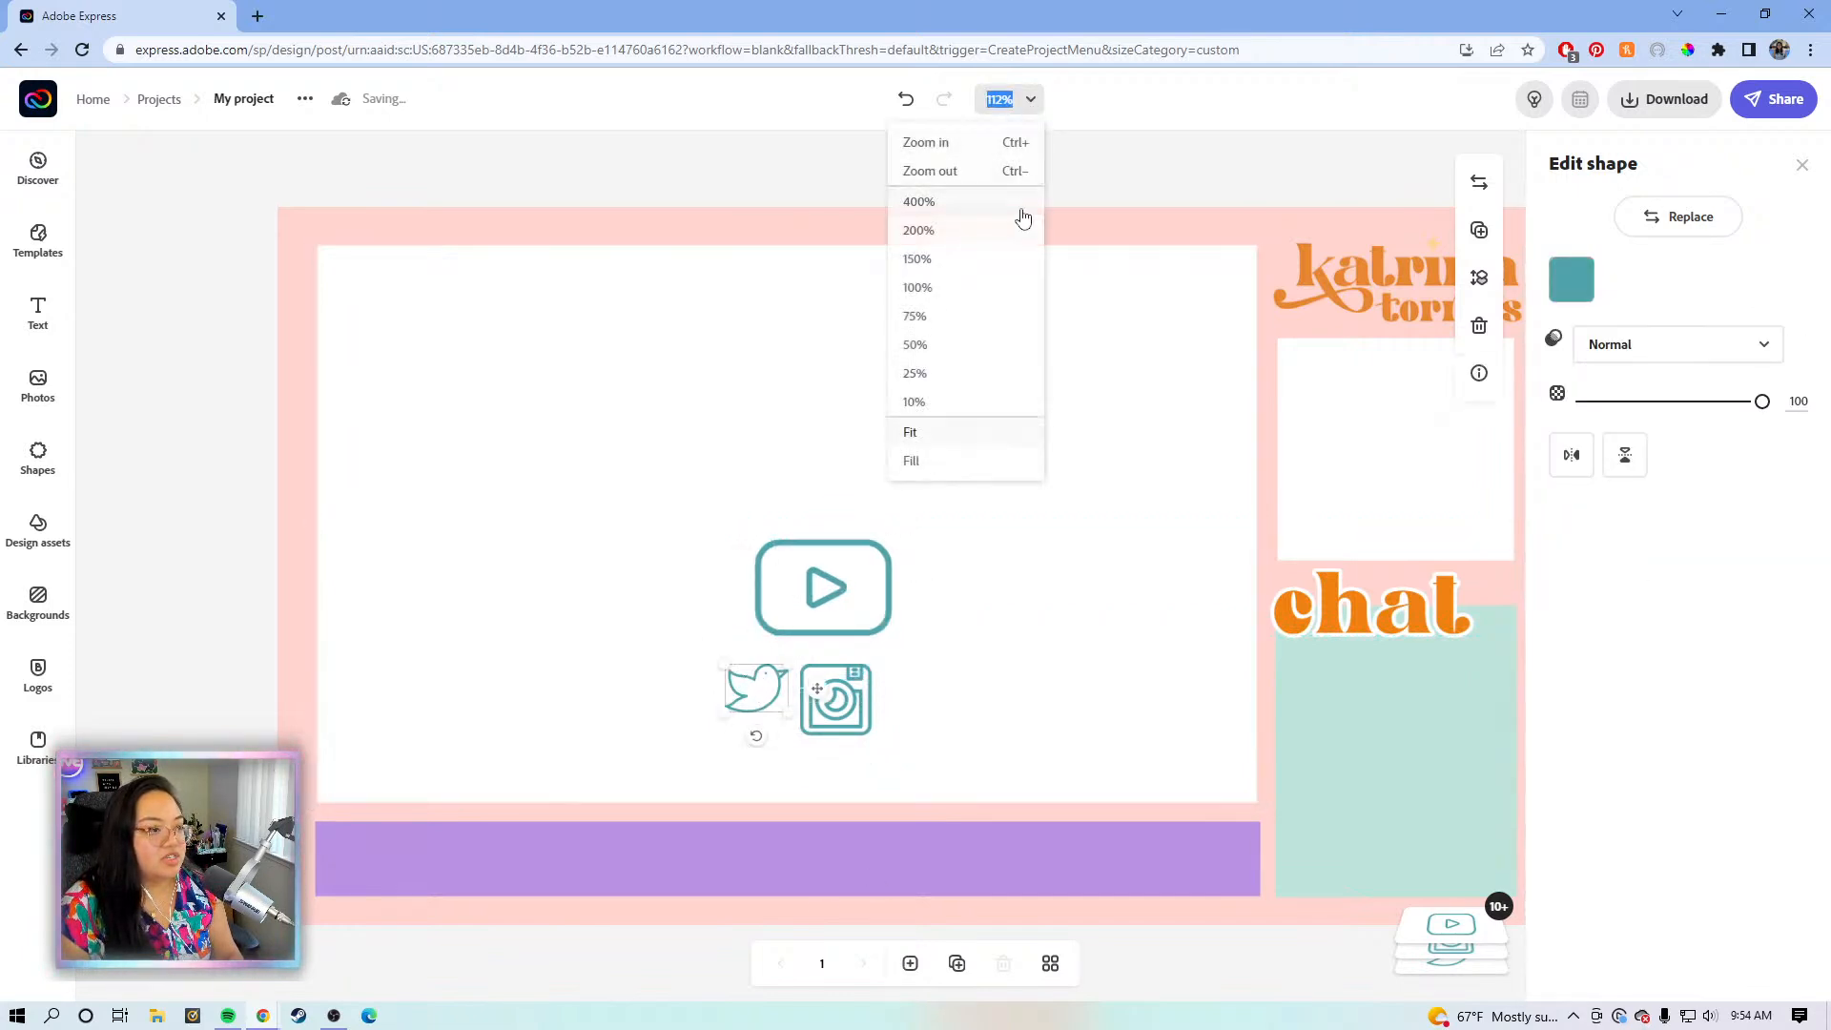
pyautogui.click(971, 263)
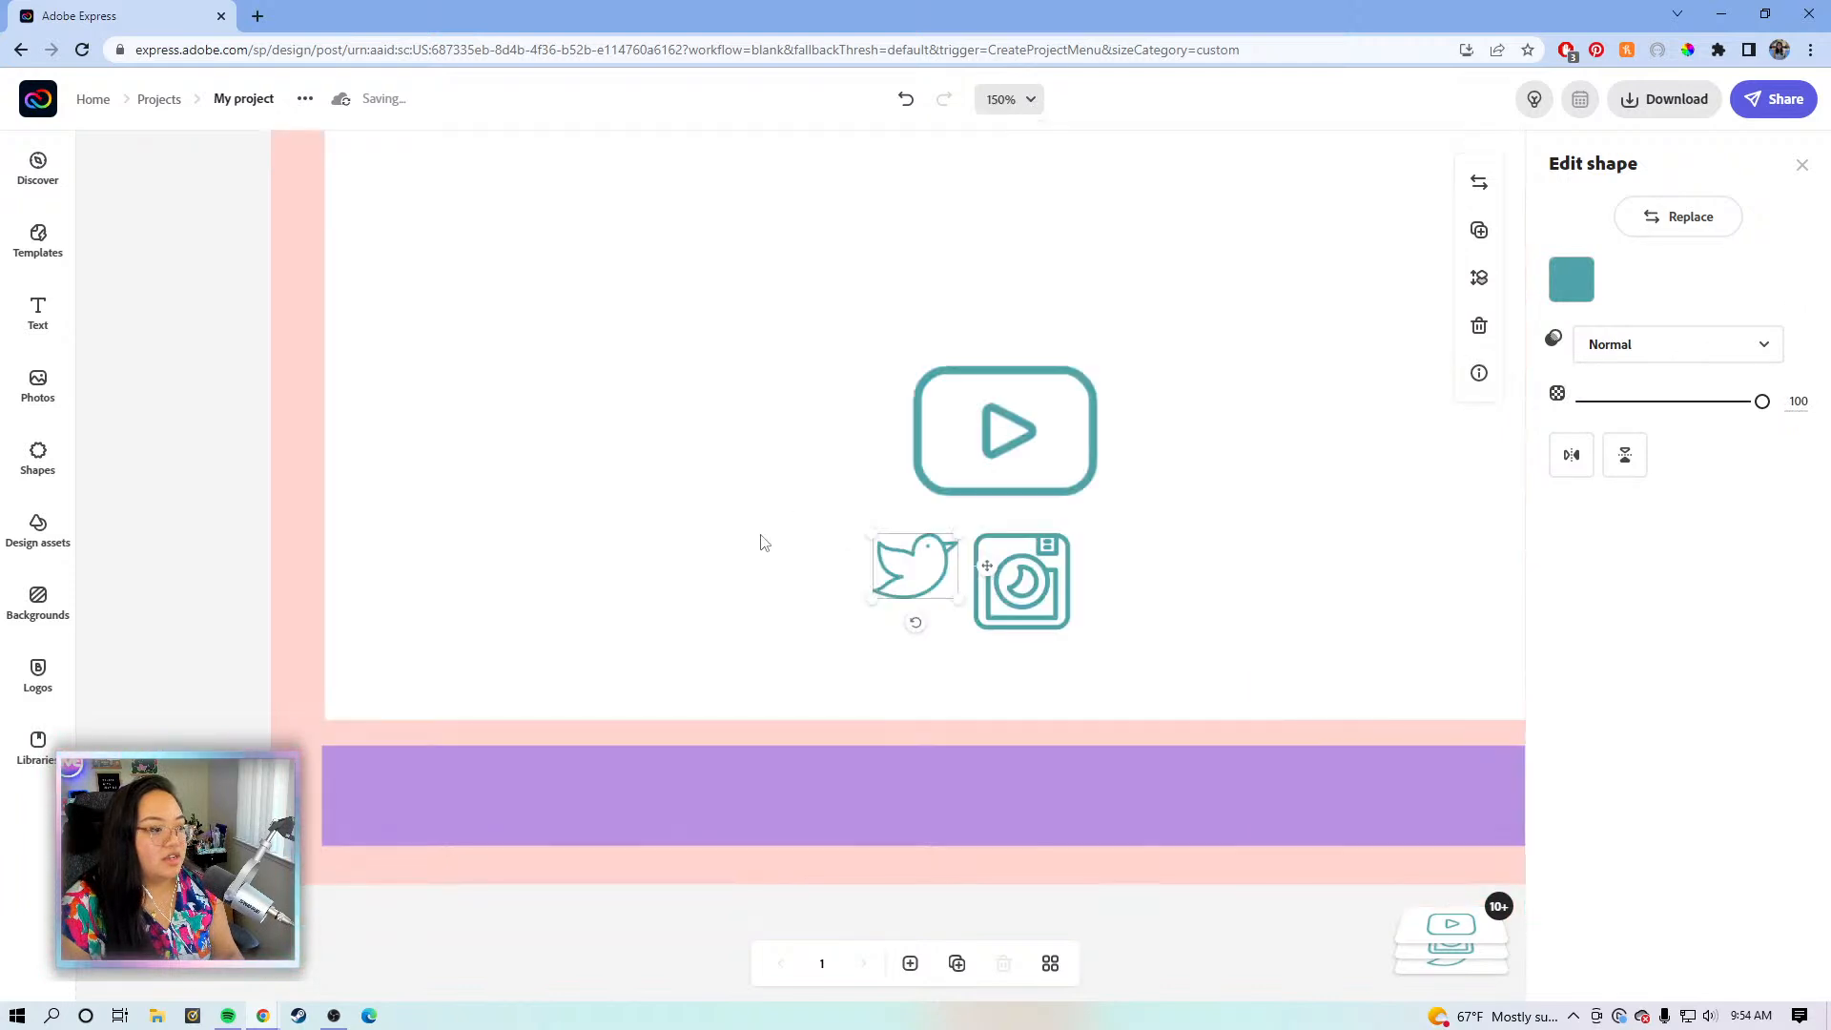
# - Place a beige bird at the purple bar's left end with the YouTube icon beside it
pyautogui.moveTo(989, 567); pyautogui.dragTo(452, 803)
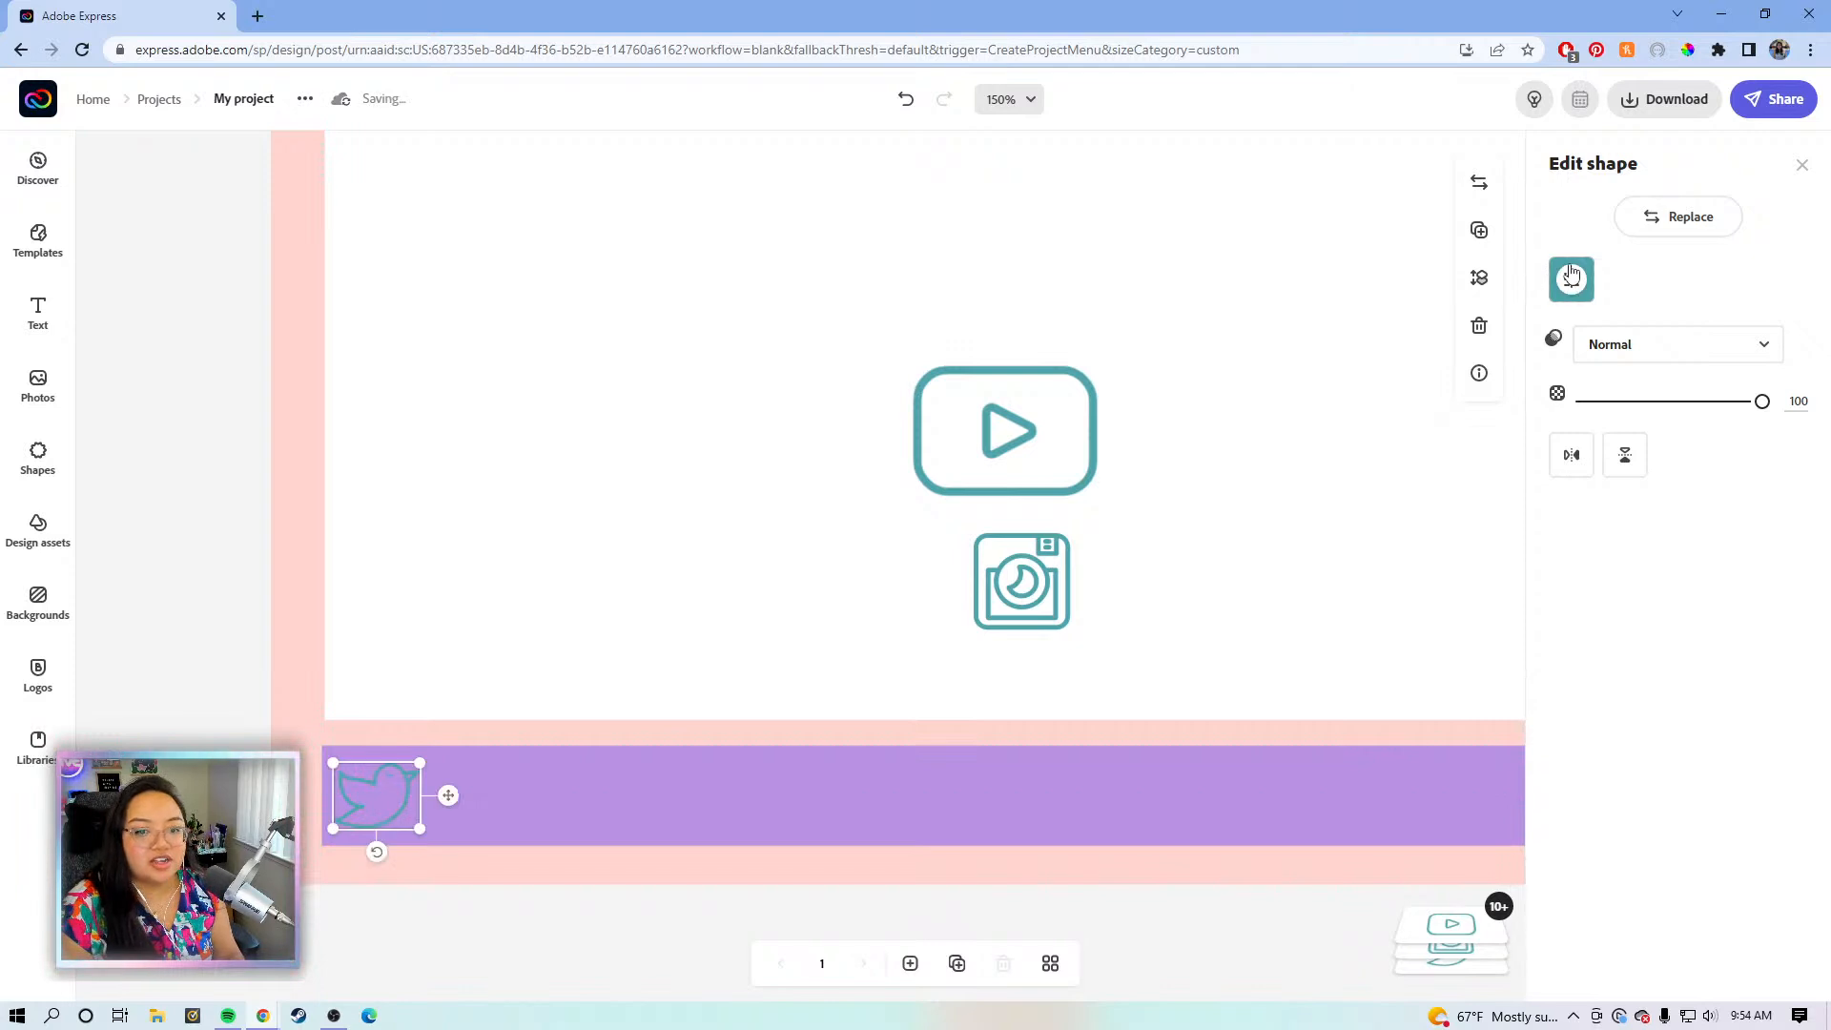
pyautogui.click(1571, 279)
pyautogui.click(1594, 417)
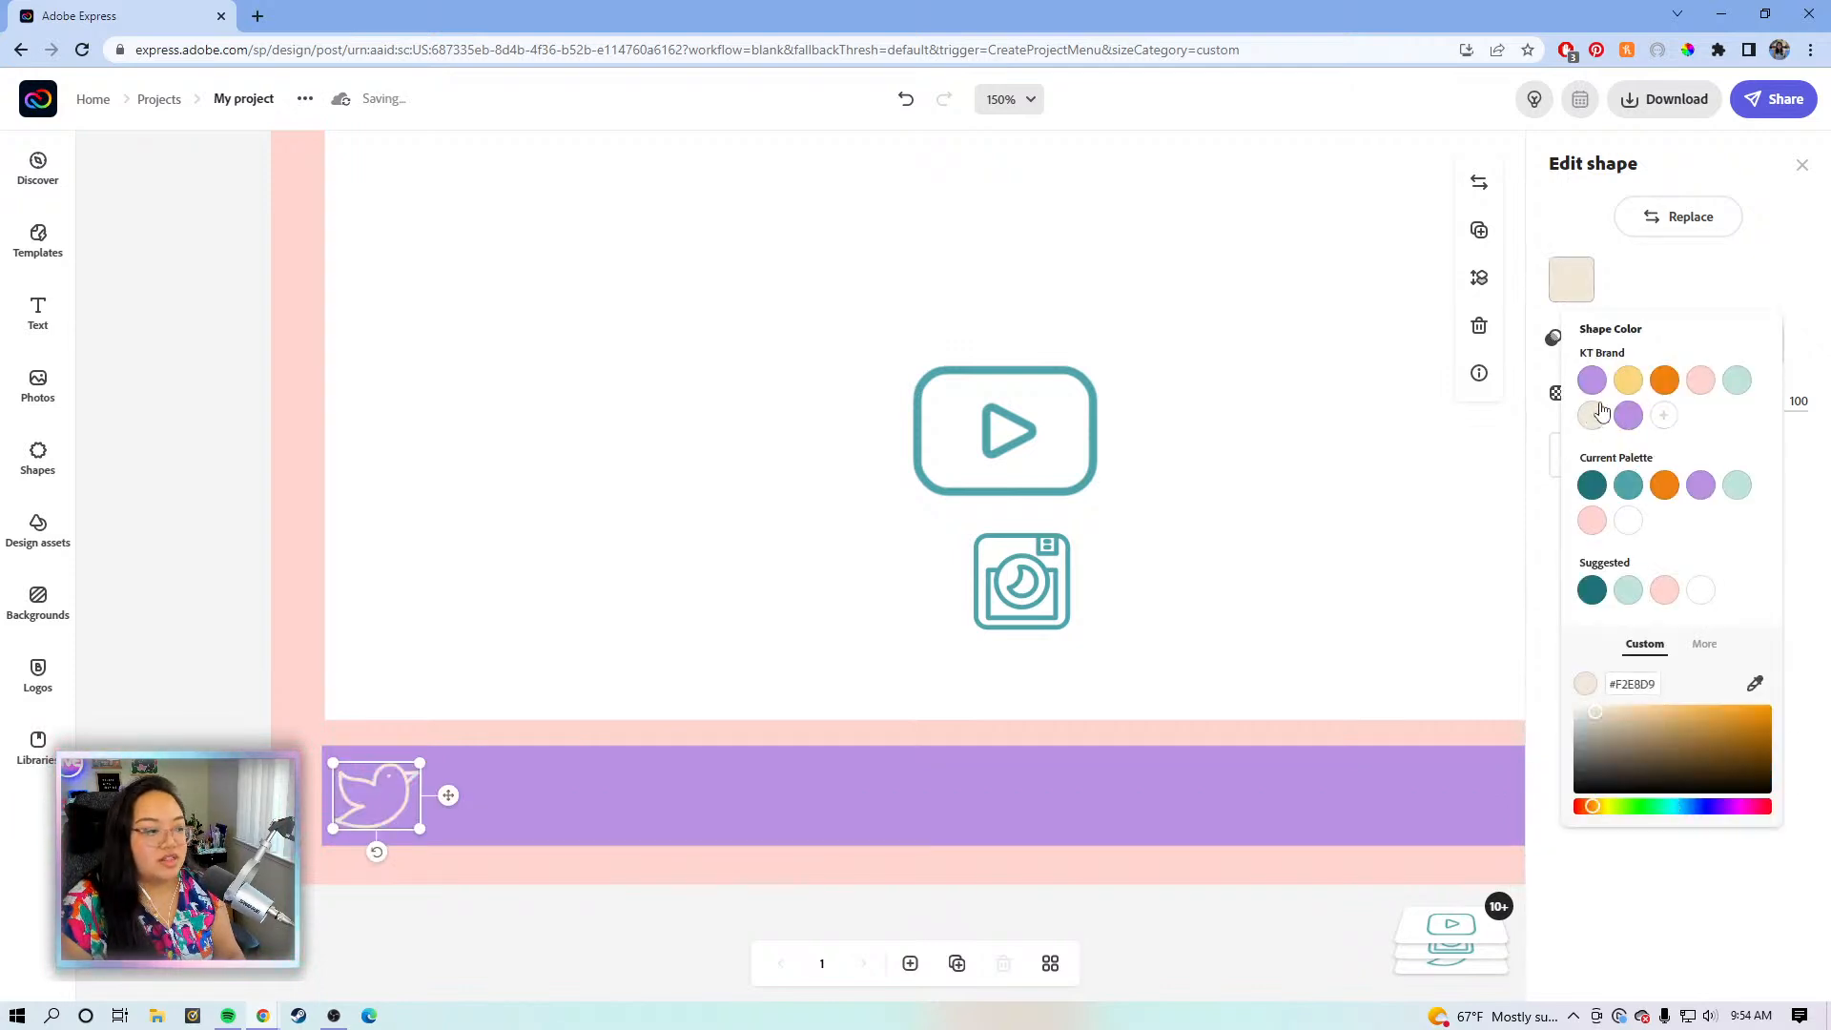
pyautogui.moveTo(452, 799); pyautogui.dragTo(460, 801)
pyautogui.click(998, 466)
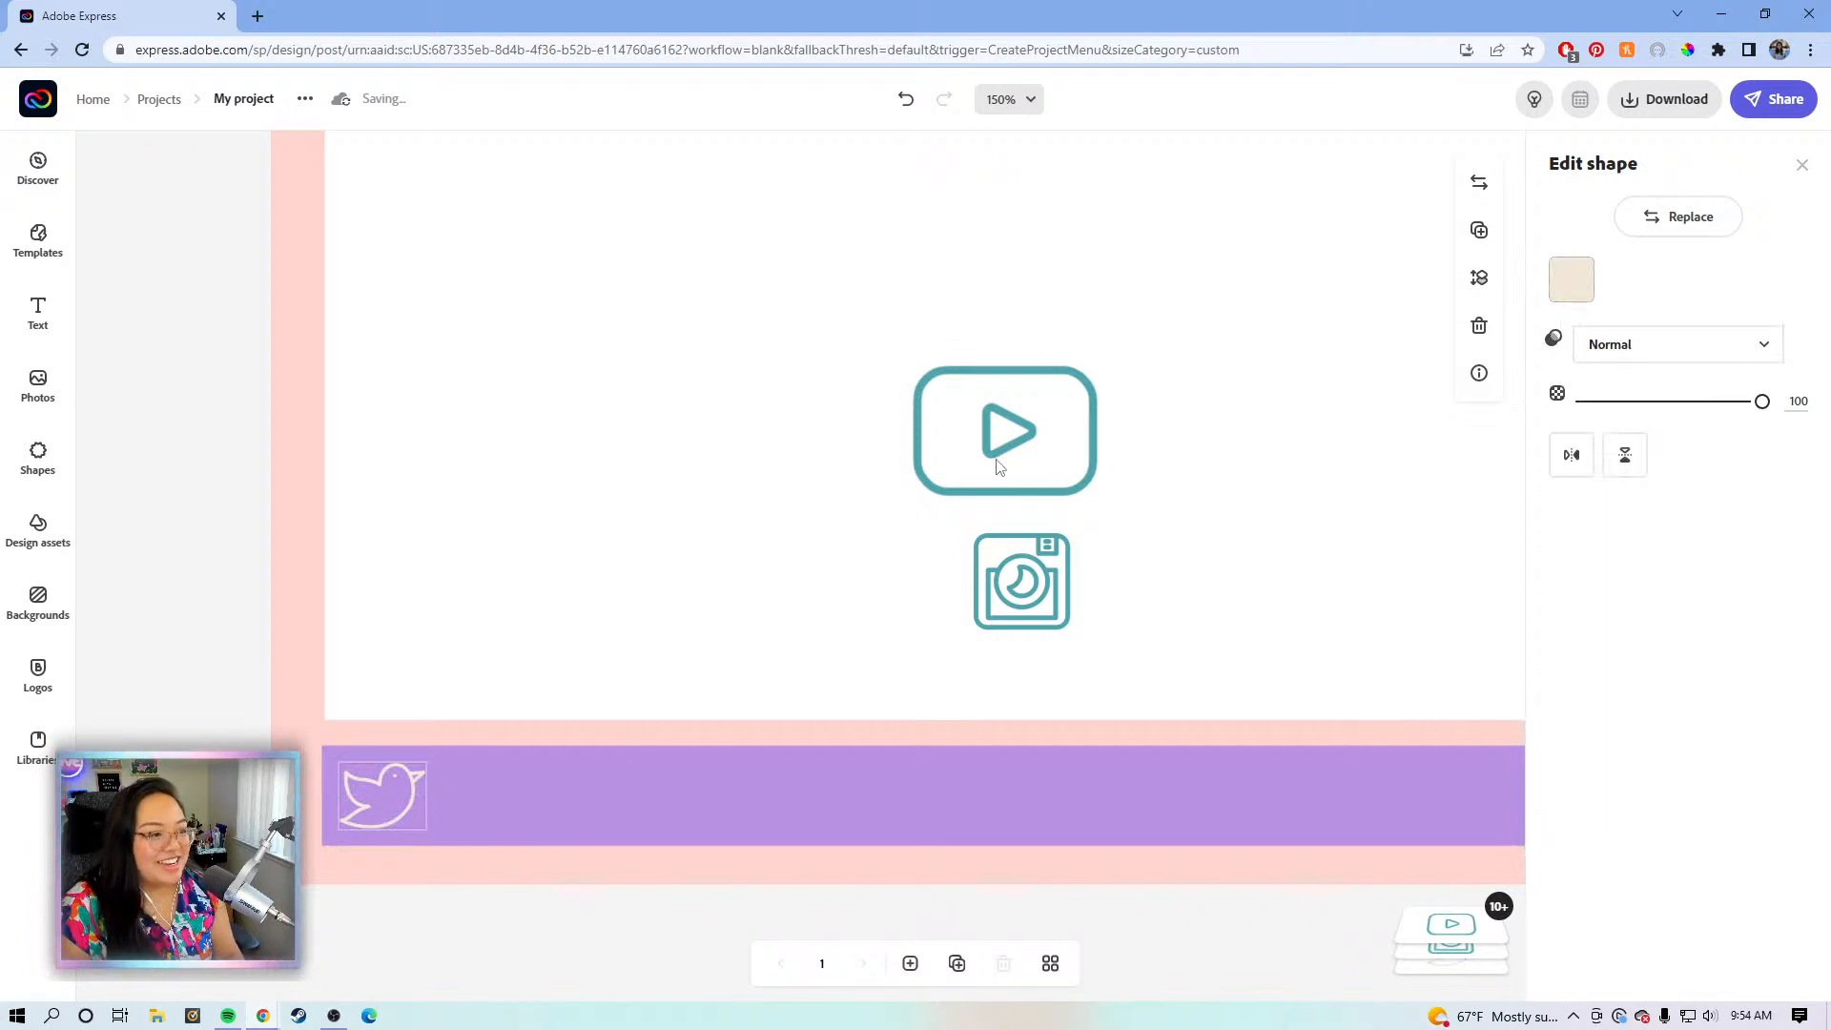
pyautogui.click(1018, 569)
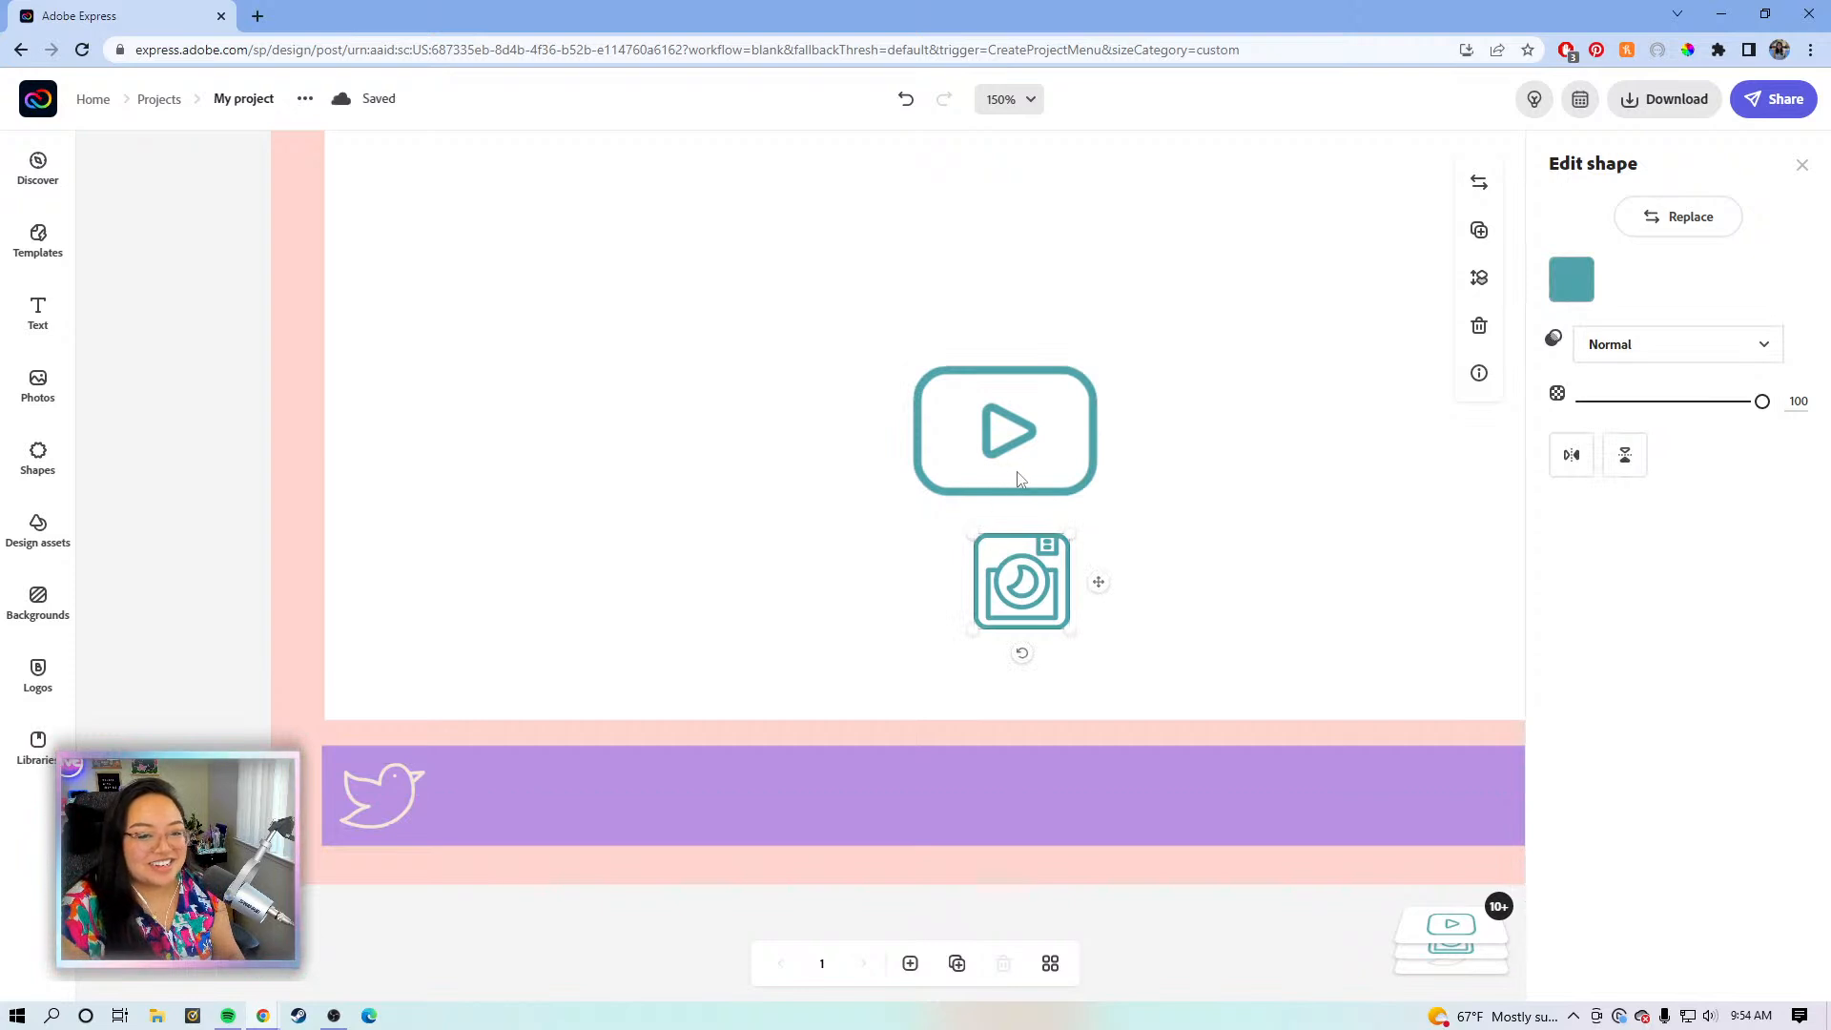
pyautogui.click(1038, 459)
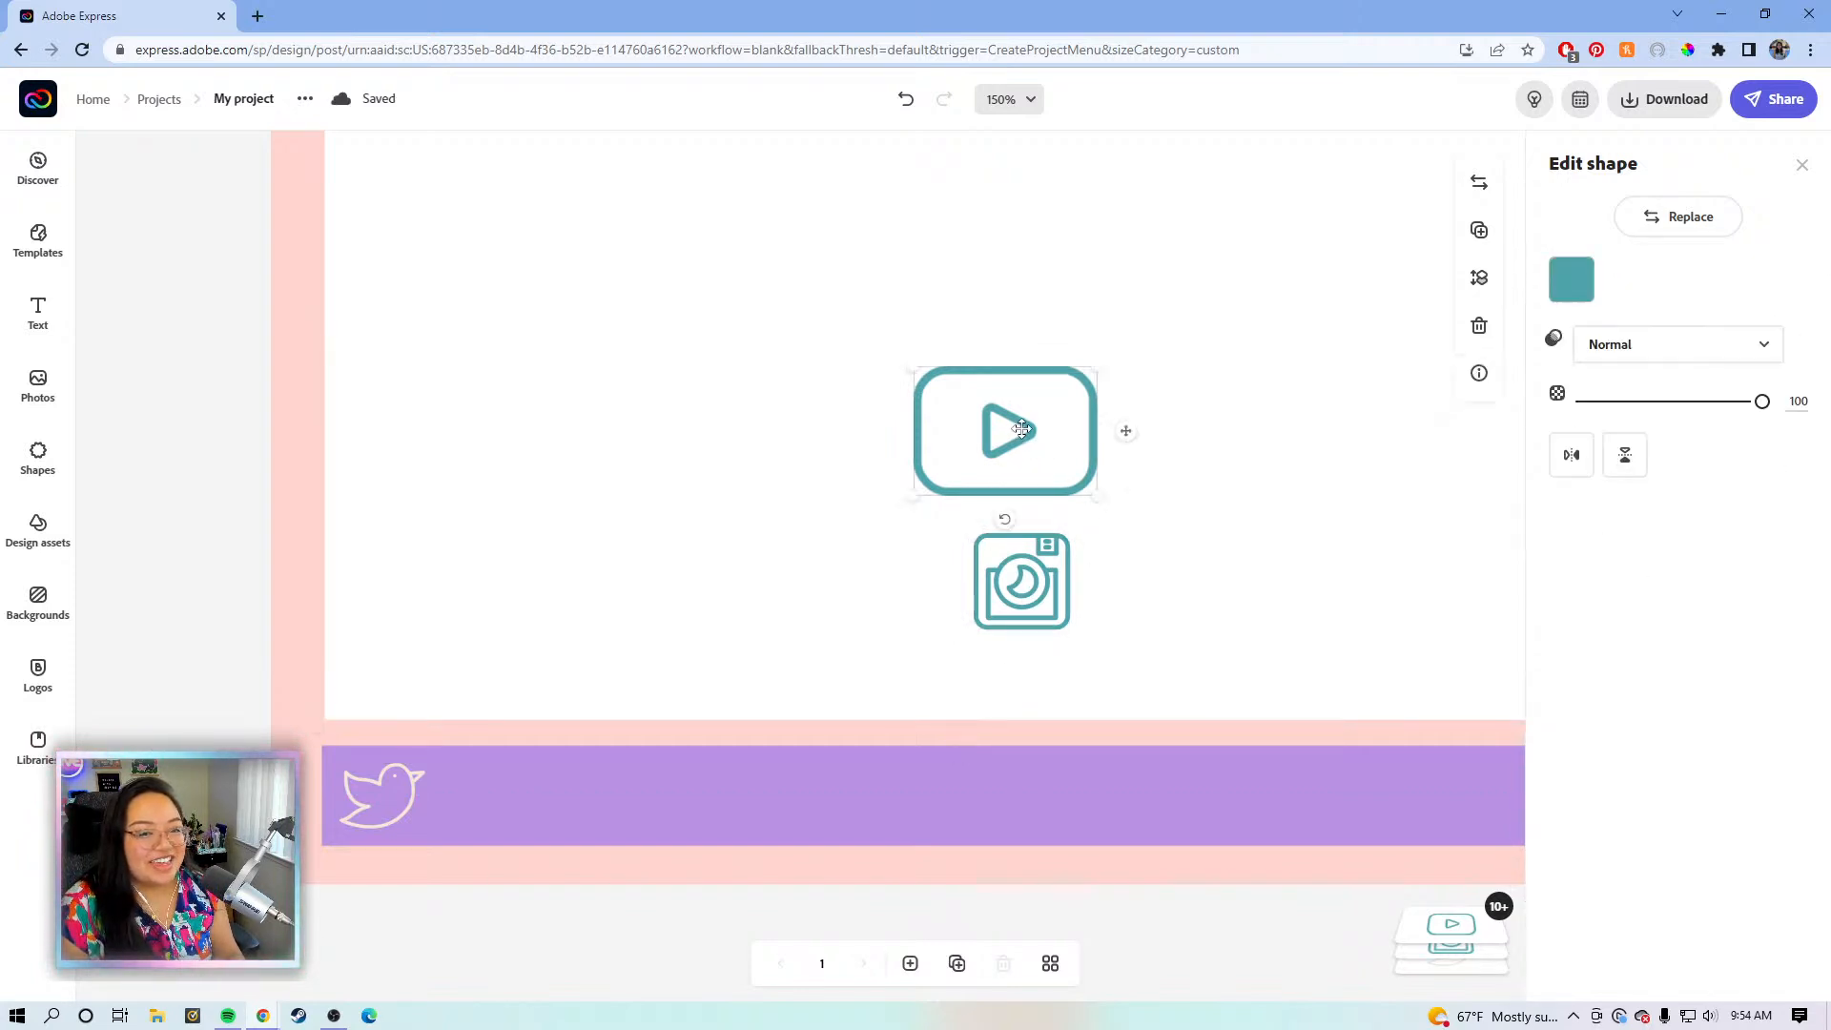
pyautogui.moveTo(1033, 429); pyautogui.dragTo(577, 767)
# - Shrink the YouTube icon, then recolour Instagram cream and move it onto the purple band
pyautogui.click(1587, 300)
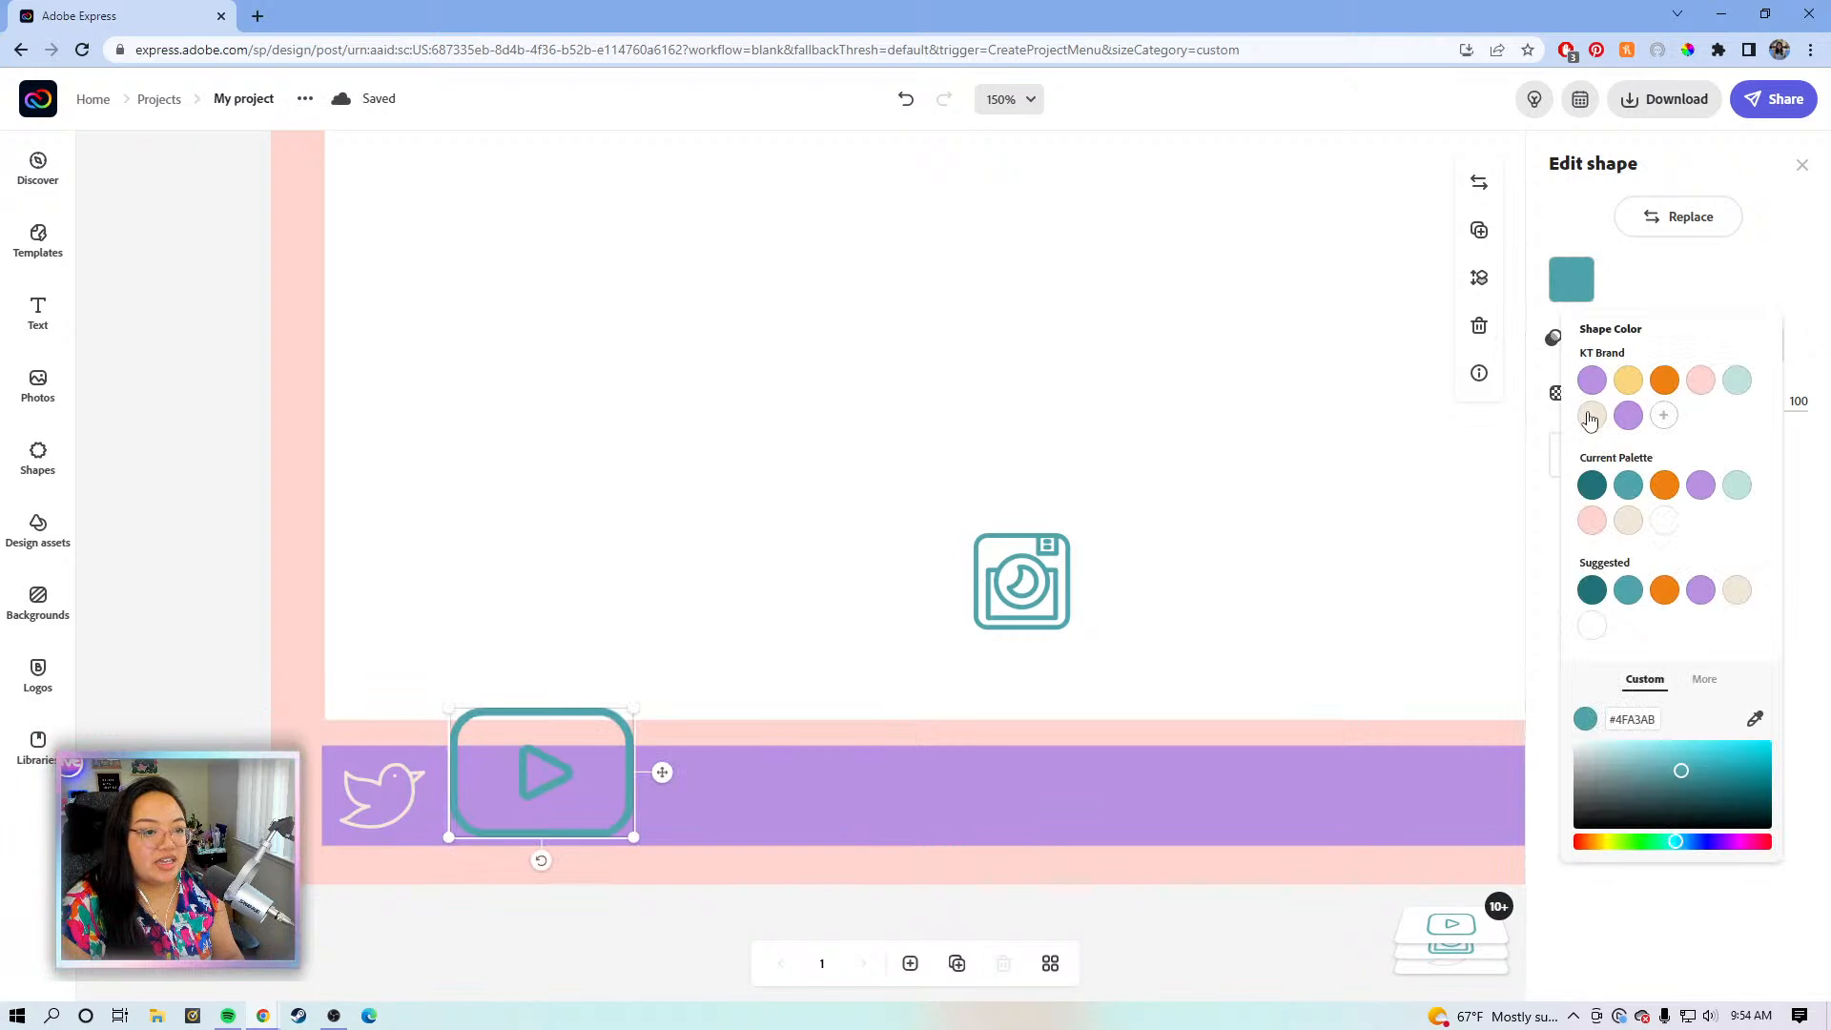
pyautogui.moveTo(634, 708); pyautogui.dragTo(574, 800)
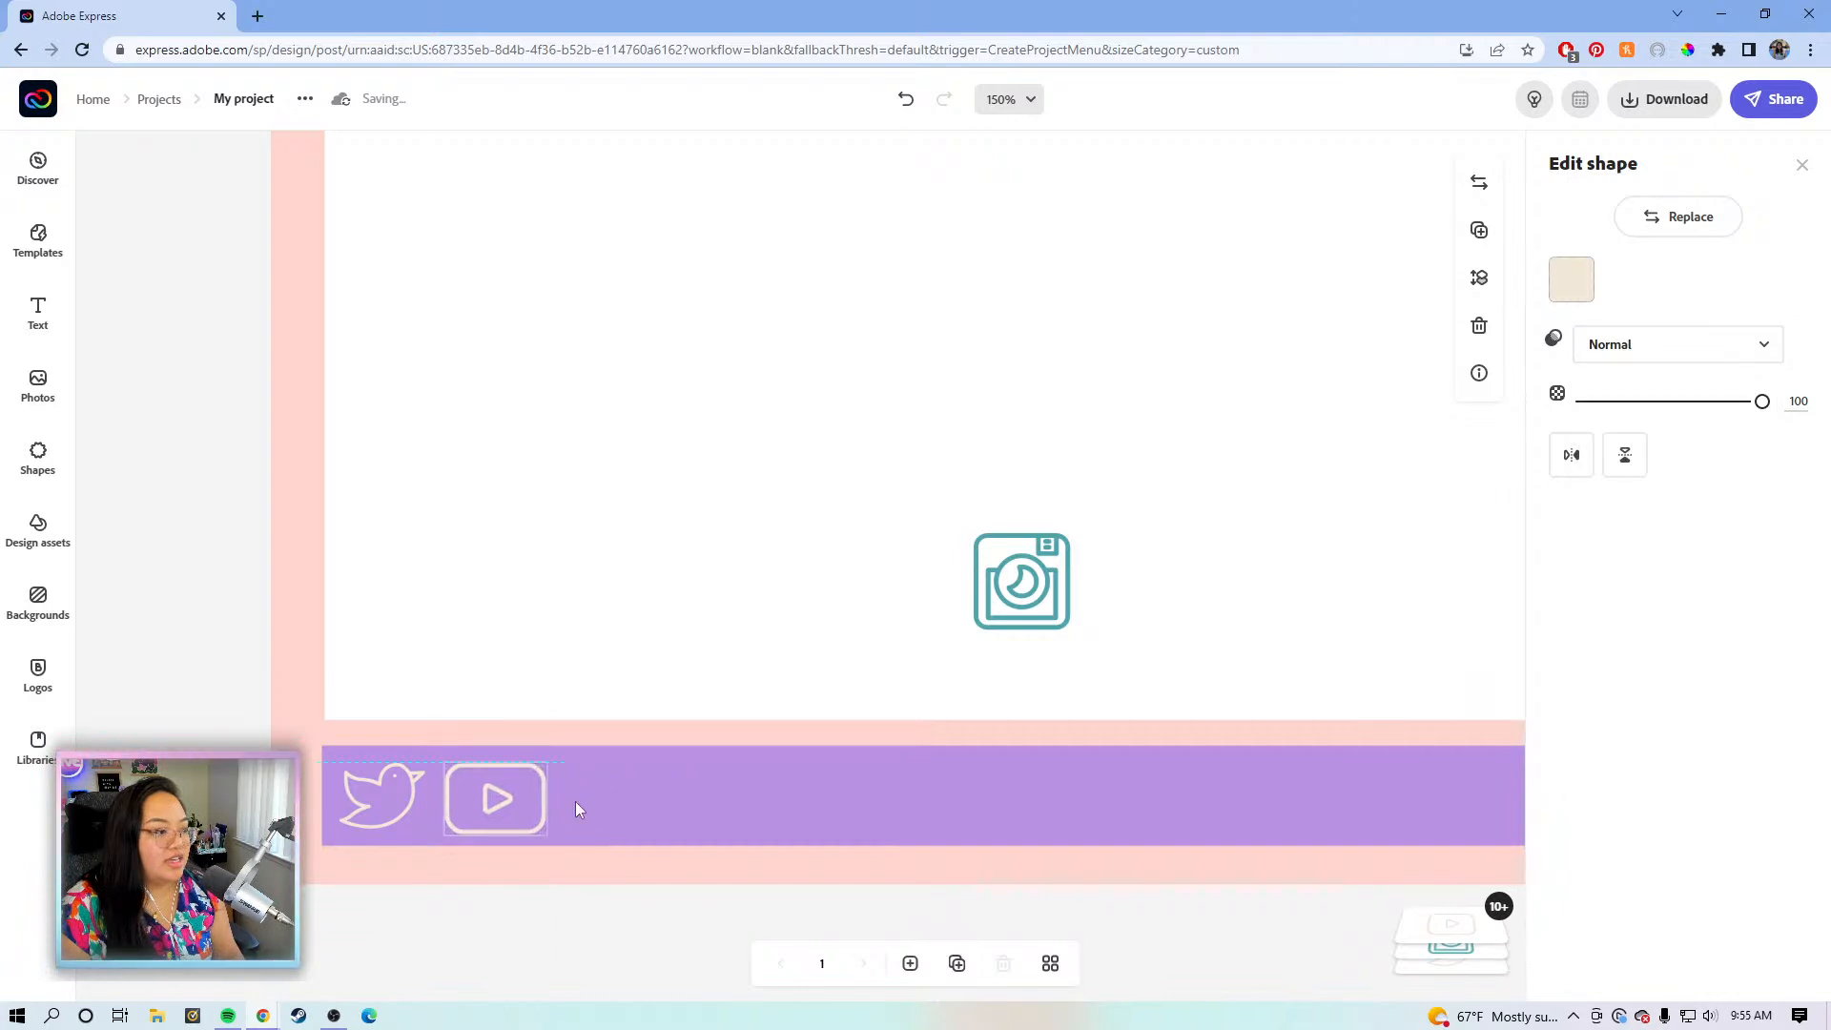
pyautogui.click(1021, 583)
pyautogui.click(1570, 279)
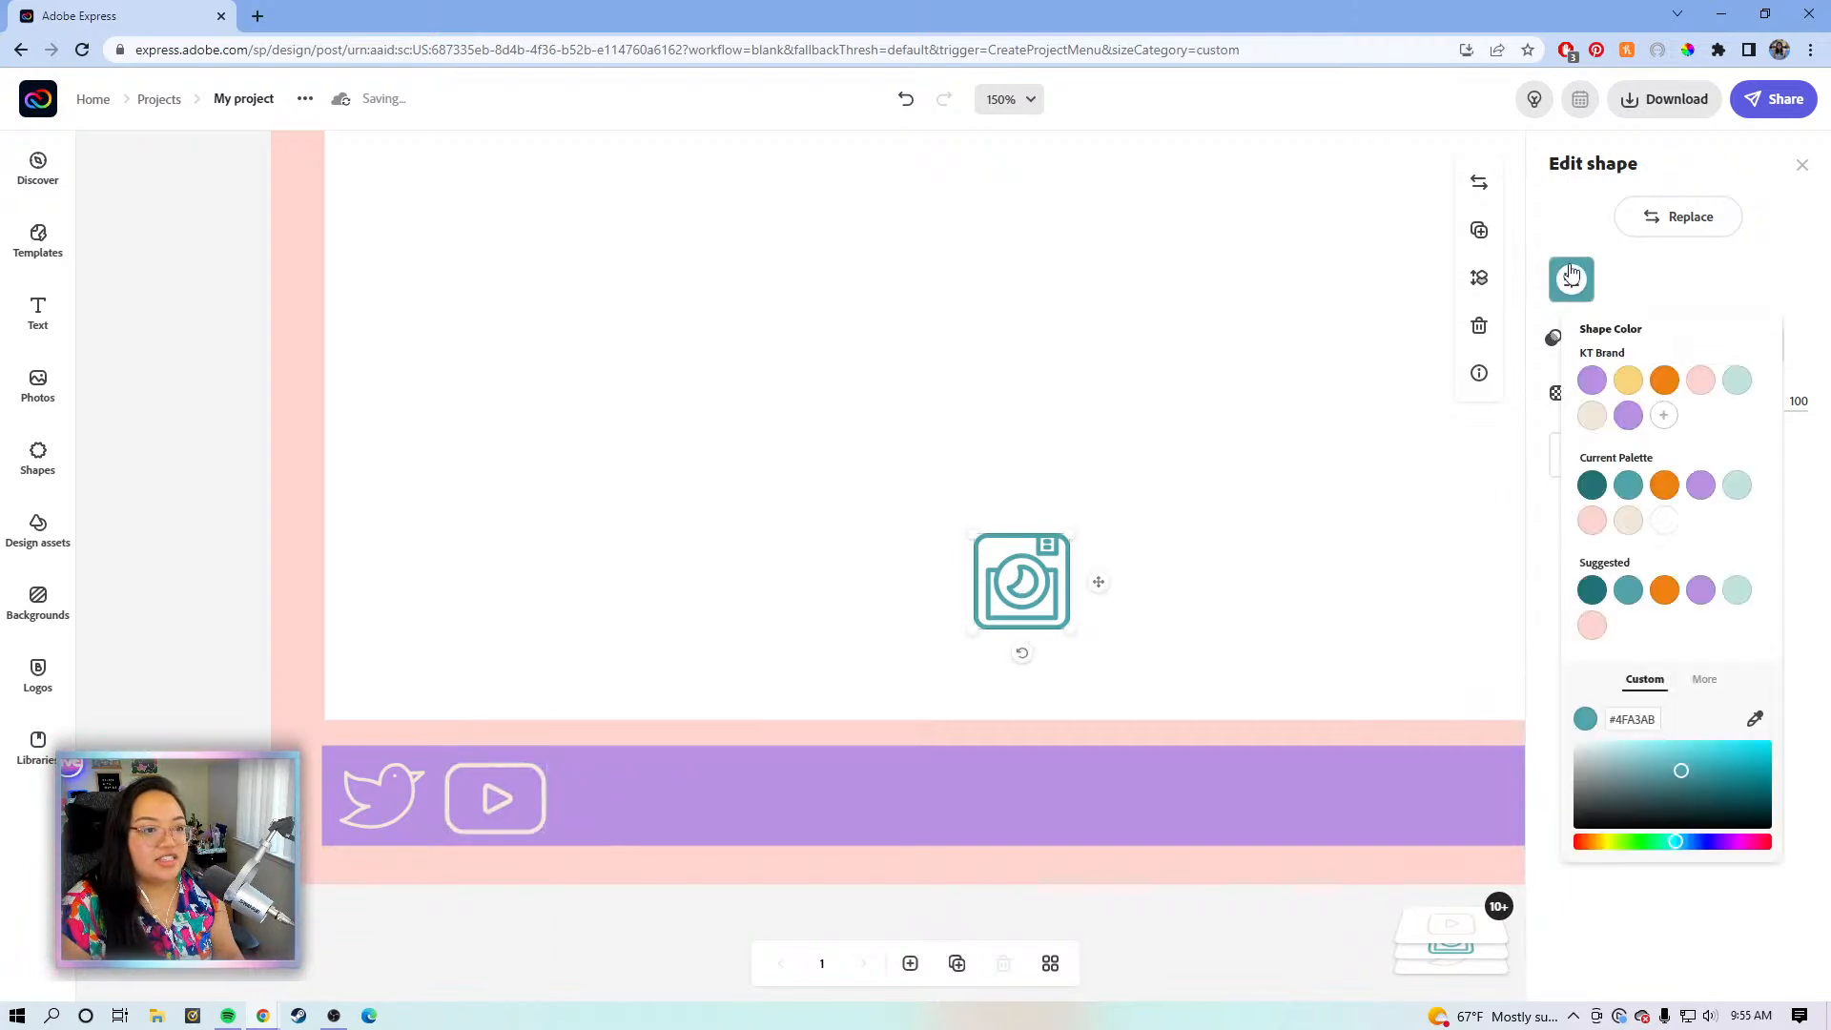
pyautogui.click(1591, 416)
pyautogui.moveTo(1097, 581); pyautogui.dragTo(769, 803)
# - Select the Instagram, play-button and bird icons on the bar in turn
pyautogui.click(678, 793)
pyautogui.click(693, 796)
pyautogui.click(502, 800)
pyautogui.click(373, 811)
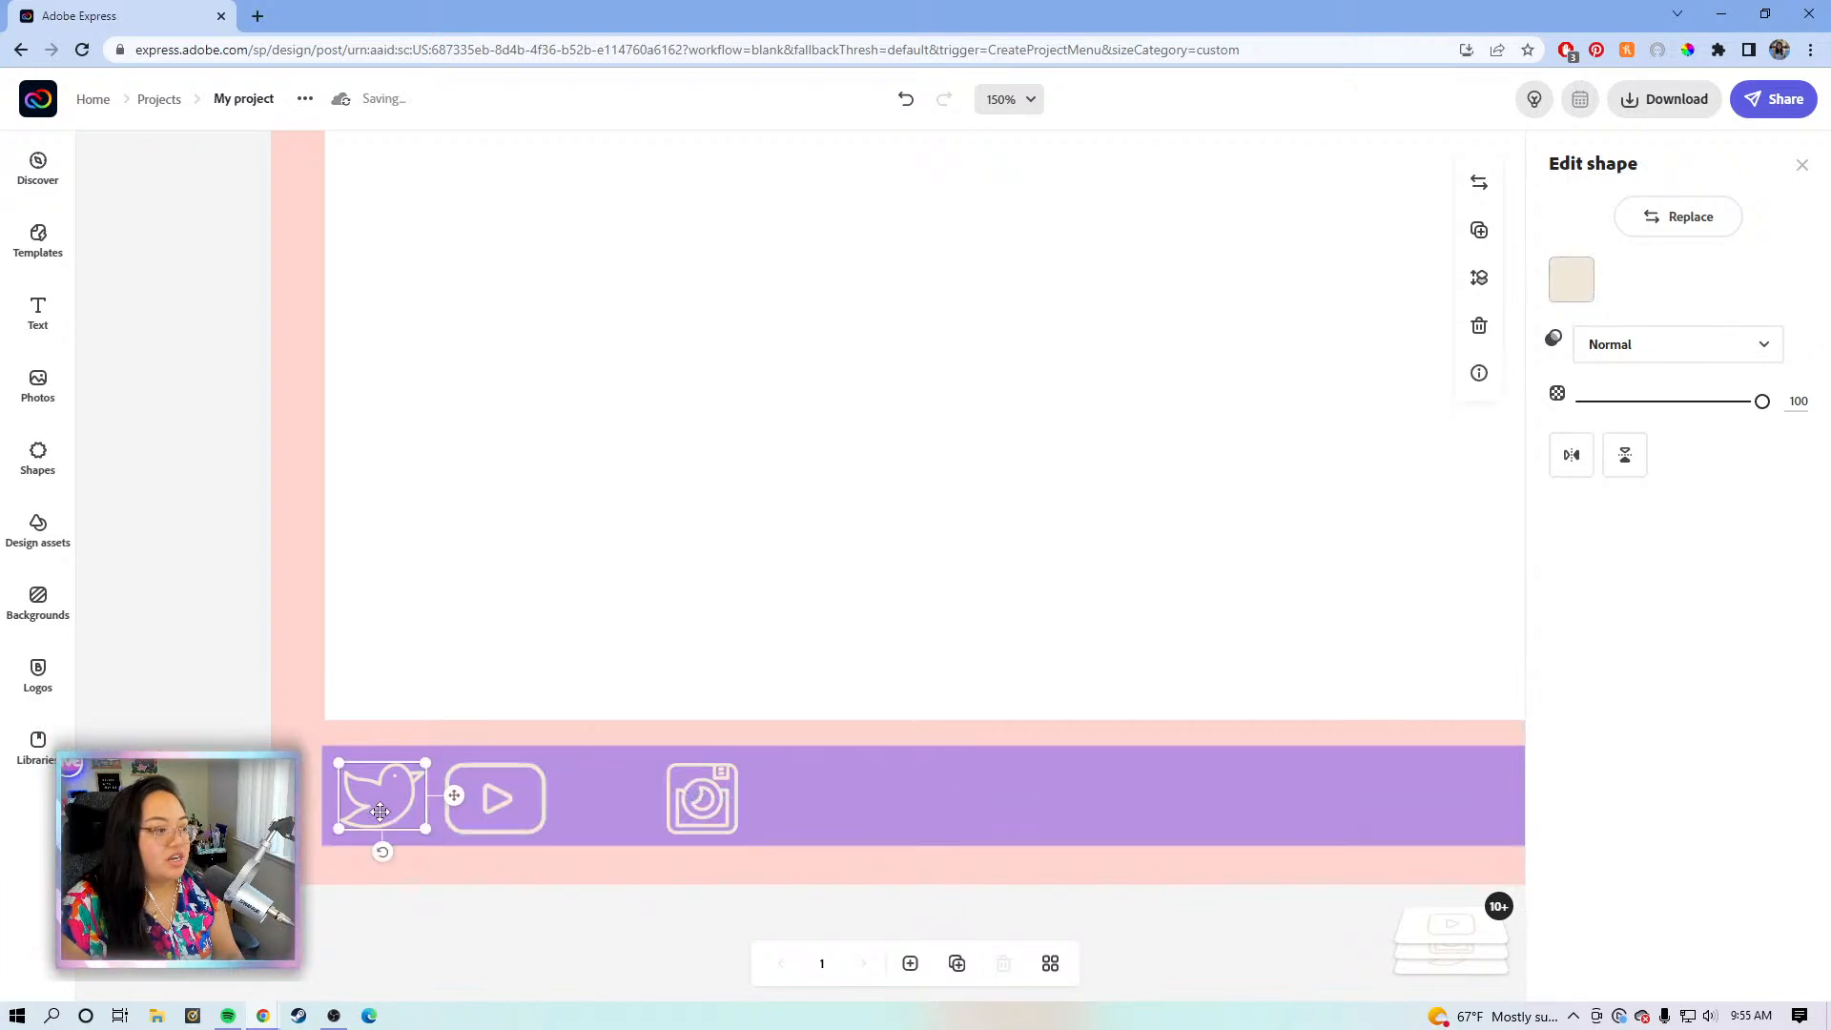
# - Undo an accidental purple bar move and start reordering icons, Instagram at the left end
pyautogui.moveTo(389, 787); pyautogui.dragTo(612, 801)
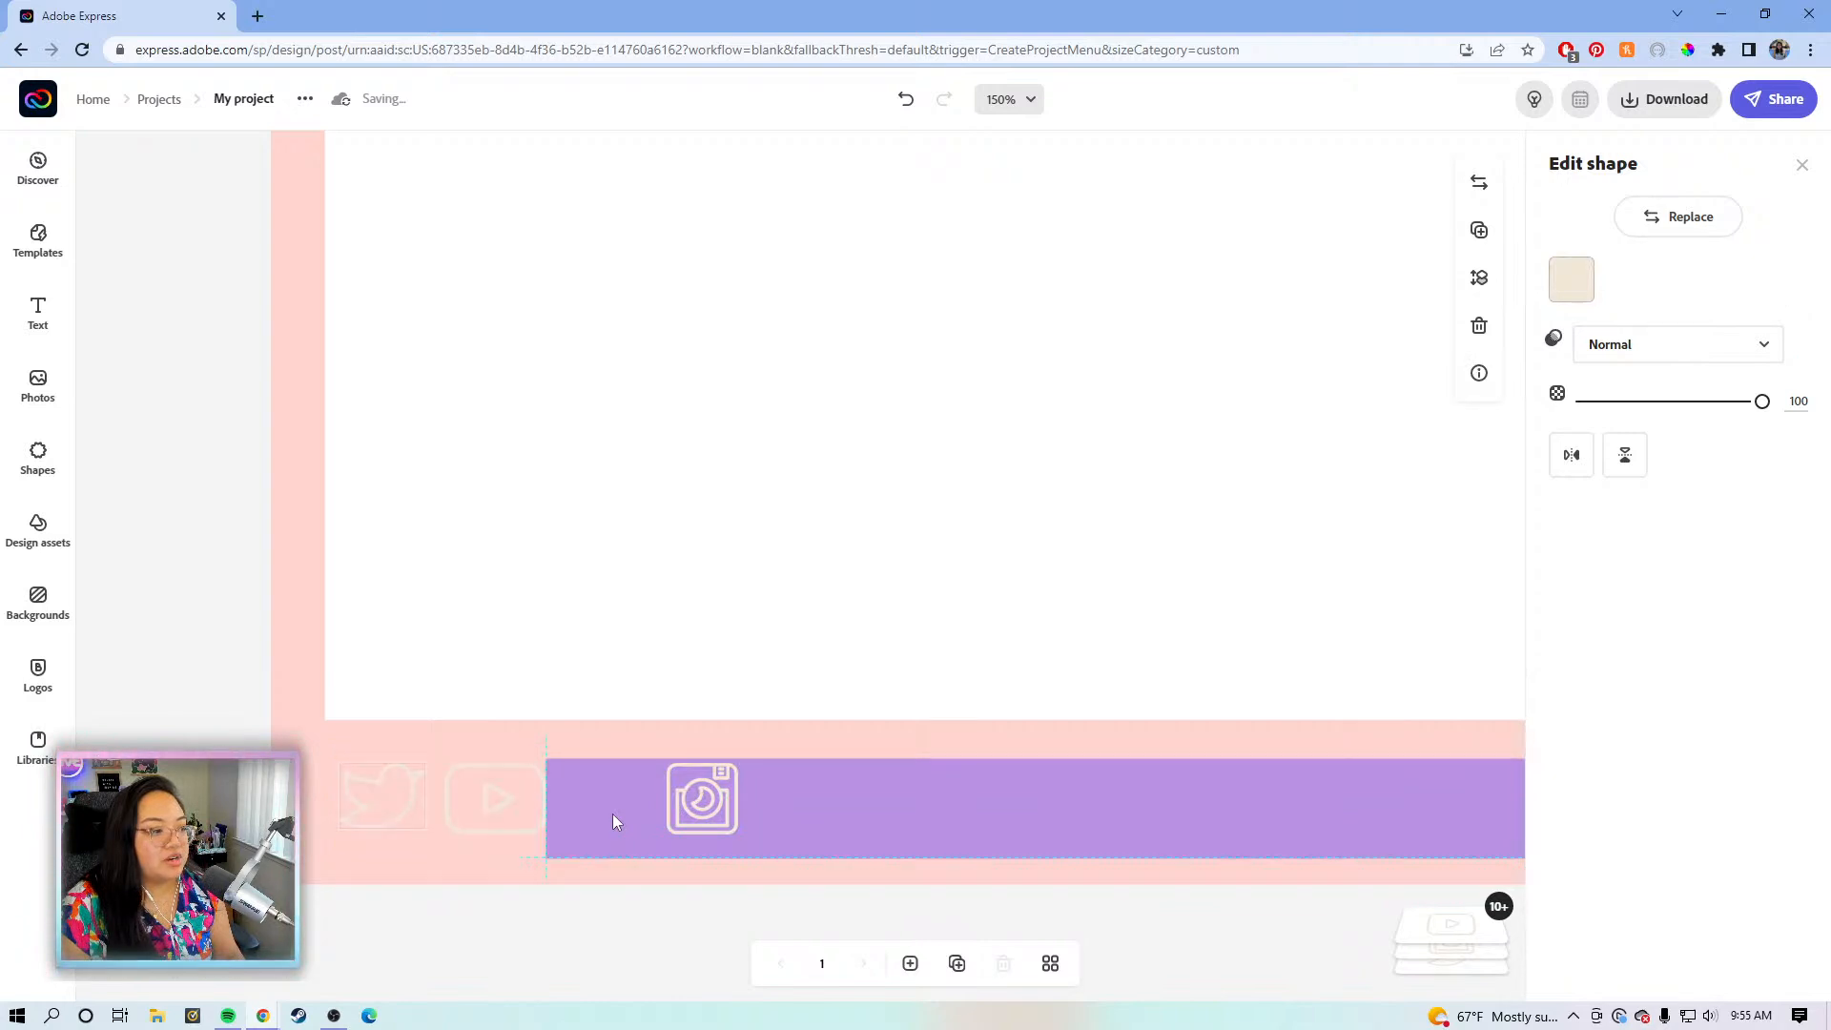
pyautogui.hotkey('ctrl', 'z')
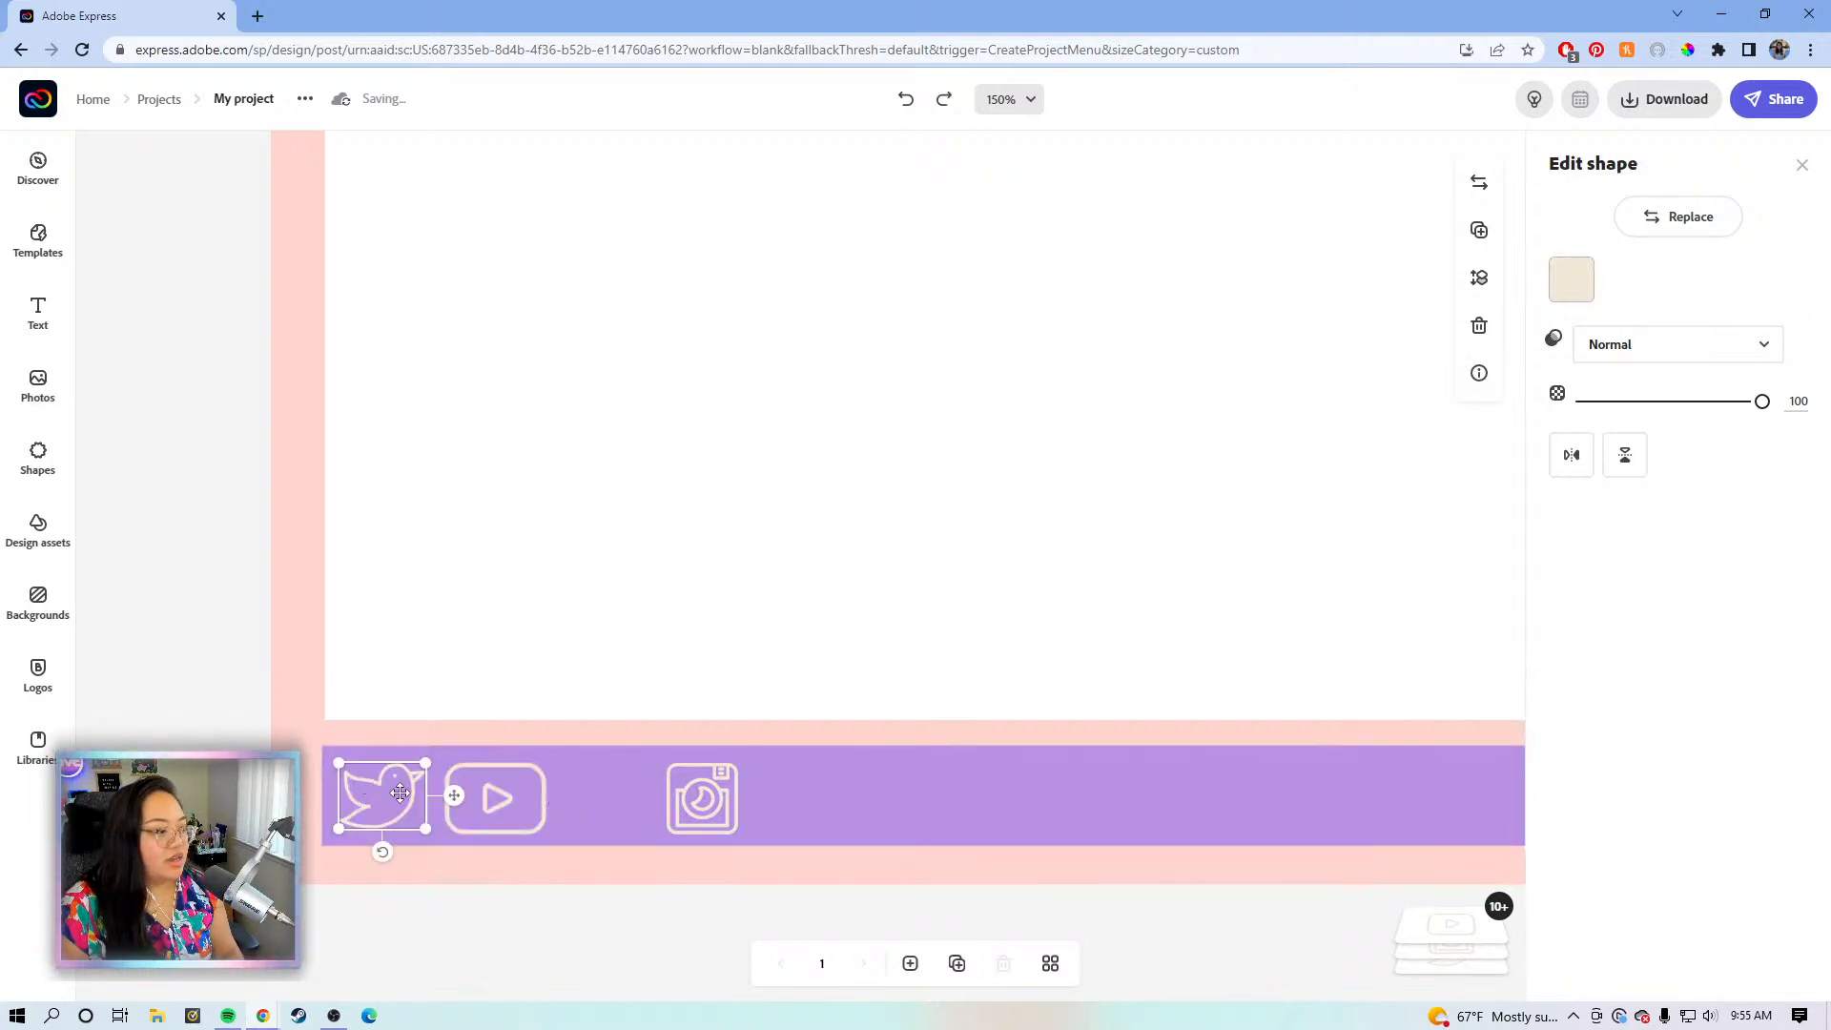
pyautogui.moveTo(454, 798); pyautogui.dragTo(683, 802)
pyautogui.click(466, 798)
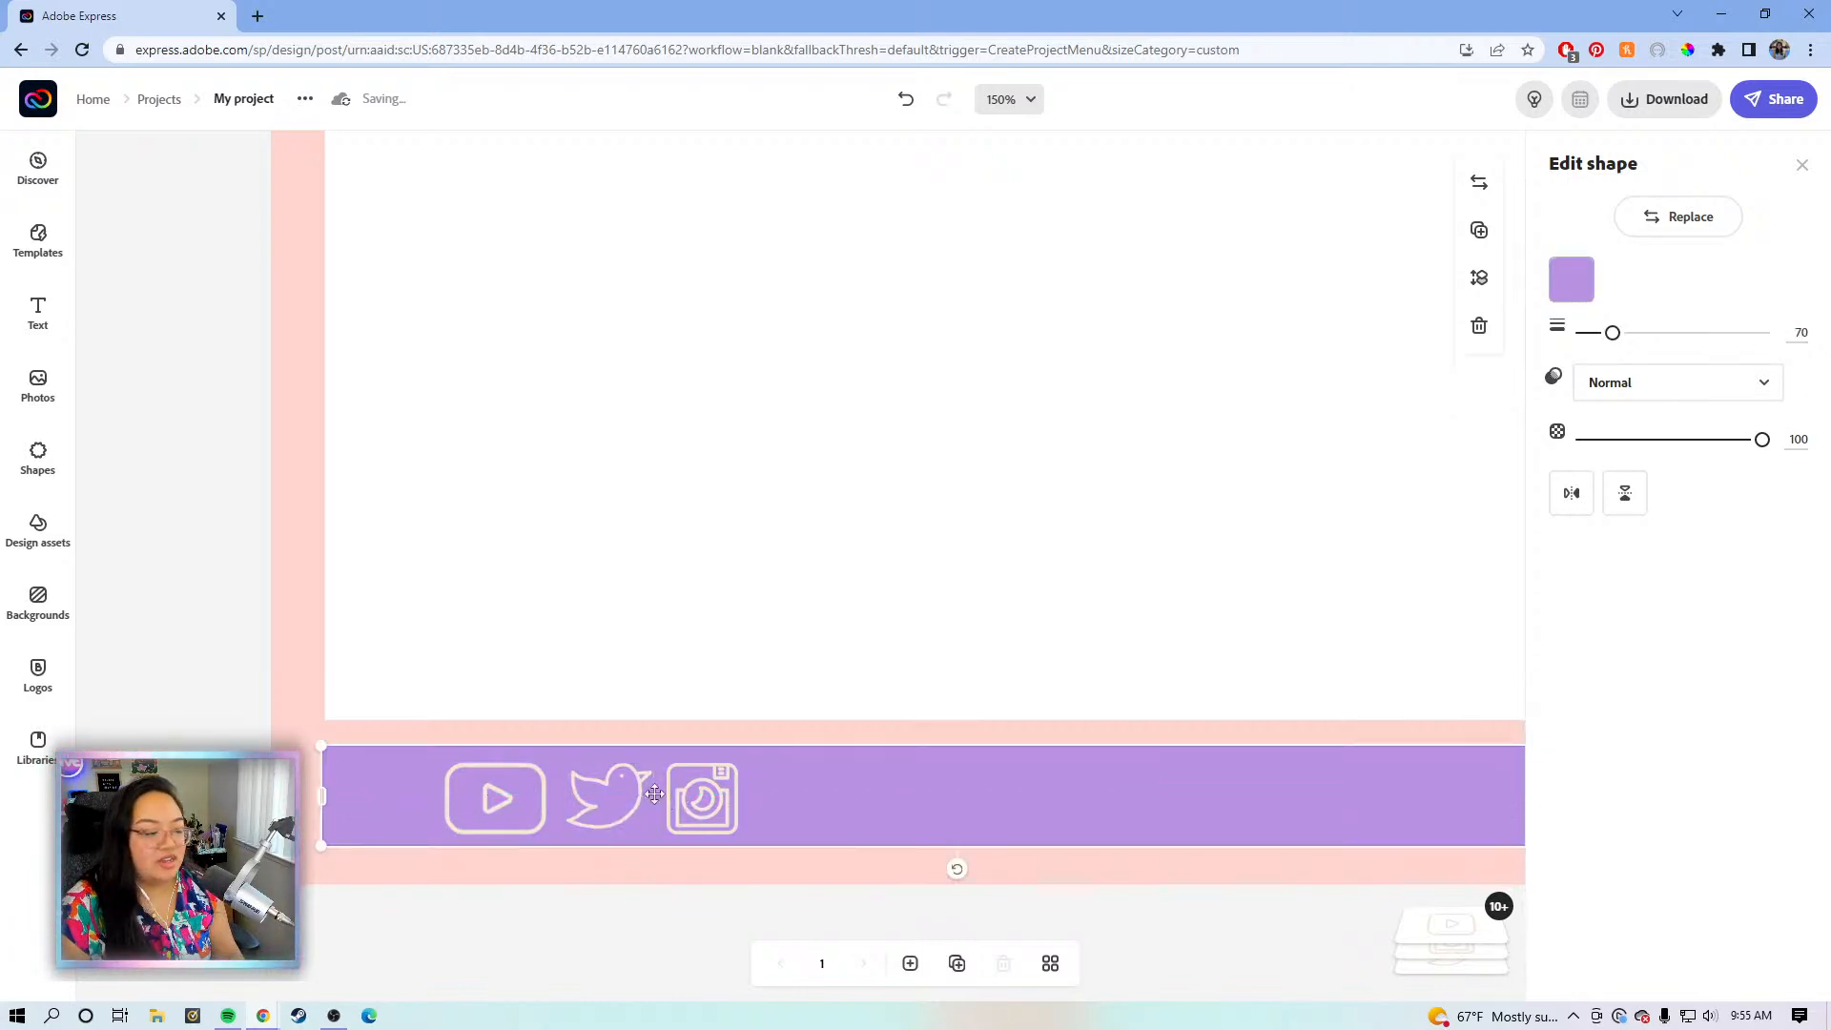
pyautogui.click(505, 800)
pyautogui.moveTo(609, 794); pyautogui.dragTo(442, 803)
pyautogui.click(680, 802)
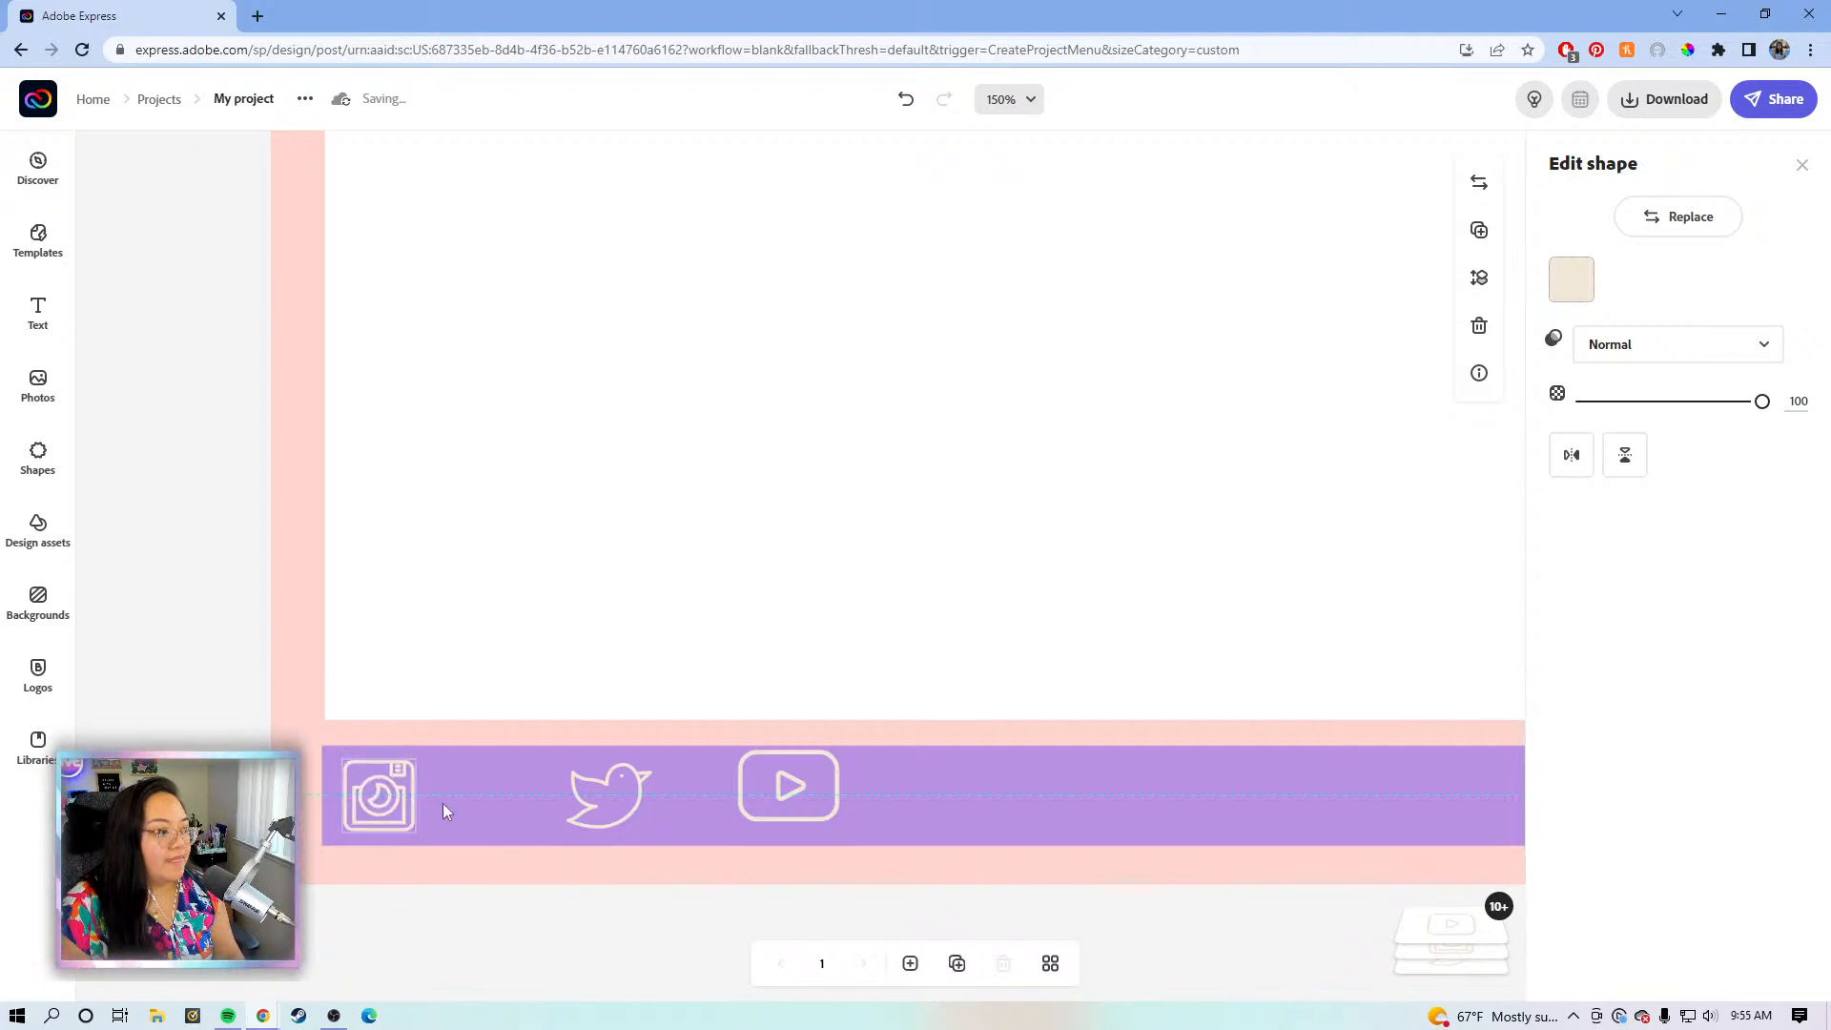
# - Place the bird next to Instagram and the play-button icon beside the bird
pyautogui.click(611, 818)
pyautogui.moveTo(681, 799); pyautogui.dragTo(561, 804)
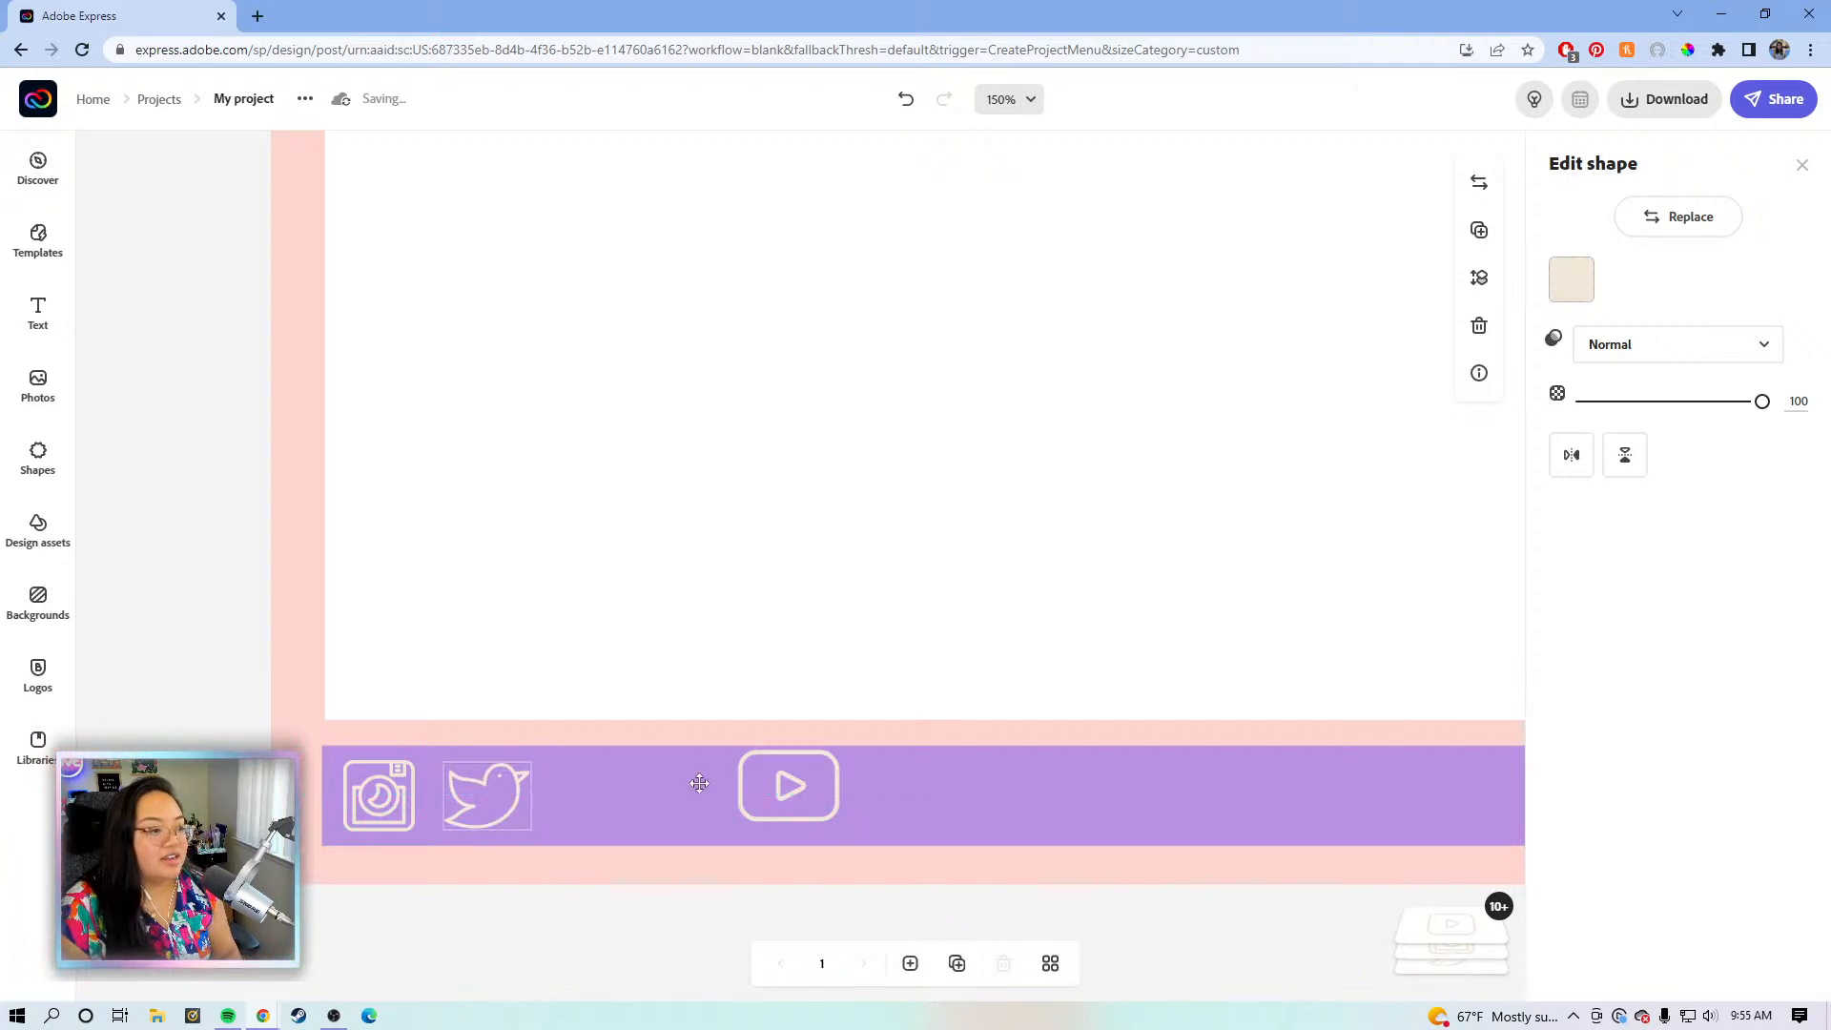
pyautogui.click(749, 775)
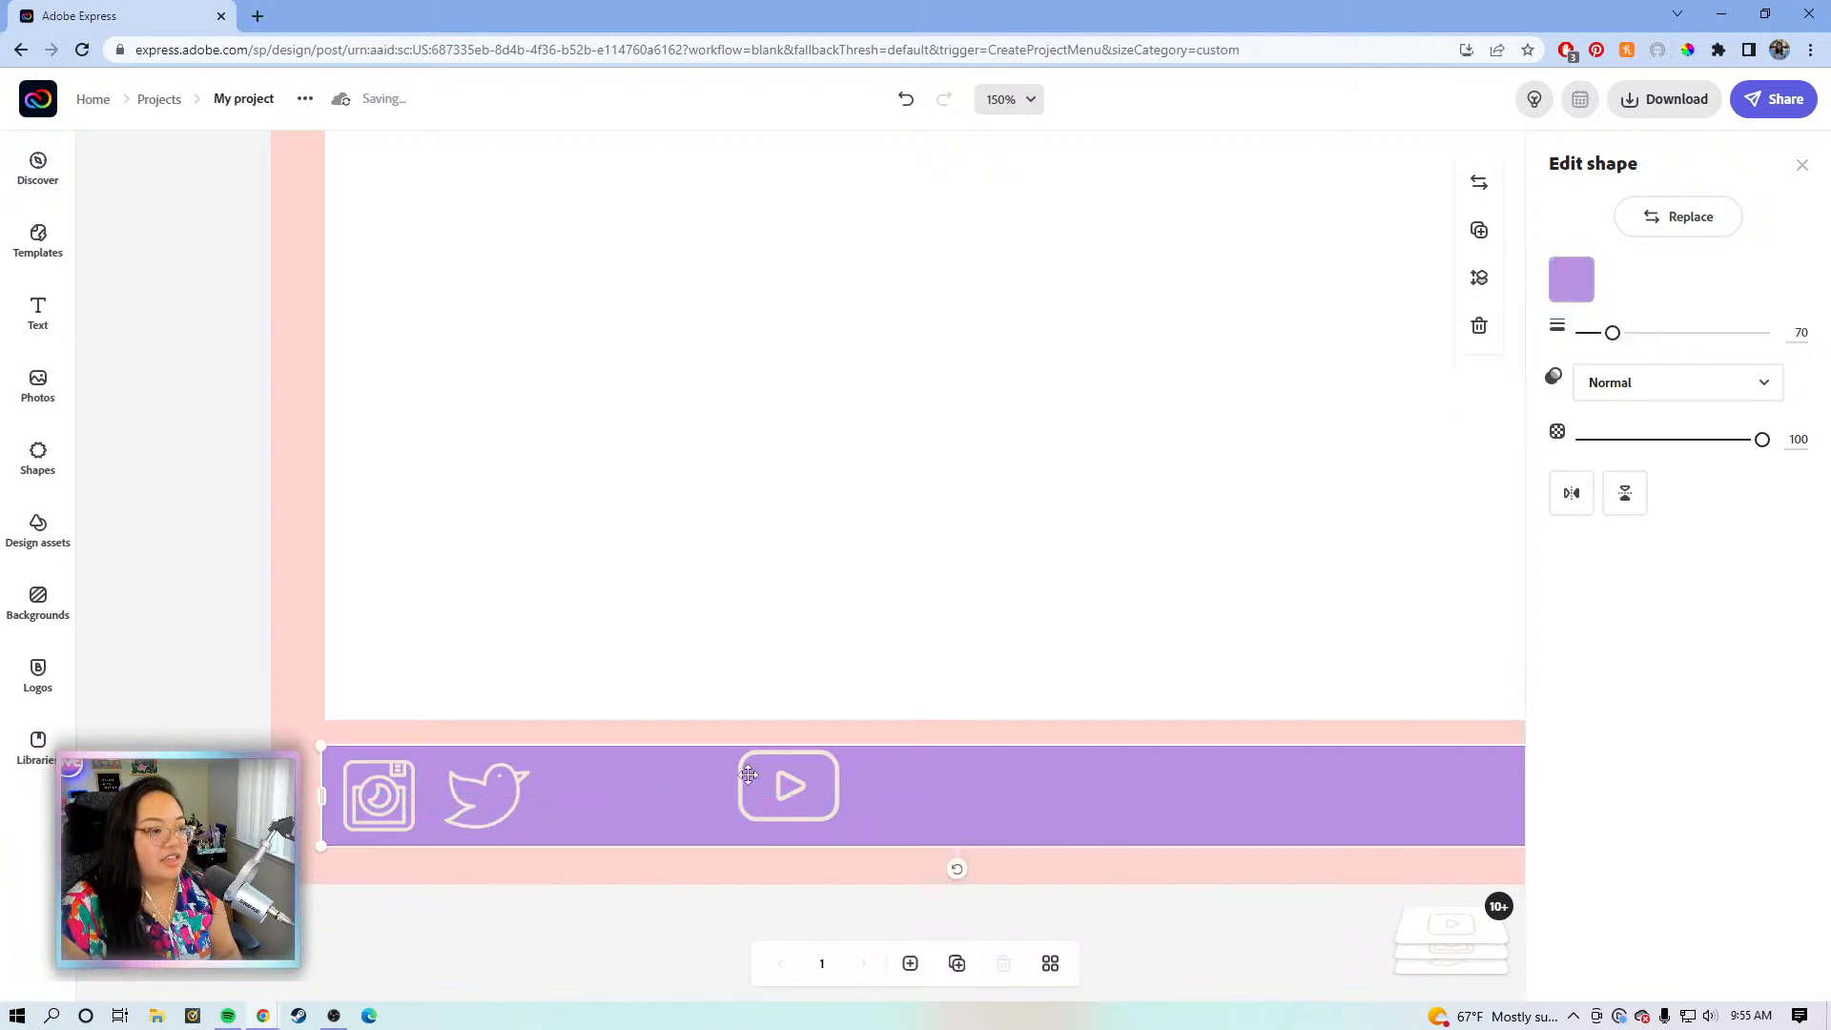
pyautogui.click(838, 780)
pyautogui.moveTo(866, 785); pyautogui.dragTo(677, 793)
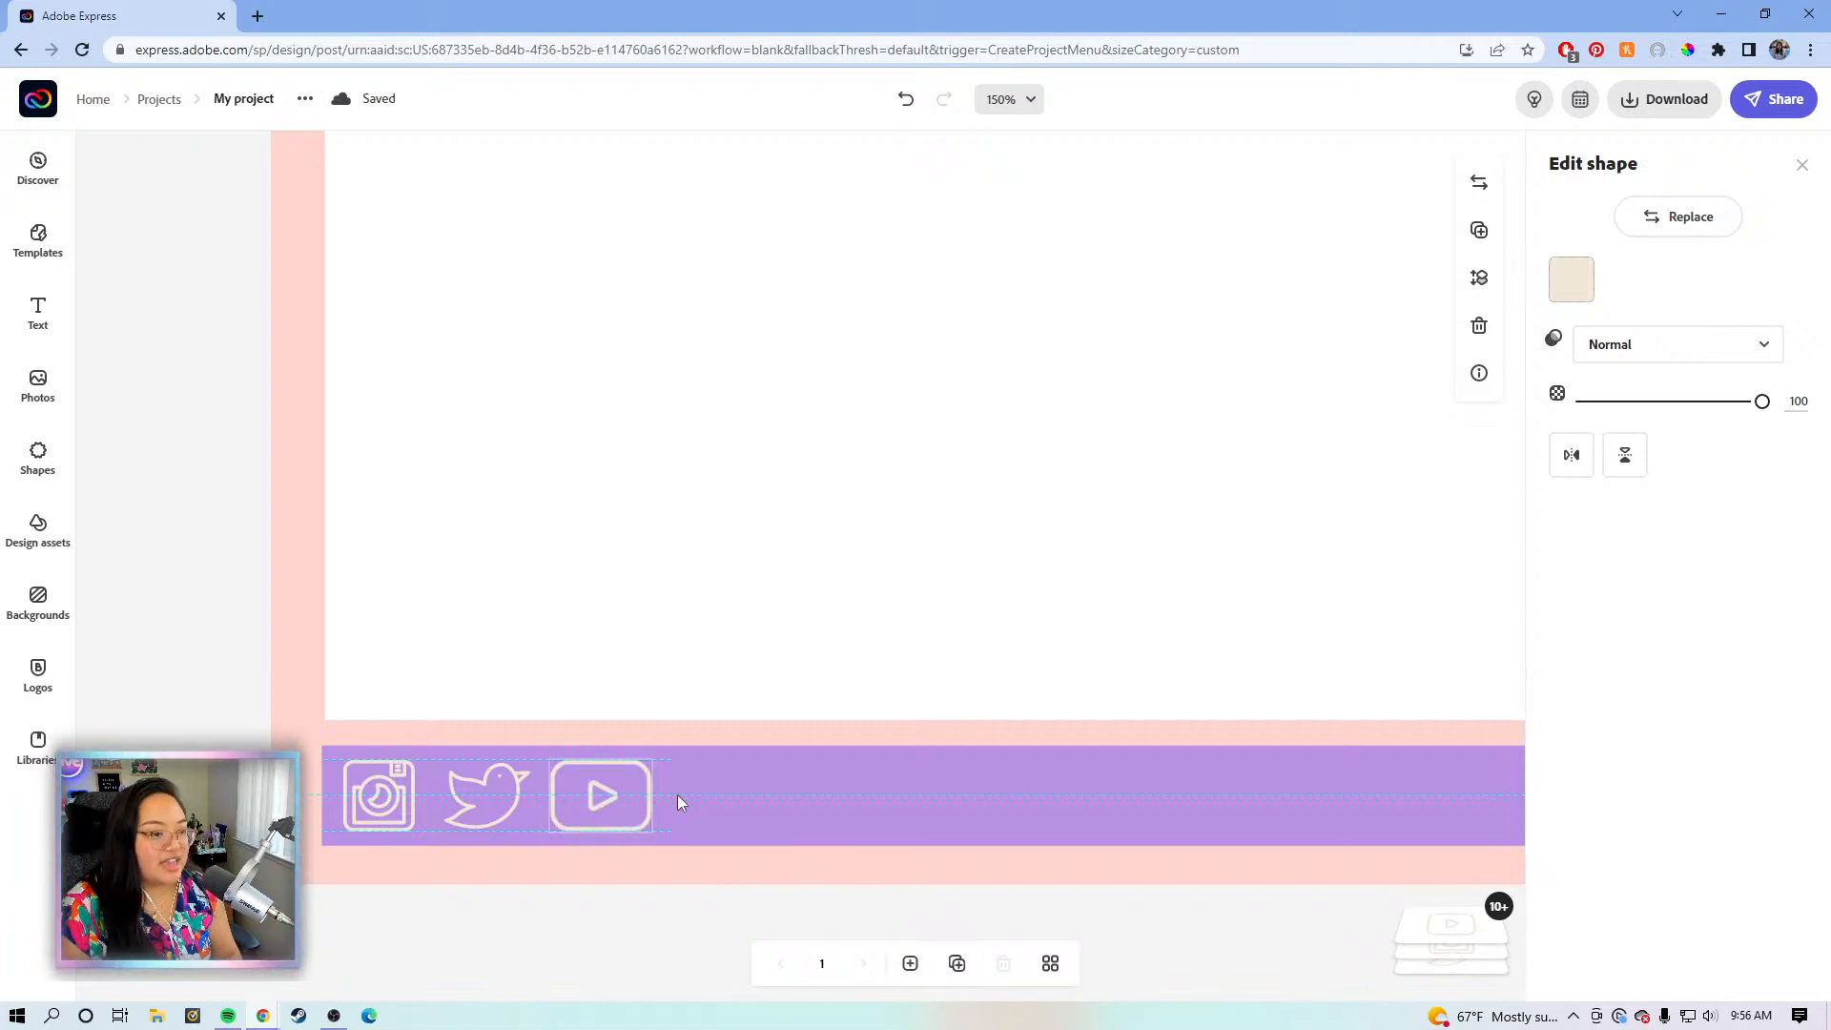
pyautogui.moveTo(677, 802); pyautogui.dragTo(678, 802)
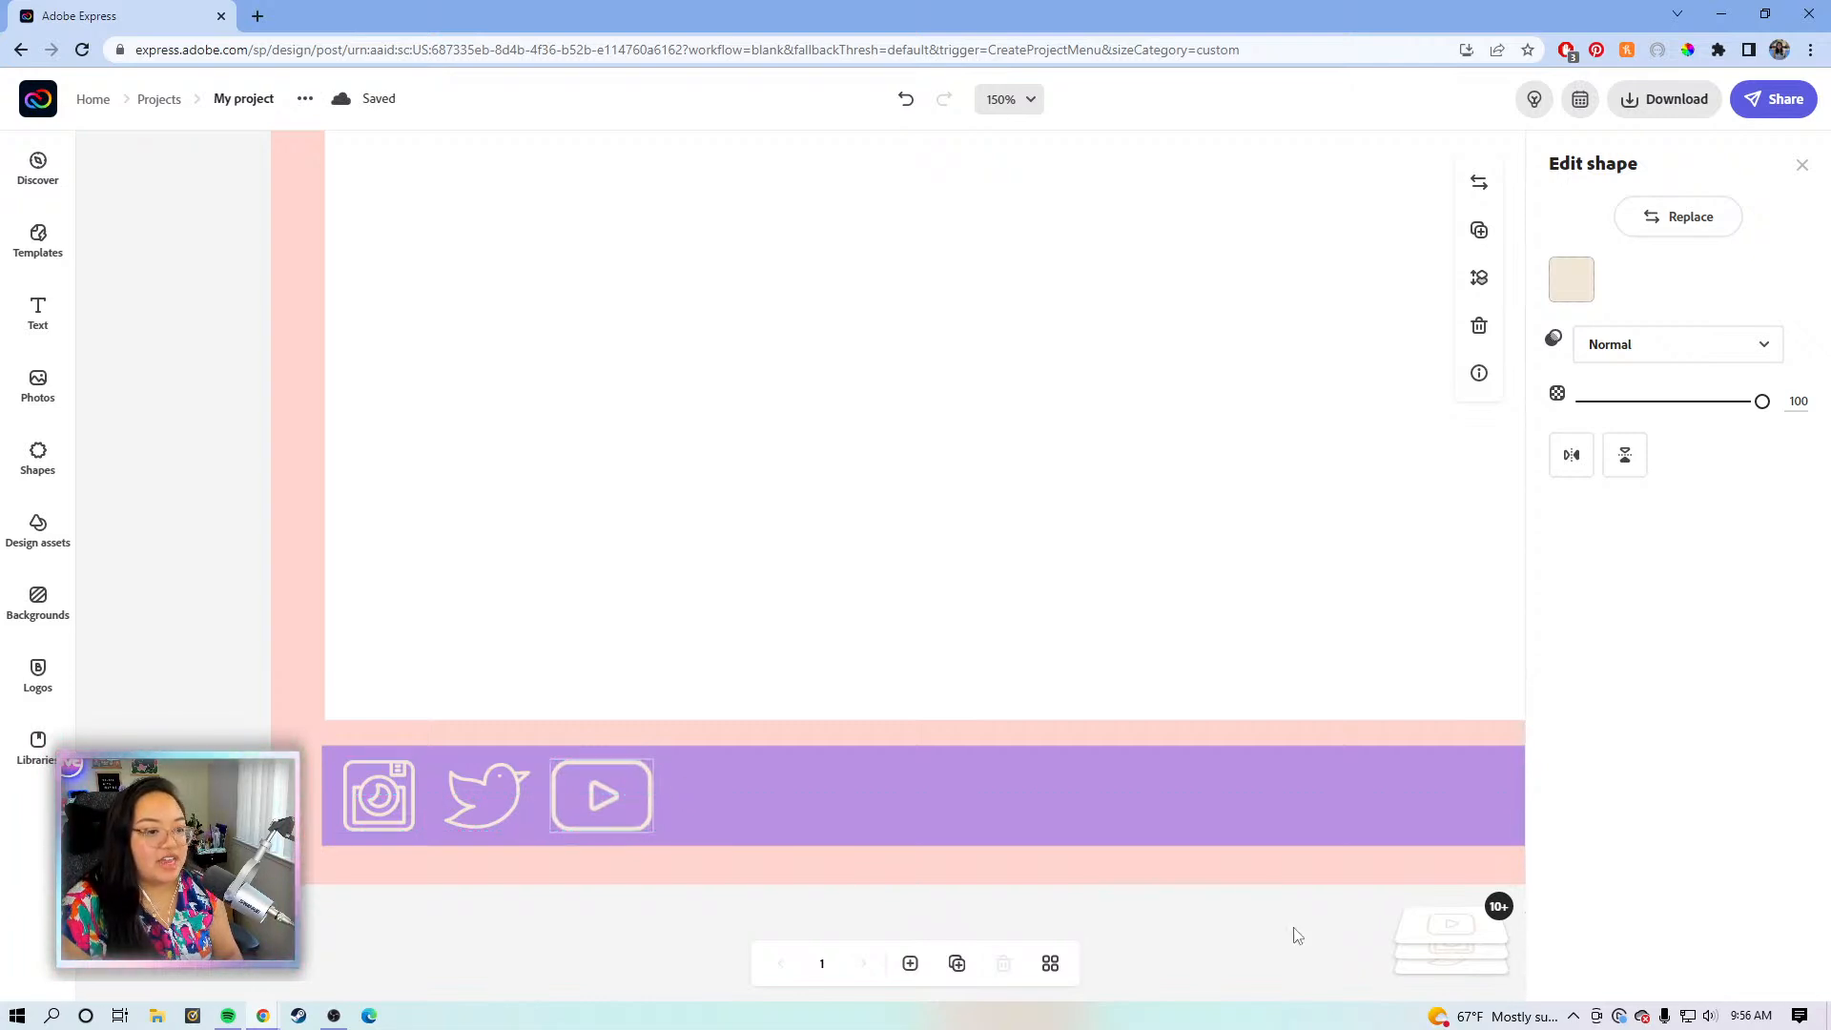
# - Check the layers list, then deselect everything to review the evenly spaced icon row
pyautogui.click(1447, 947)
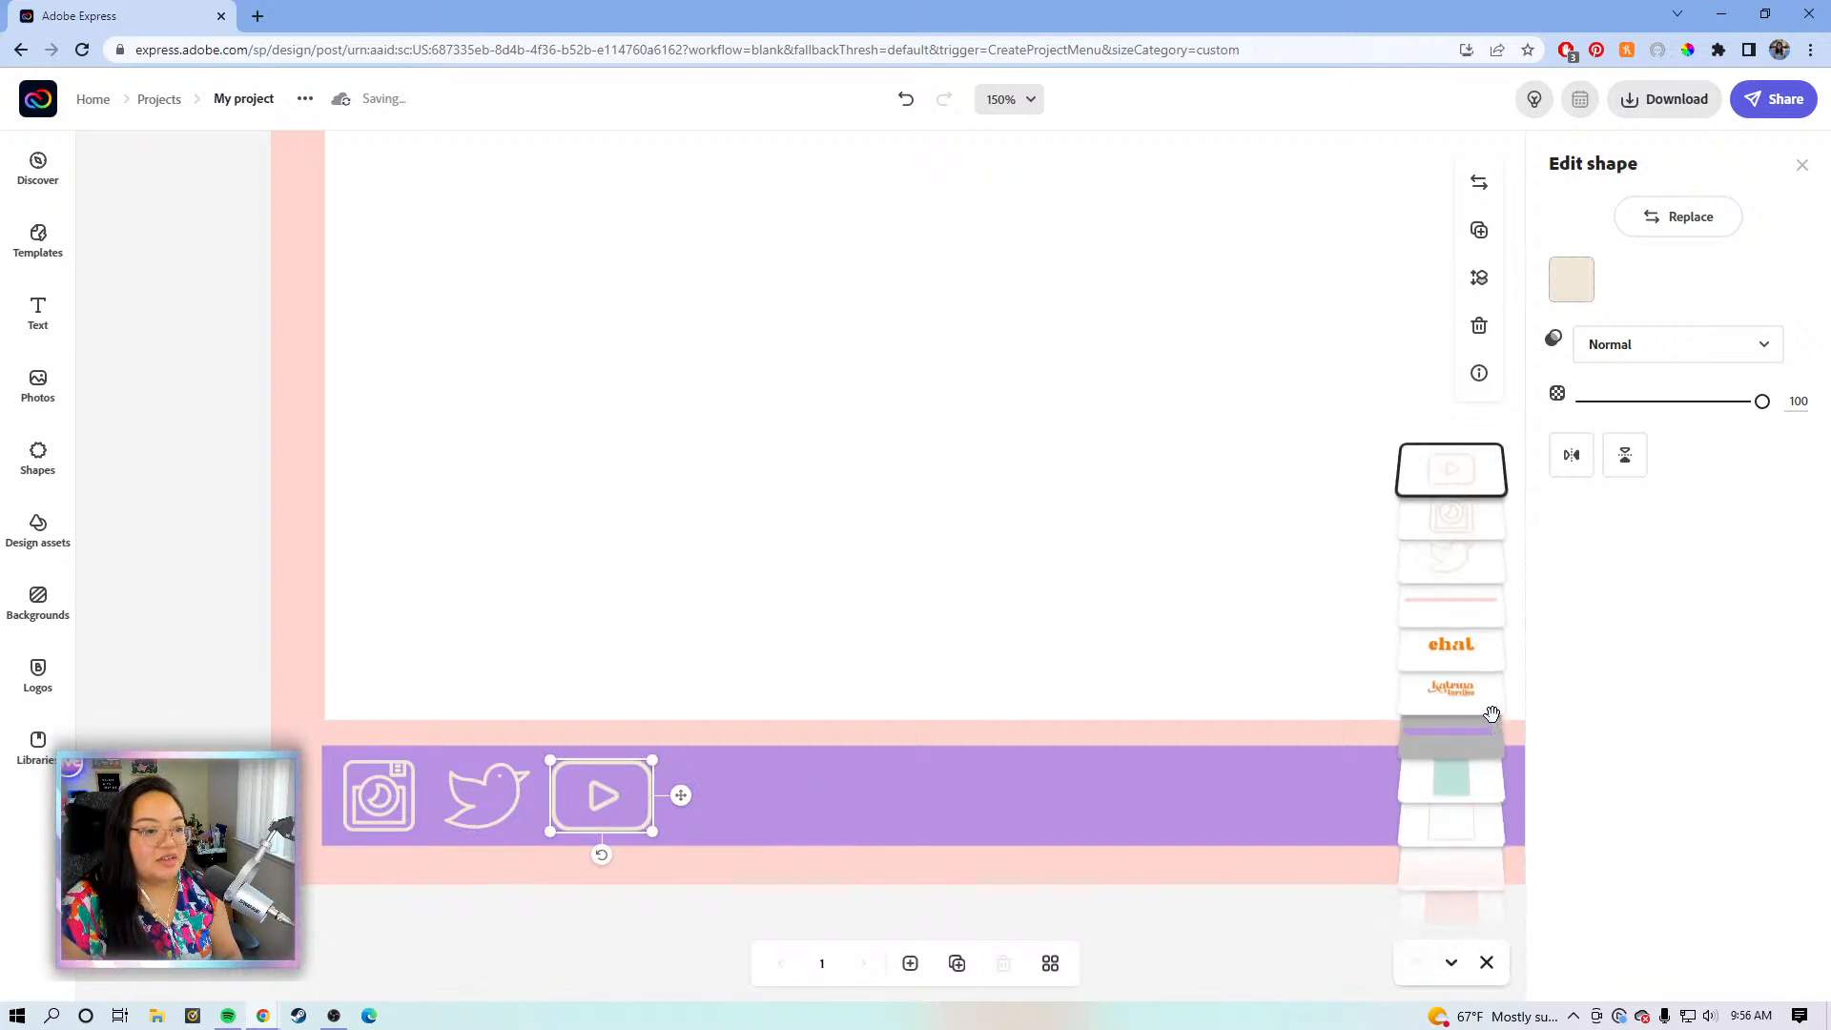
pyautogui.click(1156, 927)
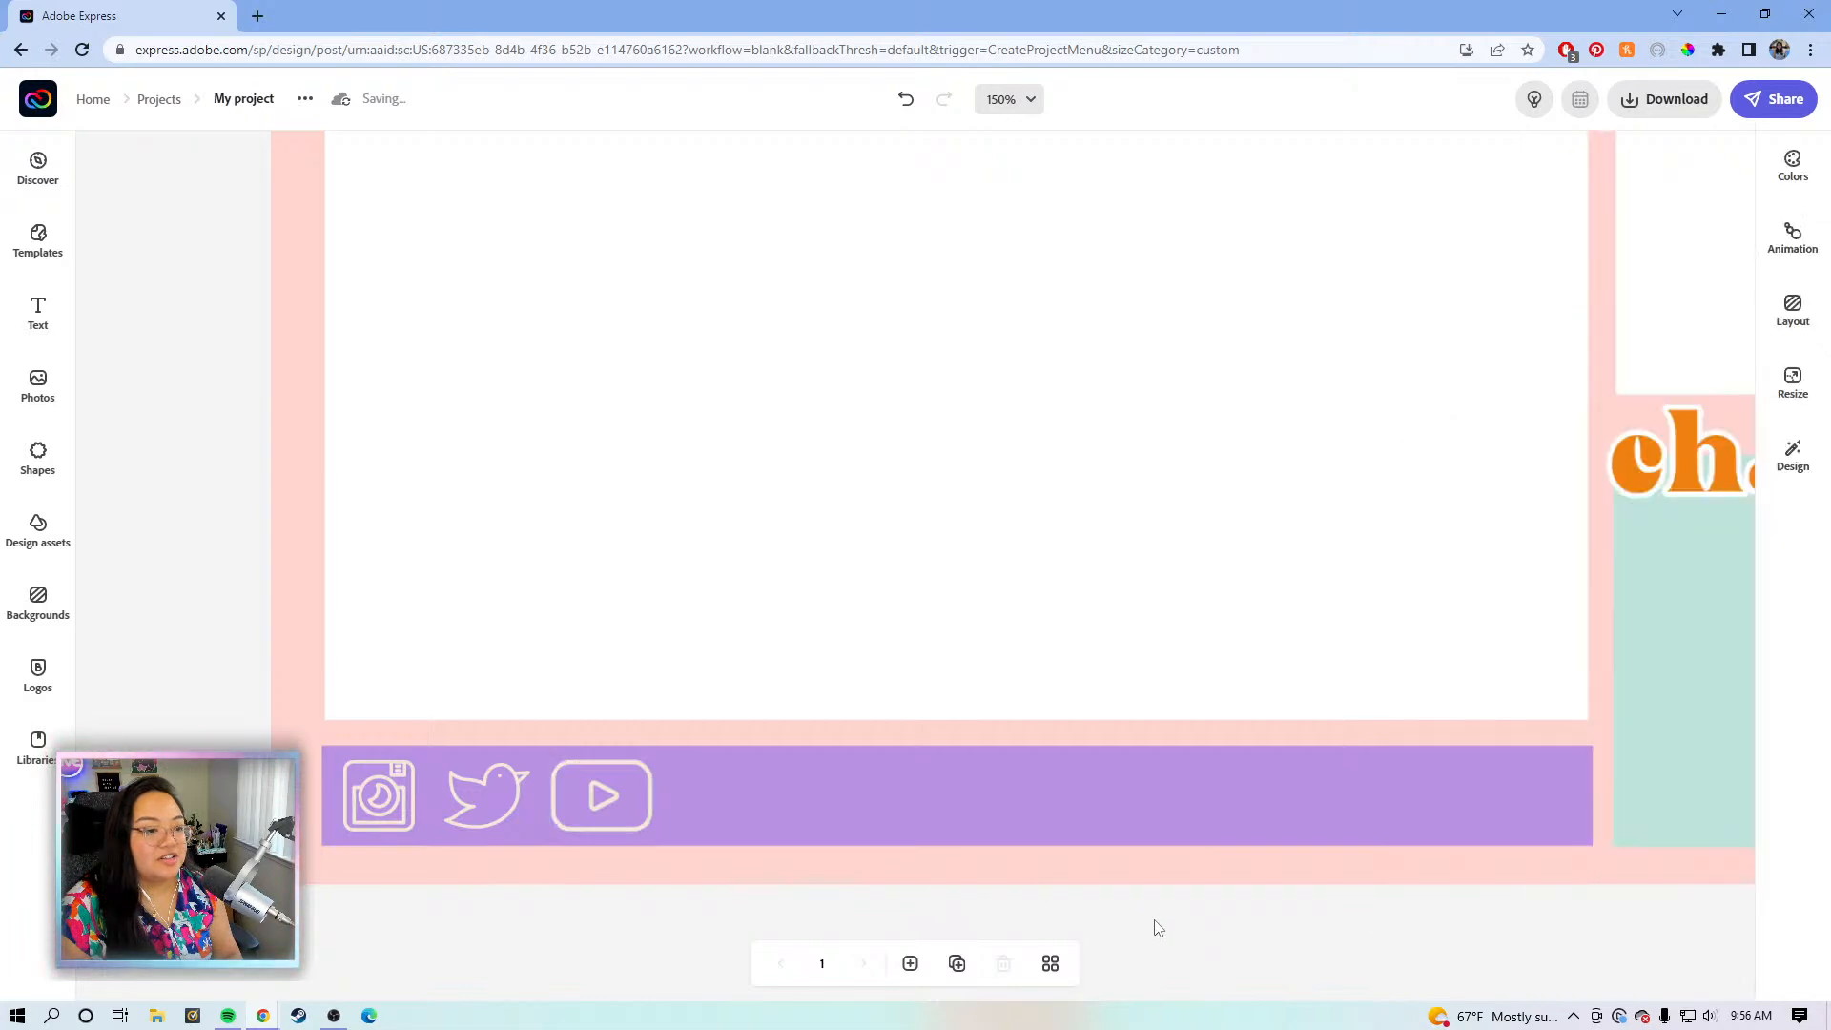
pyautogui.click(580, 816)
pyautogui.click(610, 811)
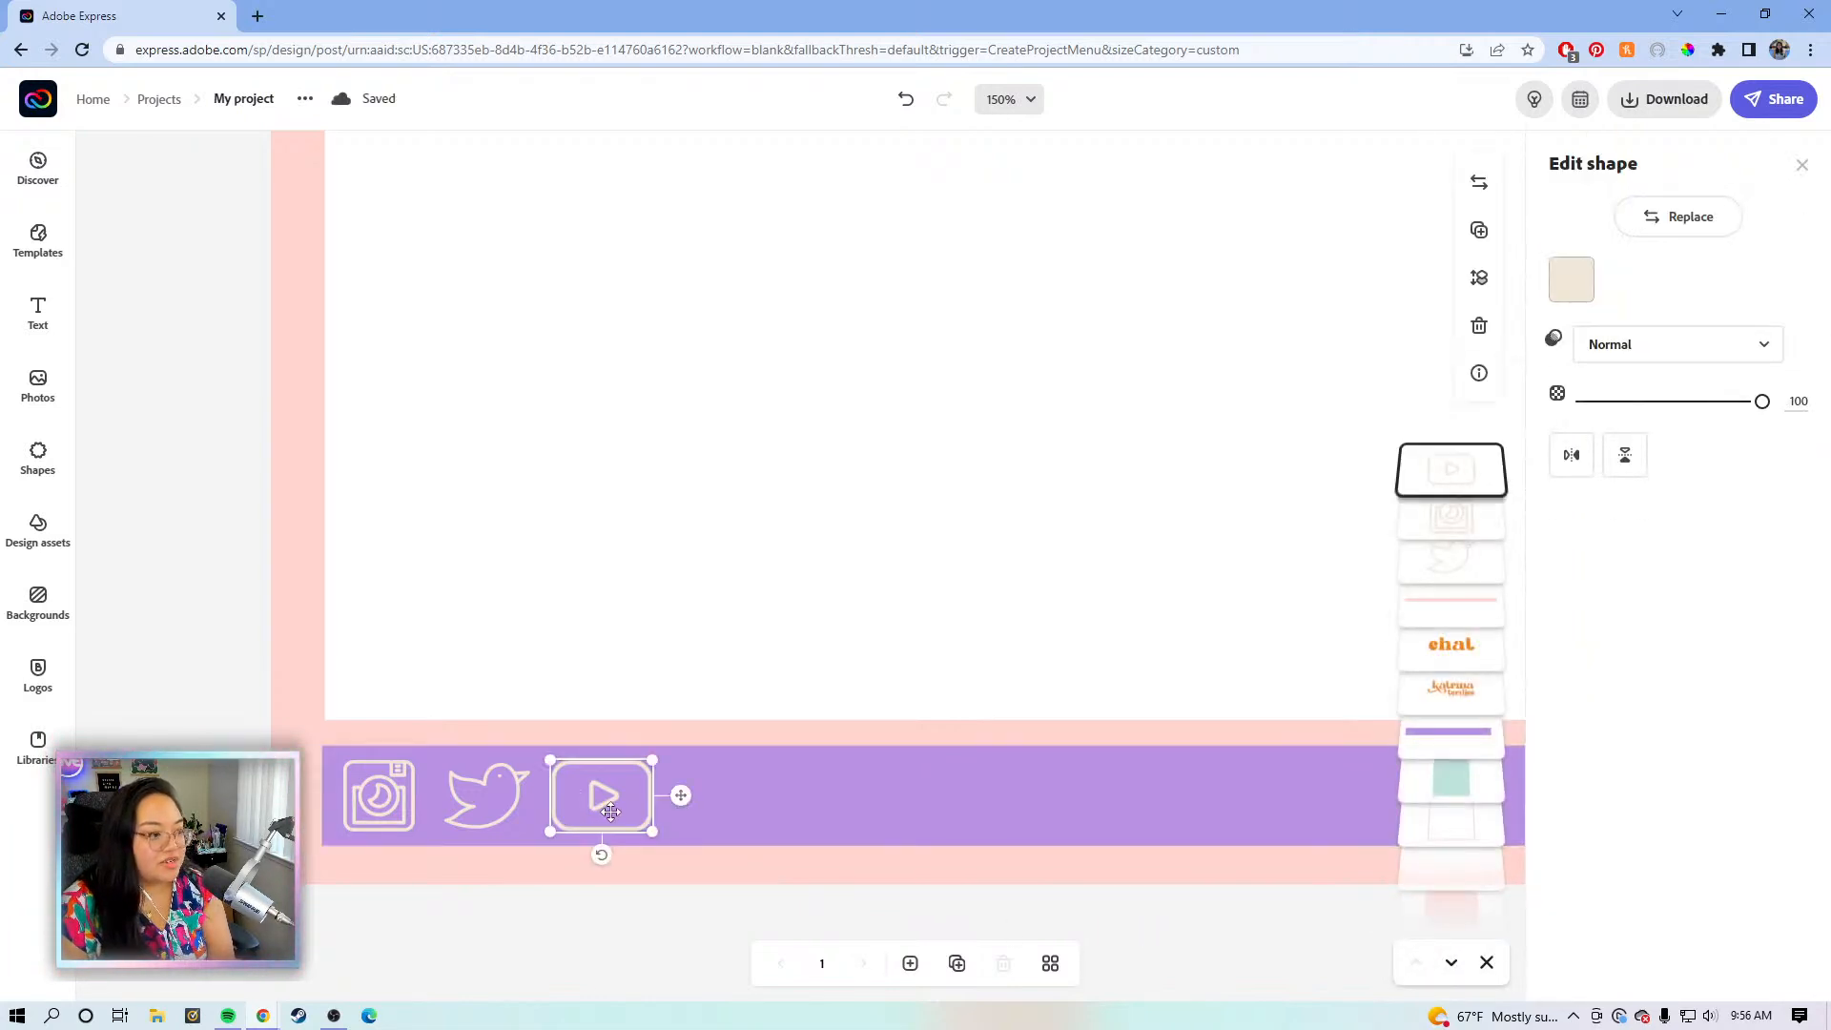
pyautogui.click(617, 937)
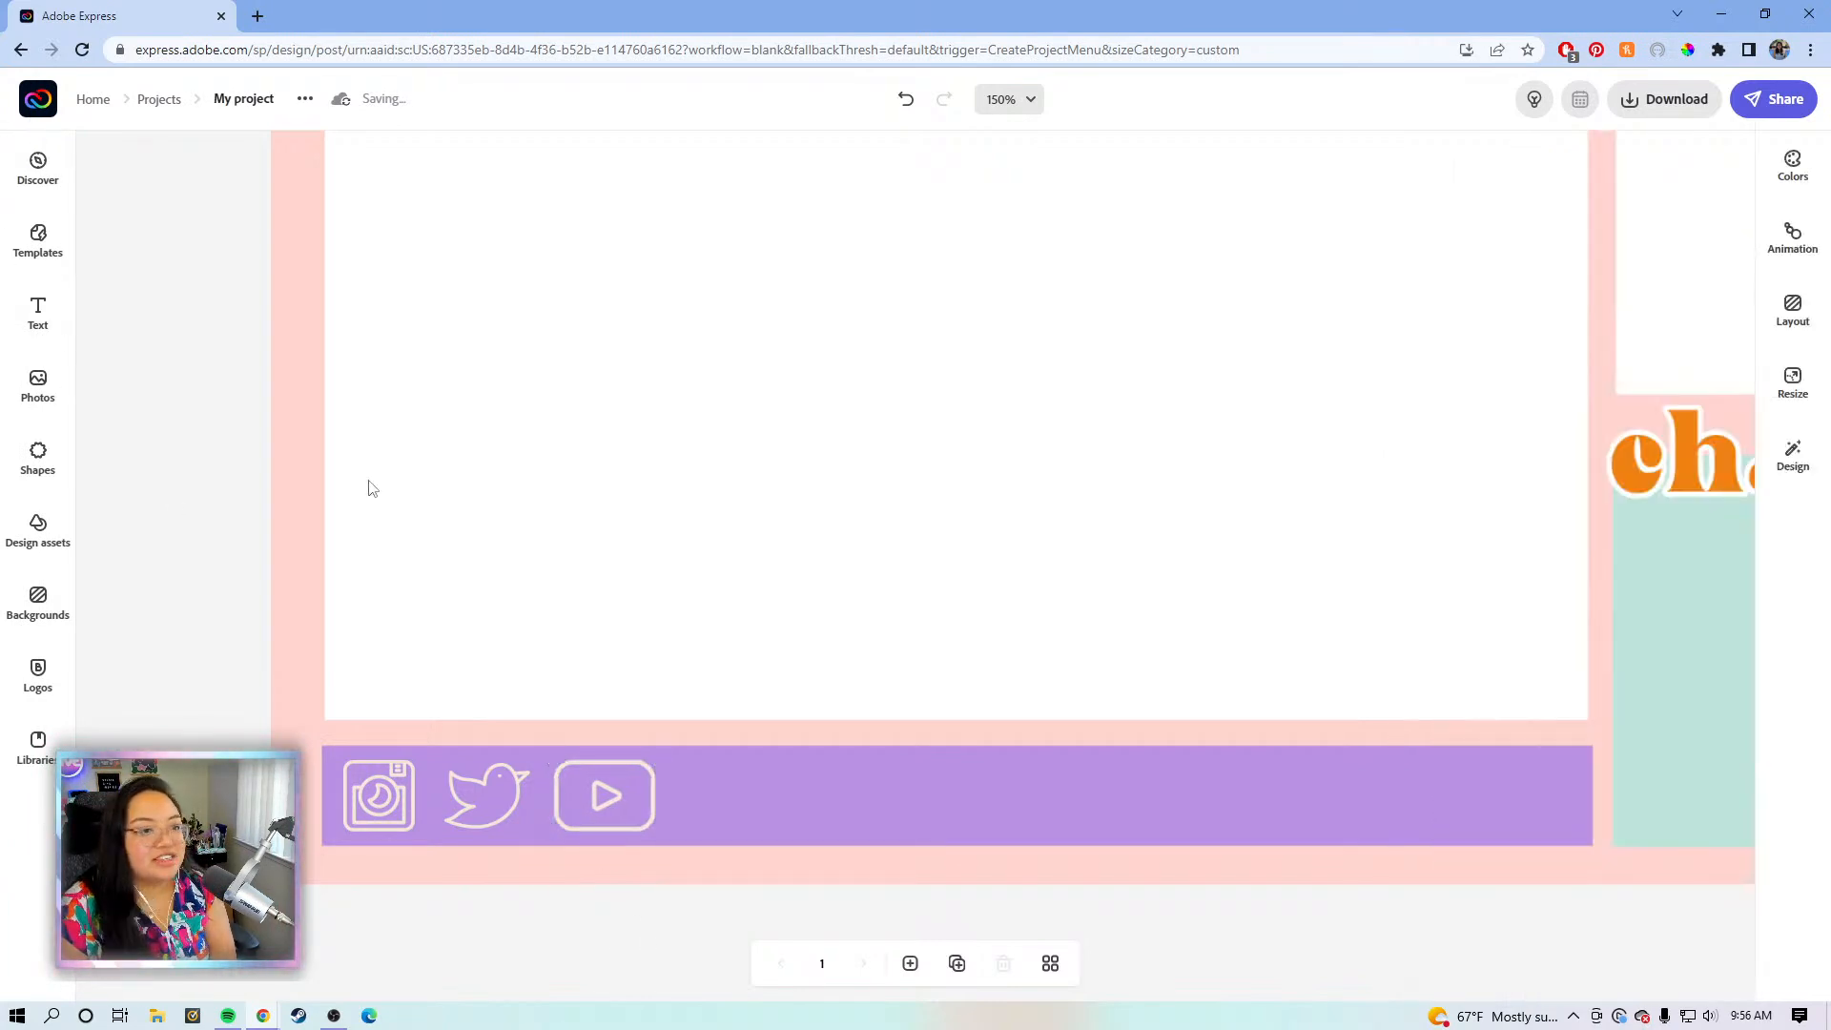
# - Add a new text box set to Lato Bold with its outline turned off
pyautogui.click(39, 313)
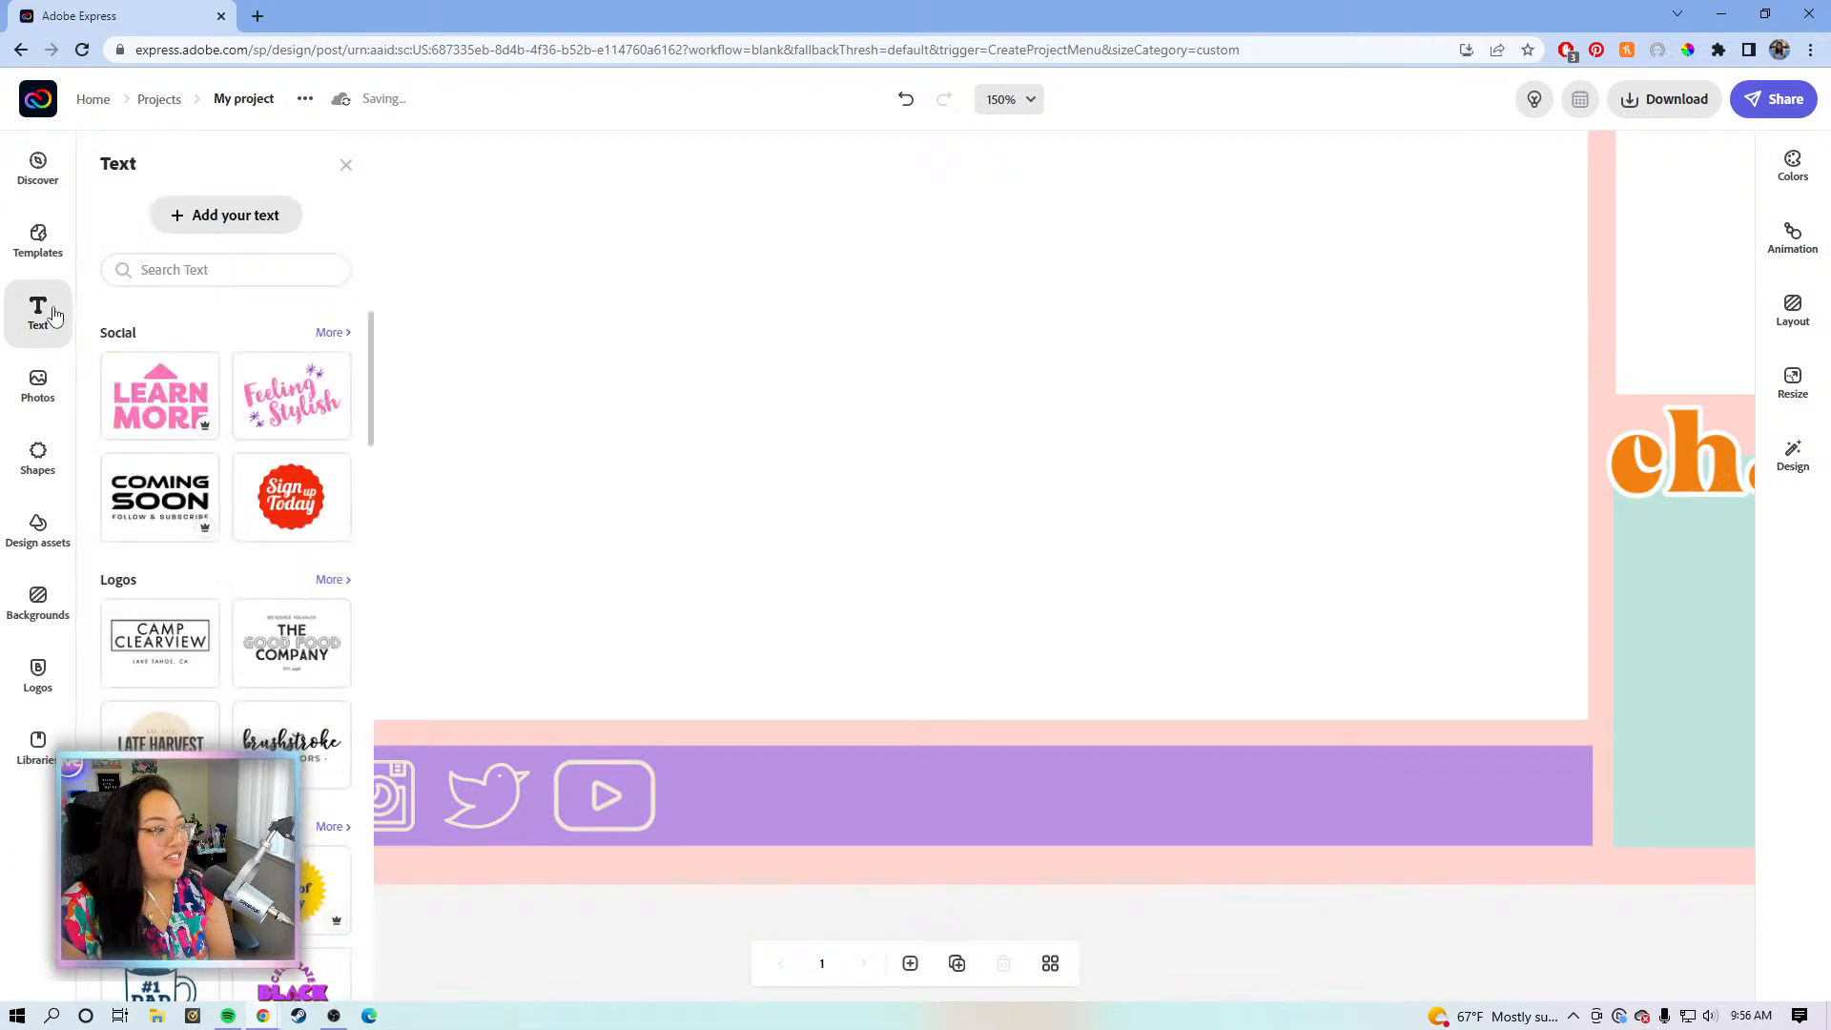
pyautogui.click(259, 229)
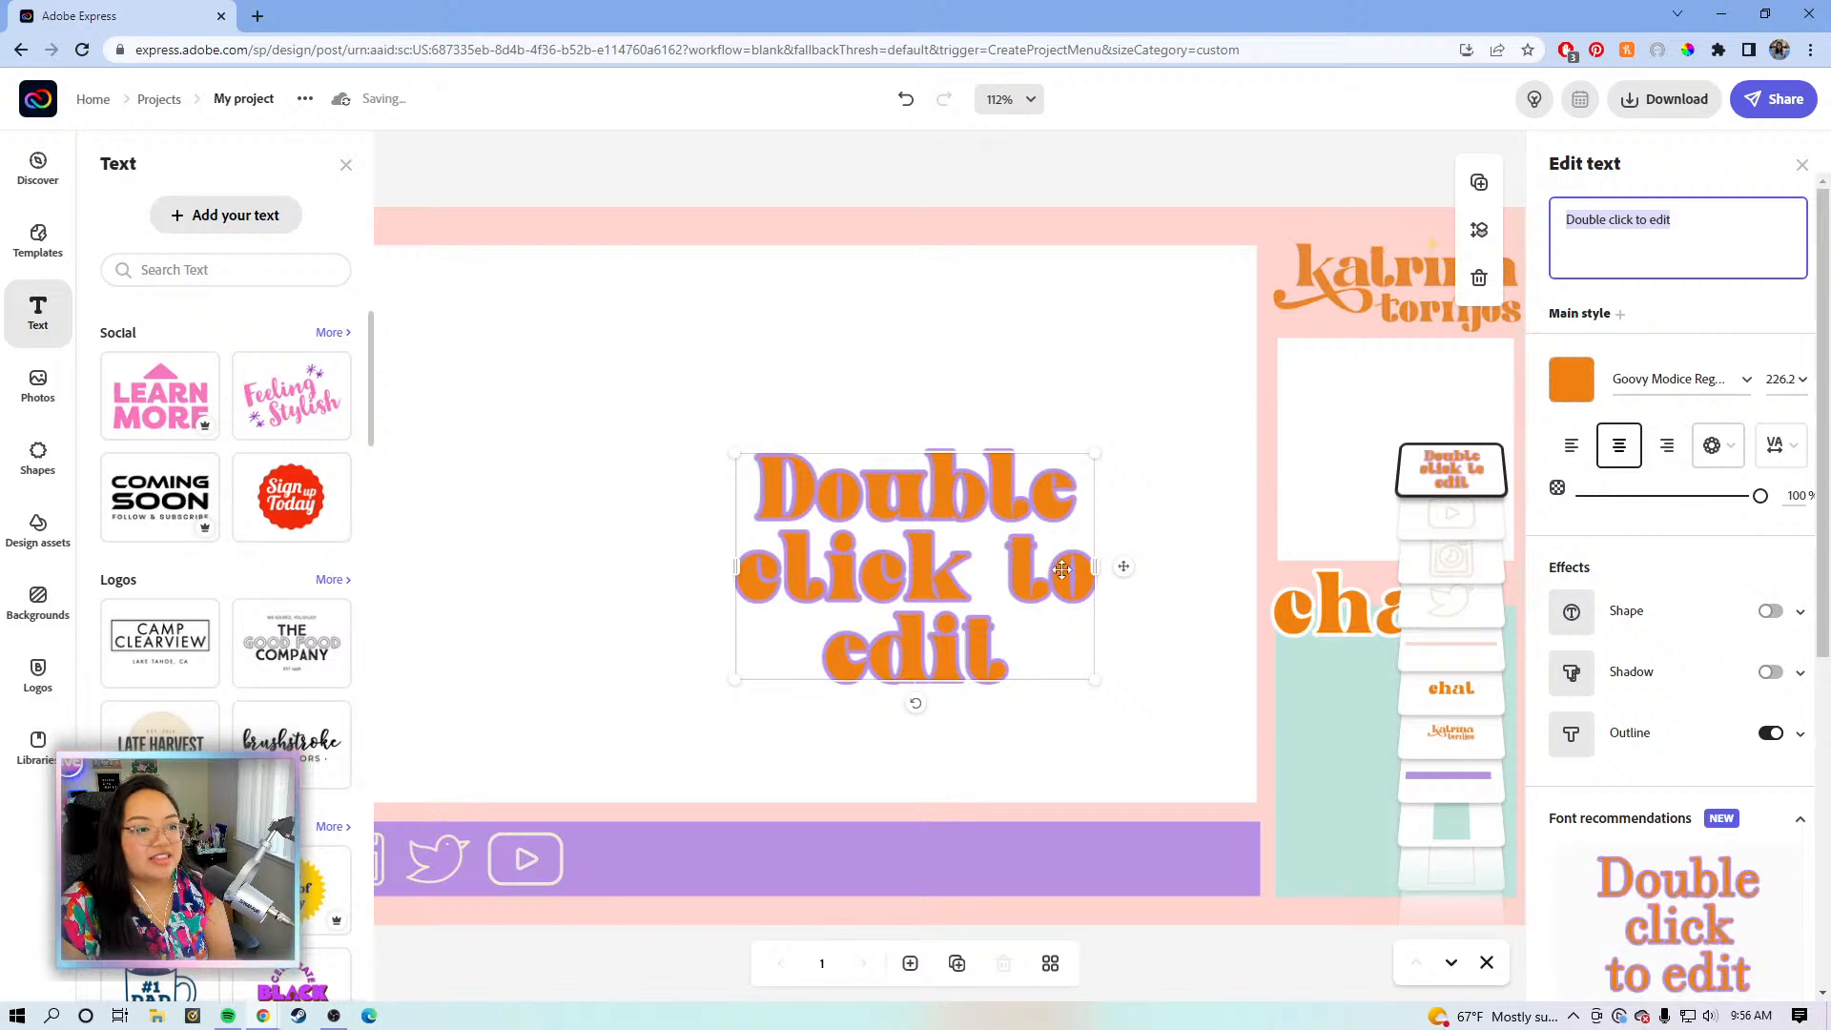
pyautogui.click(1753, 379)
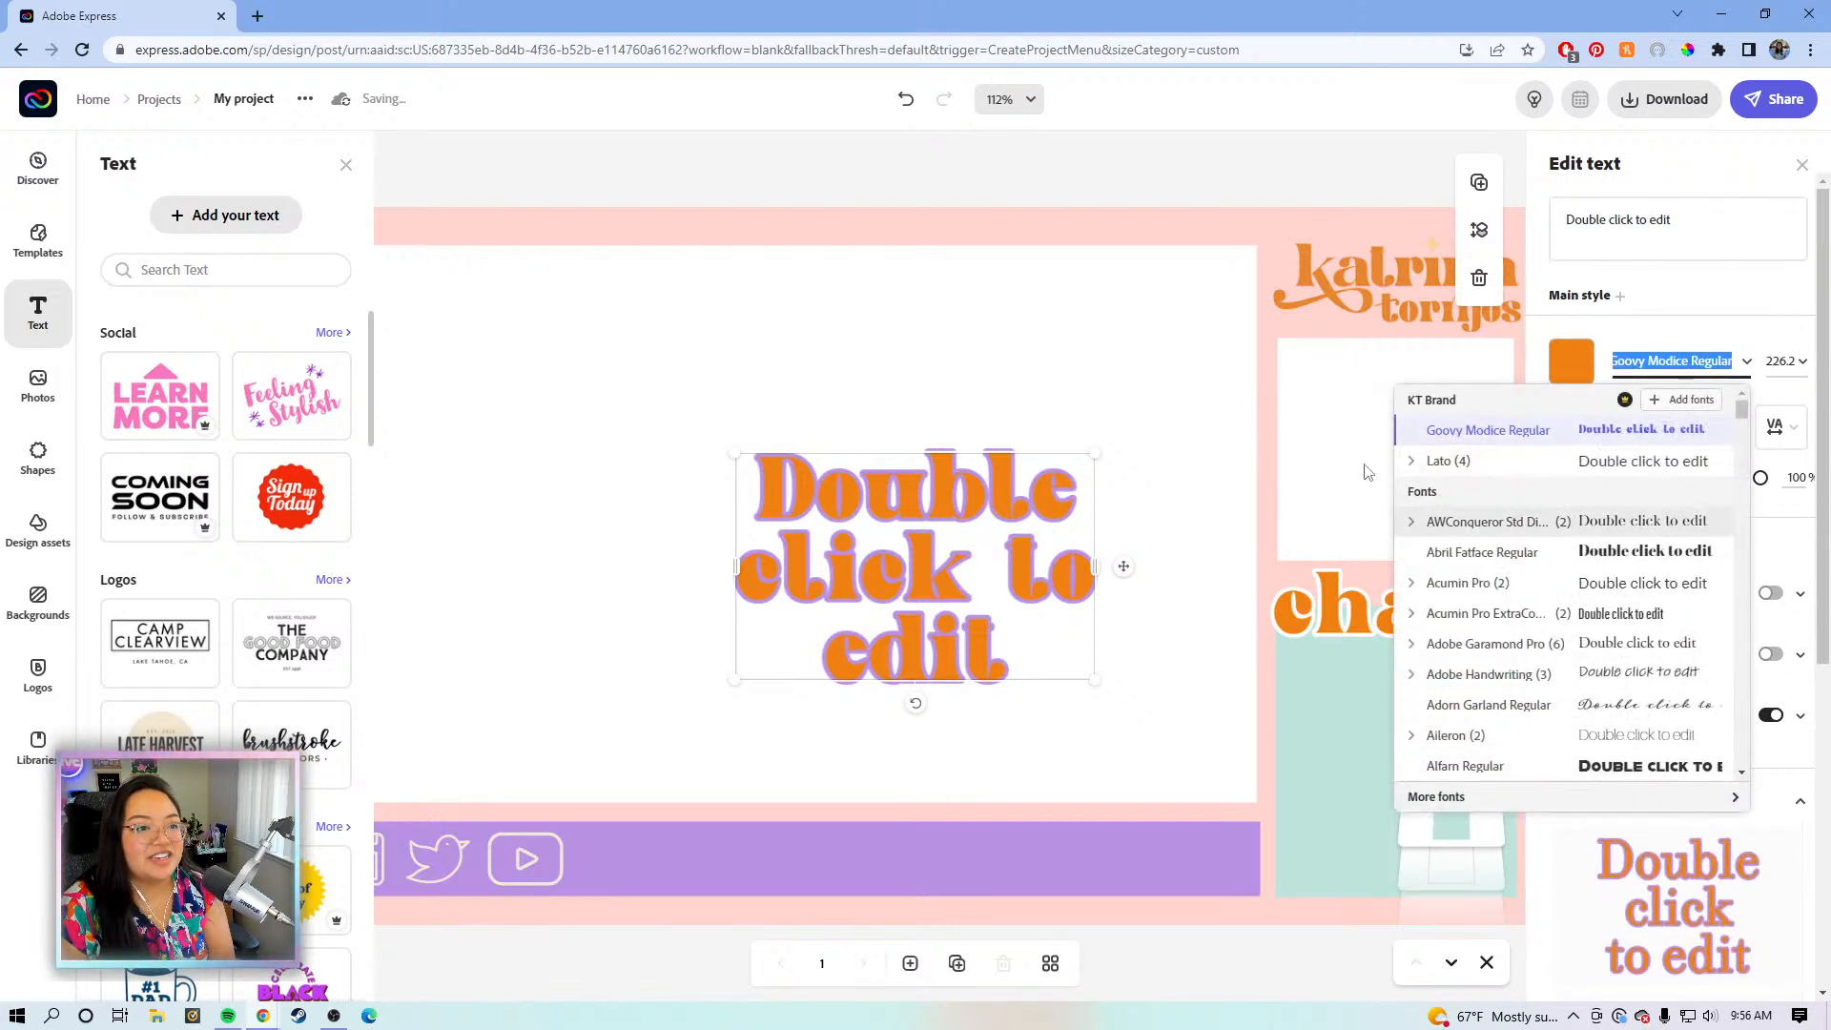
pyautogui.click(1412, 461)
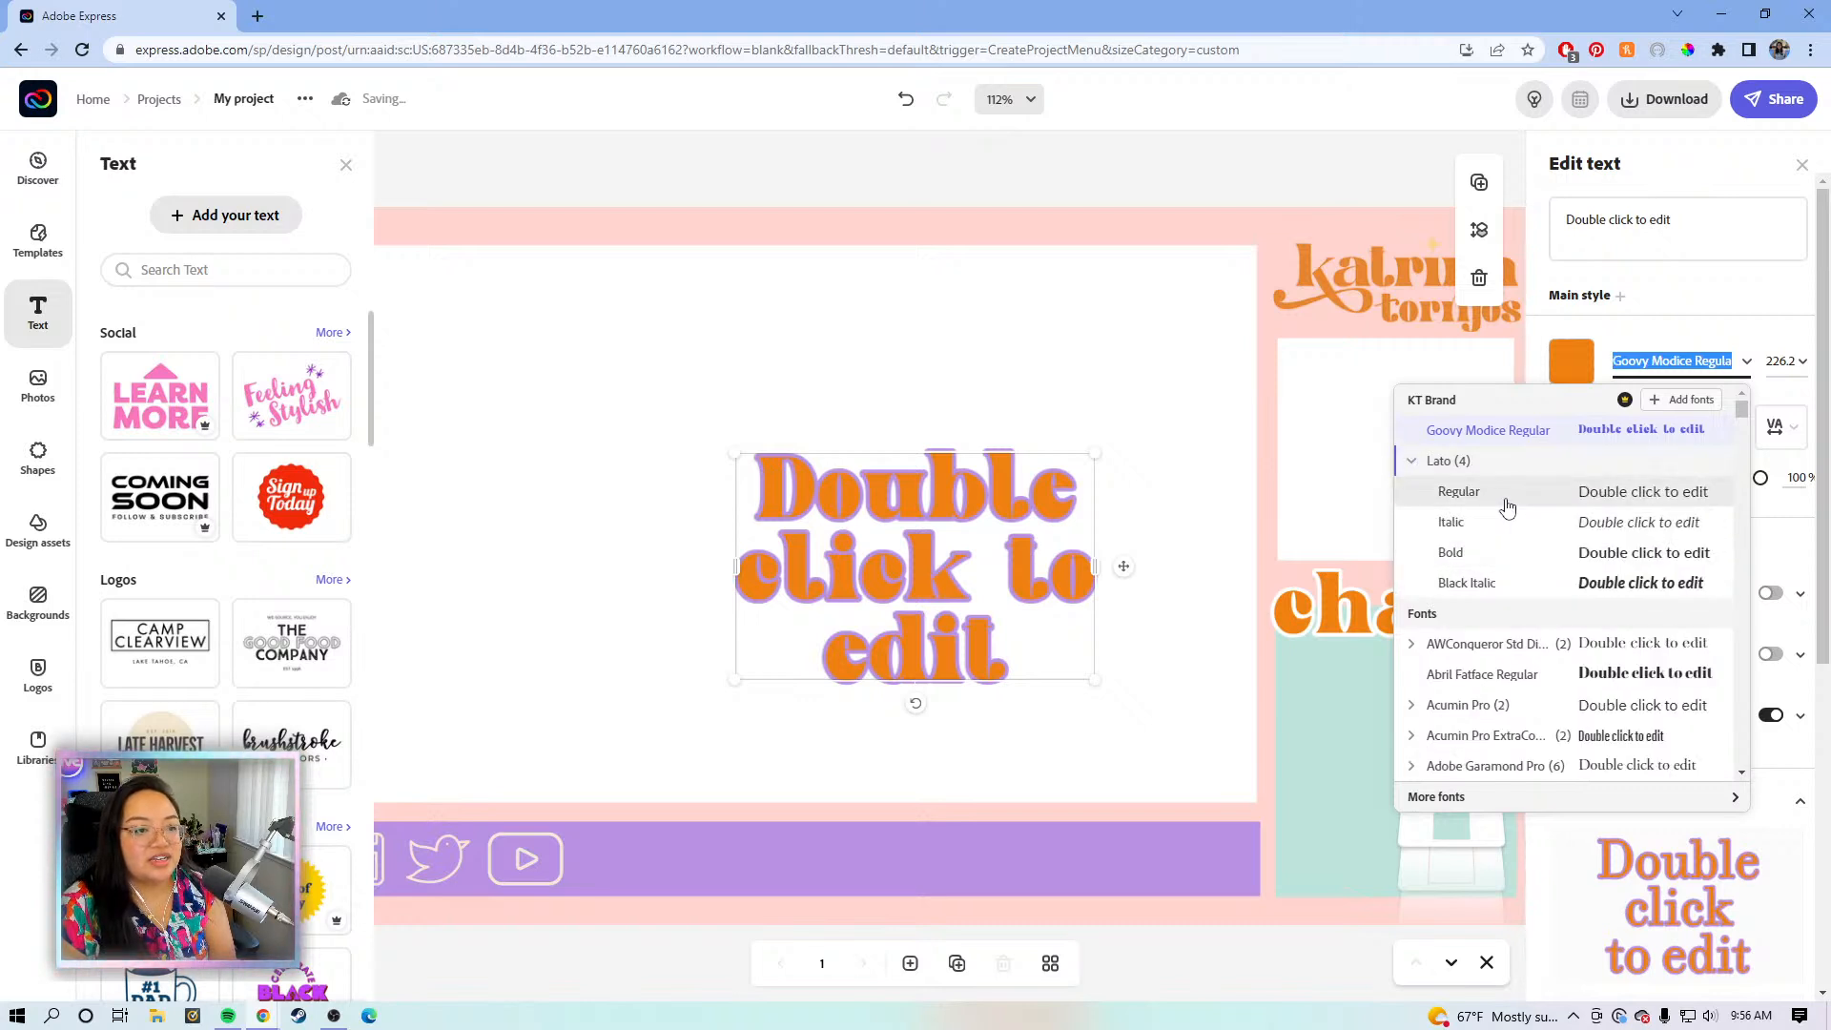
pyautogui.click(1505, 552)
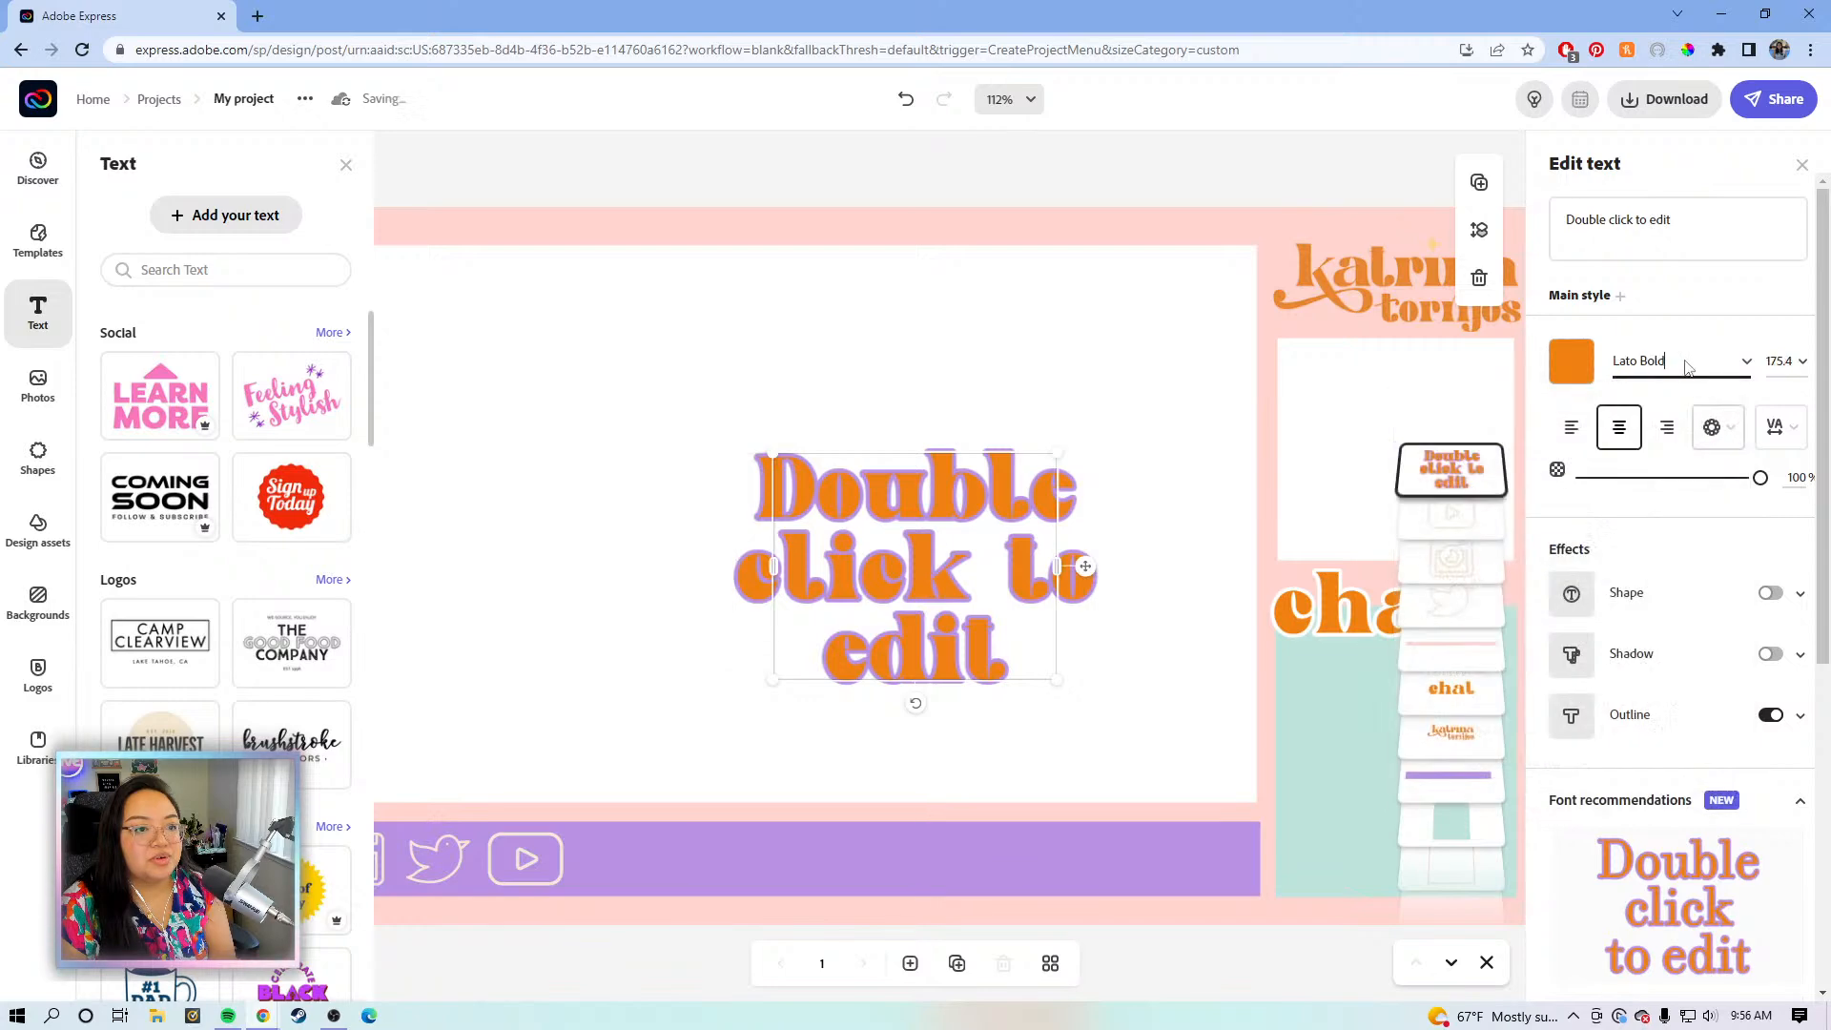
pyautogui.click(1770, 715)
# - Type the creator's social handle, then resize it and move it onto the purple bar
pyautogui.click(1653, 361)
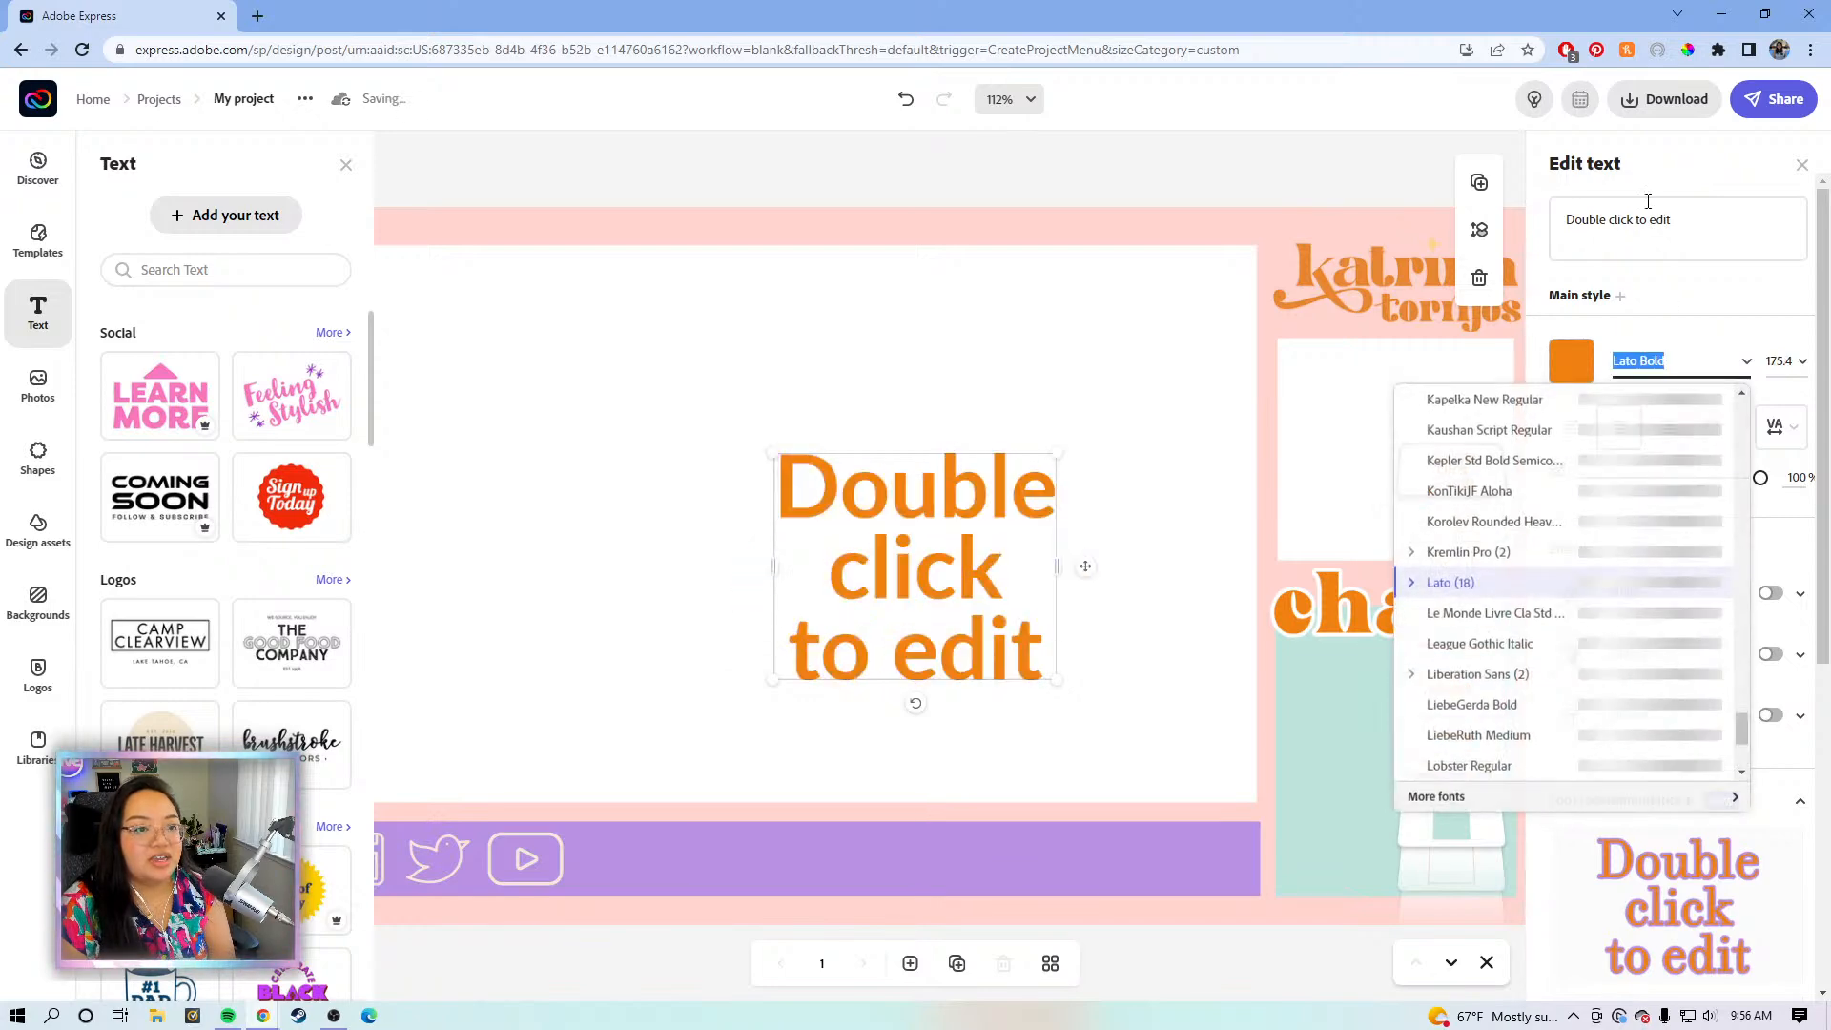
pyautogui.moveTo(1673, 222); pyautogui.dragTo(1564, 217)
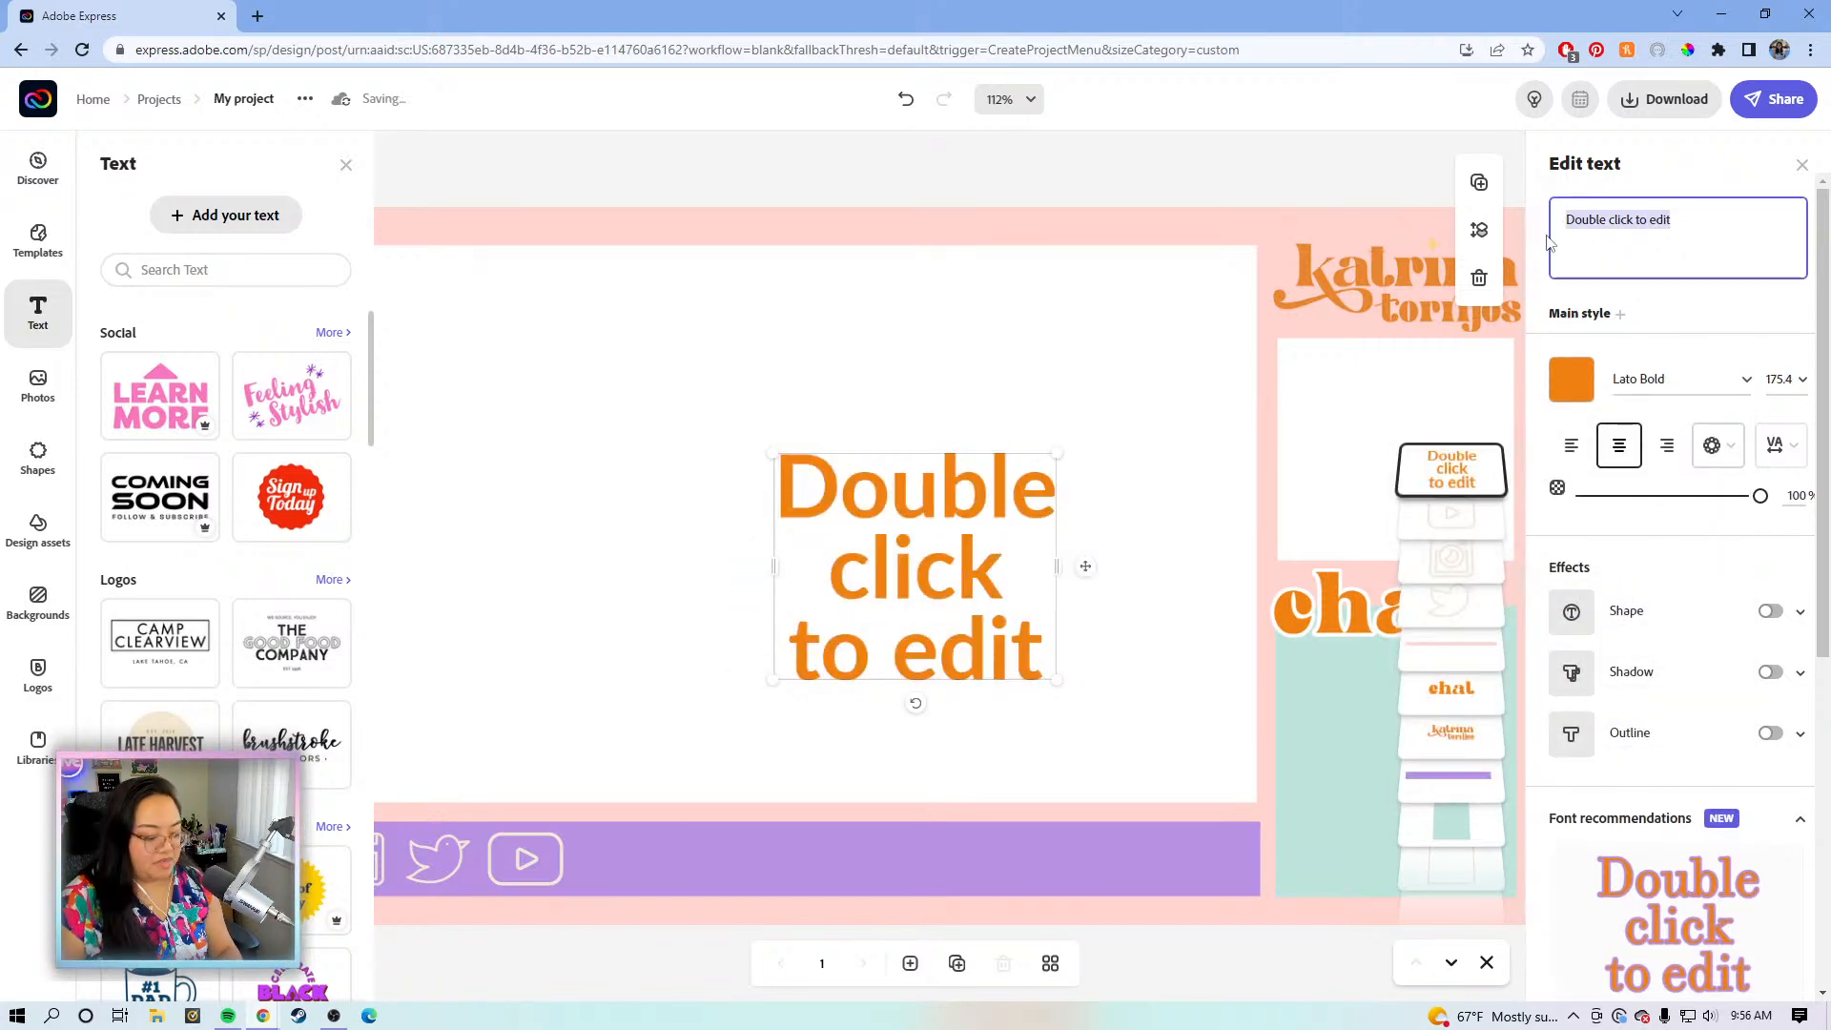
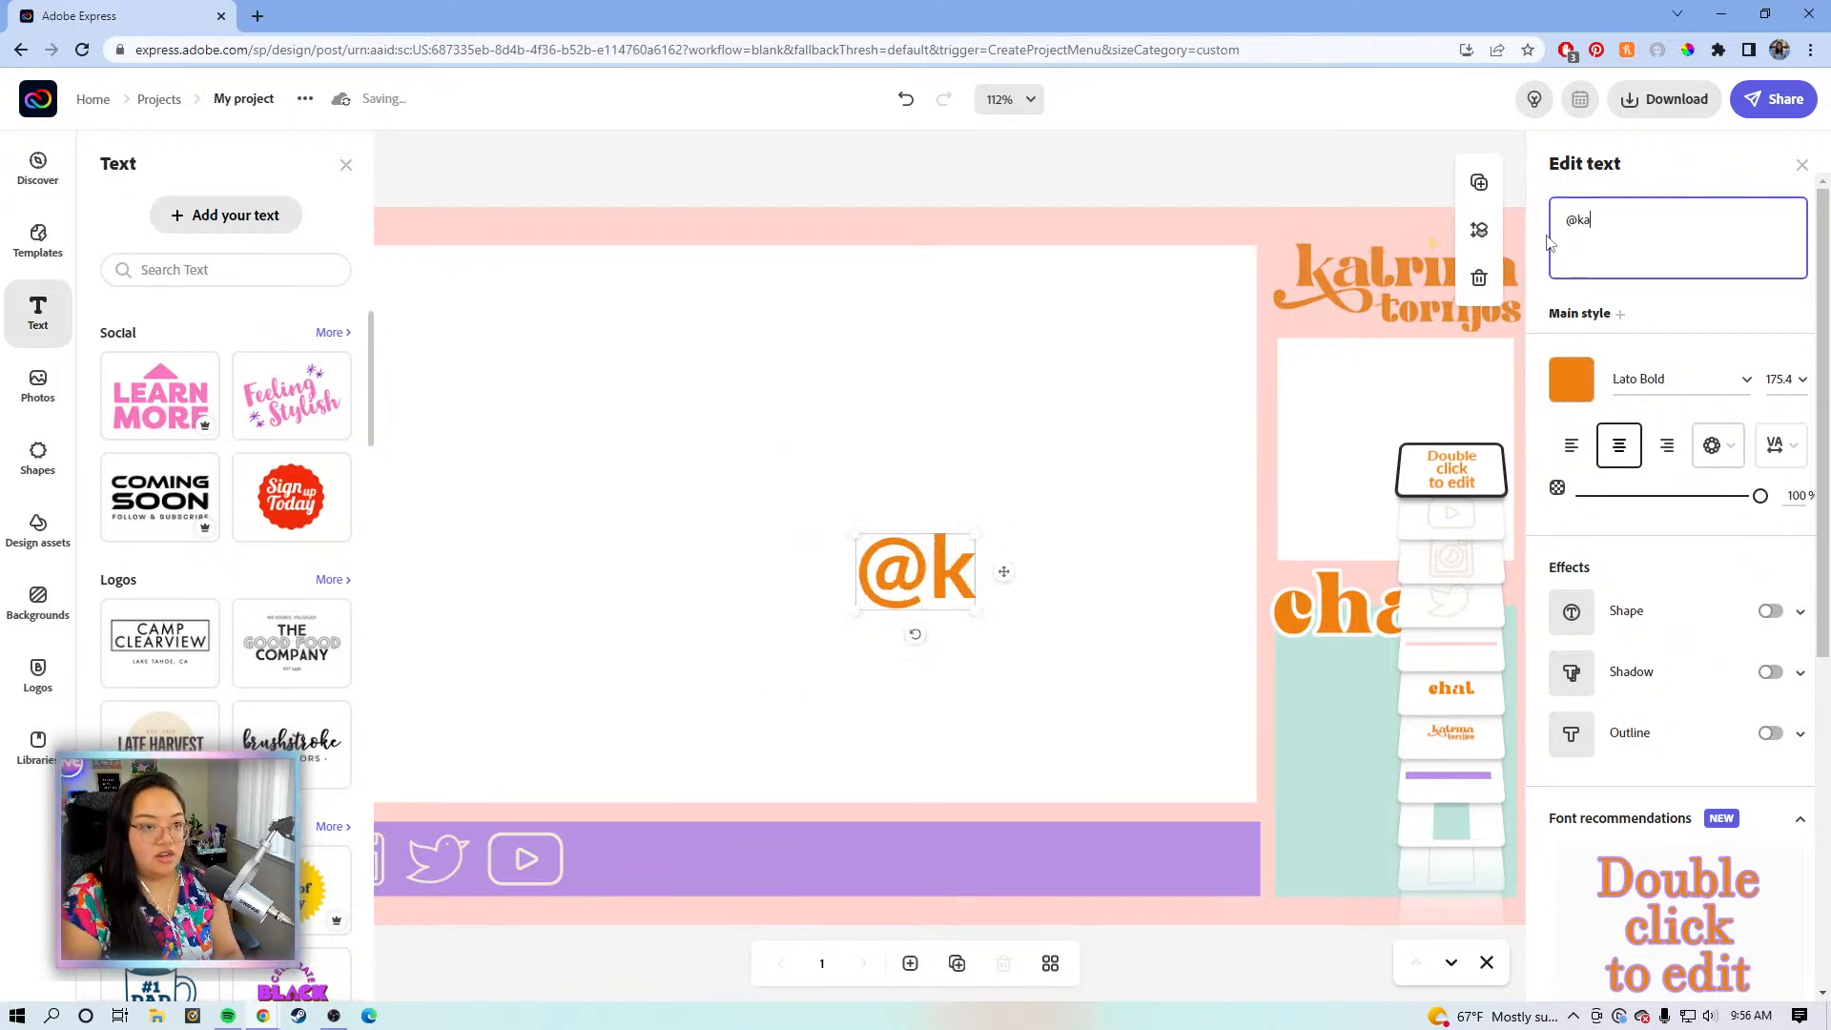
pyautogui.press('BackSpace')
pyautogui.press('BackSpace')
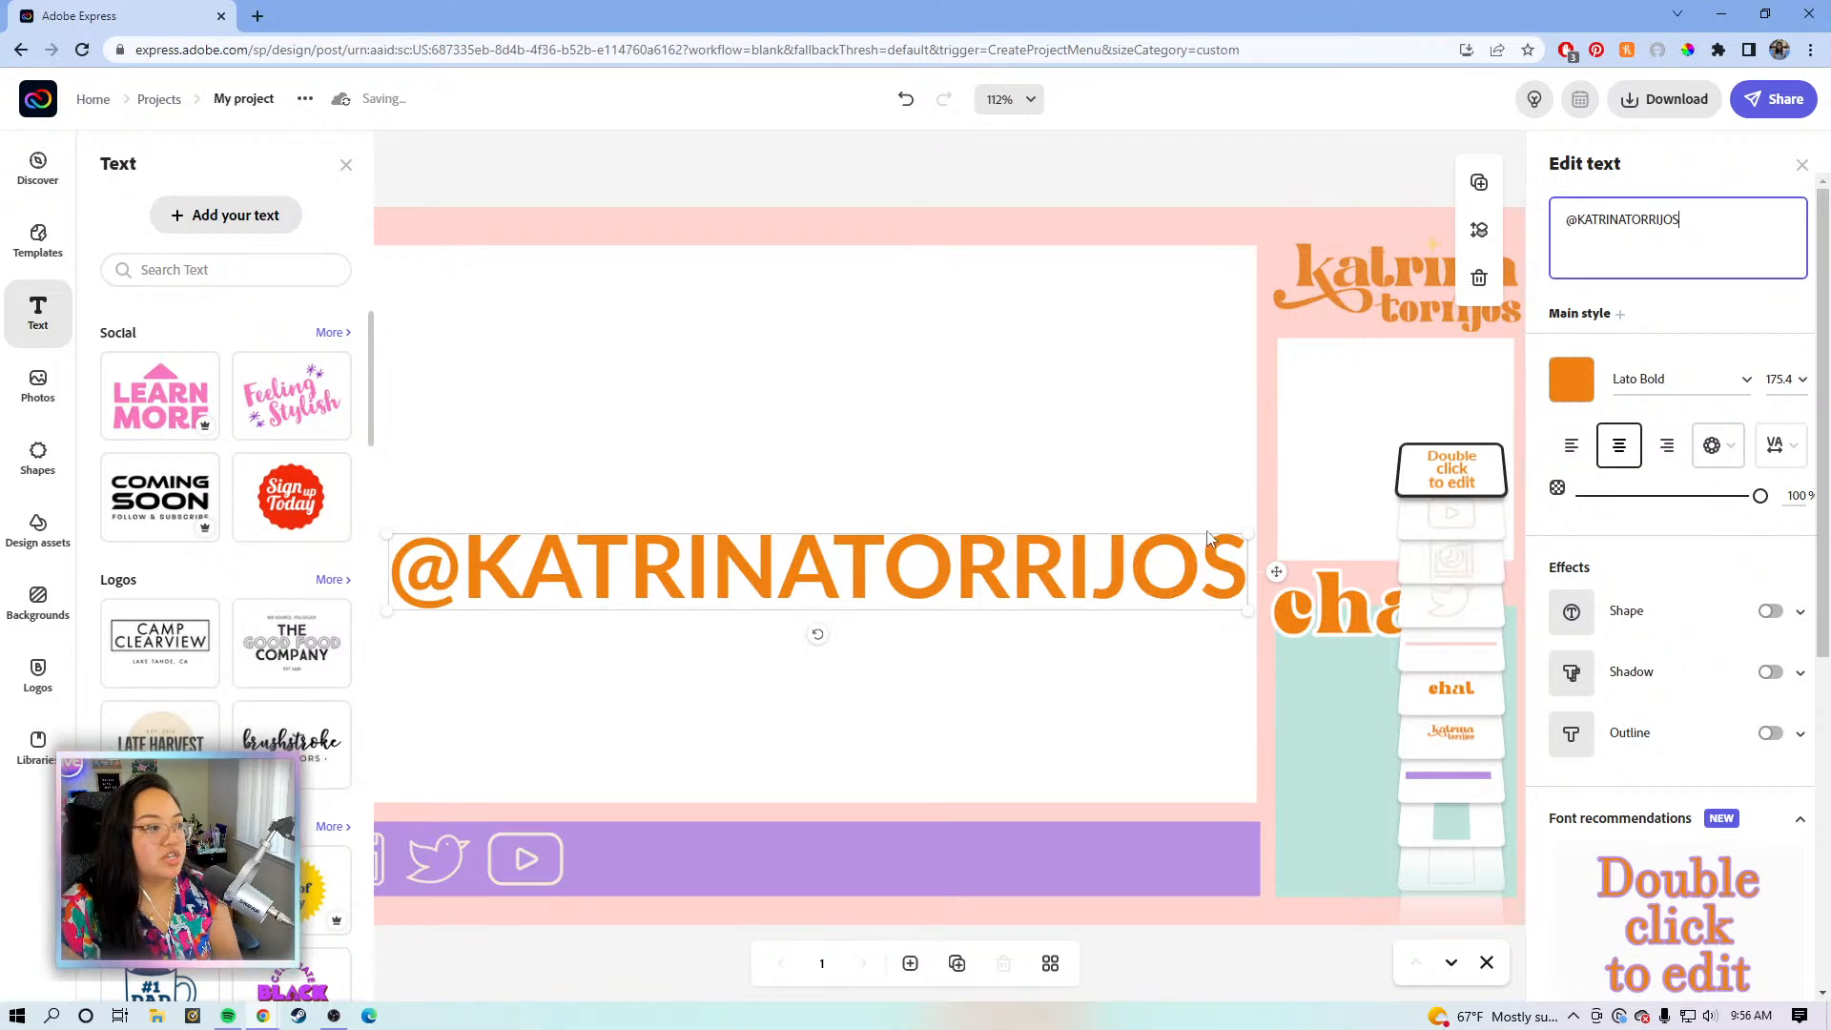
pyautogui.moveTo(391, 534); pyautogui.dragTo(704, 566)
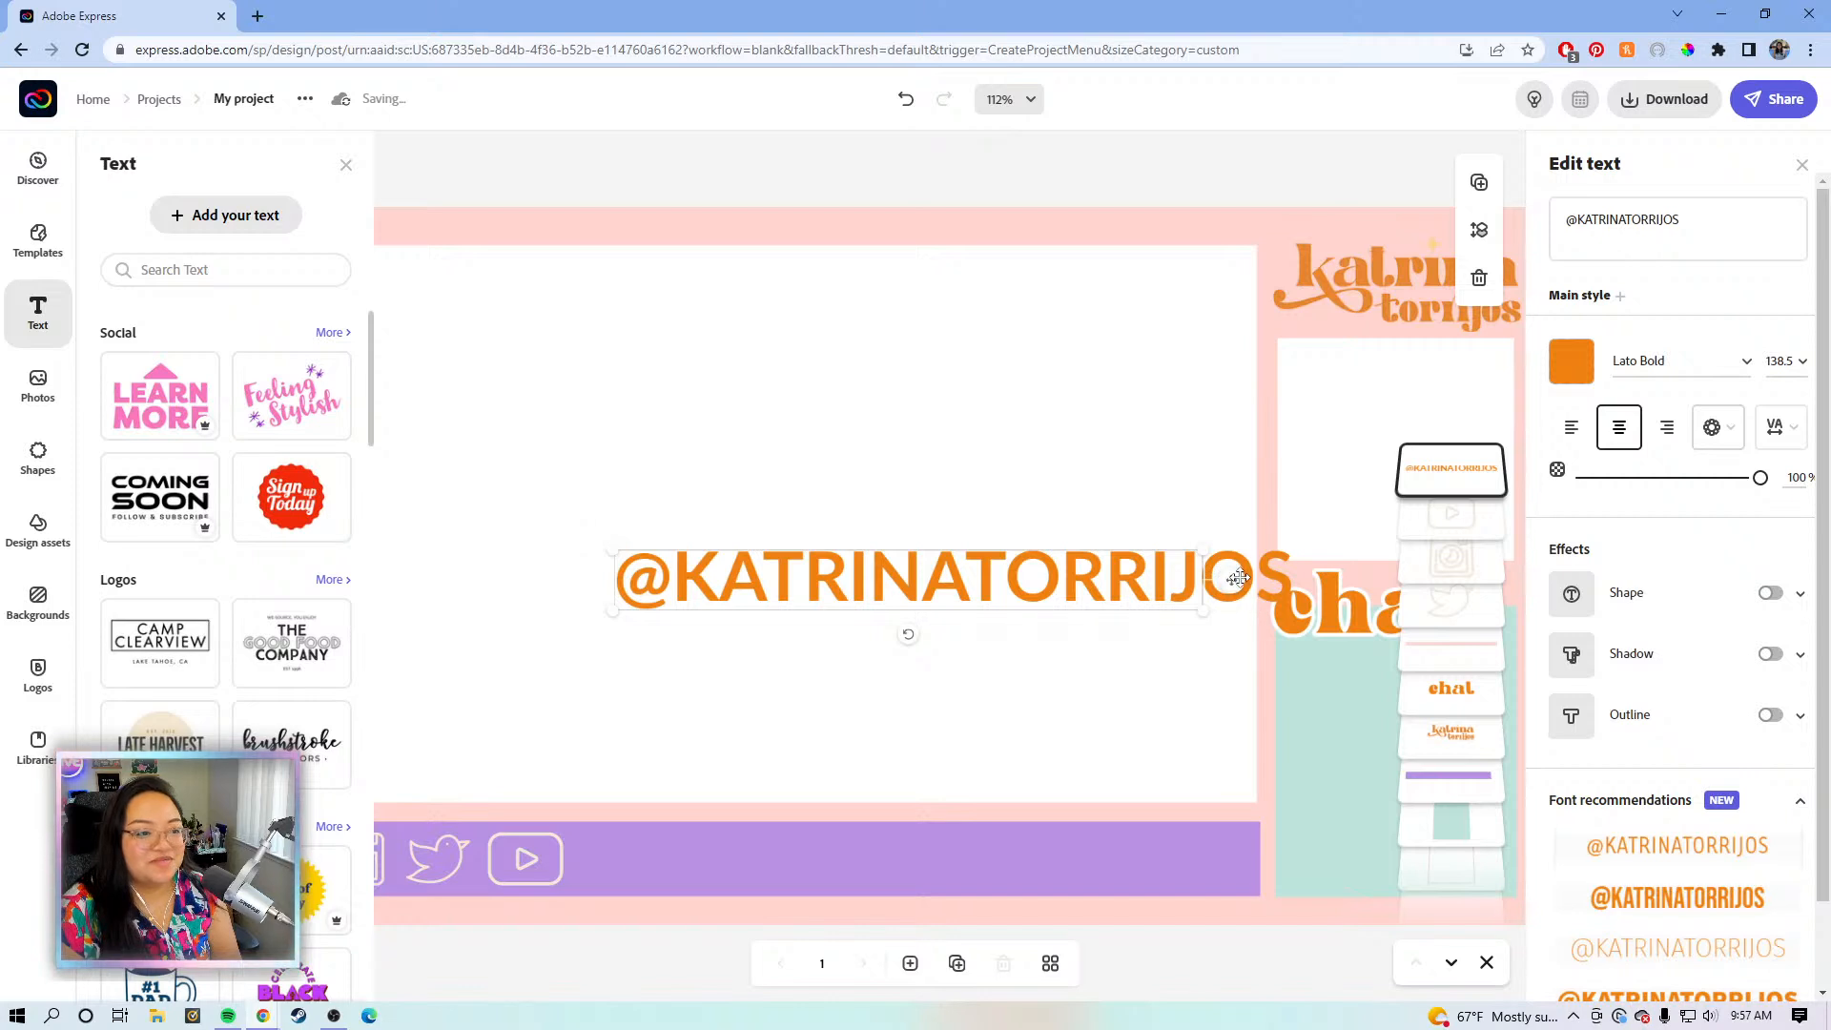
pyautogui.moveTo(1232, 592); pyautogui.dragTo(1193, 855)
pyautogui.moveTo(577, 828); pyautogui.dragTo(665, 837)
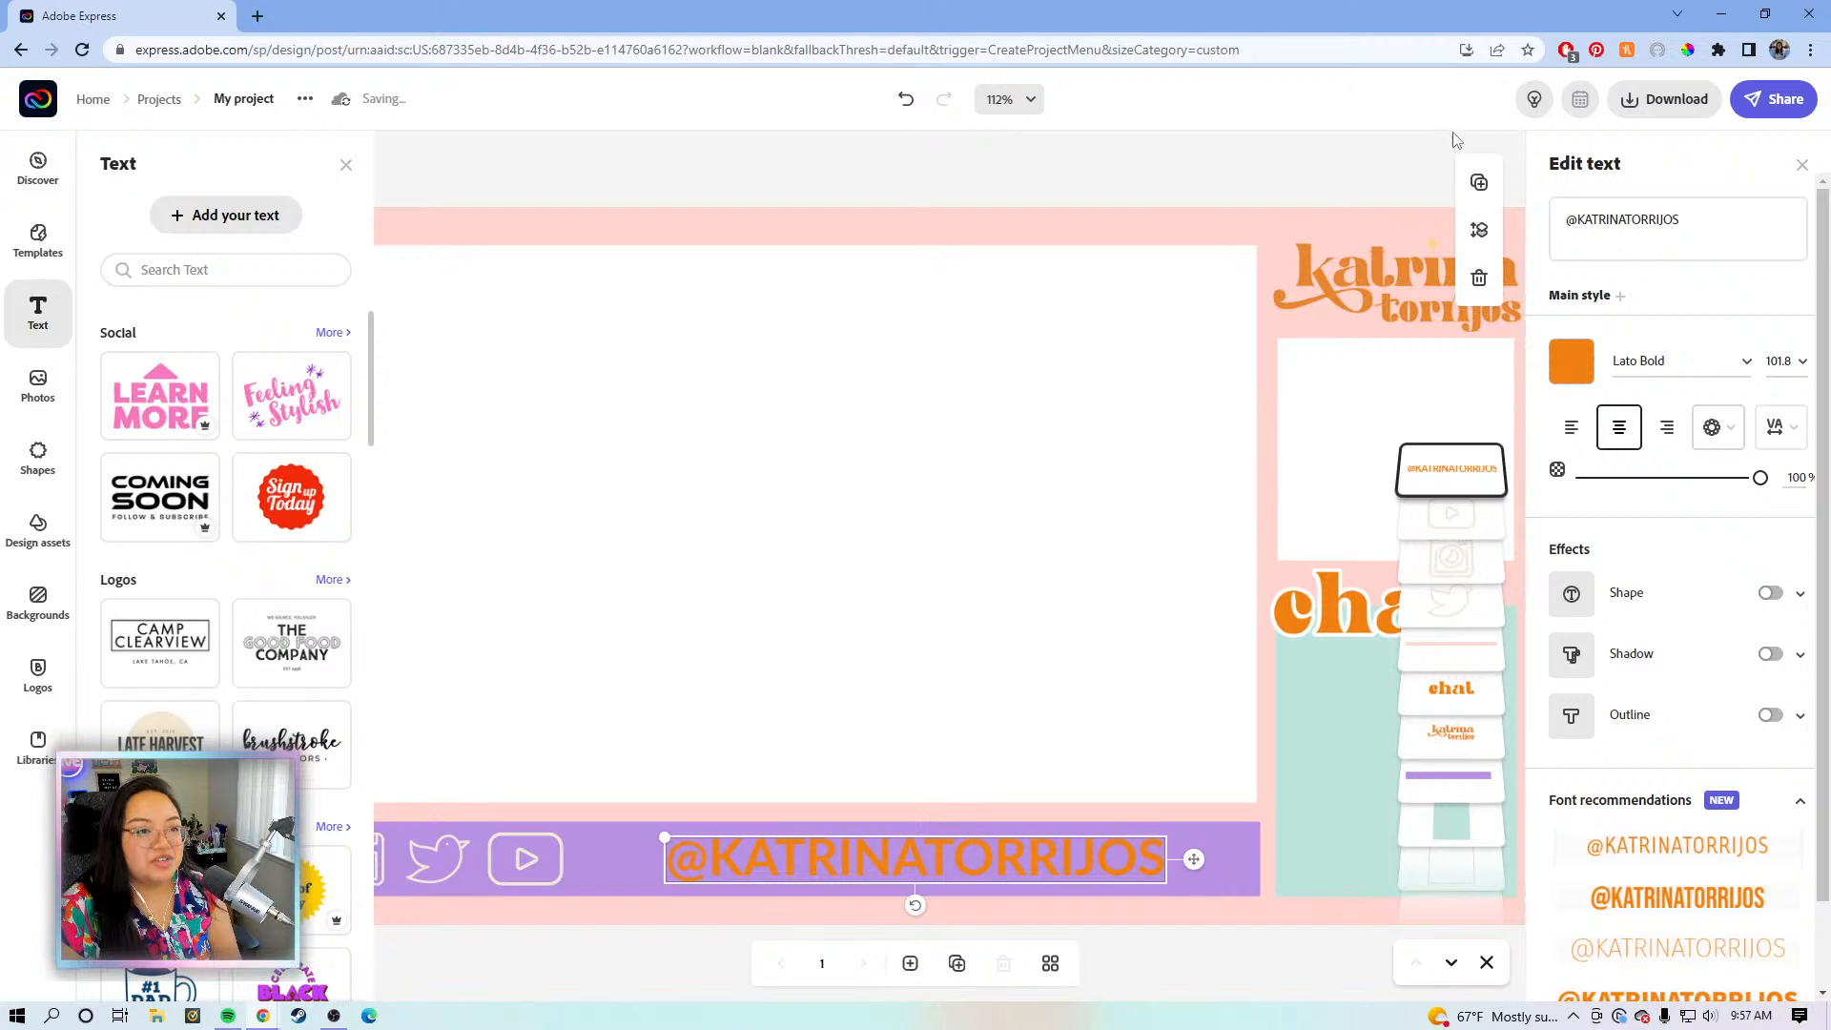
# - Spread the handle's letters slightly and make the handle text cream
pyautogui.click(1779, 426)
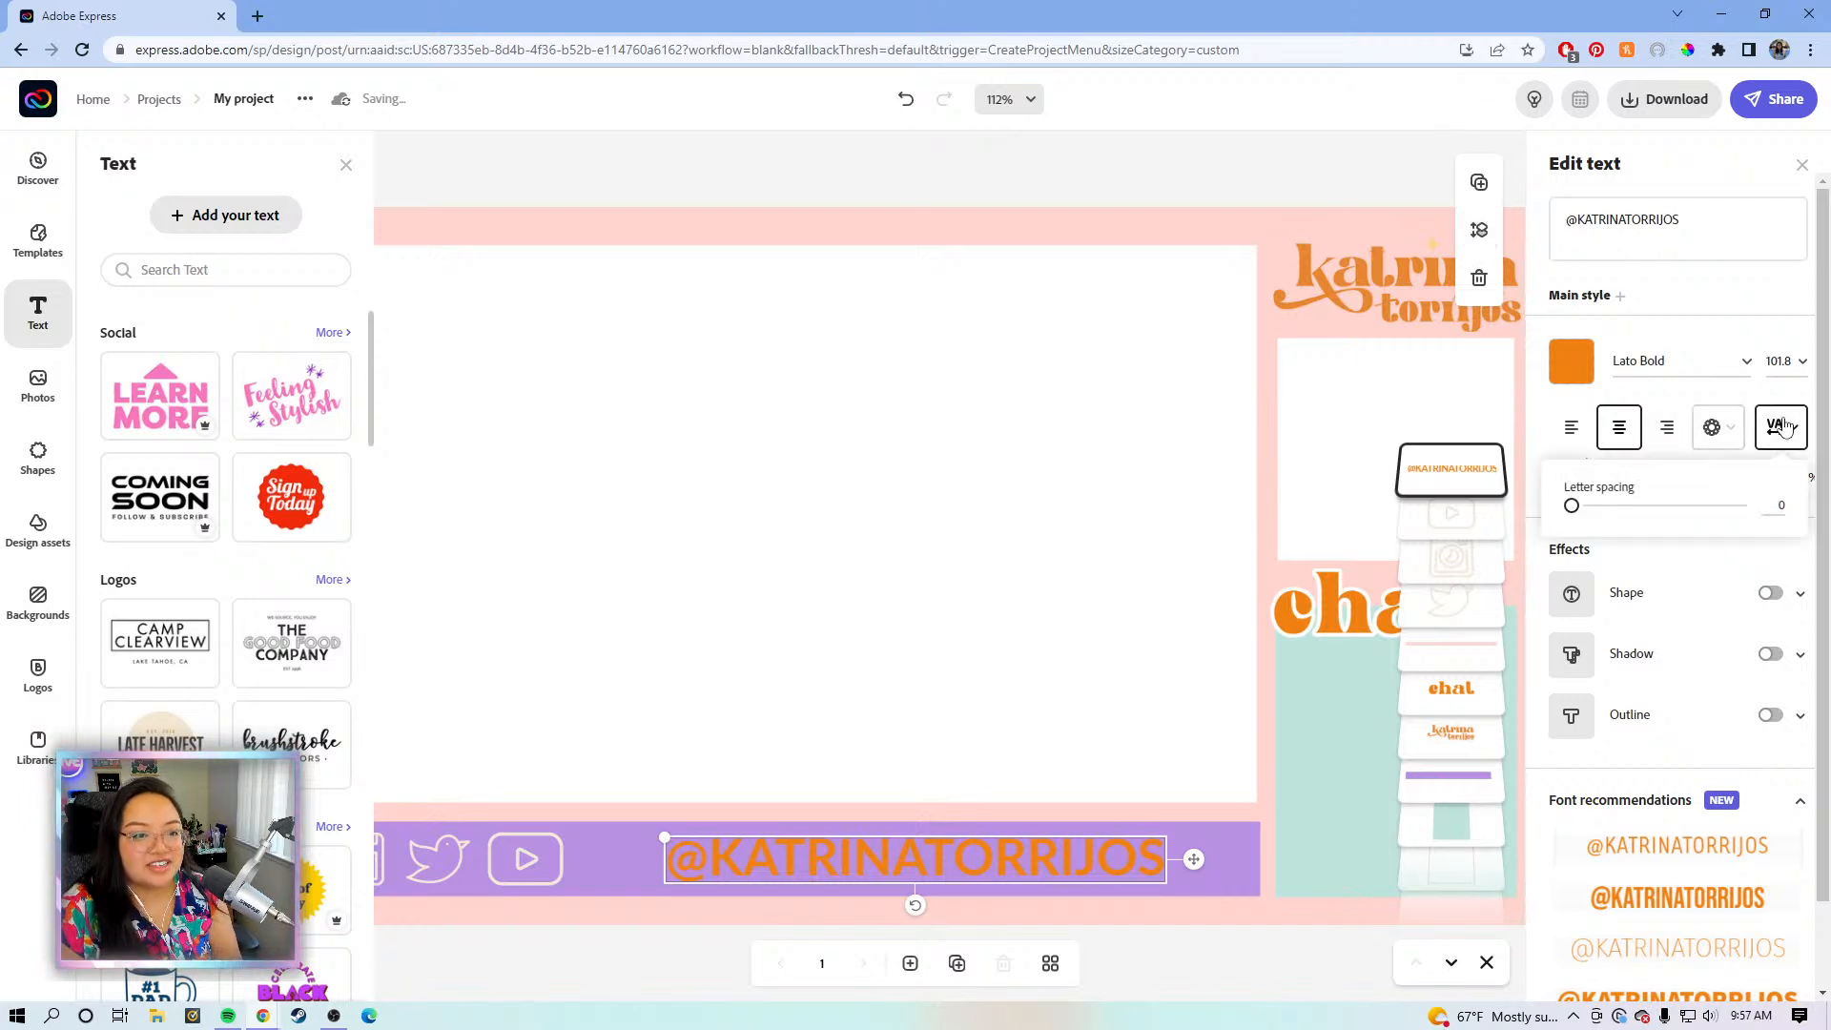
pyautogui.moveTo(1570, 505); pyautogui.dragTo(1599, 512)
pyautogui.click(1571, 362)
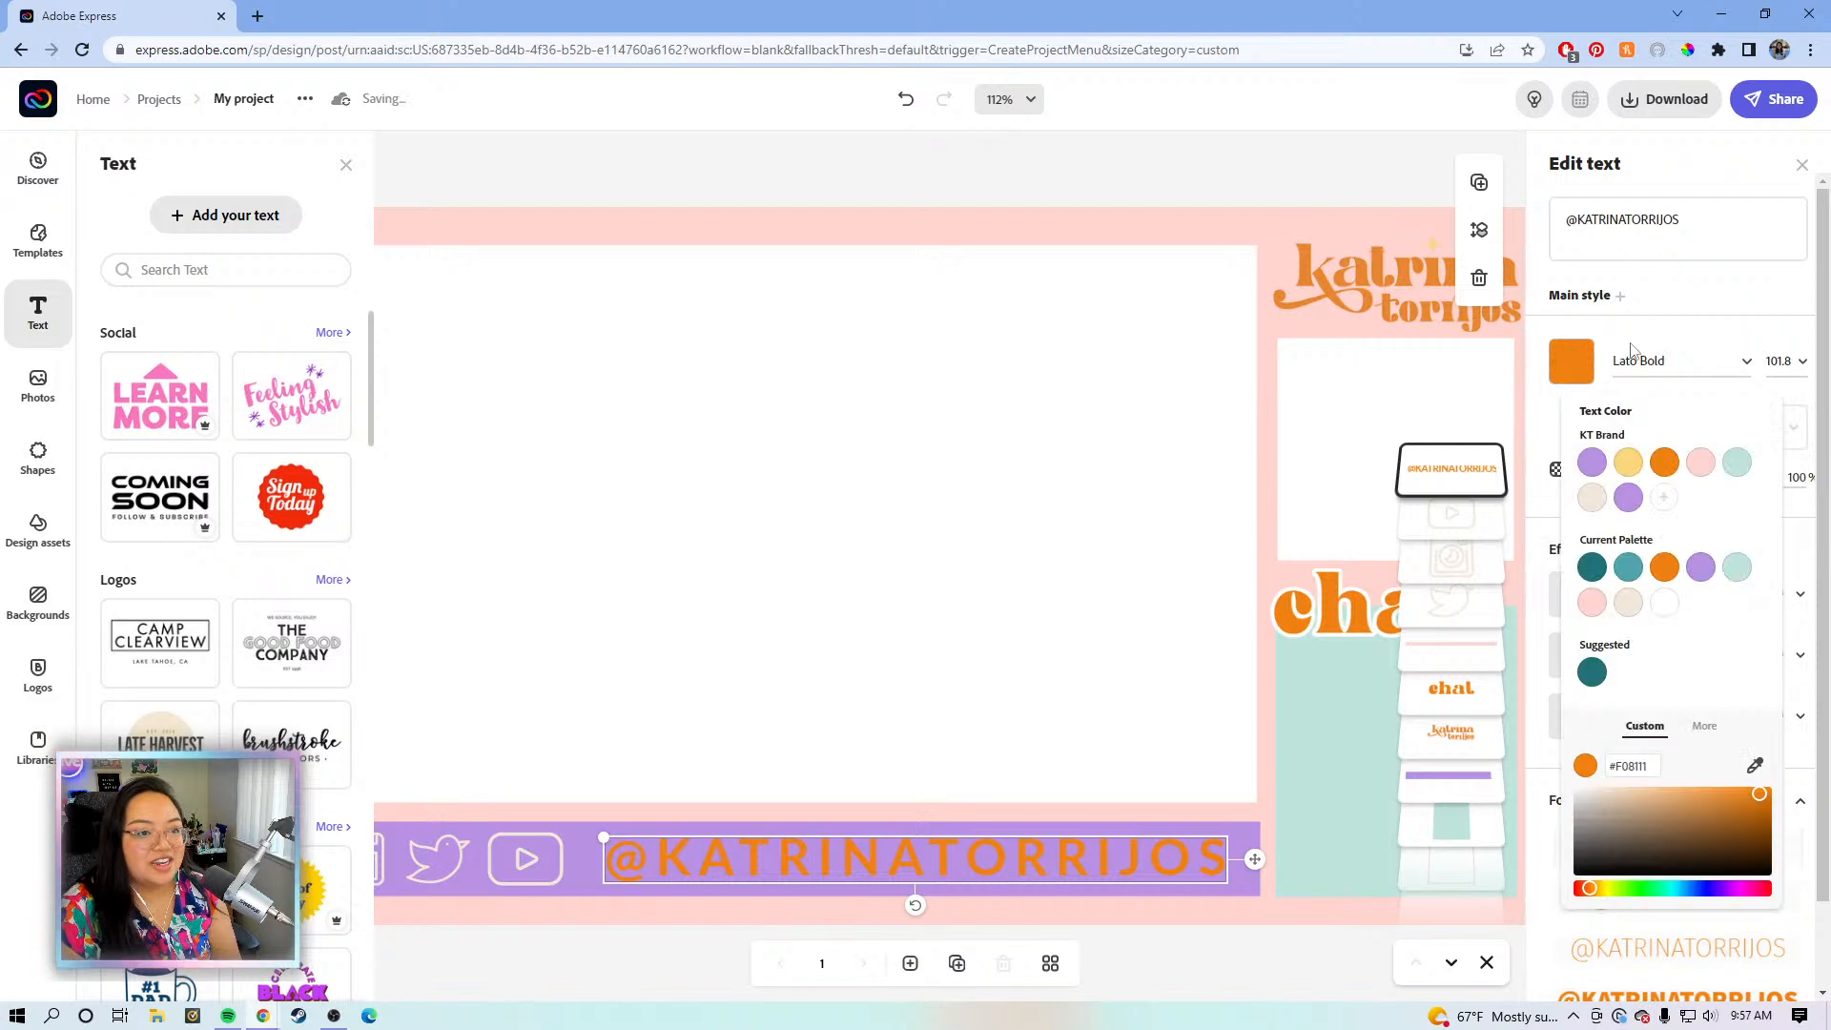
pyautogui.click(1591, 497)
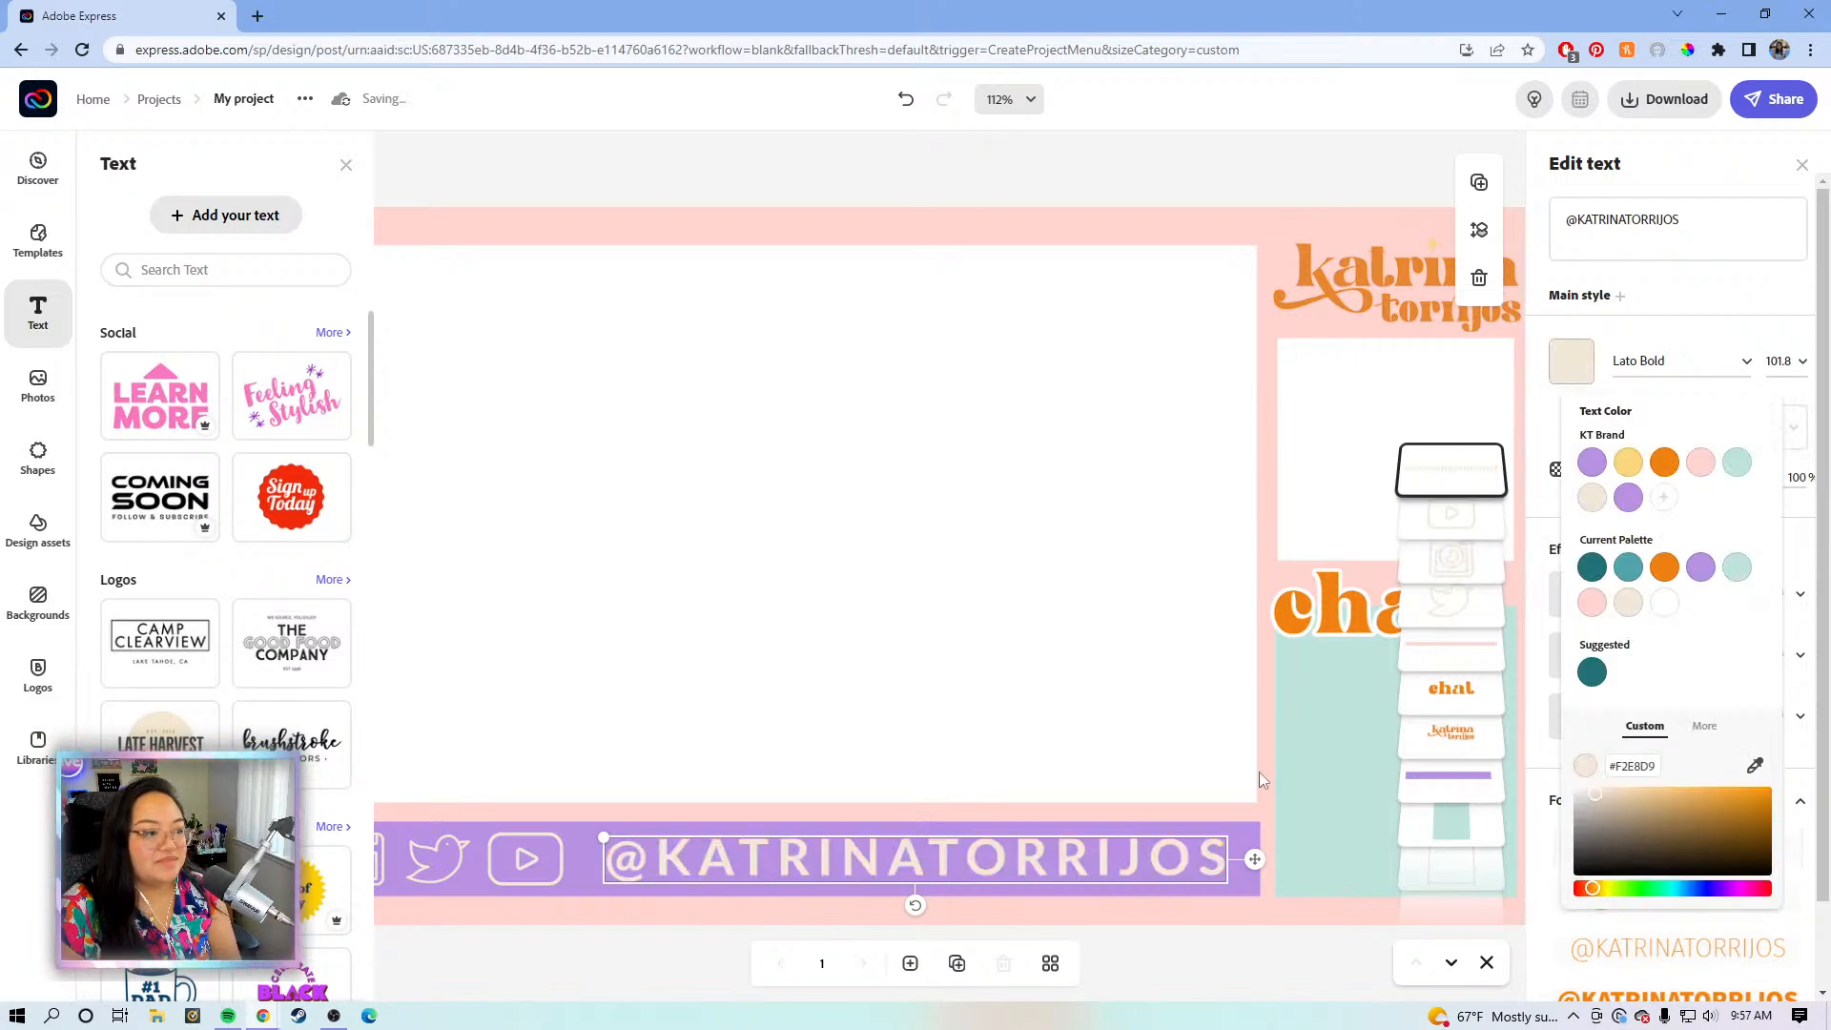
pyautogui.click(1724, 310)
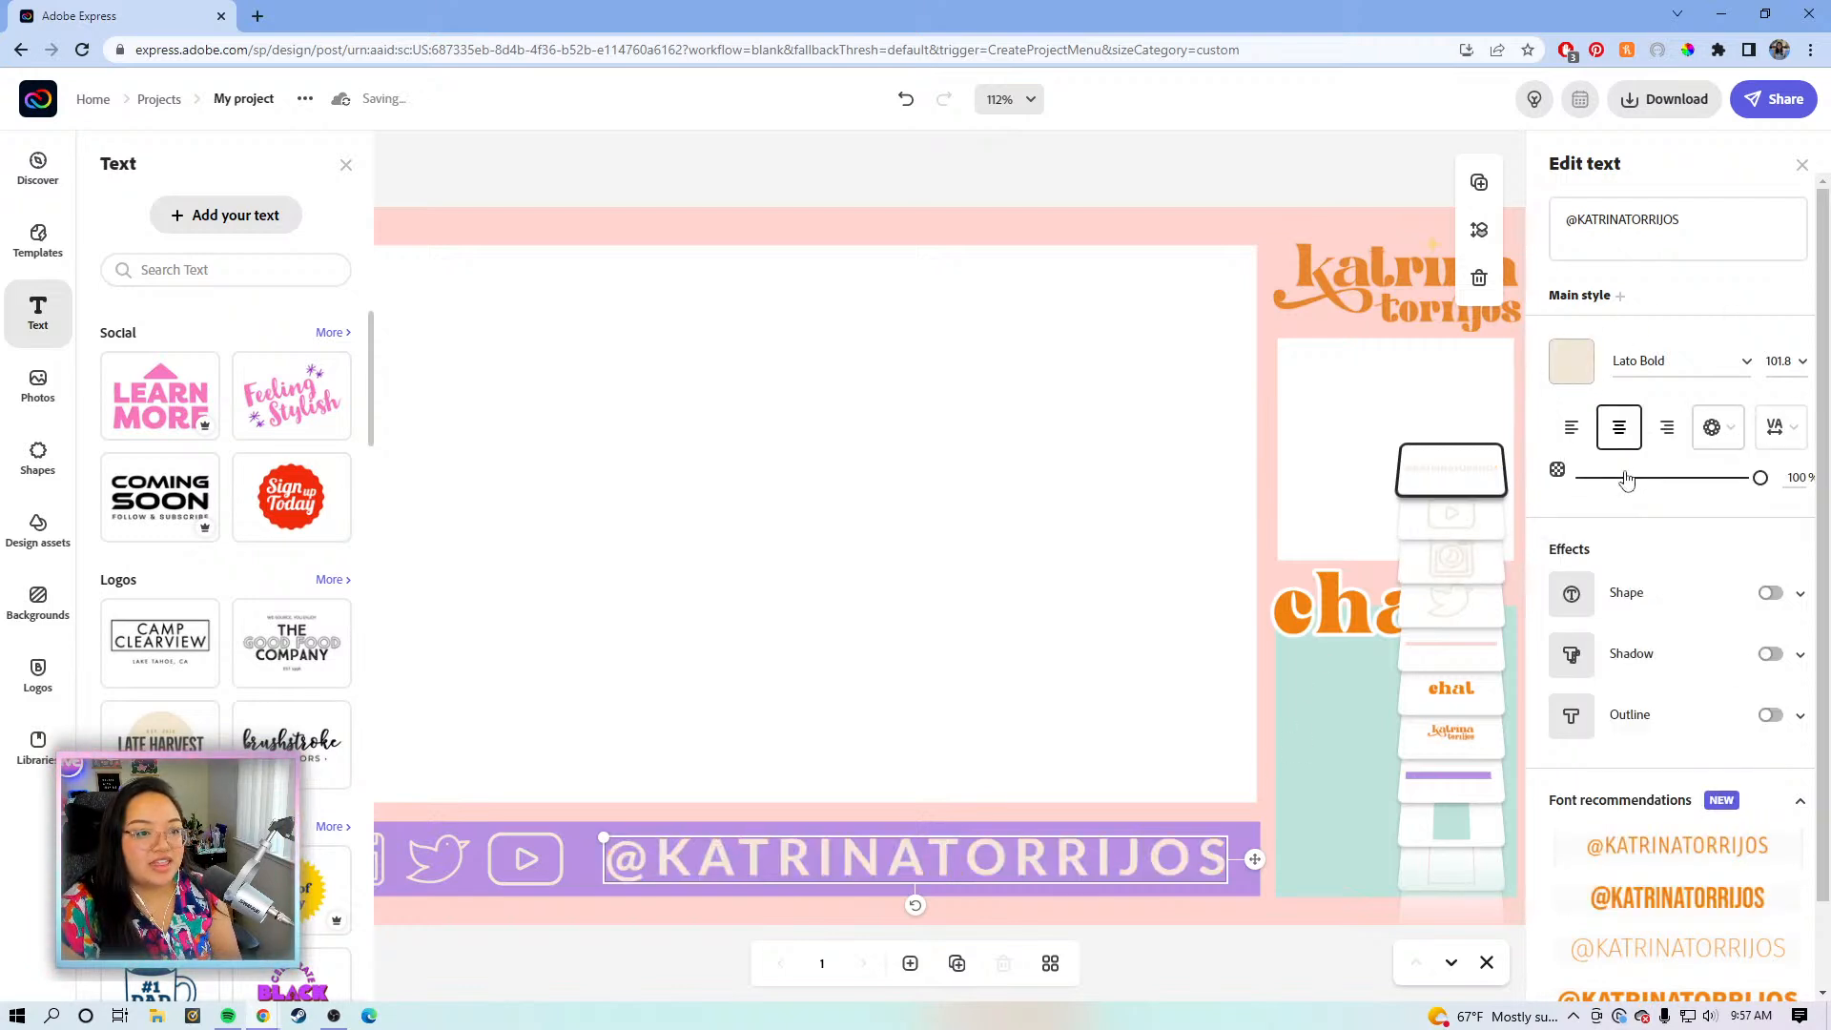
# - Fine-tune the handle's letter spacing to exactly 15
pyautogui.click(1775, 427)
pyautogui.moveTo(1596, 512); pyautogui.dragTo(1601, 510)
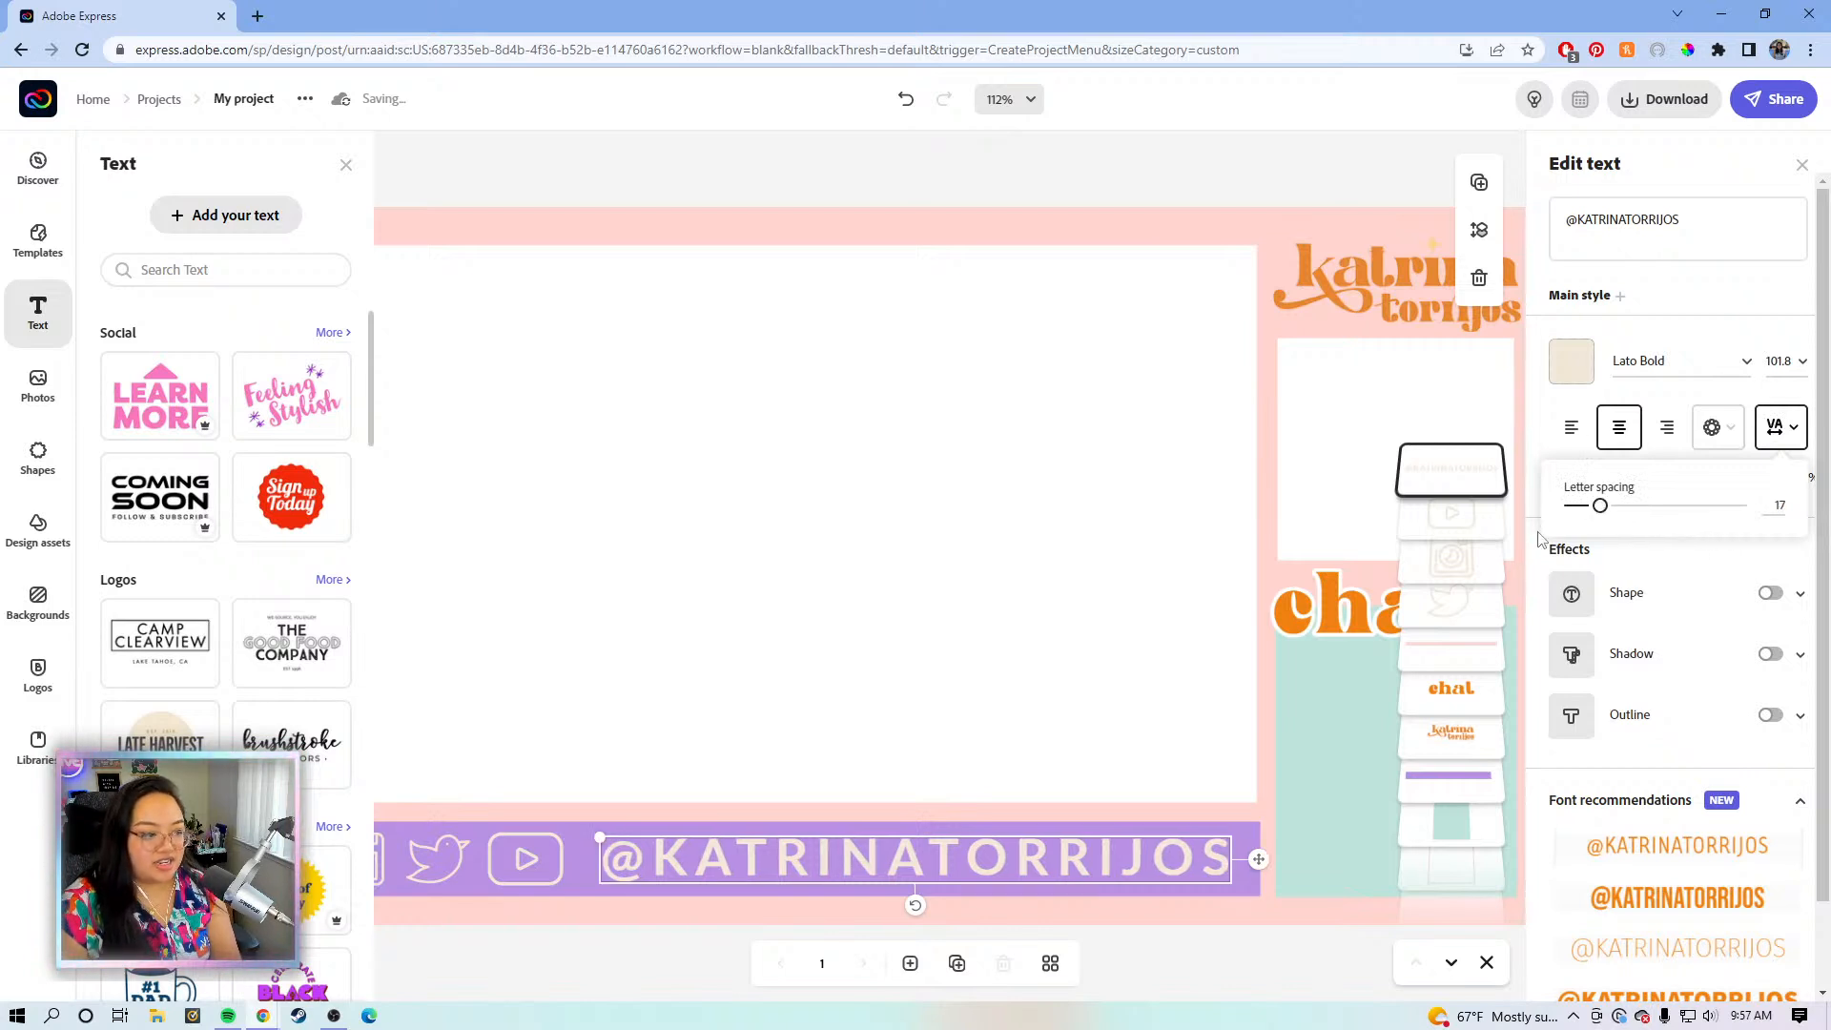
pyautogui.press('Left')
pyautogui.press('Left')
pyautogui.press('Left')
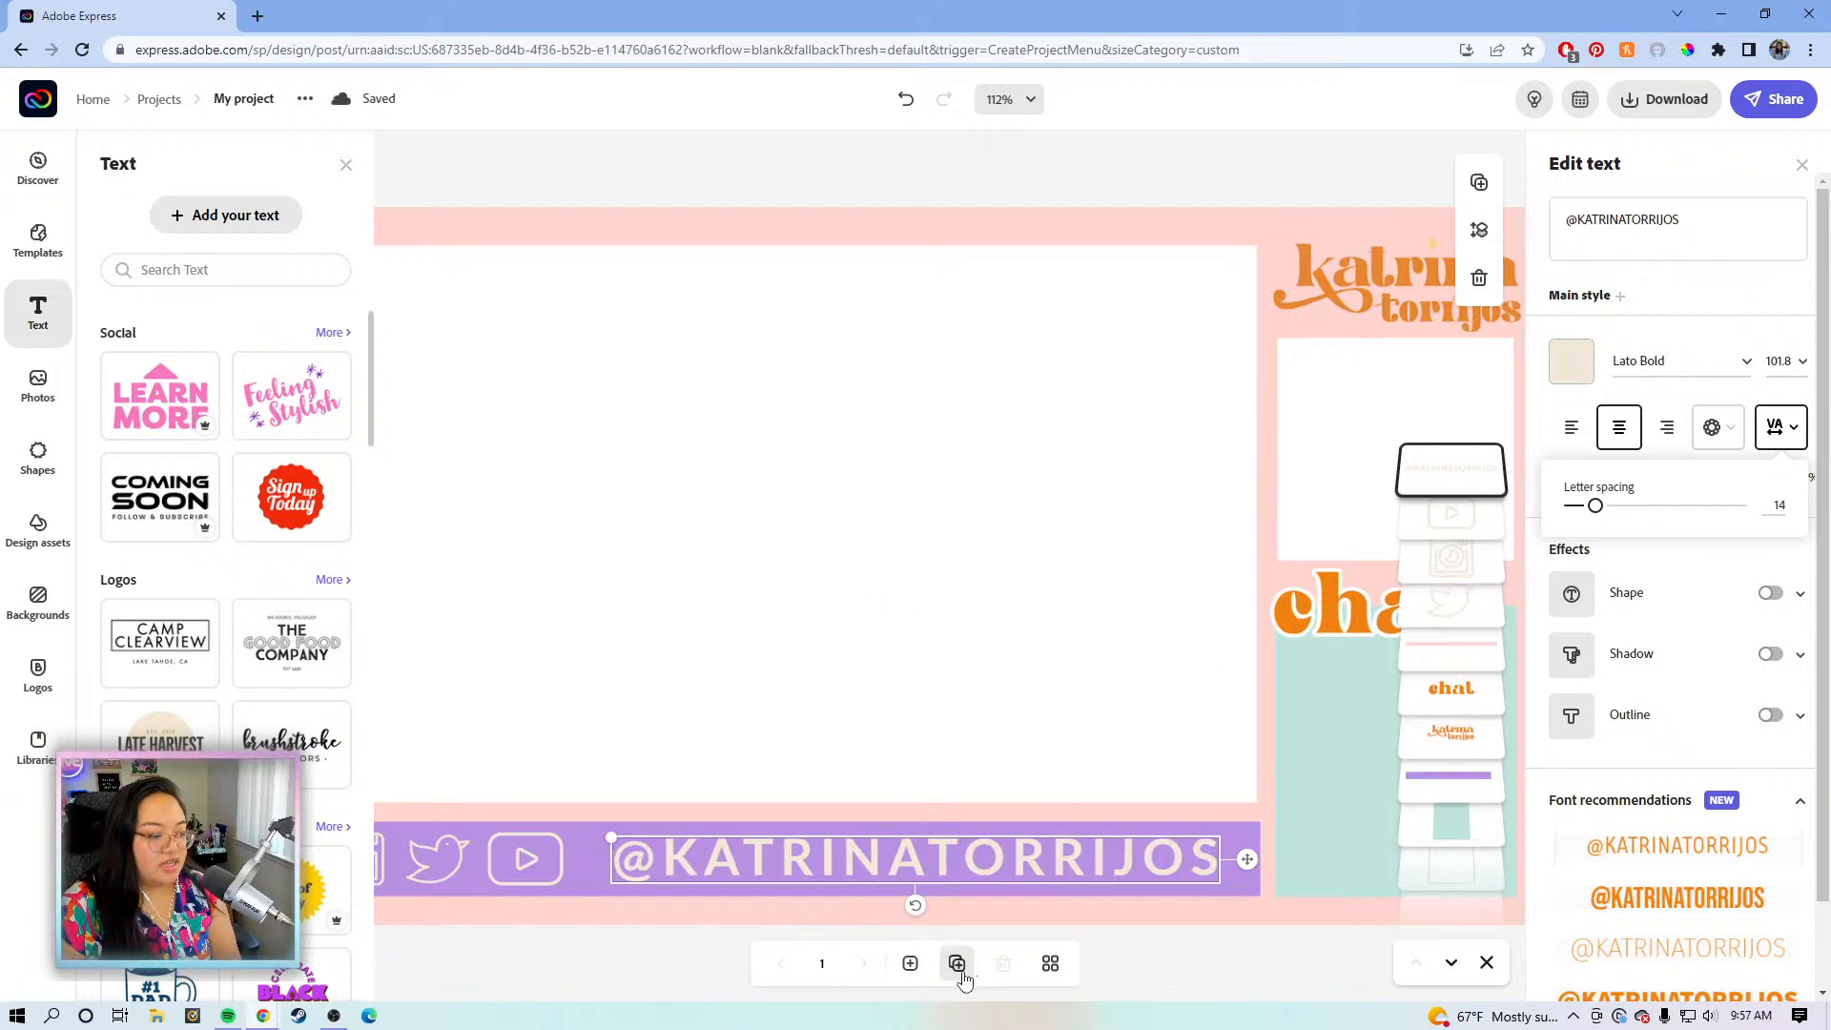
pyautogui.press('Left')
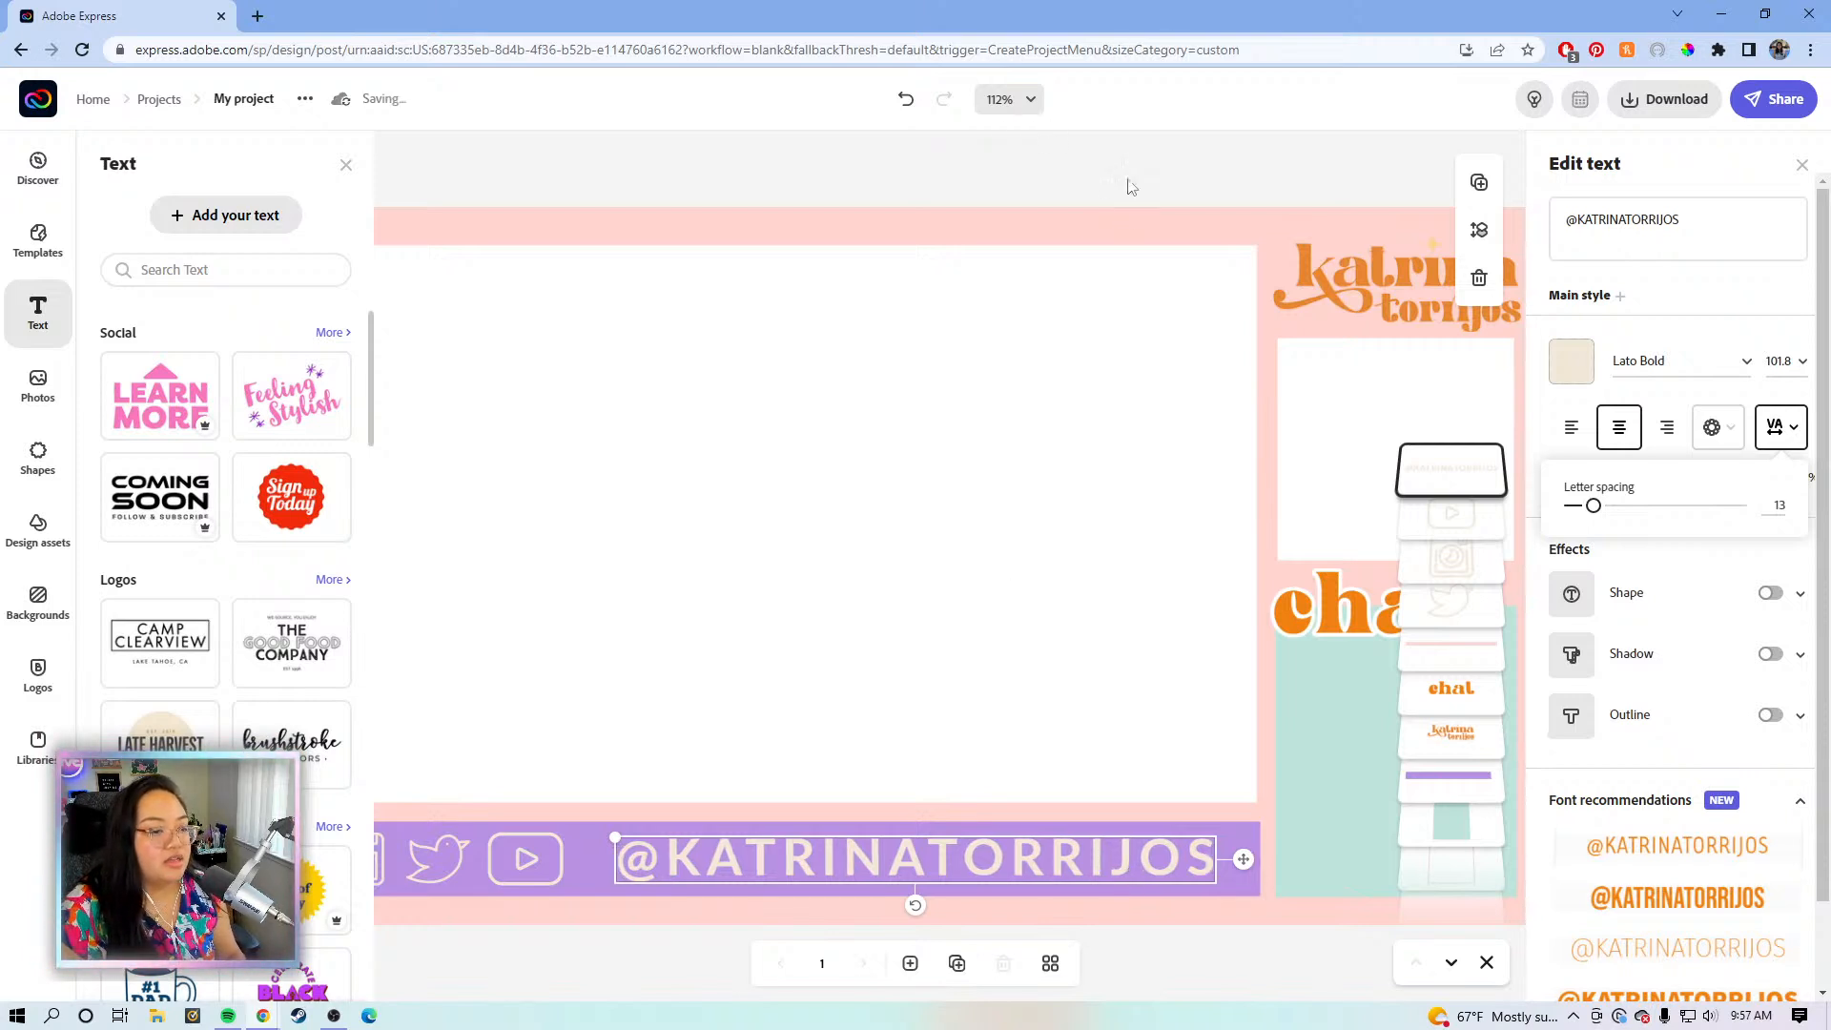
pyautogui.press('Right')
pyautogui.press('Right')
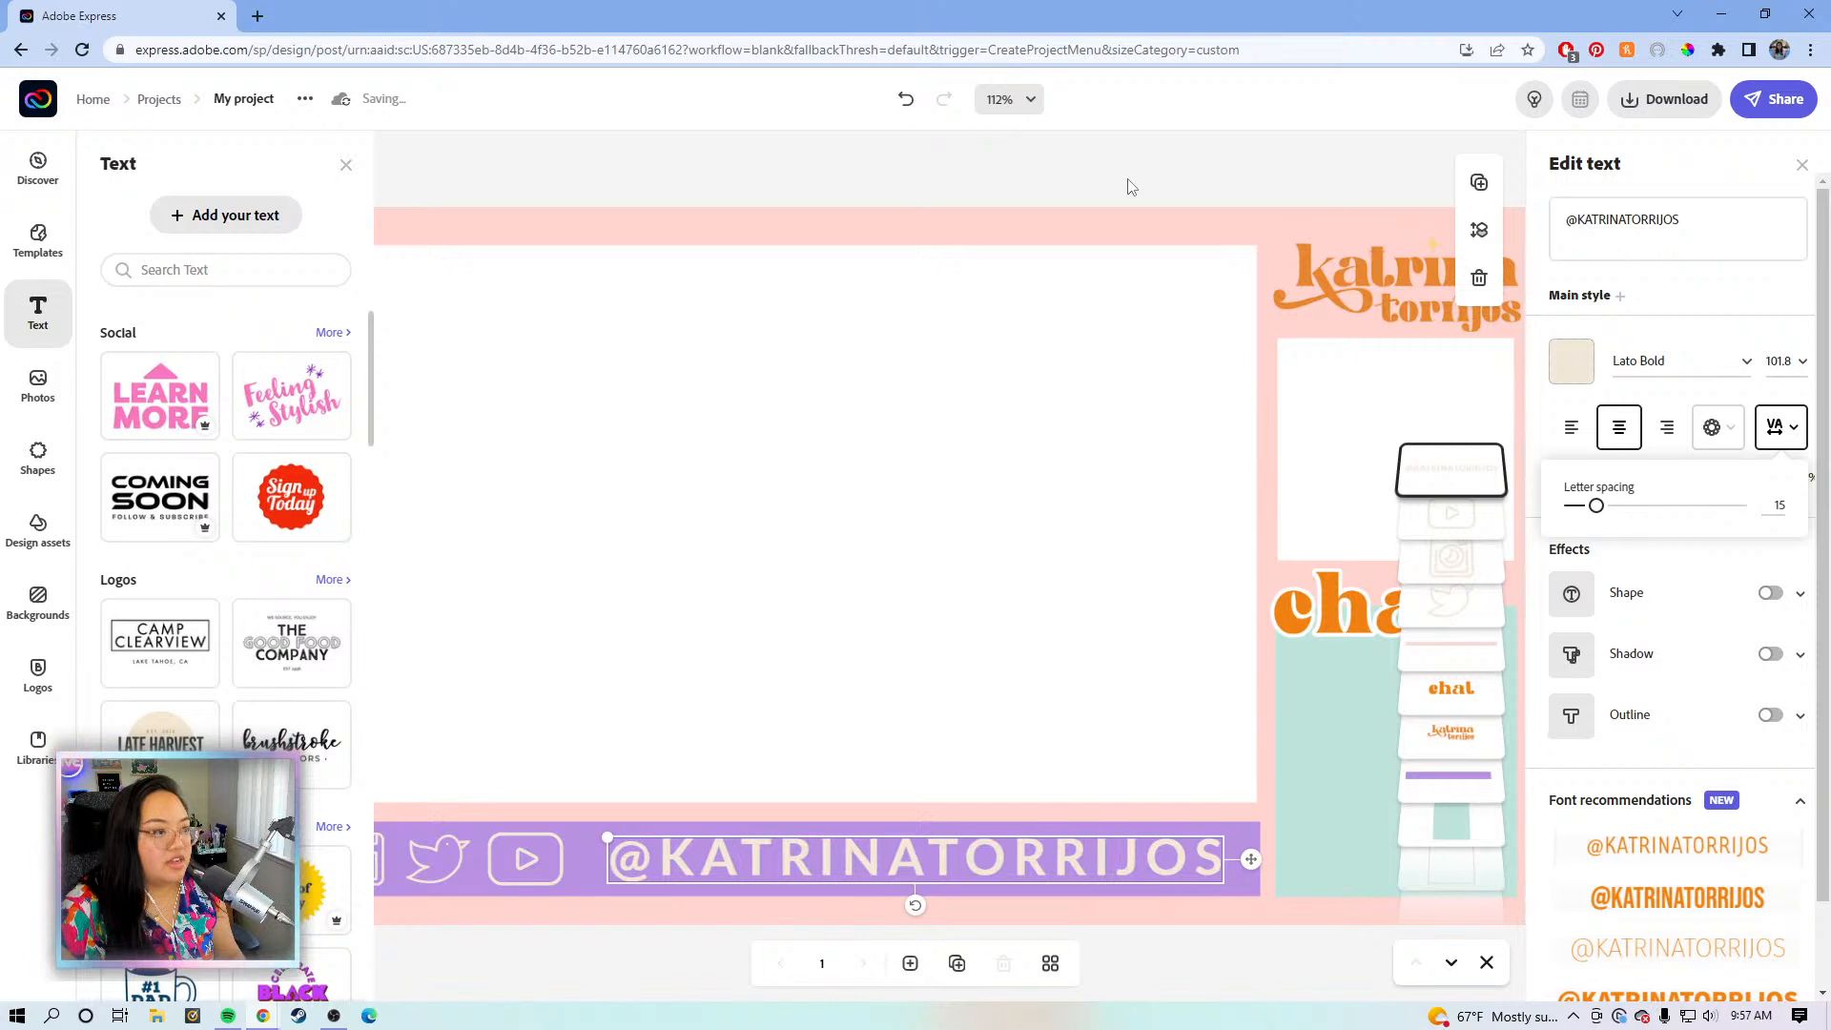
pyautogui.click(1026, 99)
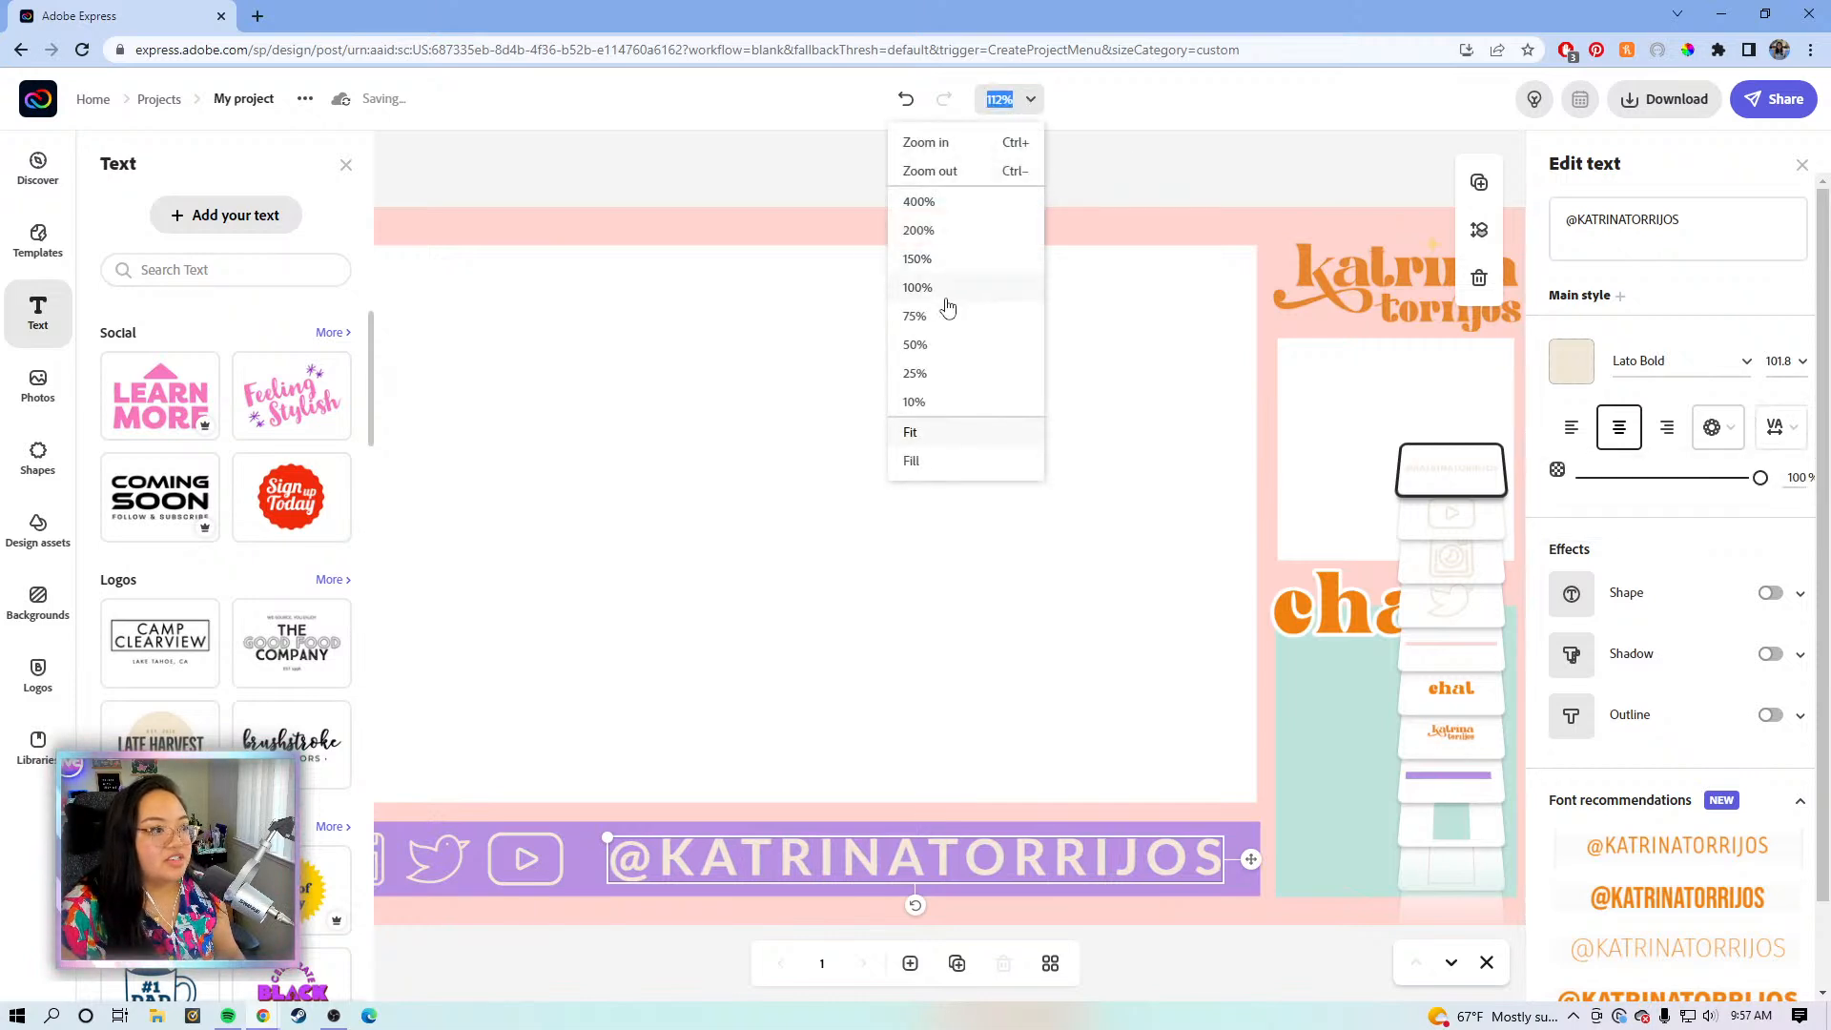
# - View the canvas at 100%, close the Text panel and widen the letter spacing to 18
pyautogui.click(918, 288)
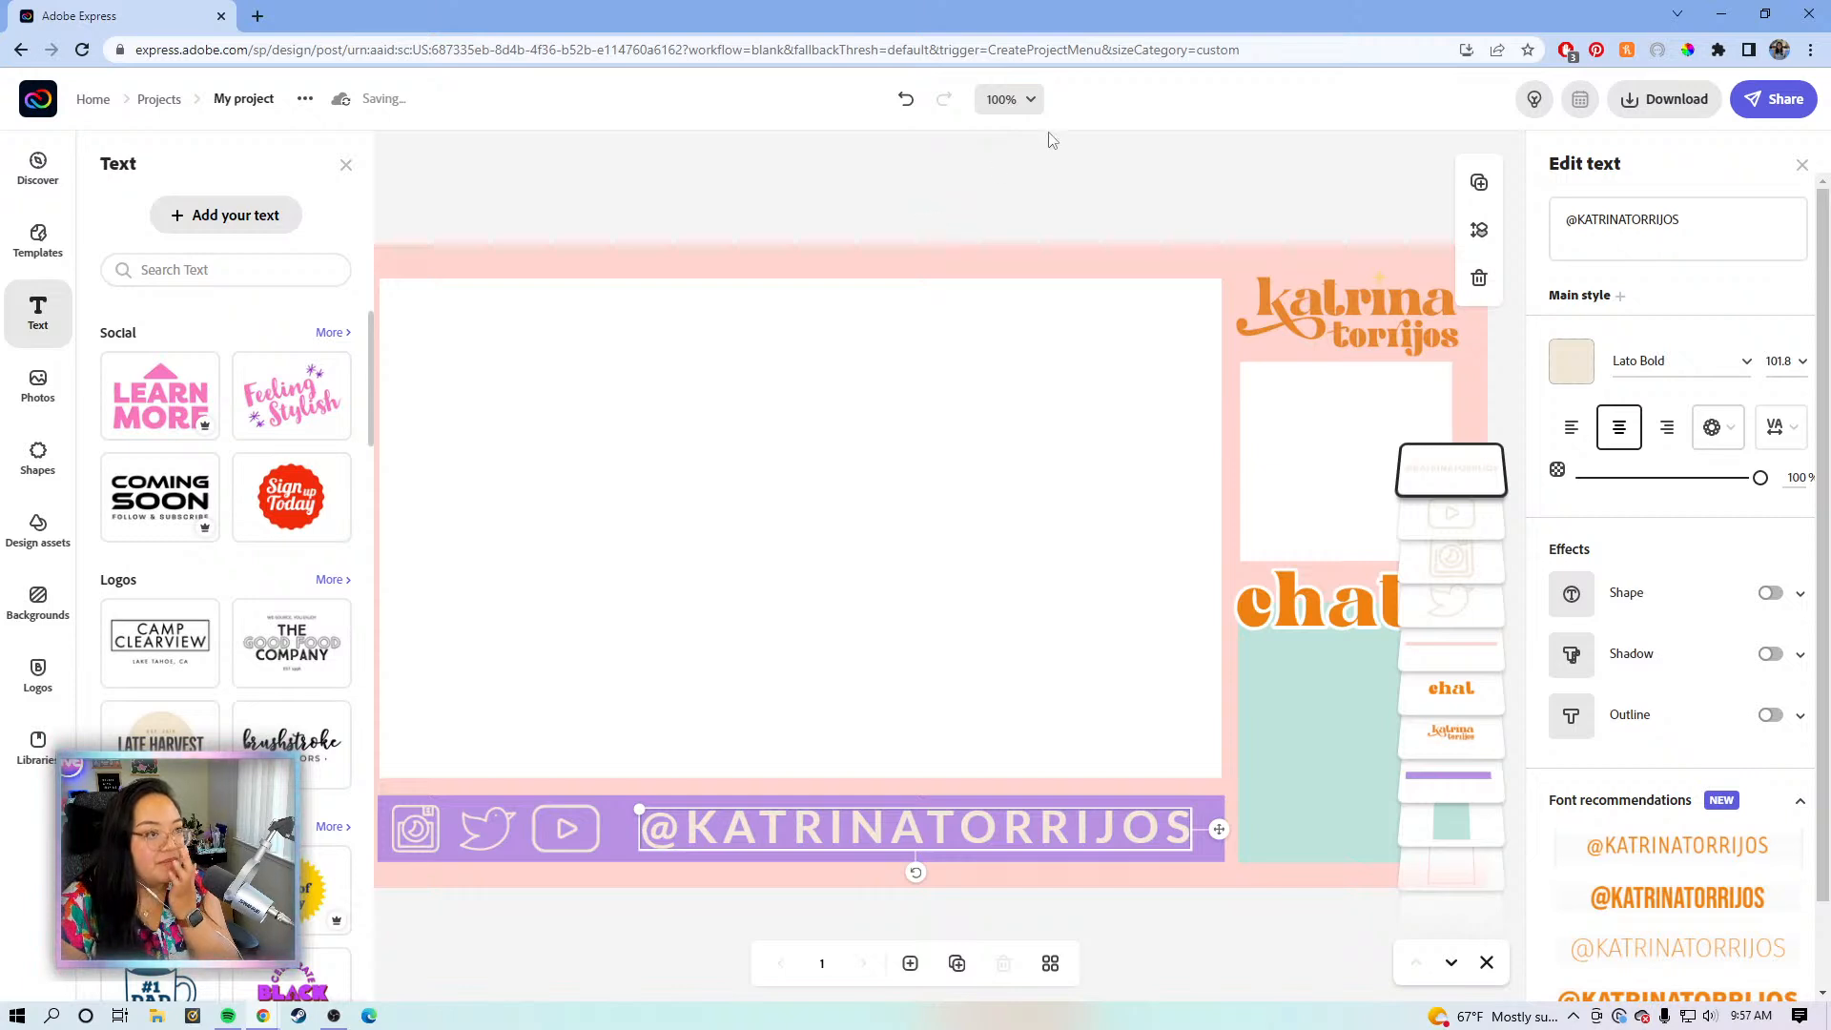
pyautogui.click(346, 165)
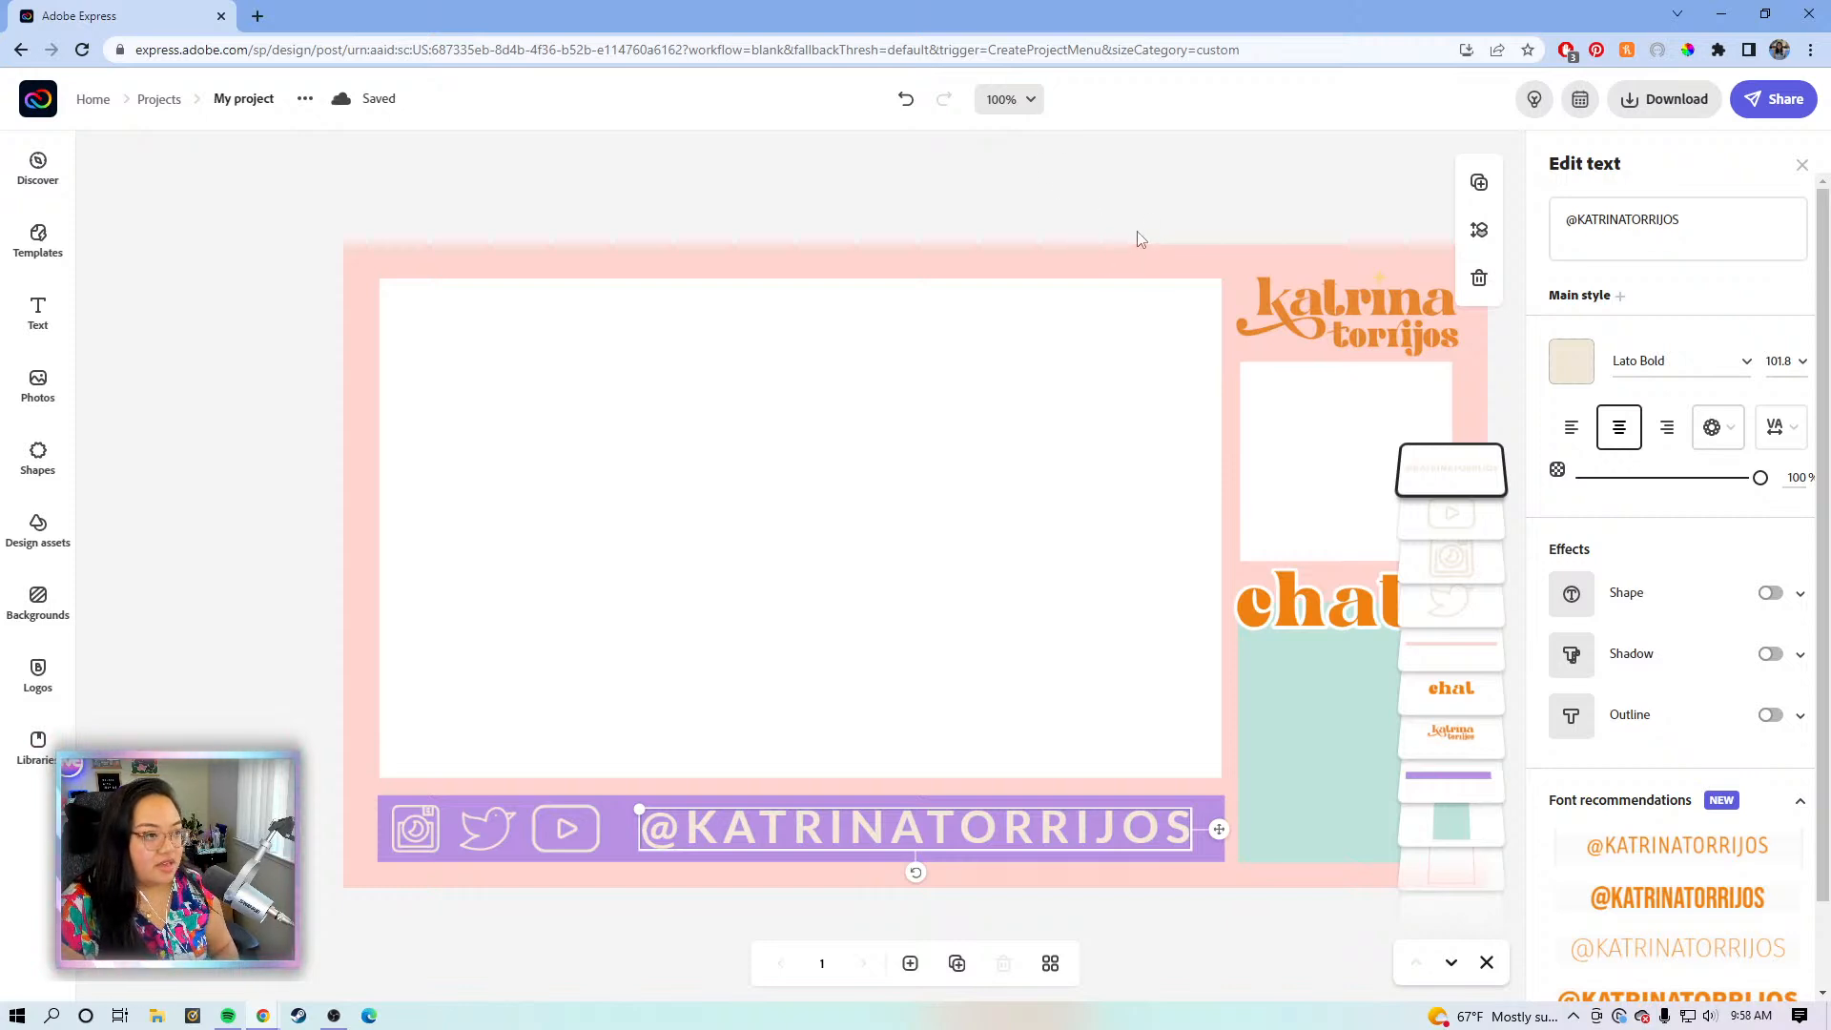
pyautogui.click(1158, 253)
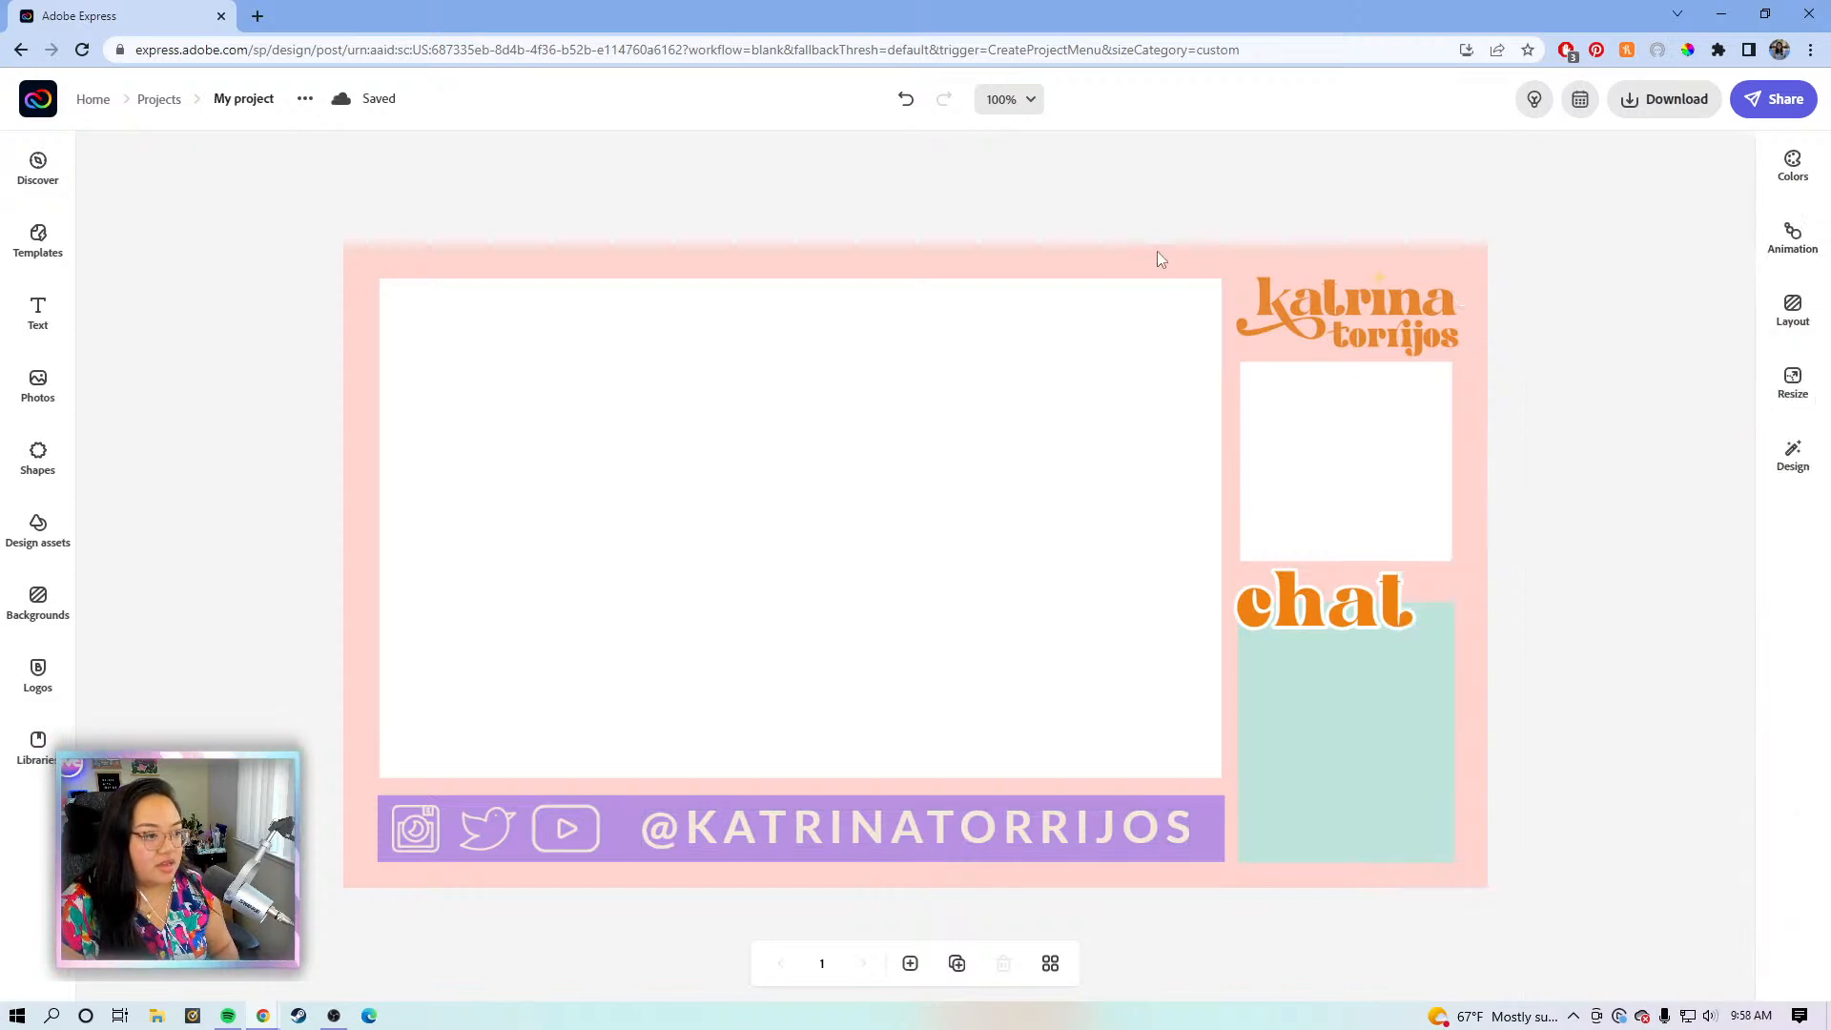
pyautogui.click(982, 835)
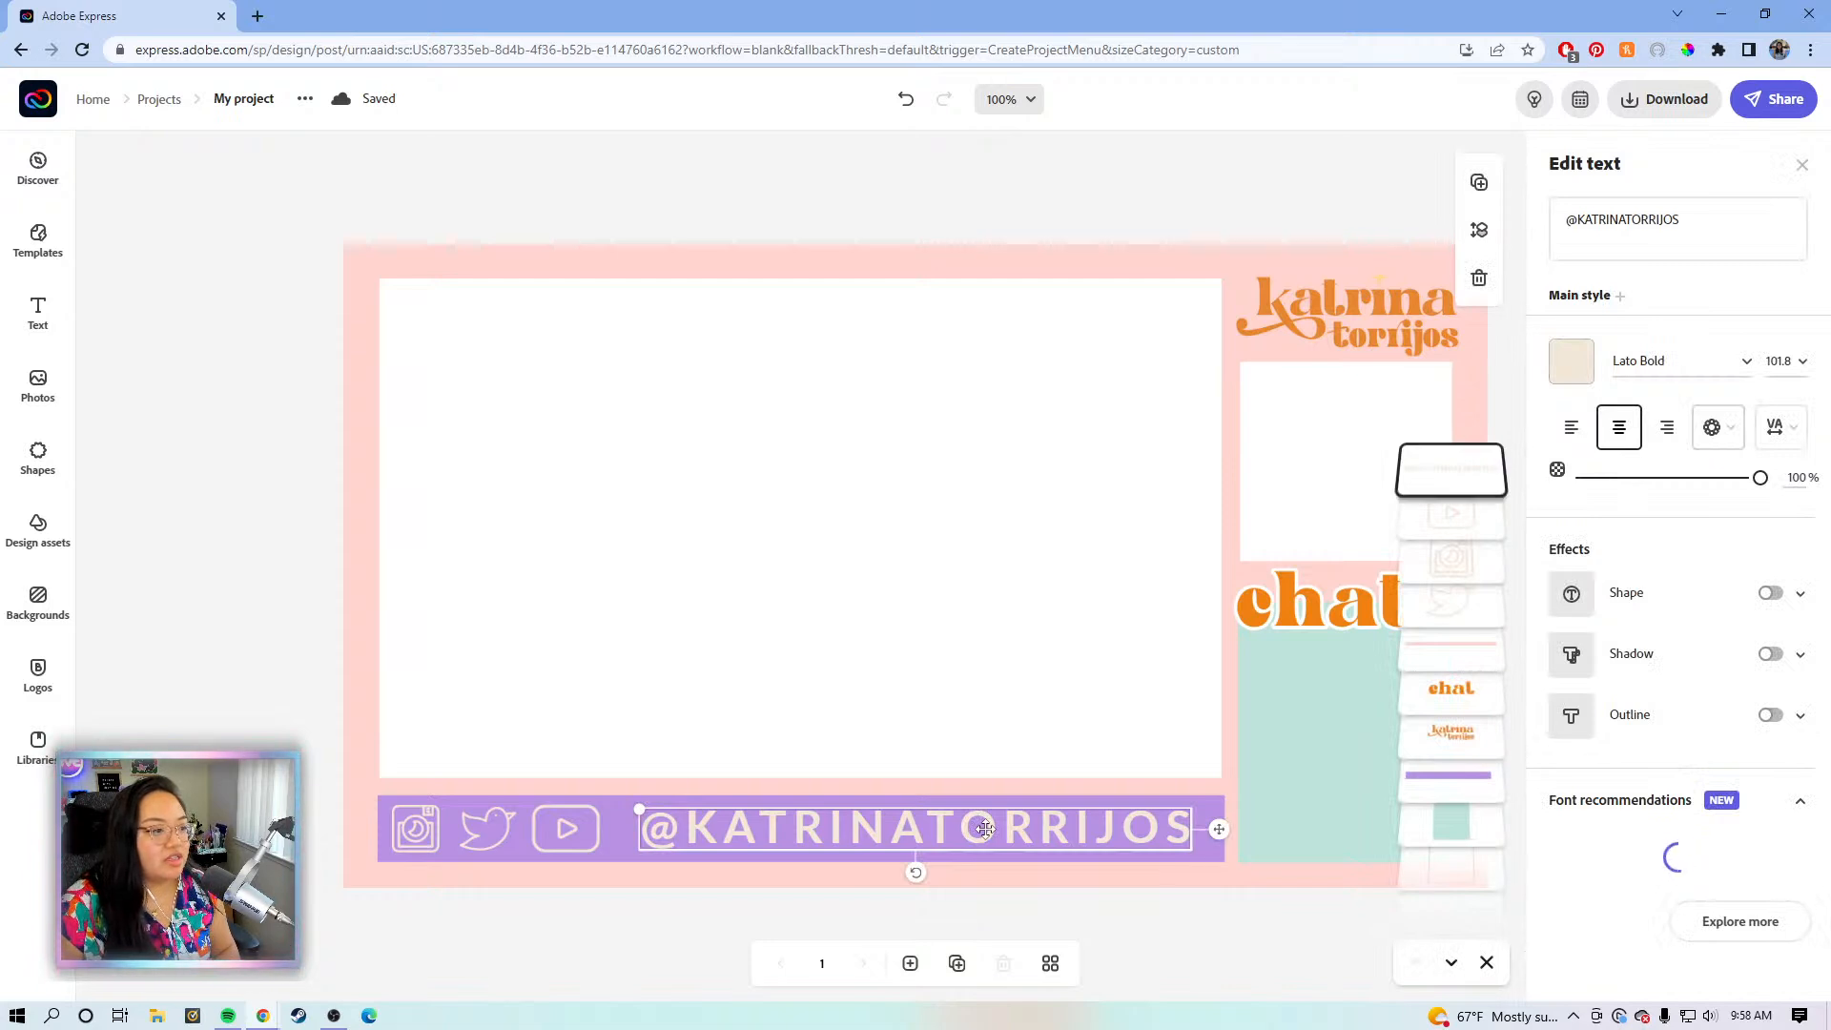
pyautogui.click(1777, 427)
pyautogui.moveTo(1596, 507); pyautogui.dragTo(1601, 510)
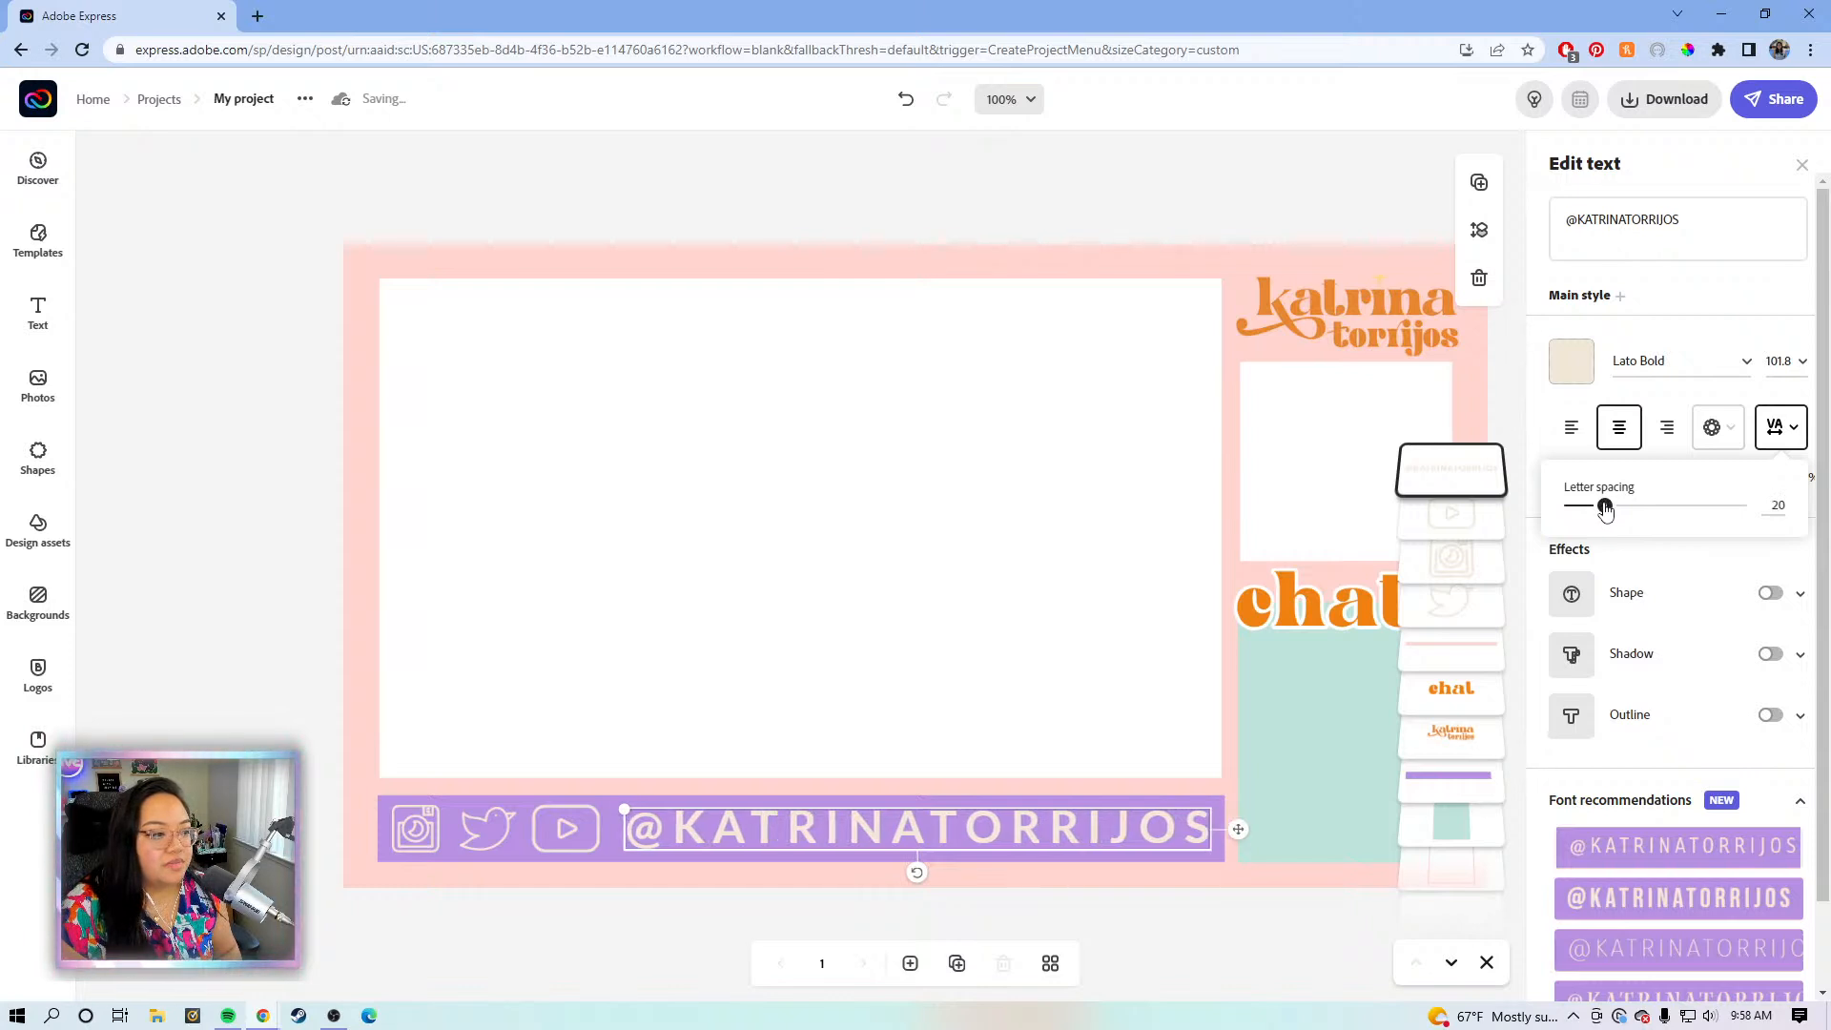
pyautogui.click(1089, 195)
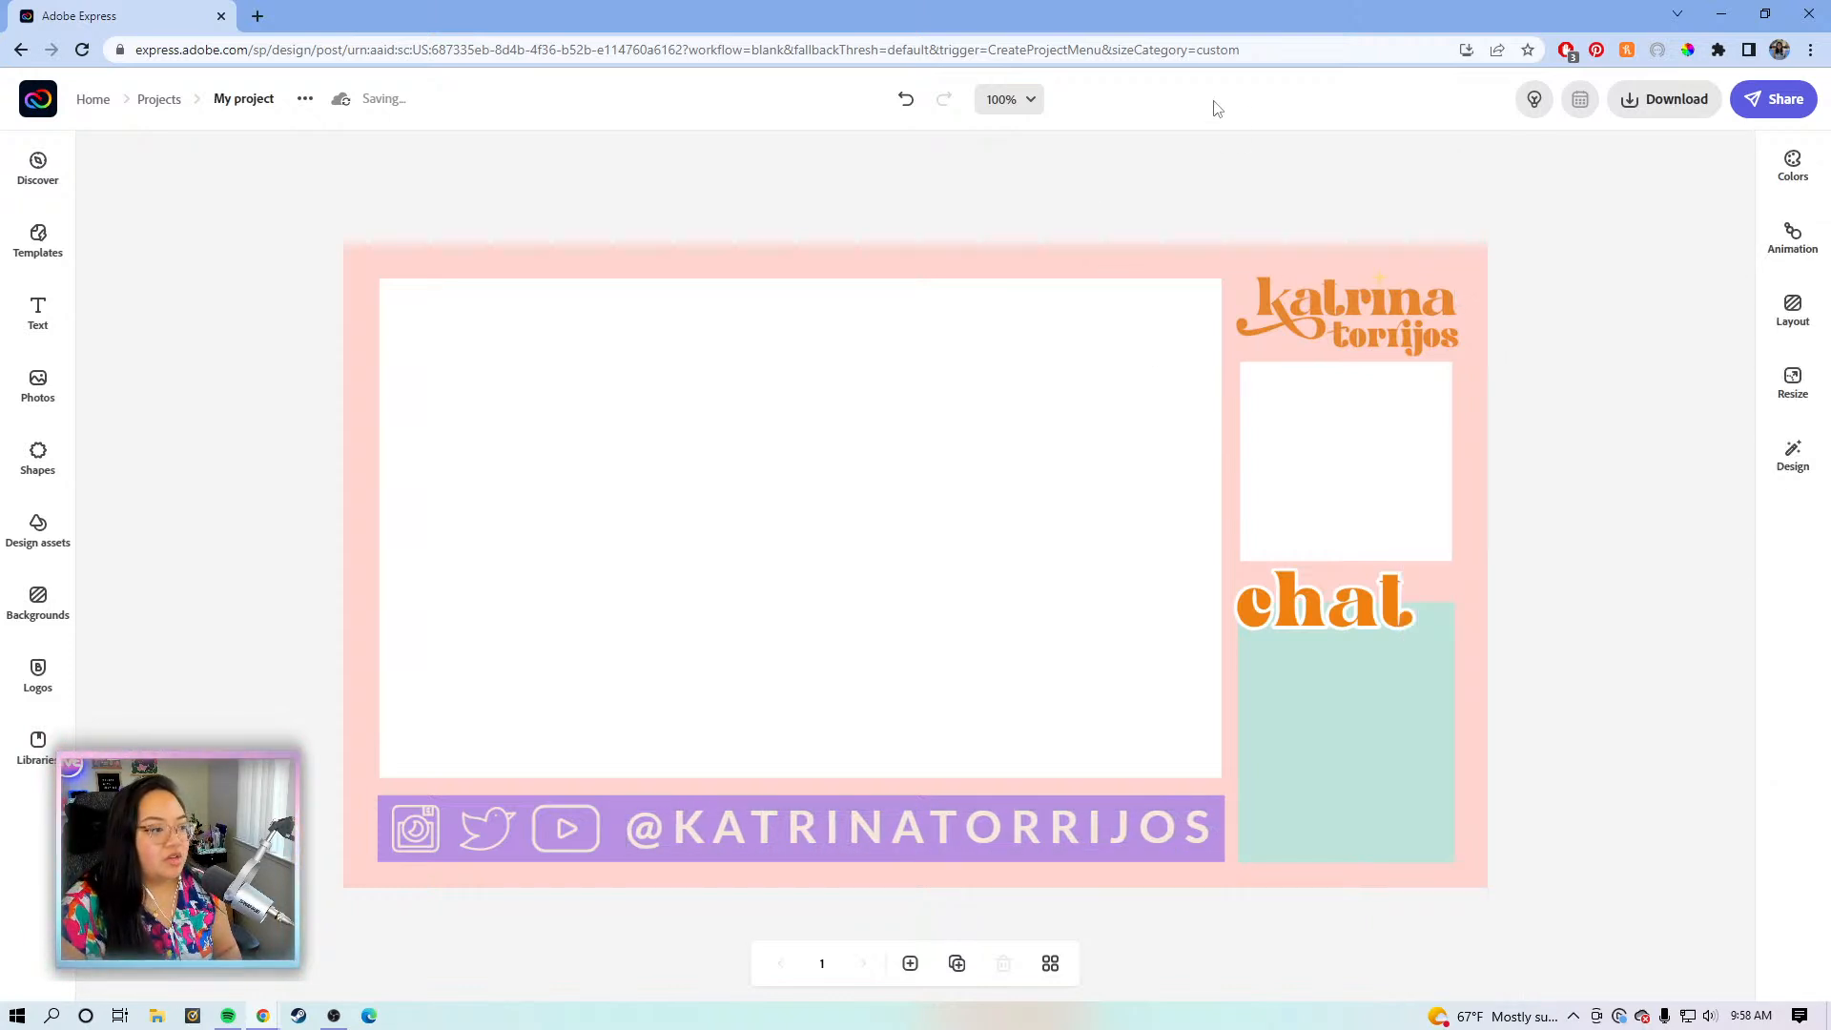
# - Nudge the handle text with arrow keys so it sits neatly inside the purple bar
pyautogui.click(1025, 828)
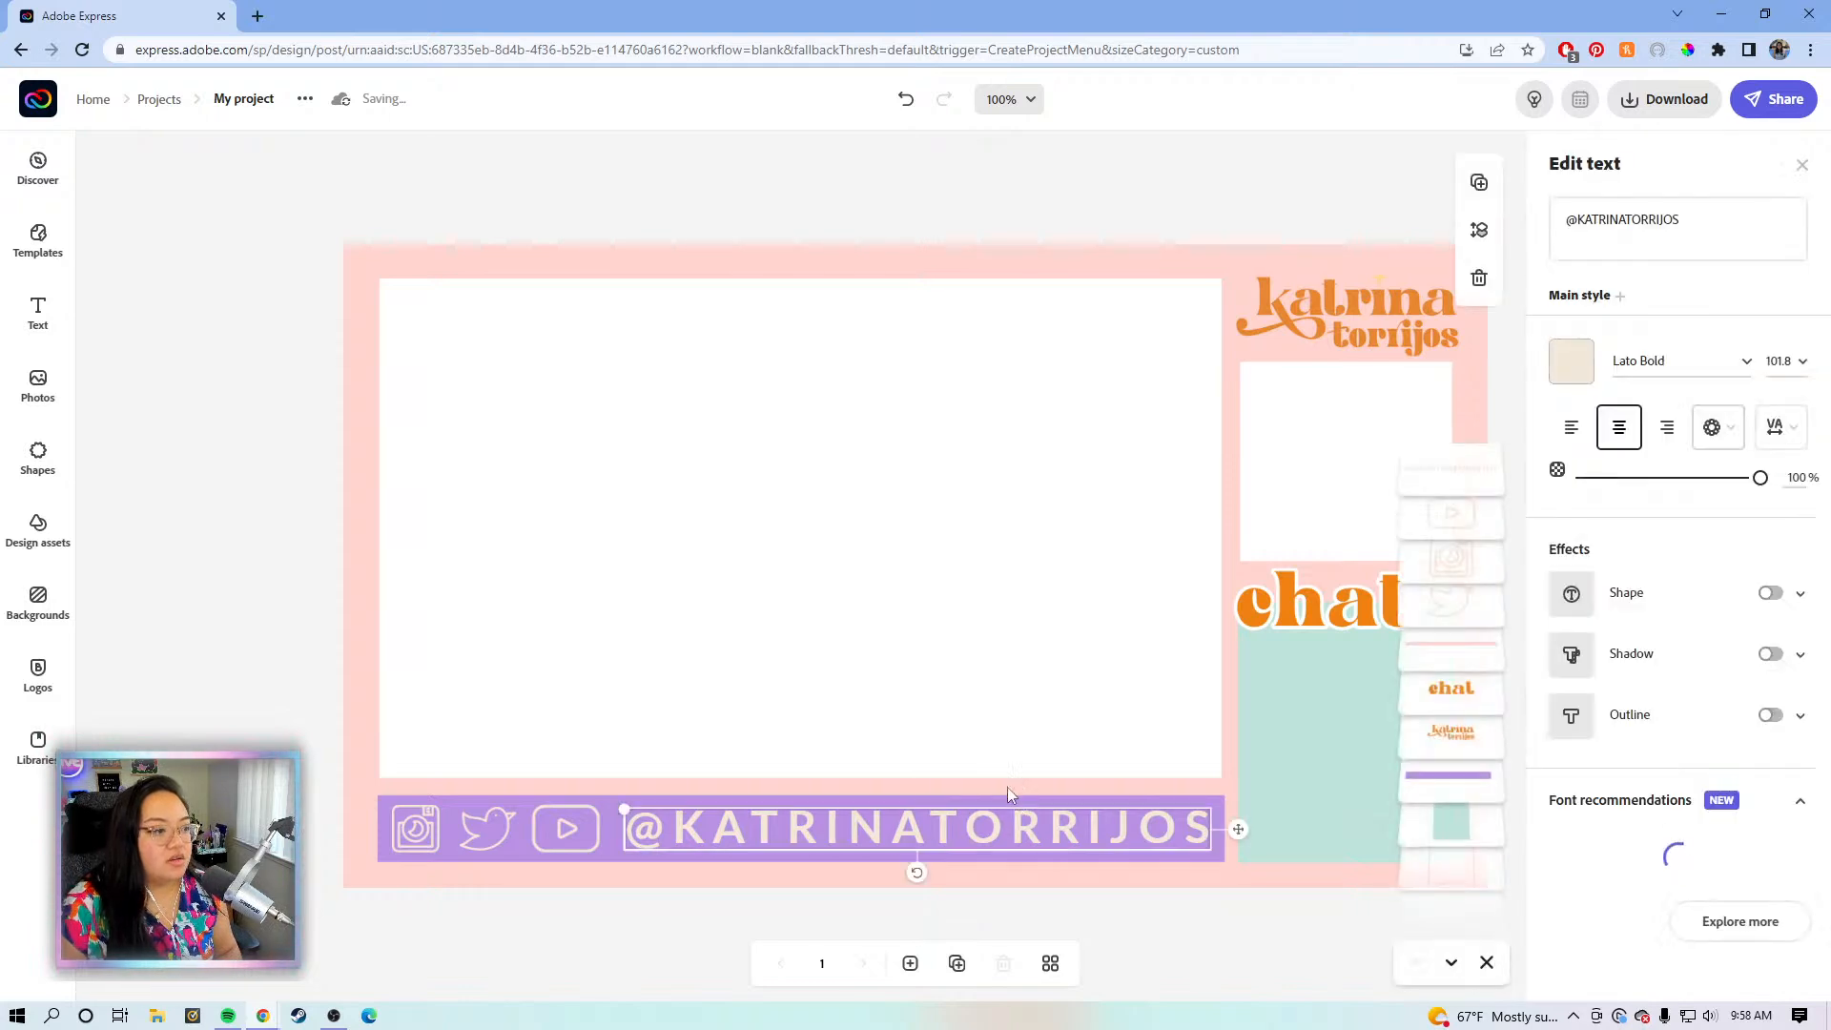
pyautogui.click(1228, 833)
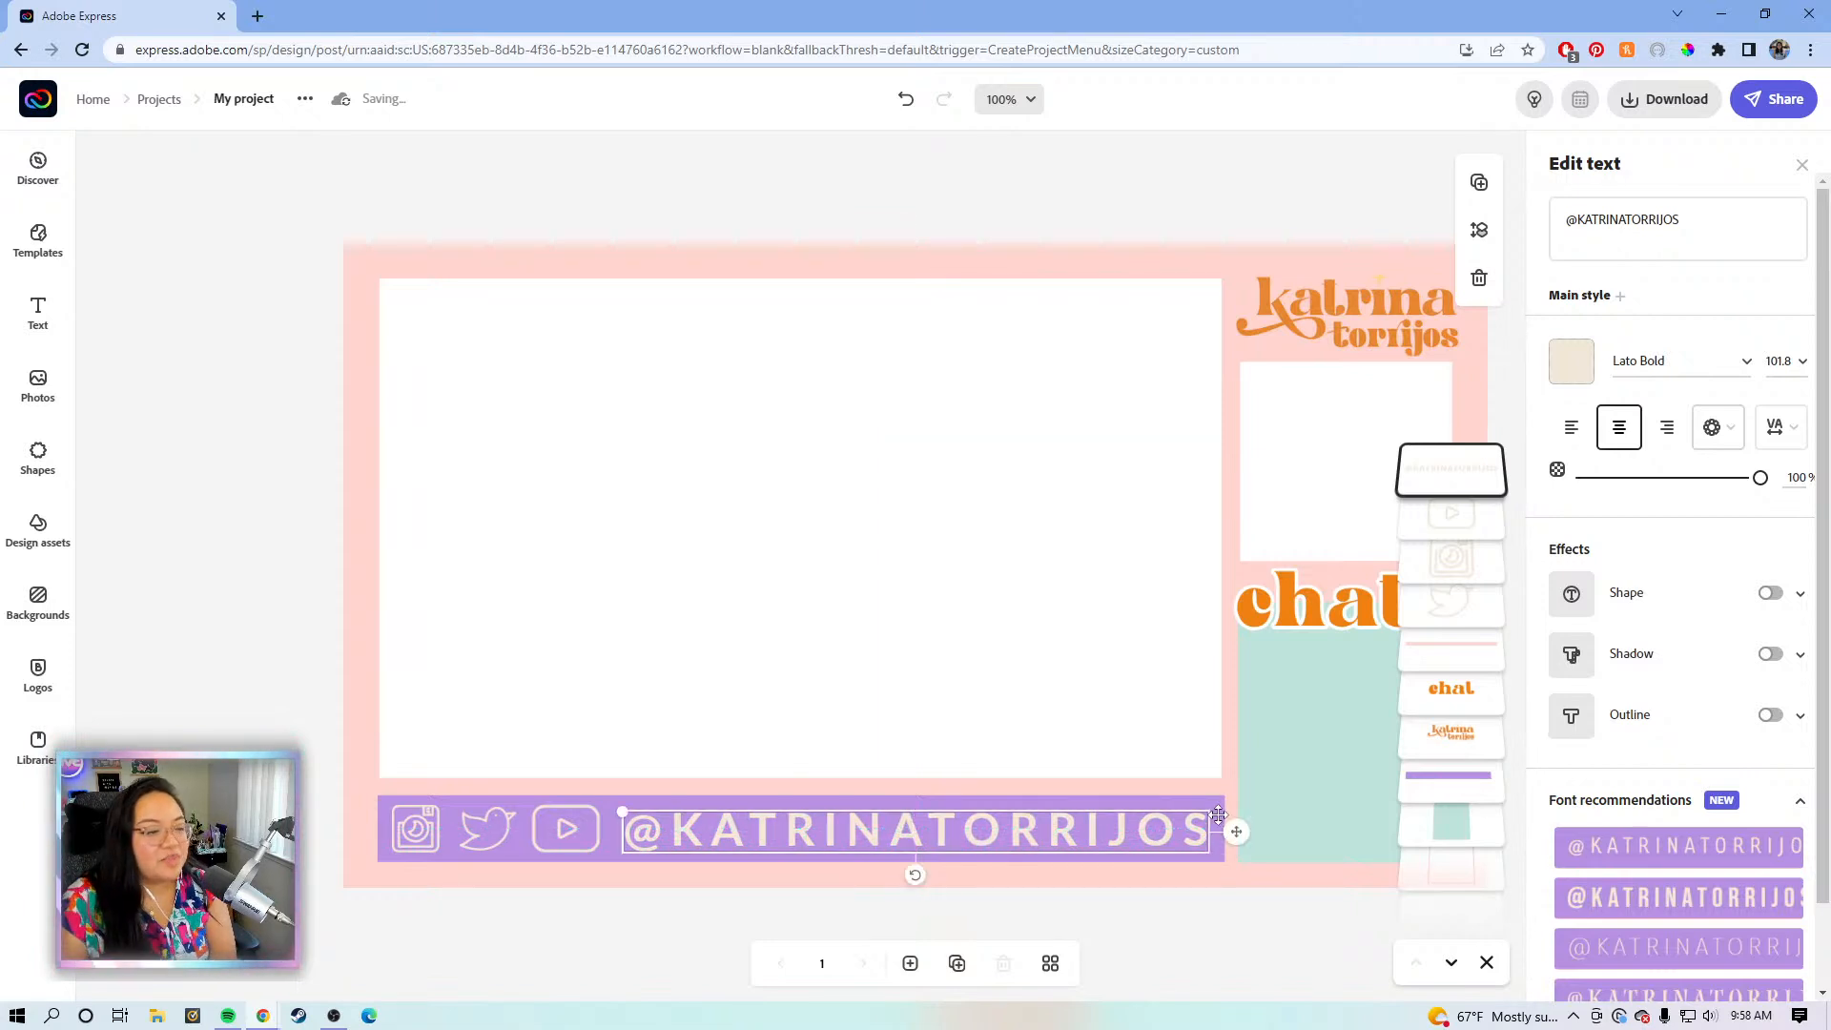
pyautogui.click(1238, 831)
pyautogui.click(1234, 827)
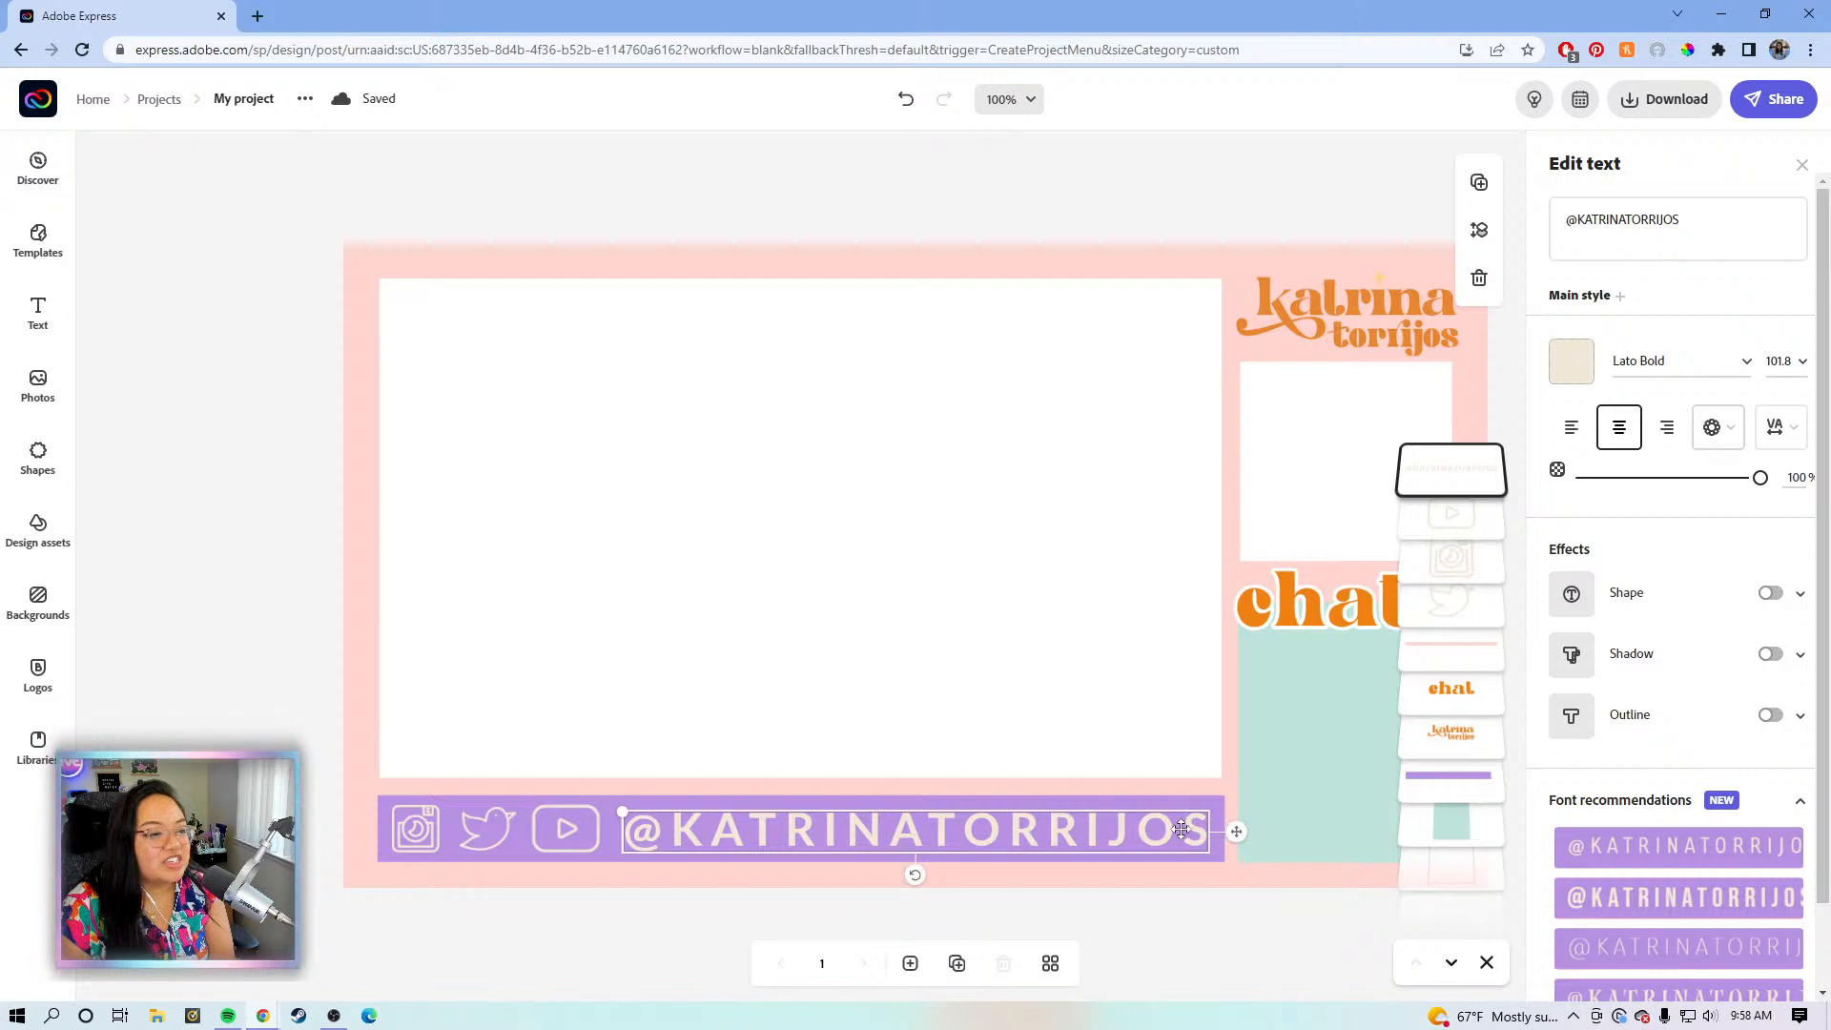
pyautogui.press('Down')
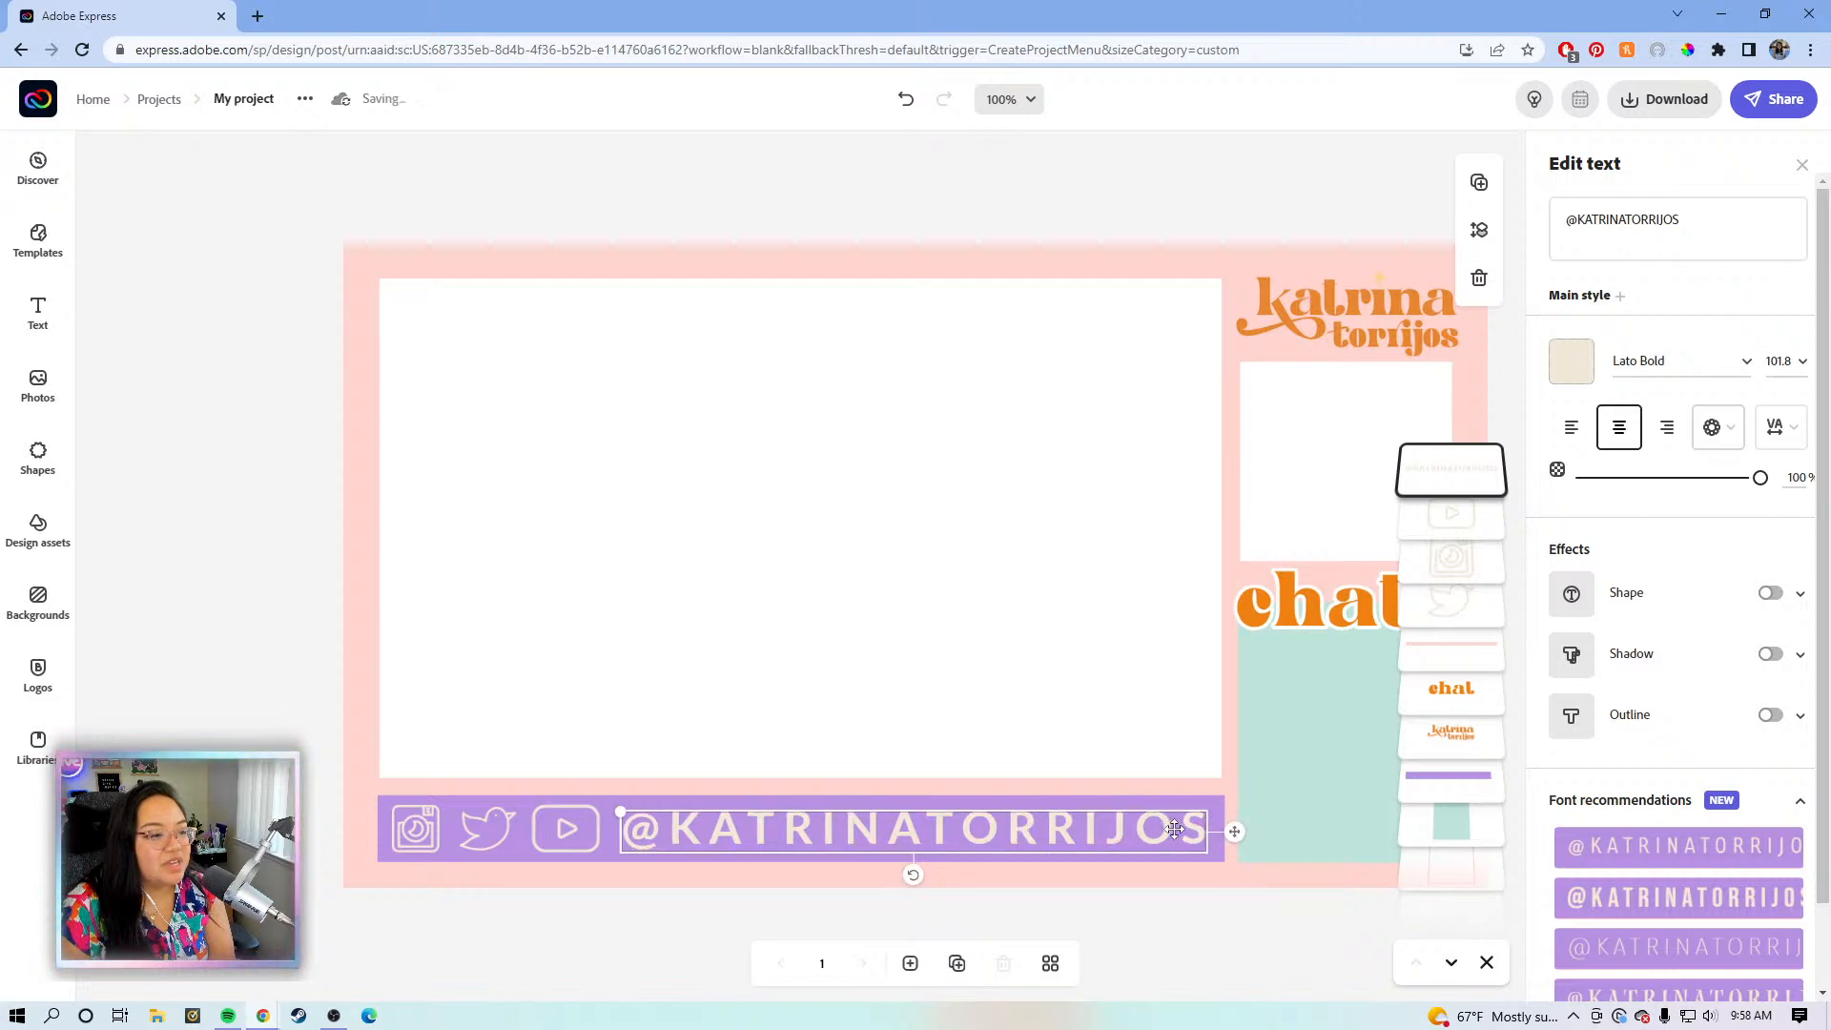
pyautogui.press('Right')
pyautogui.press('Up')
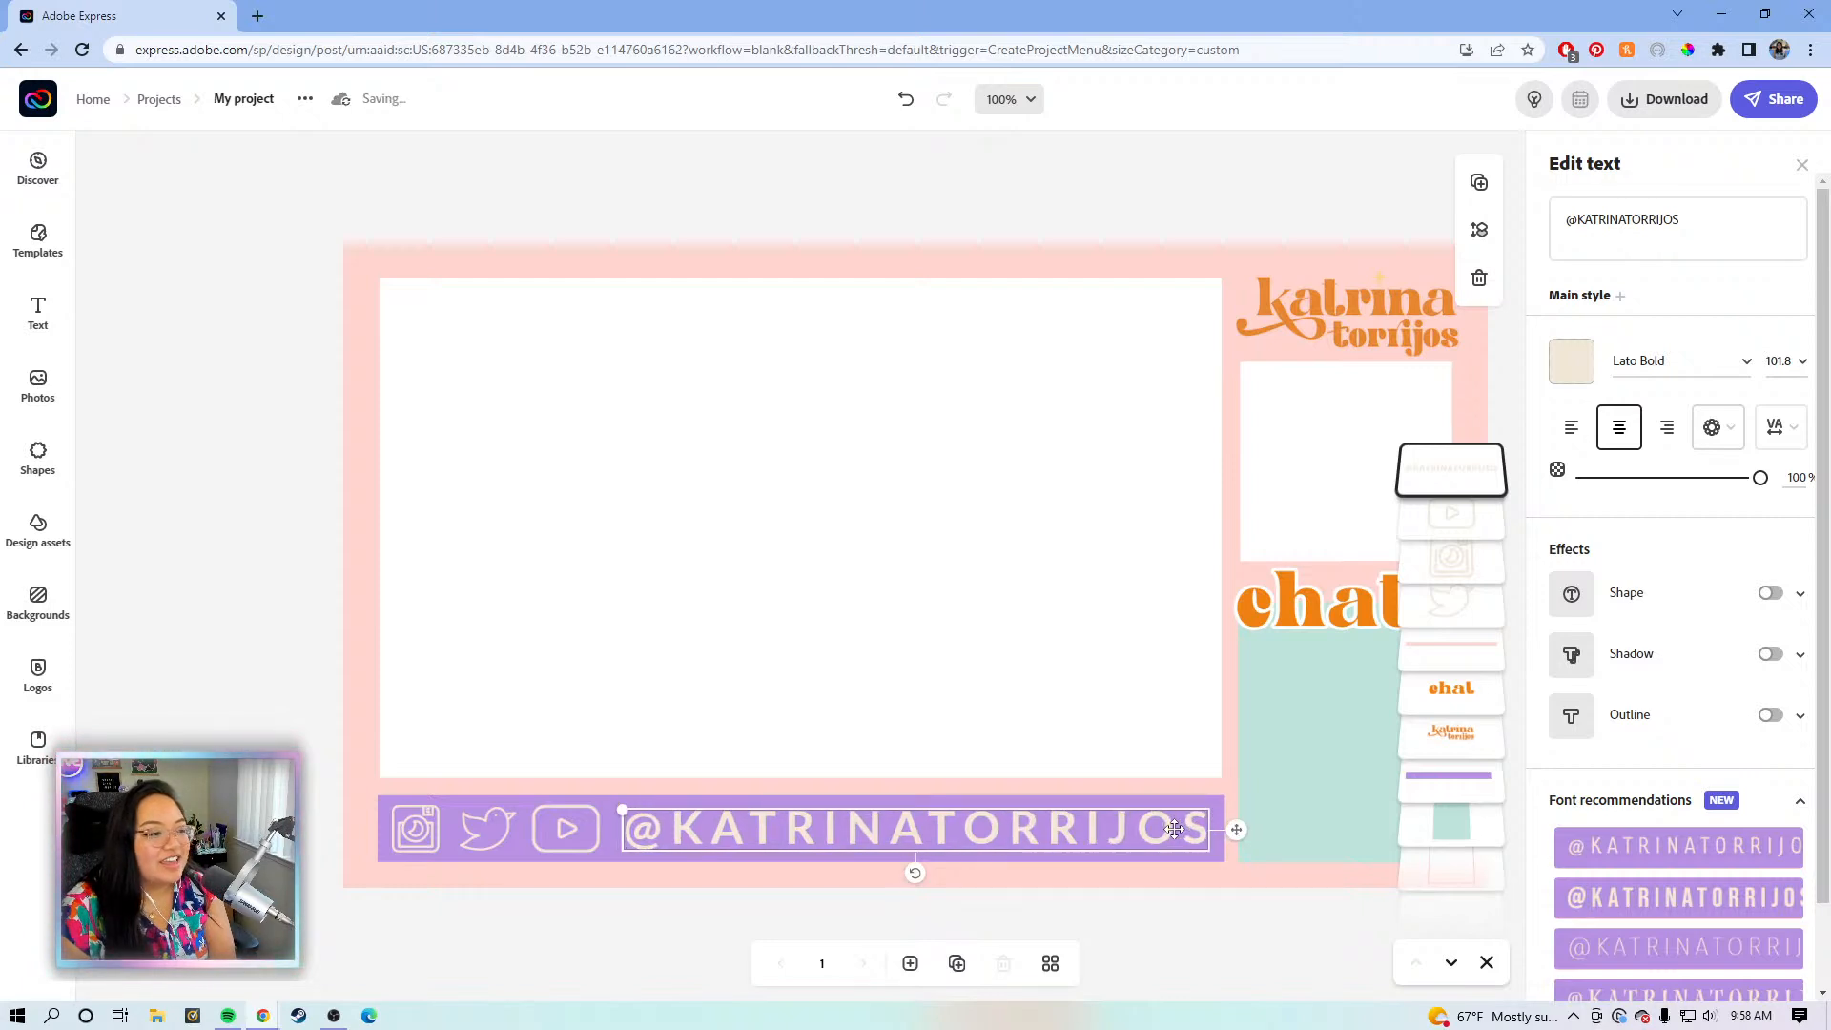
pyautogui.click(1255, 182)
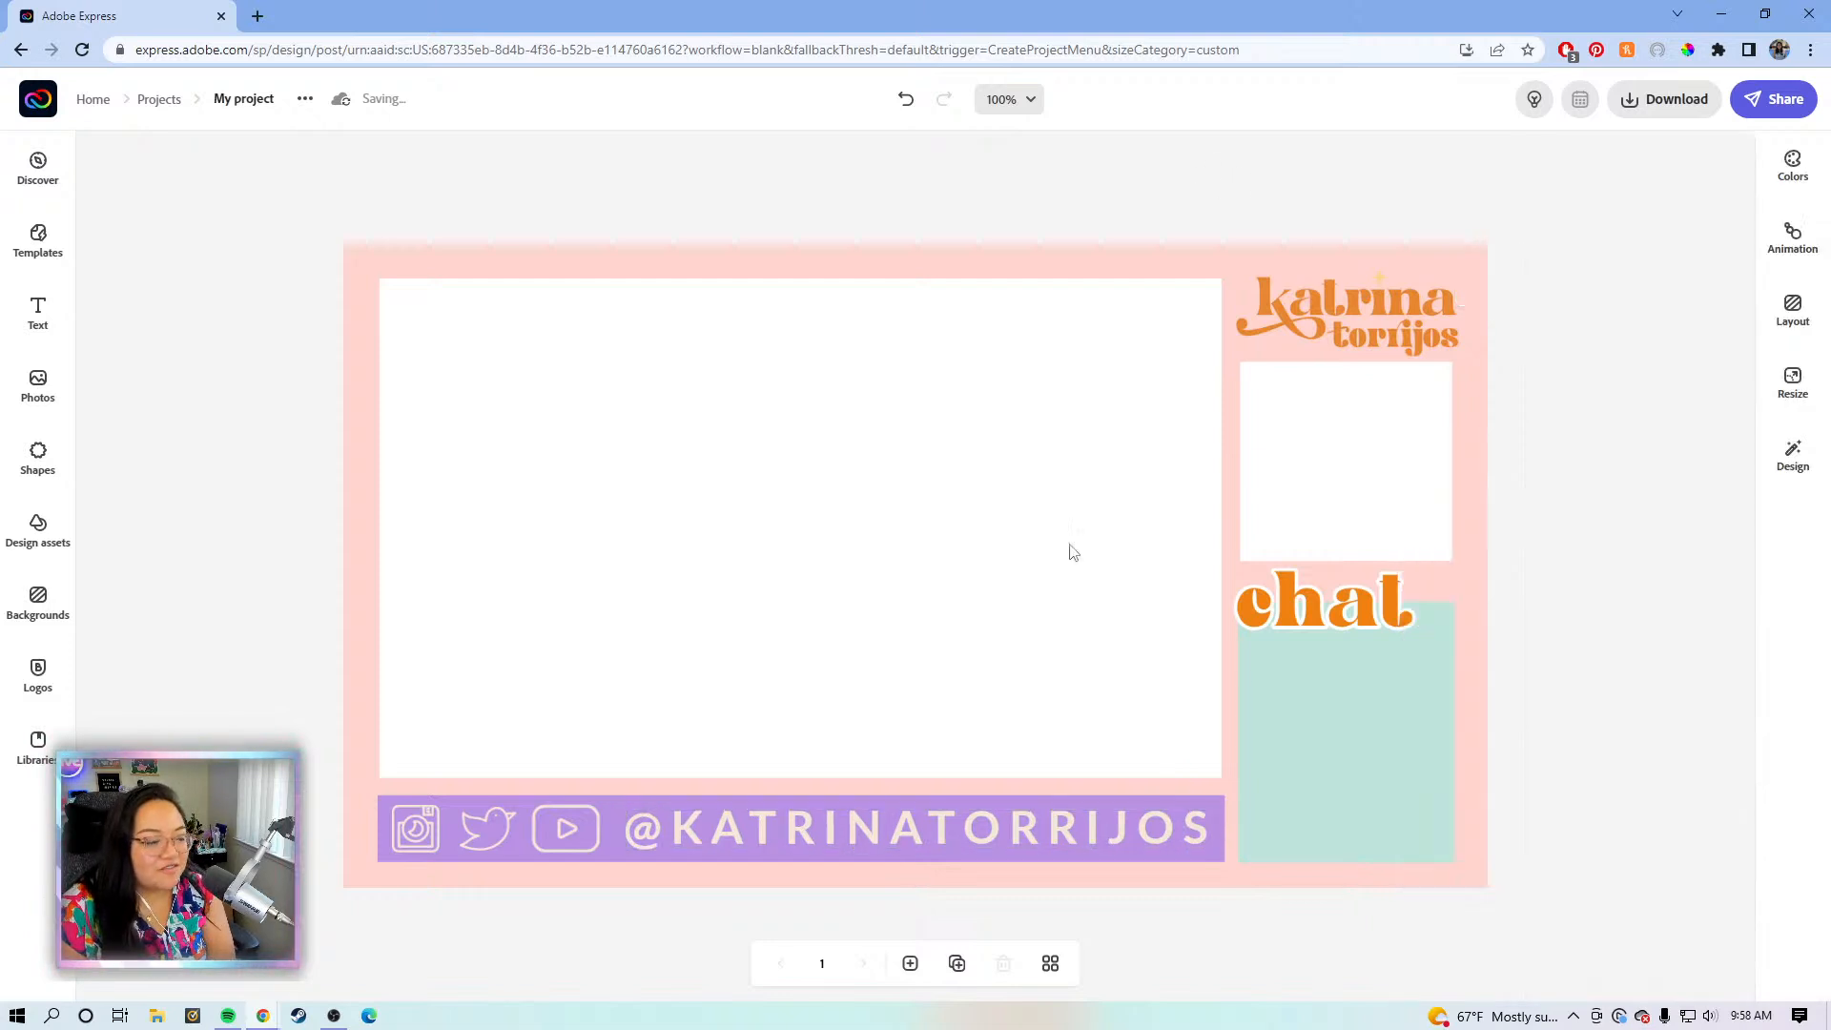
pyautogui.click(1001, 837)
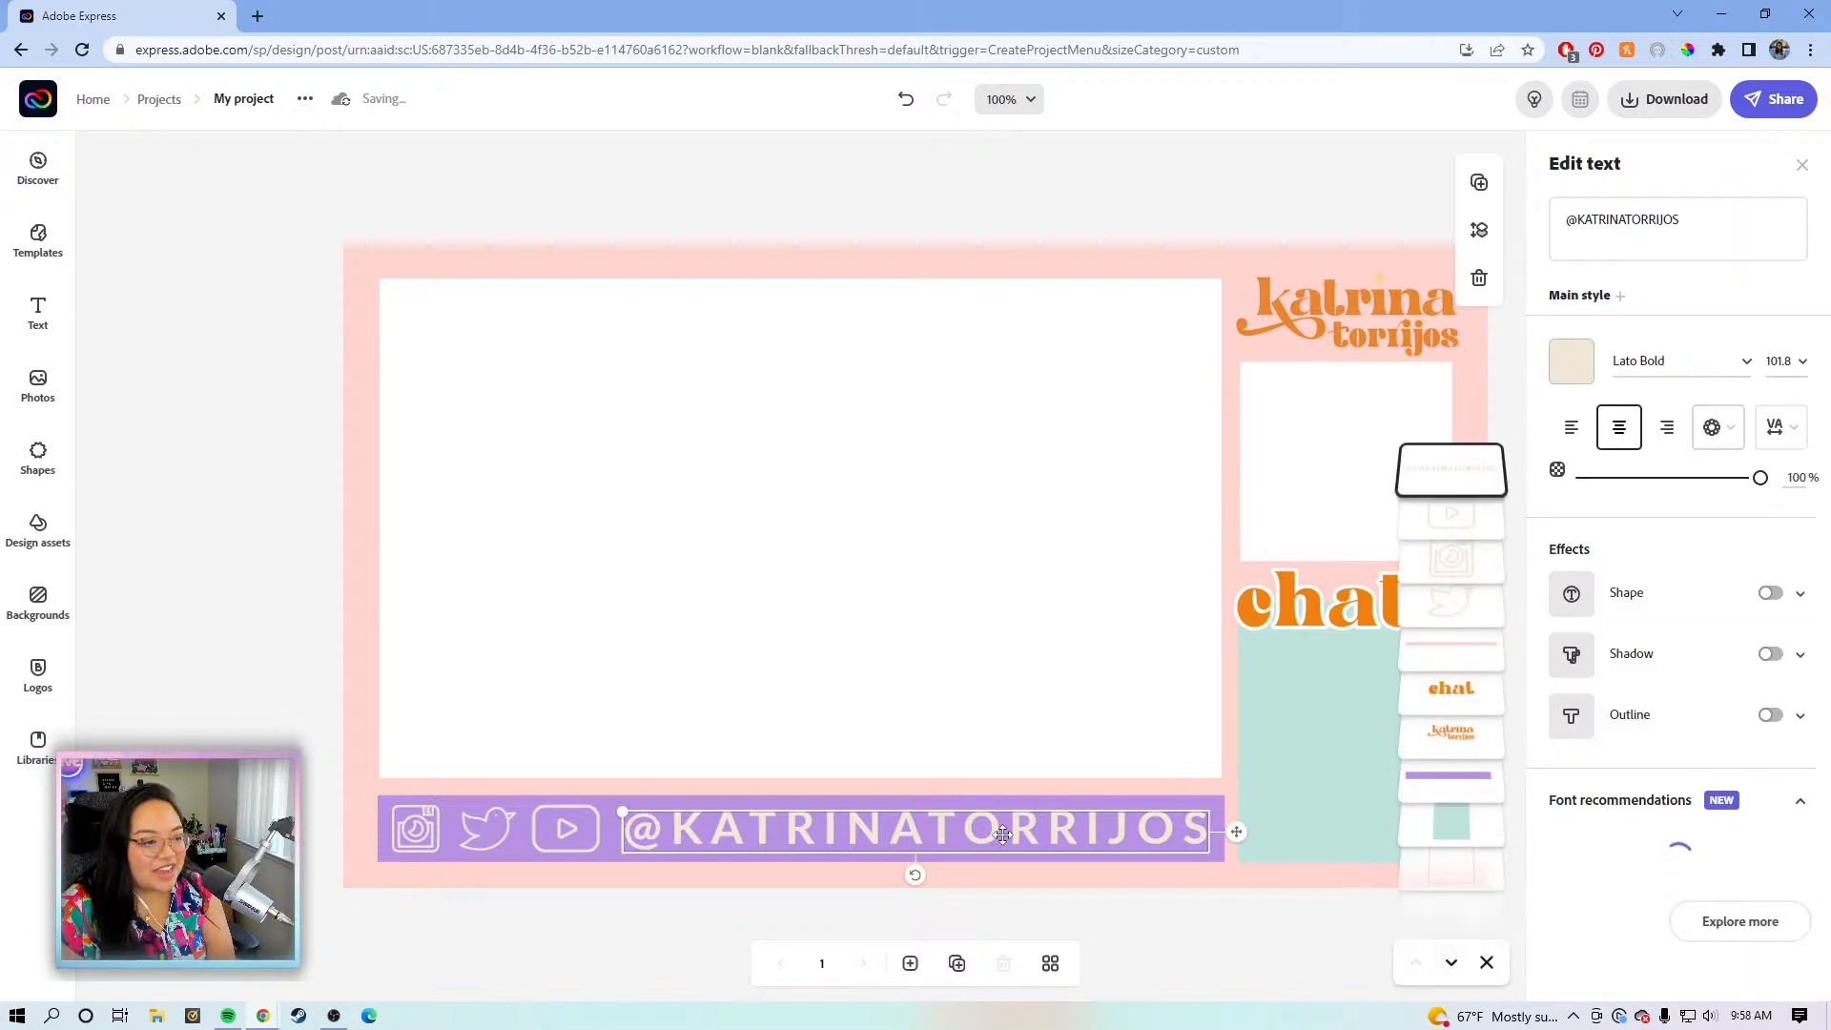
pyautogui.press('Left')
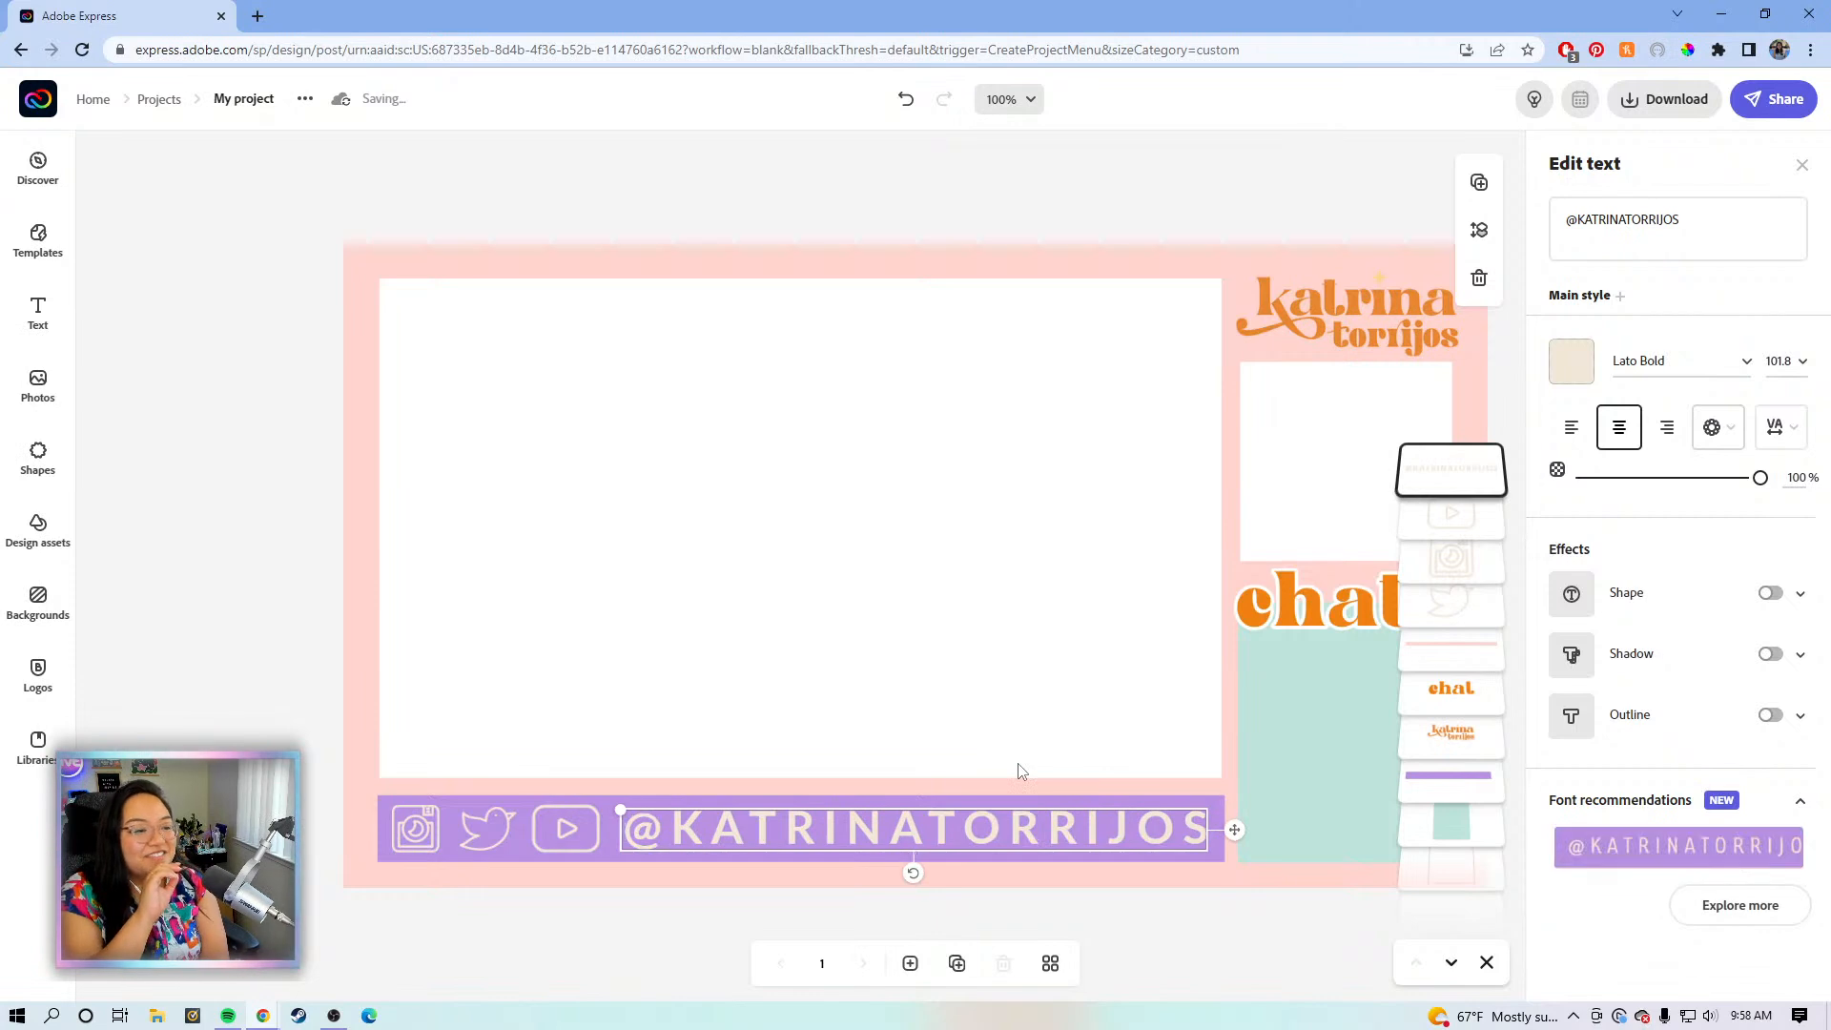
pyautogui.click(1171, 188)
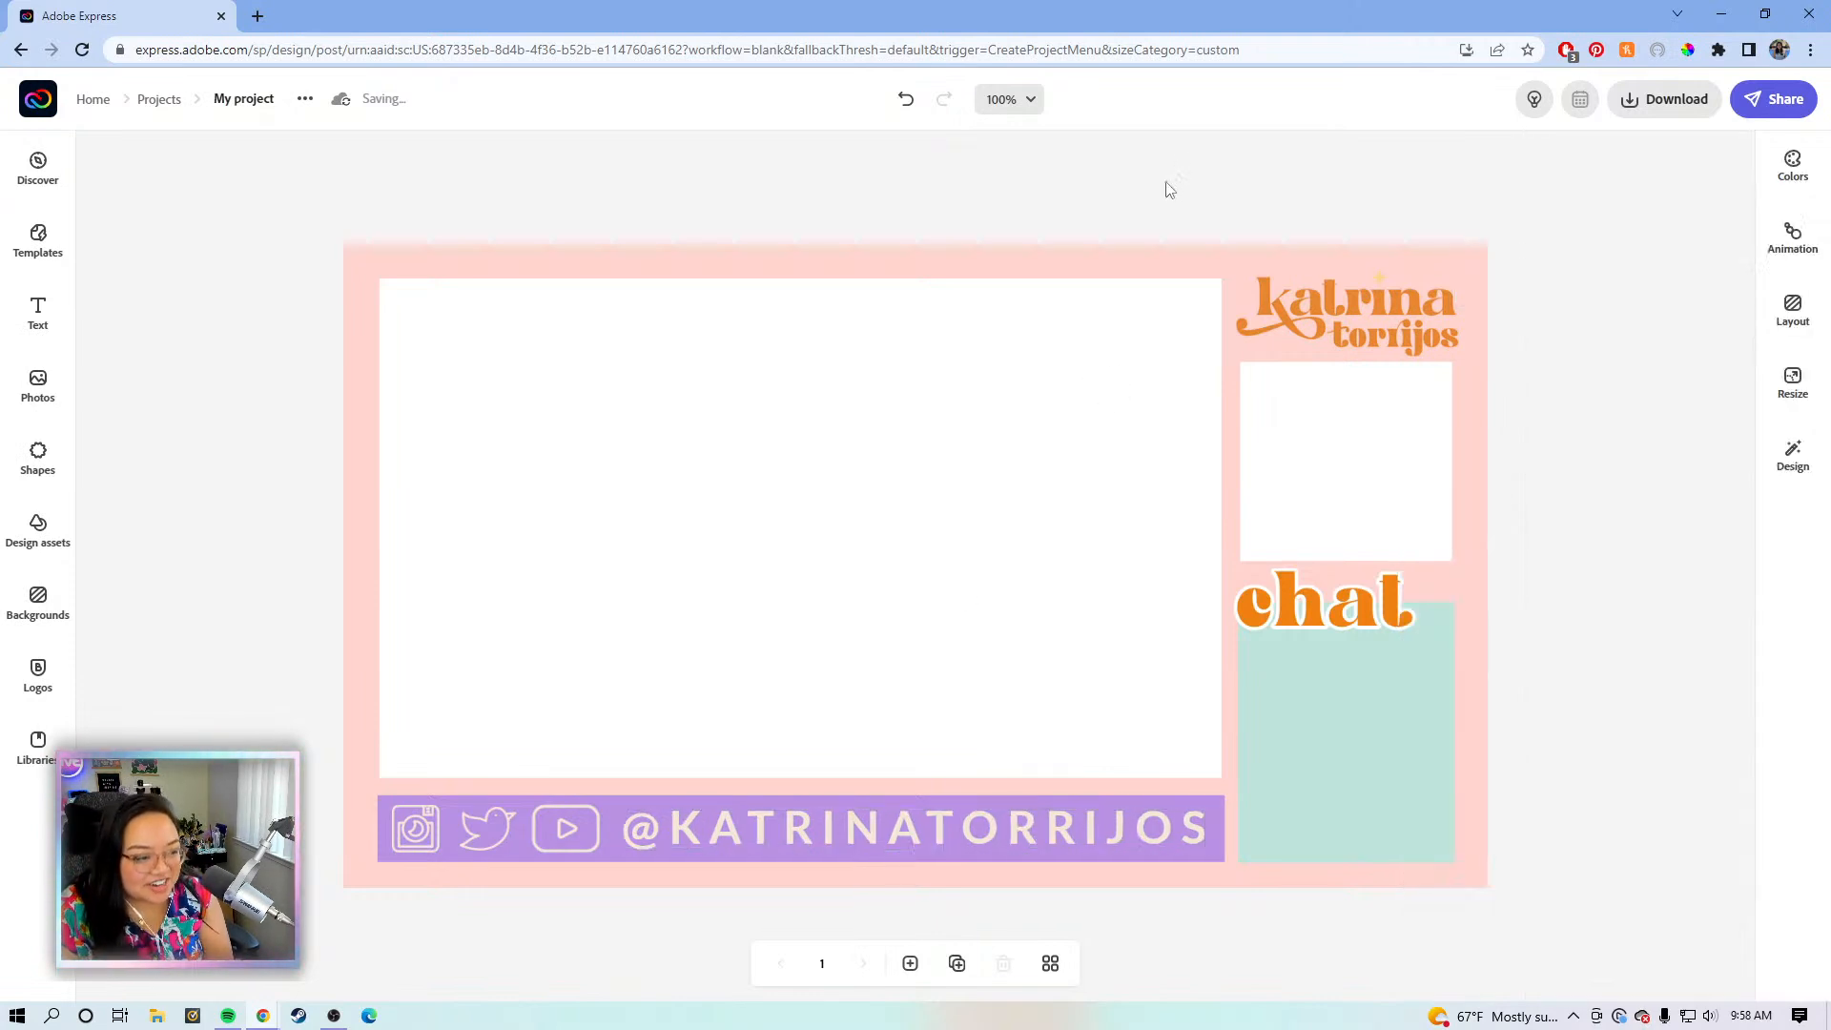
# - Check the three social icons, then duplicate the finished overlay as a second page
pyautogui.click(564, 833)
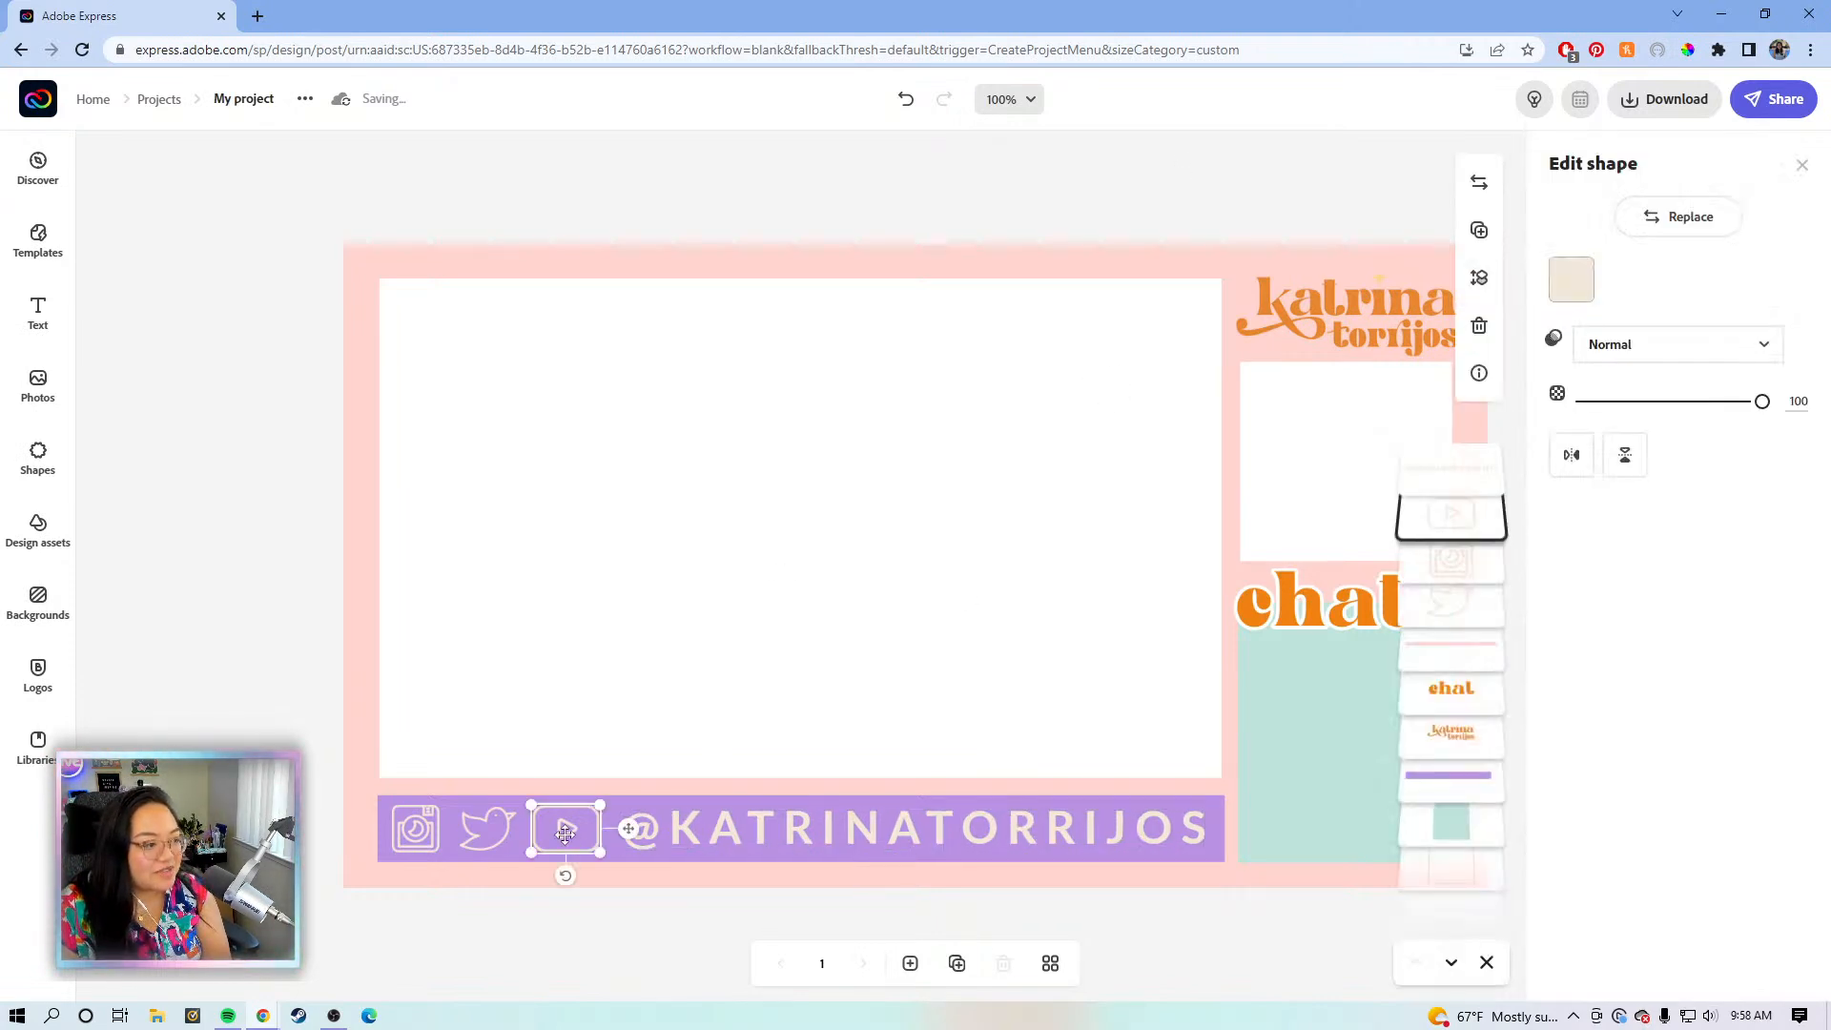
pyautogui.click(467, 830)
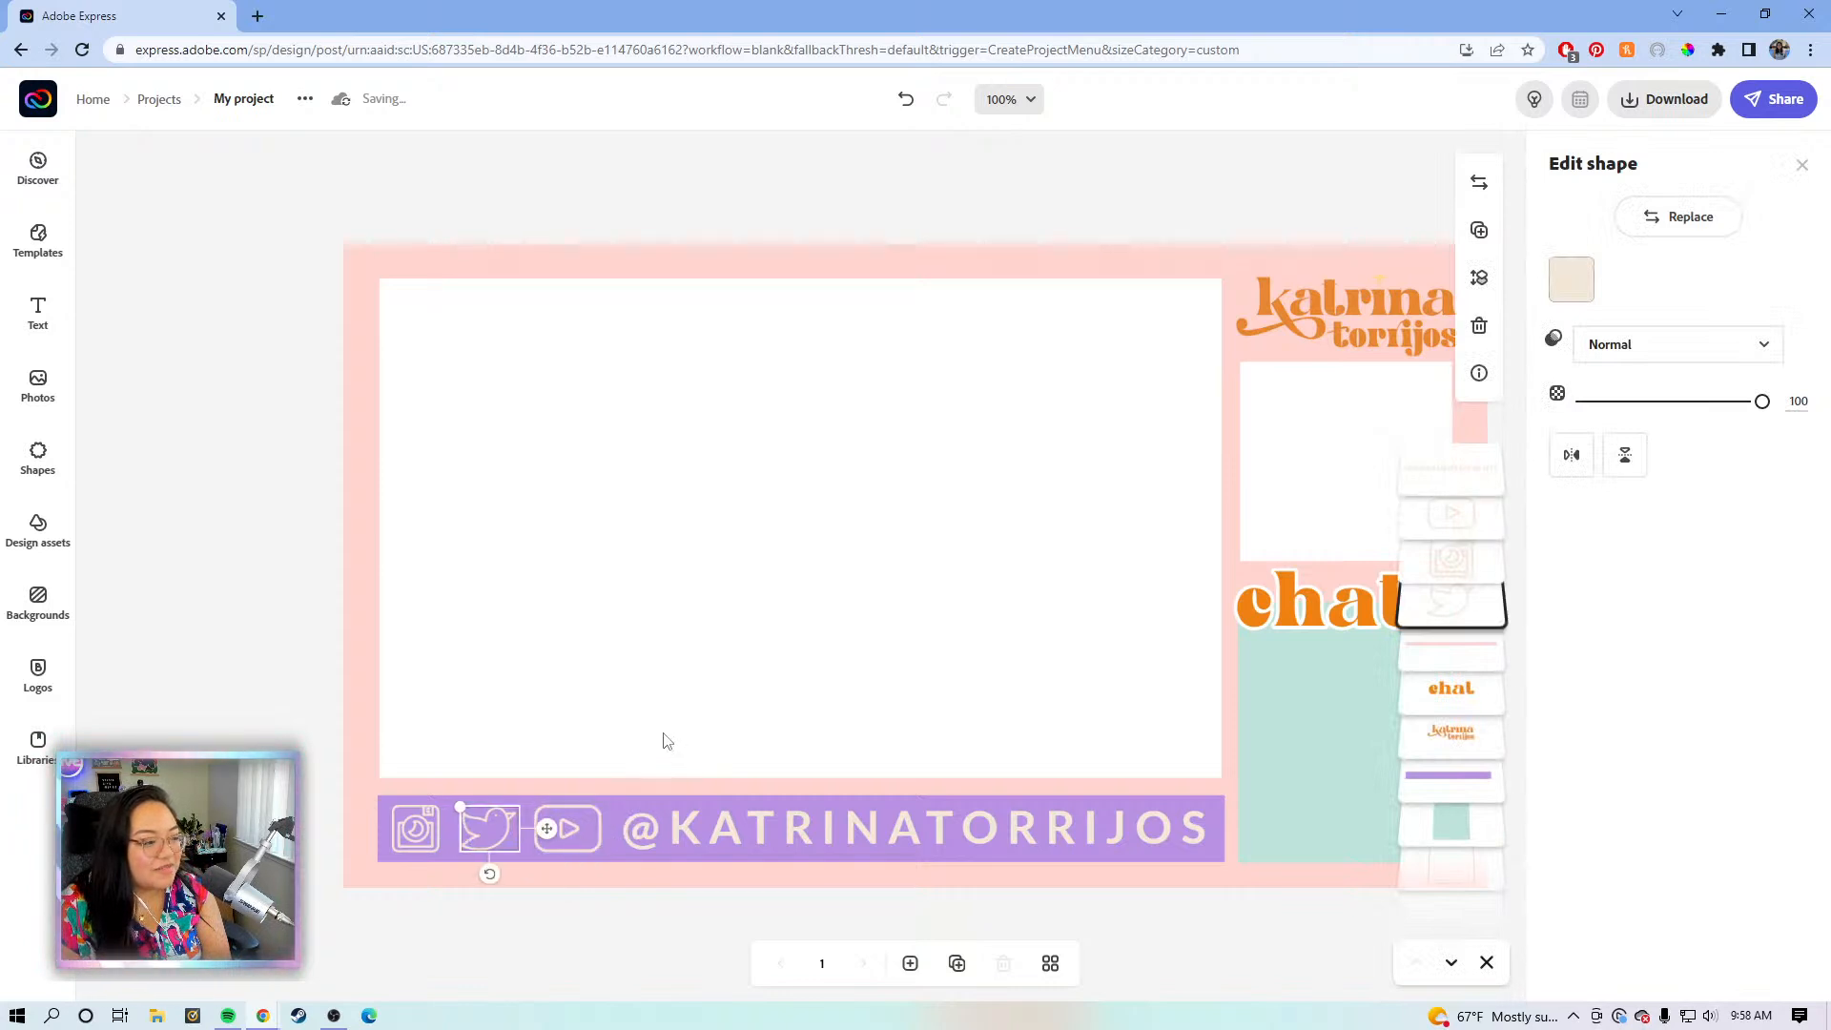
pyautogui.click(416, 827)
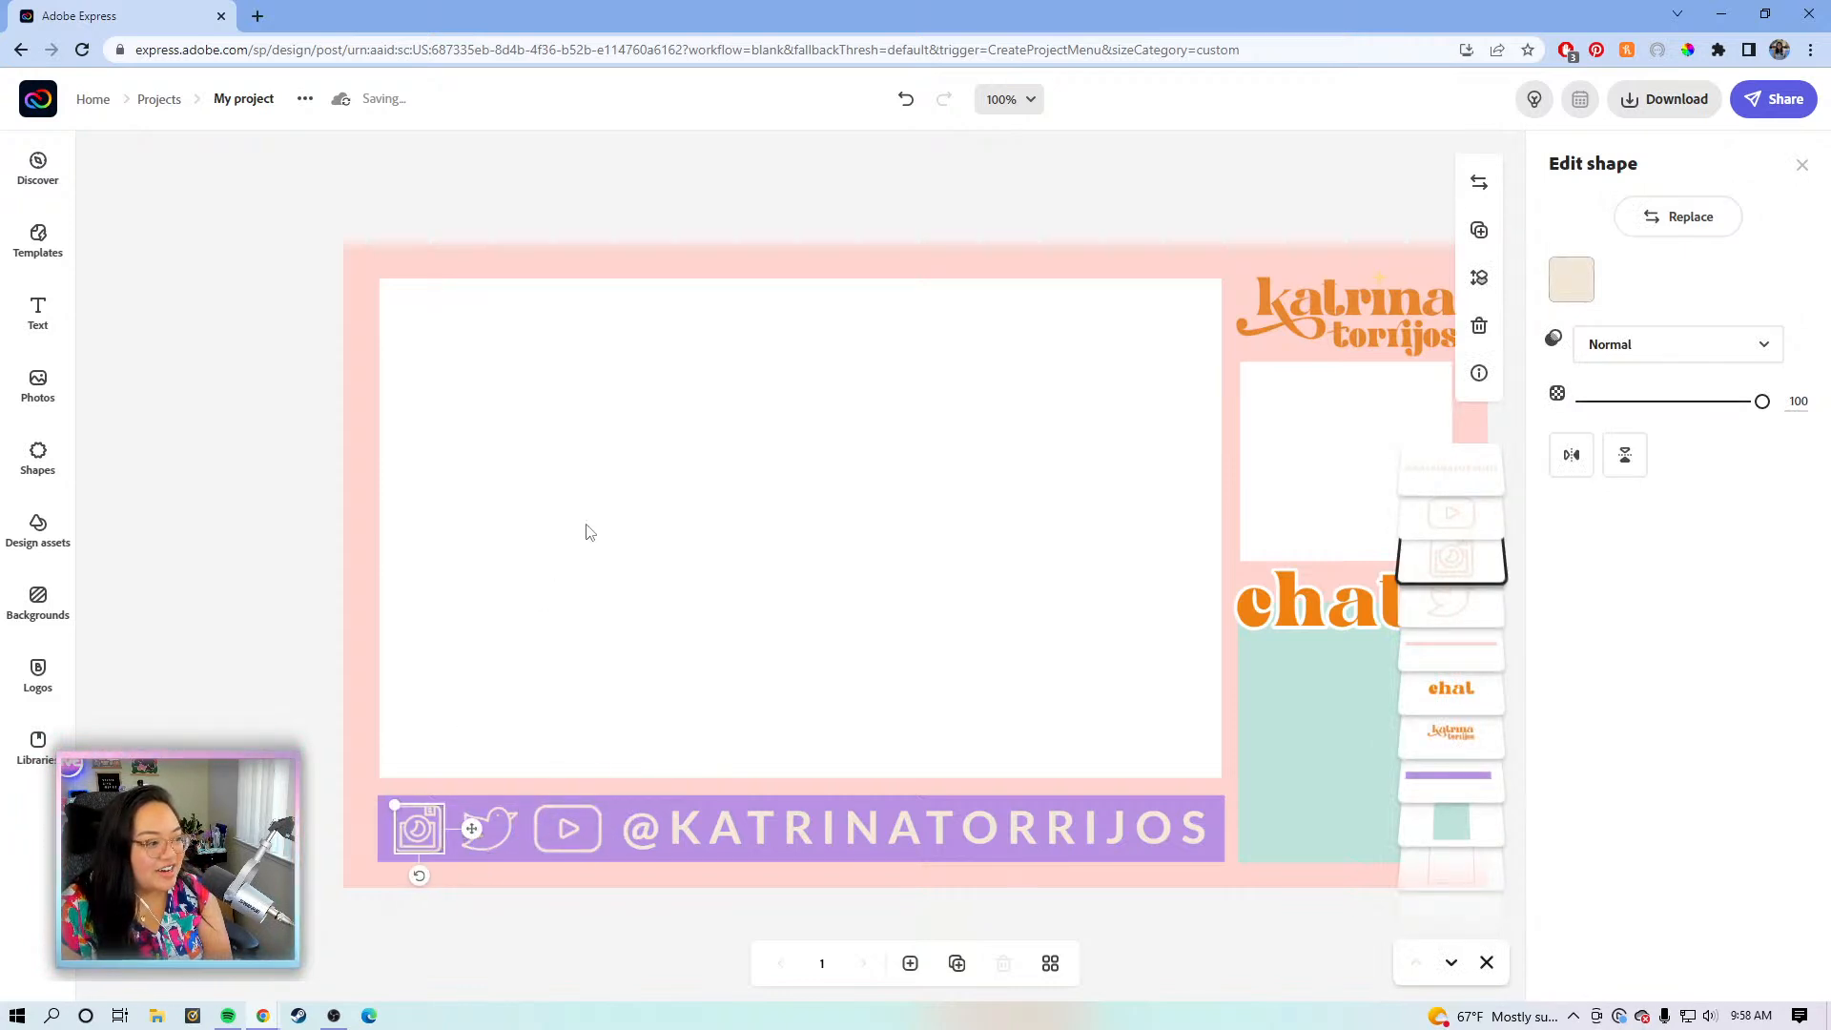
pyautogui.click(506, 831)
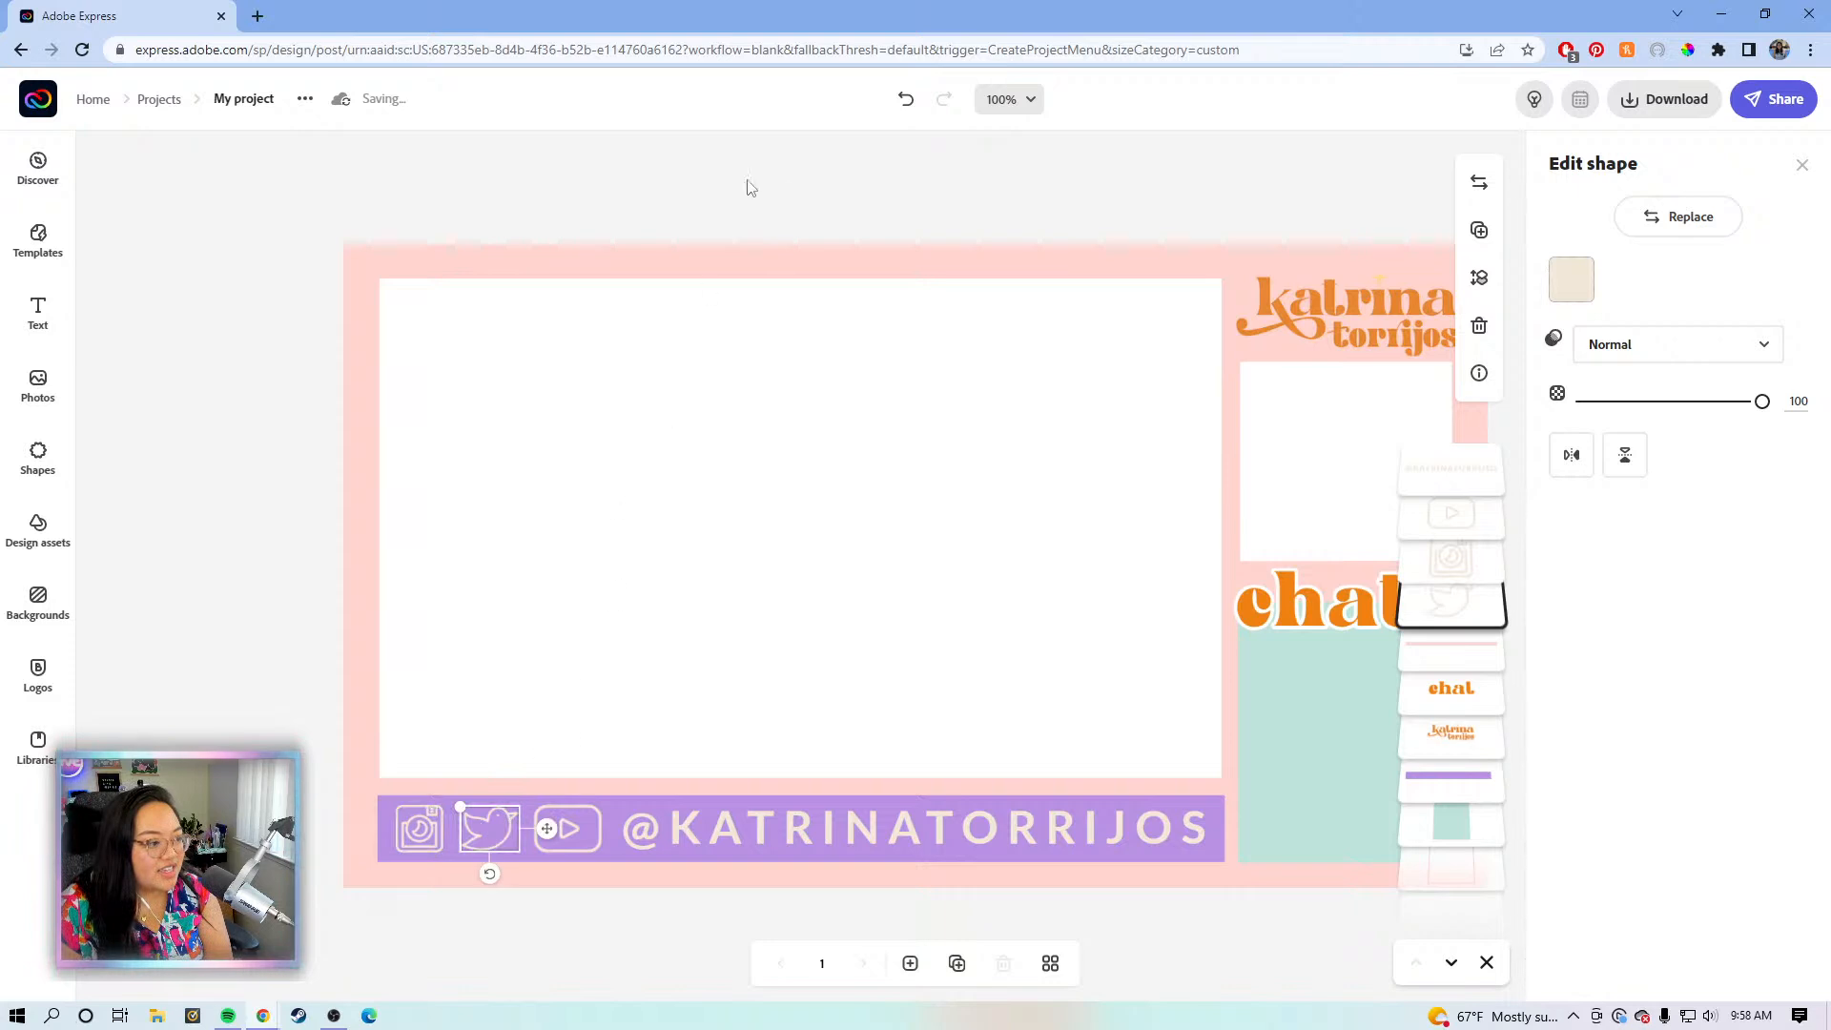
pyautogui.click(869, 197)
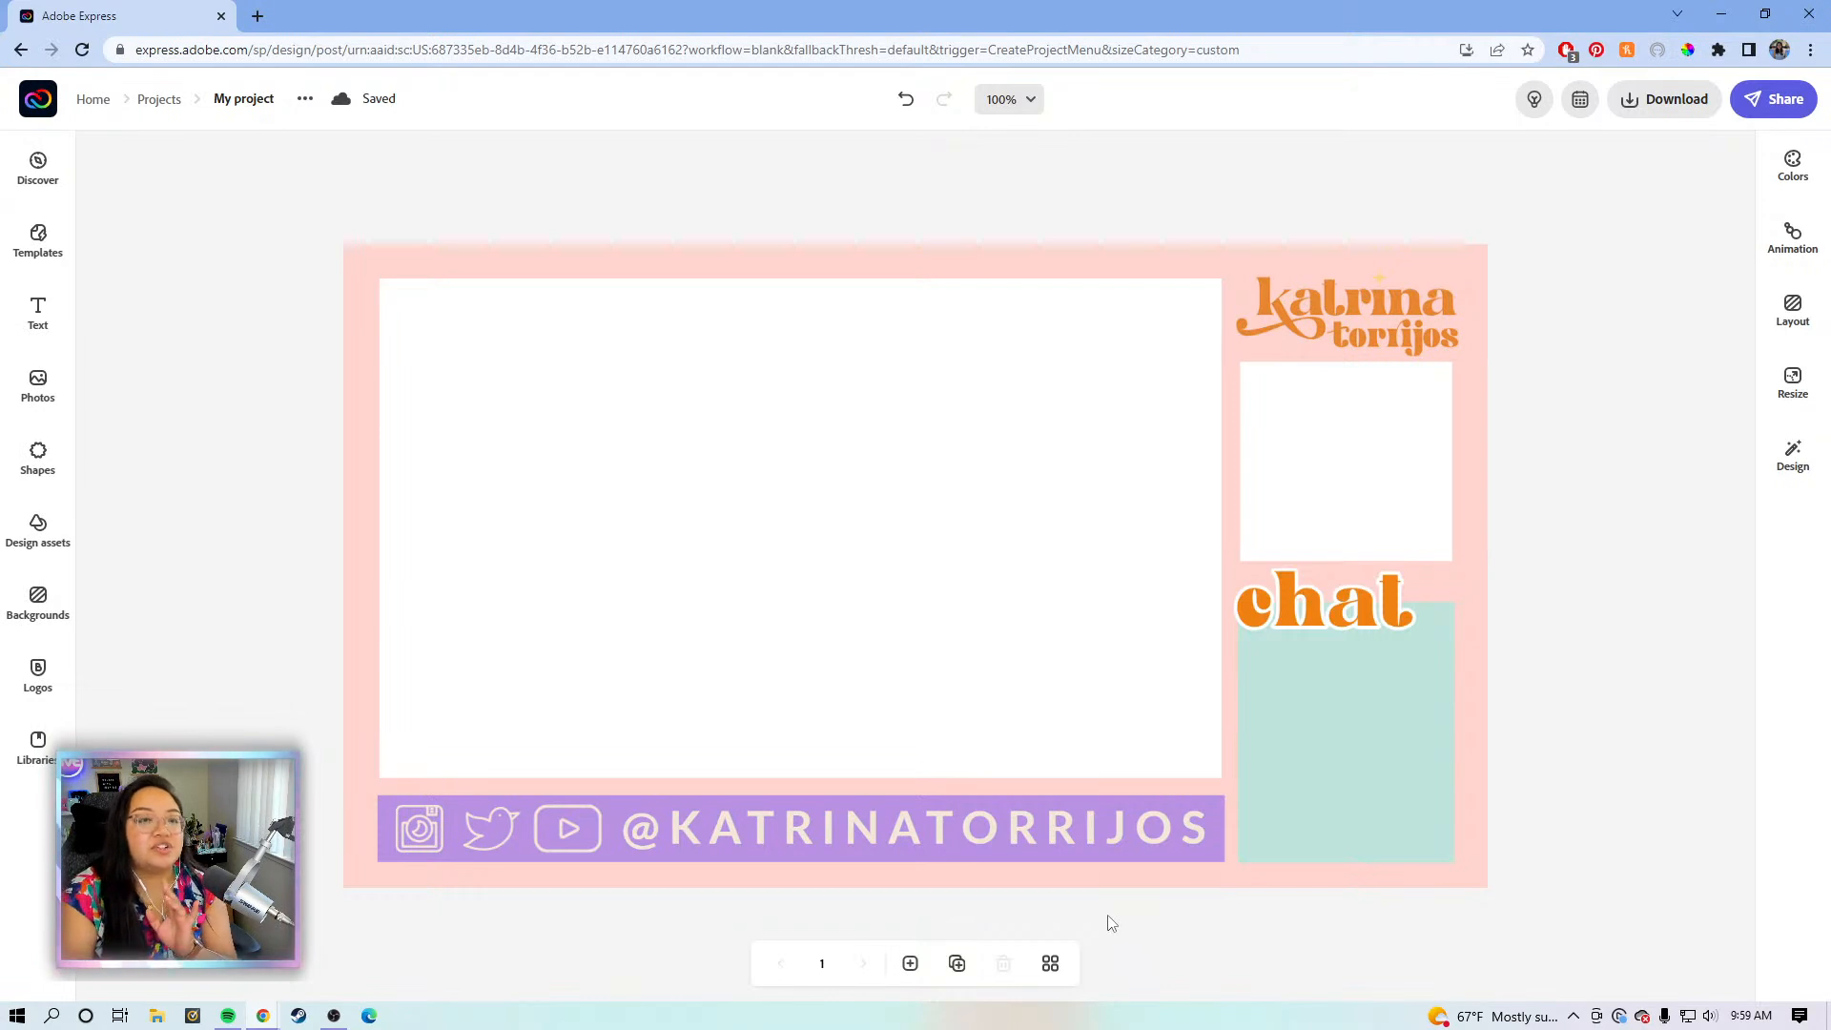
pyautogui.click(958, 965)
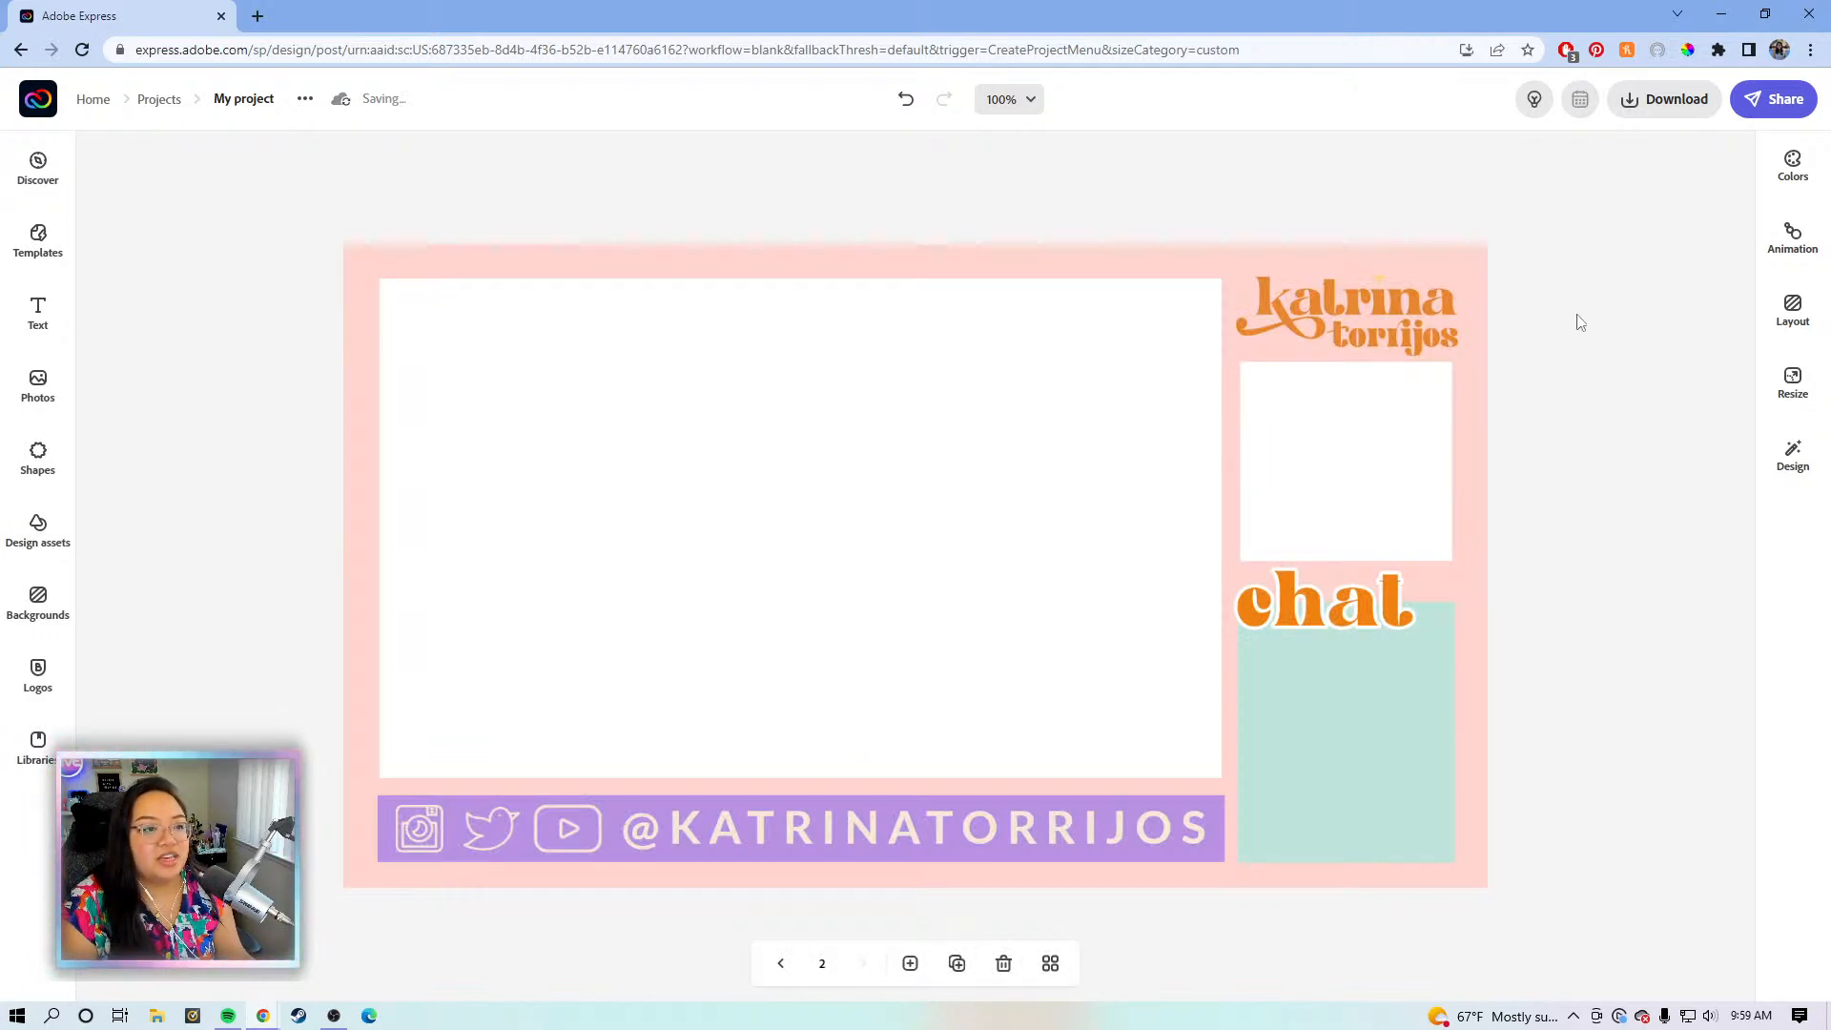
# - Return to page 1 and delete the name logo at the top right
pyautogui.click(784, 980)
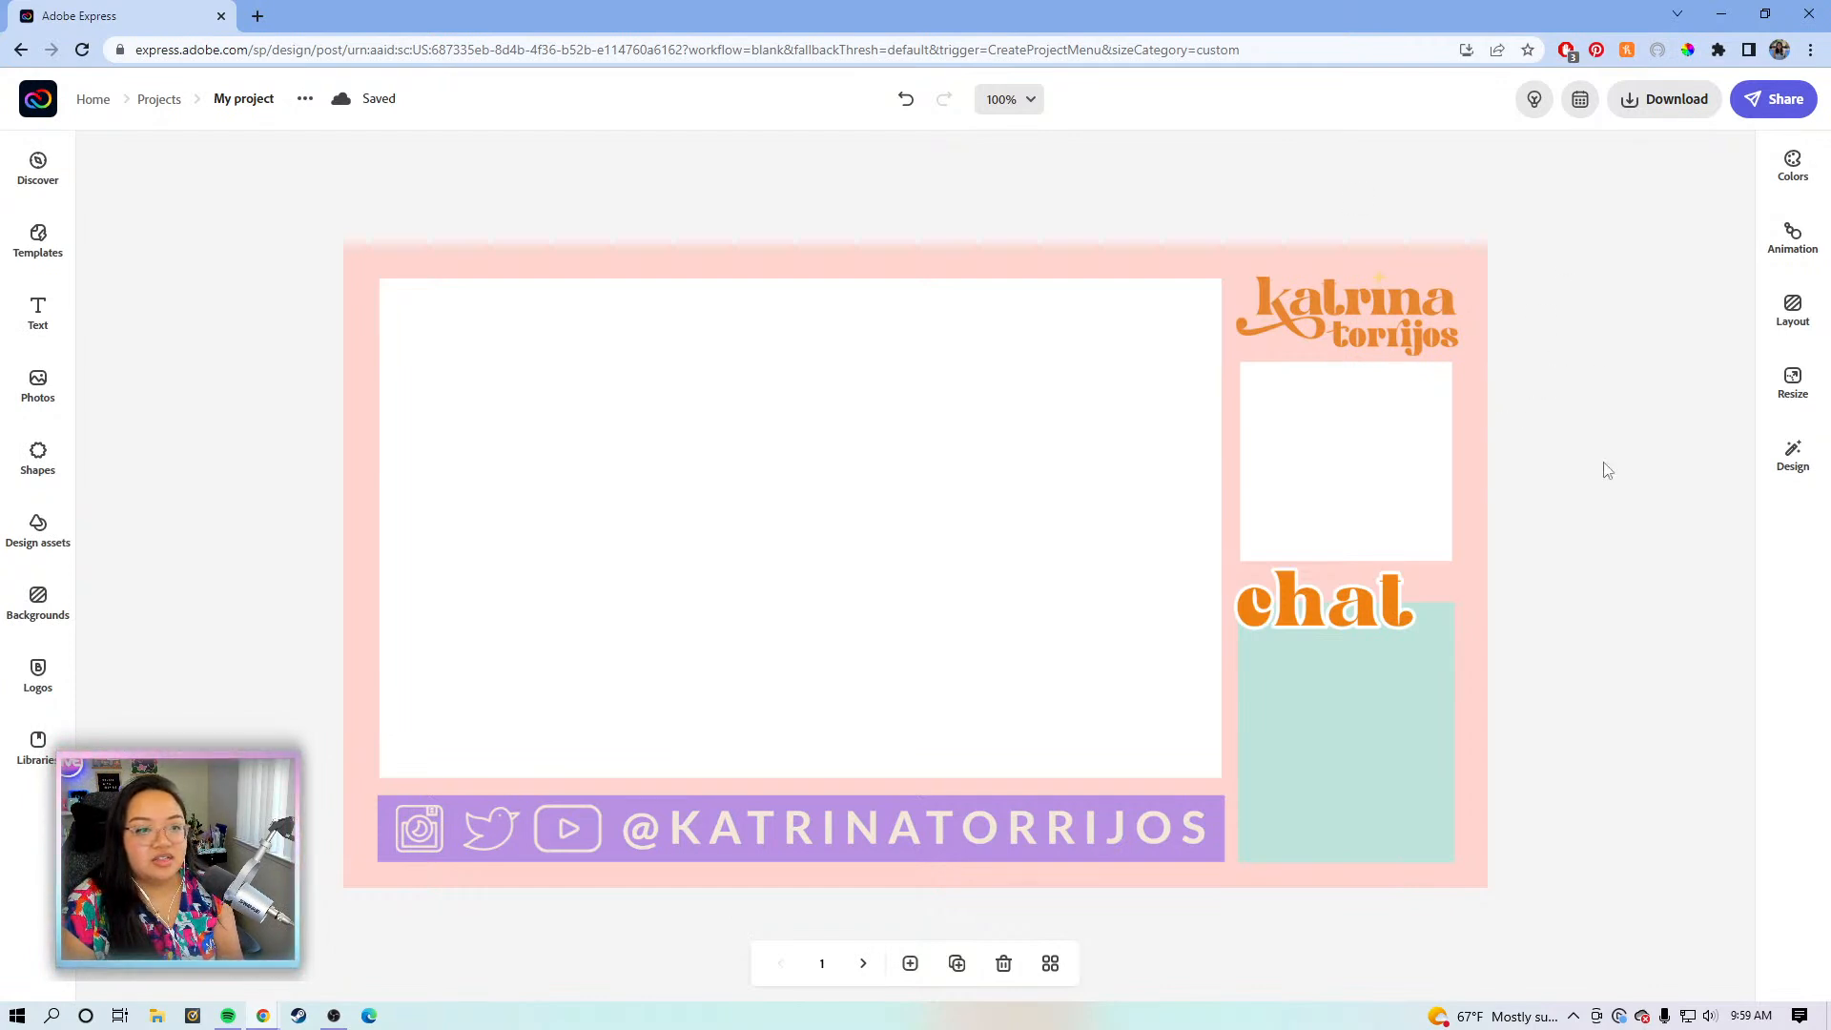
pyautogui.click(1403, 439)
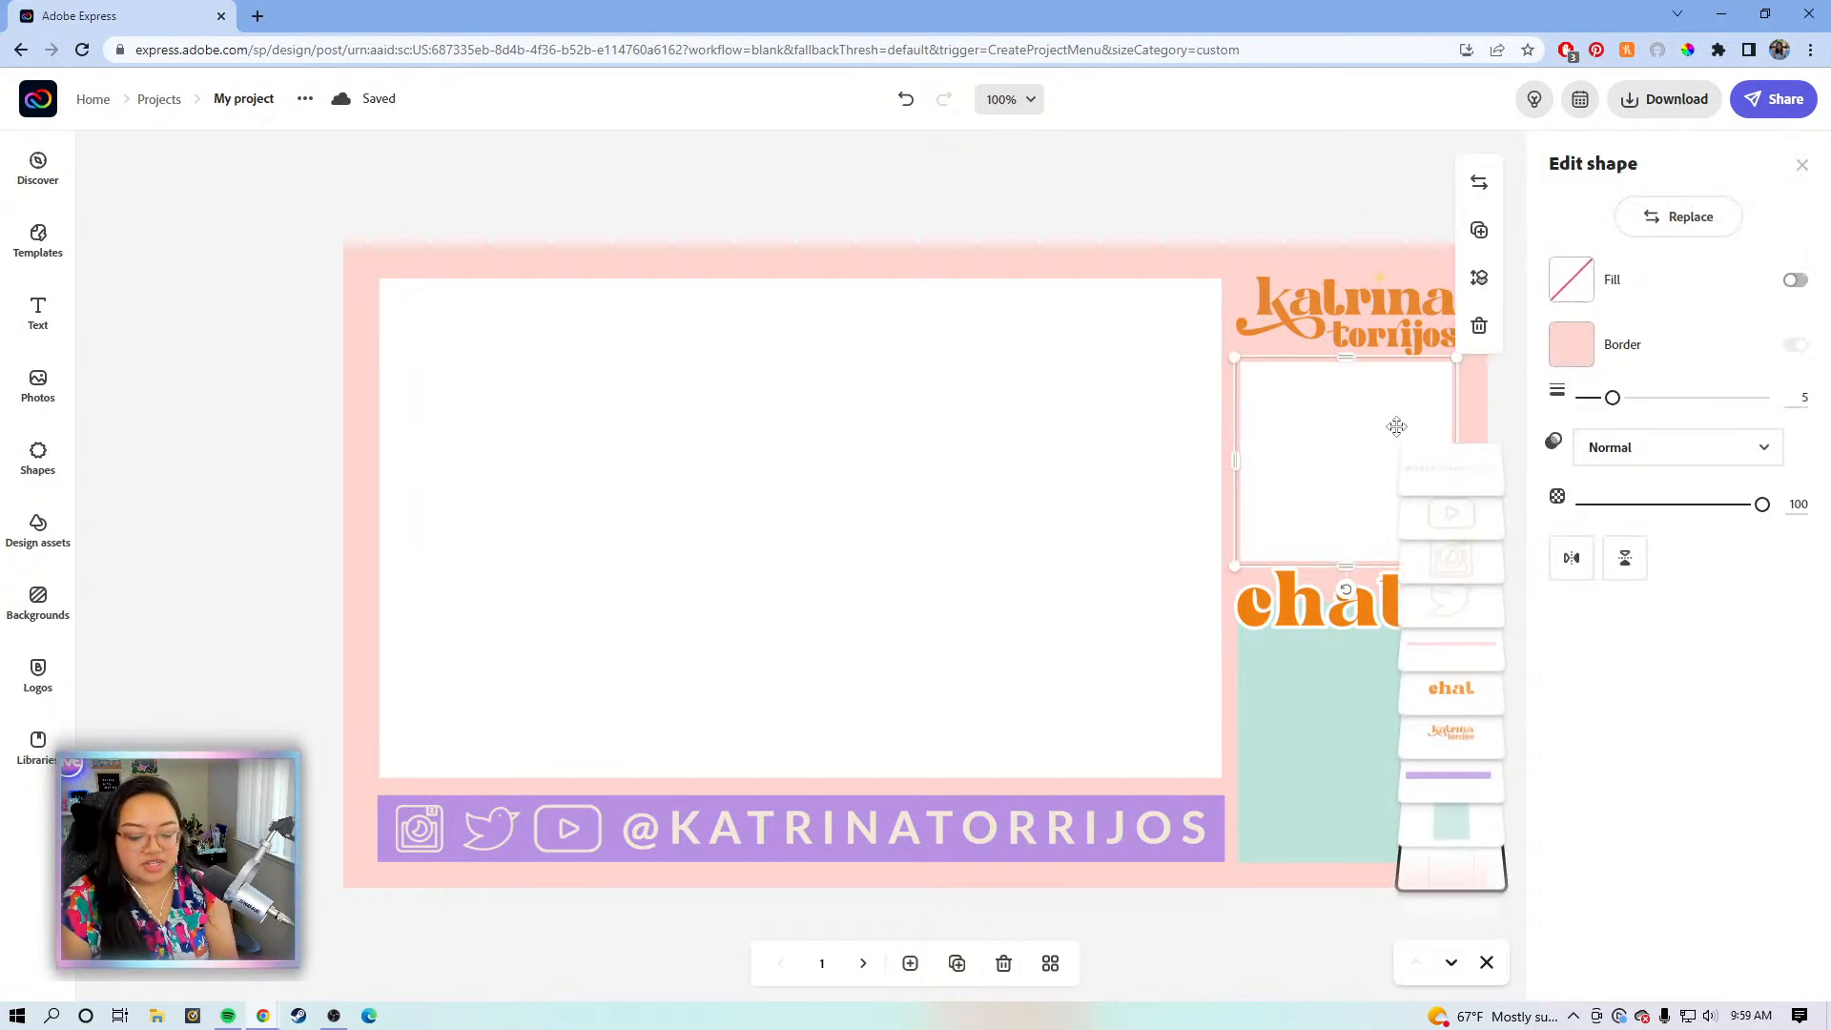
pyautogui.press('Escape')
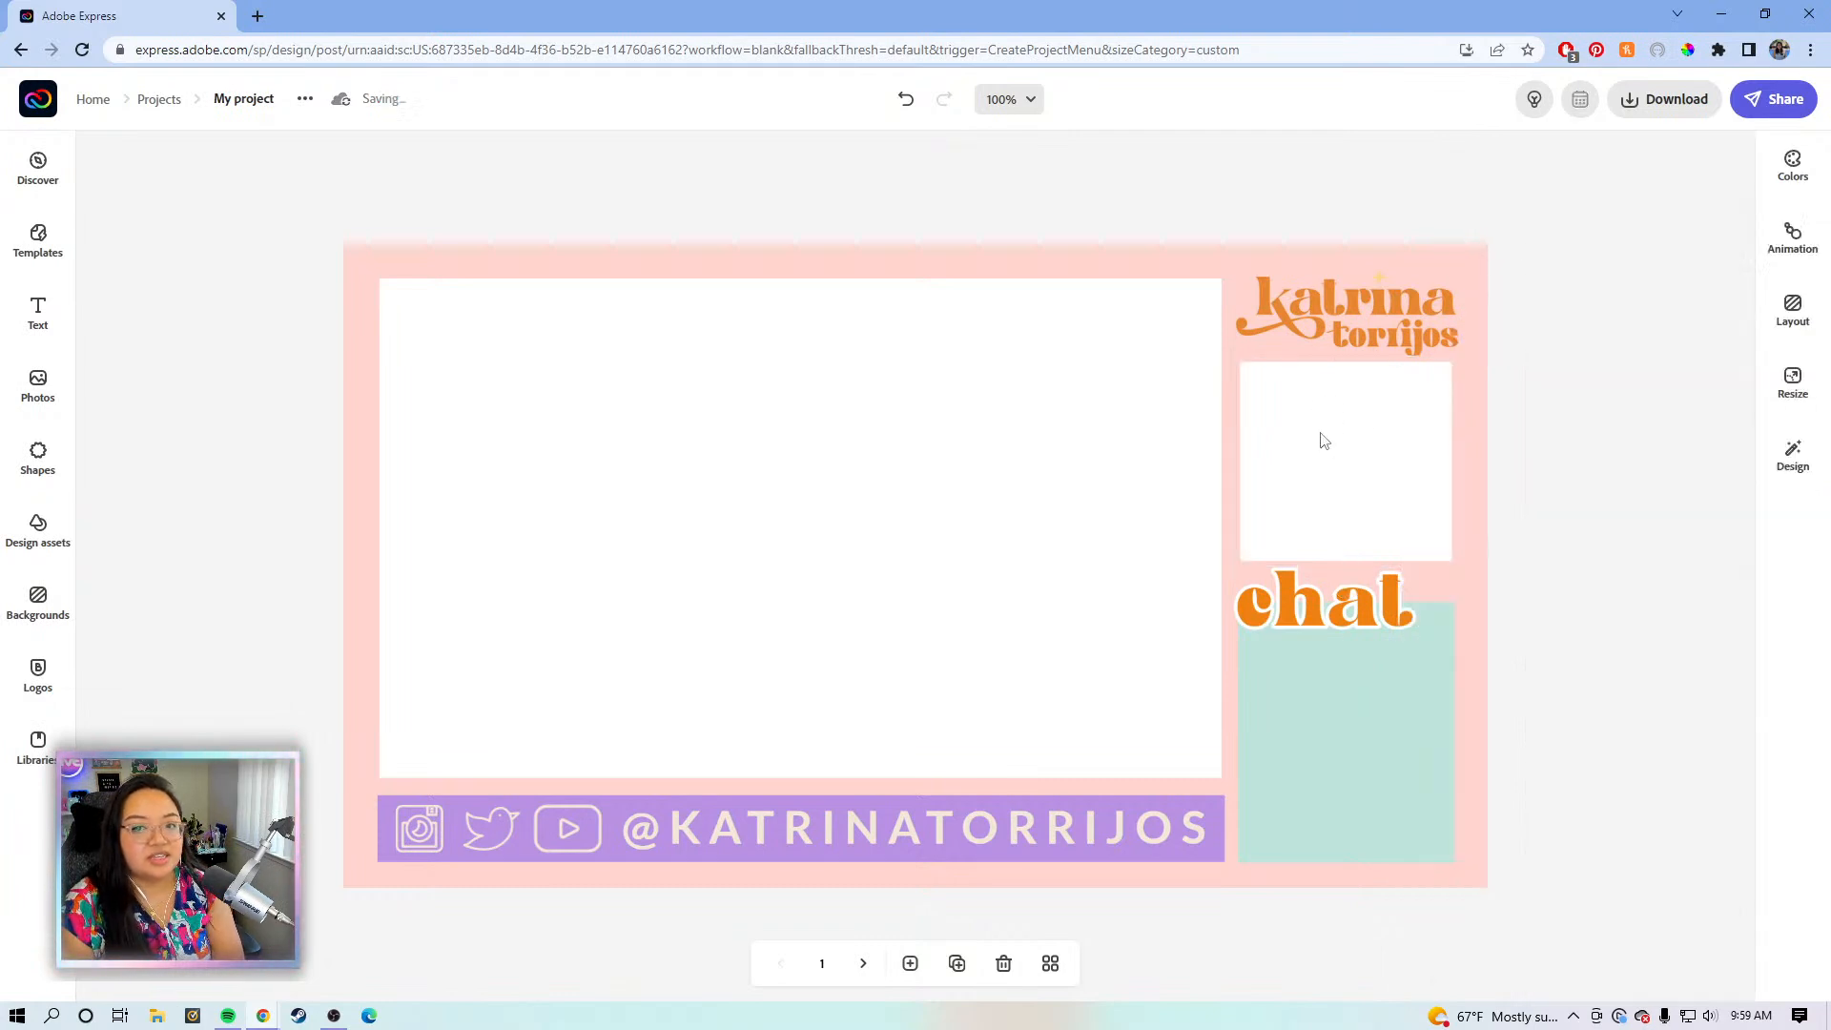
pyautogui.click(1322, 420)
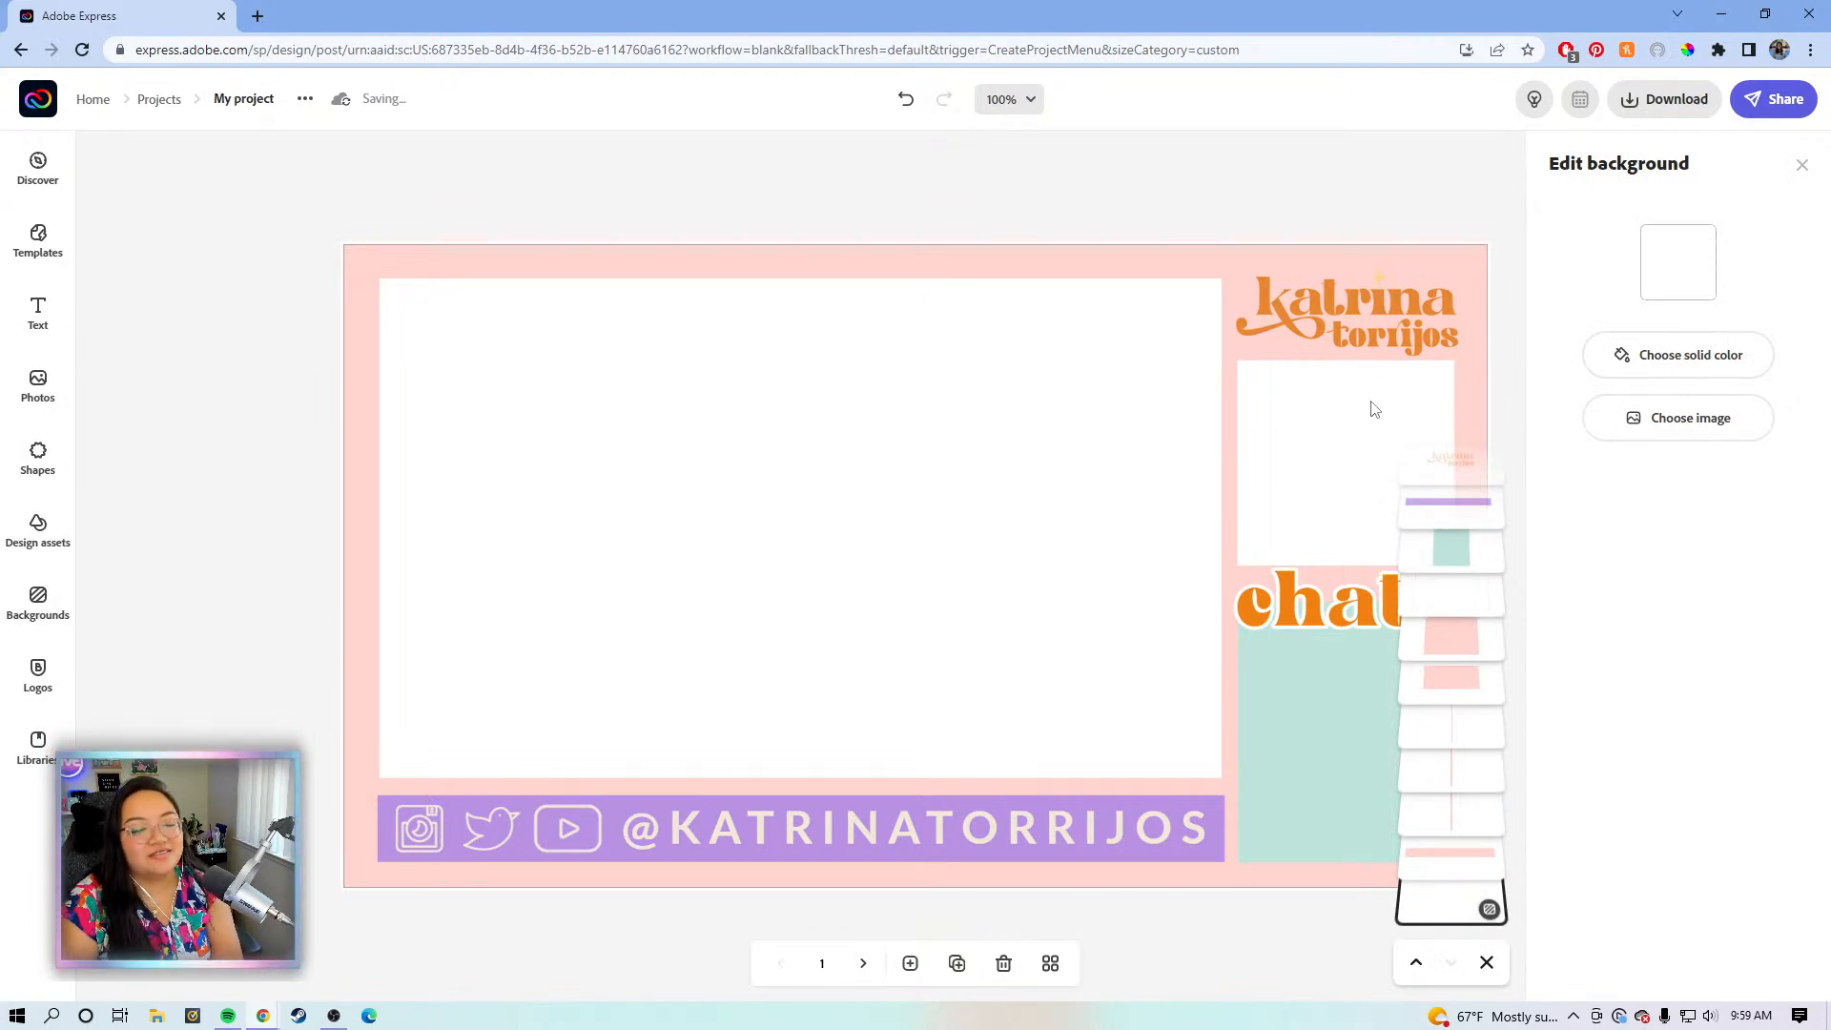
pyautogui.click(1362, 348)
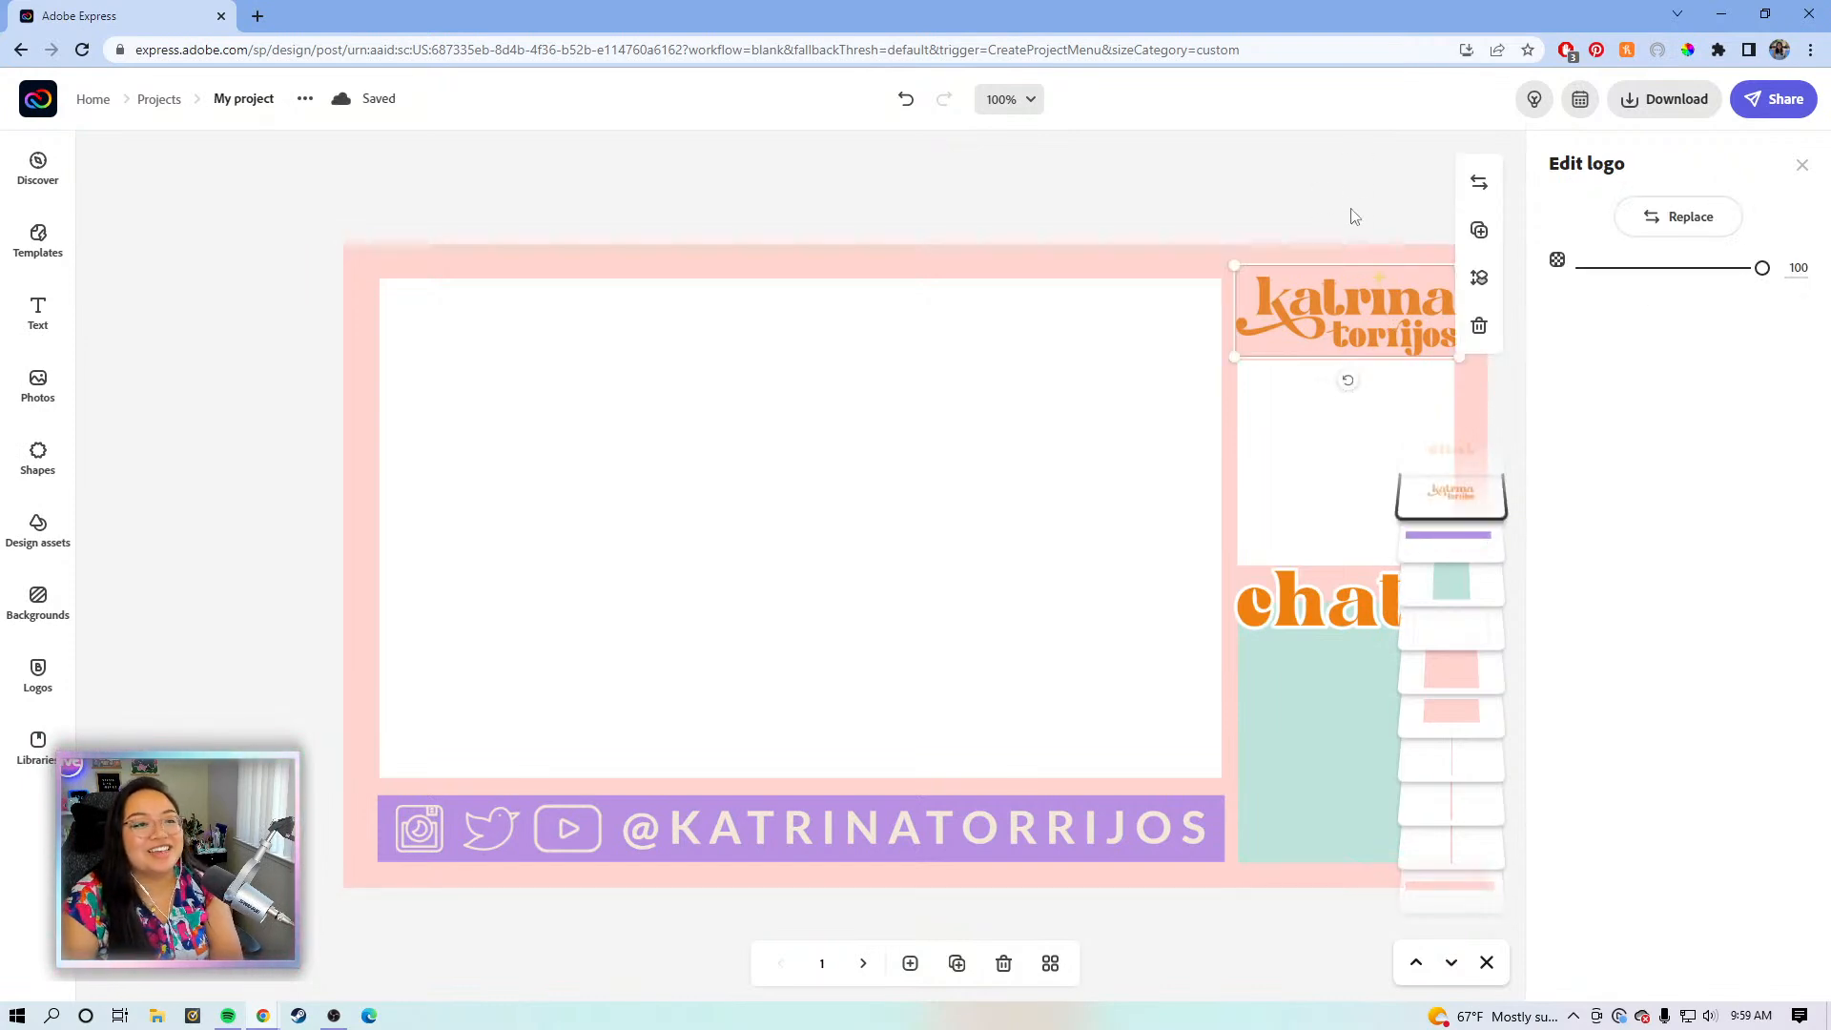
pyautogui.press('Delete')
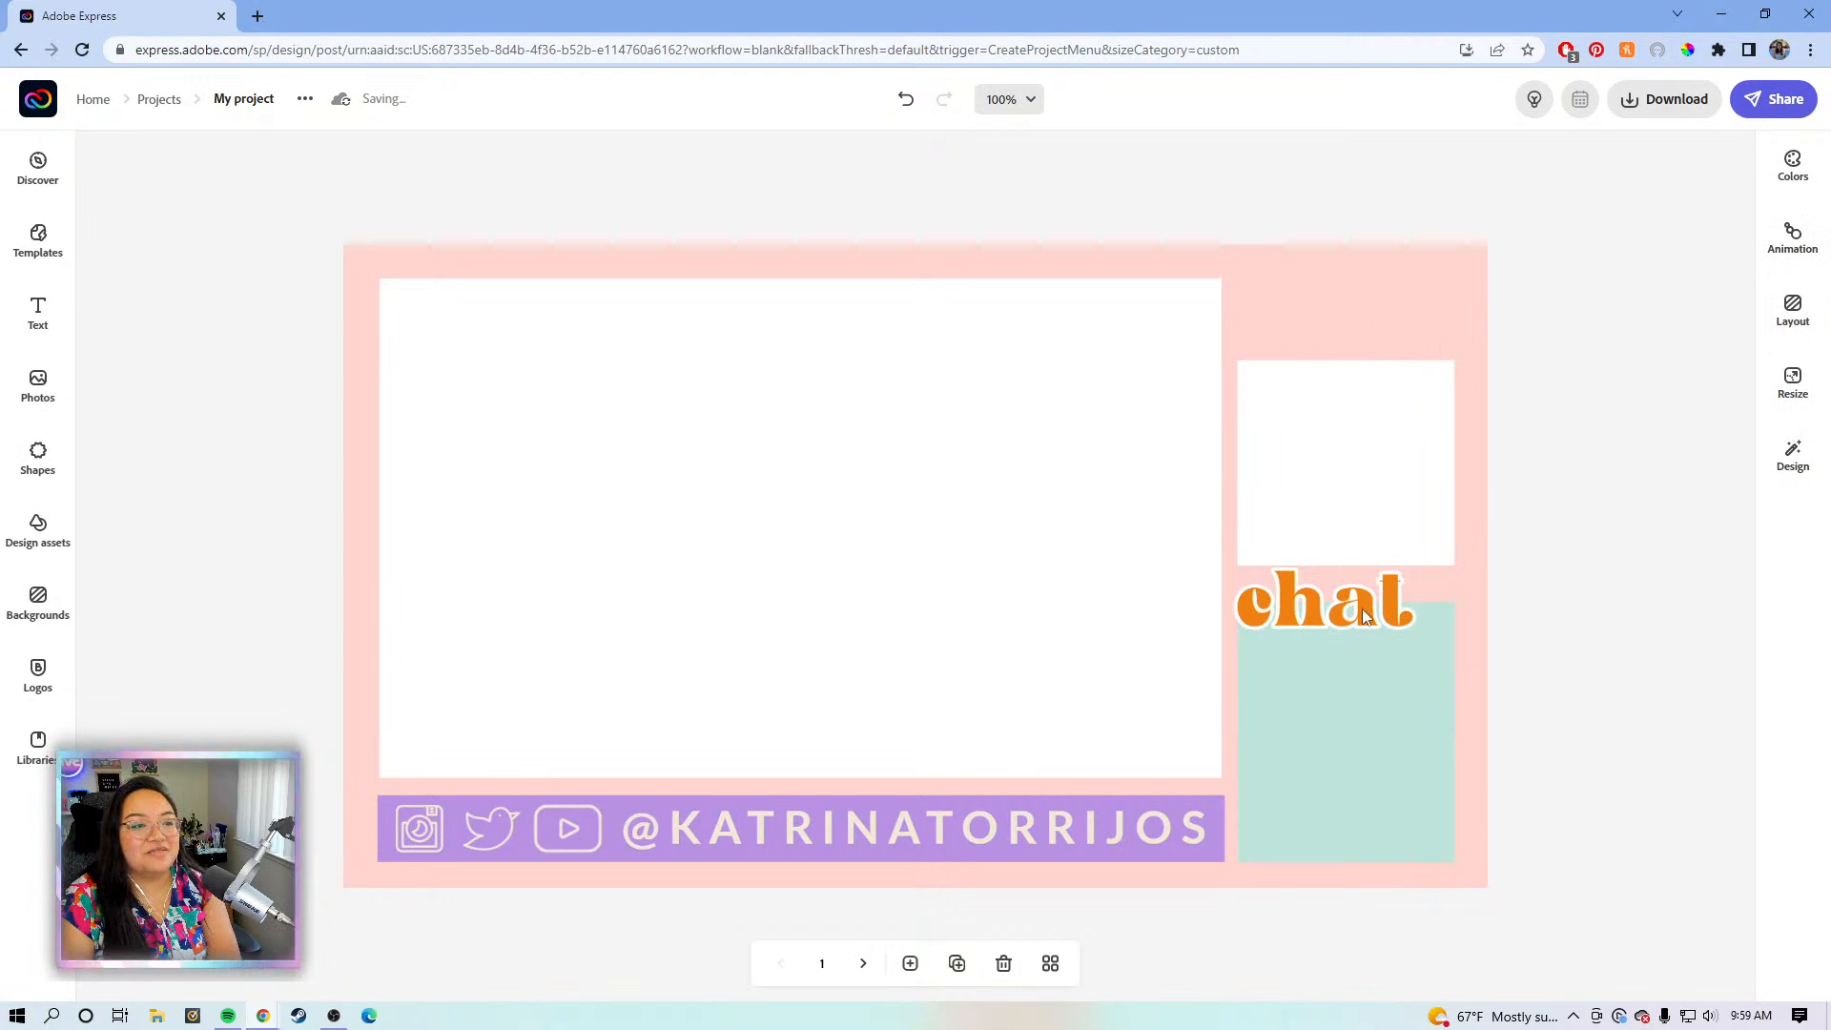
# - Delete the pink strips beside the top-right white box
pyautogui.click(1377, 317)
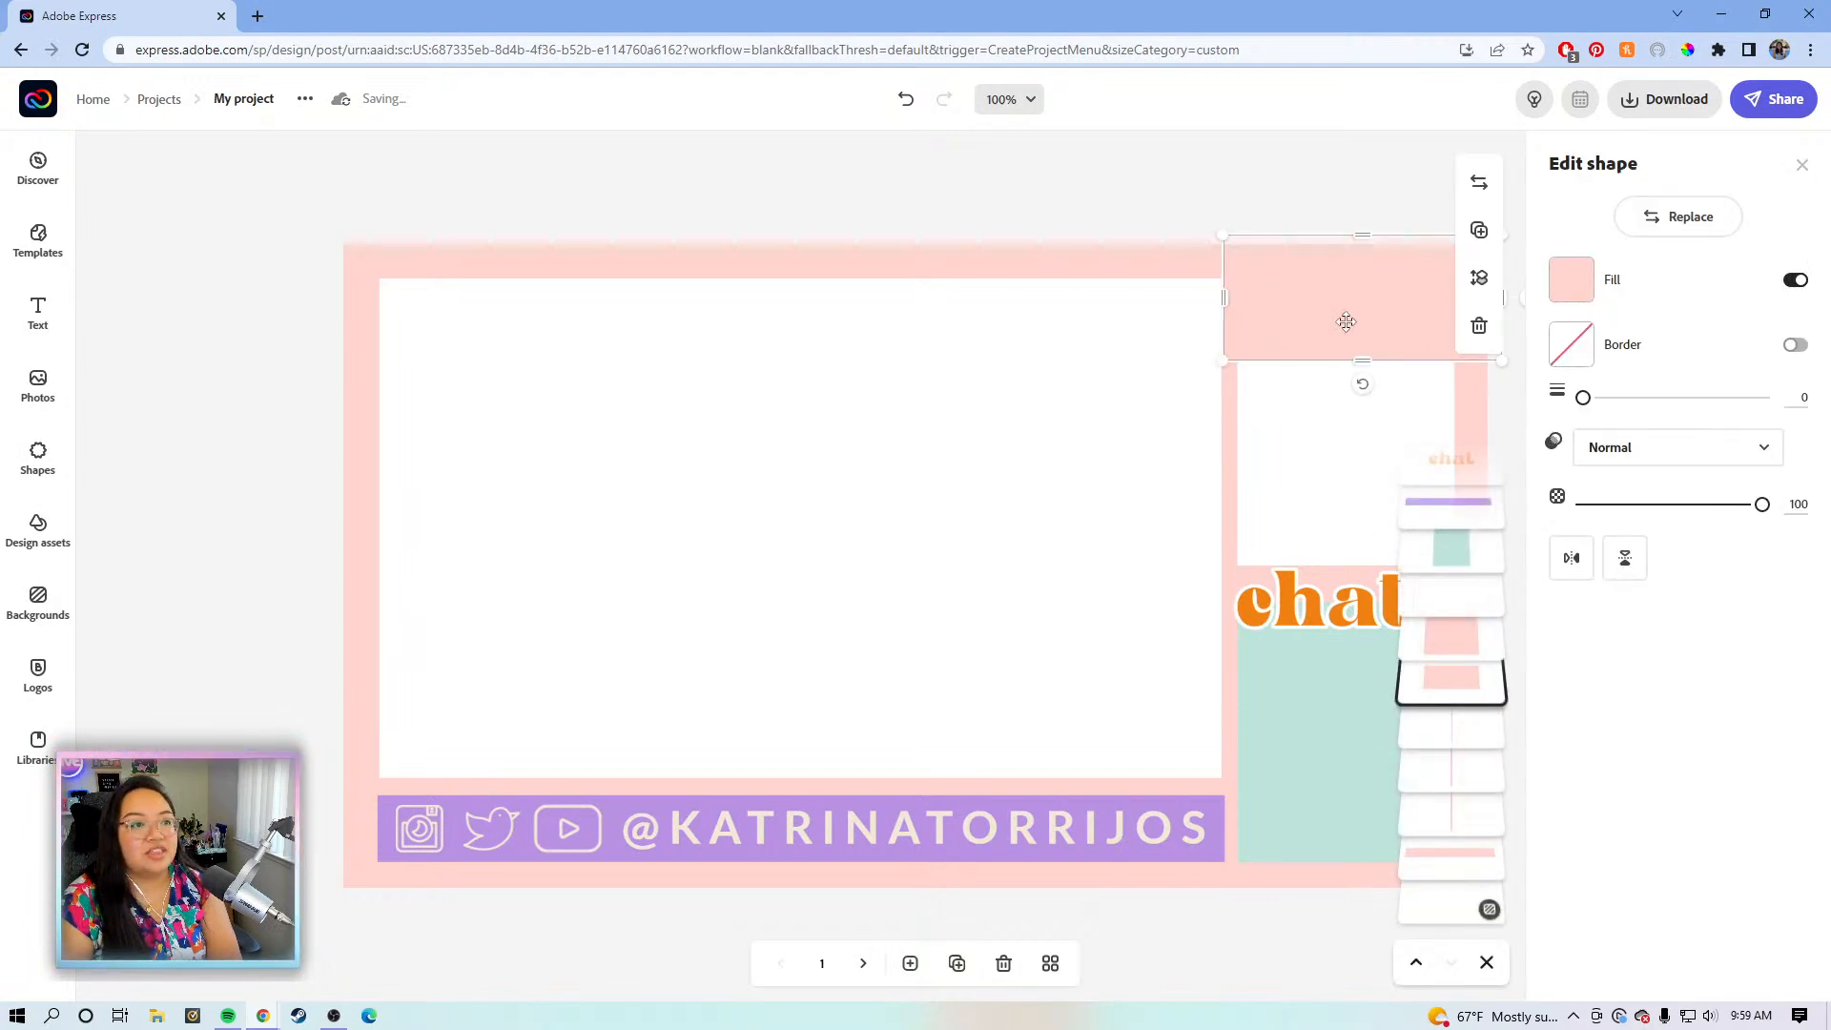
pyautogui.press('Escape')
pyautogui.click(1236, 390)
pyautogui.press('Delete')
pyautogui.click(1224, 391)
pyautogui.press('Delete')
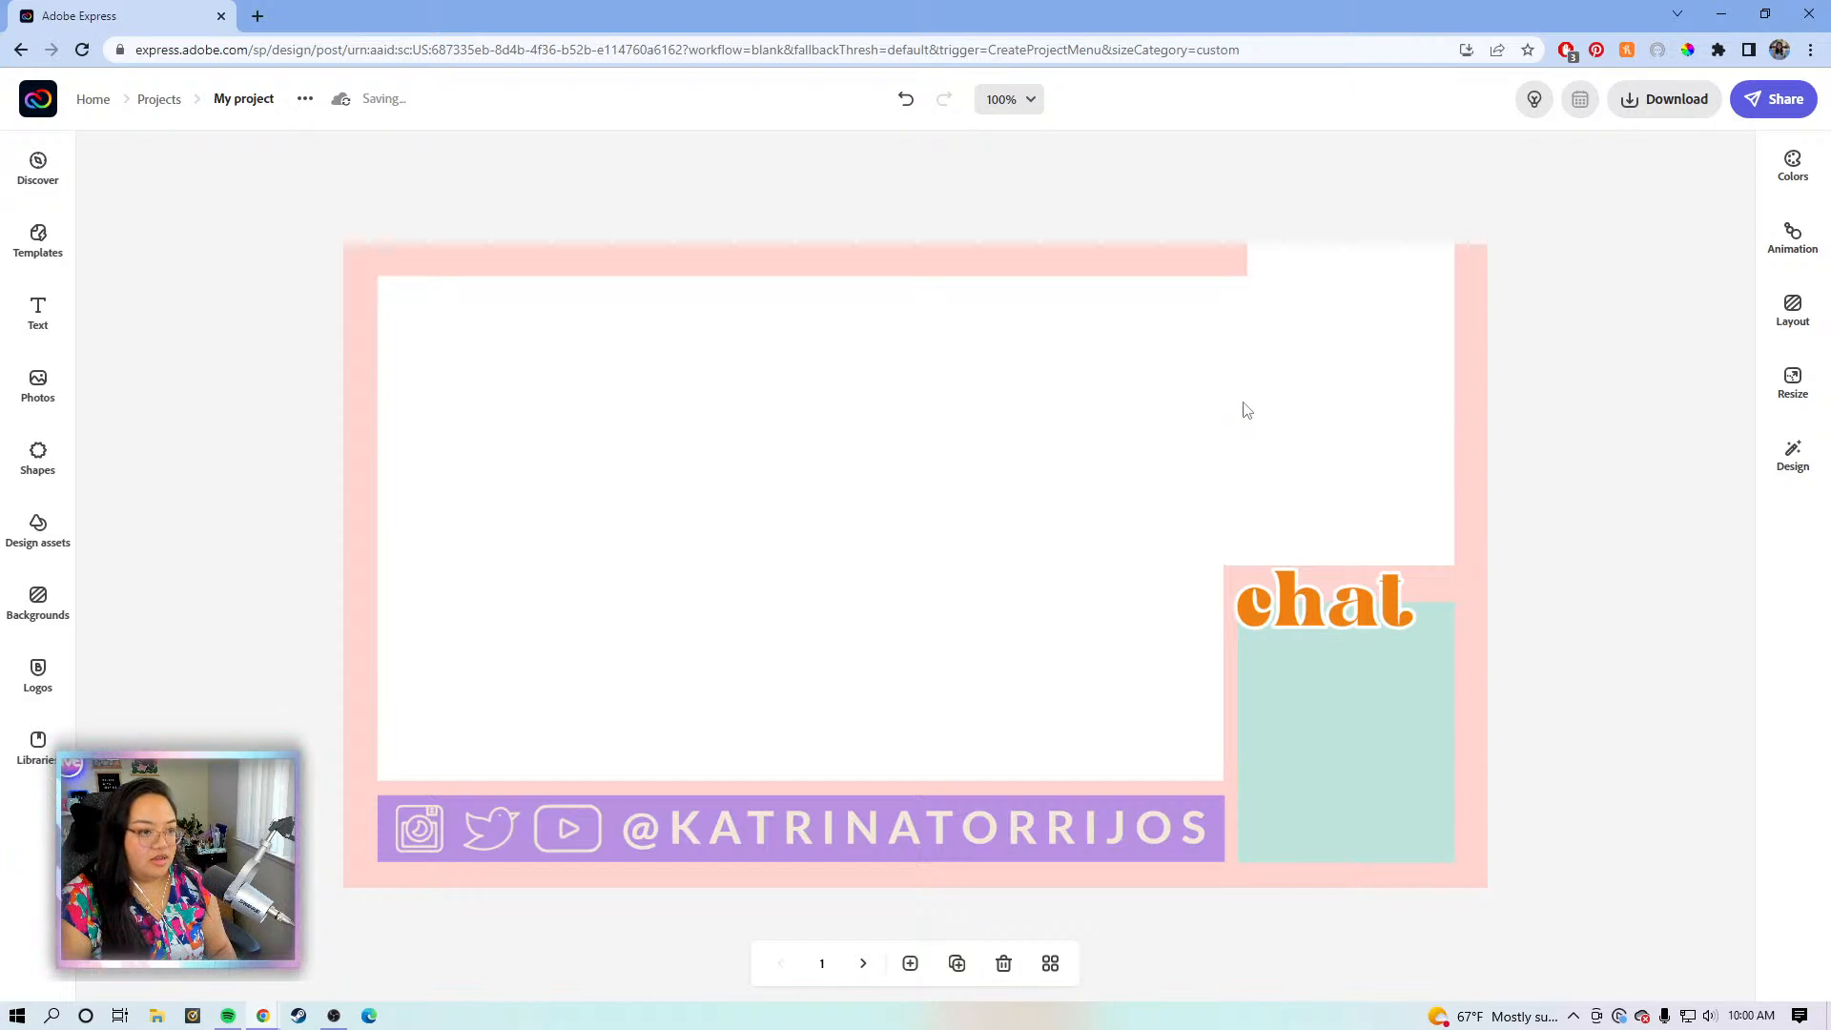
pyautogui.click(1462, 572)
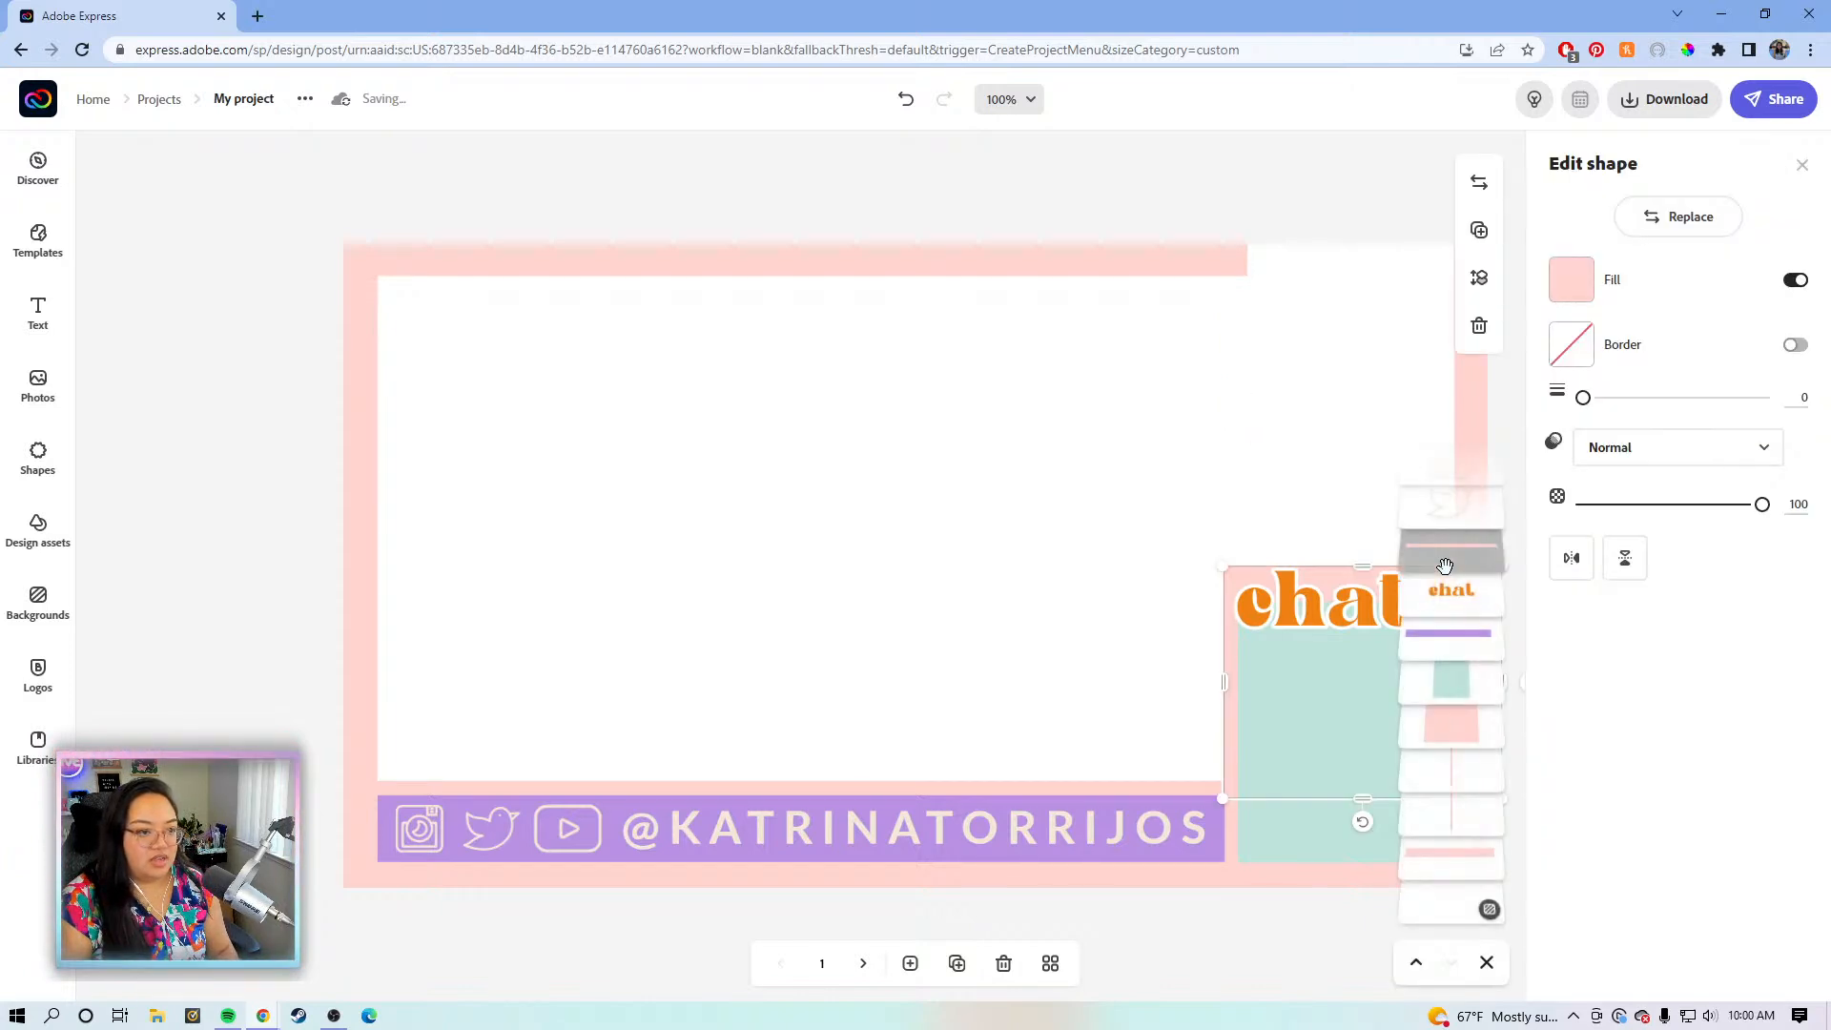
pyautogui.click(1307, 547)
pyautogui.click(1229, 606)
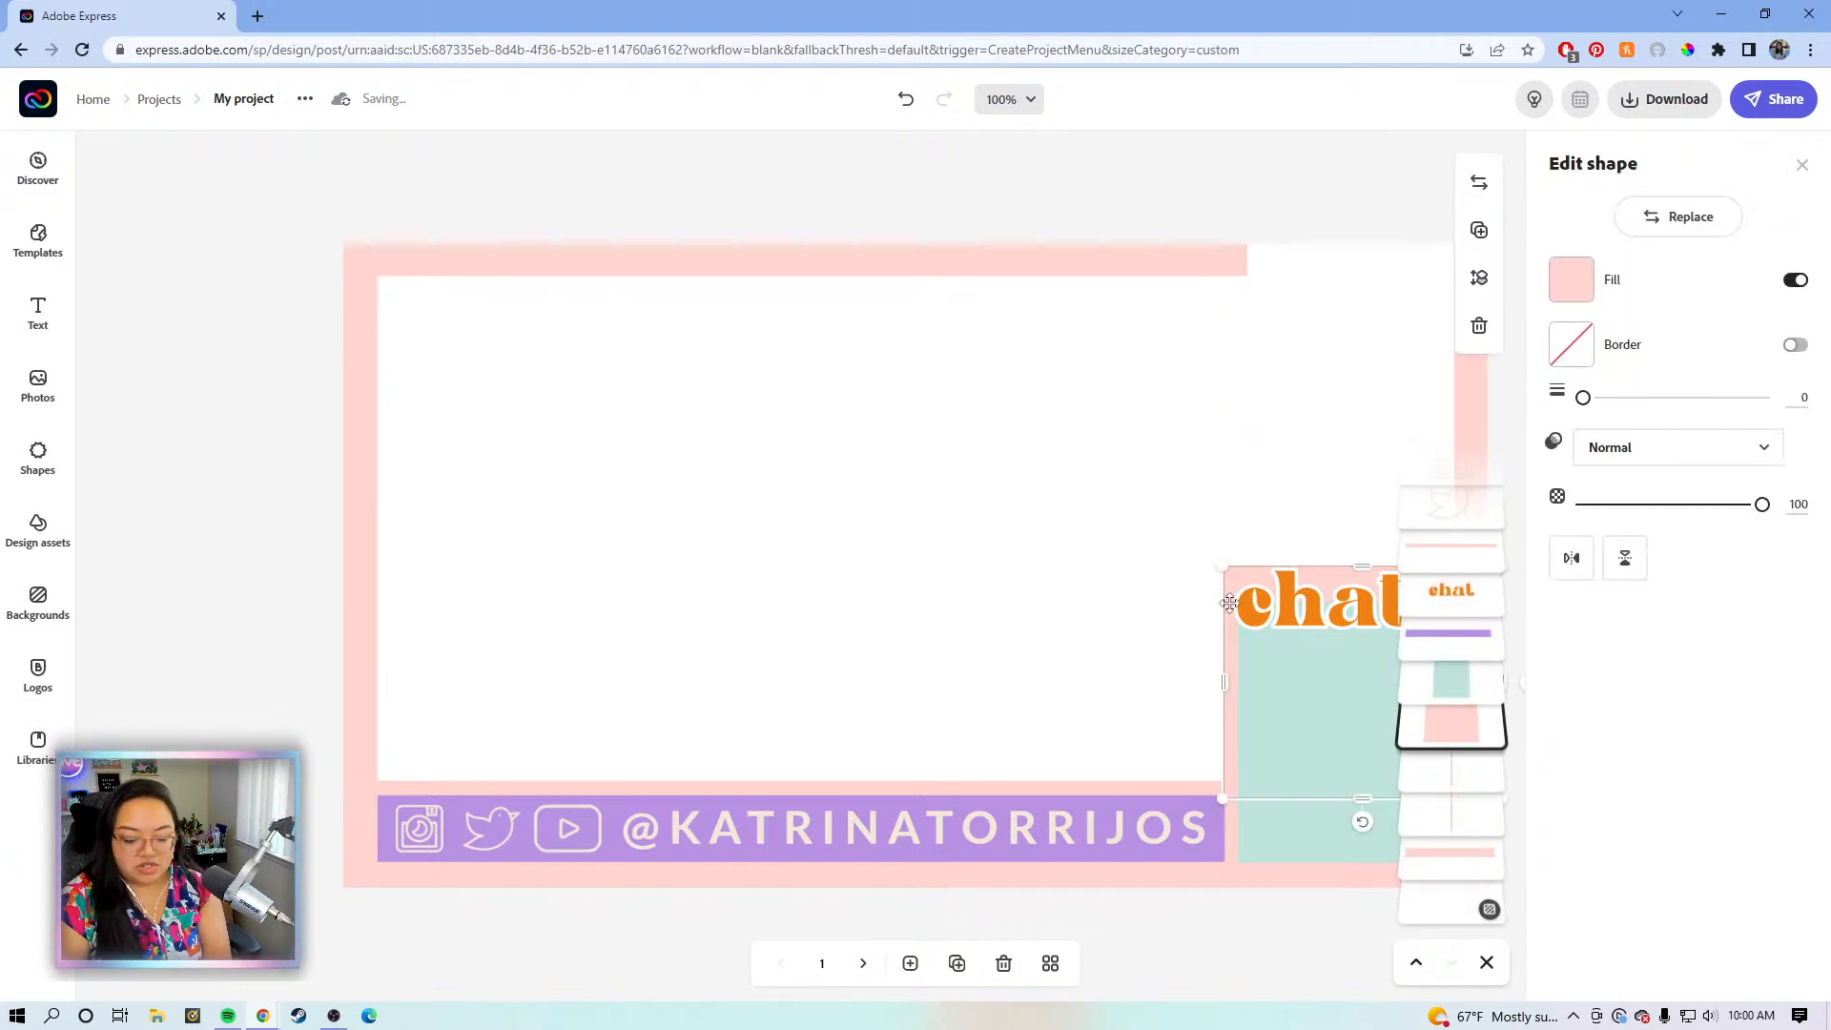
pyautogui.press('Escape')
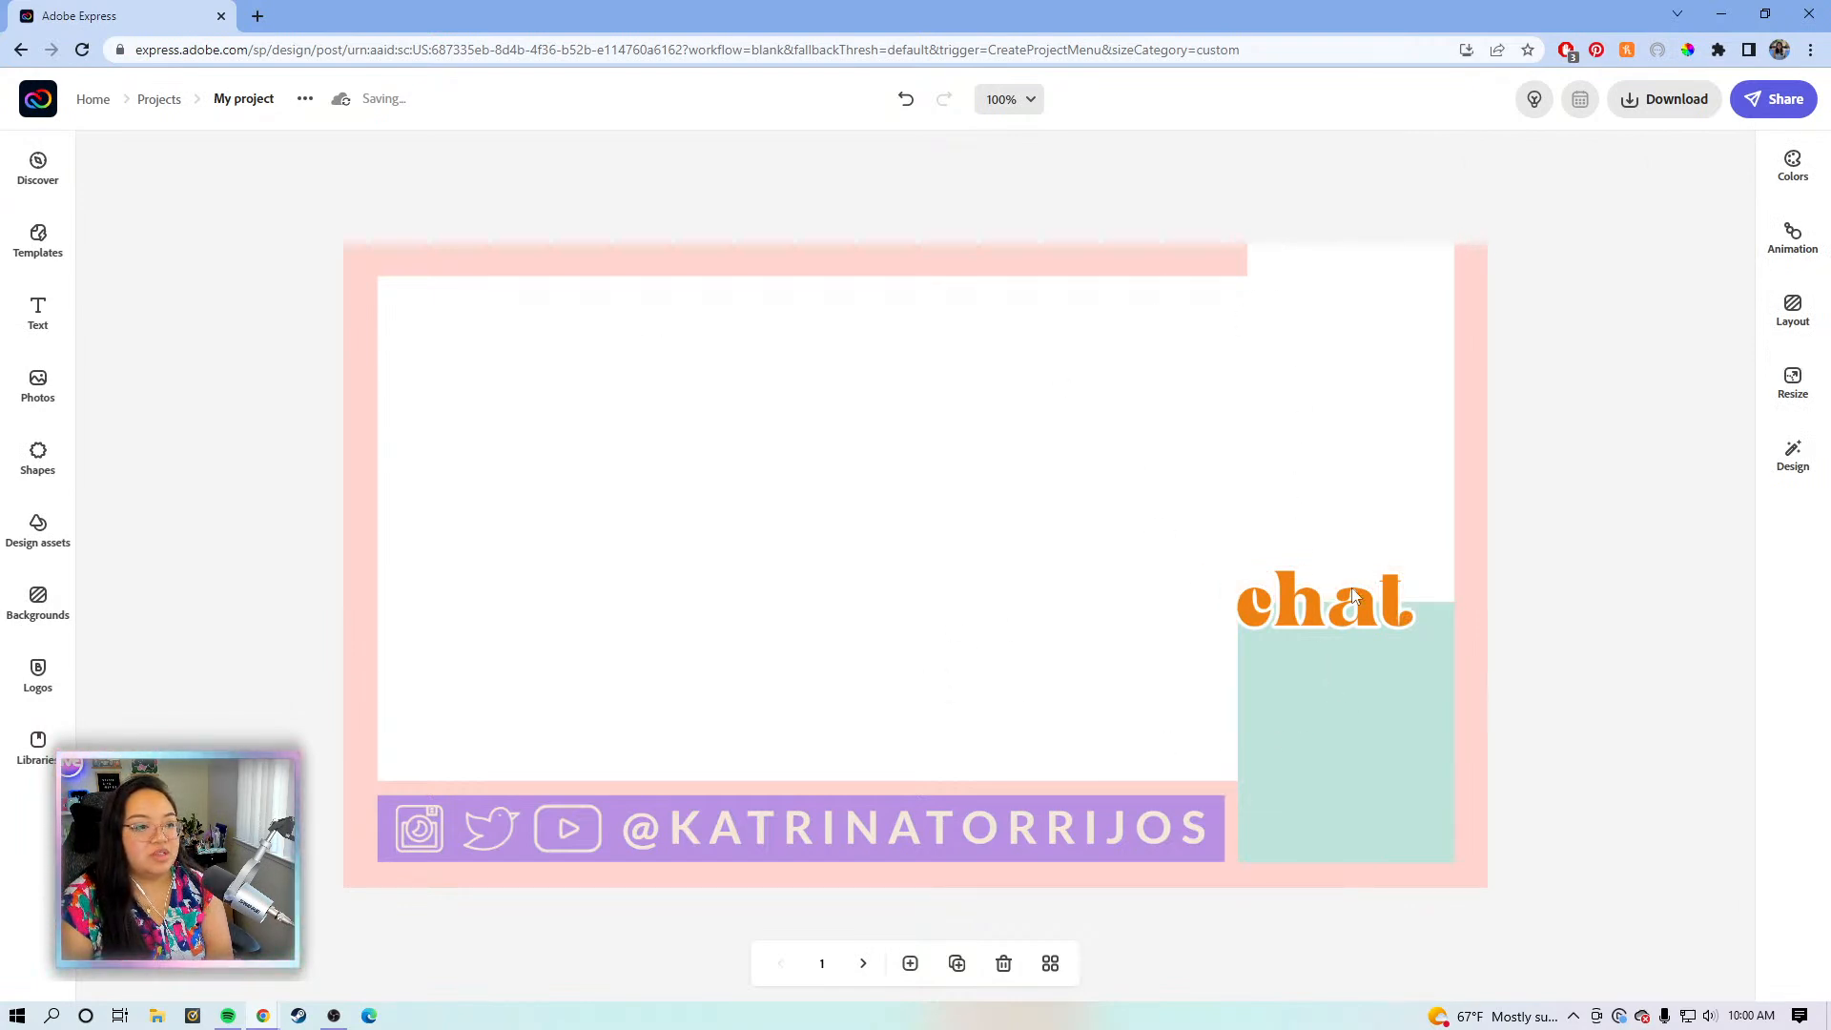
# - Stretch the top pink bar out to the right edge of the page
pyautogui.click(1168, 273)
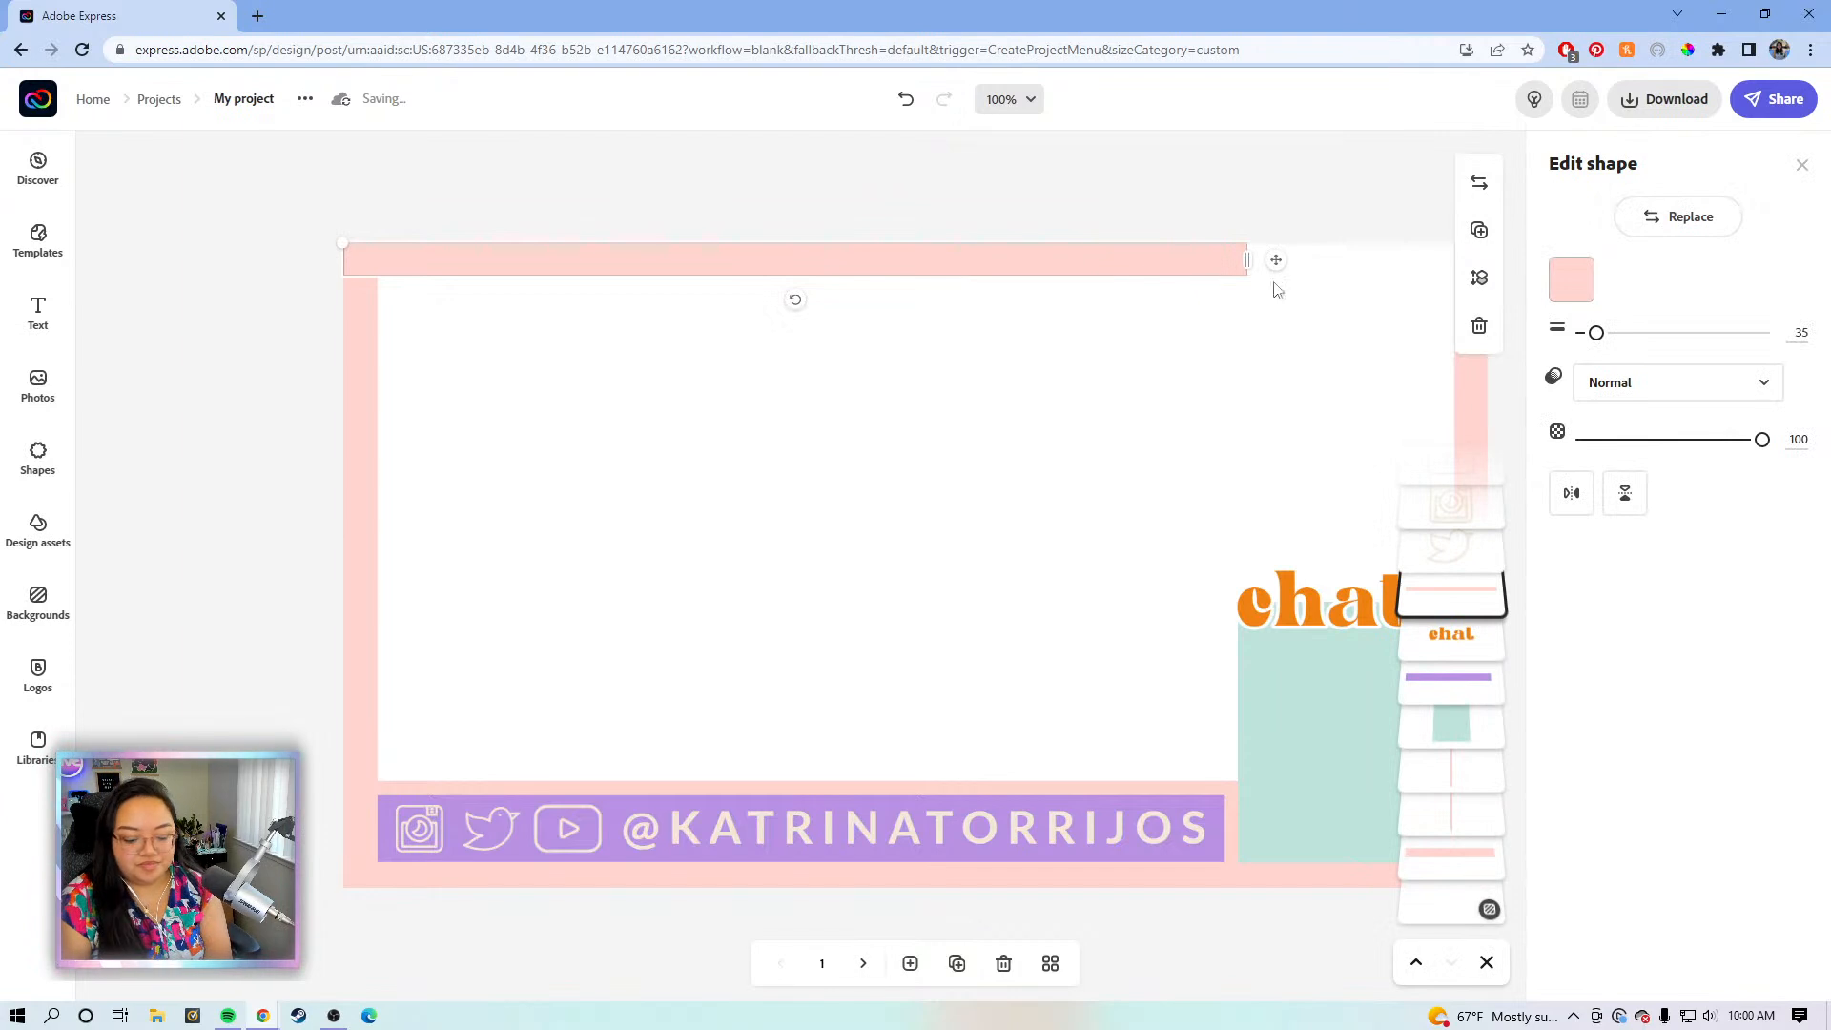
pyautogui.click(1254, 260)
pyautogui.click(1228, 263)
pyautogui.moveTo(1247, 260); pyautogui.dragTo(1493, 266)
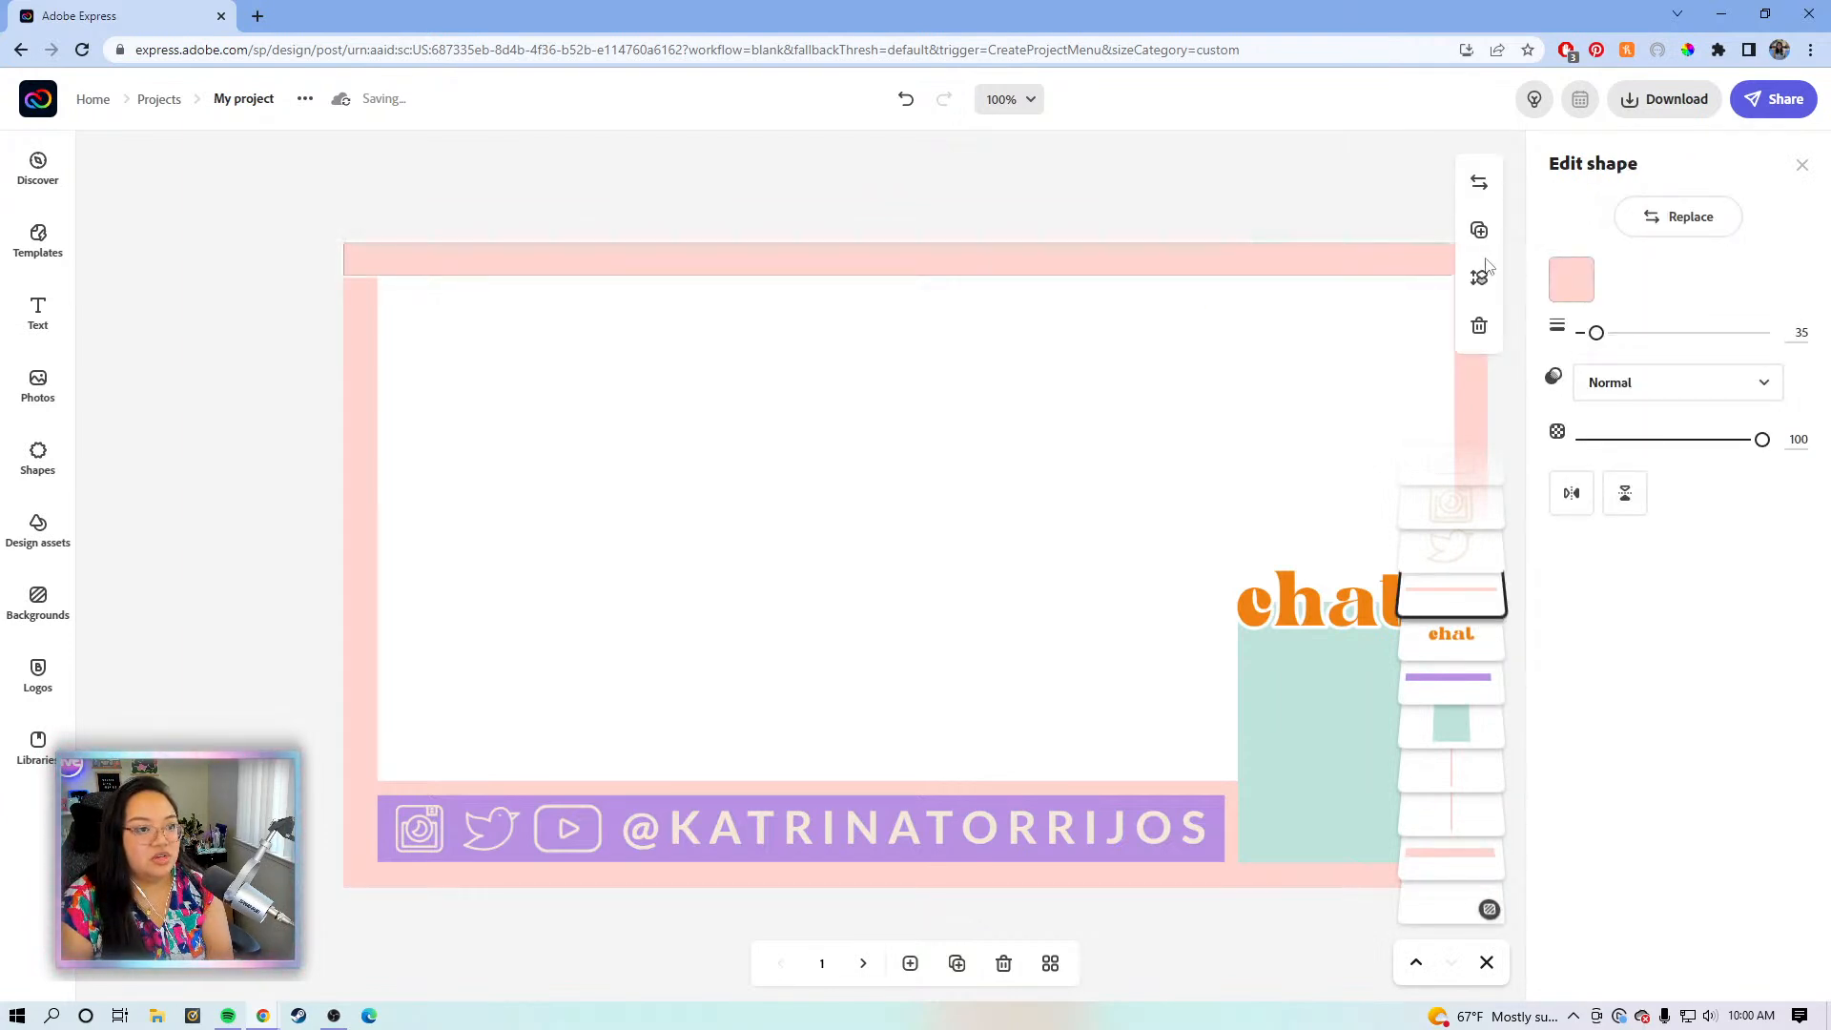
pyautogui.click(1230, 212)
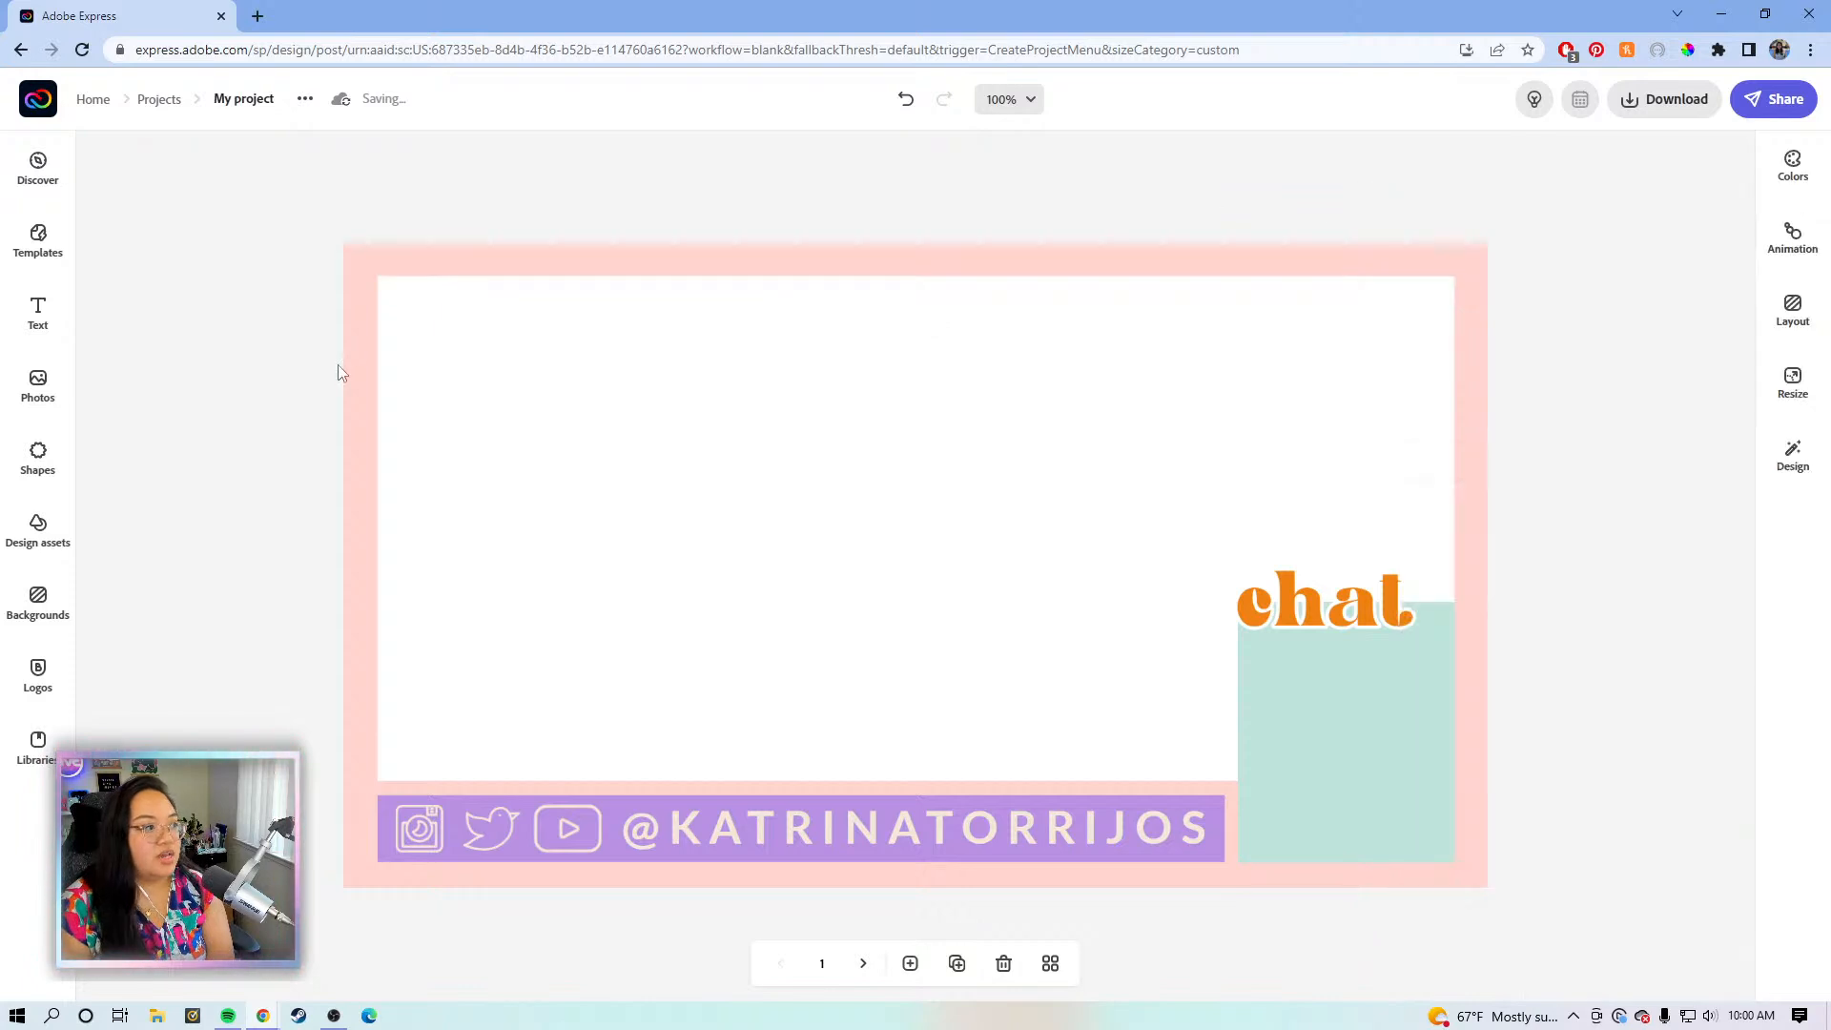
# - Add a teal square from Basic shapes and stretch it over the white area
pyautogui.click(8, 472)
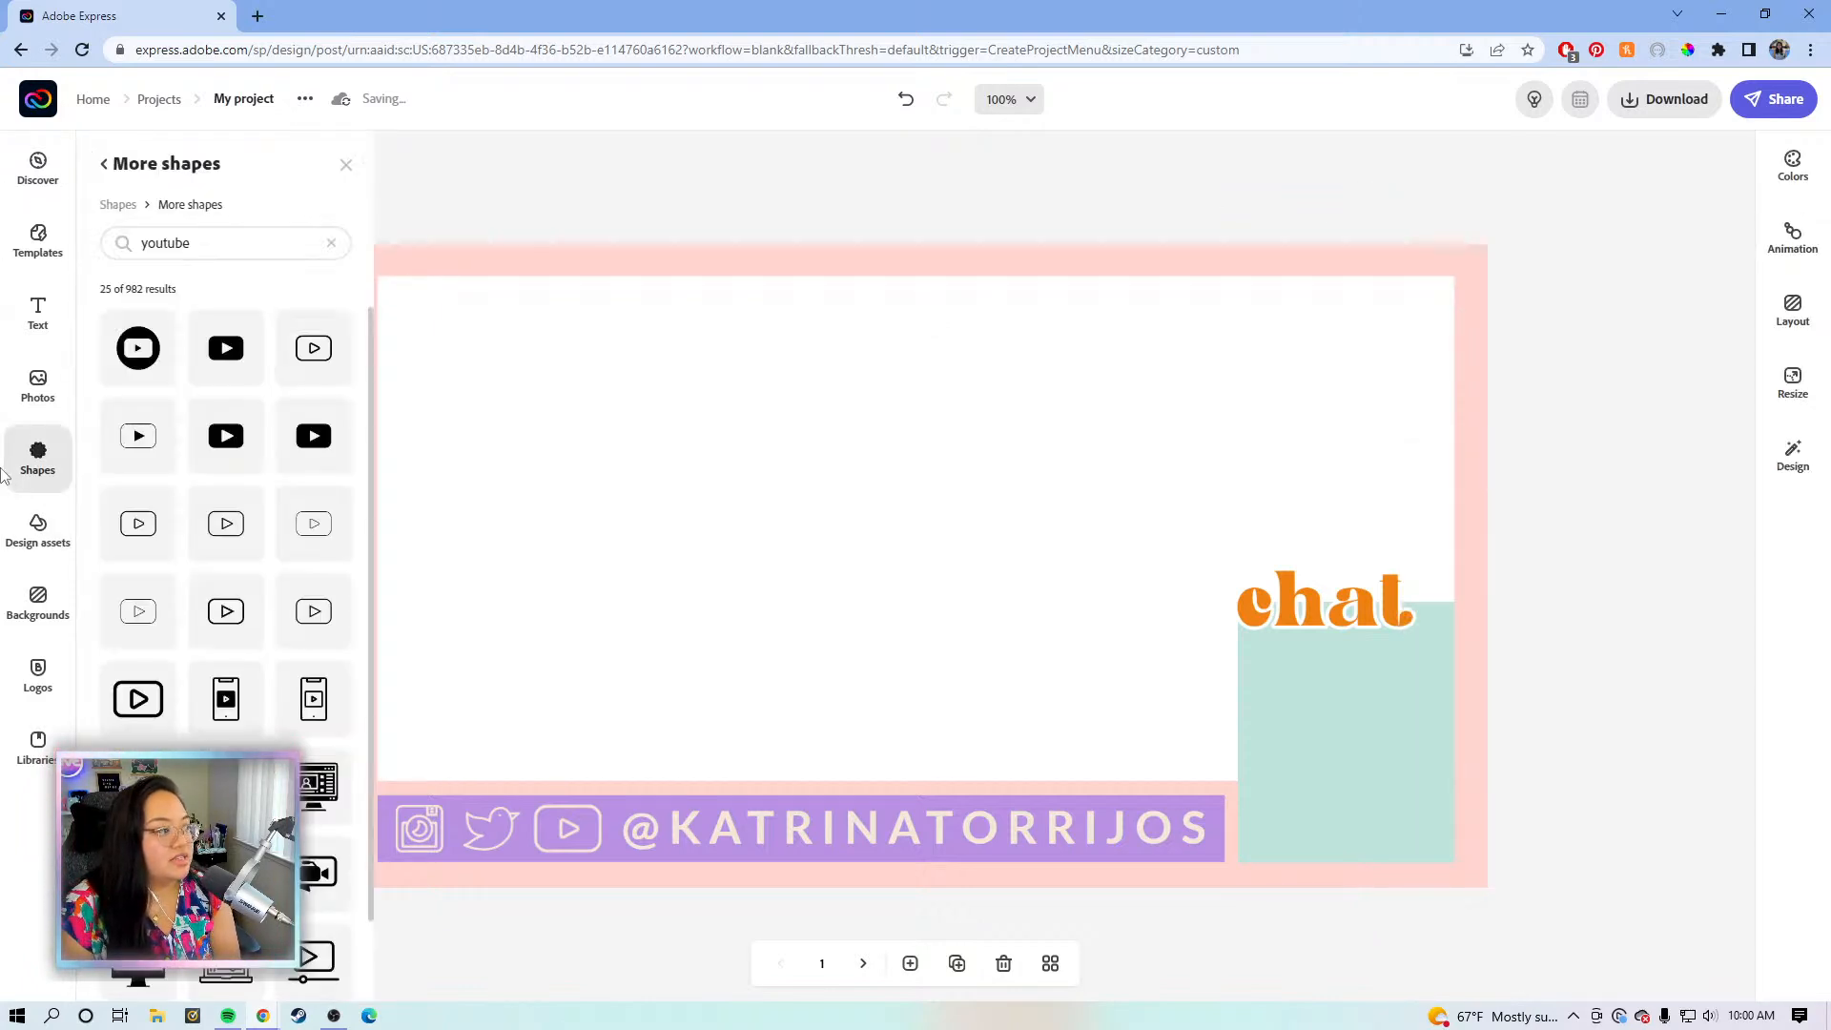
pyautogui.click(331, 243)
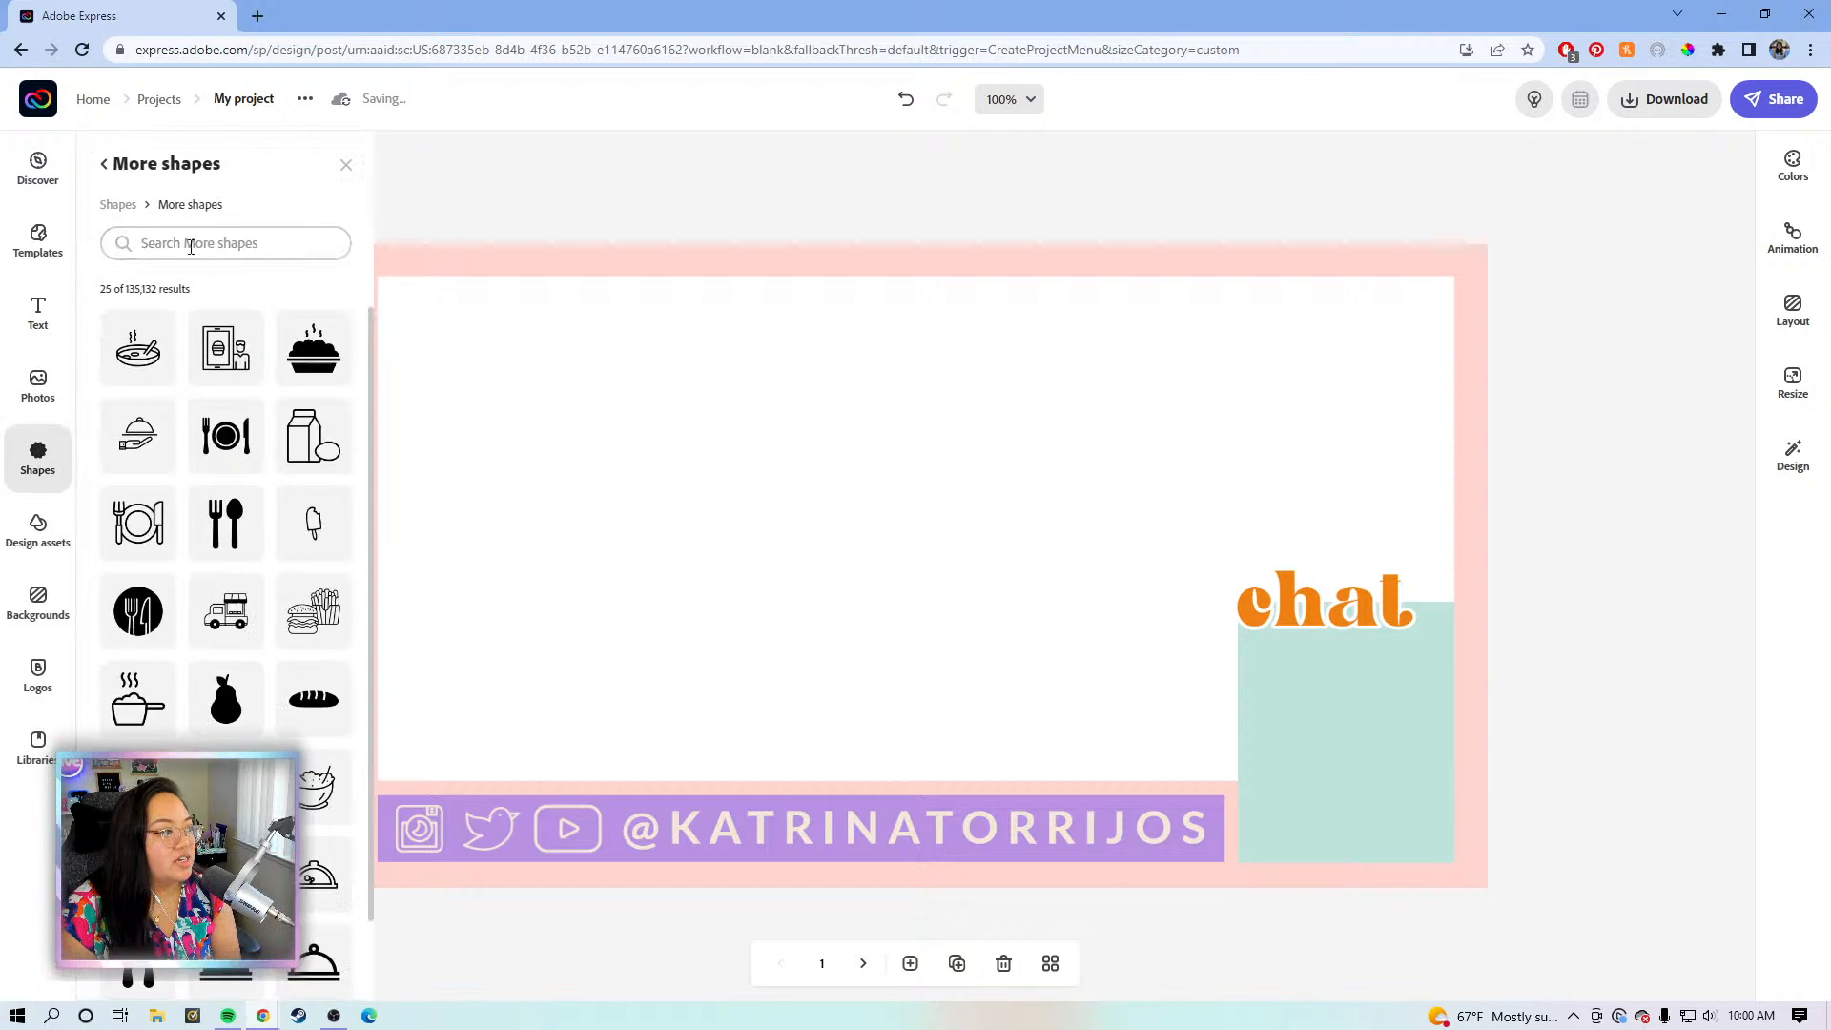
pyautogui.click(118, 204)
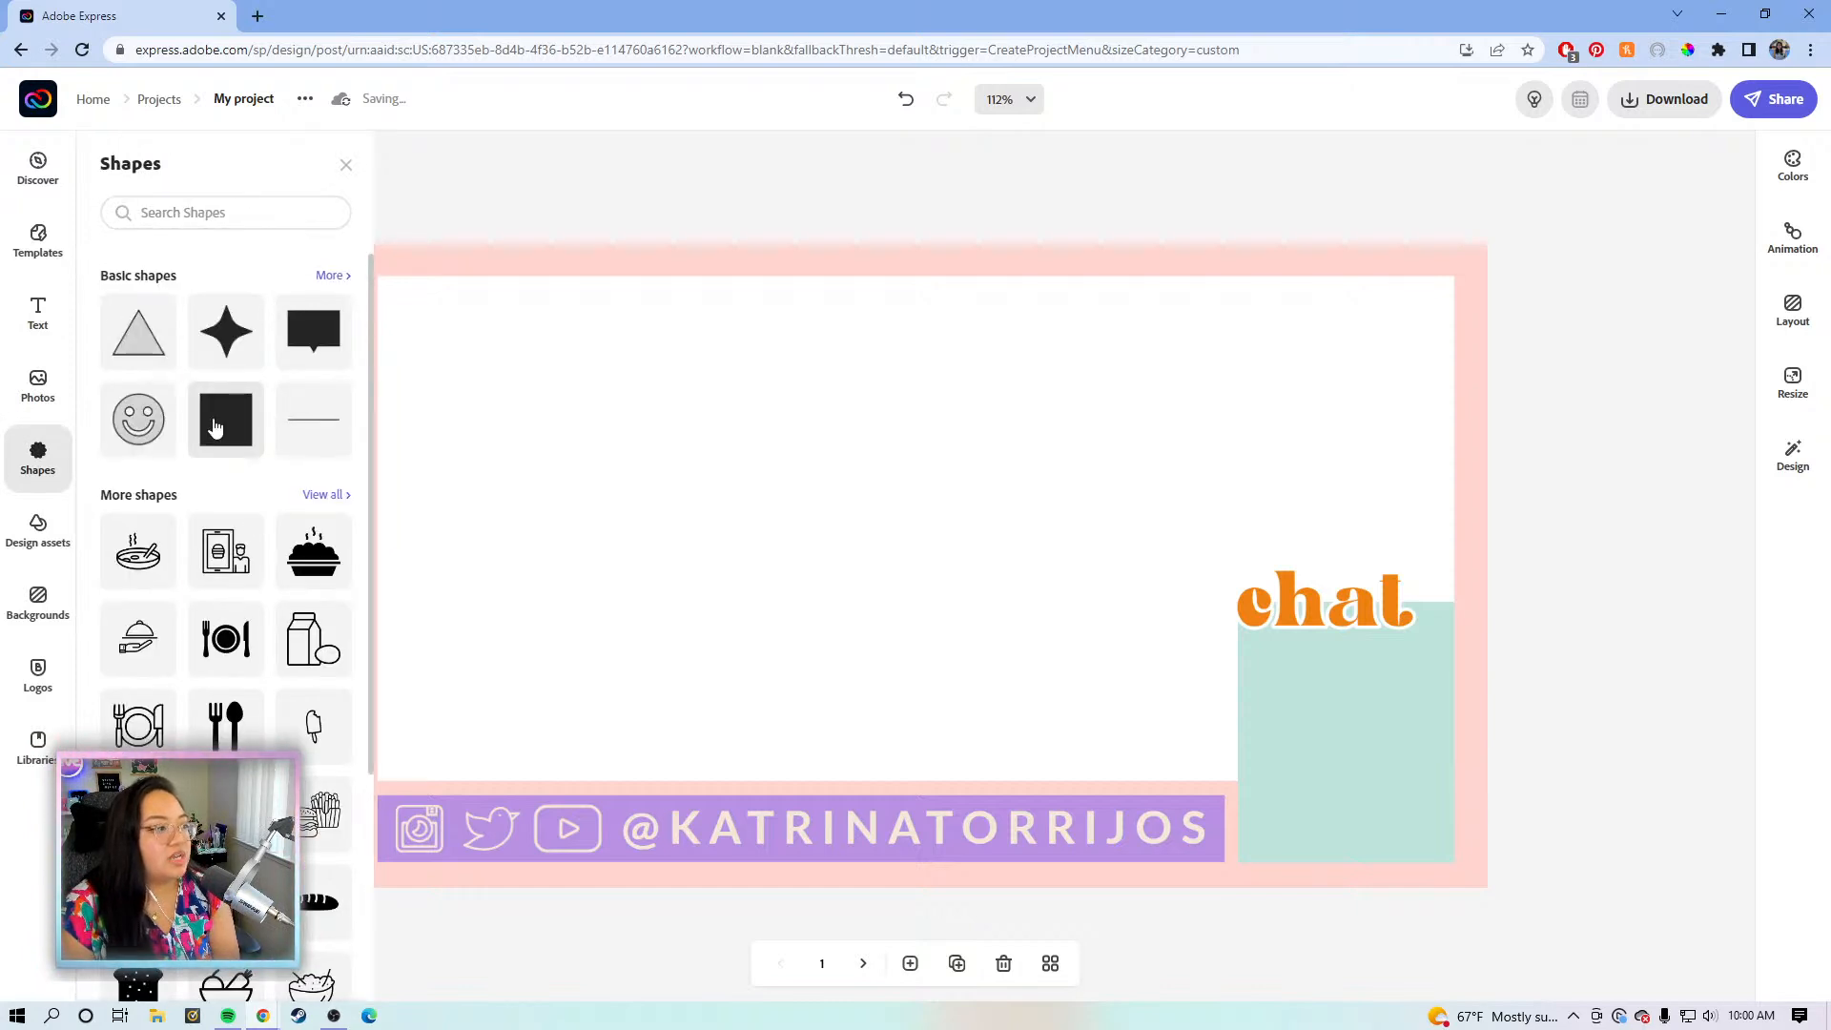
pyautogui.click(214, 428)
pyautogui.click(863, 505)
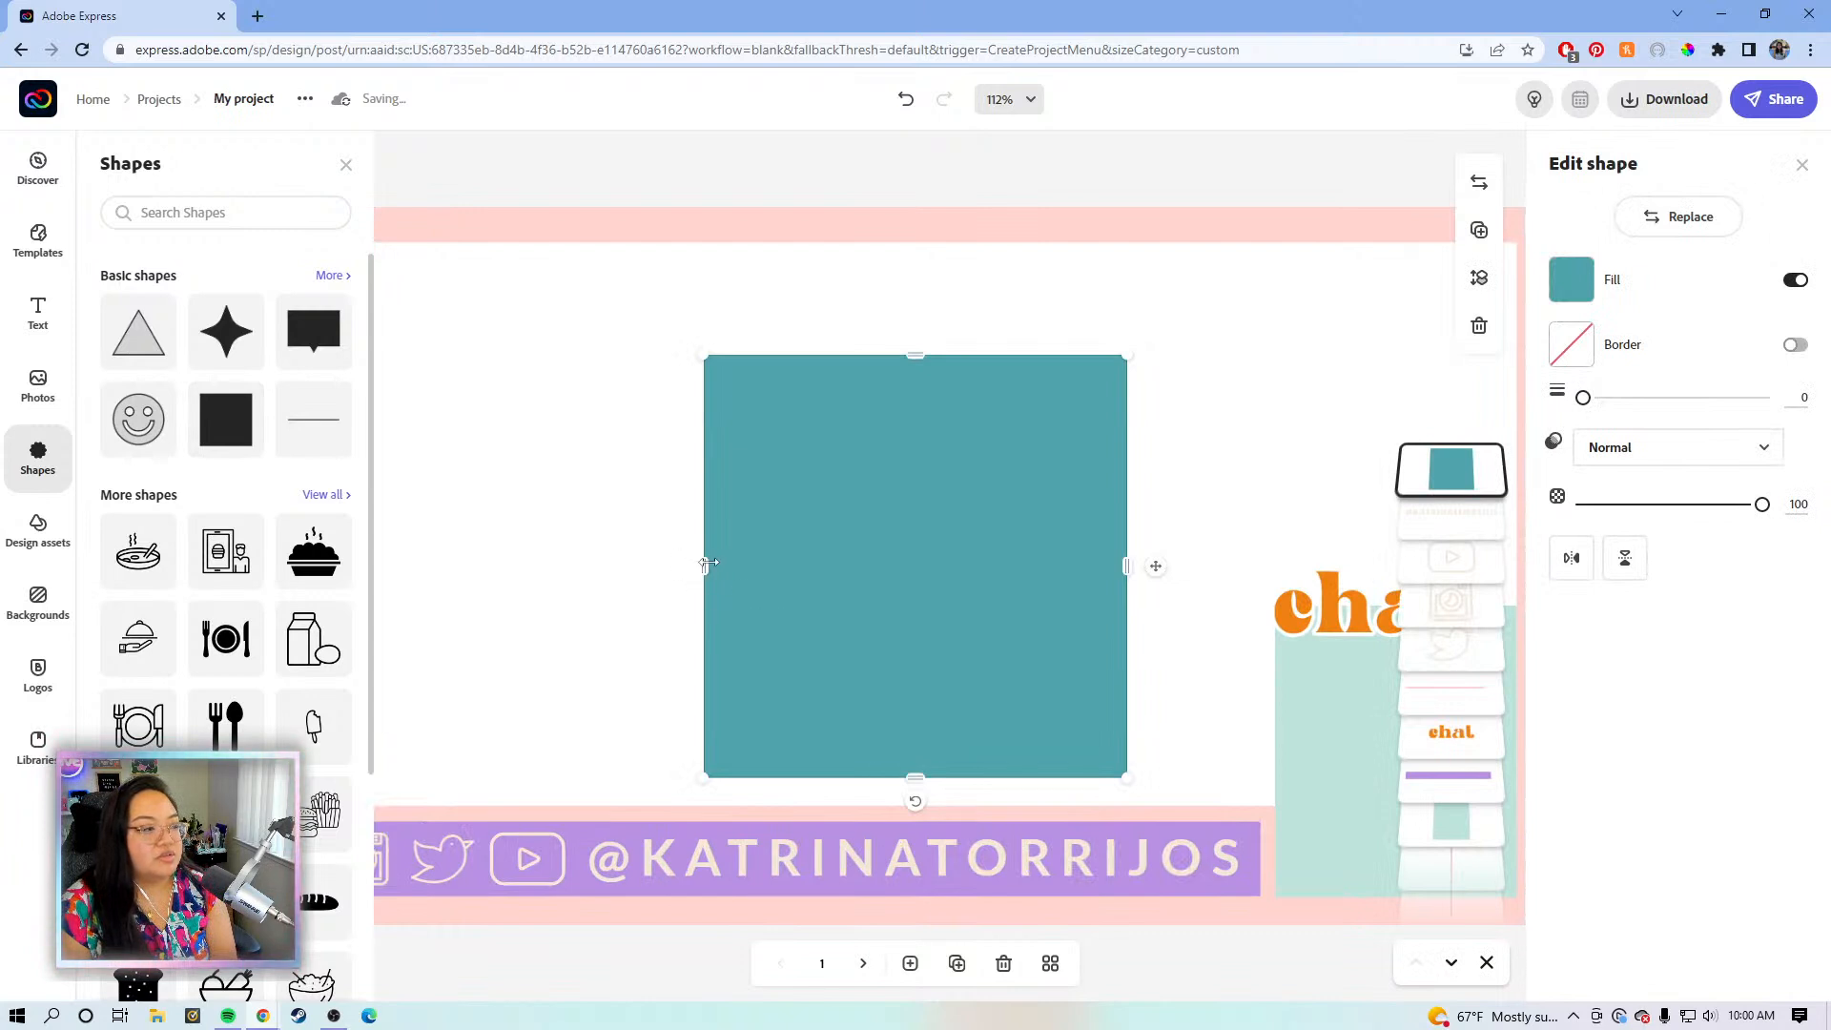
pyautogui.moveTo(915, 354); pyautogui.dragTo(914, 429)
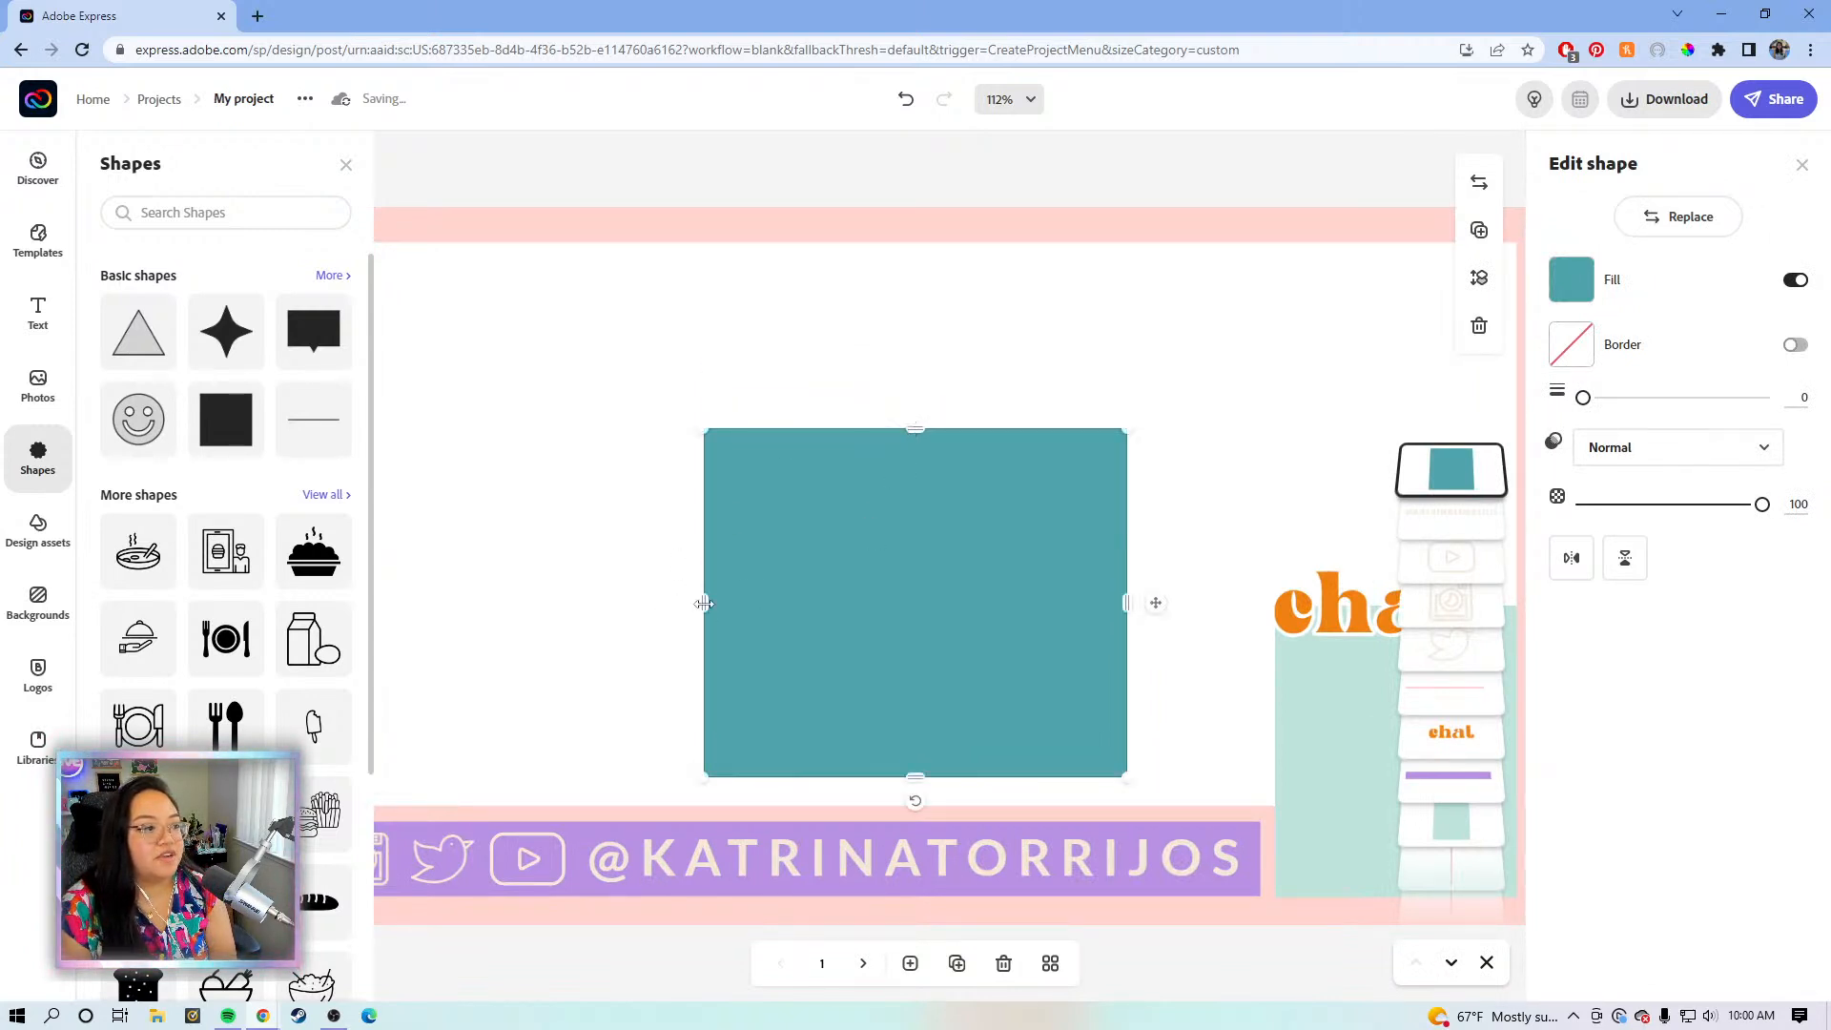
pyautogui.moveTo(703, 602); pyautogui.dragTo(667, 605)
pyautogui.moveTo(1132, 432); pyautogui.dragTo(1320, 294)
pyautogui.moveTo(665, 551); pyautogui.dragTo(479, 551)
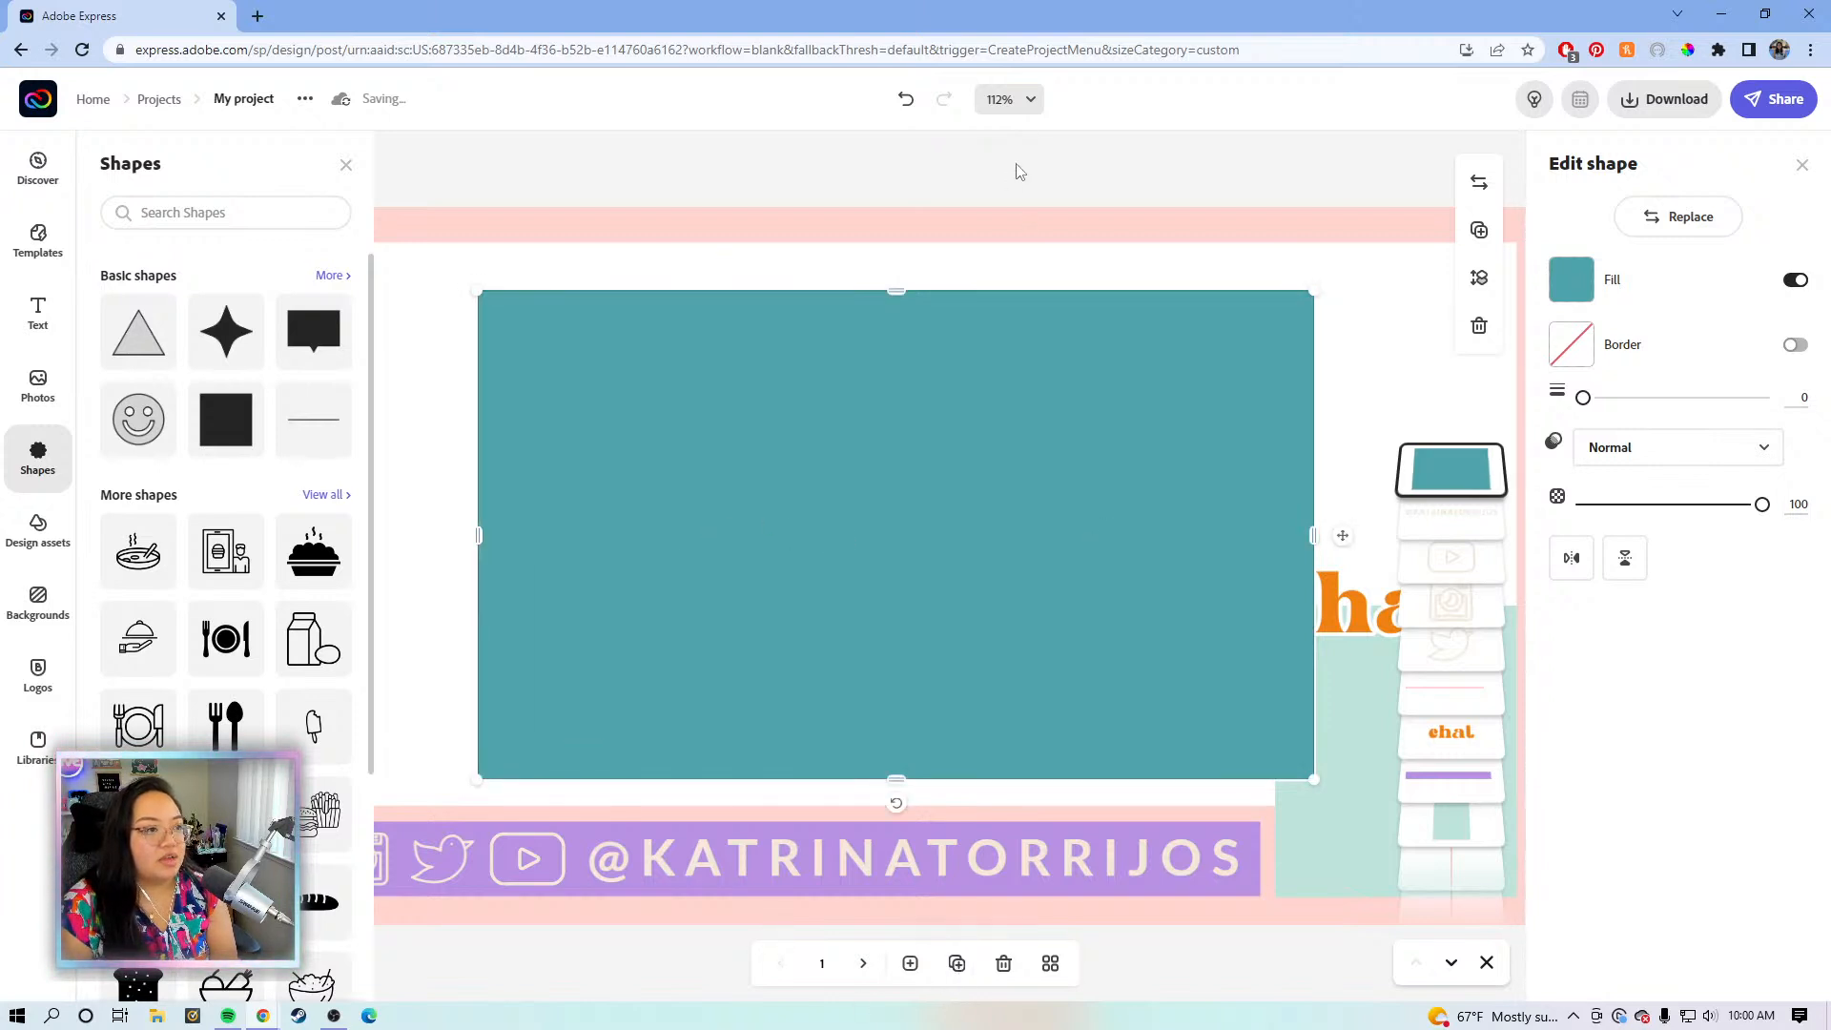
# - Zoom to 75% and fine-tune the teal rectangle's size and position
pyautogui.click(1011, 99)
pyautogui.click(954, 317)
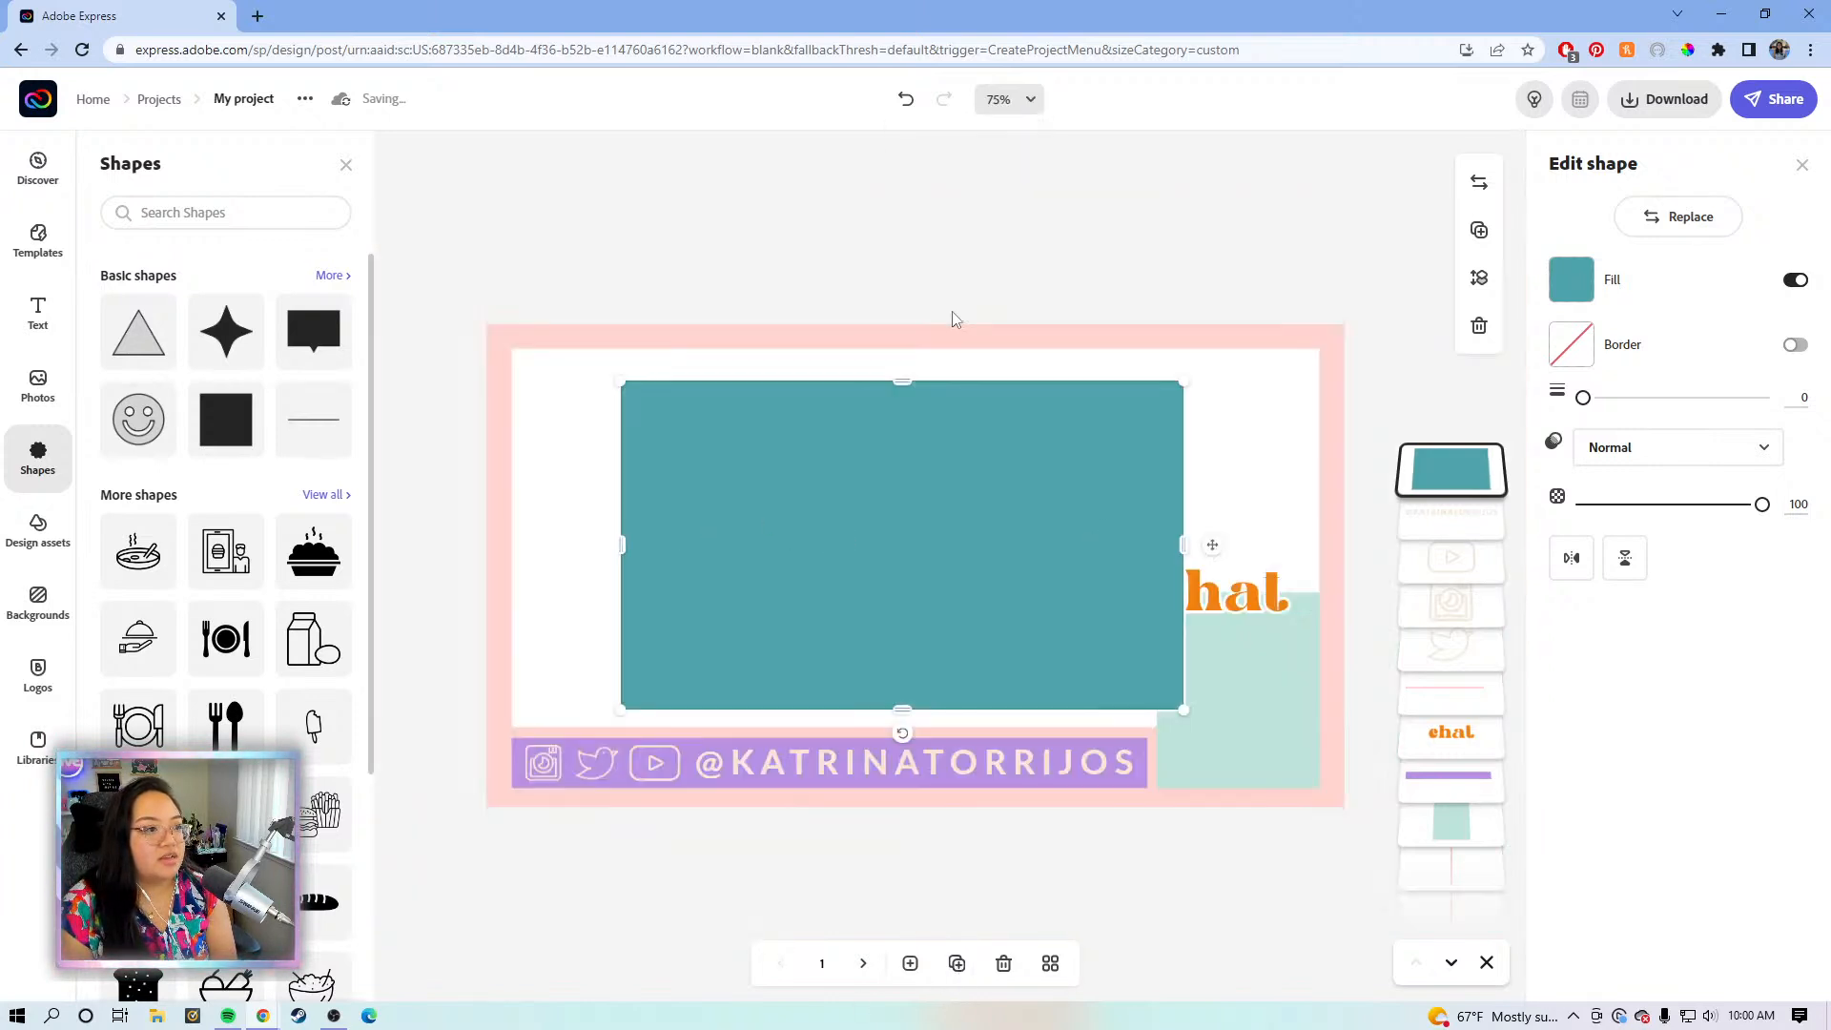
pyautogui.moveTo(957, 529); pyautogui.dragTo(932, 532)
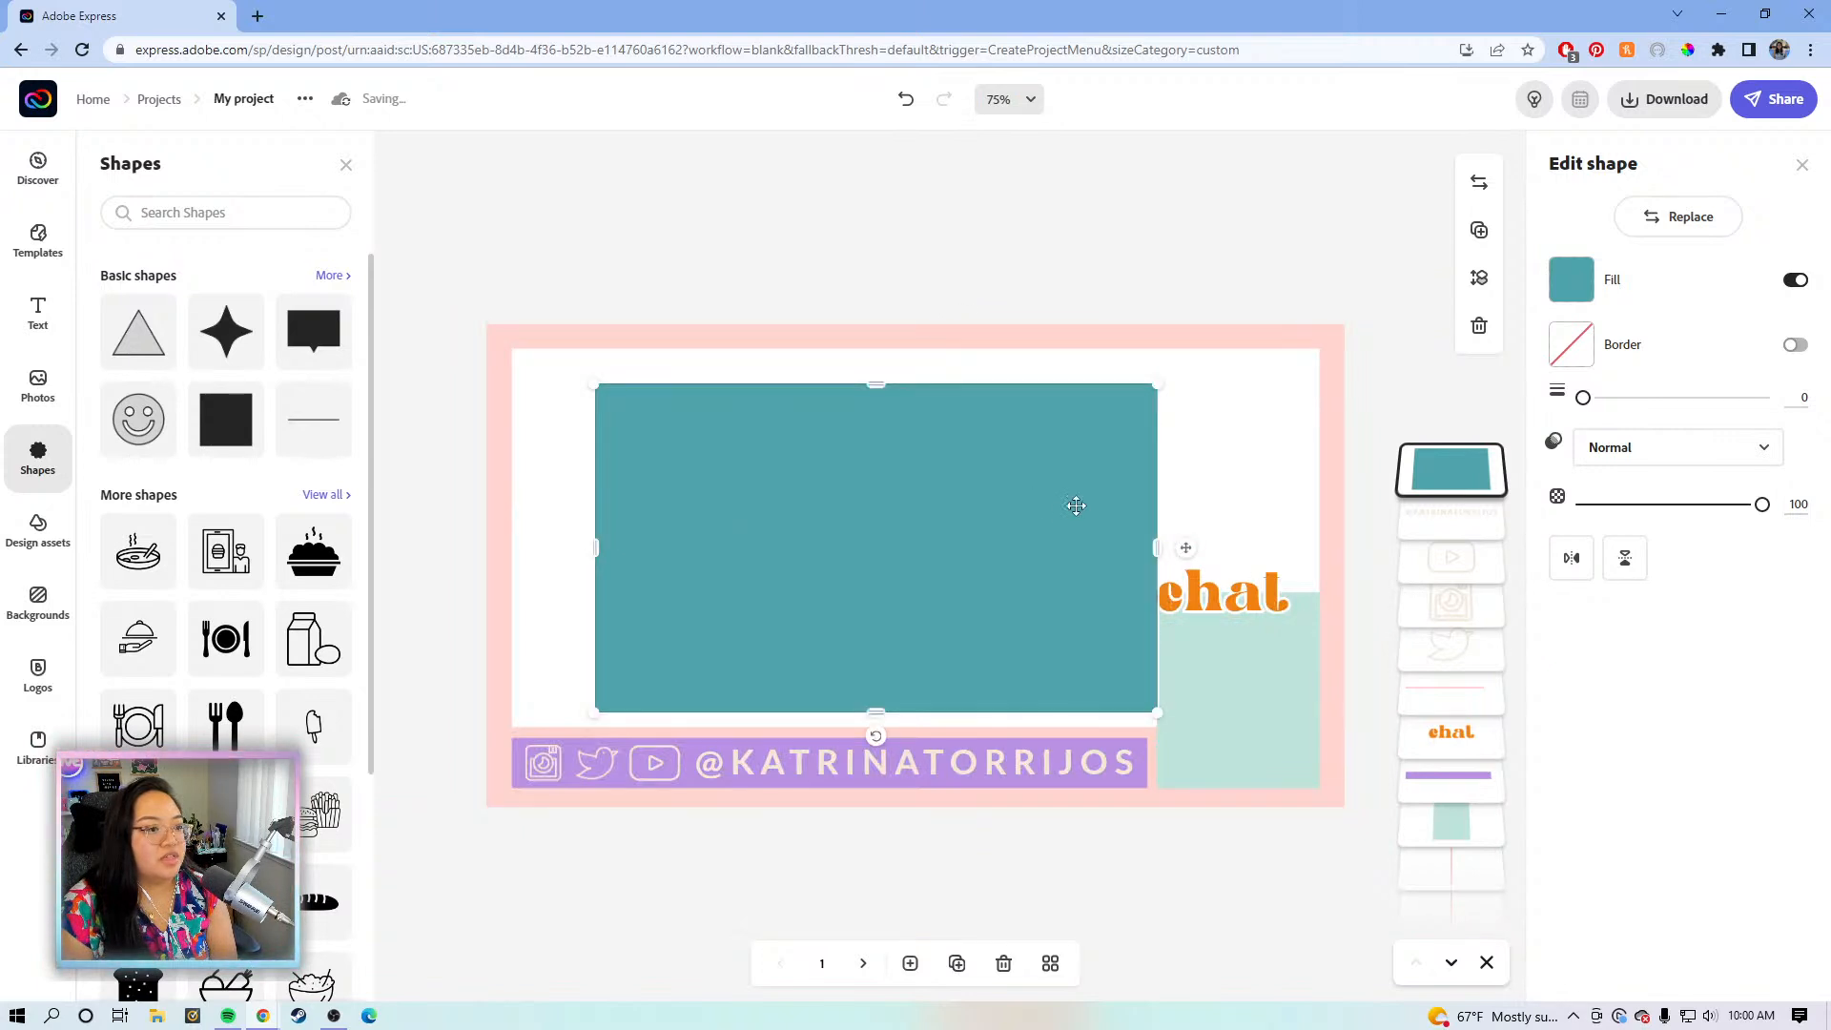
pyautogui.moveTo(1158, 547)
pyautogui.mouseDown()
pyautogui.moveTo(1173, 538)
pyautogui.moveTo(1149, 545)
pyautogui.mouseUp()
pyautogui.moveTo(985, 556); pyautogui.dragTo(883, 528)
pyautogui.moveTo(1076, 675); pyautogui.dragTo(1226, 750)
pyautogui.moveTo(975, 655); pyautogui.dragTo(1032, 666)
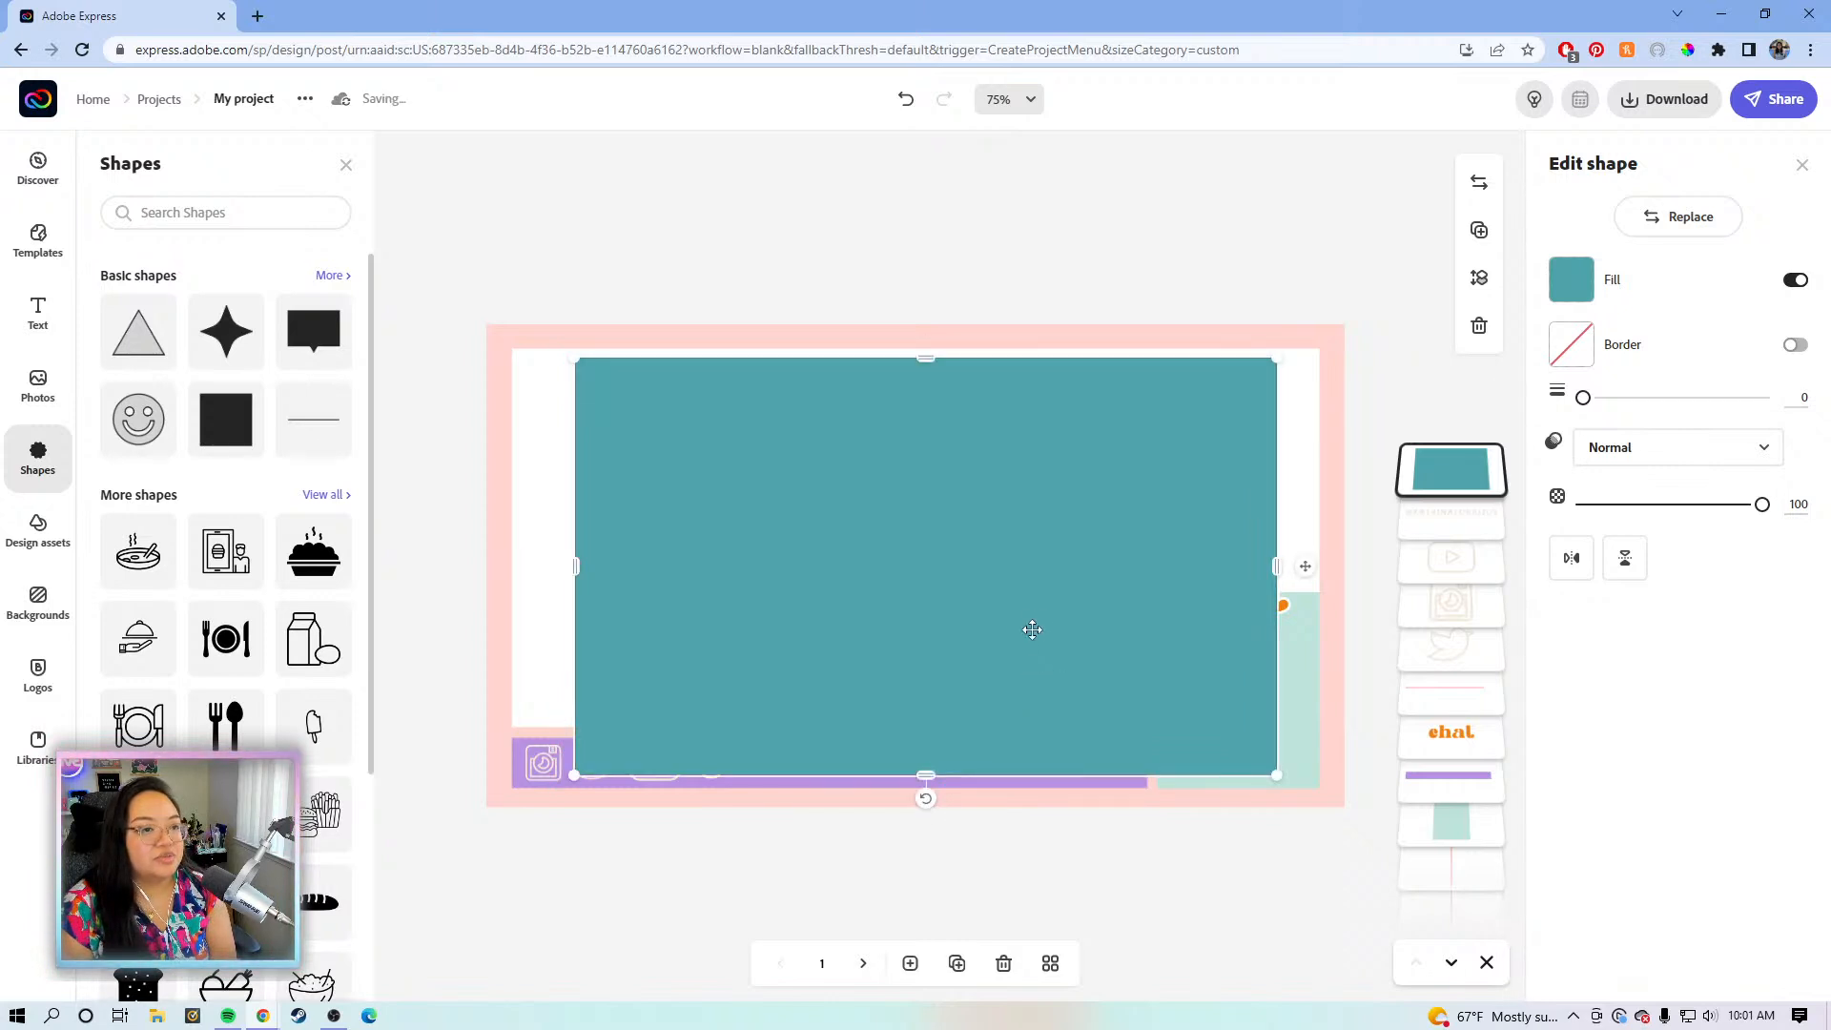
# - Send the teal rectangle behind everything else
pyautogui.click(1479, 278)
pyautogui.click(1429, 353)
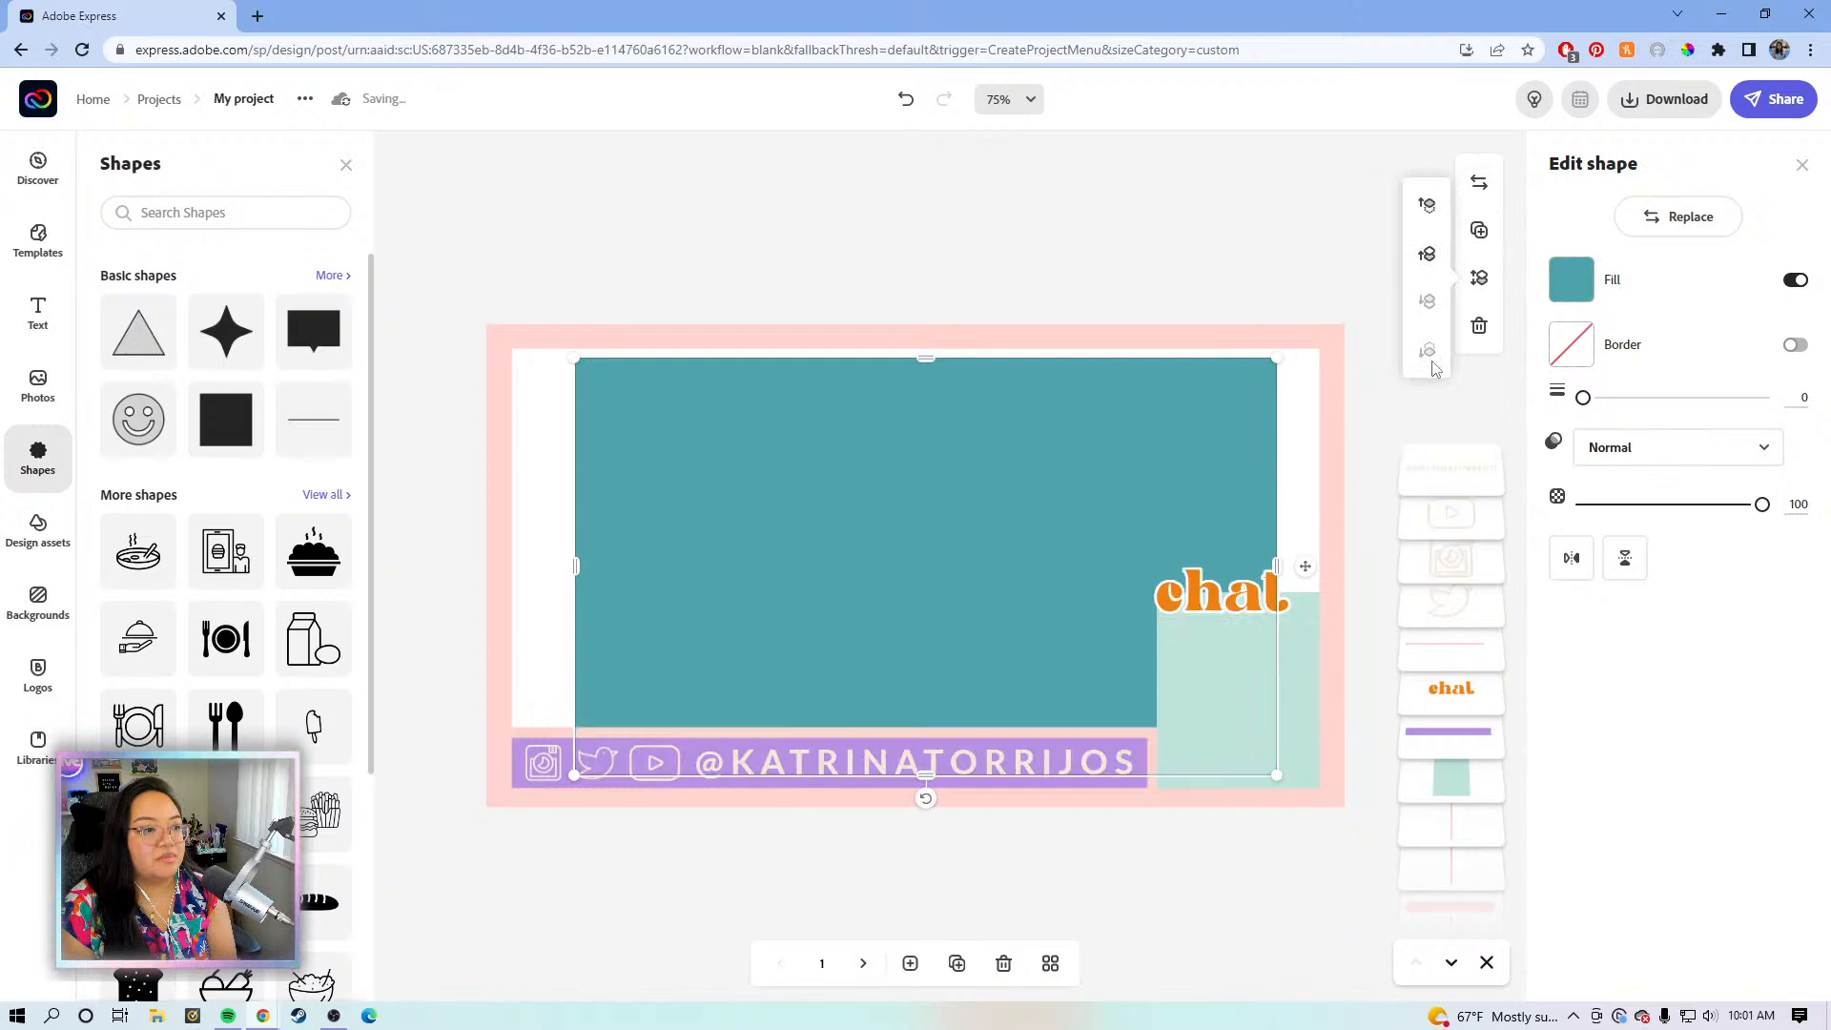
pyautogui.click(1195, 256)
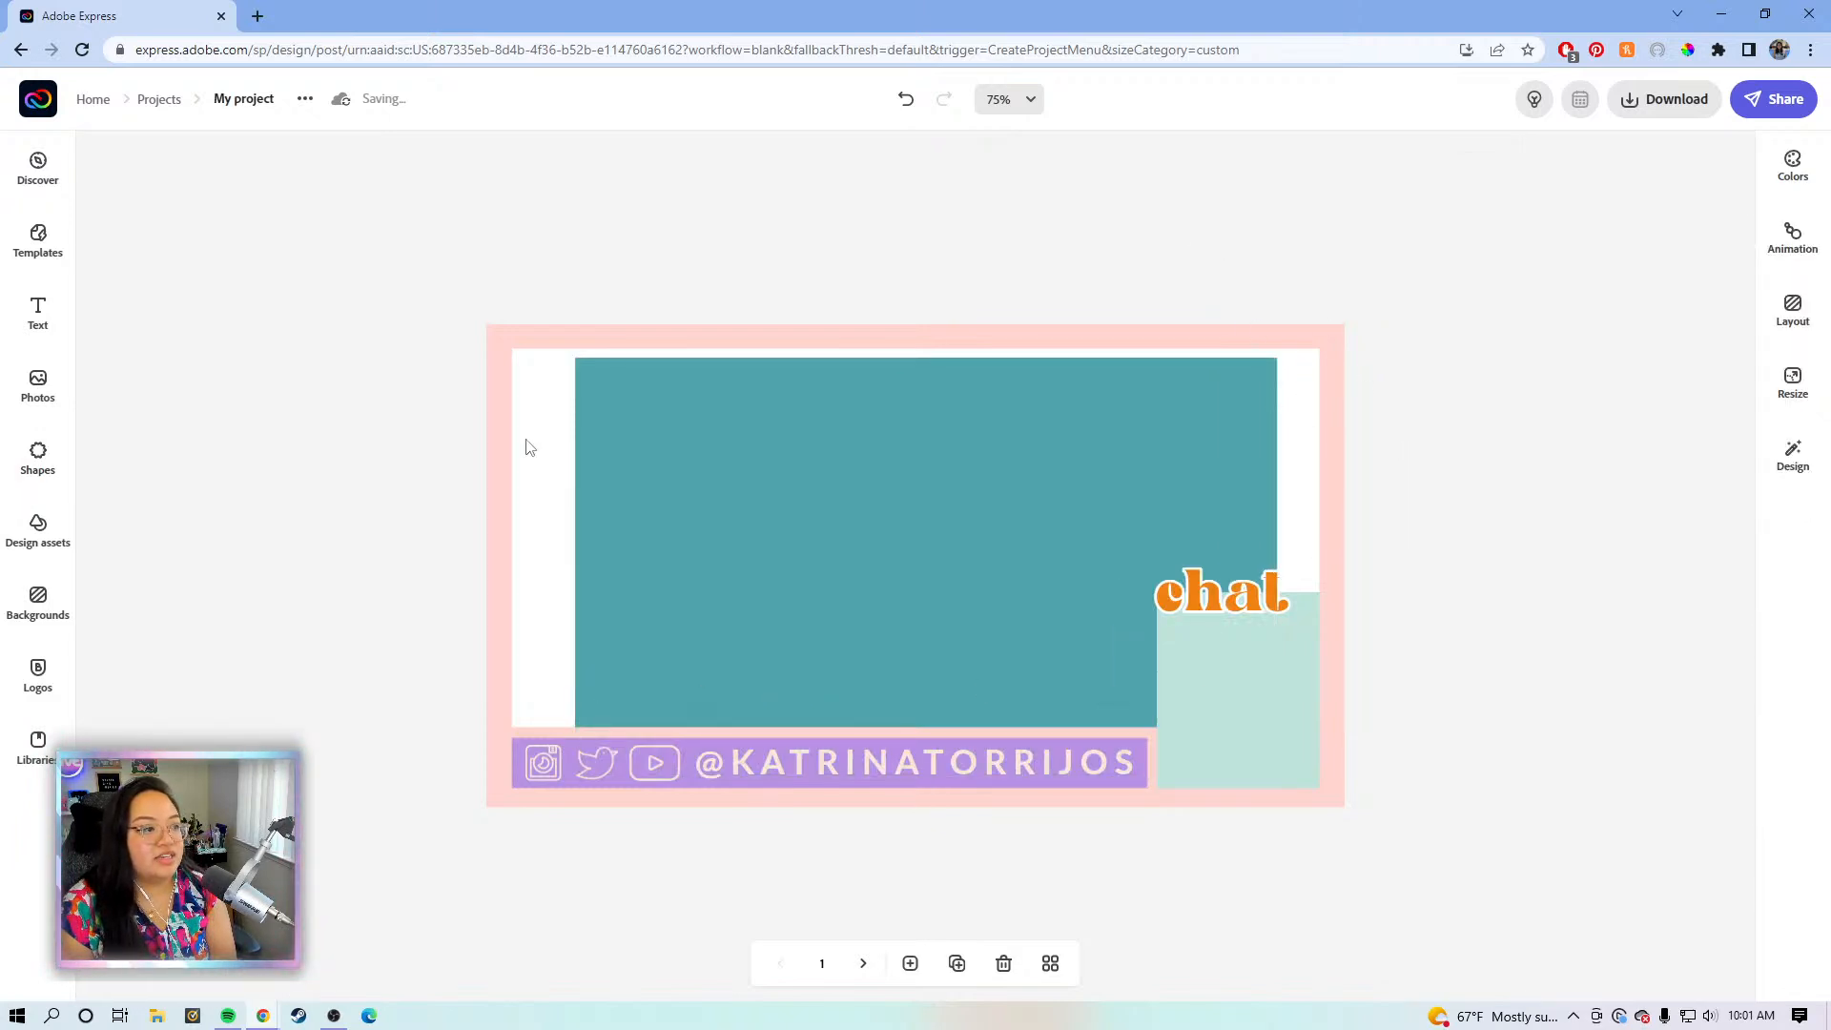
# - Group the handle text with the YouTube, Twitter and Instagram icons
pyautogui.click(528, 737)
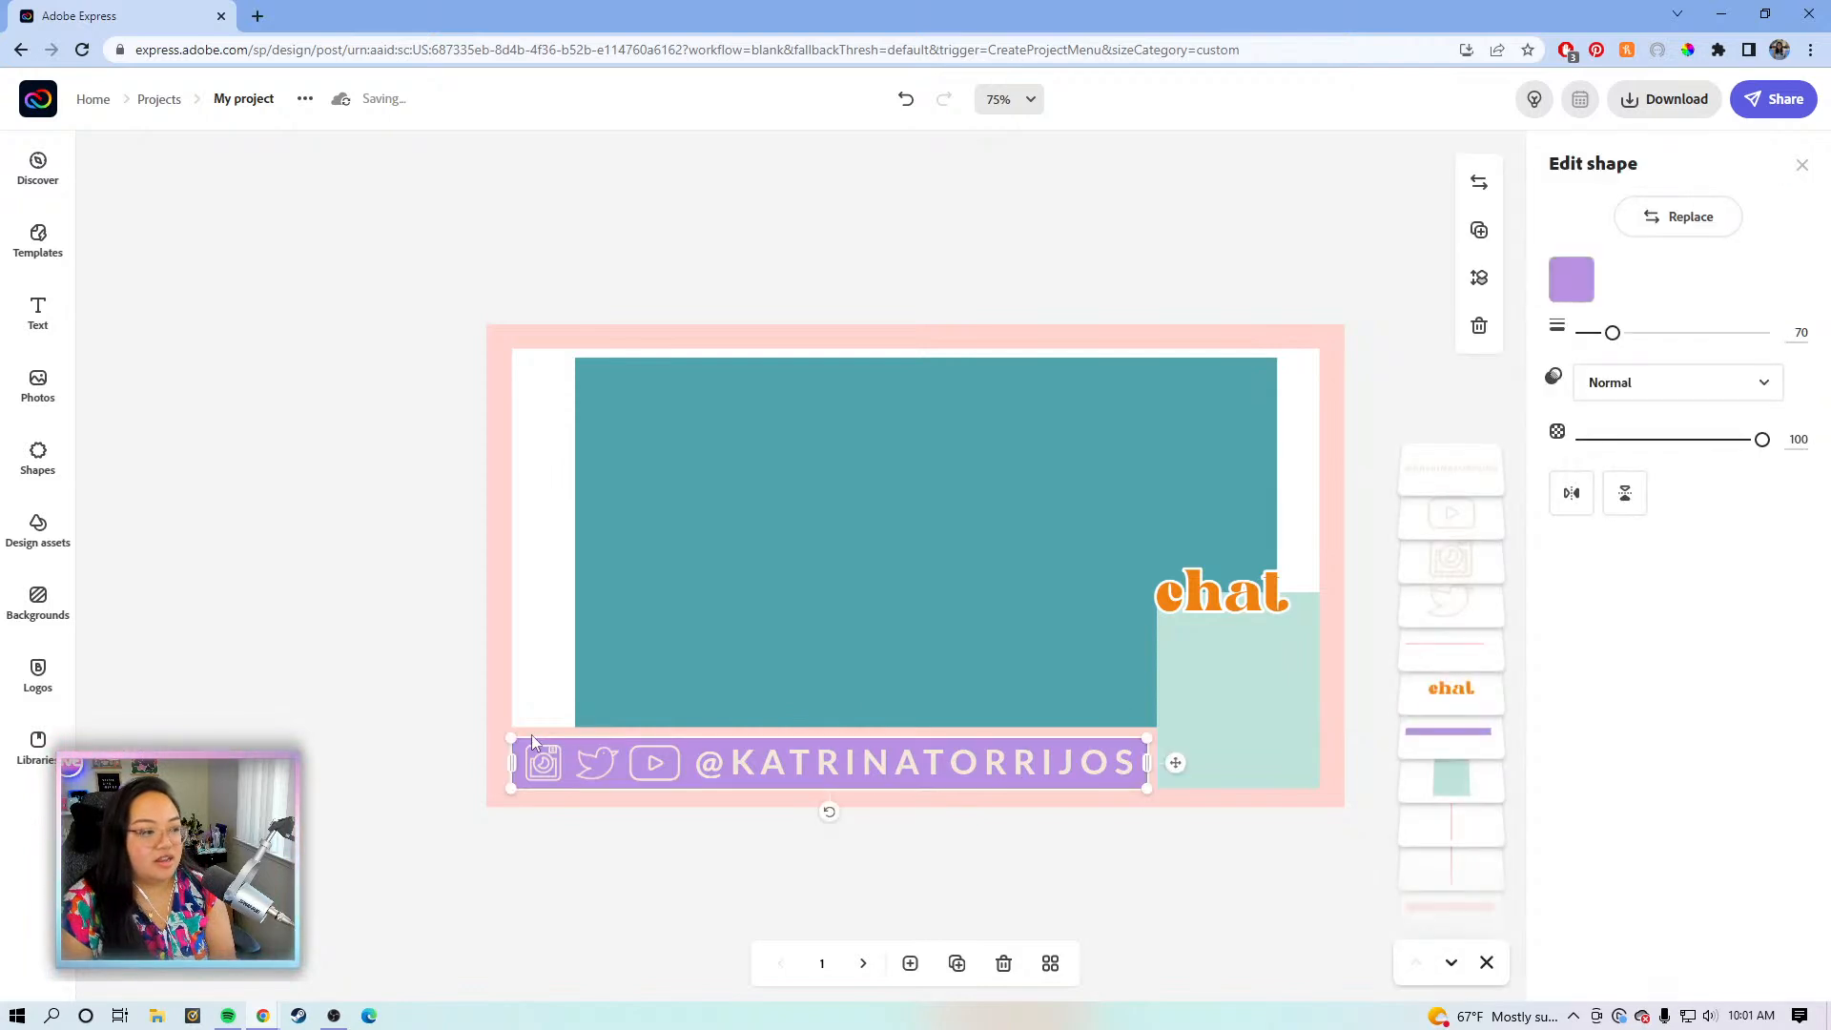
pyautogui.click(1081, 870)
pyautogui.click(872, 762)
pyautogui.click(826, 791)
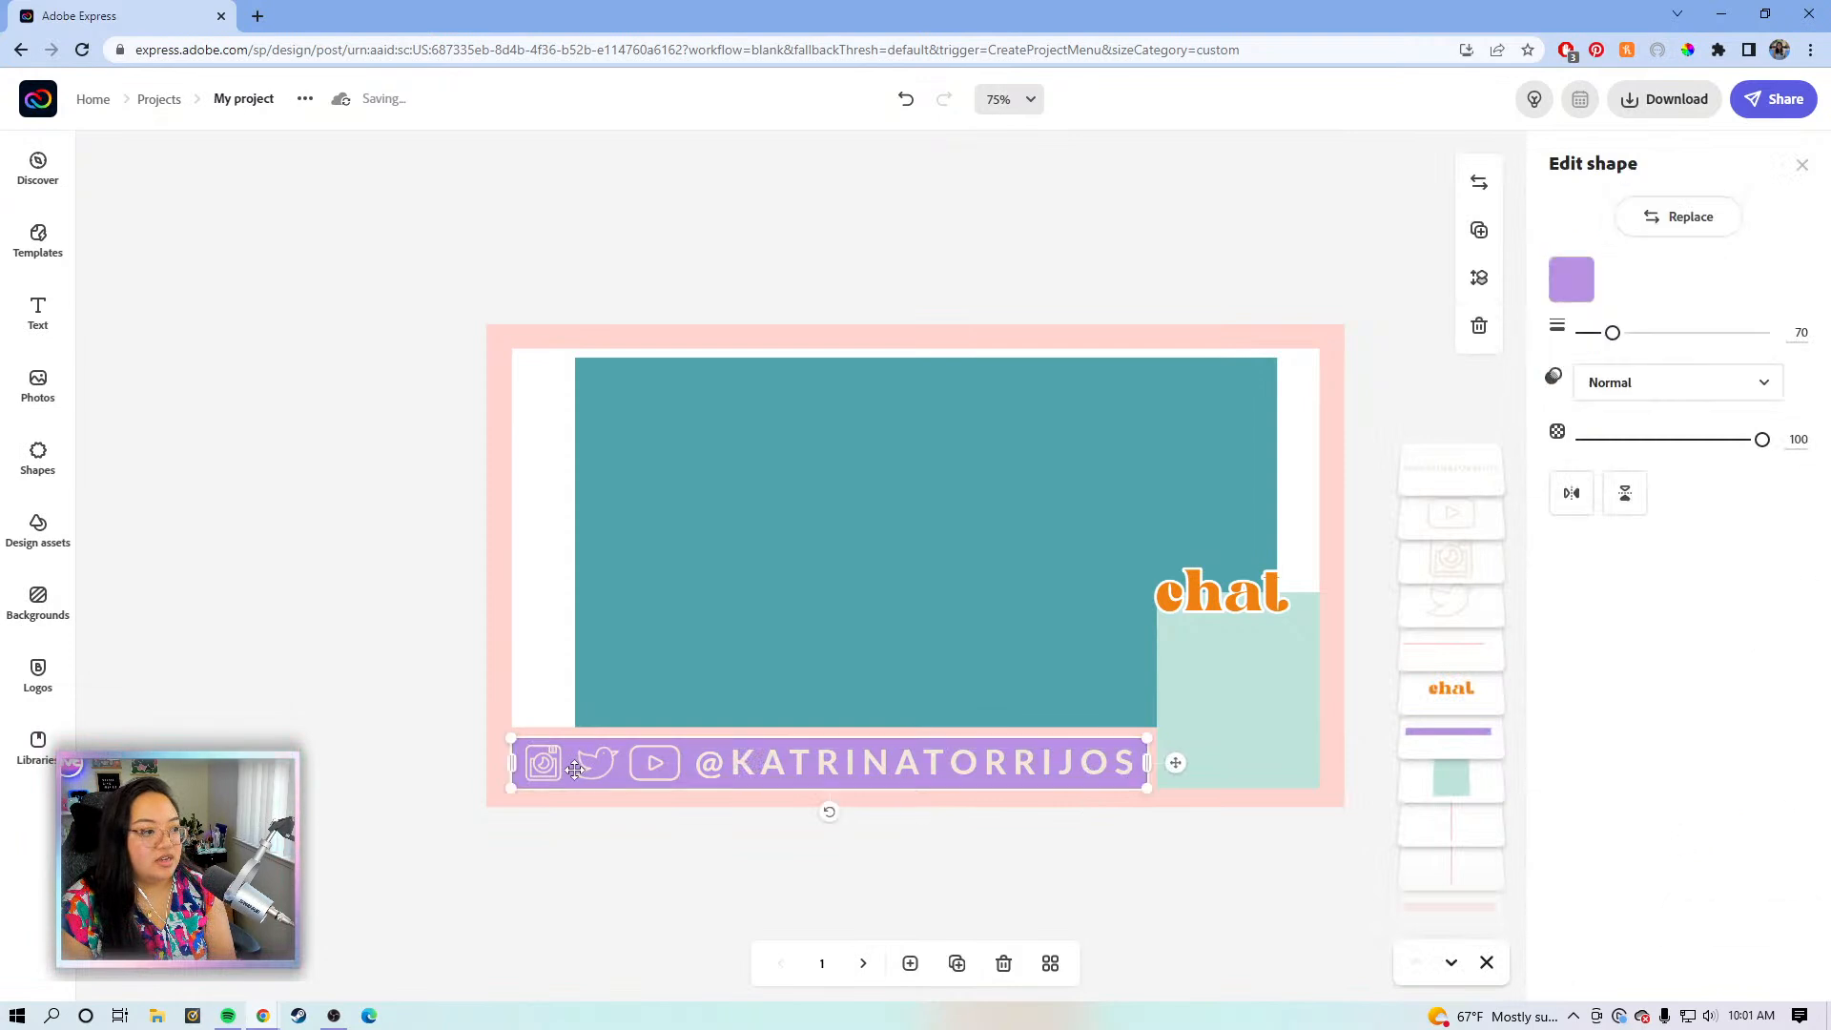
pyautogui.click(932, 892)
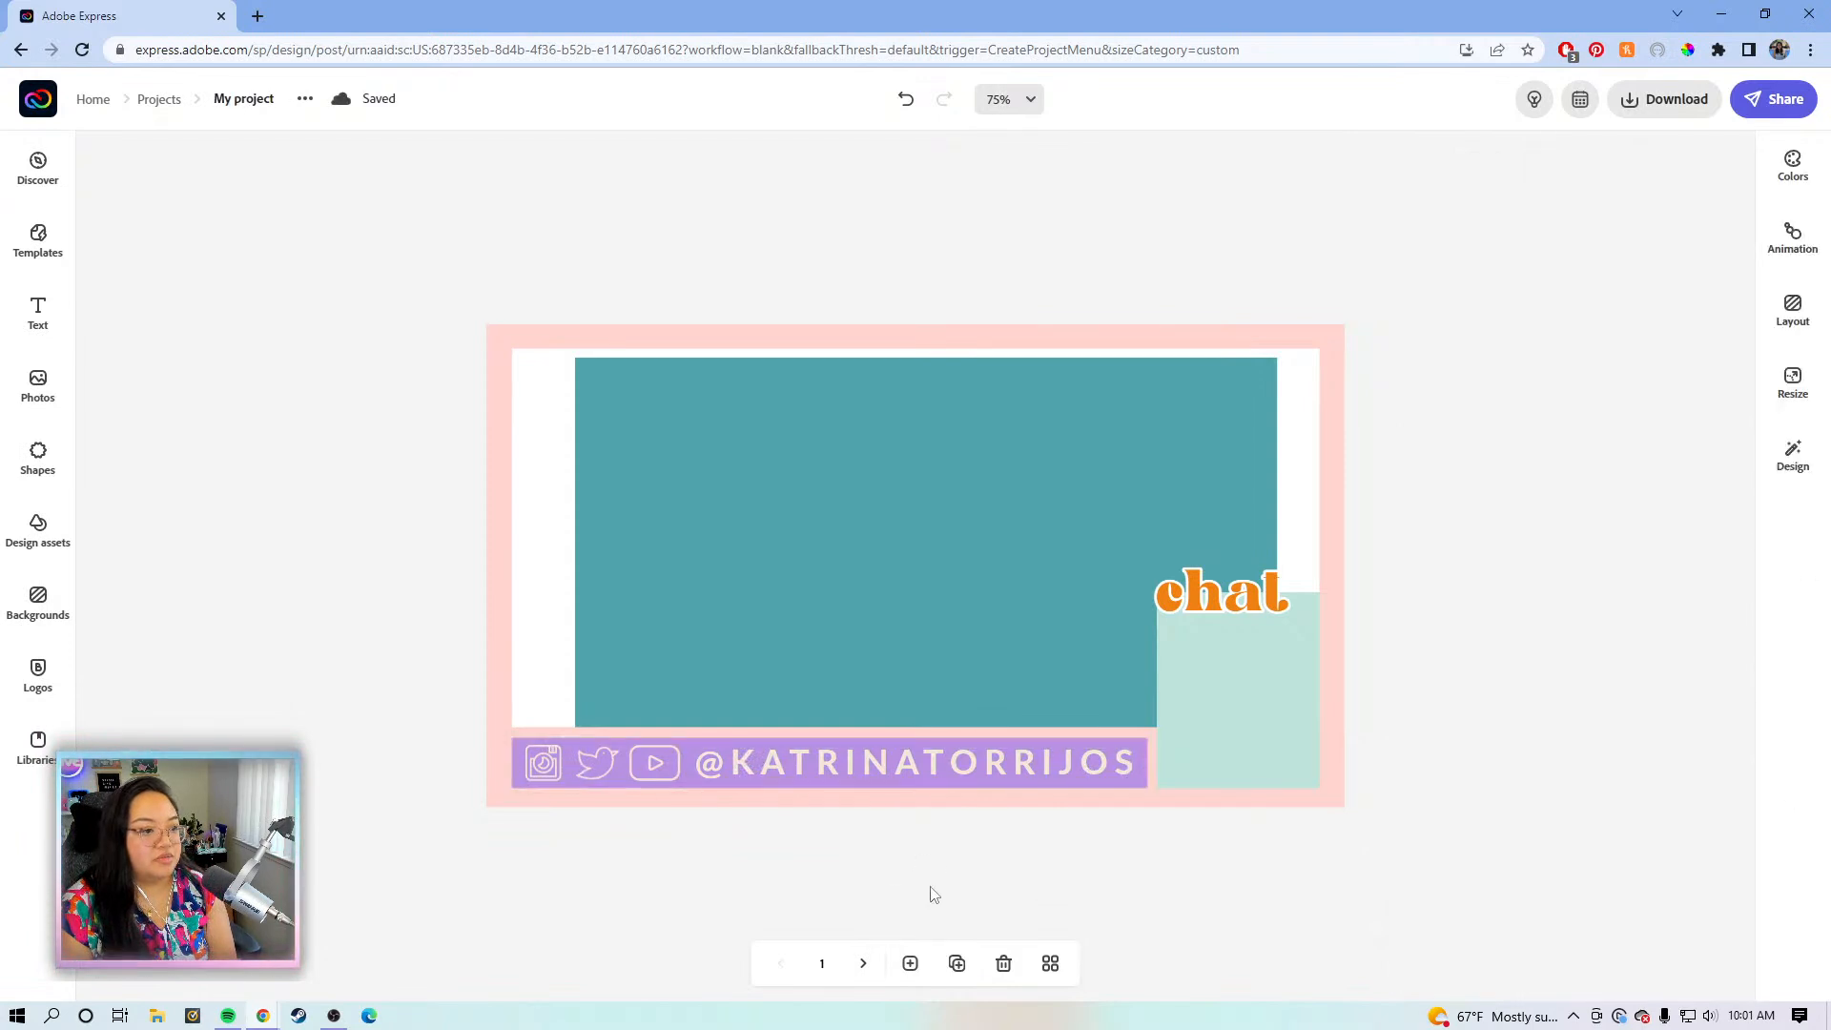
pyautogui.click(1079, 759)
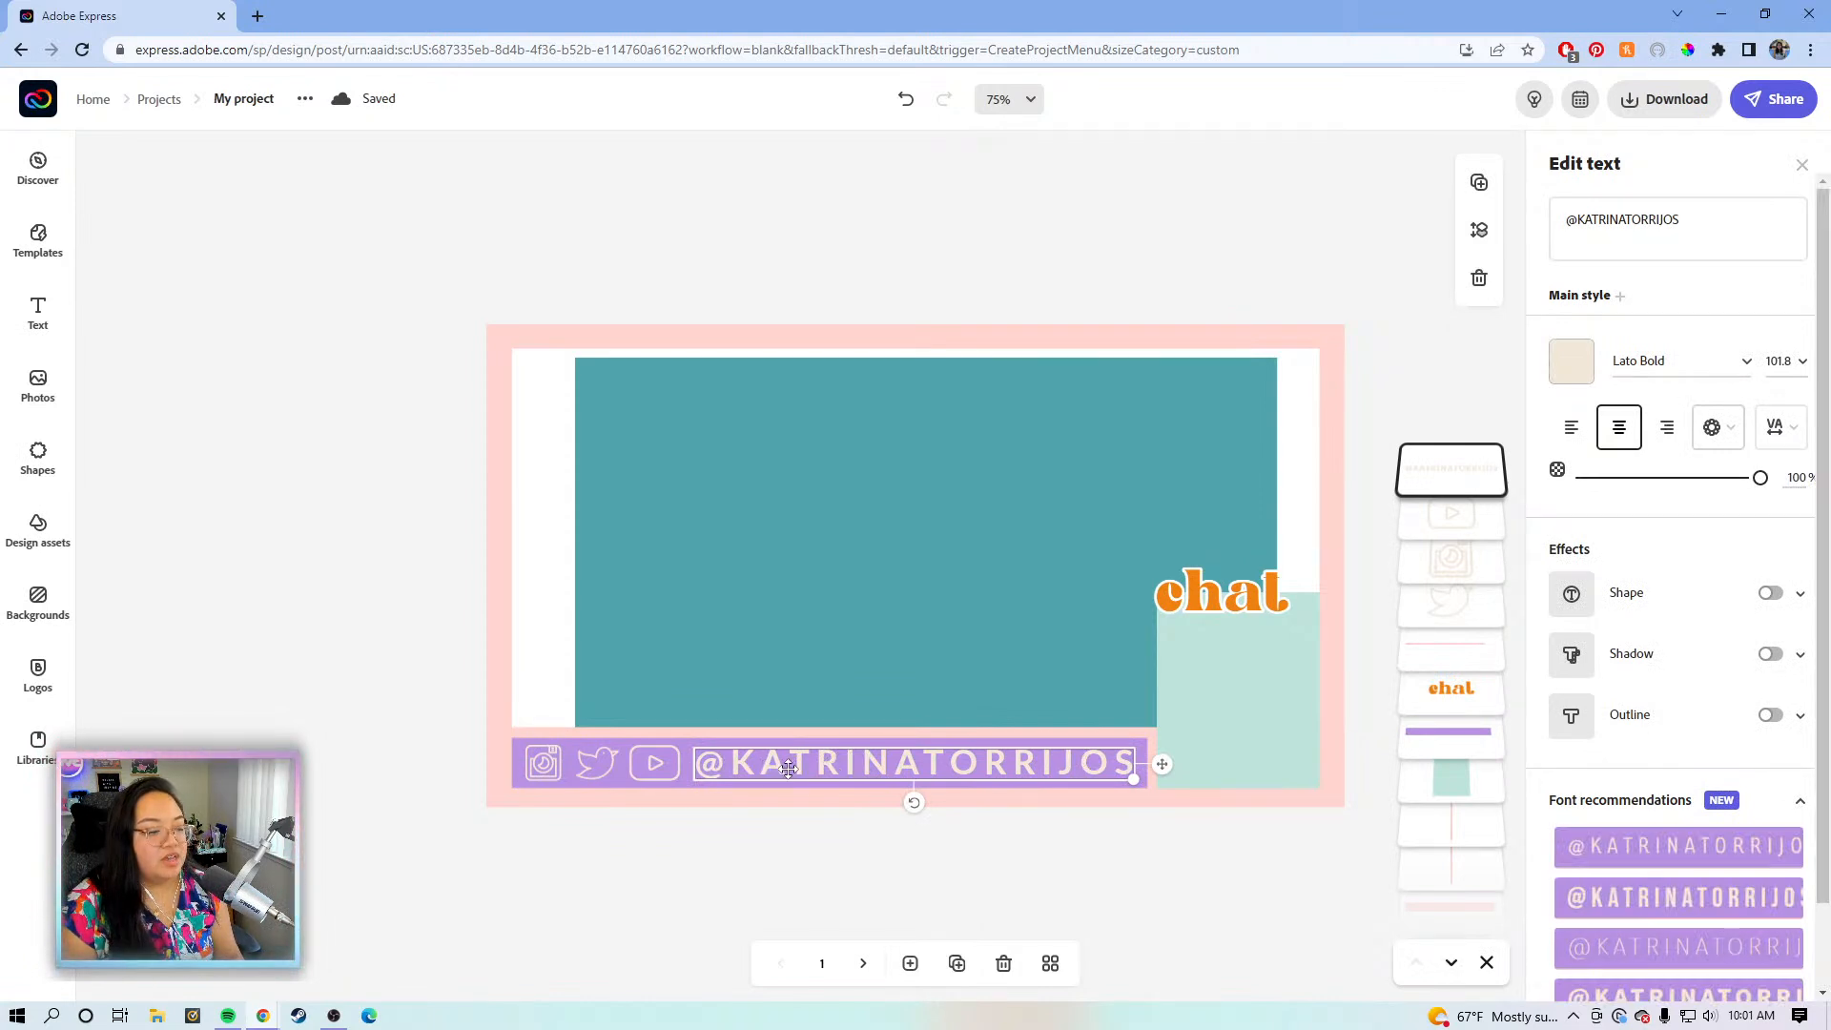
pyautogui.keyDown('shift'); pyautogui.click(672, 763); pyautogui.keyUp('shift')
pyautogui.keyDown('shift'); pyautogui.click(592, 765); pyautogui.keyUp('shift')
pyautogui.keyDown('shift'); pyautogui.click(586, 762); pyautogui.keyUp('shift')
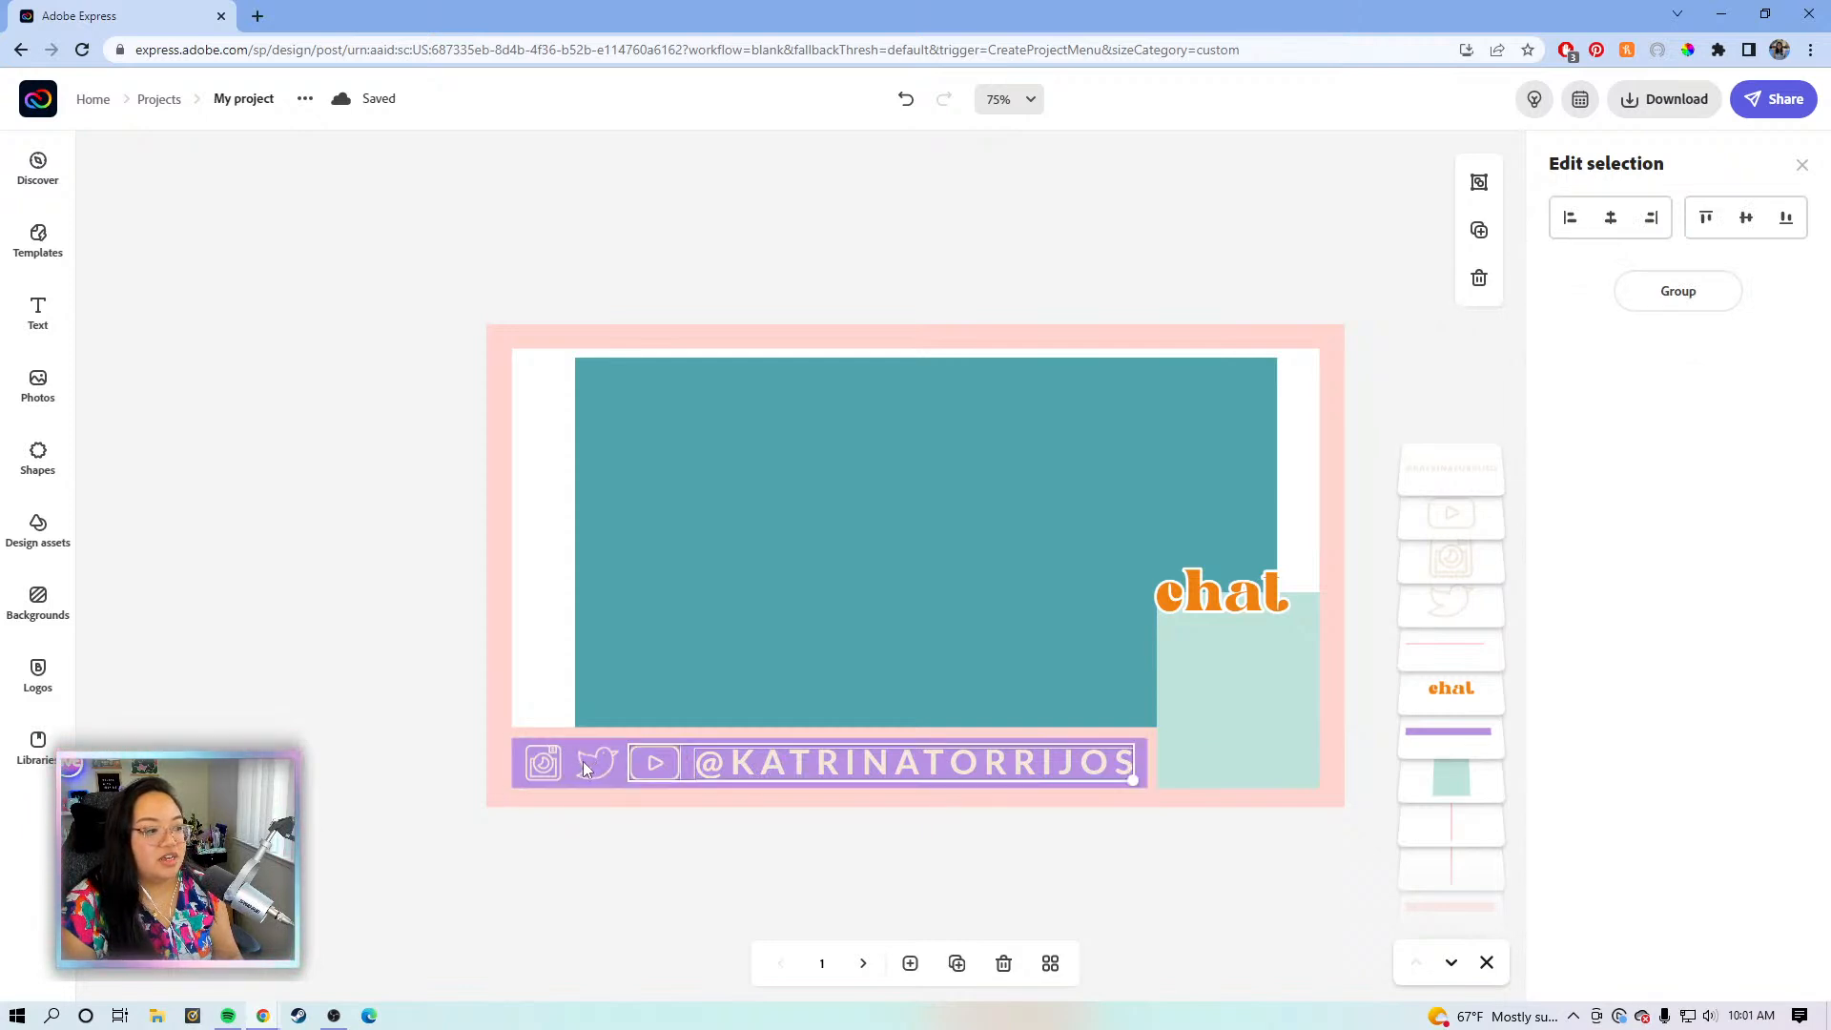
pyautogui.keyDown('shift'); pyautogui.click(559, 760); pyautogui.keyUp('shift')
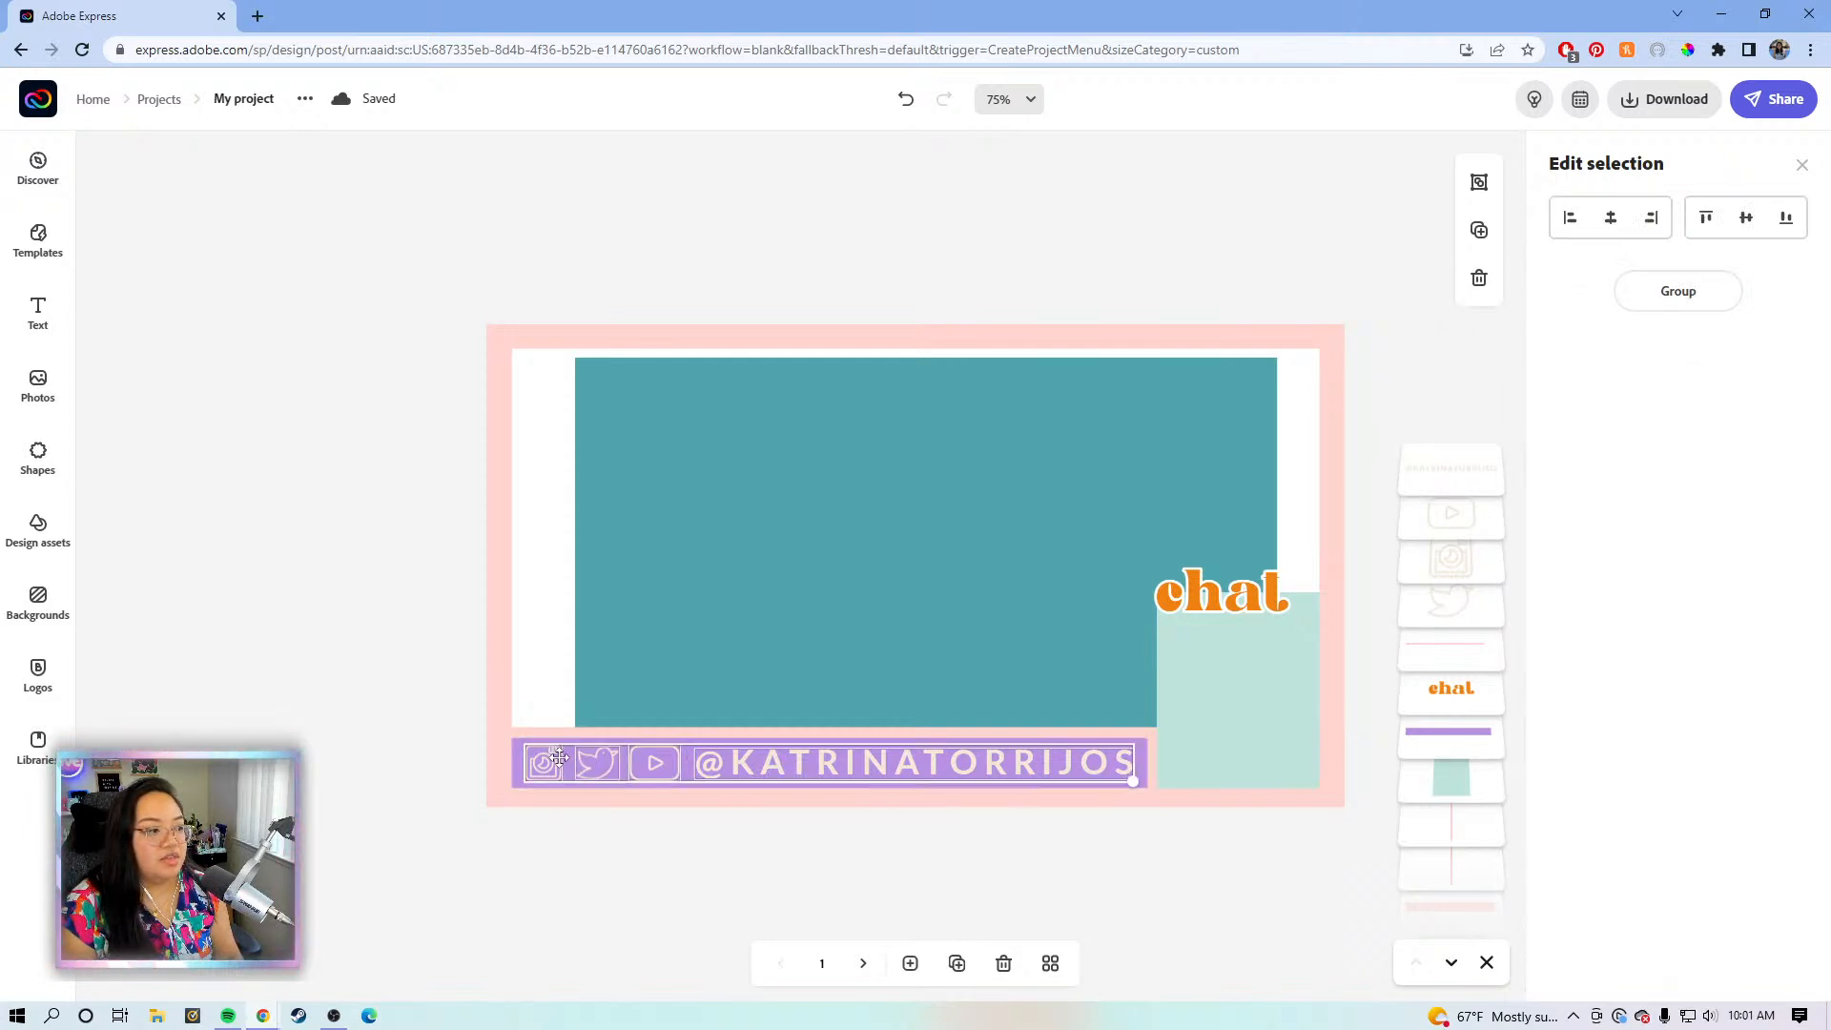
pyautogui.click(1675, 288)
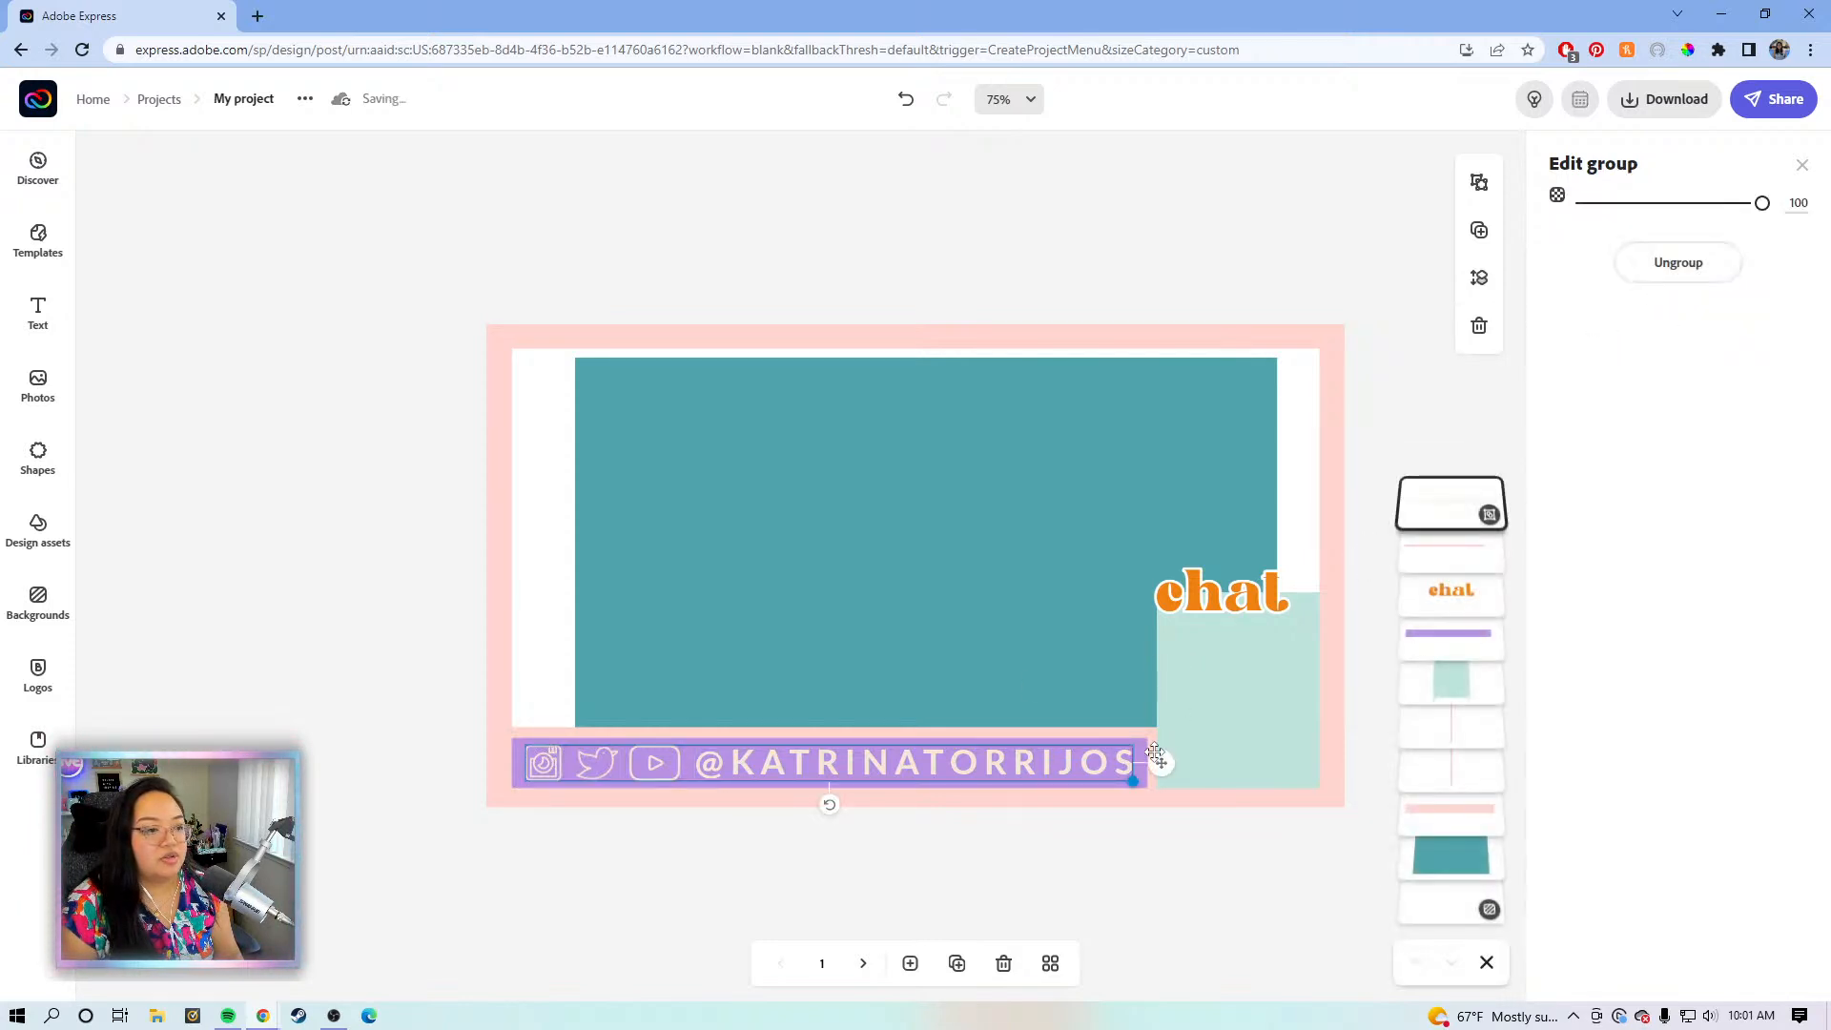
# - Undo the stray move, then ungroup and regroup the whole social-handle bar
pyautogui.moveTo(1160, 760); pyautogui.dragTo(1160, 760)
pyautogui.hotkey('ctrl', 'z')
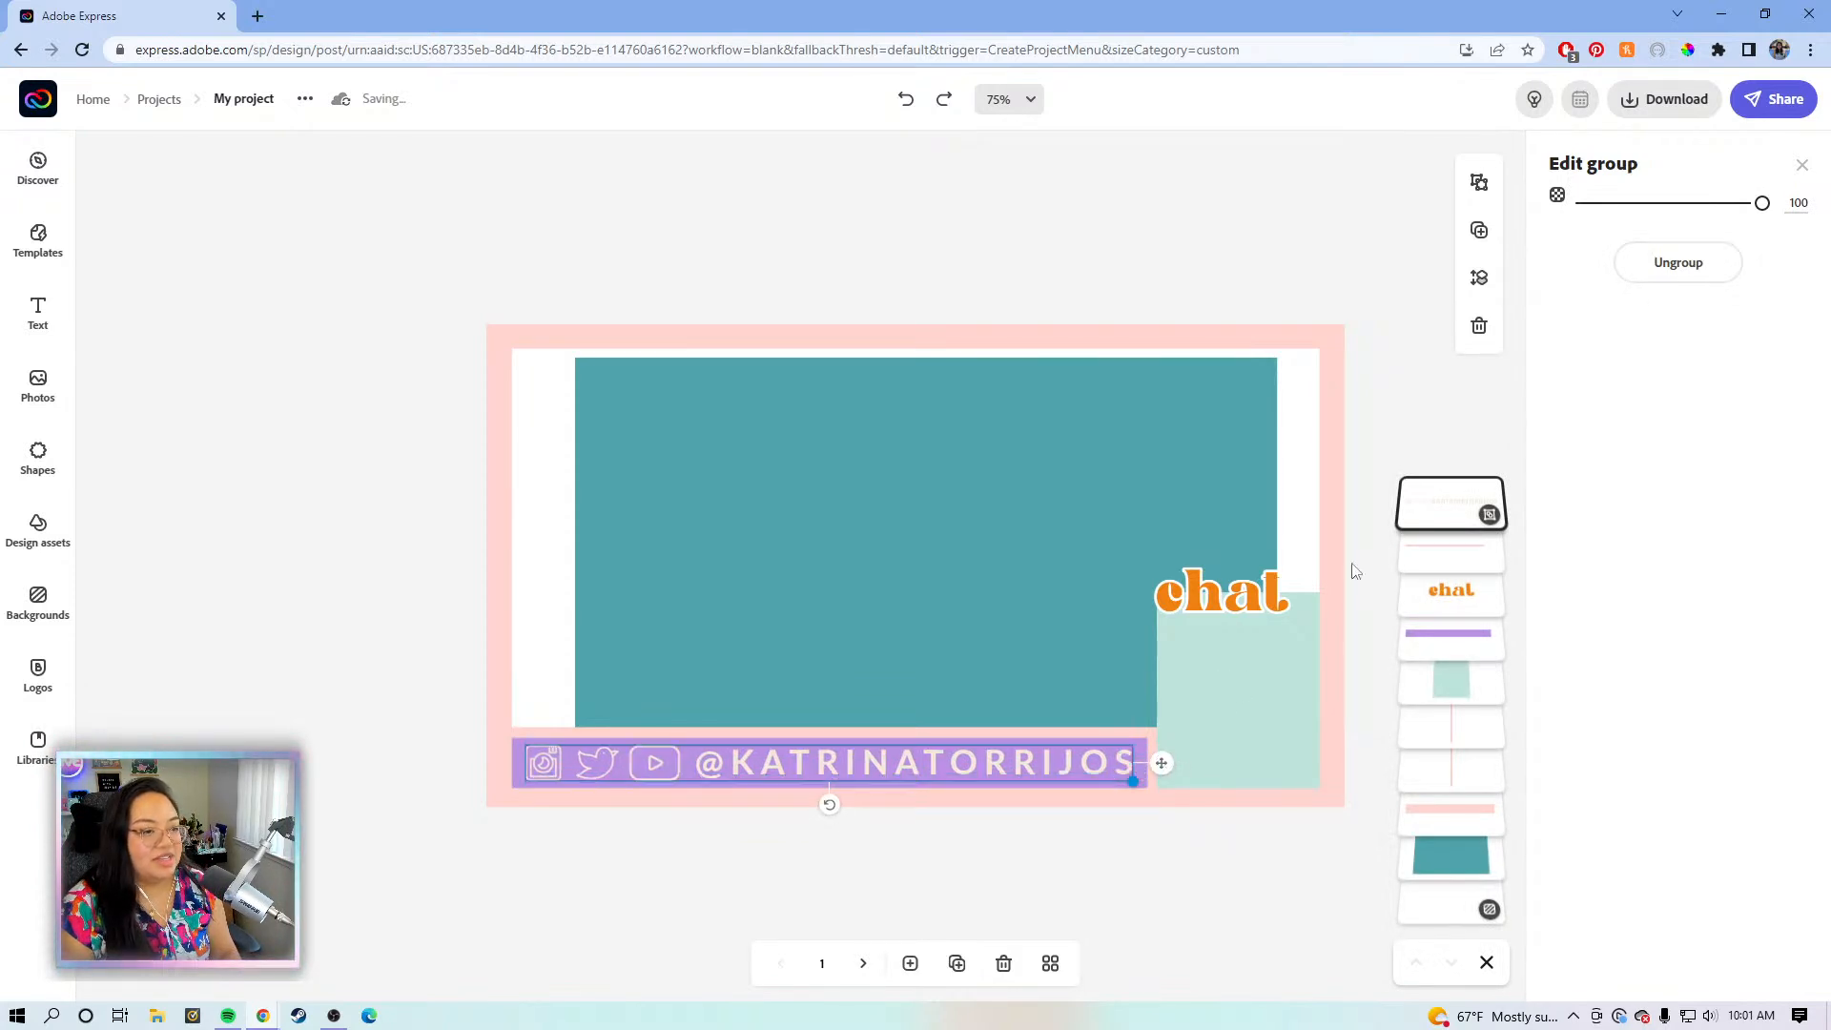
pyautogui.click(1655, 278)
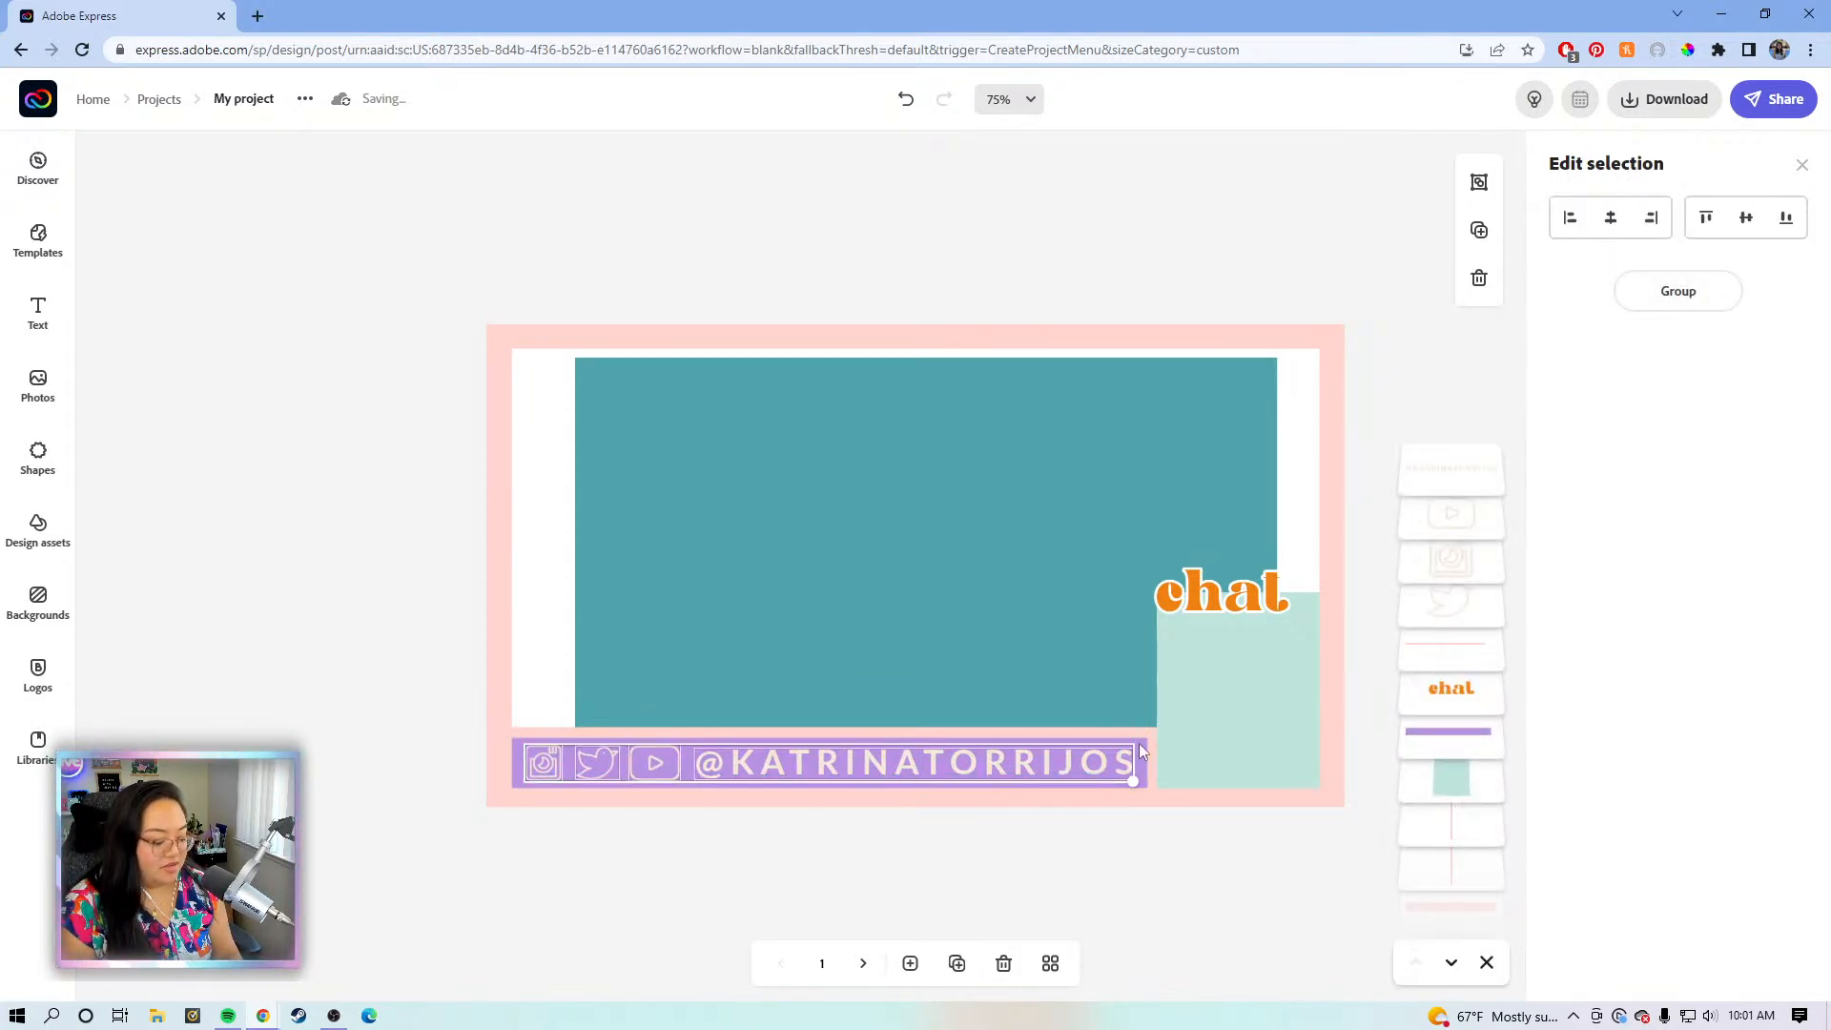
pyautogui.click(1709, 303)
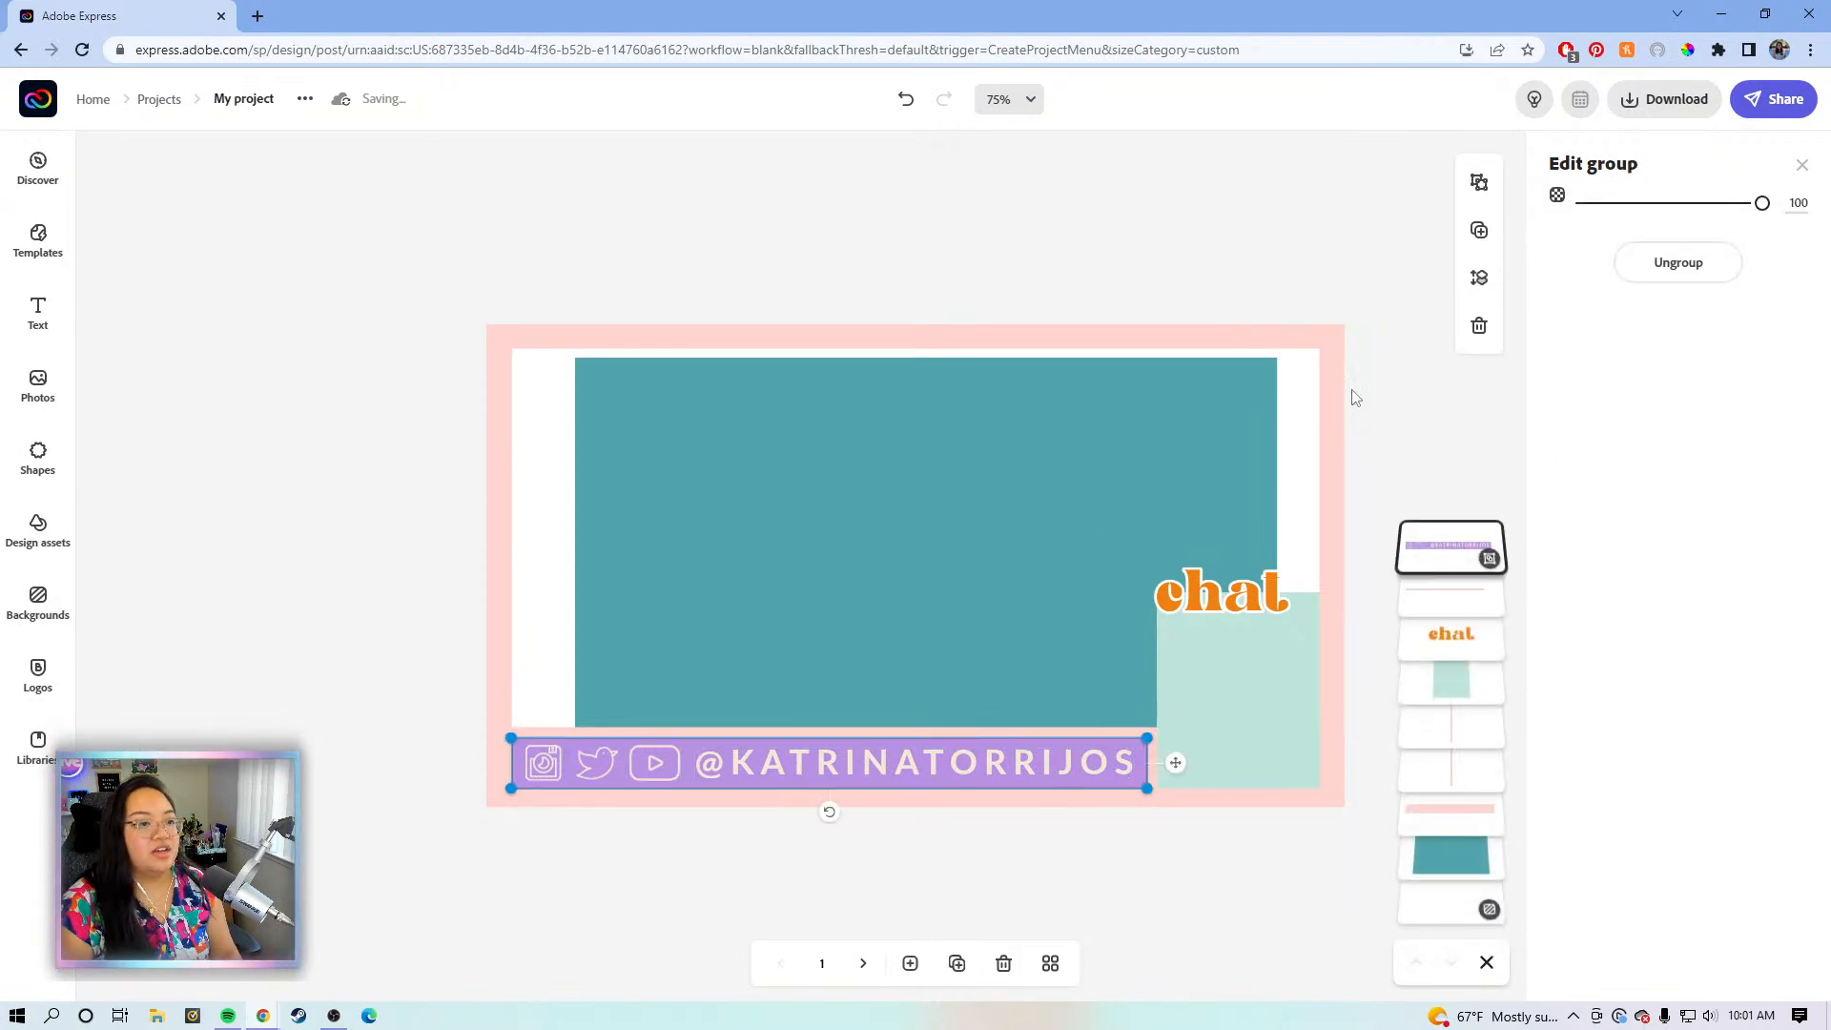
pyautogui.click(1348, 317)
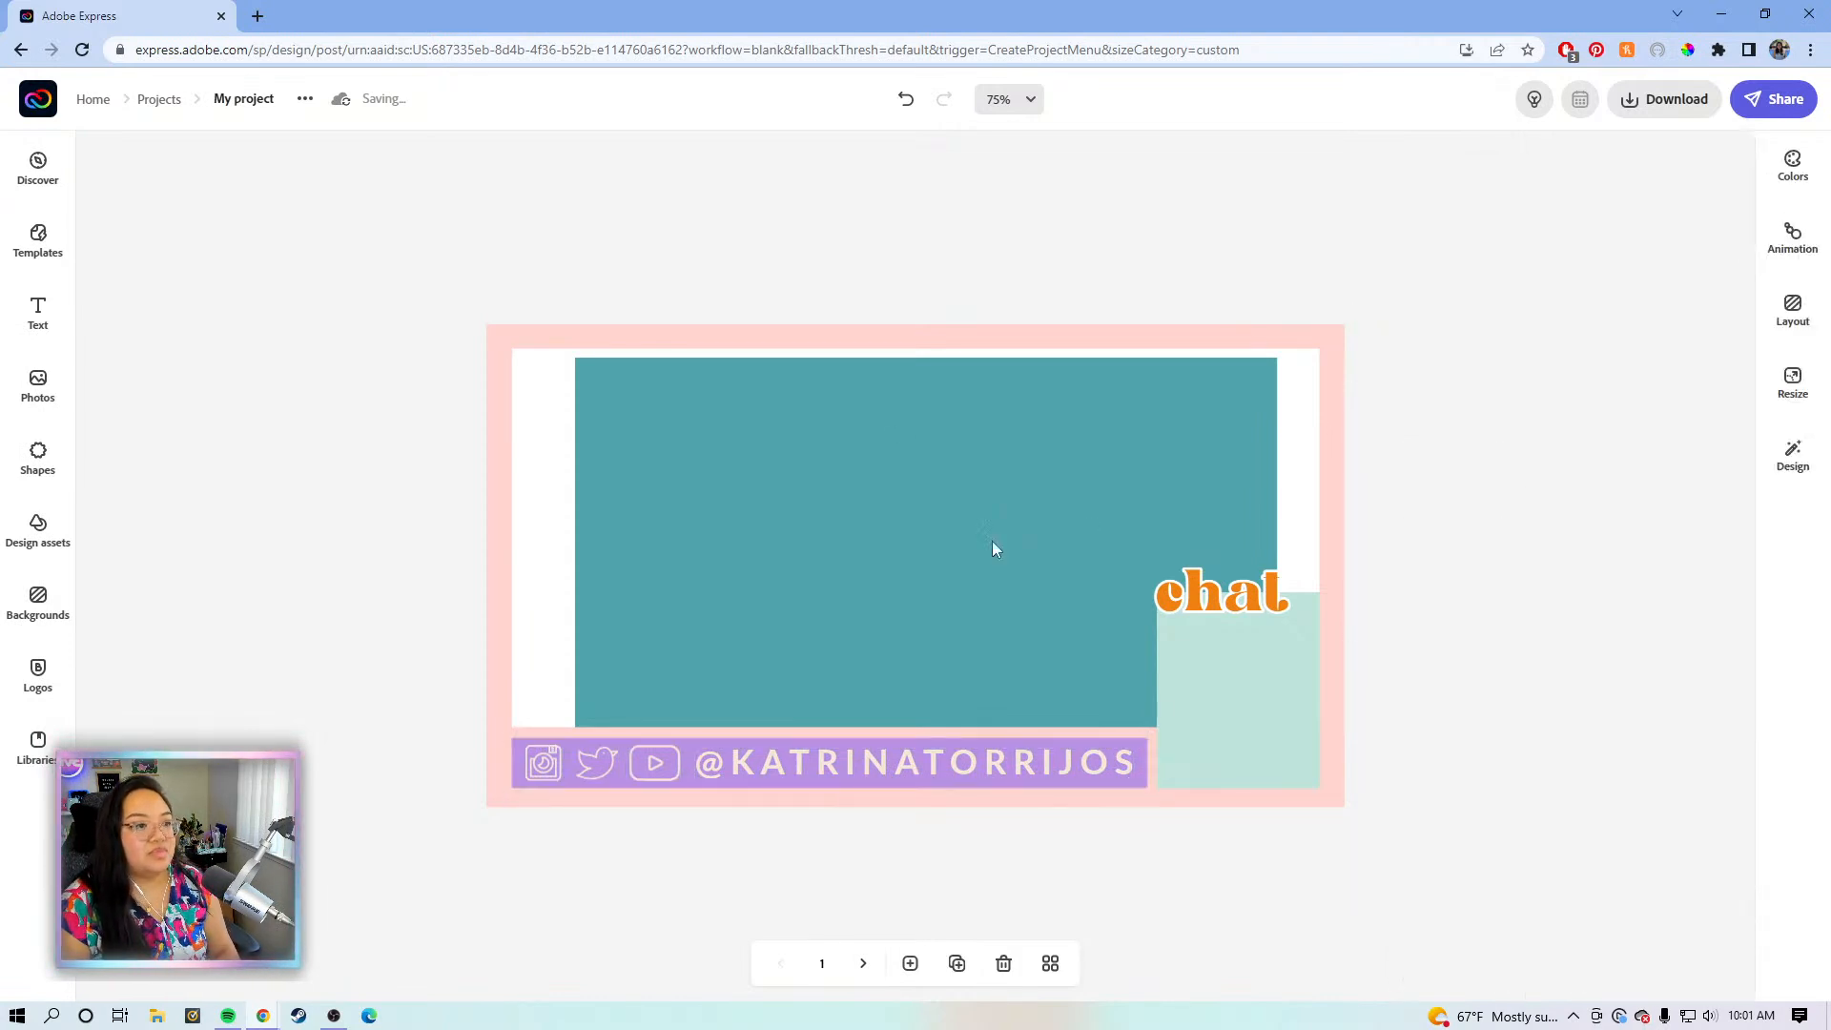
pyautogui.click(1333, 391)
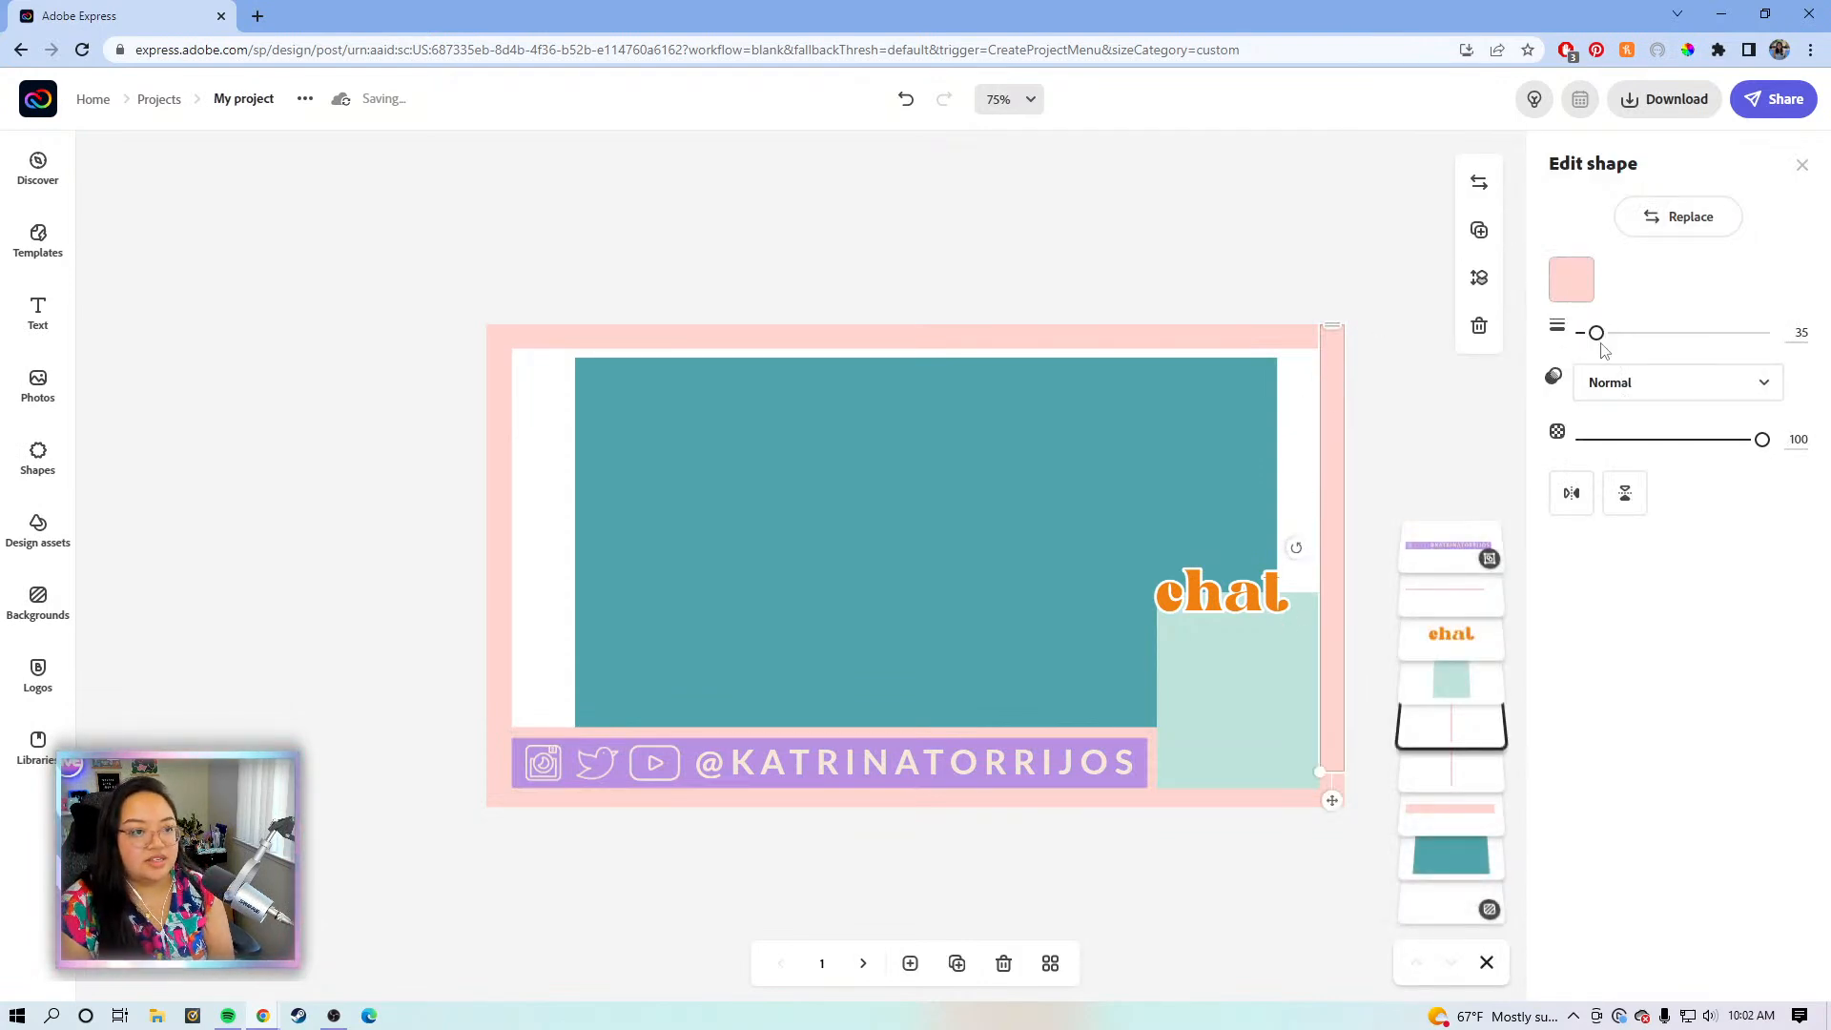
# - Thicken the top pink strip from 35 to 56 and shrink the social-handle group
pyautogui.click(1253, 339)
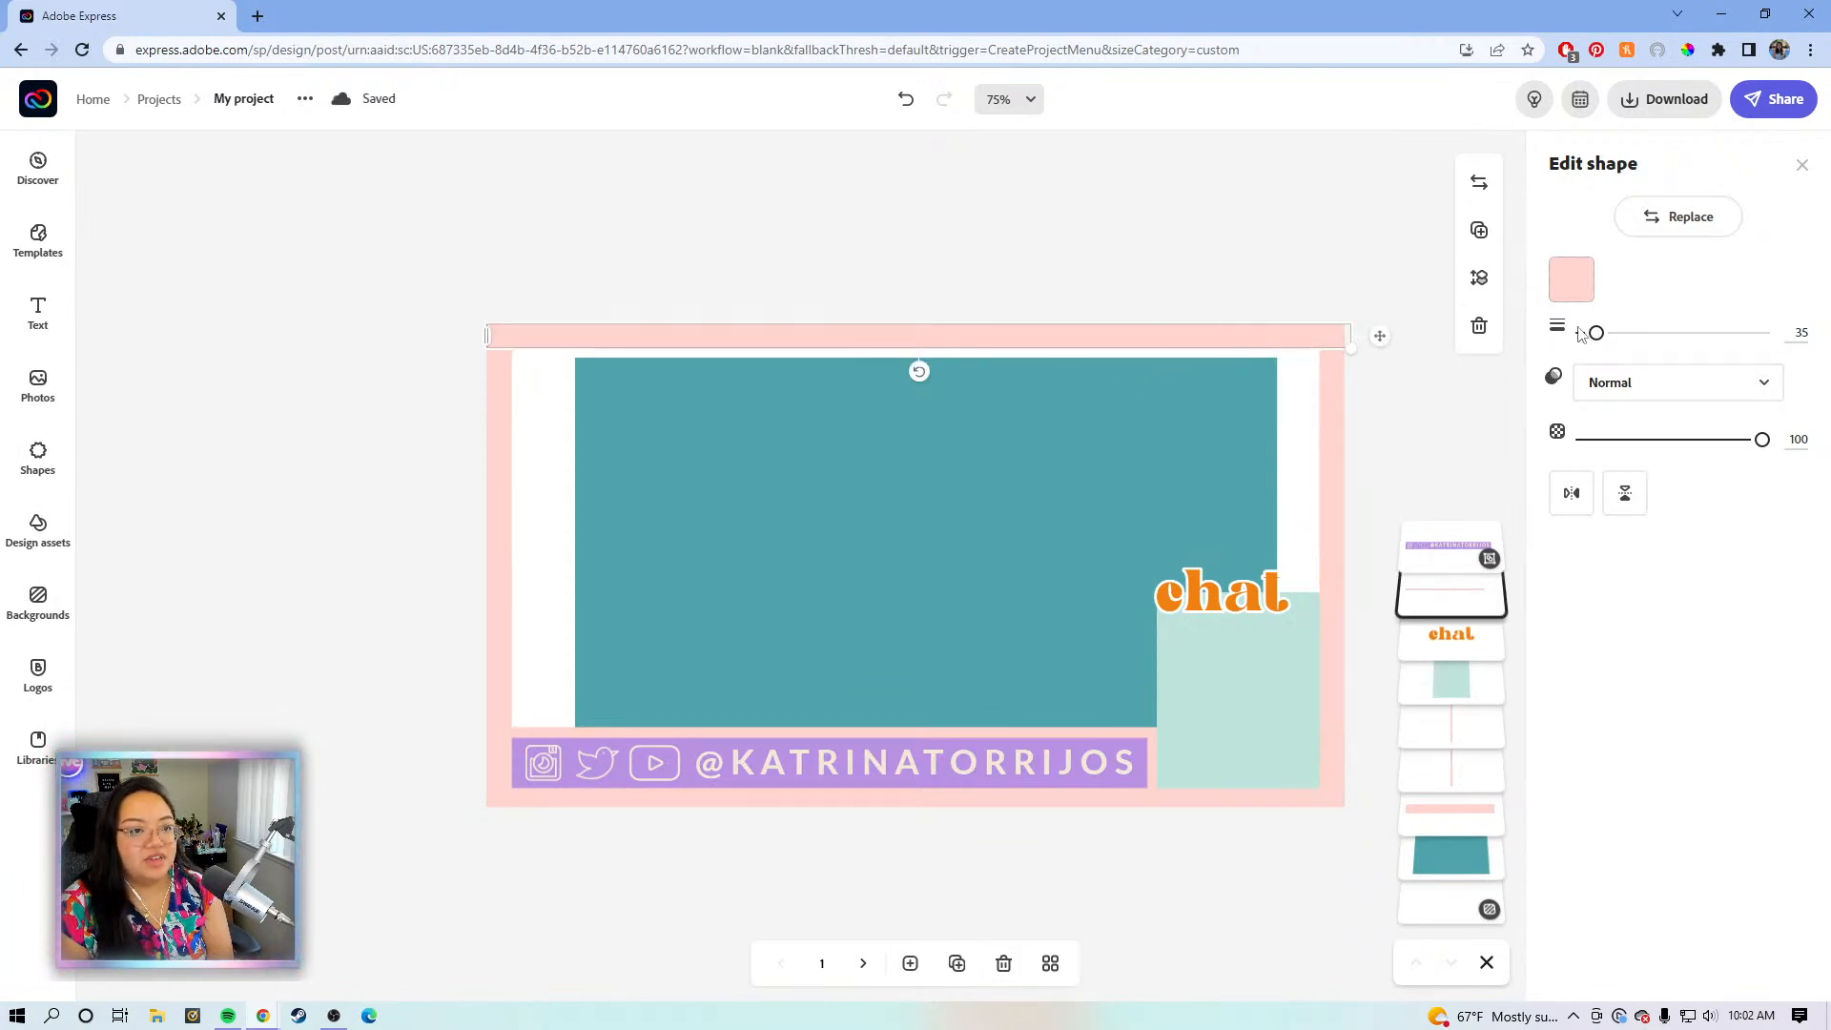
pyautogui.moveTo(1597, 340); pyautogui.dragTo(1607, 341)
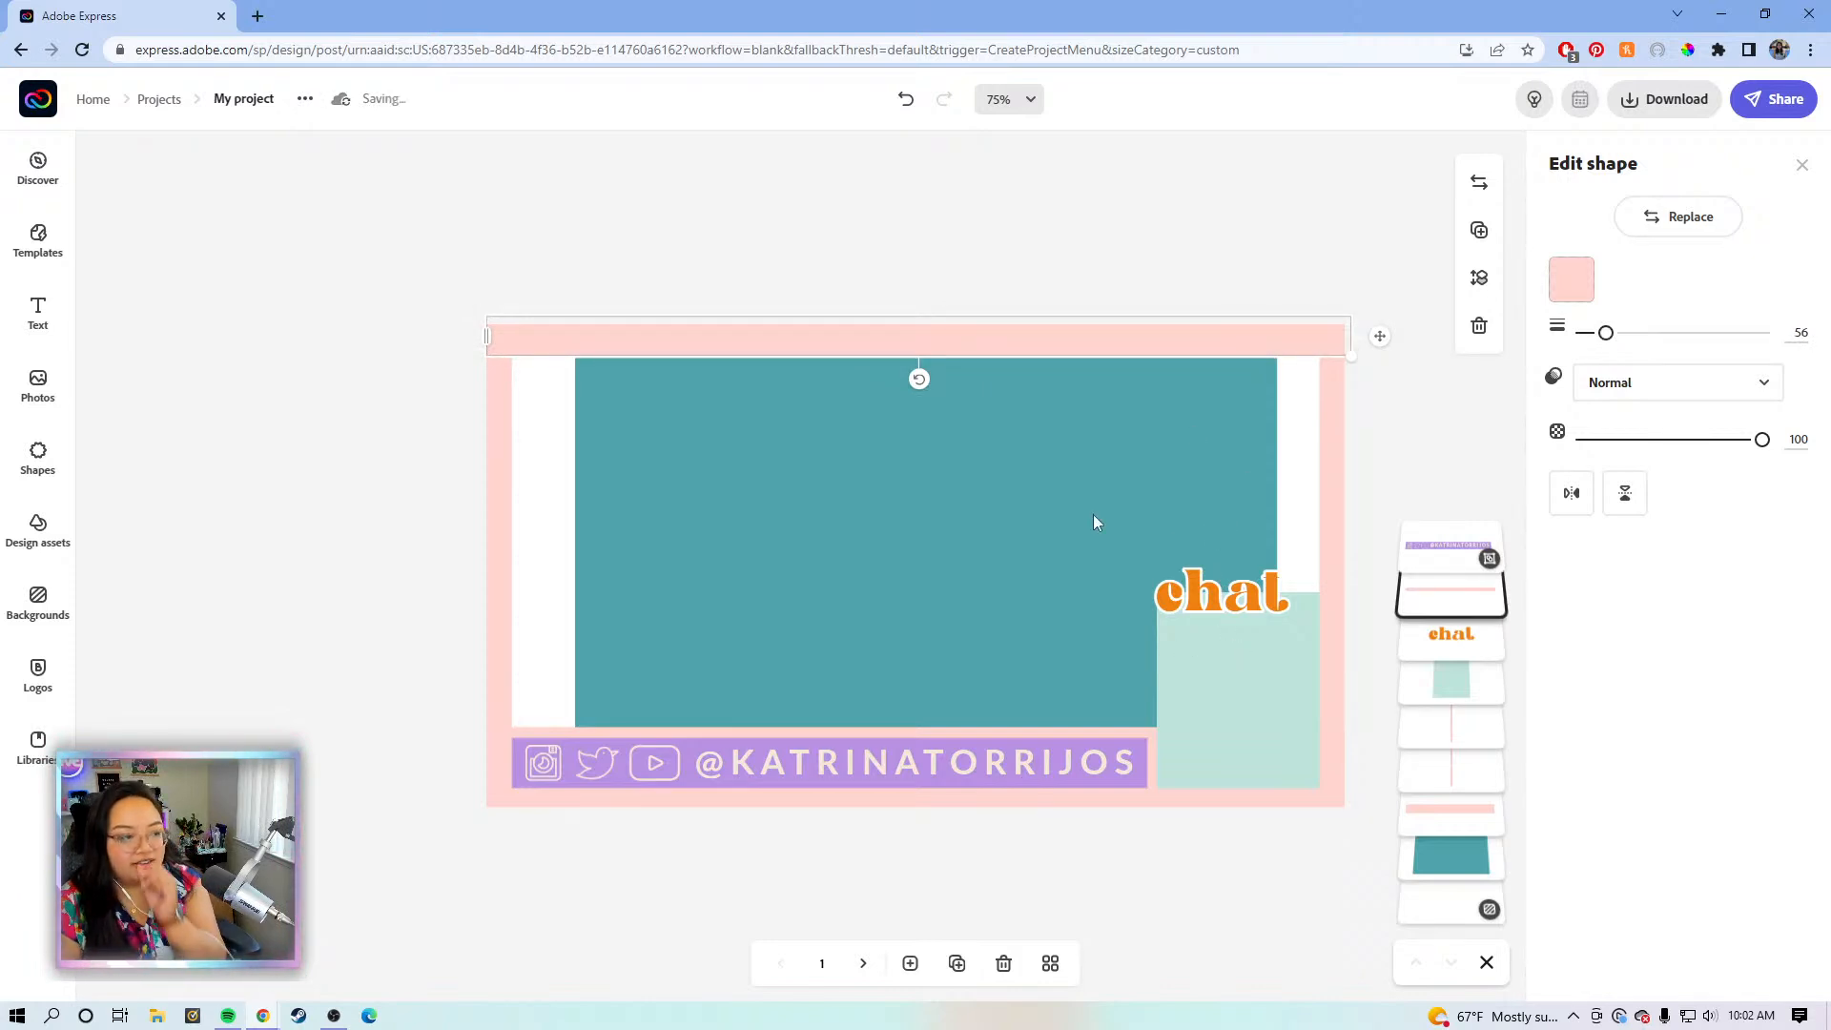
pyautogui.click(896, 499)
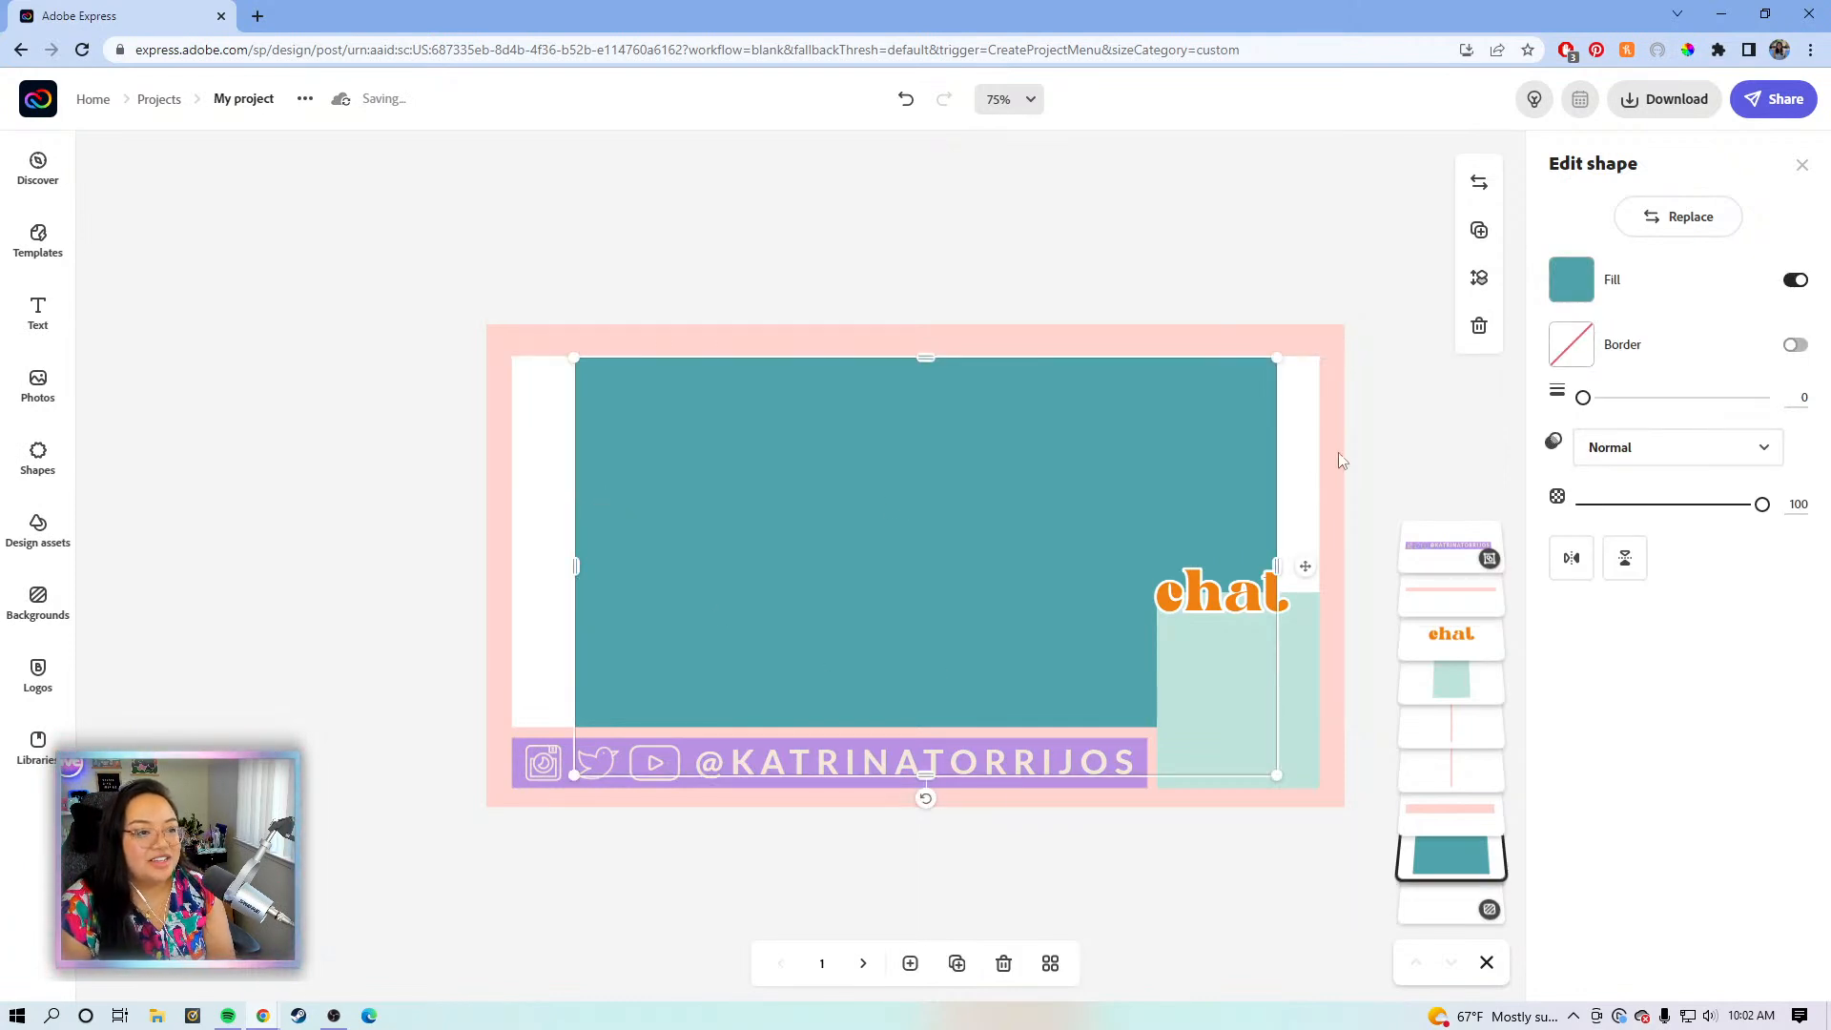
pyautogui.click(1319, 476)
pyautogui.click(958, 765)
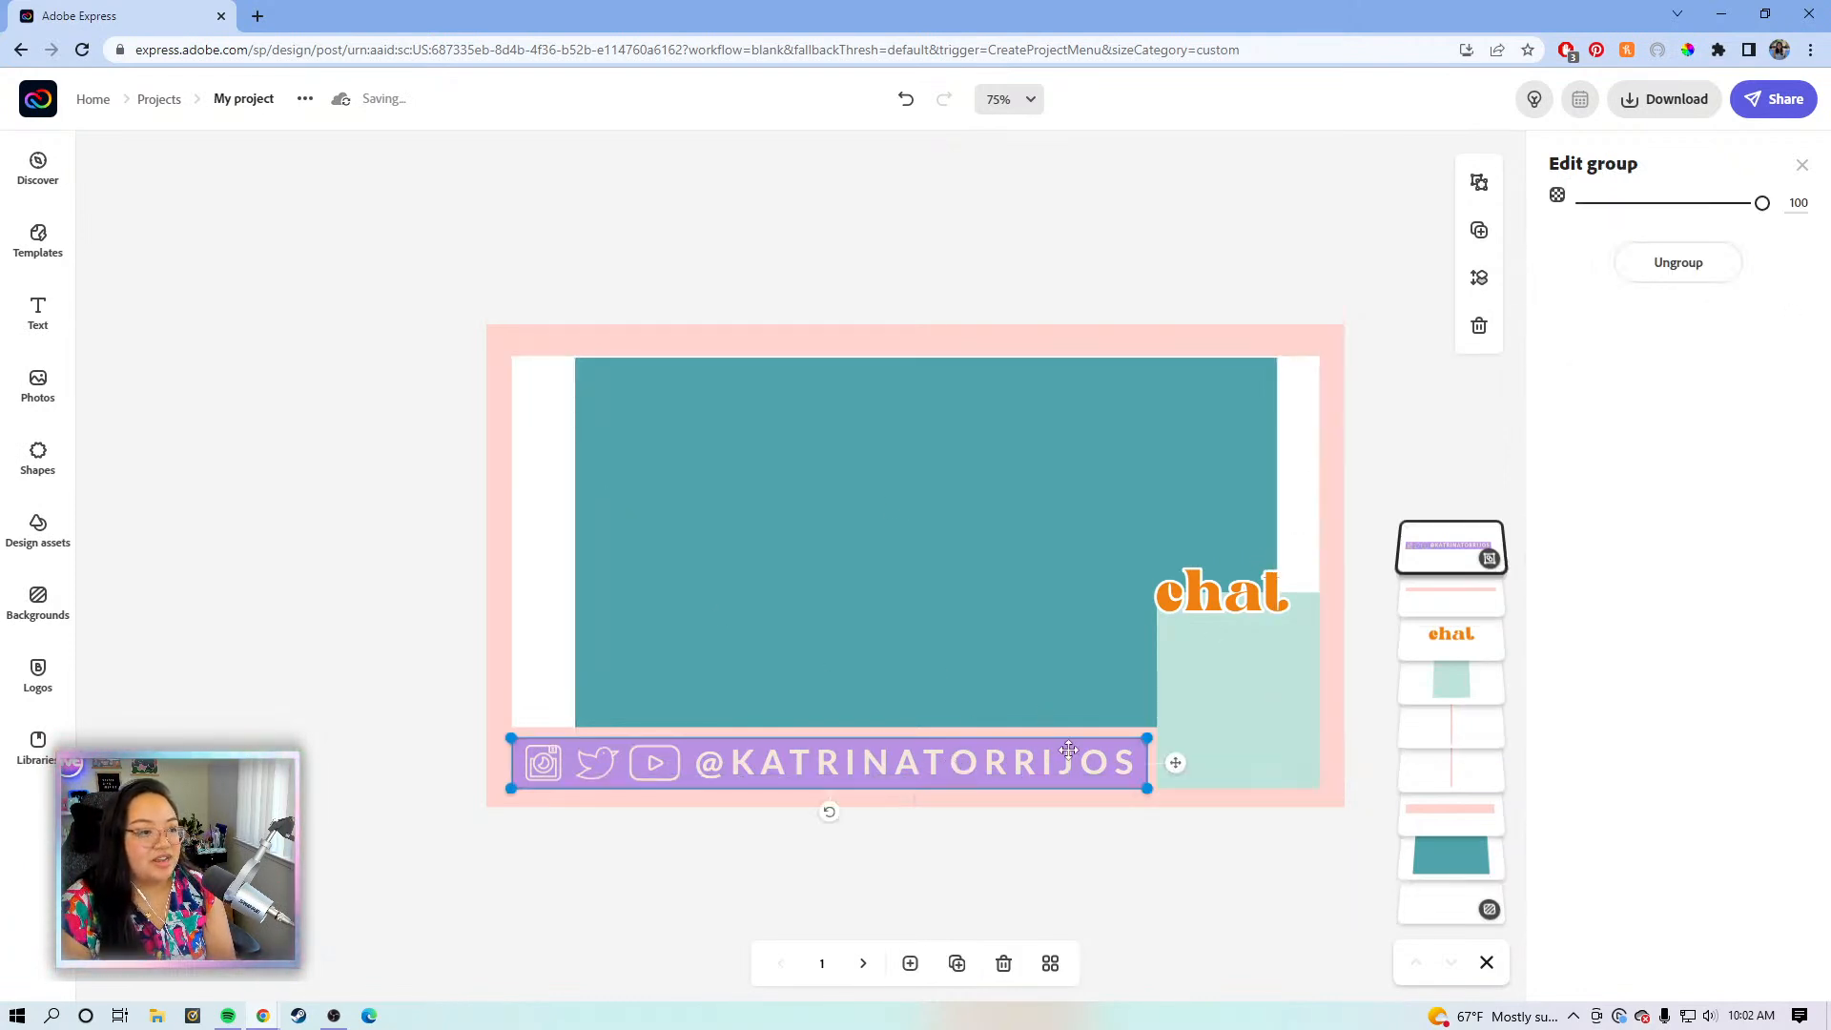
pyautogui.moveTo(1147, 739); pyautogui.dragTo(1065, 566)
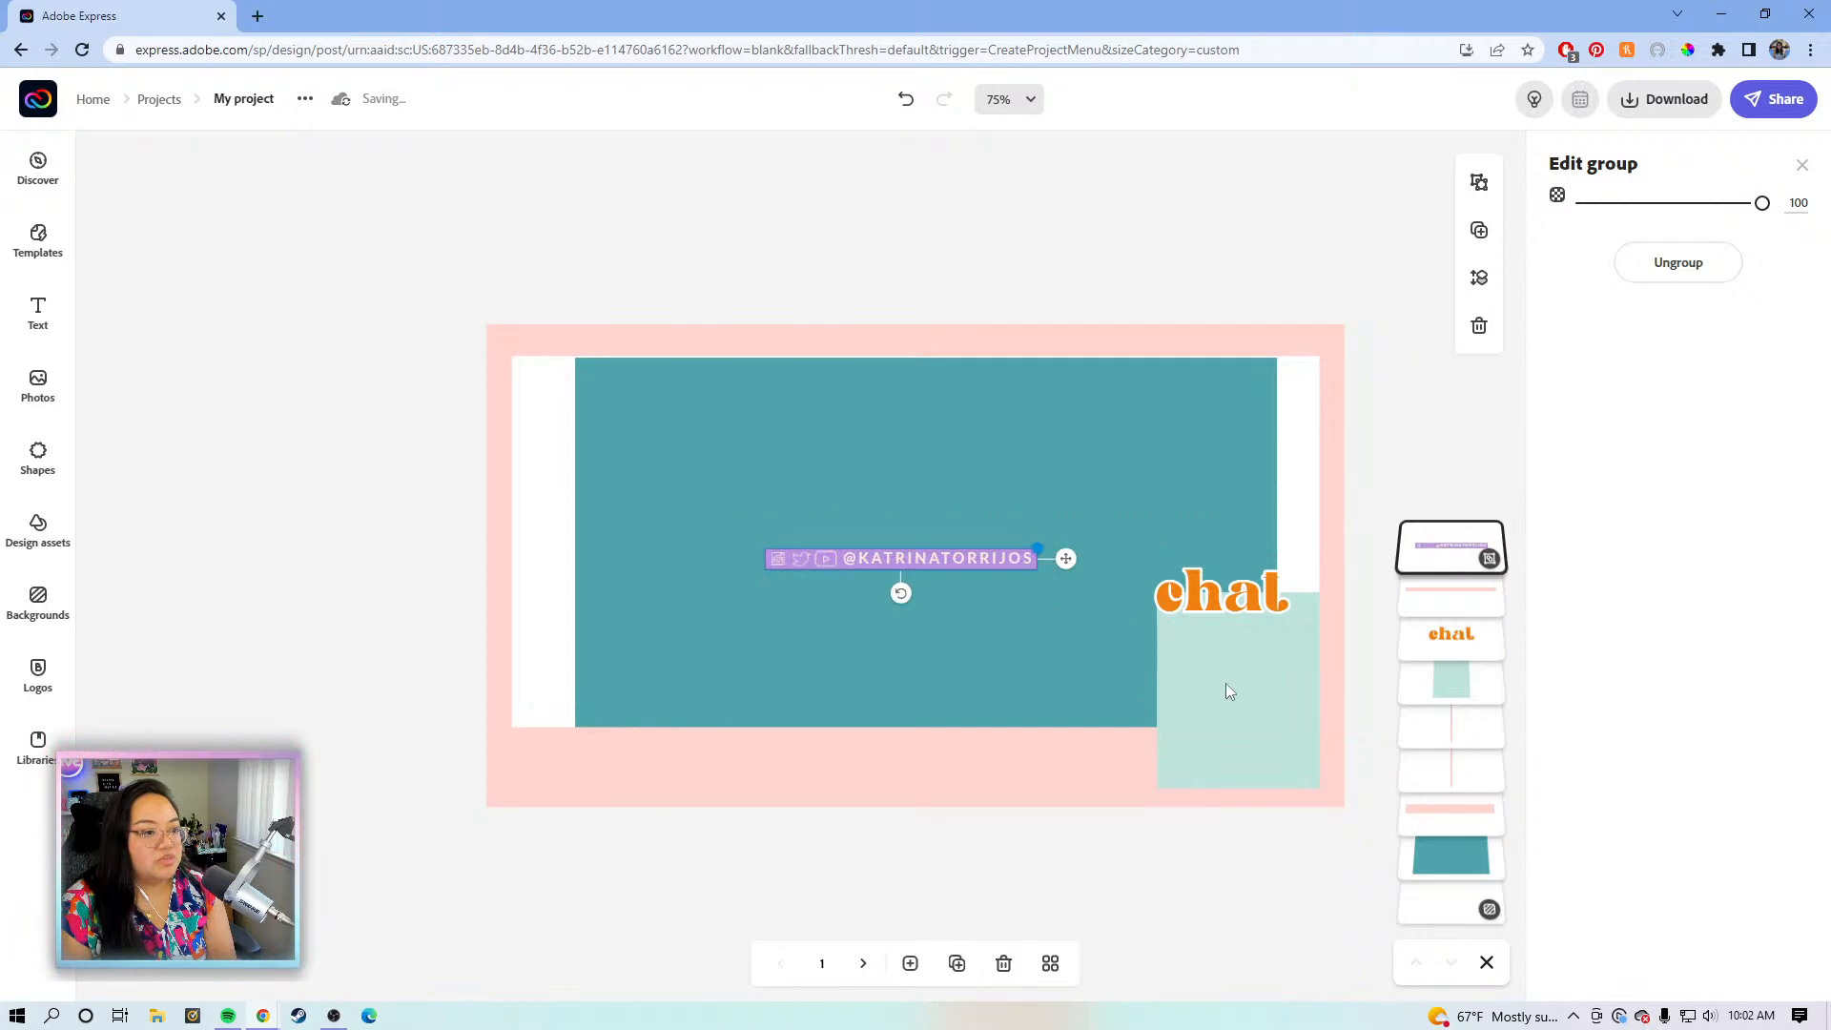
# - Group the chat text with the light-teal square and move it up into the teal area
pyautogui.click(1206, 681)
pyautogui.click(1356, 607)
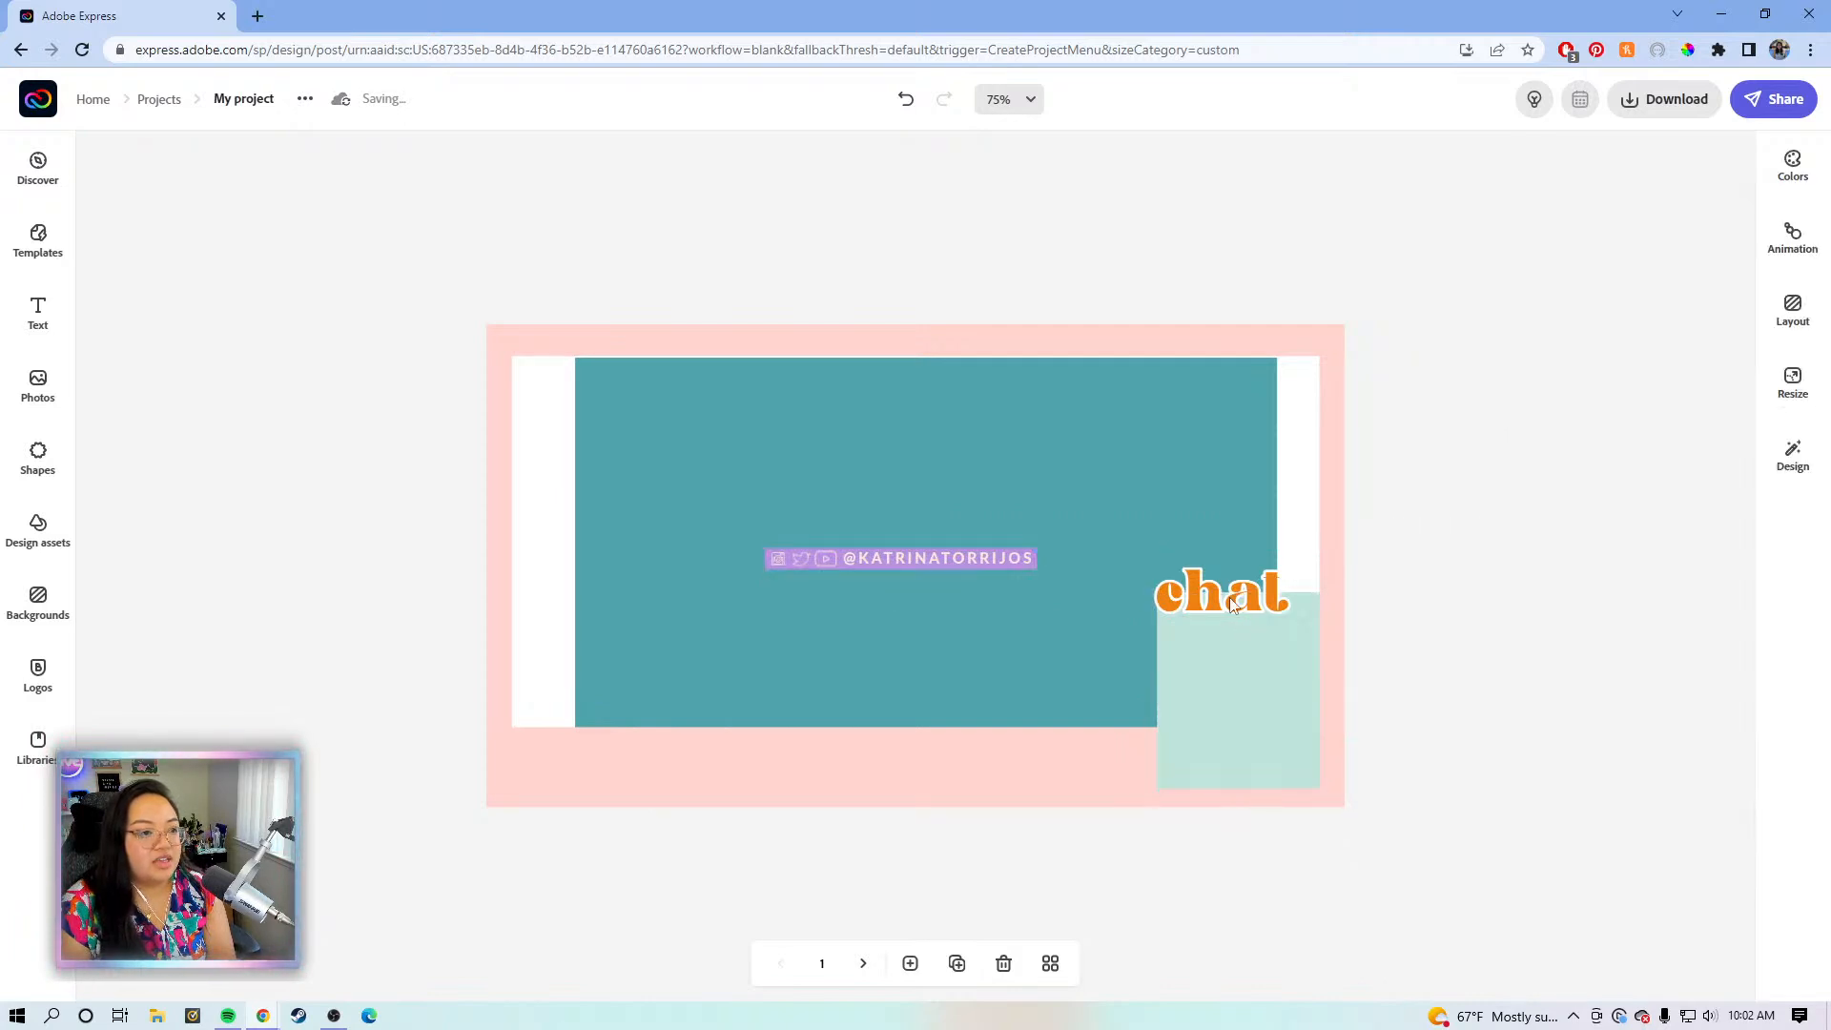
pyautogui.click(1228, 598)
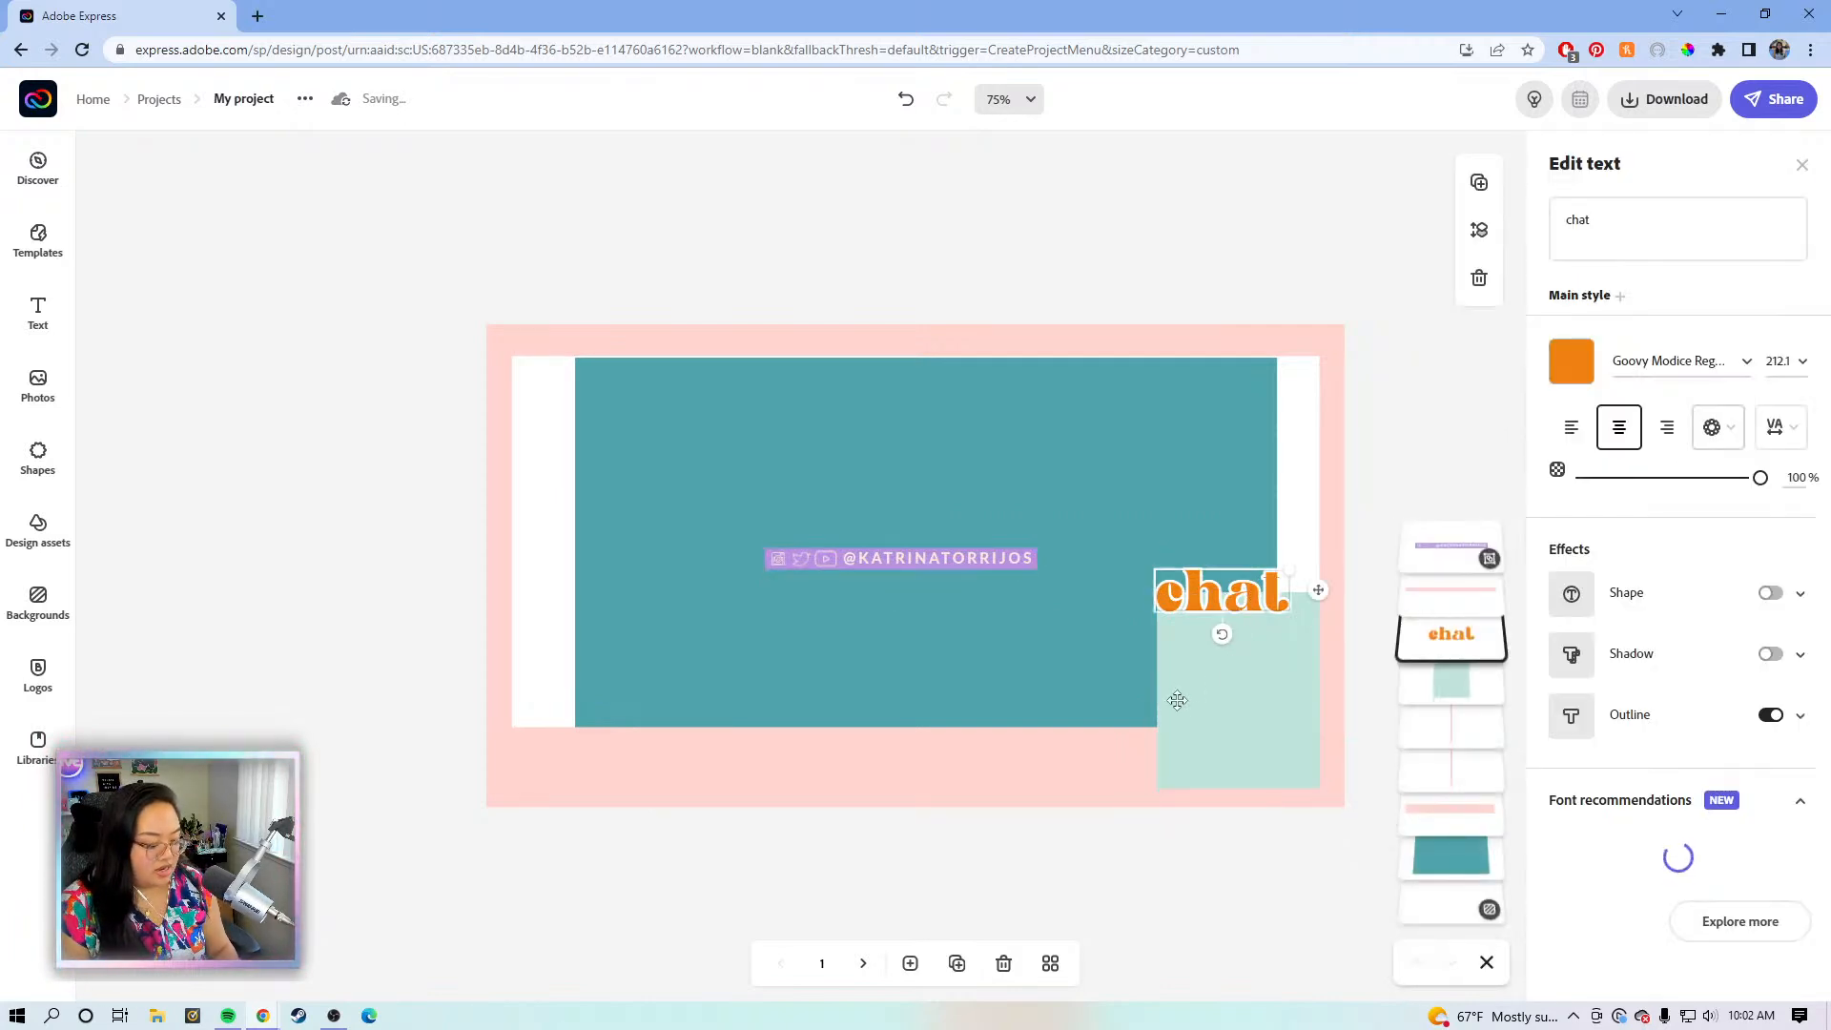
pyautogui.keyDown('shift'); pyautogui.click(1211, 721); pyautogui.keyUp('shift')
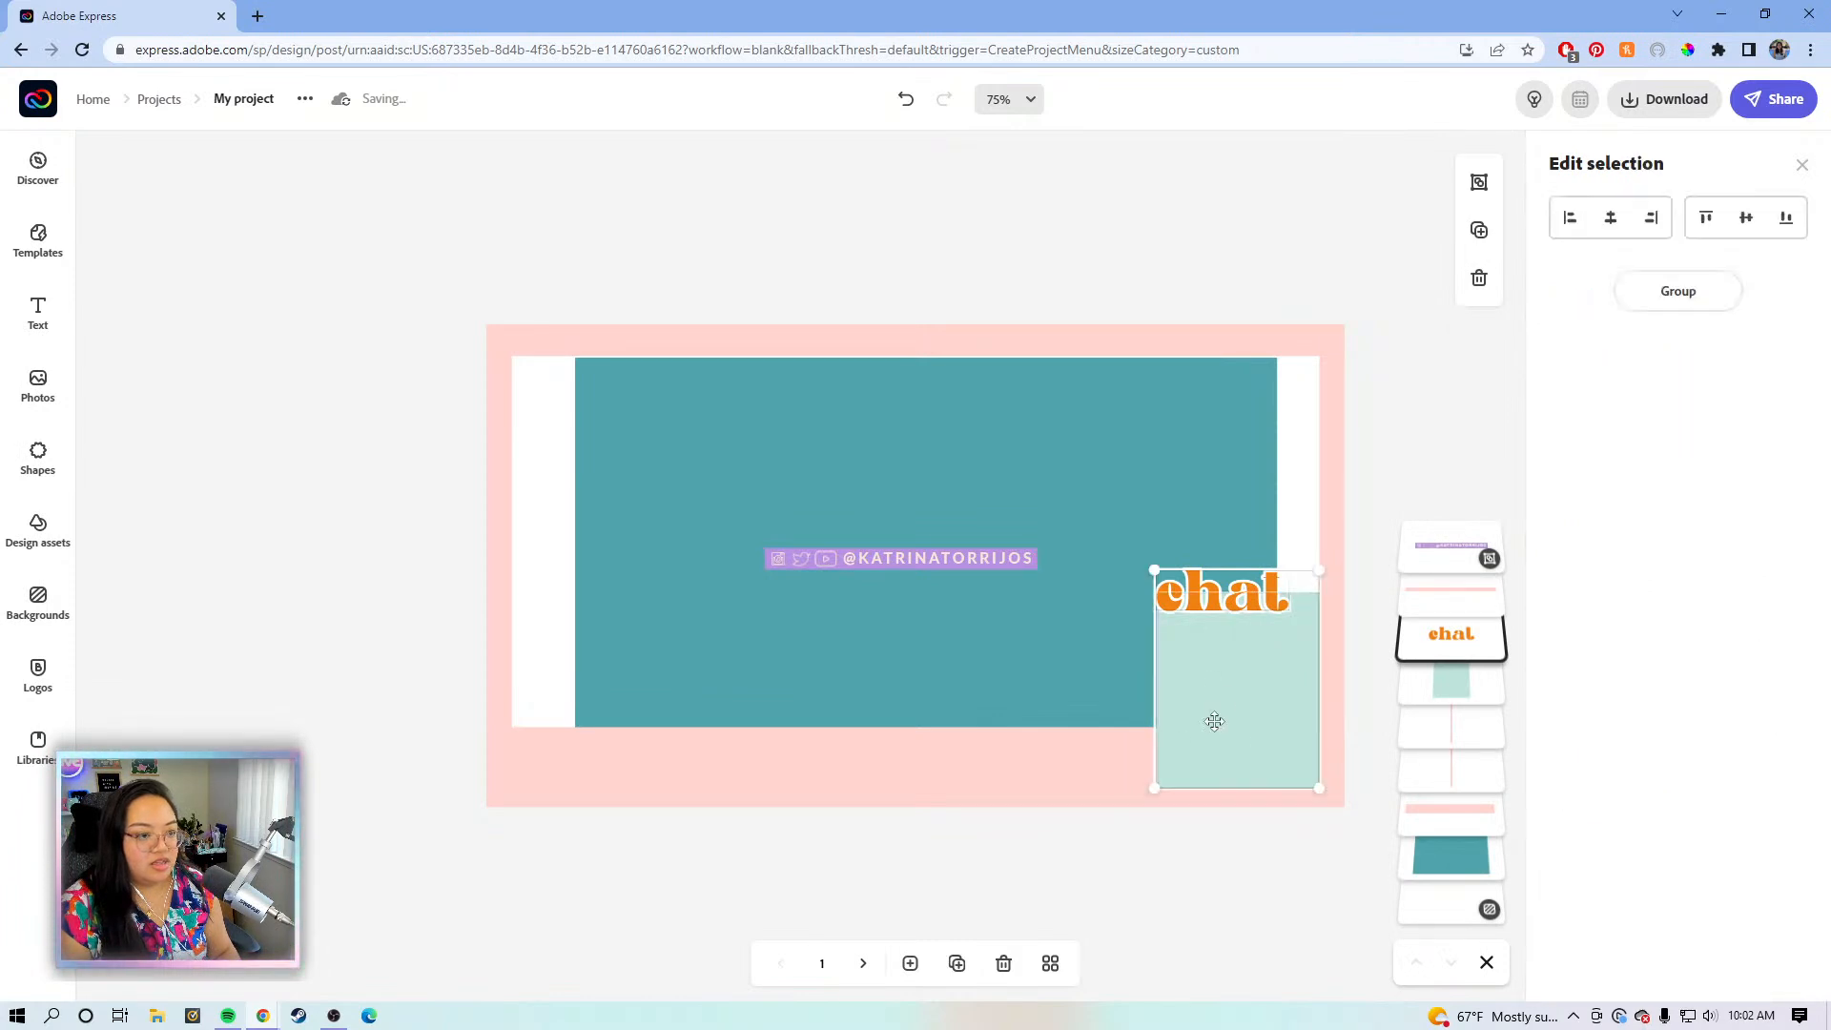
pyautogui.click(1663, 294)
pyautogui.moveTo(1238, 681); pyautogui.dragTo(1147, 513)
pyautogui.click(1161, 768)
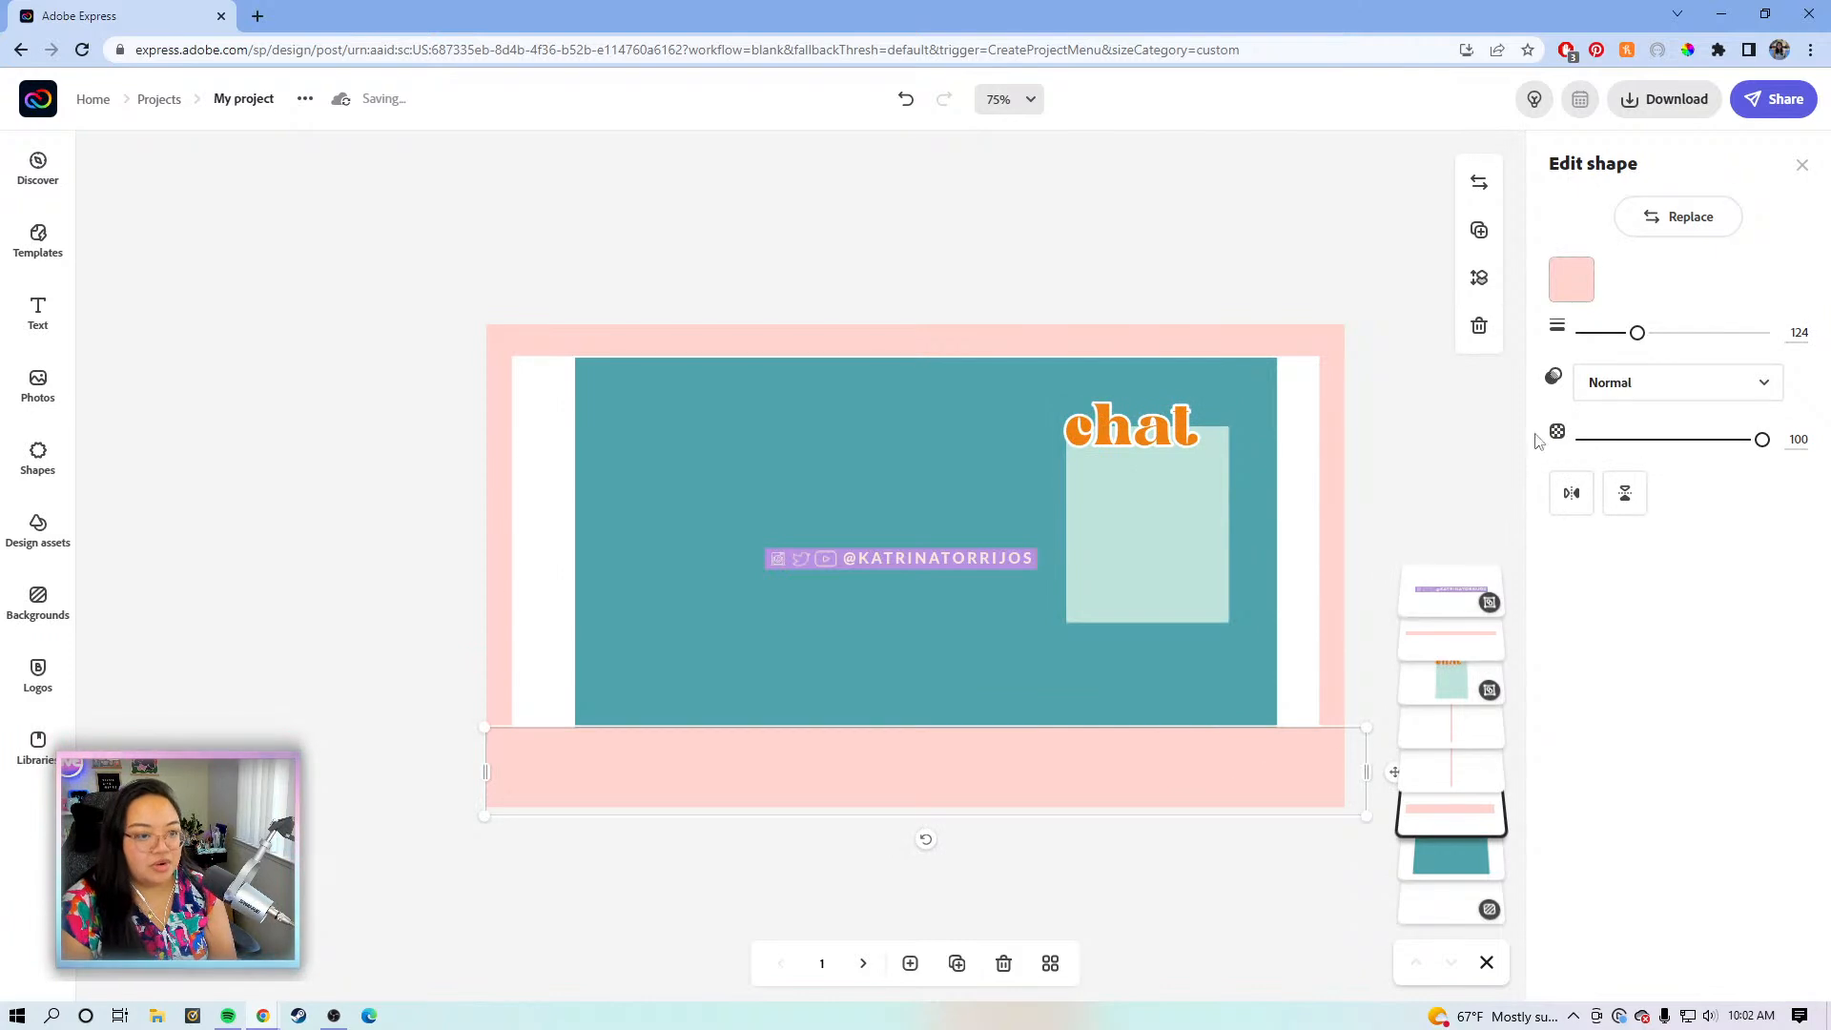
# - Thin the bottom pink bar from 124 to about 41 and set it on the canvas bottom edge
pyautogui.moveTo(1637, 329); pyautogui.dragTo(1600, 341)
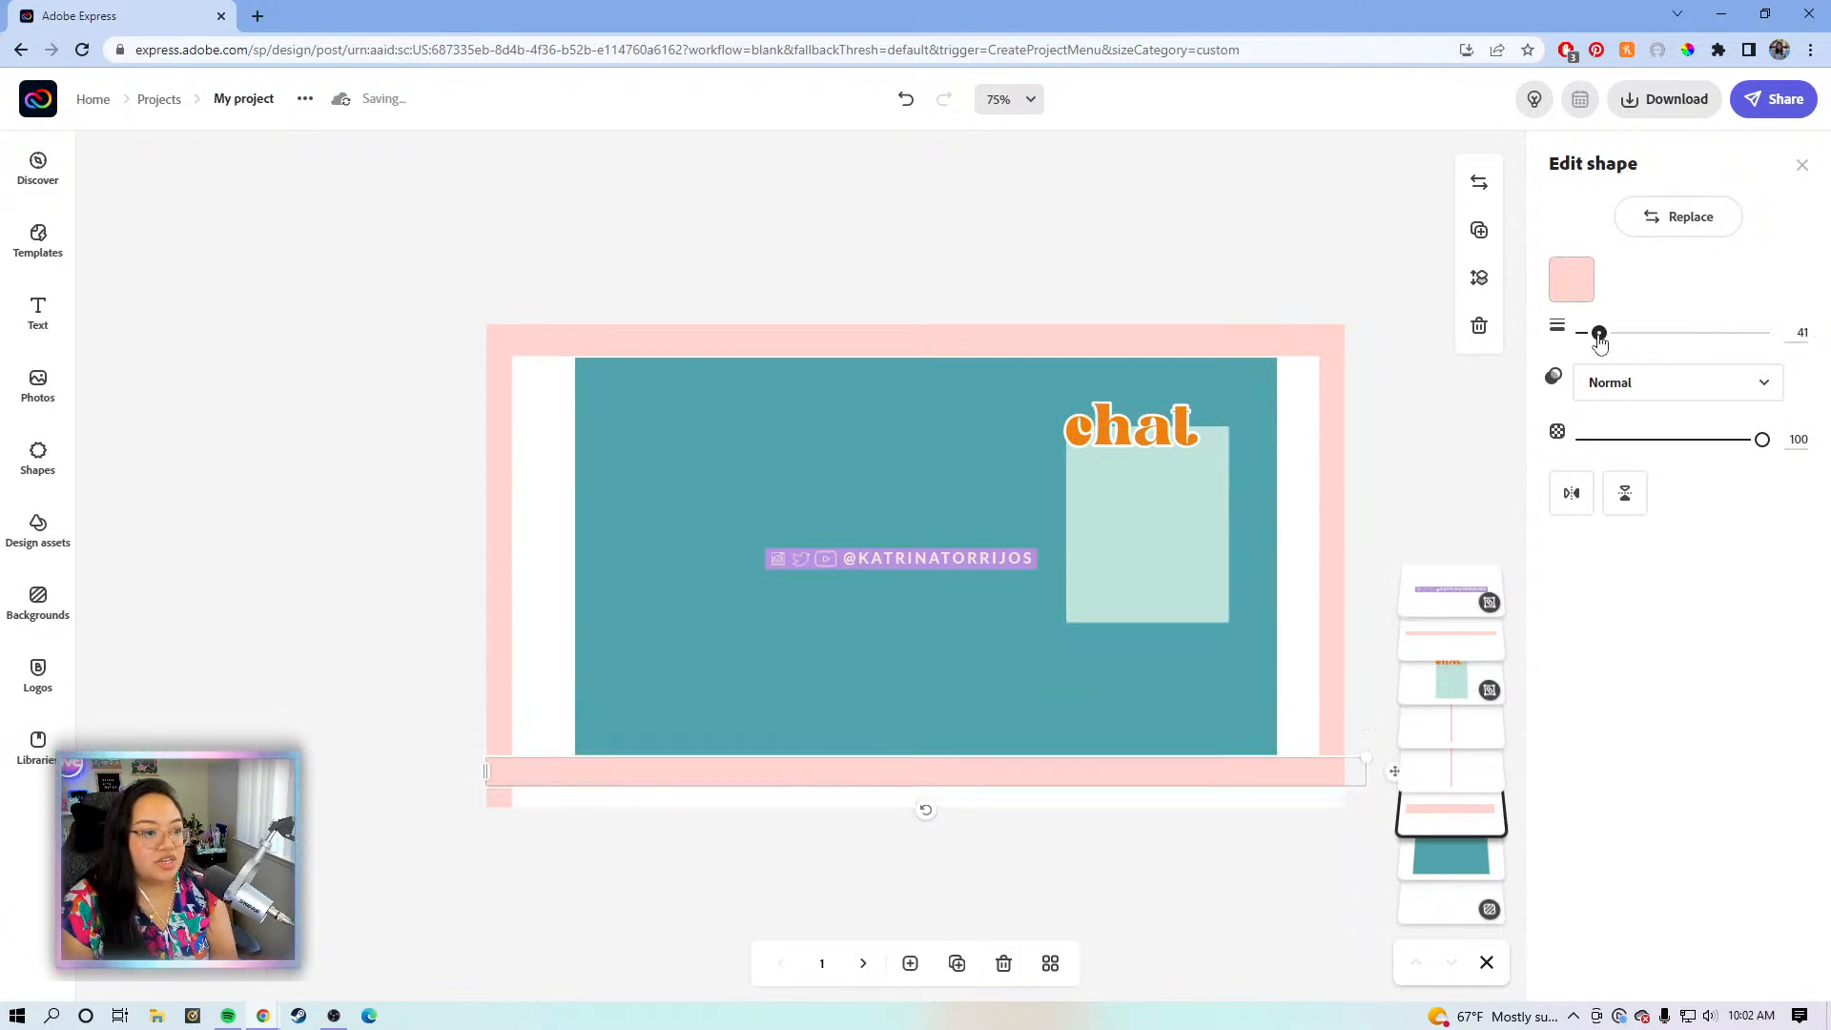
pyautogui.moveTo(1315, 768); pyautogui.dragTo(1317, 819)
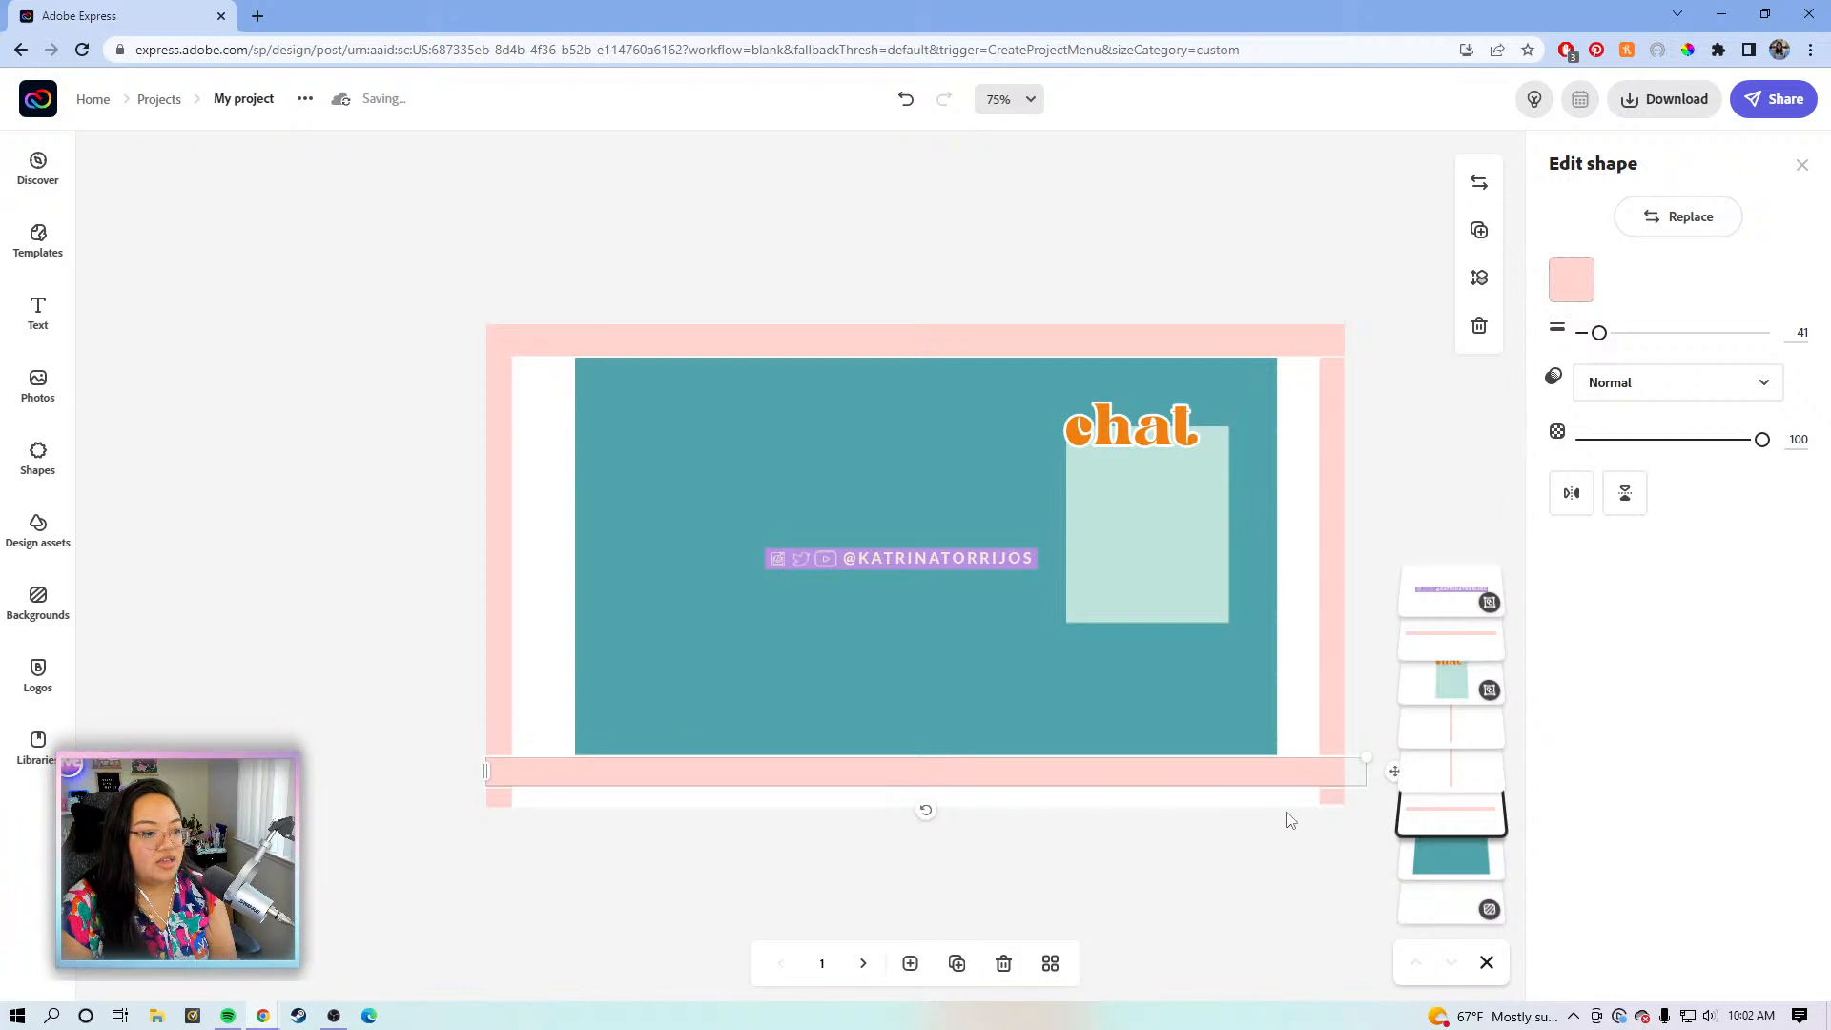
pyautogui.moveTo(1185, 777)
pyautogui.mouseDown()
pyautogui.moveTo(1182, 826)
pyautogui.moveTo(1175, 785)
pyautogui.mouseUp()
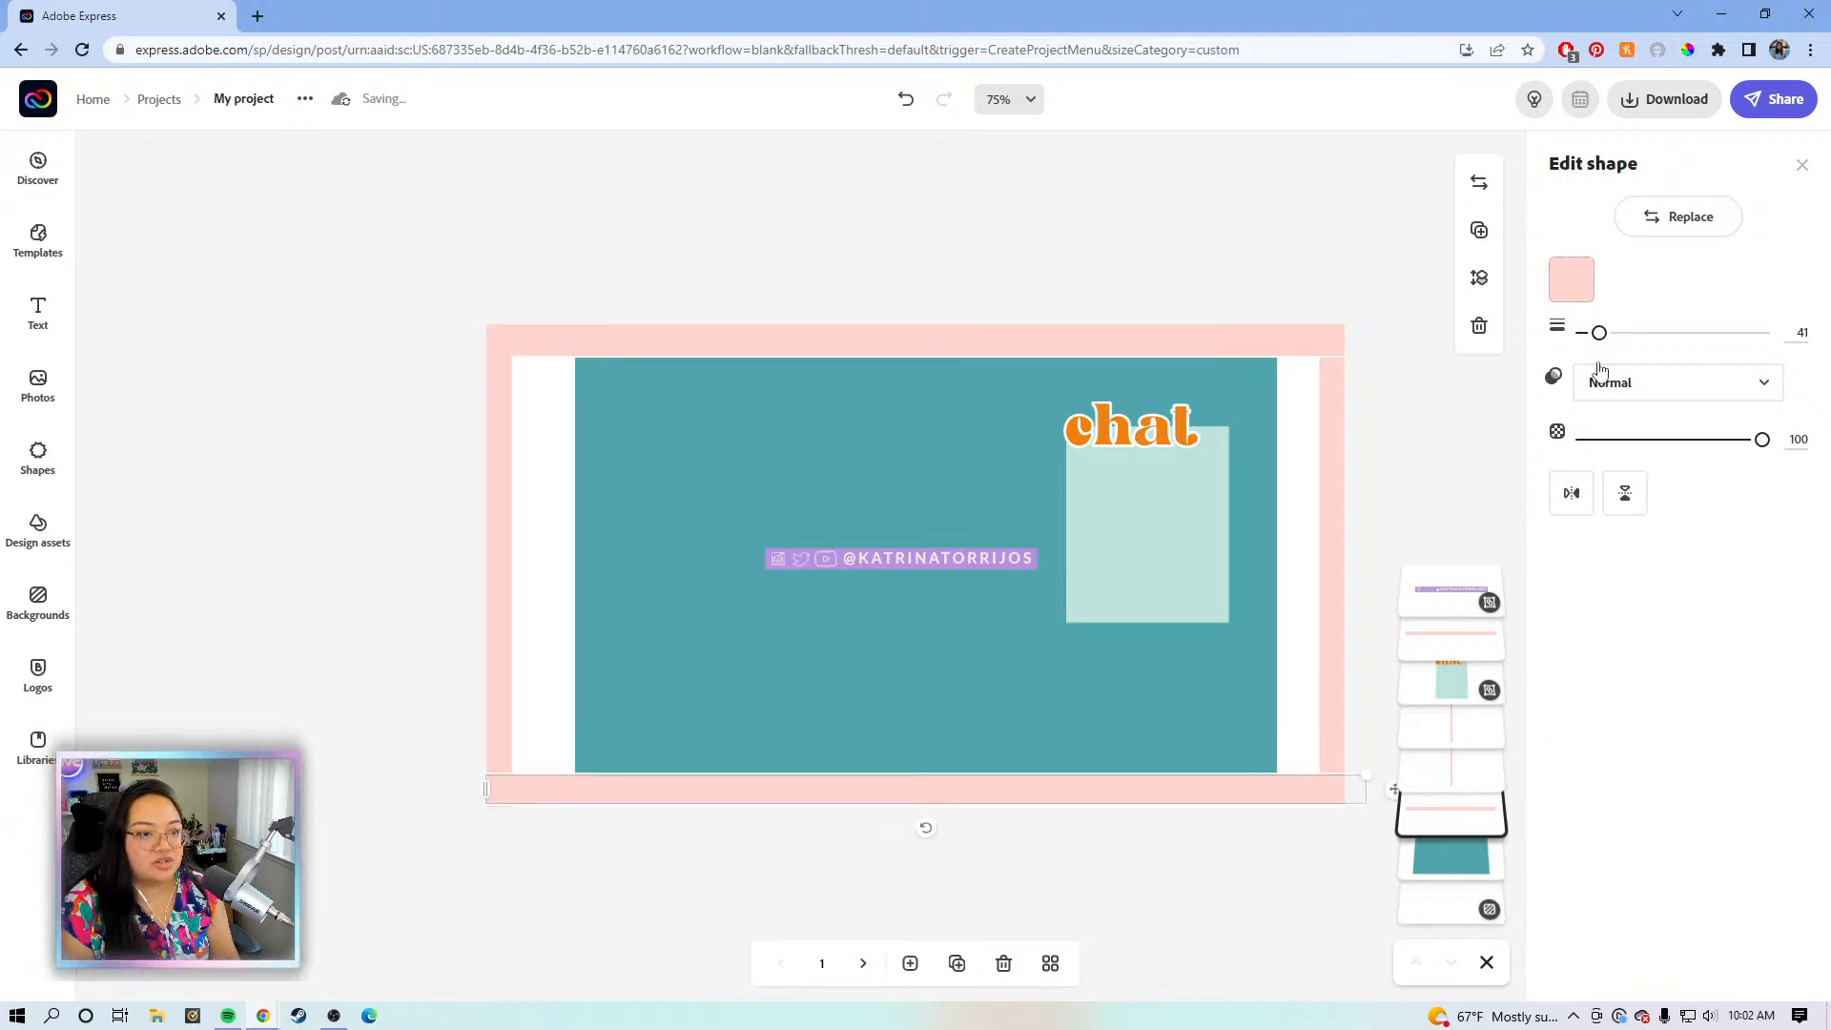
pyautogui.moveTo(1599, 333); pyautogui.dragTo(1603, 334)
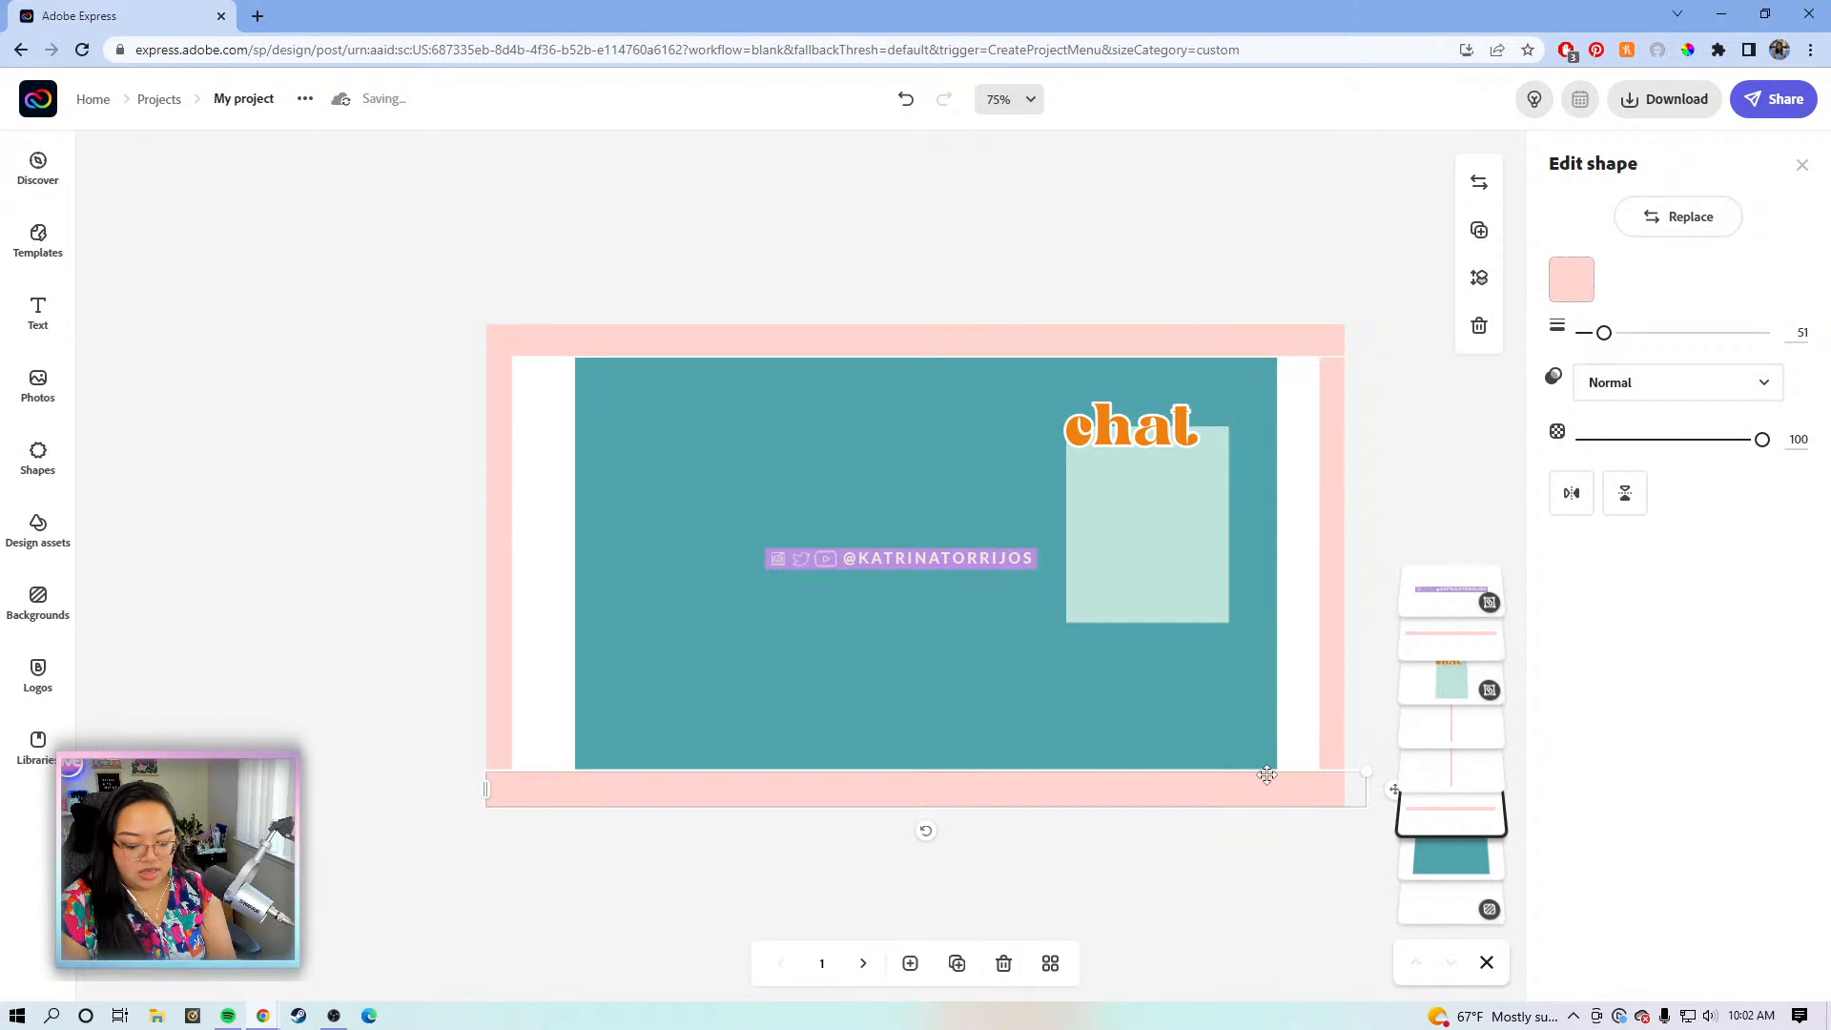
# - Widen the right pink bar over the white strip and stretch it into the top border
pyautogui.click(1334, 620)
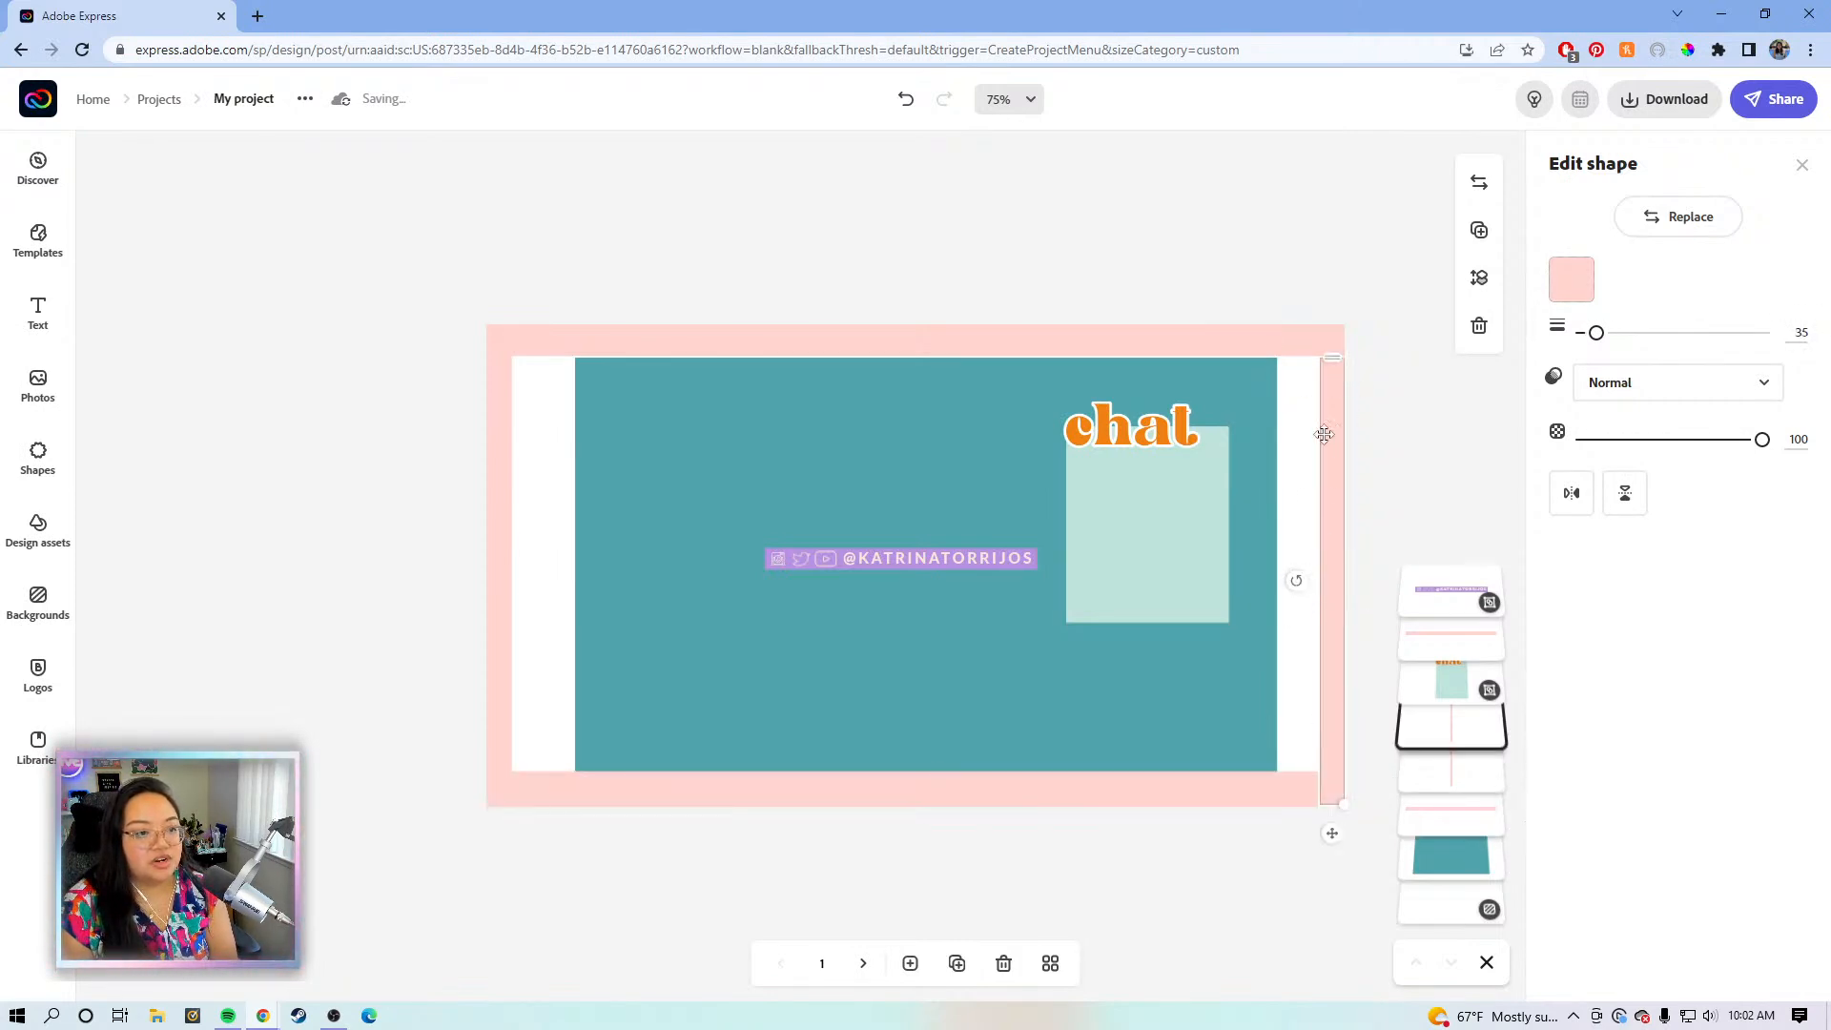
pyautogui.moveTo(1597, 336); pyautogui.dragTo(1626, 336)
pyautogui.moveTo(1341, 493); pyautogui.dragTo(1324, 492)
pyautogui.click(1386, 489)
pyautogui.click(1292, 481)
pyautogui.moveTo(1315, 358); pyautogui.dragTo(1316, 339)
pyautogui.click(1390, 473)
pyautogui.click(1312, 474)
# - Duplicate the right pink bar and place the copy over the left white gap
pyautogui.click(1479, 229)
pyautogui.moveTo(1316, 840); pyautogui.dragTo(547, 441)
pyautogui.moveTo(546, 440); pyautogui.dragTo(541, 482)
pyautogui.click(754, 255)
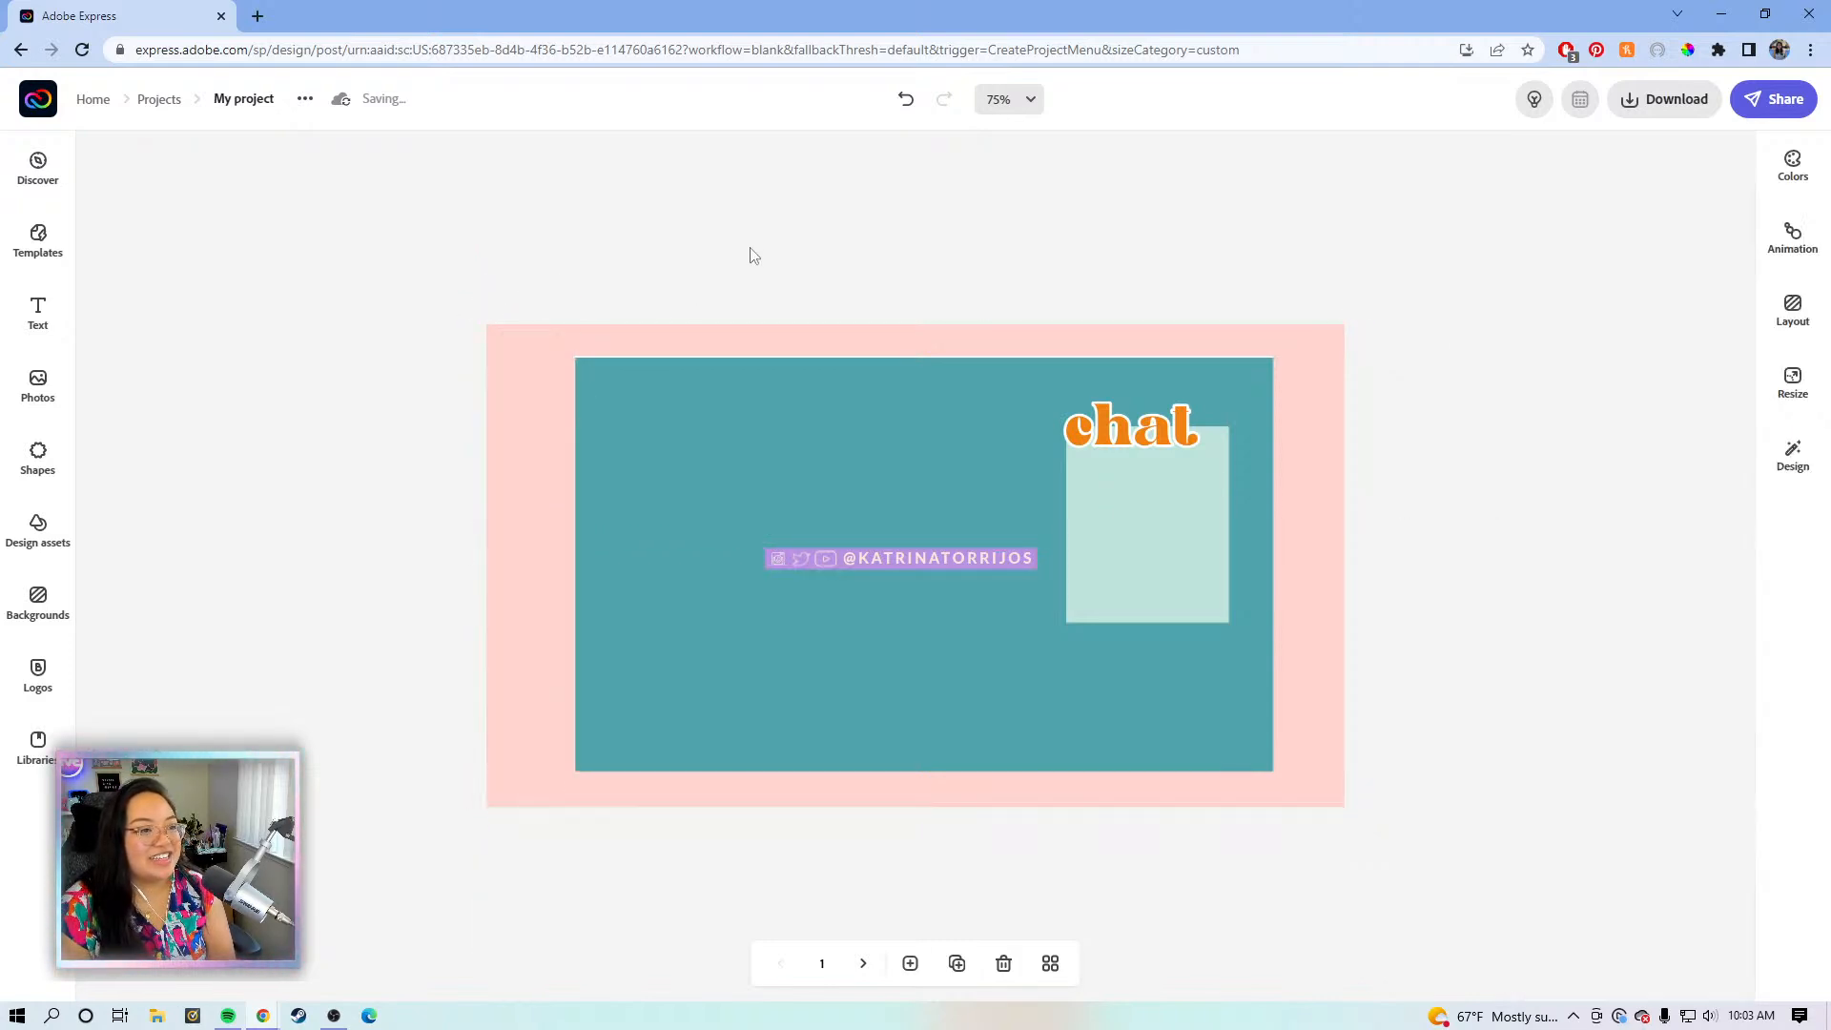
pyautogui.click(969, 341)
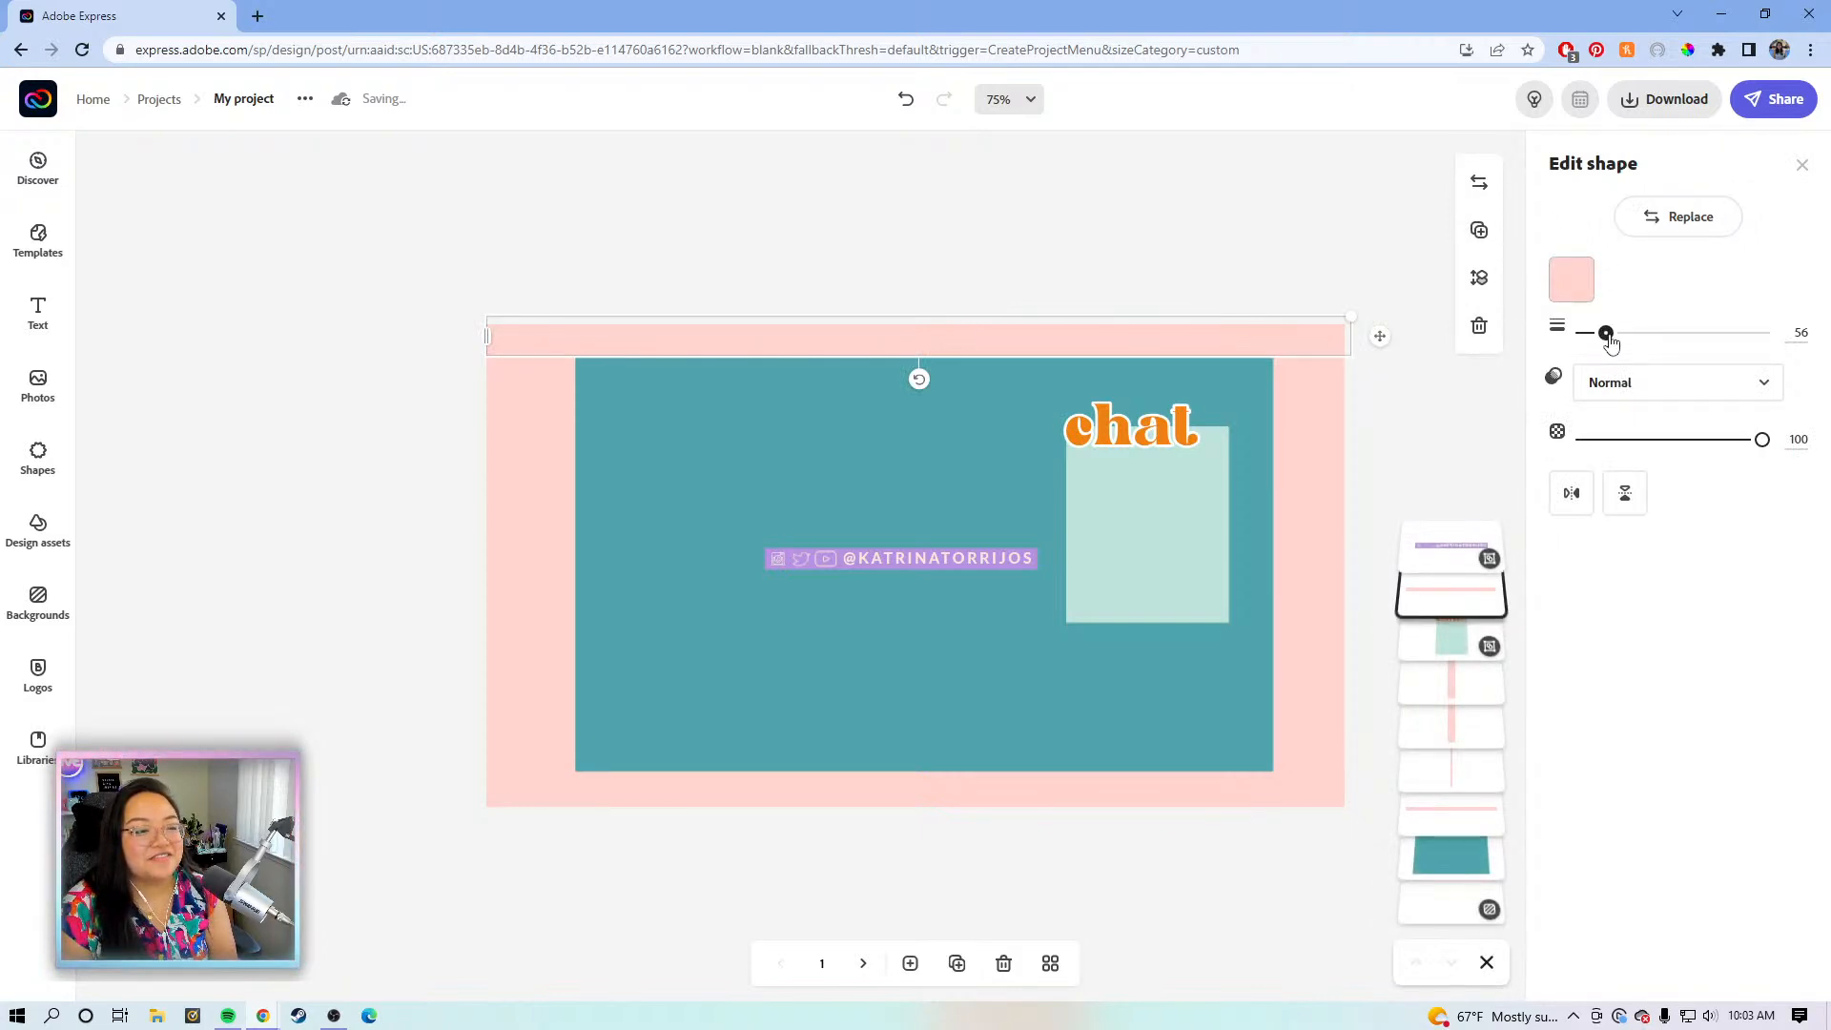
# - Thicken the top pink strip to about 68 and adjust its position
pyautogui.moveTo(1608, 336); pyautogui.dragTo(1611, 336)
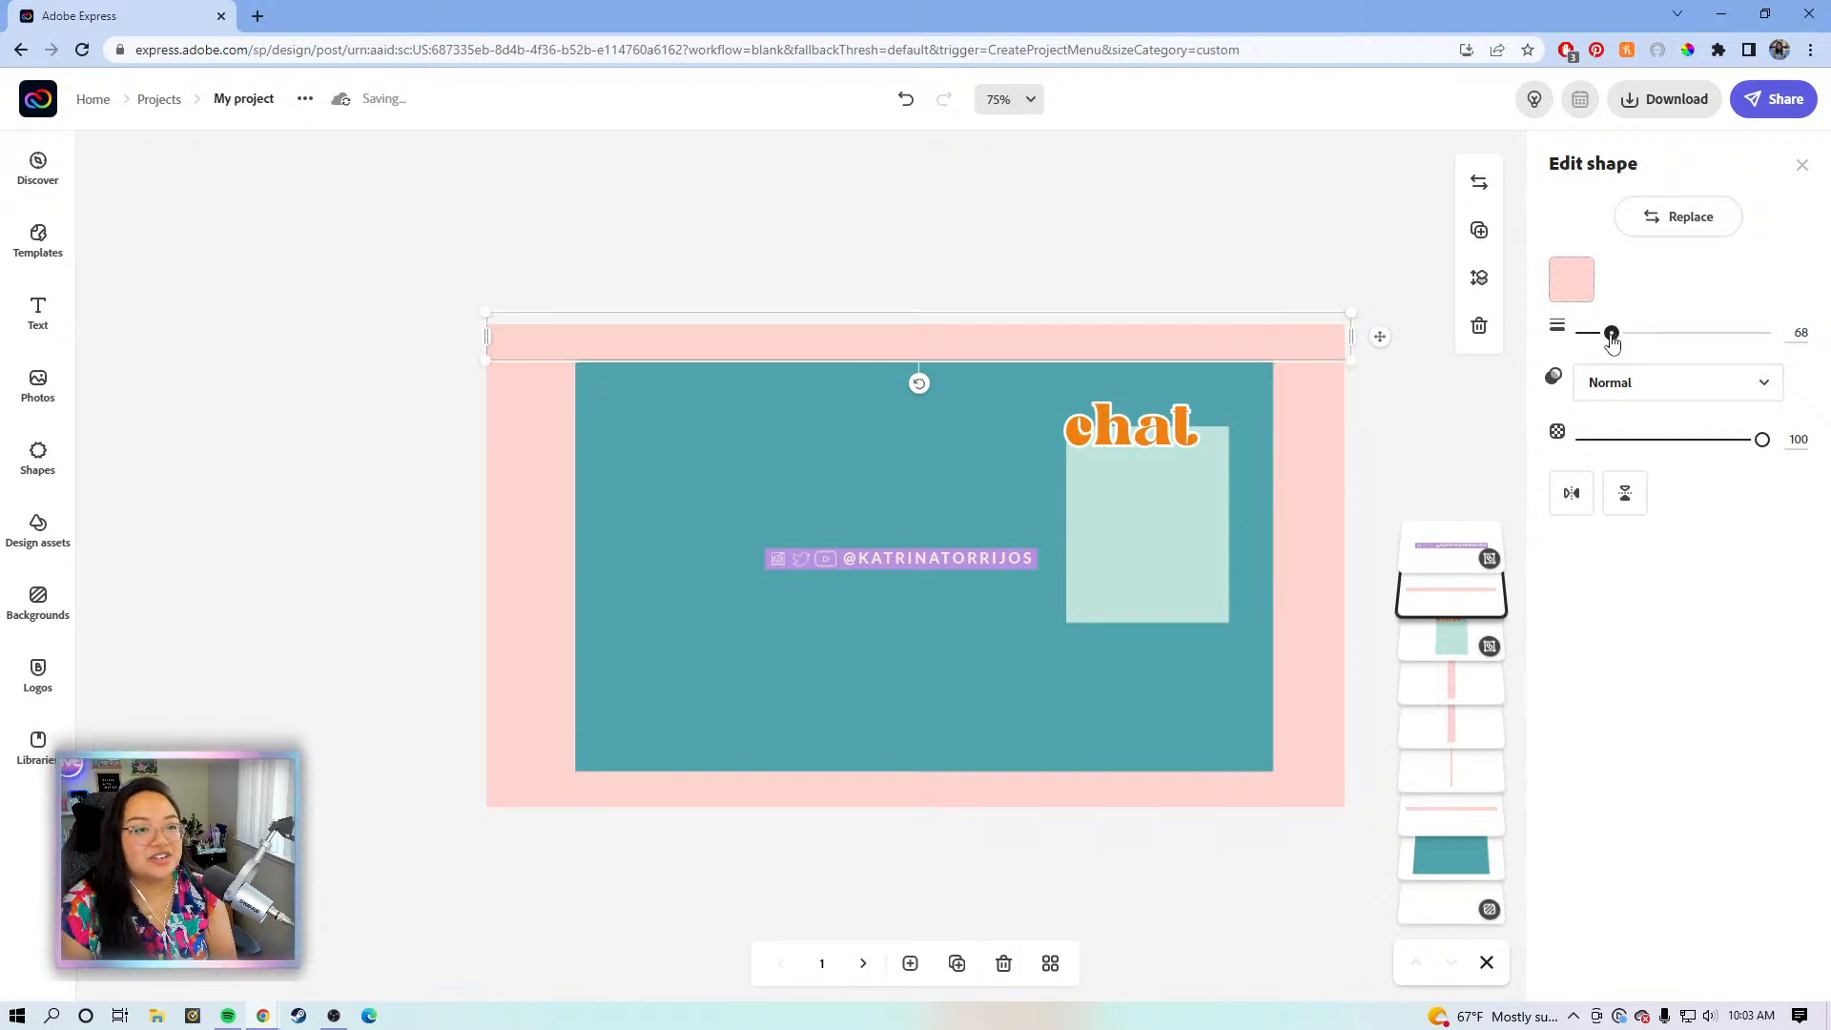
pyautogui.rightClick(1612, 341)
pyautogui.click(1618, 303)
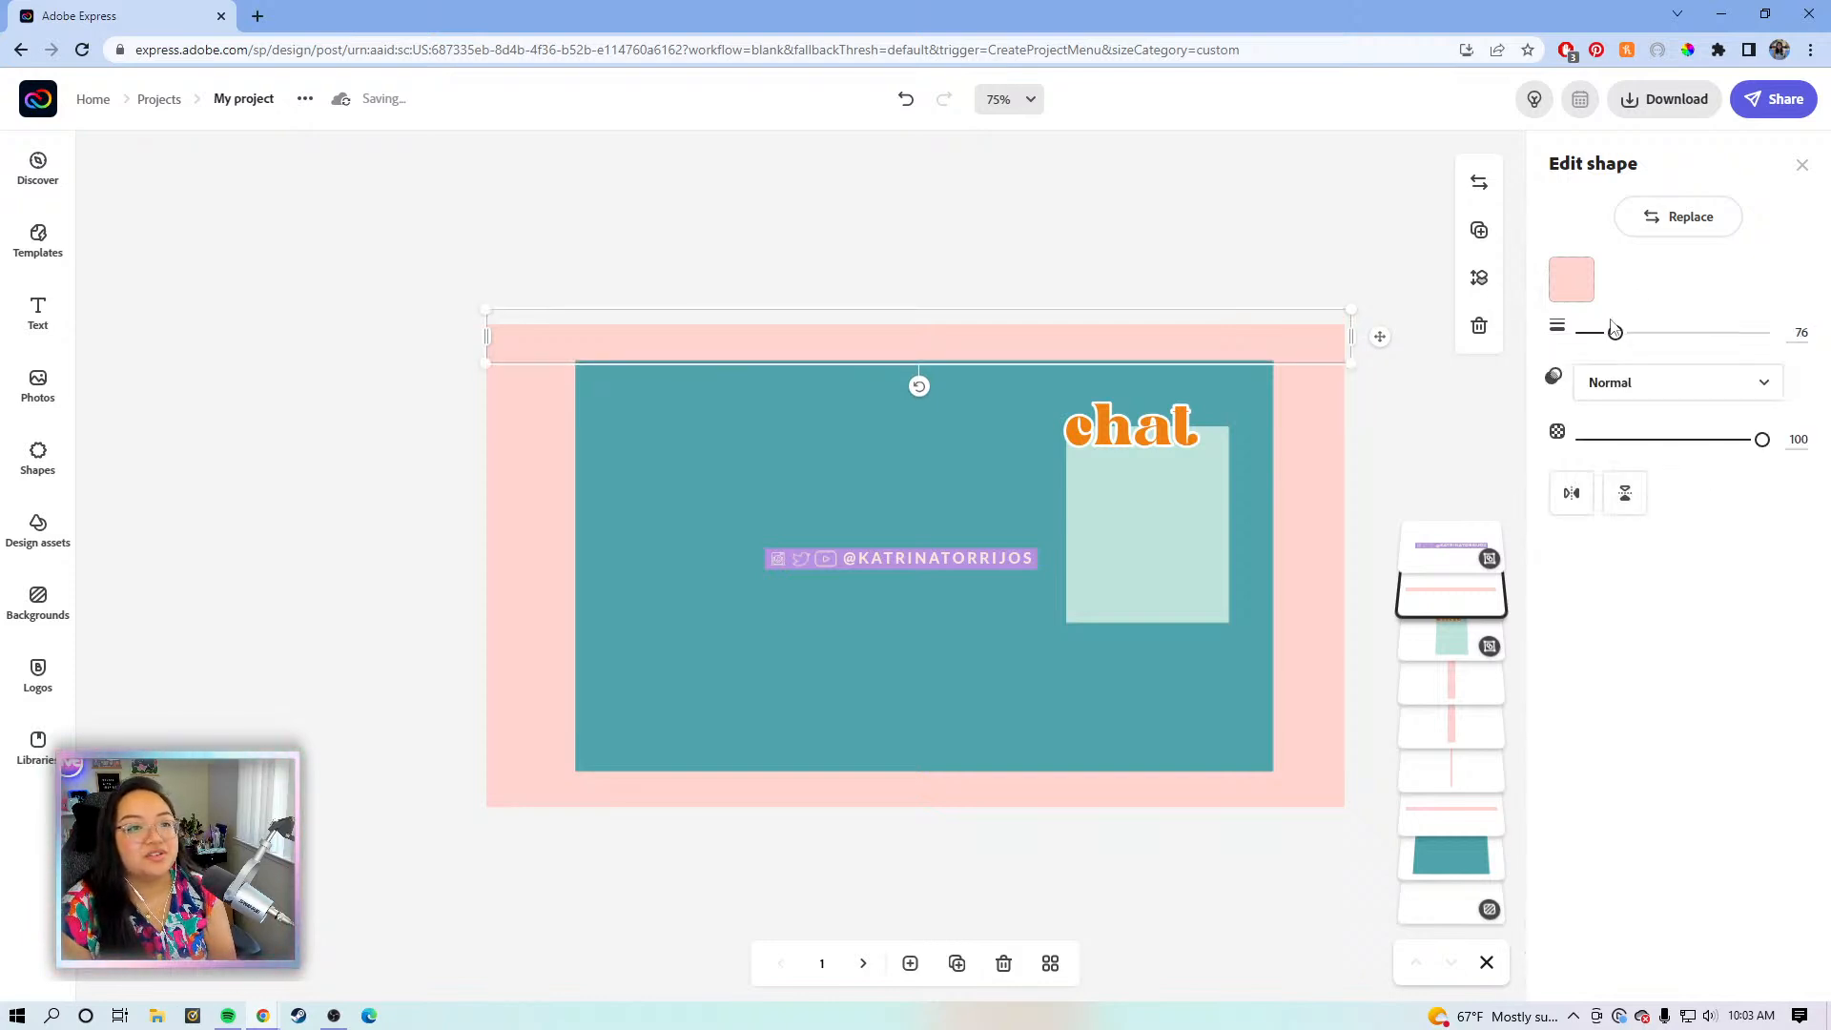
pyautogui.moveTo(1614, 334); pyautogui.dragTo(1612, 338)
pyautogui.click(1289, 214)
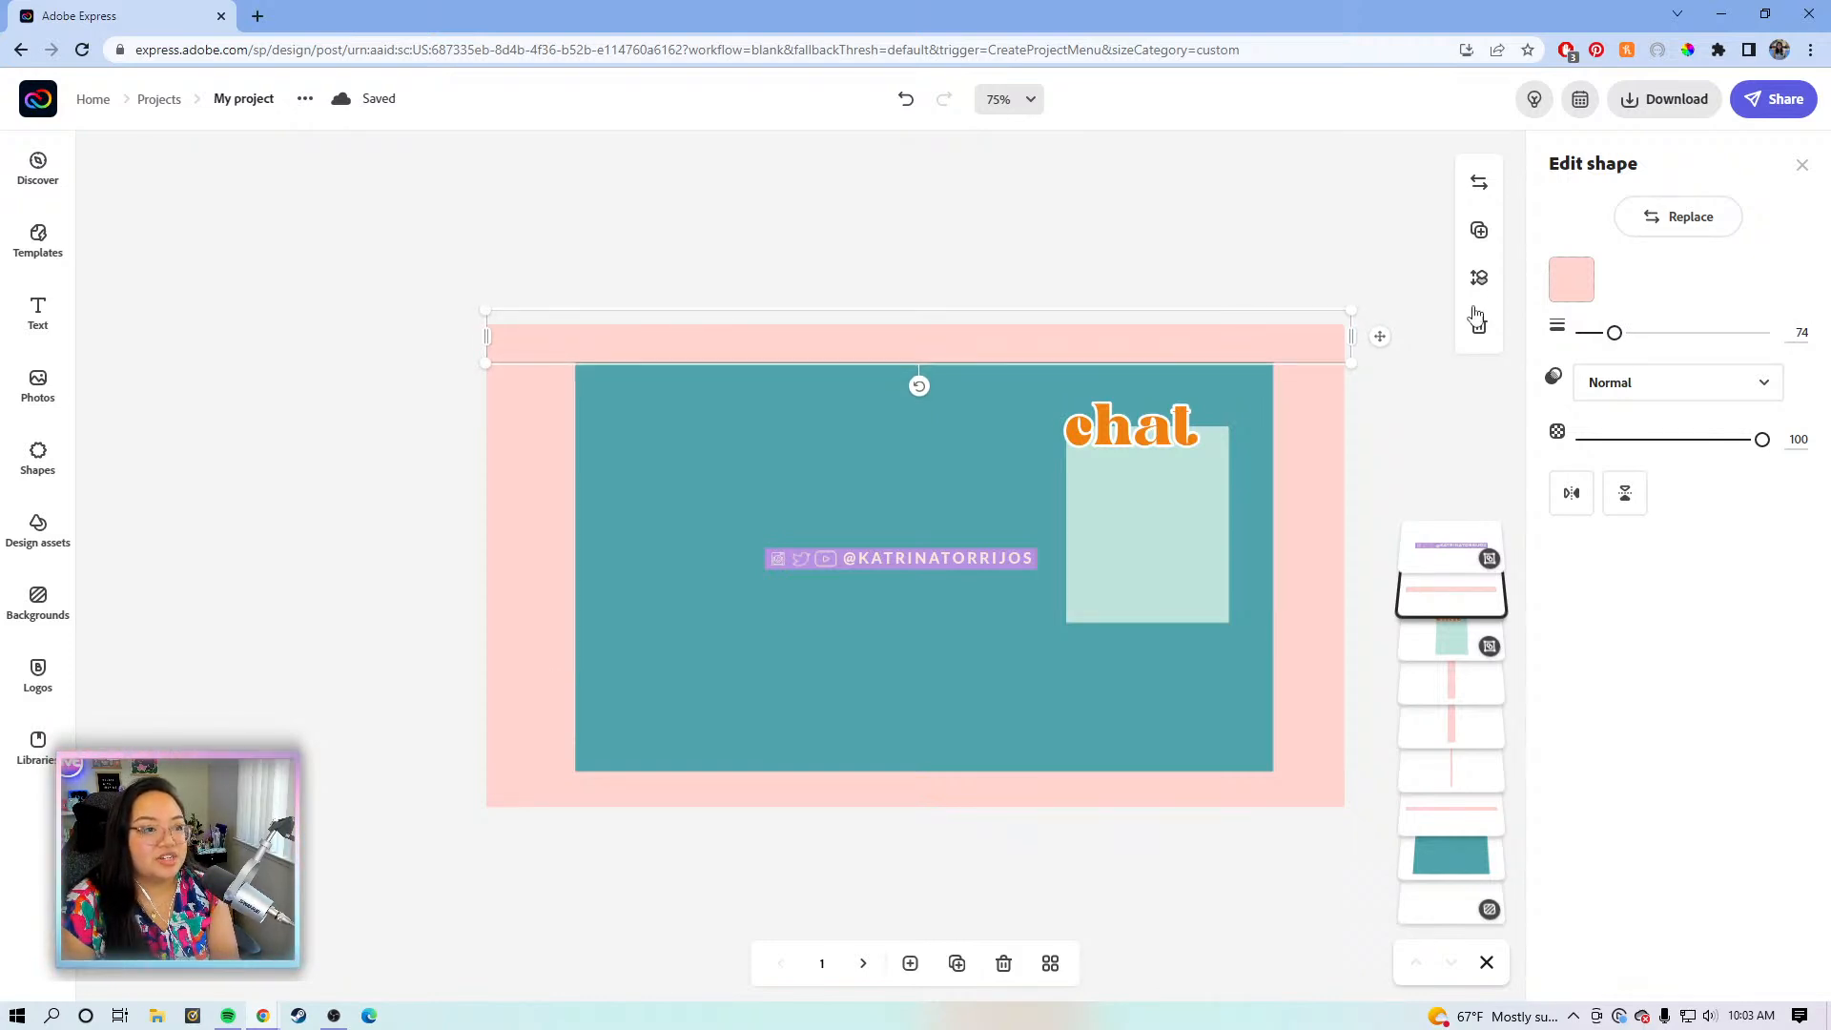
pyautogui.click(1259, 353)
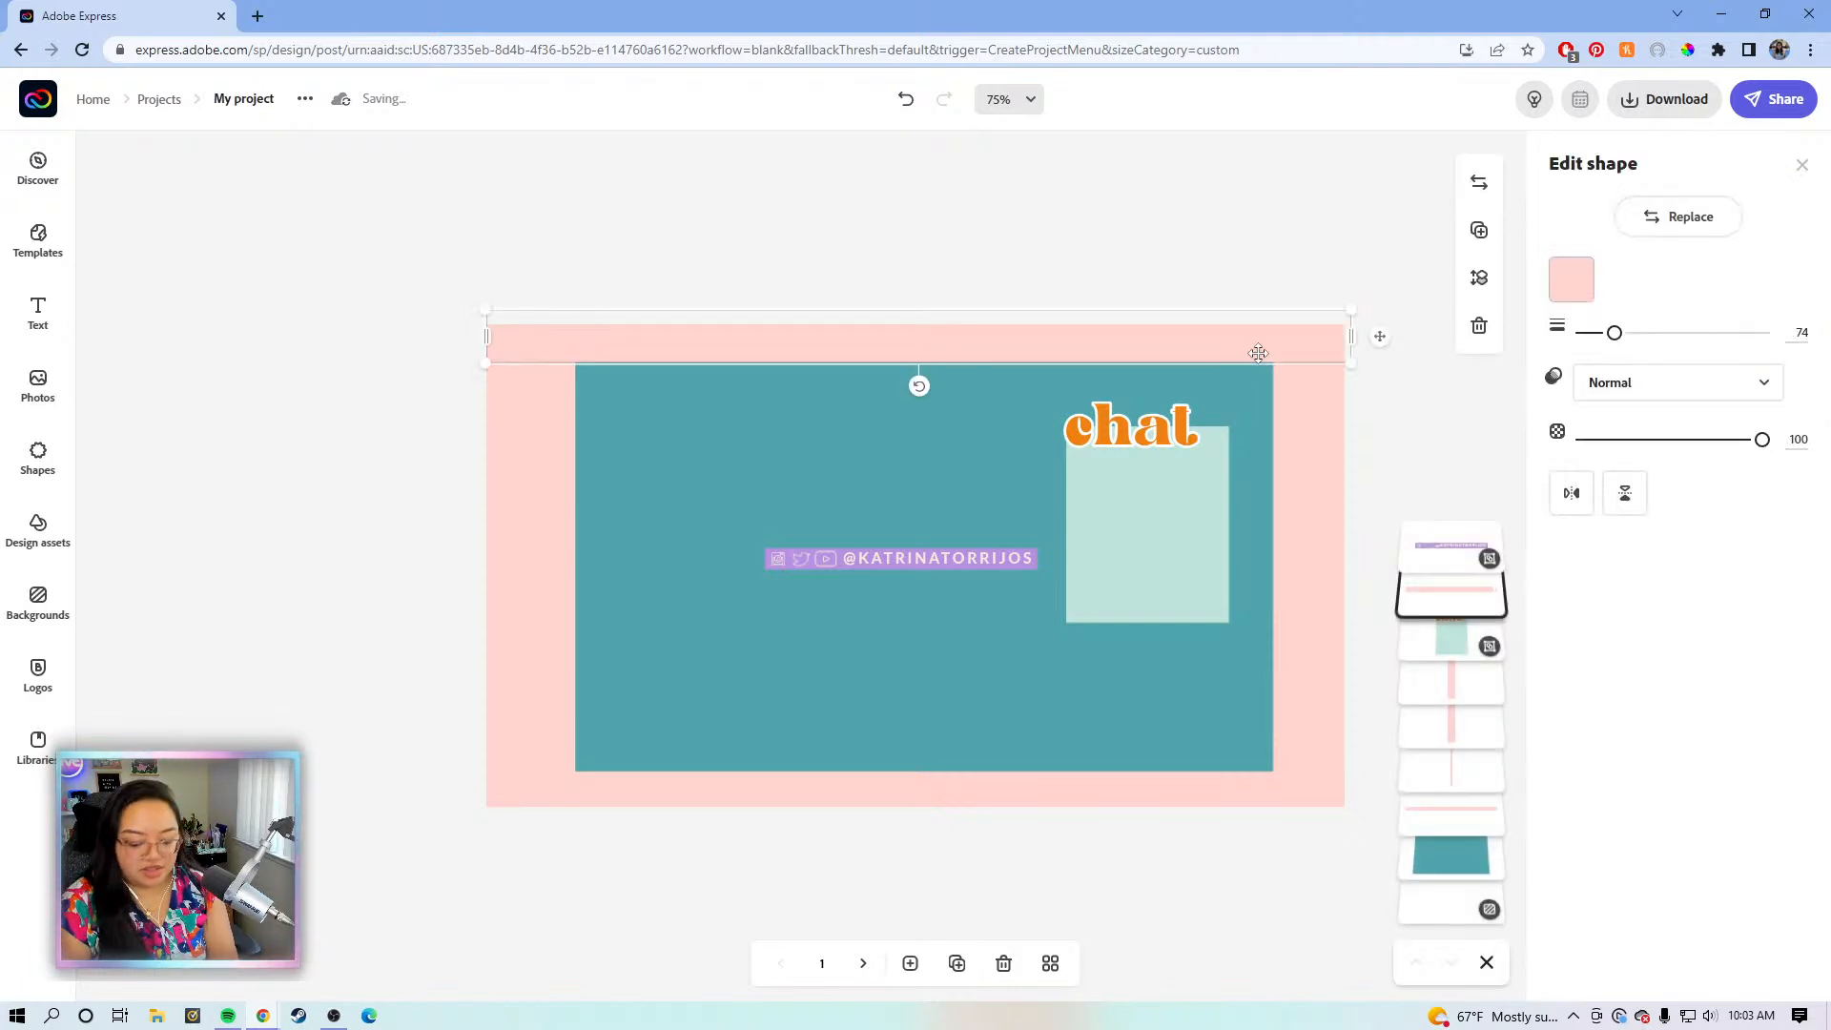
pyautogui.click(1273, 278)
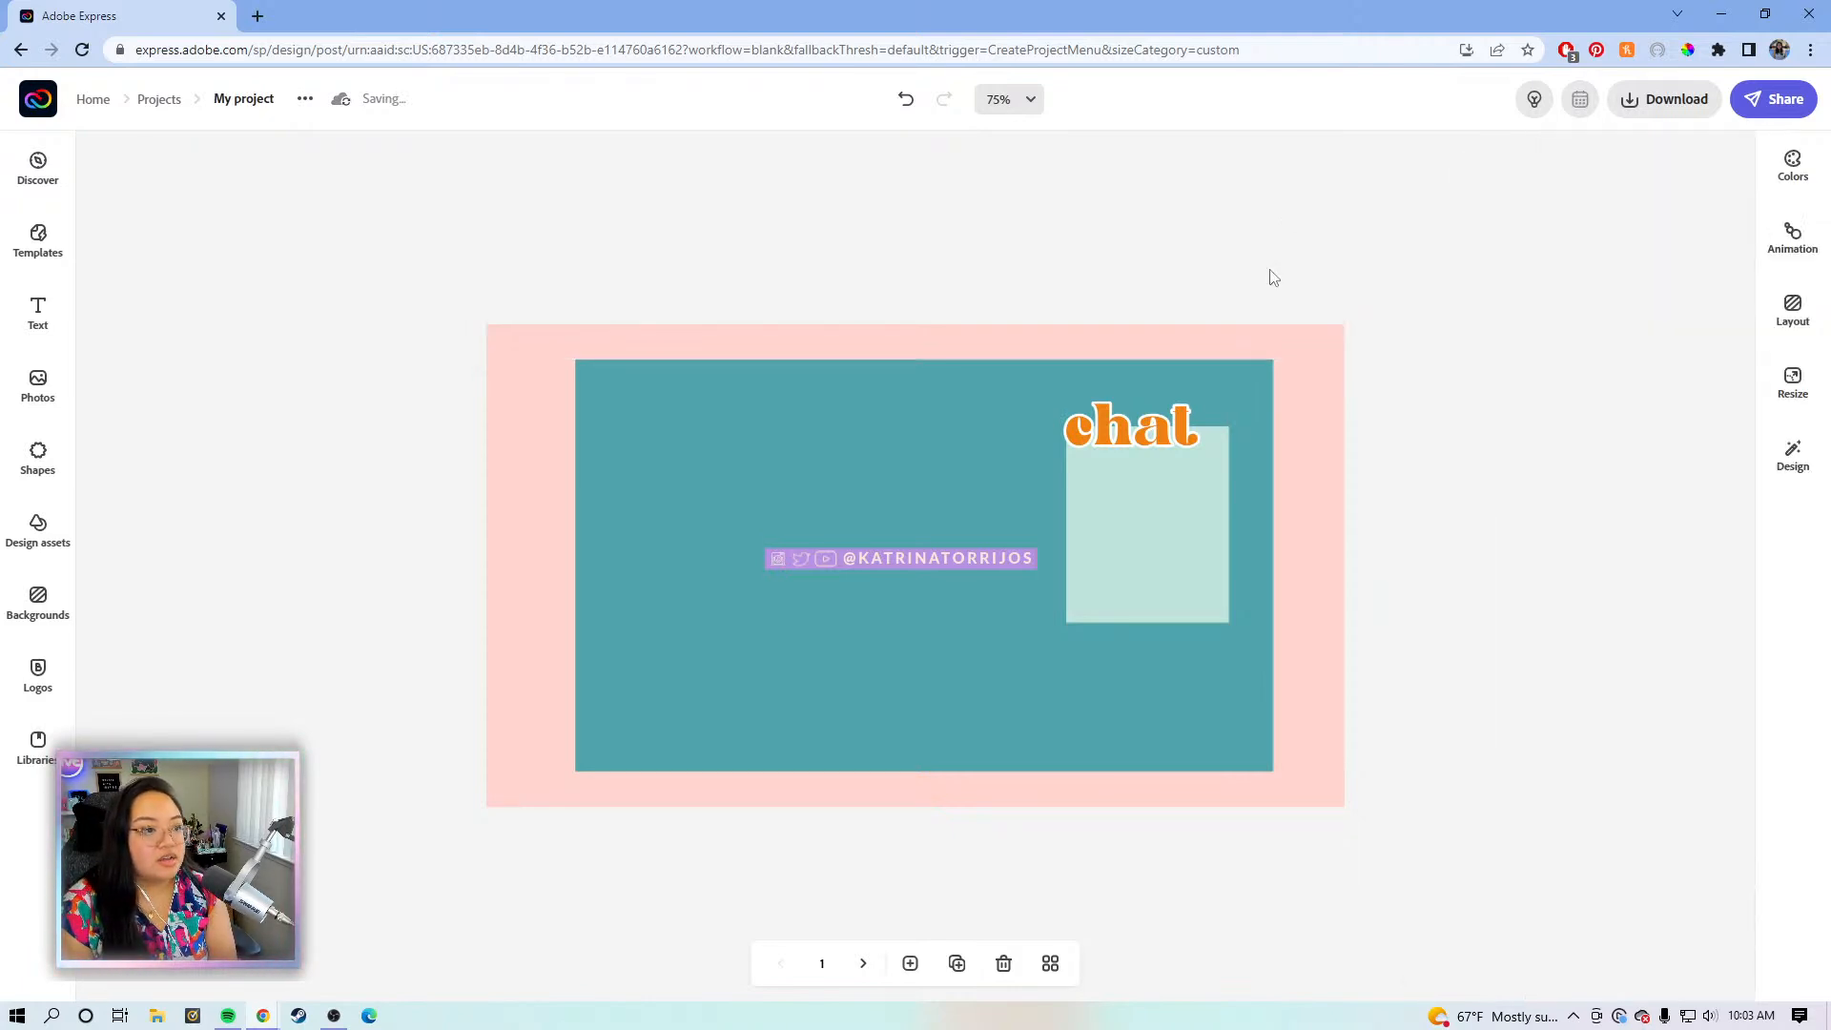
pyautogui.click(1194, 352)
pyautogui.press('Up')
pyautogui.press('Up')
pyautogui.press('Up')
pyautogui.press('Up')
pyautogui.press('Up')
pyautogui.press('Up')
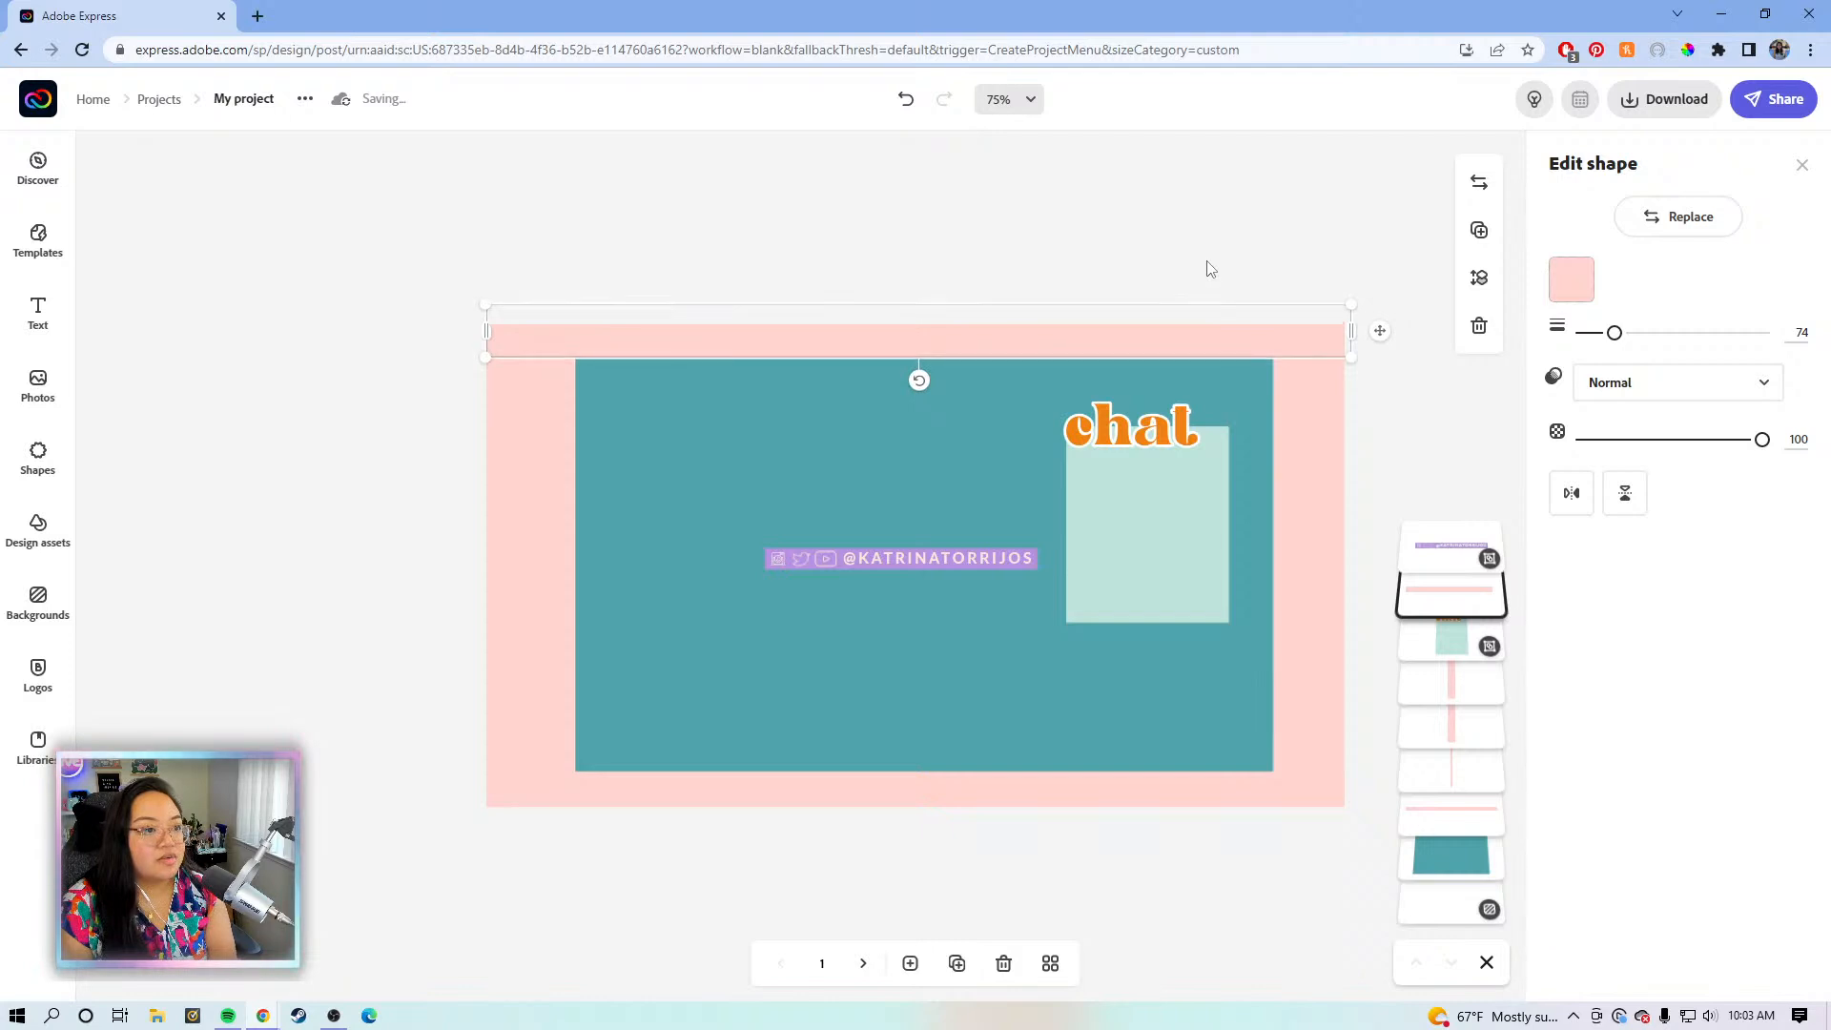
pyautogui.press('Down')
pyautogui.press('Down')
pyautogui.press('Down')
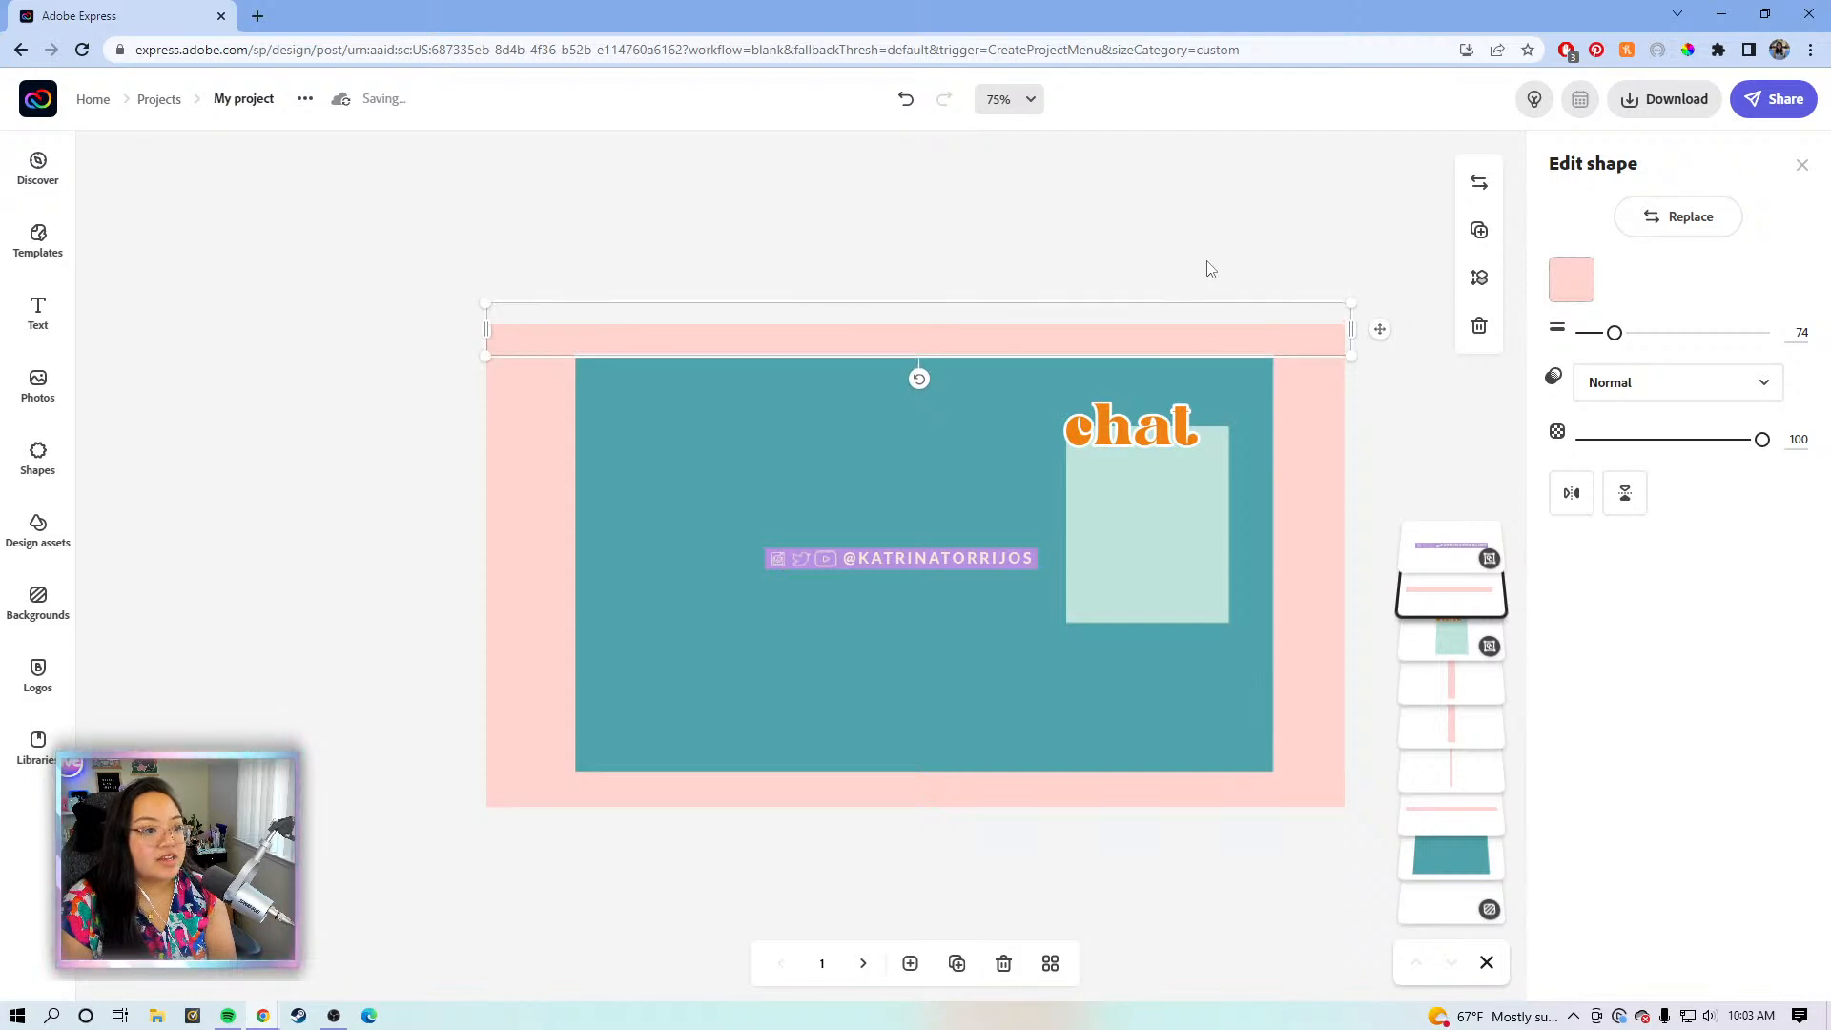
# - Nudge the bottom pink strip up slightly
pyautogui.click(1237, 279)
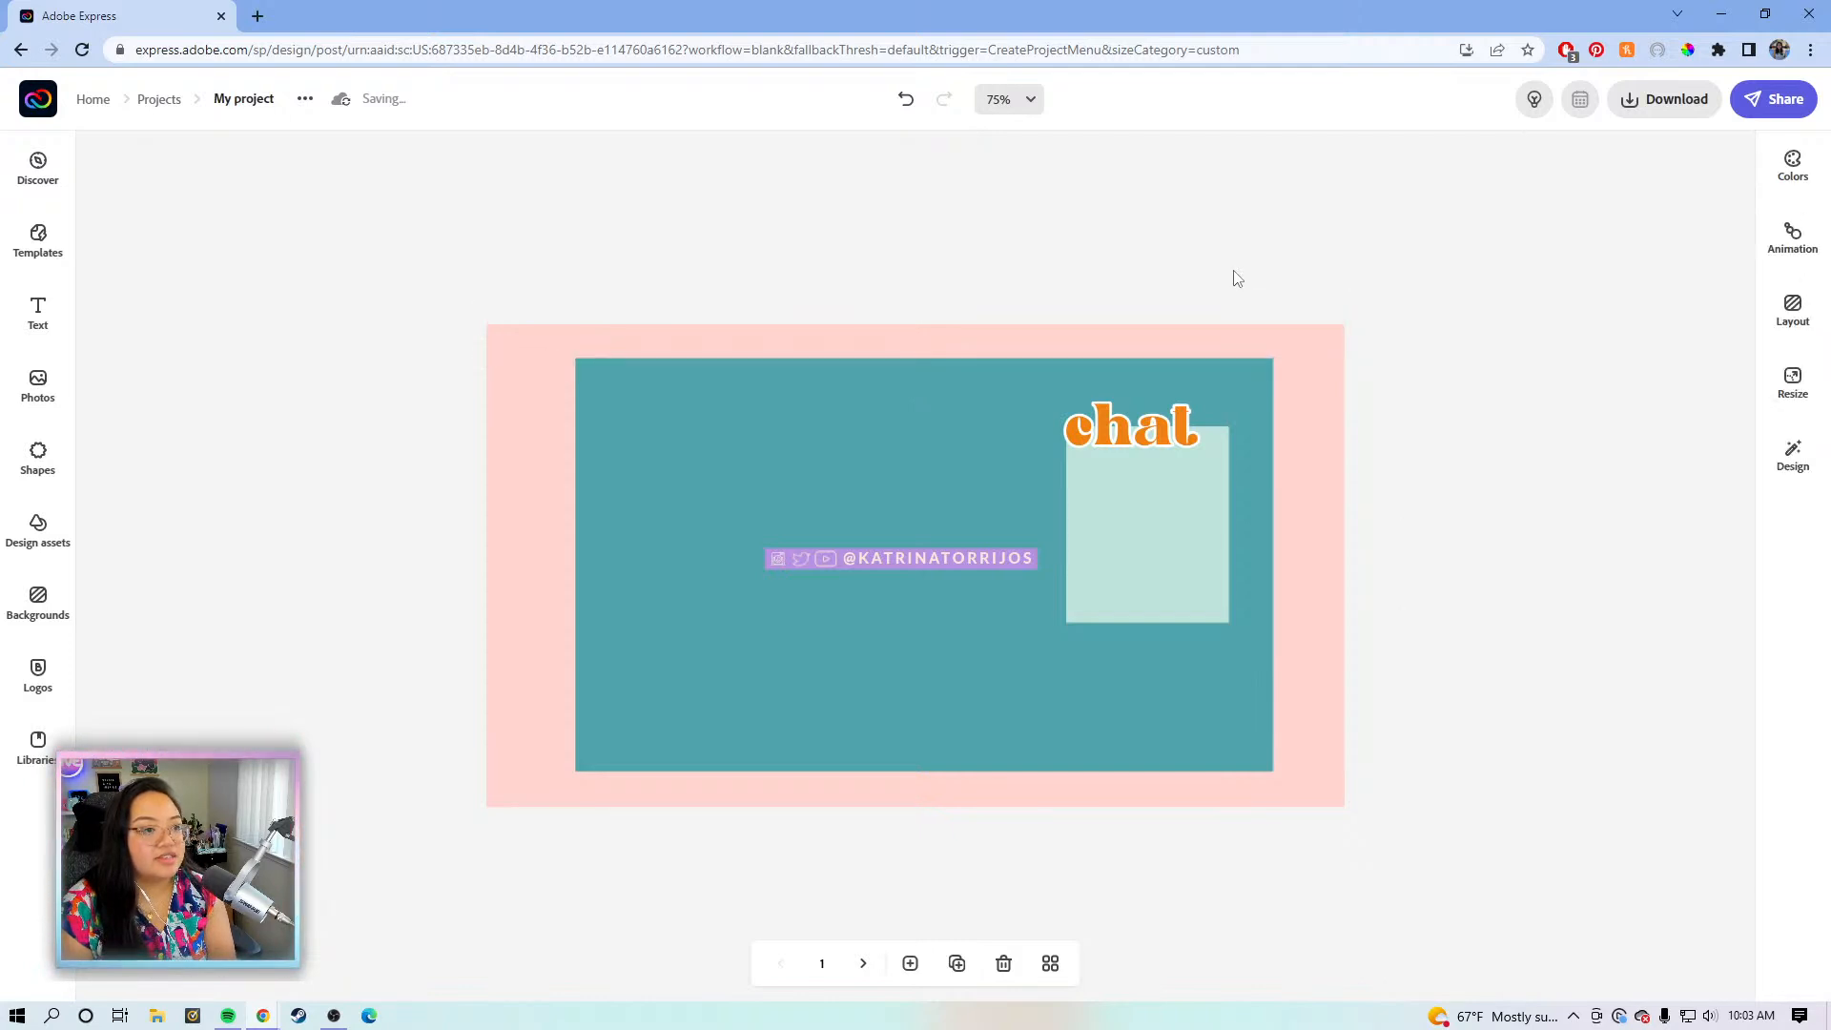
pyautogui.click(1099, 799)
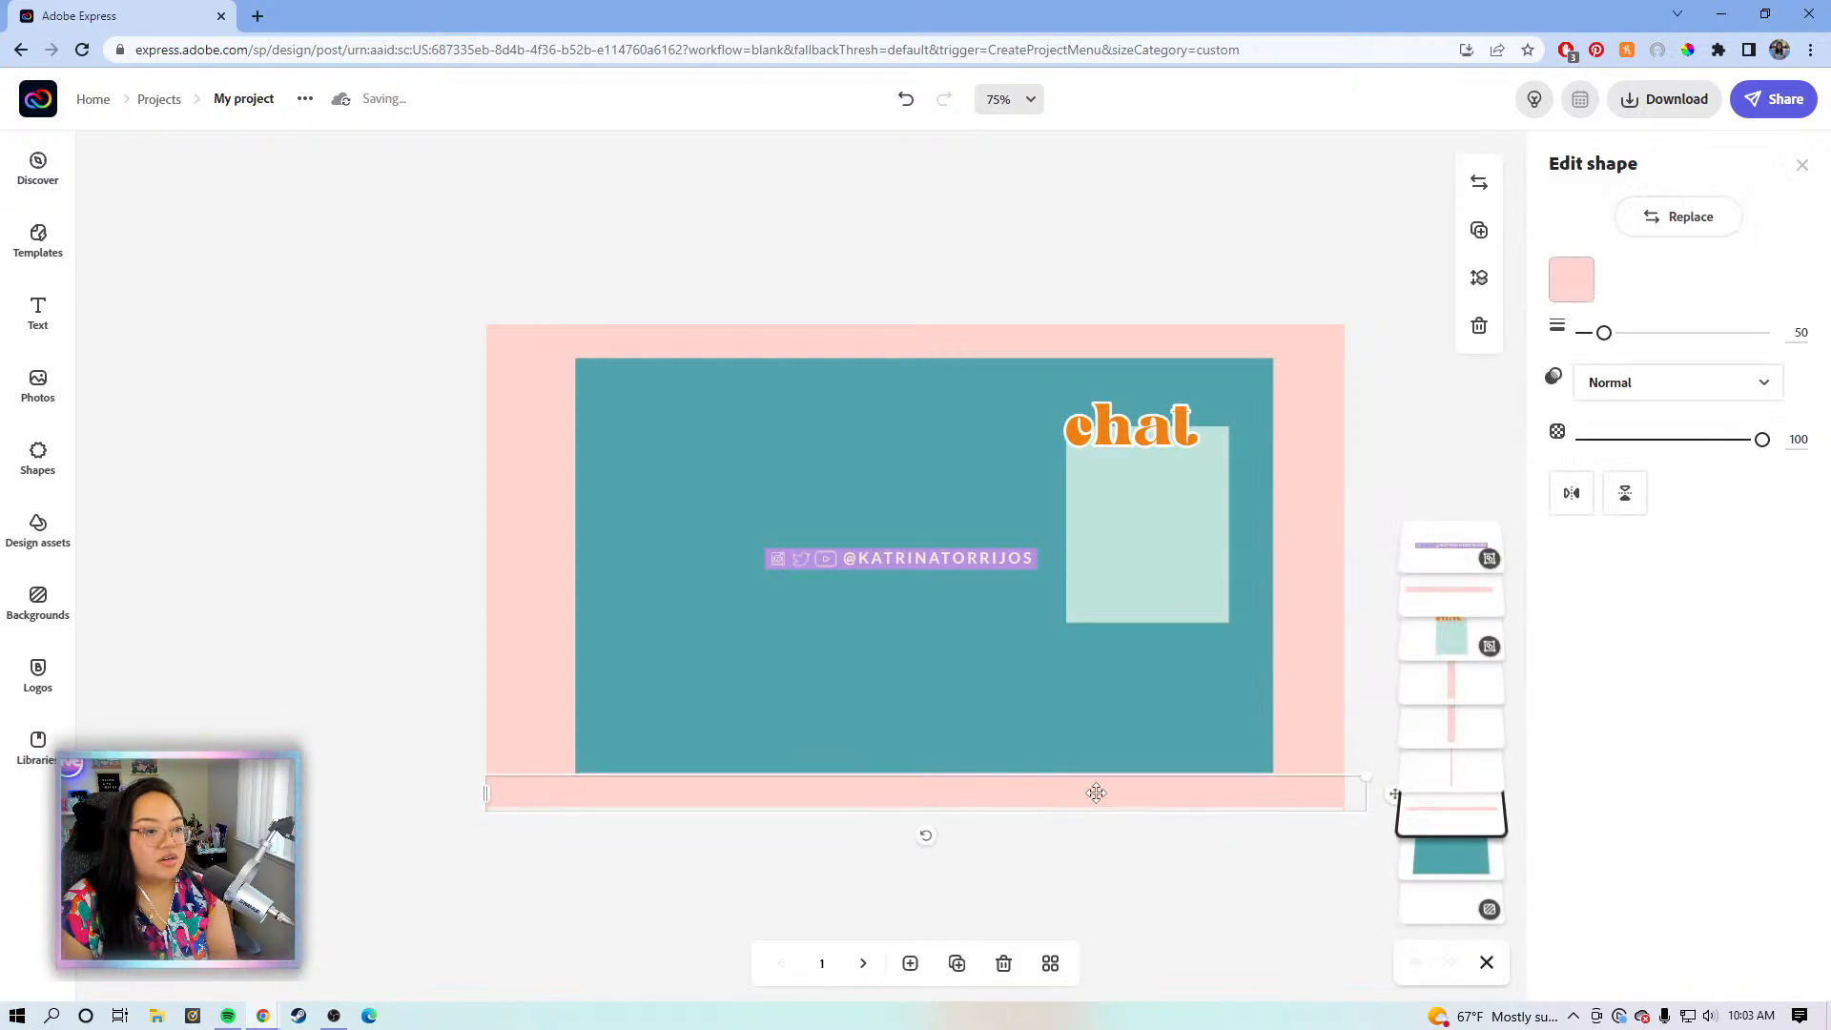
pyautogui.press('Up')
pyautogui.press('Up')
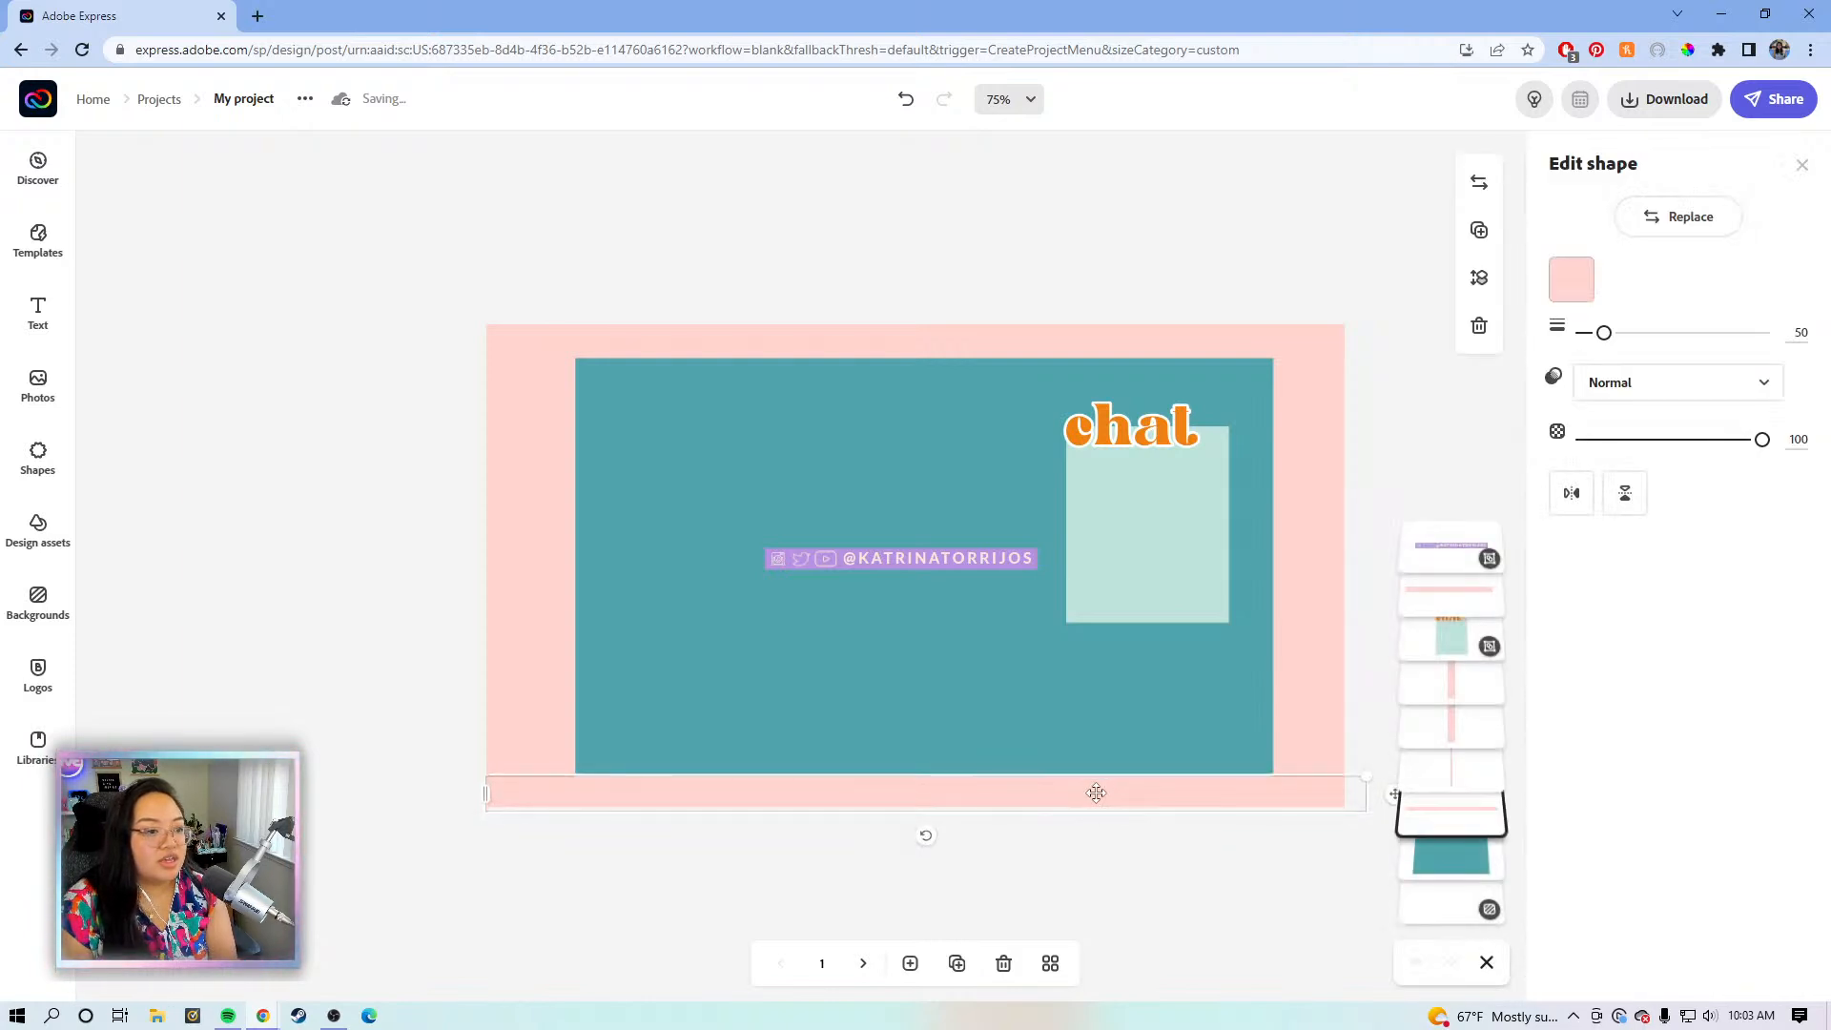
pyautogui.click(1171, 875)
pyautogui.click(1141, 719)
pyautogui.click(1137, 819)
pyautogui.click(1133, 799)
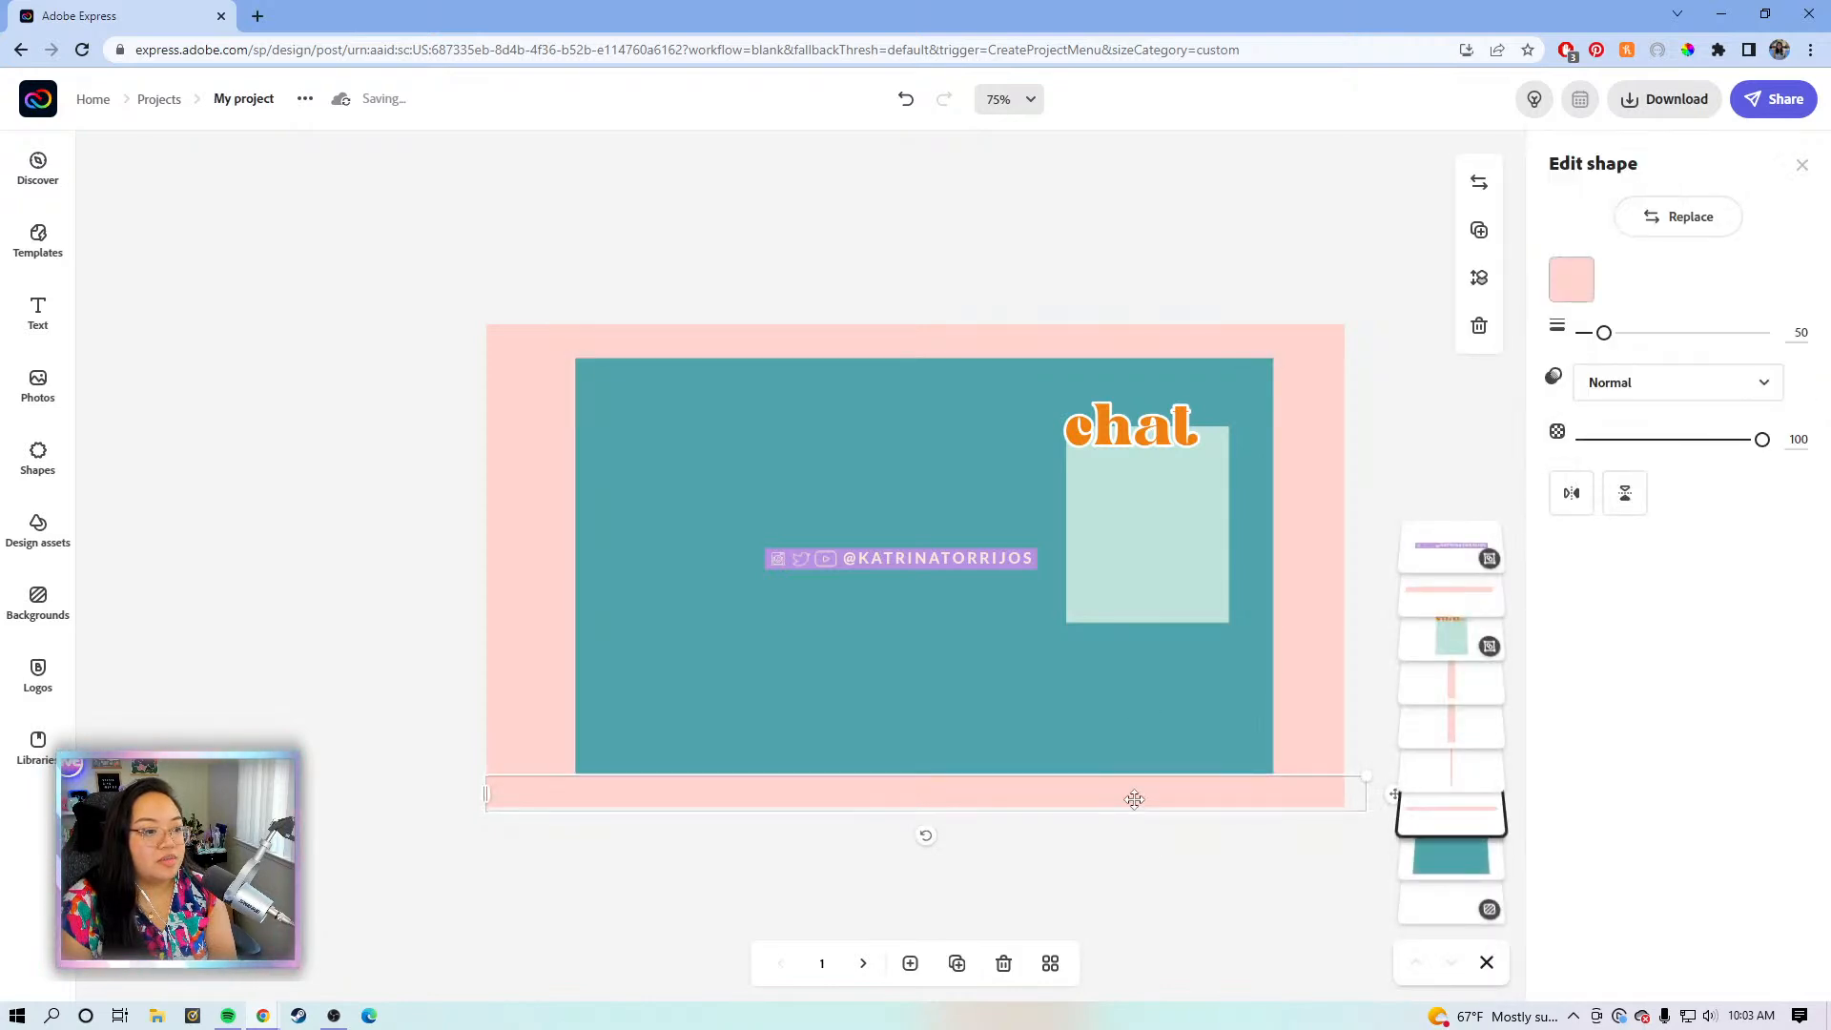
pyautogui.click(1109, 743)
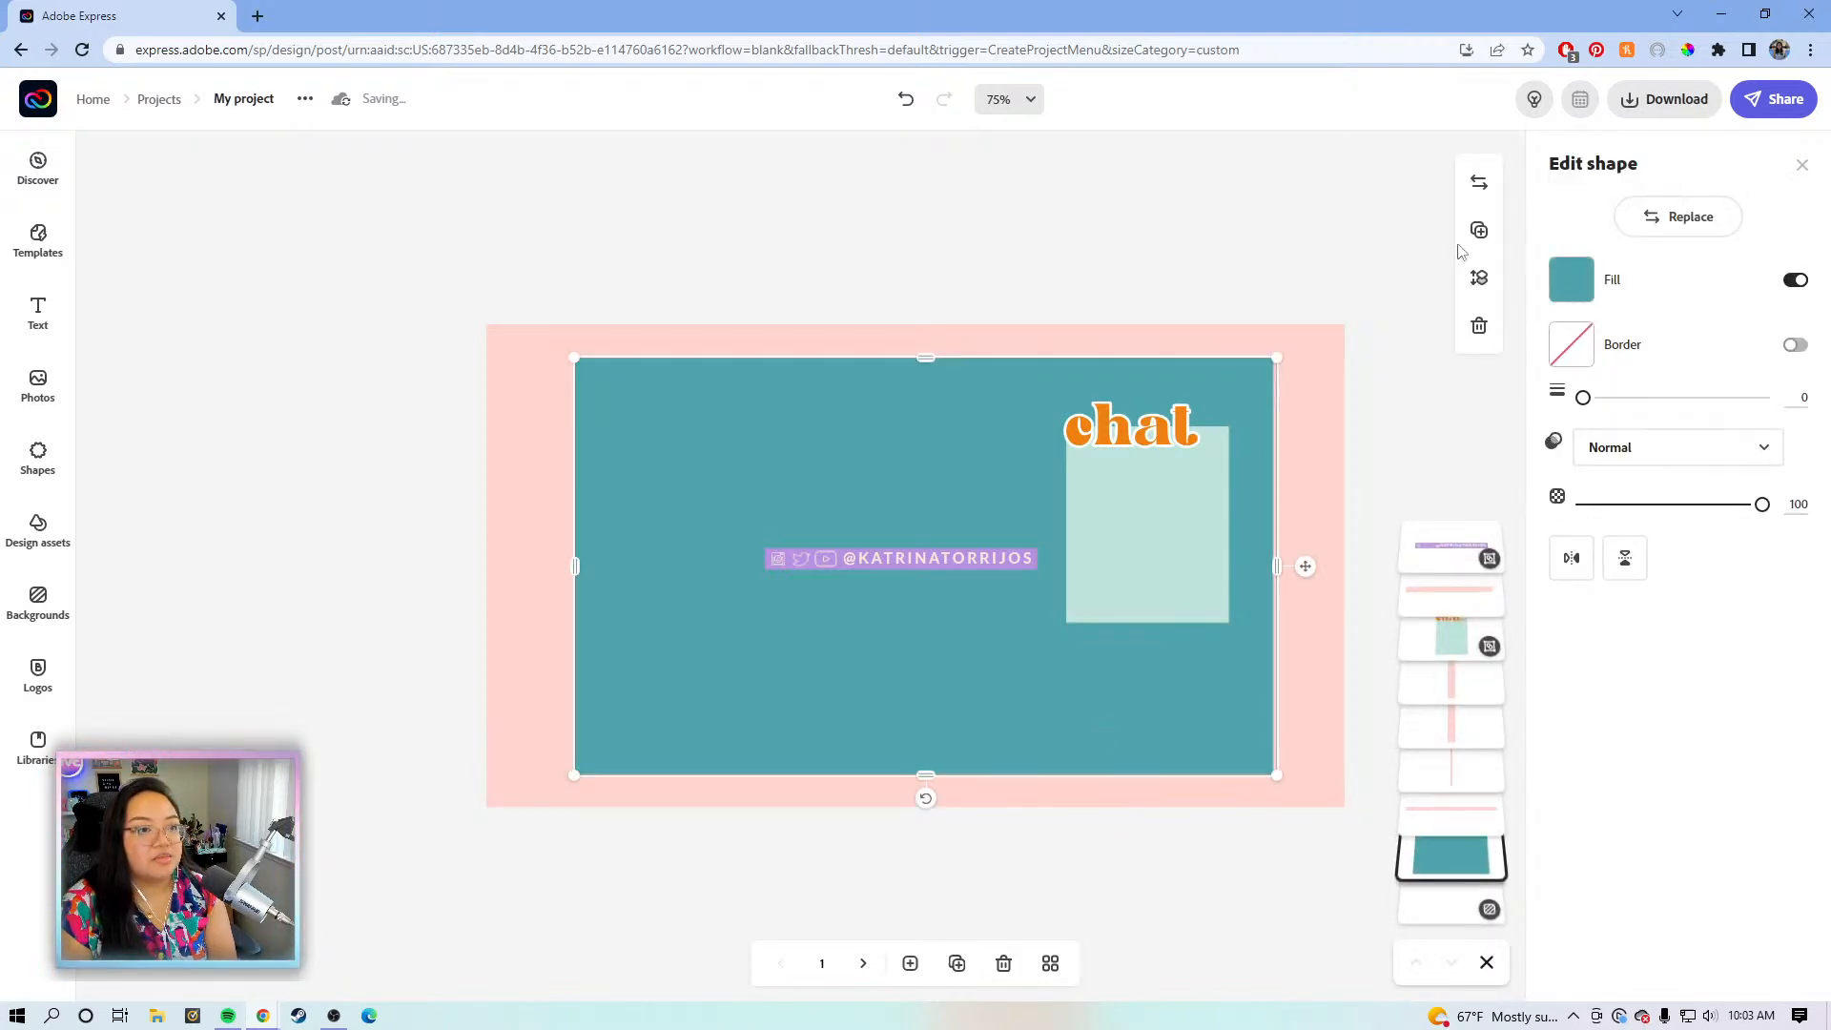
pyautogui.click(1490, 280)
pyautogui.click(1354, 472)
# - Move the right, top and left pink strips to the bottom of the layer order
pyautogui.click(1319, 465)
pyautogui.click(1481, 287)
pyautogui.click(1430, 354)
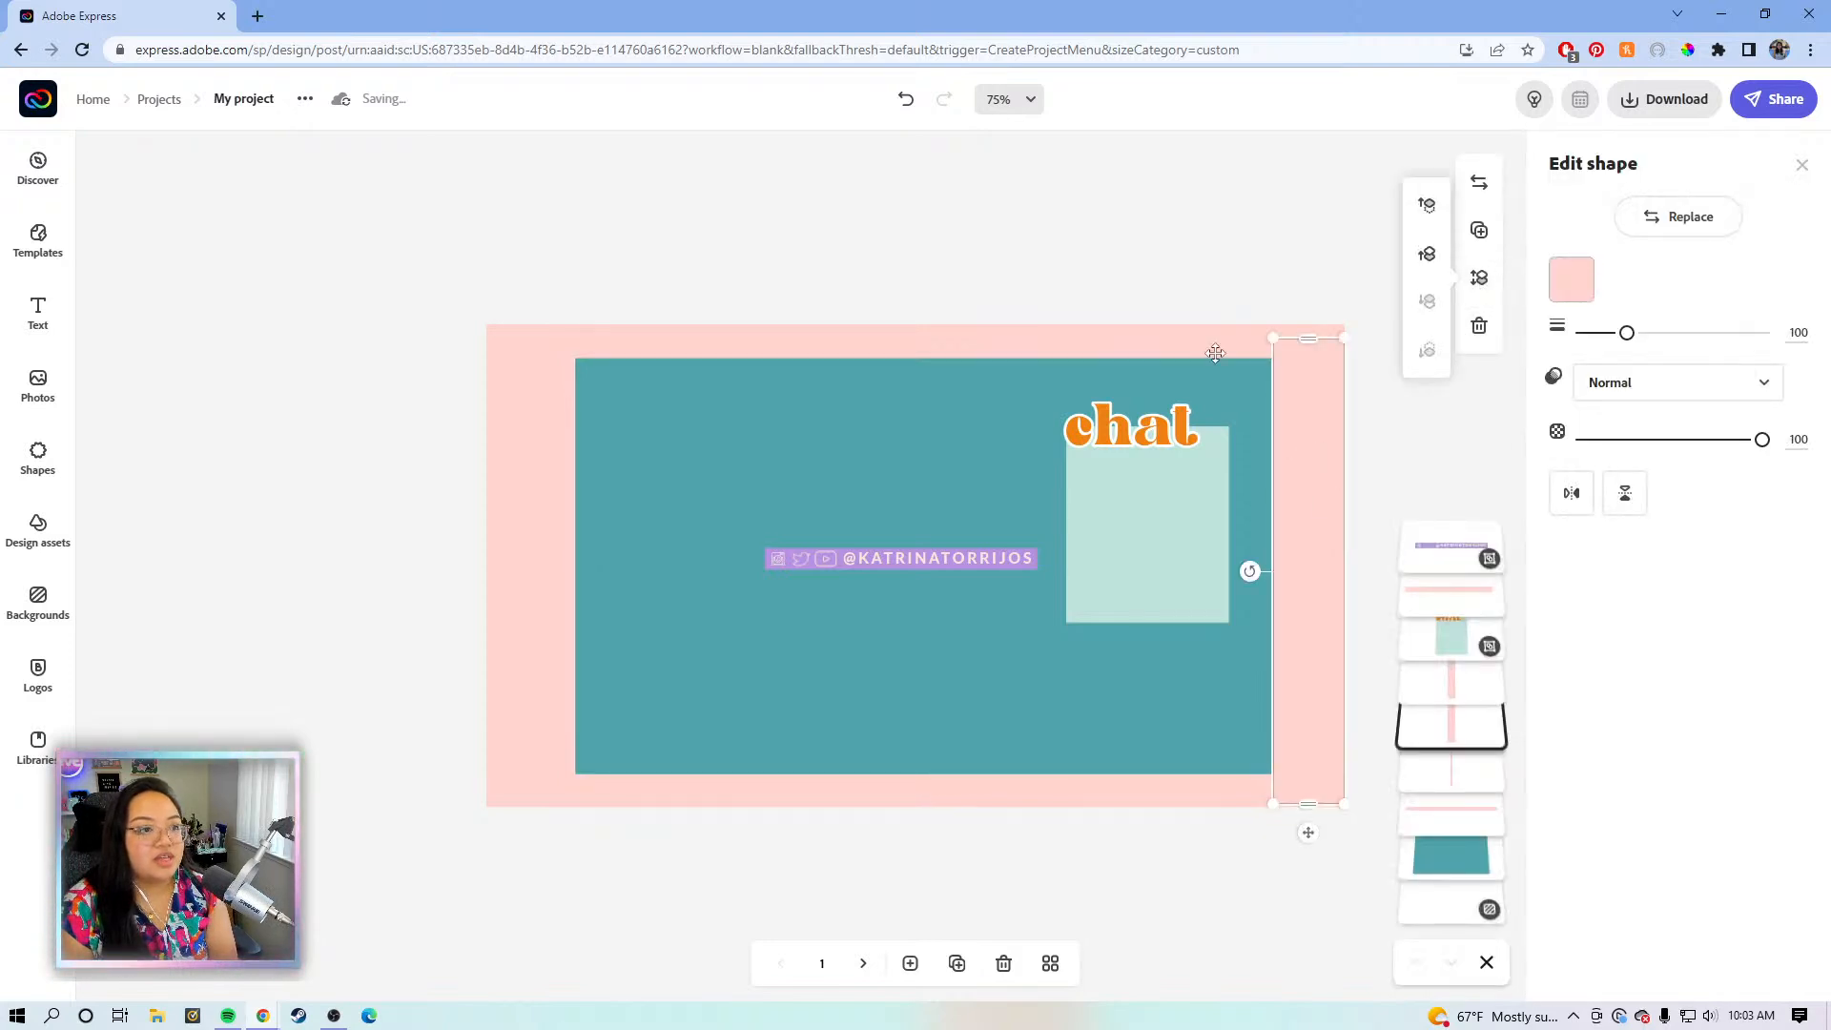
pyautogui.click(1220, 347)
pyautogui.click(1479, 277)
pyautogui.click(1427, 350)
pyautogui.click(495, 520)
pyautogui.click(1479, 277)
pyautogui.click(1426, 350)
# - Move the bottom pink strip to the back as well
pyautogui.click(1478, 277)
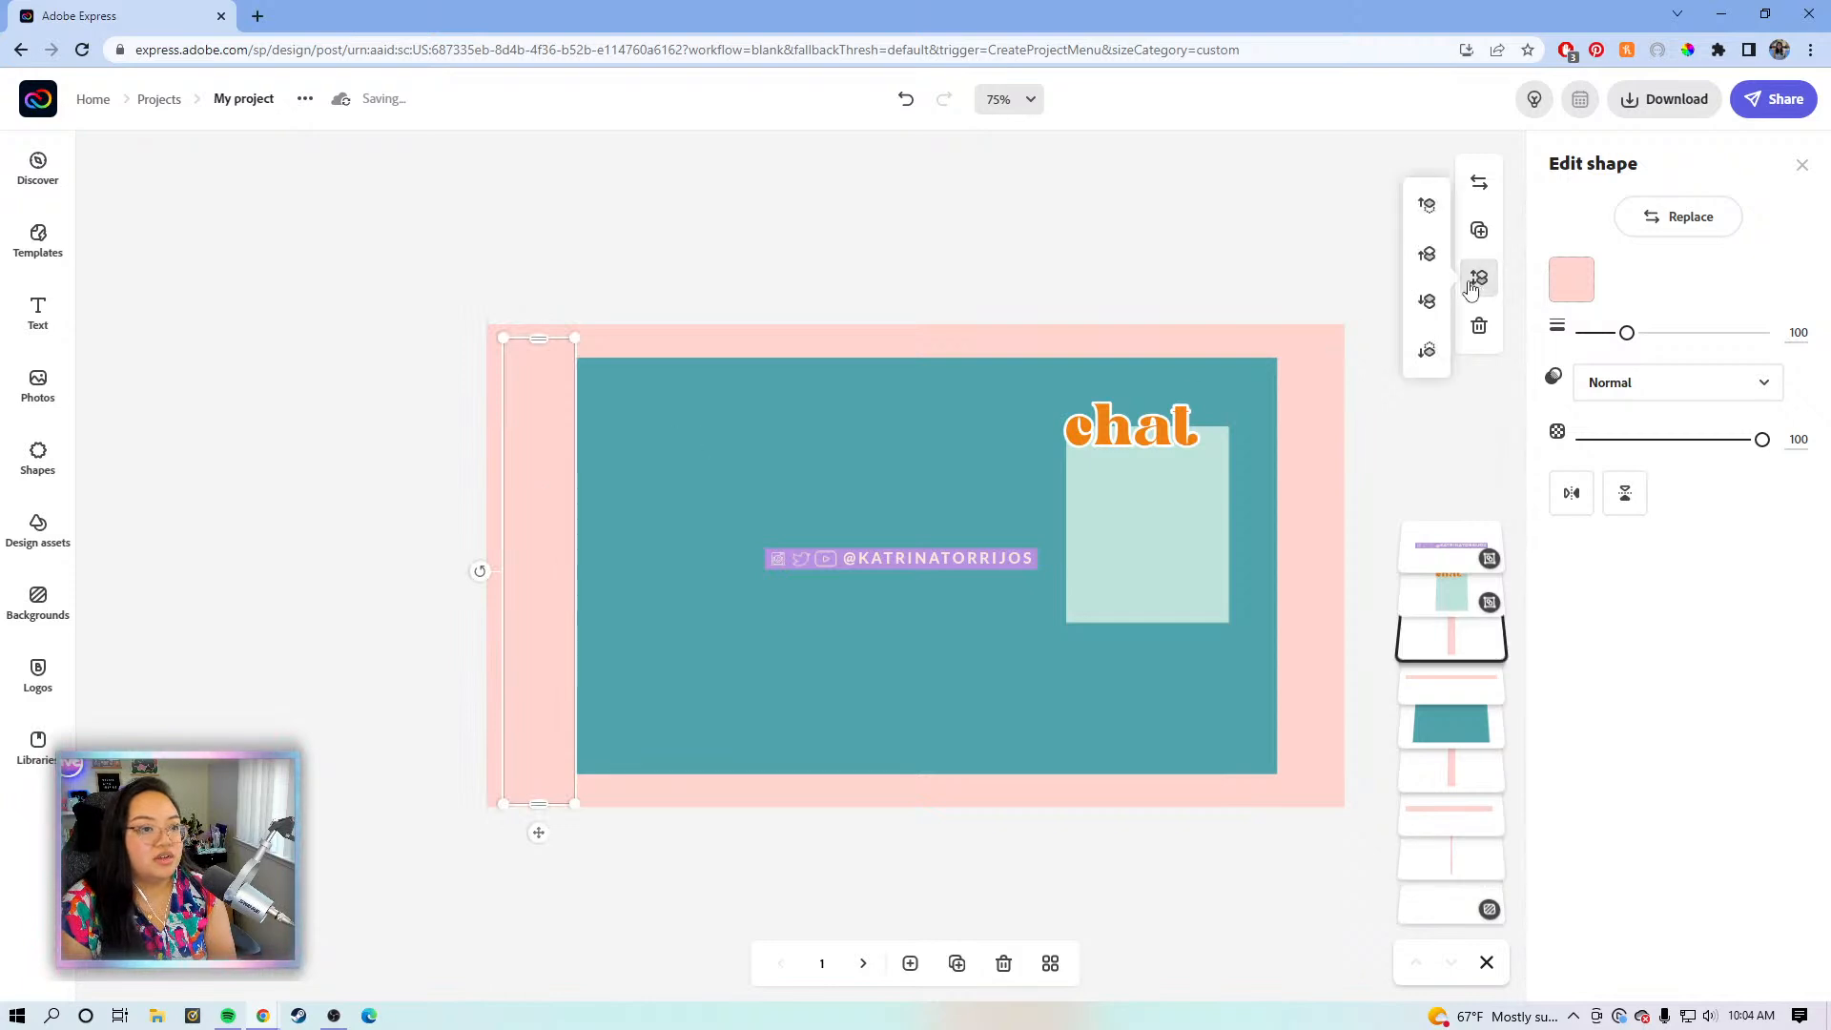
pyautogui.click(1015, 787)
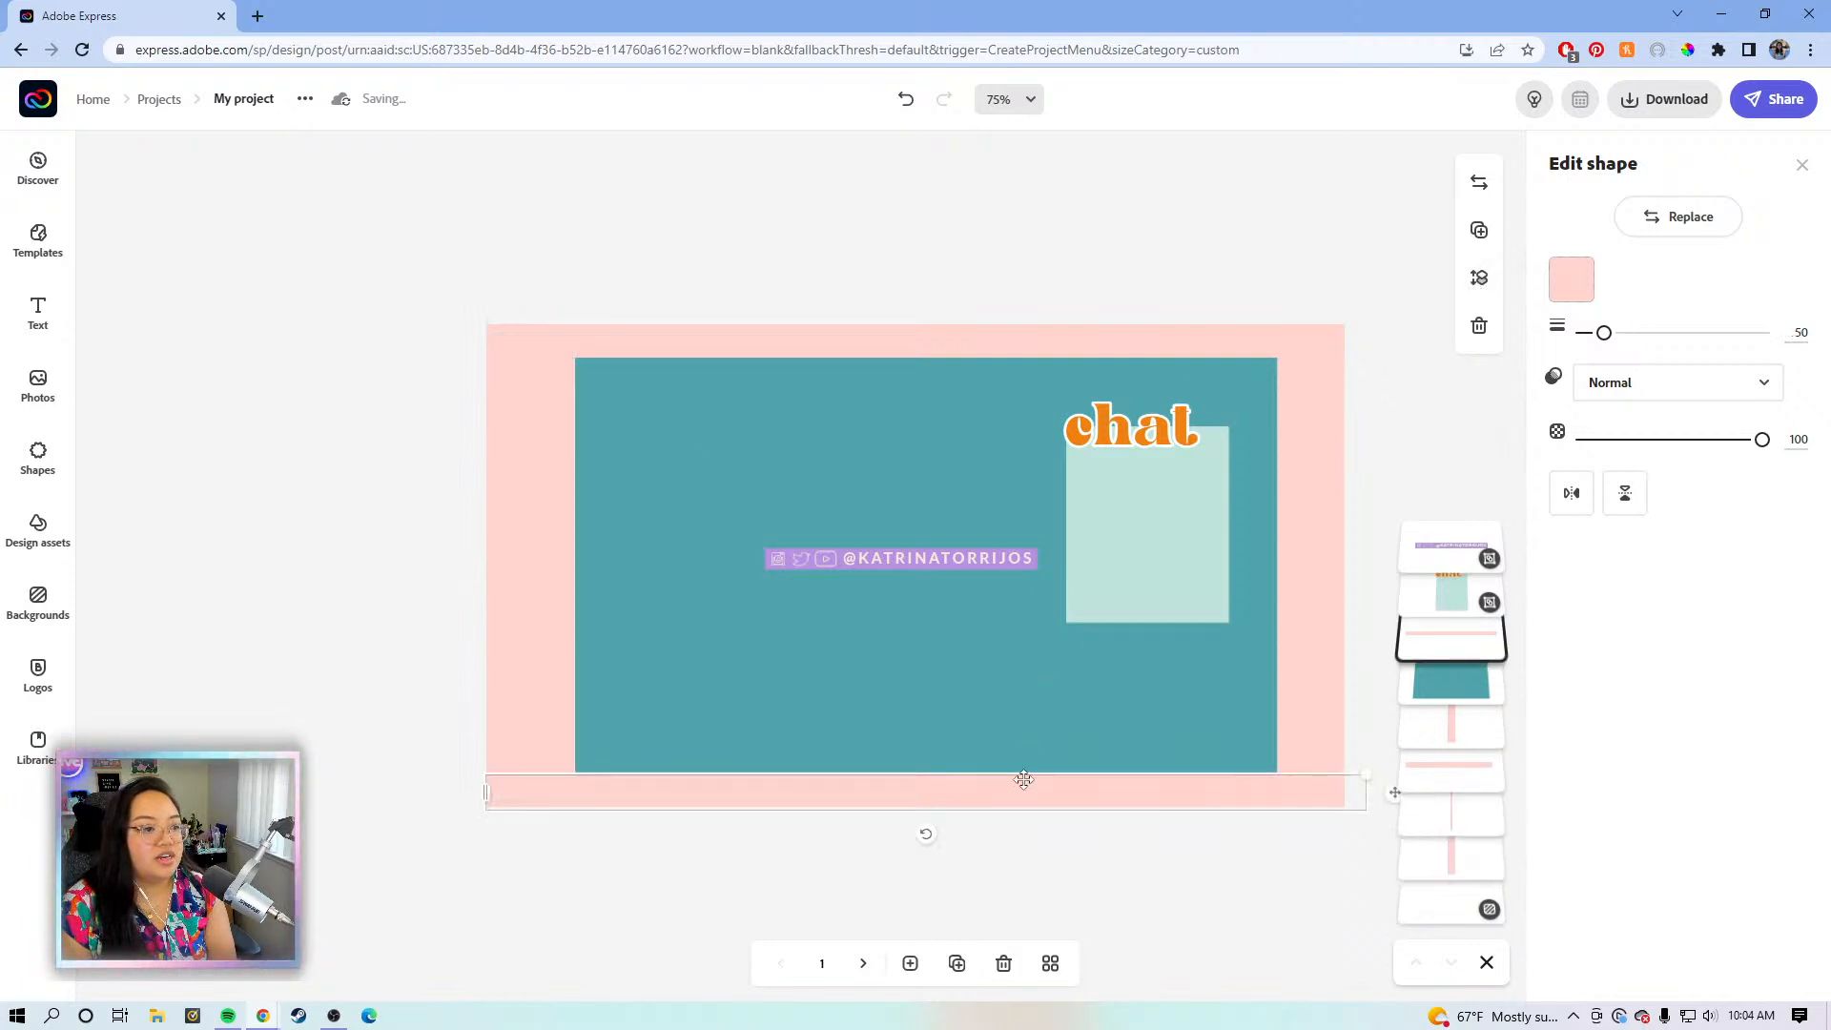
pyautogui.click(1484, 286)
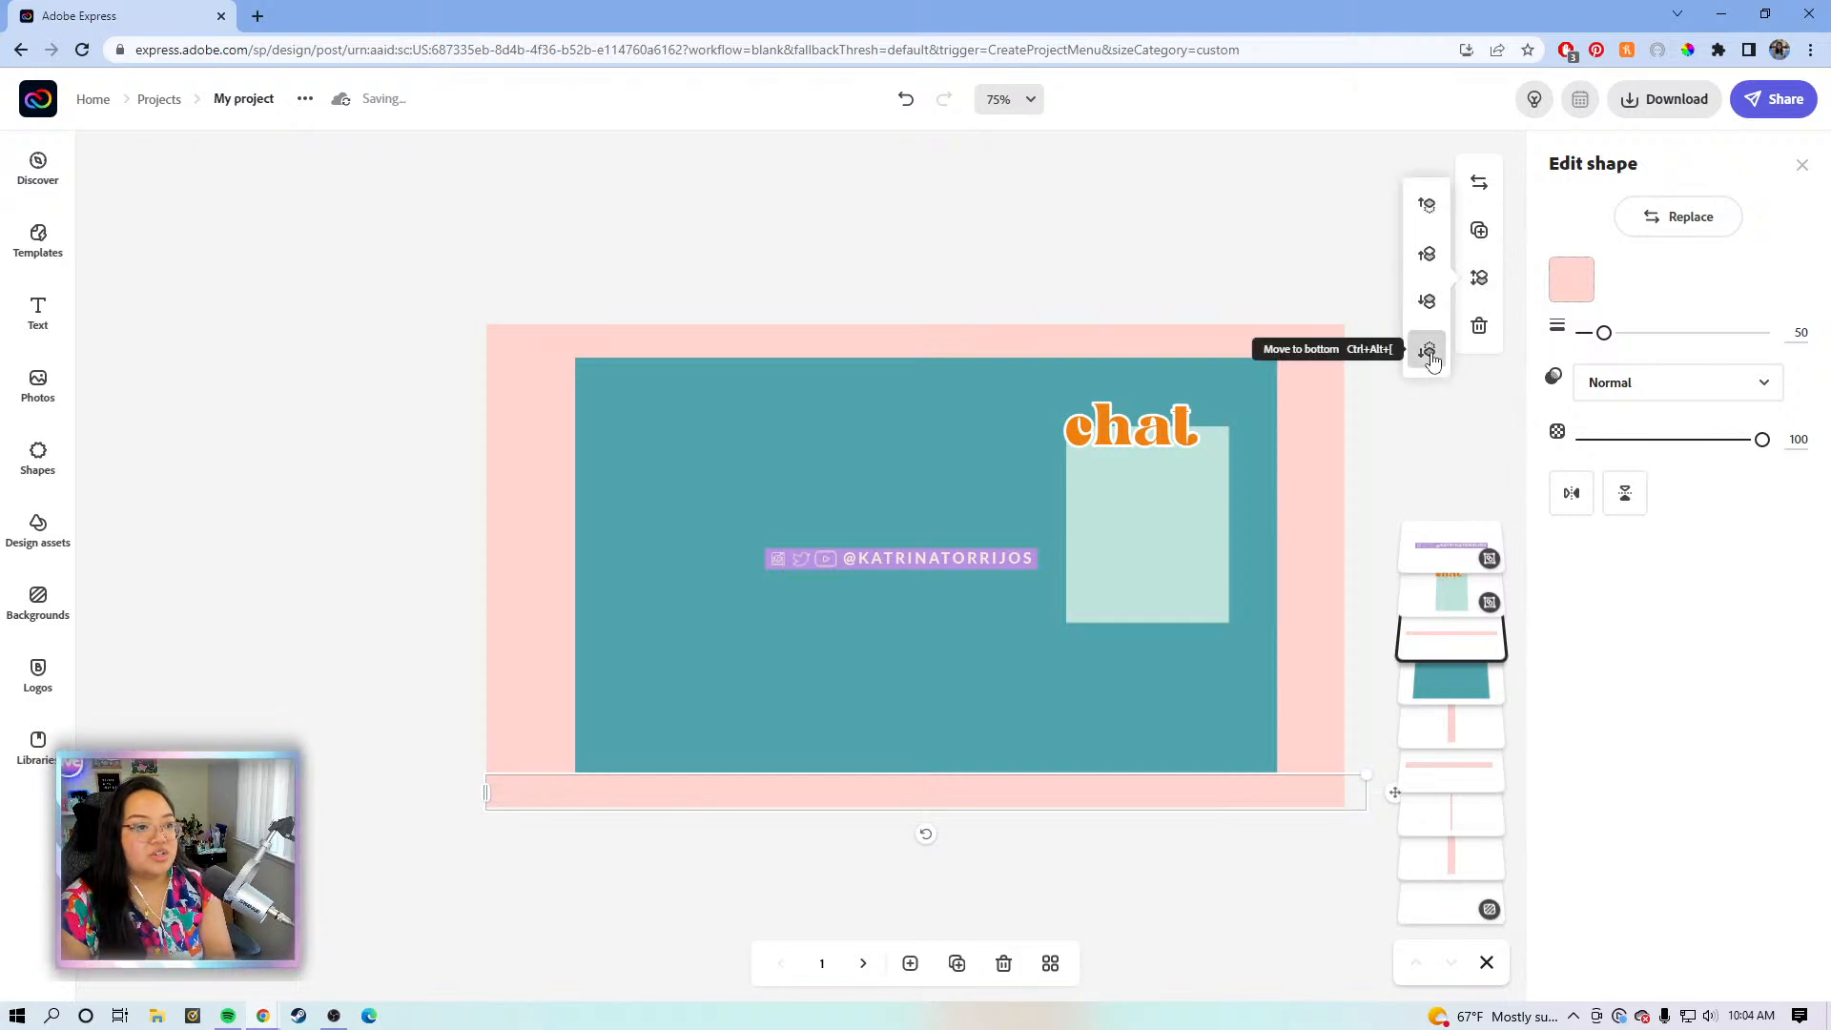
pyautogui.click(1426, 351)
pyautogui.click(1390, 479)
pyautogui.click(828, 564)
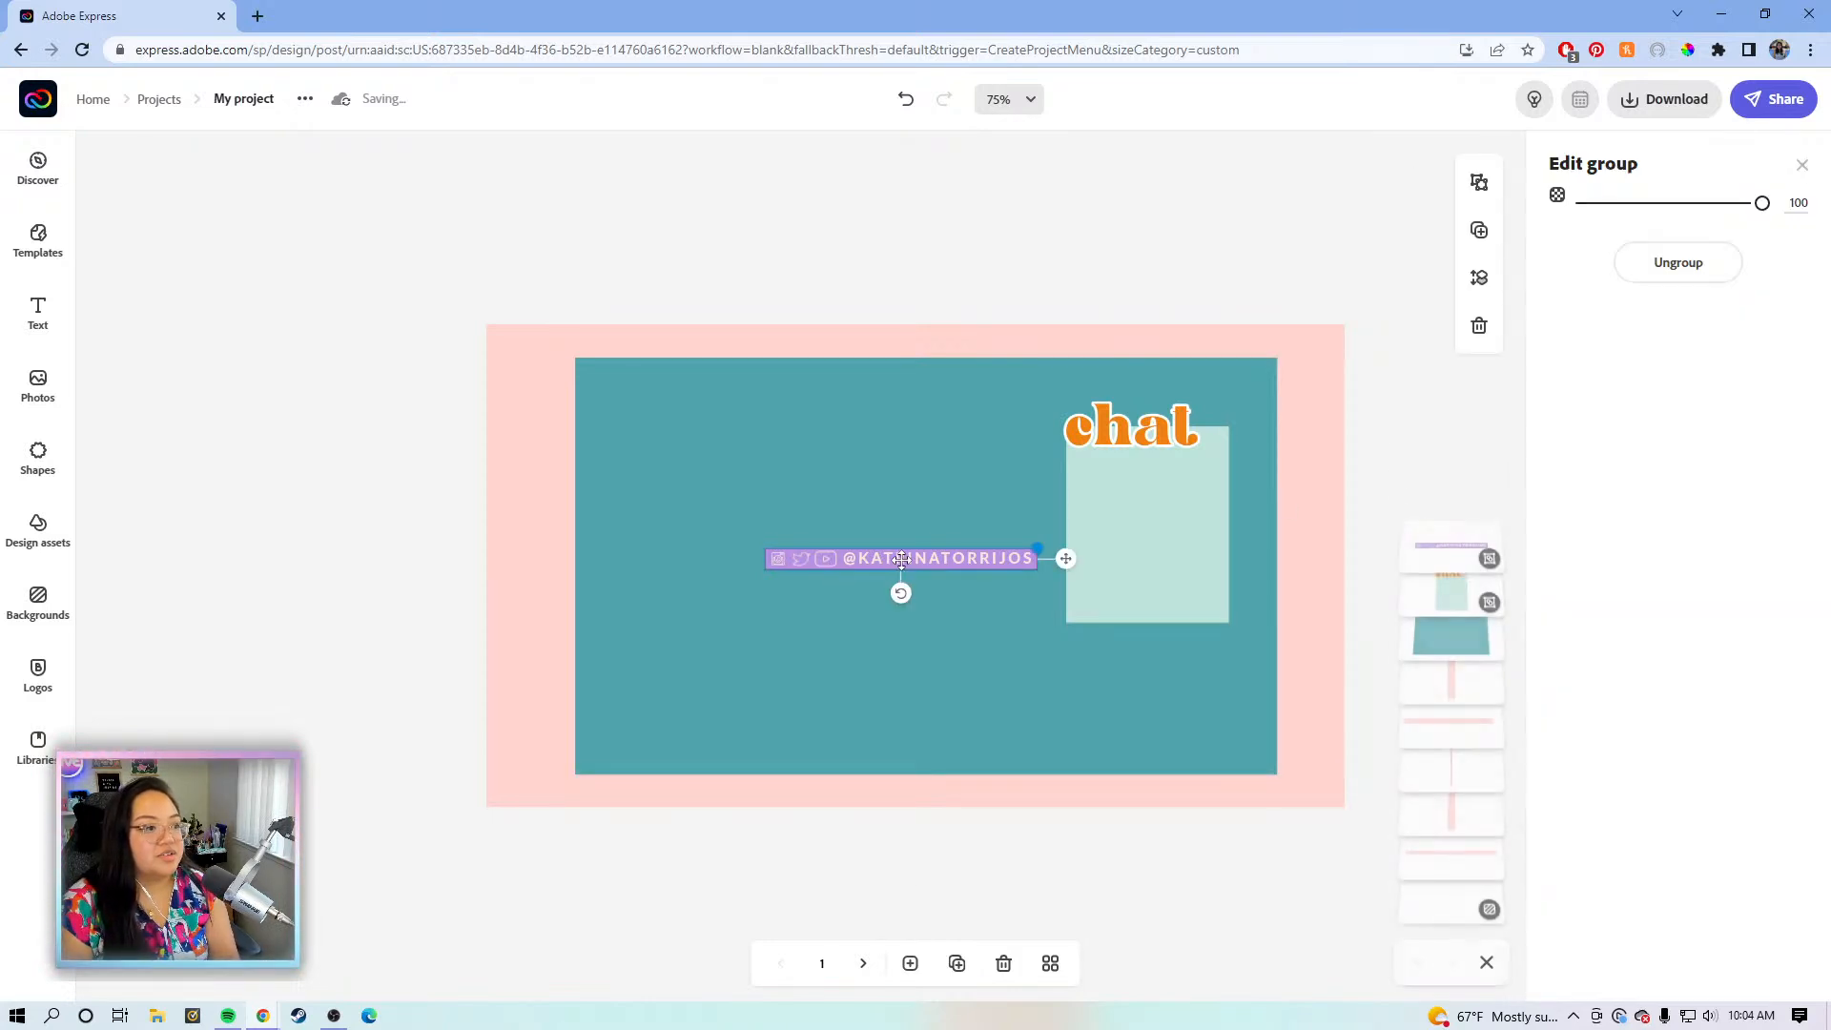
# - Drag the social-handle group down until it snaps to the teal panel's bottom edge
pyautogui.moveTo(1070, 558); pyautogui.dragTo(1101, 784)
pyautogui.click(1335, 435)
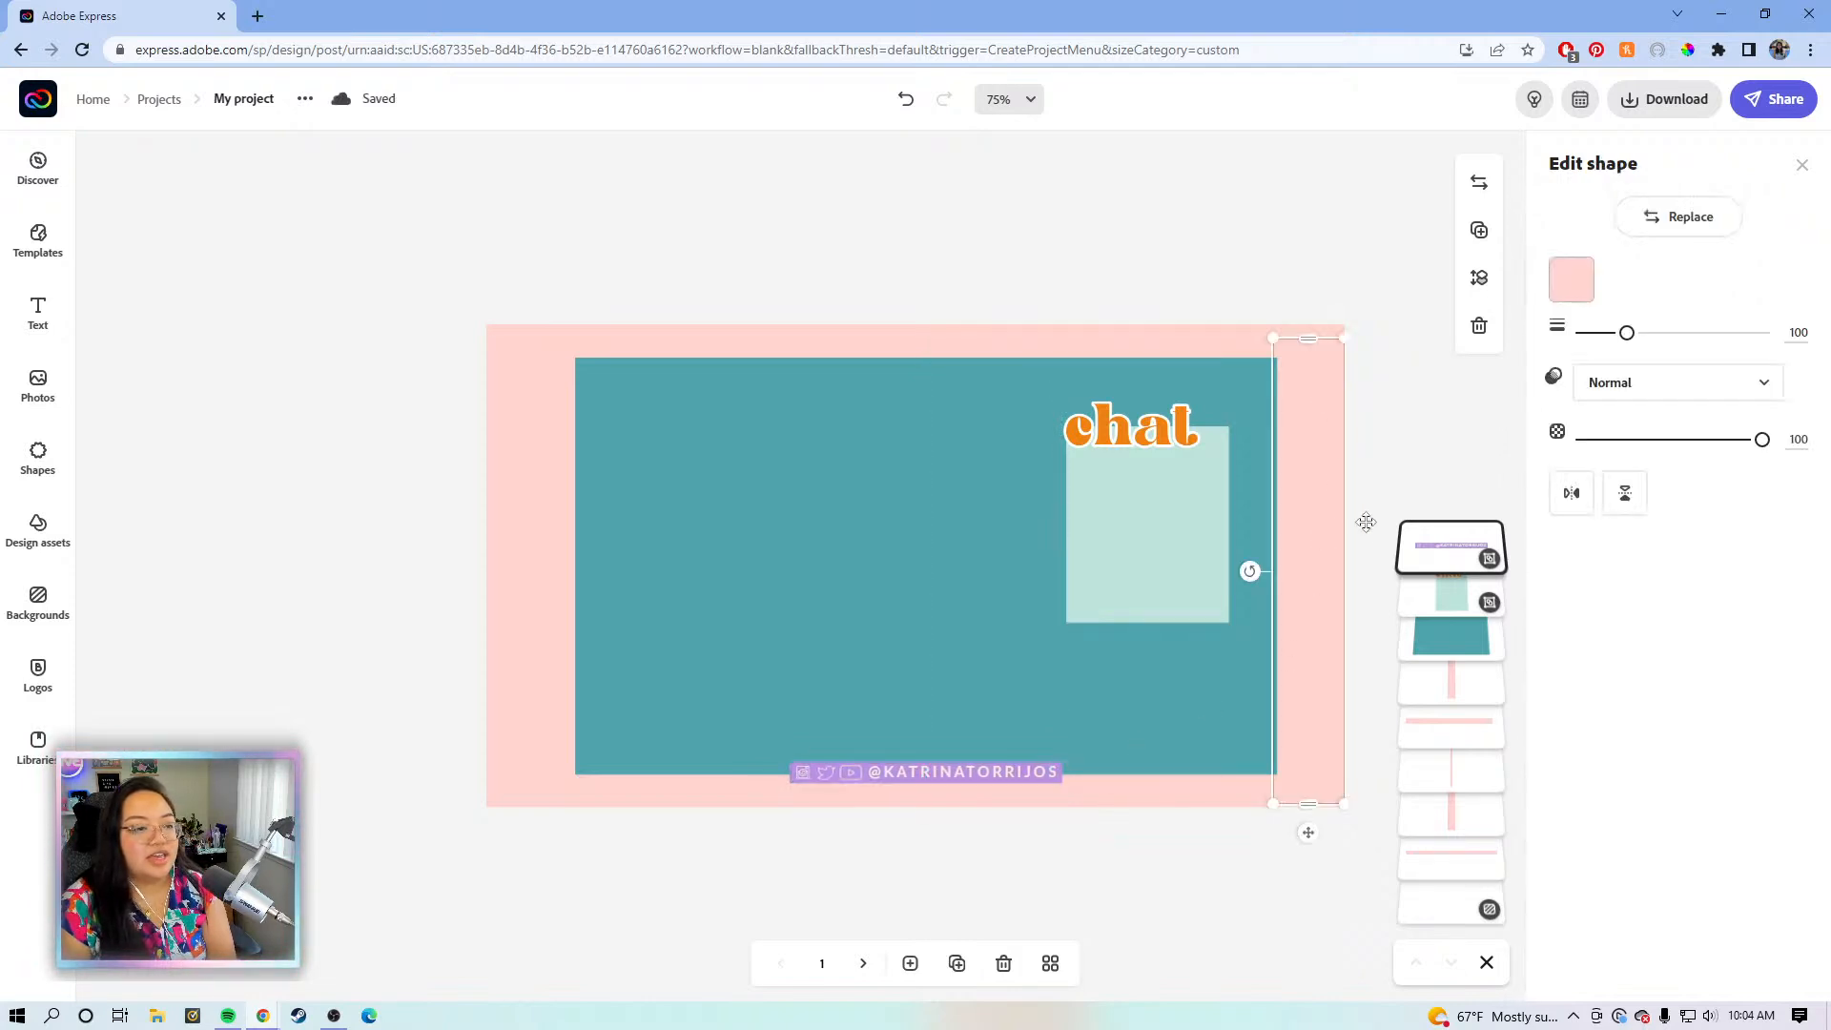
pyautogui.click(1148, 528)
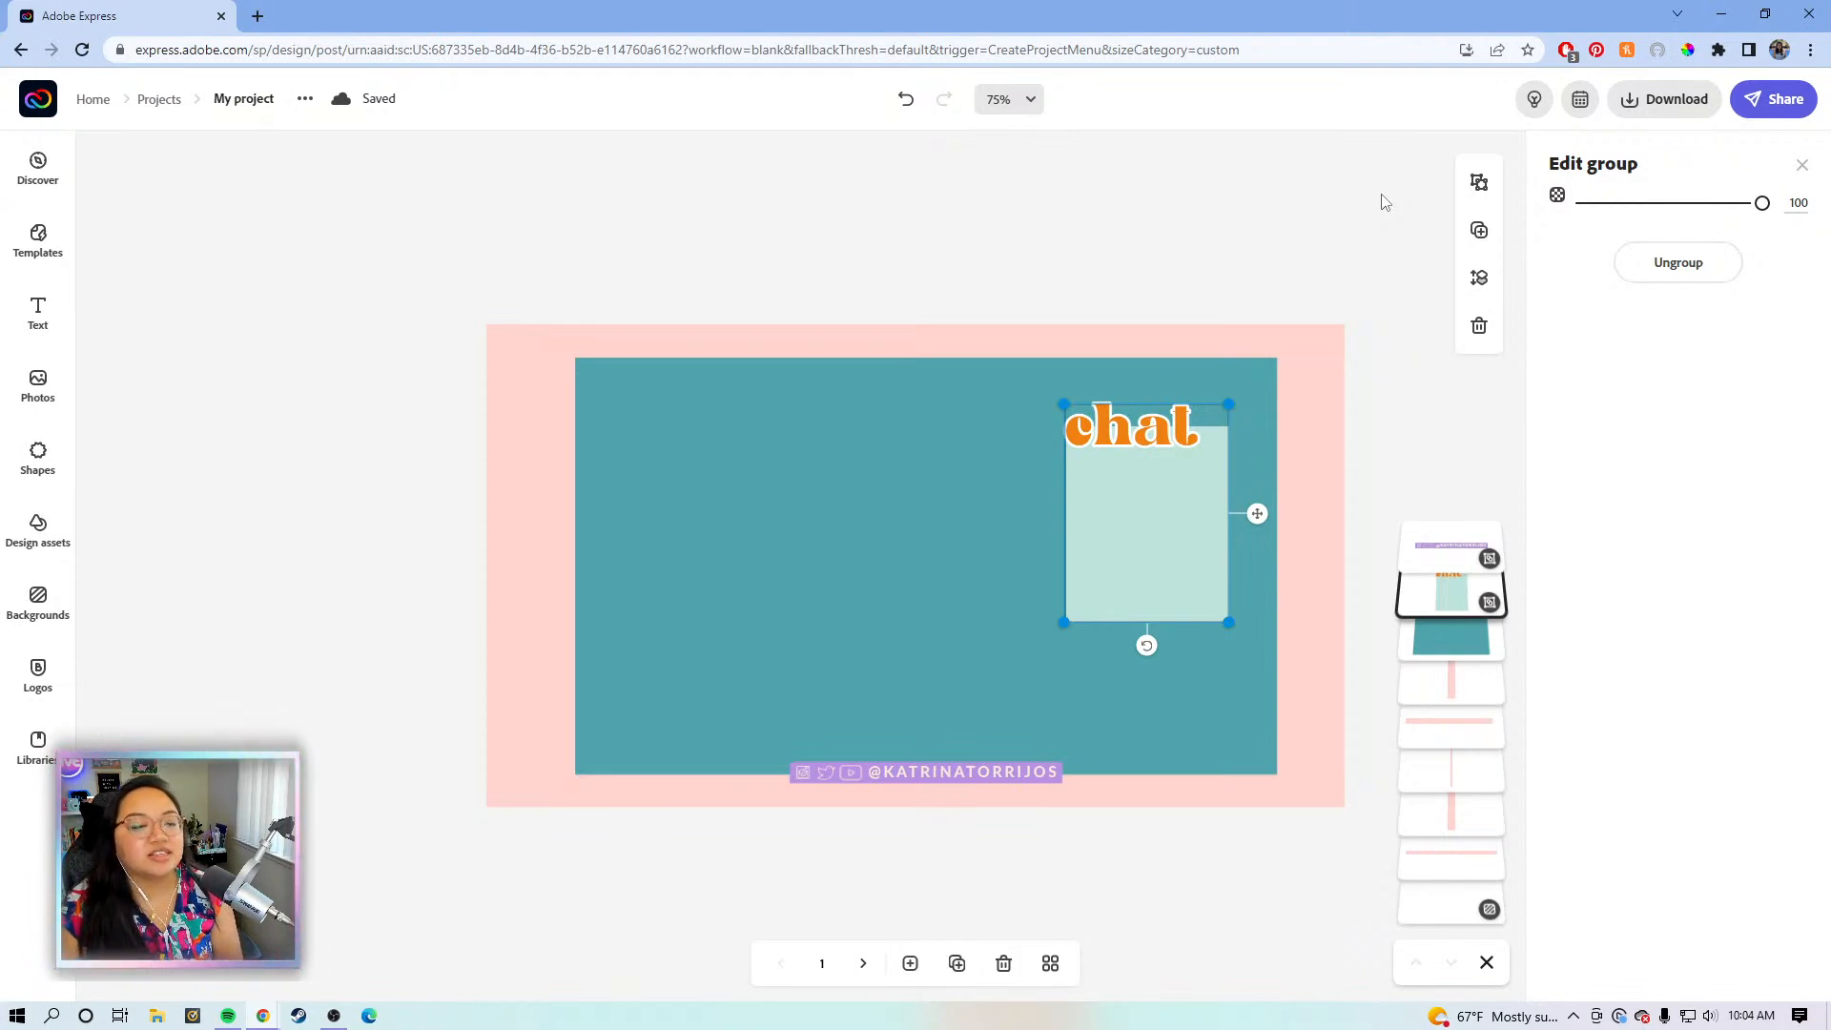
# - Ungroup the chat card, make its rectangle taller, and lay the chat title across its top
pyautogui.click(1716, 272)
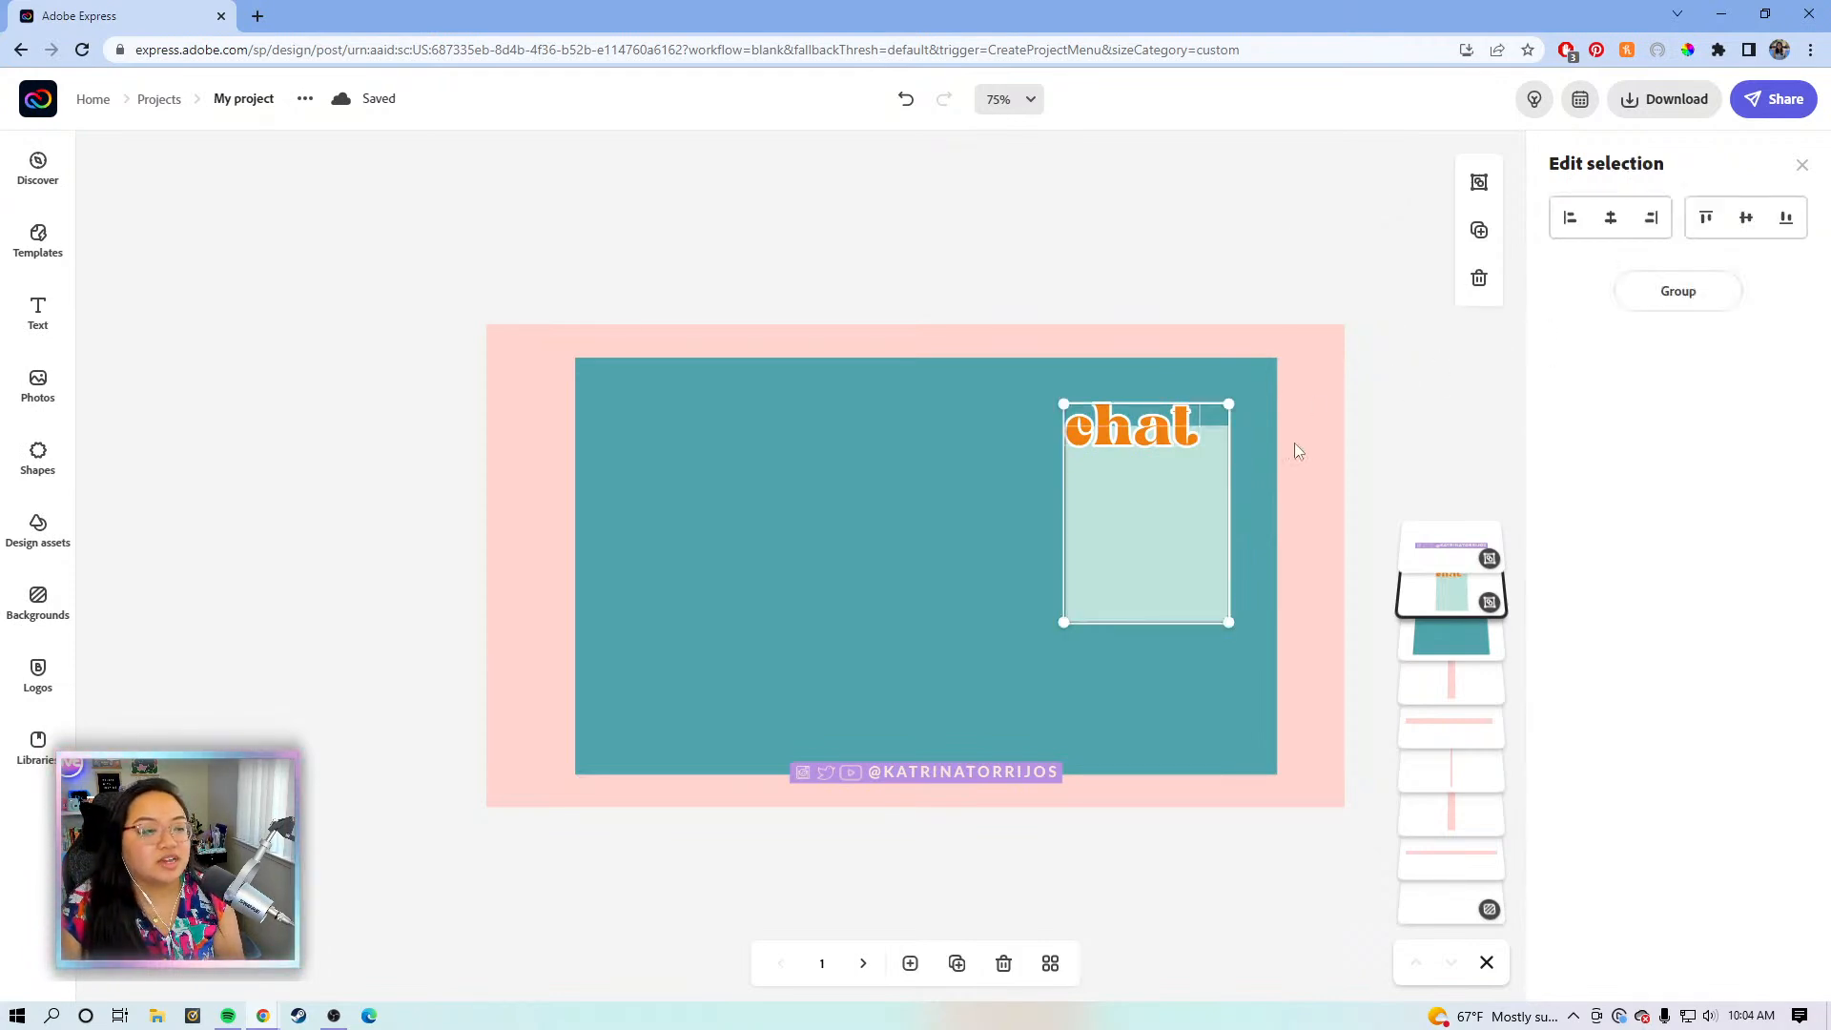
pyautogui.click(1346, 375)
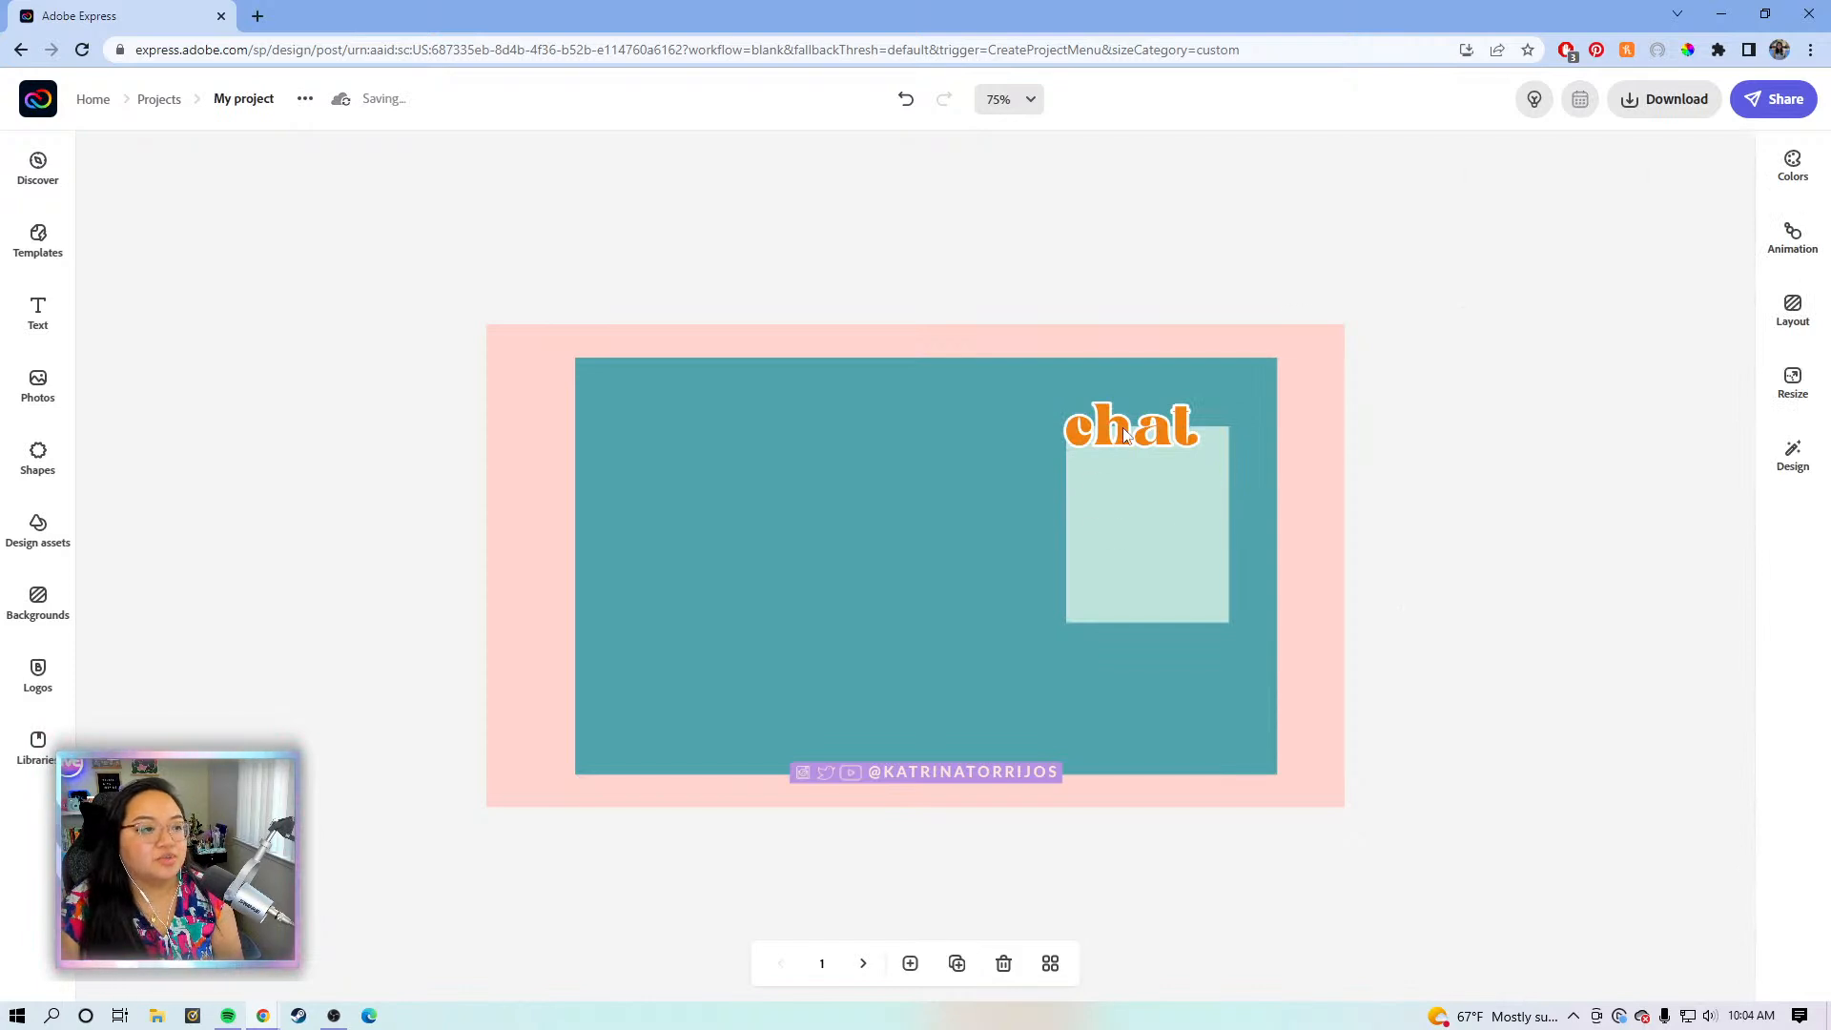
pyautogui.click(1173, 434)
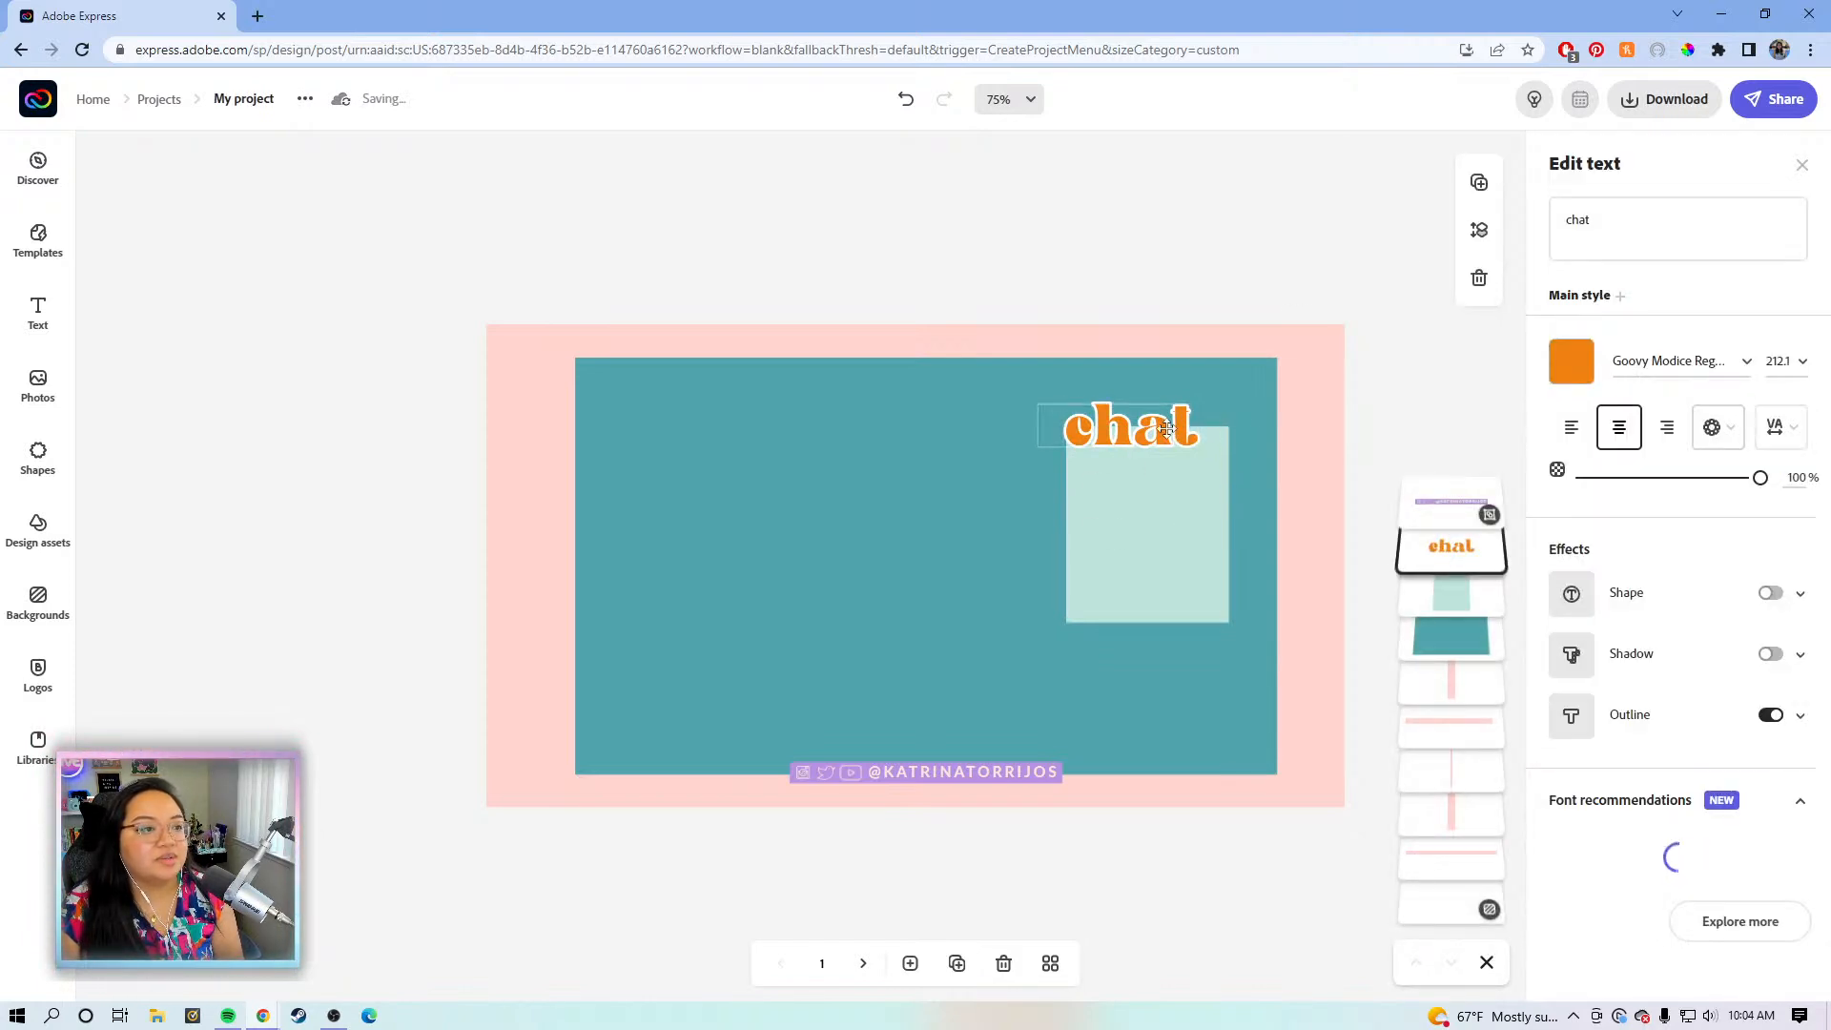
pyautogui.moveTo(1090, 438); pyautogui.dragTo(1050, 436)
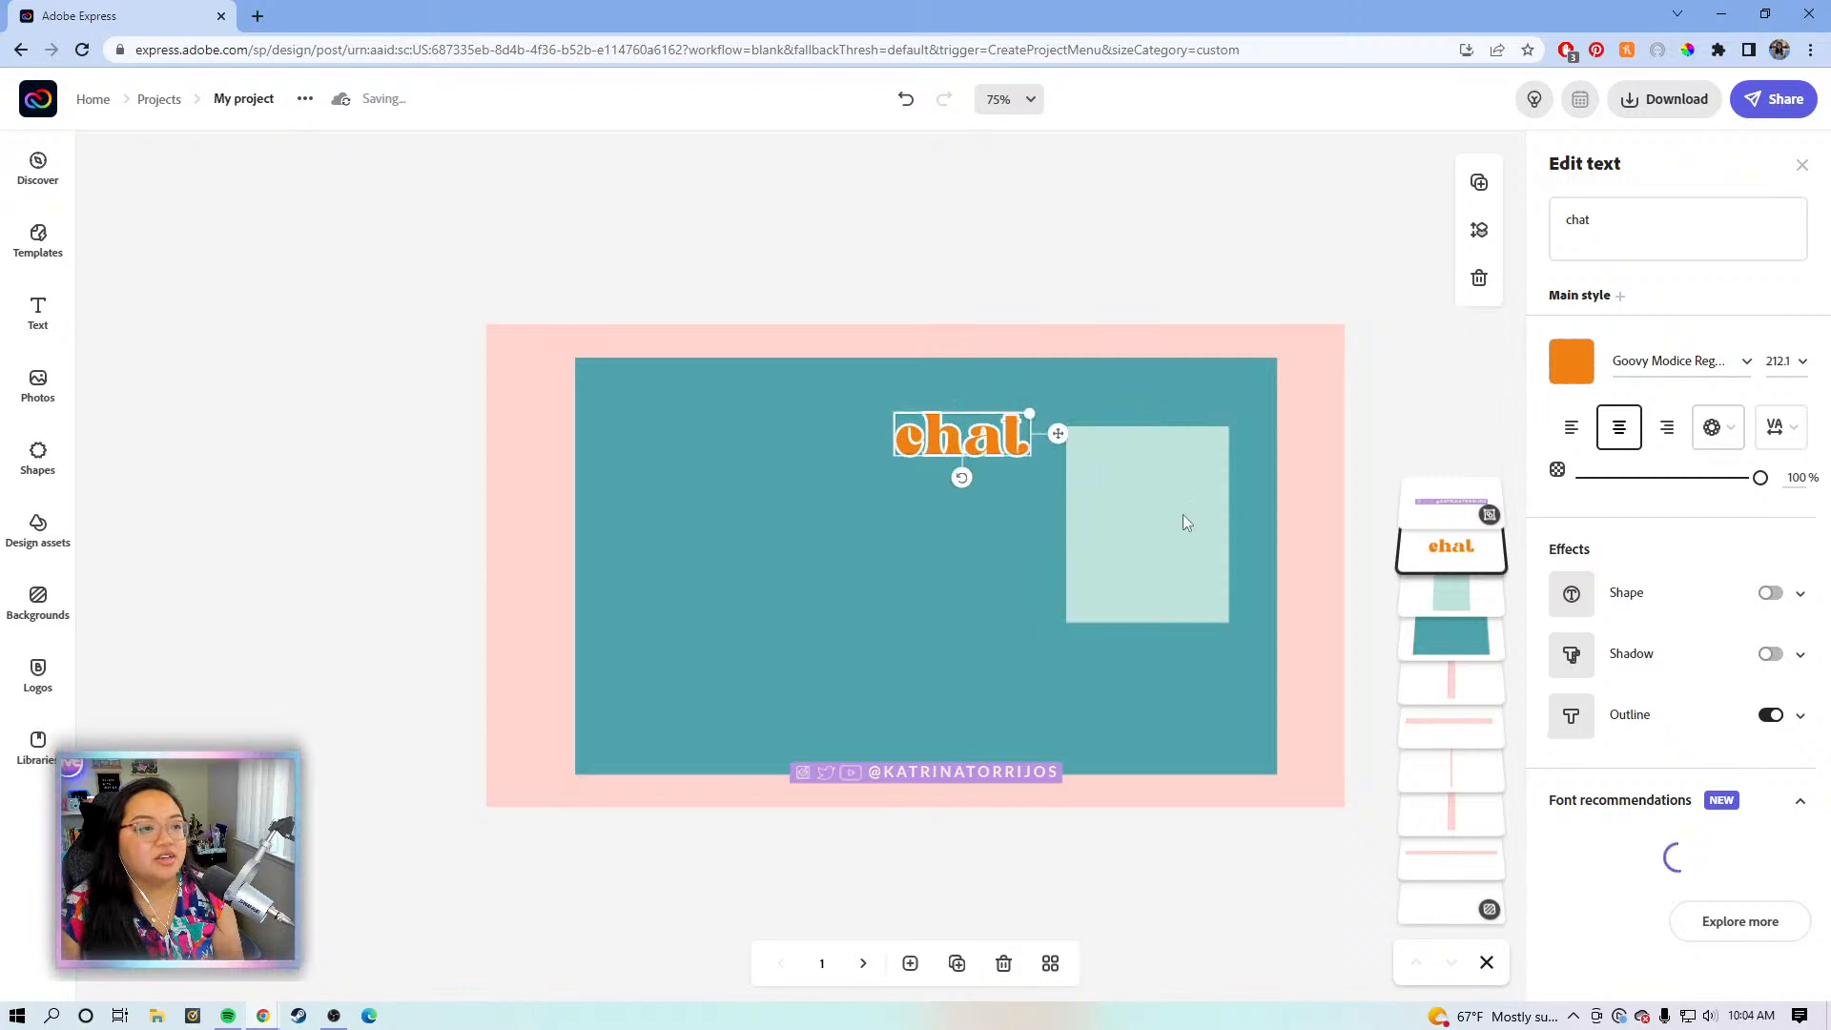
pyautogui.click(1158, 504)
pyautogui.moveTo(1159, 503); pyautogui.dragTo(1181, 486)
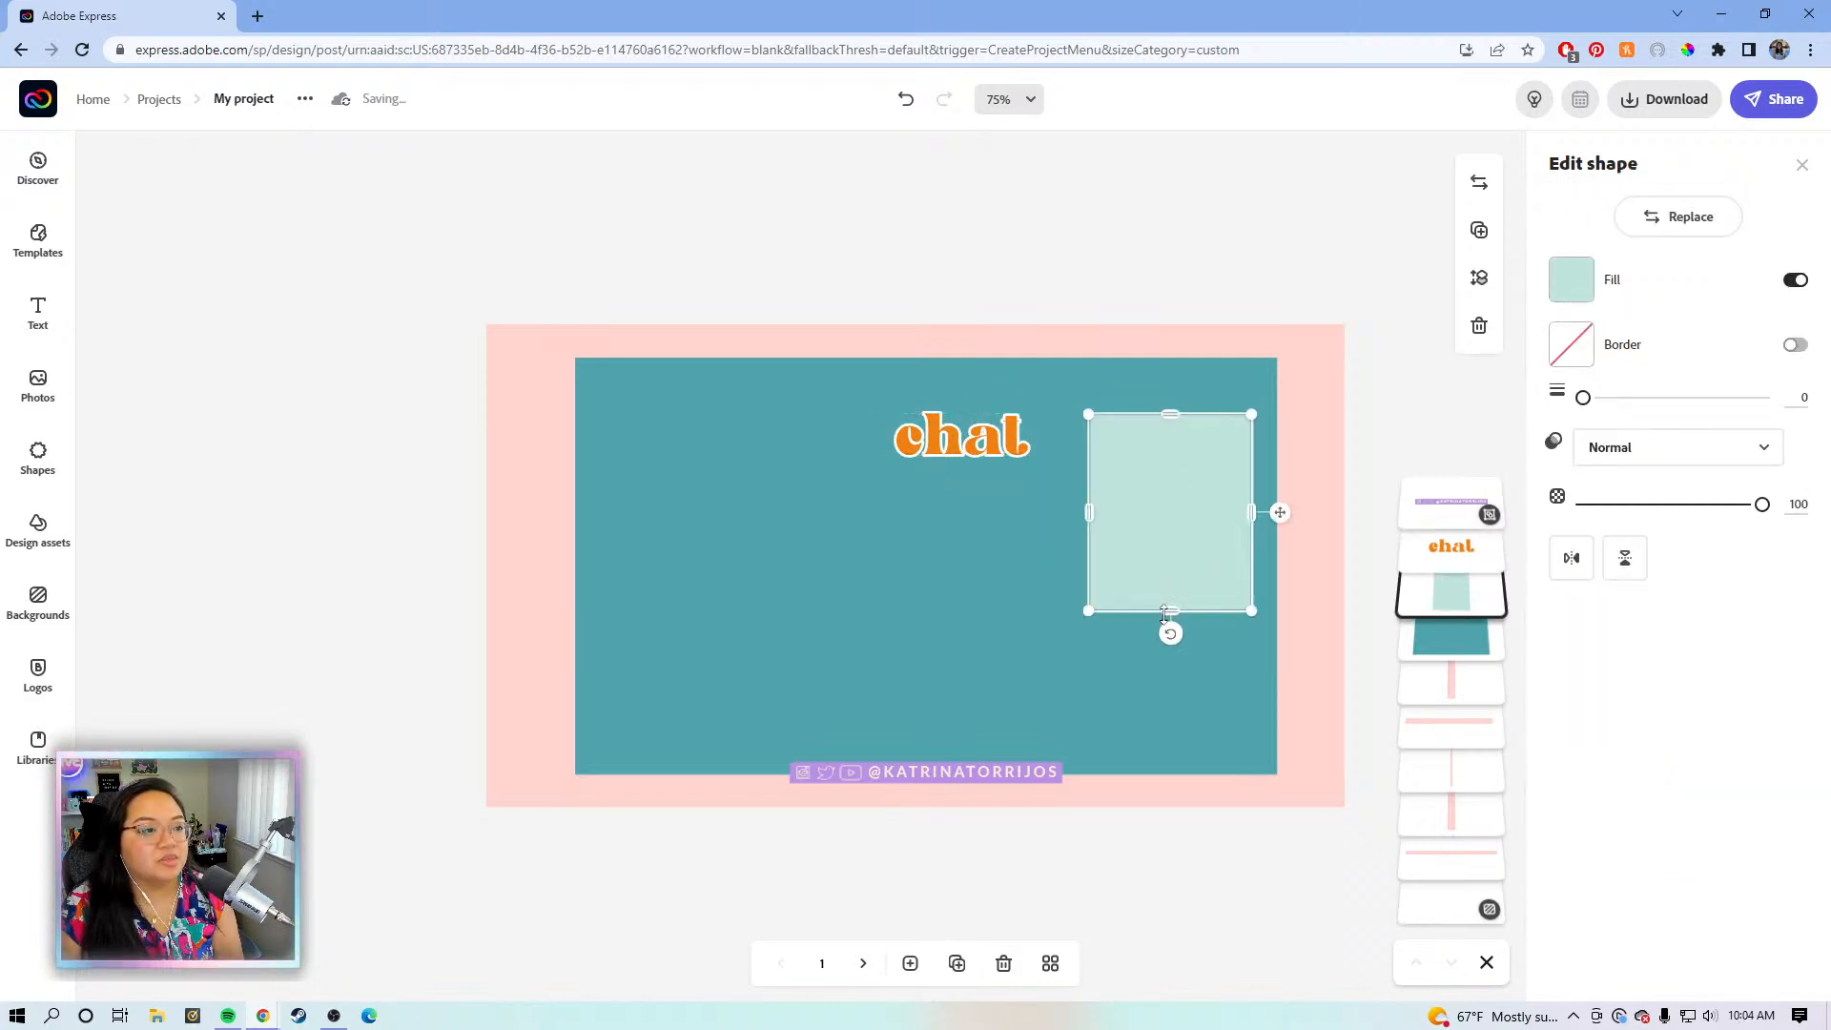
pyautogui.moveTo(1168, 611); pyautogui.dragTo(1153, 736)
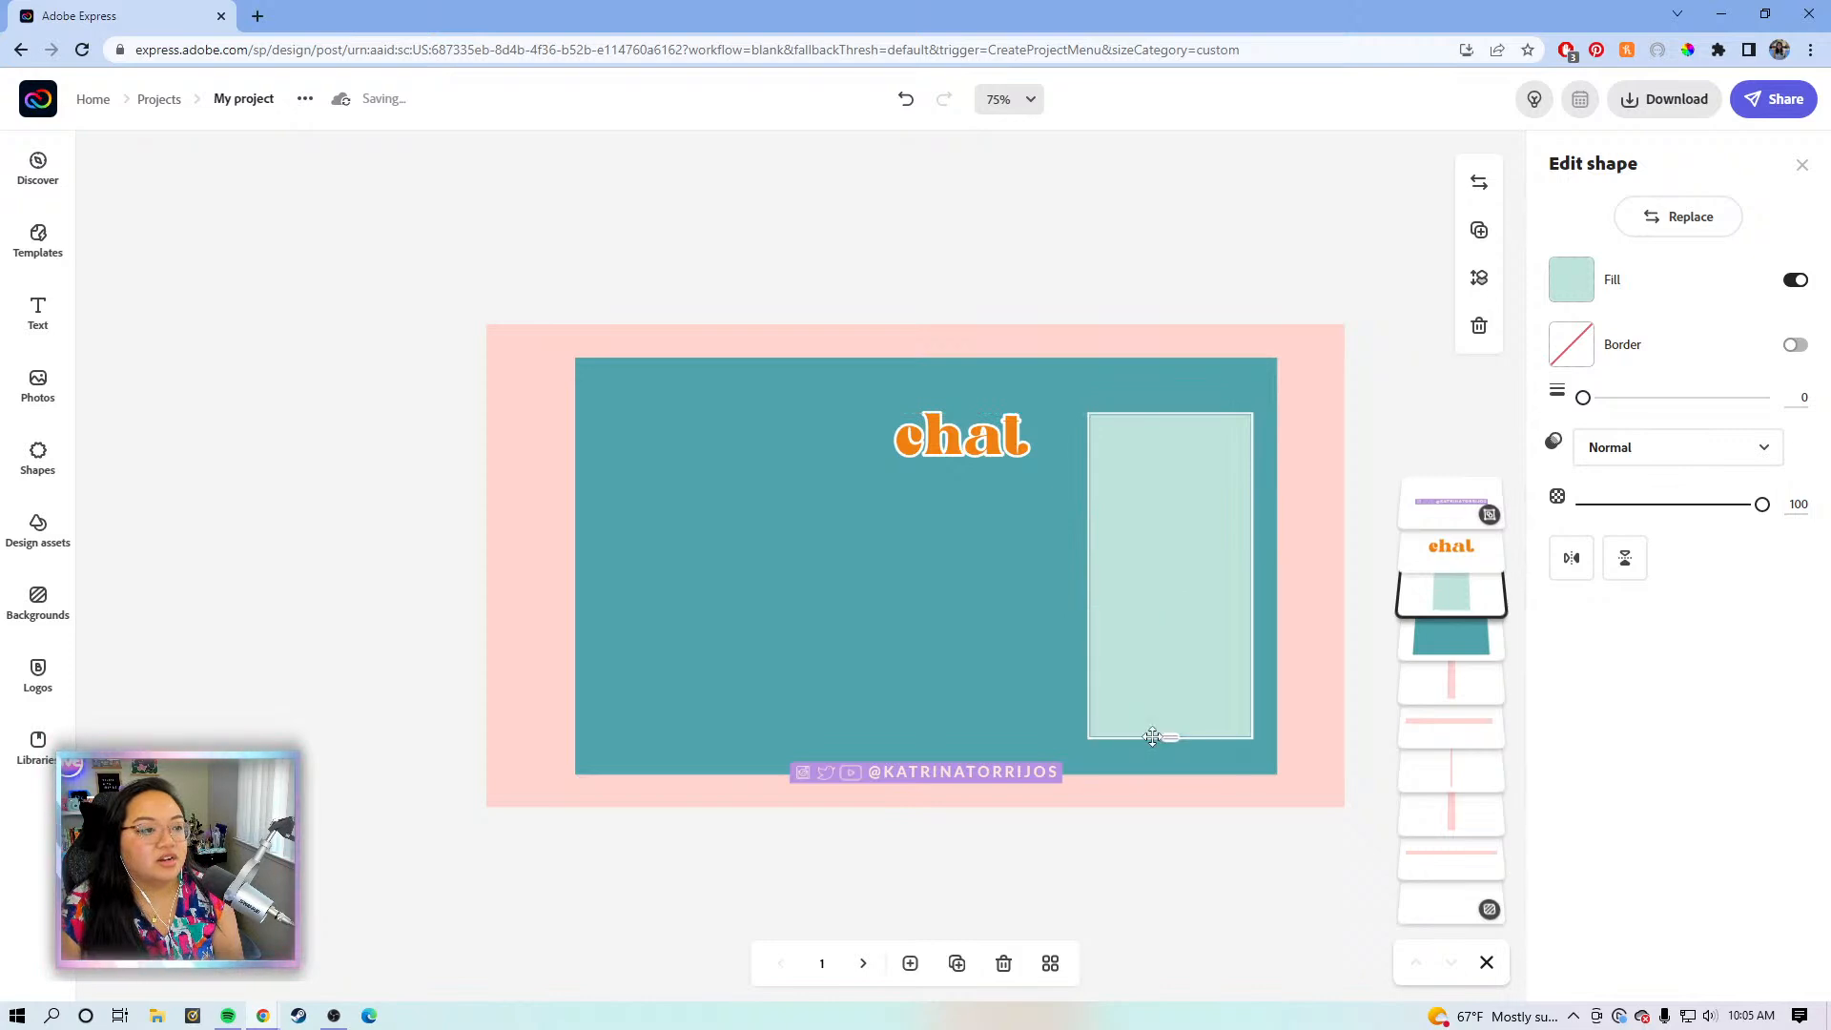
pyautogui.click(958, 437)
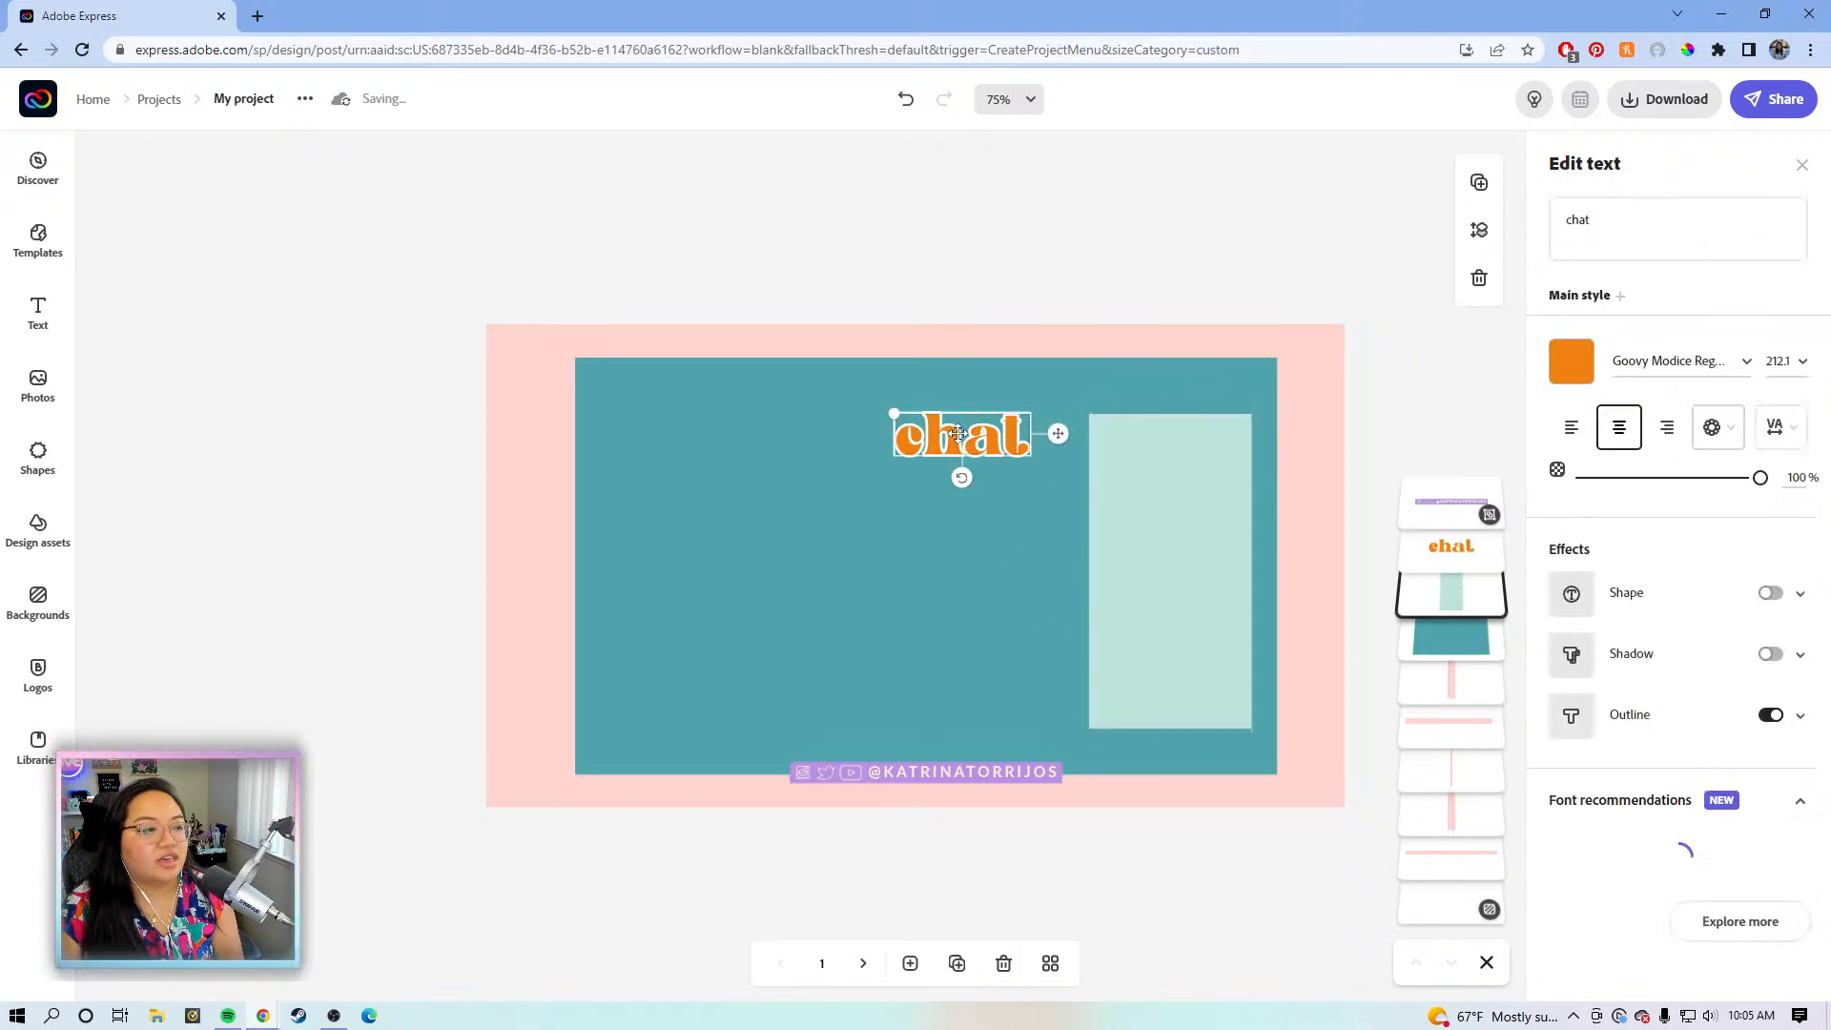
pyautogui.moveTo(1075, 437); pyautogui.dragTo(1247, 420)
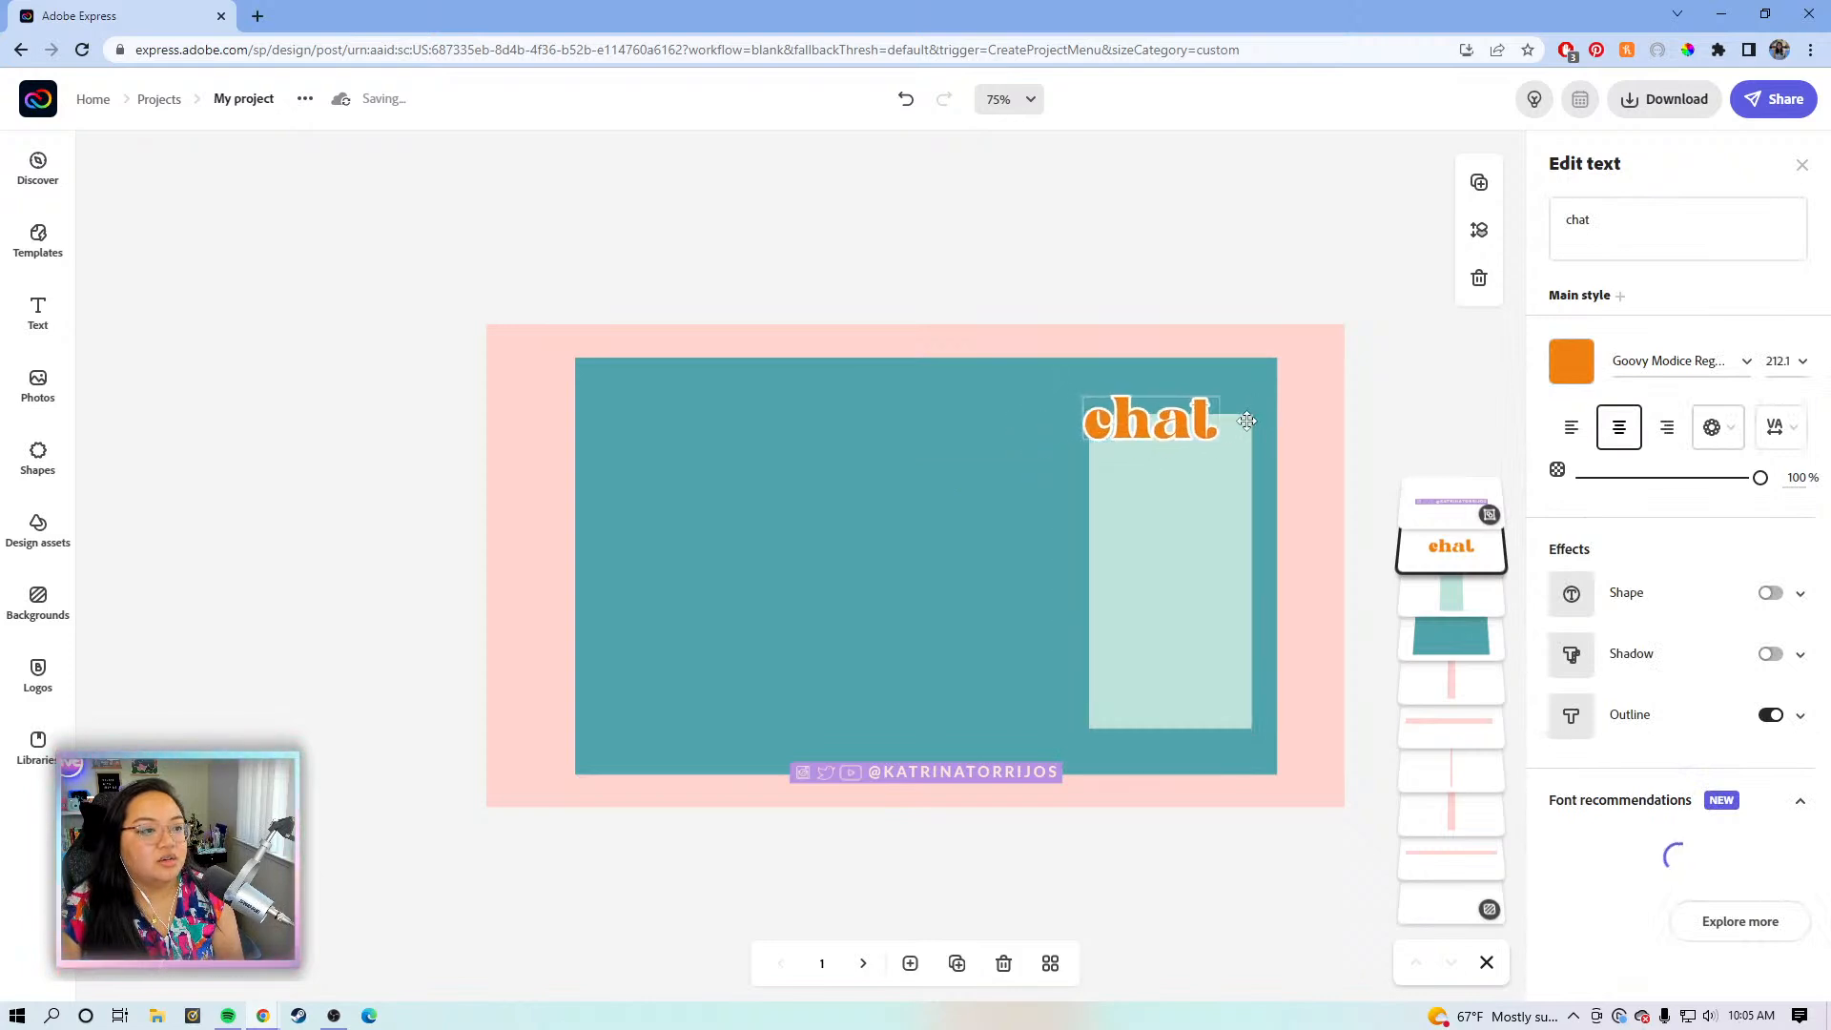
# - Fill the chat rectangle with purple #B891E3
pyautogui.click(1232, 557)
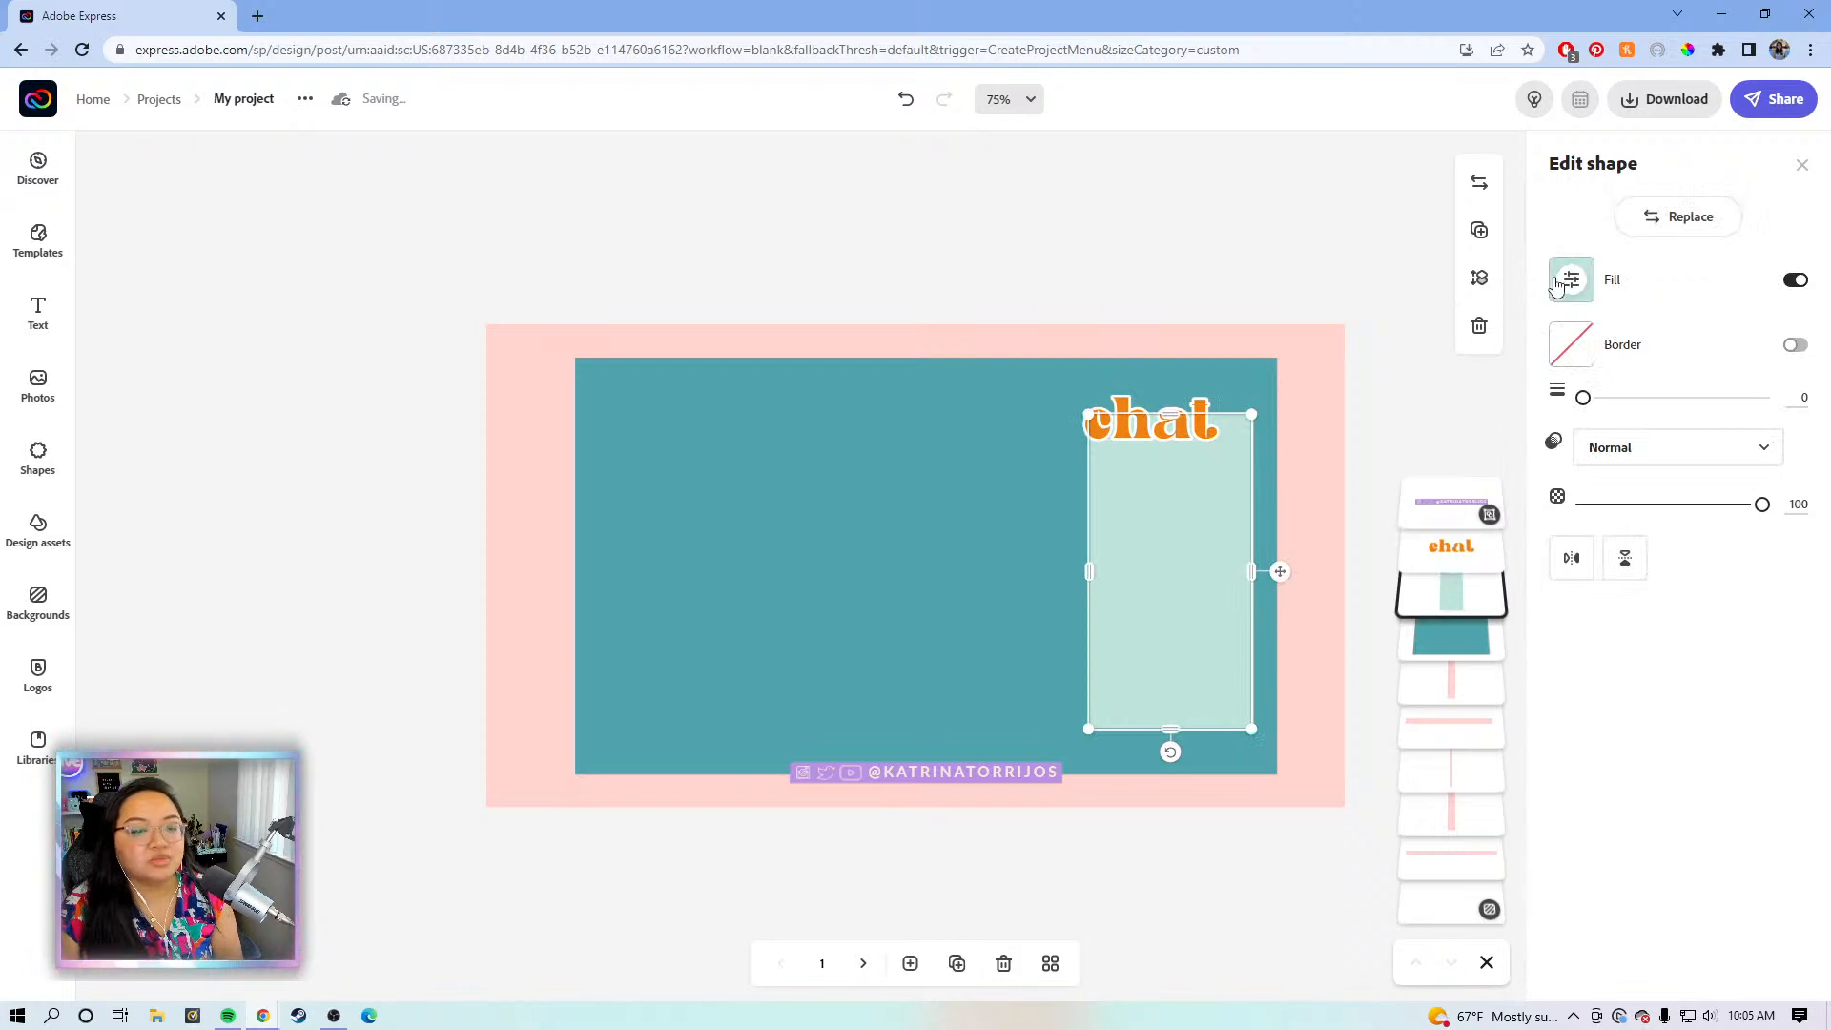
pyautogui.click(1569, 280)
pyautogui.click(1592, 380)
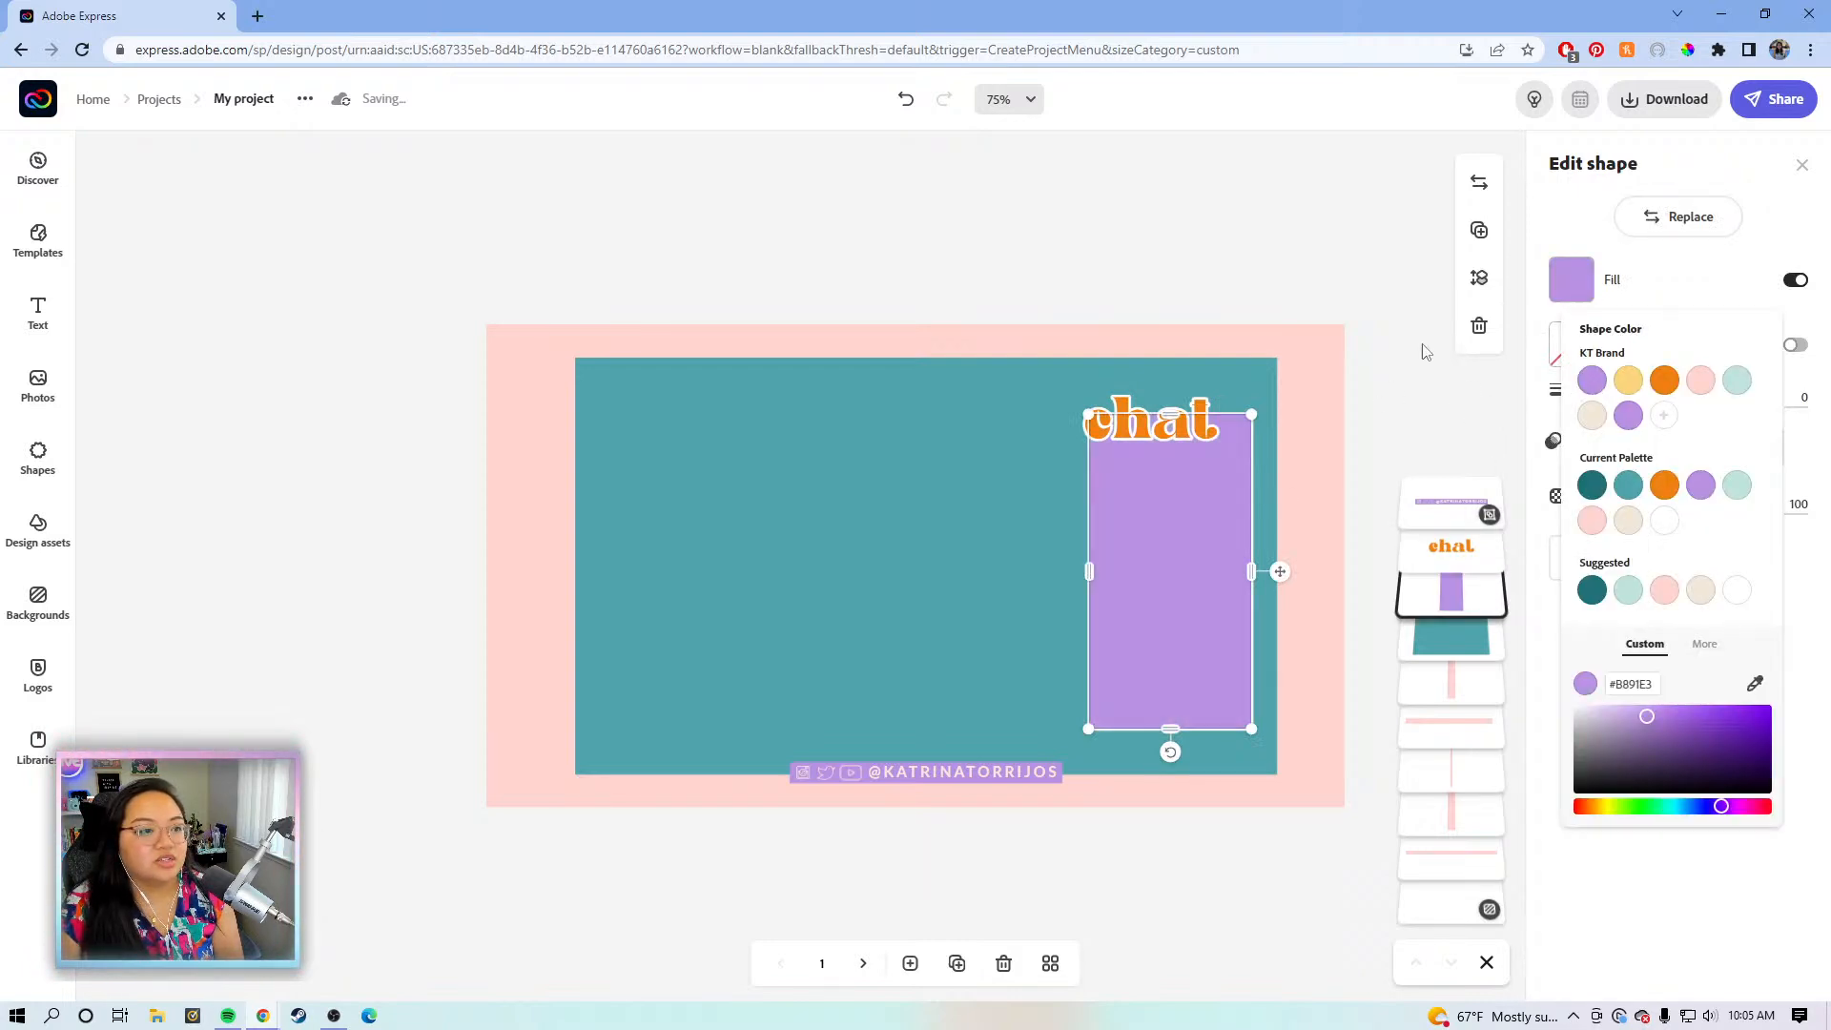
pyautogui.click(1319, 460)
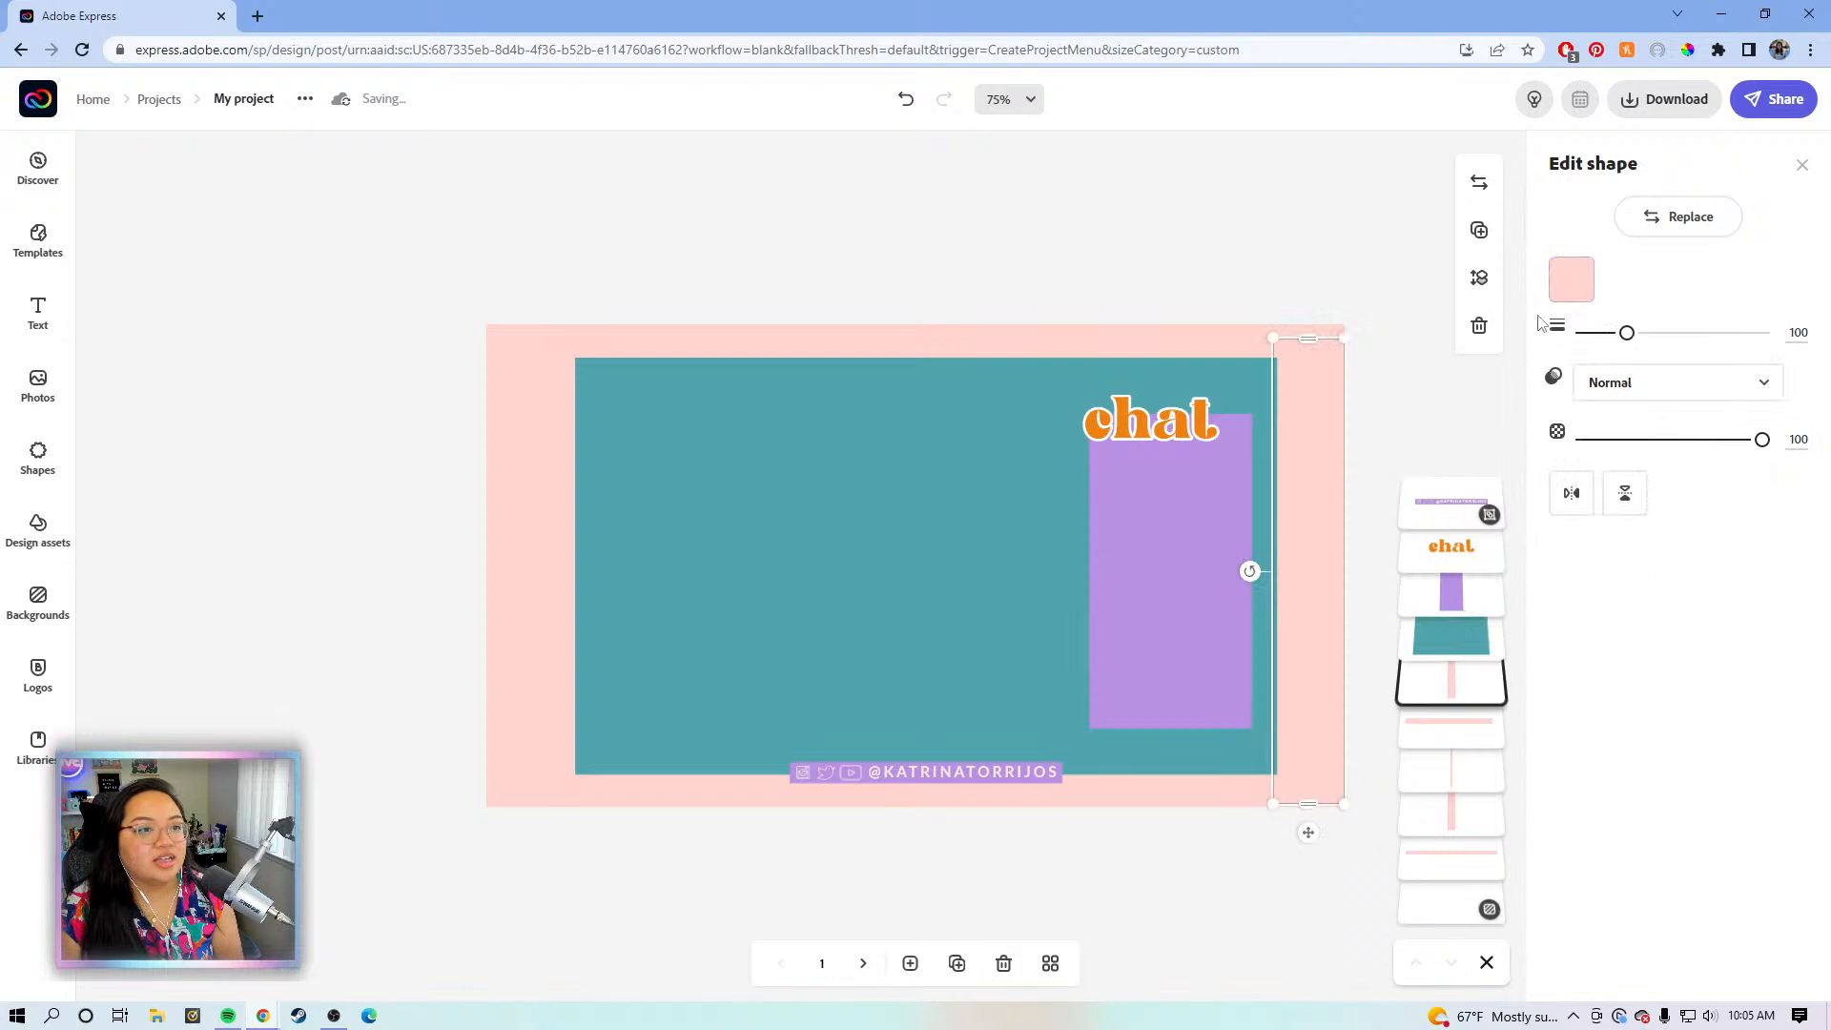
pyautogui.click(1570, 279)
# - Recolour the right and top border strips mint (#BFE3DB)
pyautogui.click(1737, 380)
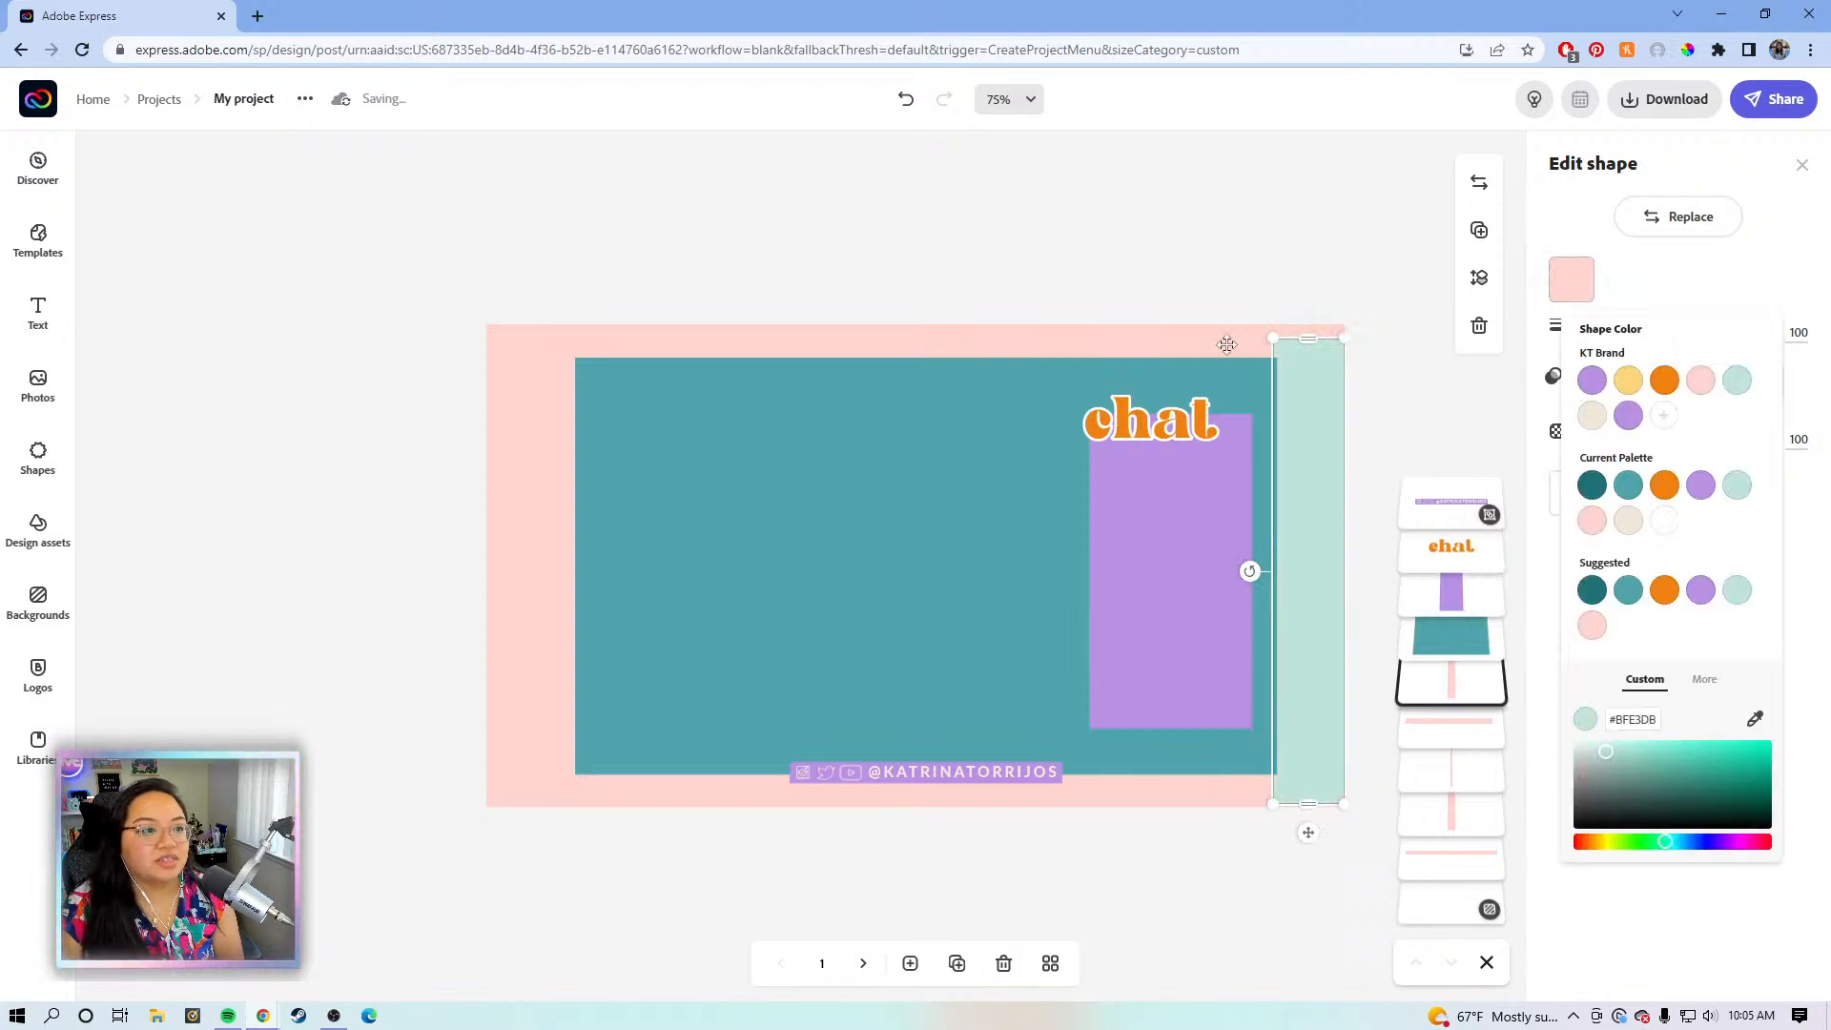
pyautogui.click(1204, 345)
pyautogui.click(1572, 279)
pyautogui.click(1737, 380)
# - Make the bottom and left border strips mint too, then deselect to view the layout
pyautogui.click(538, 572)
pyautogui.click(1570, 280)
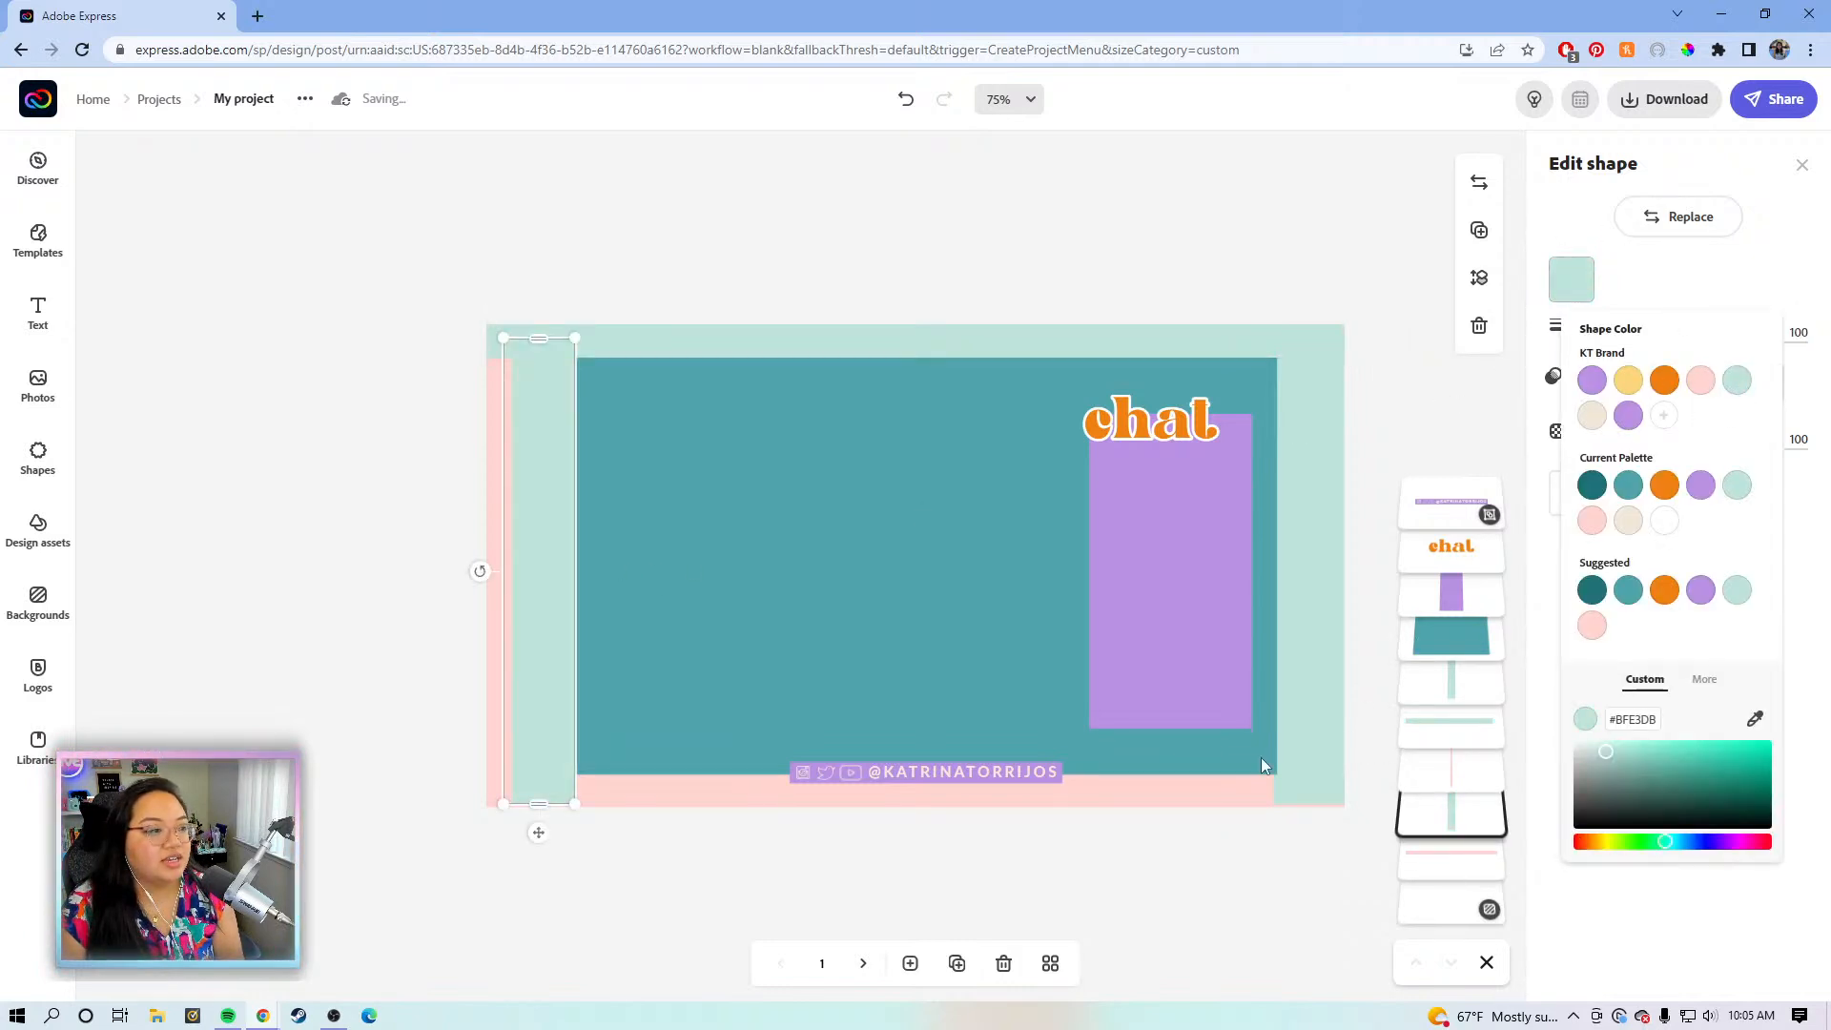
pyautogui.click(1209, 793)
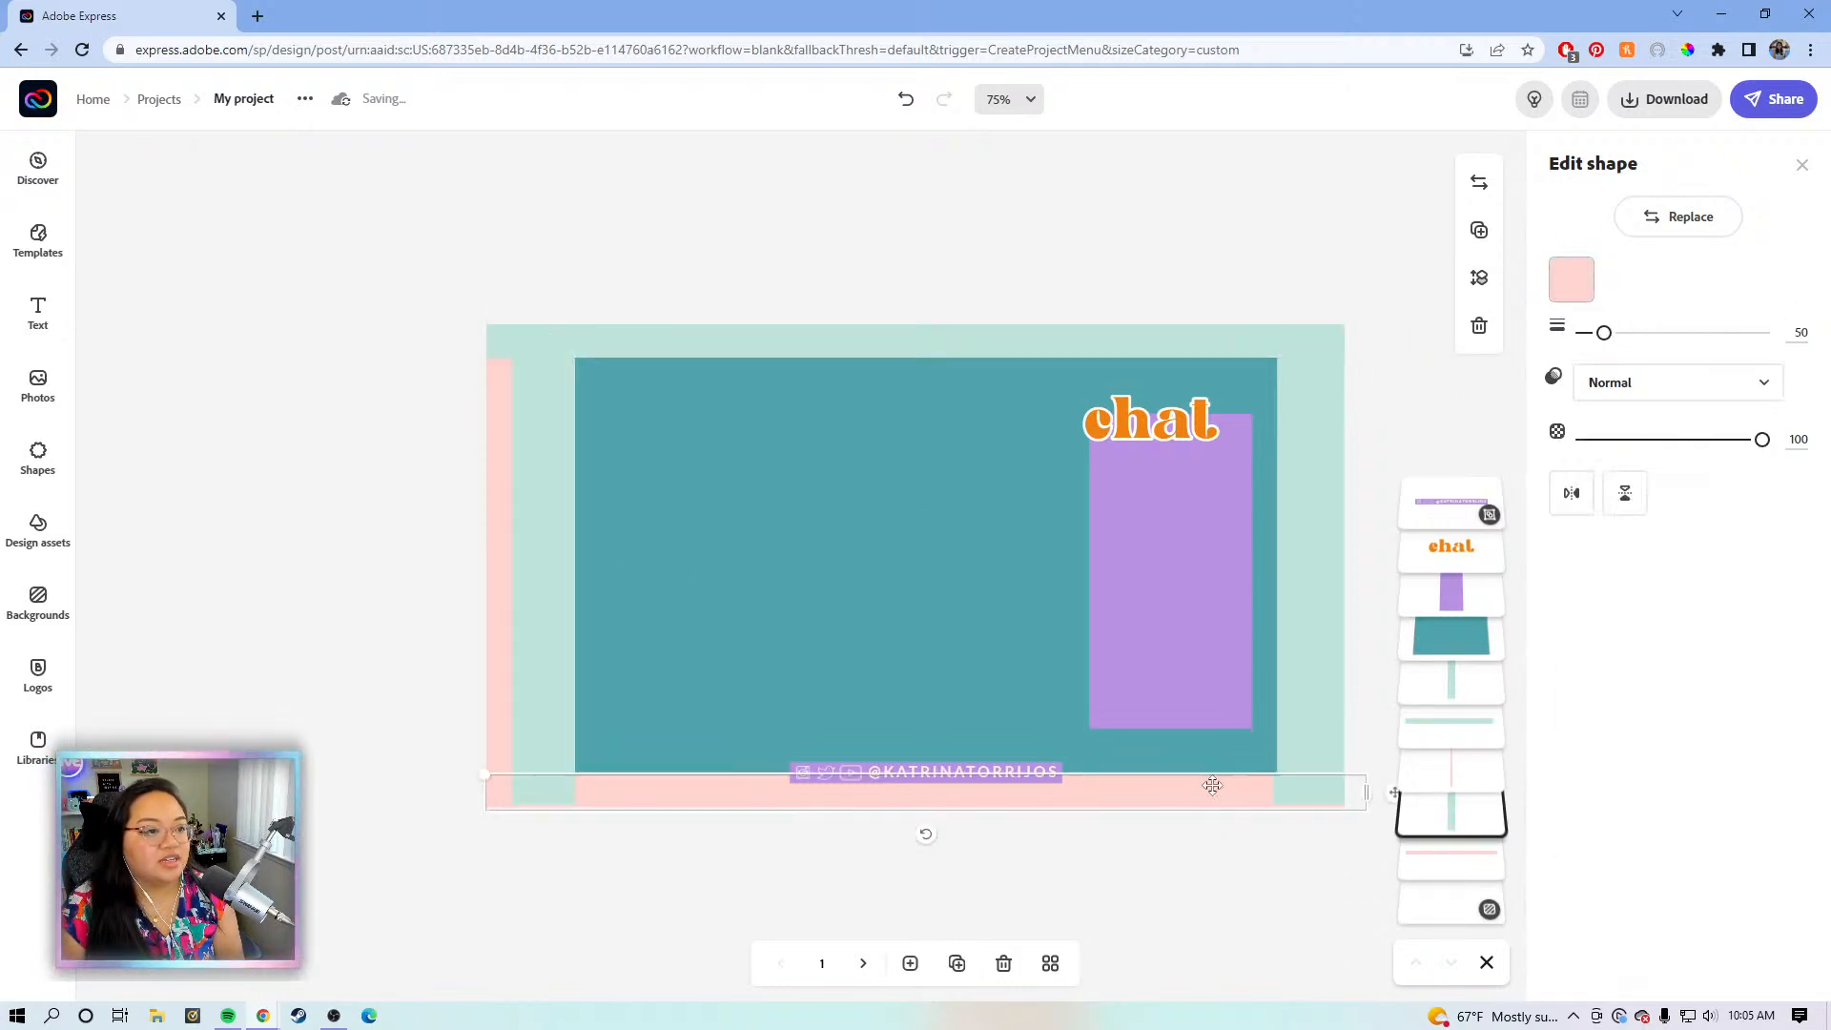
pyautogui.click(1571, 280)
pyautogui.click(1736, 385)
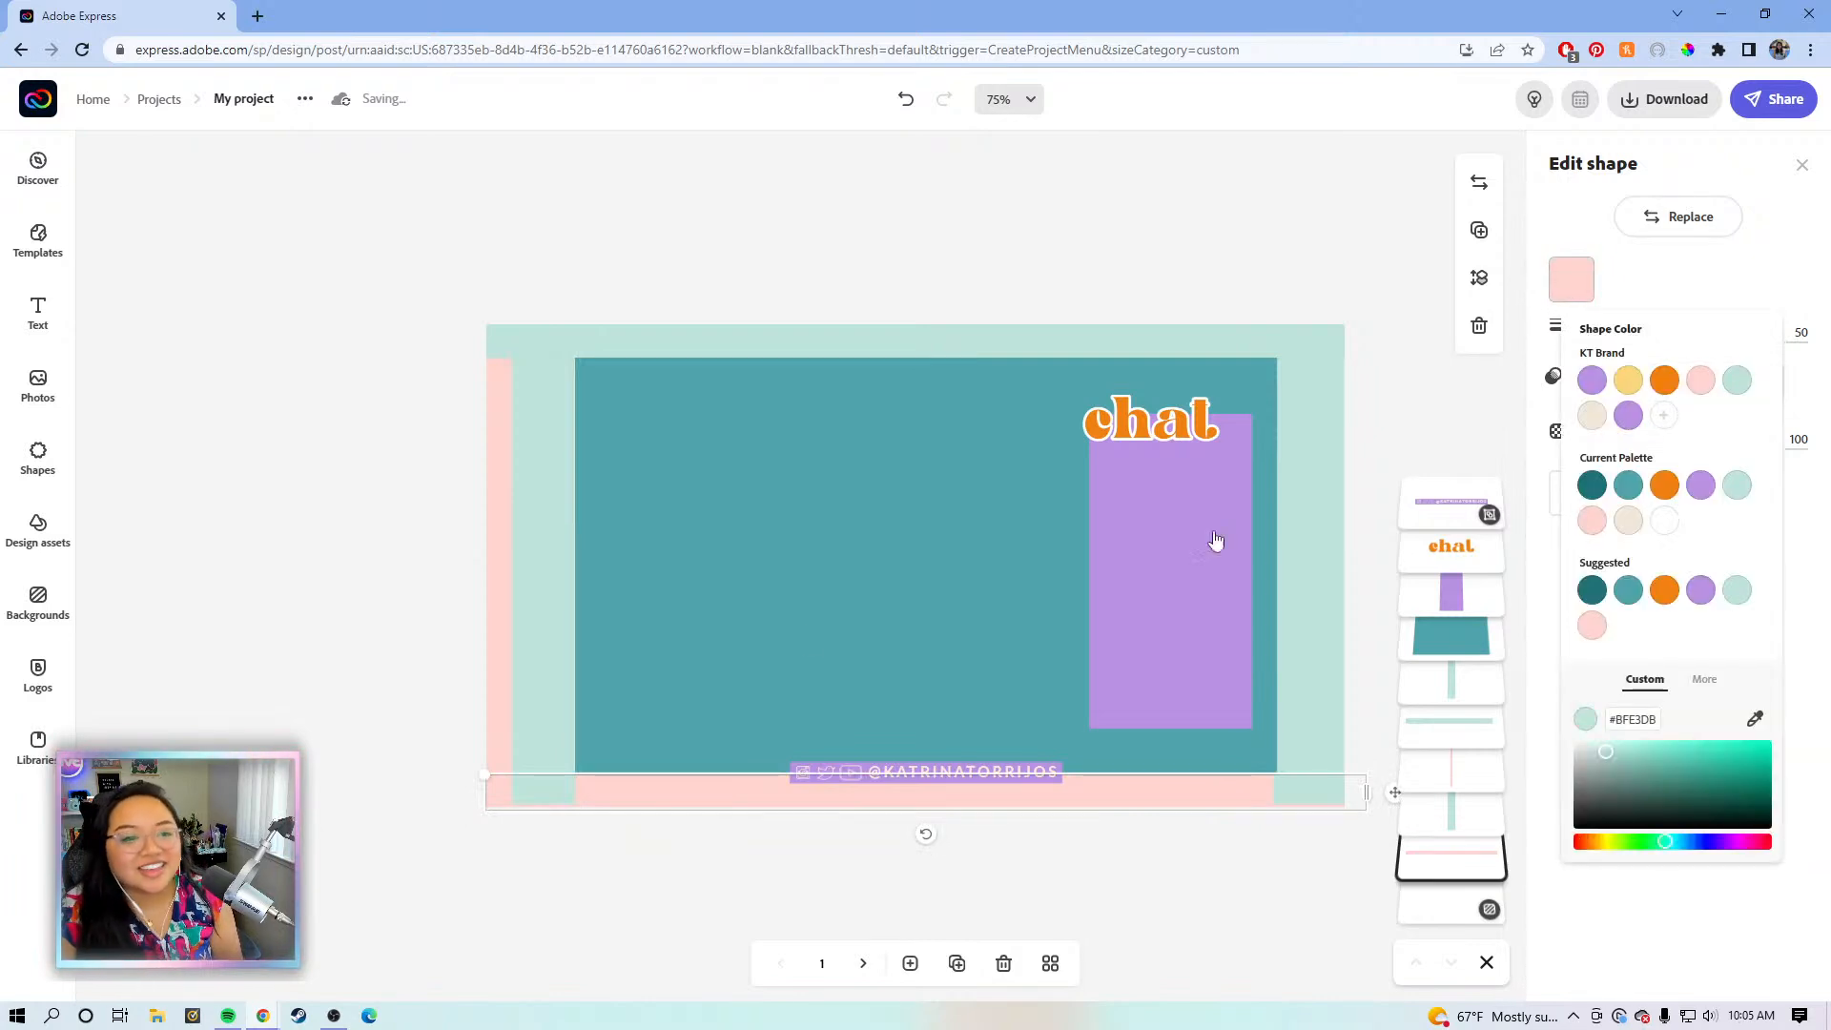
pyautogui.click(495, 610)
pyautogui.click(1570, 279)
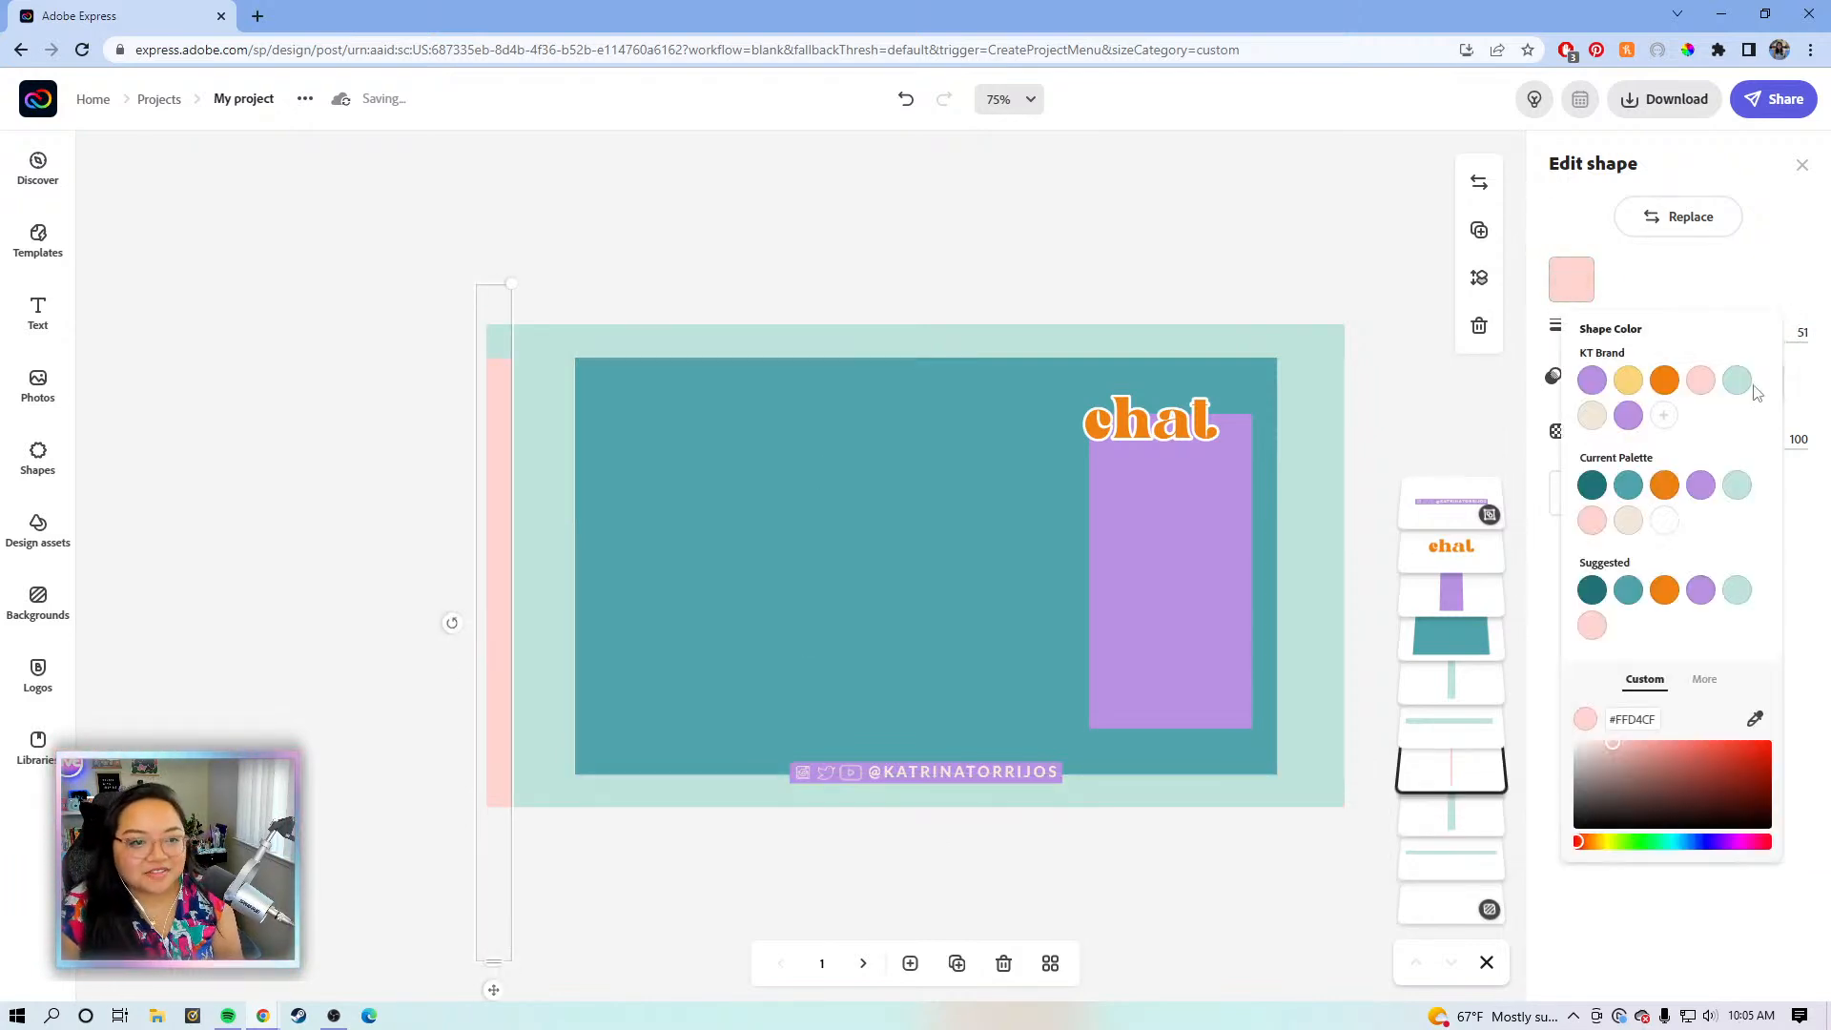
pyautogui.click(1736, 382)
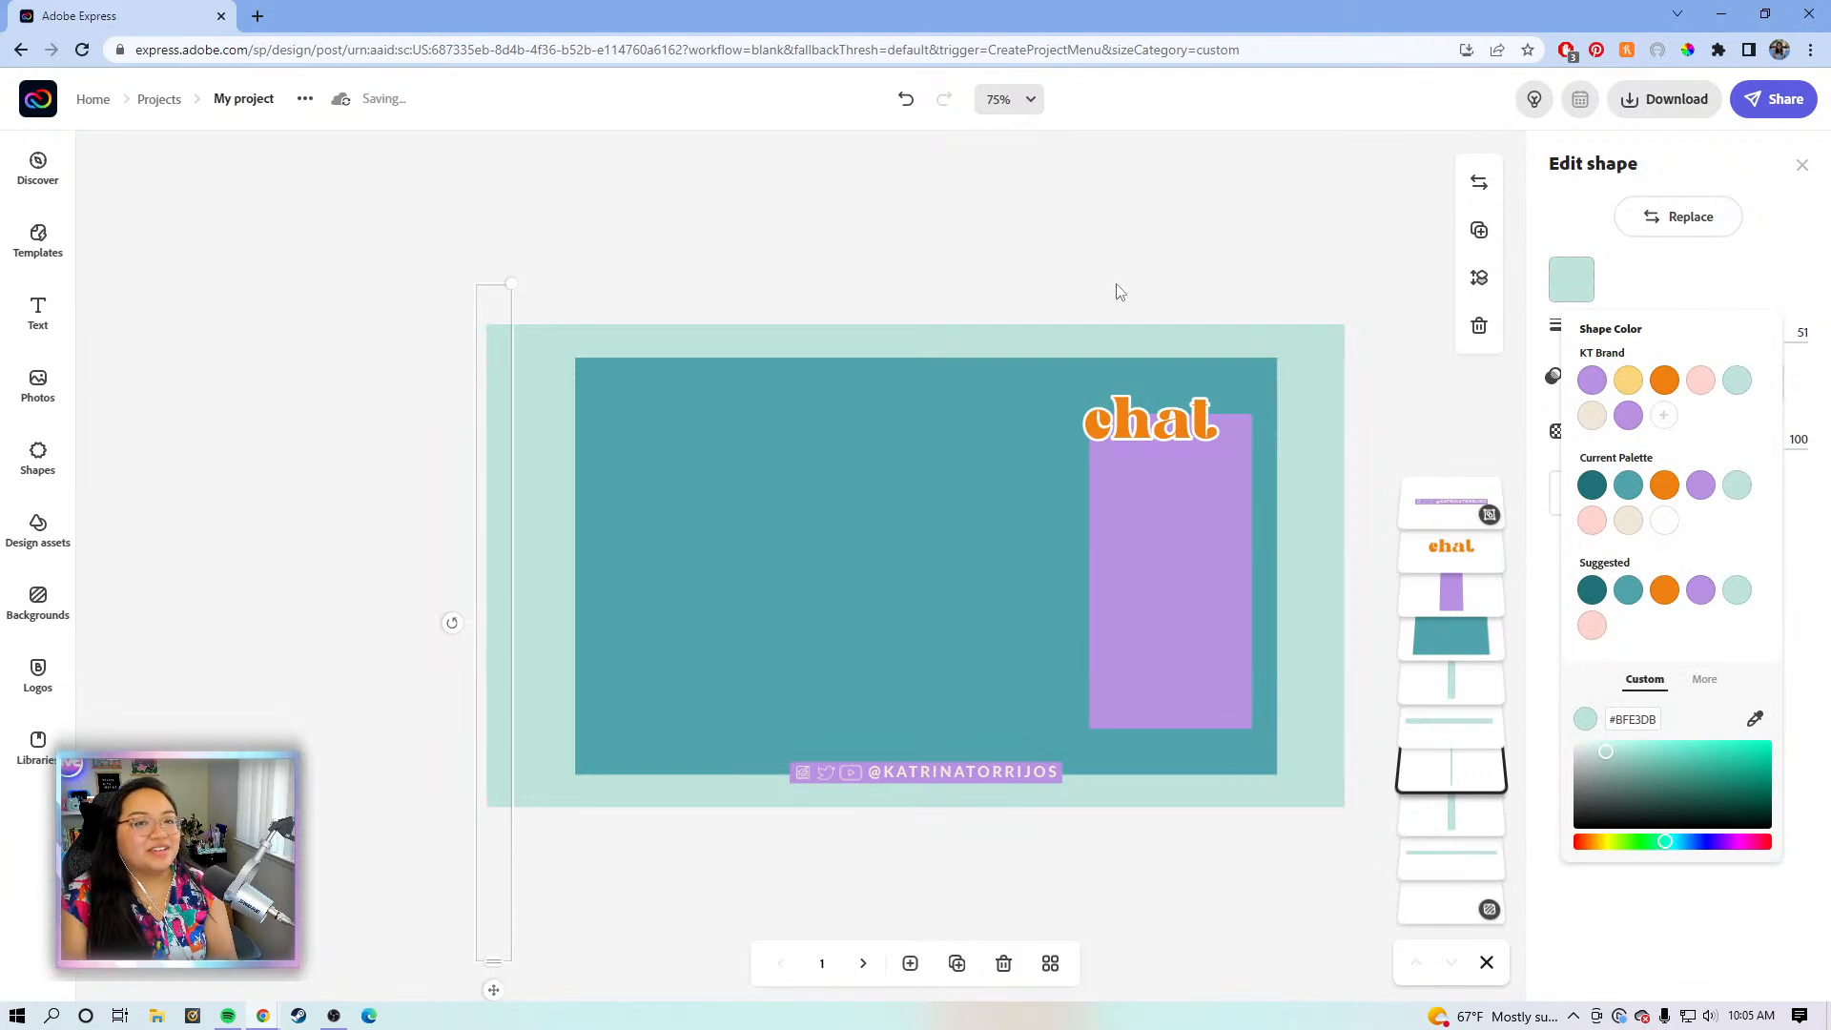
pyautogui.click(1120, 292)
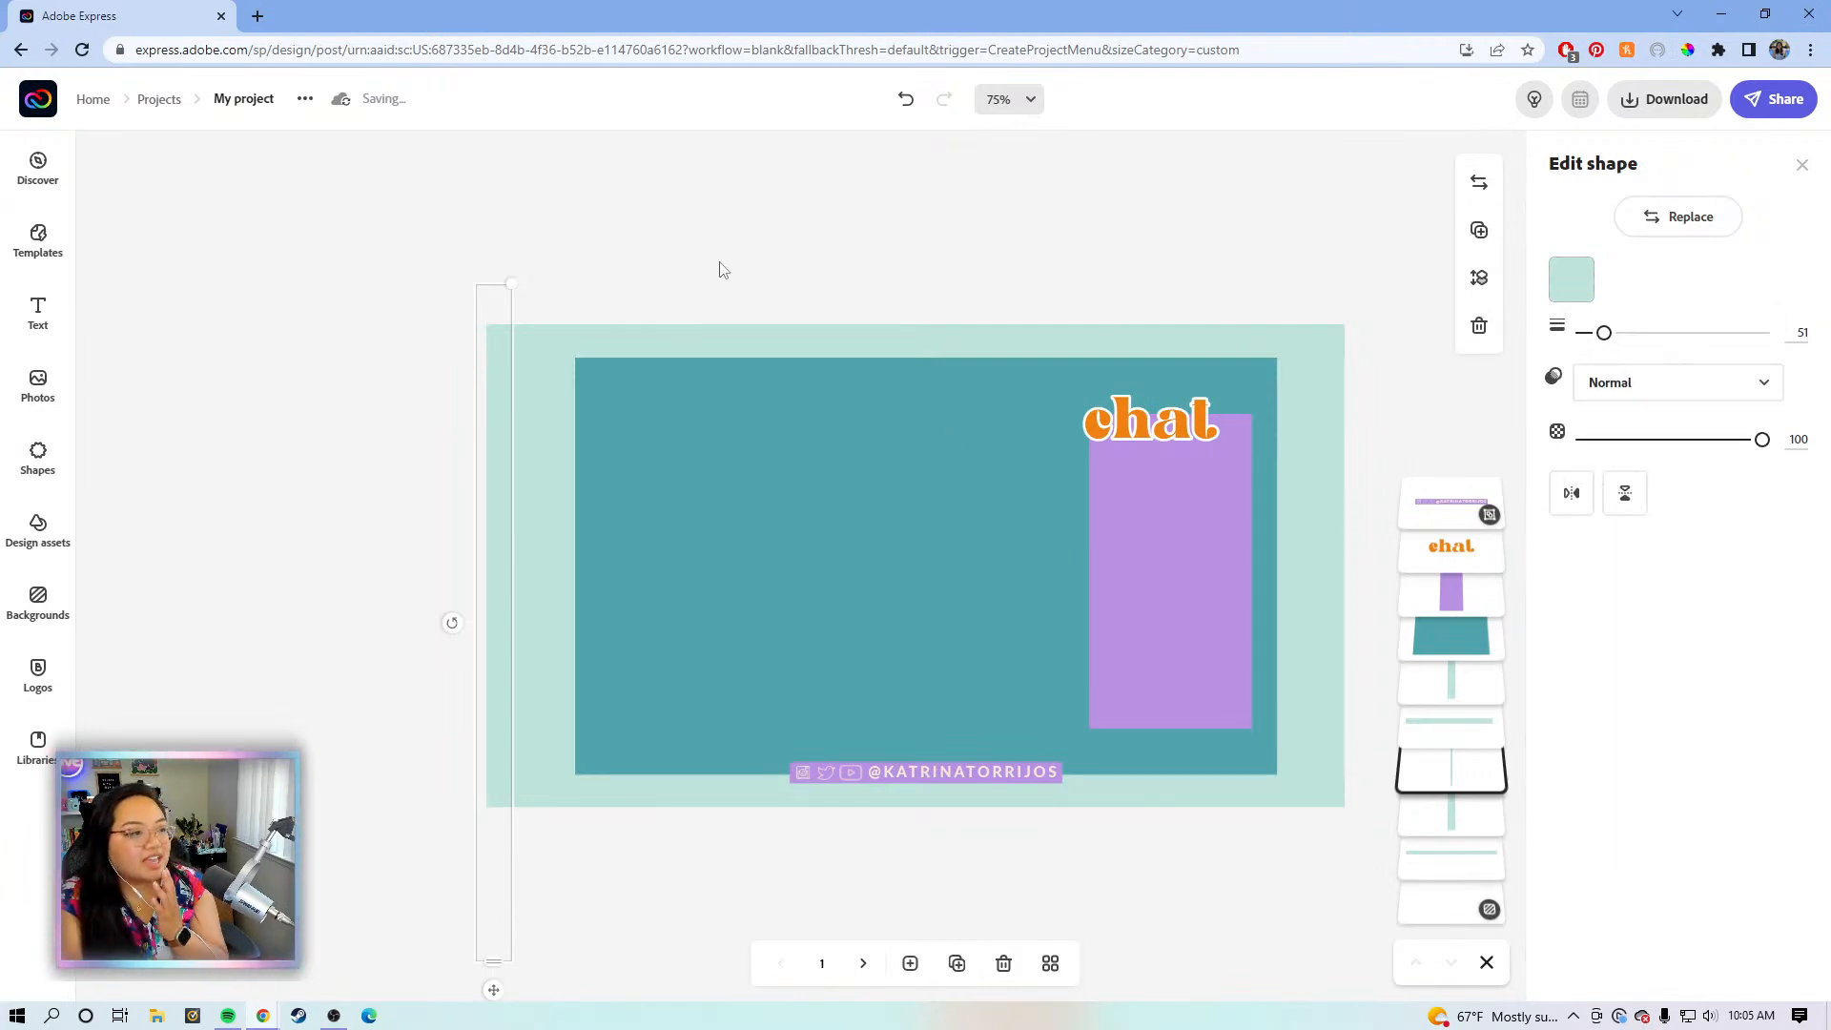
pyautogui.click(363, 260)
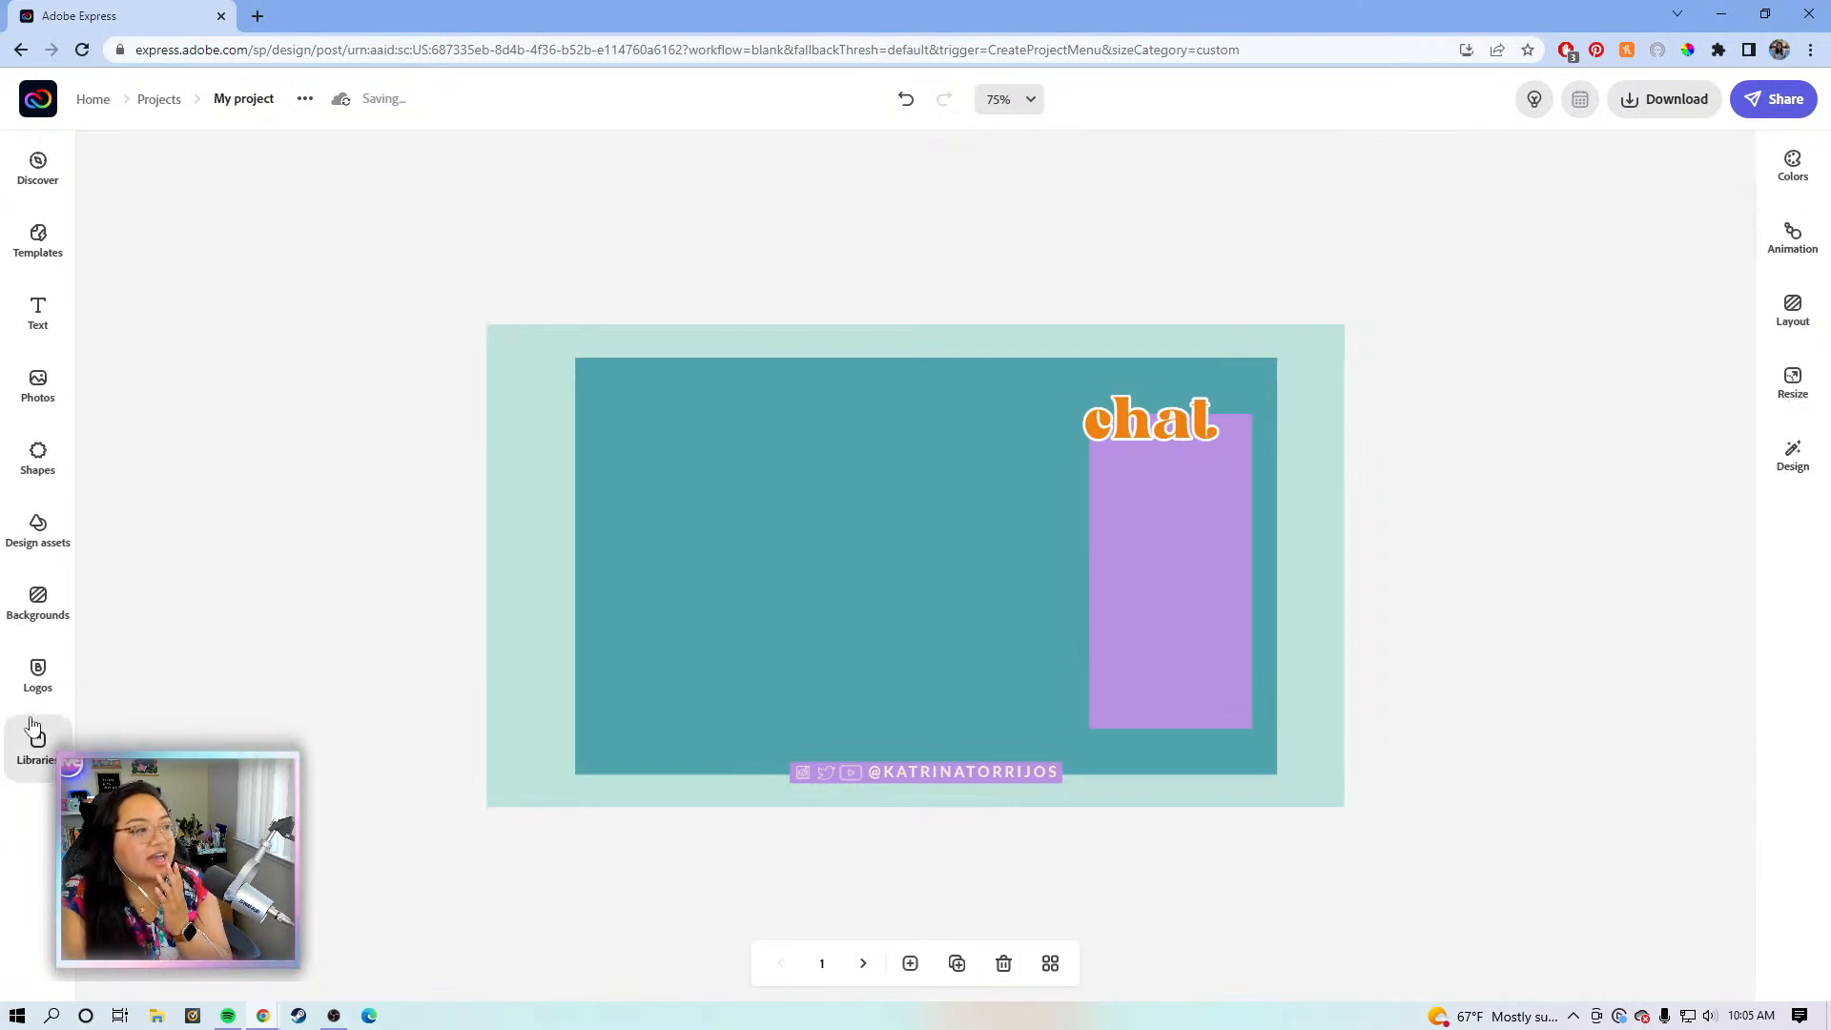
# - Drag the purple k monogram from Logos onto the canvas and nudge it into the top-left corner
pyautogui.click(37, 672)
pyautogui.scroll(-1, 122, 517)
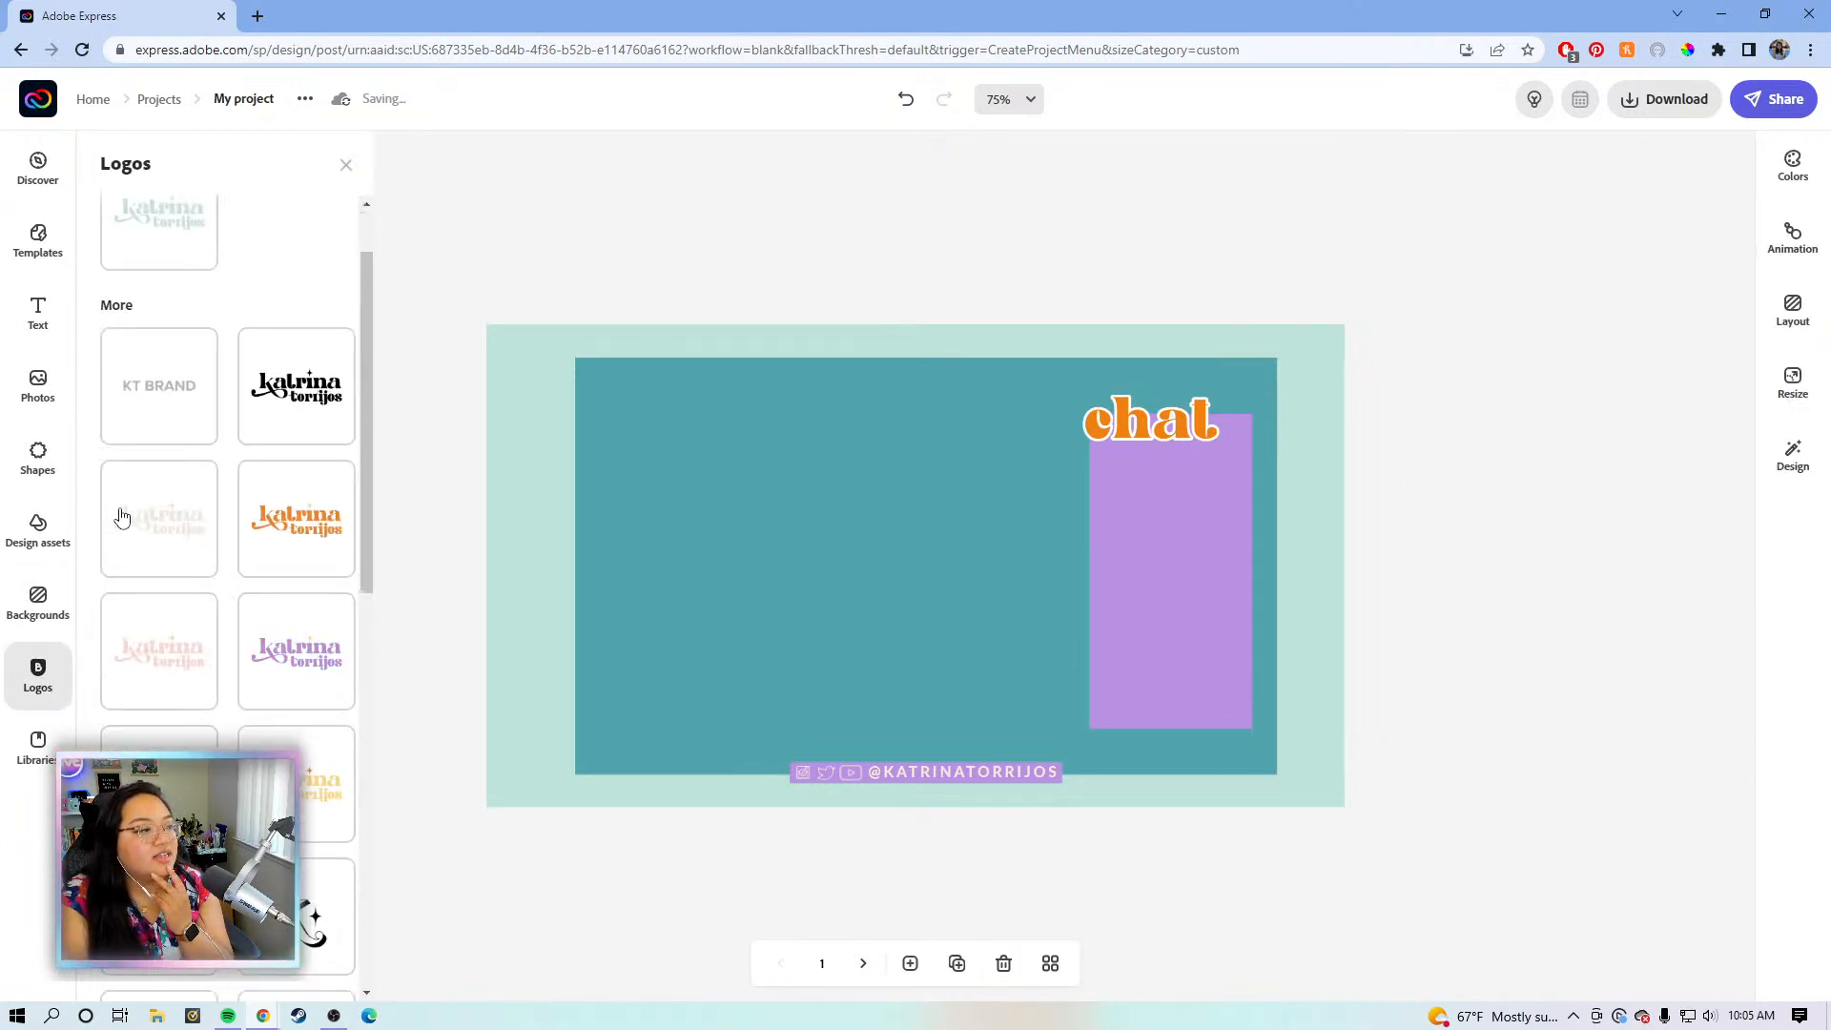
pyautogui.scroll(-6, 122, 517)
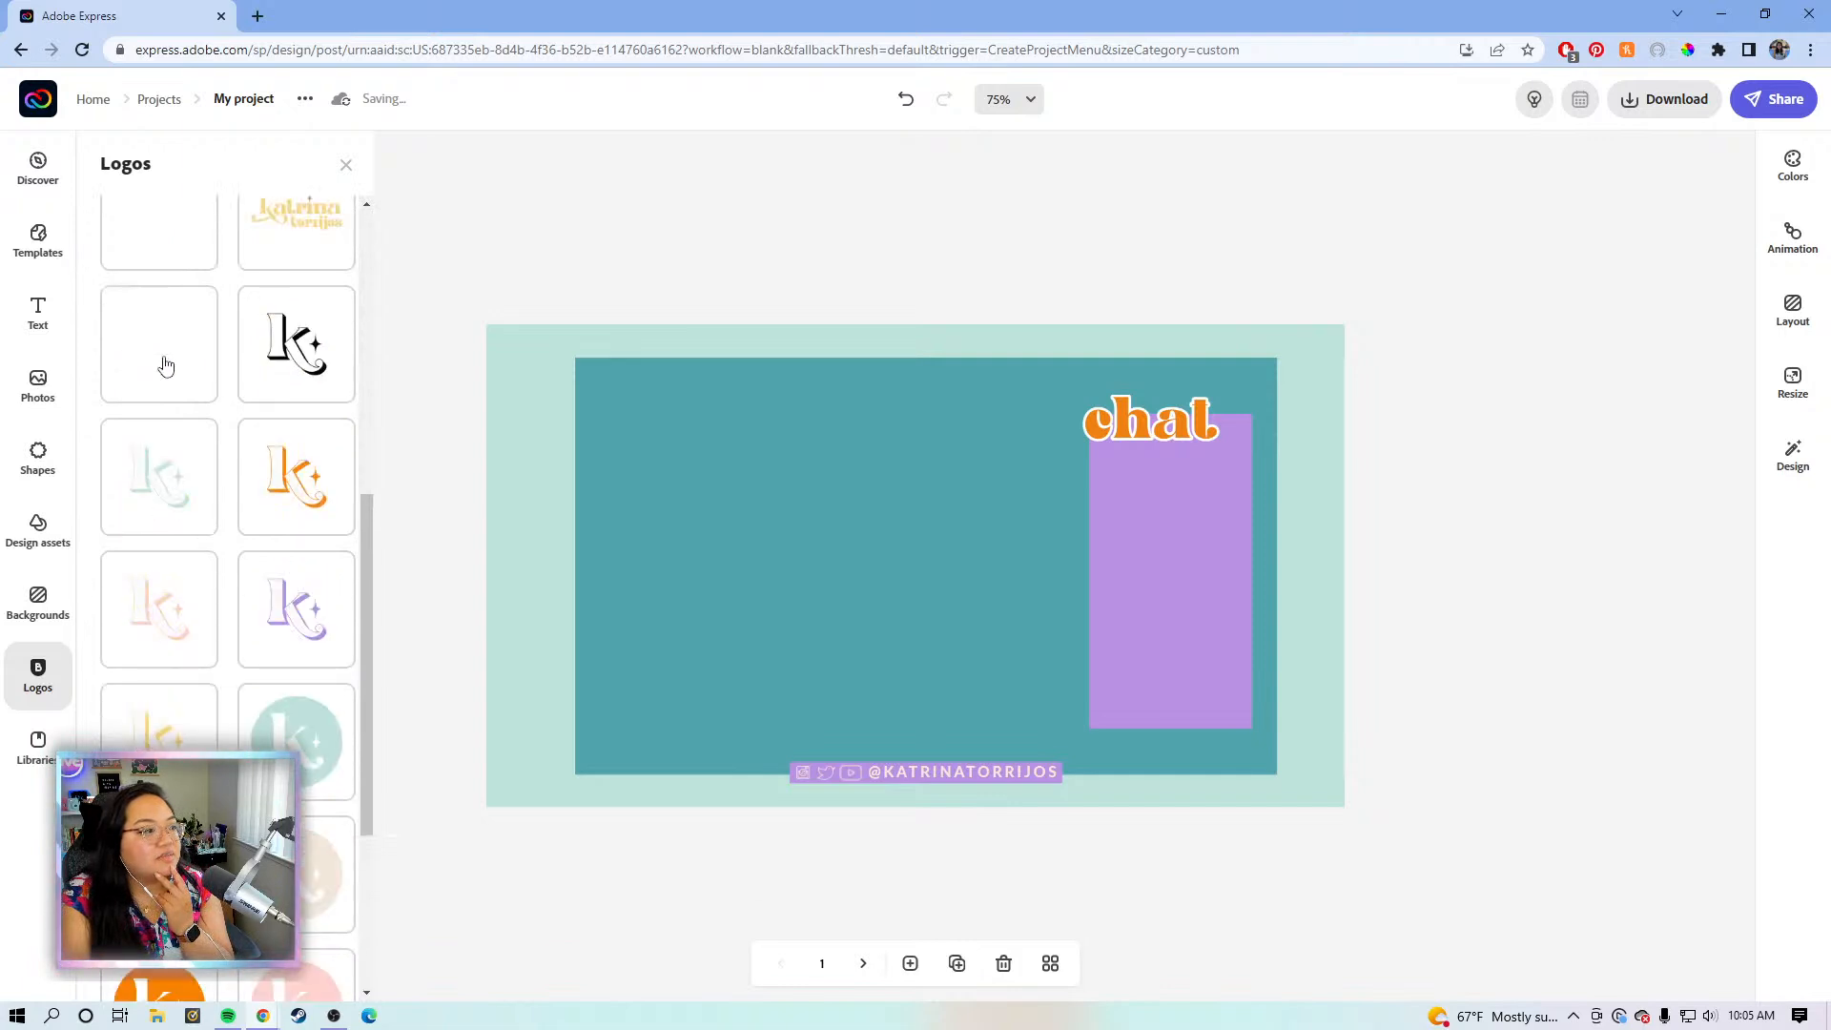
pyautogui.moveTo(306, 625); pyautogui.dragTo(586, 529)
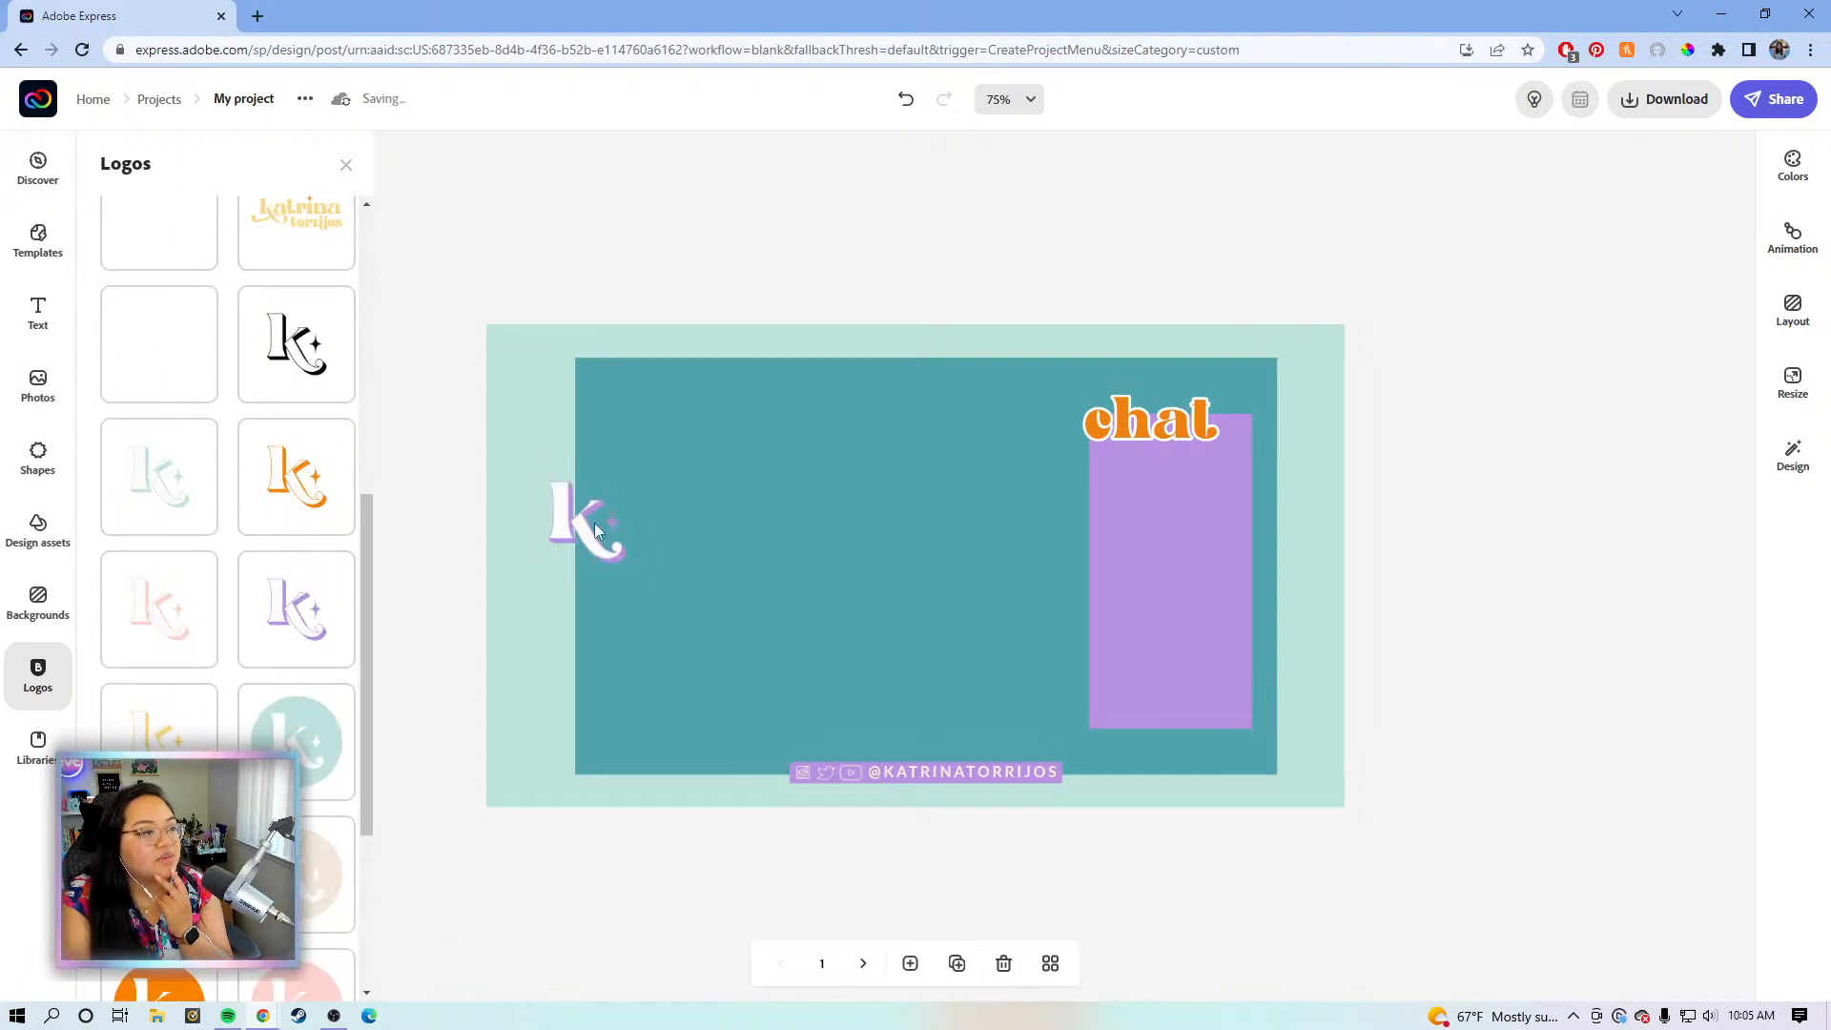
pyautogui.moveTo(690, 480); pyautogui.dragTo(689, 405)
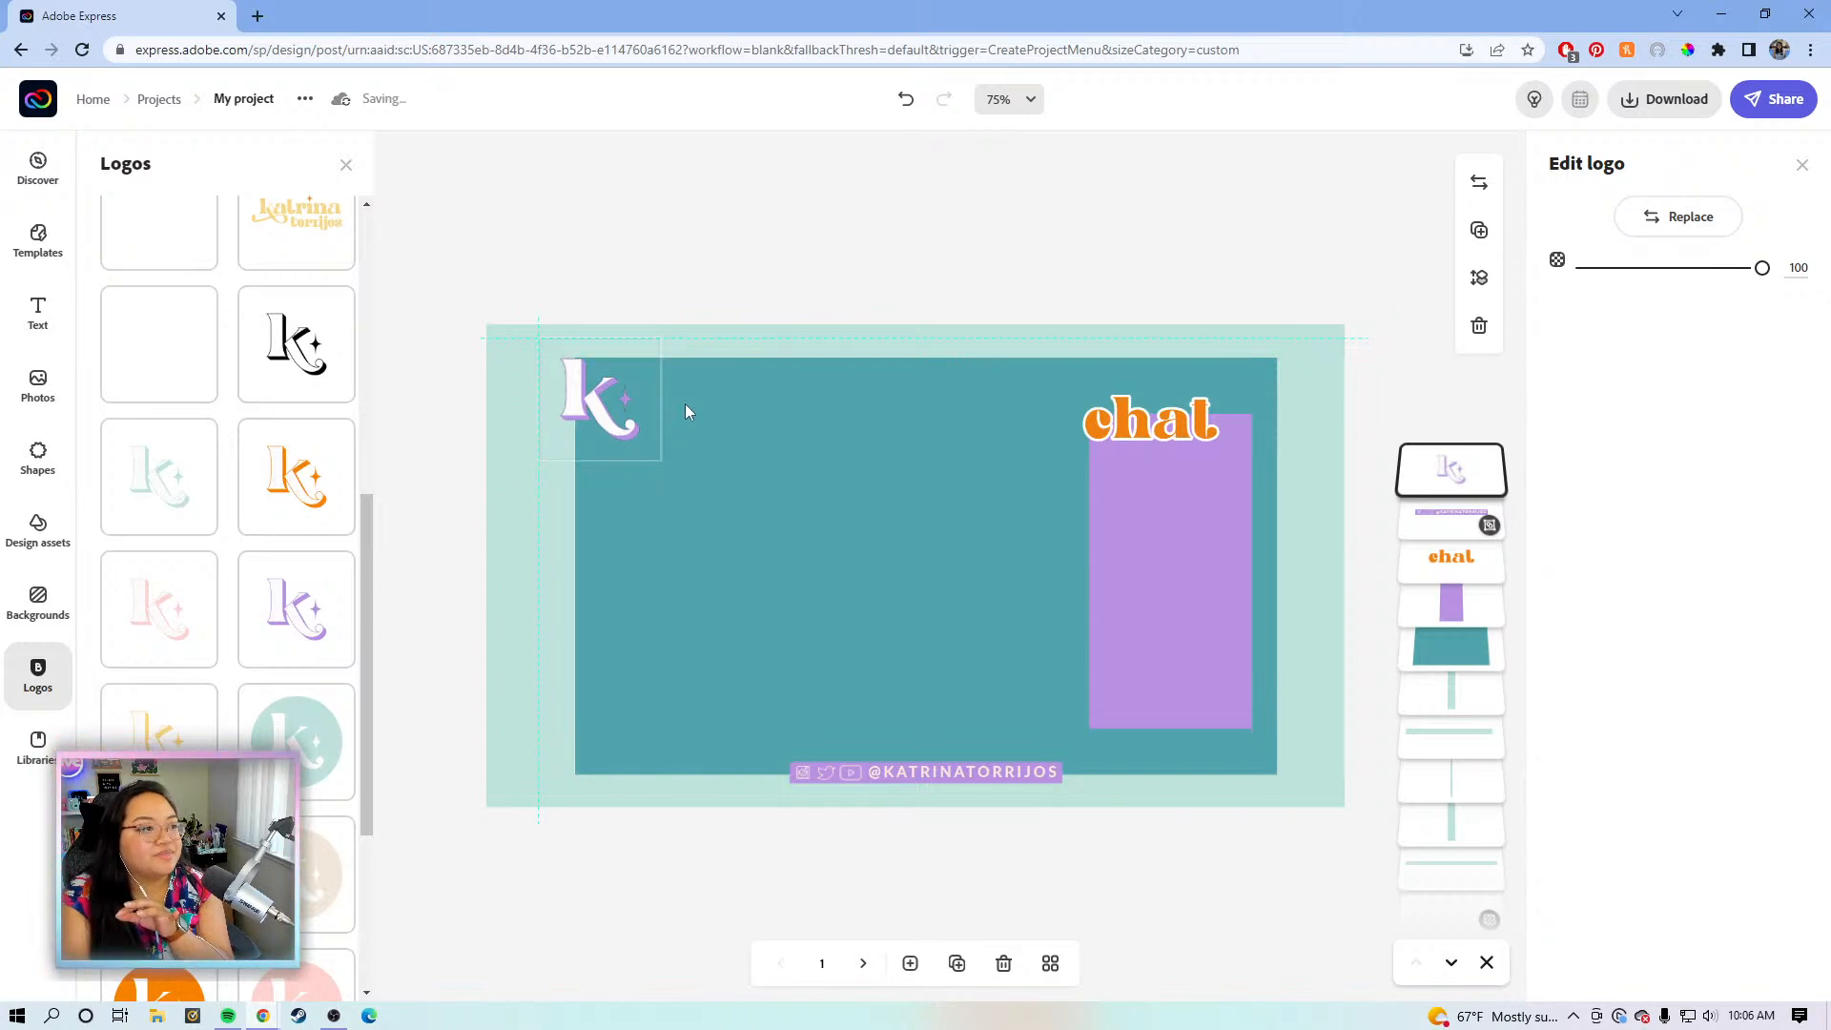
pyautogui.moveTo(683, 402); pyautogui.dragTo(686, 398)
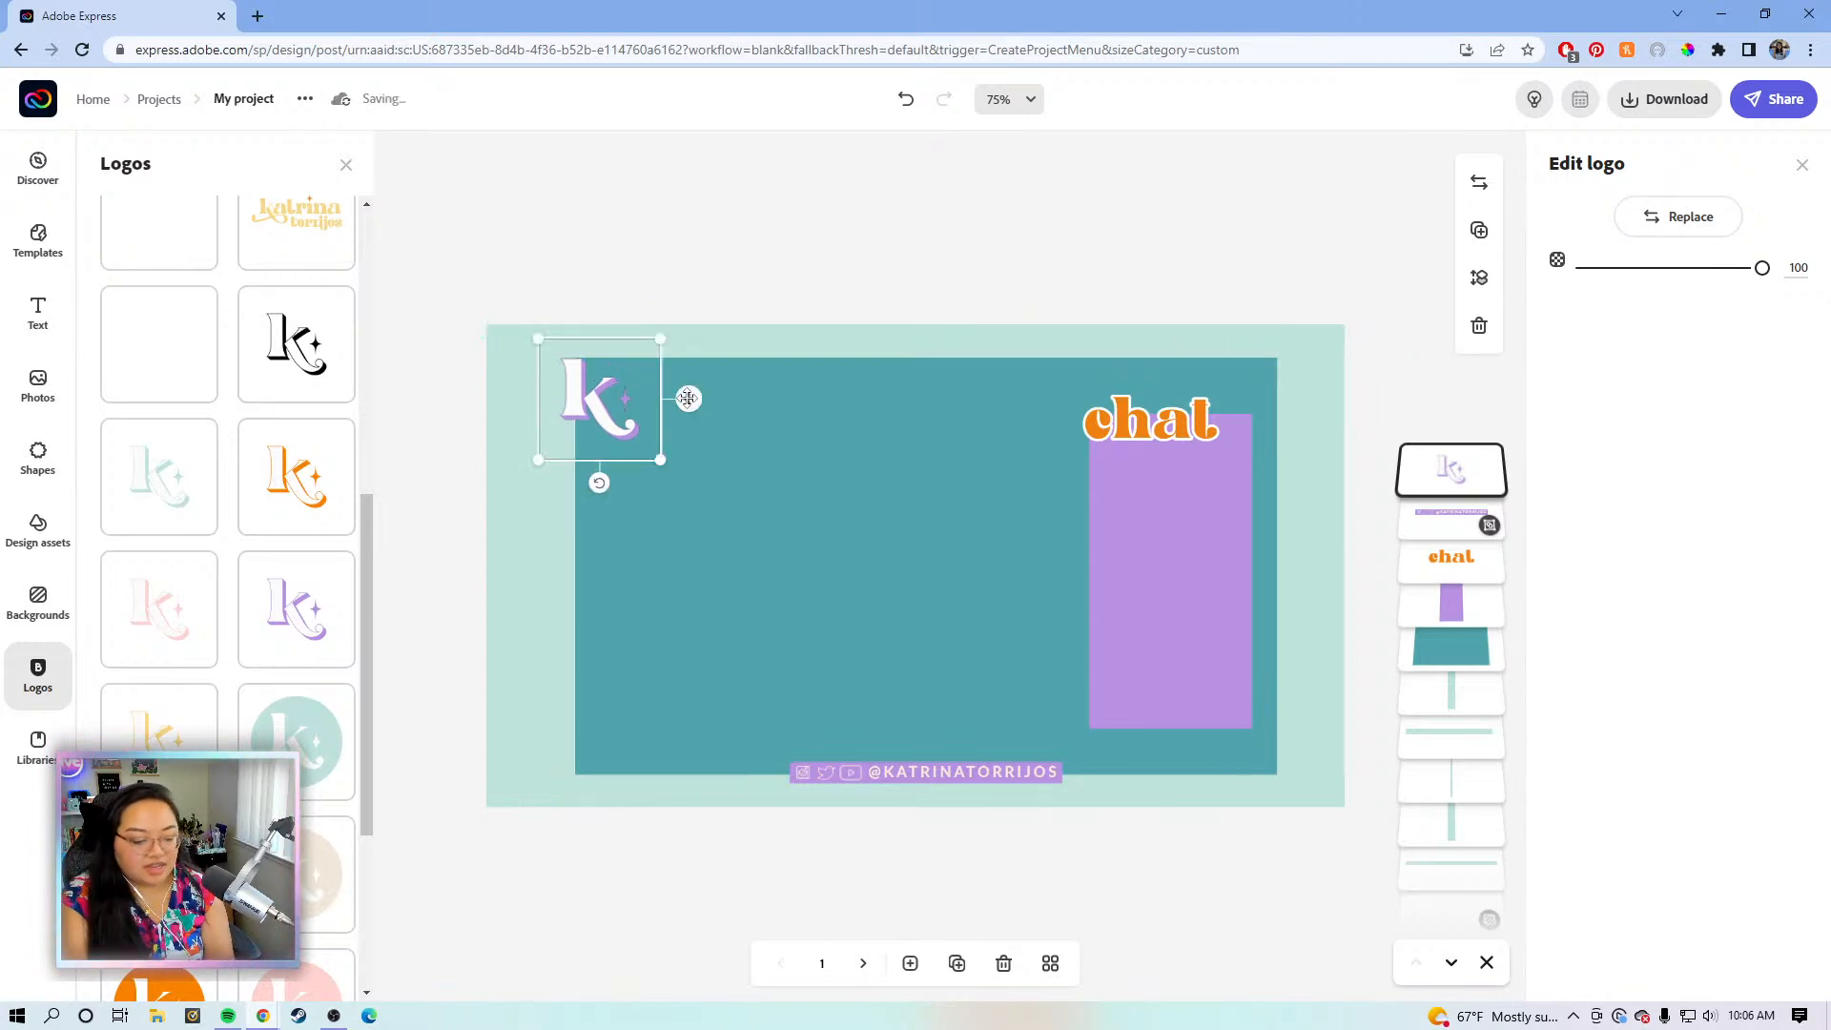
pyautogui.press('Up')
pyautogui.press('Up')
pyautogui.press('Up')
pyautogui.press('Up')
pyautogui.press('Up')
# - Nudge the k logo right, then give the teal panel a border and turn its fill off
pyautogui.press('Right')
pyautogui.press('Right')
pyautogui.click(881, 398)
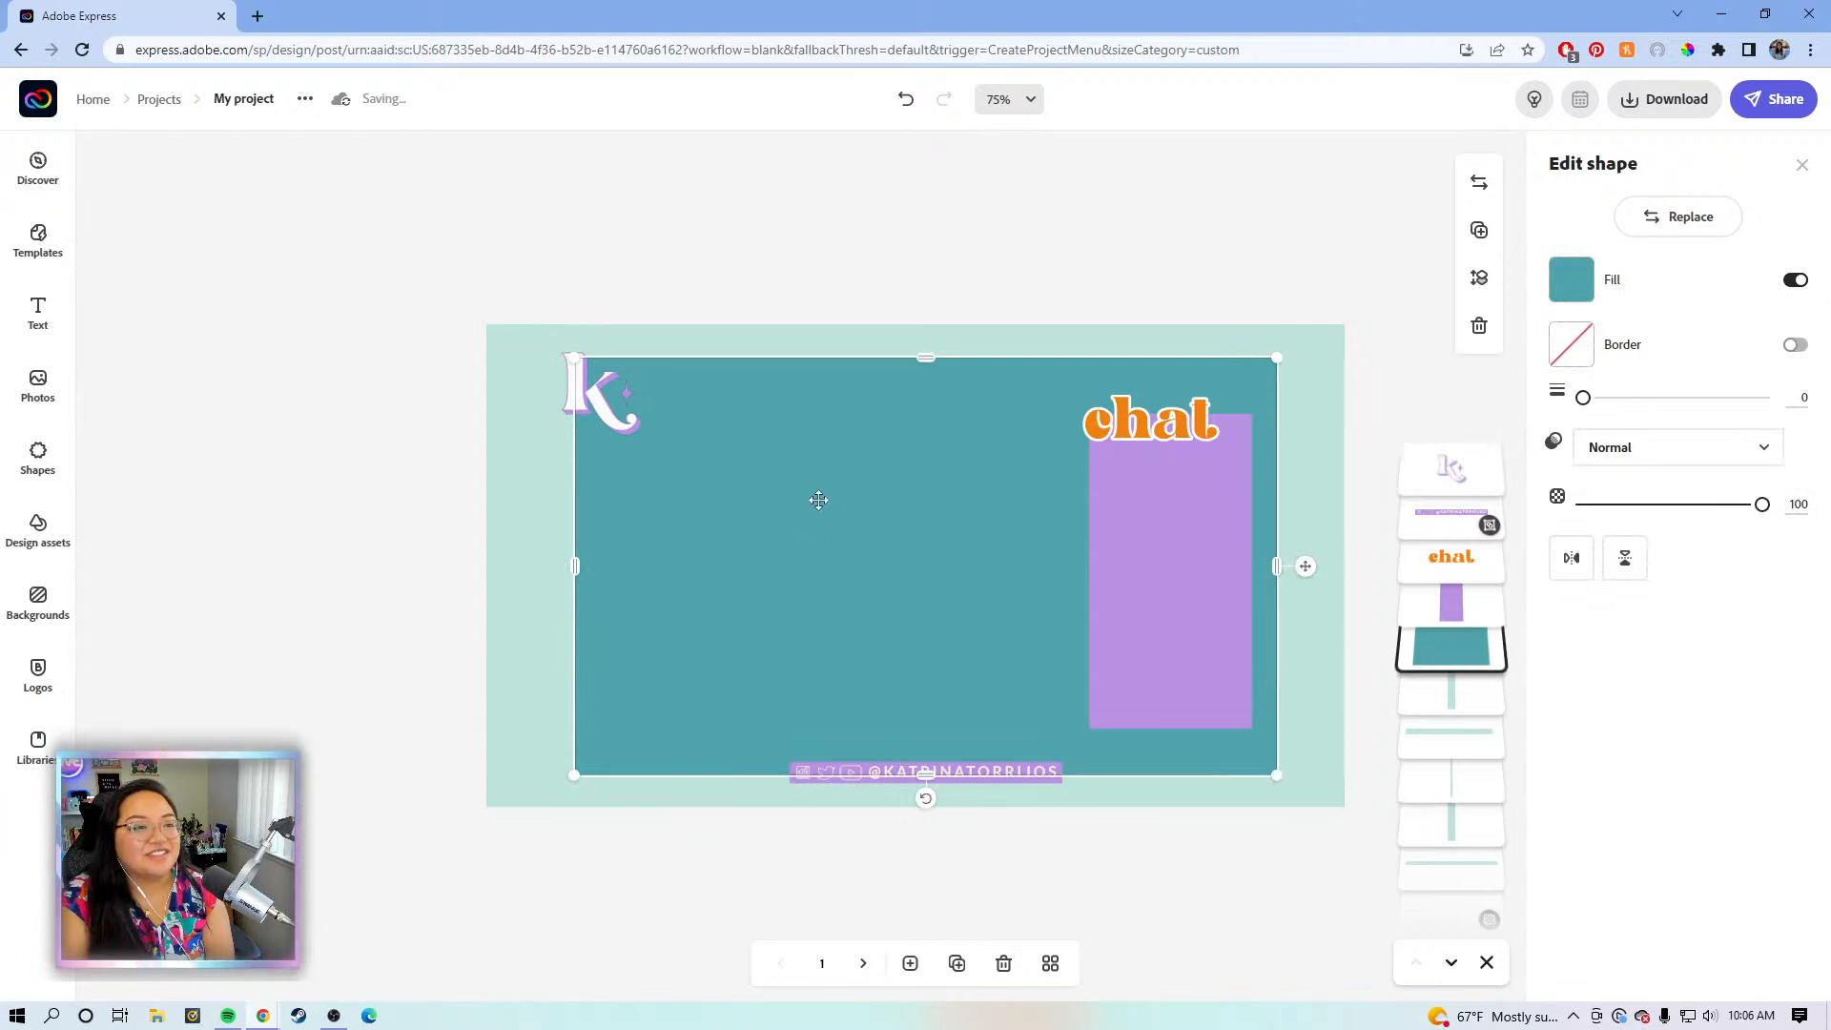
pyautogui.click(1793, 346)
pyautogui.click(1795, 279)
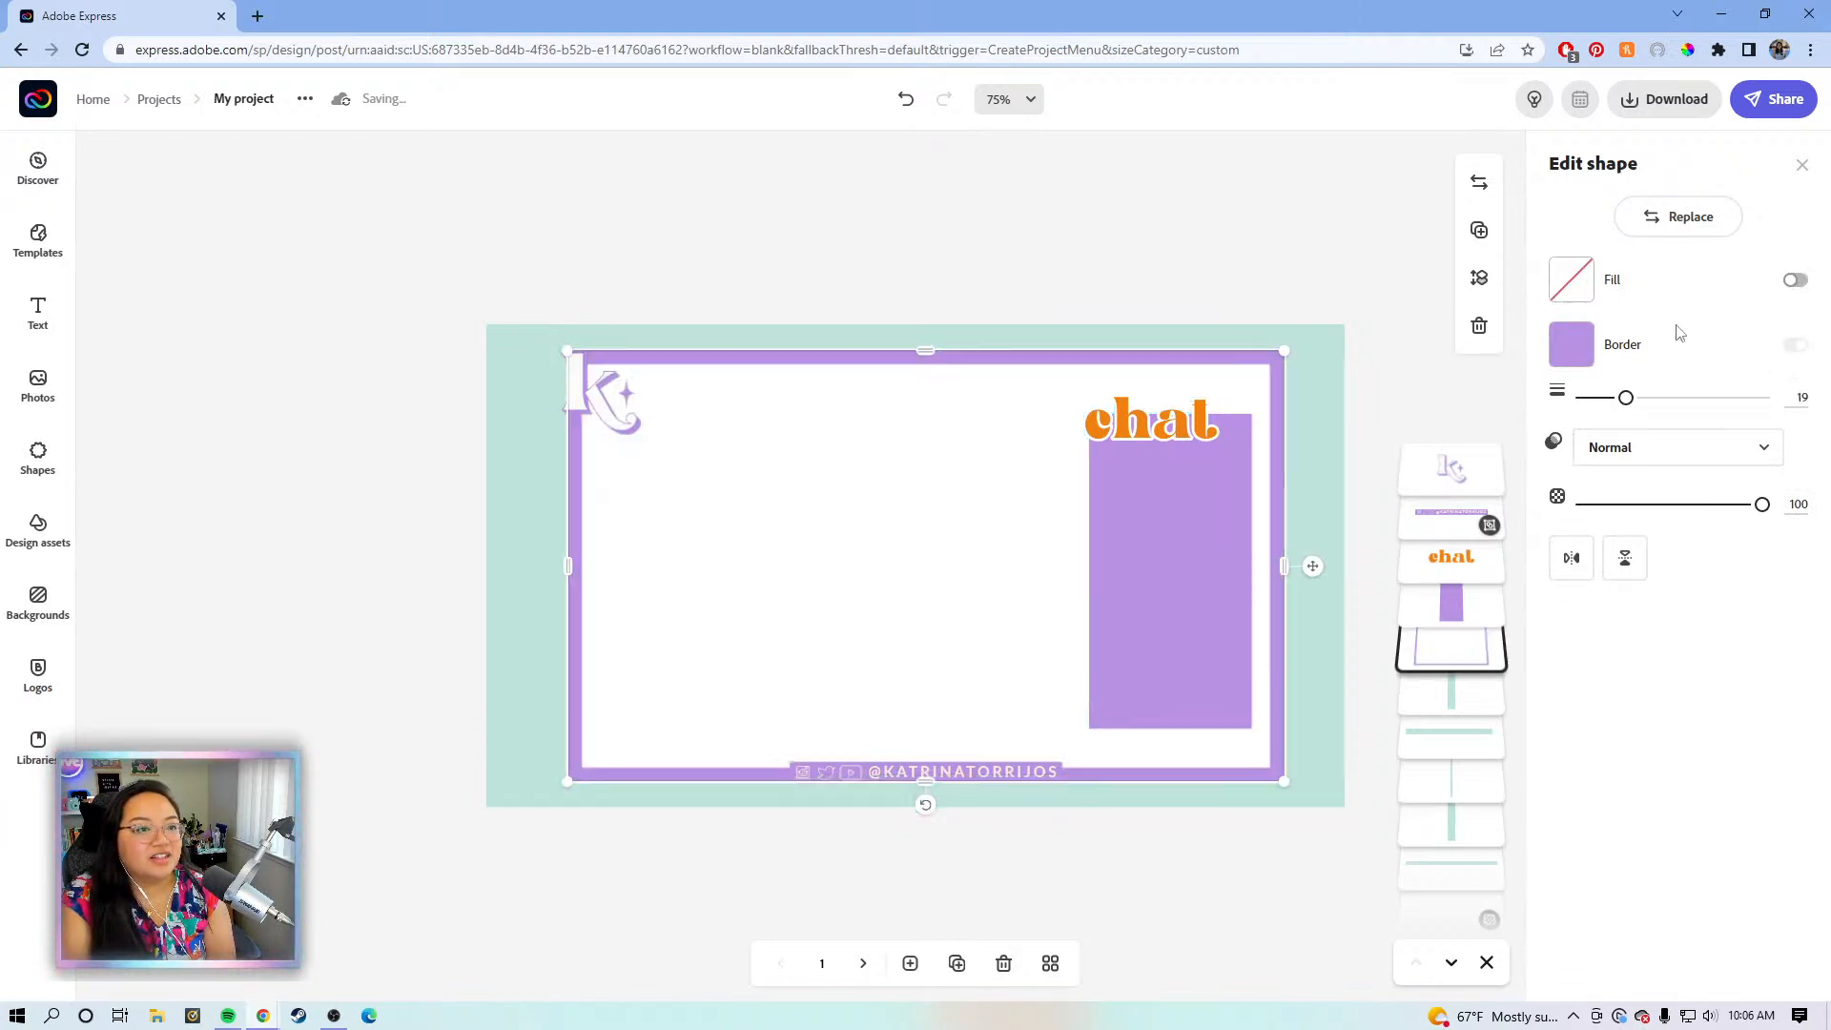
pyautogui.click(1570, 344)
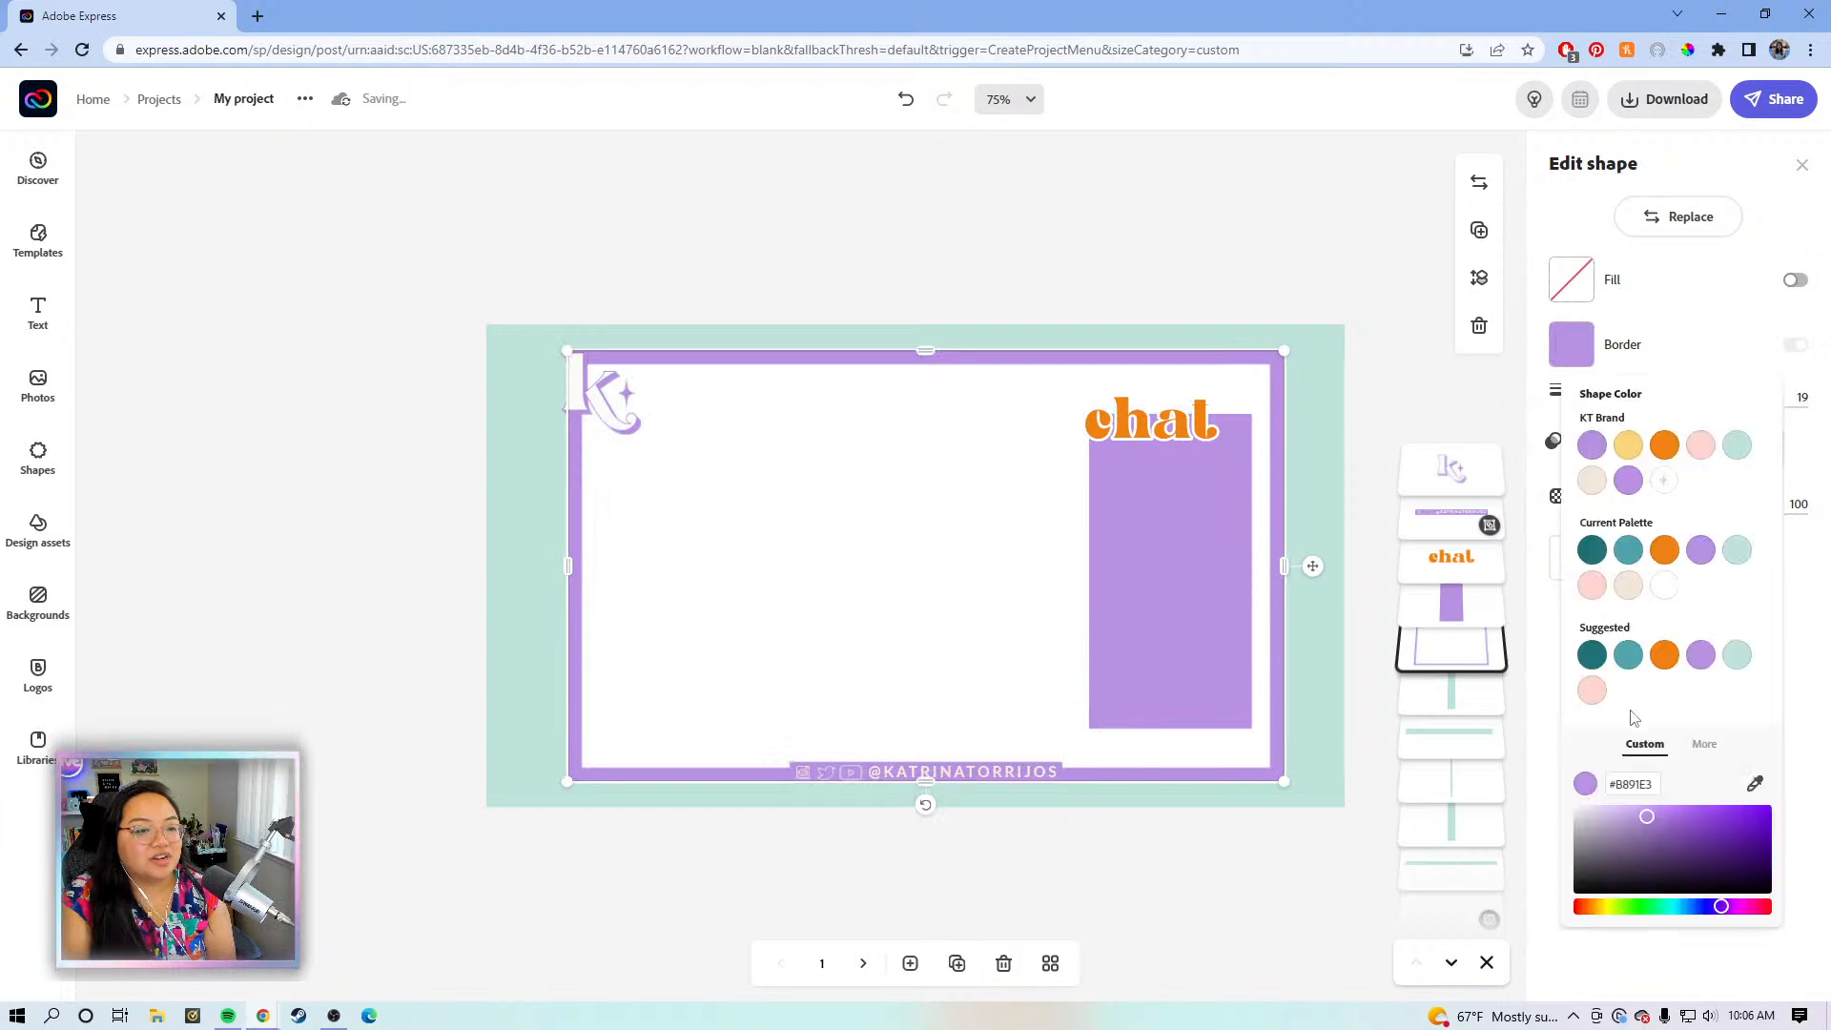
pyautogui.click(1672, 328)
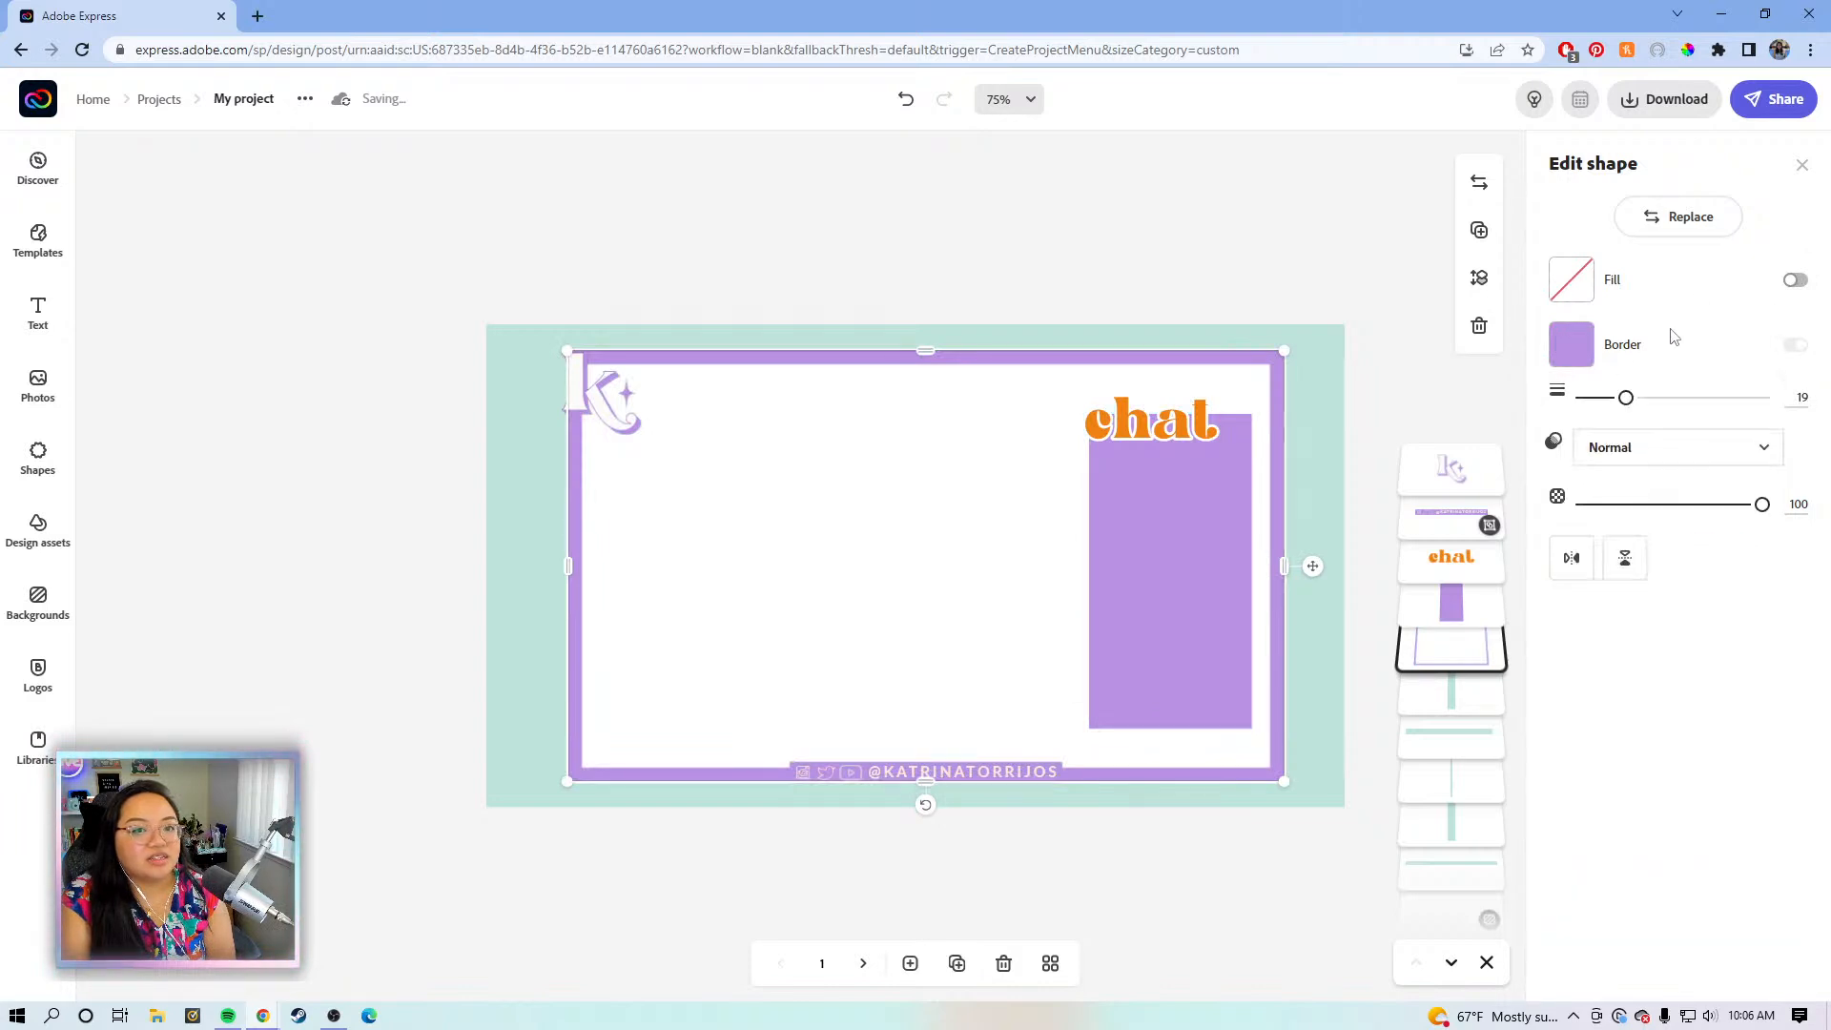
pyautogui.click(1587, 356)
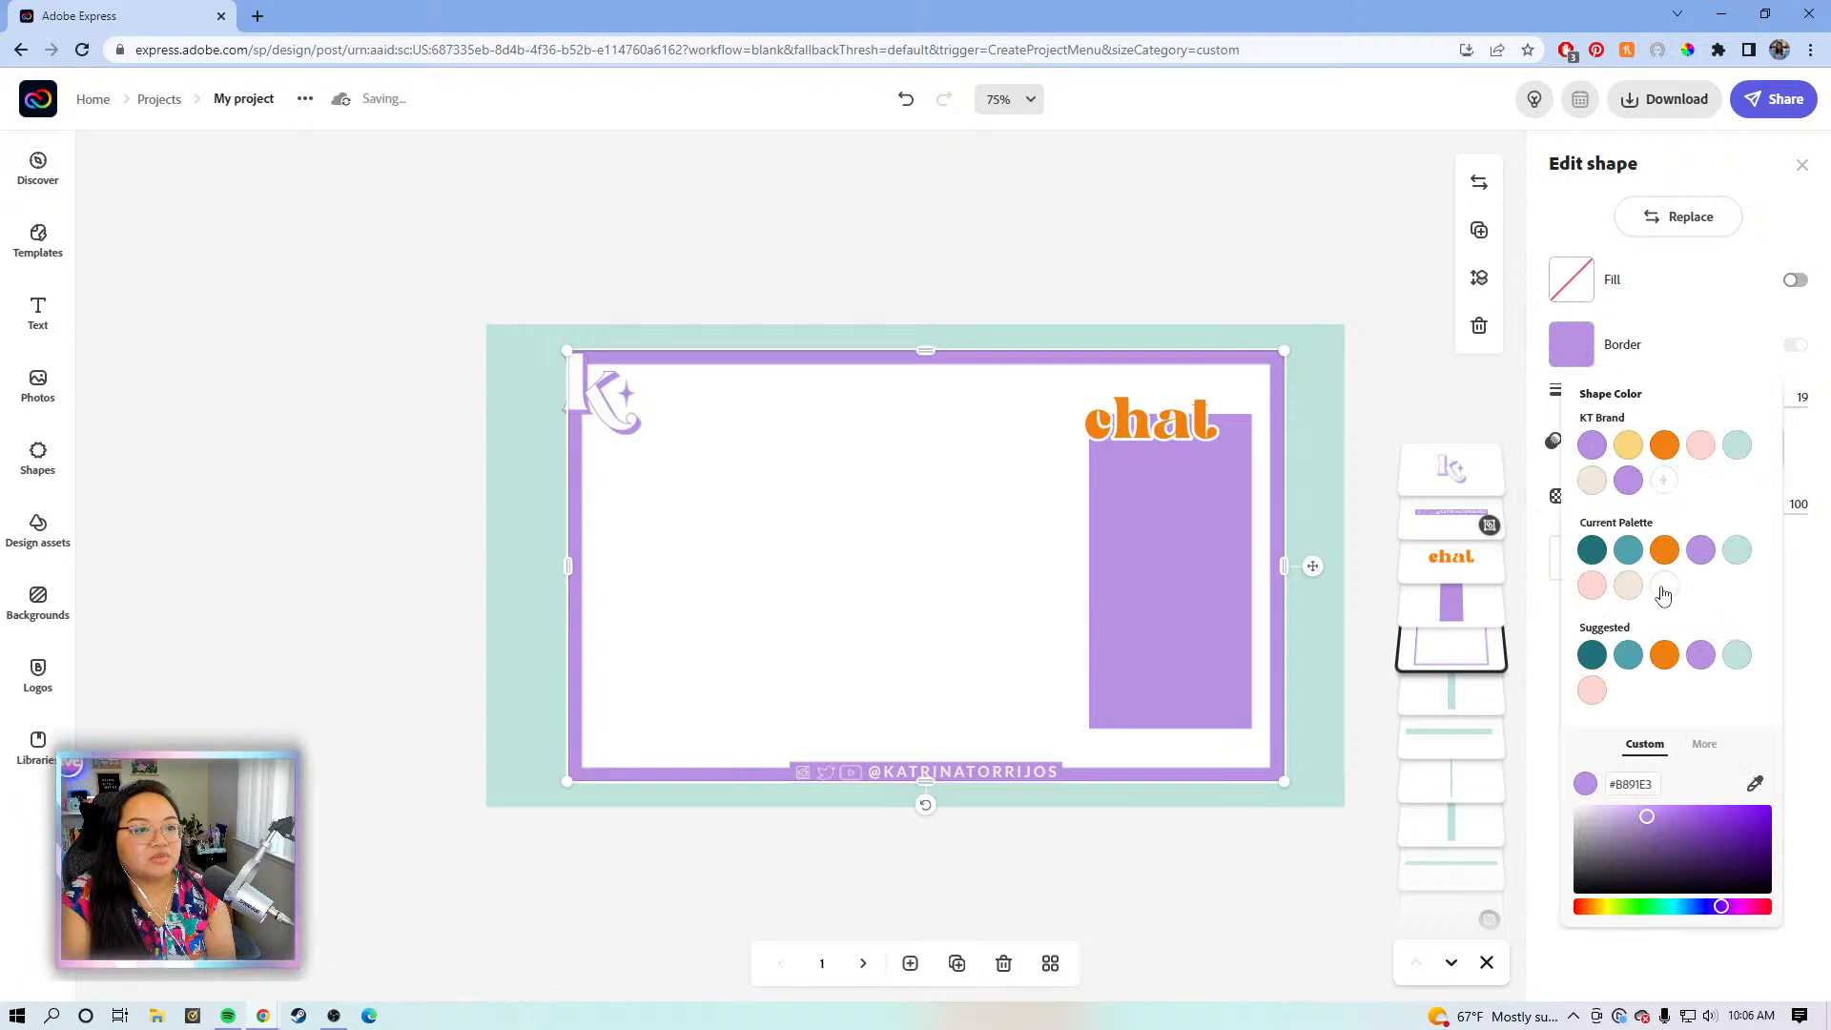
pyautogui.click(1664, 324)
# - Adjust the panel's border width, finally settling it at 3
pyautogui.moveTo(1627, 401); pyautogui.dragTo(1590, 395)
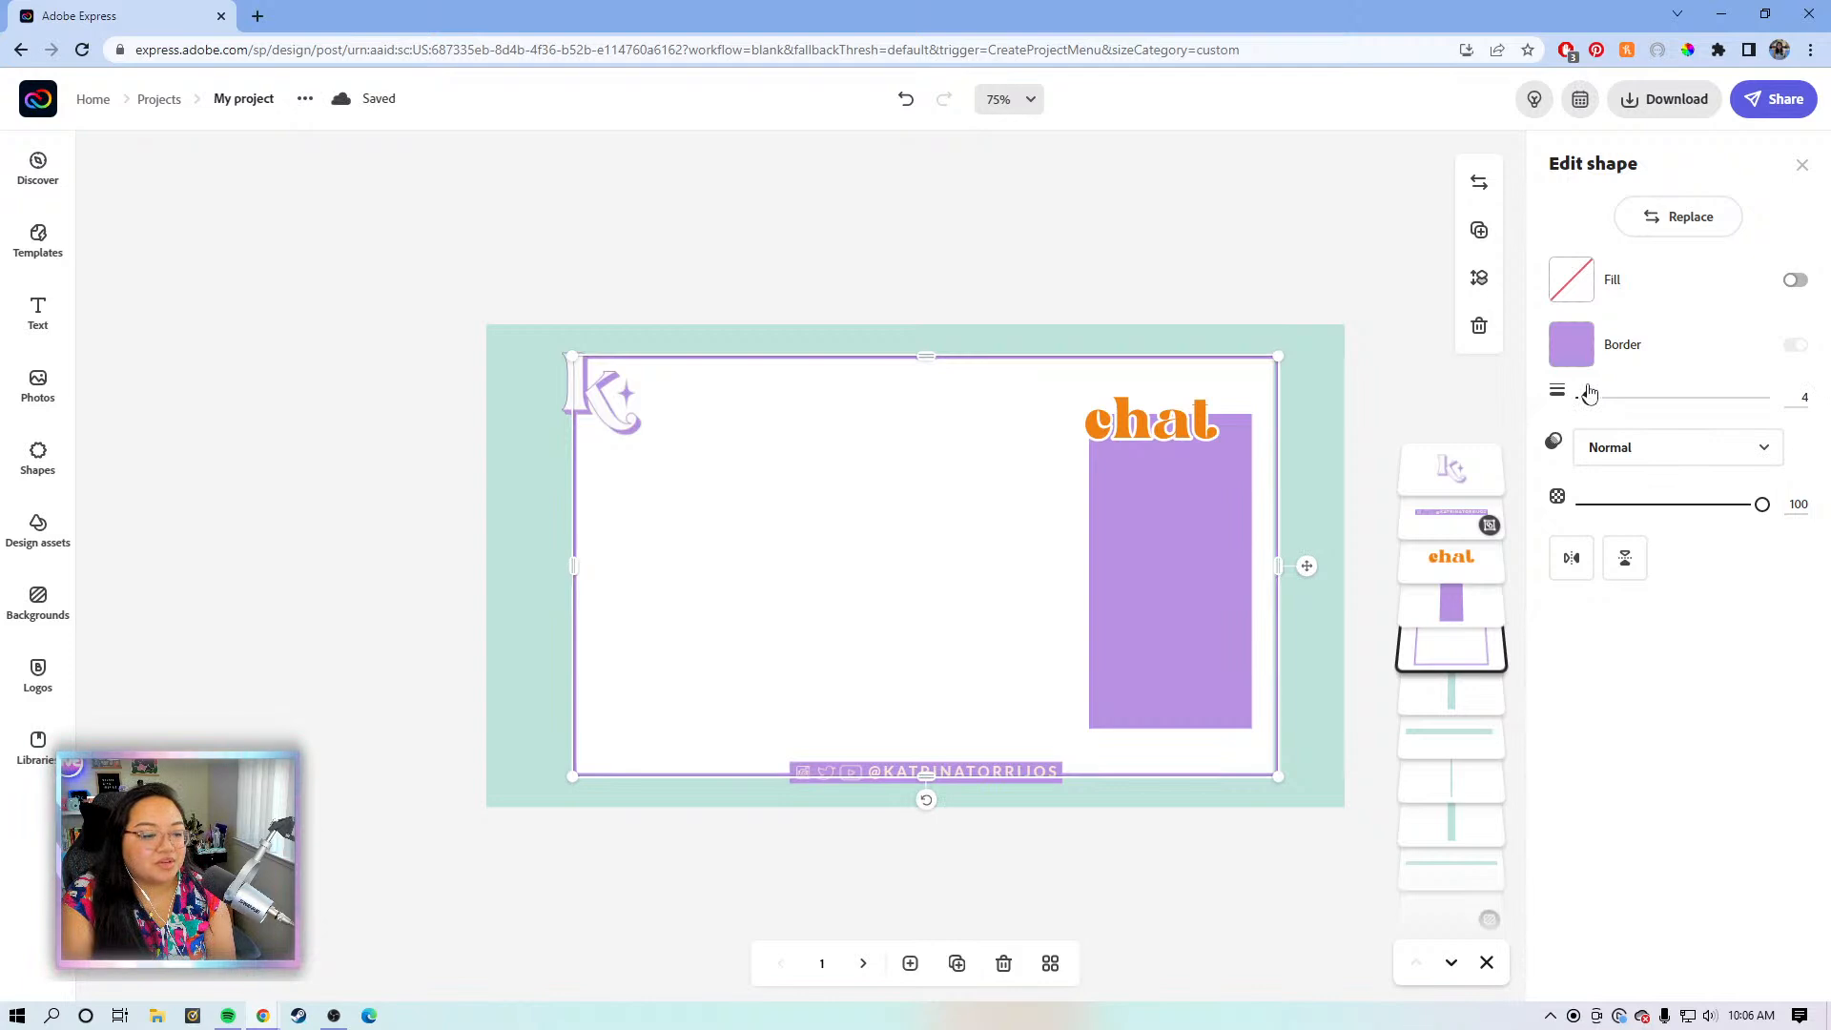
pyautogui.moveTo(1590, 395); pyautogui.dragTo(1587, 393)
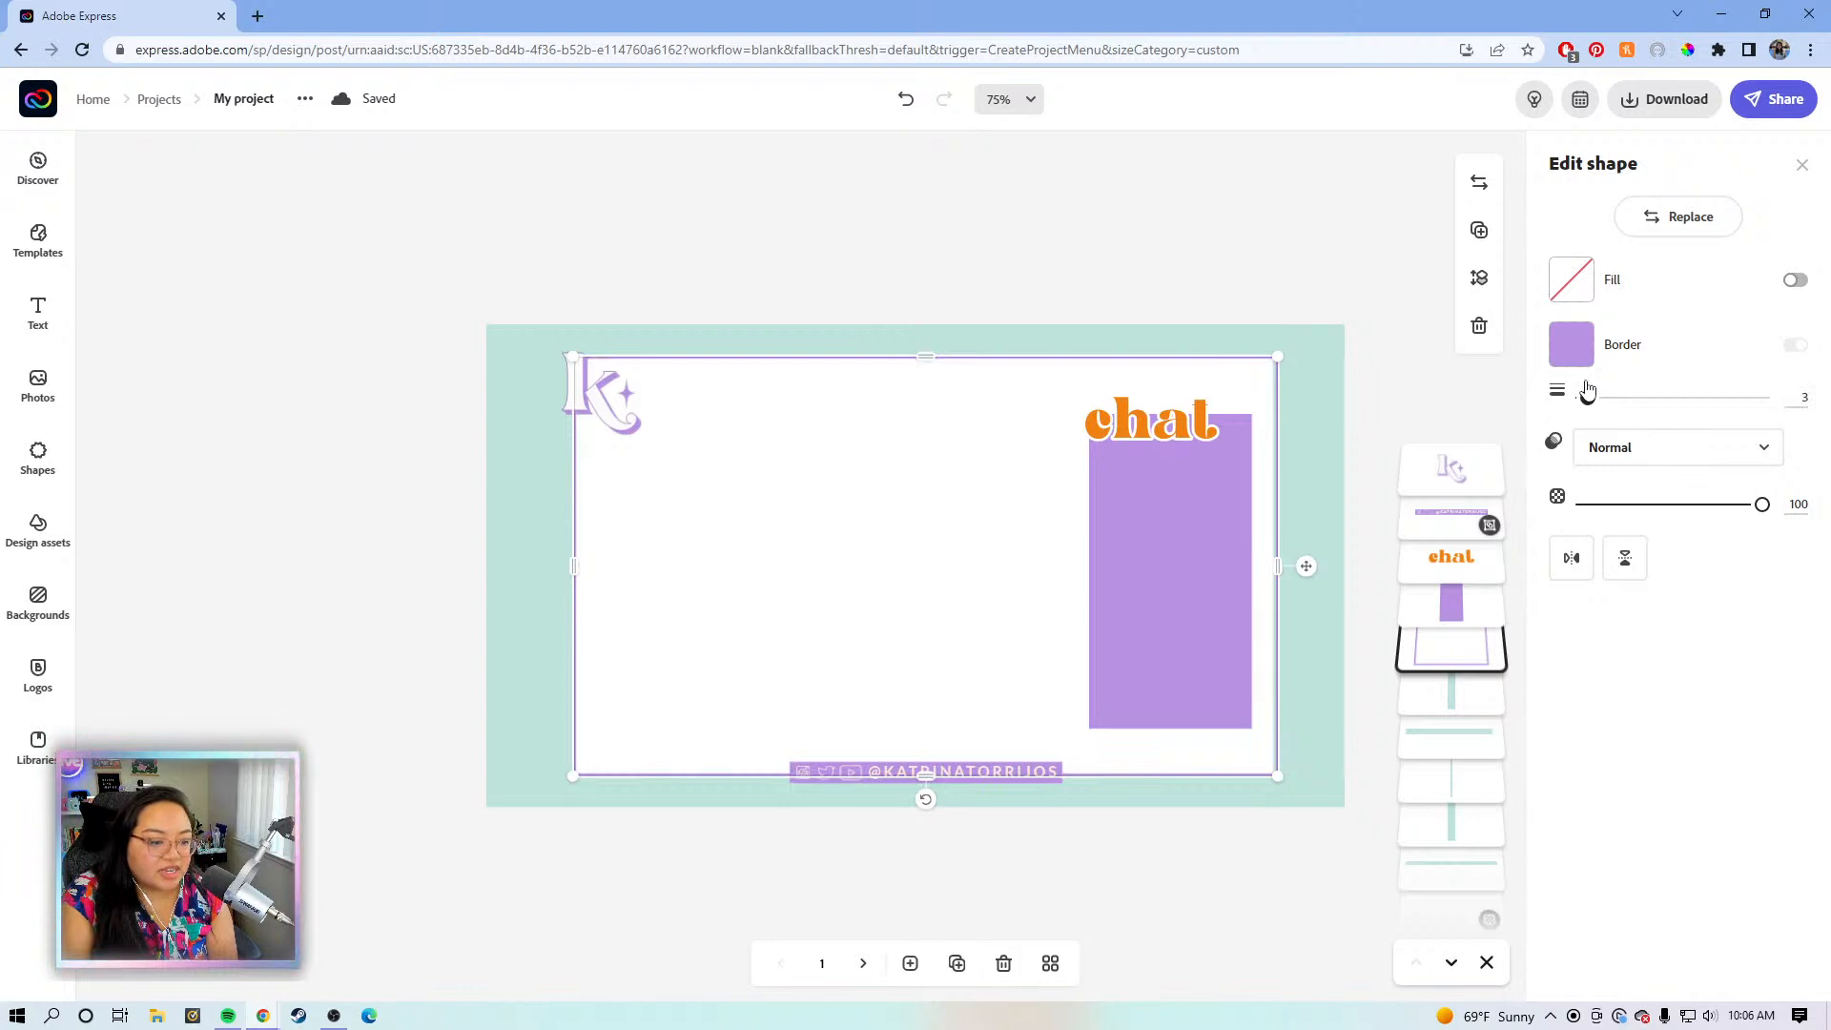
pyautogui.moveTo(1588, 392); pyautogui.dragTo(1591, 391)
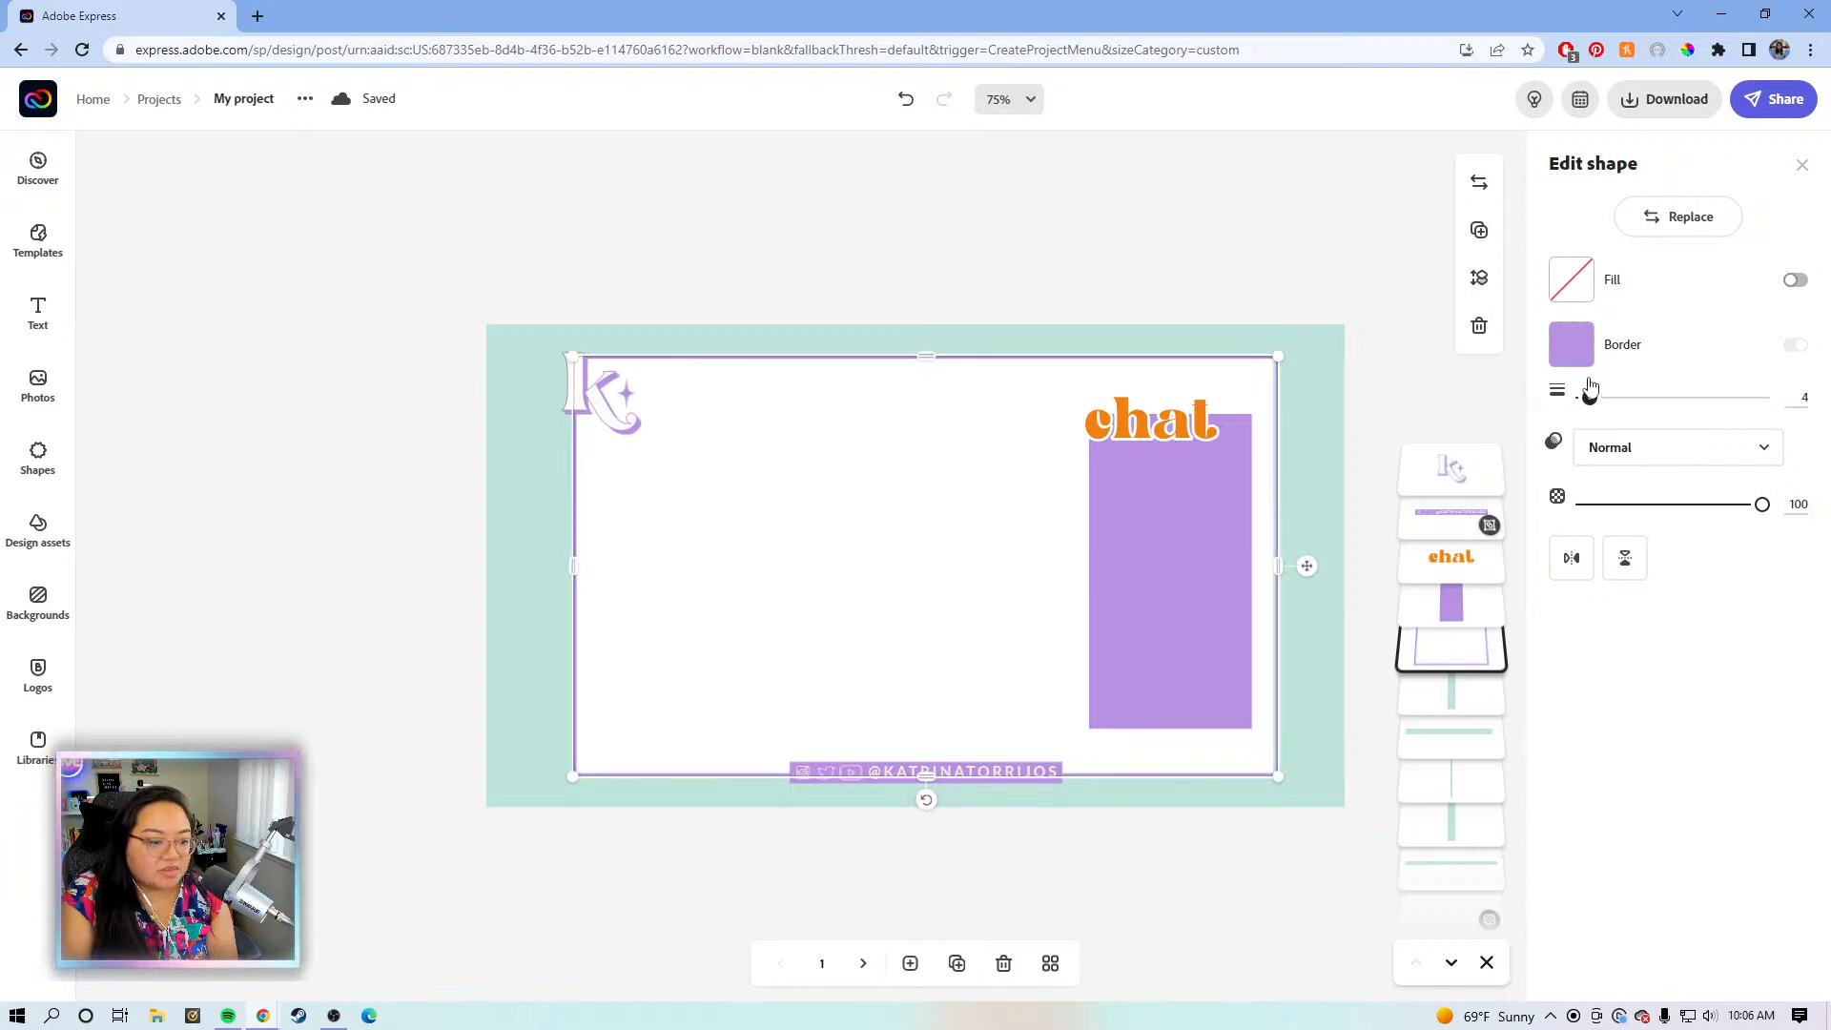
pyautogui.moveTo(1589, 392); pyautogui.dragTo(1597, 392)
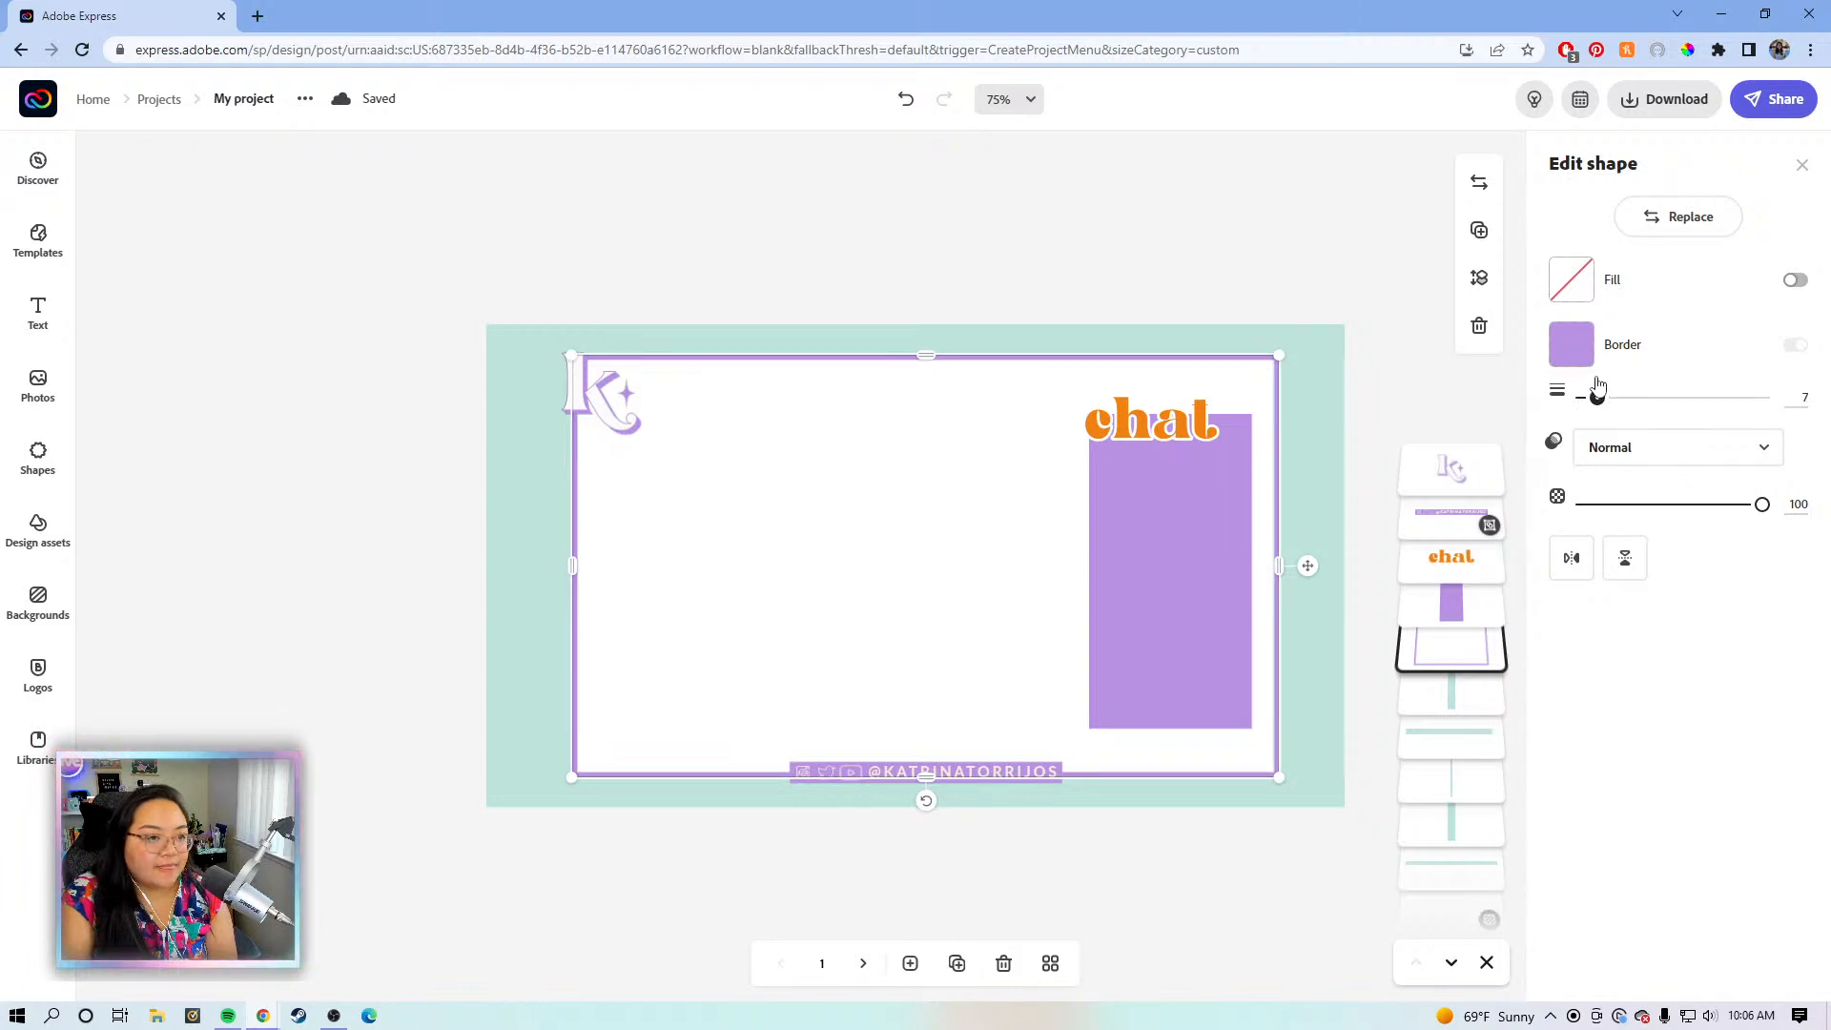
pyautogui.moveTo(1598, 380); pyautogui.dragTo(1596, 380)
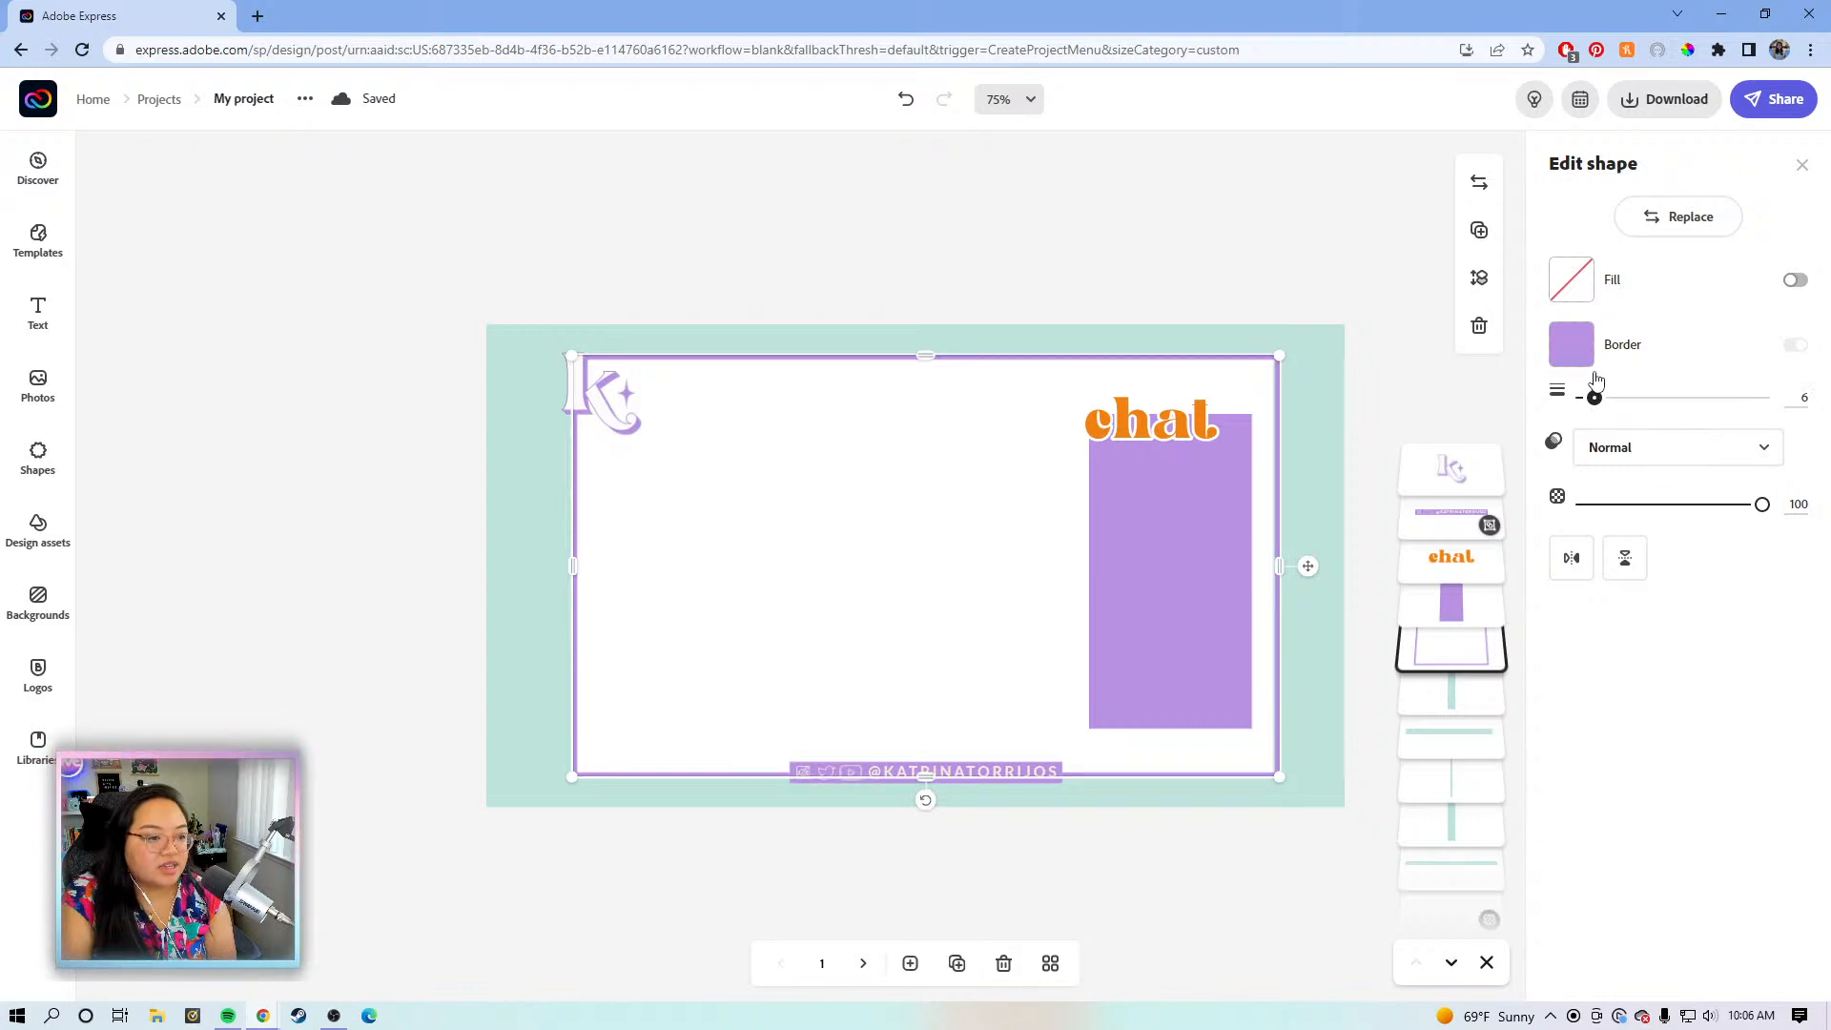
pyautogui.moveTo(1594, 374); pyautogui.dragTo(1591, 399)
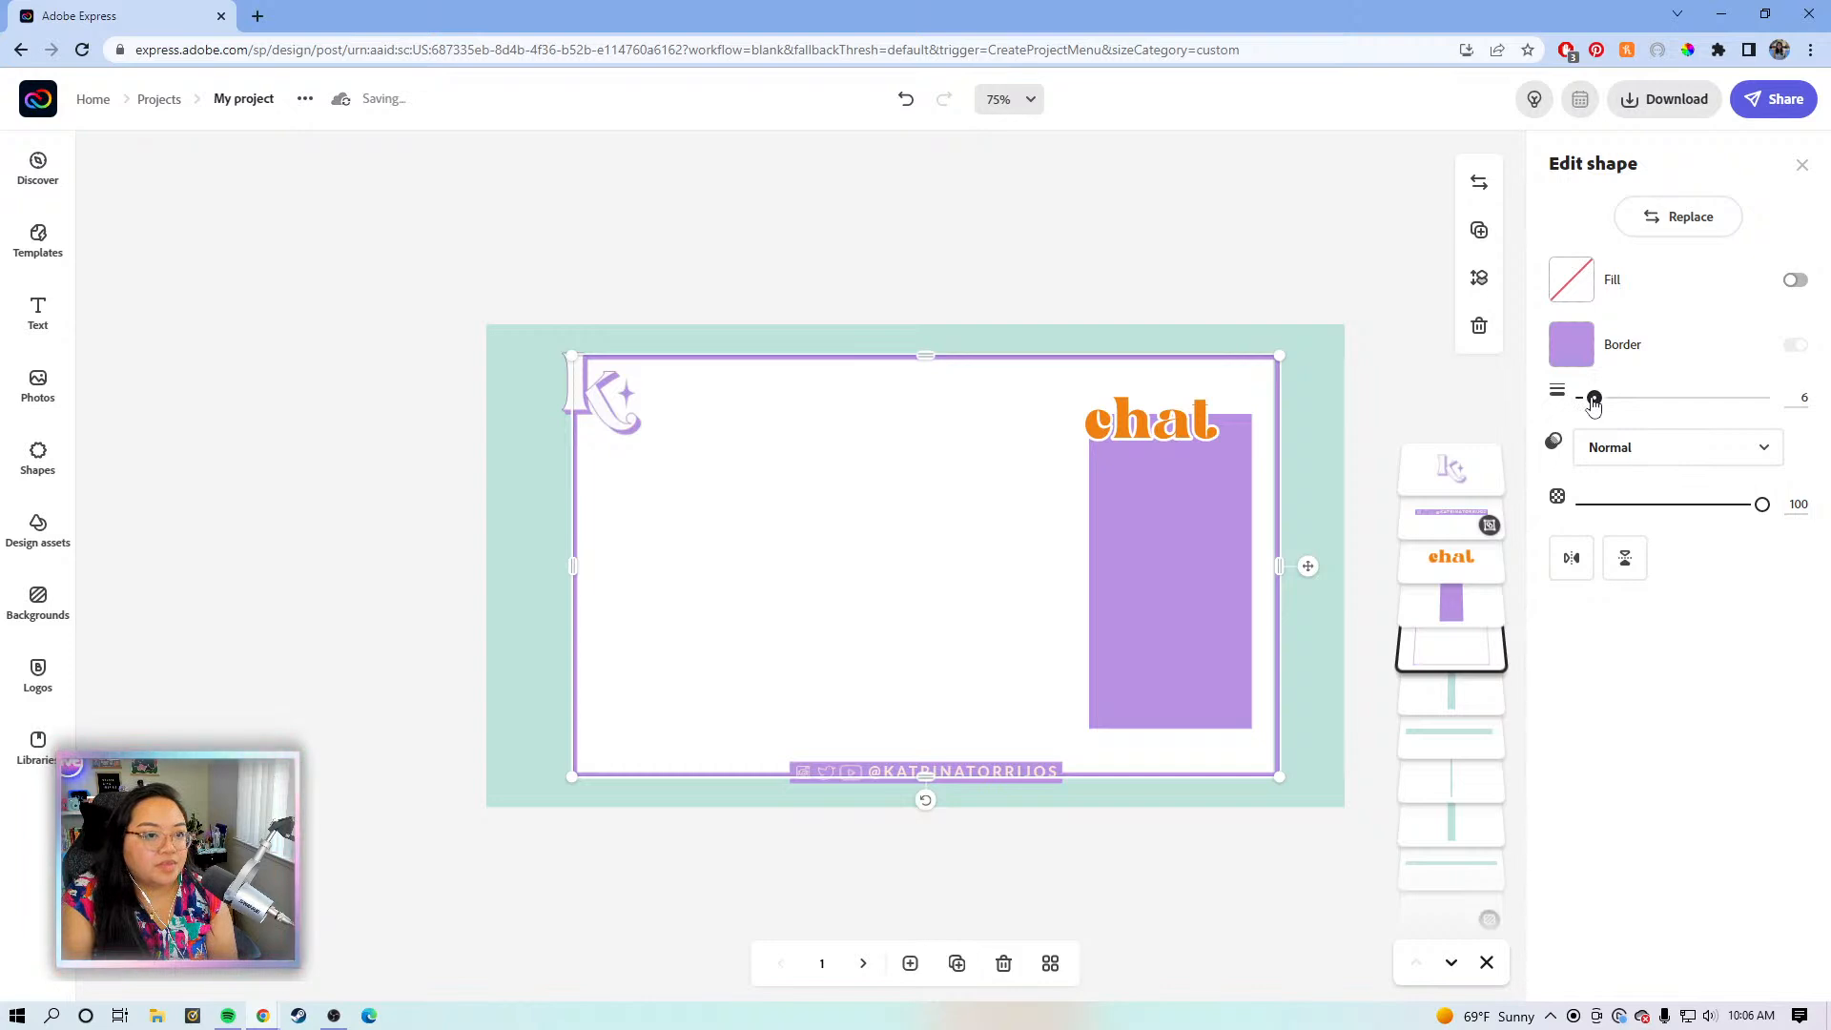
pyautogui.moveTo(1594, 400); pyautogui.dragTo(1591, 401)
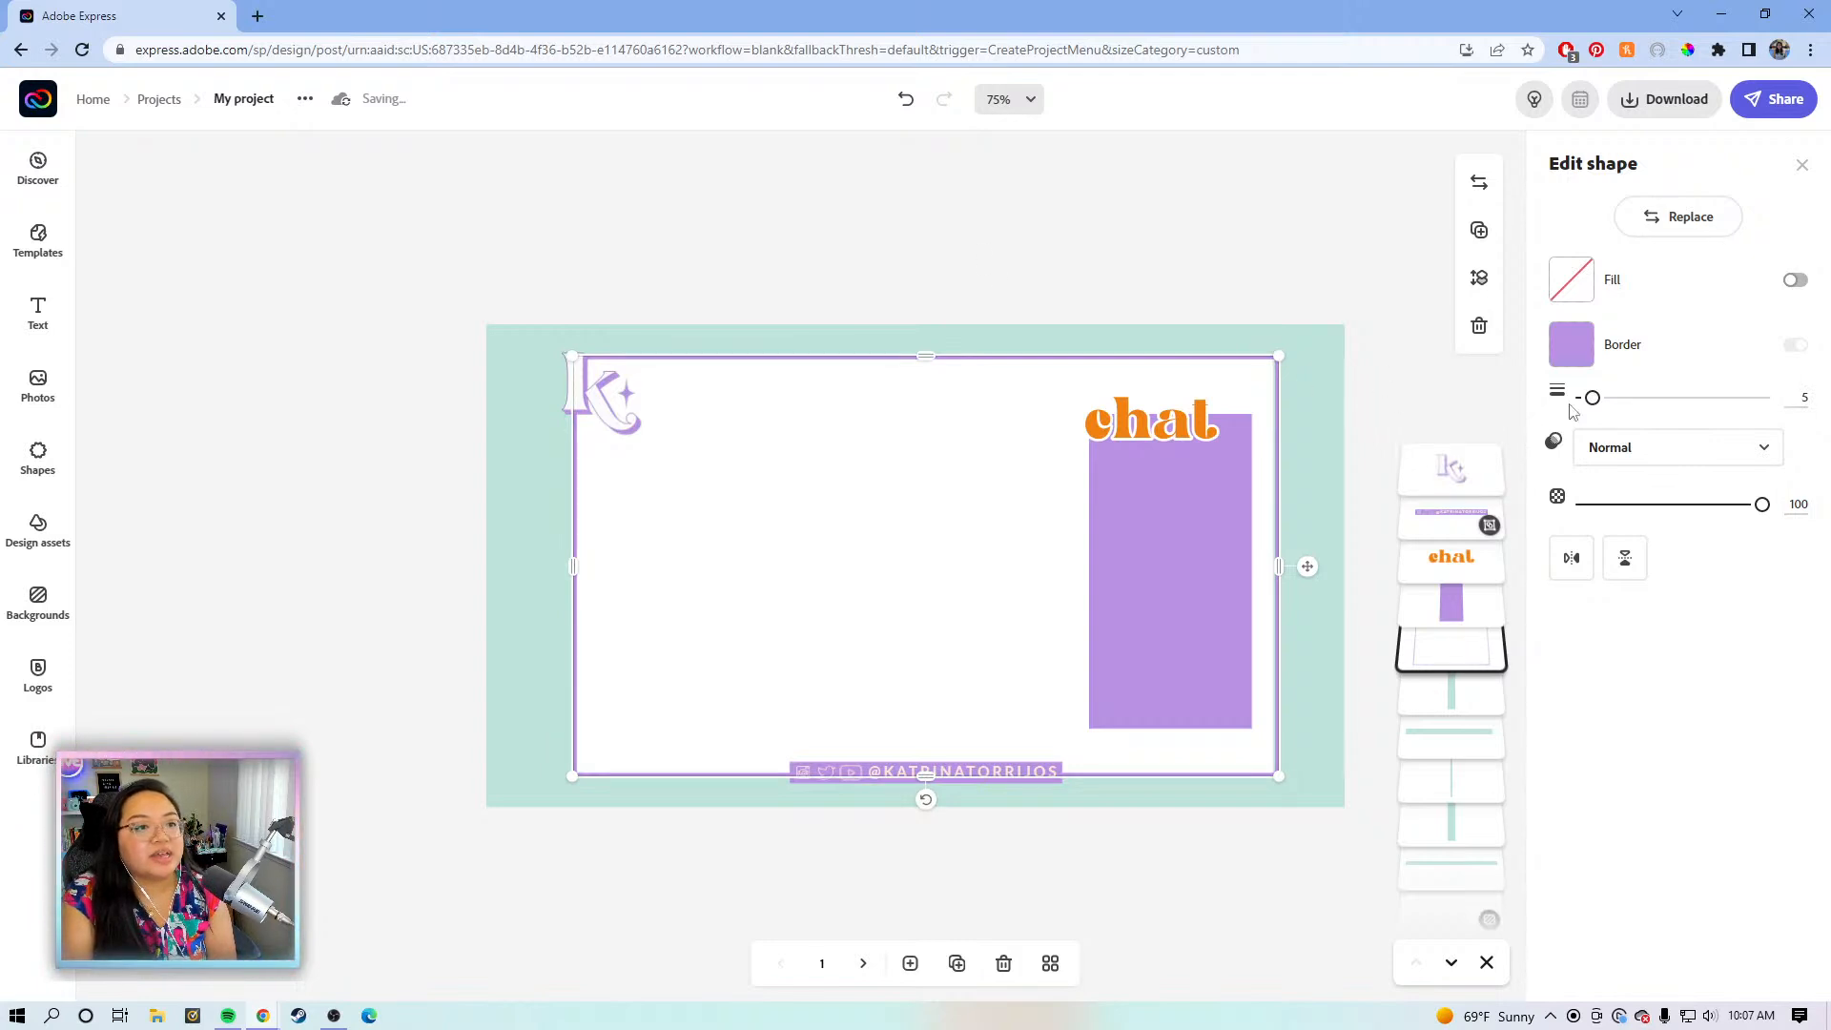
pyautogui.moveTo(1591, 401); pyautogui.dragTo(1586, 400)
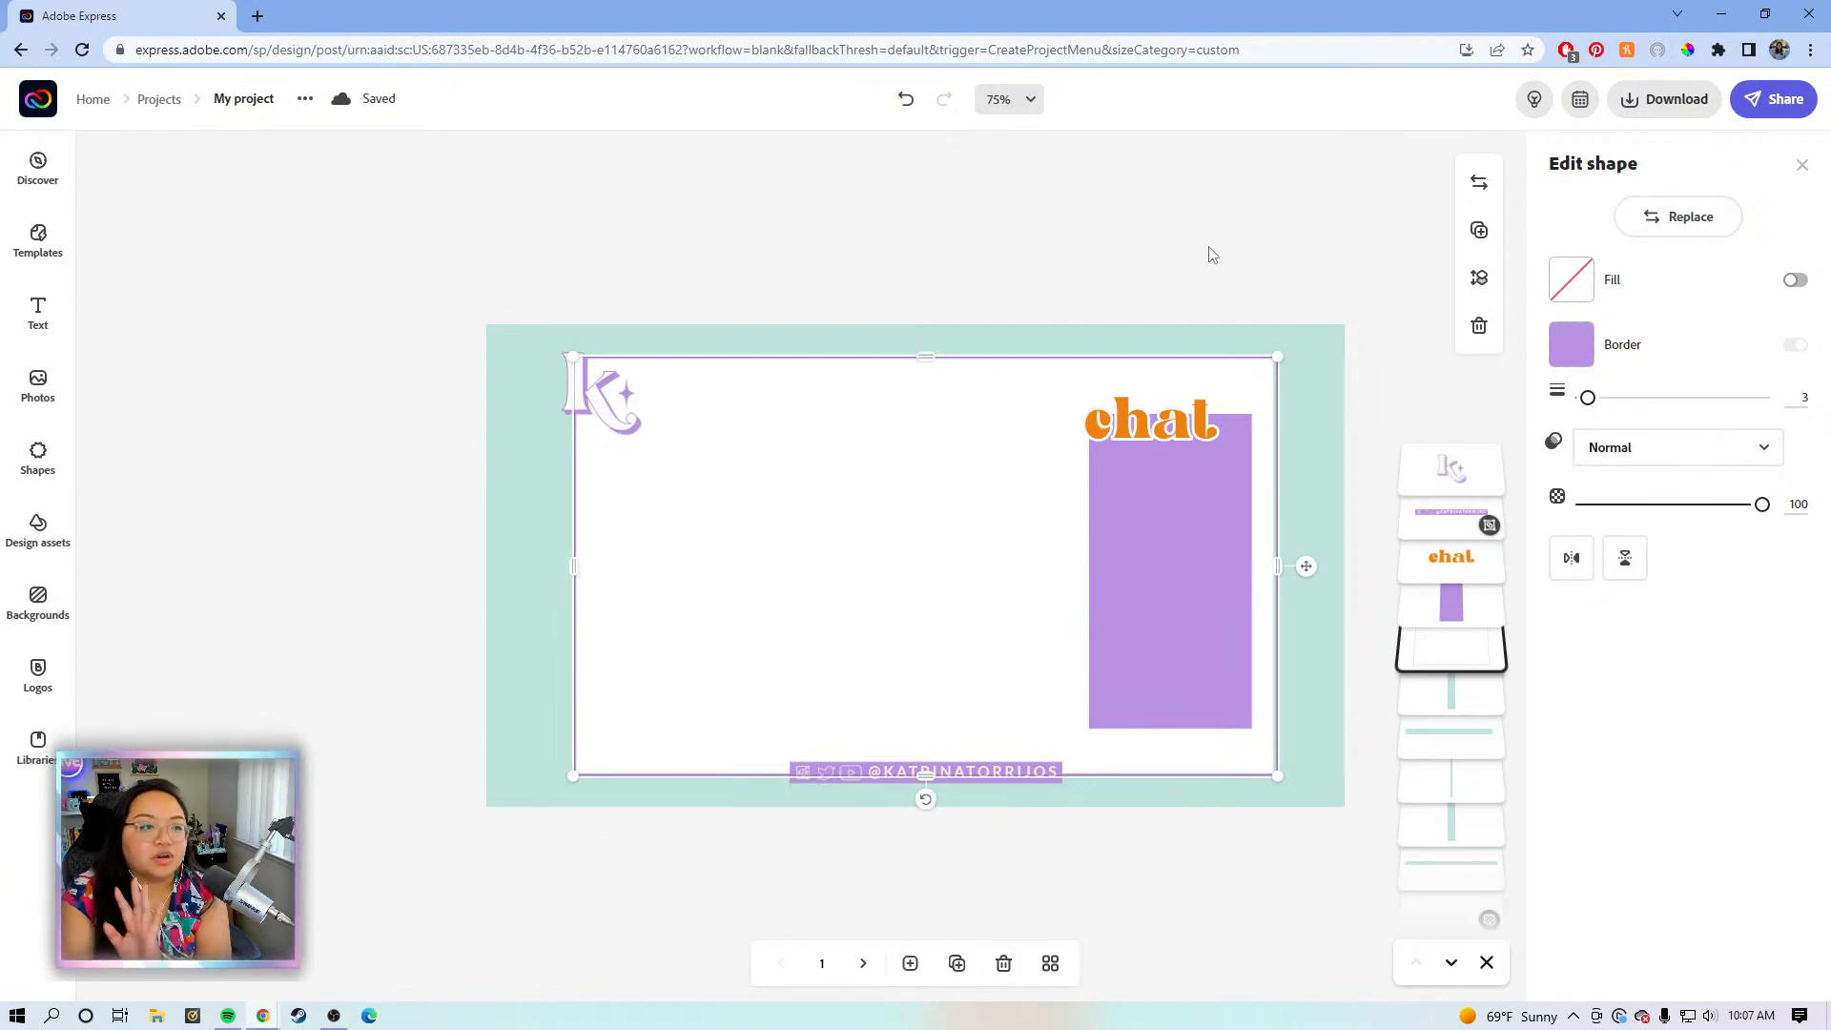
# - Recolour the white frame's border to the mint #BFE3DB used by the edge strips
pyautogui.click(1252, 258)
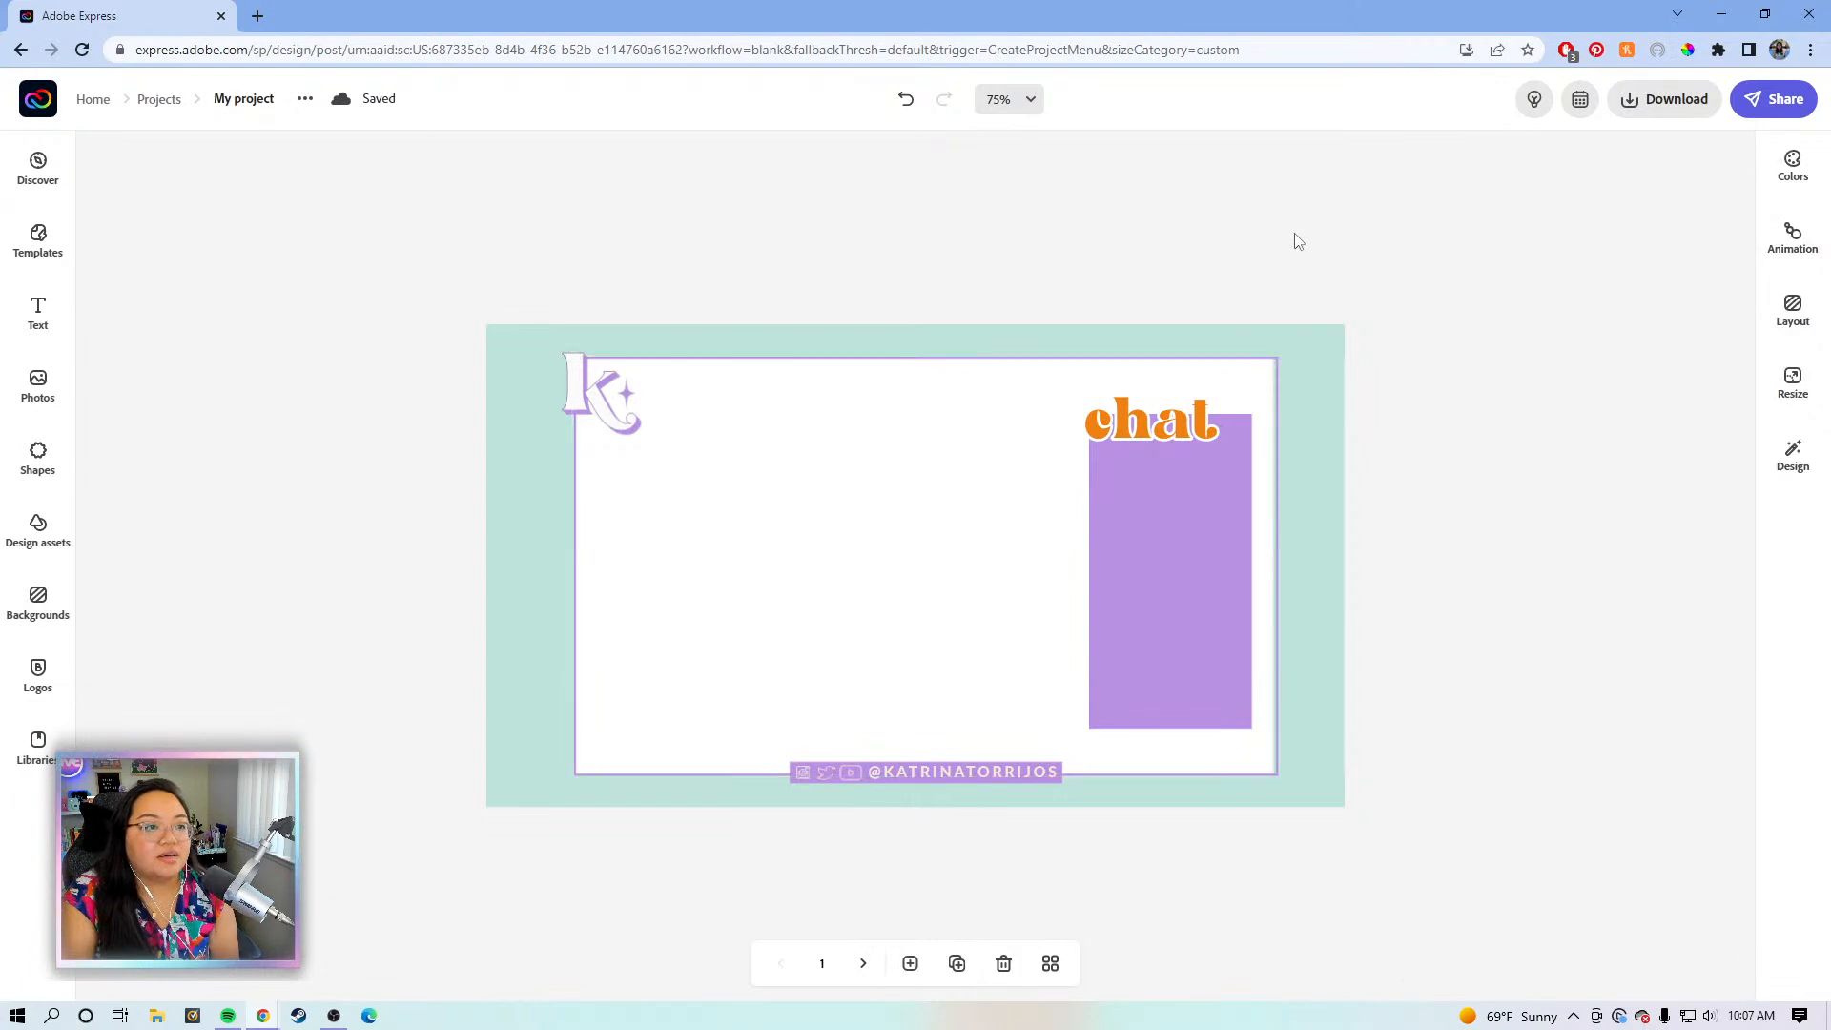
pyautogui.click(1292, 405)
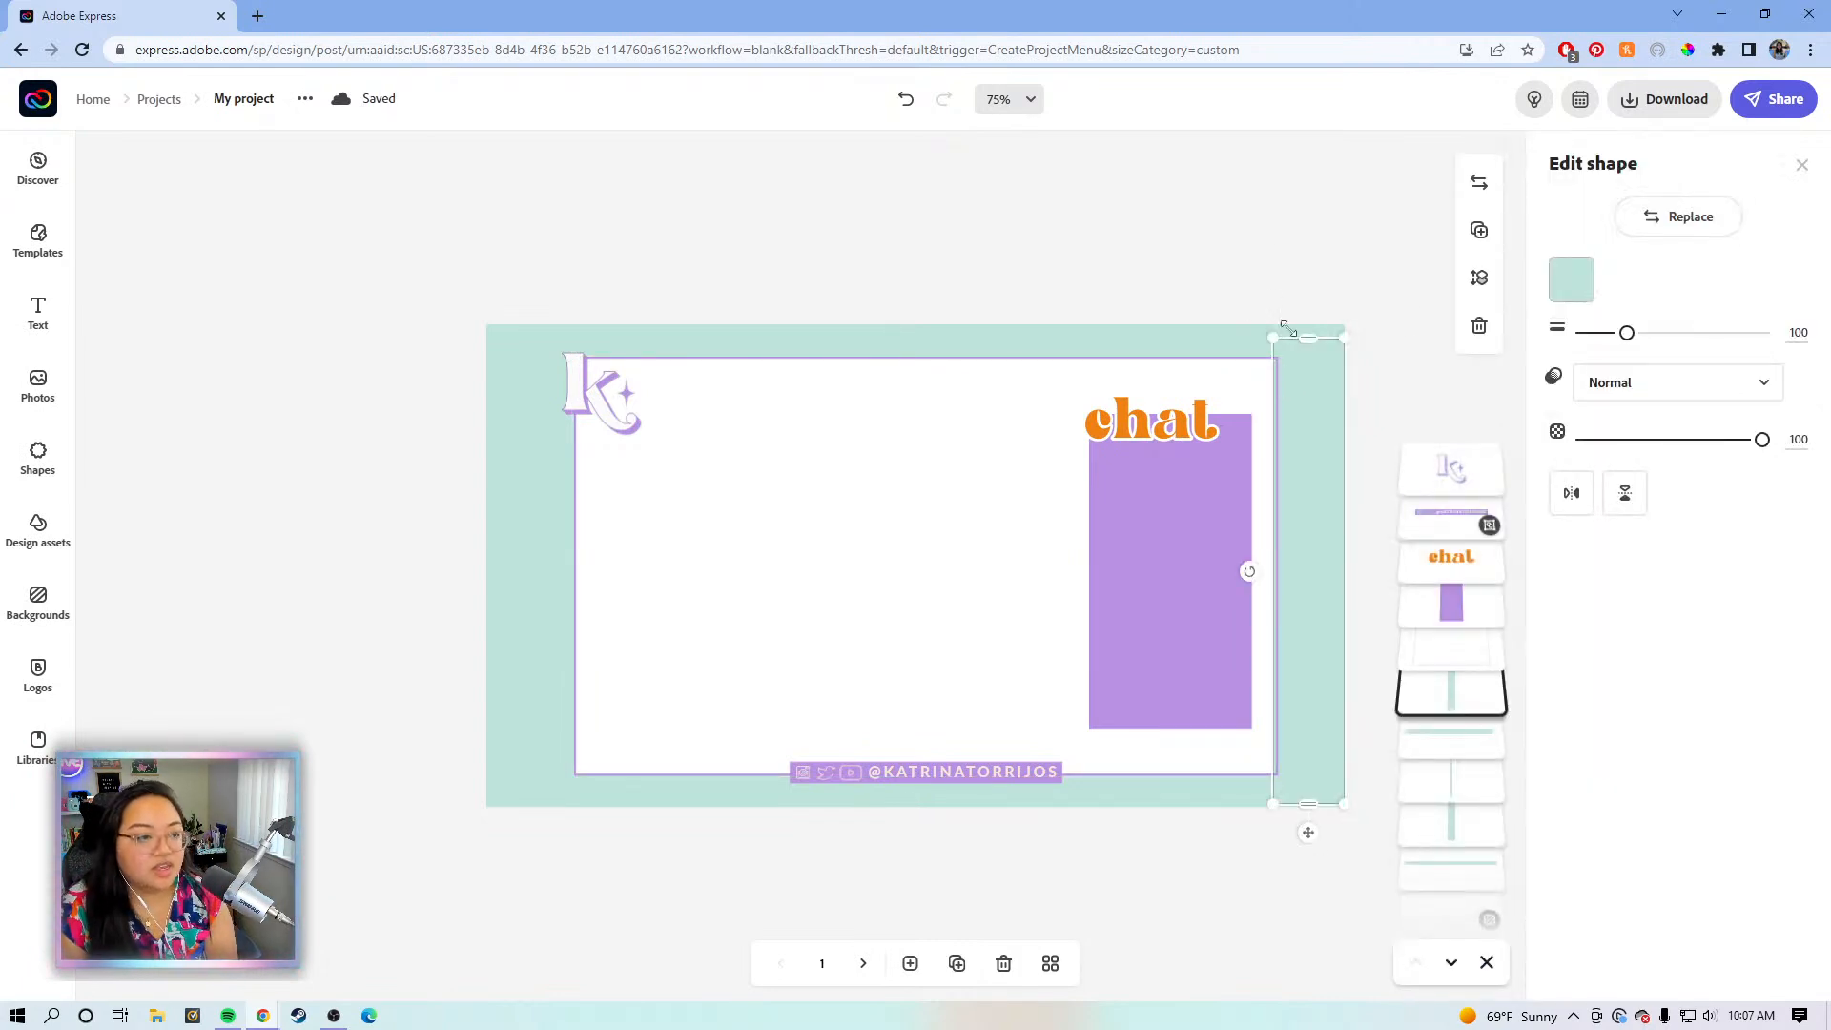
pyautogui.click(1573, 280)
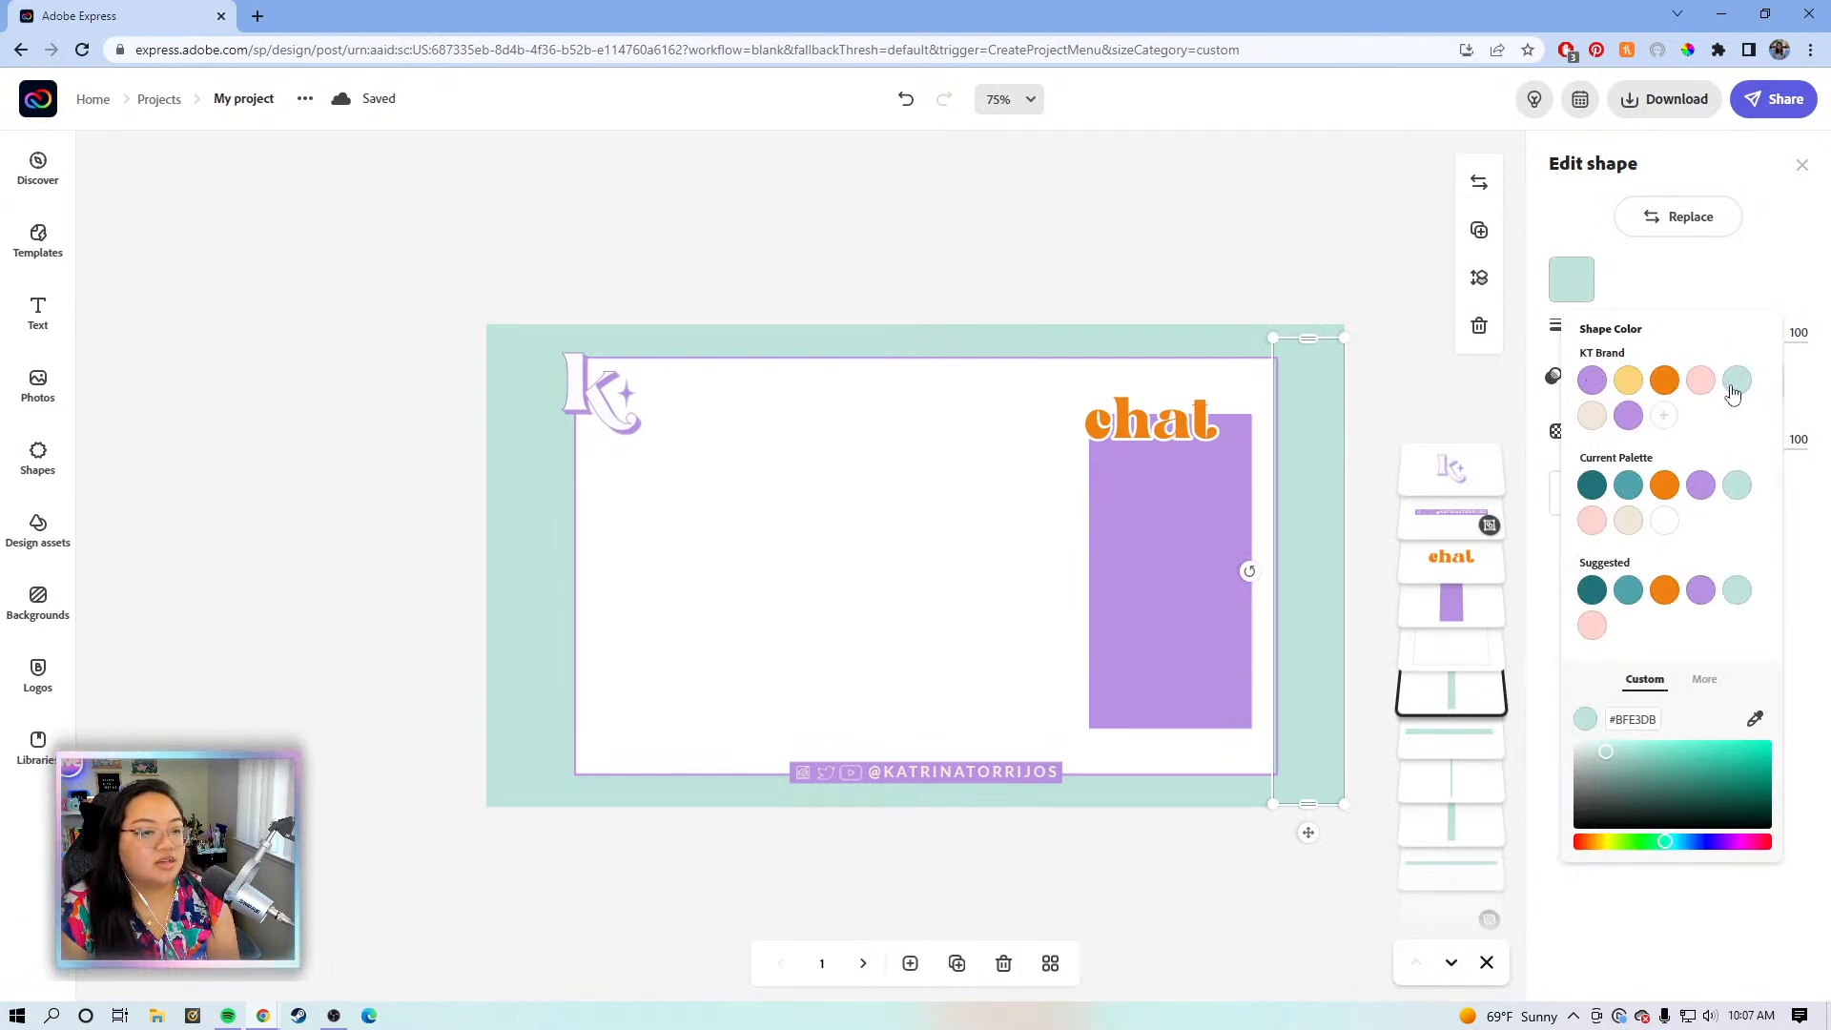
pyautogui.click(1235, 378)
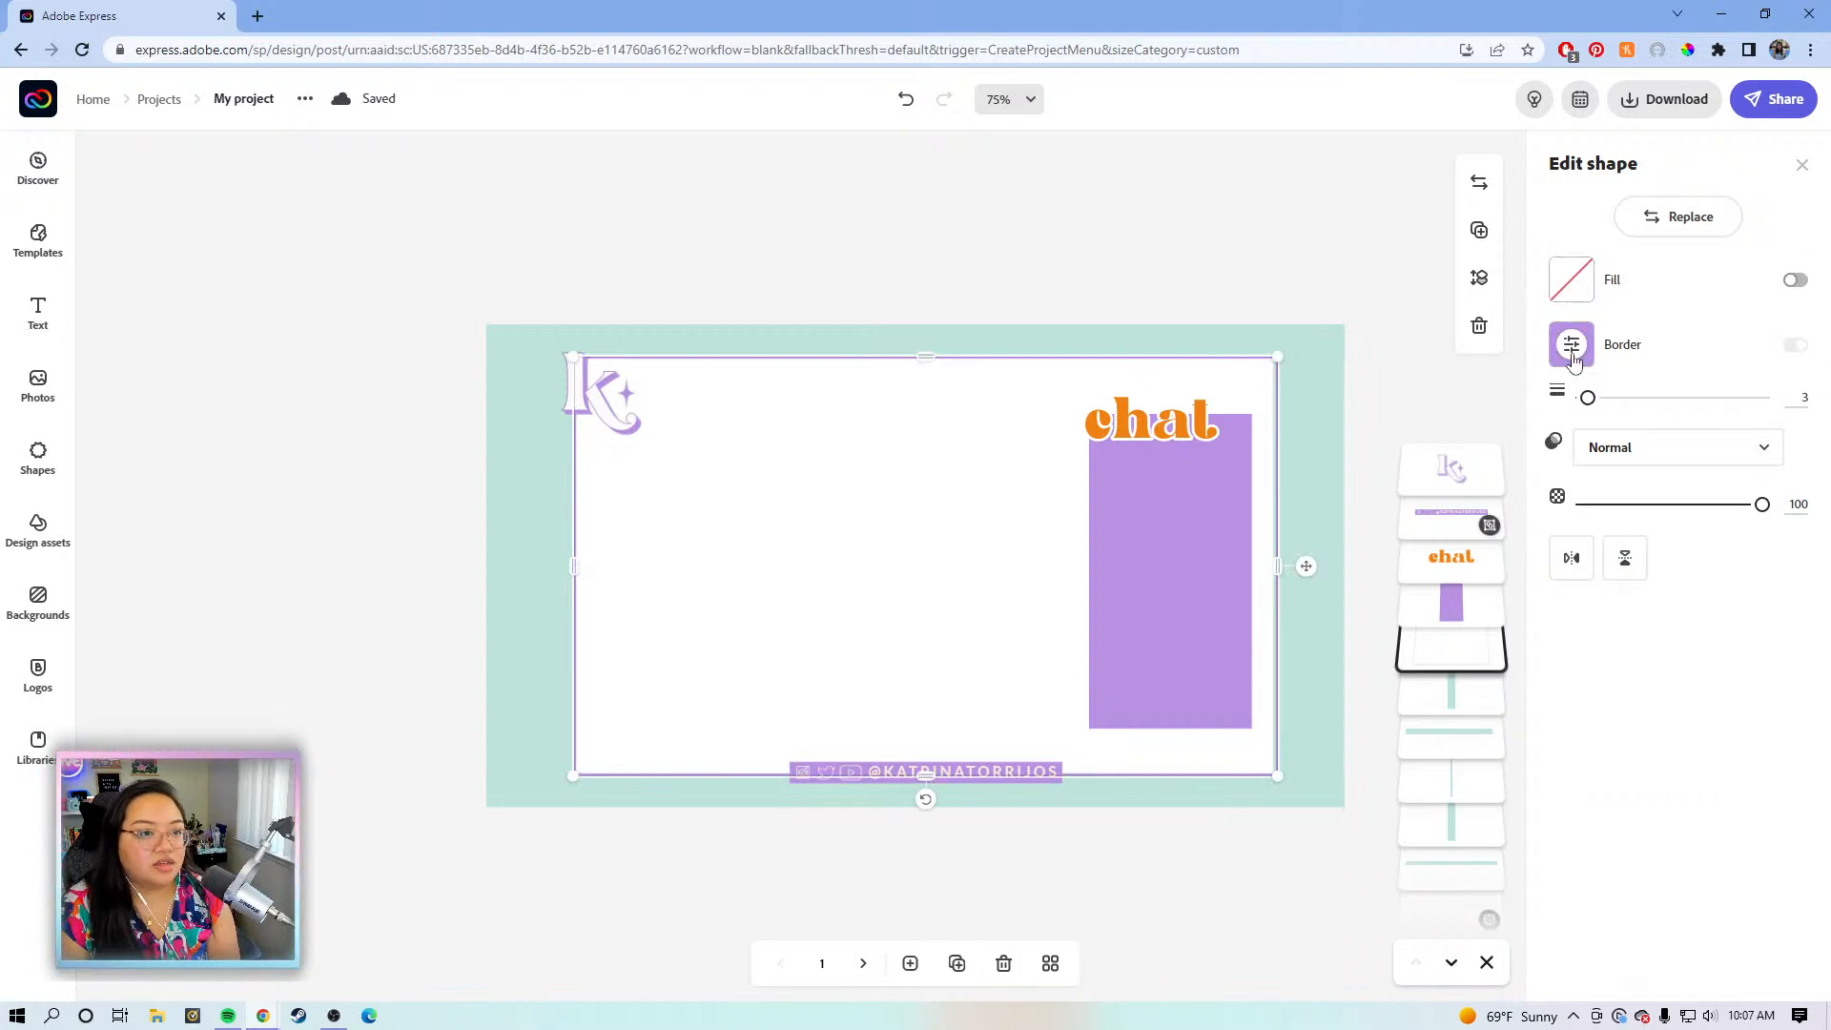
pyautogui.click(1569, 345)
pyautogui.click(1736, 446)
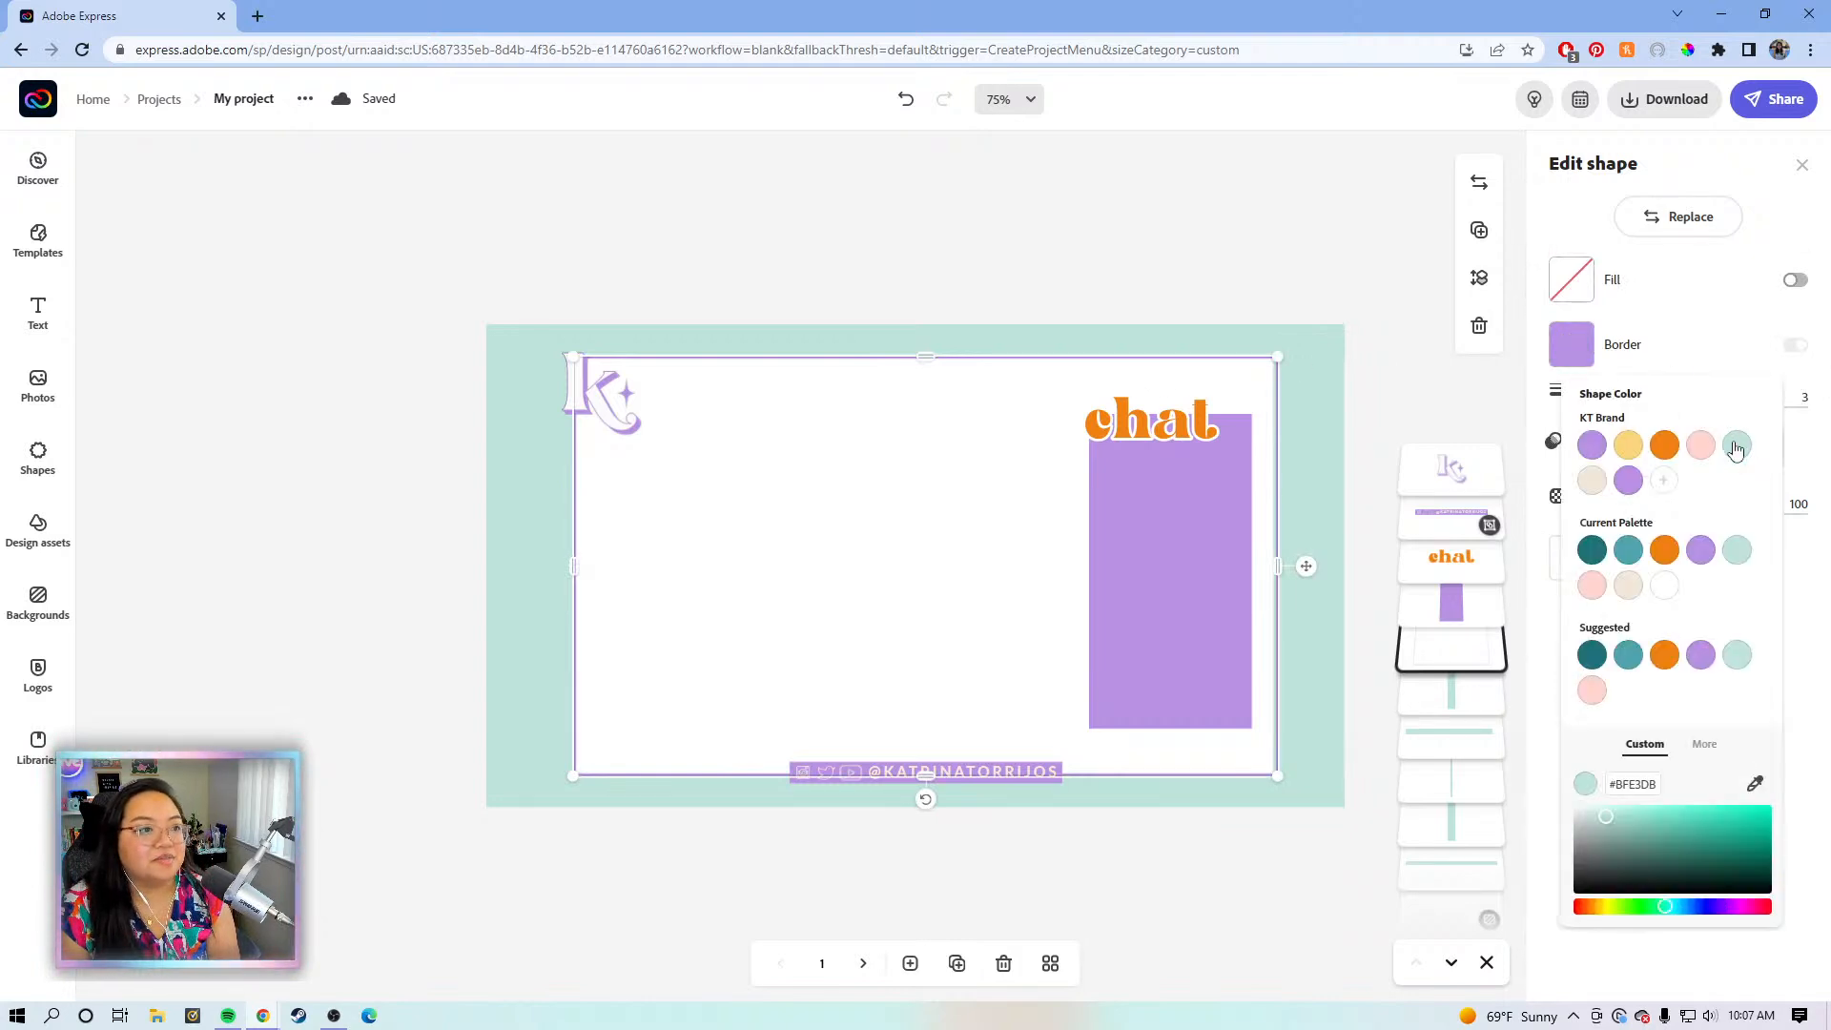
pyautogui.click(1162, 266)
pyautogui.moveTo(1278, 562); pyautogui.dragTo(1278, 562)
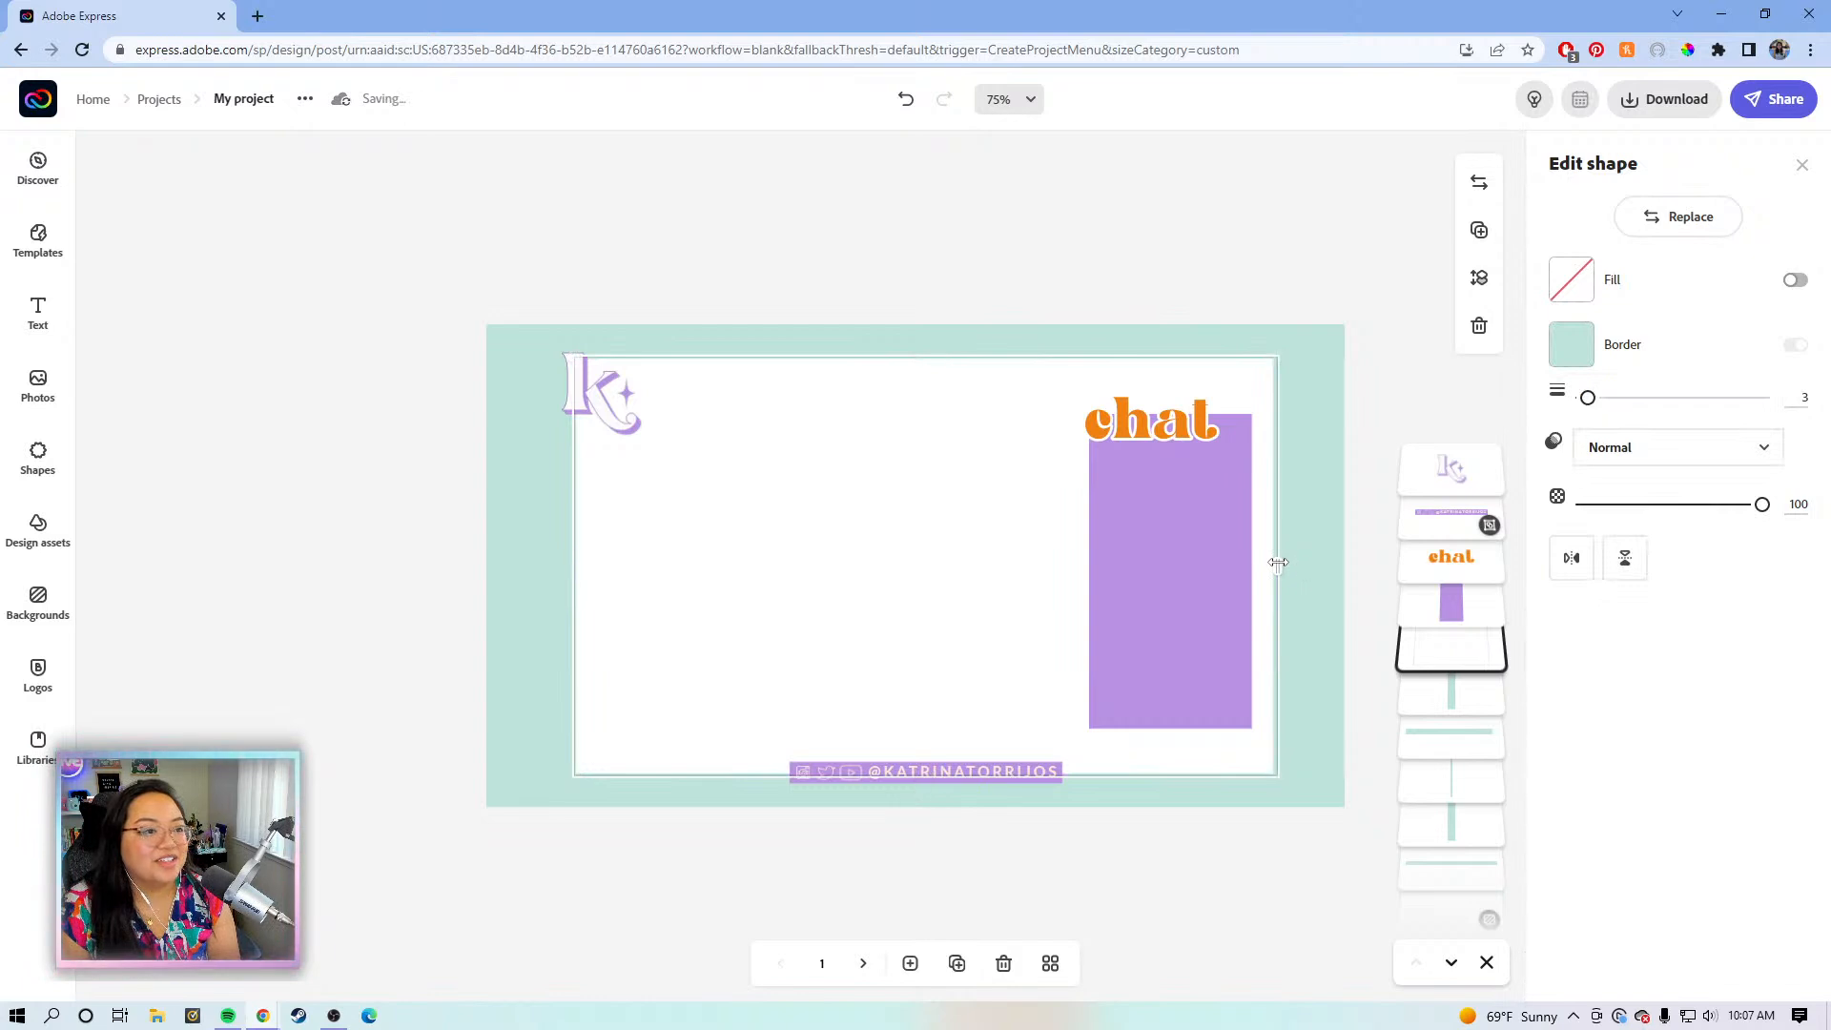
pyautogui.click(1289, 276)
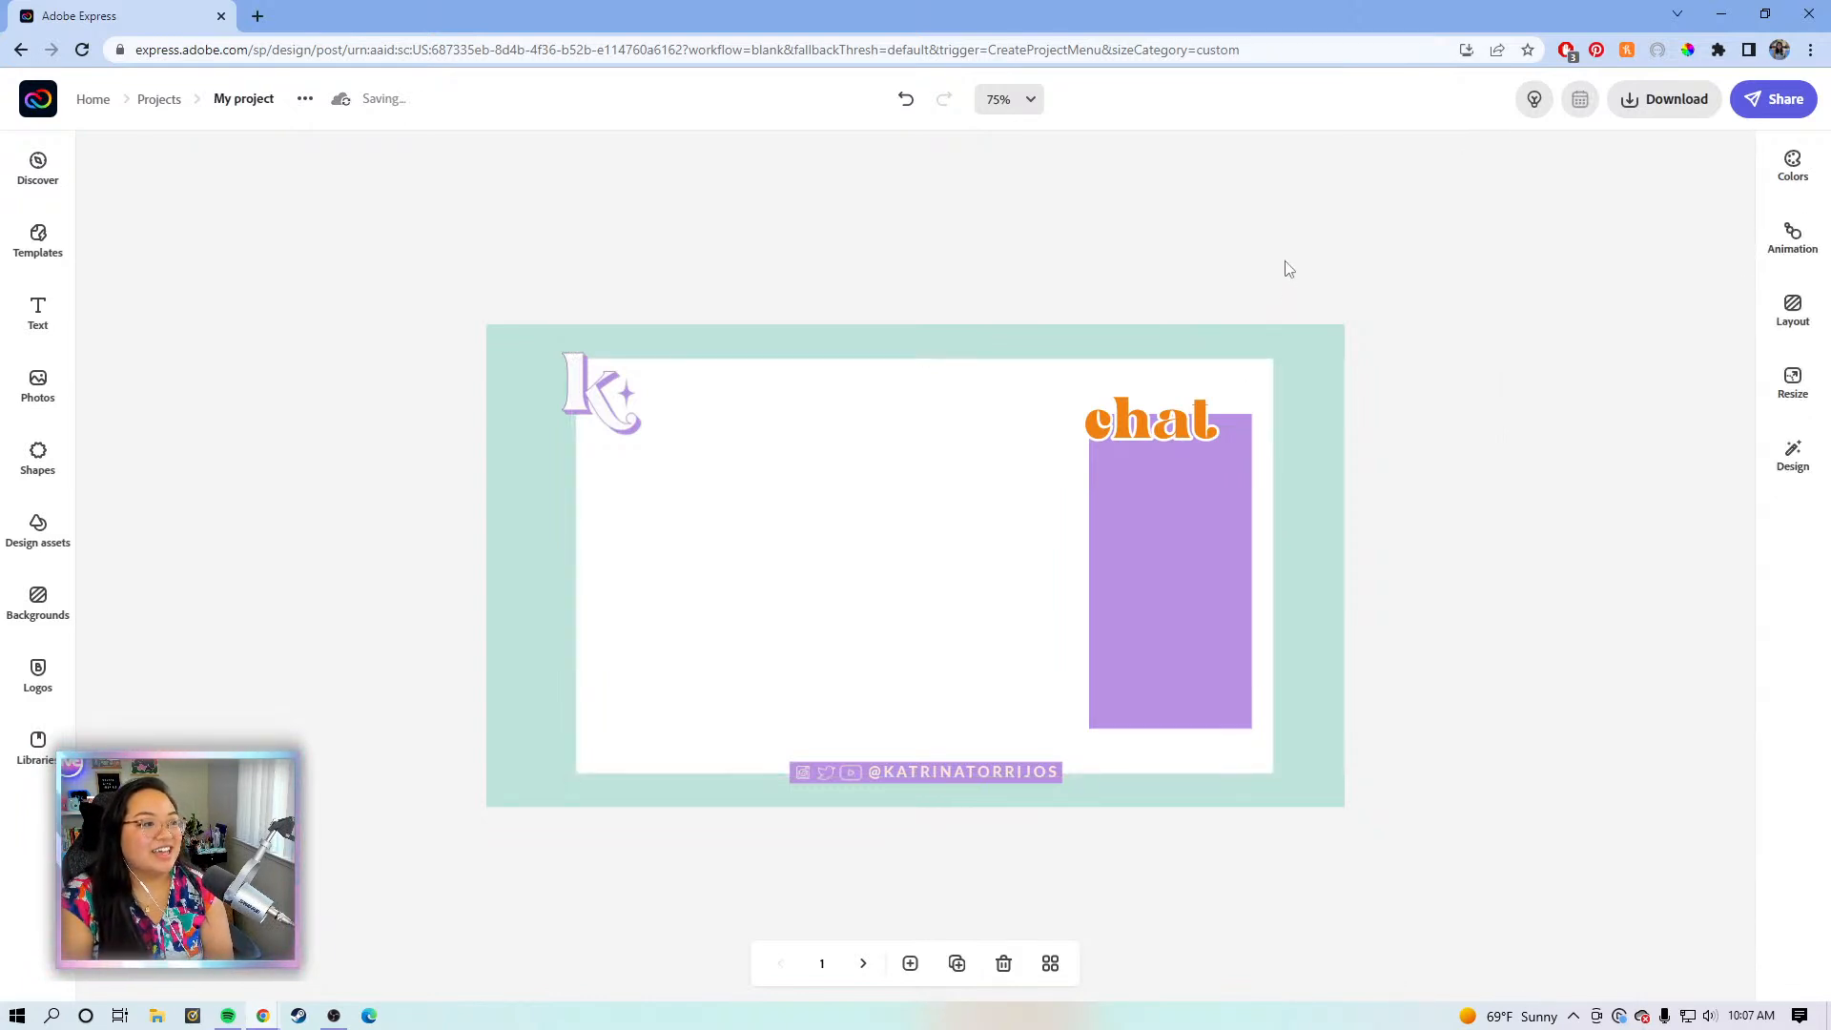
# - Nudge the k logo up slightly and review page 1 with its centred social-handle bar
pyautogui.click(577, 394)
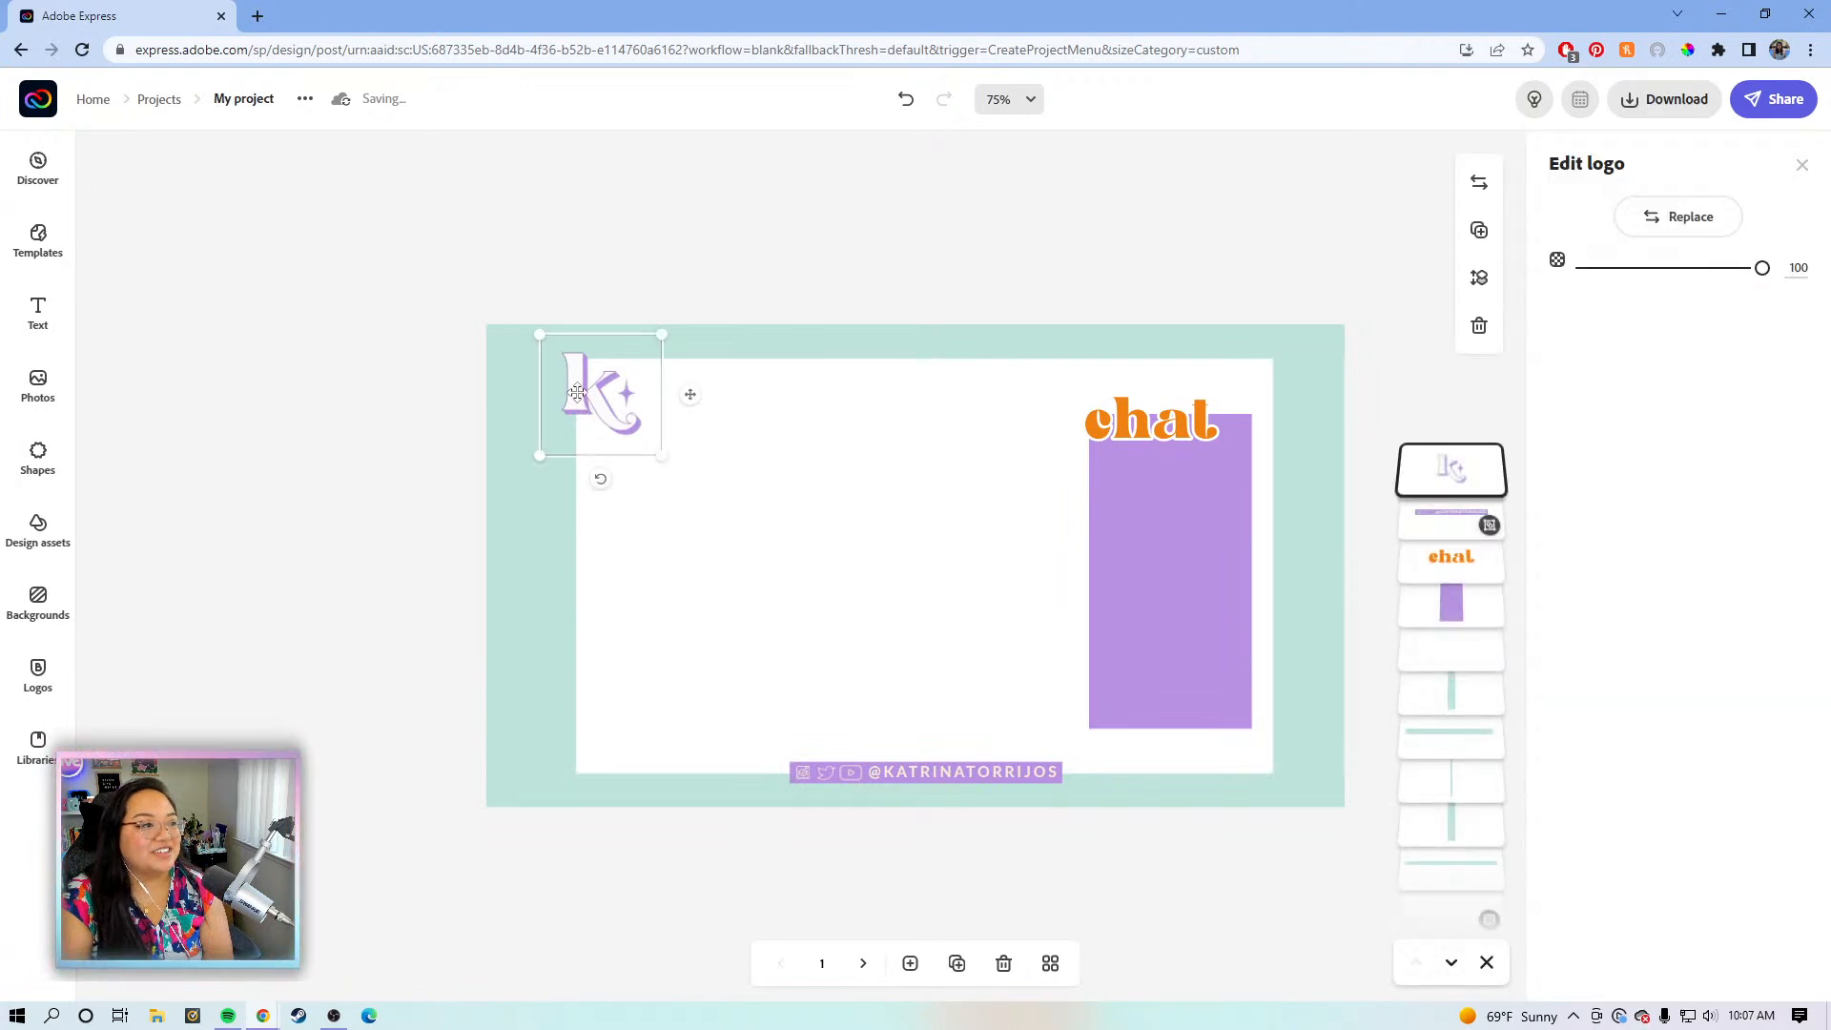
pyautogui.press('Up')
pyautogui.press('Up')
pyautogui.press('Up')
pyautogui.click(1015, 240)
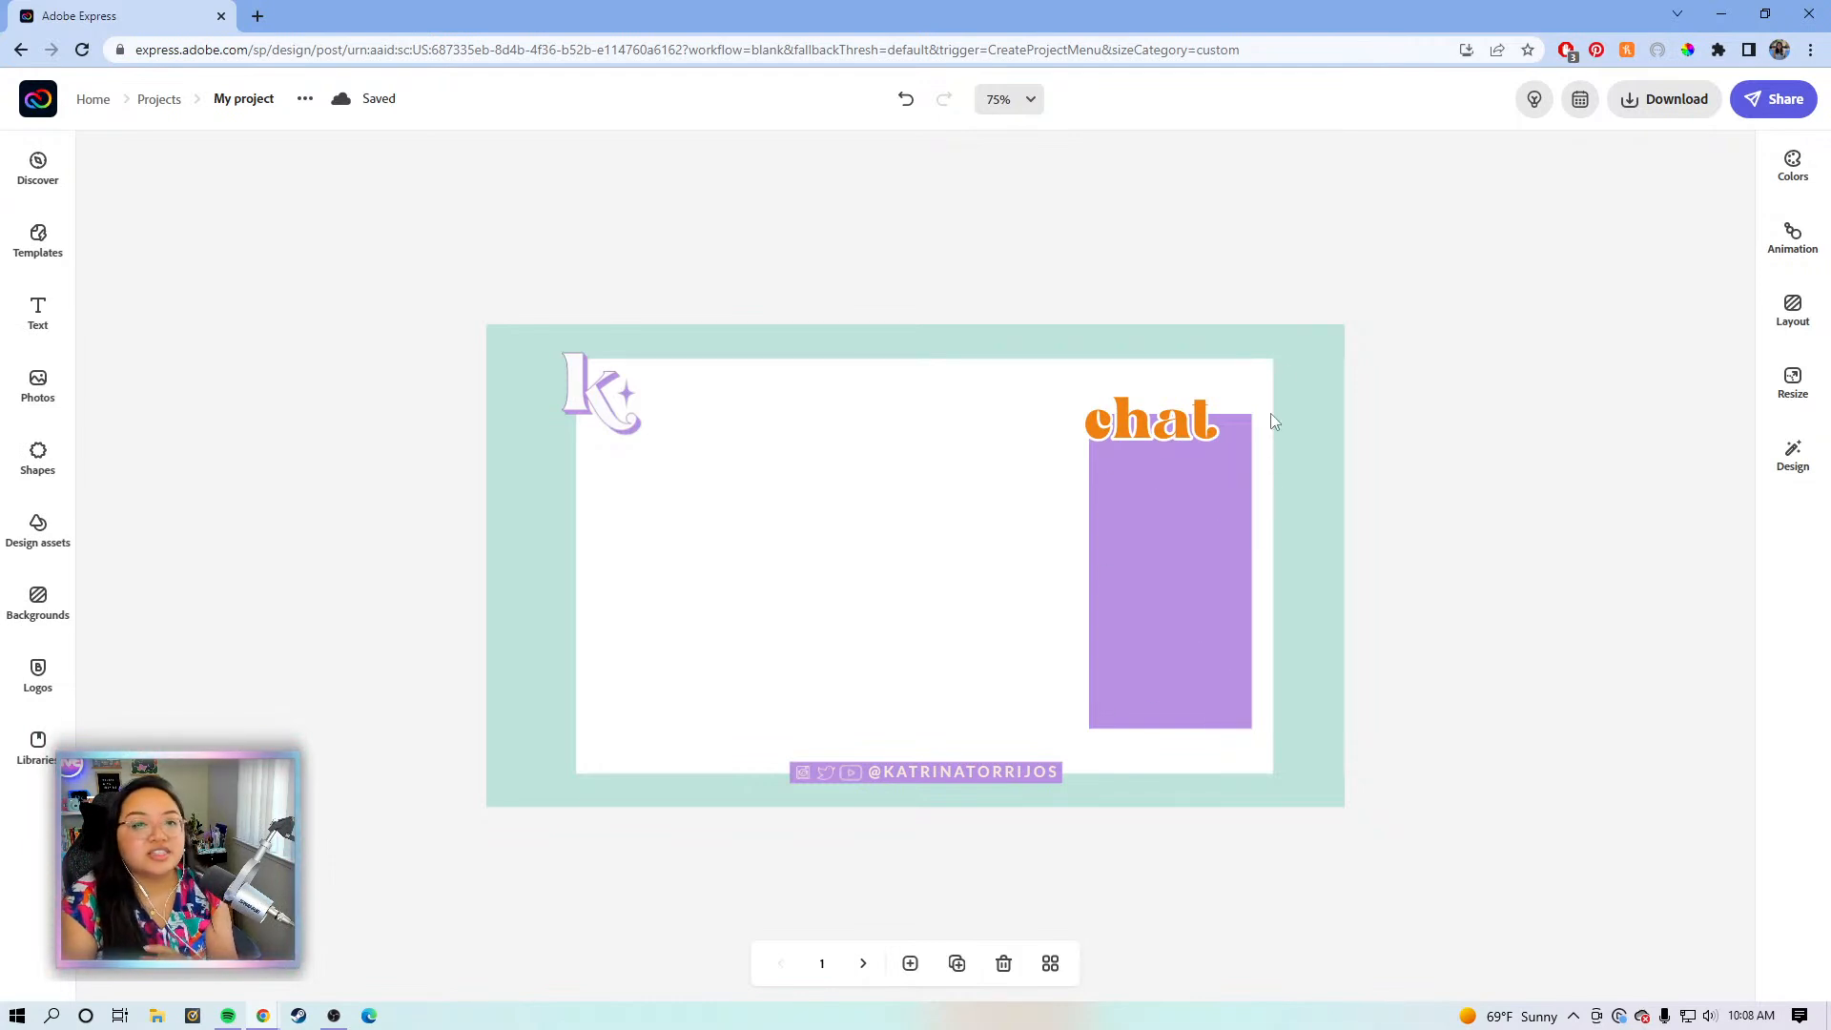
pyautogui.click(953, 775)
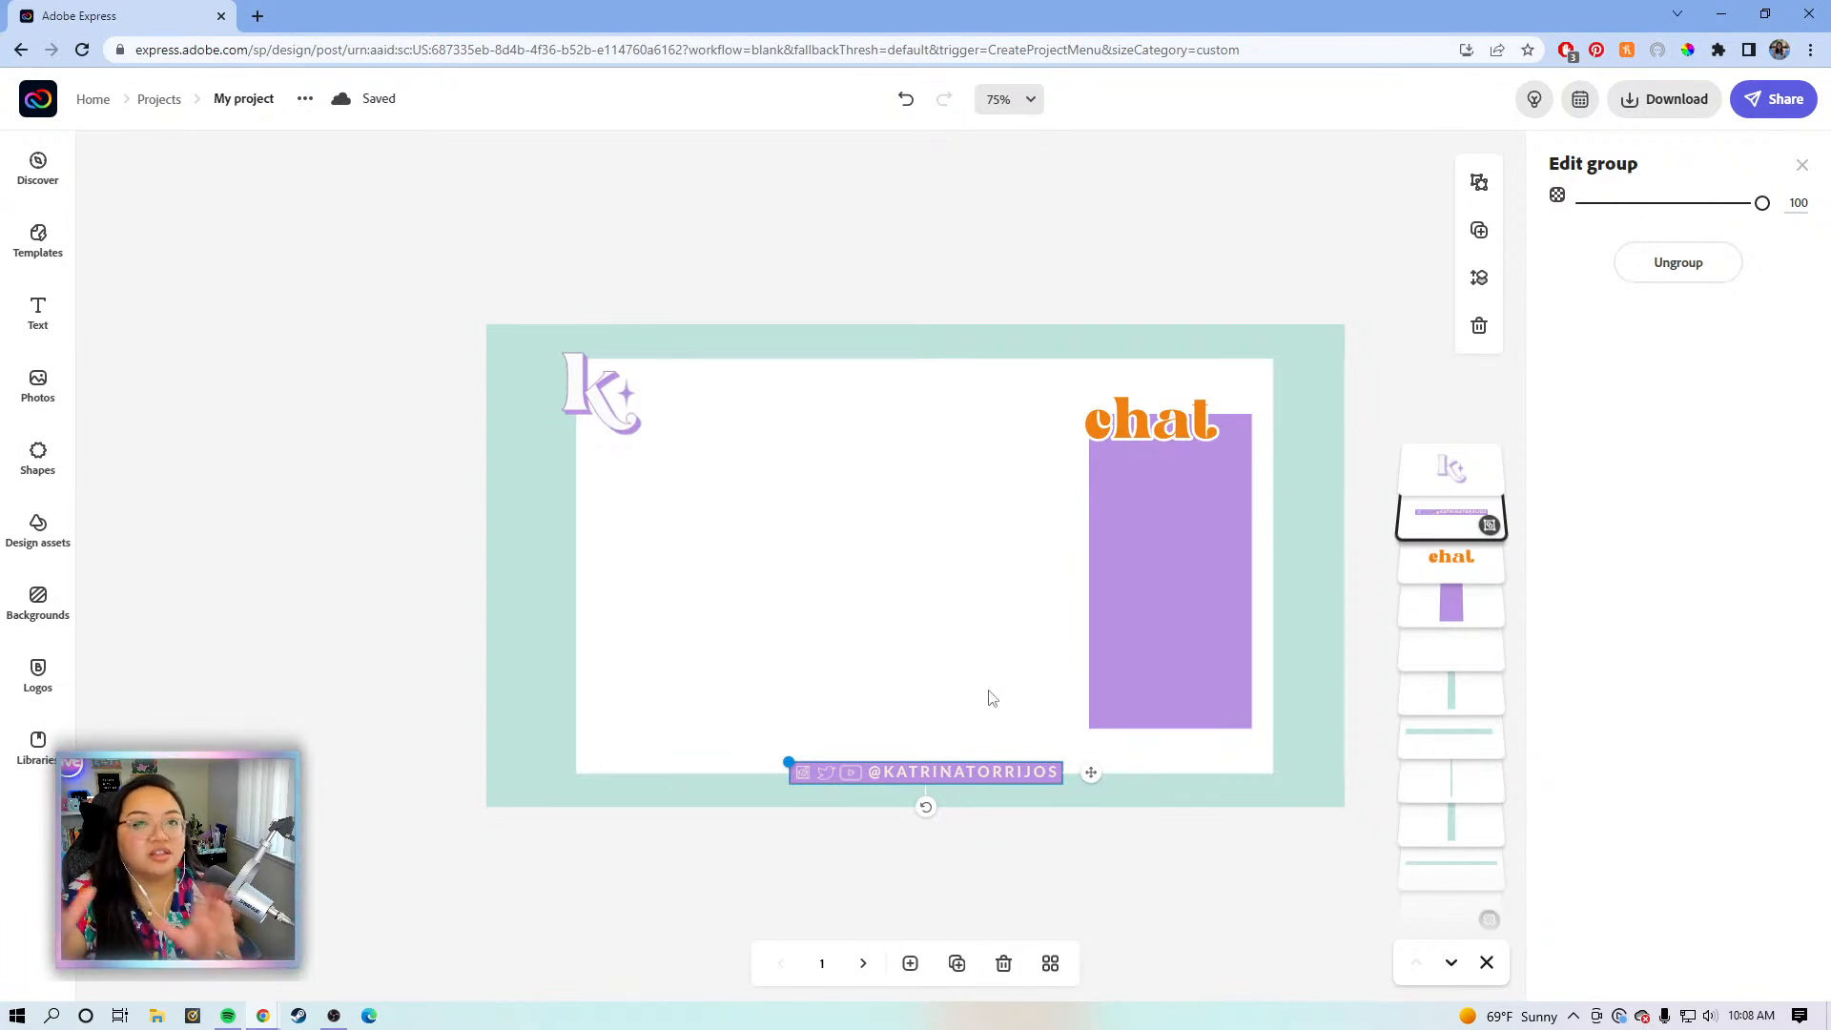
pyautogui.click(822, 305)
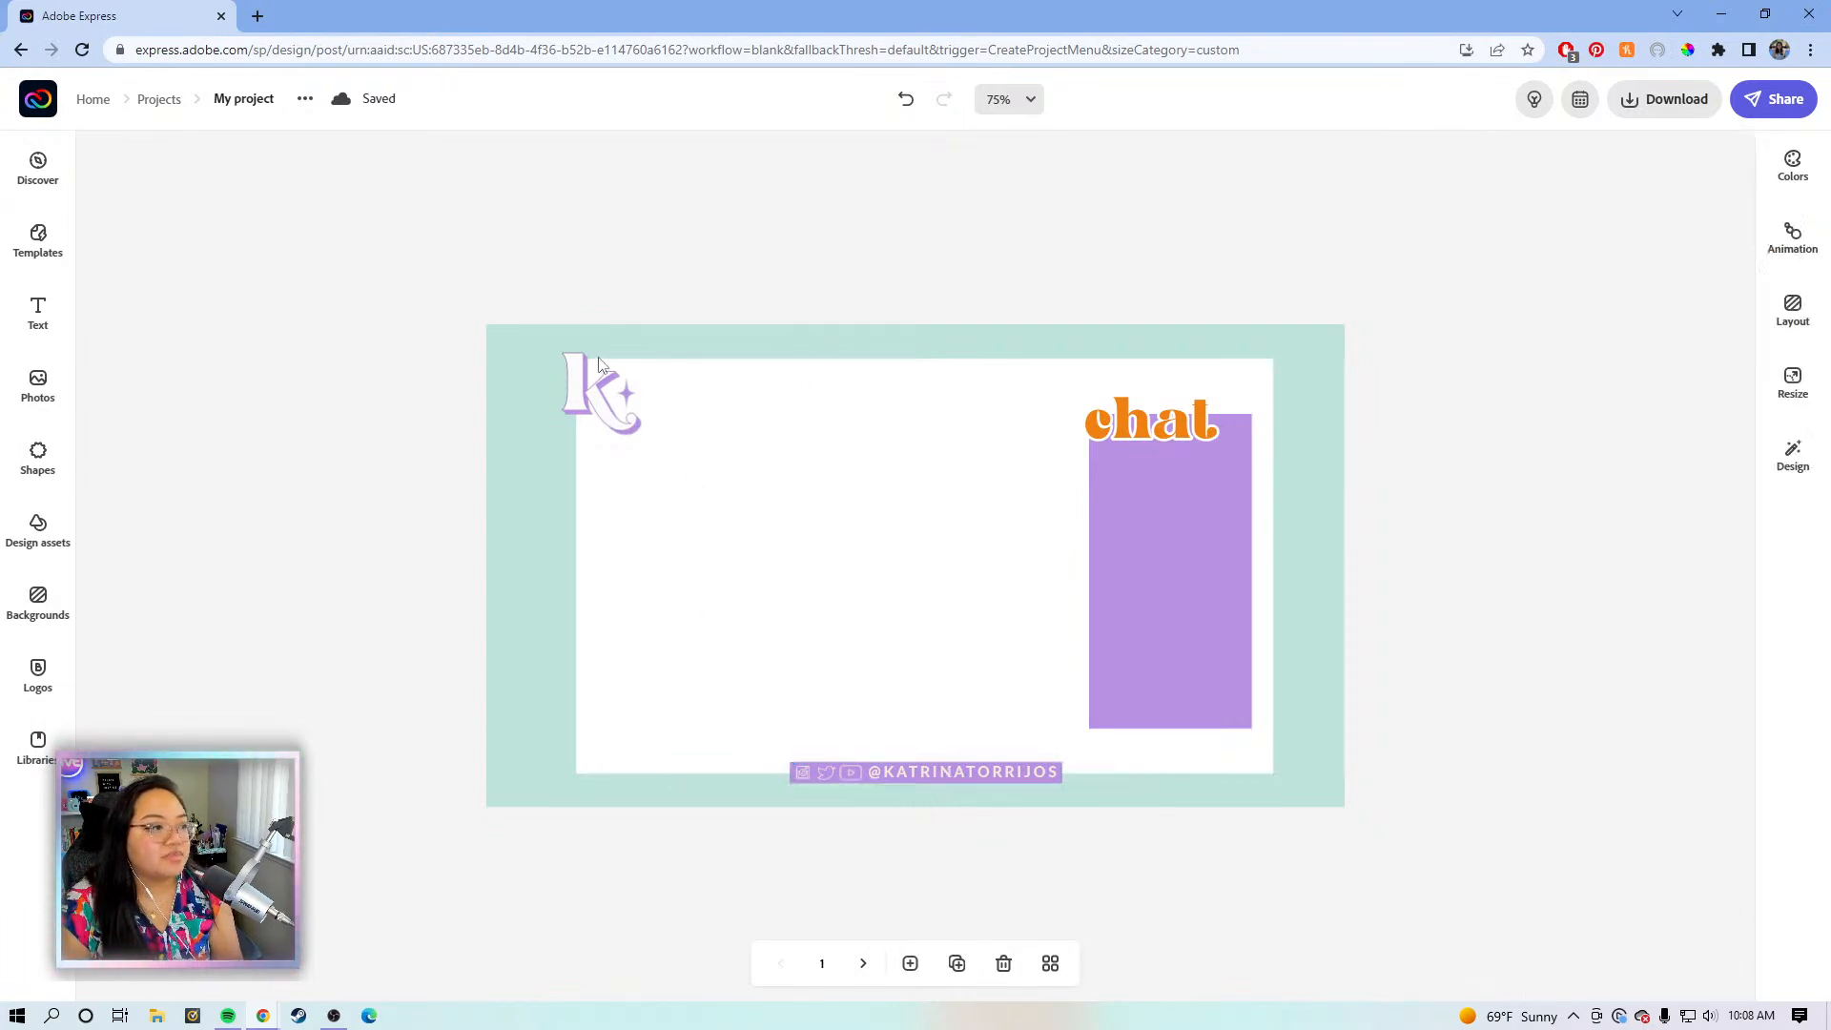
pyautogui.click(580, 394)
pyautogui.click(690, 254)
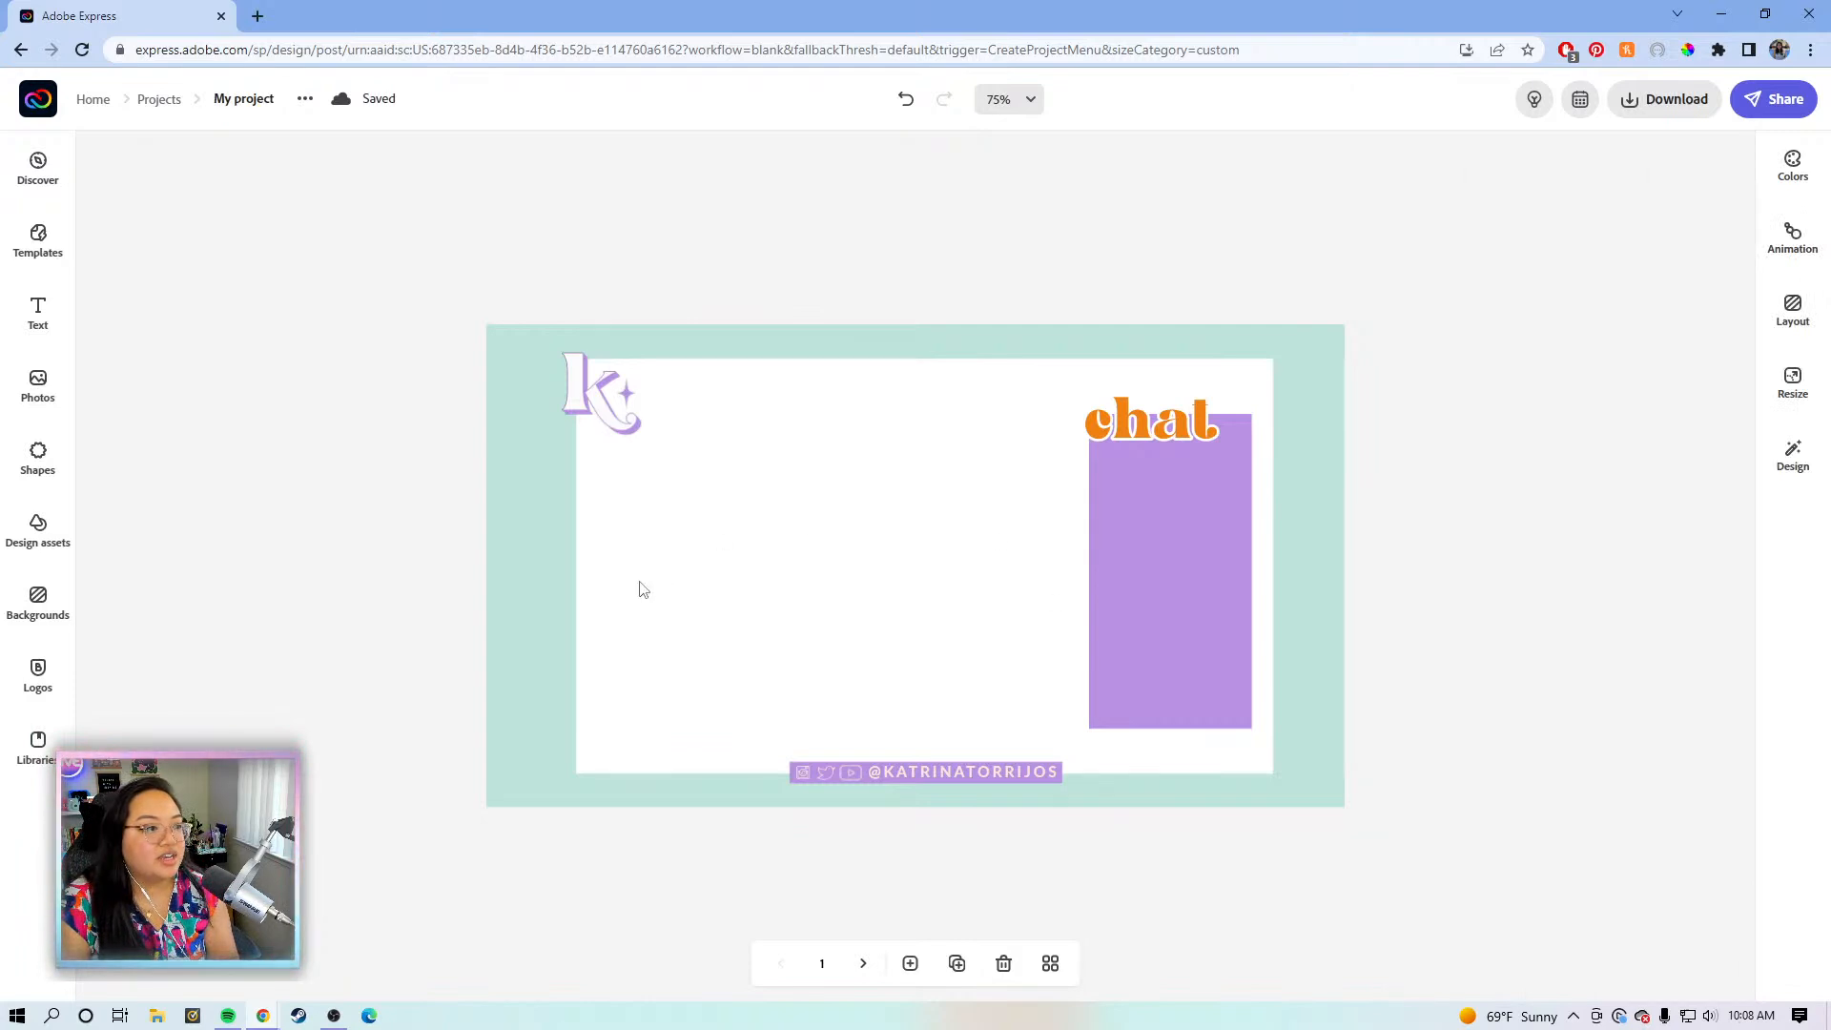
# - Add a blank third page using 'Same as this page' for the 16:9 size
pyautogui.click(862, 964)
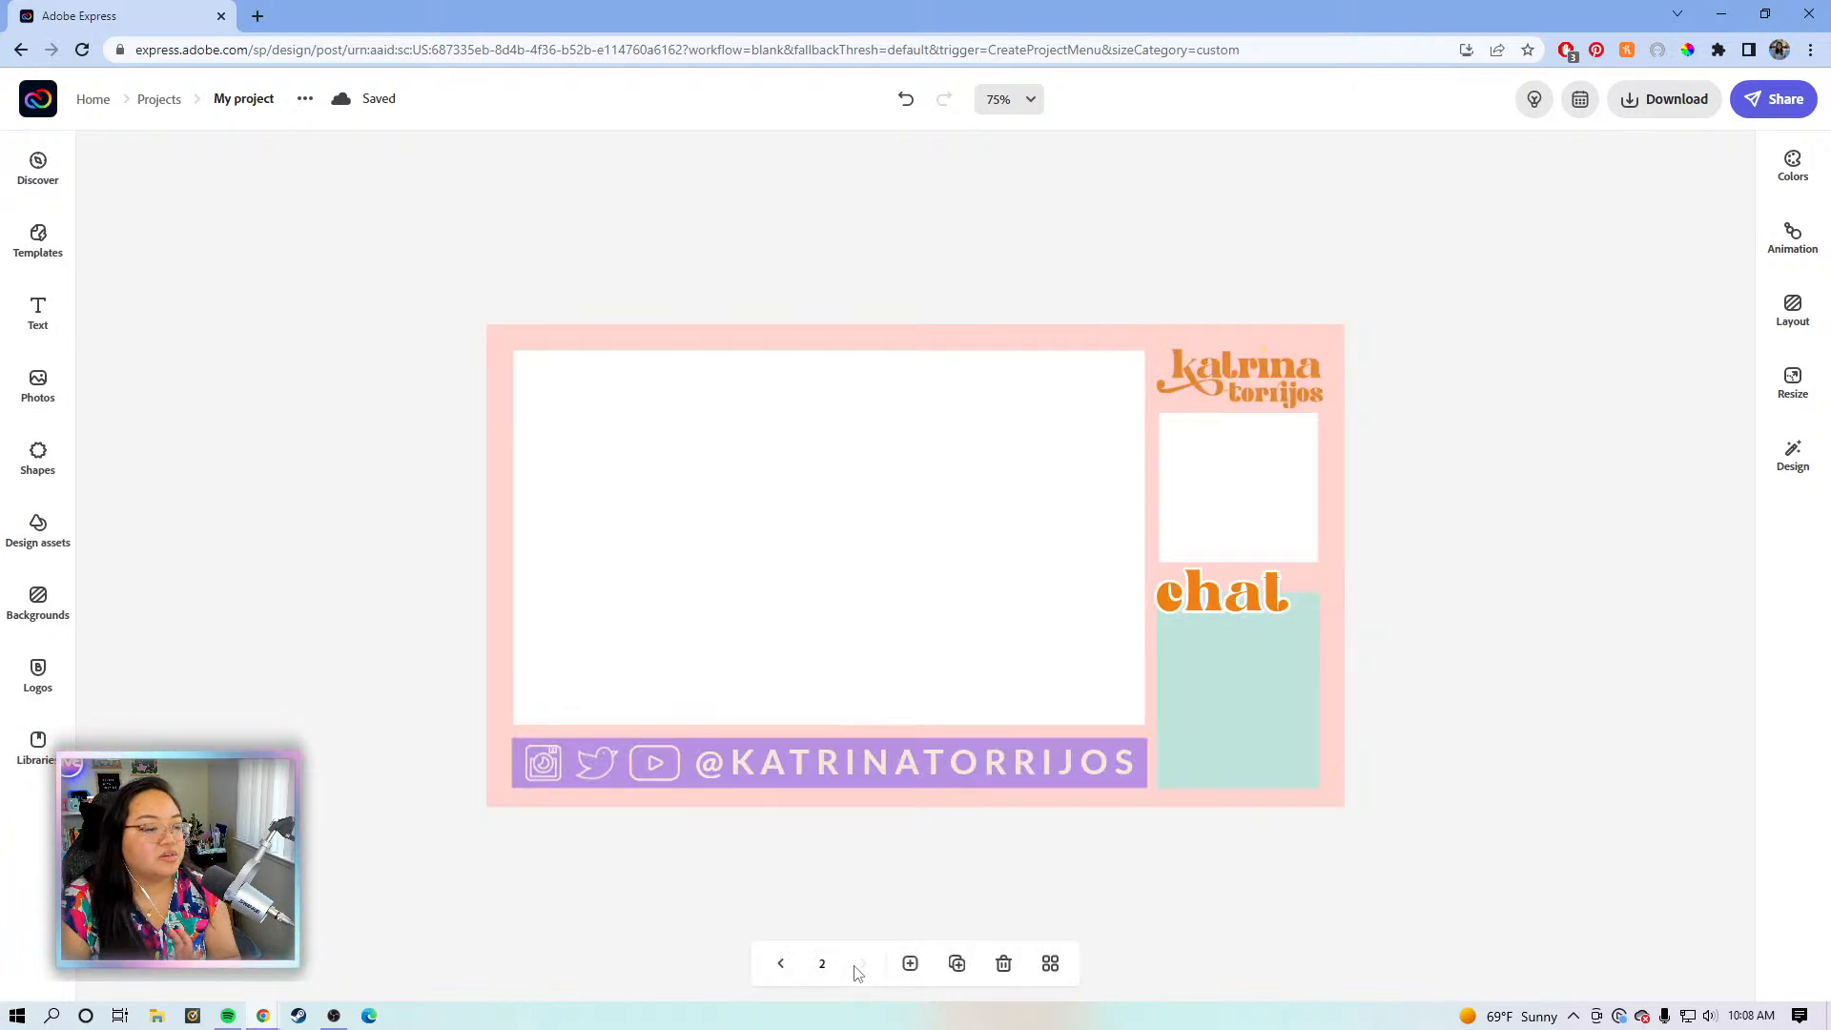
pyautogui.click(774, 970)
pyautogui.click(864, 965)
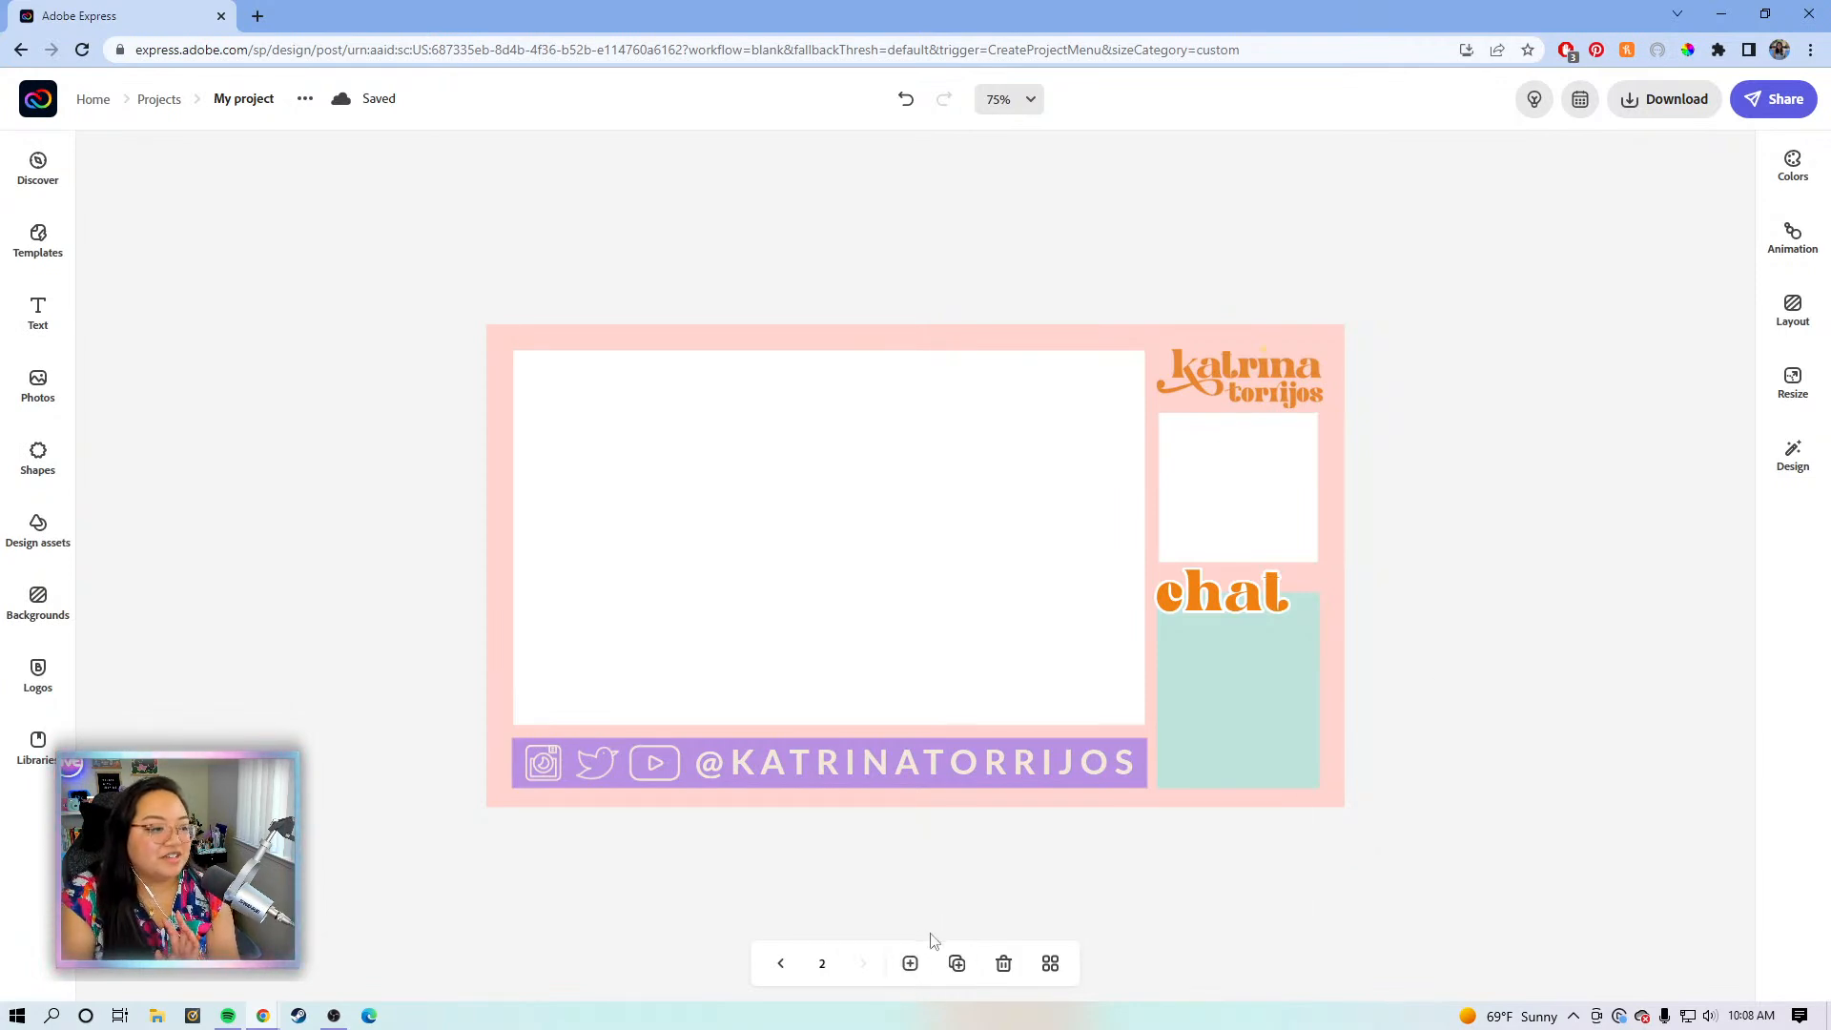
pyautogui.click(910, 965)
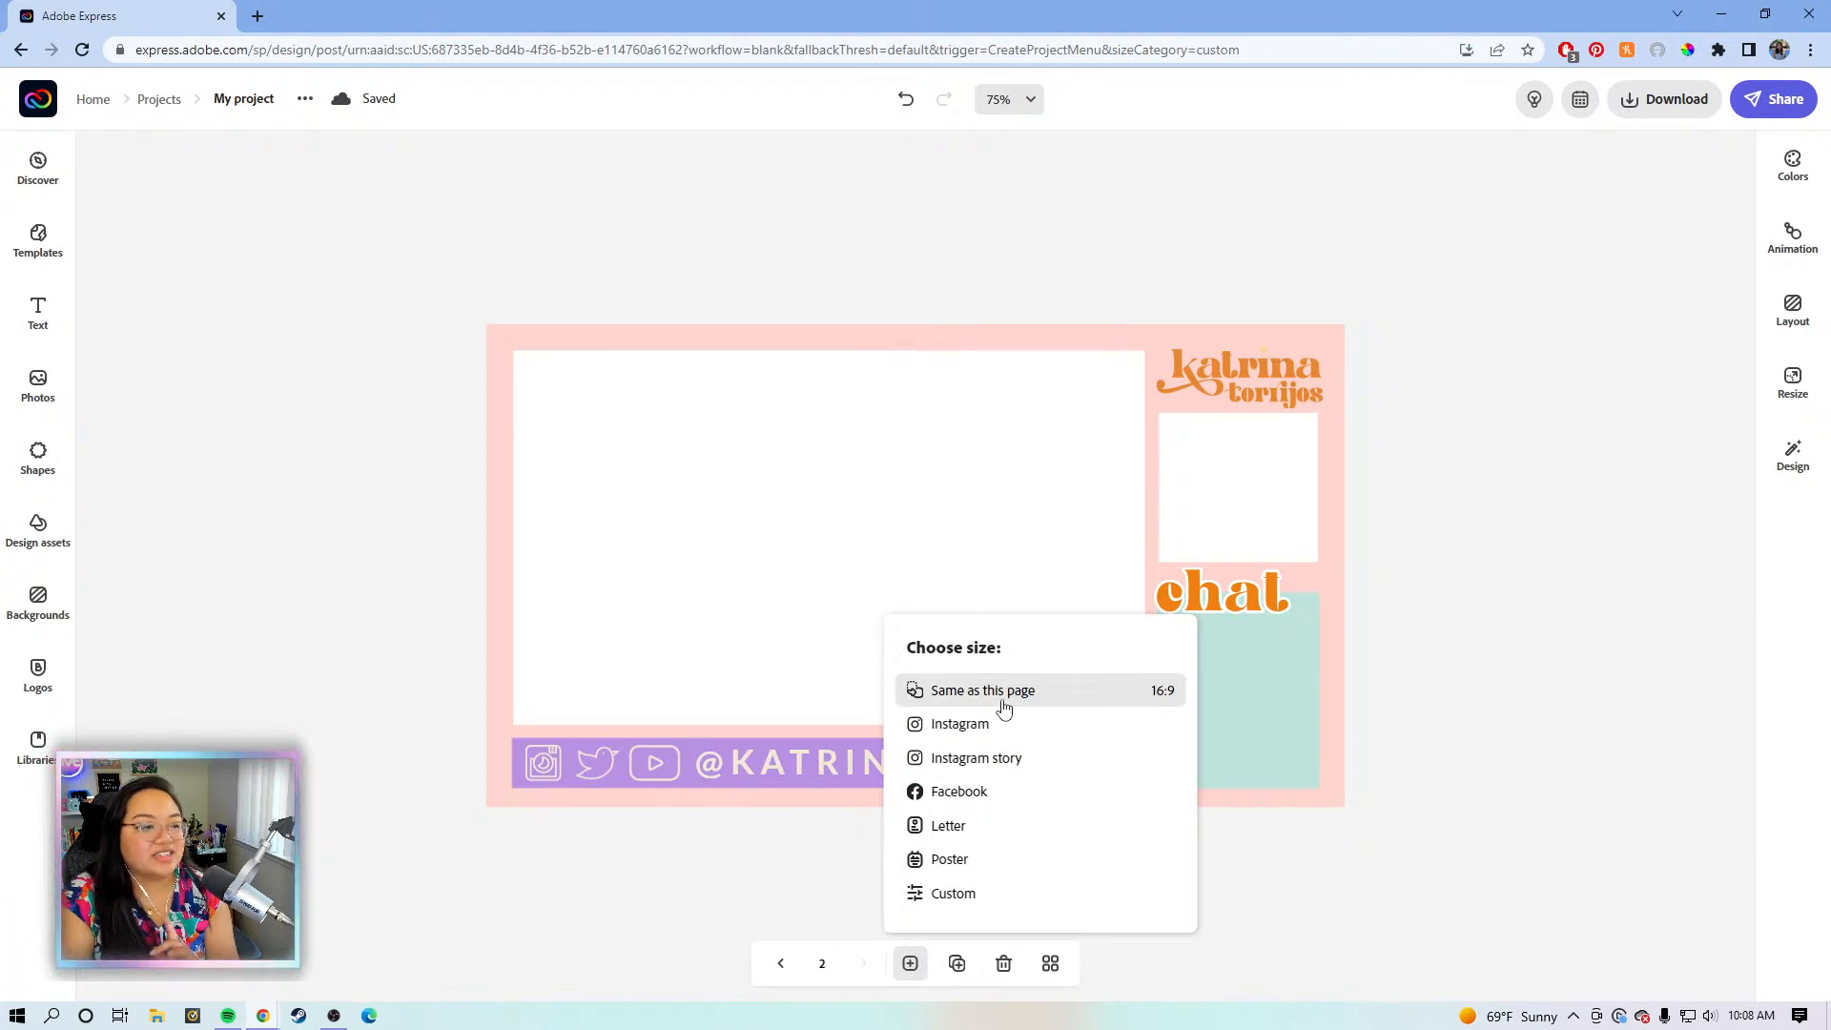
pyautogui.click(1004, 707)
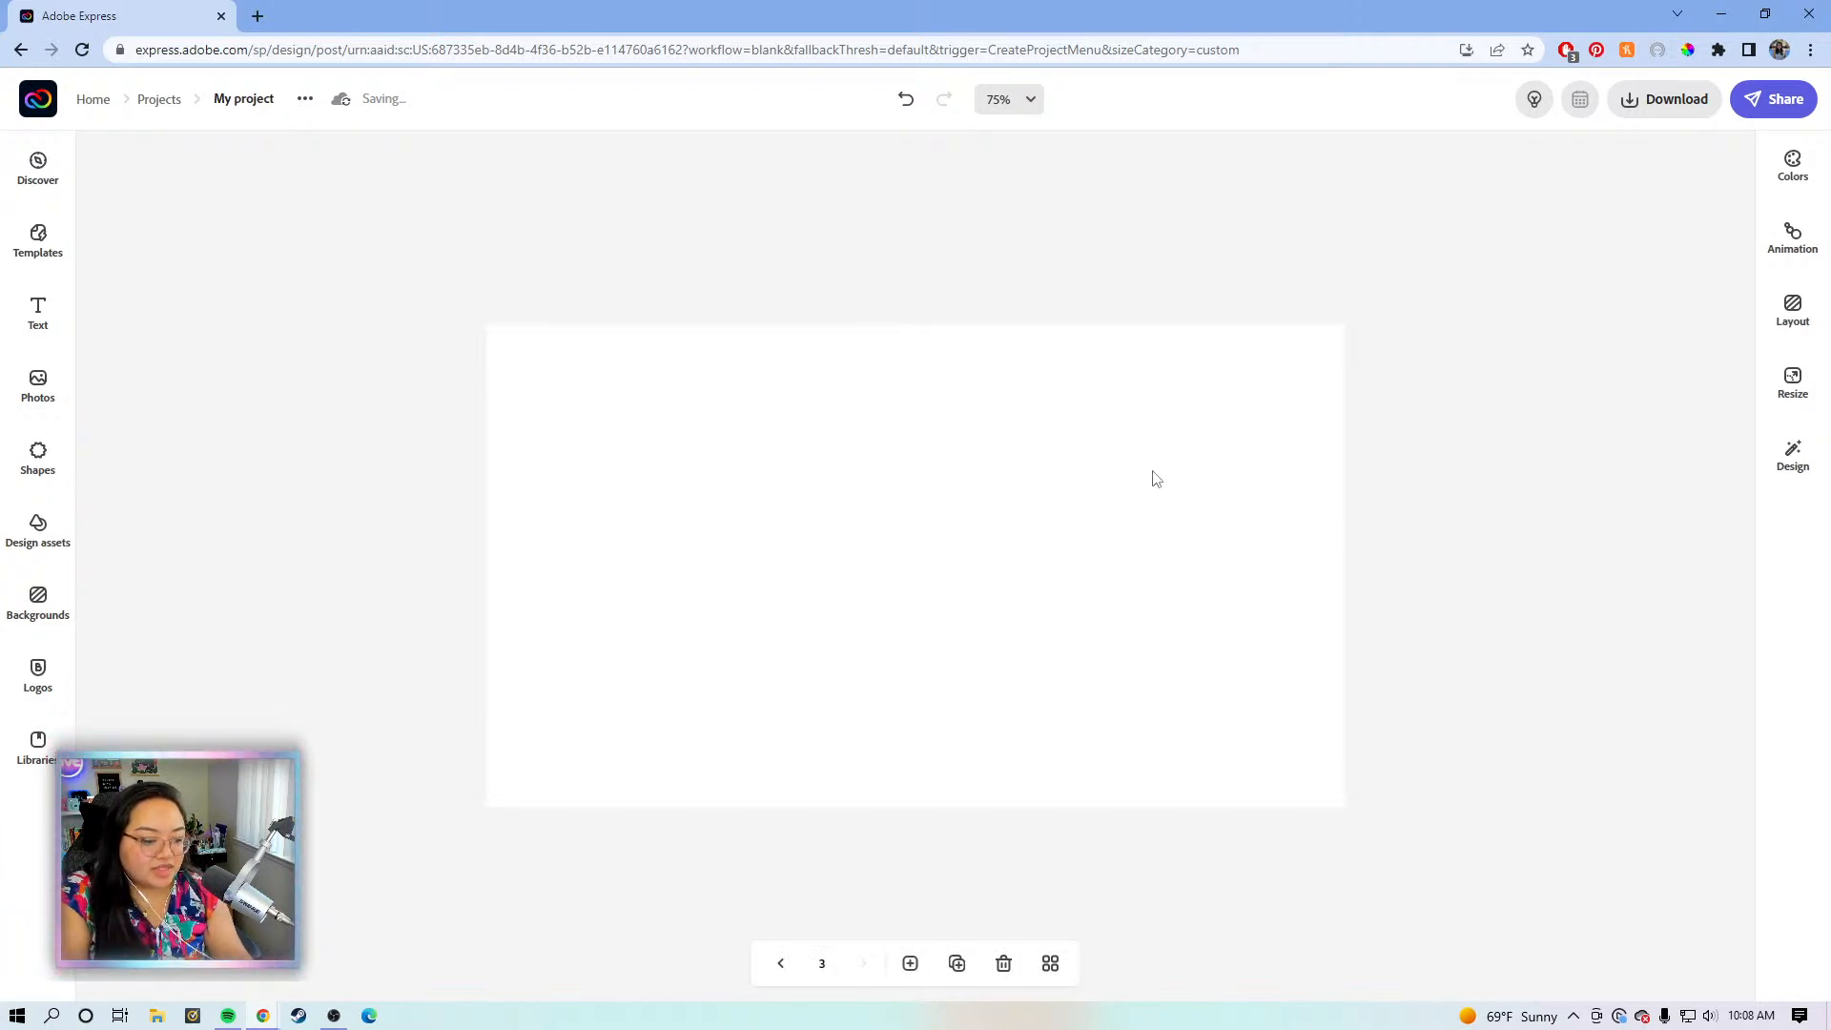
pyautogui.click(1057, 450)
# - Set page 3's background to the mint KT Brand colour #BFE3DB
pyautogui.click(1394, 282)
pyautogui.click(1004, 537)
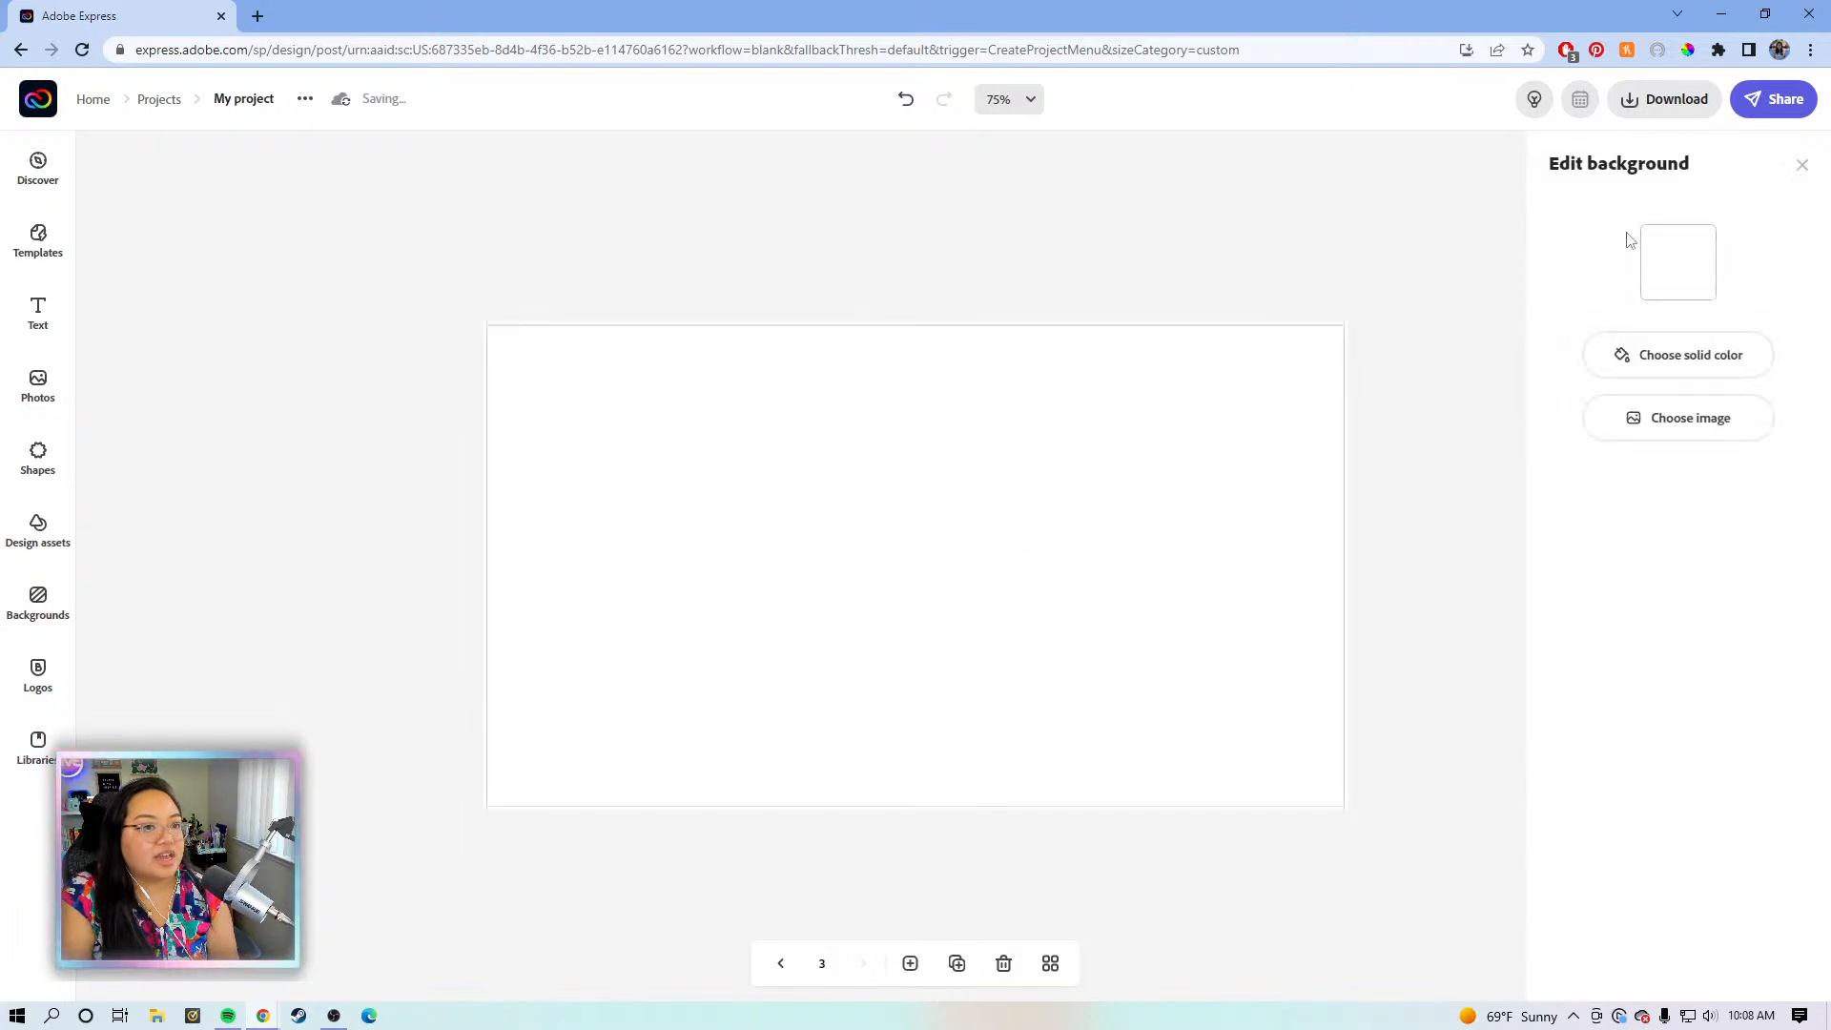
pyautogui.click(1651, 240)
pyautogui.click(1738, 378)
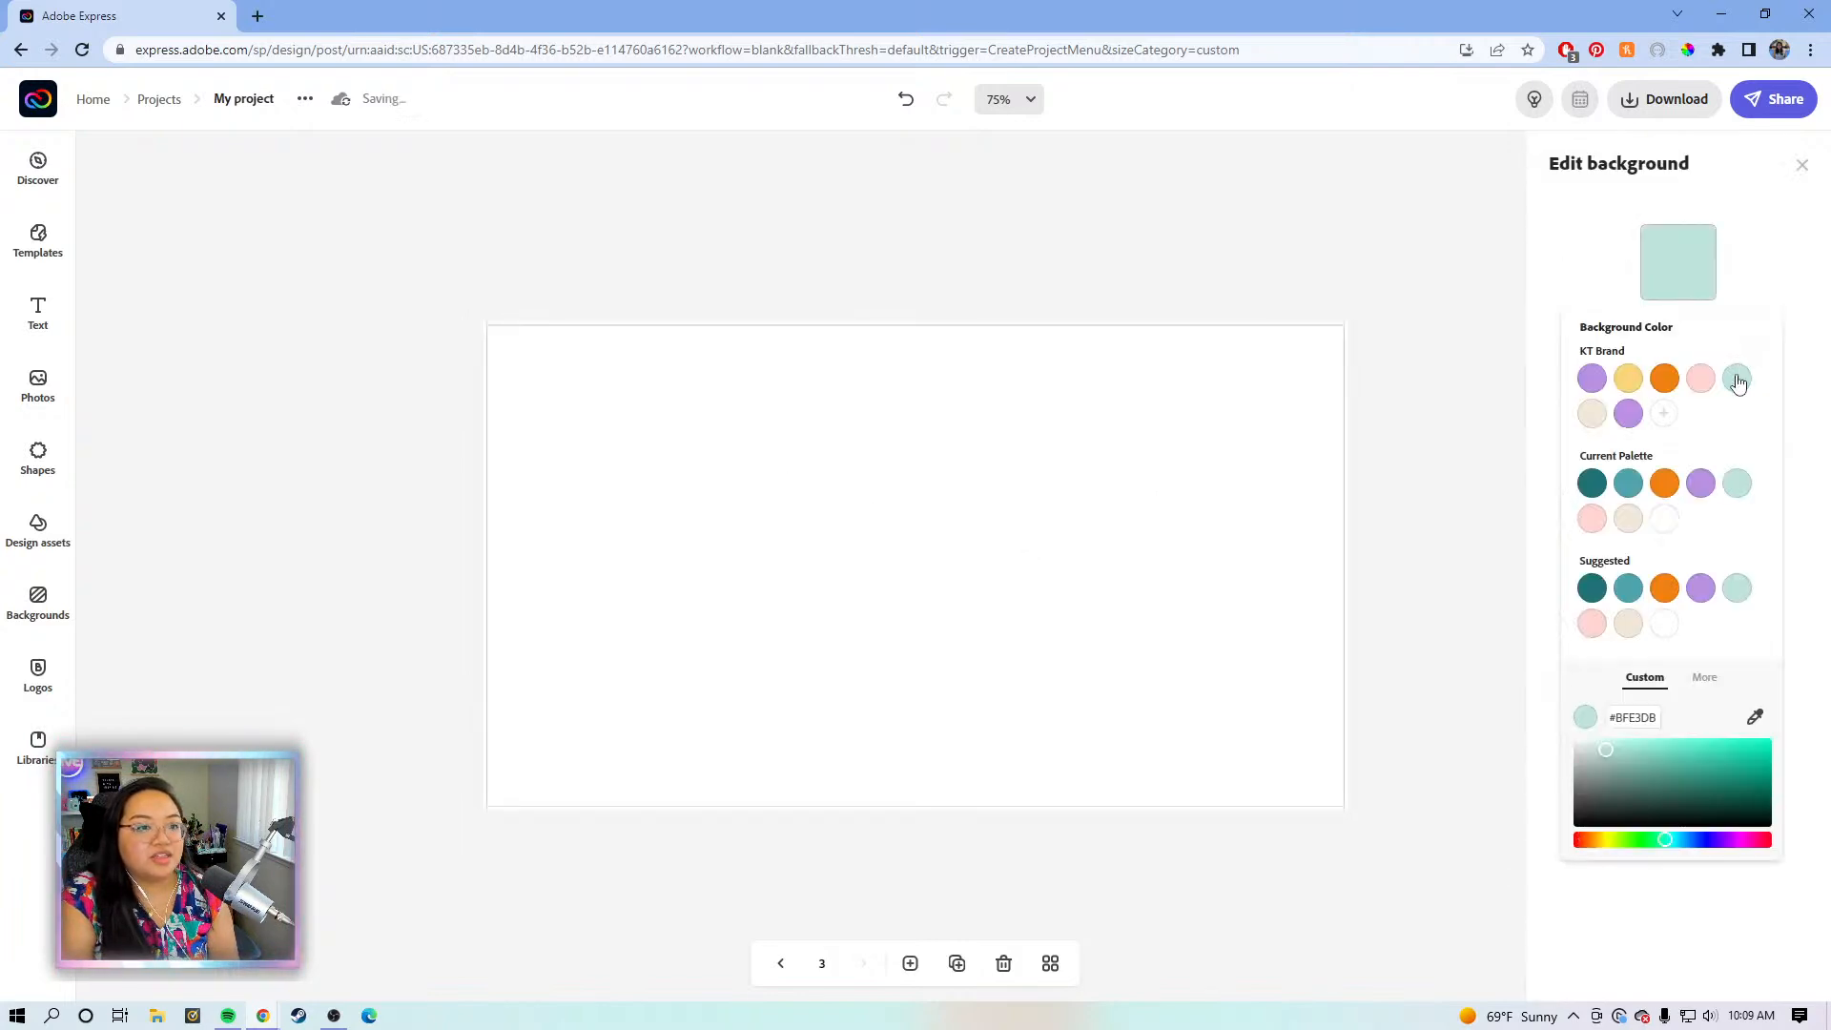
pyautogui.click(1336, 240)
pyautogui.click(1245, 255)
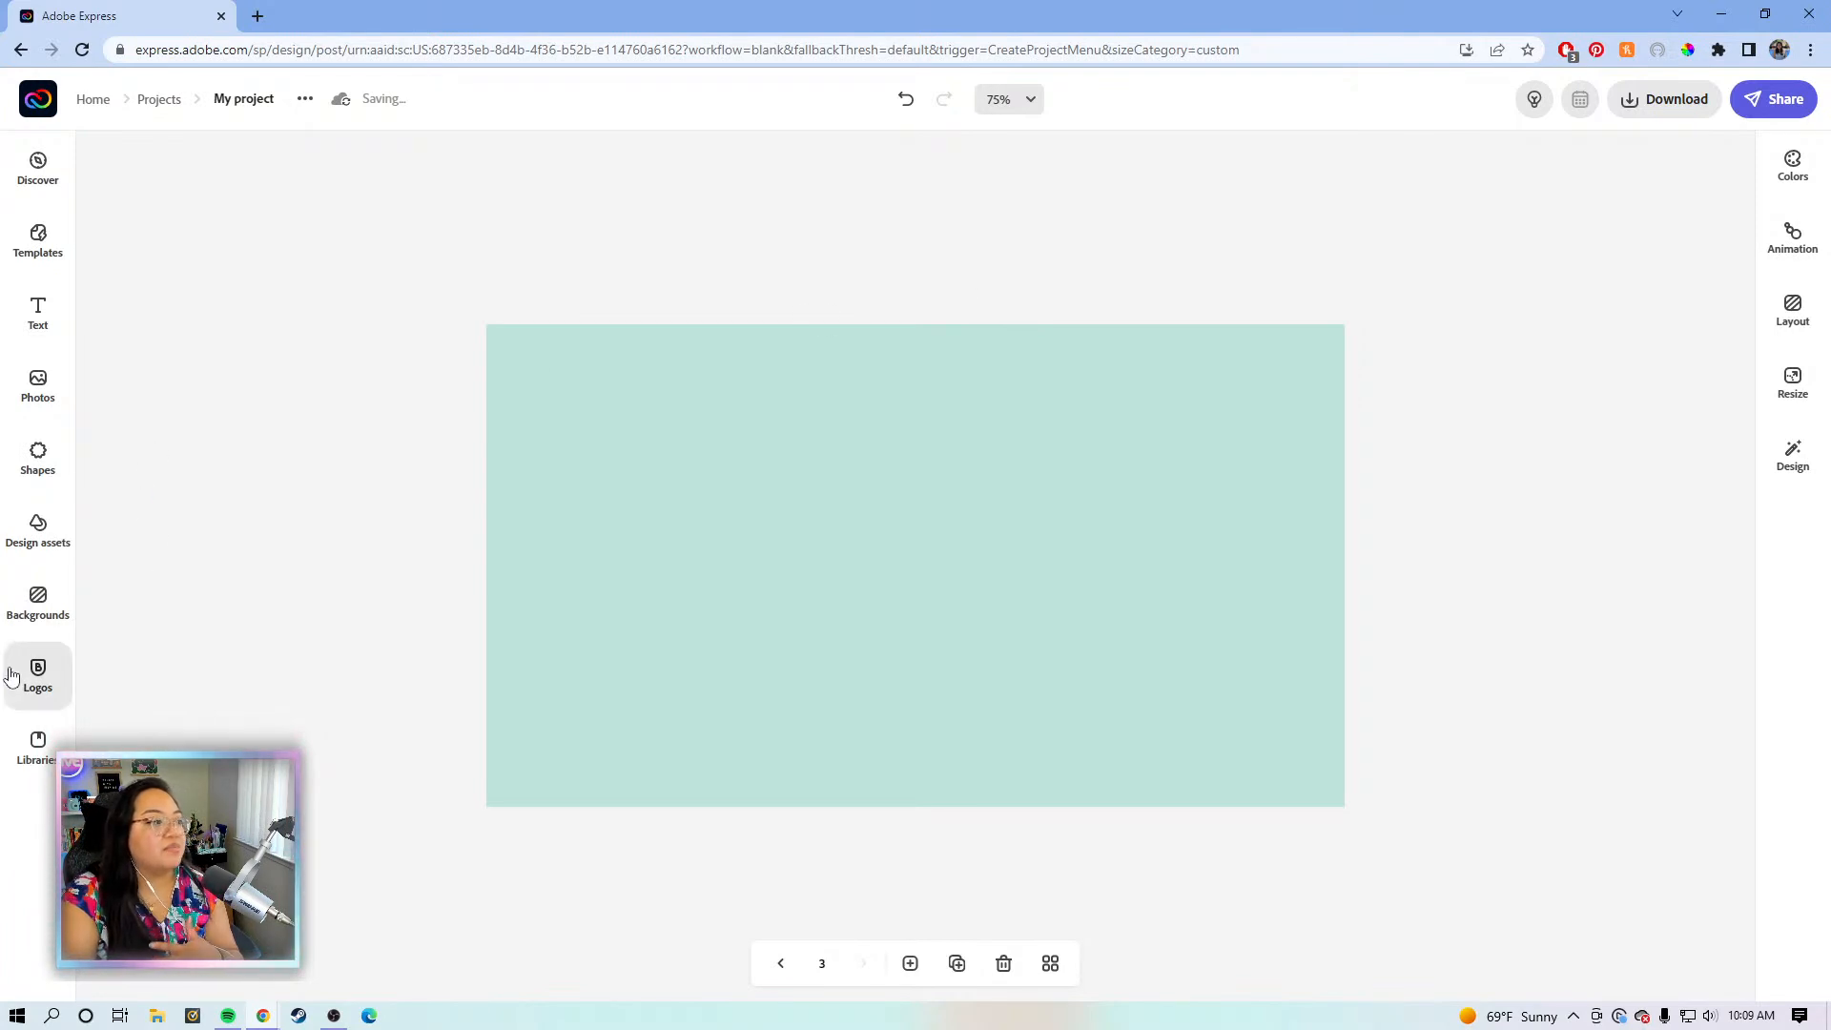
# - Browse the Backgrounds, Shapes, Design assets and Logos libraries
pyautogui.click(35, 621)
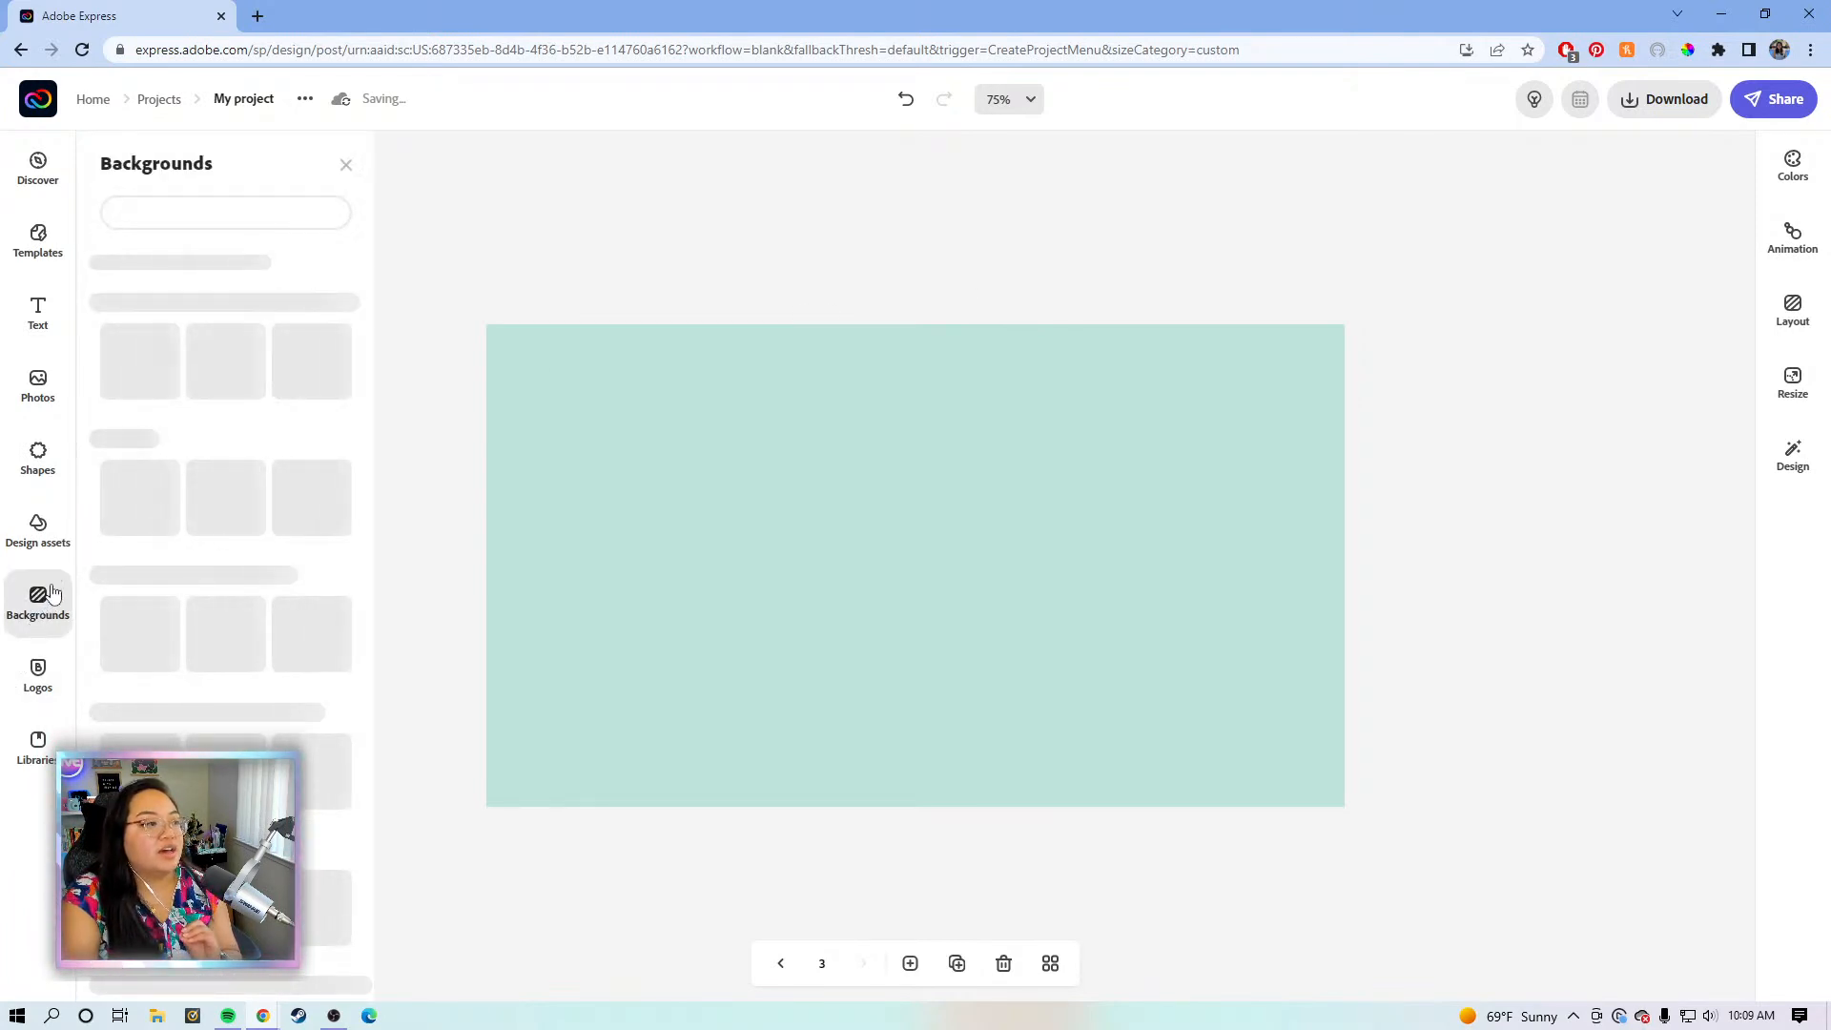
pyautogui.click(38, 673)
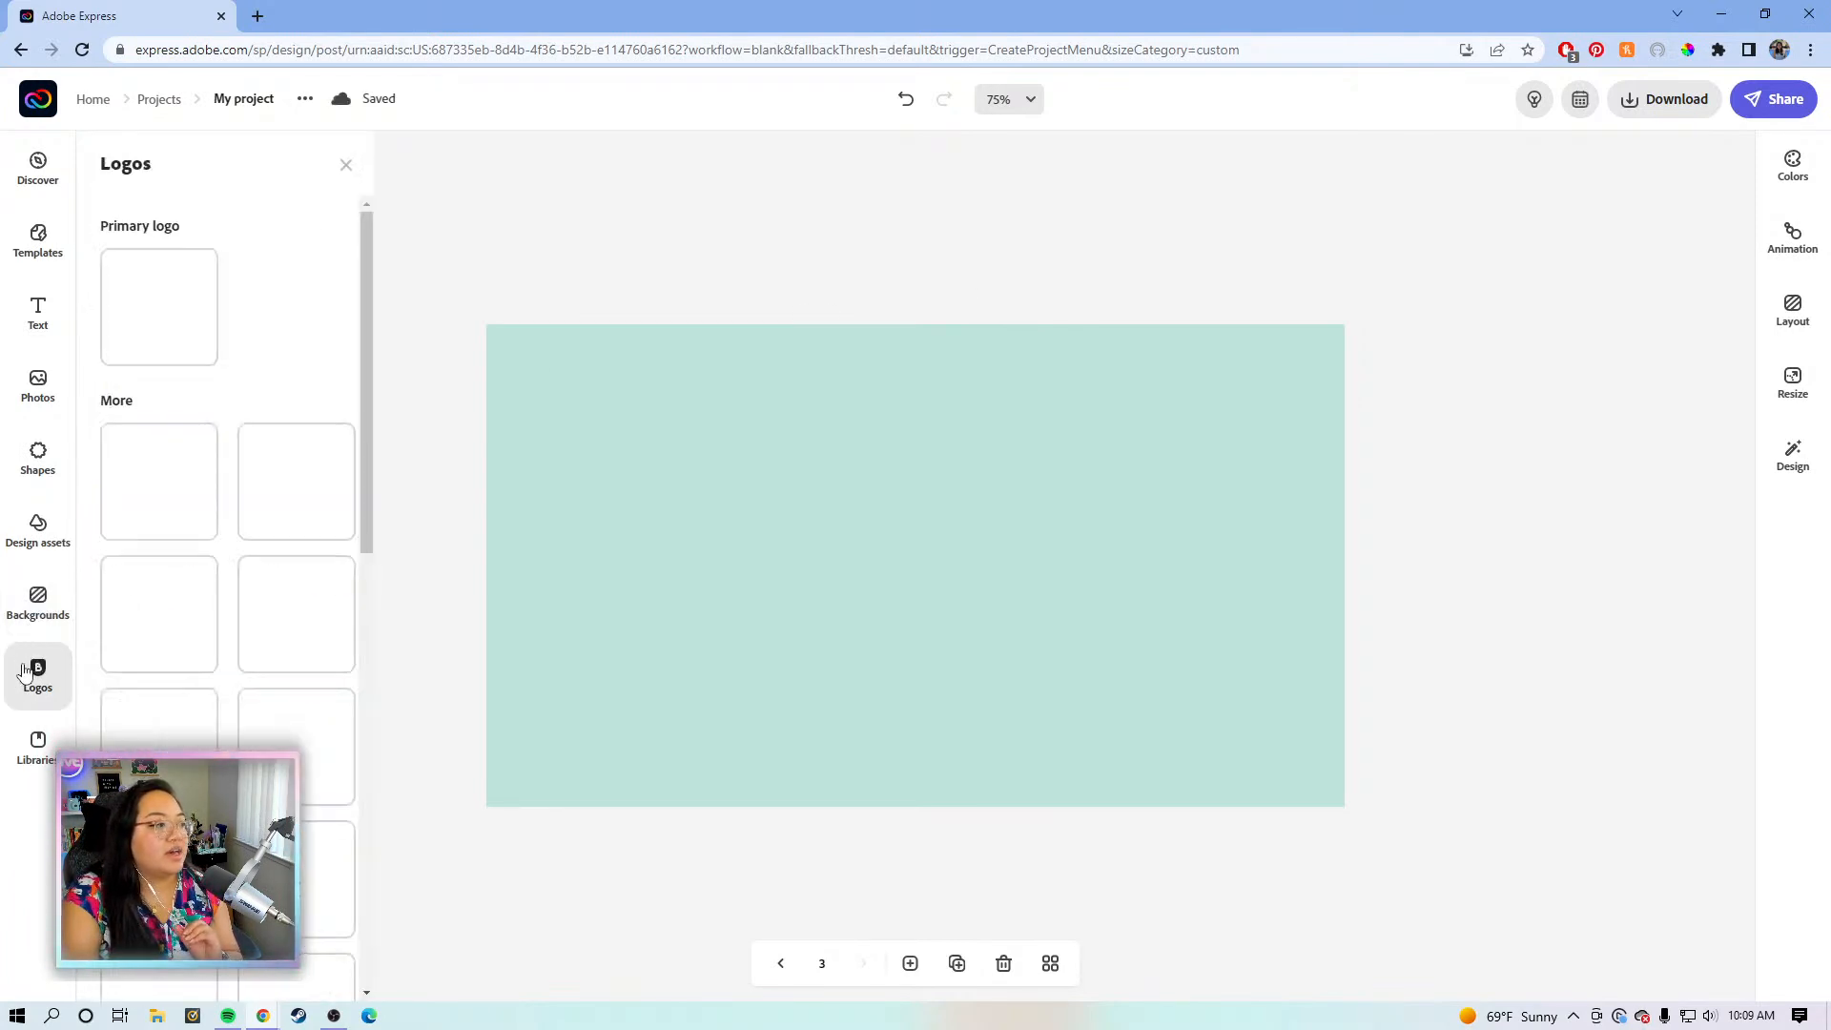
pyautogui.click(38, 606)
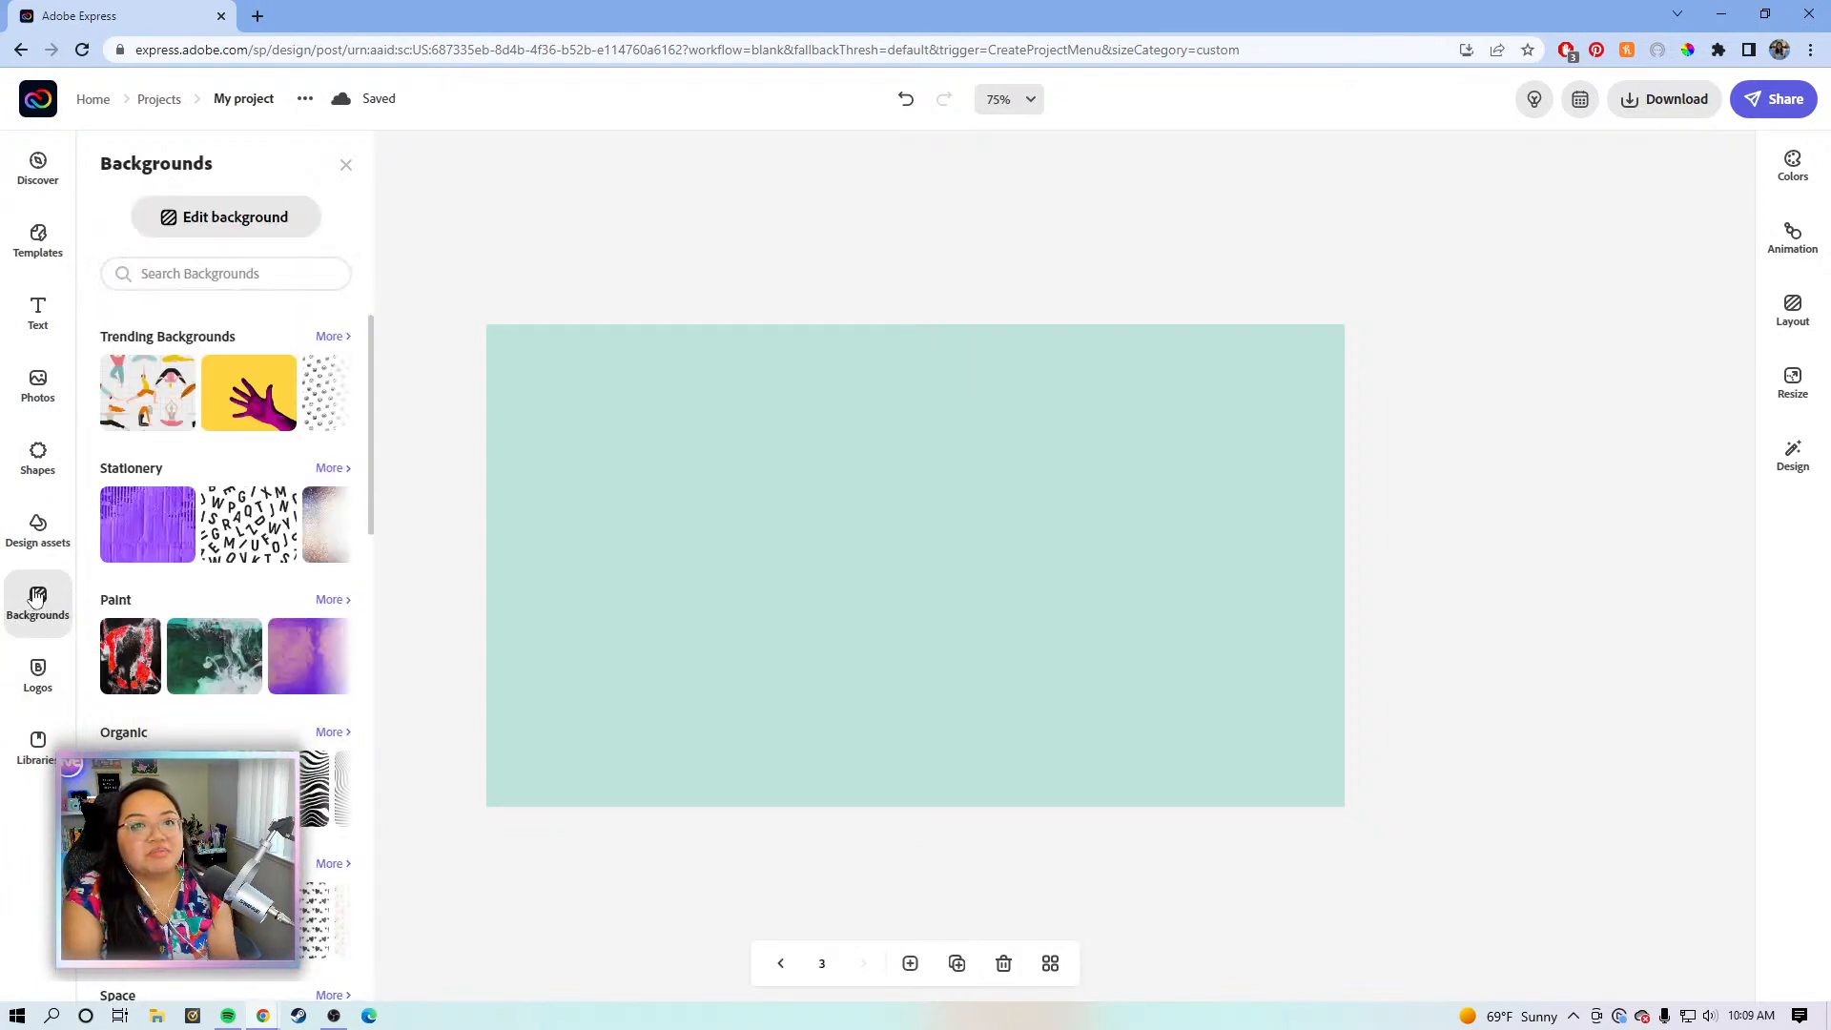
pyautogui.scroll(-2, 200, 653)
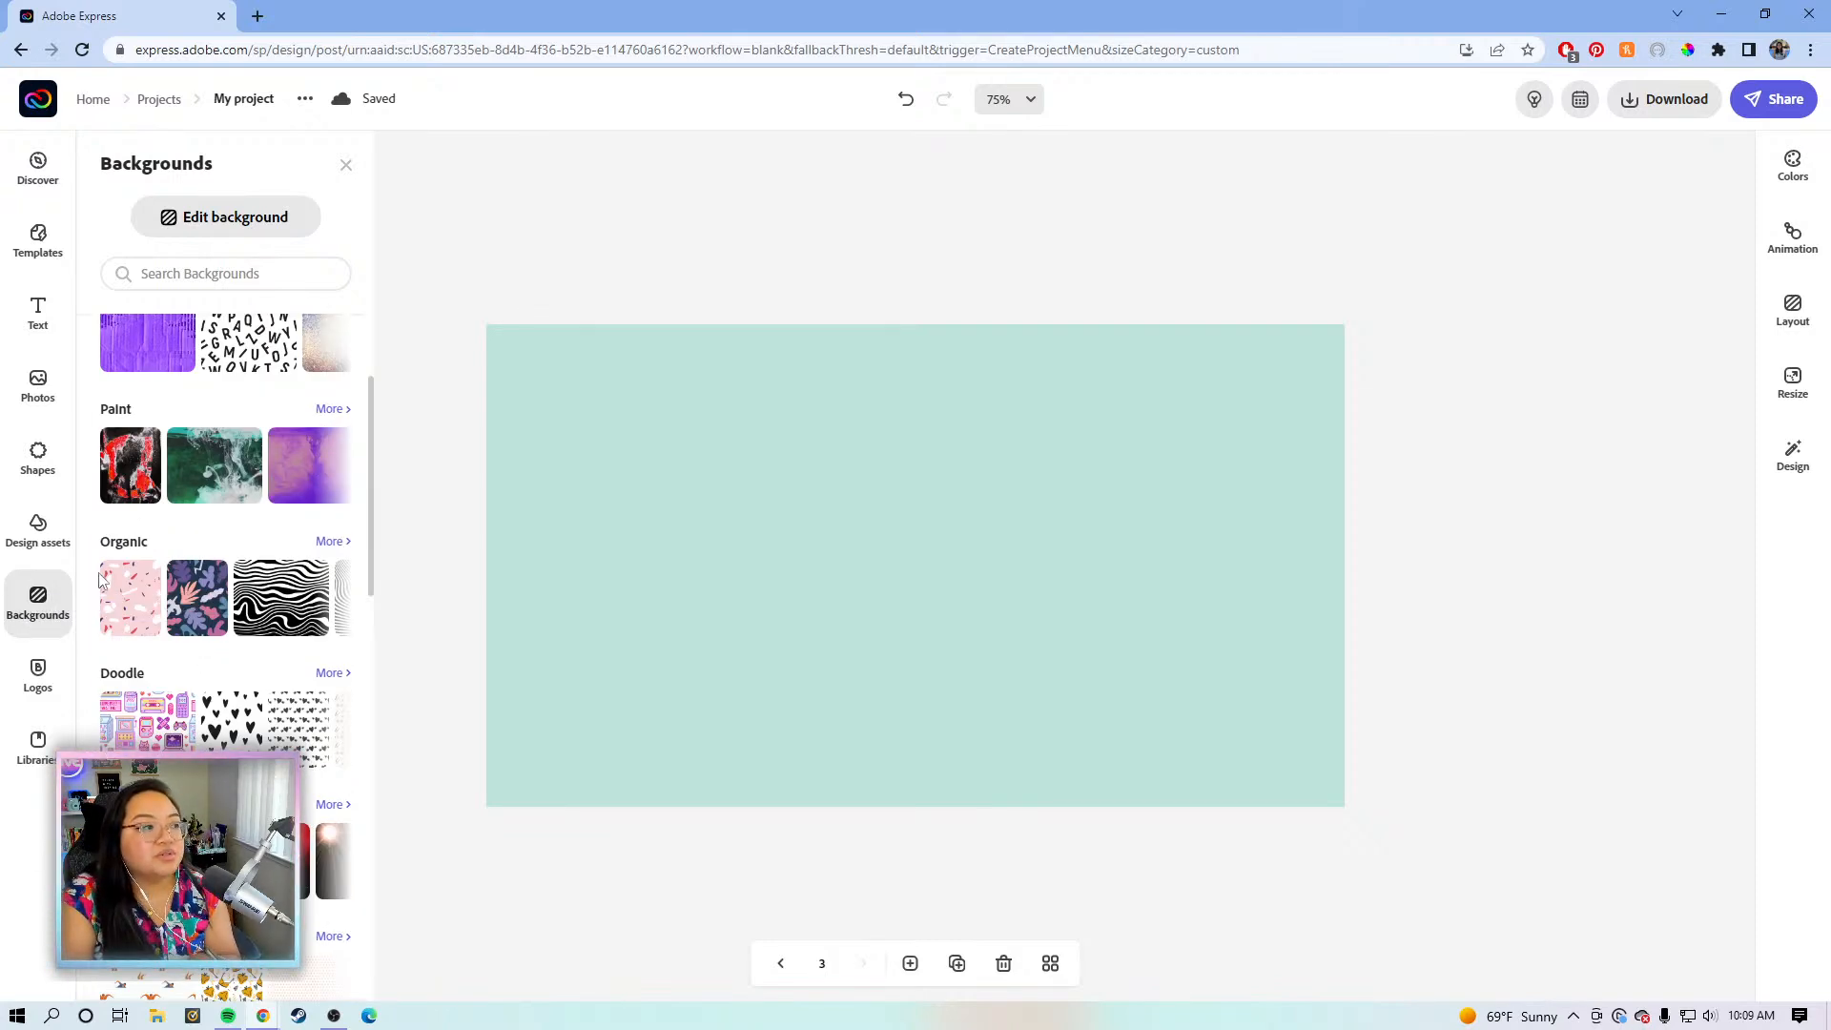
pyautogui.scroll(2, 136, 611)
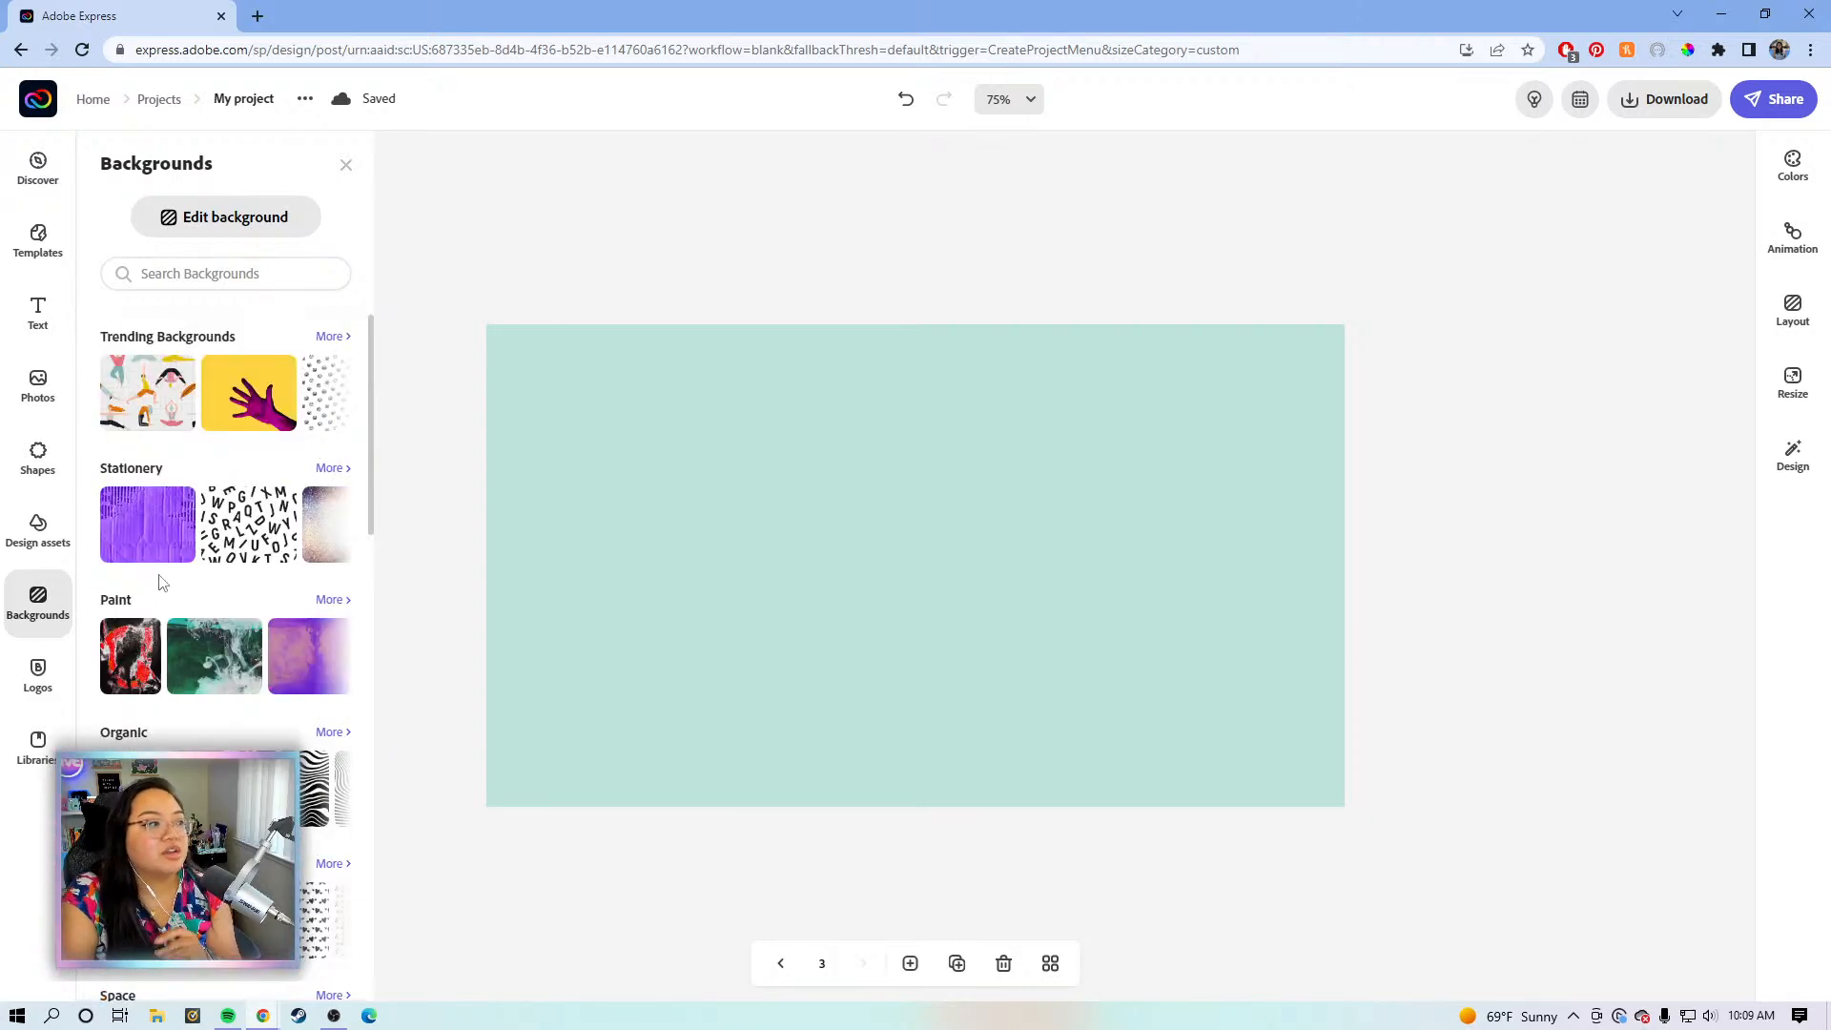
pyautogui.click(32, 444)
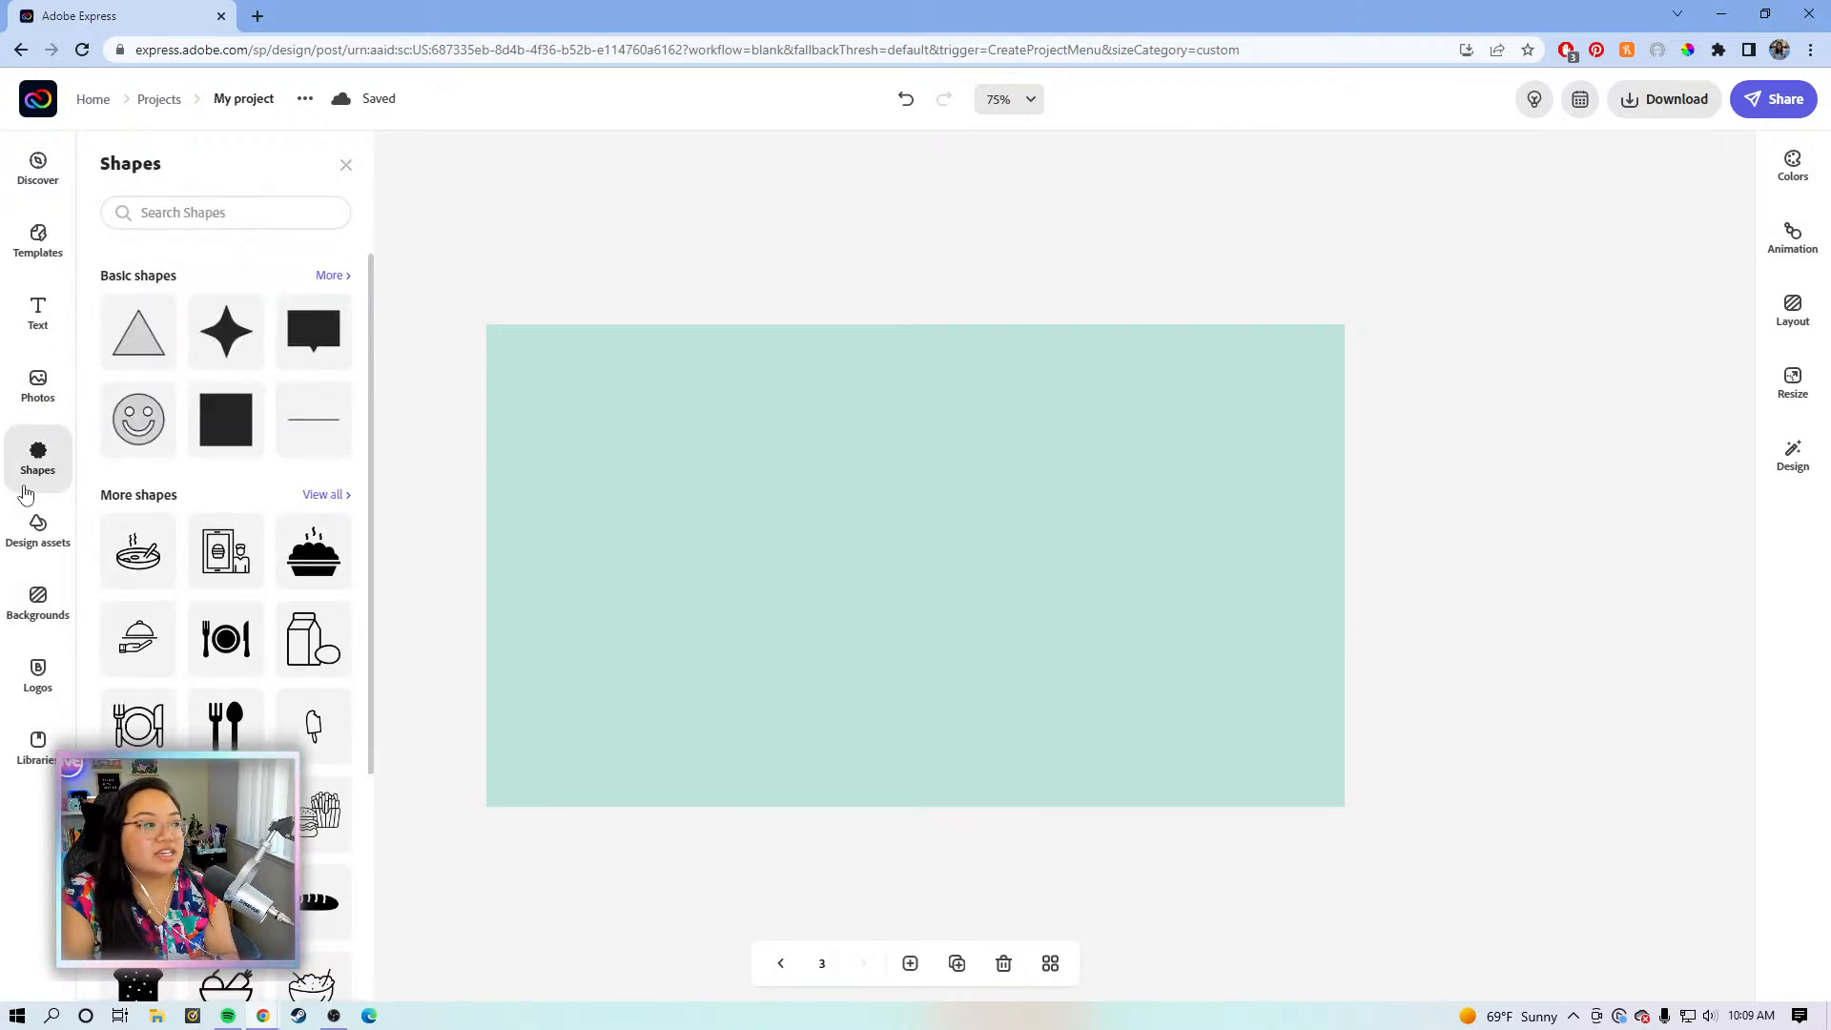
pyautogui.click(34, 532)
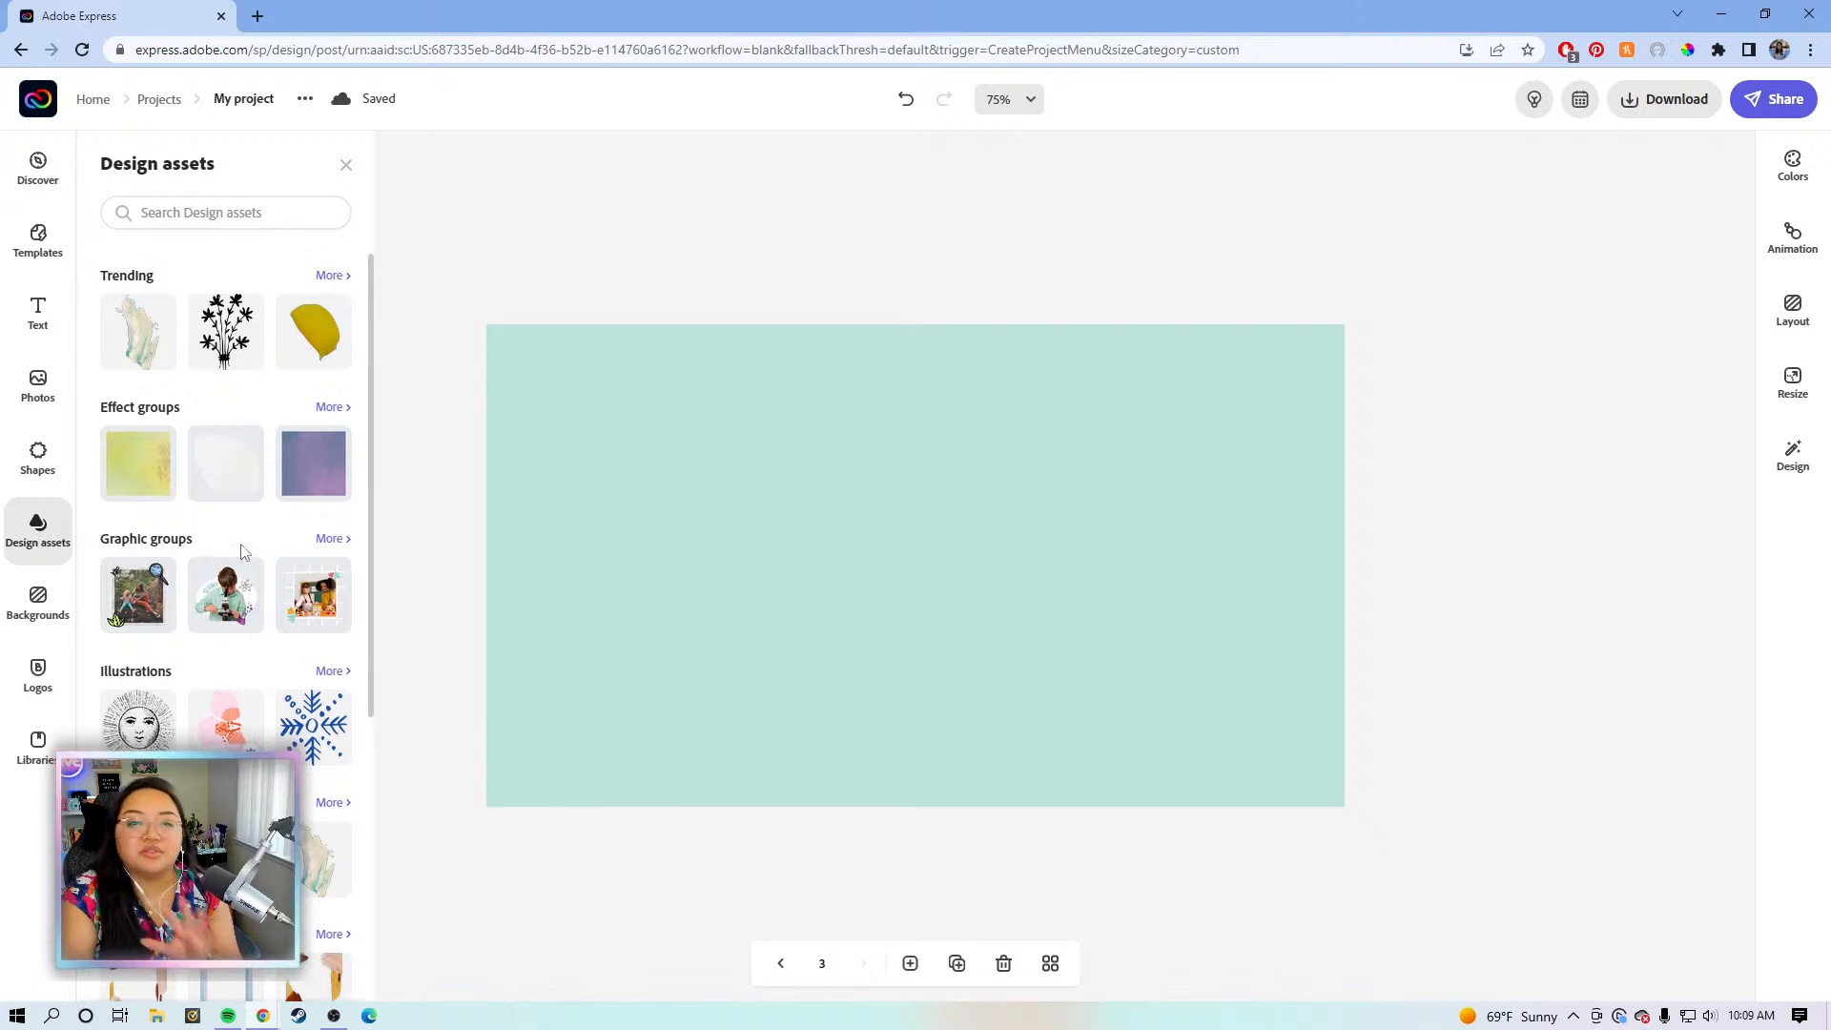
pyautogui.click(40, 679)
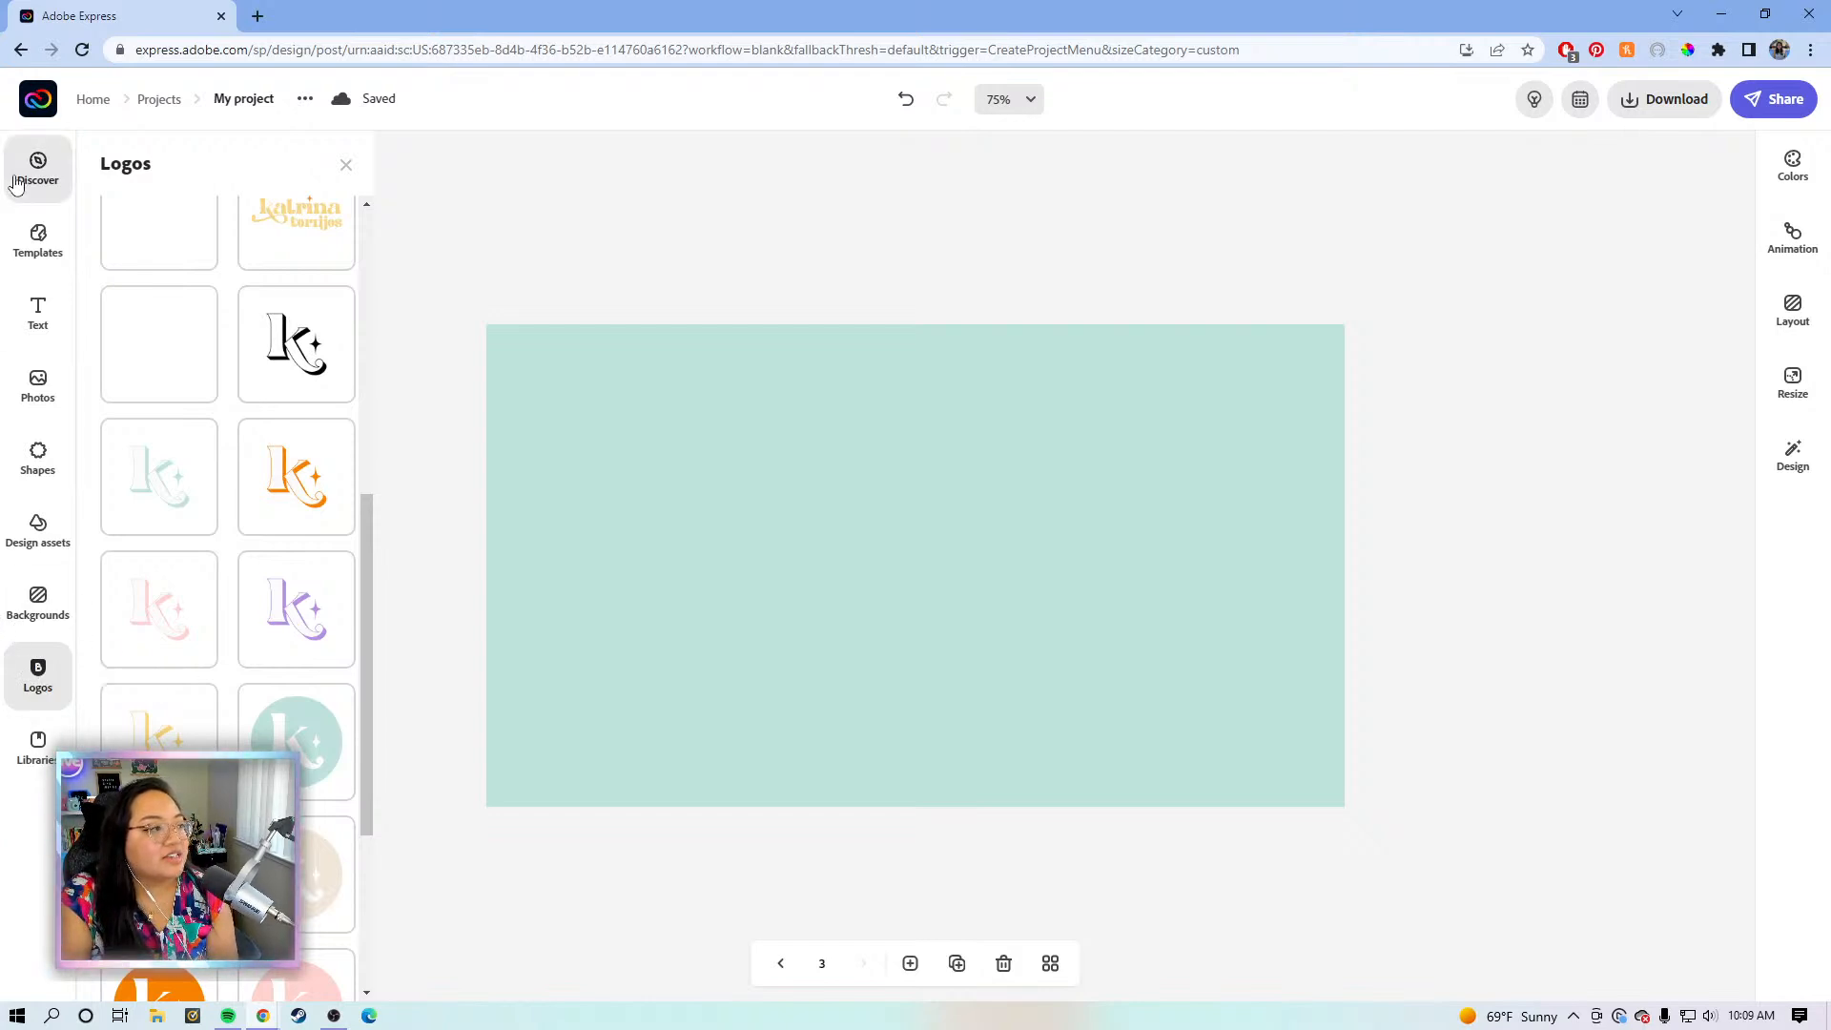
pyautogui.scroll(10, 245, 491)
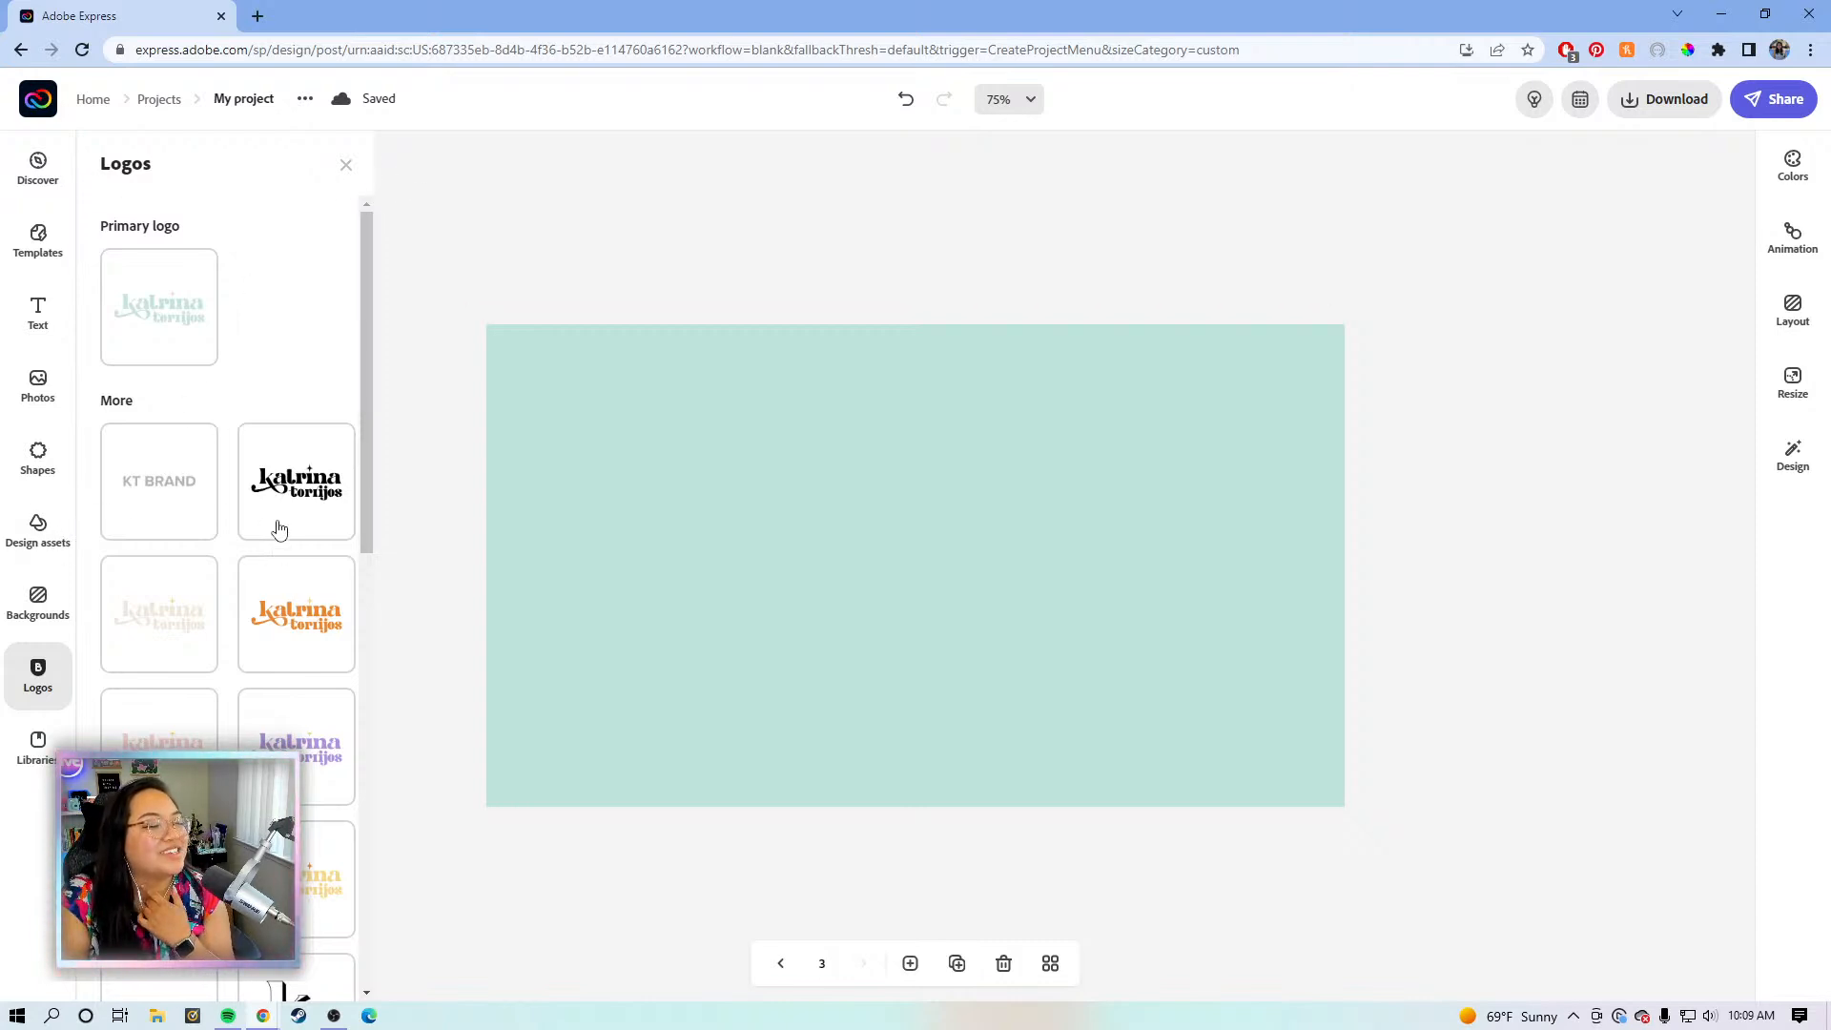
pyautogui.scroll(-10, 279, 530)
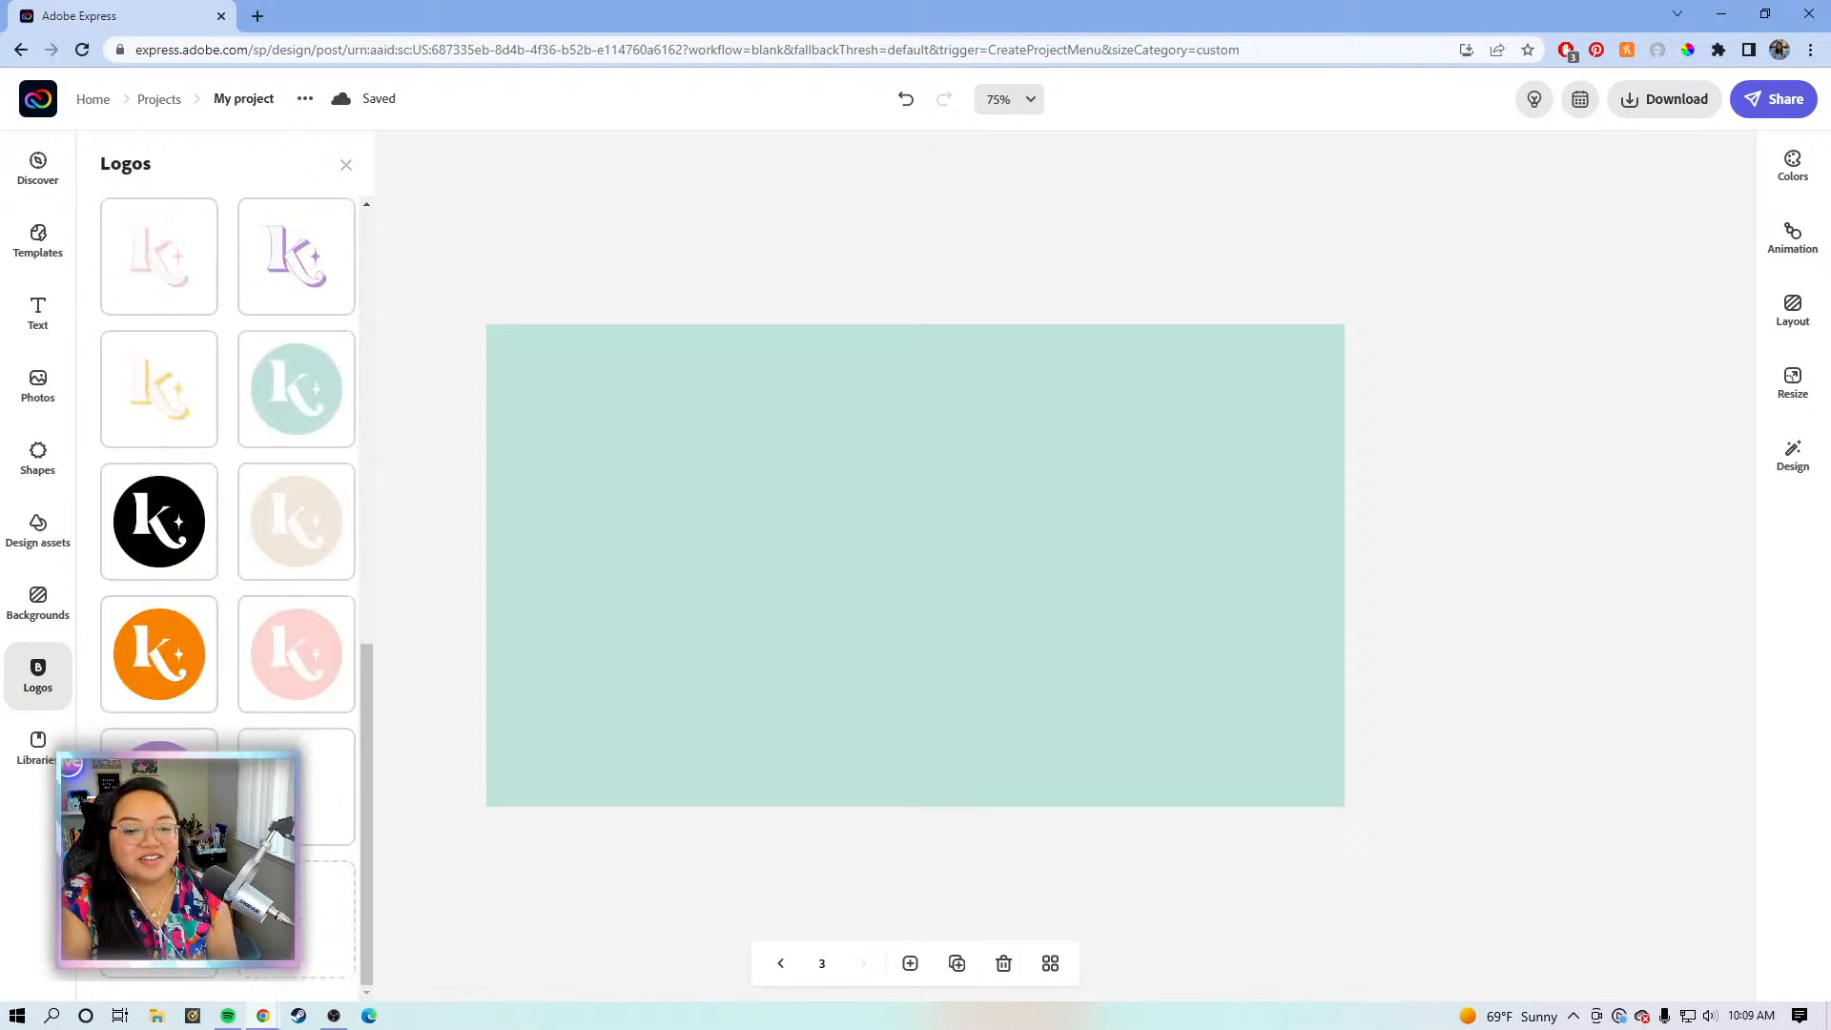
pyautogui.scroll(10, 167, 610)
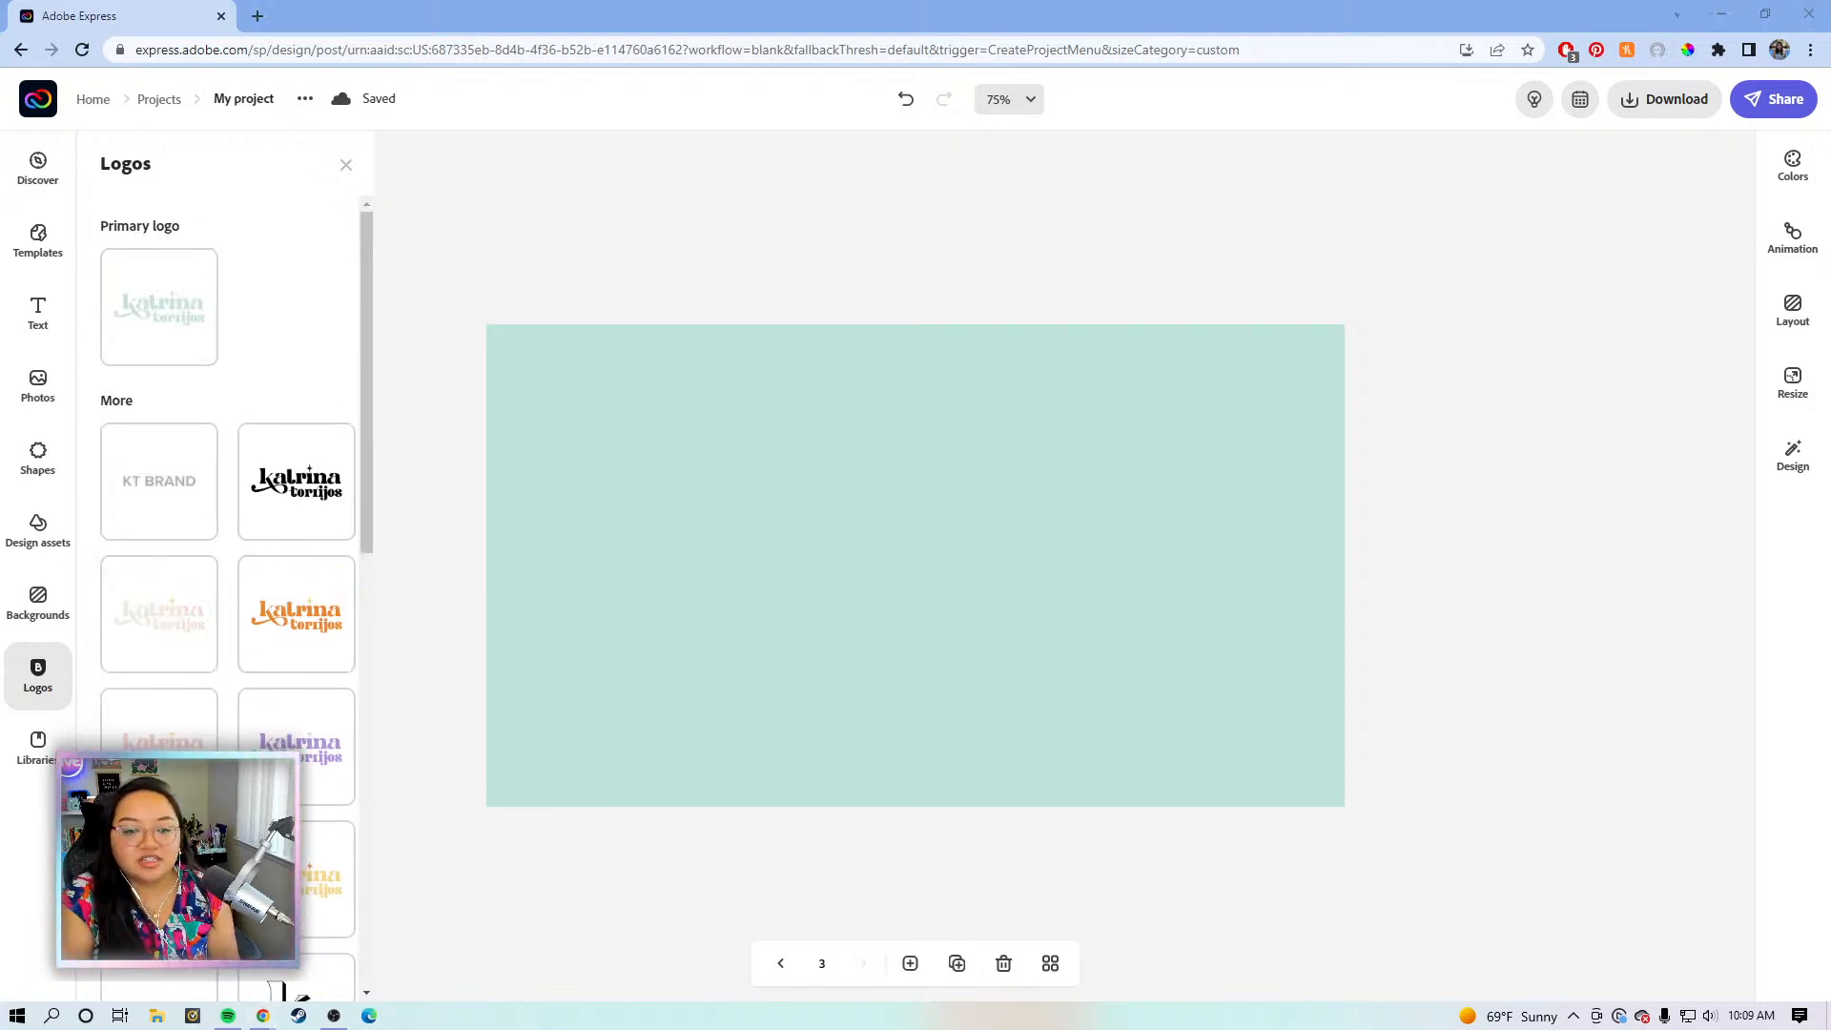
# - Drag an image file from File Explorer onto the mint page, where it shows as a black square
pyautogui.press('super+e')
pyautogui.moveTo(922, 59); pyautogui.dragTo(1830, 265)
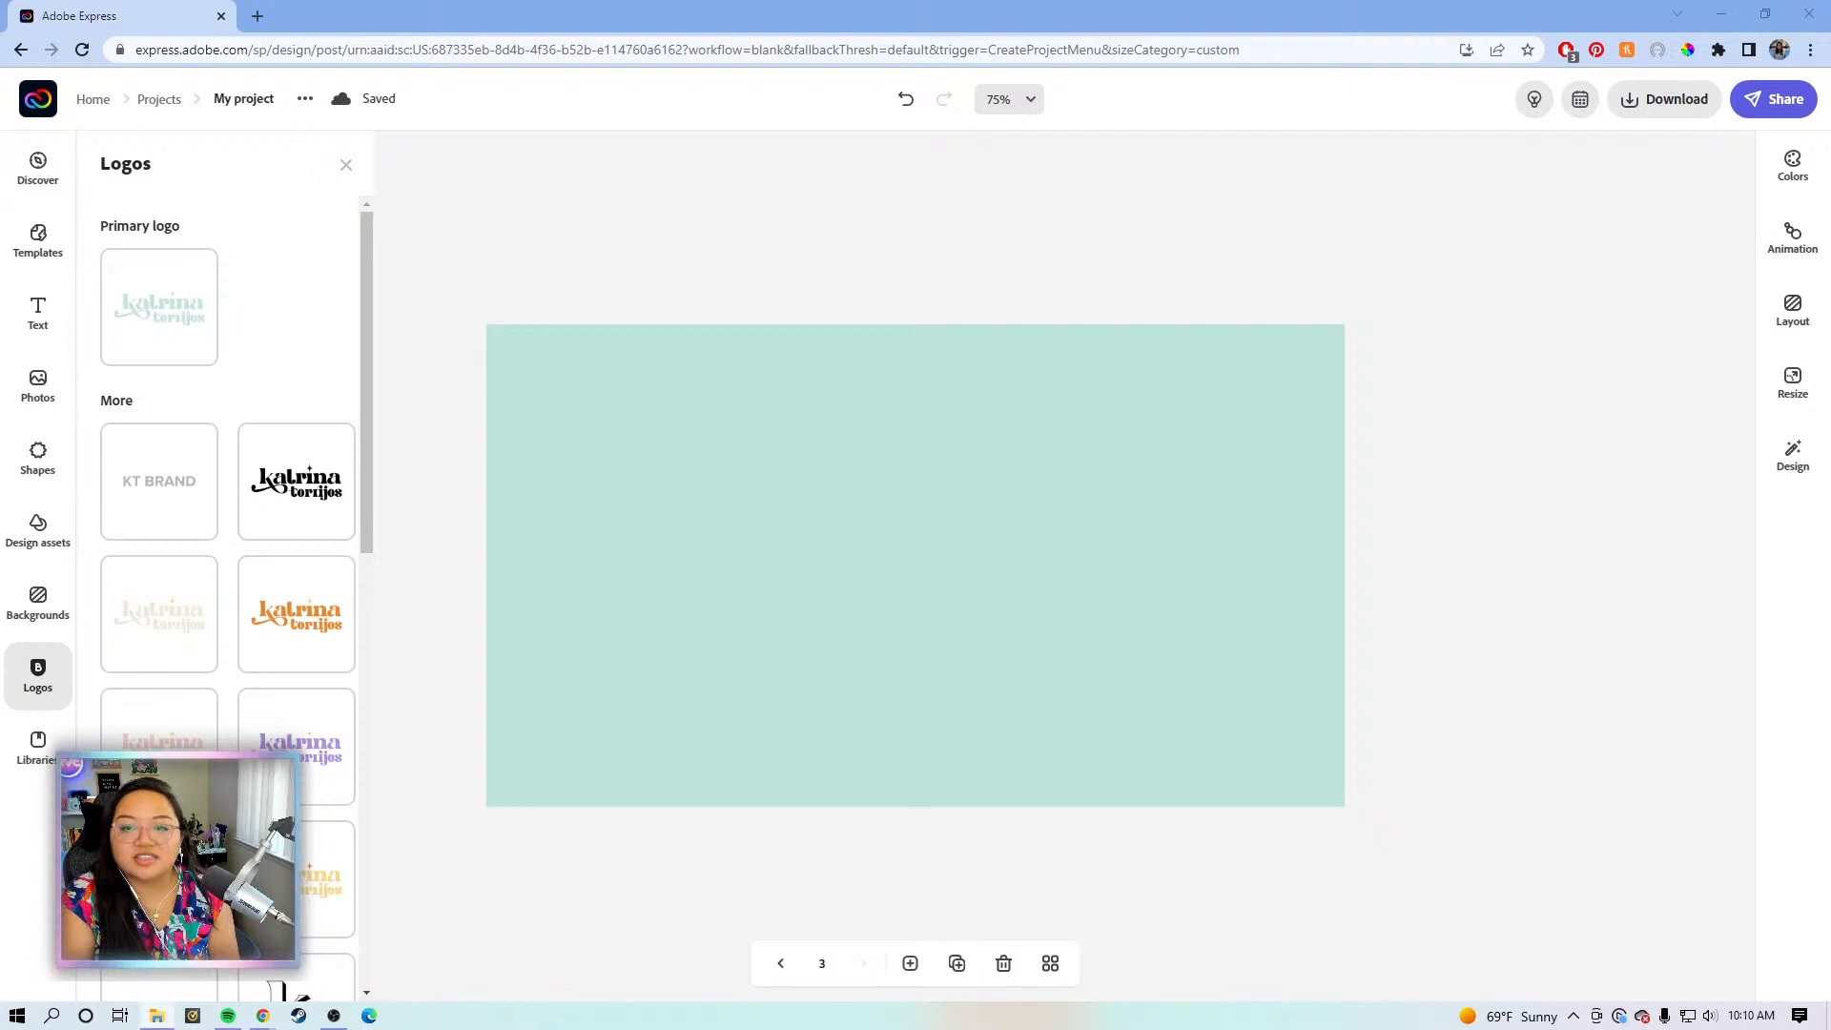
pyautogui.moveTo(1268, 382); pyautogui.dragTo(827, 524)
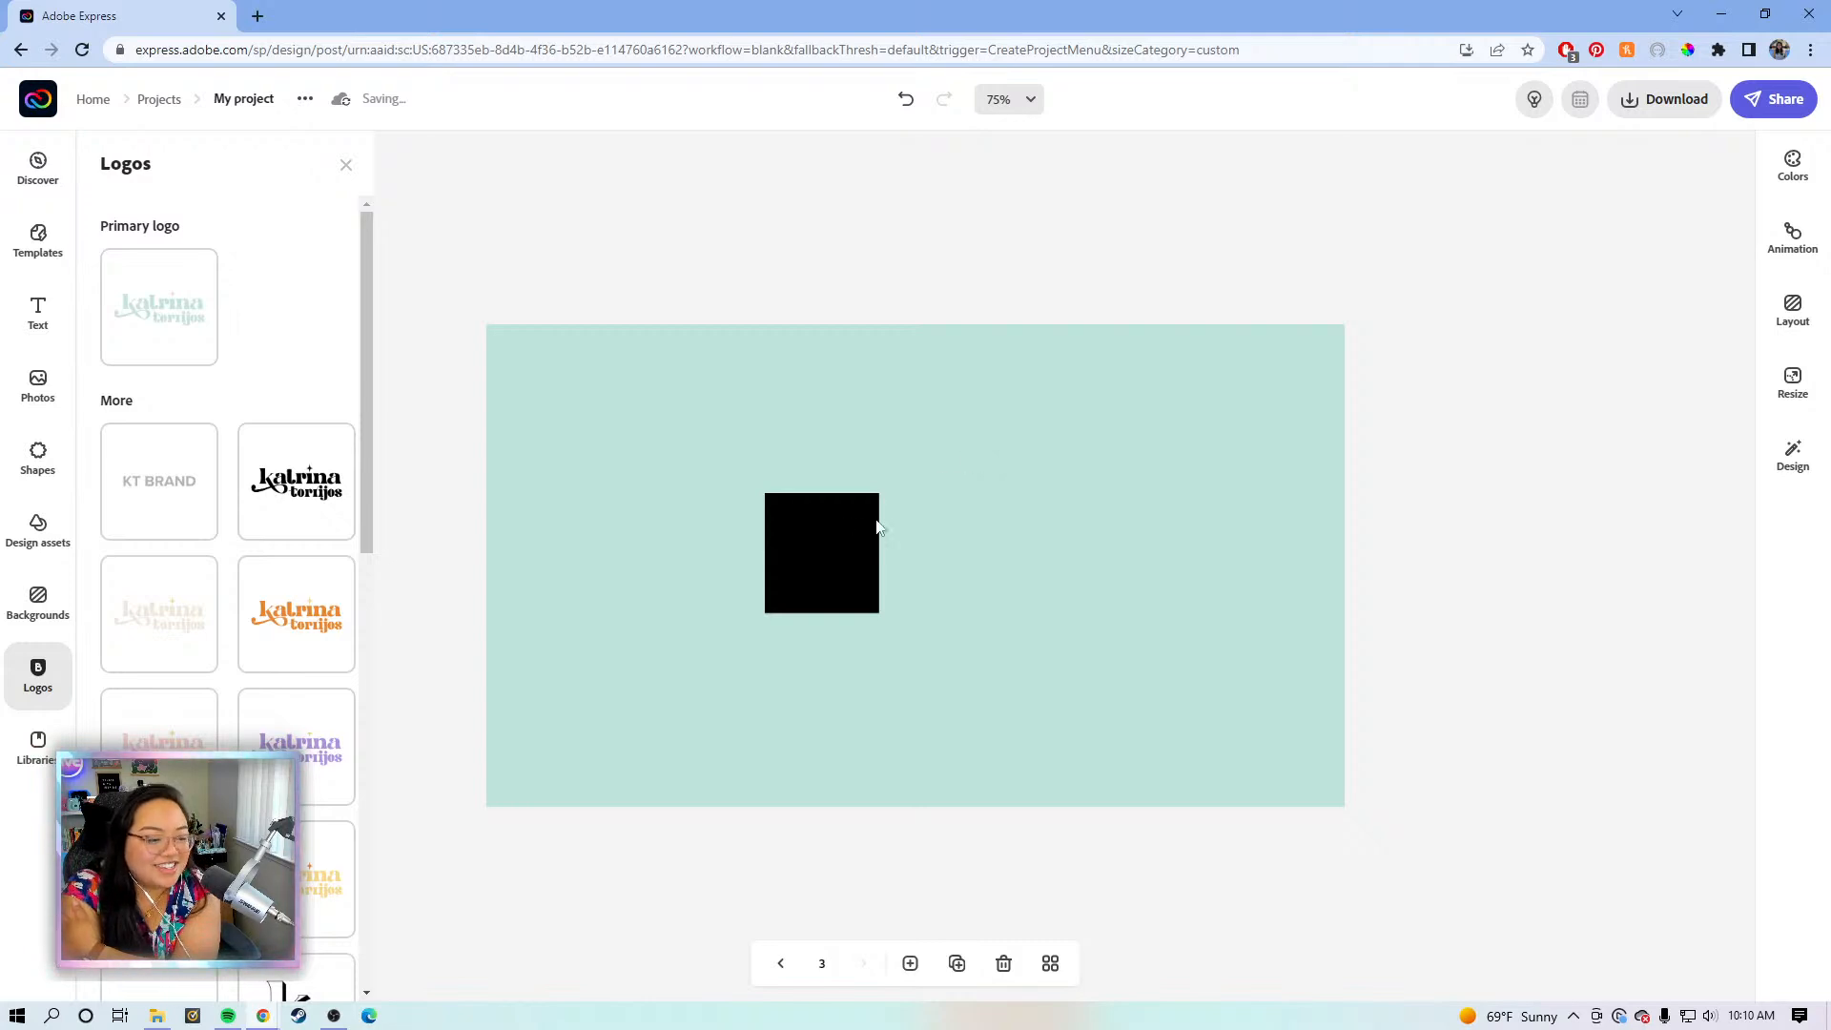
# - Move the black image lower right, close Logos and reload the editor to reopen the project
pyautogui.click(850, 535)
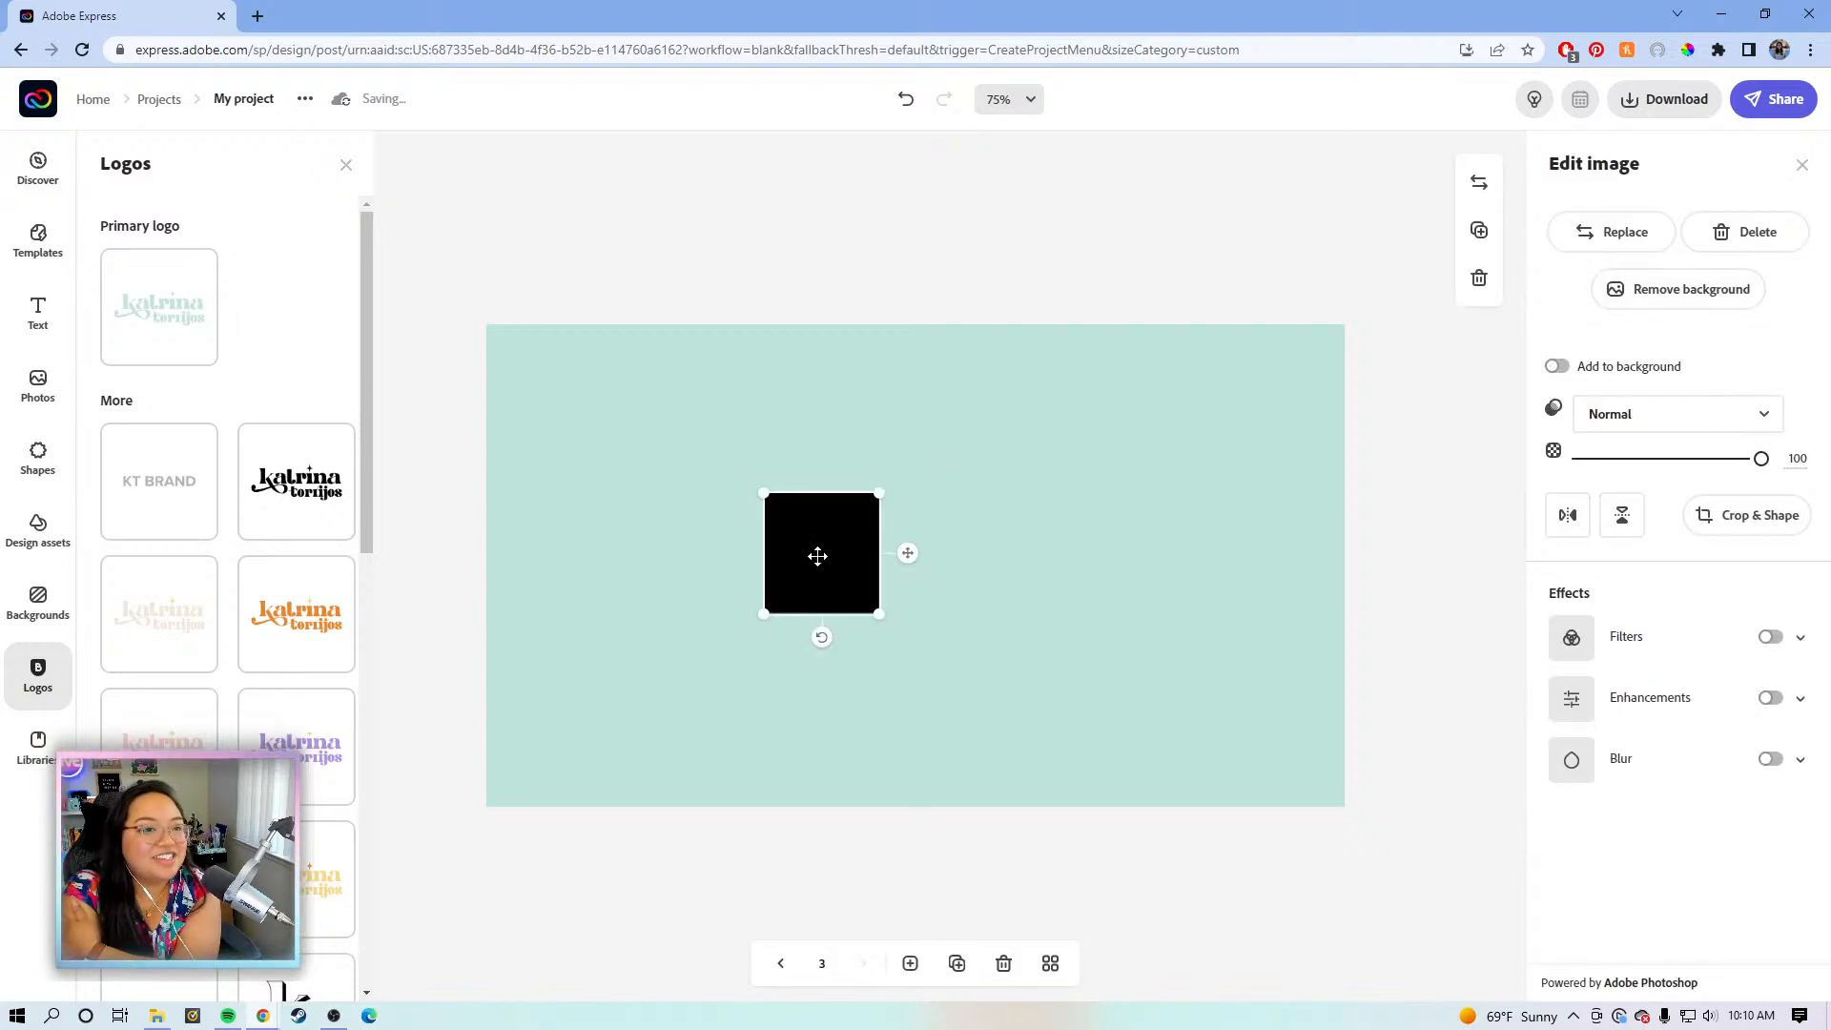
pyautogui.moveTo(814, 566); pyautogui.dragTo(932, 645)
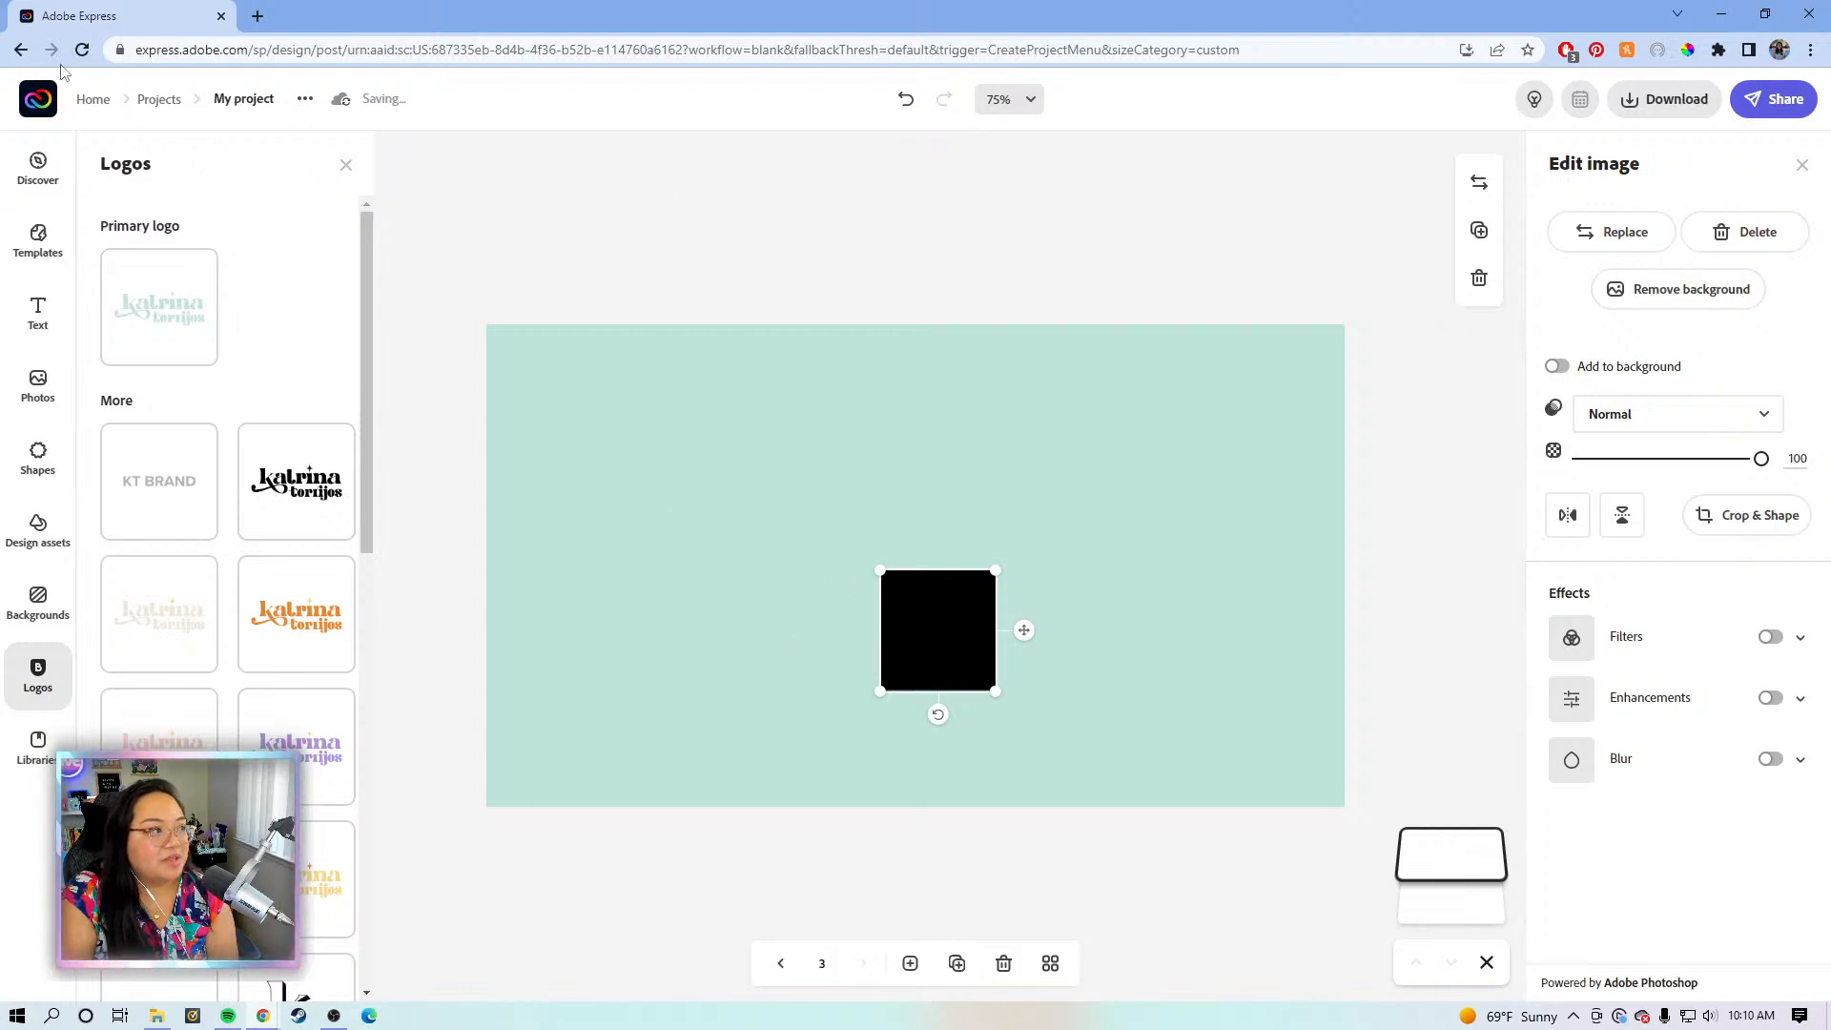
pyautogui.click(87, 53)
pyautogui.click(1092, 147)
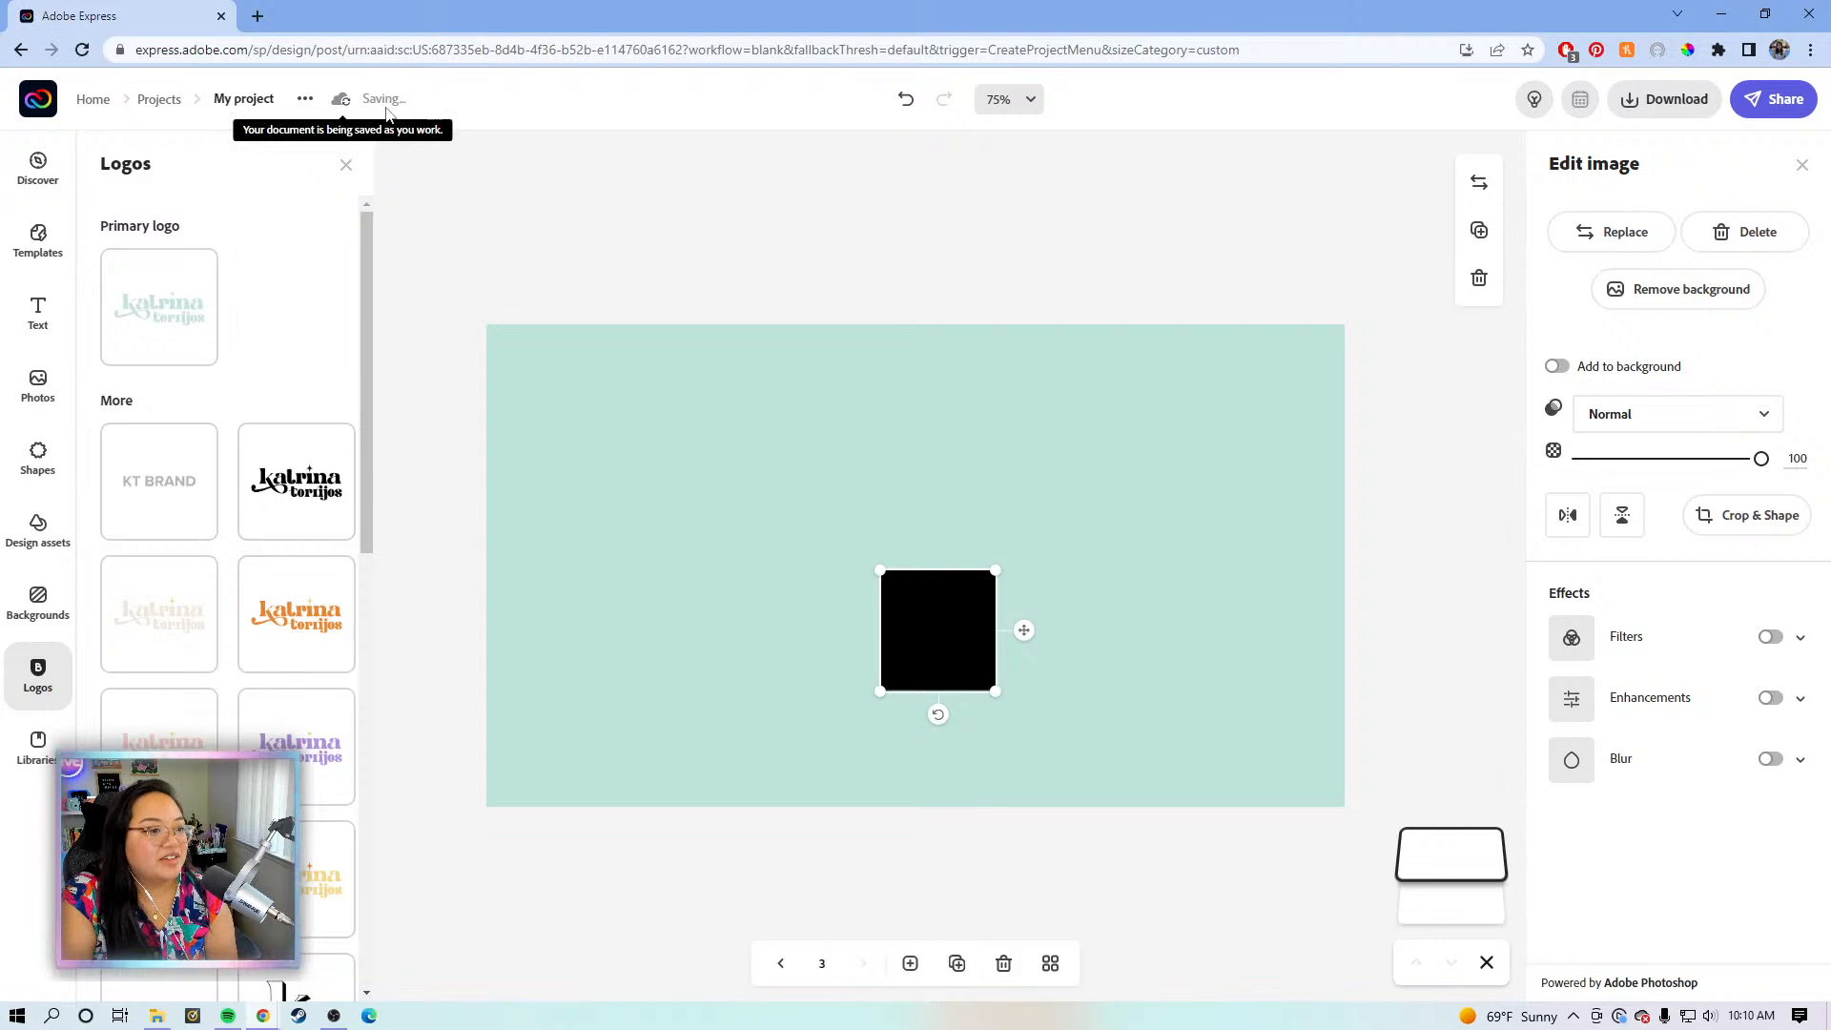
pyautogui.click(43, 672)
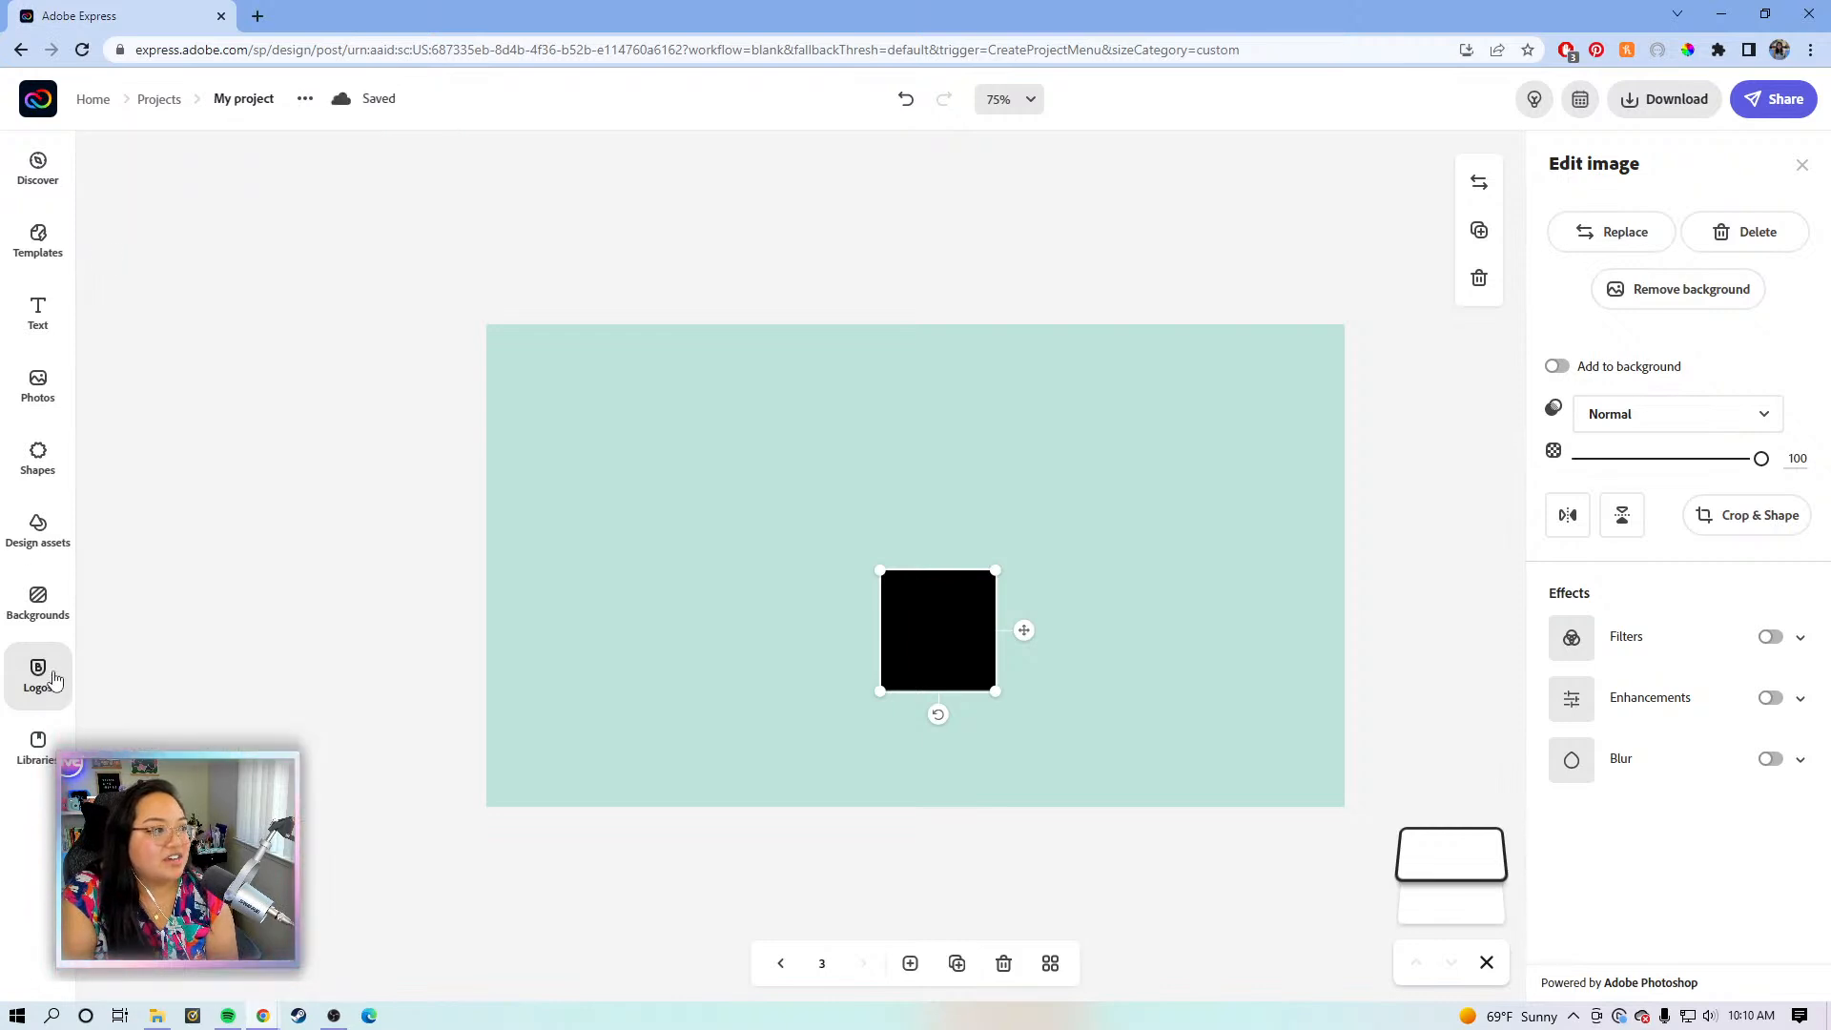
pyautogui.click(83, 50)
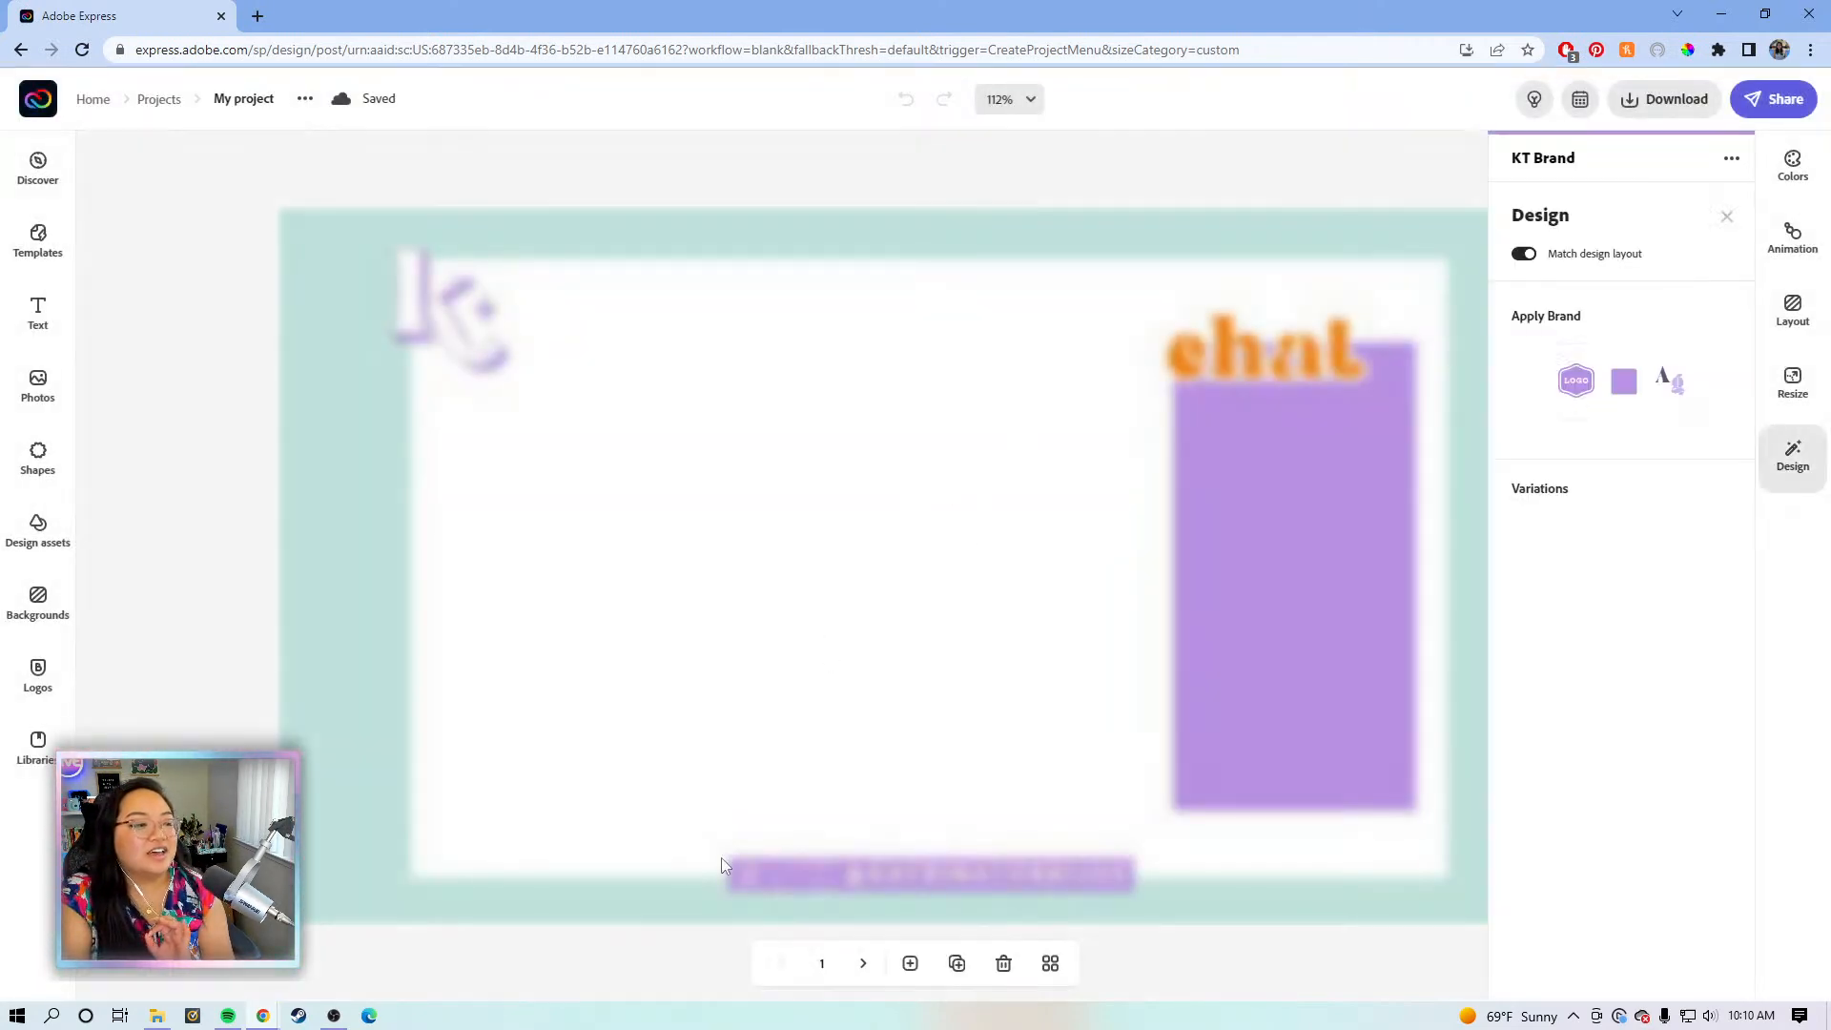
# - On page 3, size the K-pattern image to fill the left half and place a copy on the right
pyautogui.click(1048, 966)
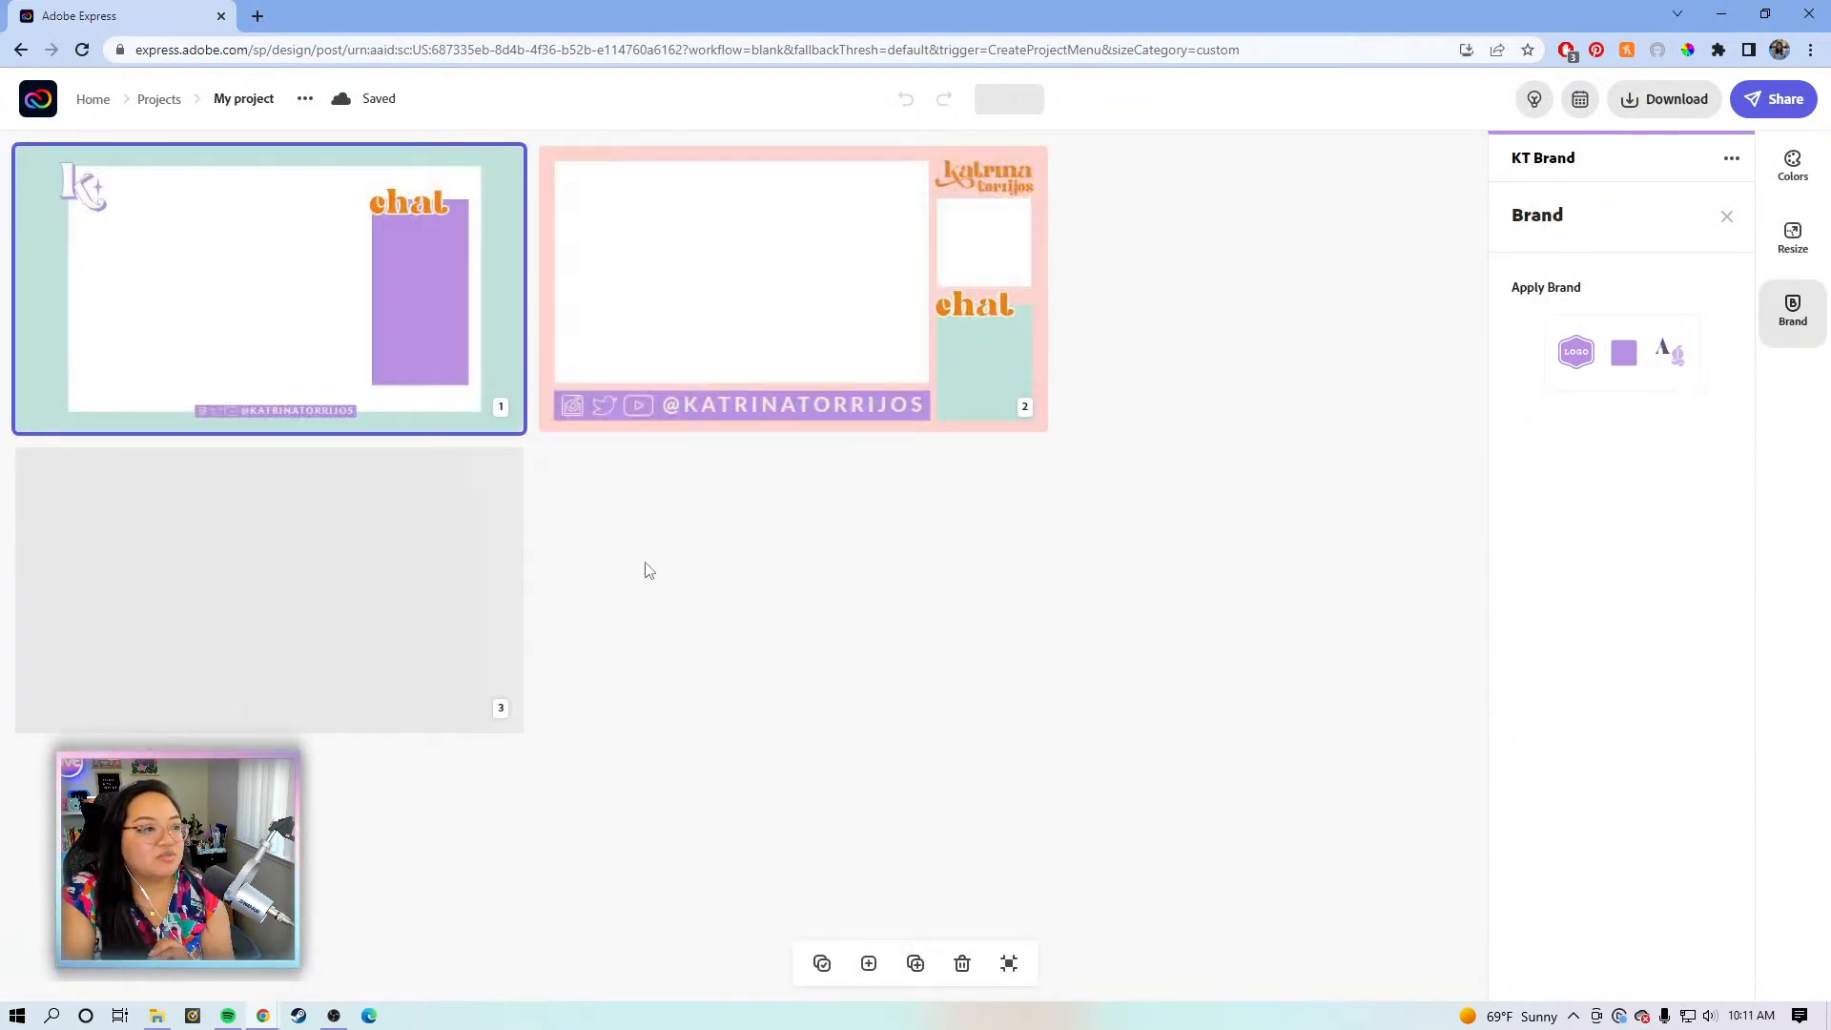
pyautogui.click(393, 579)
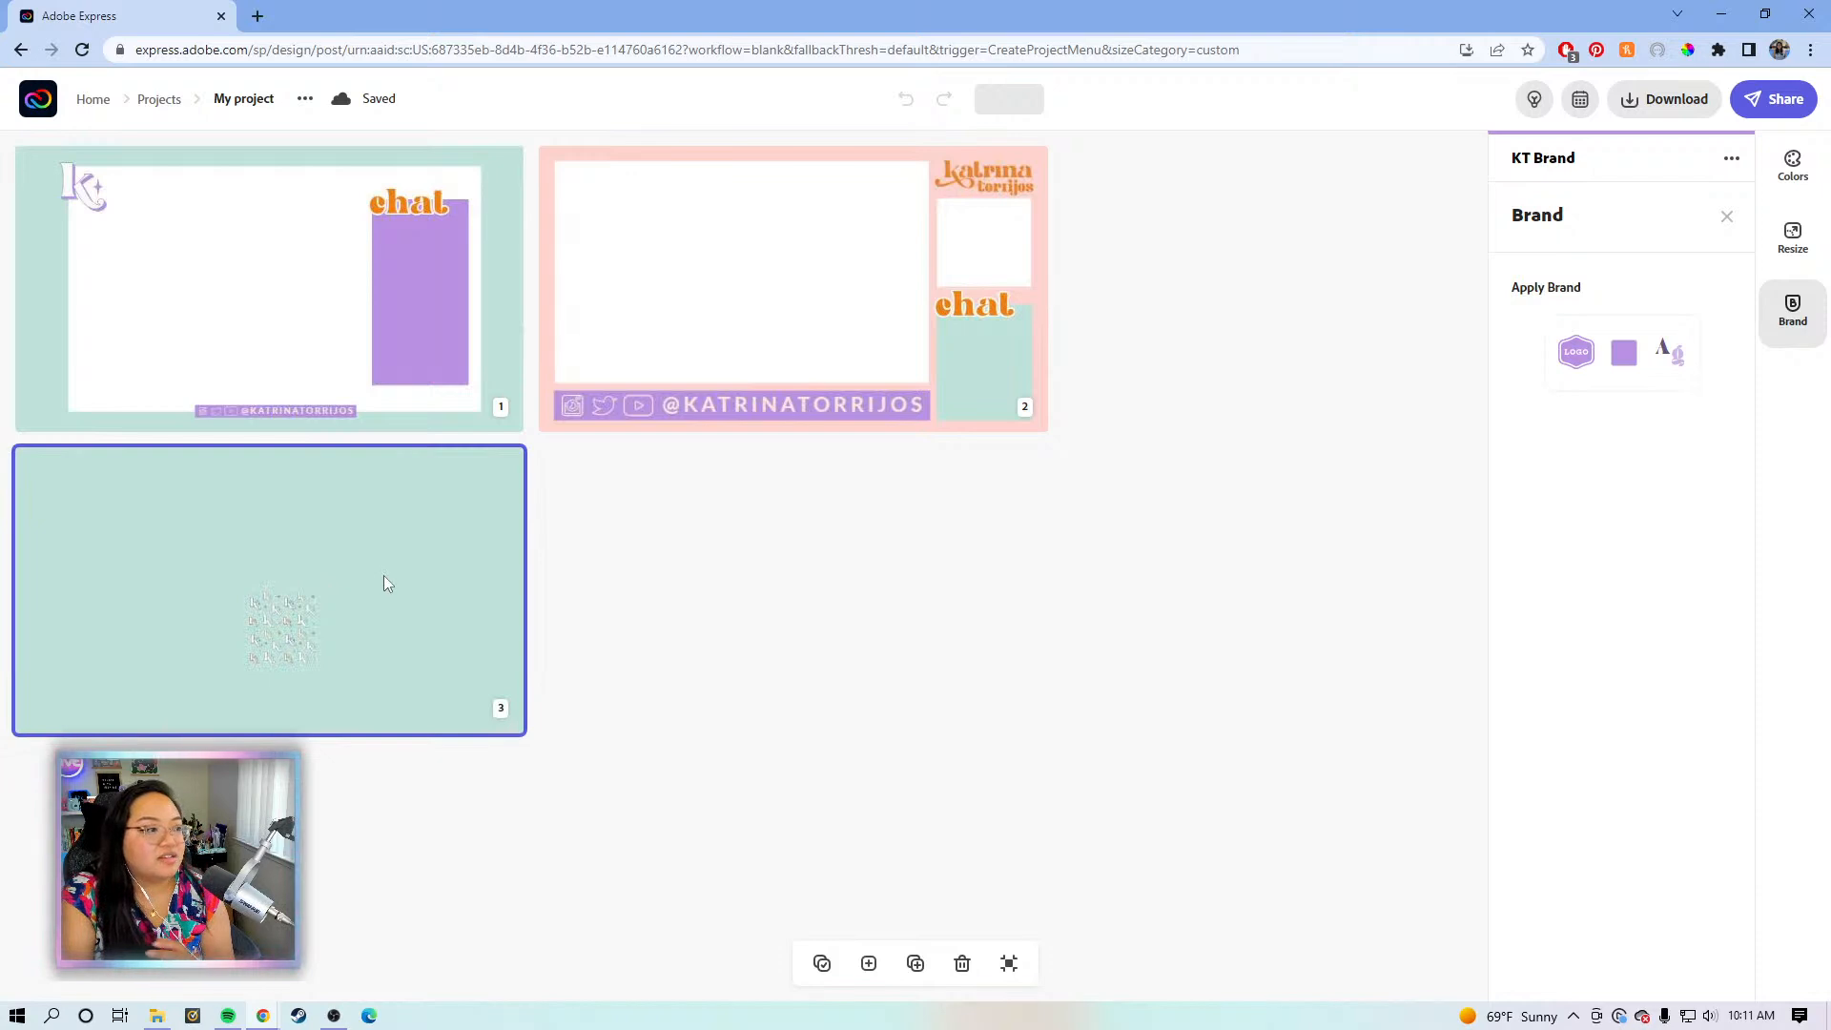
pyautogui.doubleClick(383, 575)
pyautogui.click(954, 657)
pyautogui.moveTo(953, 658); pyautogui.dragTo(364, 301)
pyautogui.moveTo(448, 388); pyautogui.dragTo(932, 948)
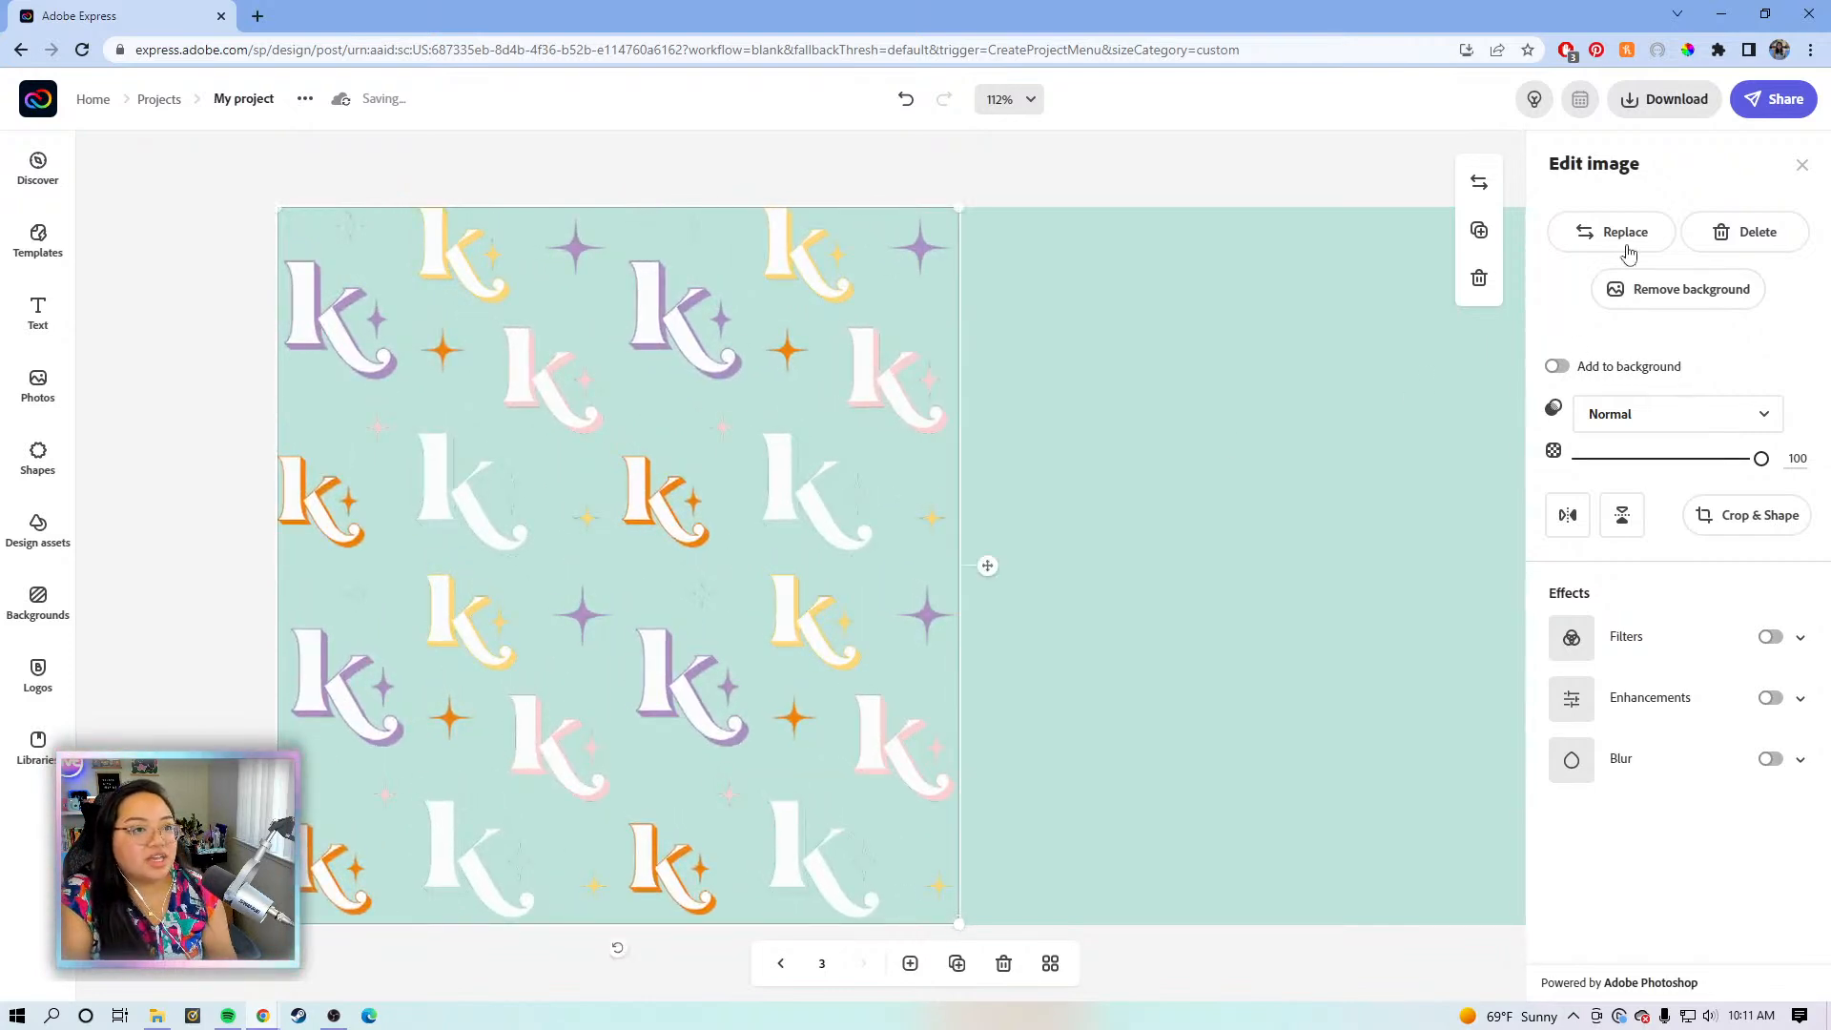
pyautogui.moveTo(694, 527); pyautogui.dragTo(1367, 521)
# - Fade both pattern images to about 40 opacity
pyautogui.click(1676, 462)
pyautogui.moveTo(1675, 464); pyautogui.dragTo(1652, 463)
pyautogui.click(760, 404)
pyautogui.click(1642, 465)
pyautogui.moveTo(1643, 469); pyautogui.dragTo(1653, 471)
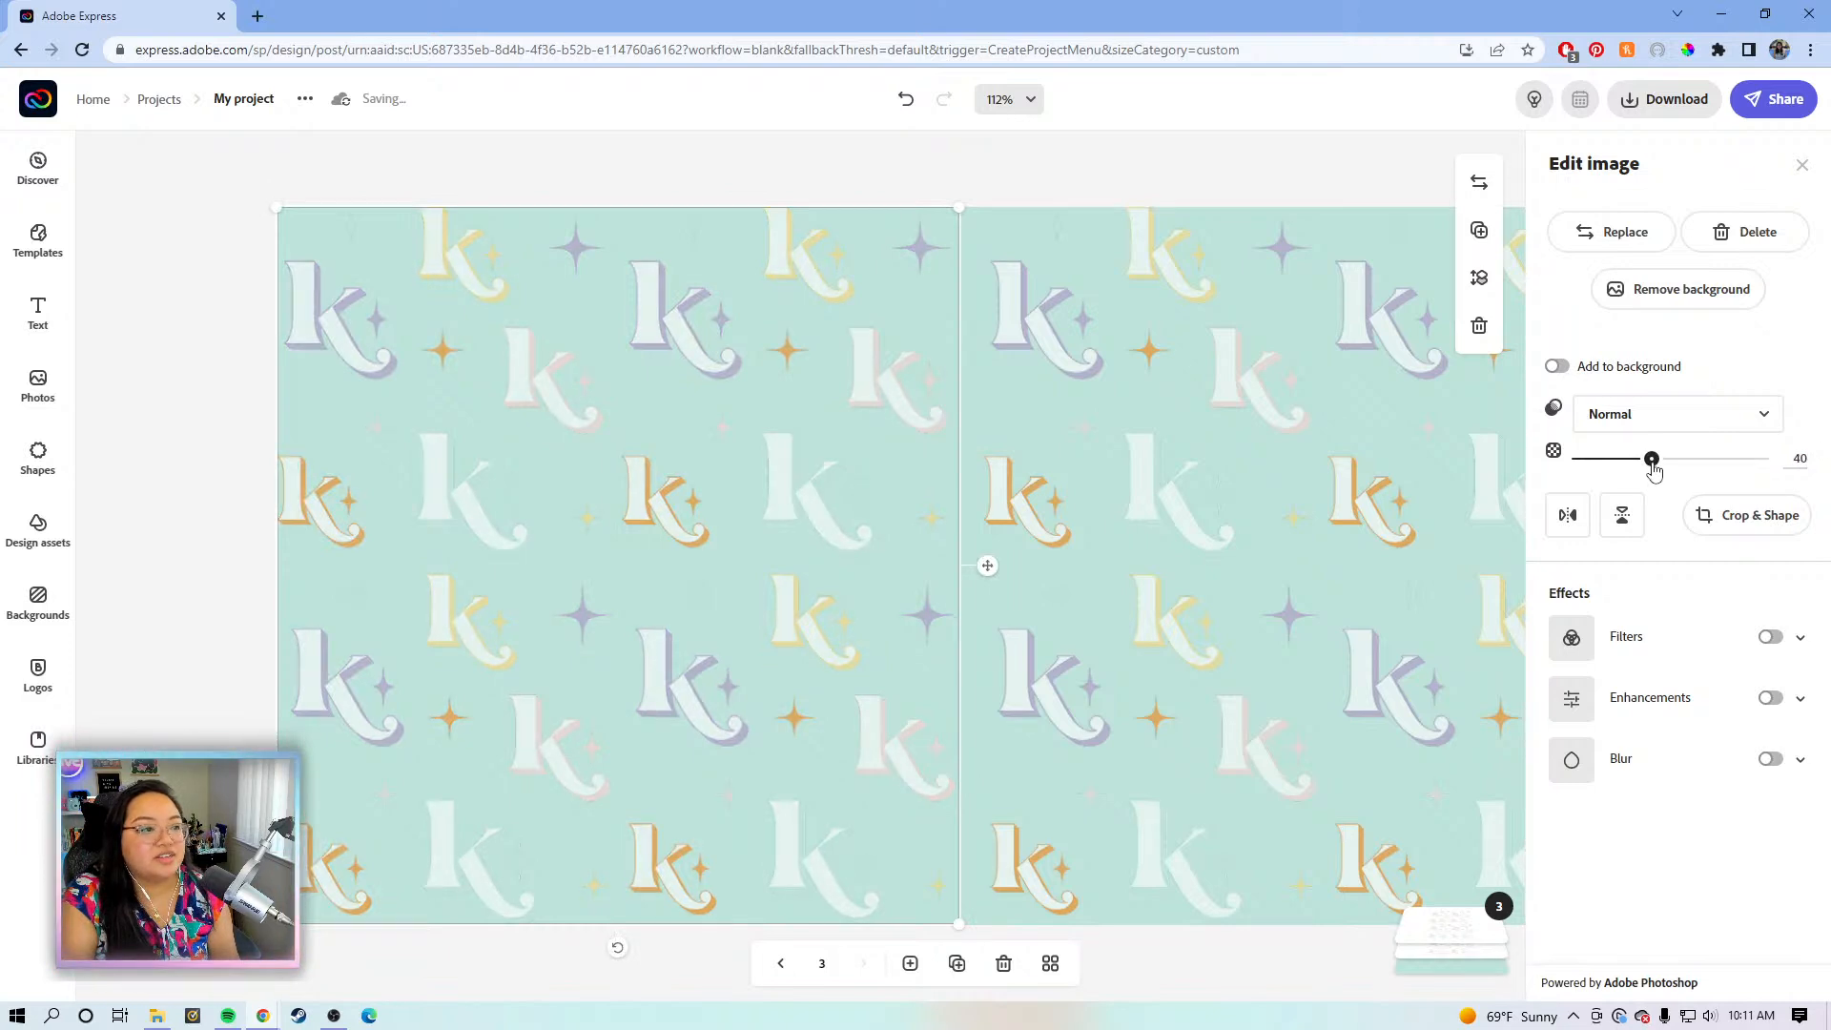
pyautogui.click(1173, 162)
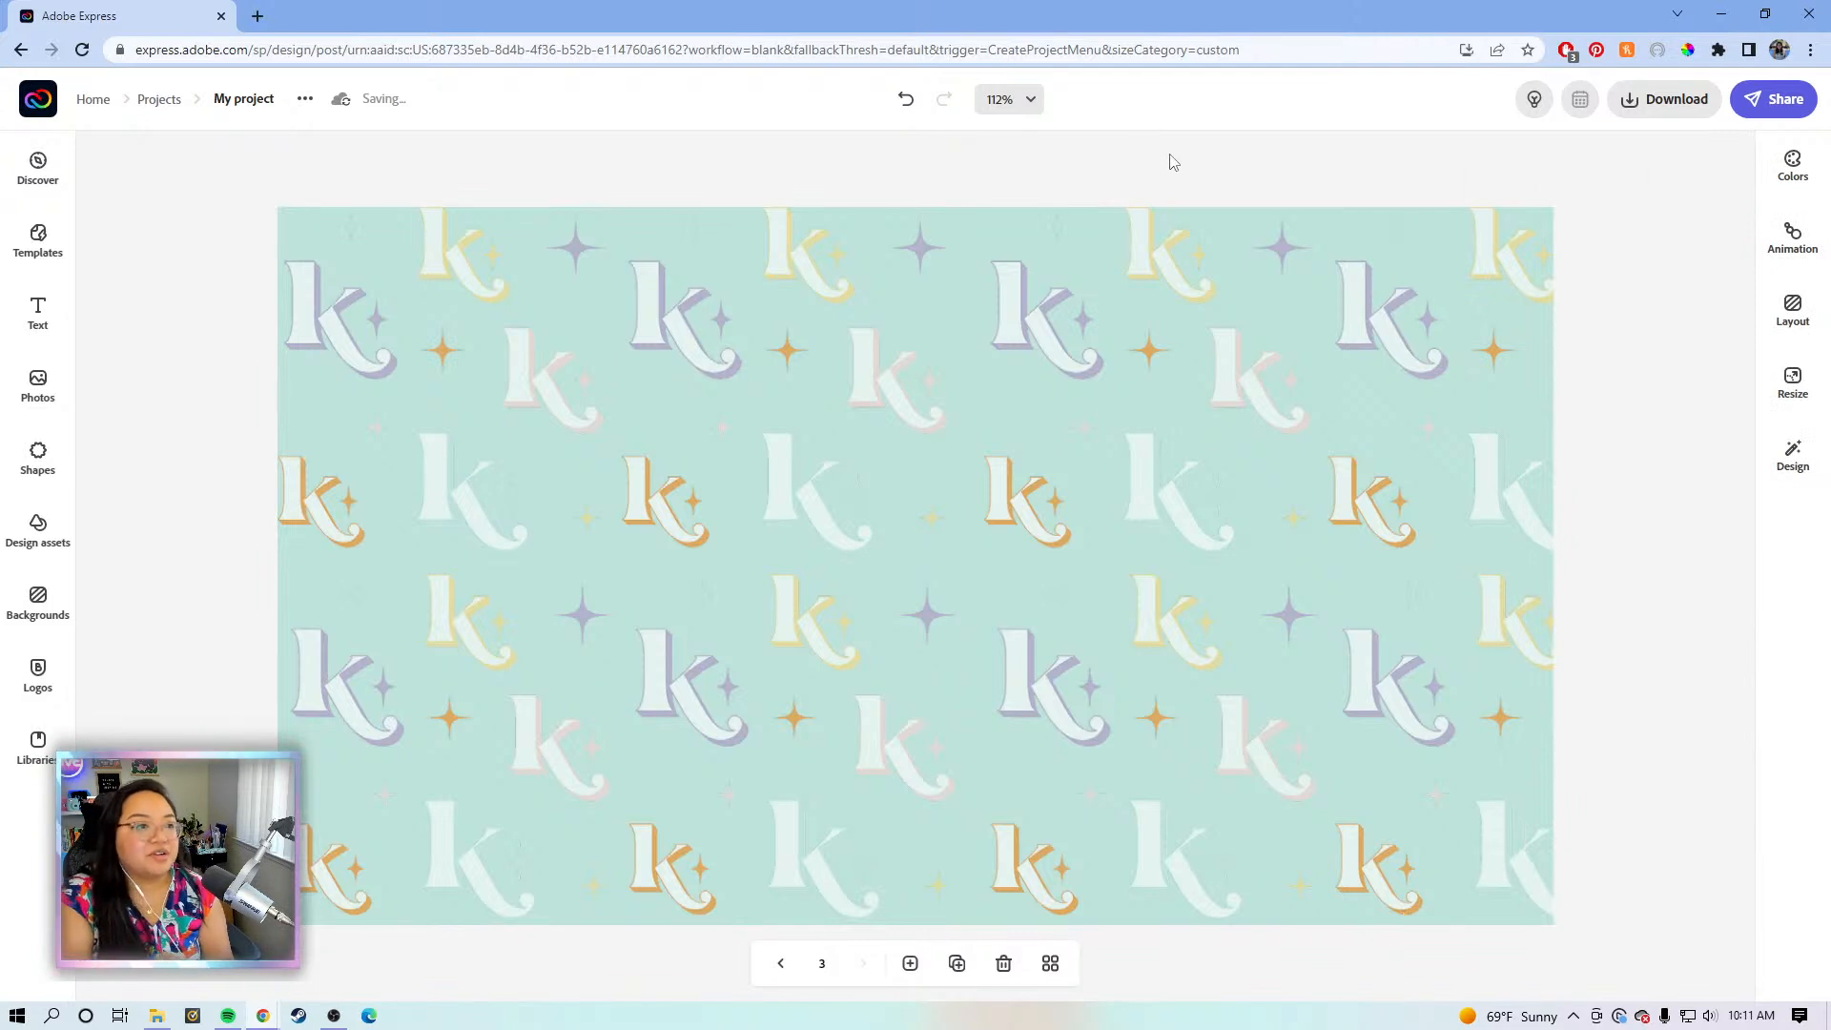
pyautogui.click(1150, 391)
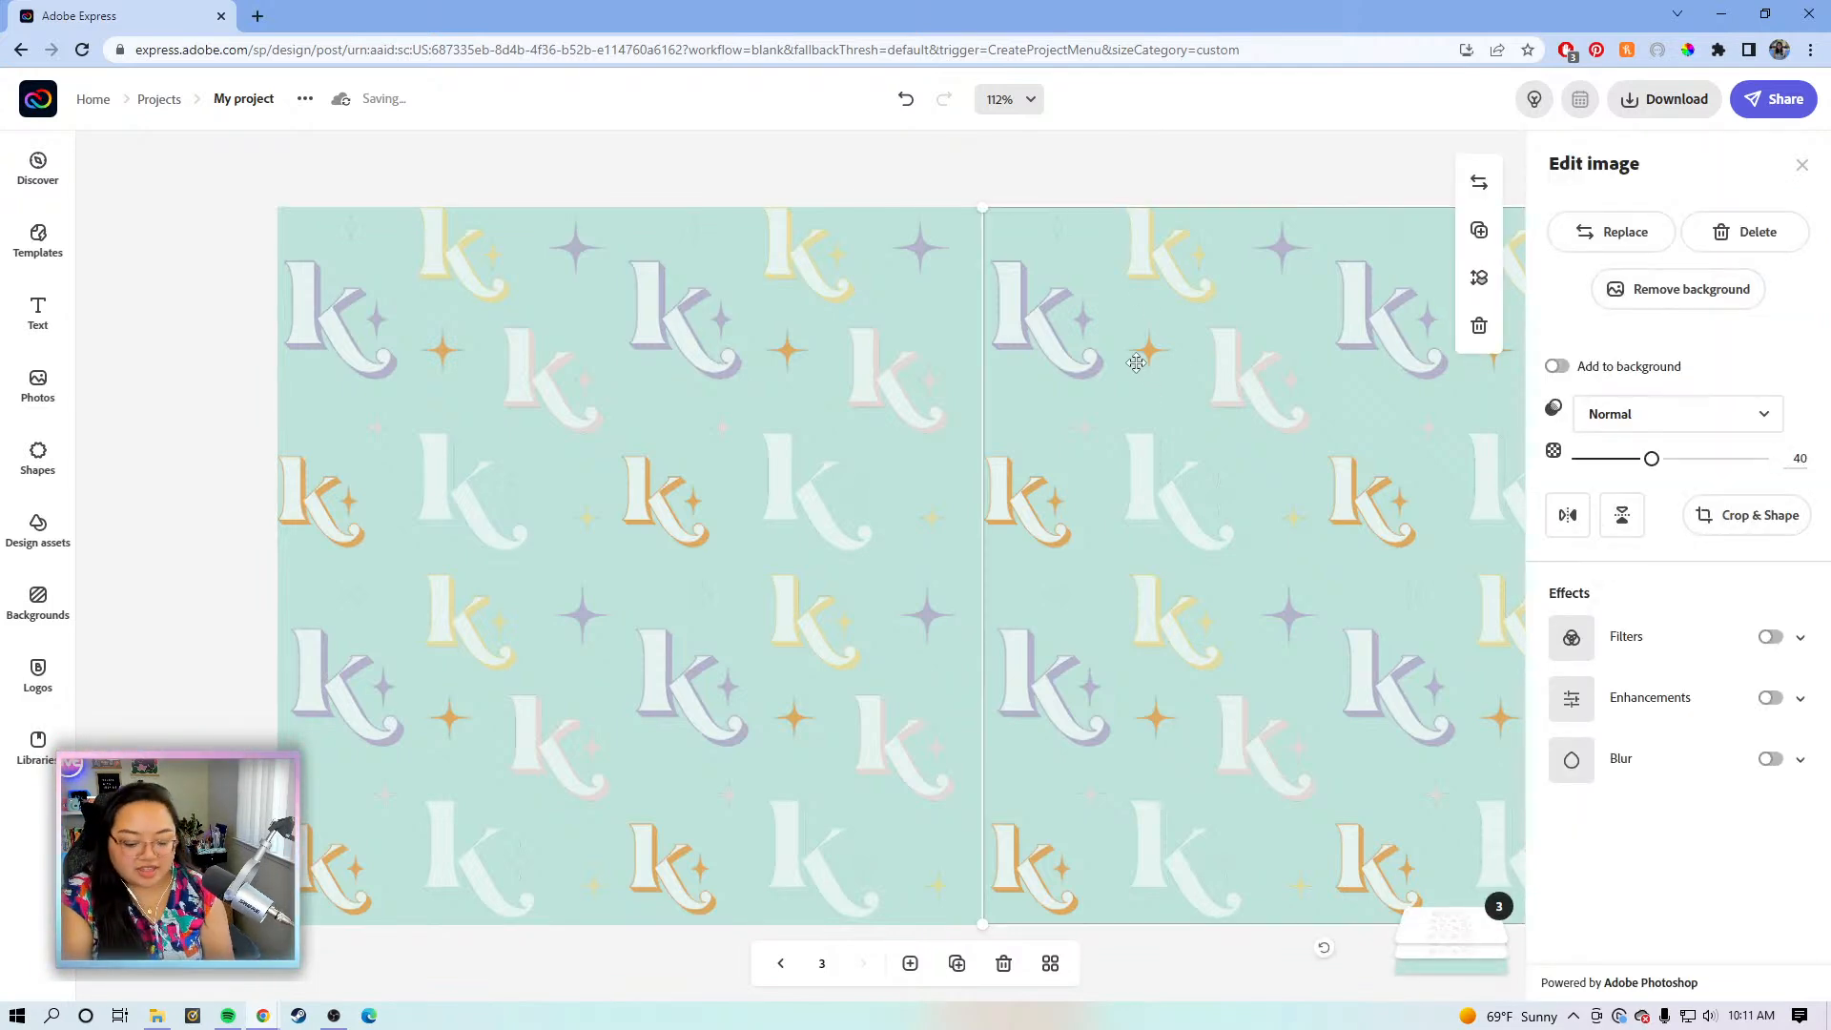
# - Add a default test text box to page 3 and delete it again
pyautogui.click(1163, 186)
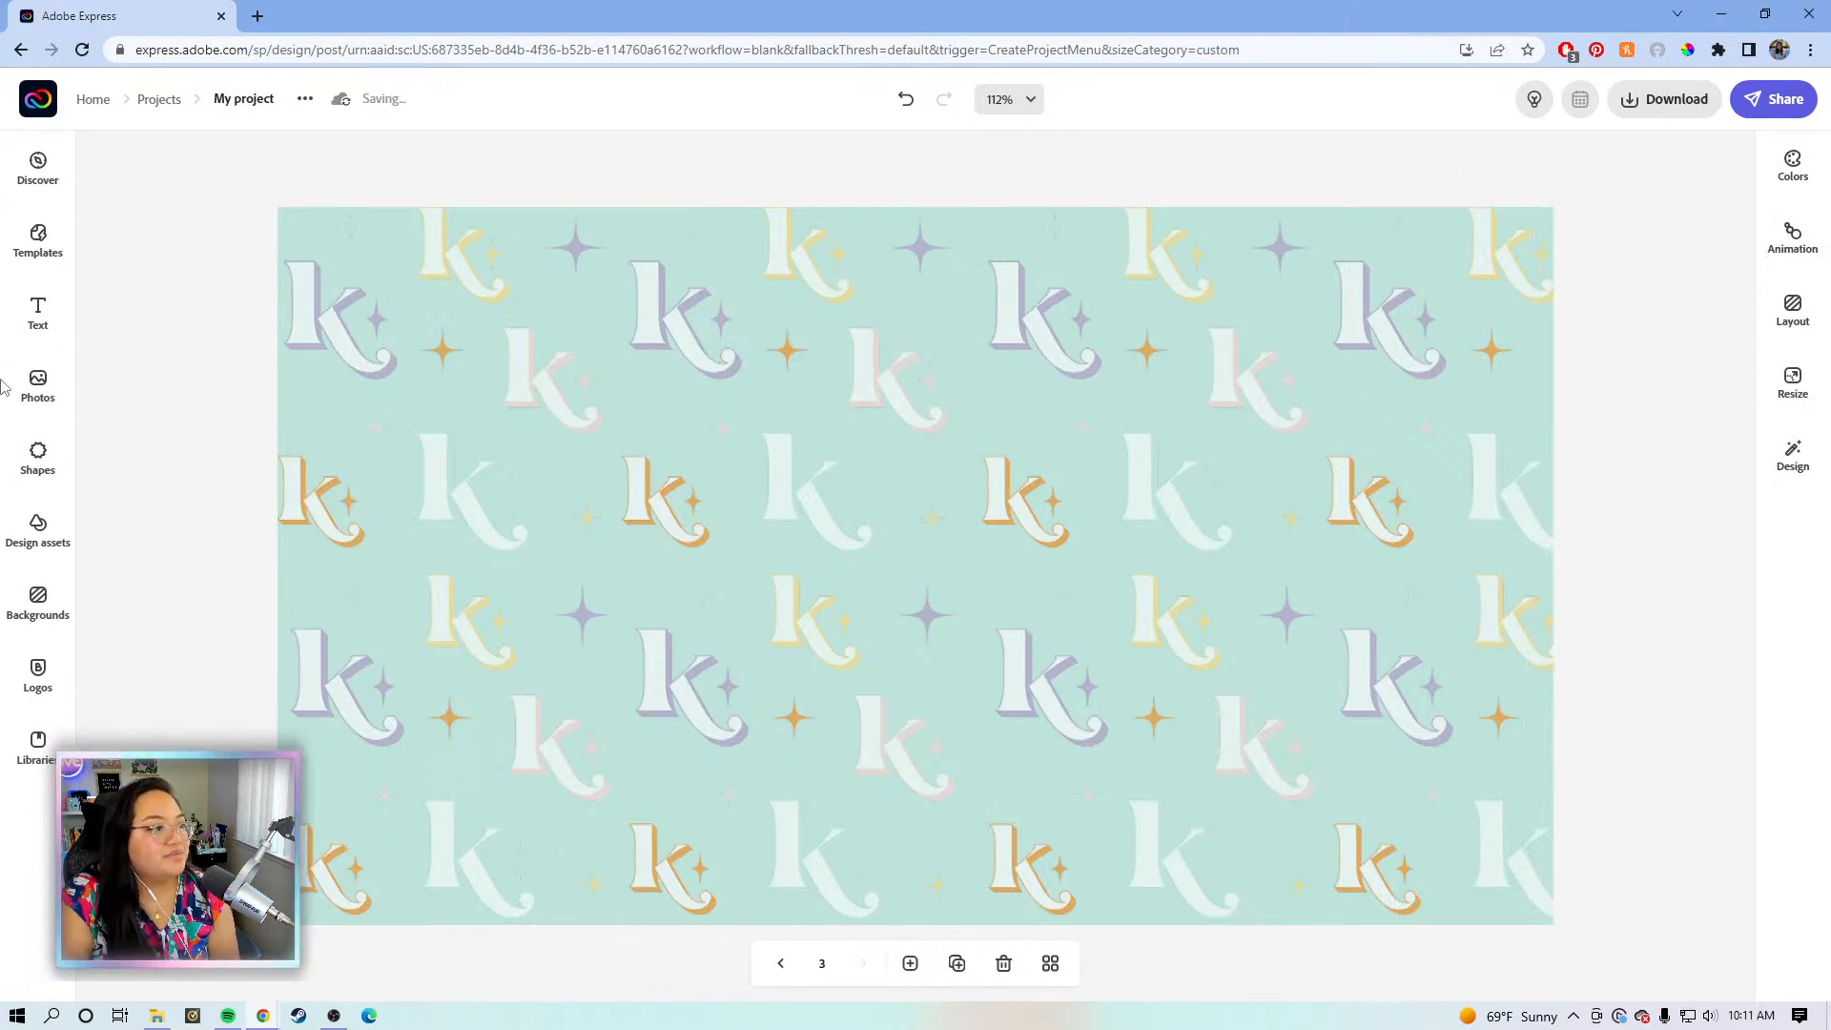
pyautogui.click(38, 309)
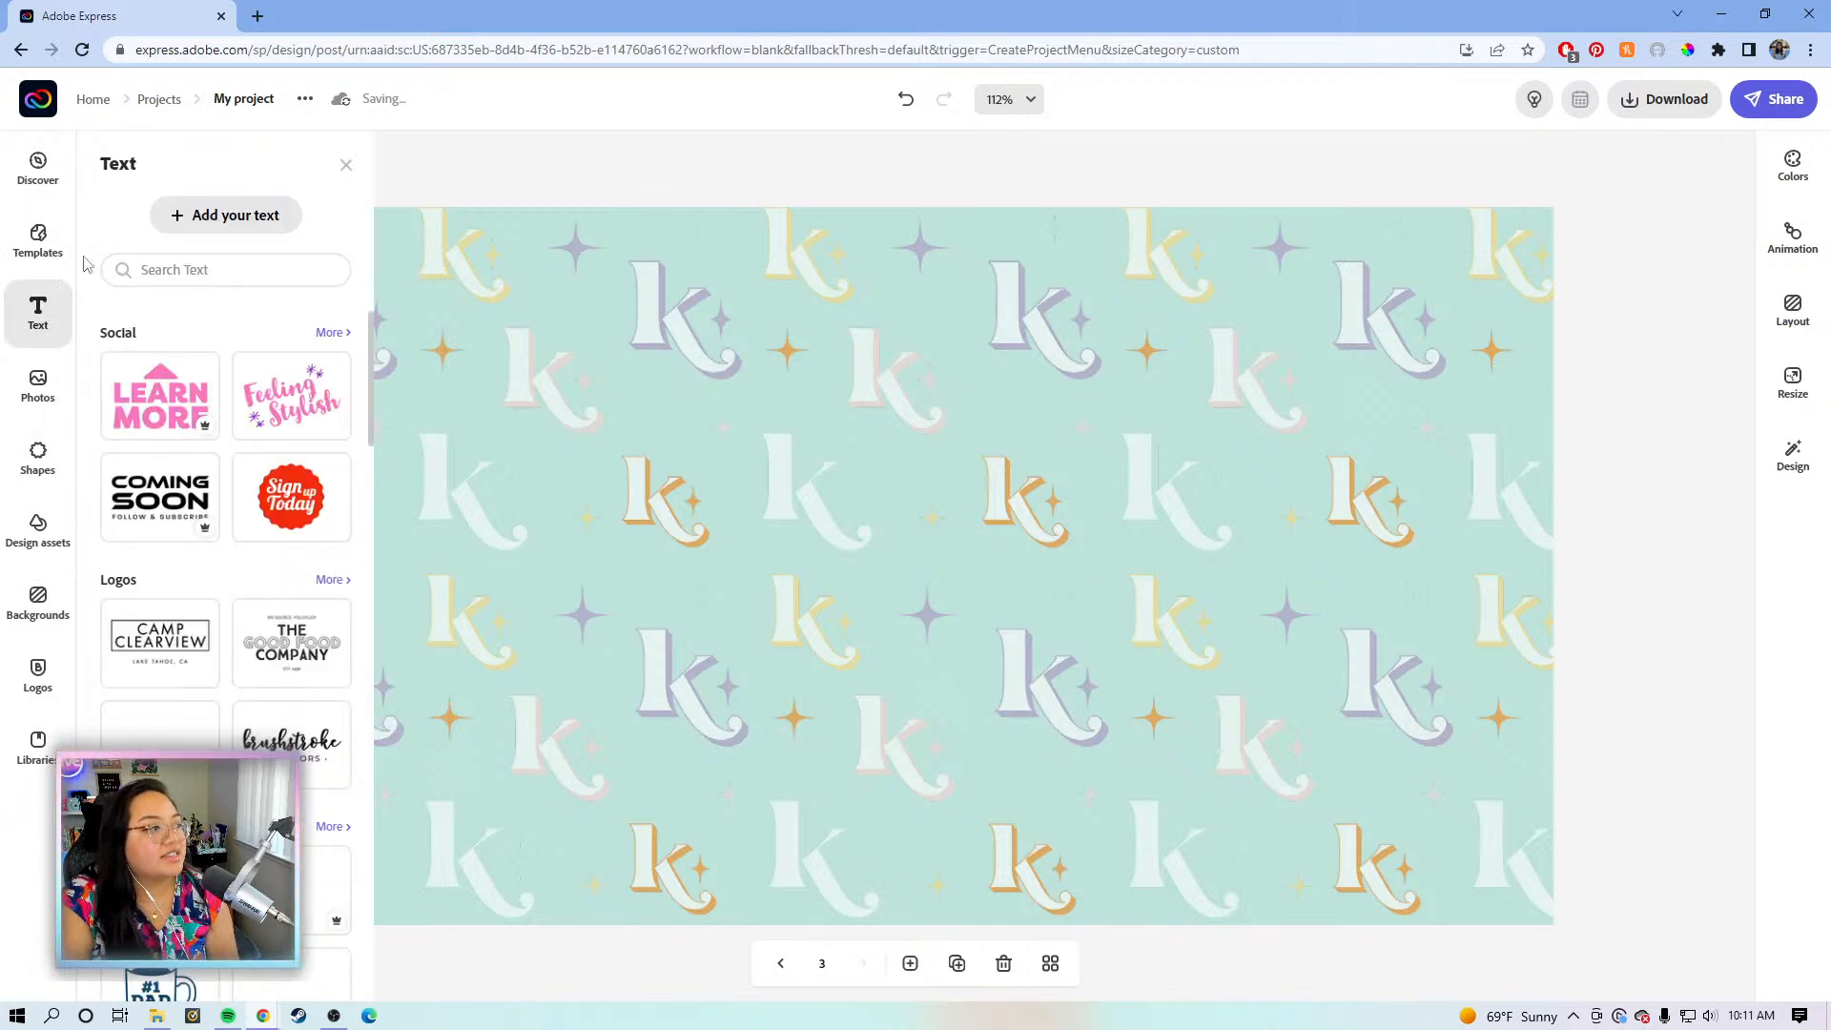
pyautogui.click(211, 218)
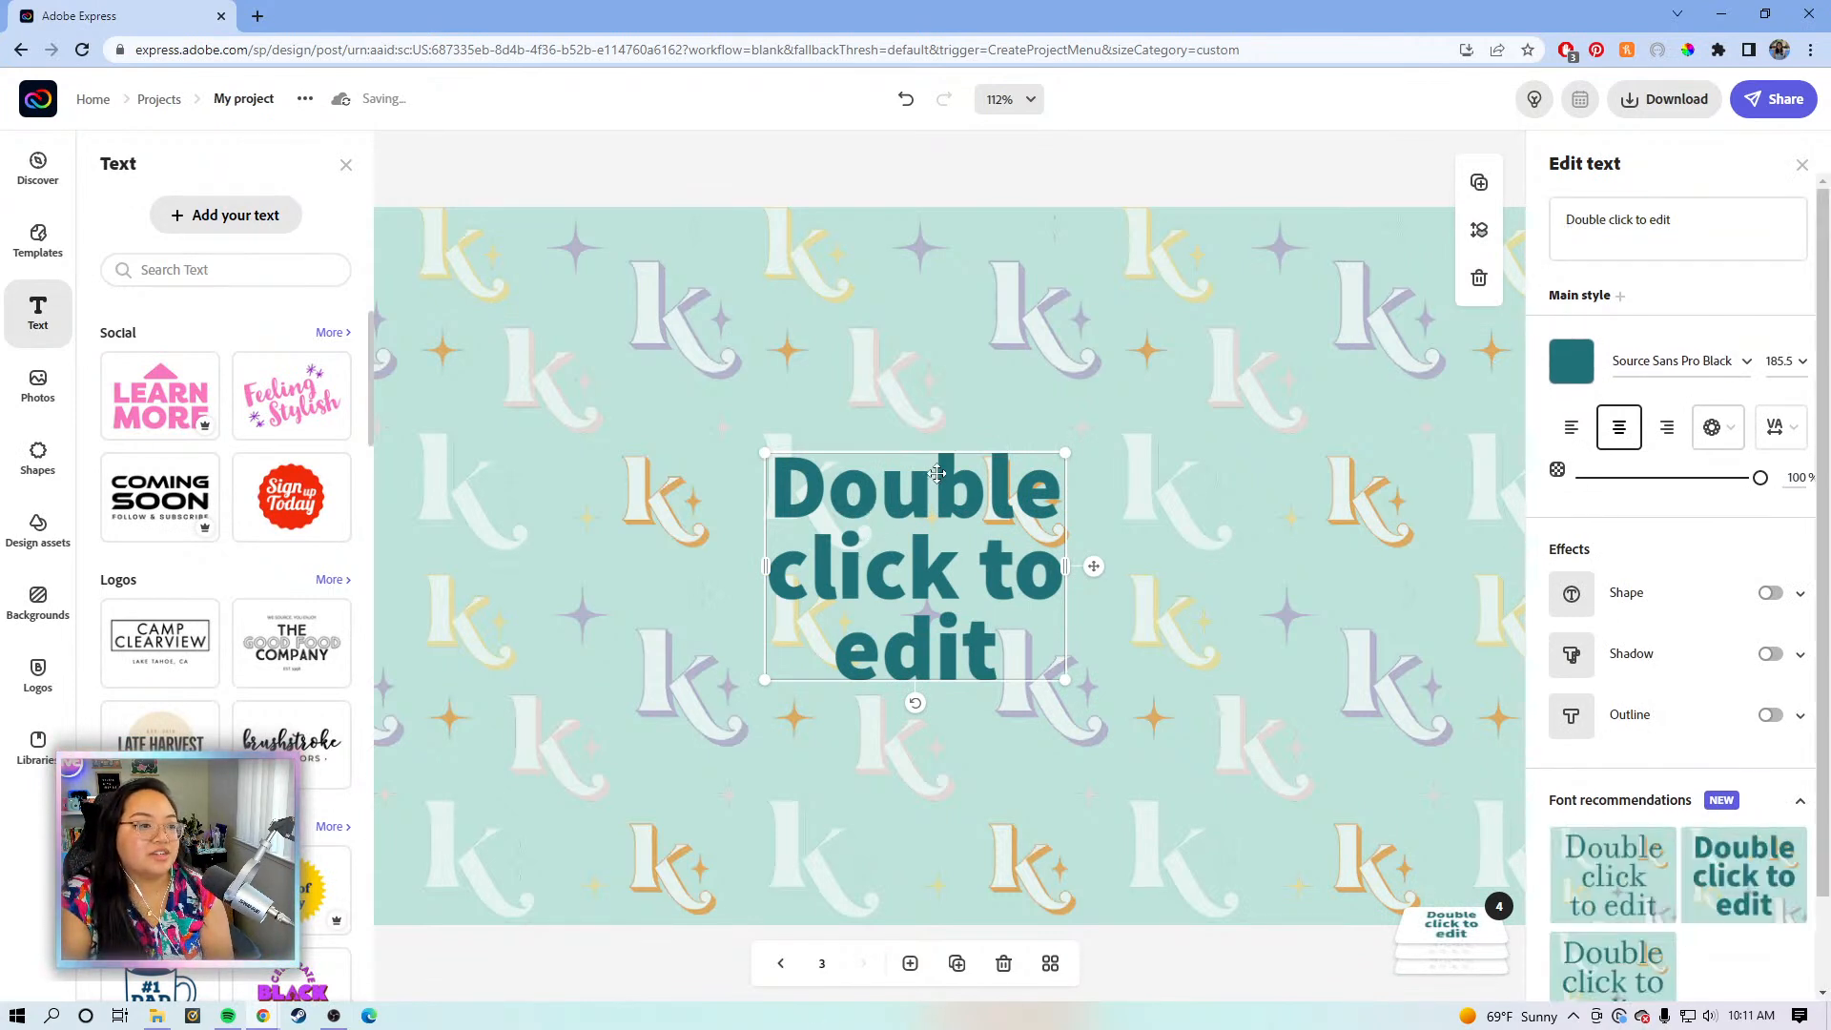
pyautogui.press('Delete')
# - Copy the orange chat heading from page 2 and return to the patterned page 3
pyautogui.click(780, 964)
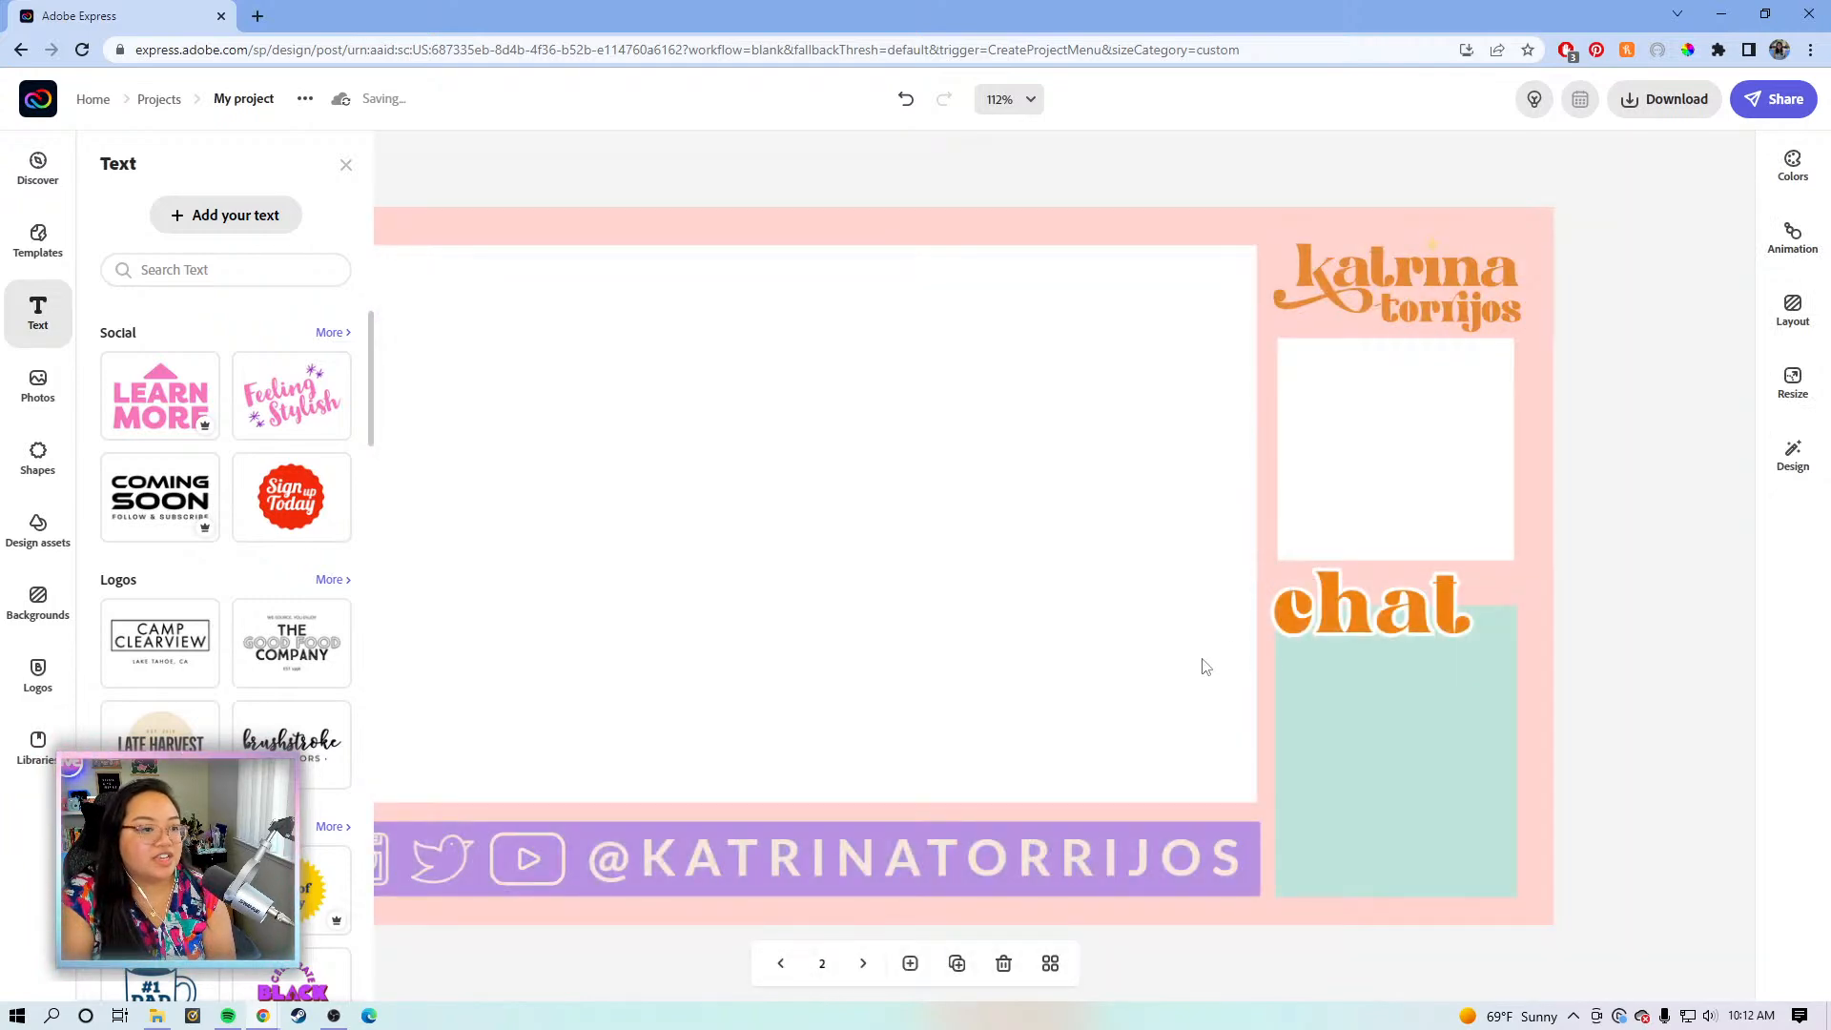
pyautogui.click(1360, 594)
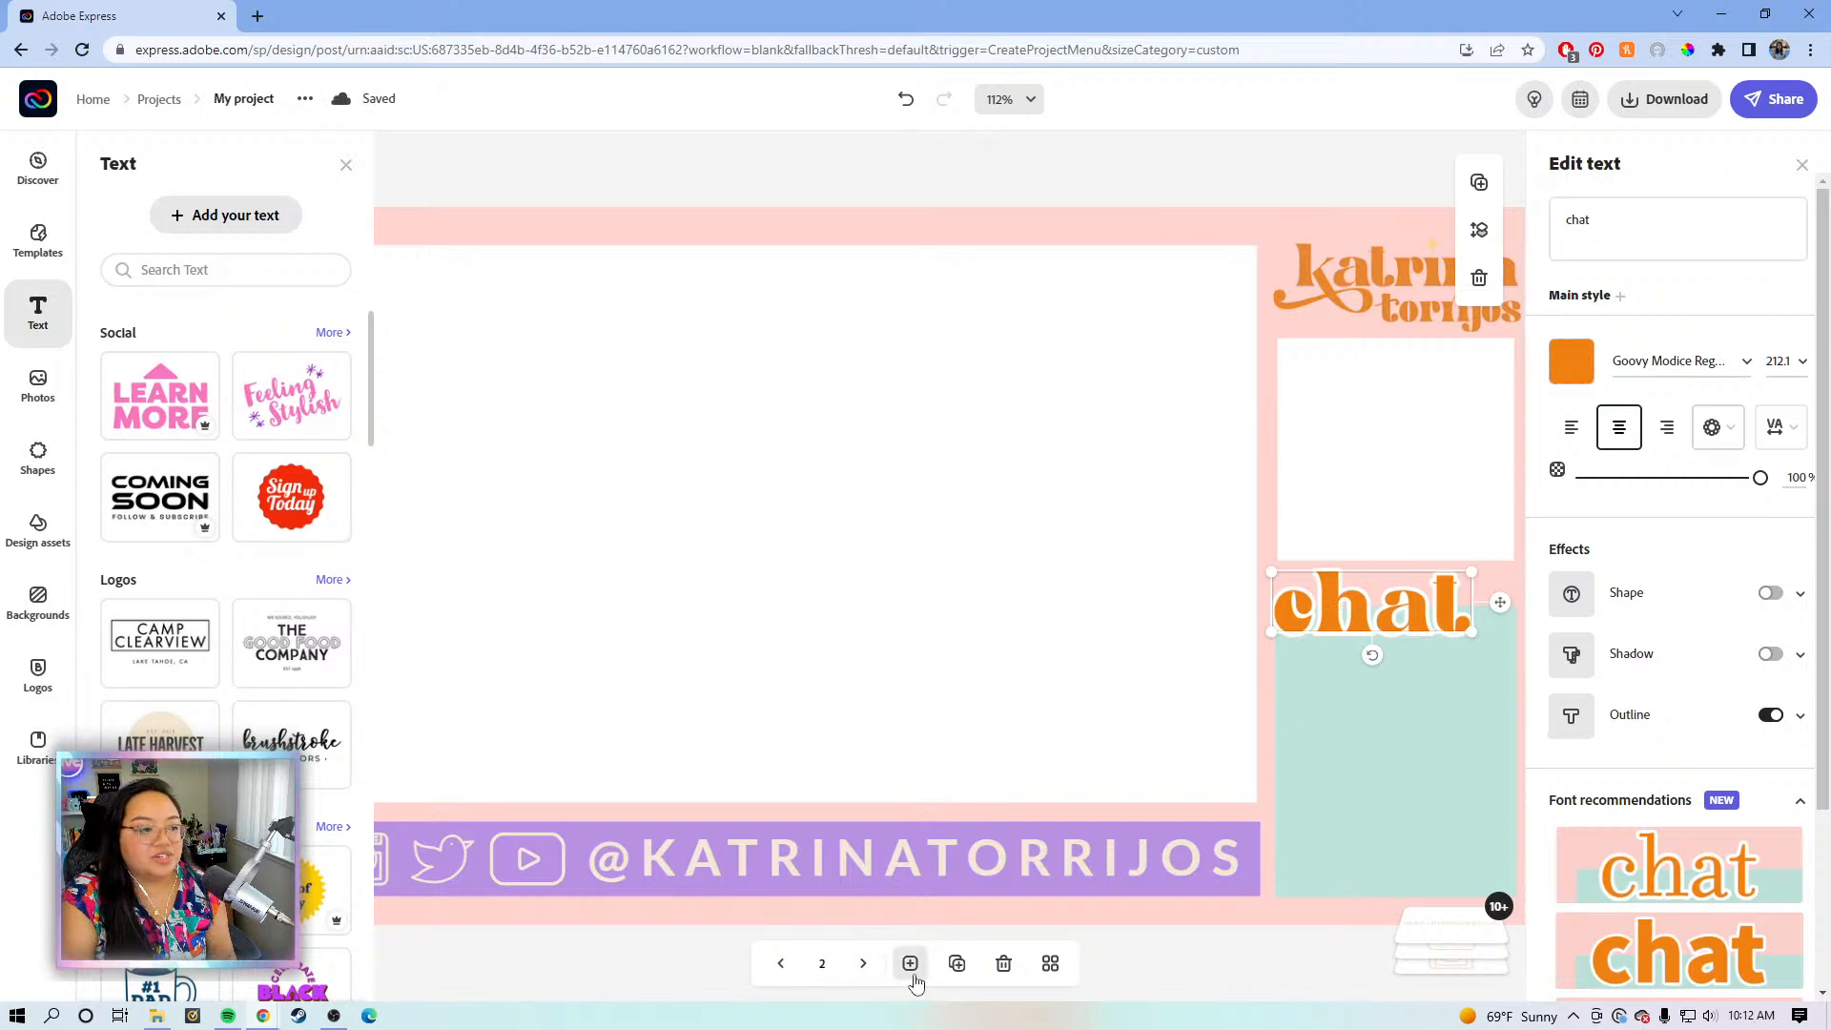
pyautogui.click(856, 969)
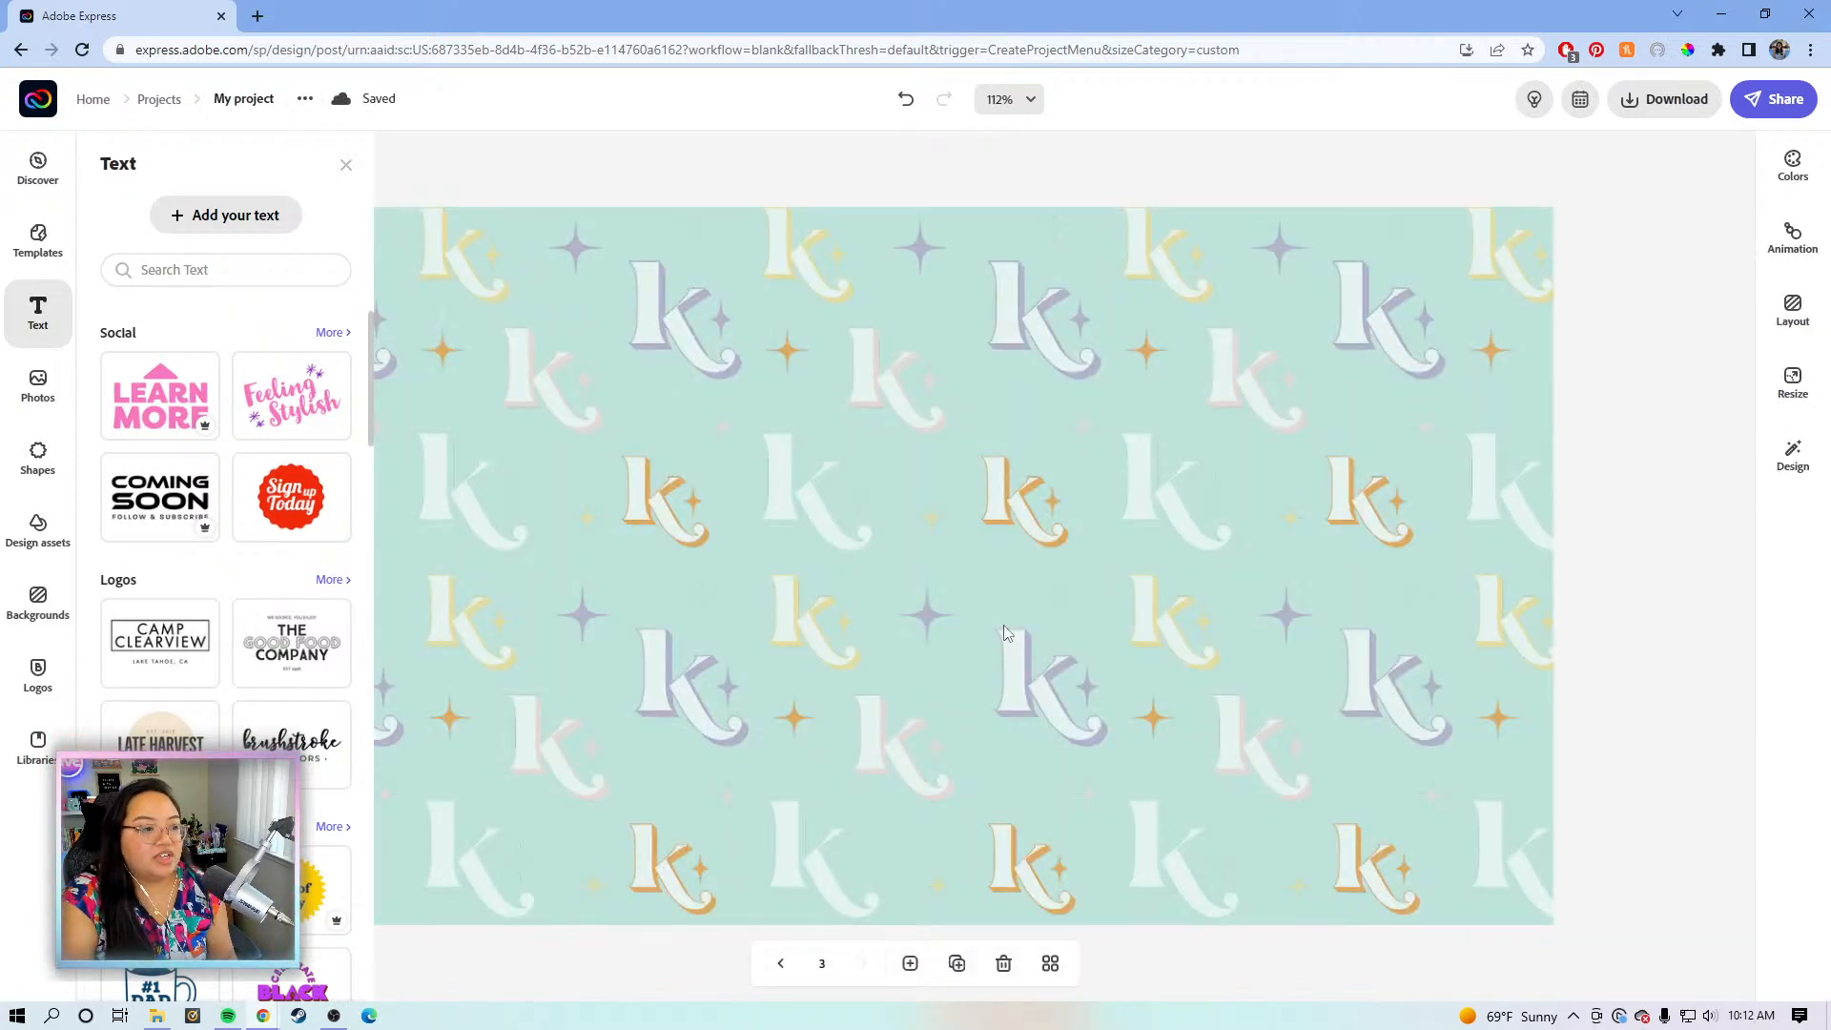
pyautogui.click(1049, 572)
pyautogui.click(874, 179)
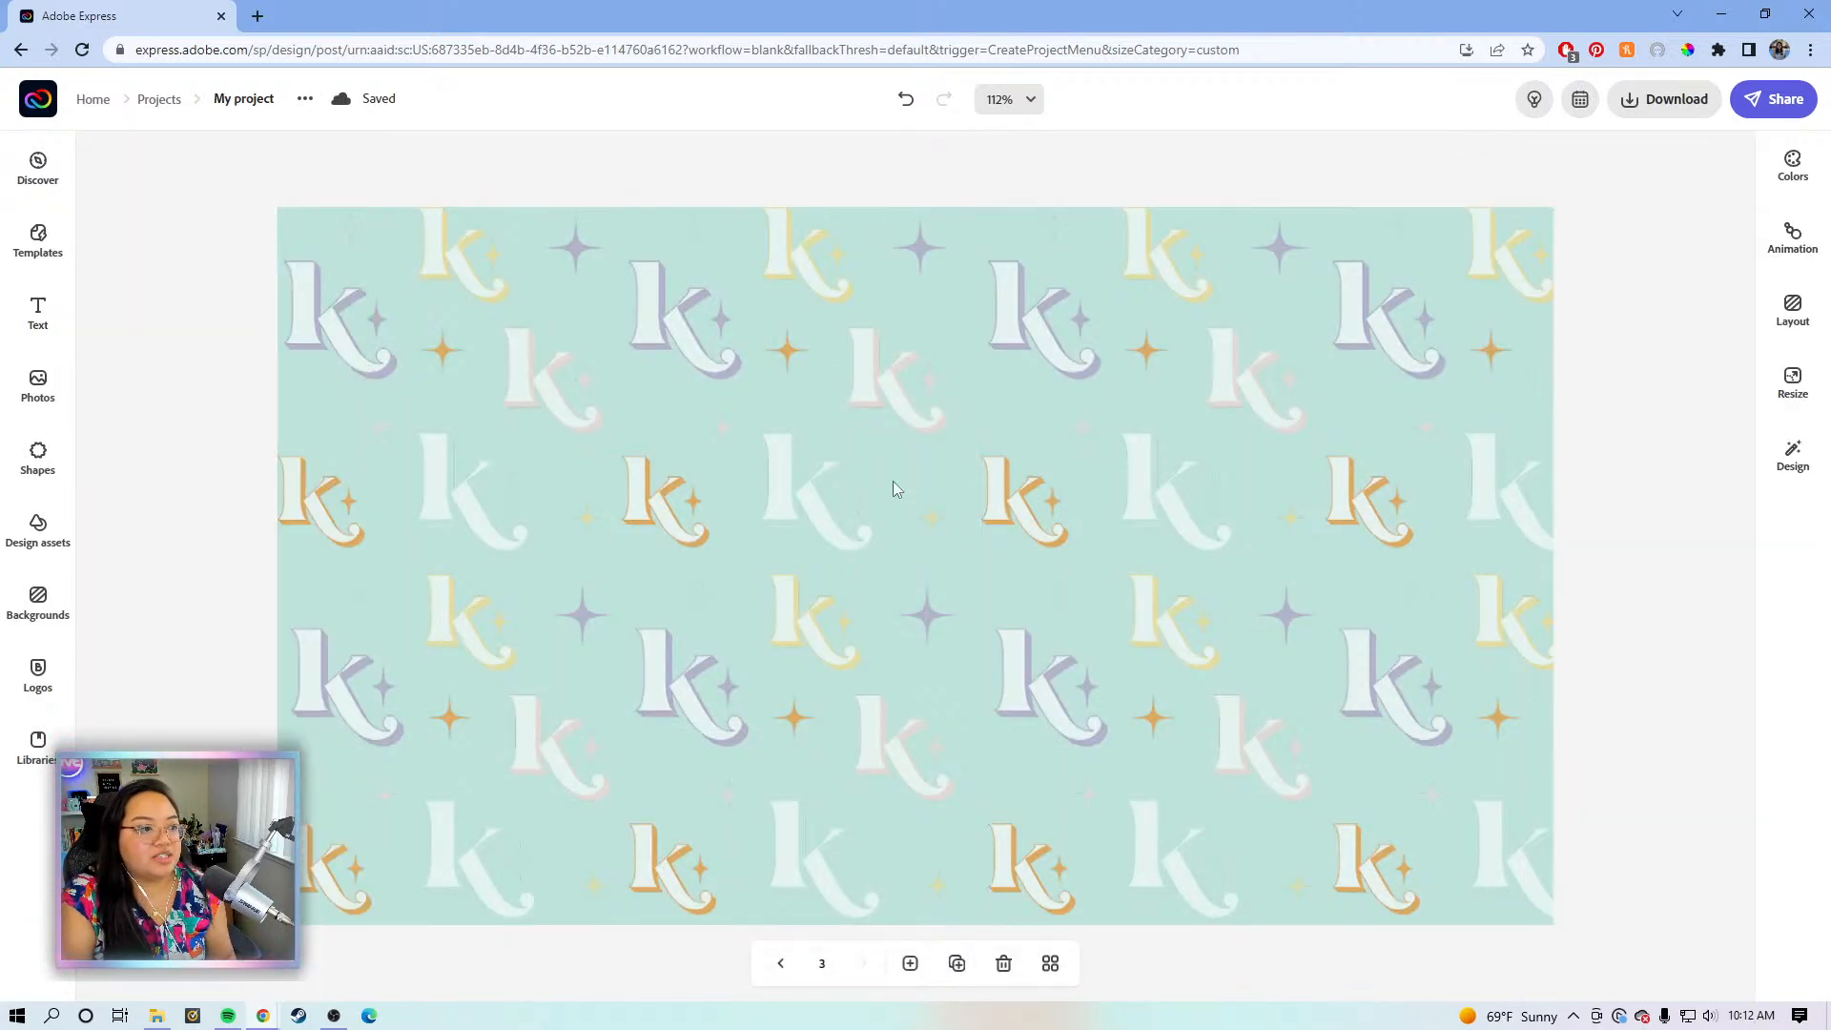
# - Slide the right pattern half left to close the seam in the background
pyautogui.click(894, 488)
pyautogui.click(981, 181)
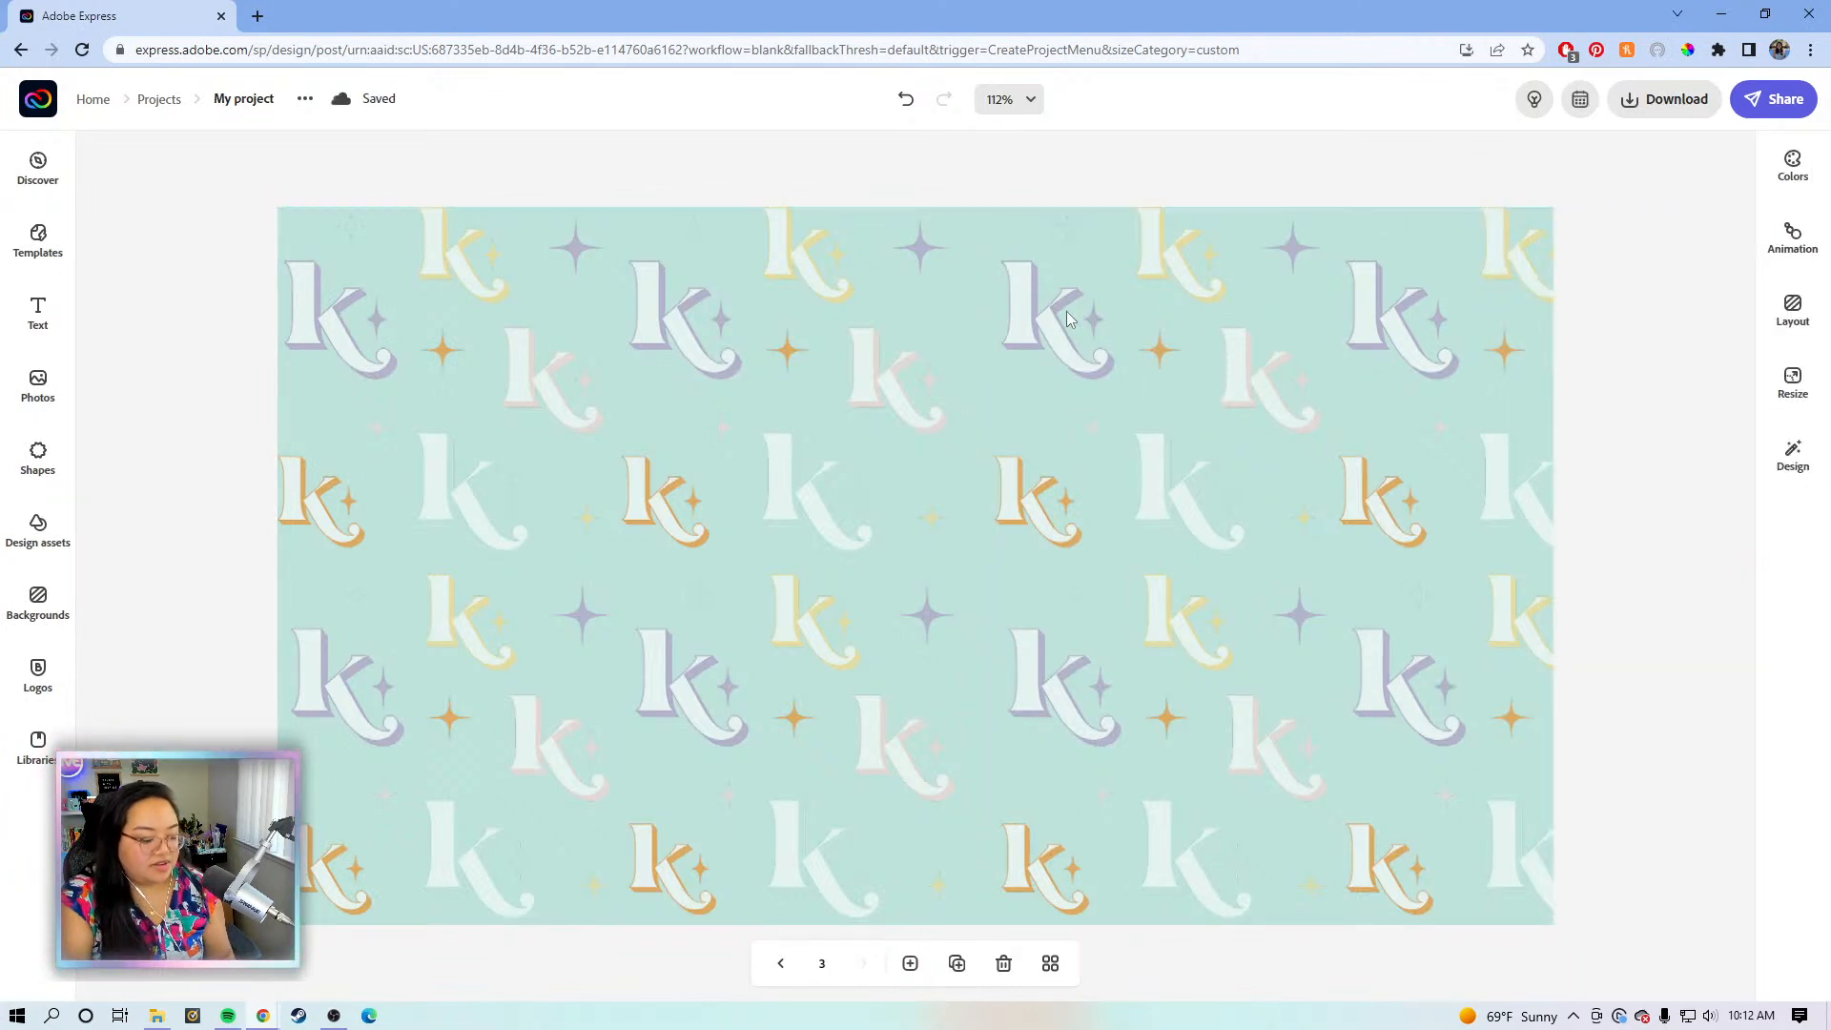
pyautogui.moveTo(1066, 312); pyautogui.dragTo(1055, 309)
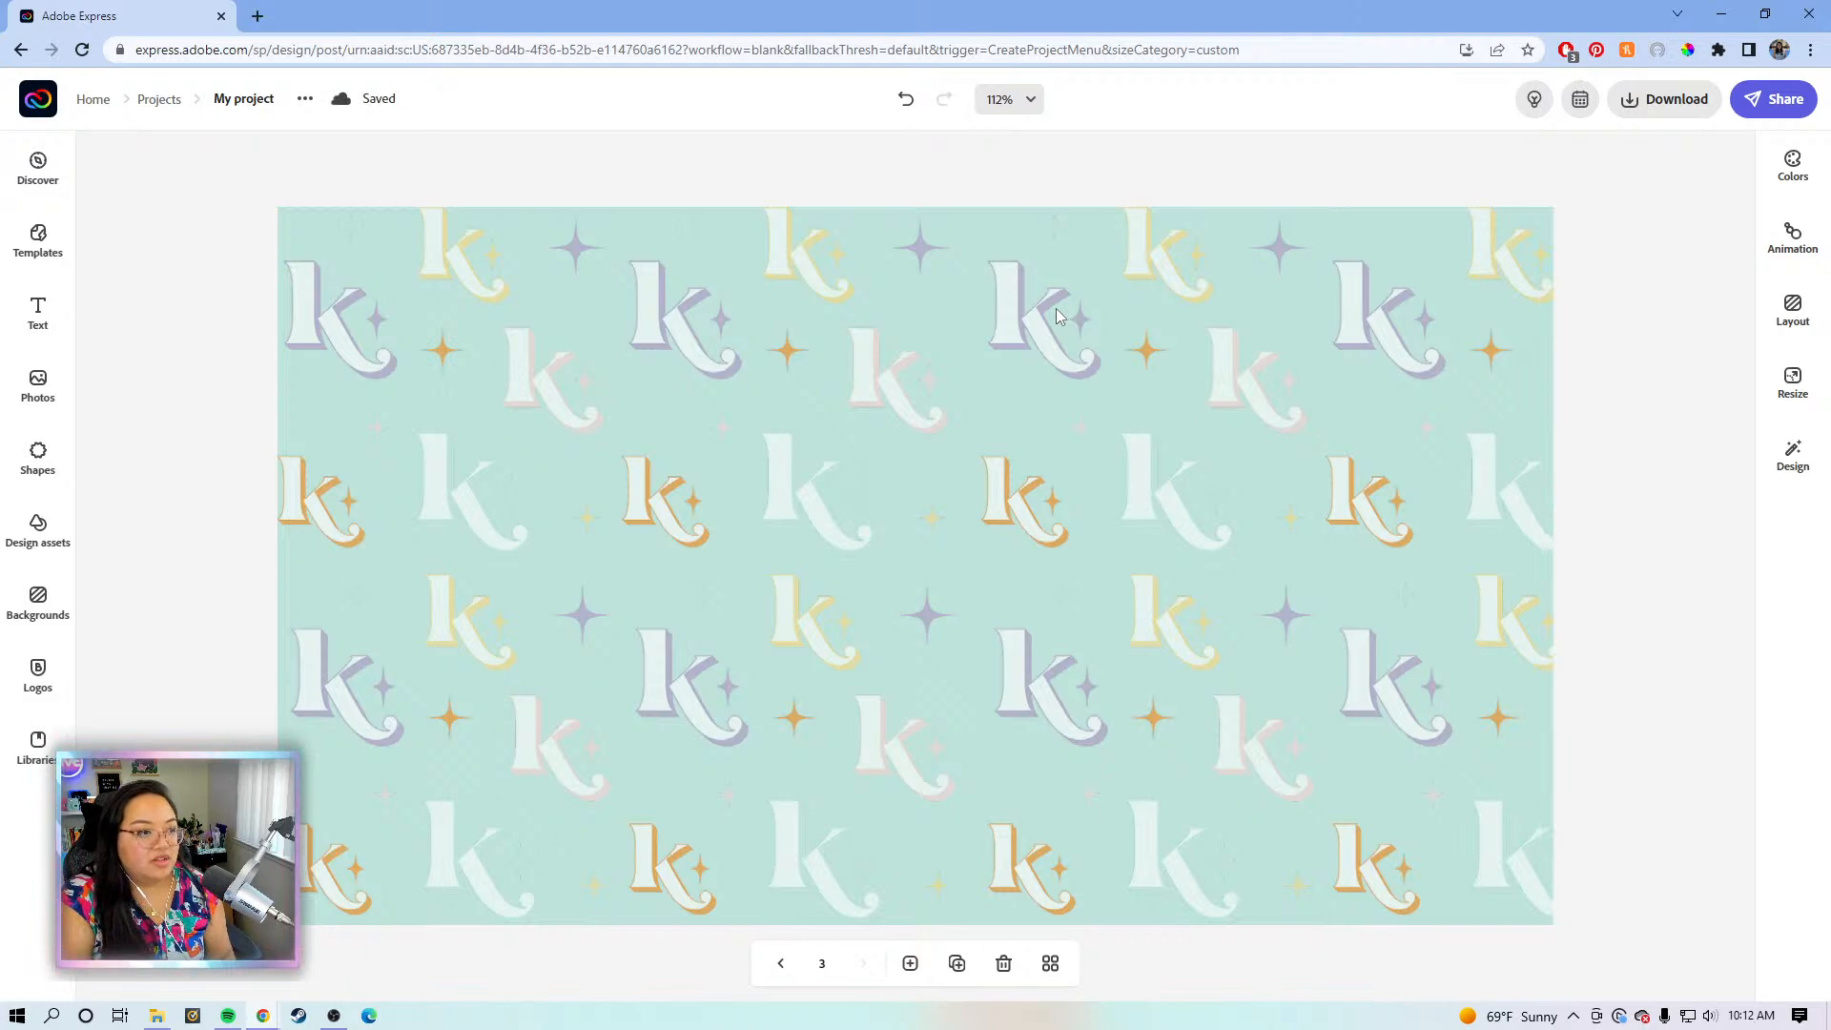
# - Paste the chat heading onto page 3, centre it and retype it as STARTING SOON
pyautogui.hotkey('ctrl', 'v')
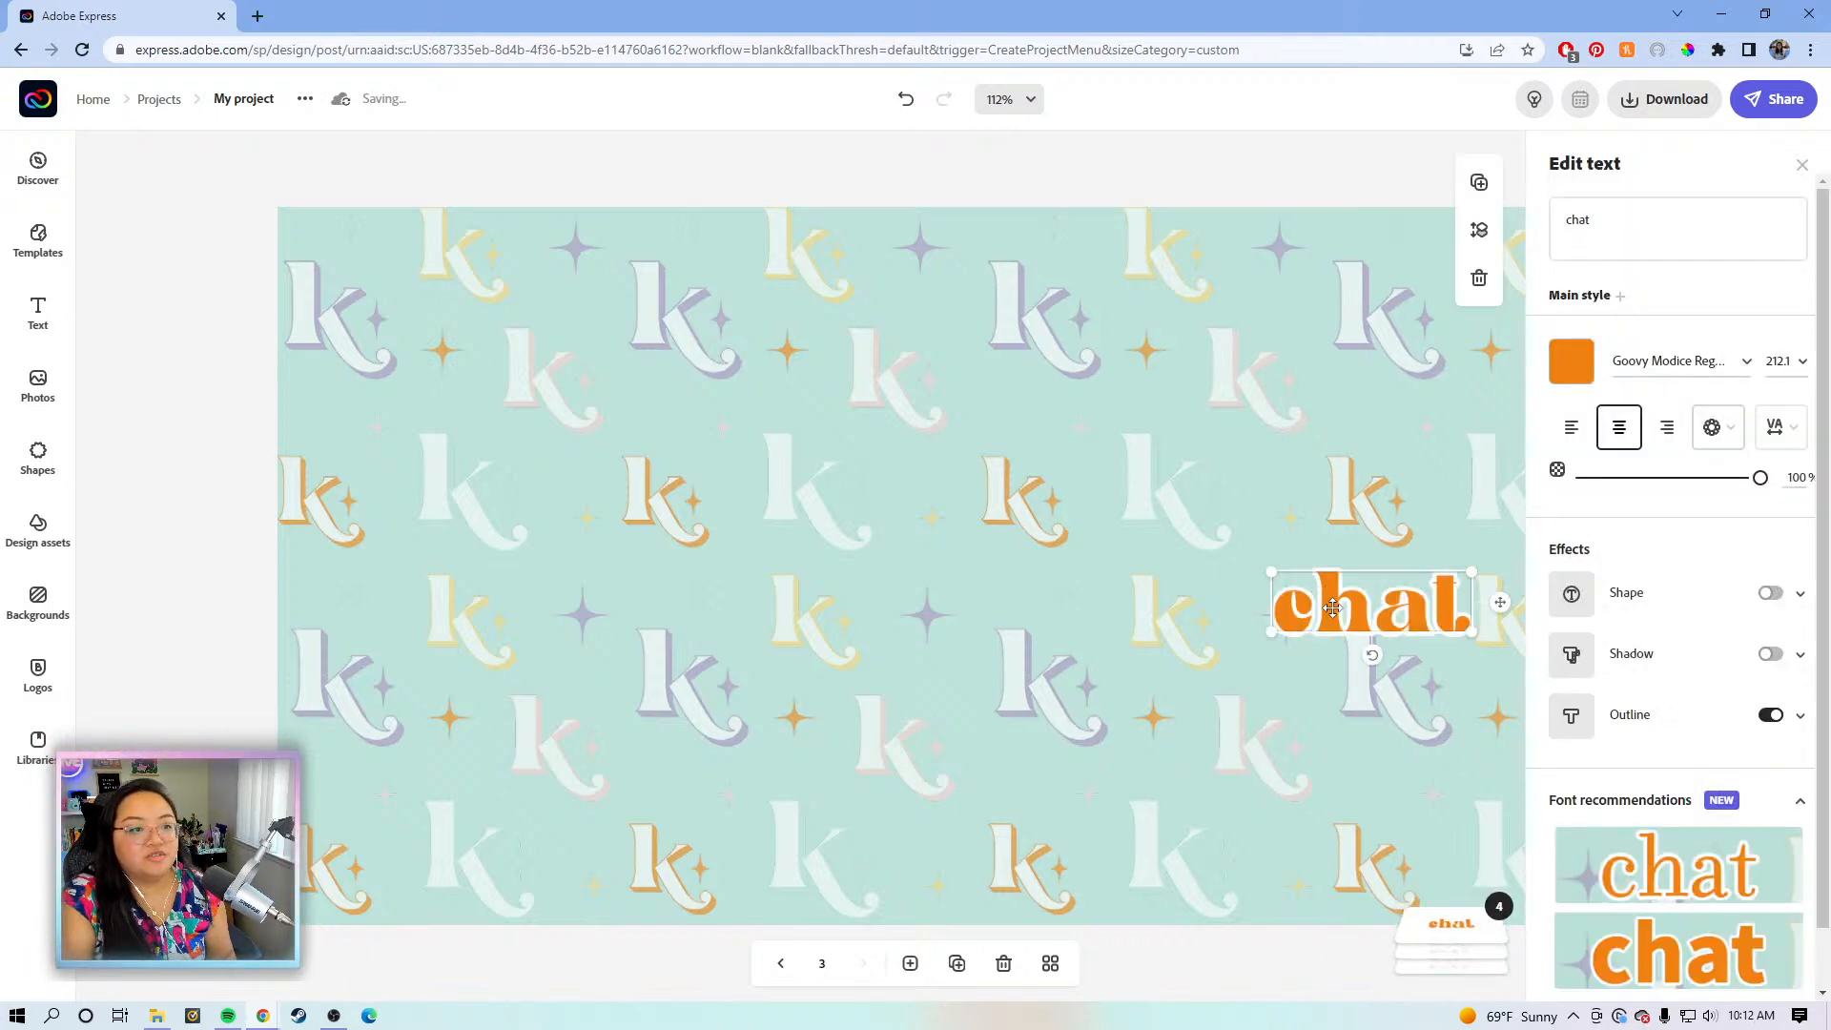
pyautogui.moveTo(1333, 607); pyautogui.dragTo(1227, 515)
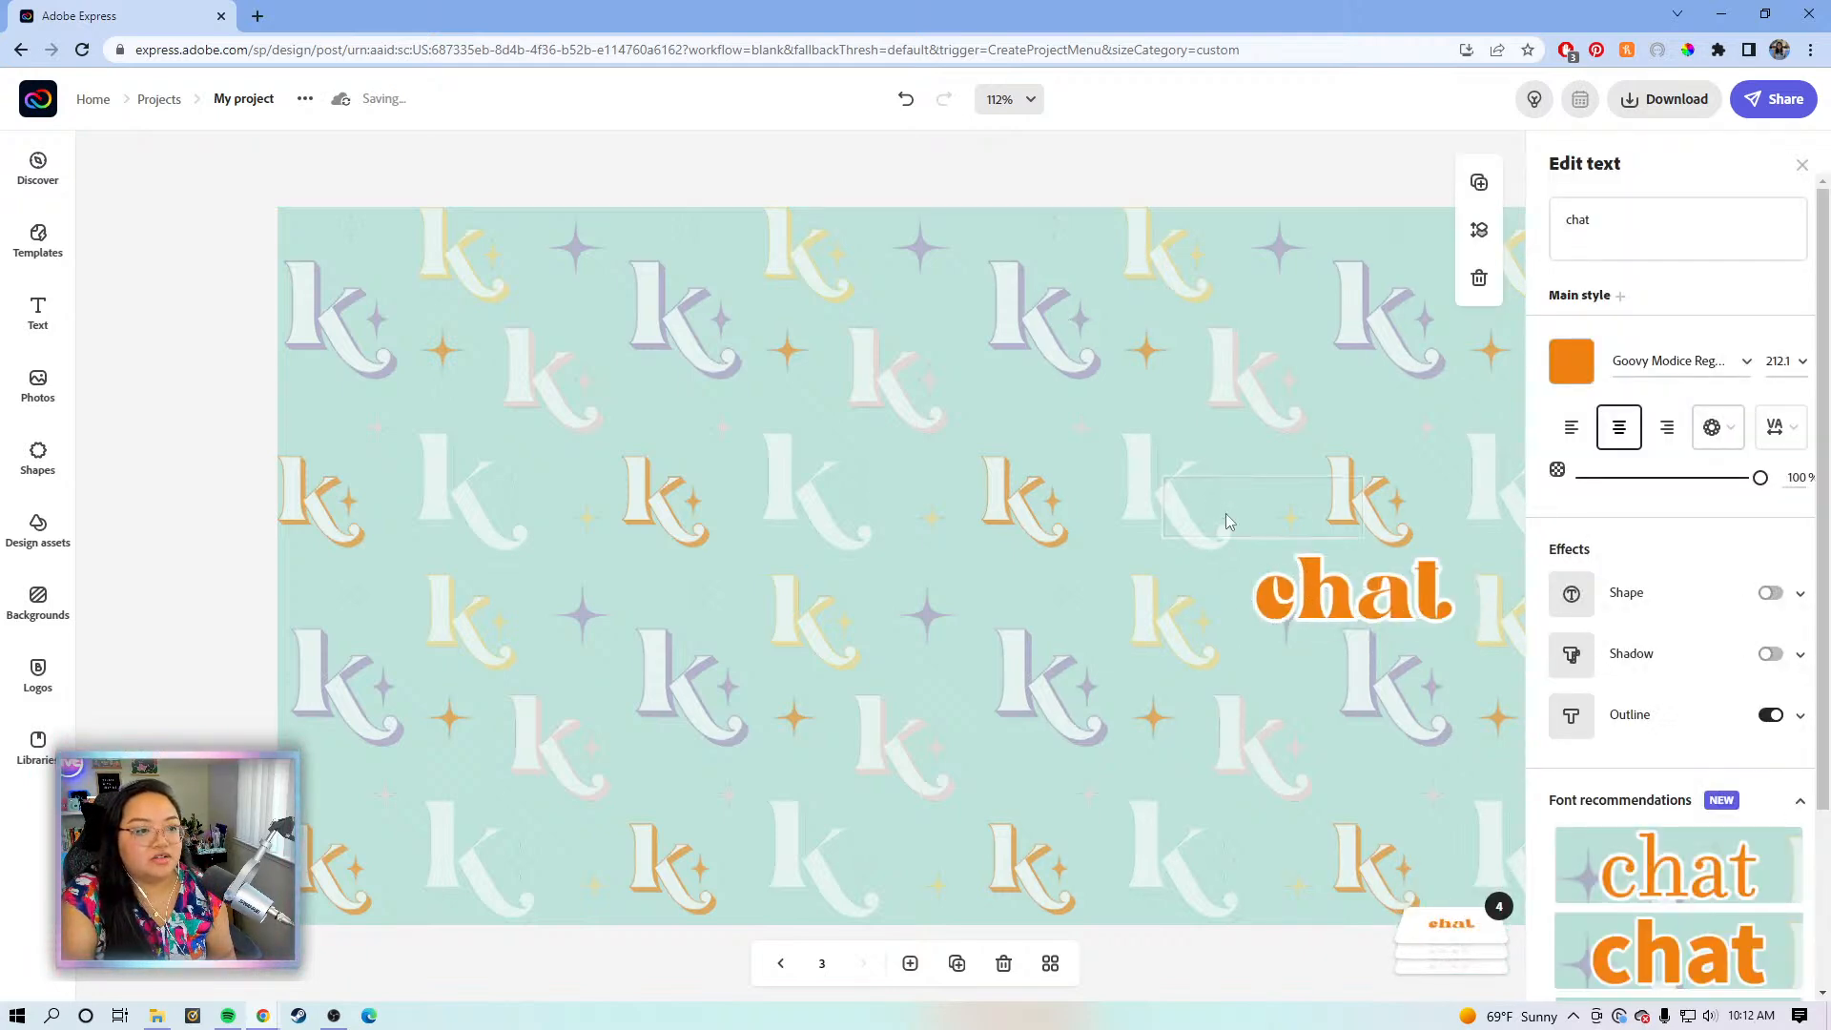
pyautogui.moveTo(875, 558); pyautogui.dragTo(876, 557)
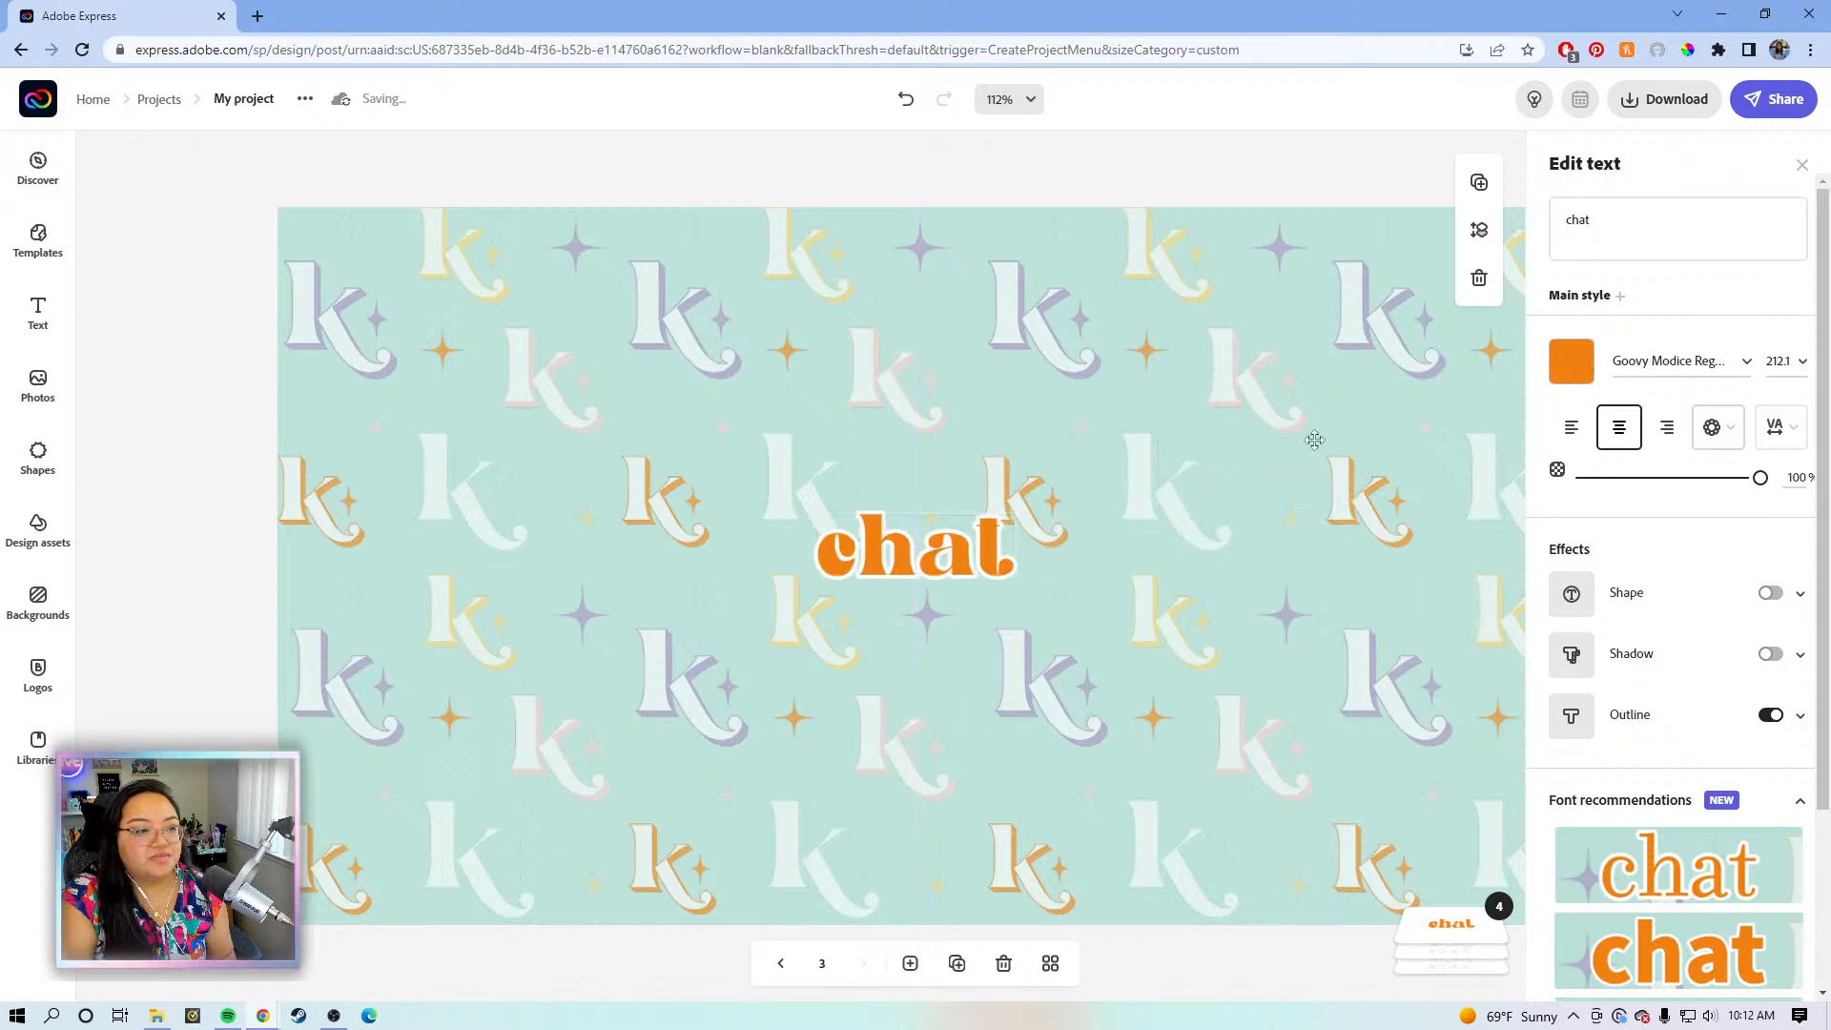
pyautogui.click(1625, 223)
pyautogui.doubleClick(1573, 221)
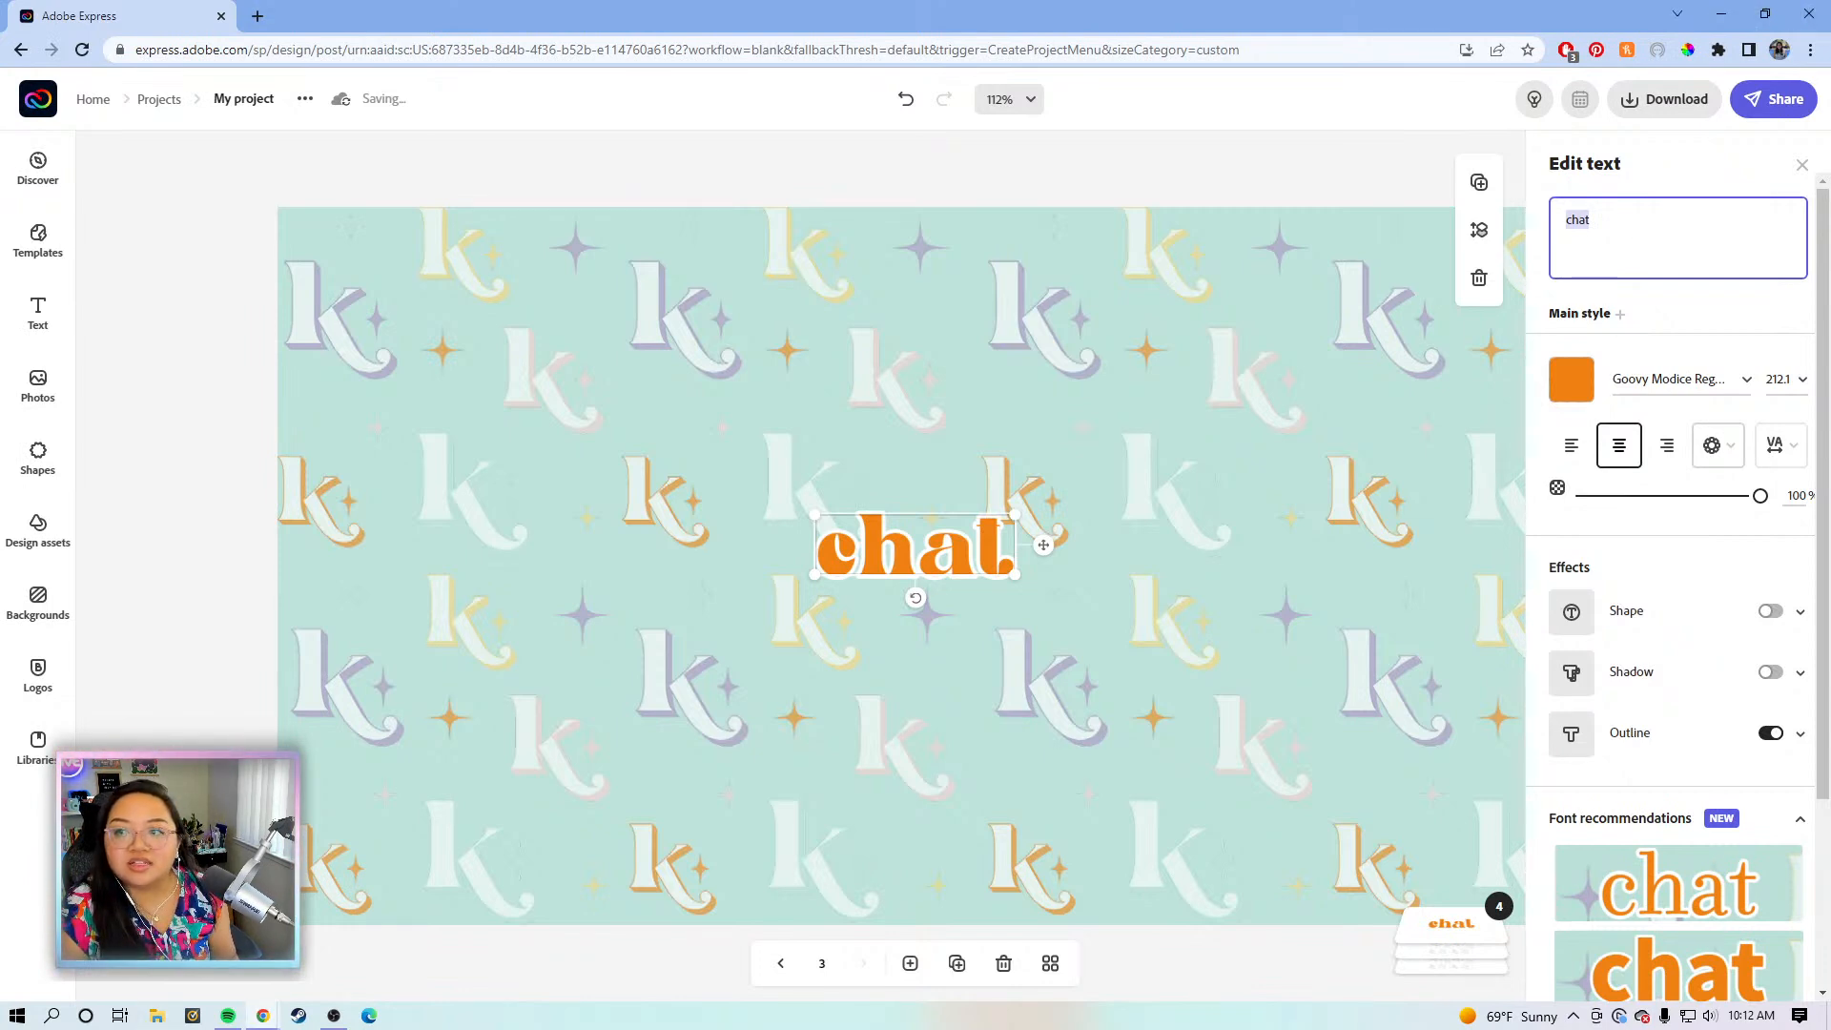
pyautogui.click(952, 546)
pyautogui.click(1630, 220)
pyautogui.press('BackSpace')
pyautogui.press('BackSpace')
pyautogui.press('BackSpace')
pyautogui.write('STARTING SOON')
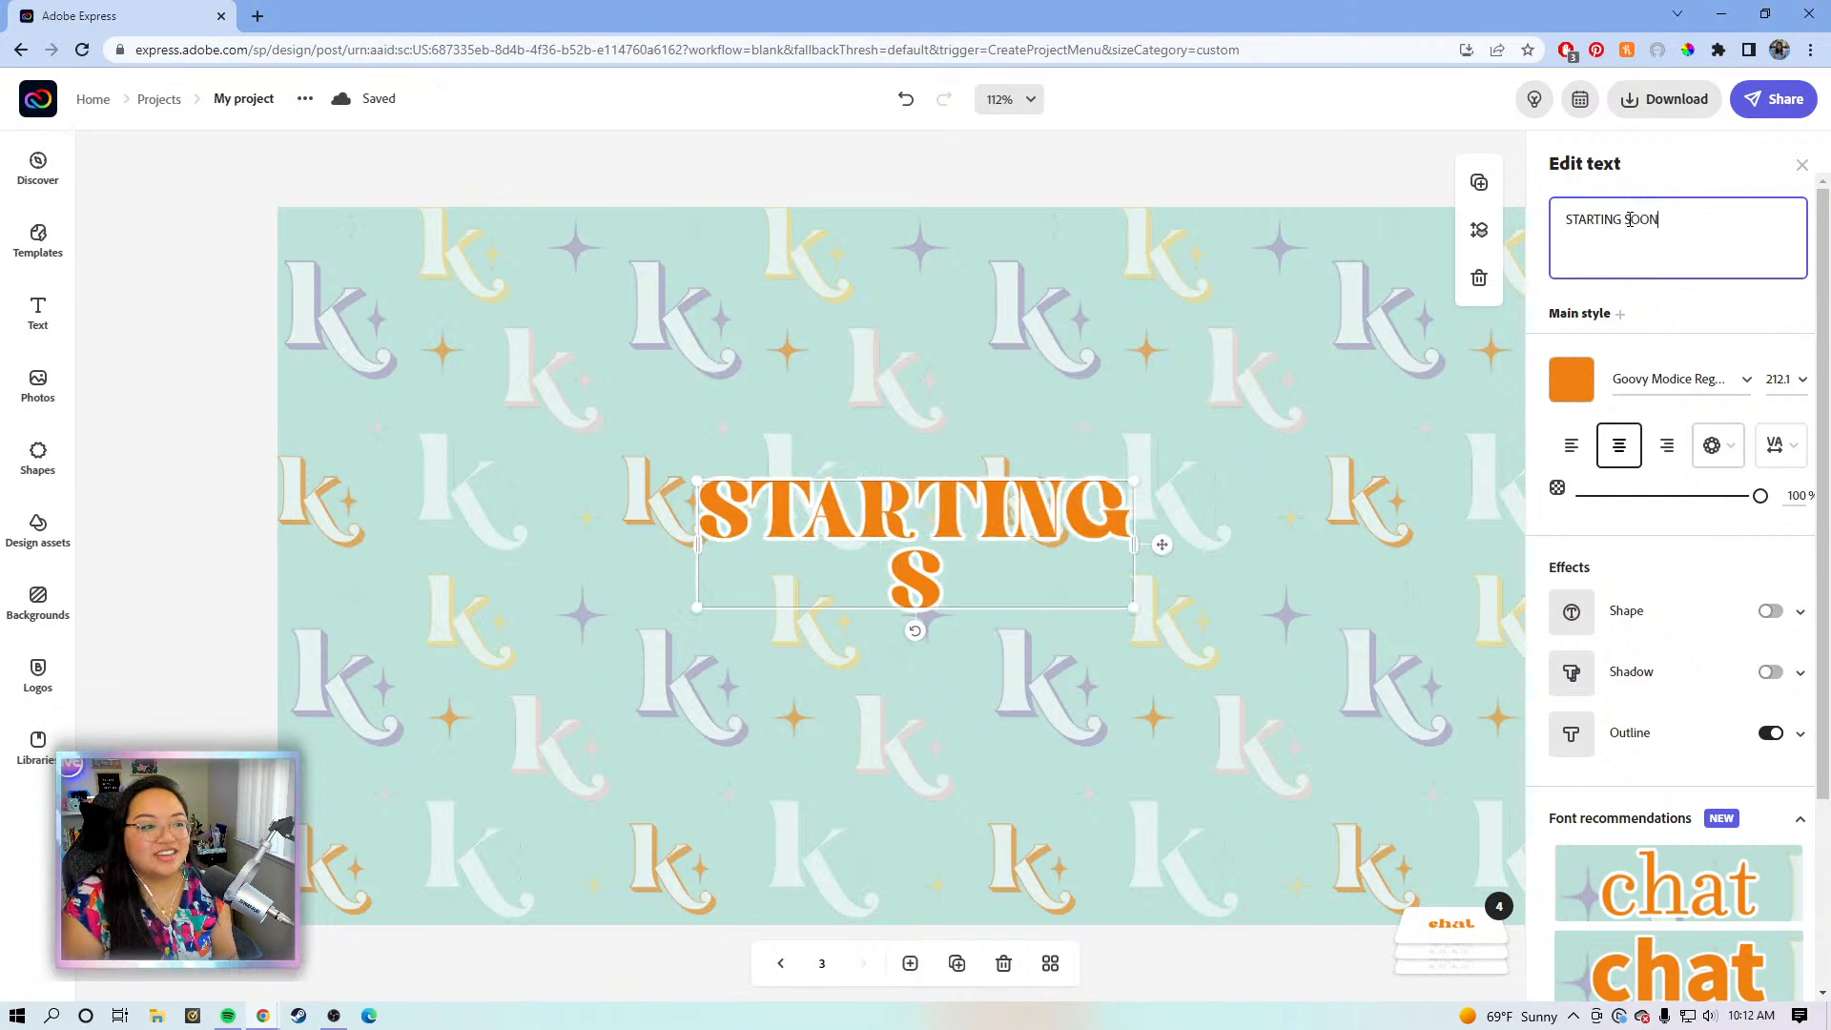
# - Widen the STARTING SOON title to one line, enlarge it and centre it on the page
pyautogui.moveTo(1177, 536); pyautogui.dragTo(1451, 532)
pyautogui.moveTo(1235, 533); pyautogui.dragTo(1127, 577)
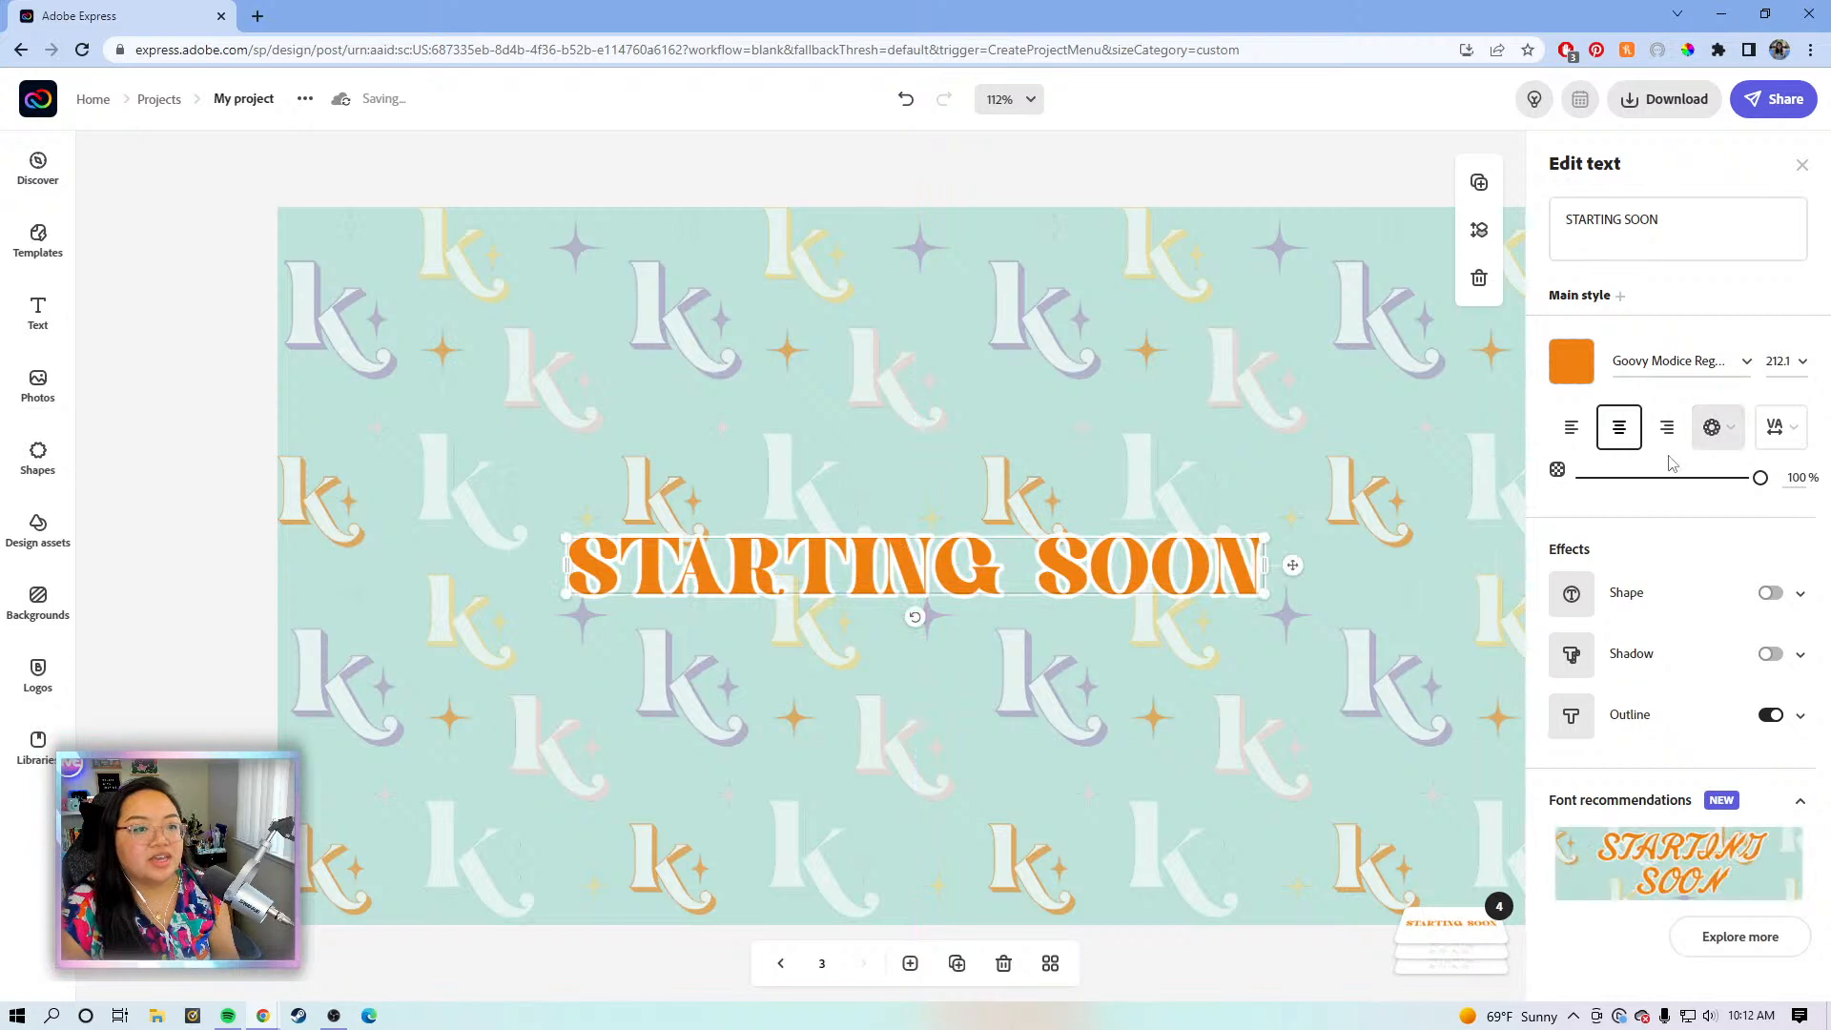
pyautogui.moveTo(1263, 537); pyautogui.dragTo(1446, 460)
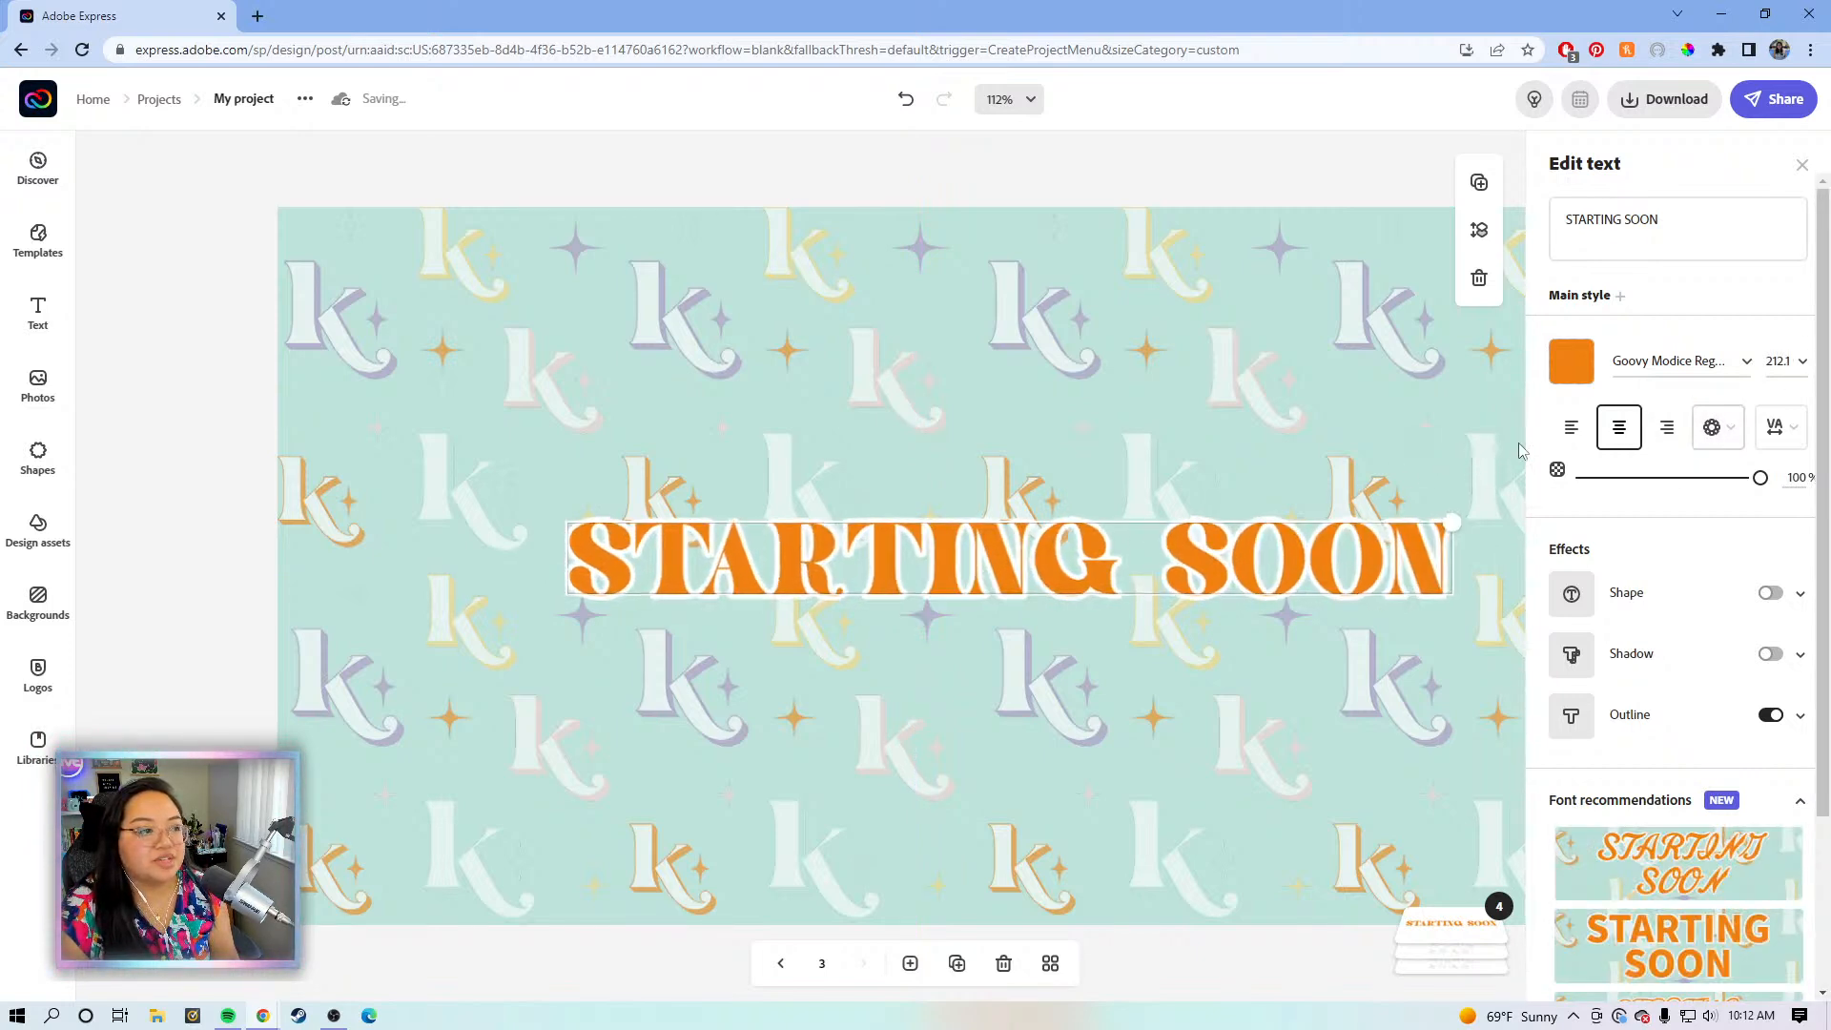
pyautogui.moveTo(1473, 551); pyautogui.dragTo(1396, 549)
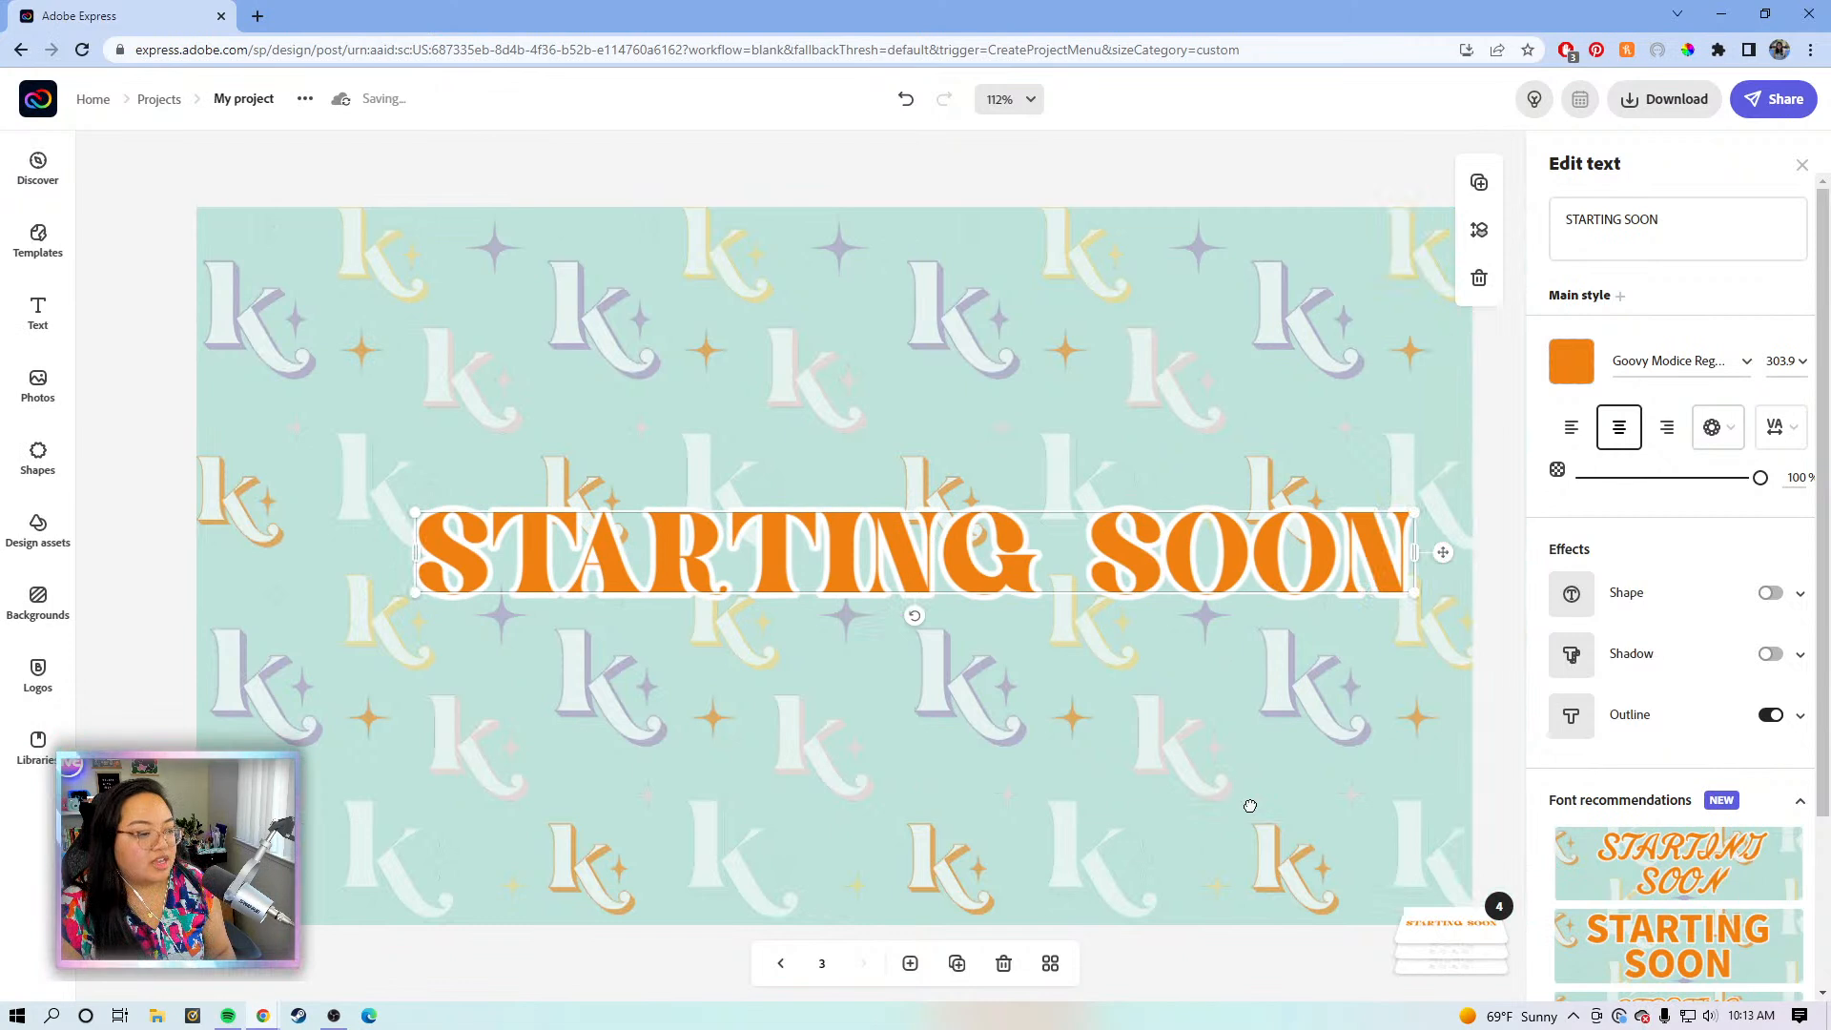
pyautogui.moveTo(1442, 551); pyautogui.dragTo(1361, 566)
# - Set the title's letter spacing to 5
pyautogui.click(1779, 427)
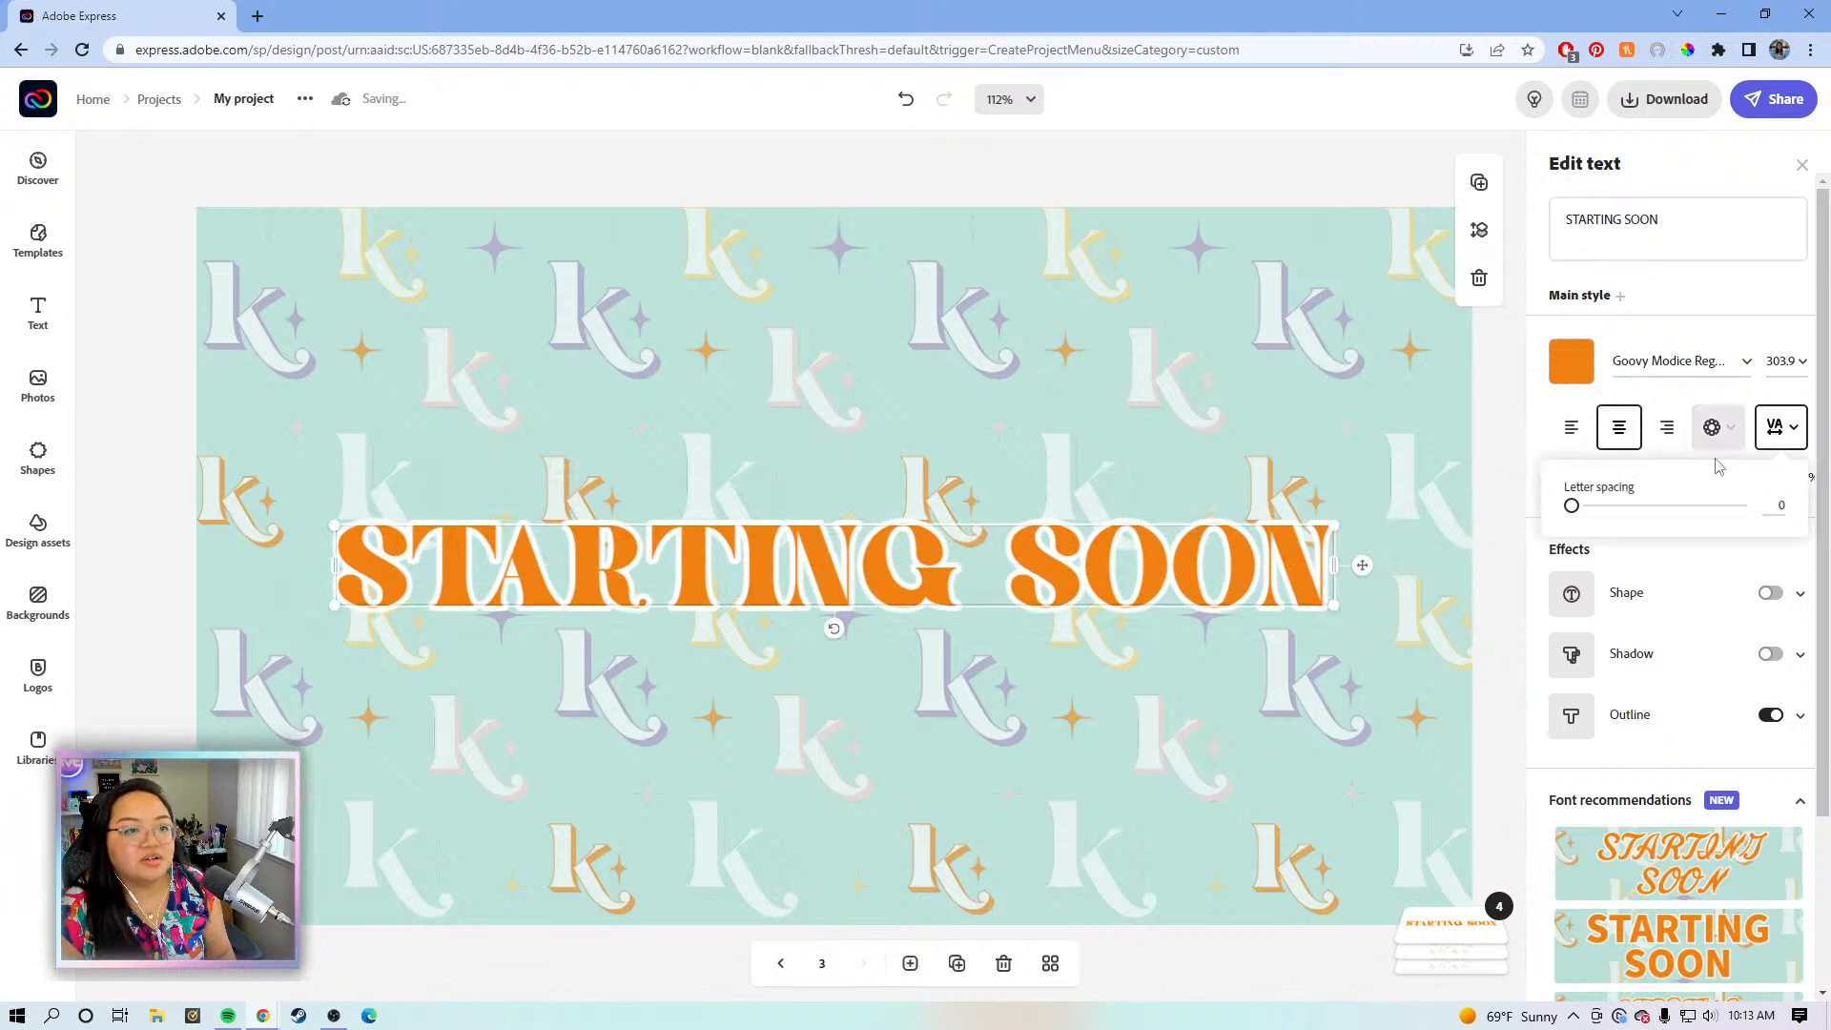
pyautogui.moveTo(1578, 512); pyautogui.dragTo(1575, 512)
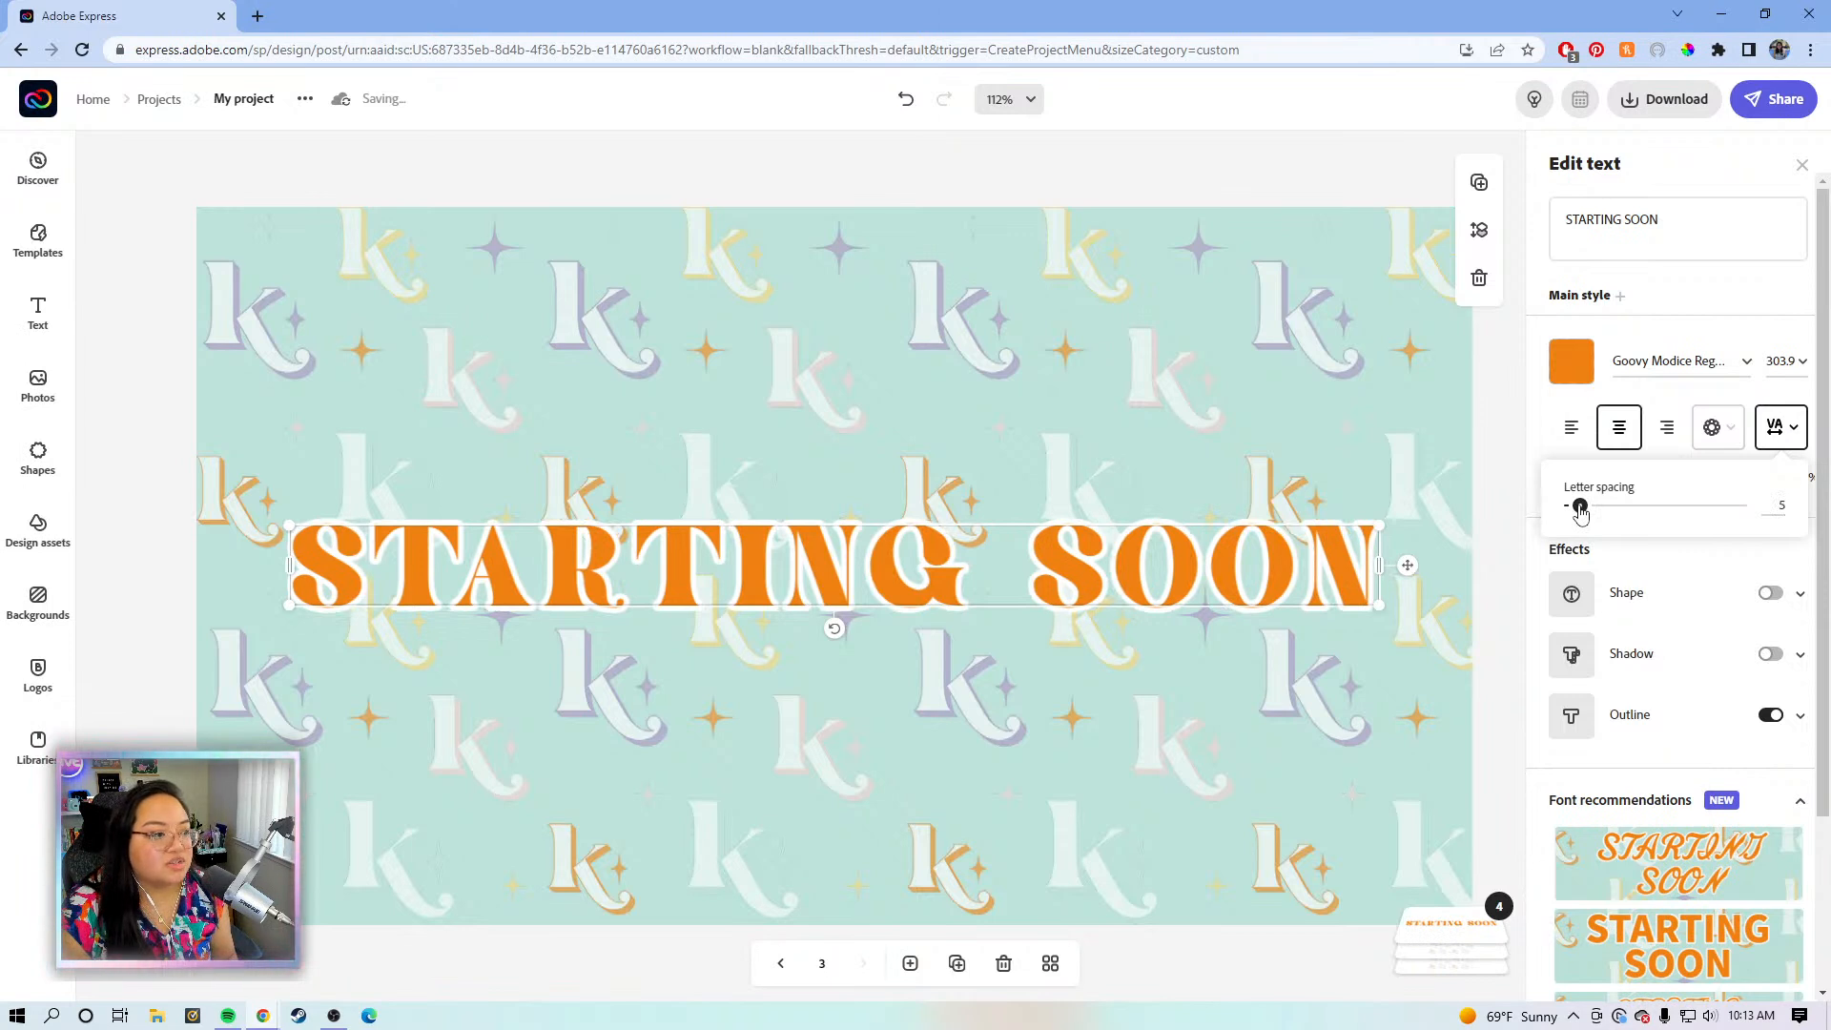
pyautogui.click(1571, 361)
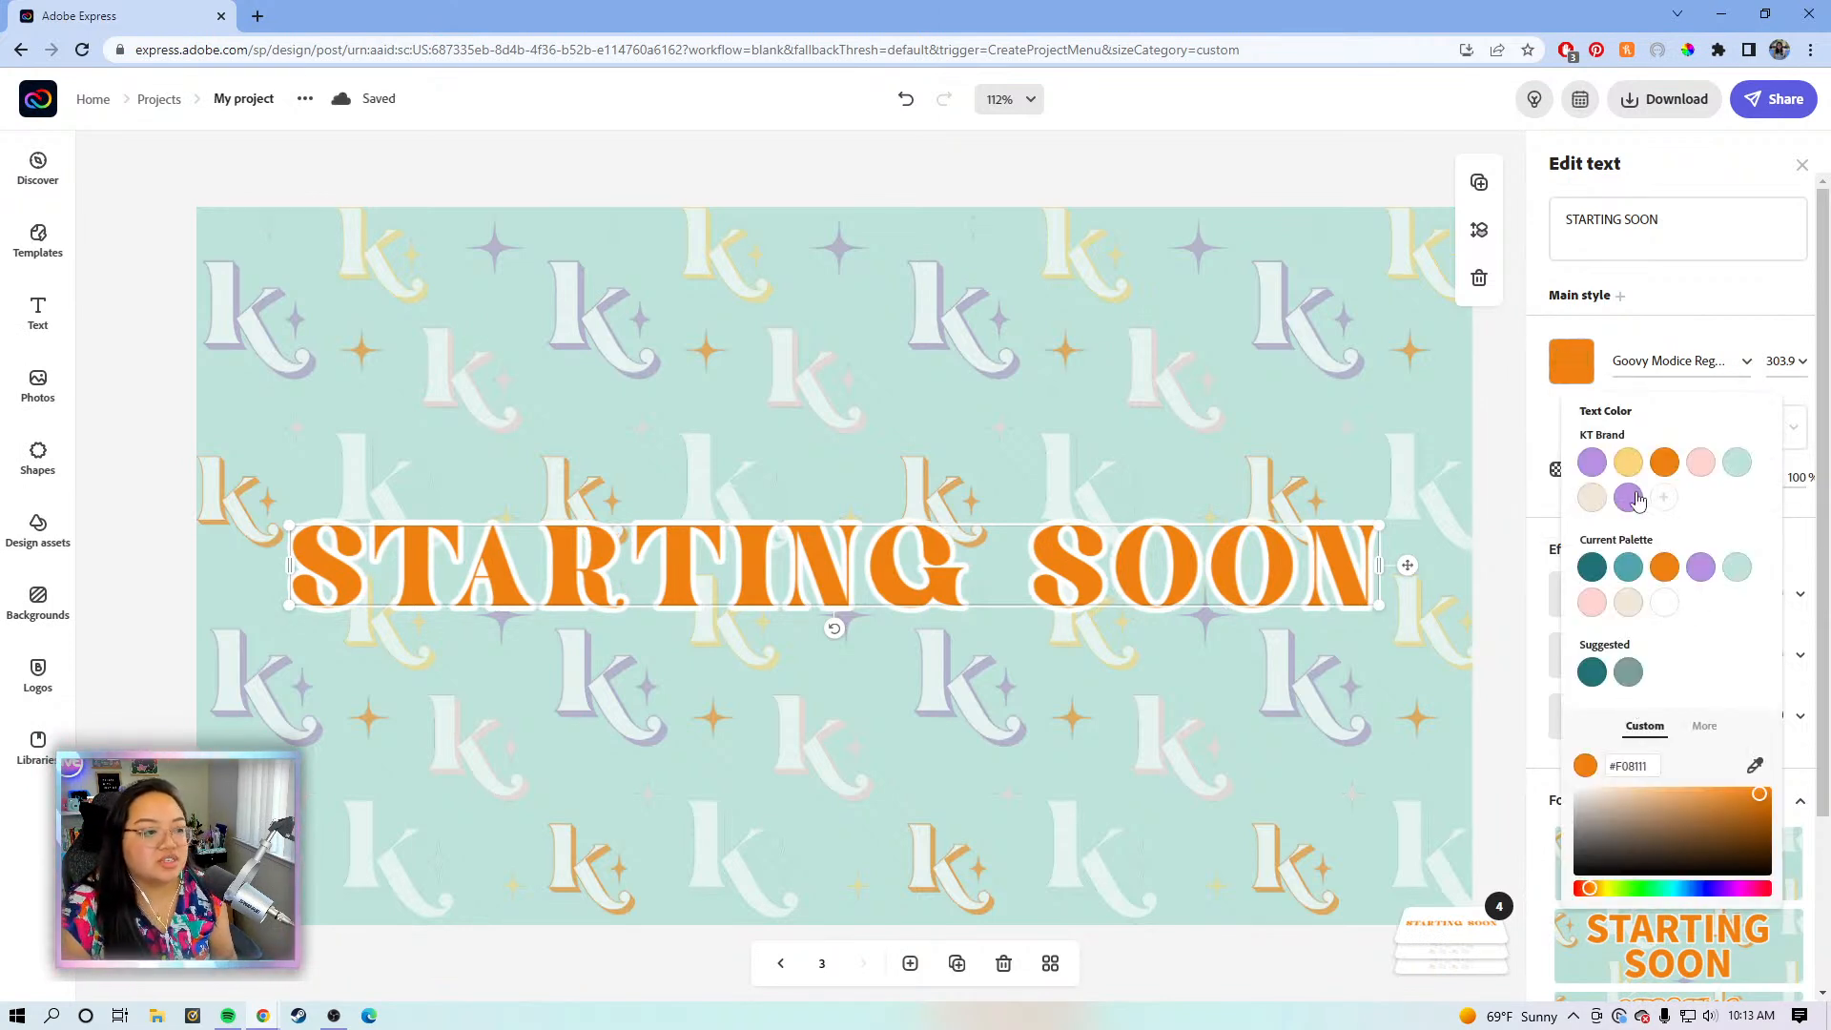
# - Make the STARTING SOON title pale pink with a dark #3F3F3F outline of weight 11
pyautogui.click(1699, 470)
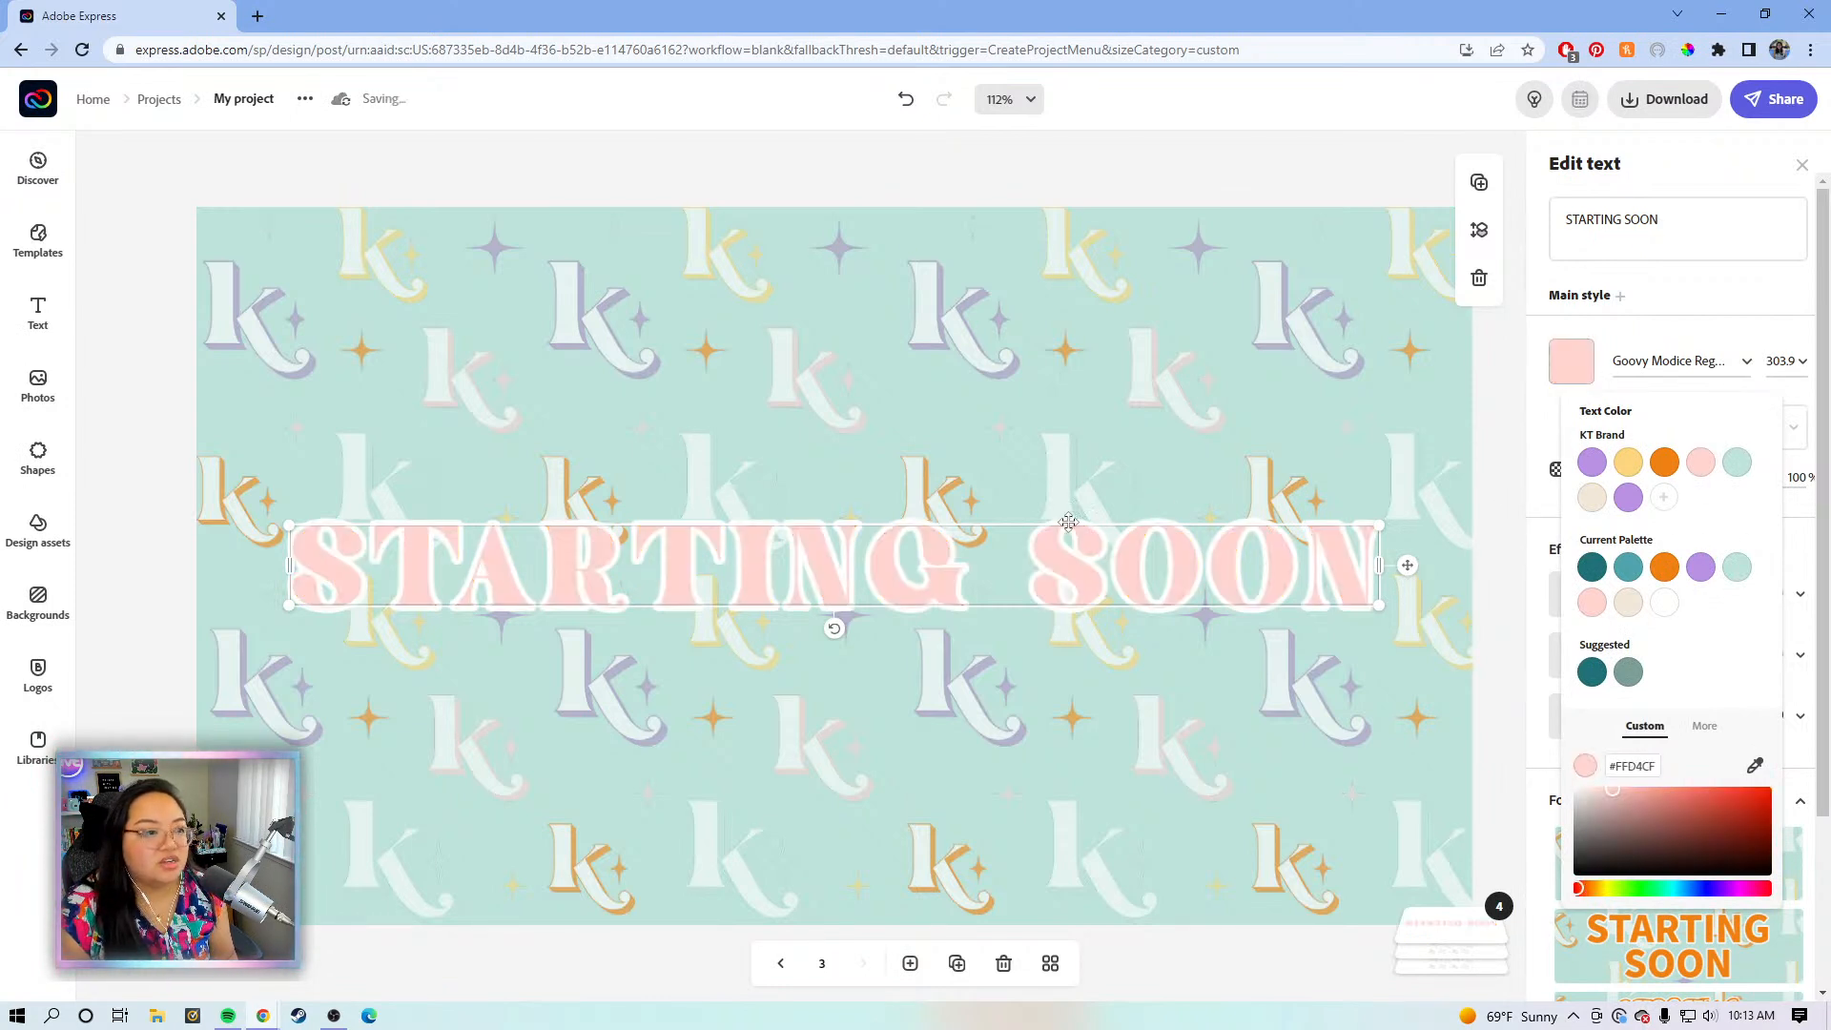
pyautogui.click(1642, 330)
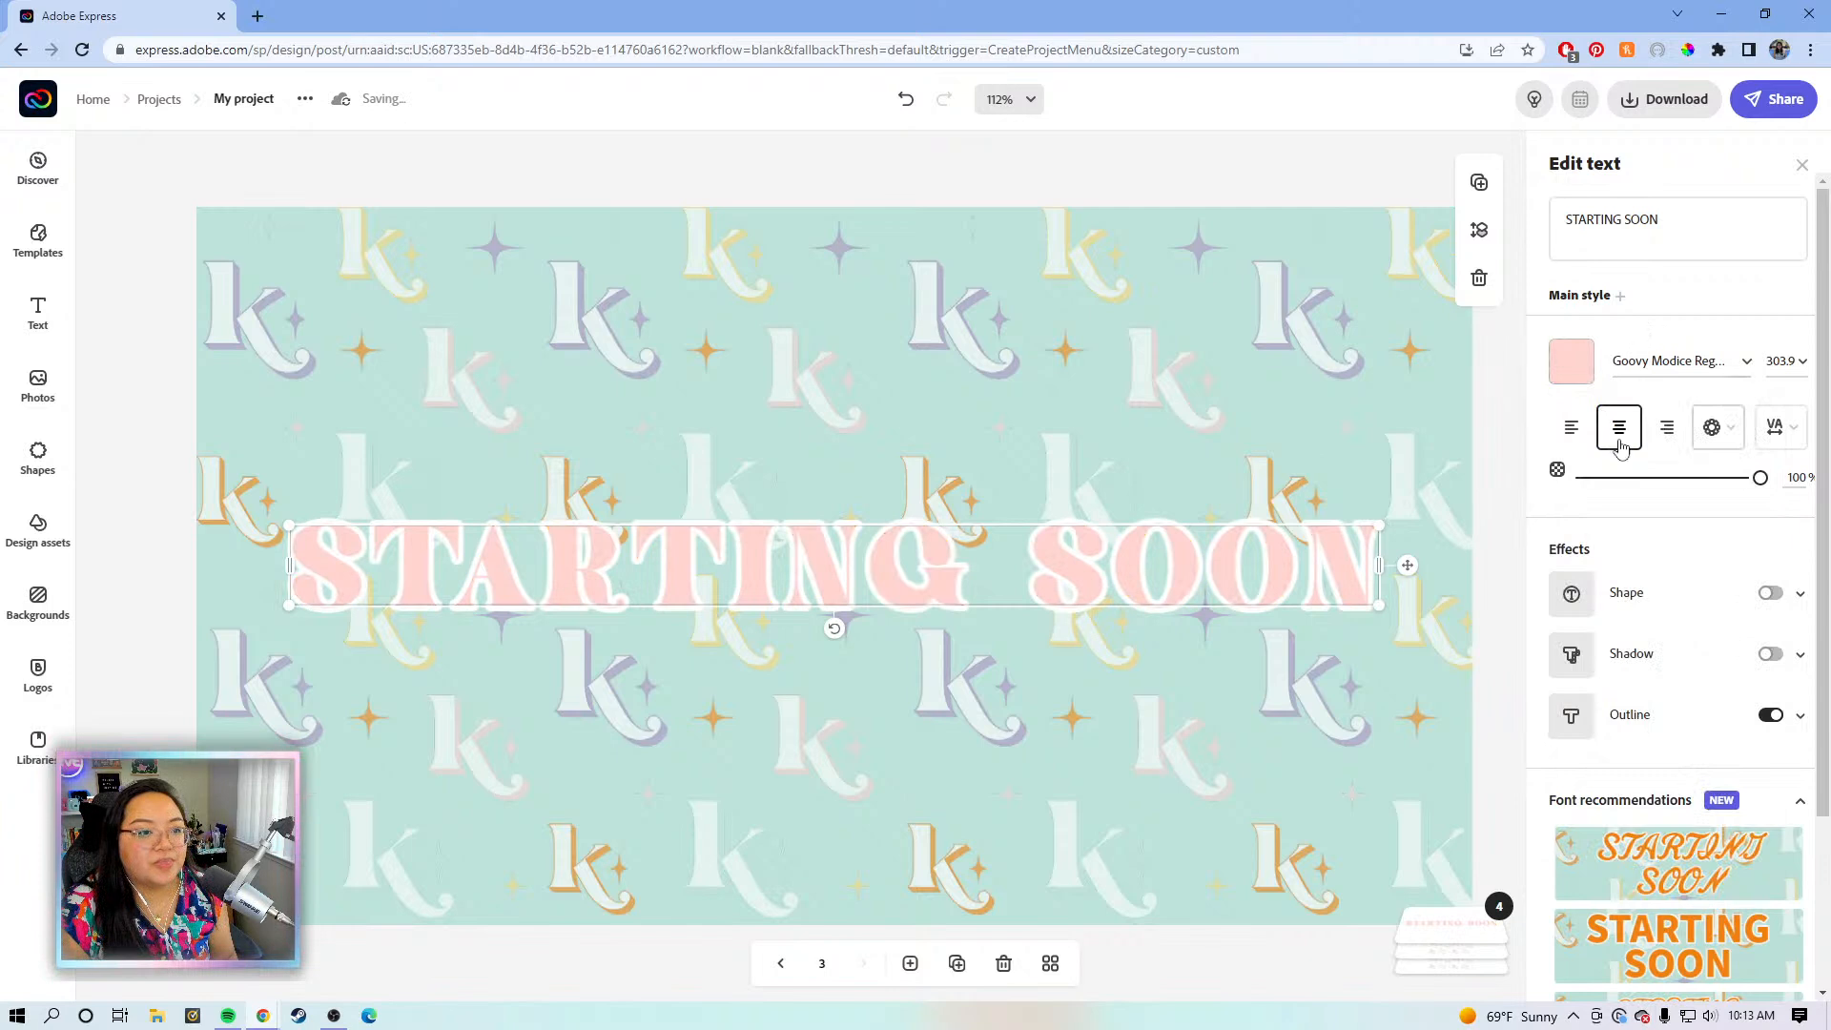
pyautogui.click(1796, 718)
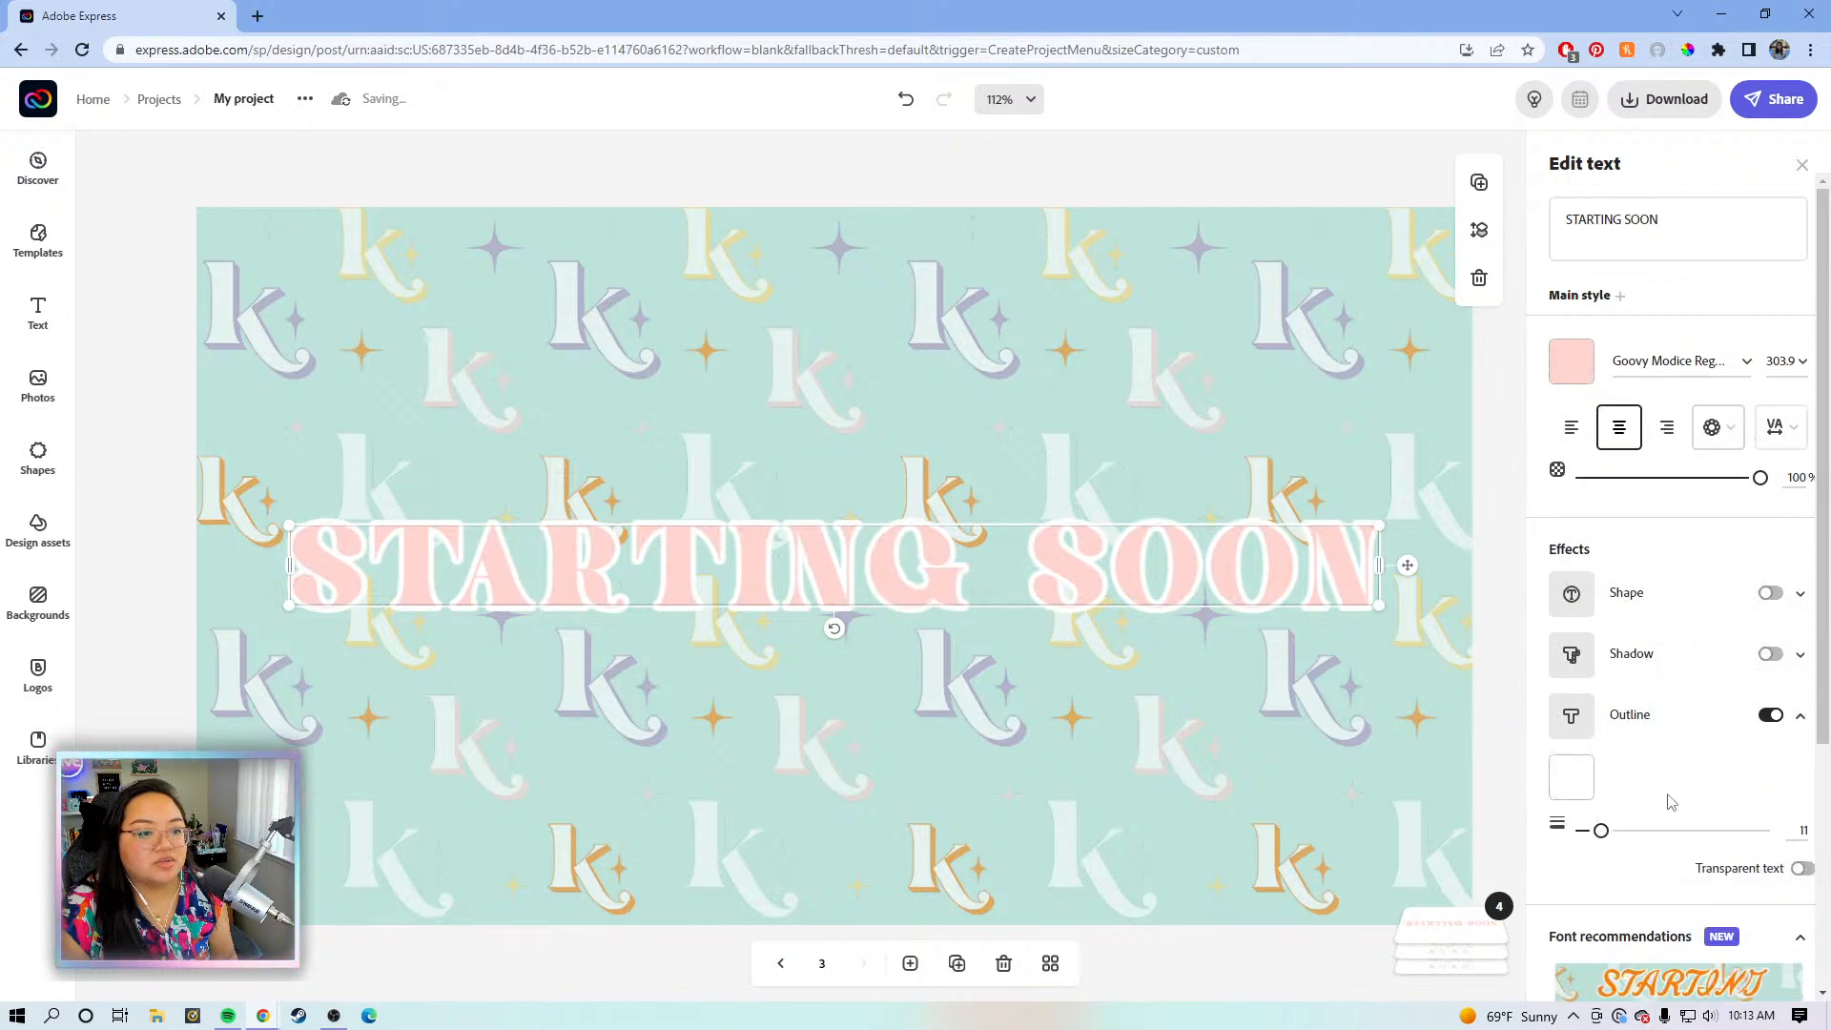
pyautogui.click(1570, 777)
pyautogui.moveTo(1581, 688)
pyautogui.mouseDown()
pyautogui.moveTo(1558, 715)
pyautogui.moveTo(1558, 663)
pyautogui.mouseUp()
pyautogui.click(1524, 671)
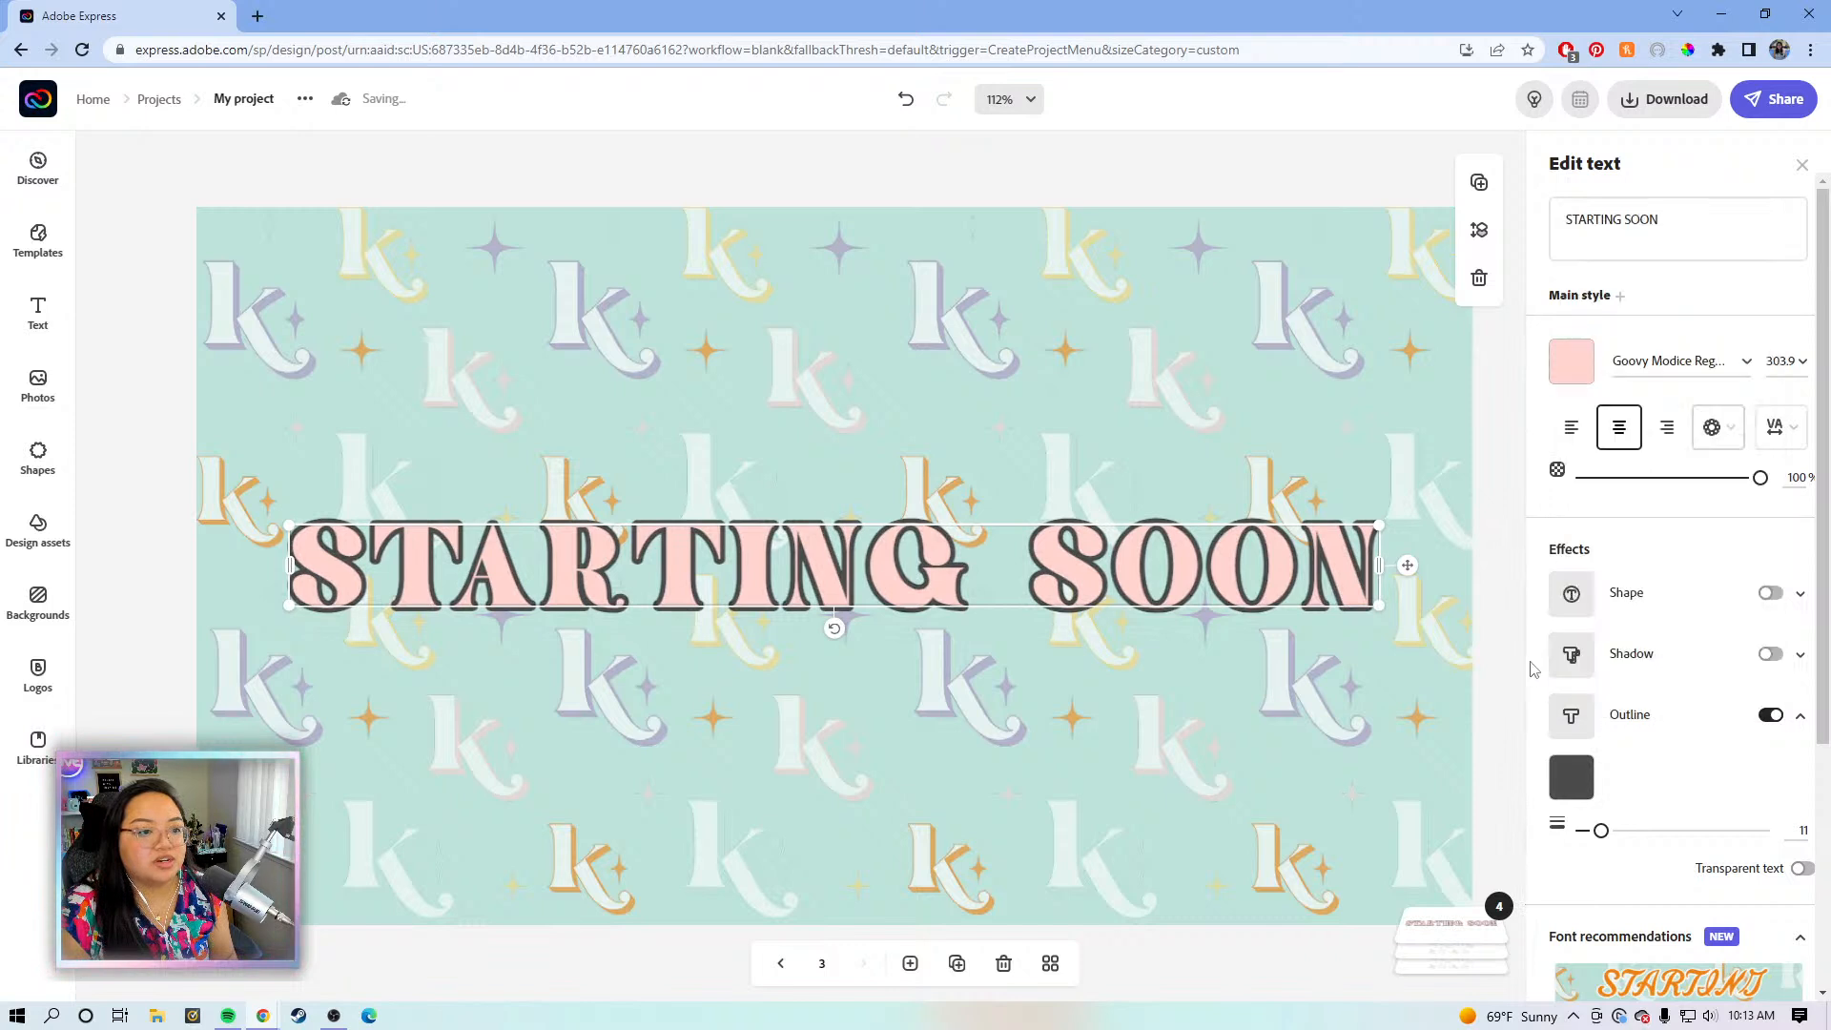
# - Deselect the title and zoom the view out to 75%
pyautogui.click(1400, 673)
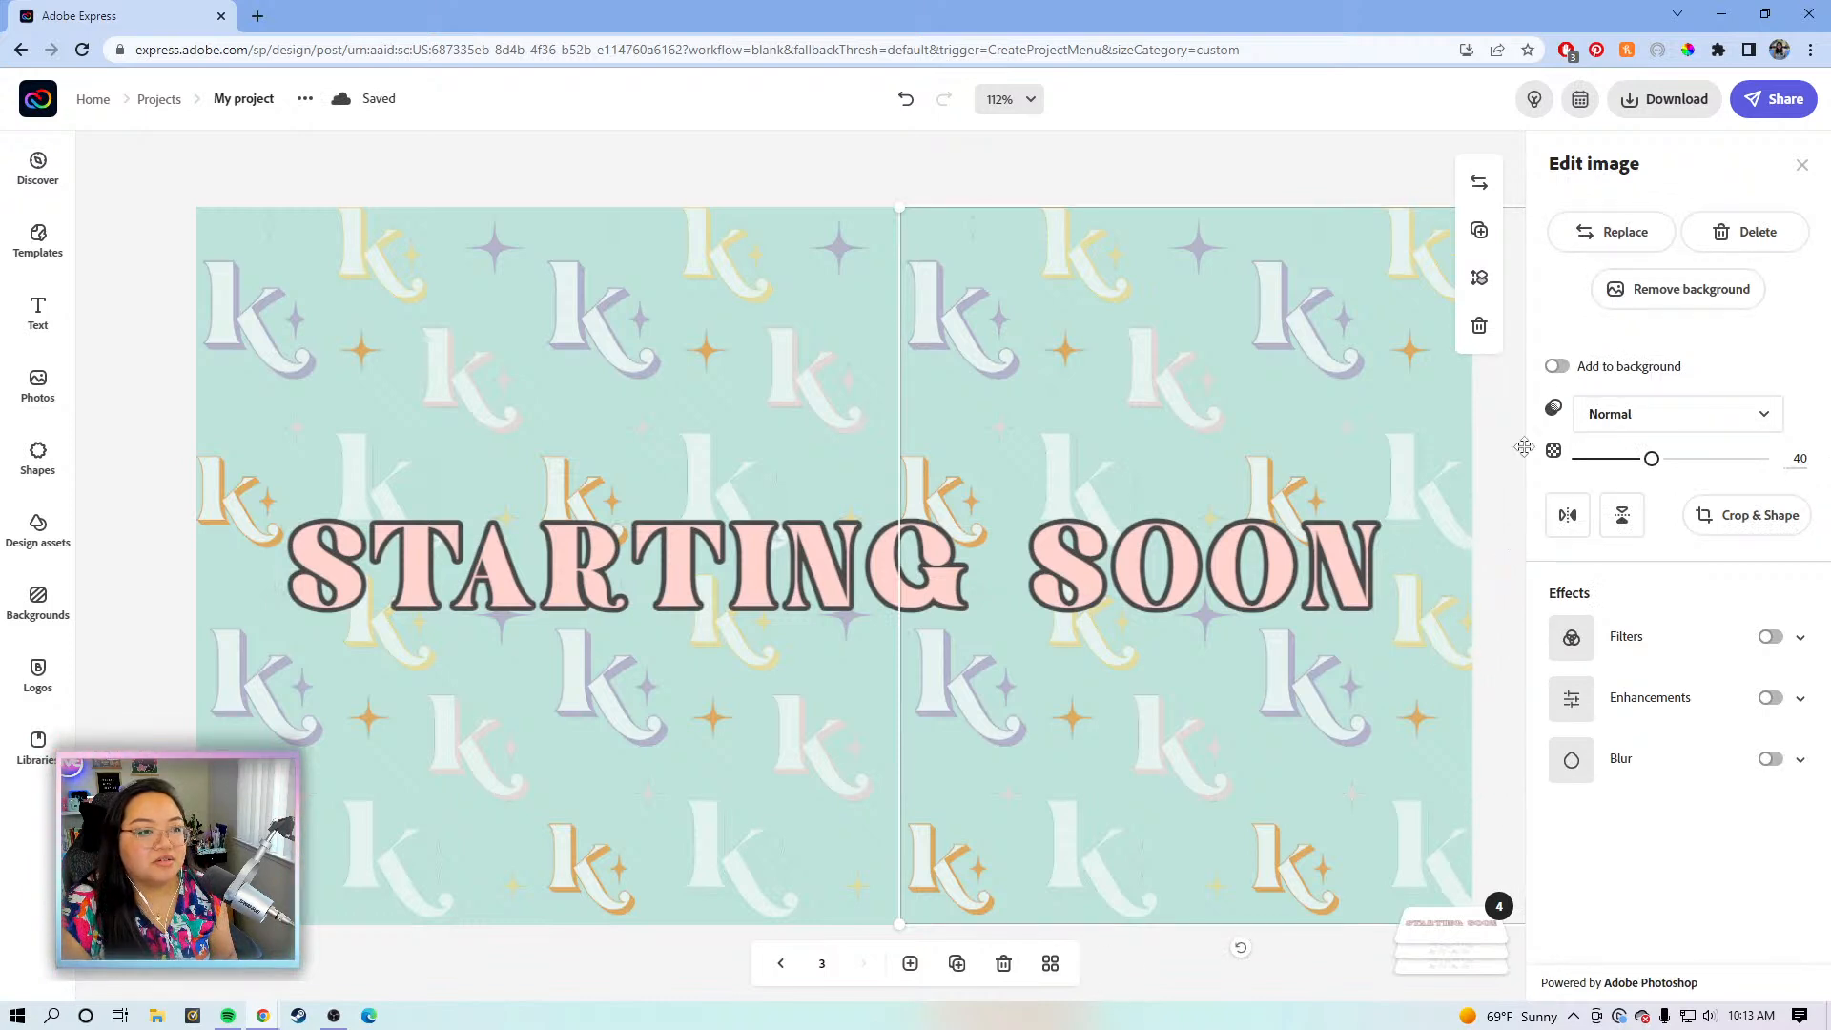
pyautogui.click(1029, 100)
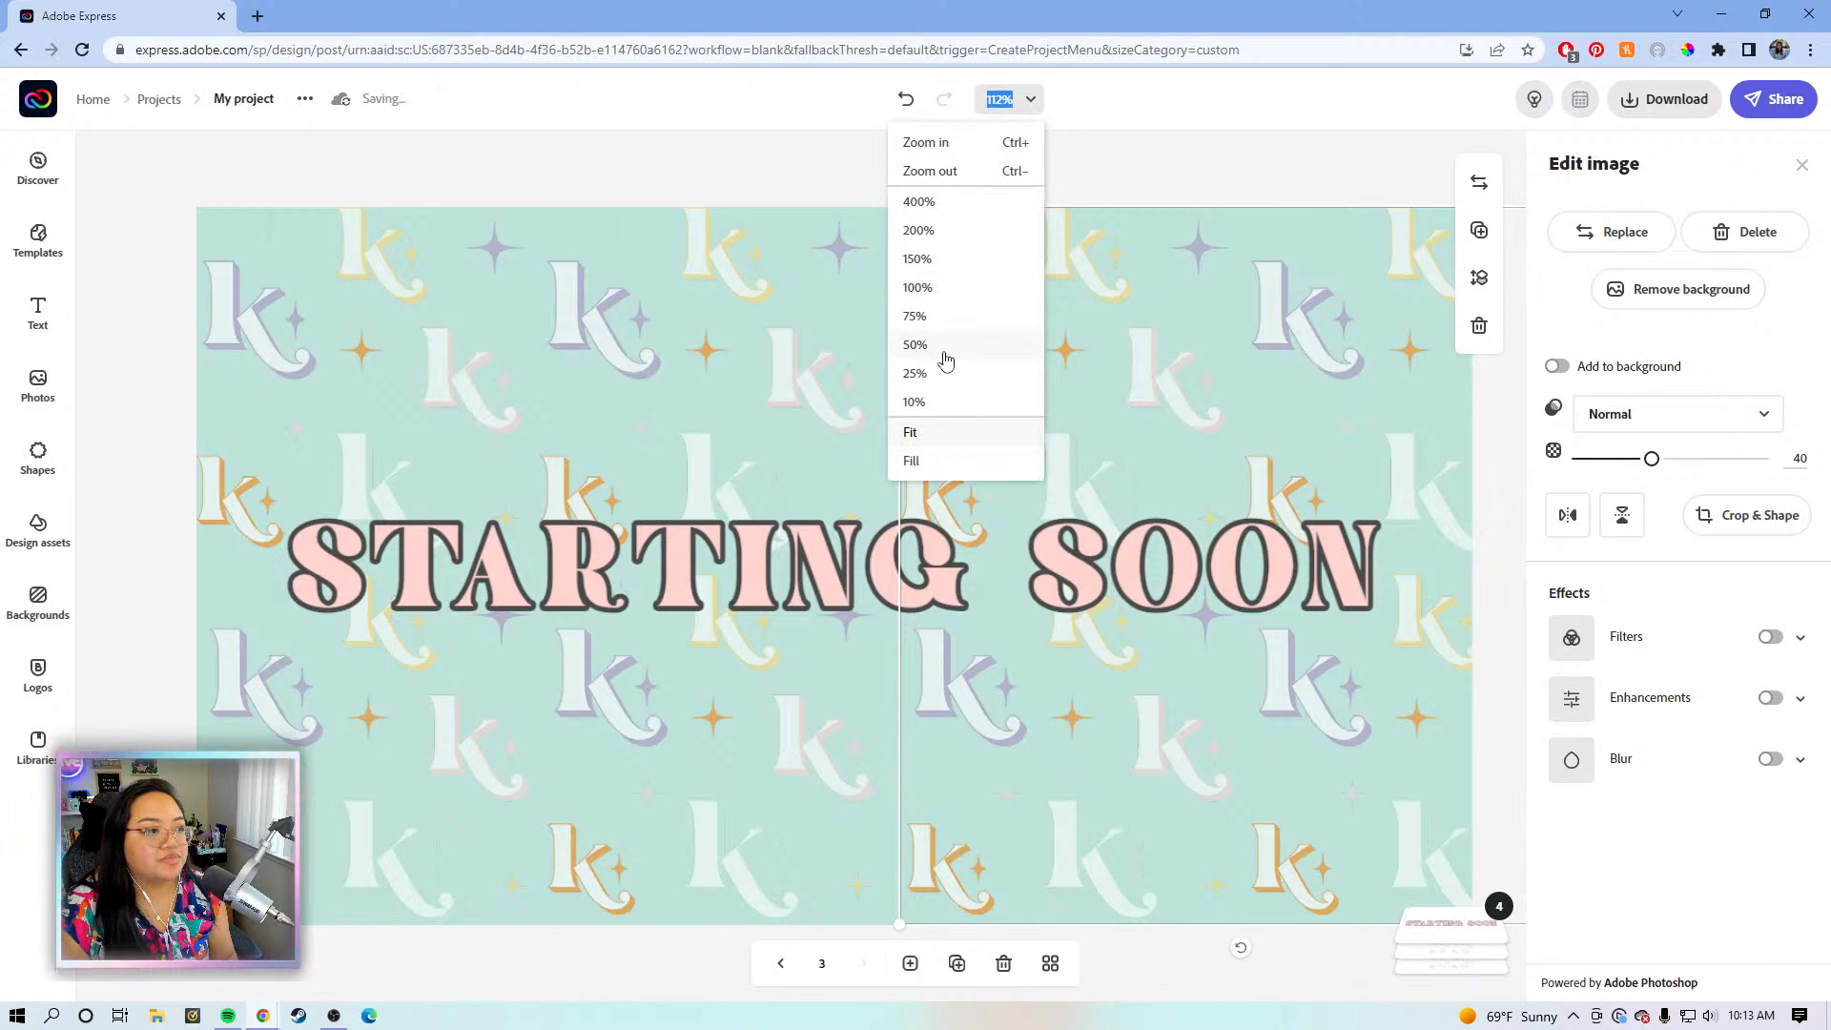
pyautogui.click(942, 321)
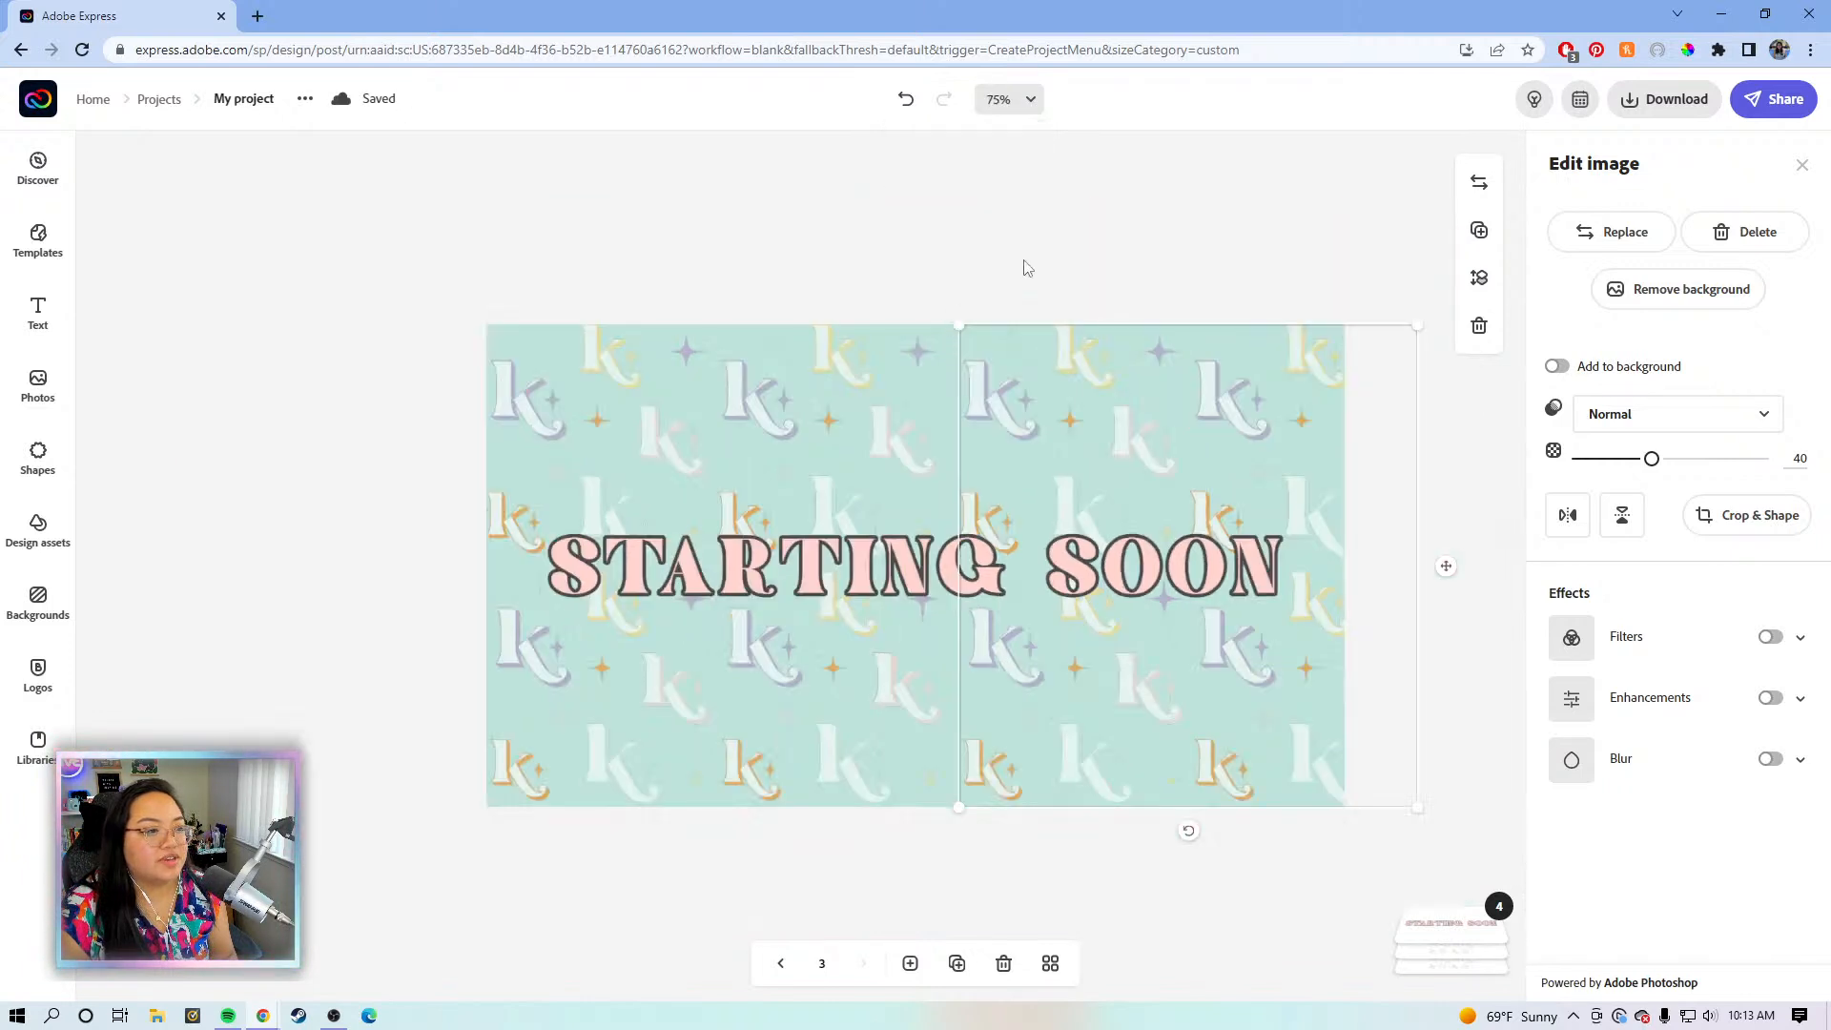
# - Apply the Typewriter text animation to the STARTING SOON title
pyautogui.click(1099, 234)
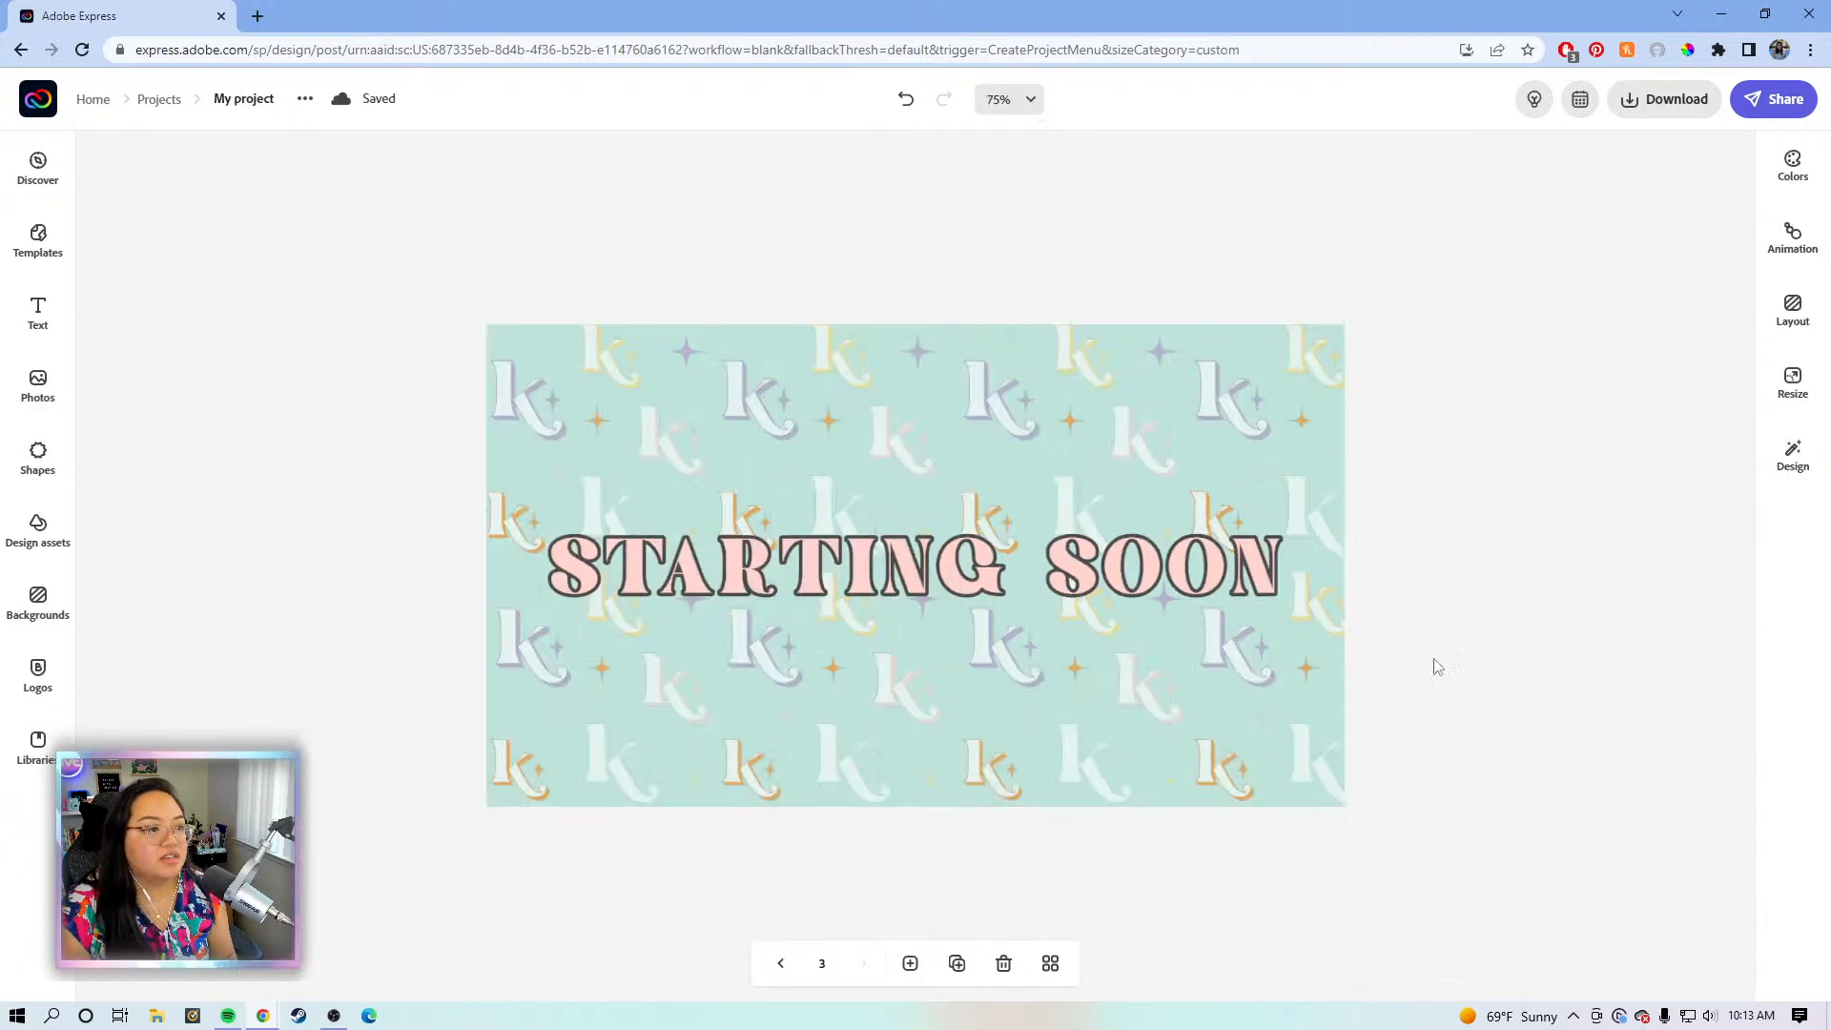
pyautogui.click(1213, 579)
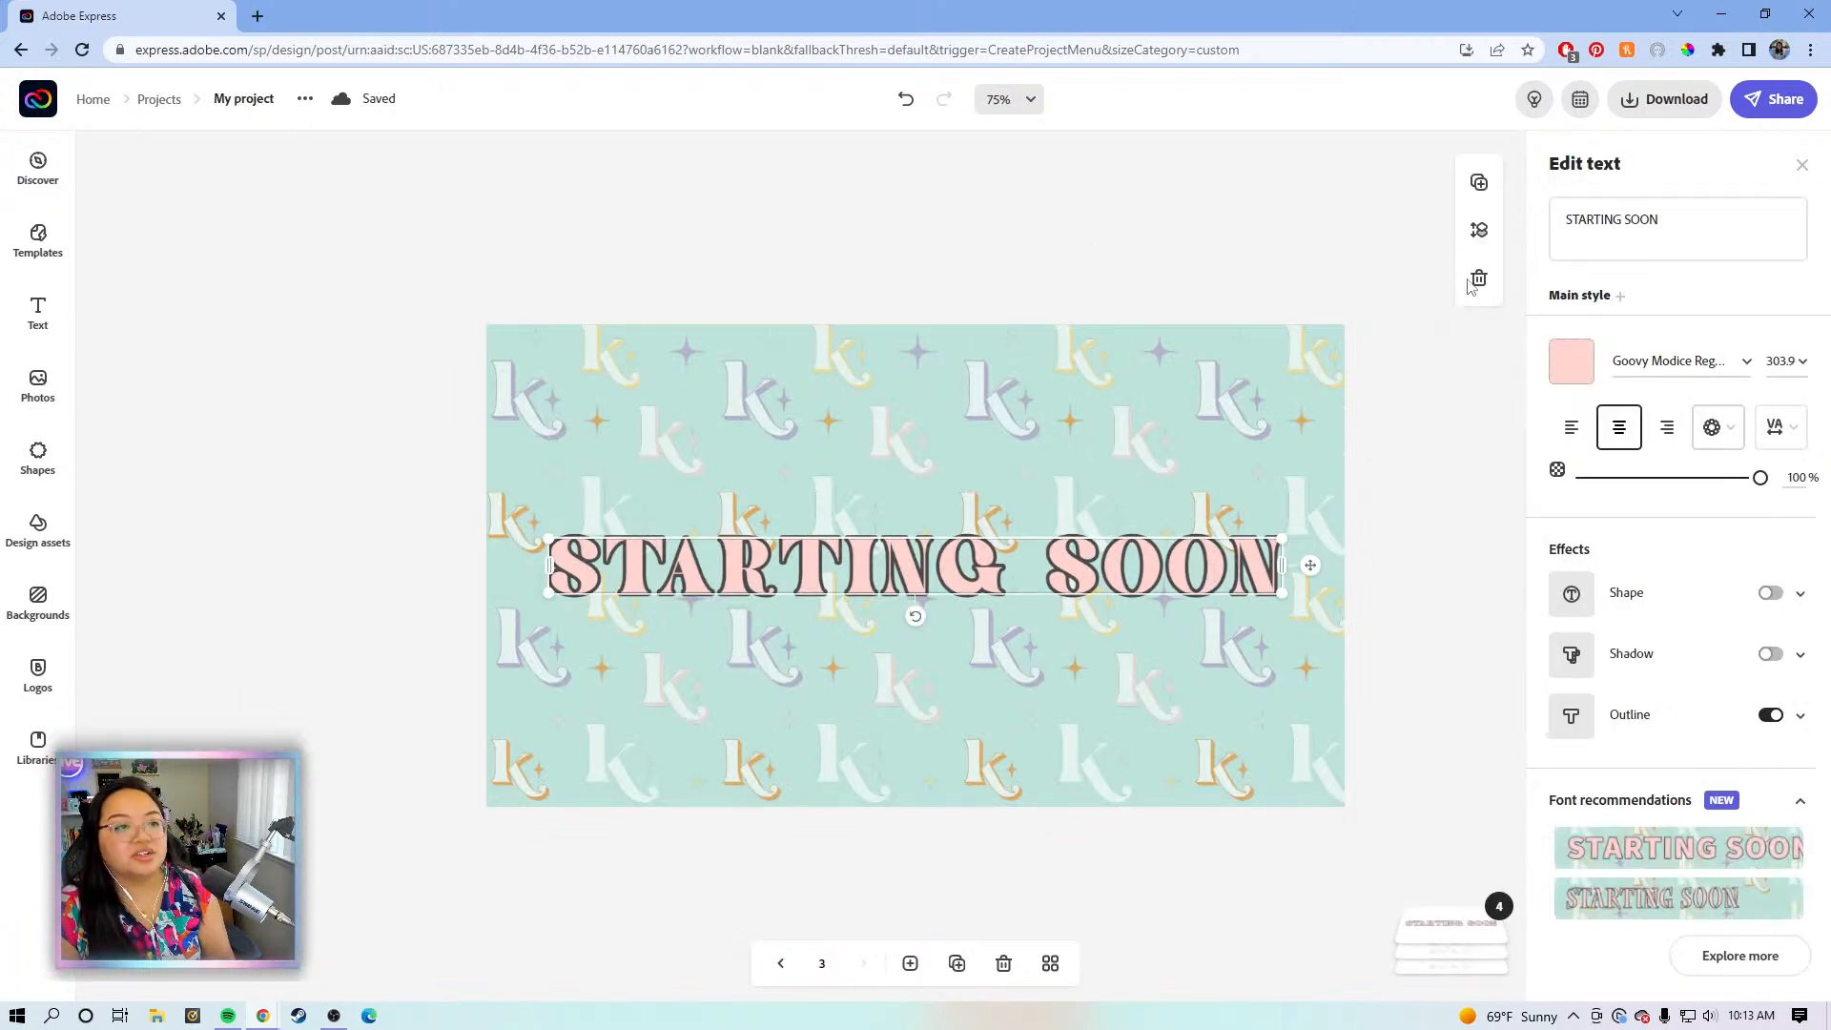
pyautogui.click(1801, 167)
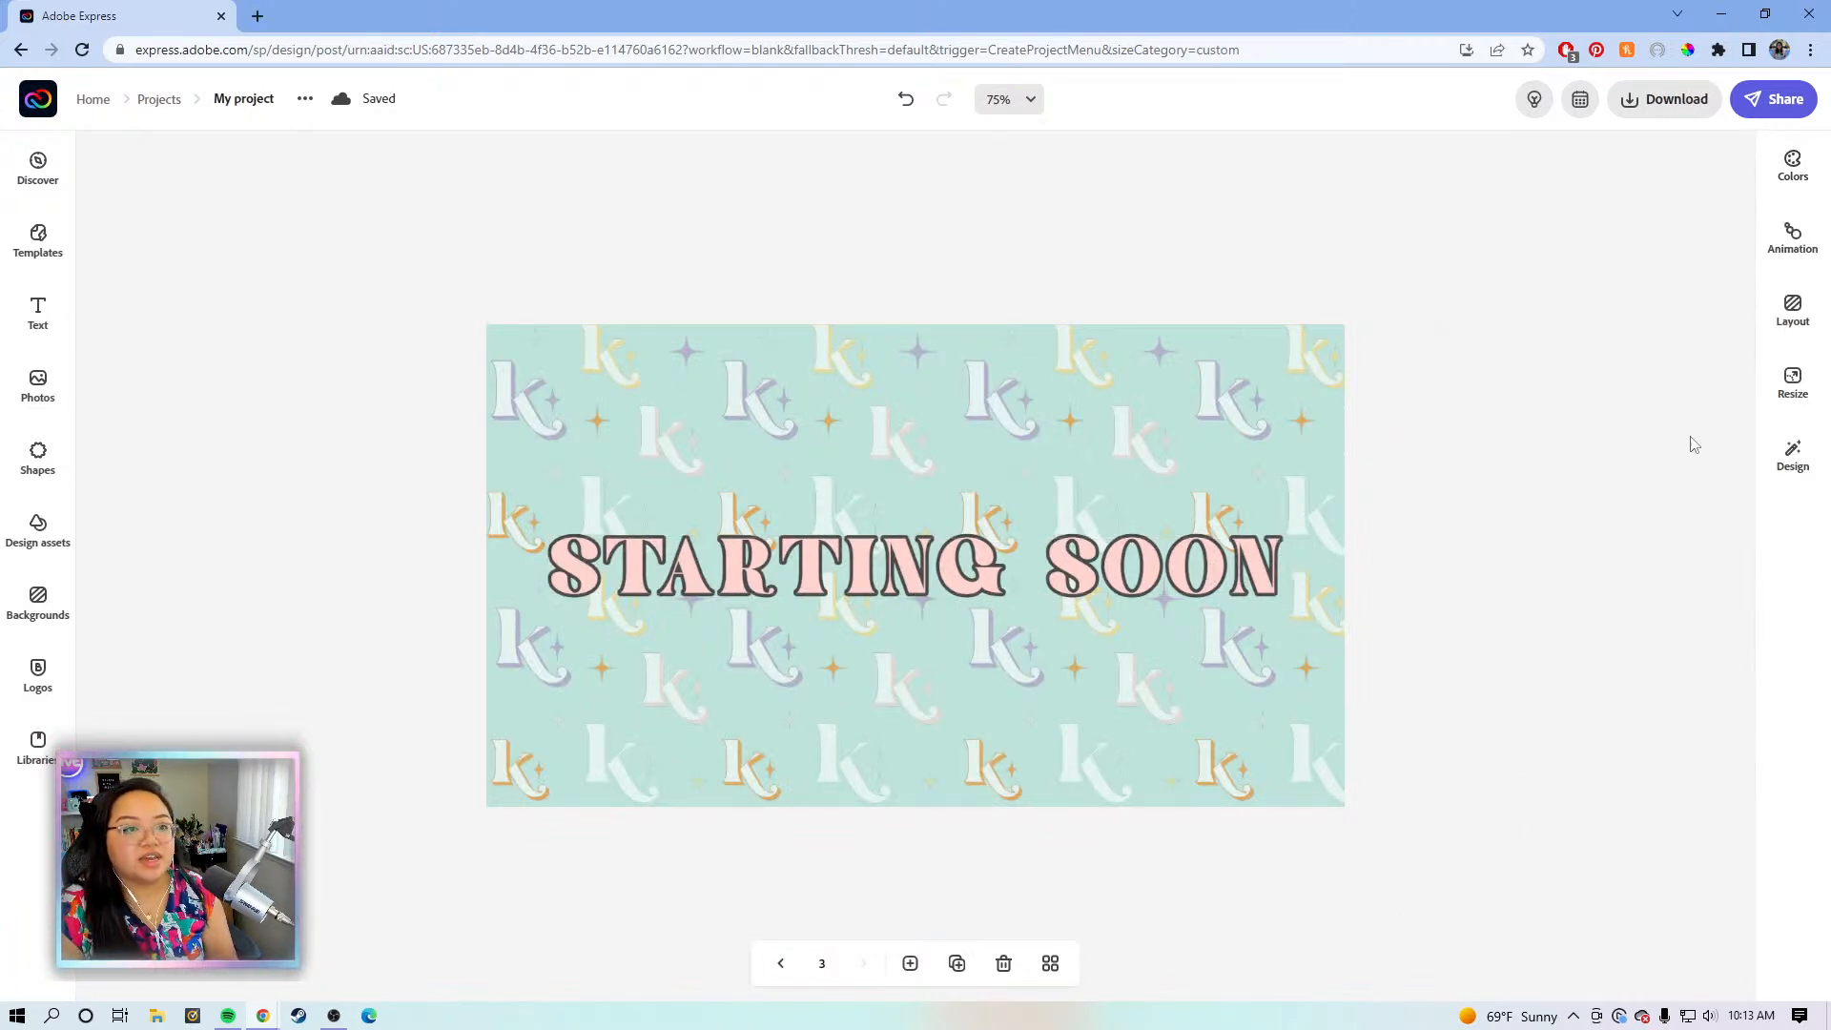
pyautogui.click(1790, 238)
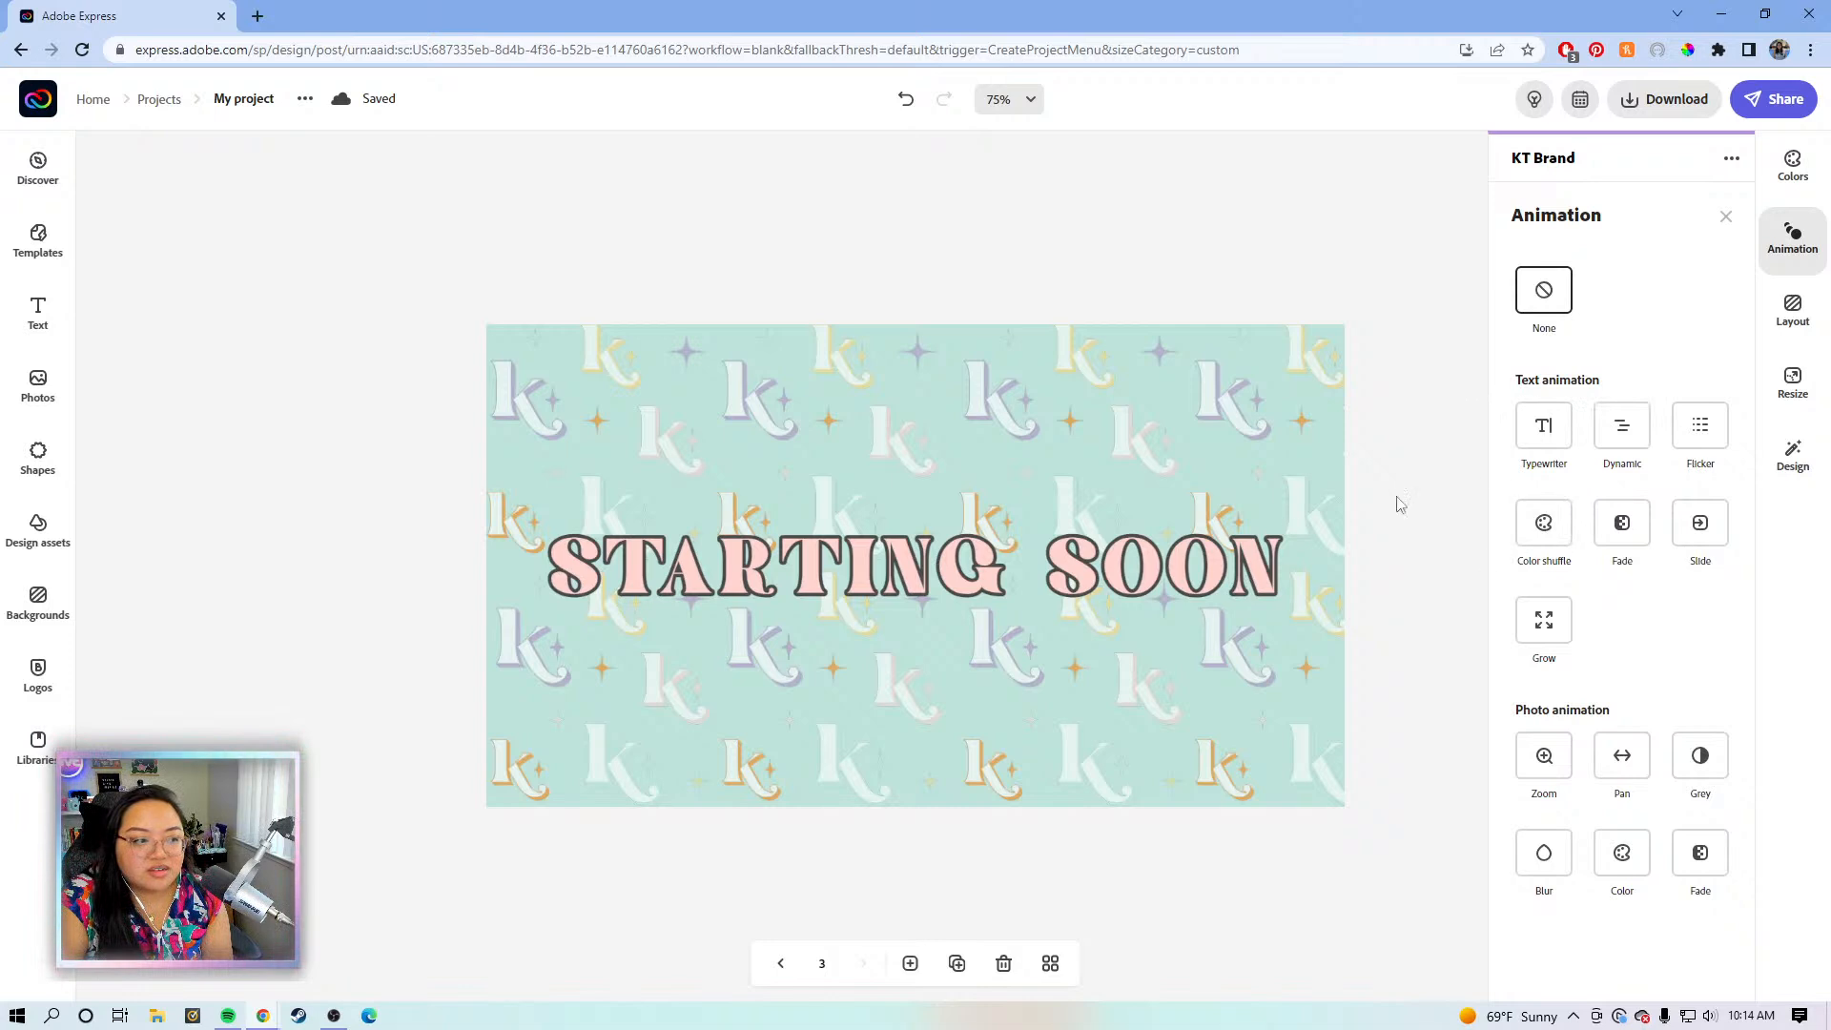
pyautogui.click(1542, 429)
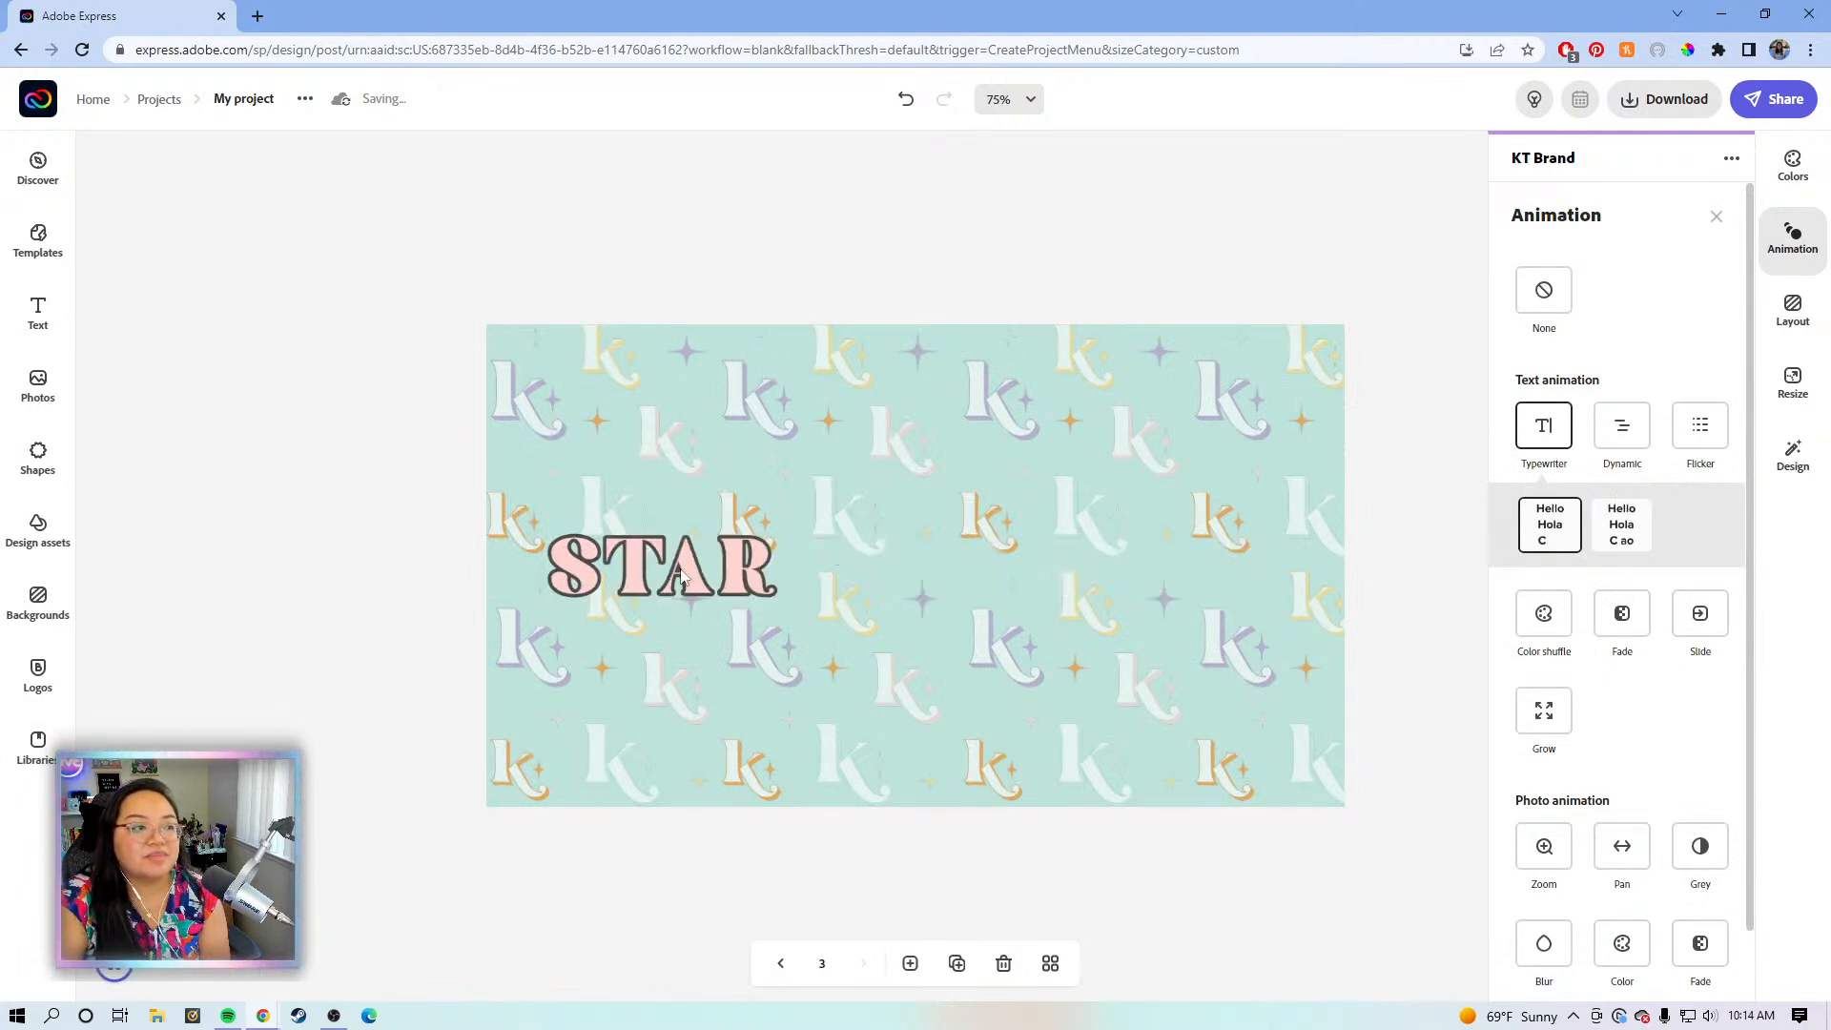
pyautogui.click(1391, 559)
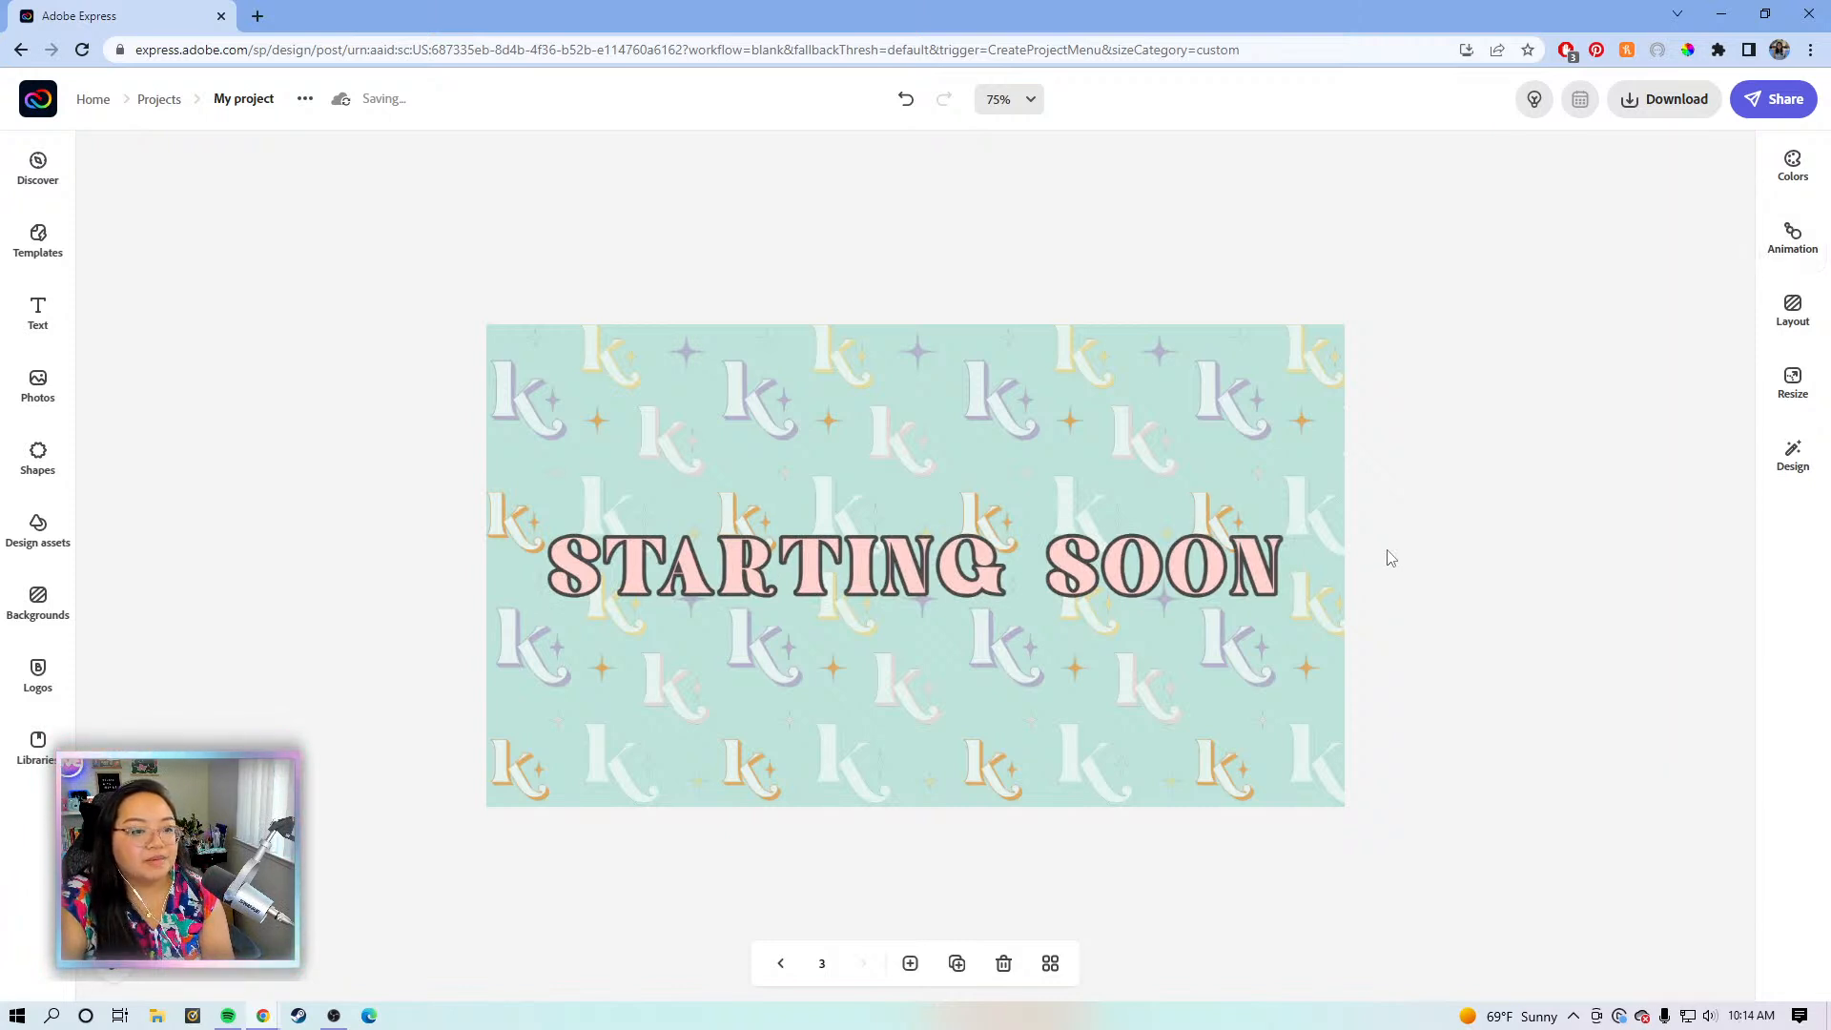
# - Duplicate the STARTING SOON page and retype the copy's title as BE RIGHT BACK
pyautogui.click(957, 963)
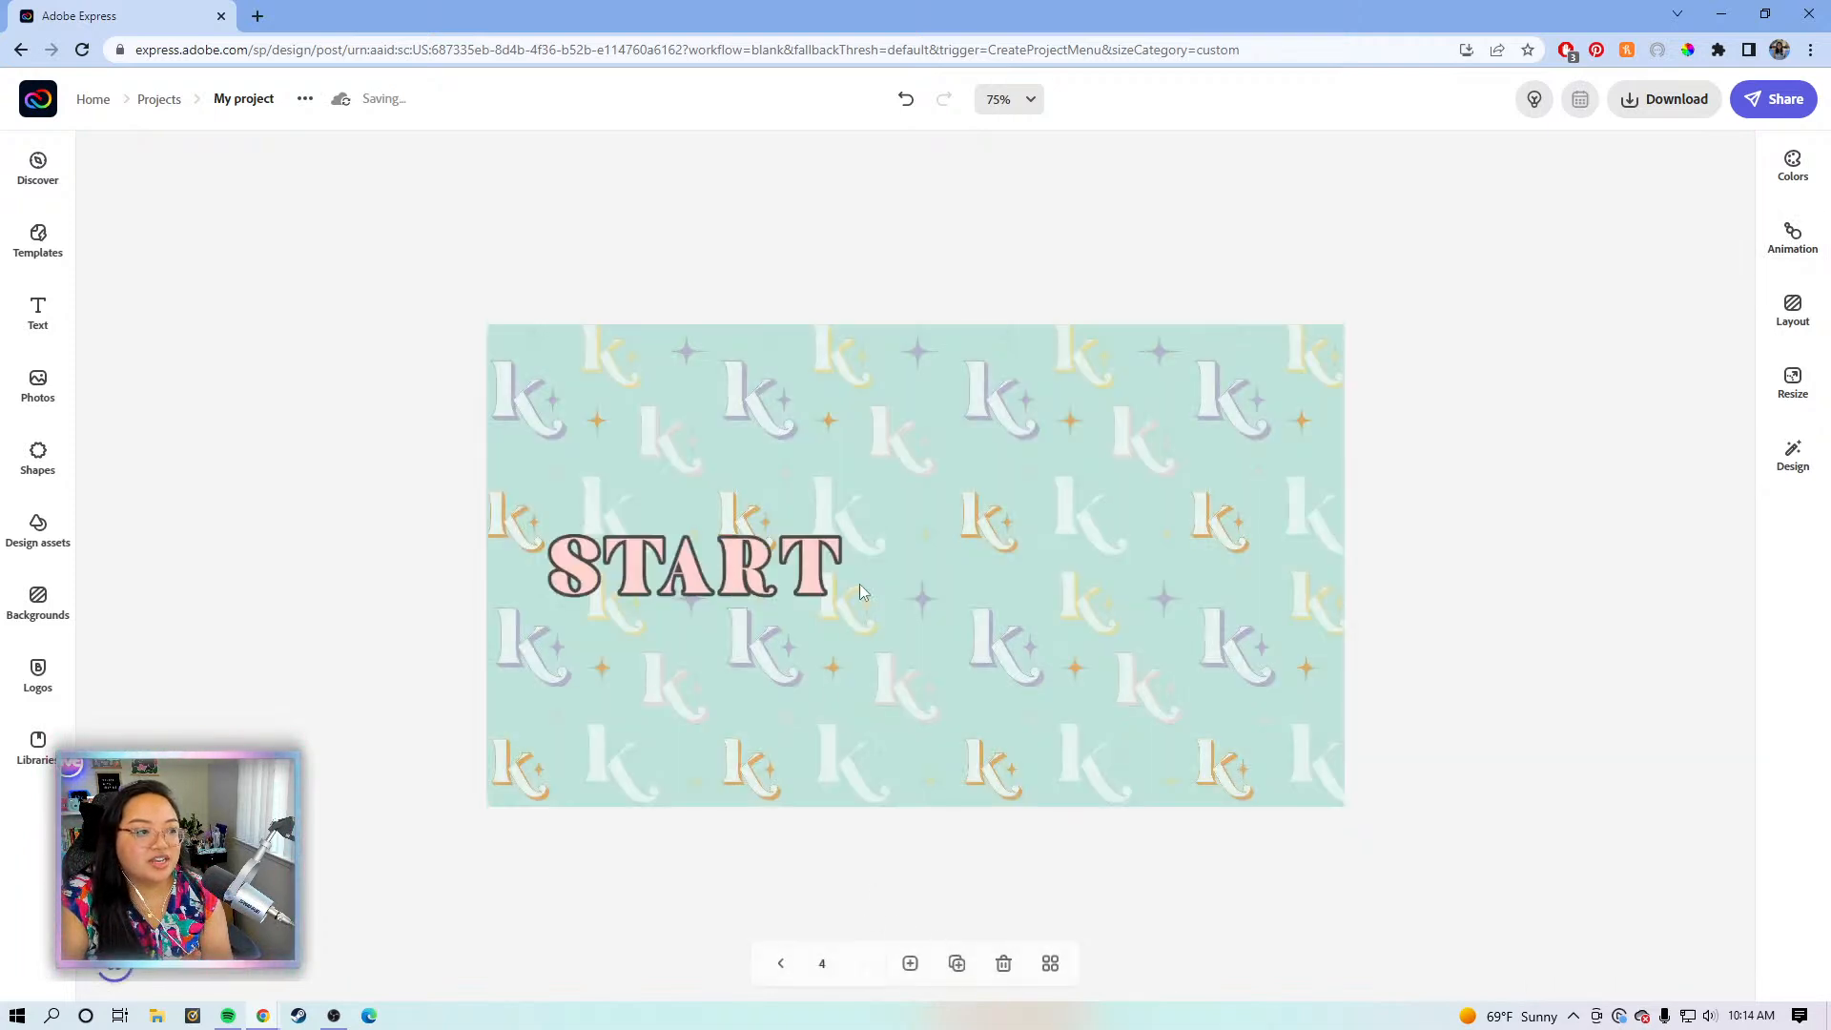
pyautogui.click(860, 562)
pyautogui.moveTo(1664, 221); pyautogui.dragTo(1544, 240)
pyautogui.click(1604, 238)
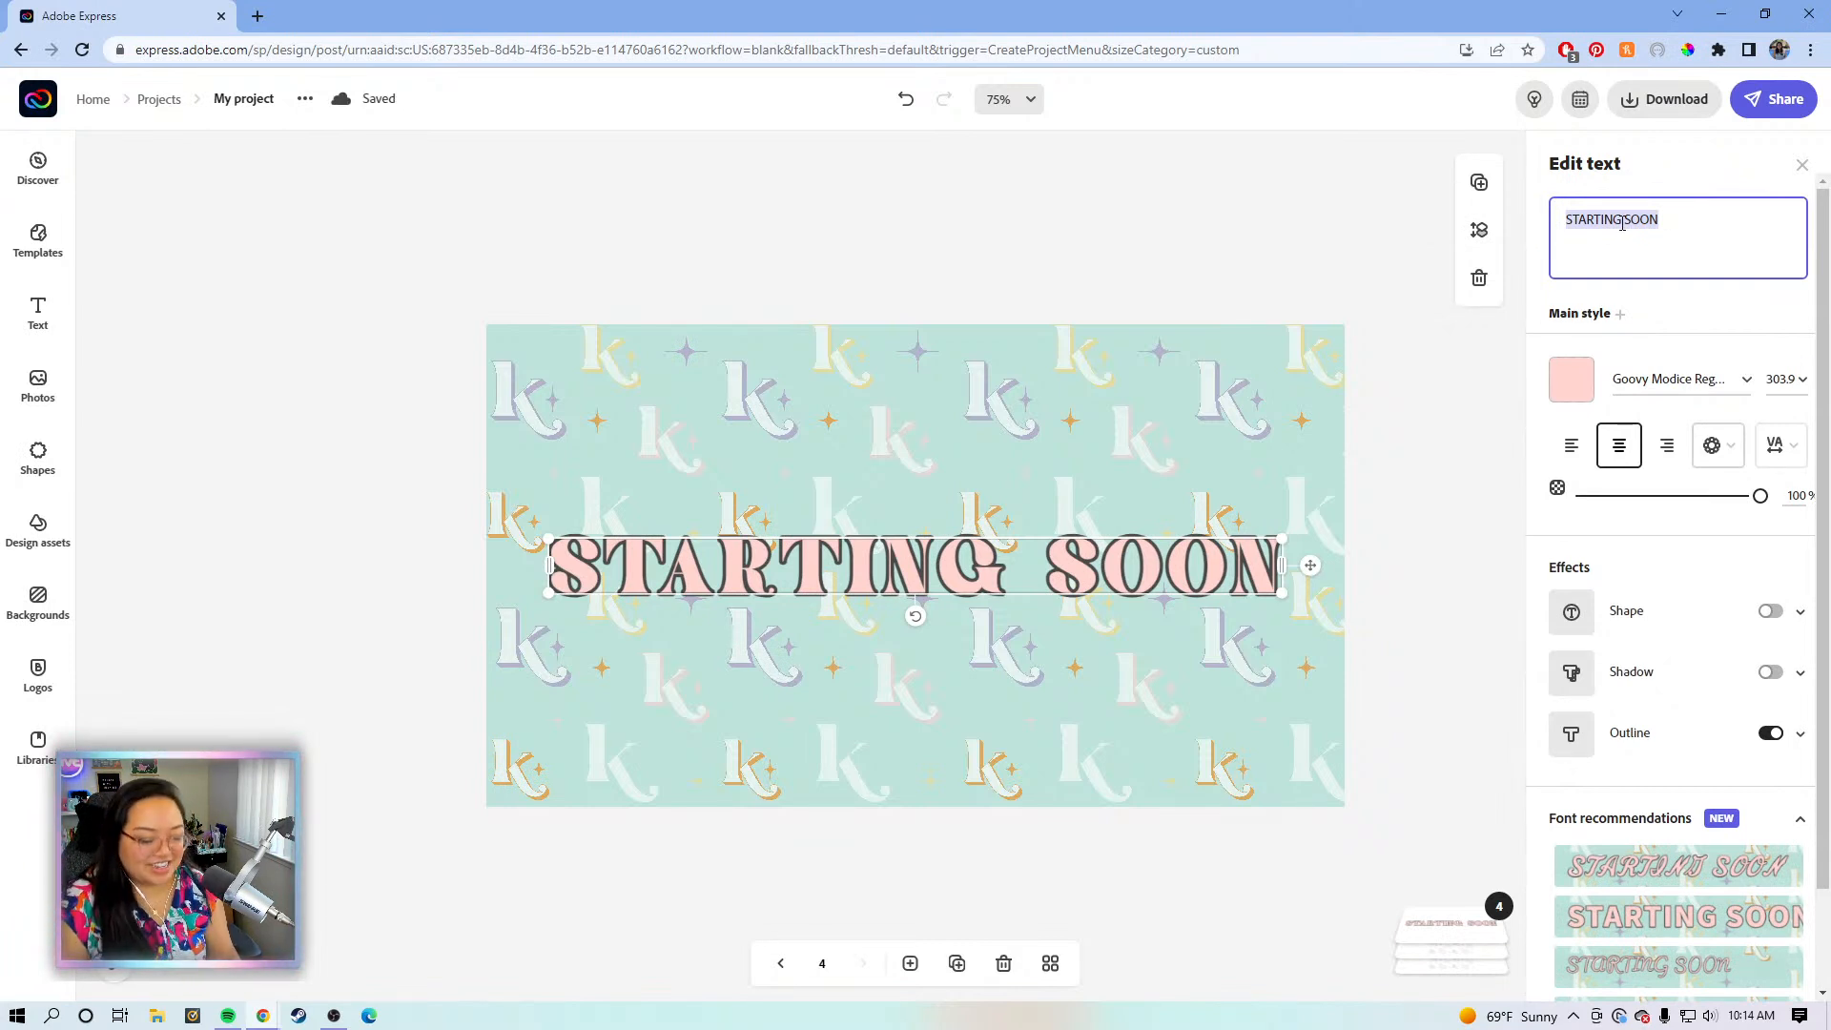
pyautogui.press('BackSpace')
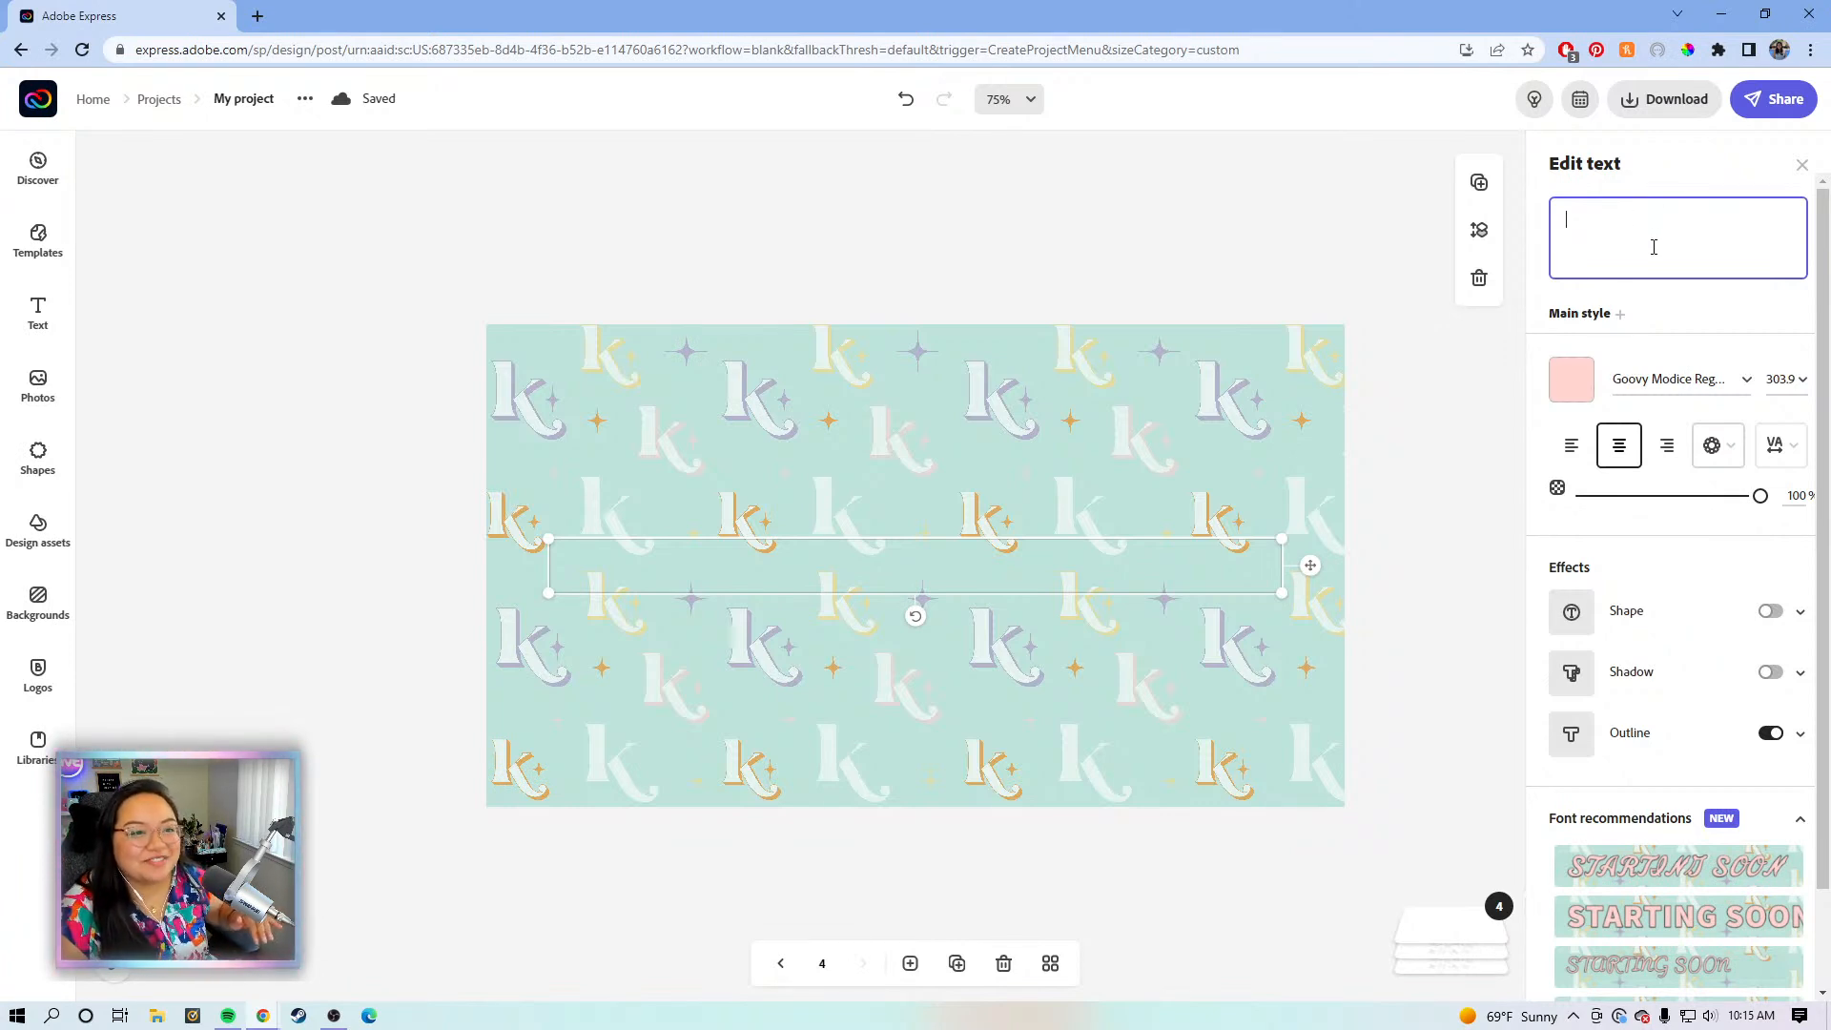
pyautogui.press('BackSpace')
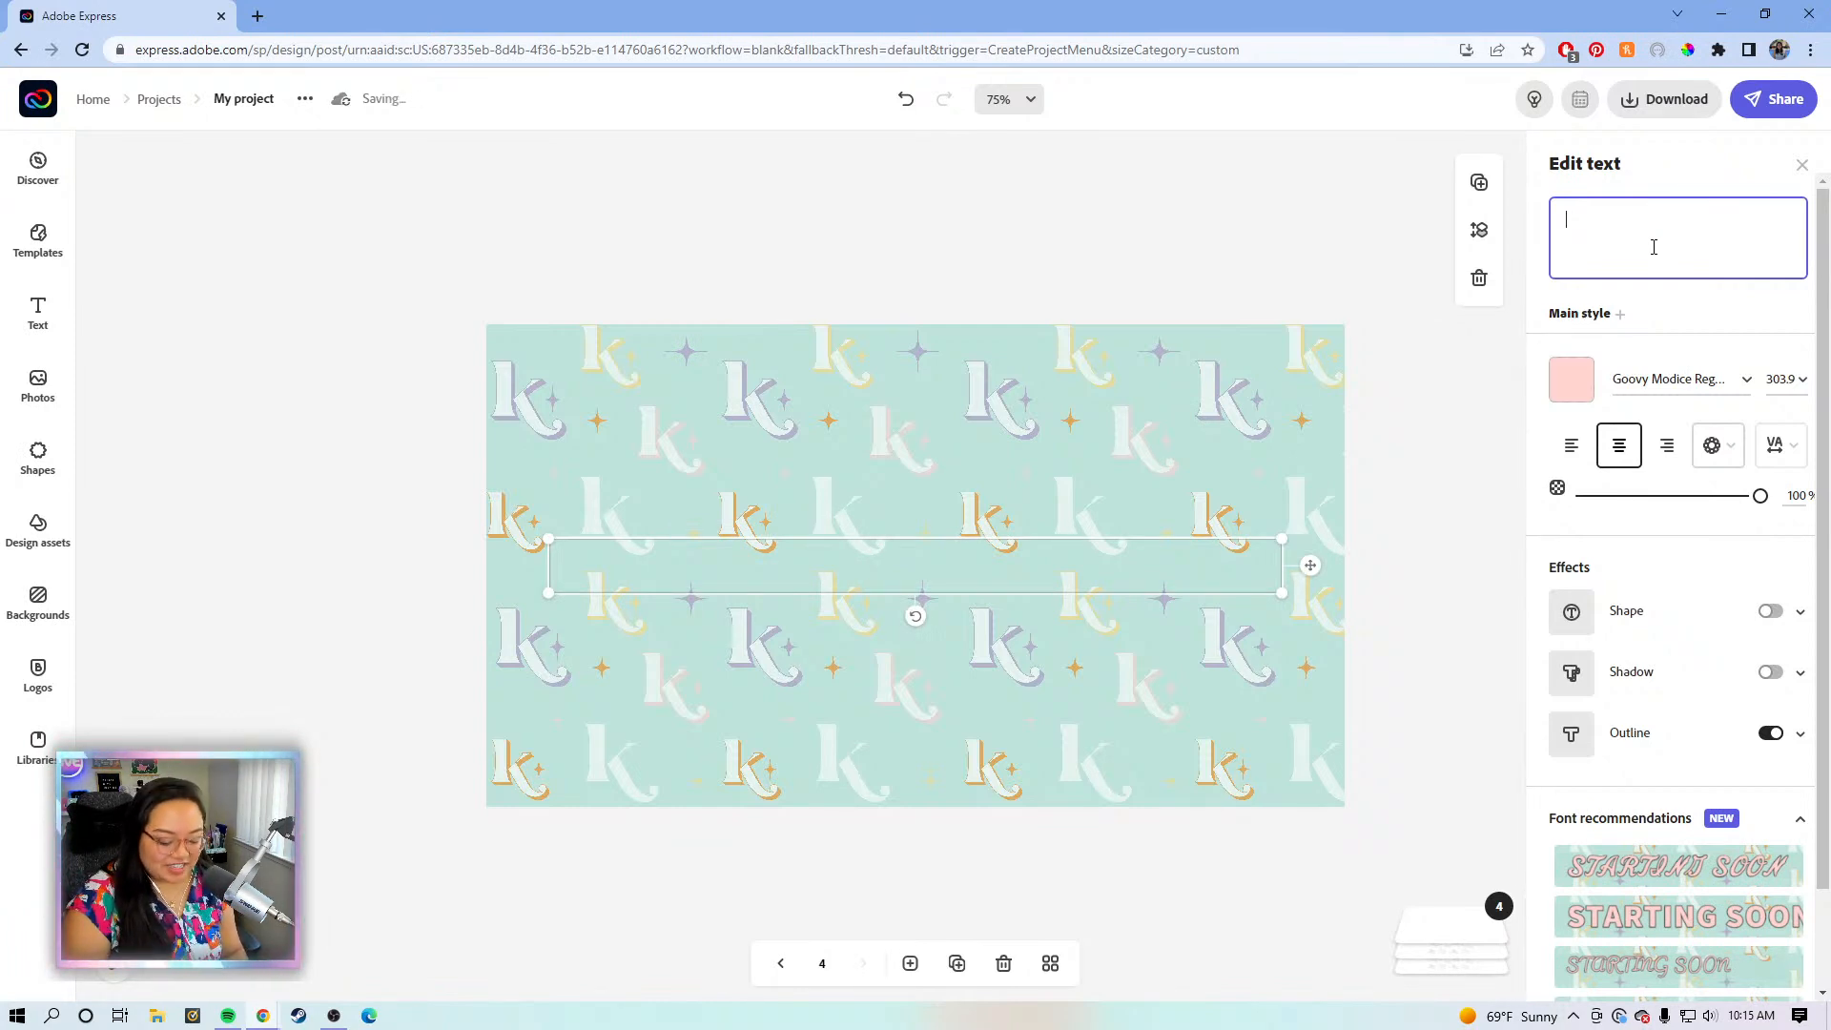
pyautogui.write('BE ')
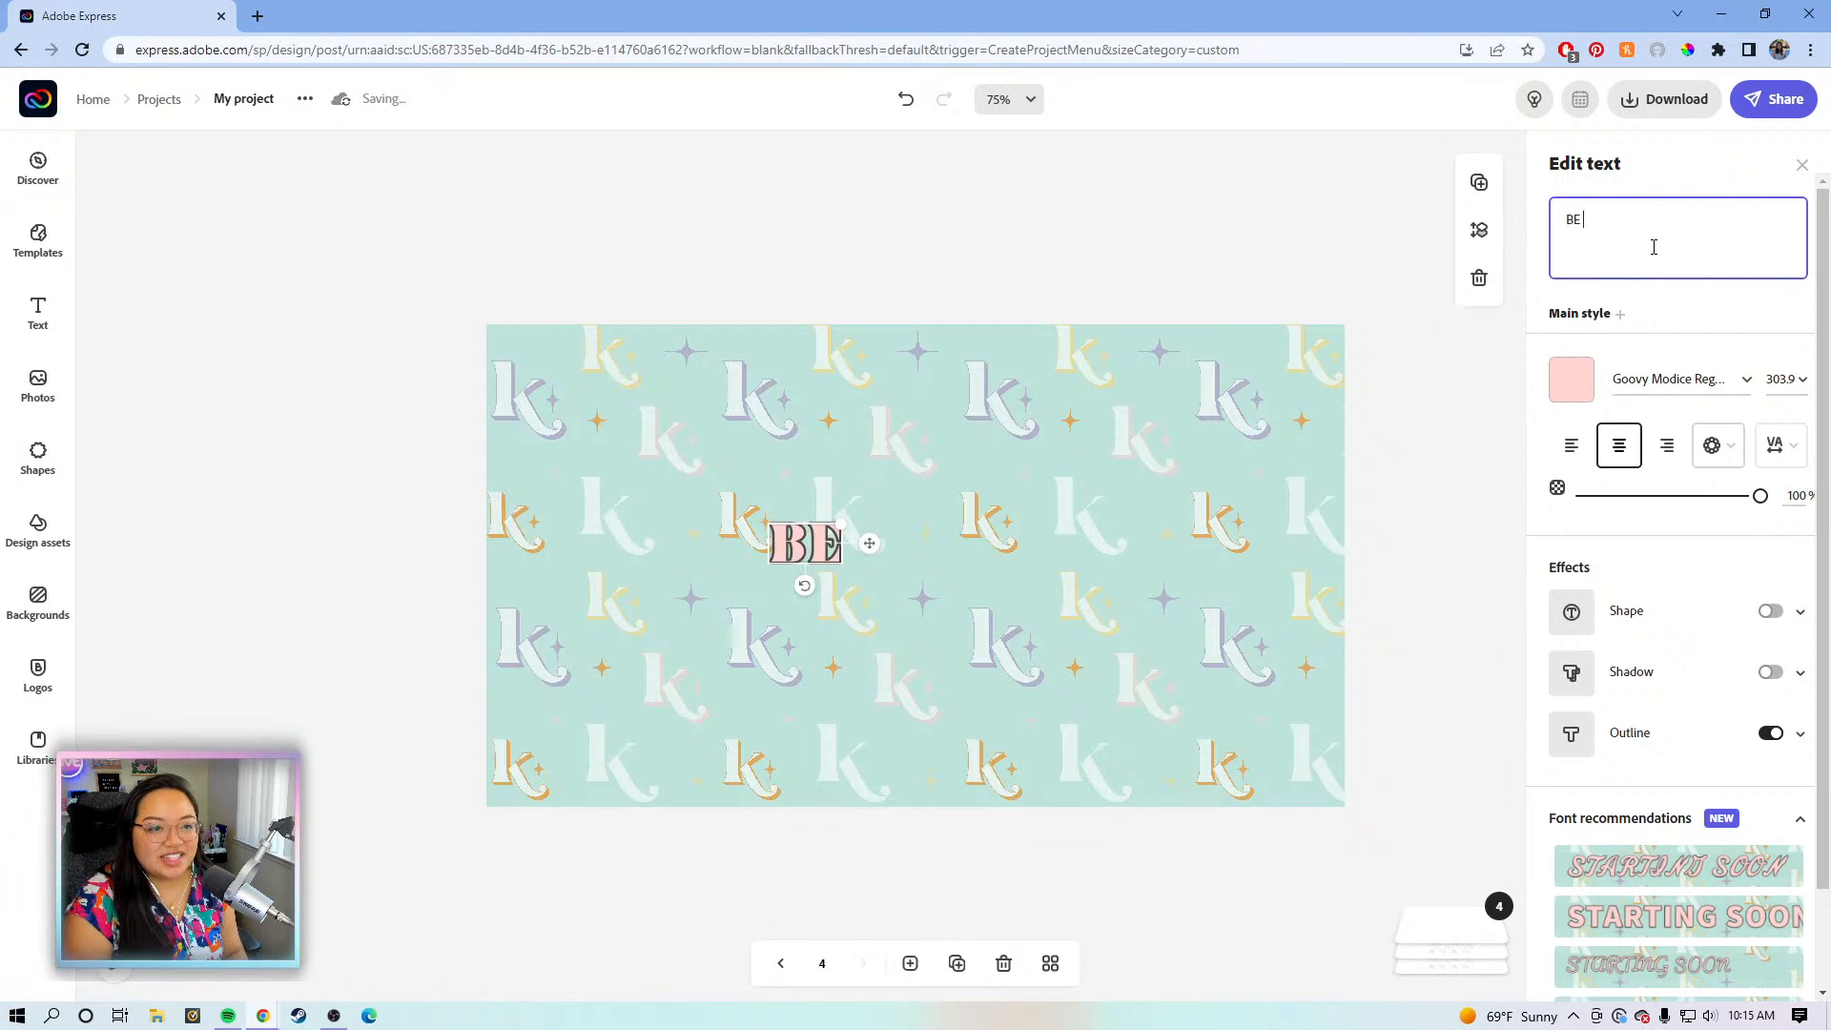
pyautogui.write('RIGHST BACK')
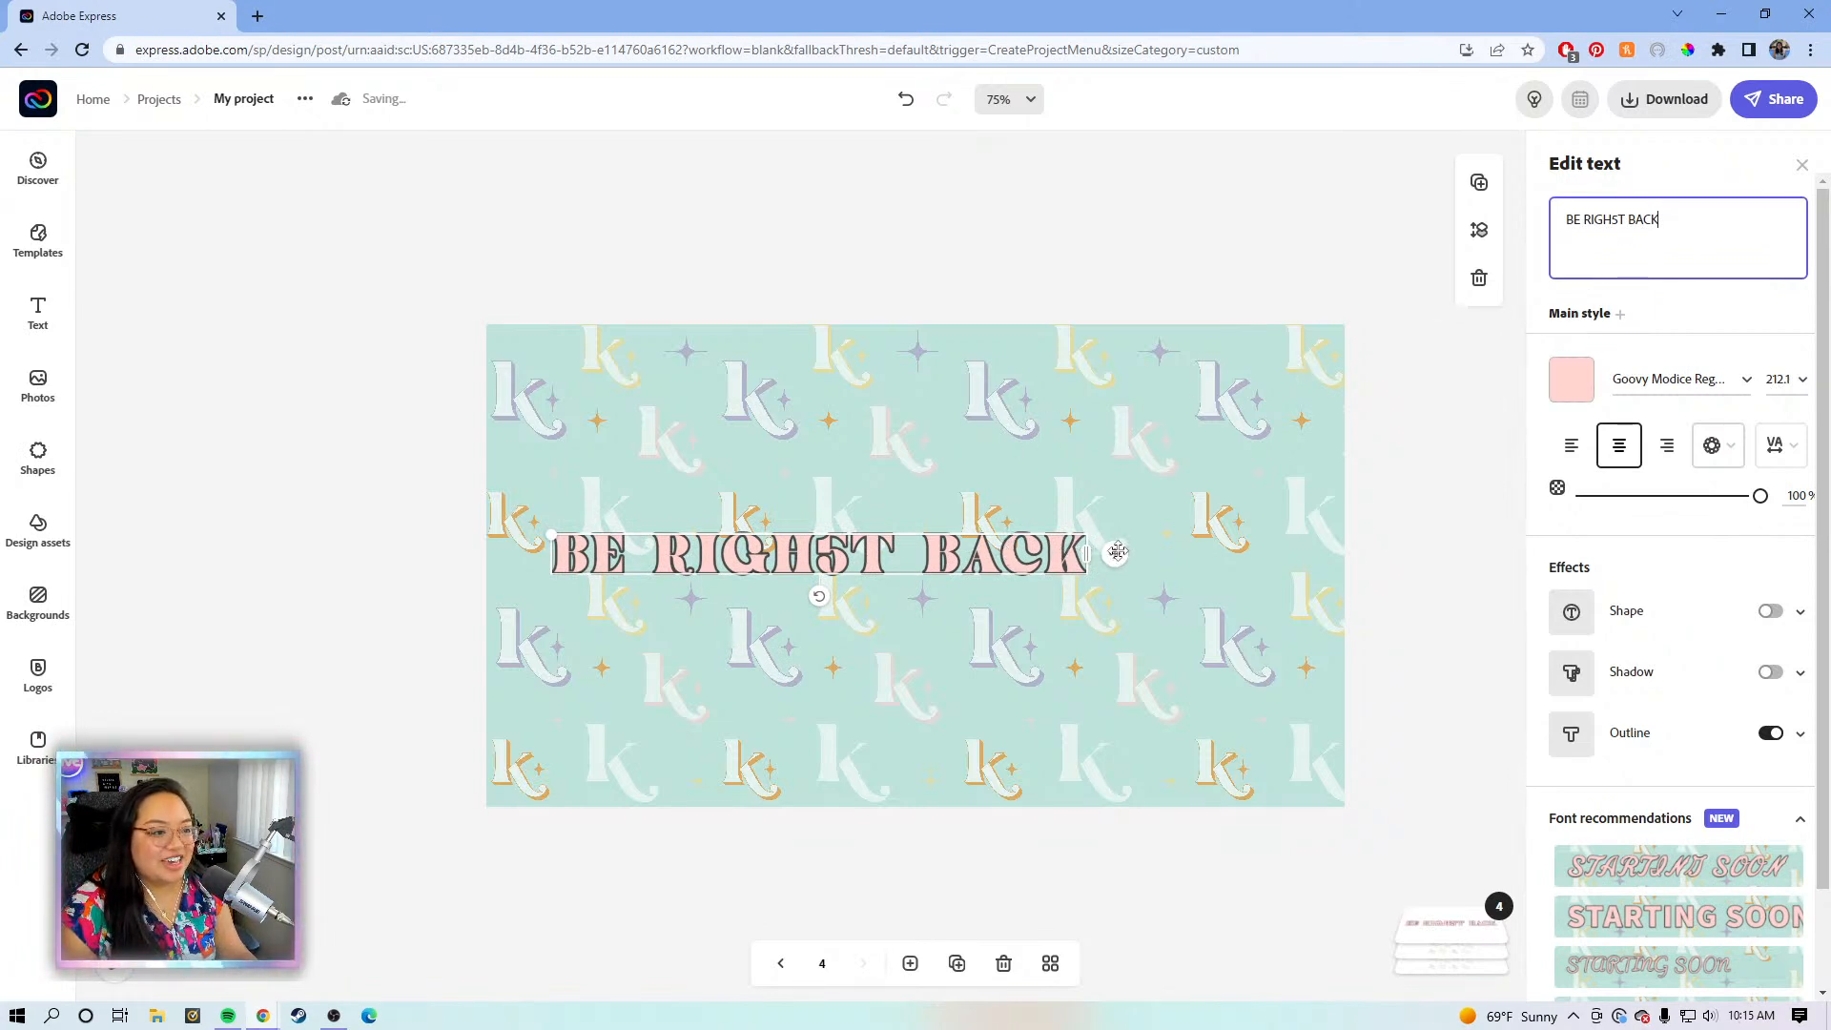
# - Fix the RIGHST typo, then centre, widen and enlarge the BE RIGHT BACK title
pyautogui.moveTo(1115, 553); pyautogui.dragTo(1296, 577)
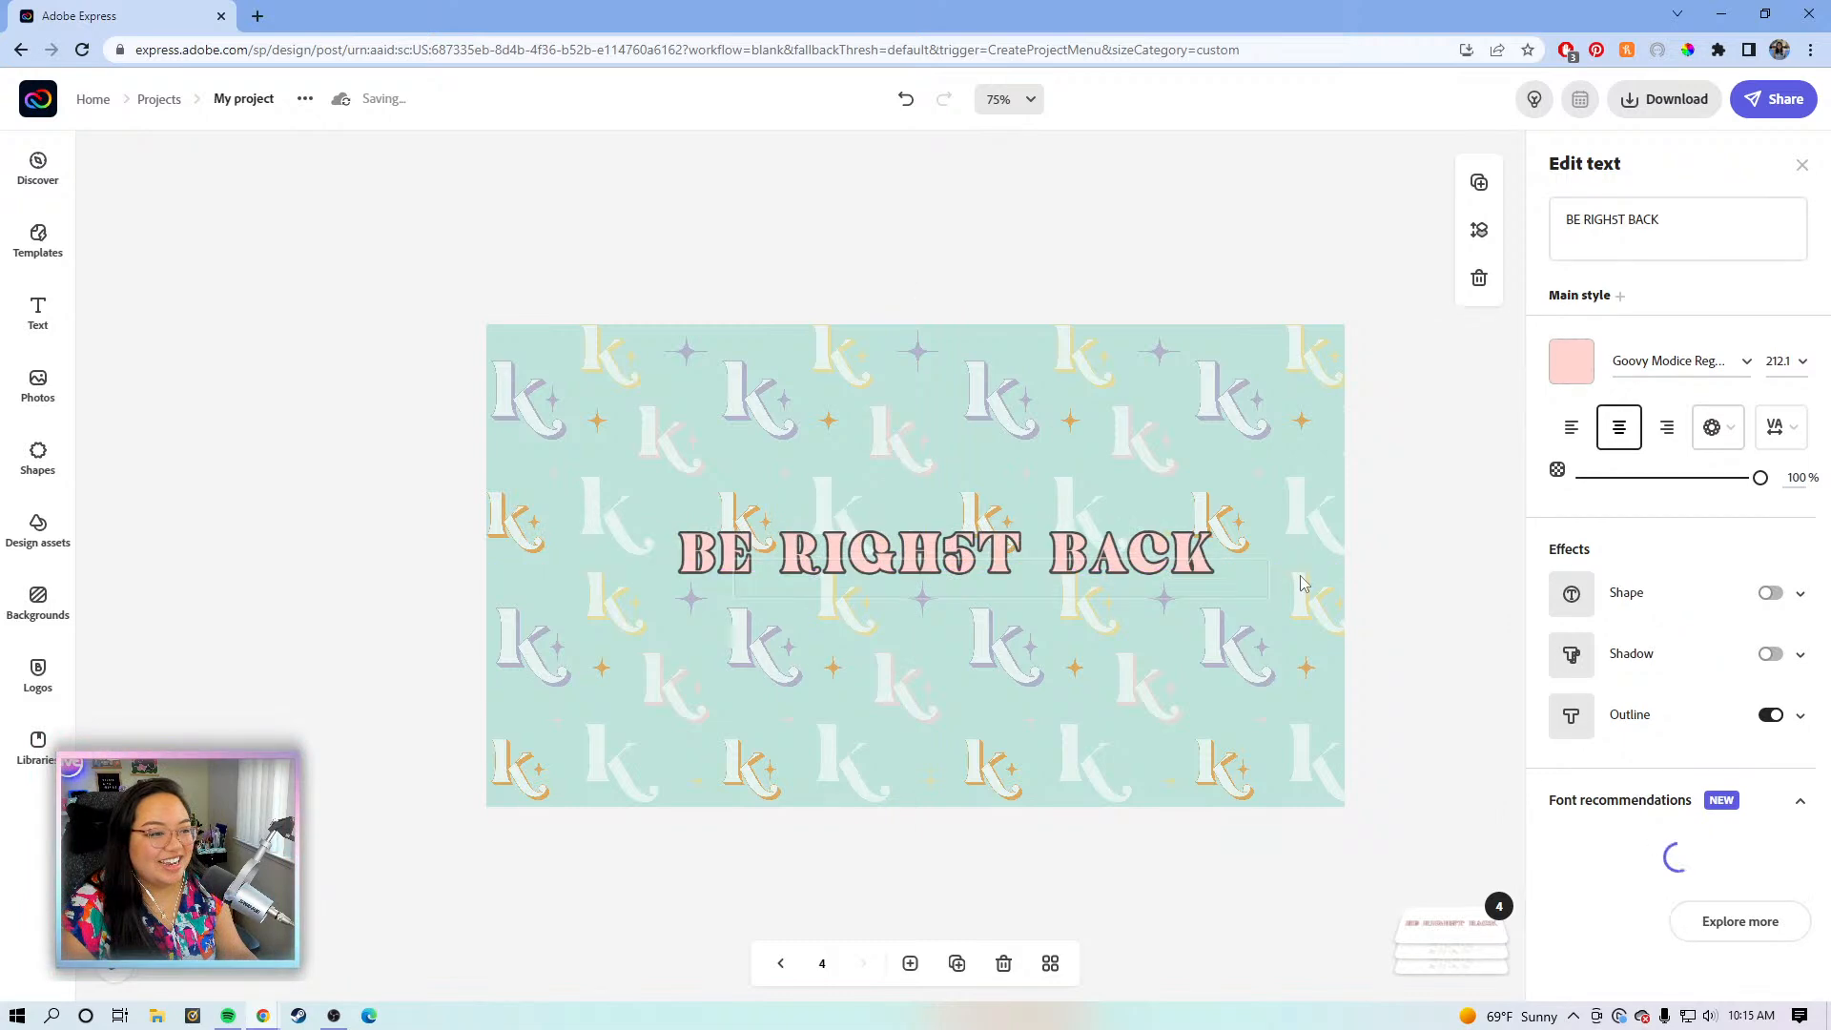
pyautogui.moveTo(743, 566); pyautogui.dragTo(607, 562)
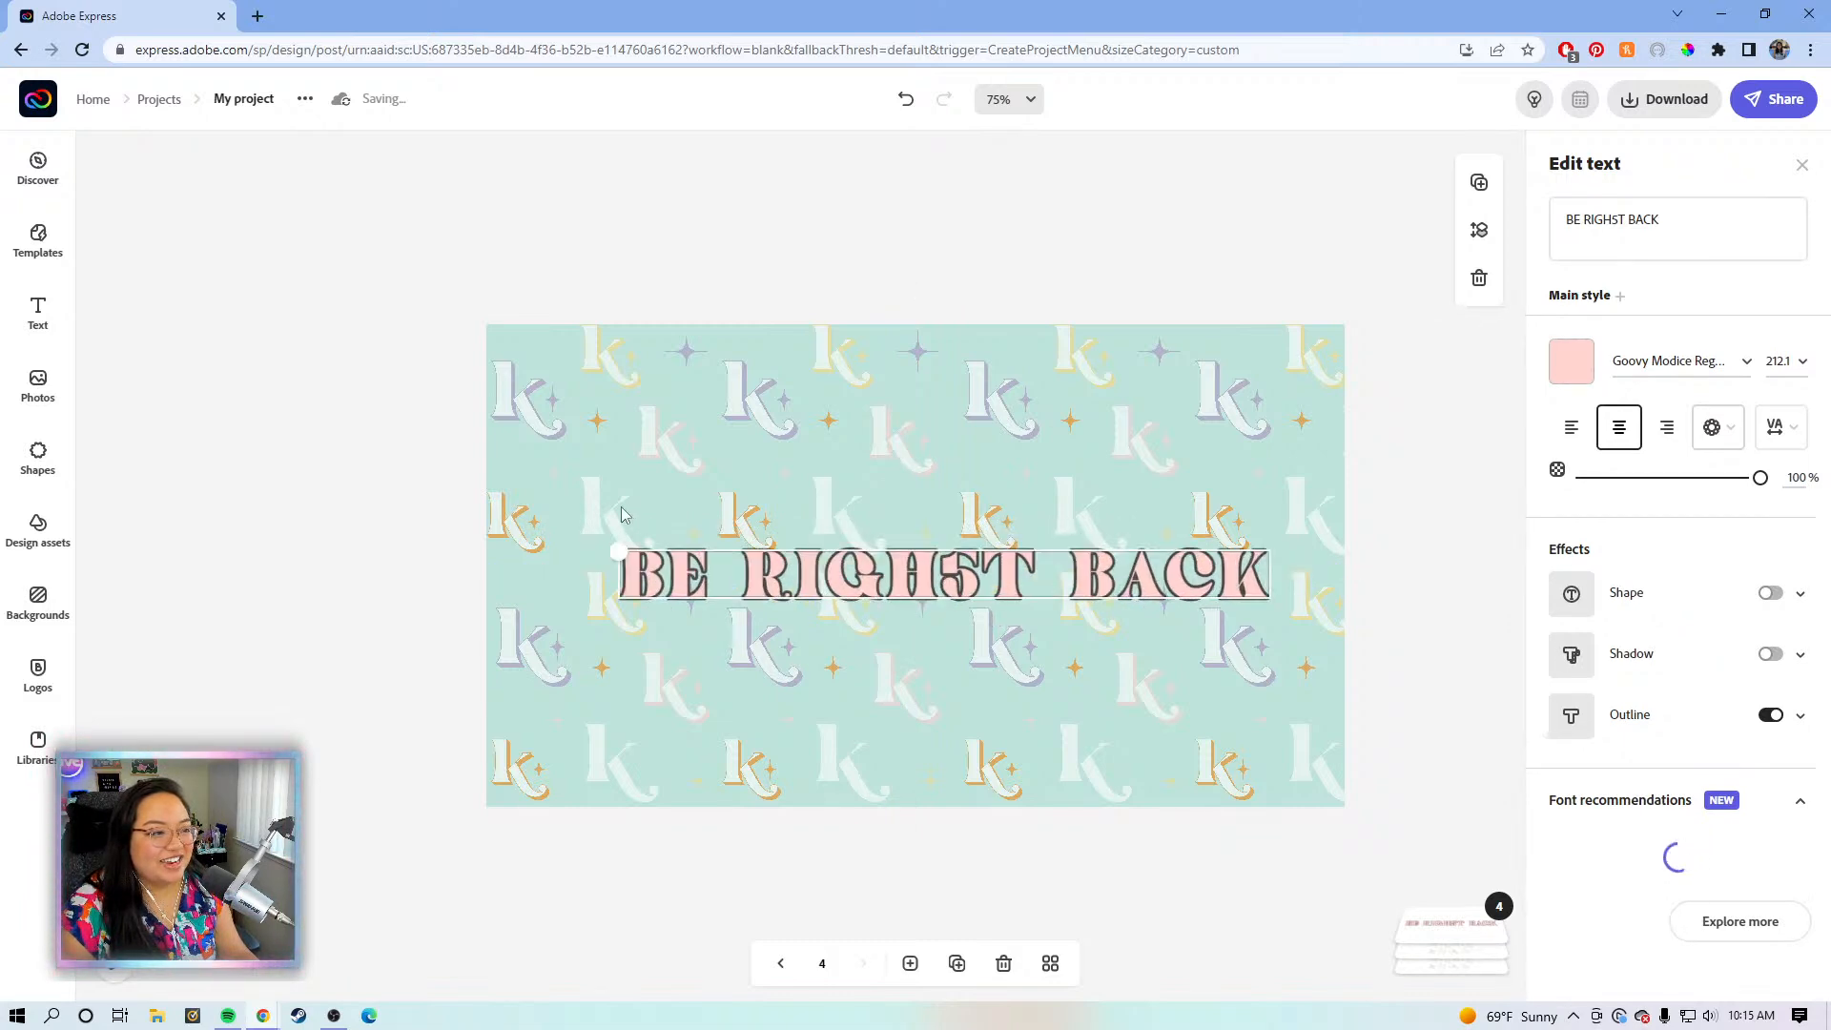
pyautogui.click(1625, 221)
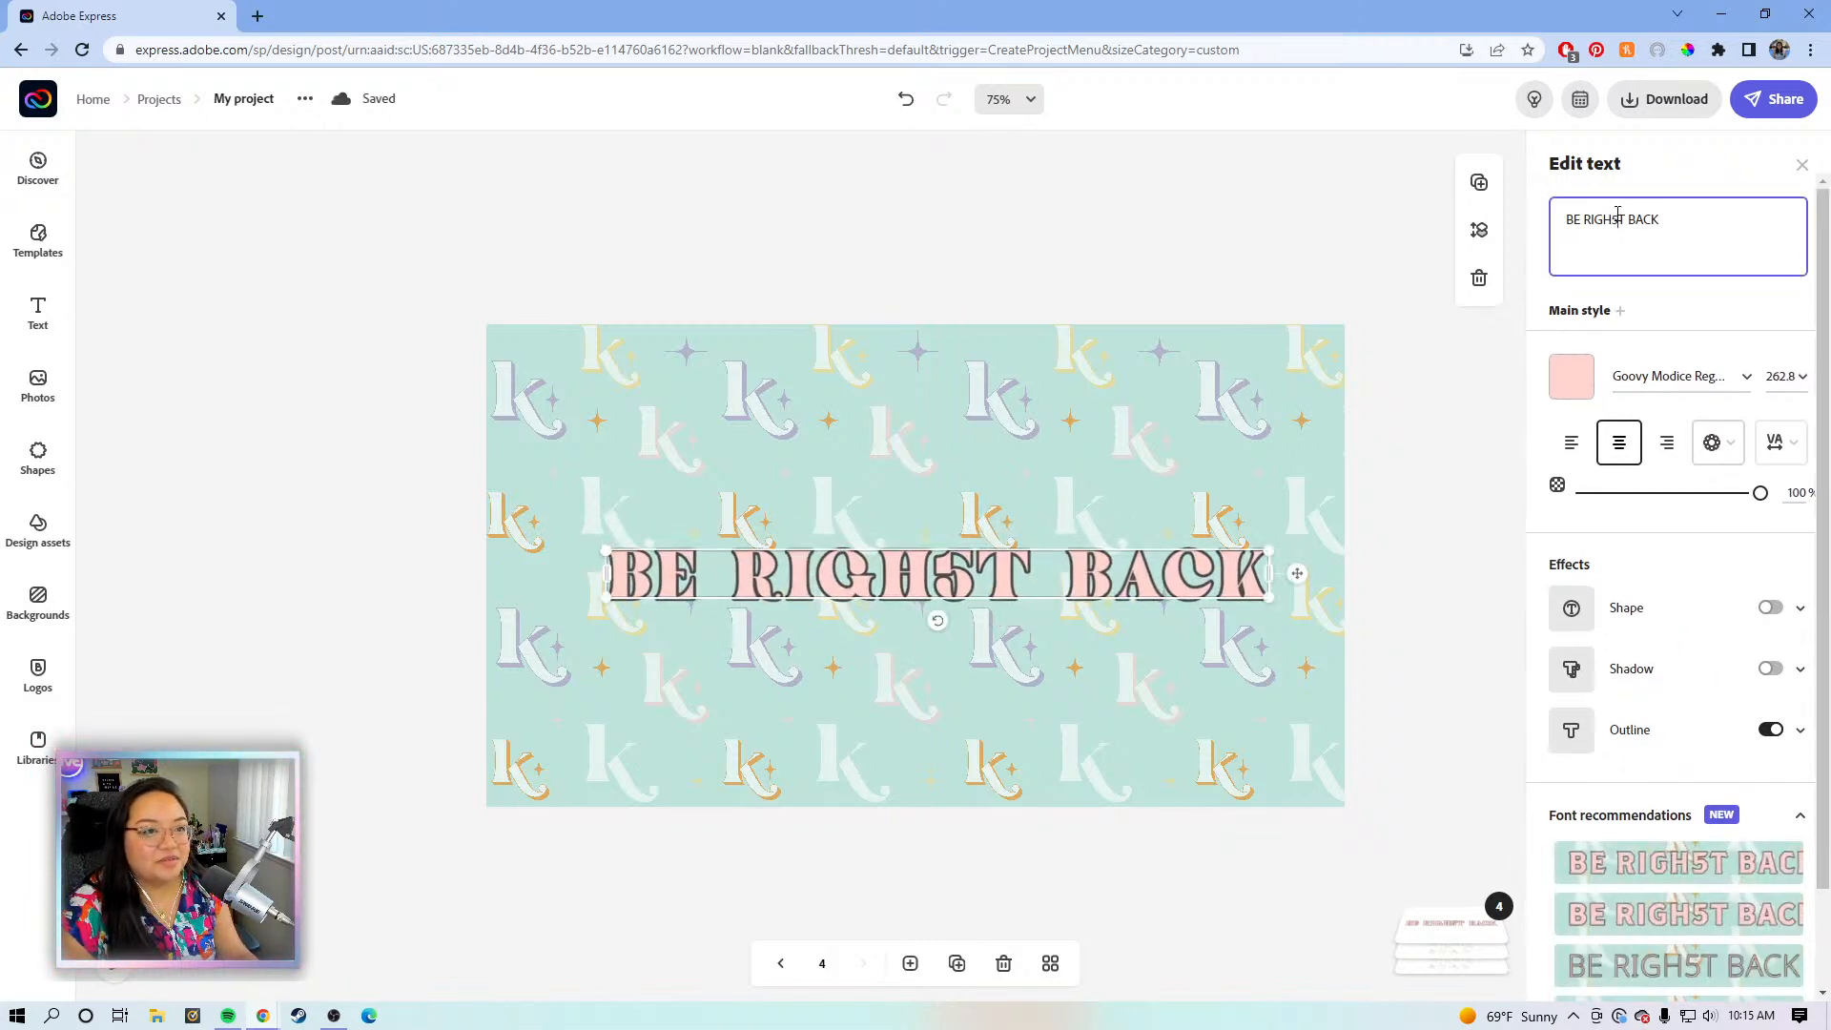
pyautogui.press('BackSpace')
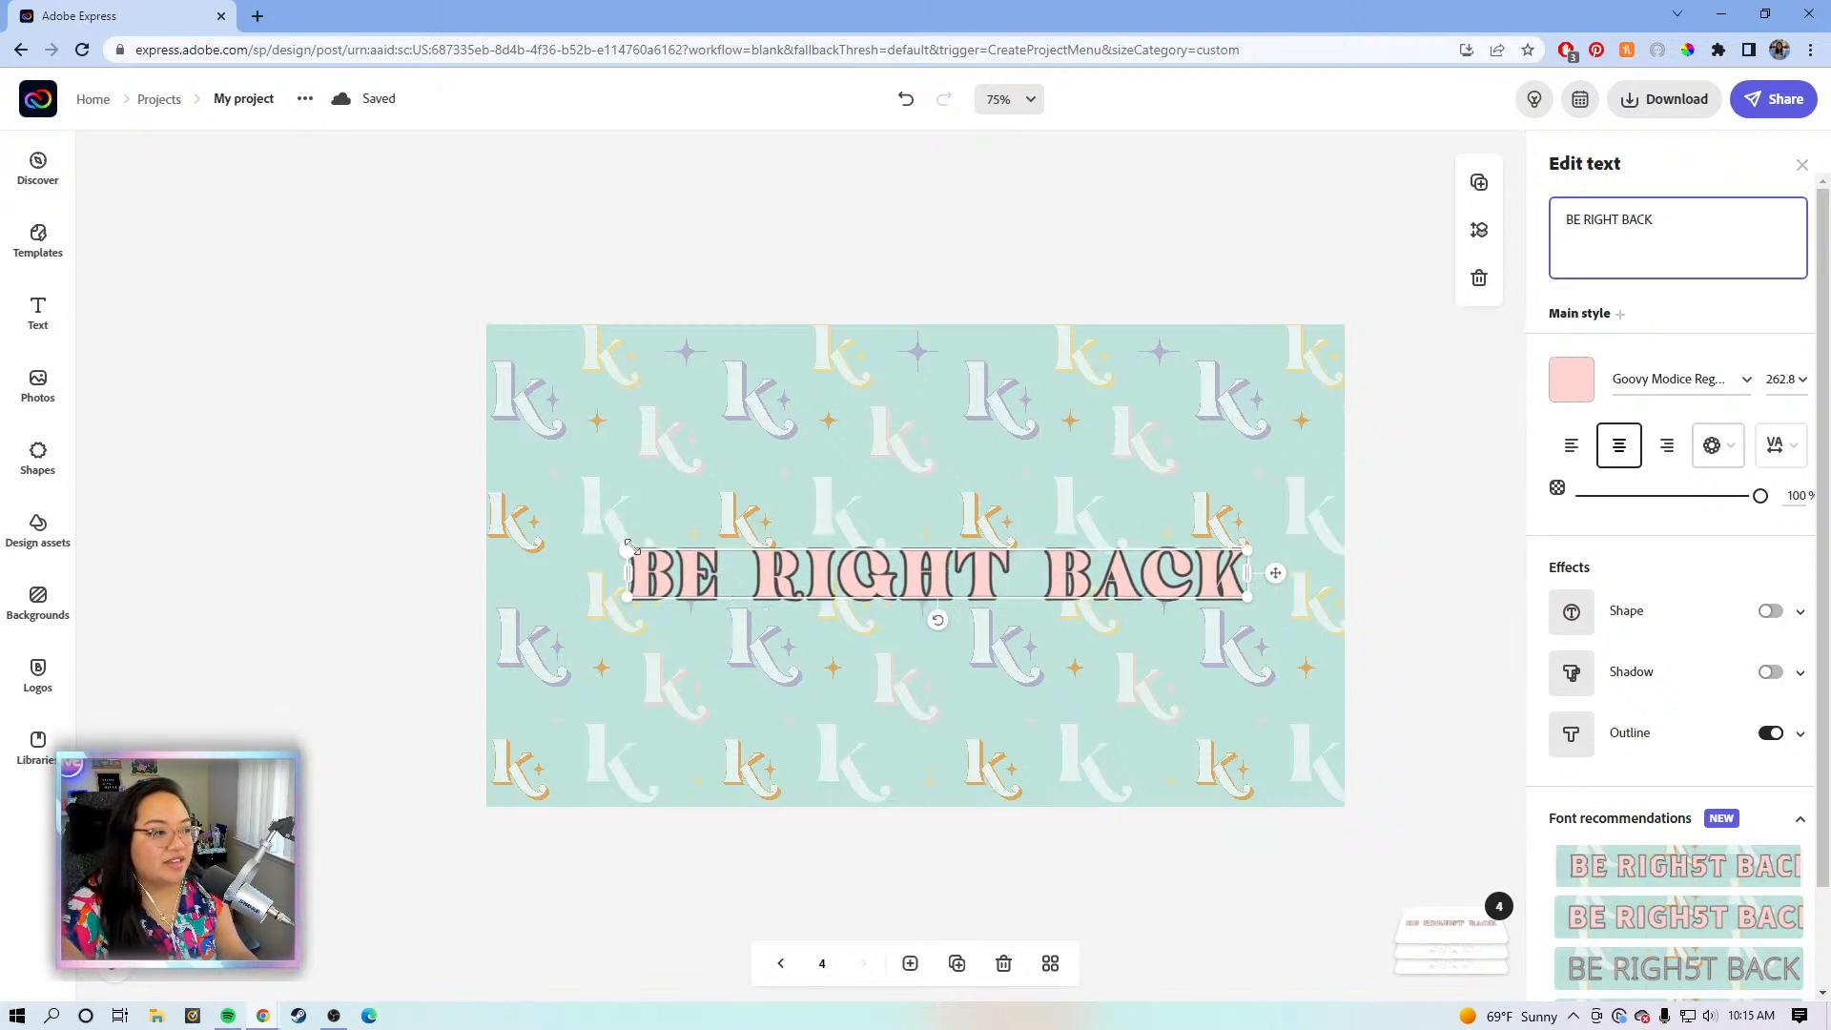
pyautogui.moveTo(588, 529); pyautogui.dragTo(515, 539)
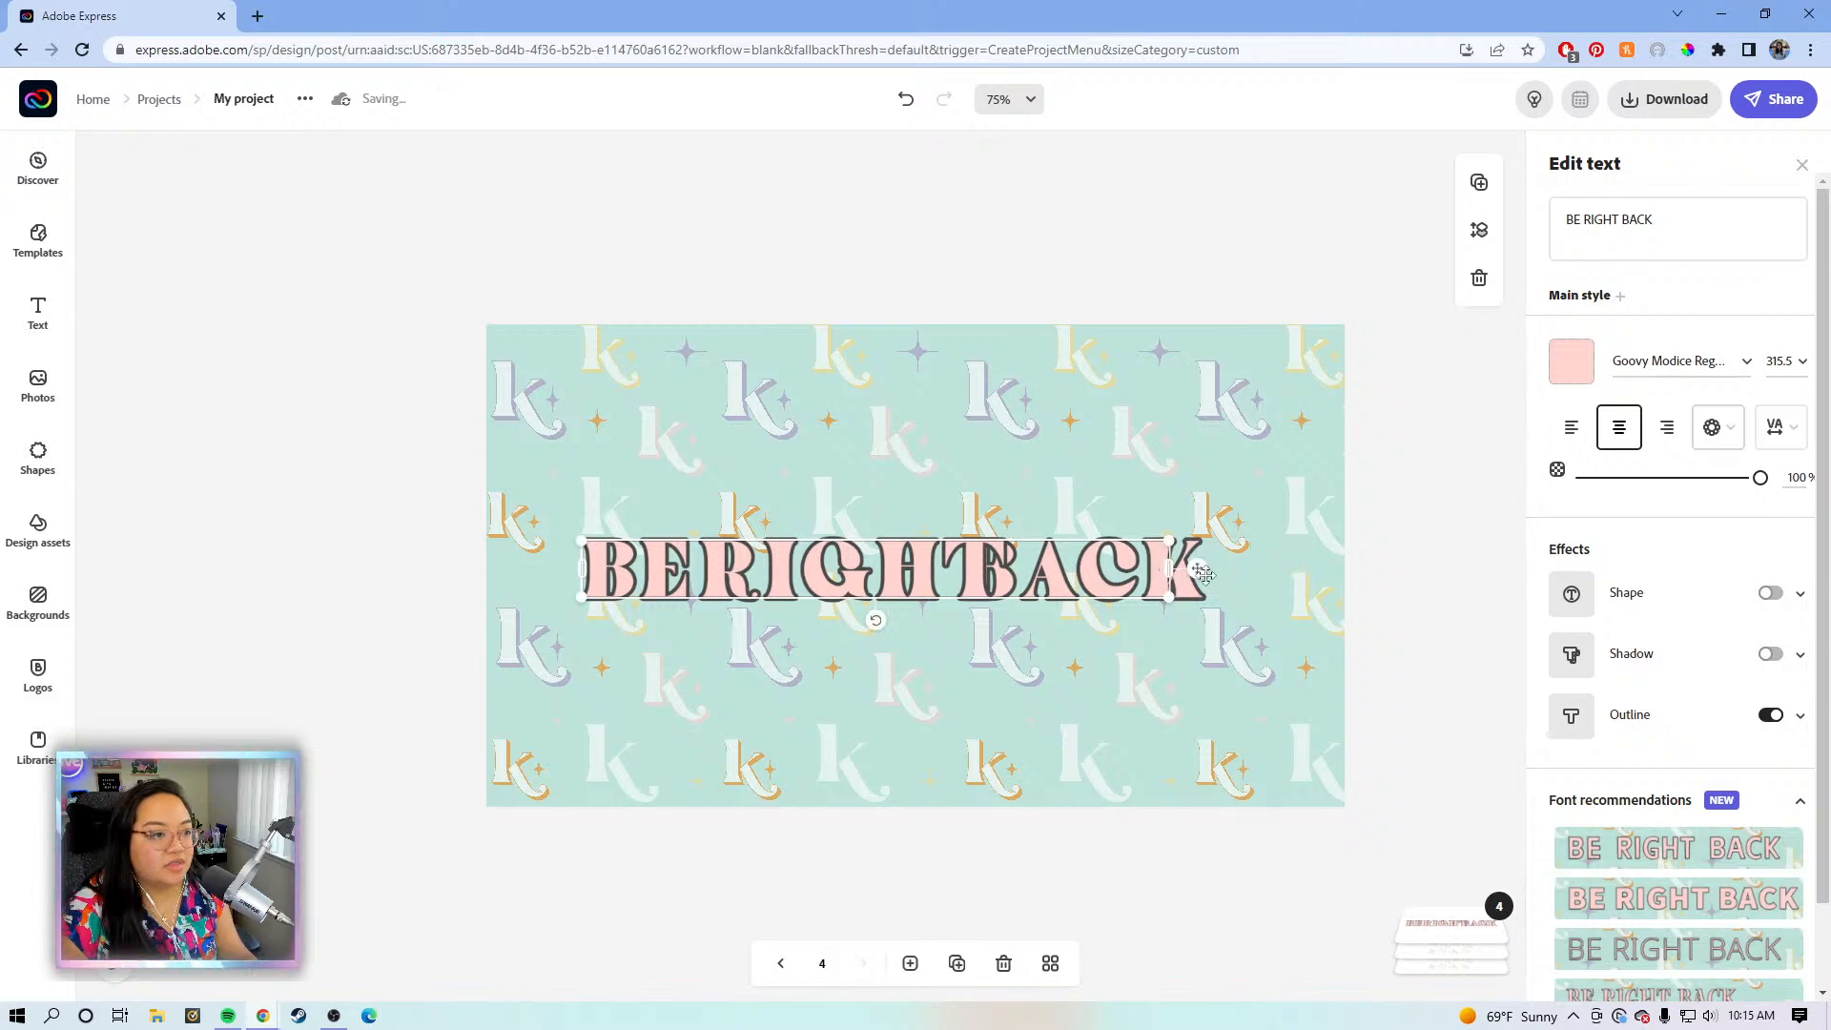
pyautogui.moveTo(1270, 626); pyautogui.dragTo(1316, 578)
pyautogui.click(1436, 527)
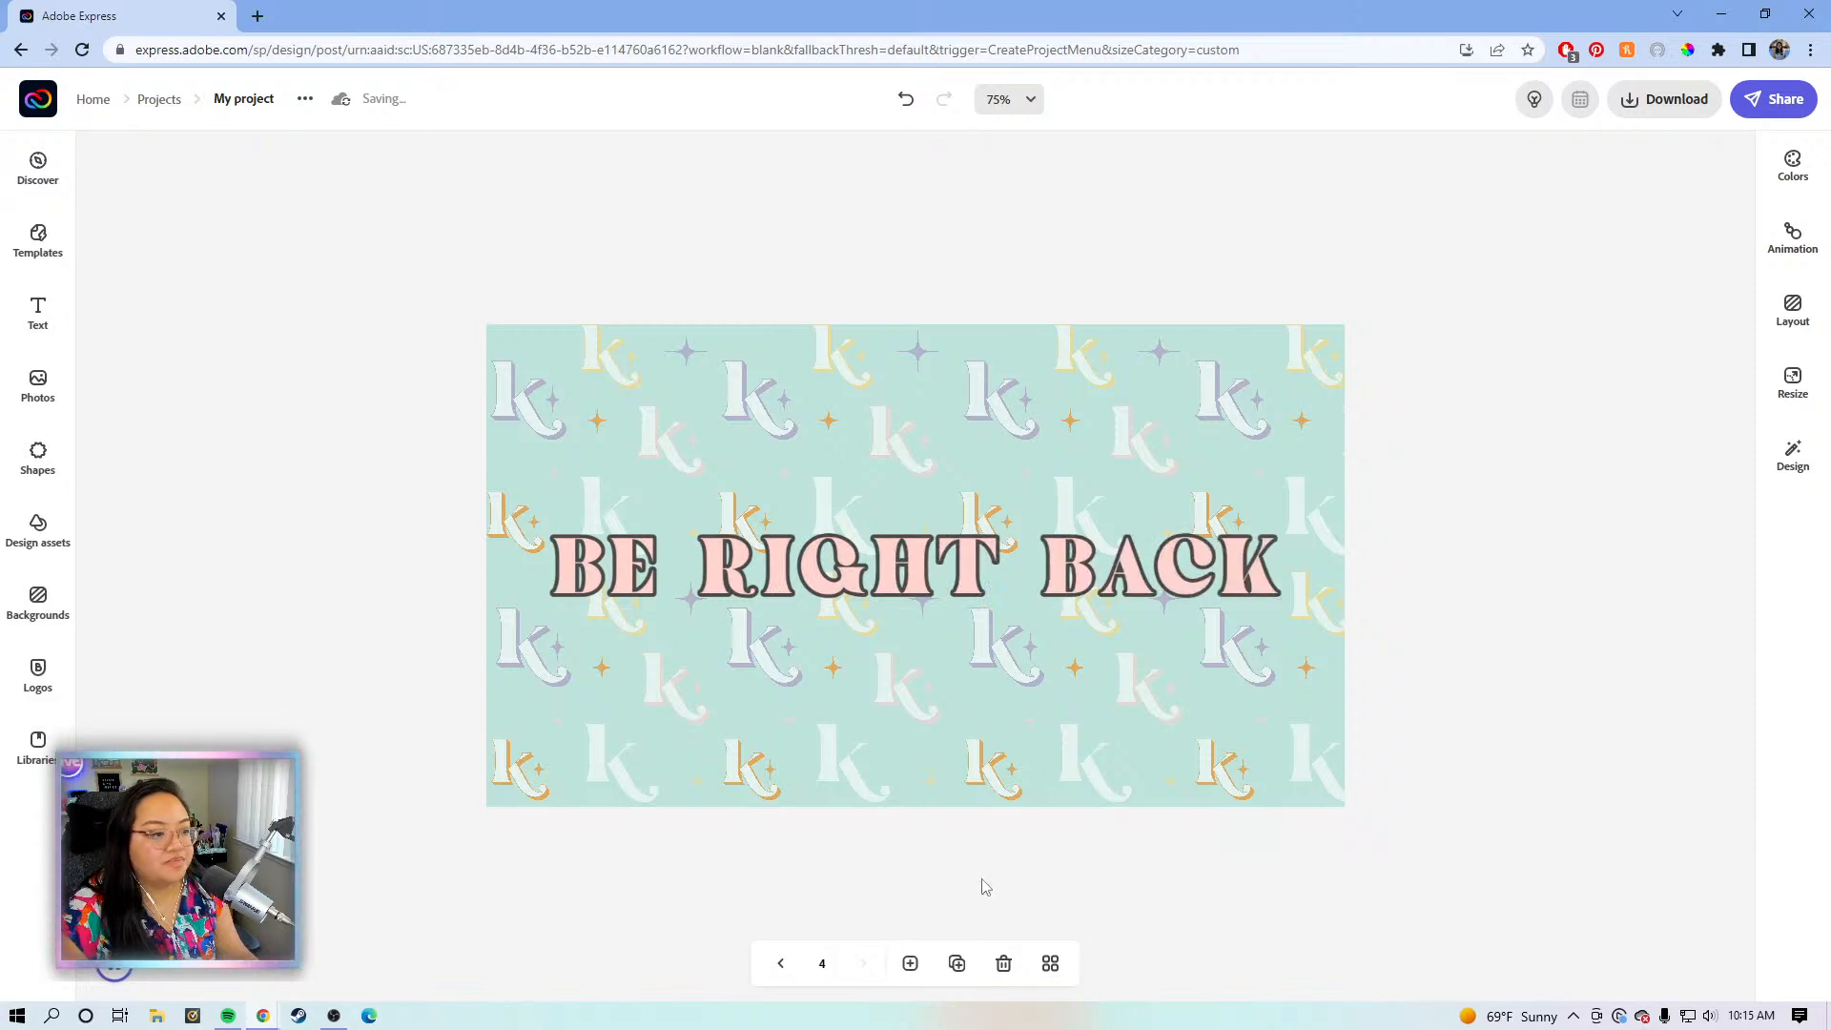
# - Duplicate the BE RIGHT BACK page and retype the copy's title as STREAM ENDING
pyautogui.click(957, 963)
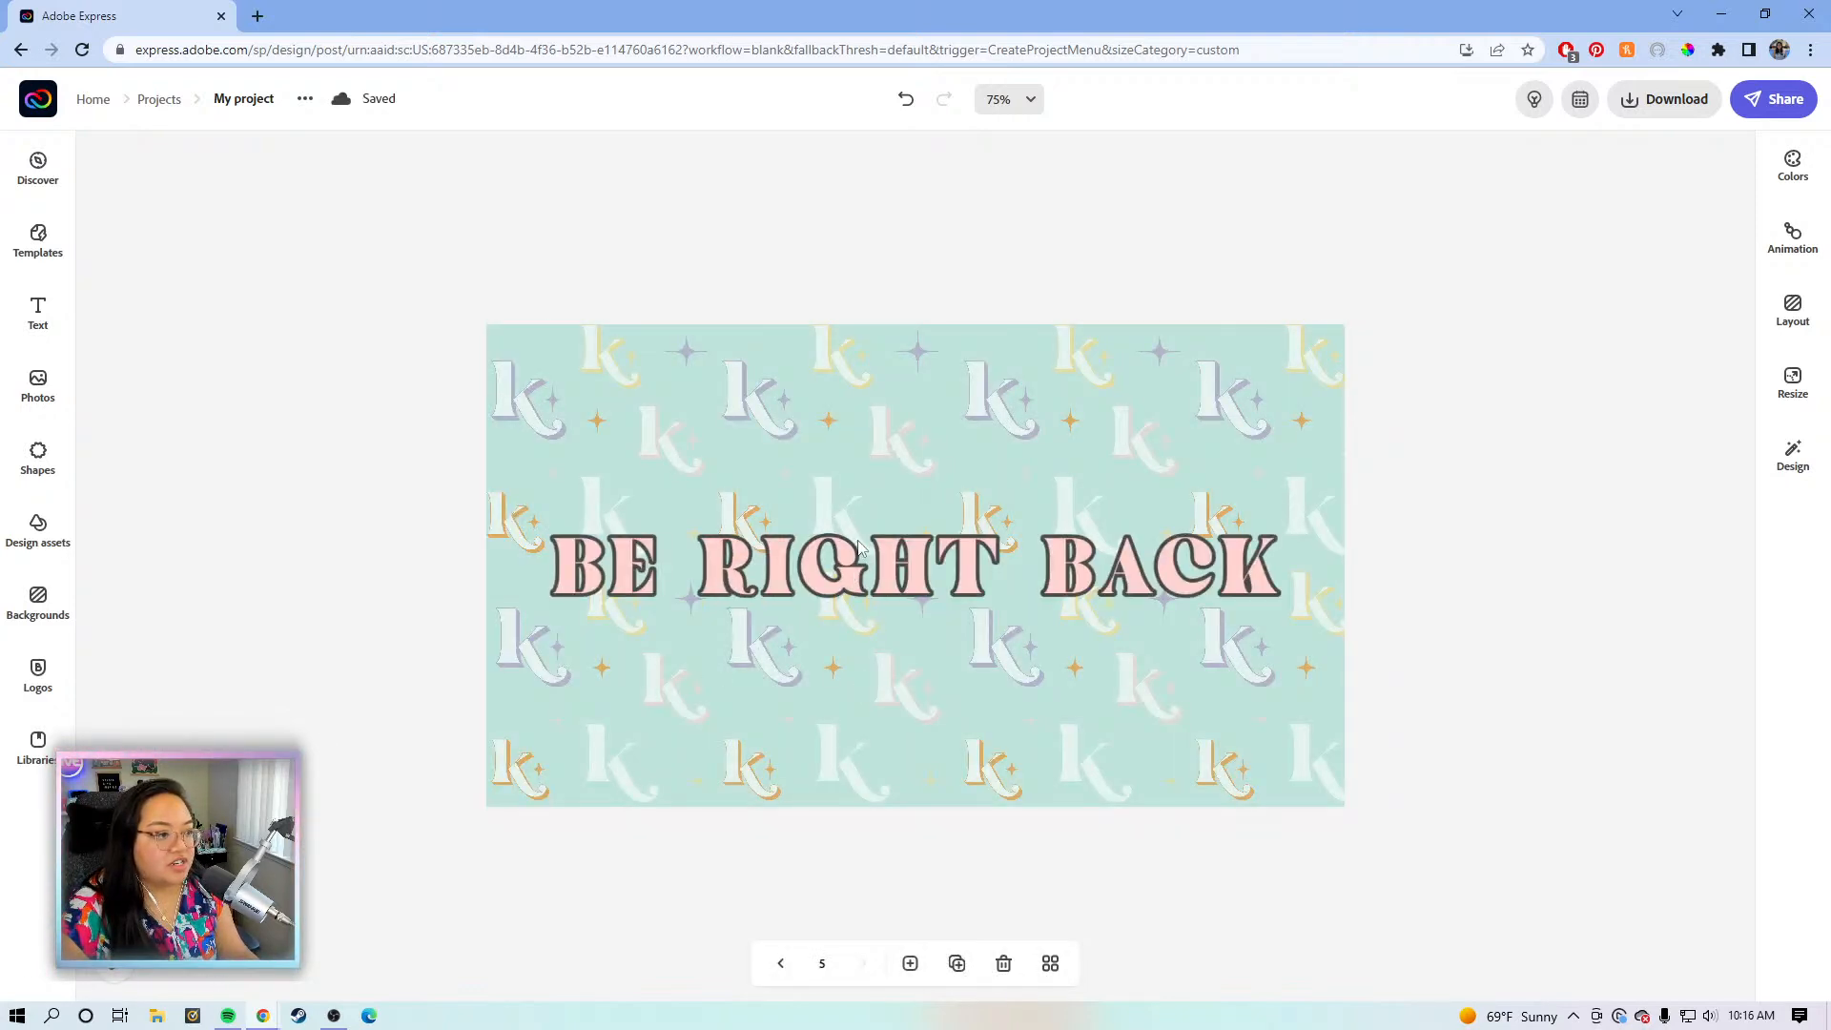
pyautogui.click(918, 553)
pyautogui.moveTo(1669, 225); pyautogui.dragTo(1541, 221)
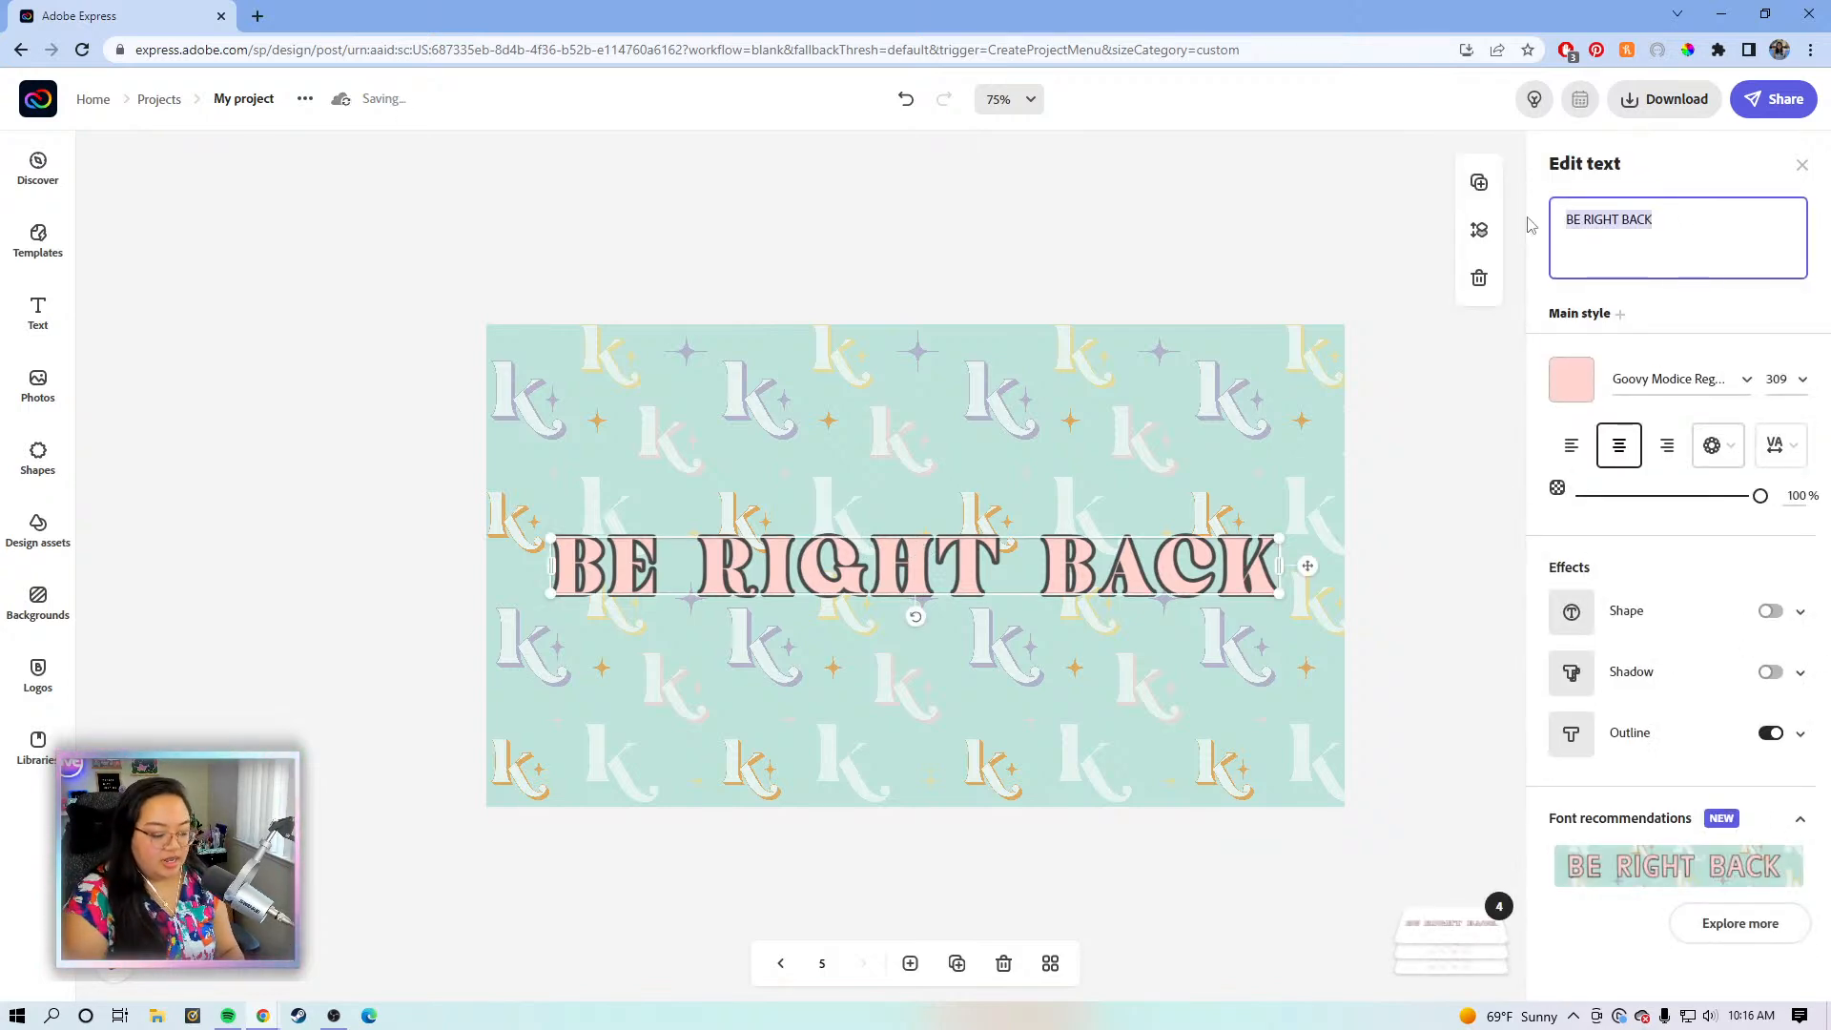
pyautogui.write('EN')
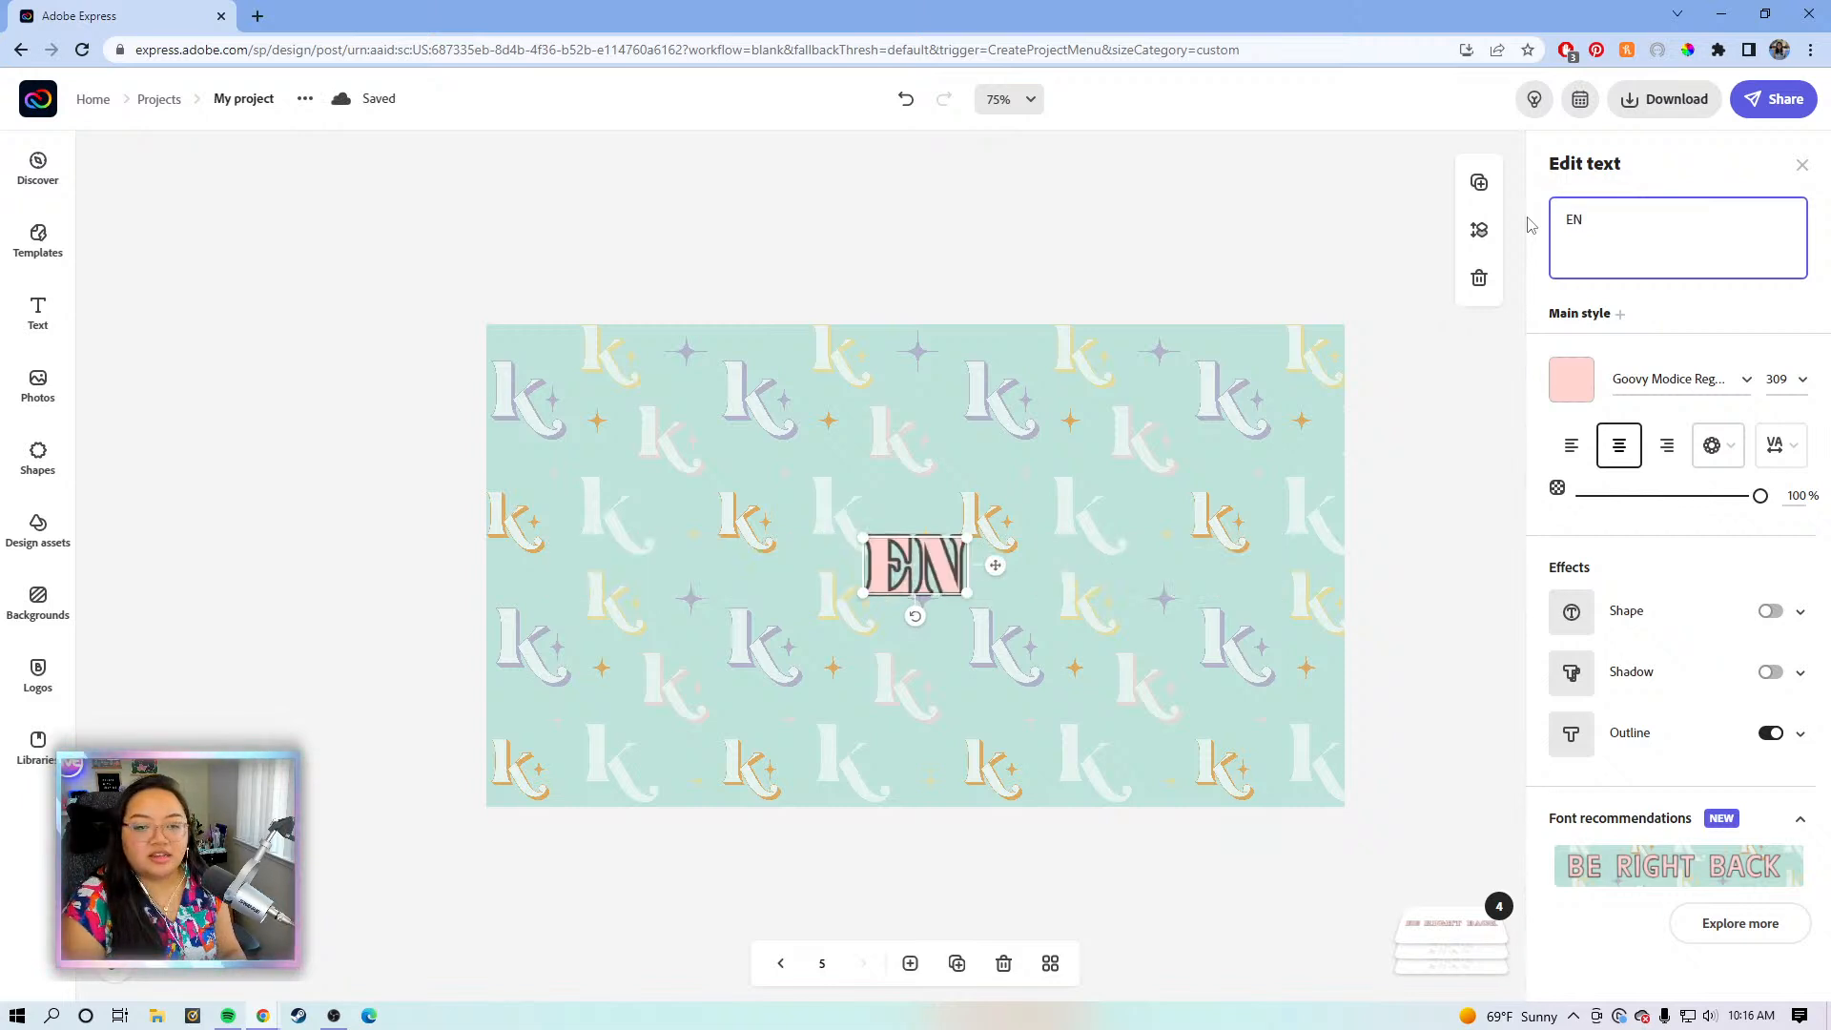
pyautogui.press('BackSpace')
pyautogui.press('BackSpace')
pyautogui.write('STRE')
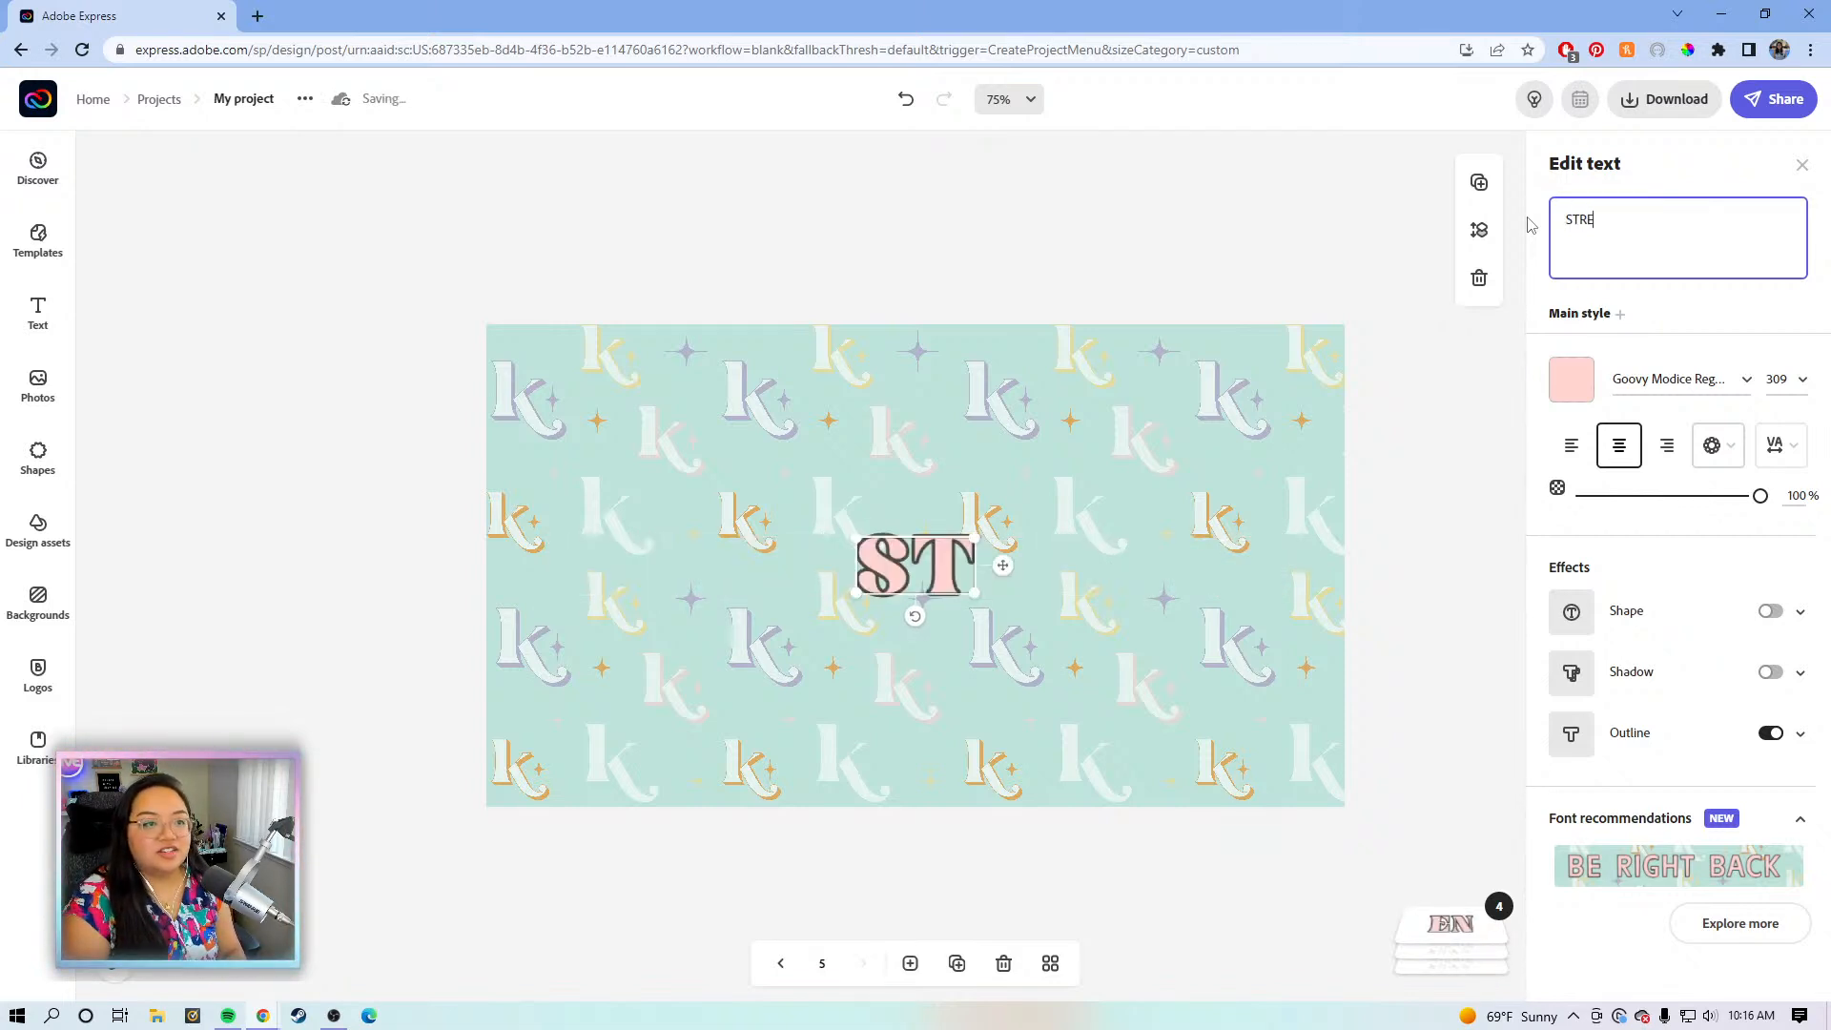
pyautogui.write('AM ENDING')
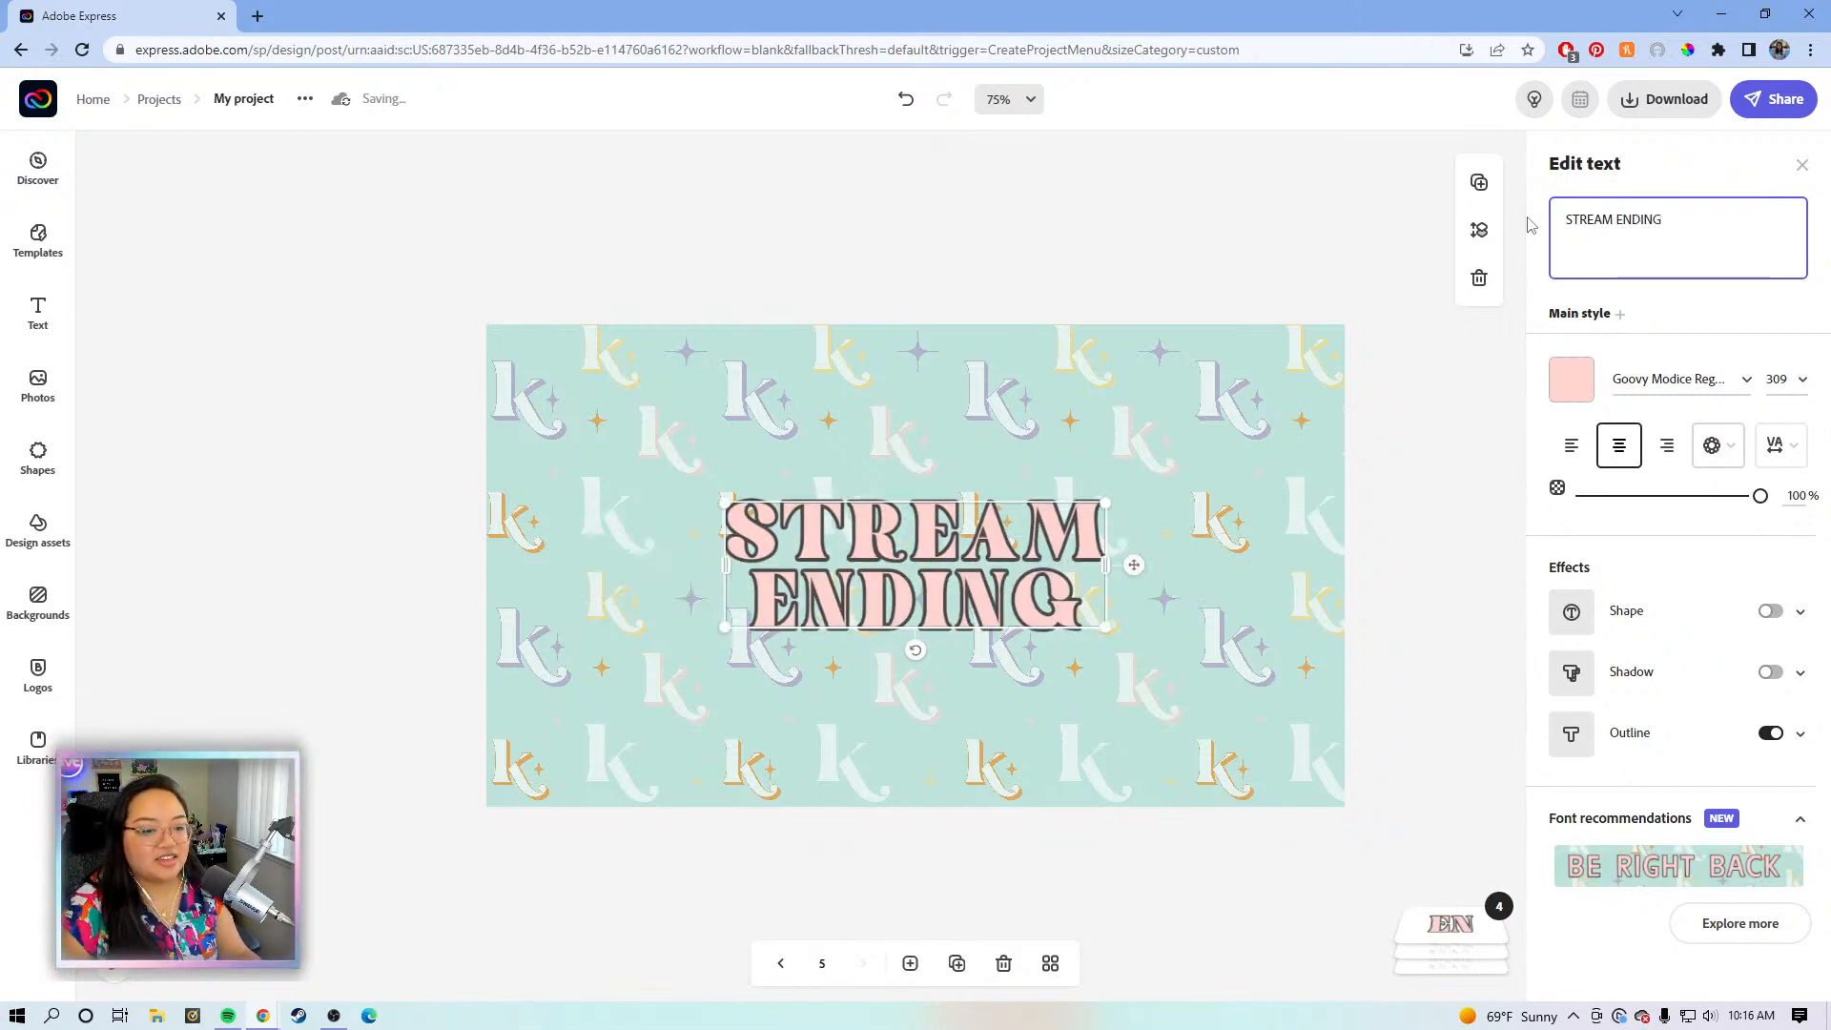
# - Widen STREAM ENDING onto one line and view all five pages in the grid
pyautogui.moveTo(1113, 560); pyautogui.dragTo(1323, 575)
pyautogui.click(1414, 510)
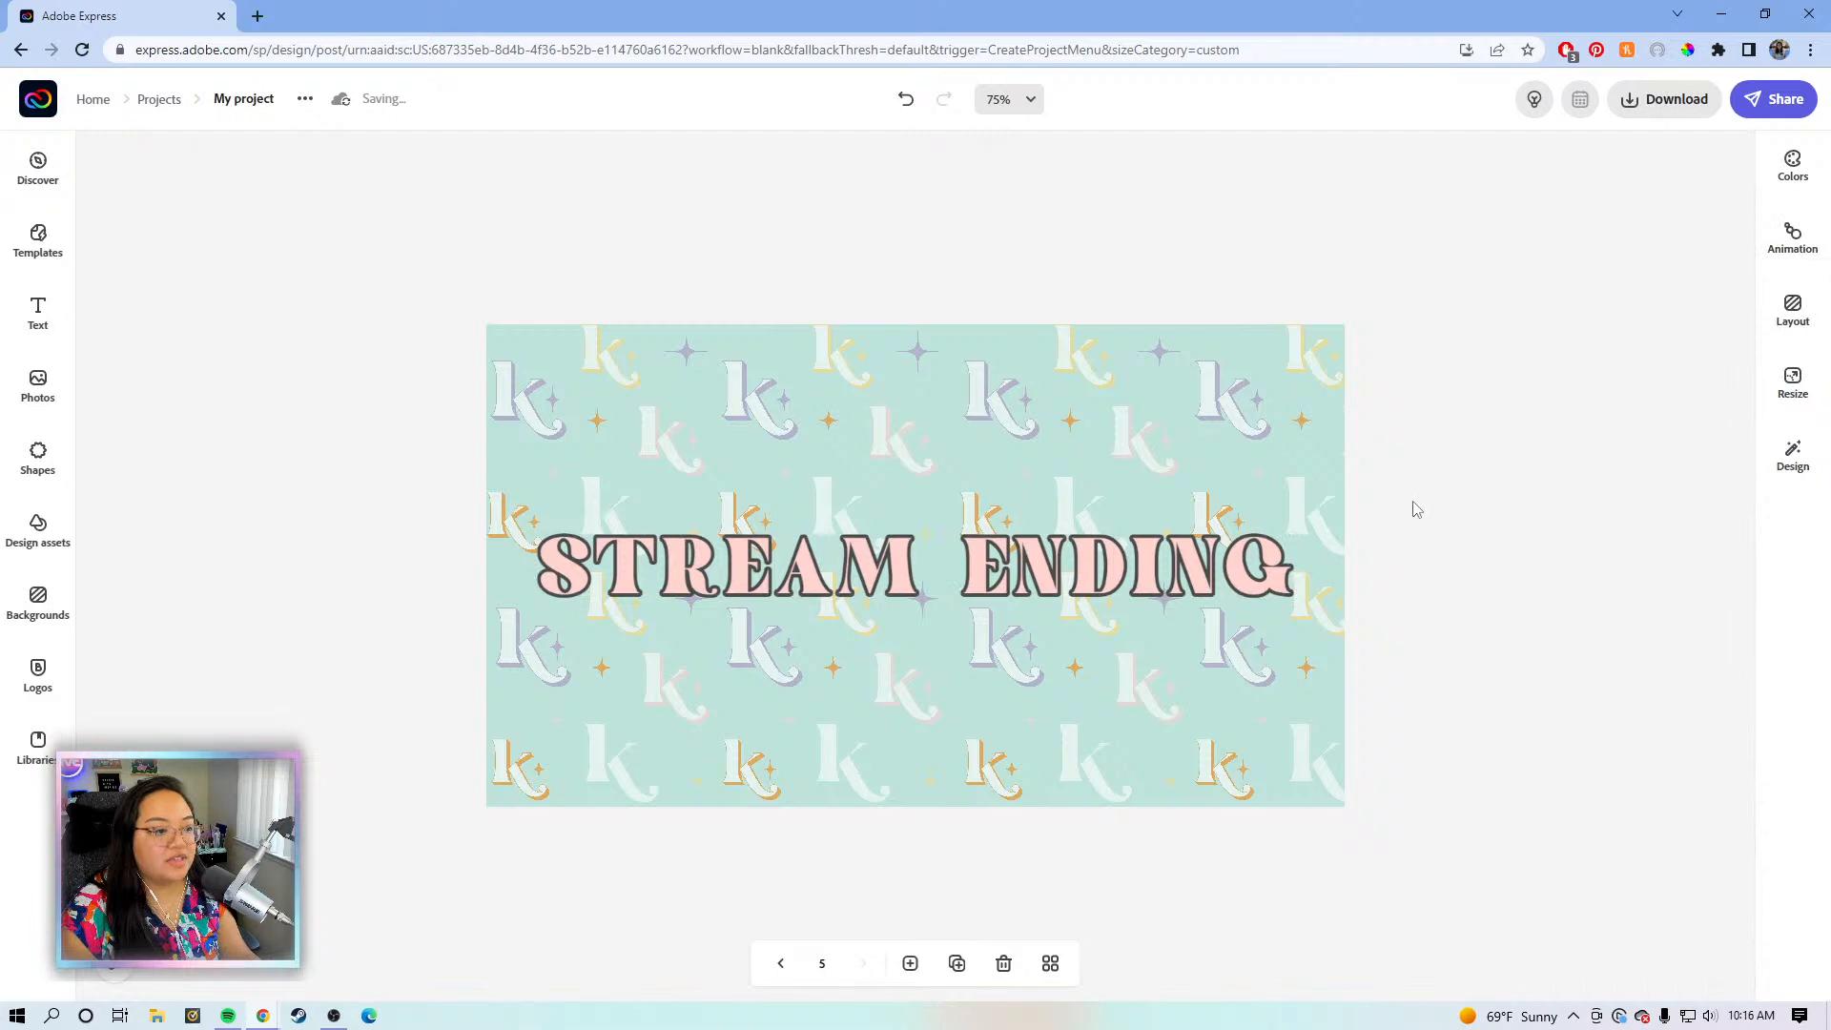
pyautogui.click(1049, 963)
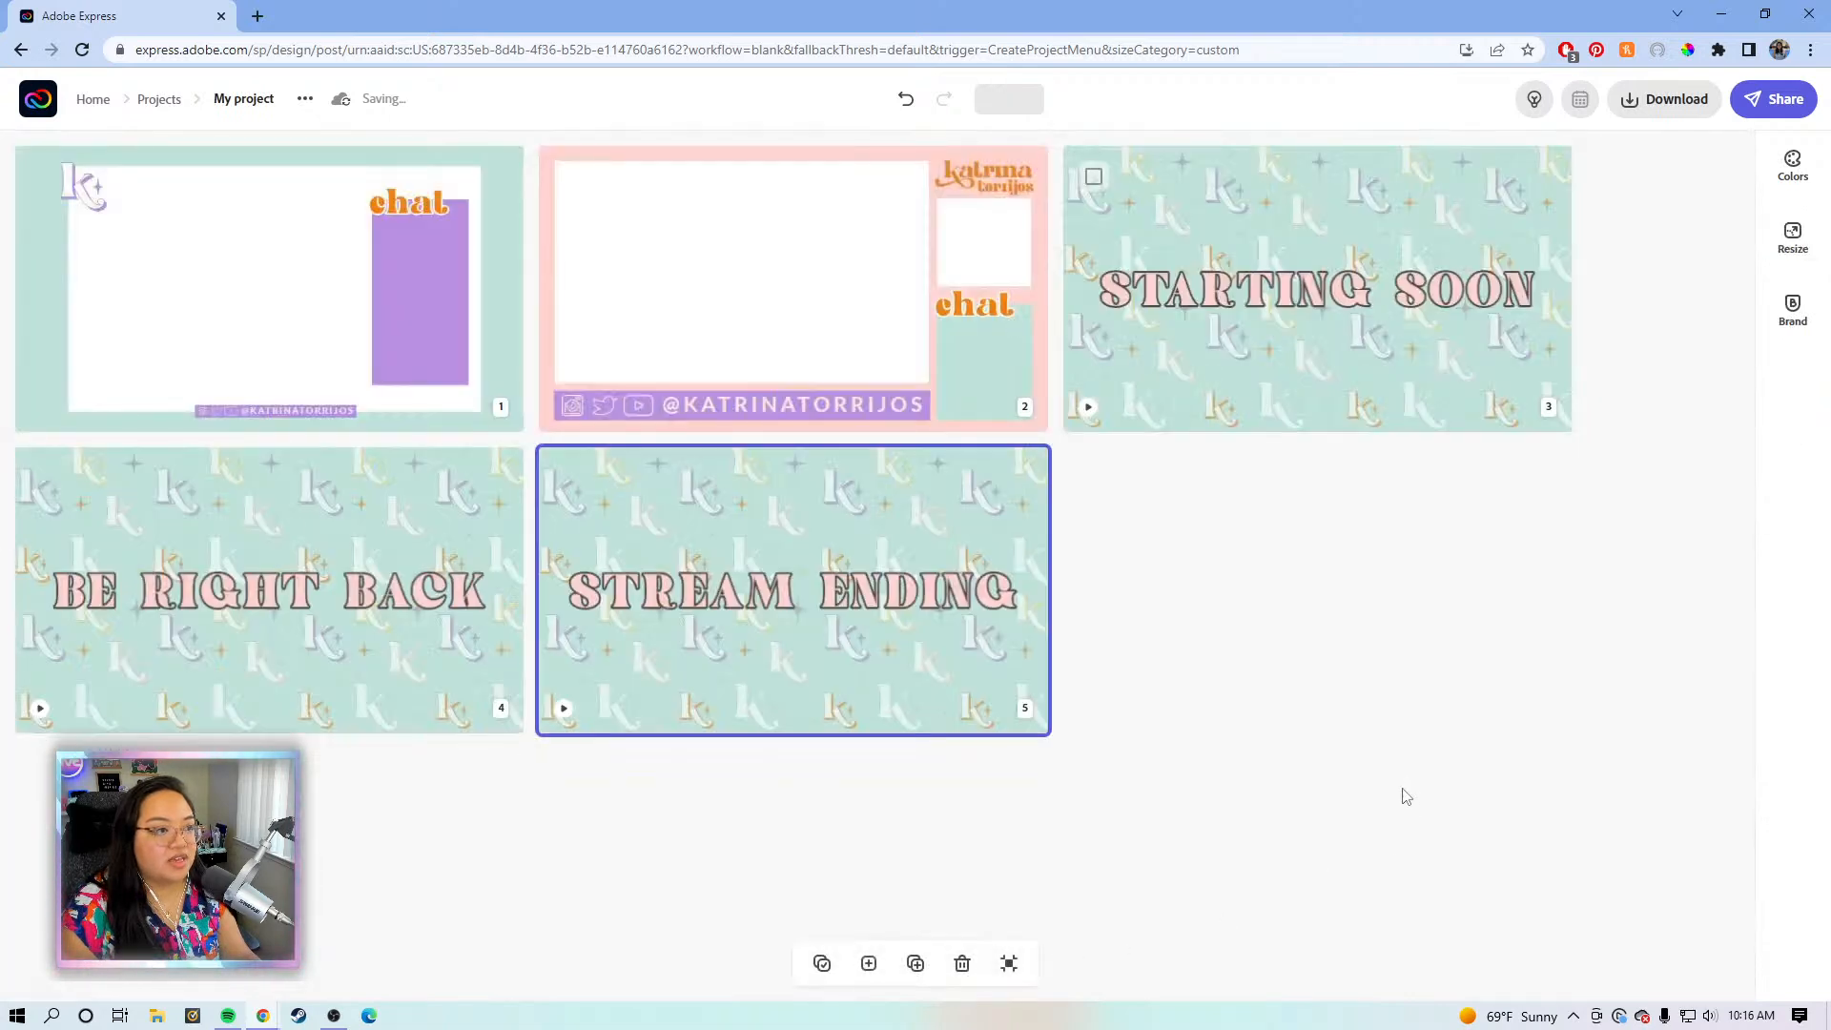
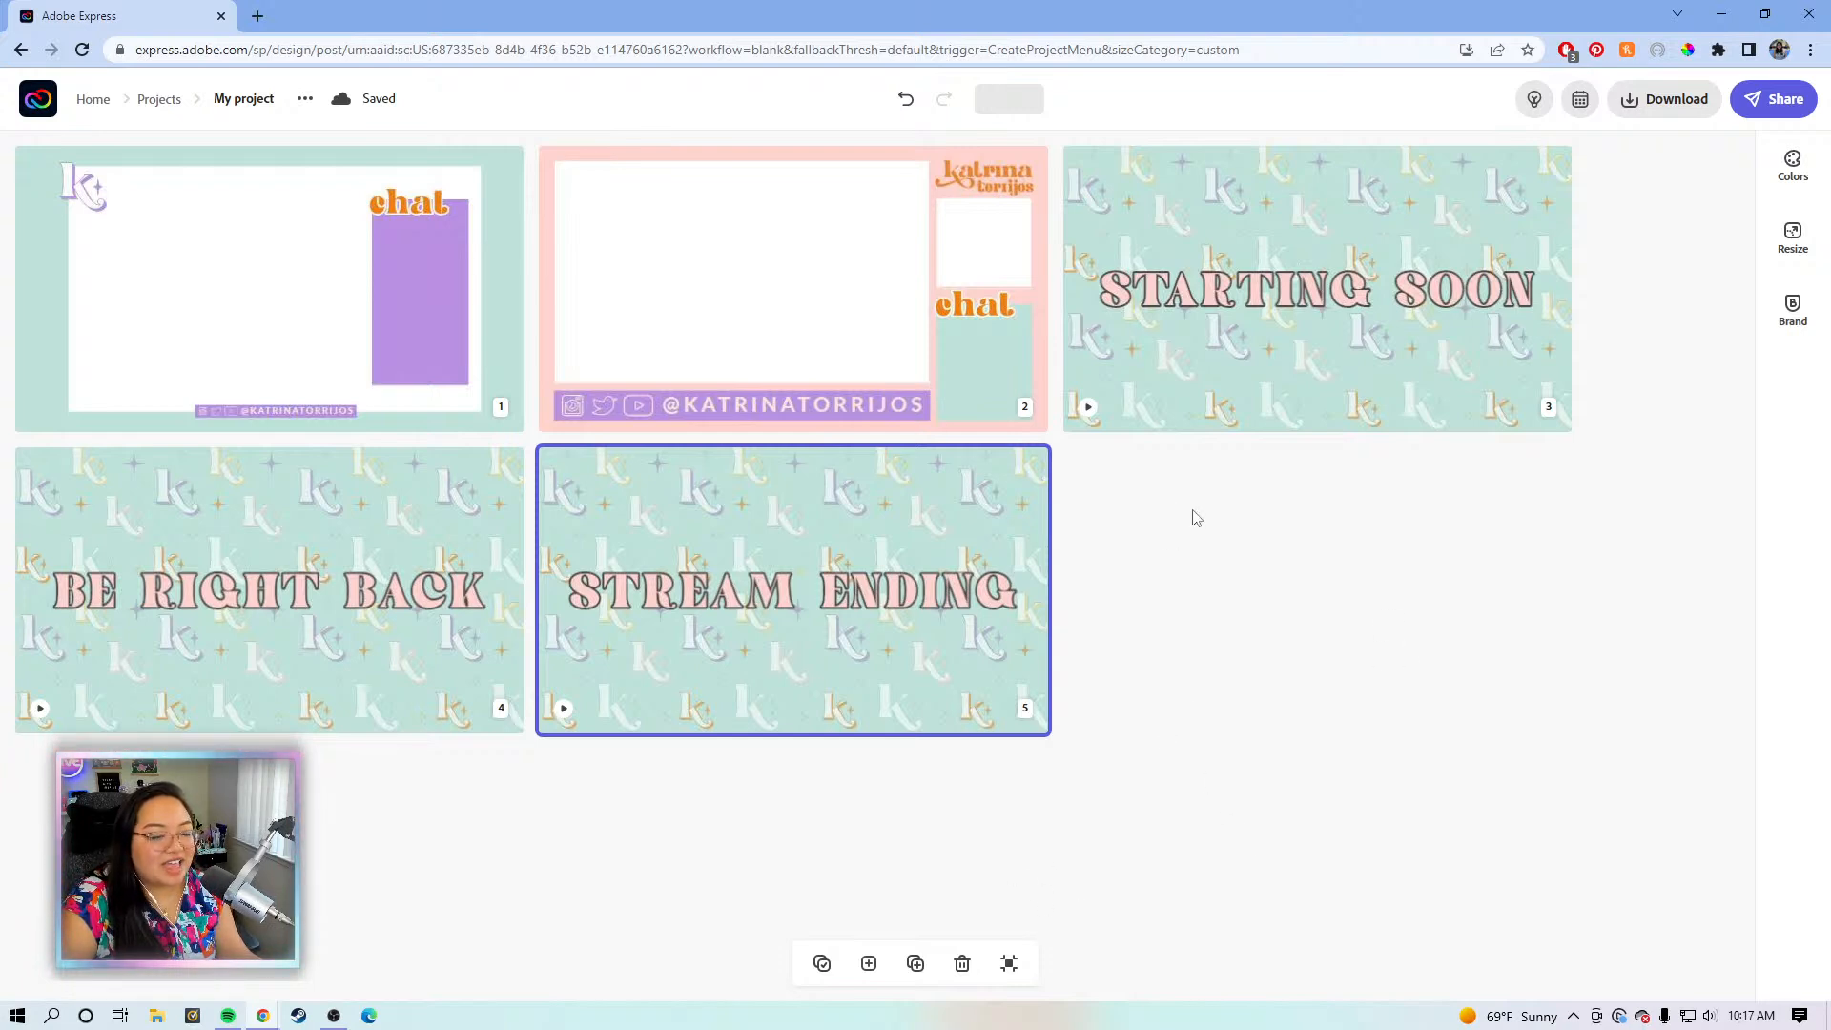
# - Open page 2, the pink chat layout, and show the Shapes library
pyautogui.click(817, 320)
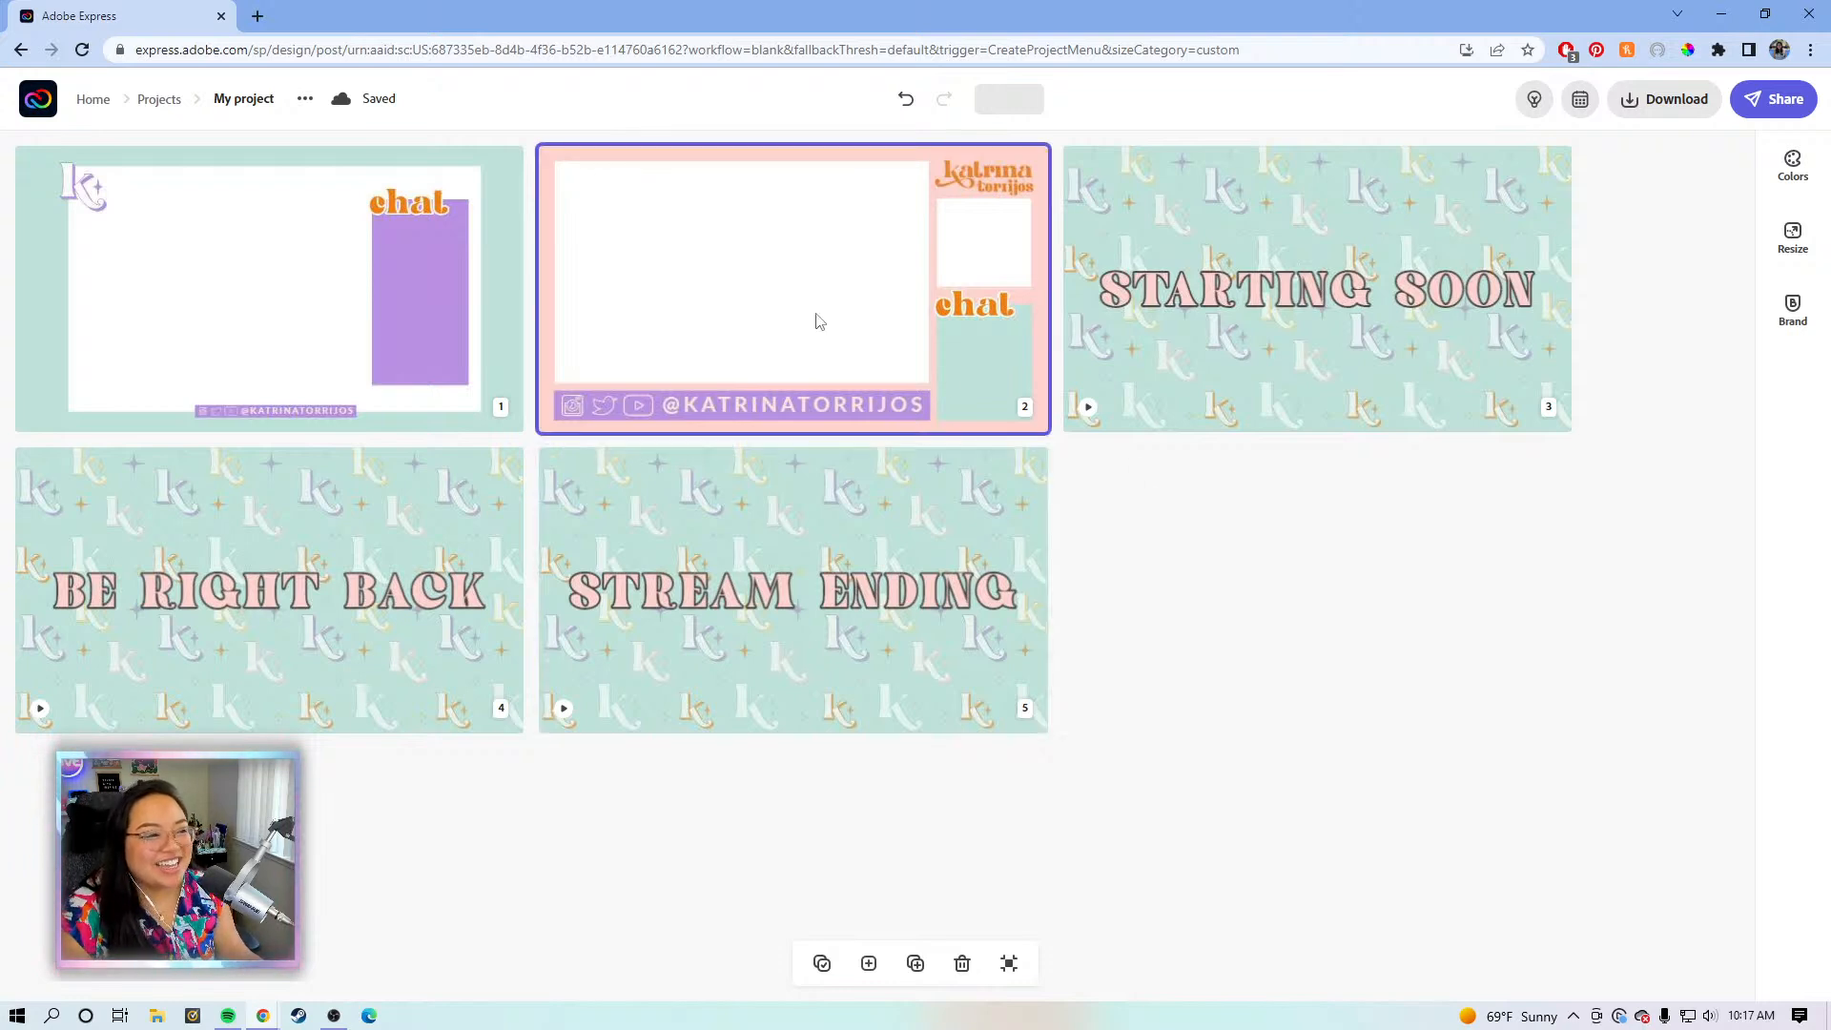
pyautogui.doubleClick(805, 325)
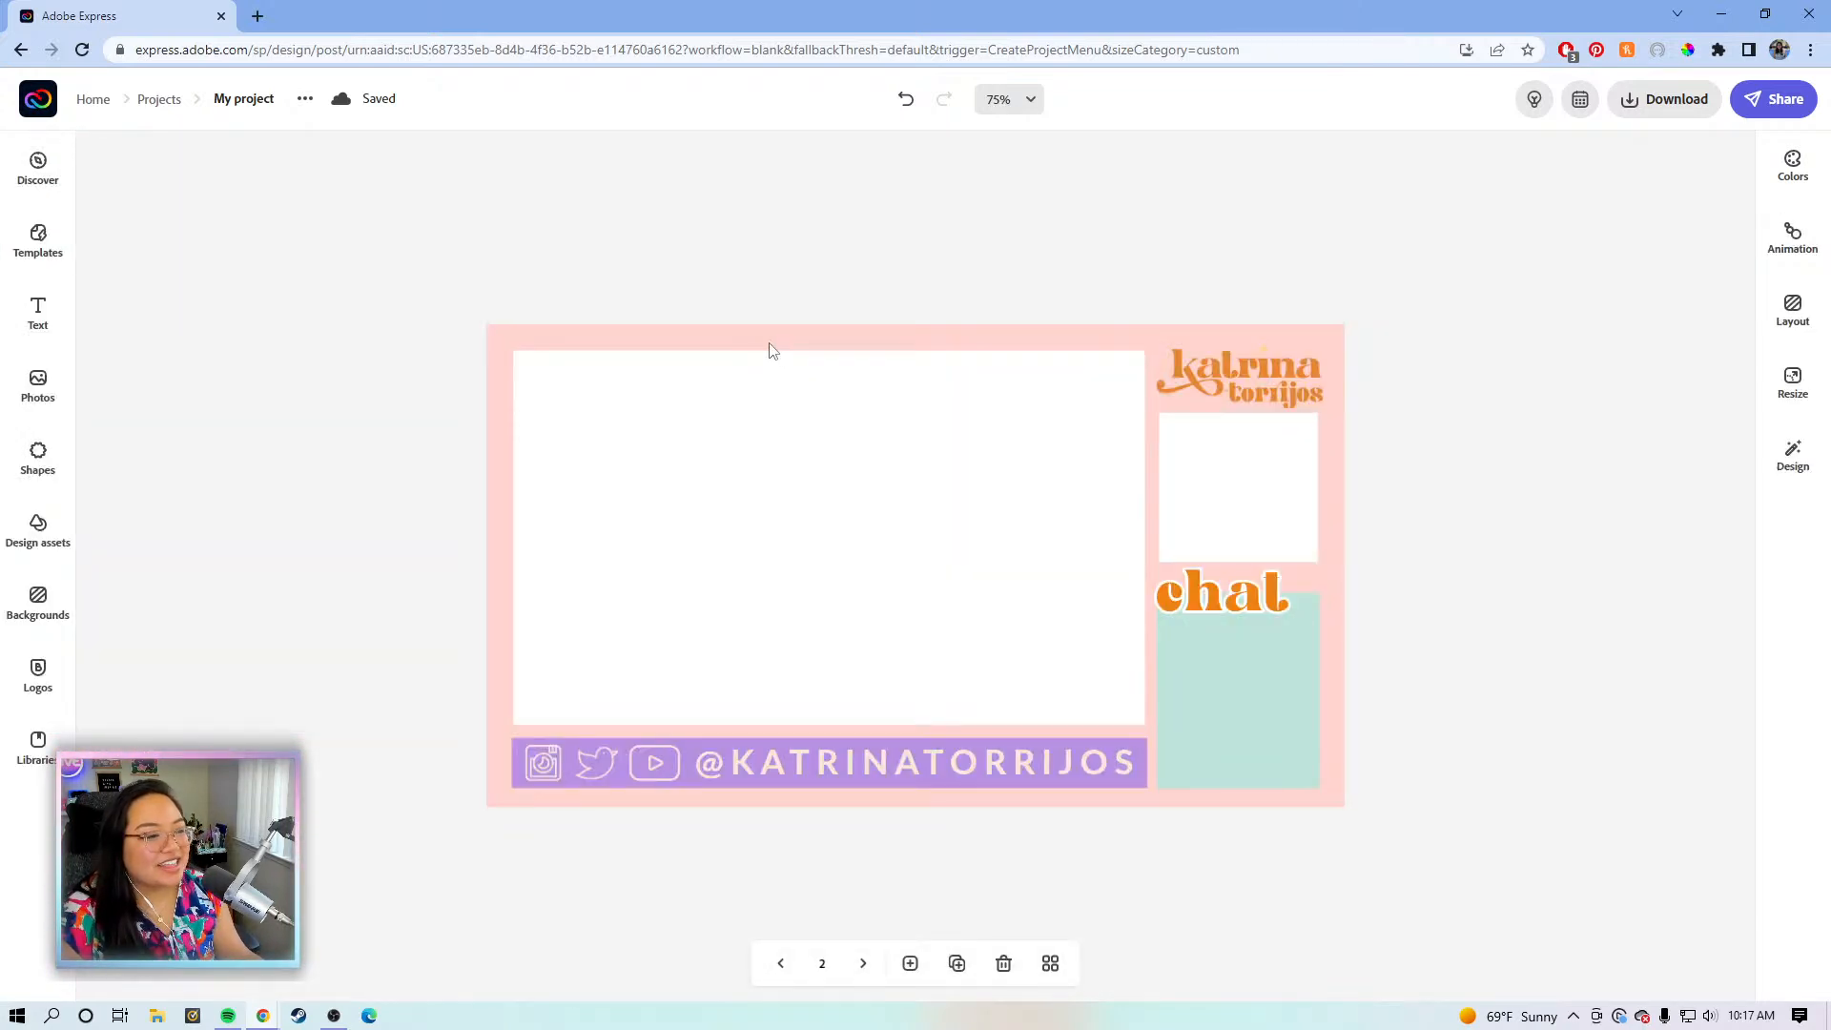
pyautogui.click(21, 463)
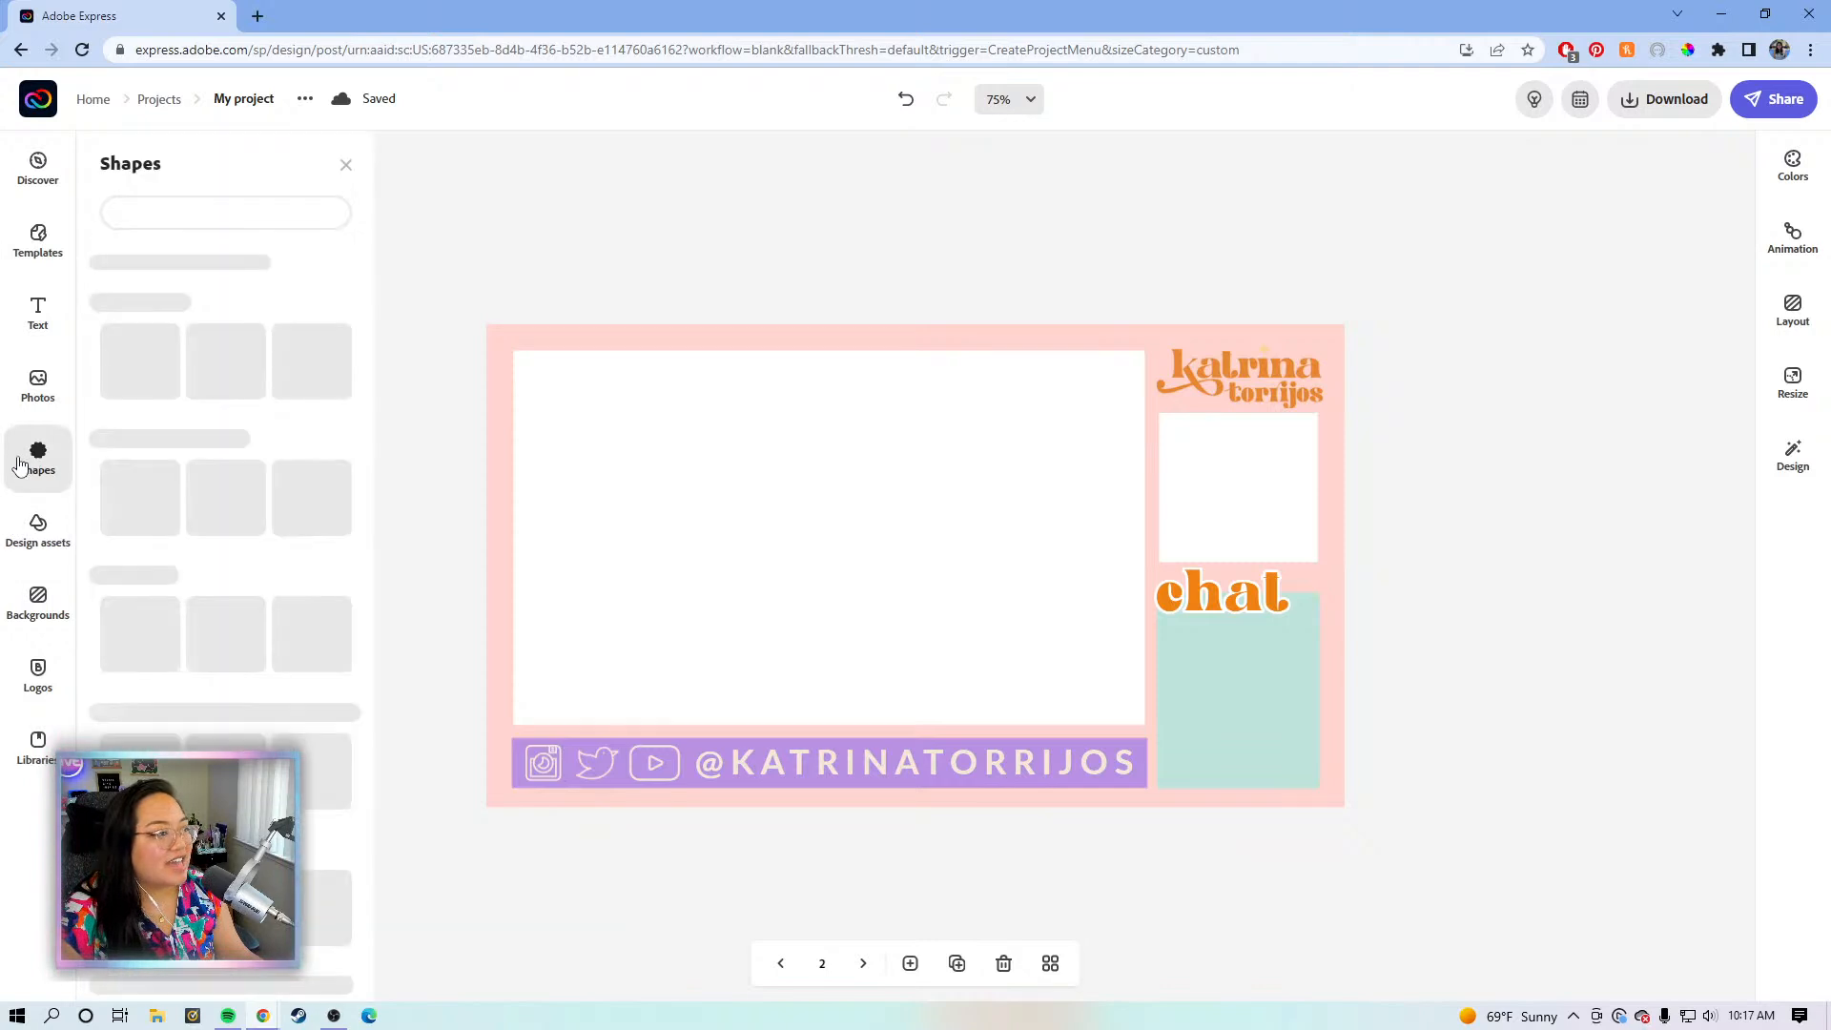
pyautogui.scroll(-2, 195, 482)
pyautogui.scroll(2, 193, 467)
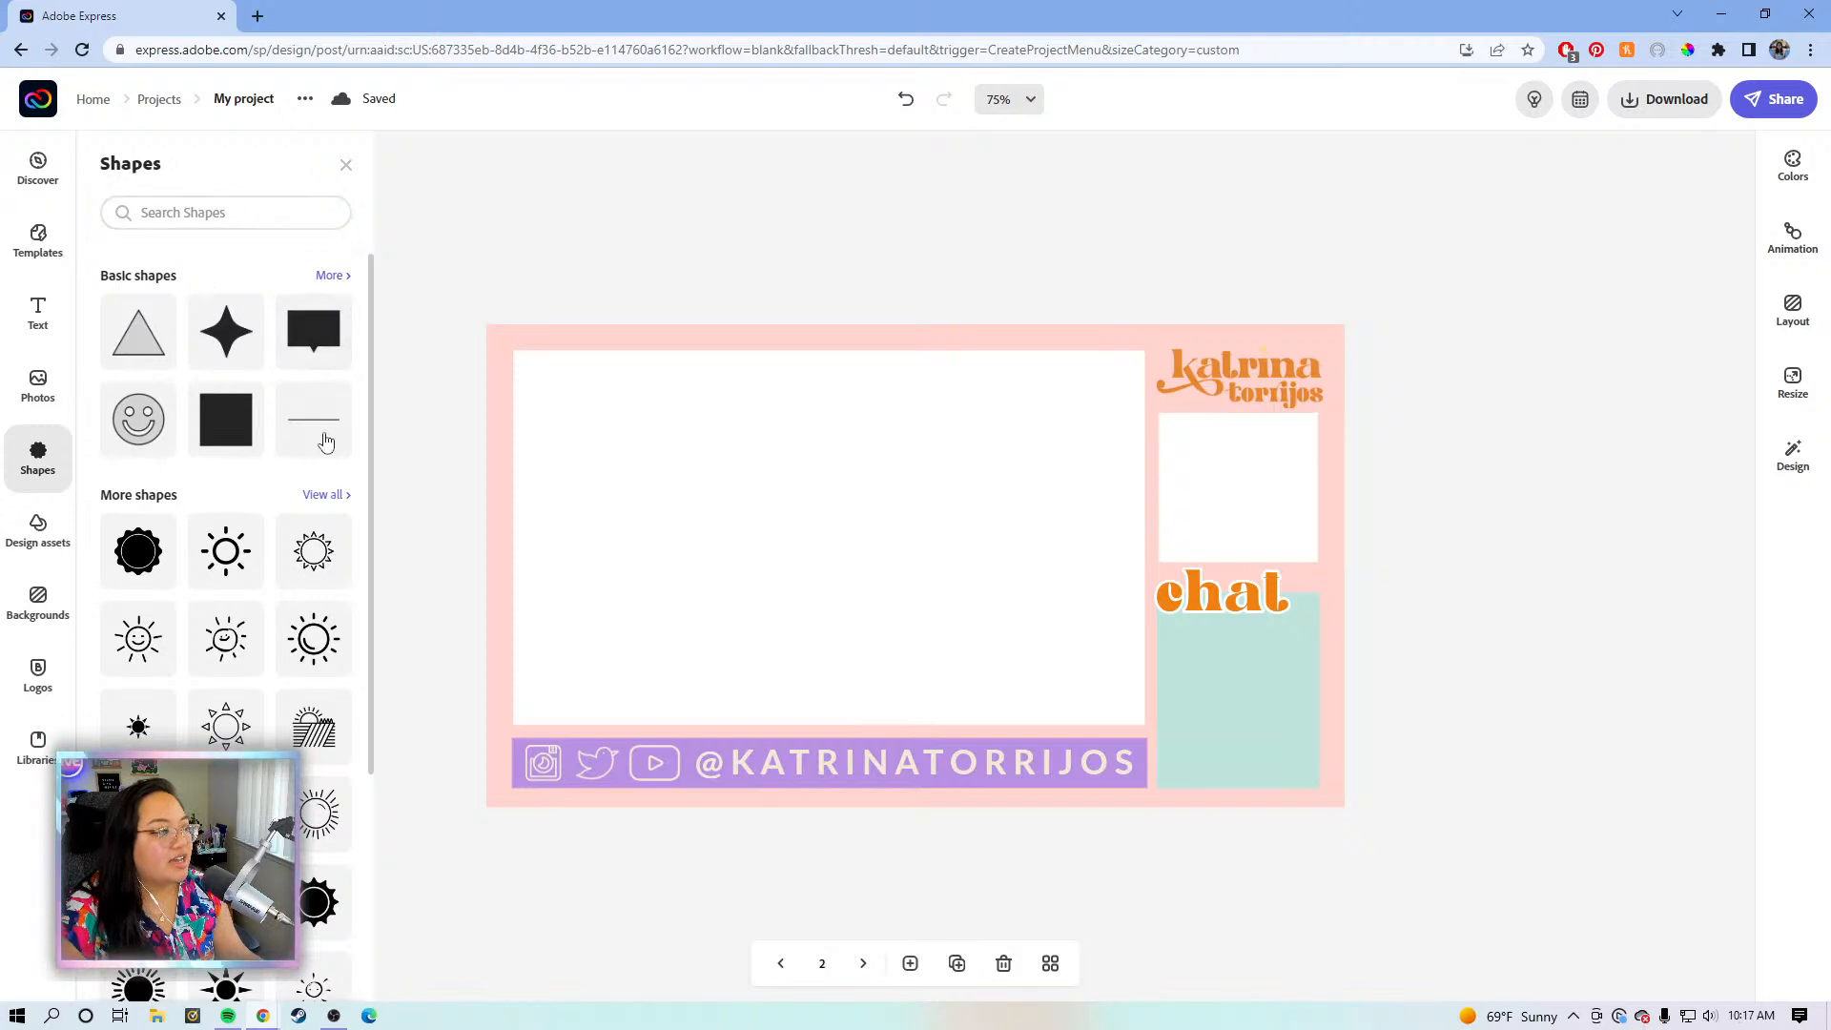
# - Put focus in the Search Shapes box, clearing the half-typed 'st'
pyautogui.click(293, 220)
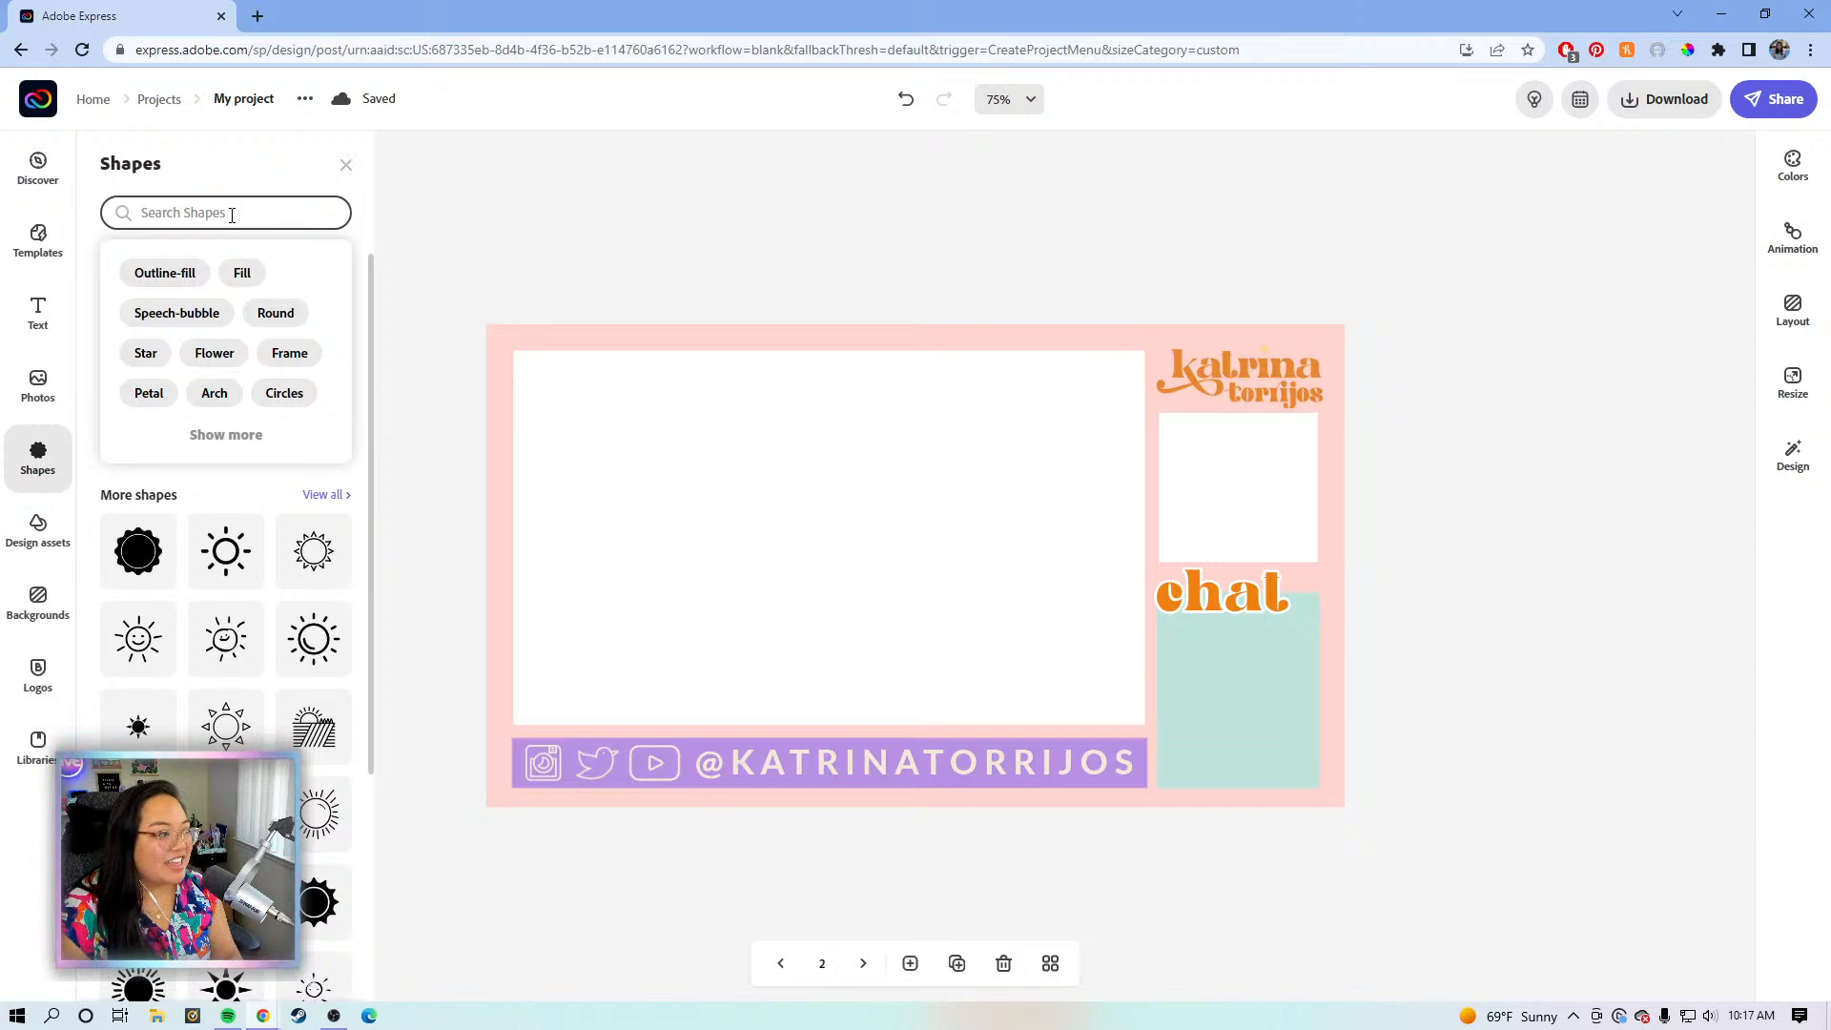
pyautogui.write('st')
pyautogui.press('BackSpace')
pyautogui.press('BackSpace')
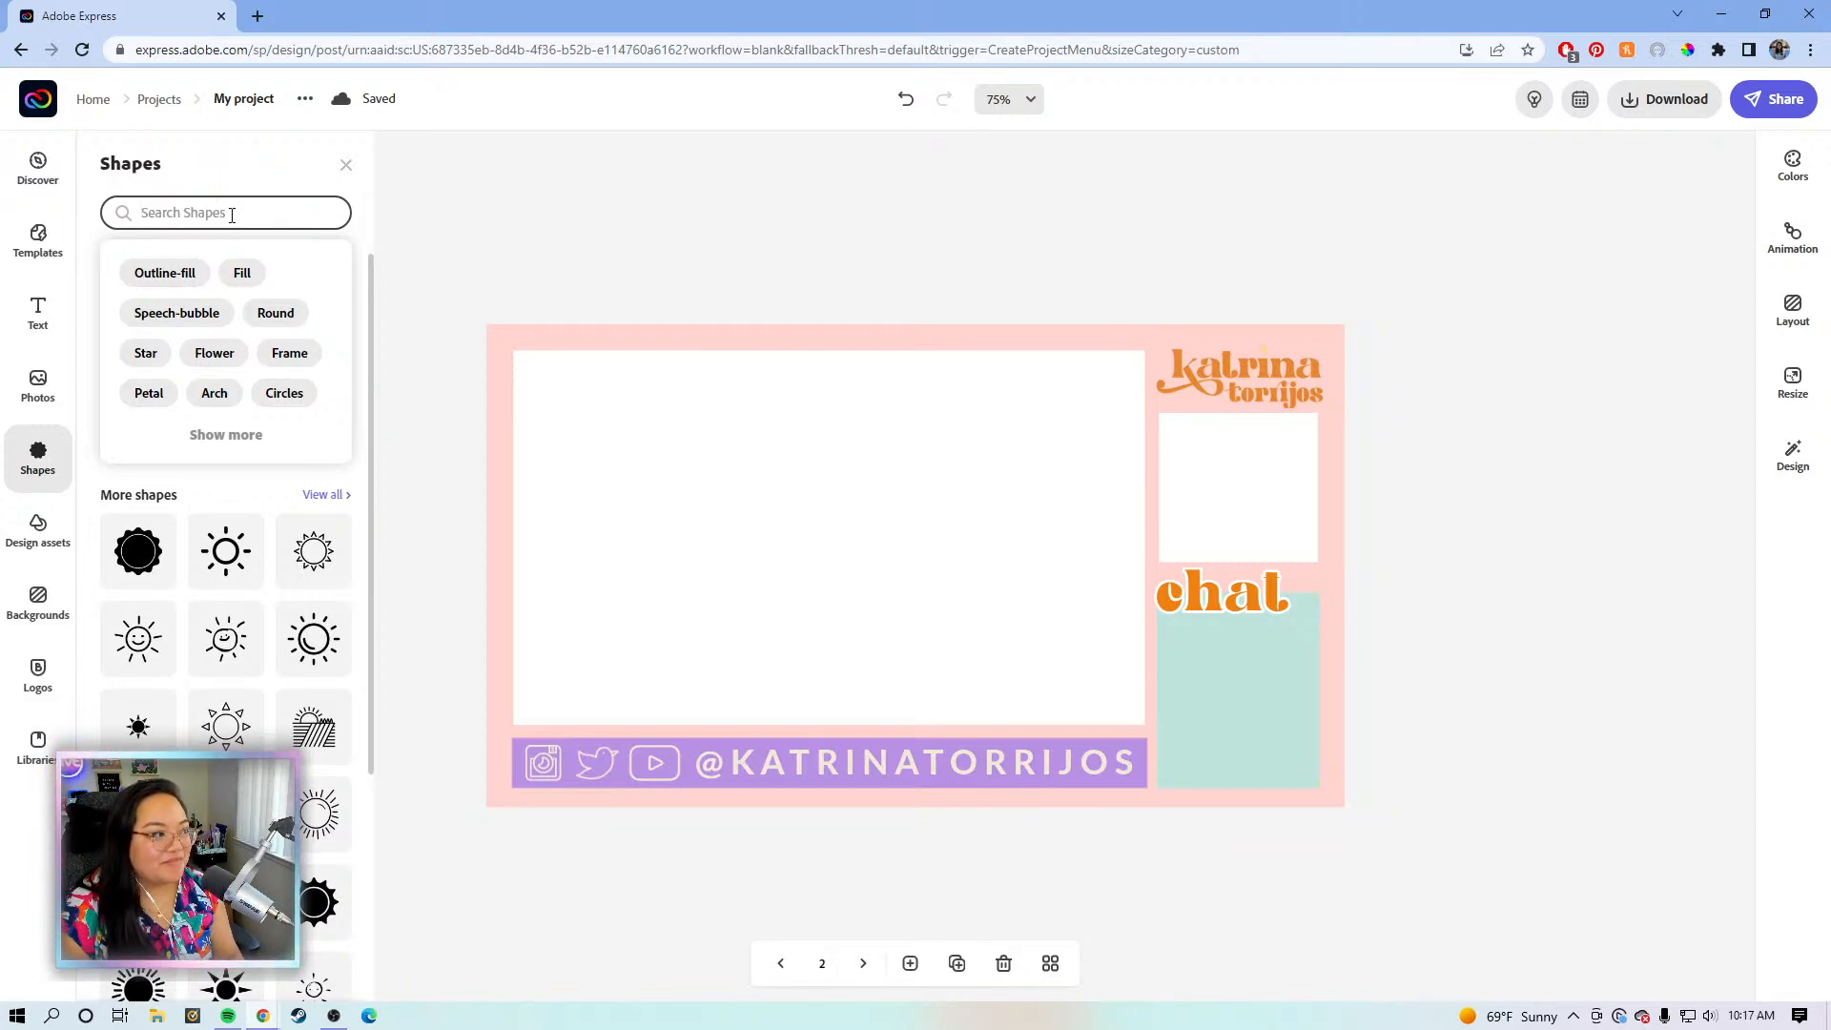
pyautogui.click(256, 169)
pyautogui.click(256, 205)
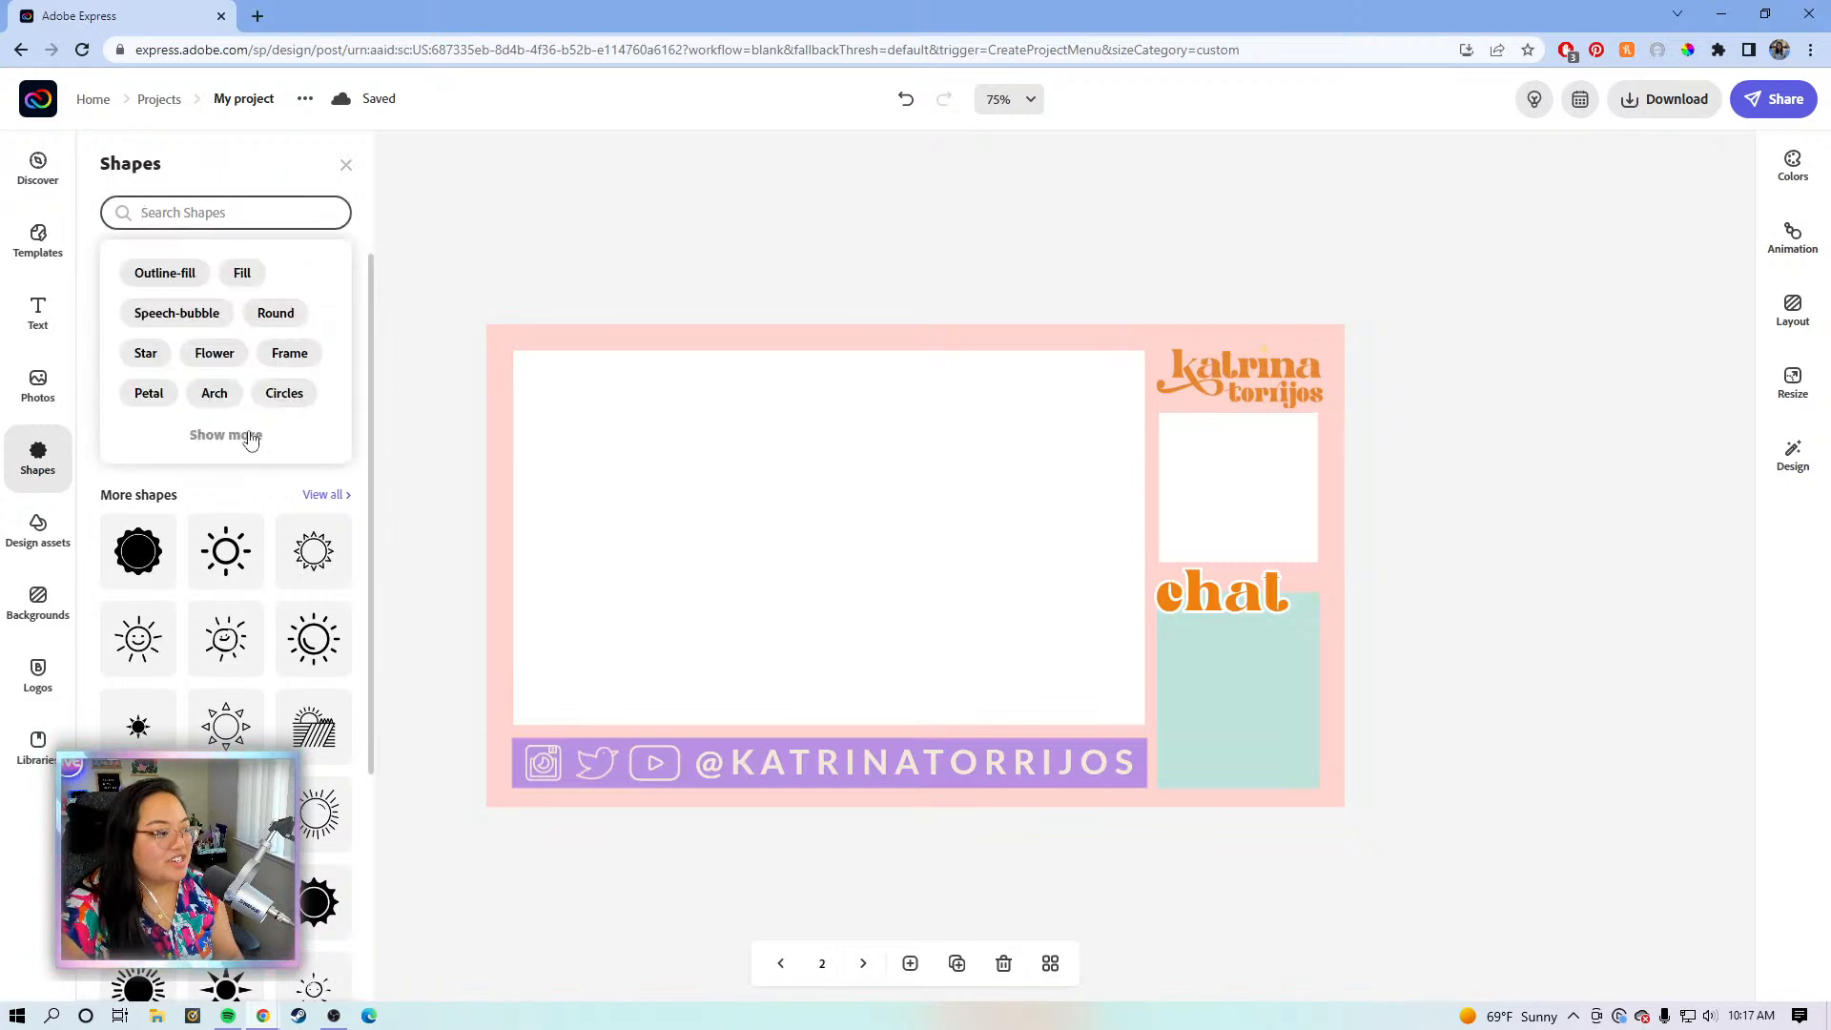
# - Search shapes for 'sparkle' and add a four-point sparkle cluster to page 2
pyautogui.write('spark')
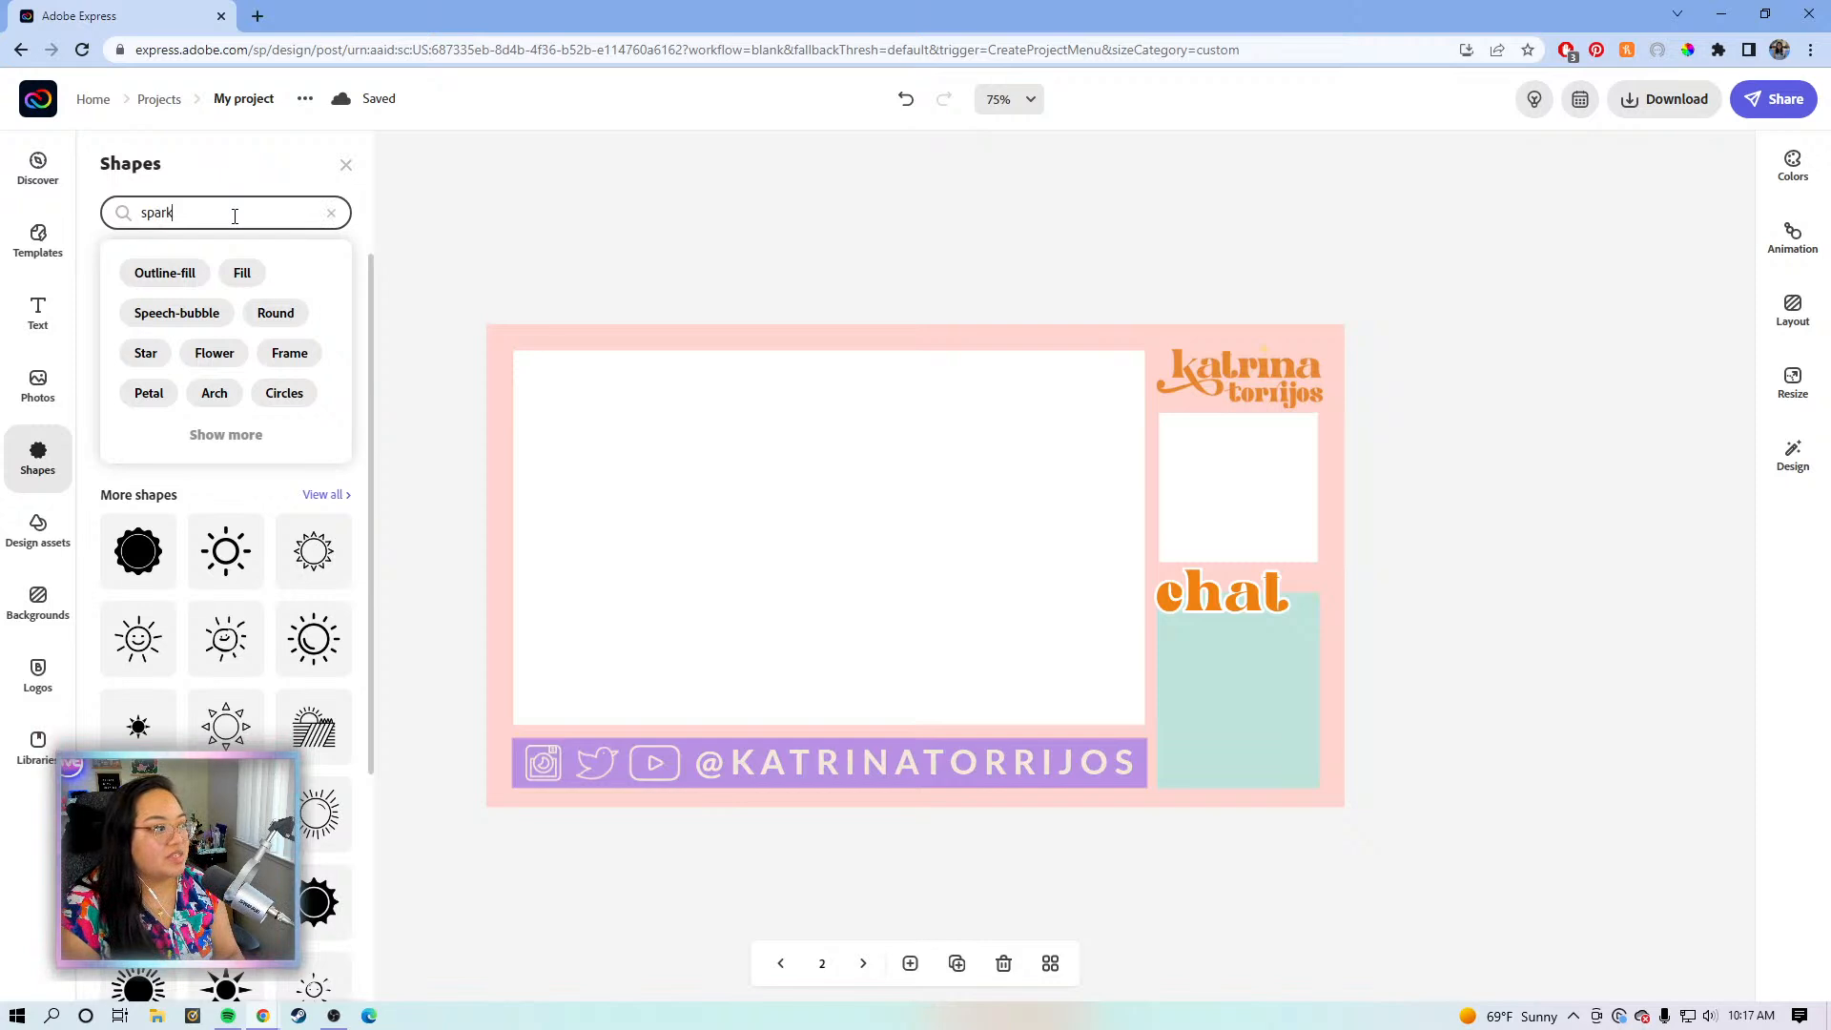
pyautogui.write('le')
pyautogui.press('Return')
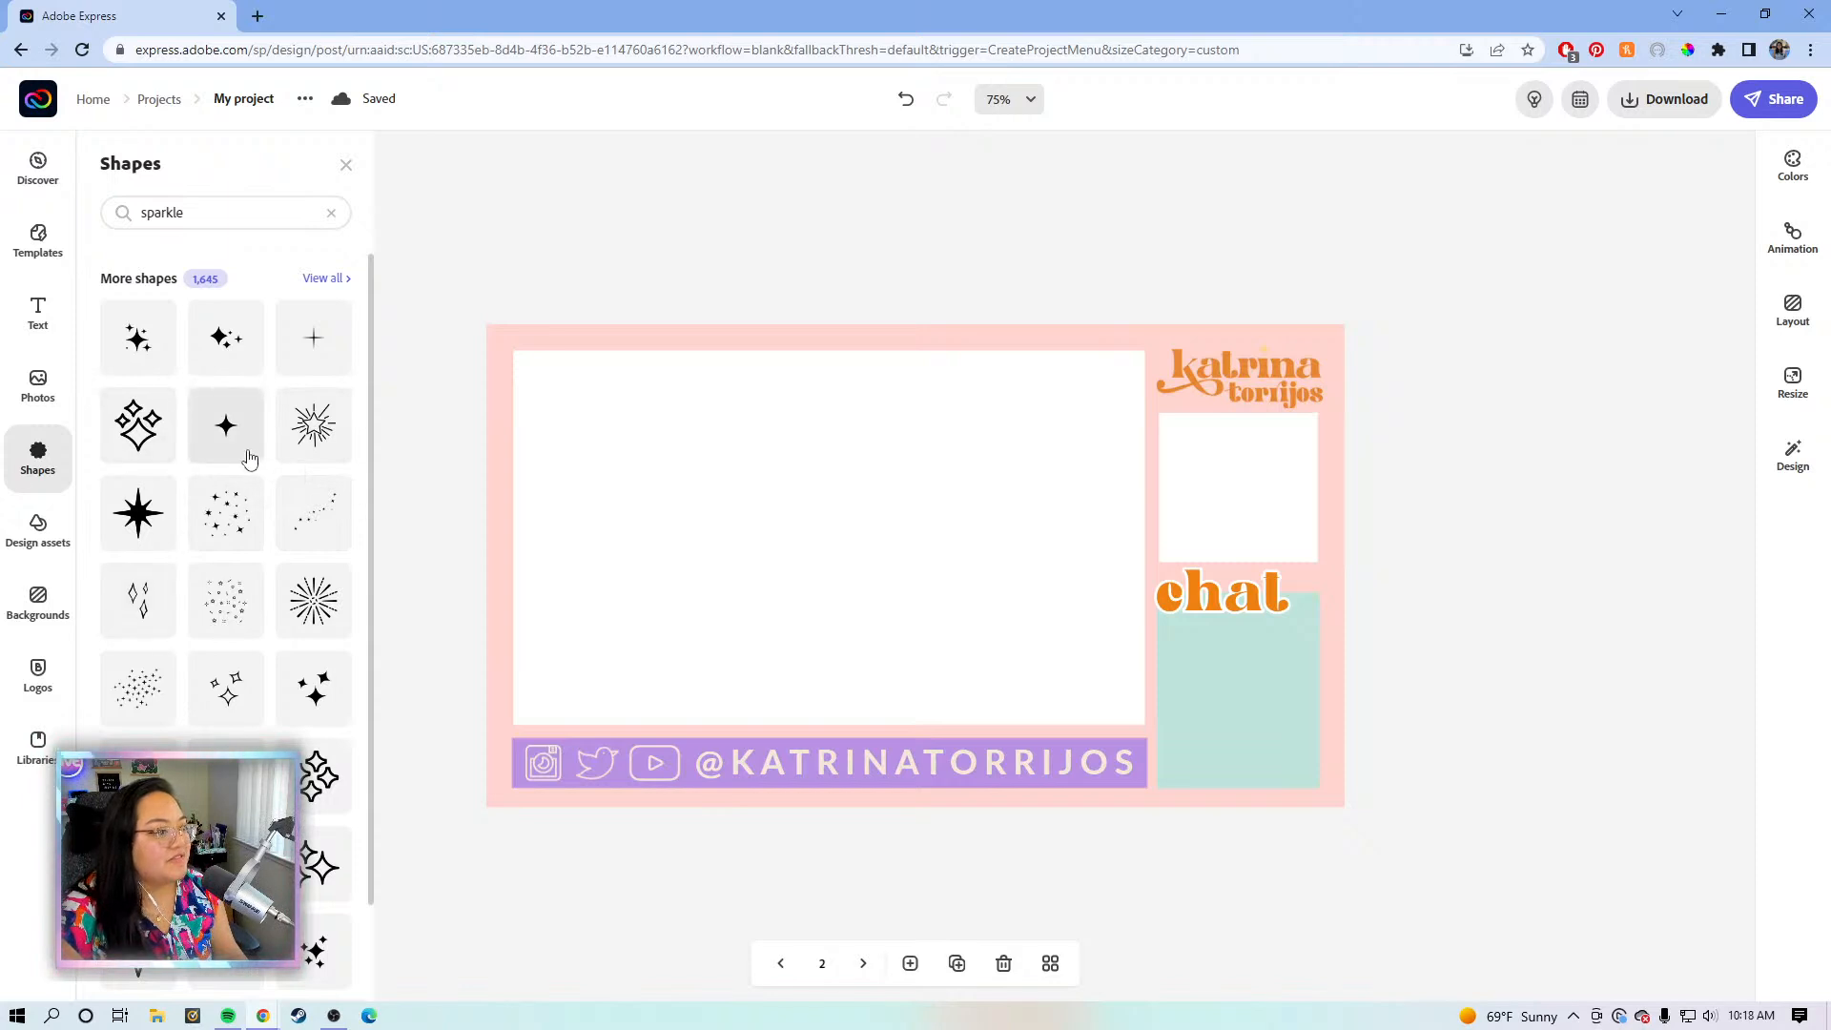
pyautogui.scroll(-1, 262, 553)
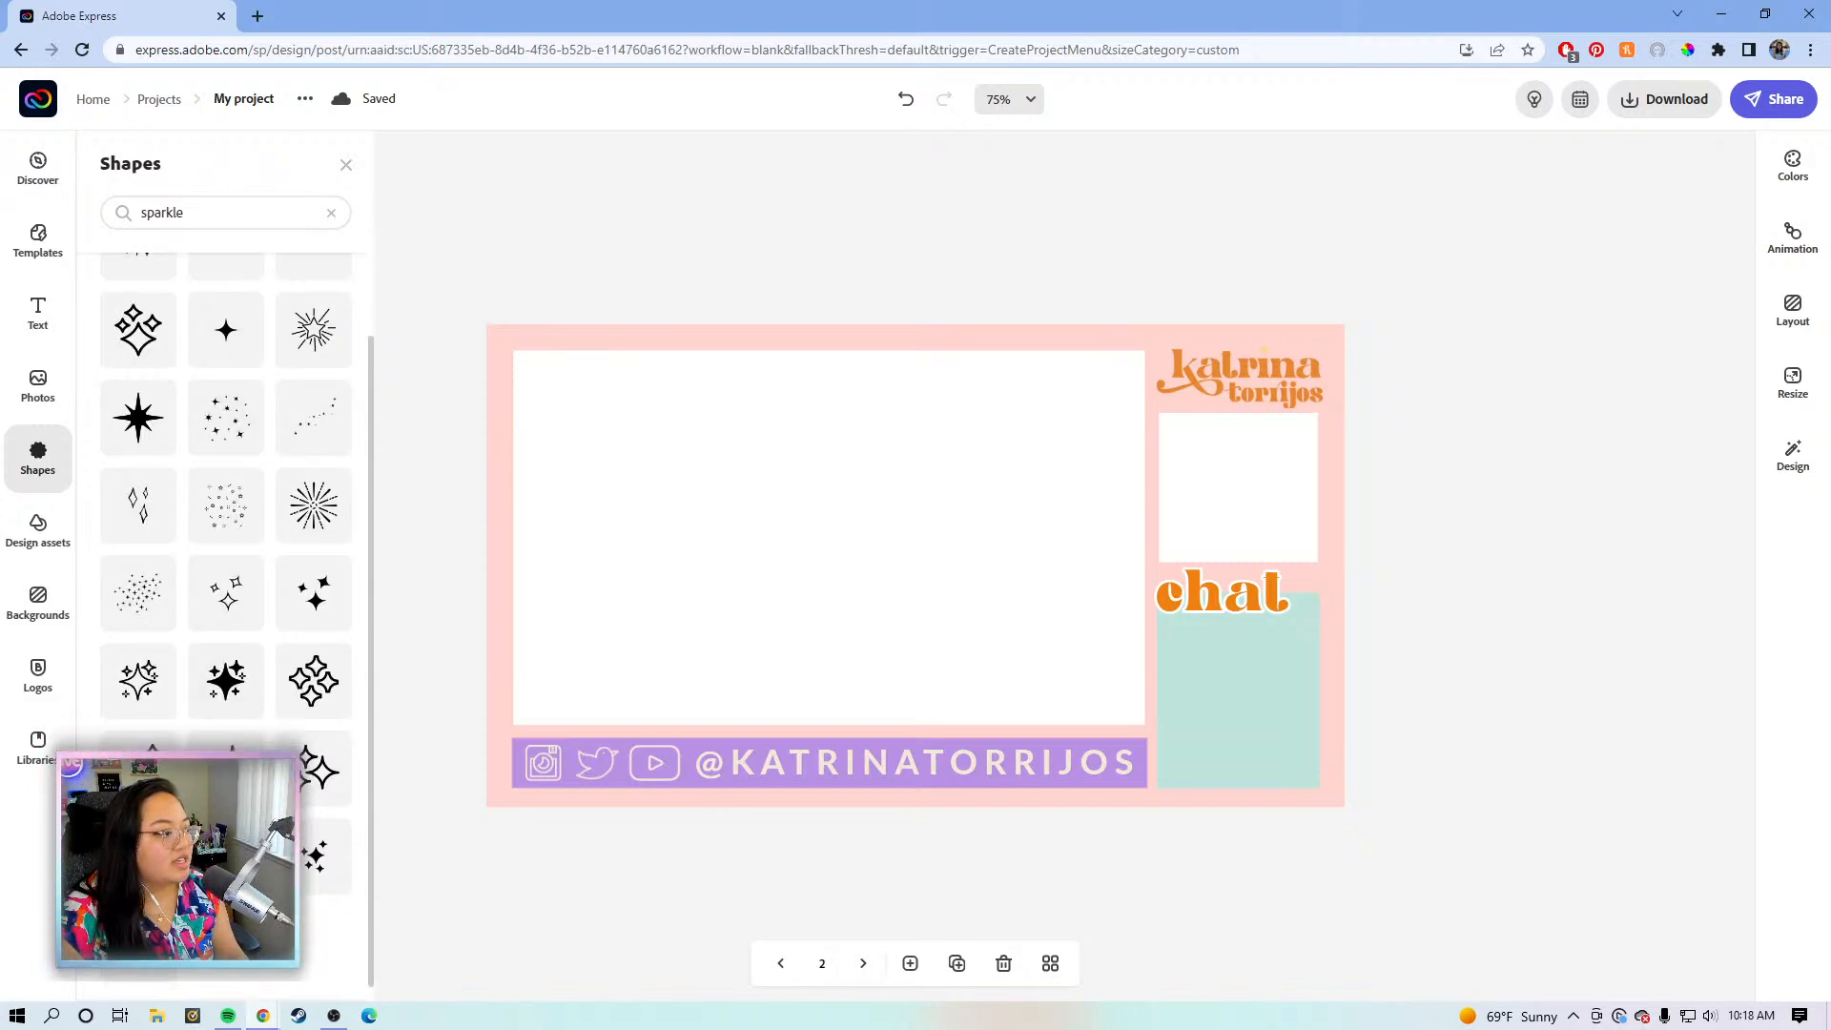
pyautogui.scroll(-3, 226, 572)
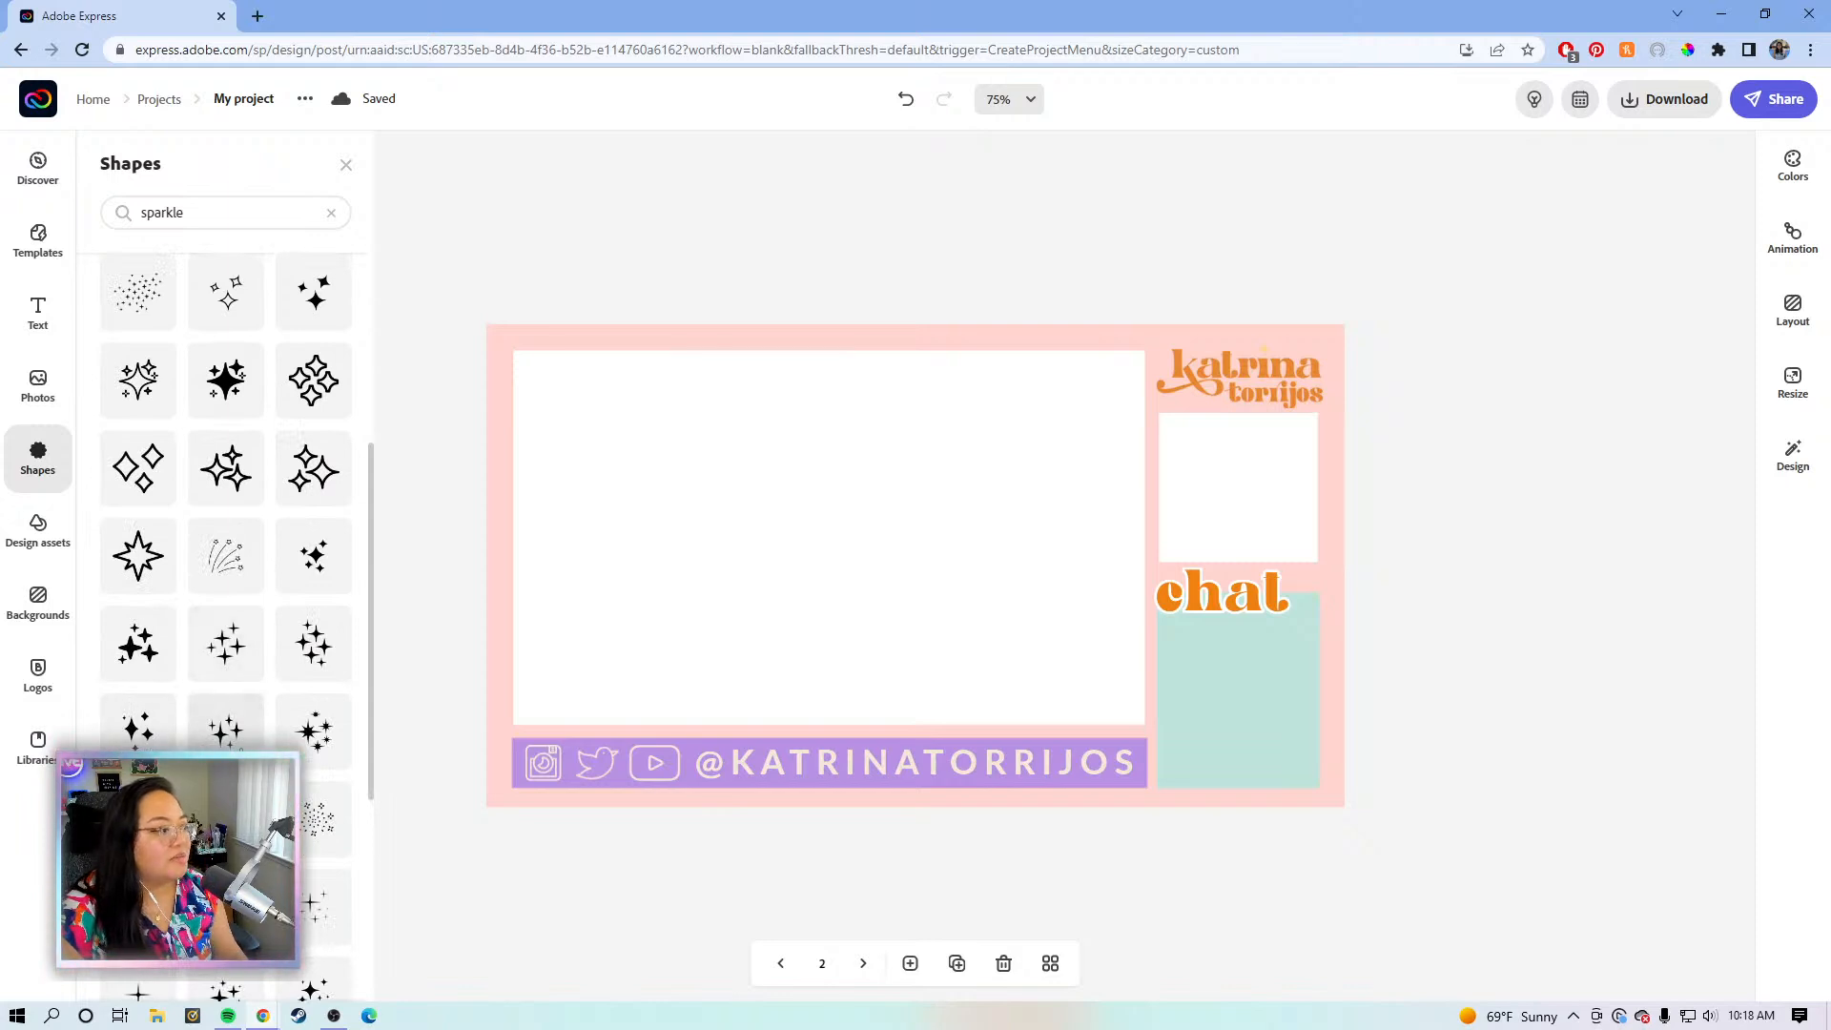
pyautogui.click(226, 732)
# - Recolour the new sparkle cream, shrink it, and move it to the top-left corner
pyautogui.click(891, 558)
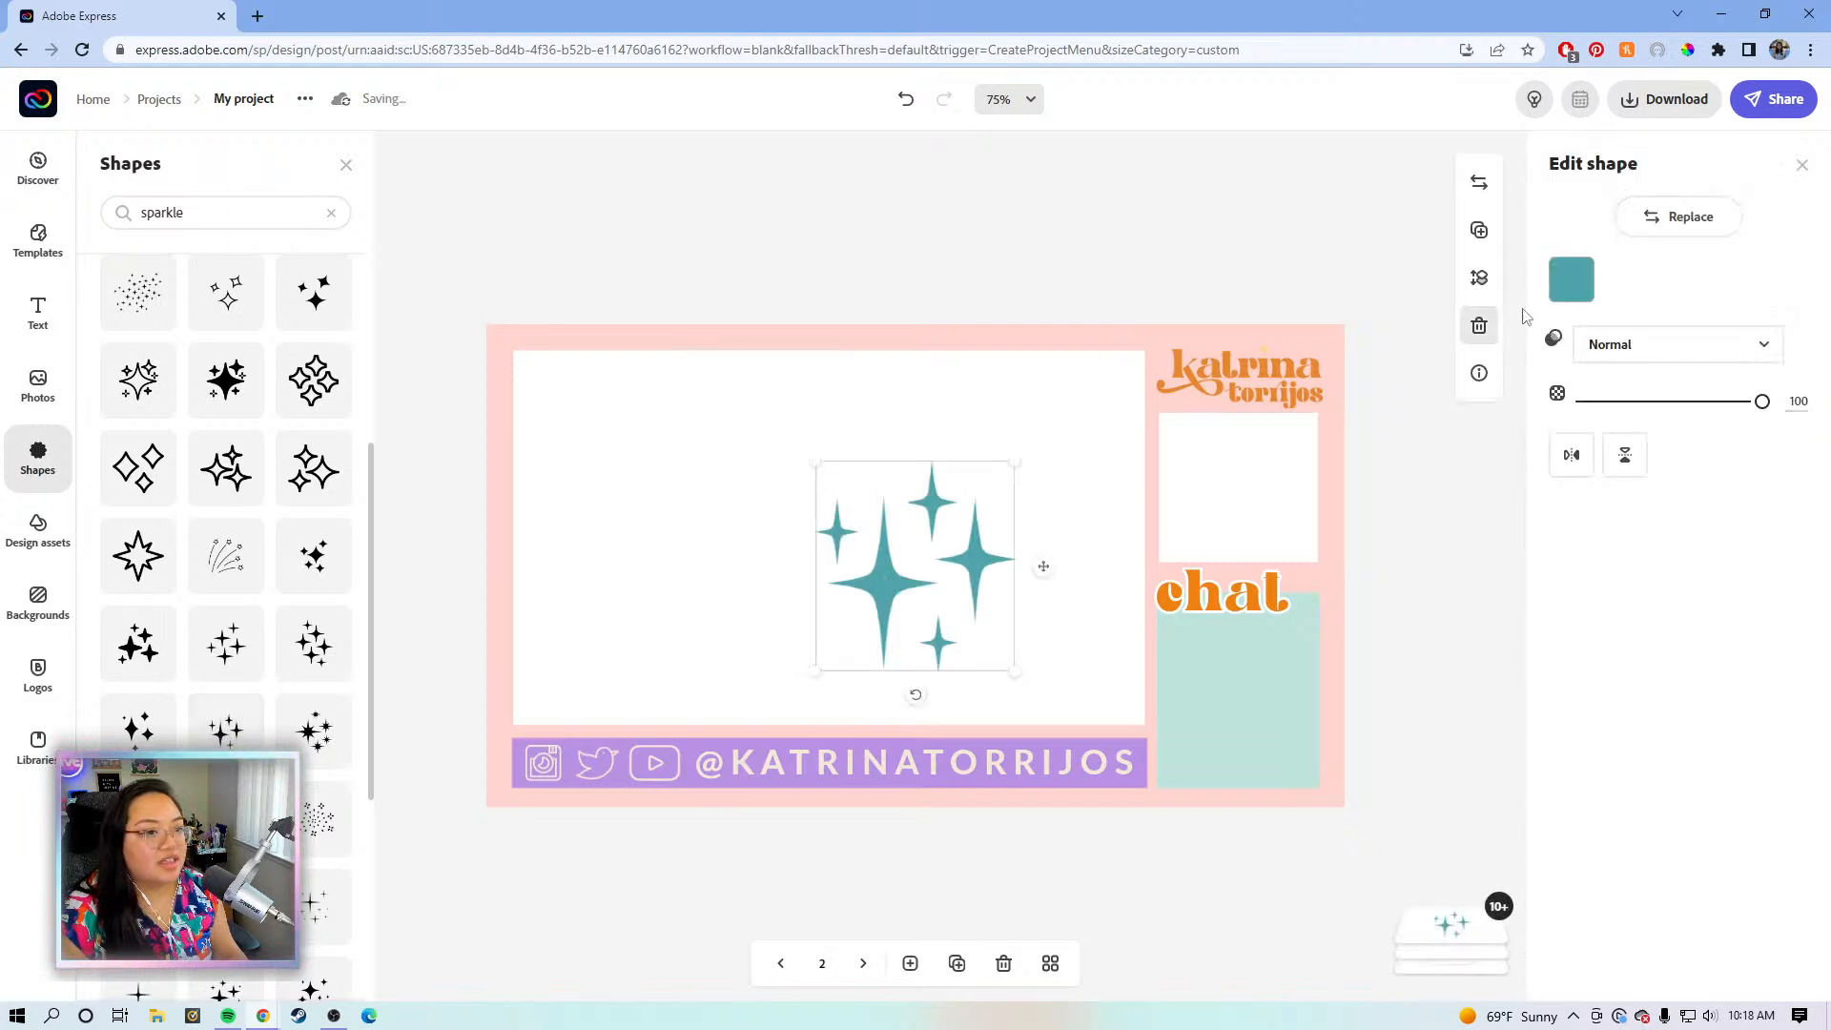
pyautogui.click(1571, 279)
pyautogui.click(1591, 416)
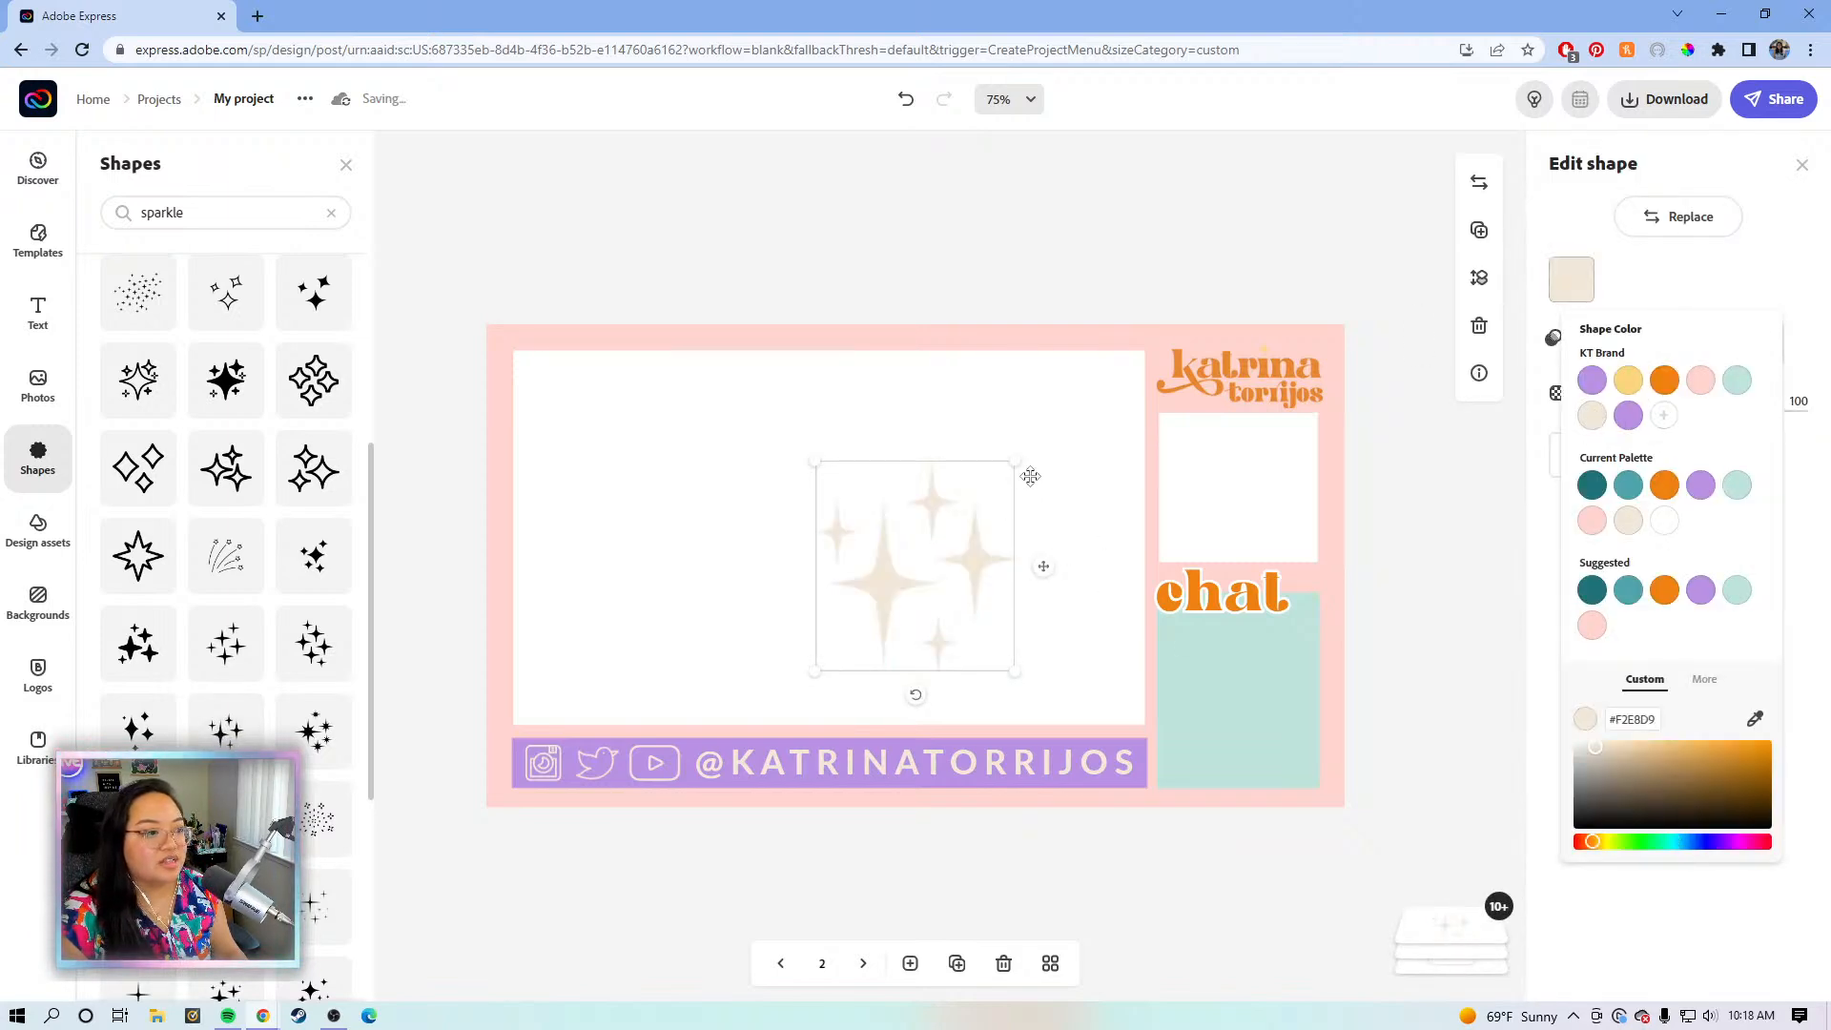
pyautogui.moveTo(1014, 464); pyautogui.dragTo(985, 492)
pyautogui.moveTo(953, 569); pyautogui.dragTo(612, 382)
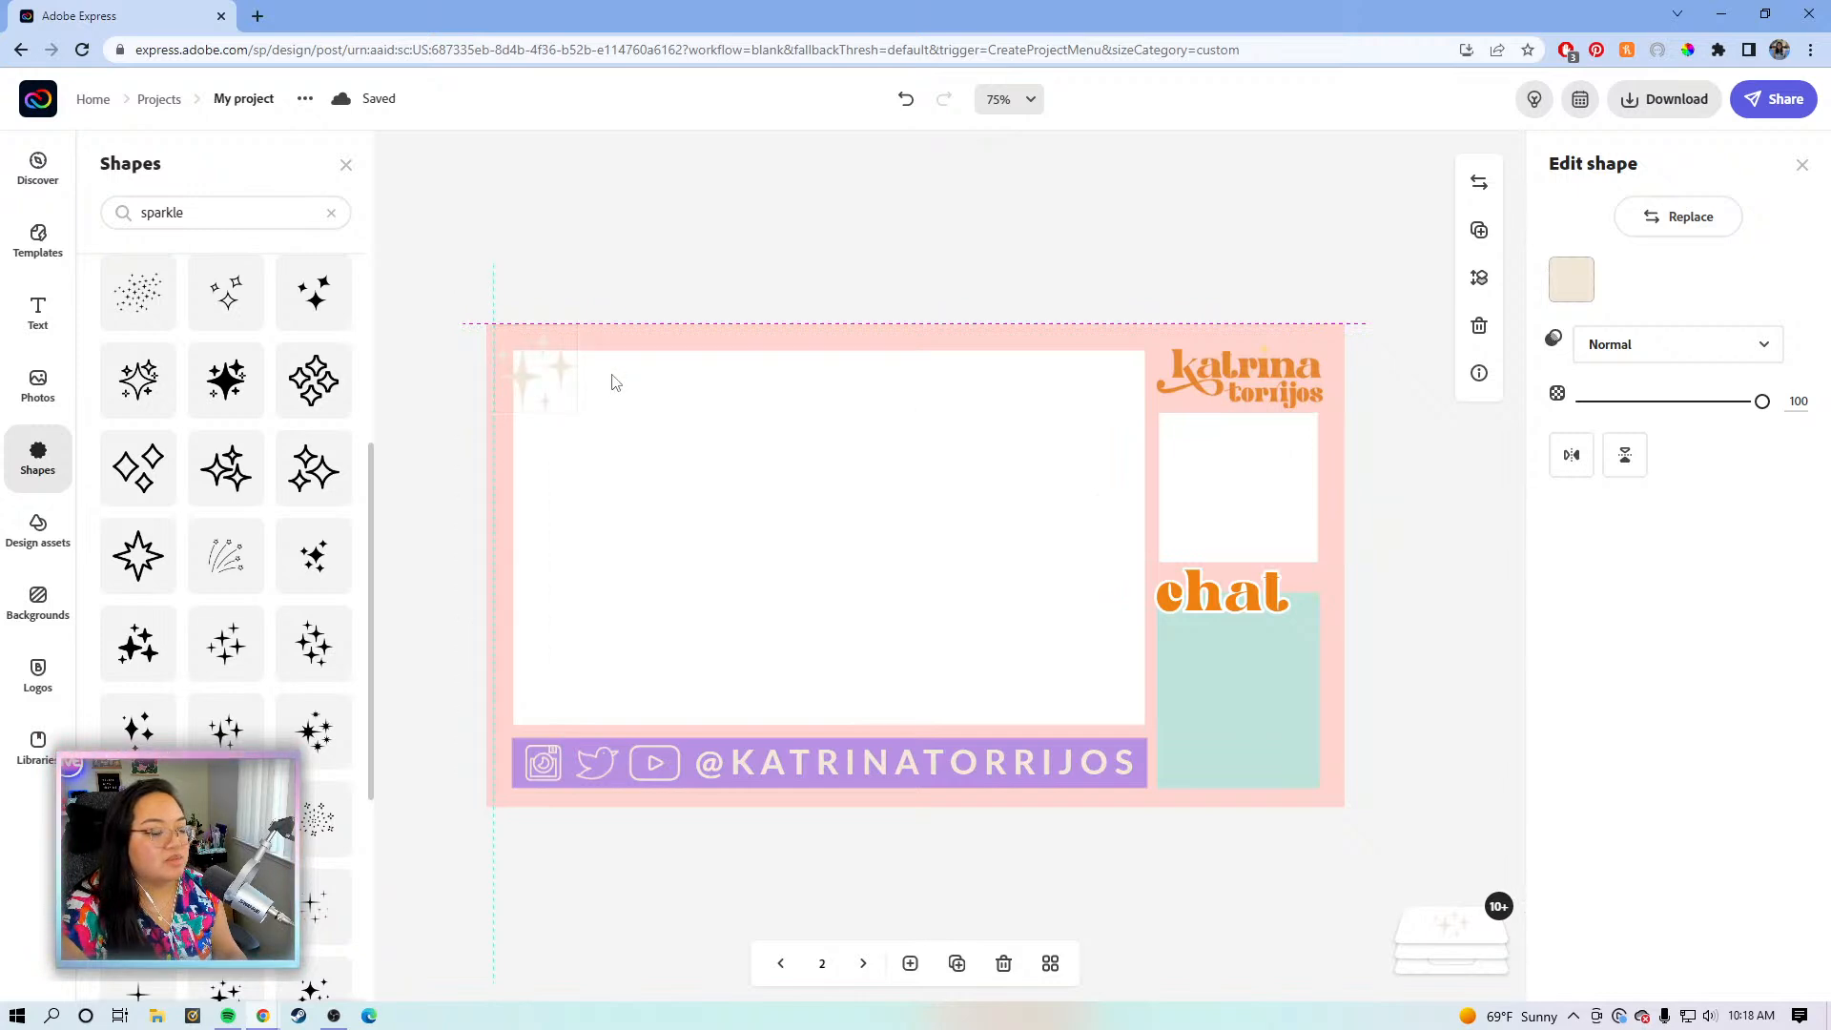
pyautogui.moveTo(614, 384); pyautogui.dragTo(614, 384)
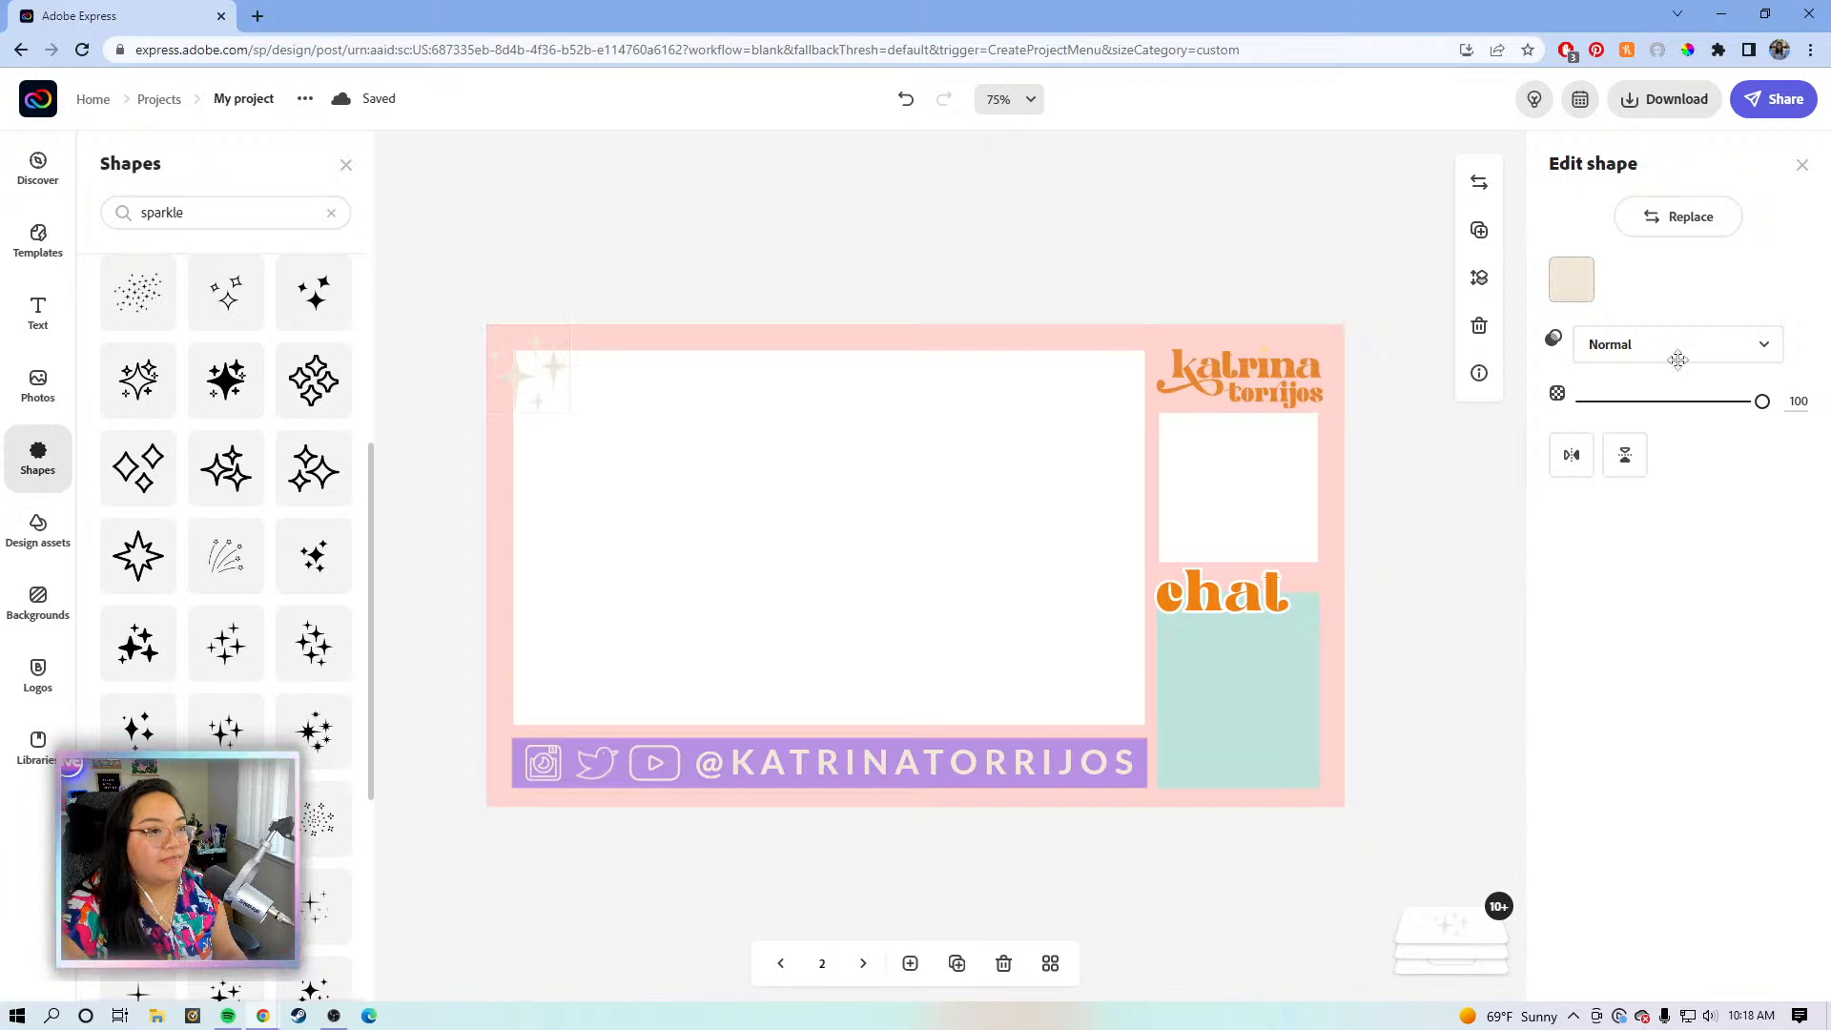
# - After trying purple and yellow, settle a cream sparkle at the chat box's lower-right corner
pyautogui.click(1571, 278)
pyautogui.click(1627, 416)
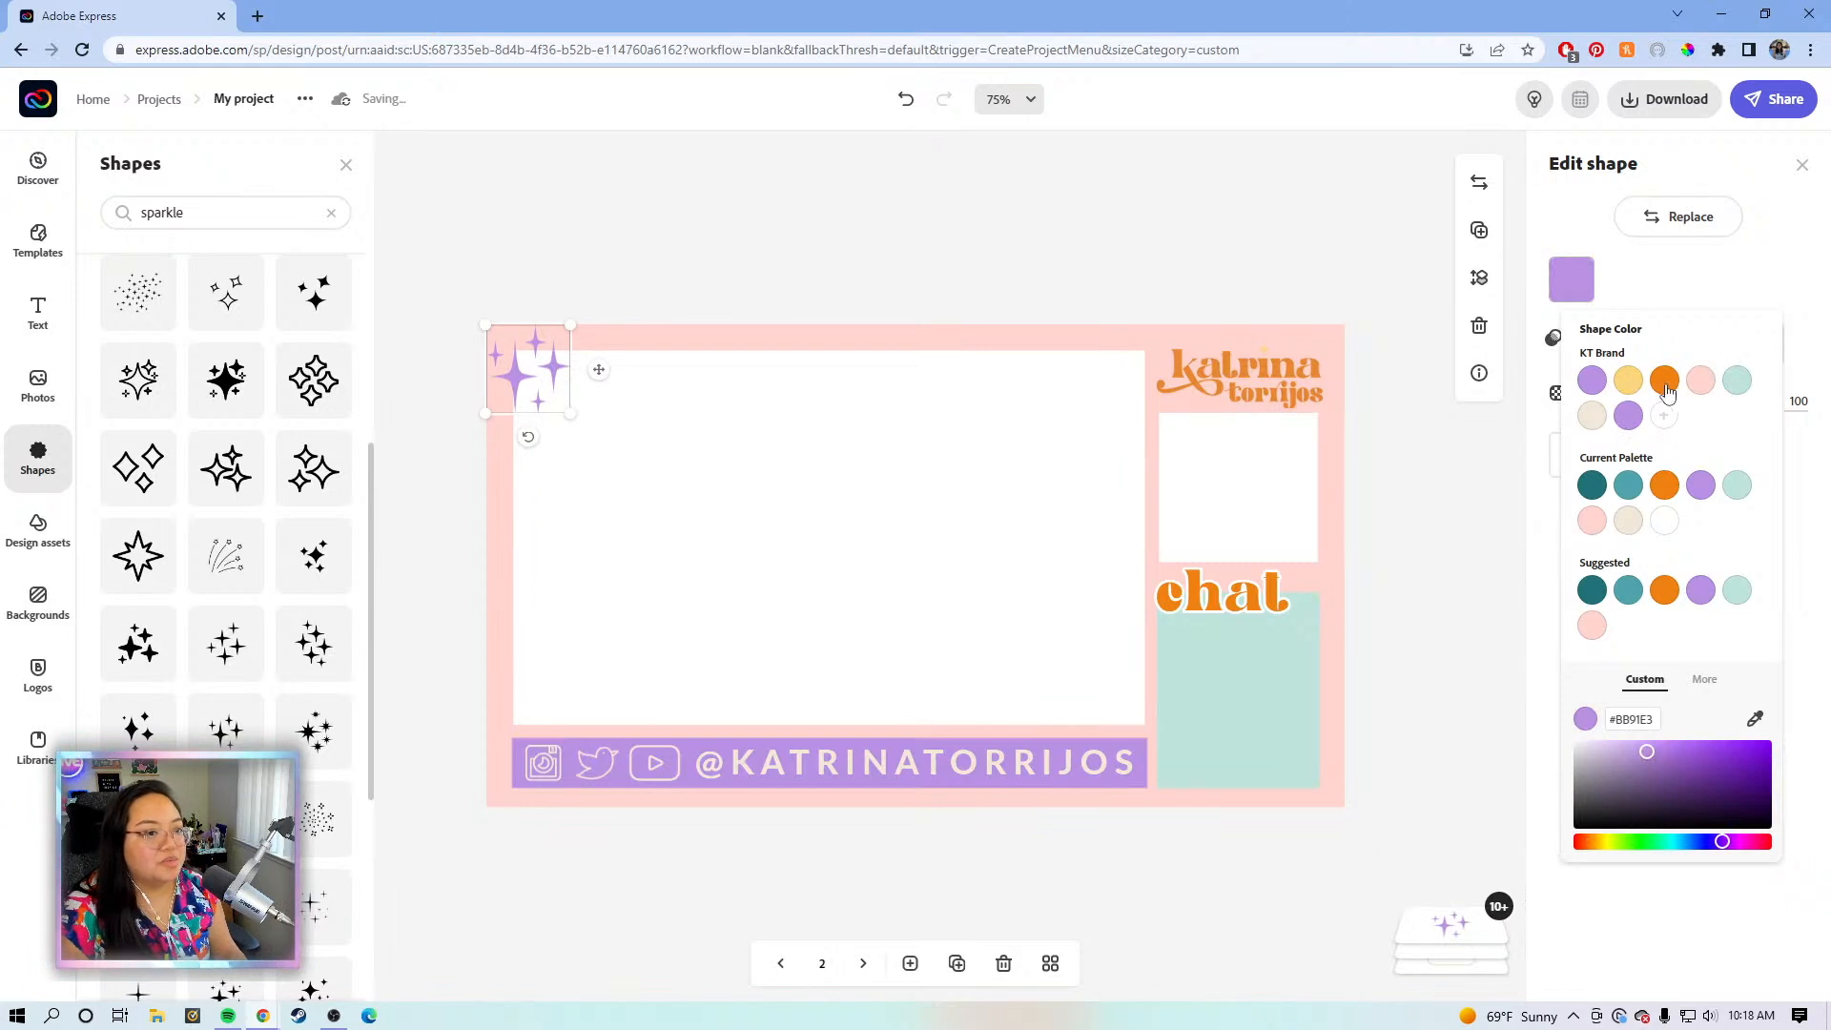
pyautogui.click(1632, 386)
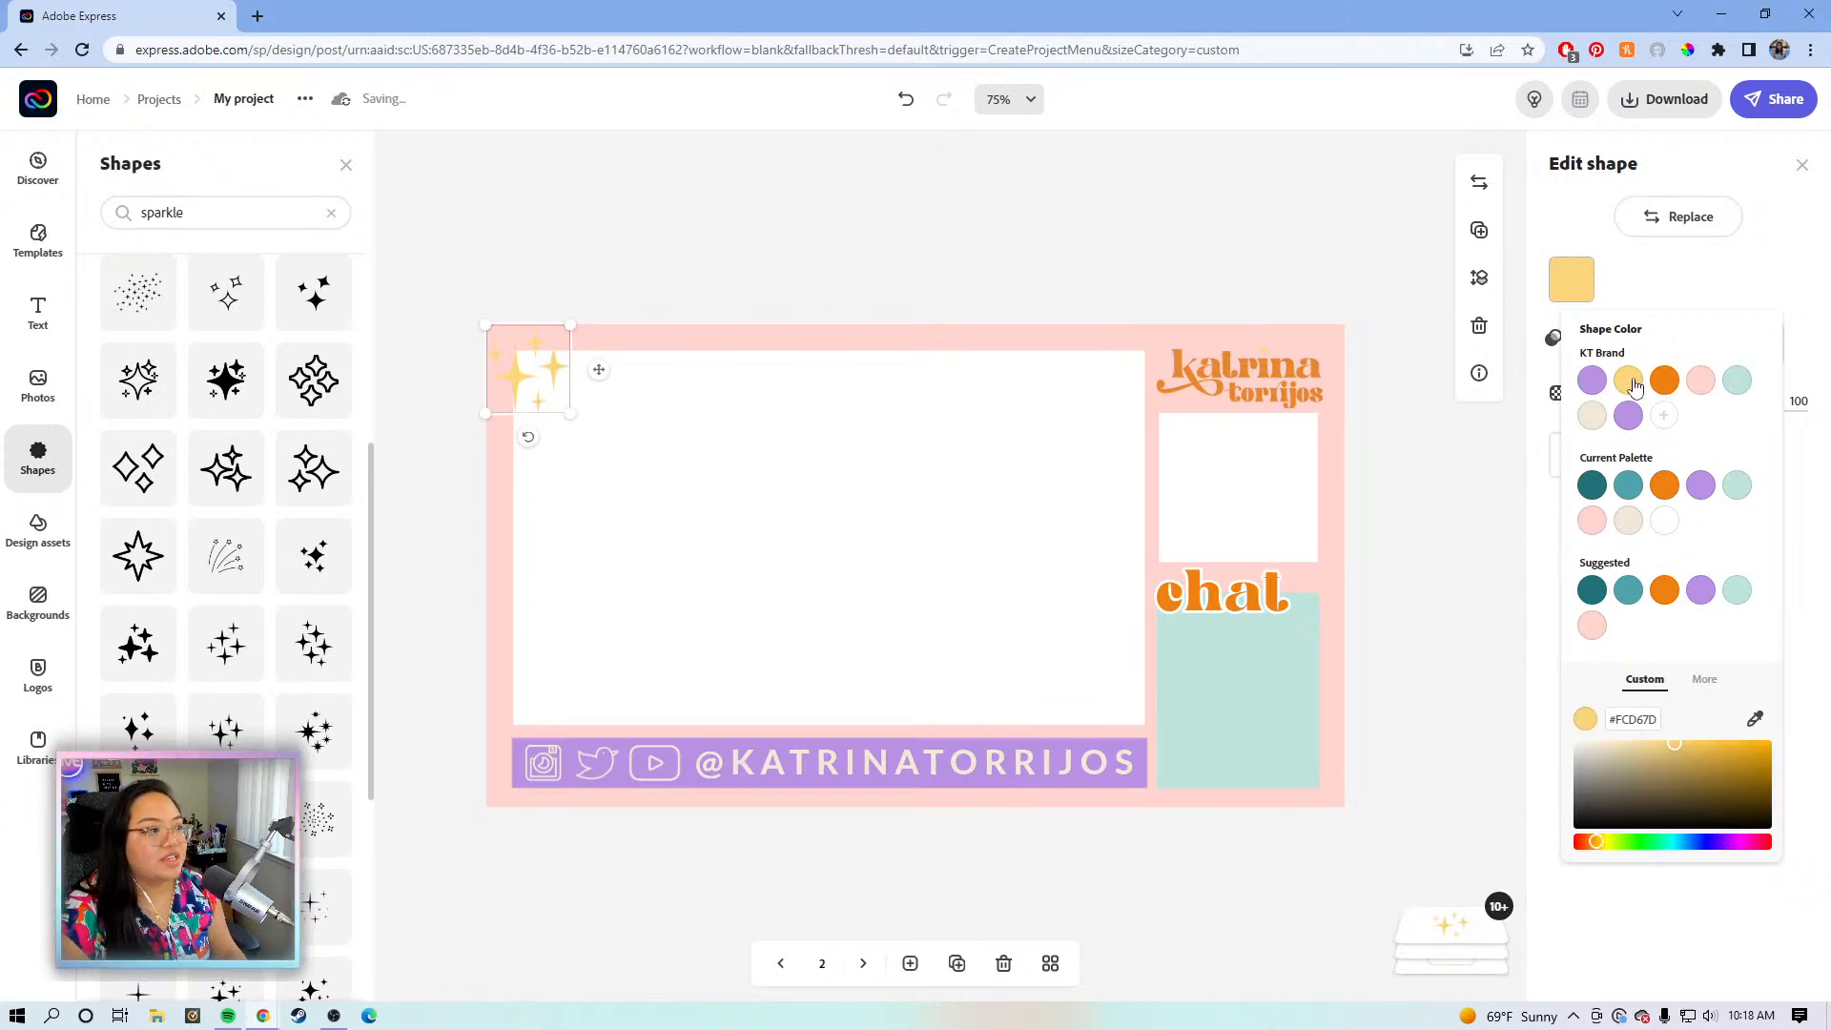
pyautogui.click(622, 384)
pyautogui.moveTo(622, 378); pyautogui.dragTo(1371, 769)
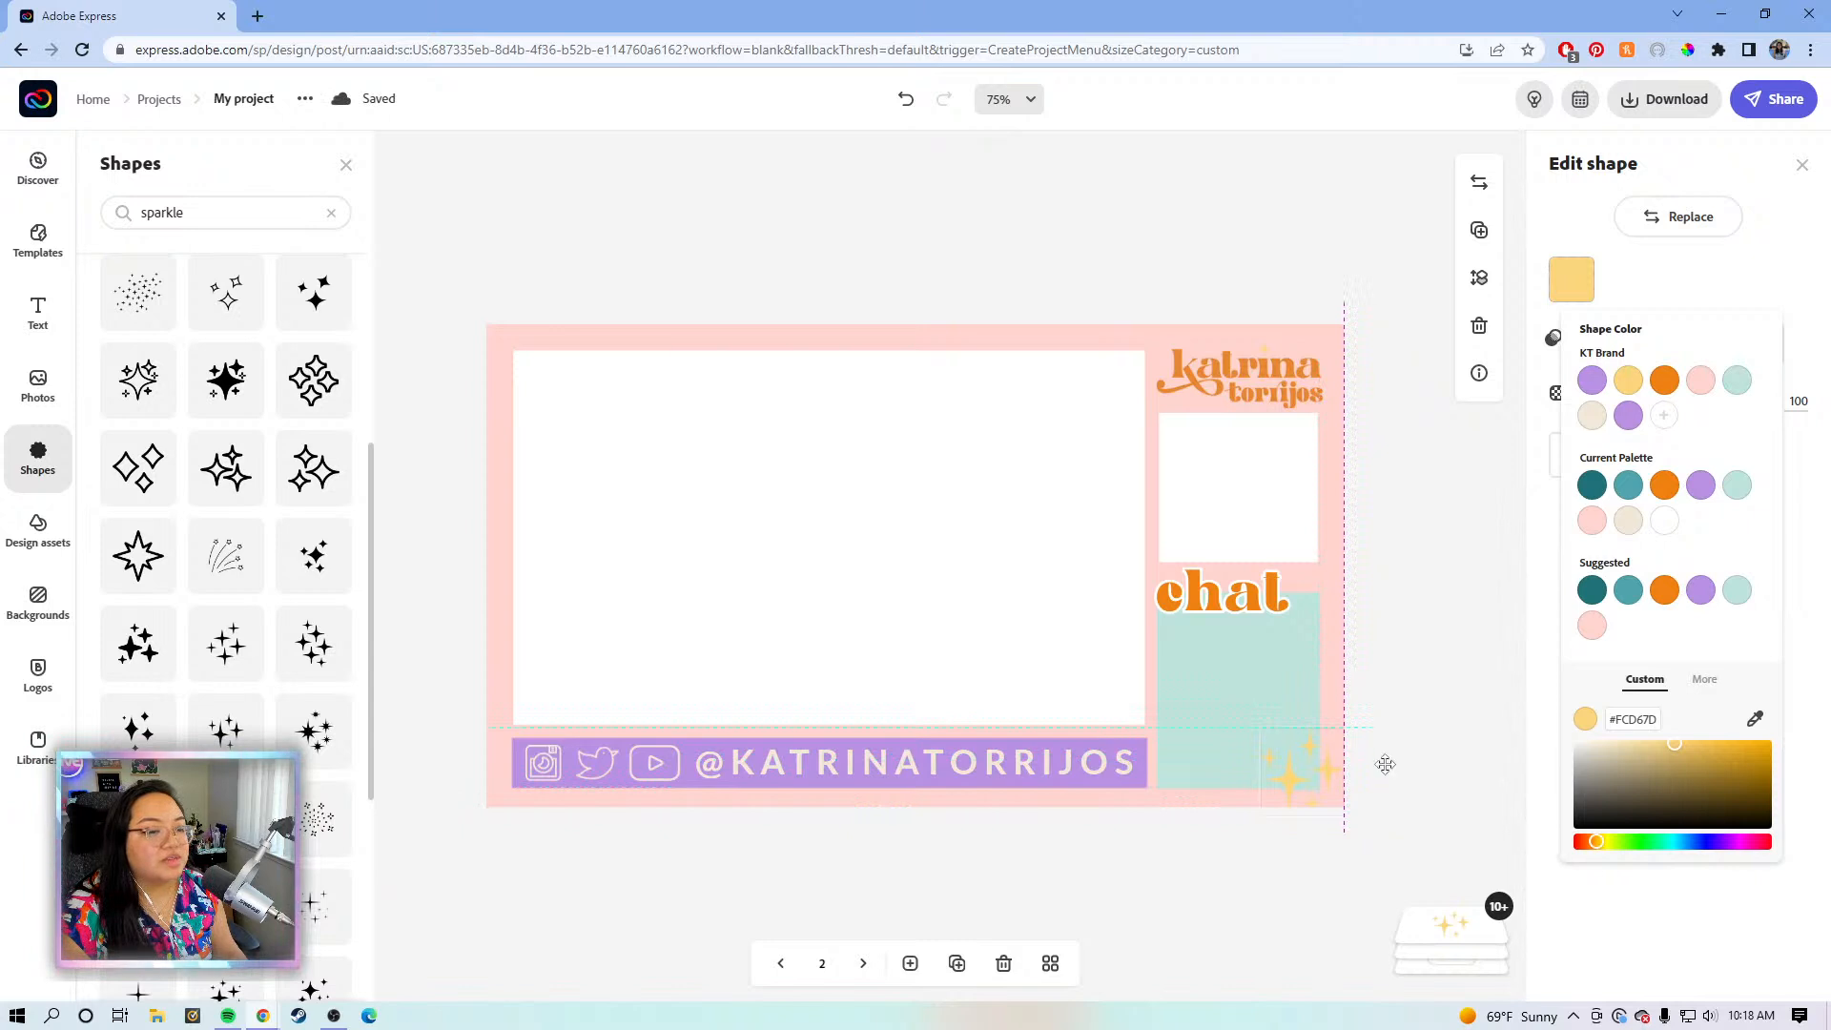
pyautogui.moveTo(1385, 777); pyautogui.dragTo(1385, 777)
pyautogui.click(1582, 284)
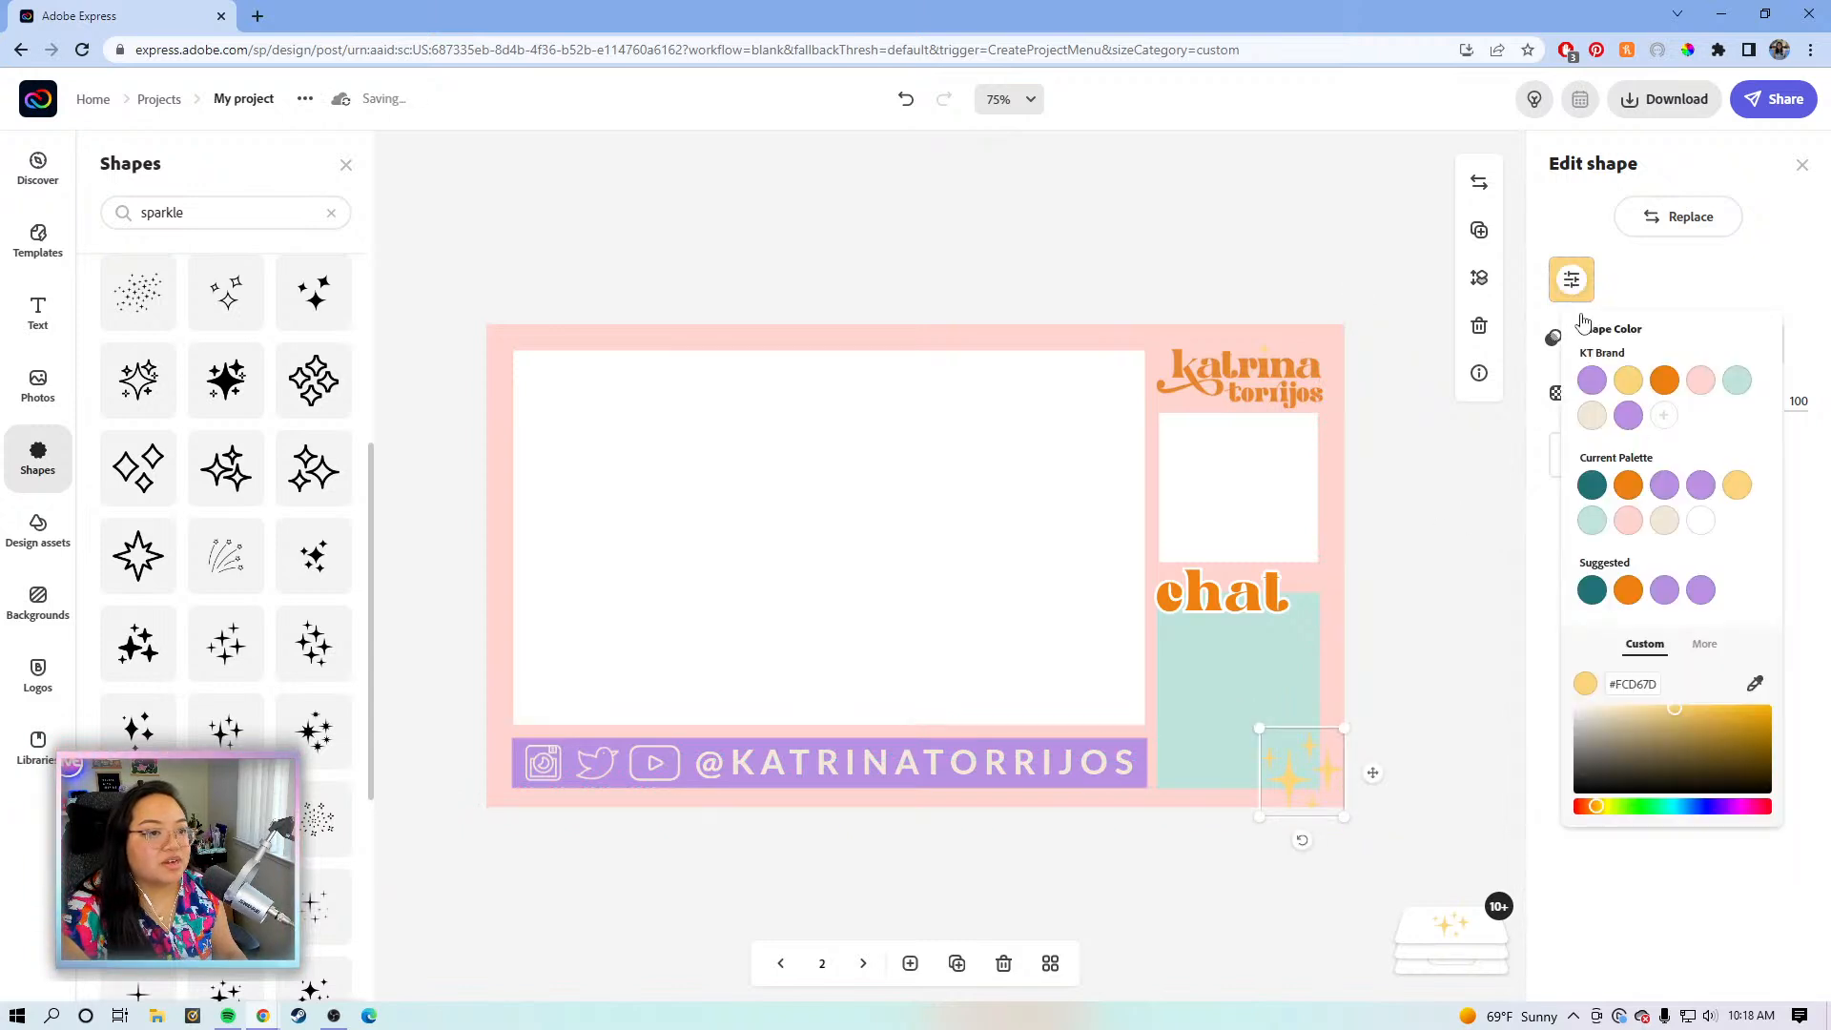
pyautogui.click(1591, 416)
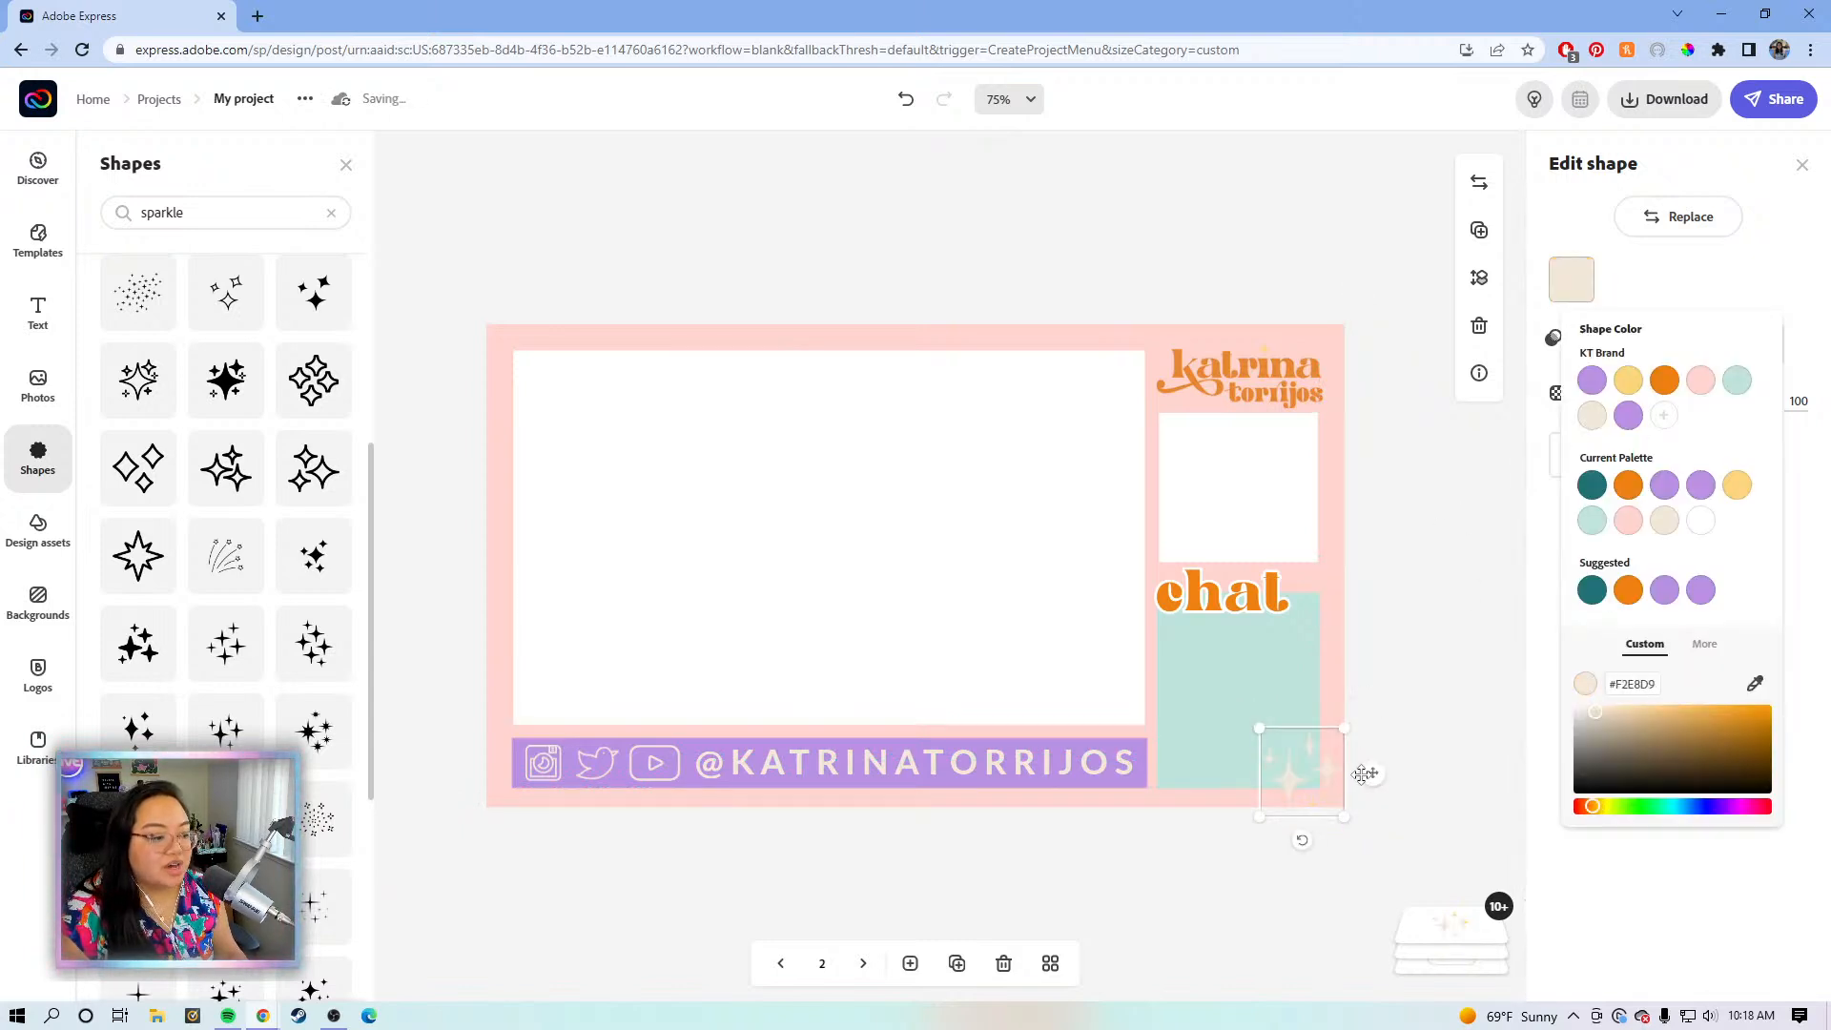
pyautogui.moveTo(1367, 776); pyautogui.dragTo(1372, 762)
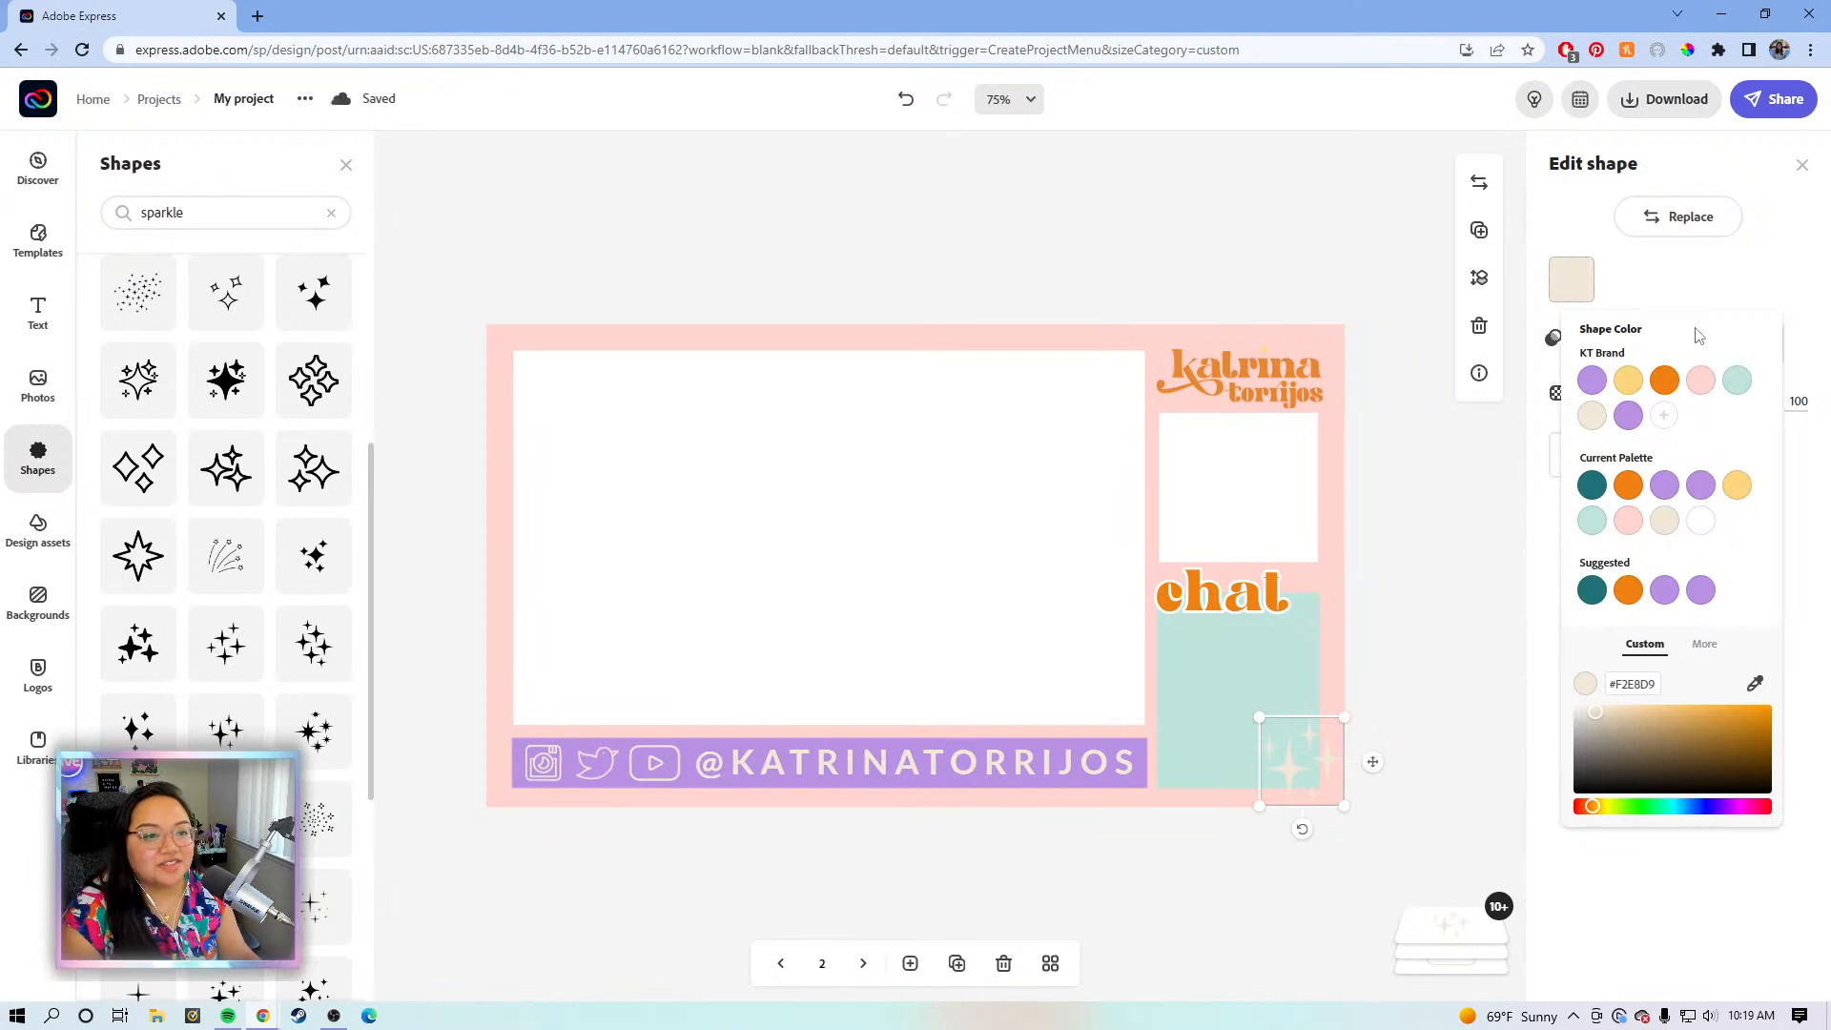
# - Move the sparkle back to the top-left corner, recolour it purple, and shrink it
pyautogui.click(1663, 381)
pyautogui.moveTo(1373, 765); pyautogui.dragTo(597, 380)
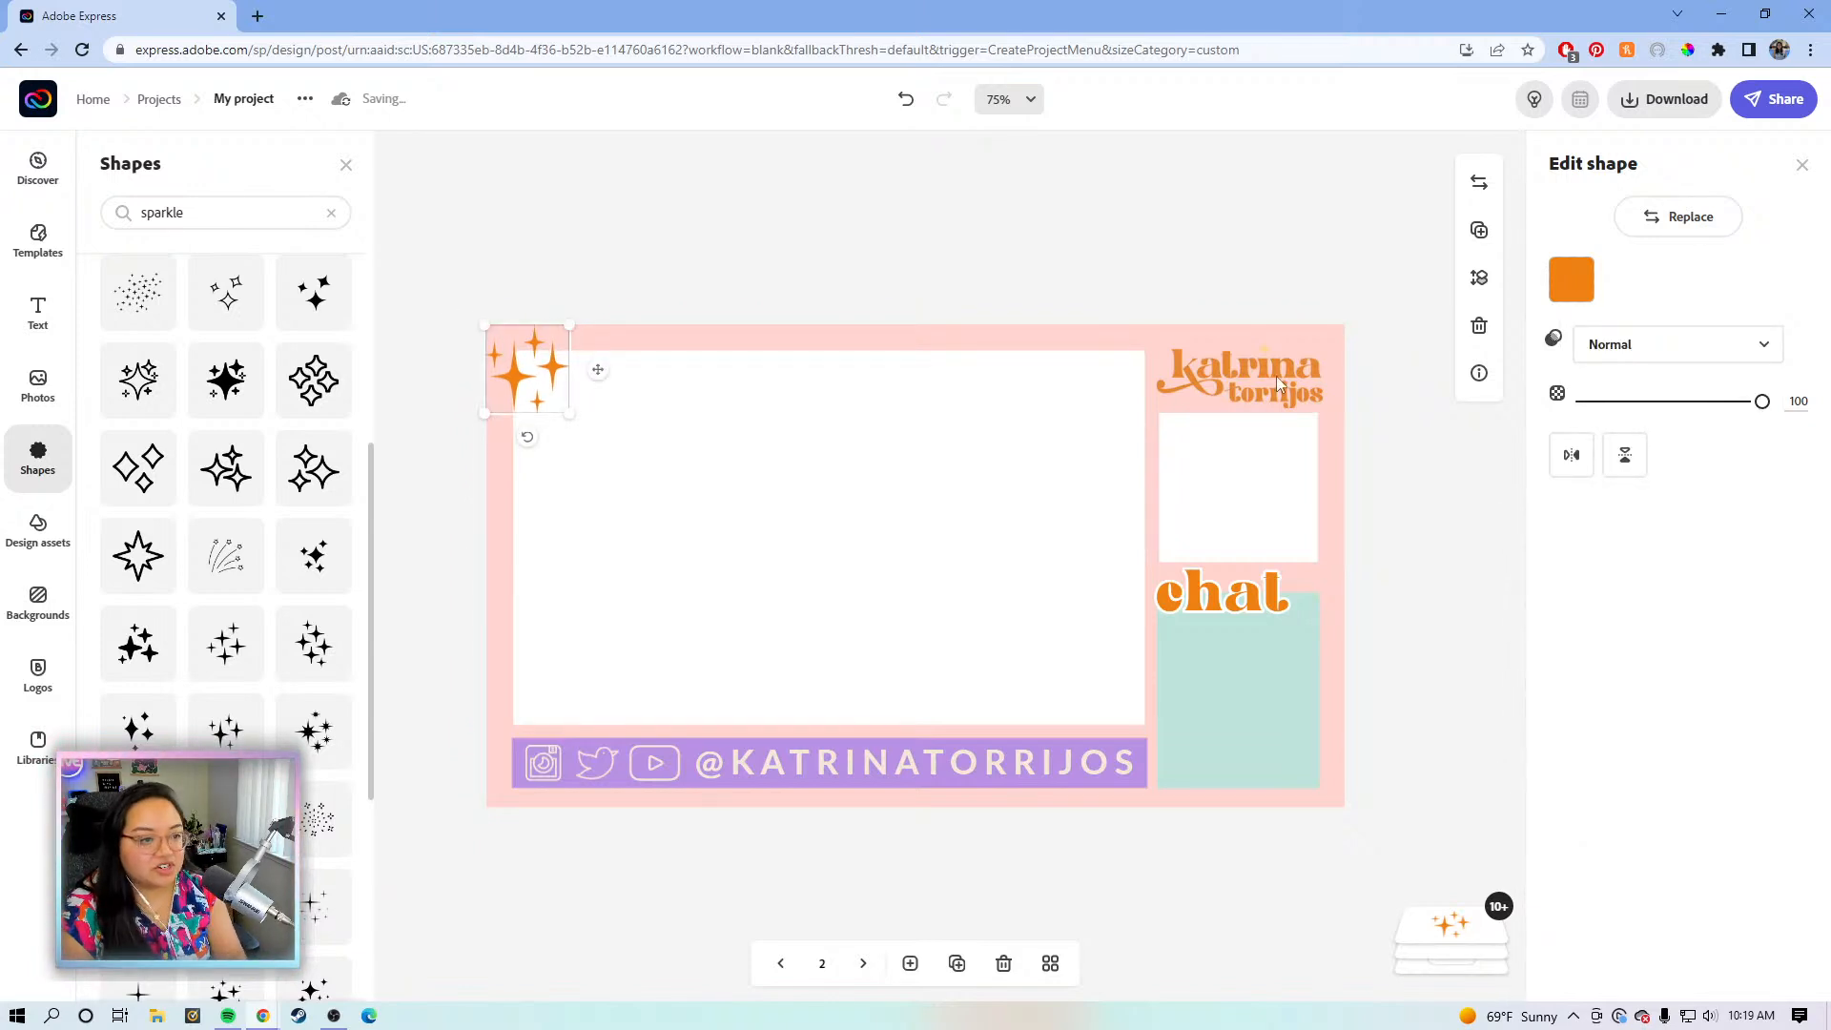
pyautogui.click(1560, 286)
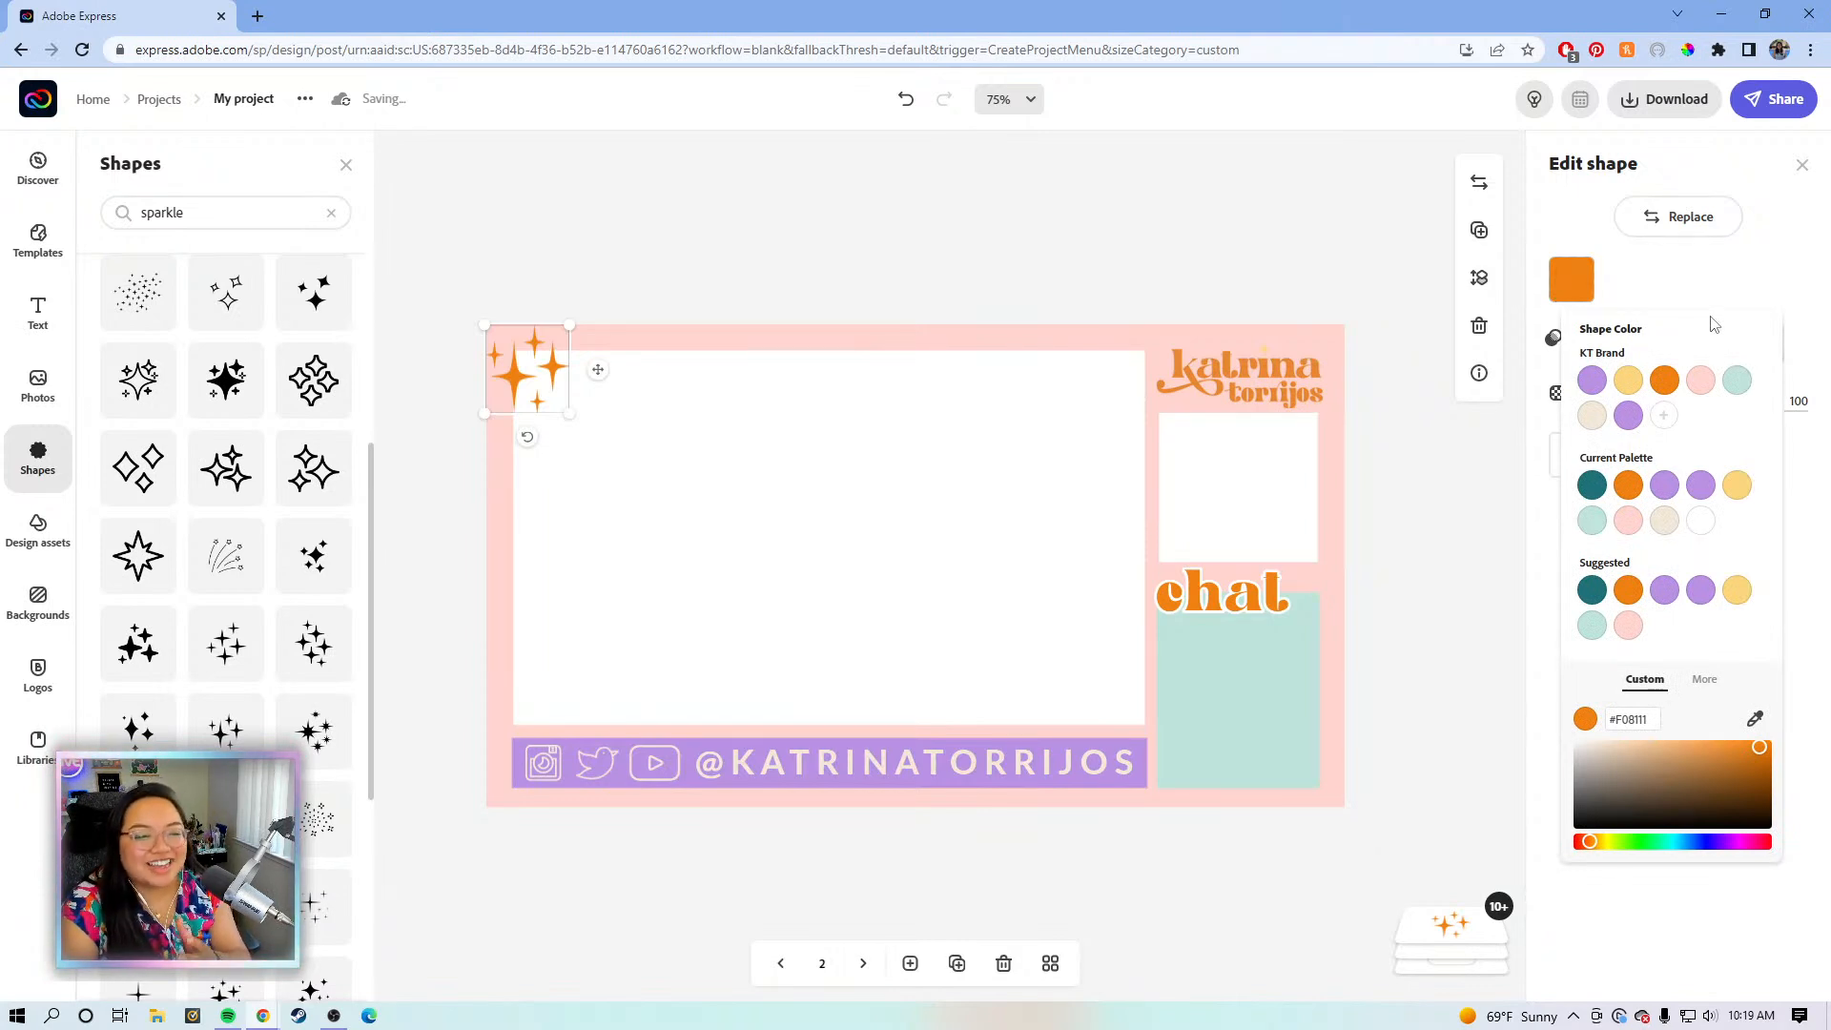
pyautogui.click(1591, 381)
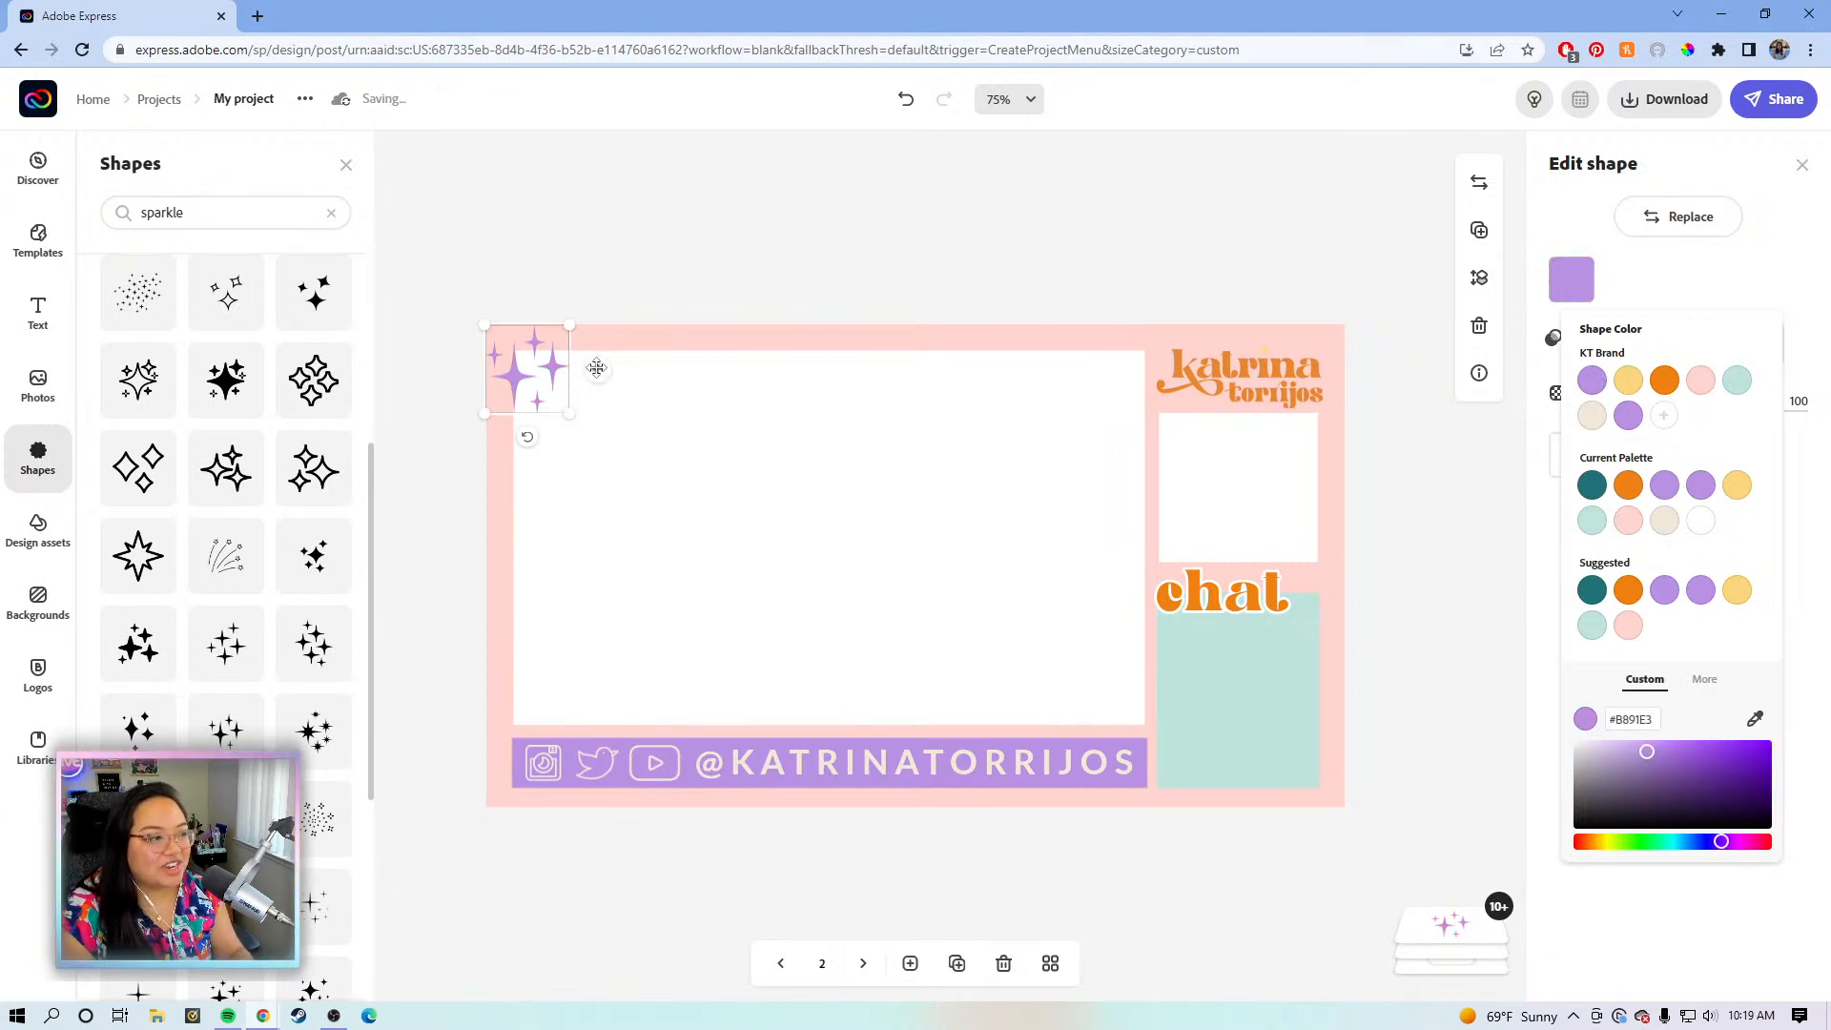
pyautogui.moveTo(570, 326); pyautogui.dragTo(1378, 788)
# - Duplicate the small purple sparkle and place the copy at the chat box's bottom-right corner
pyautogui.click(1477, 230)
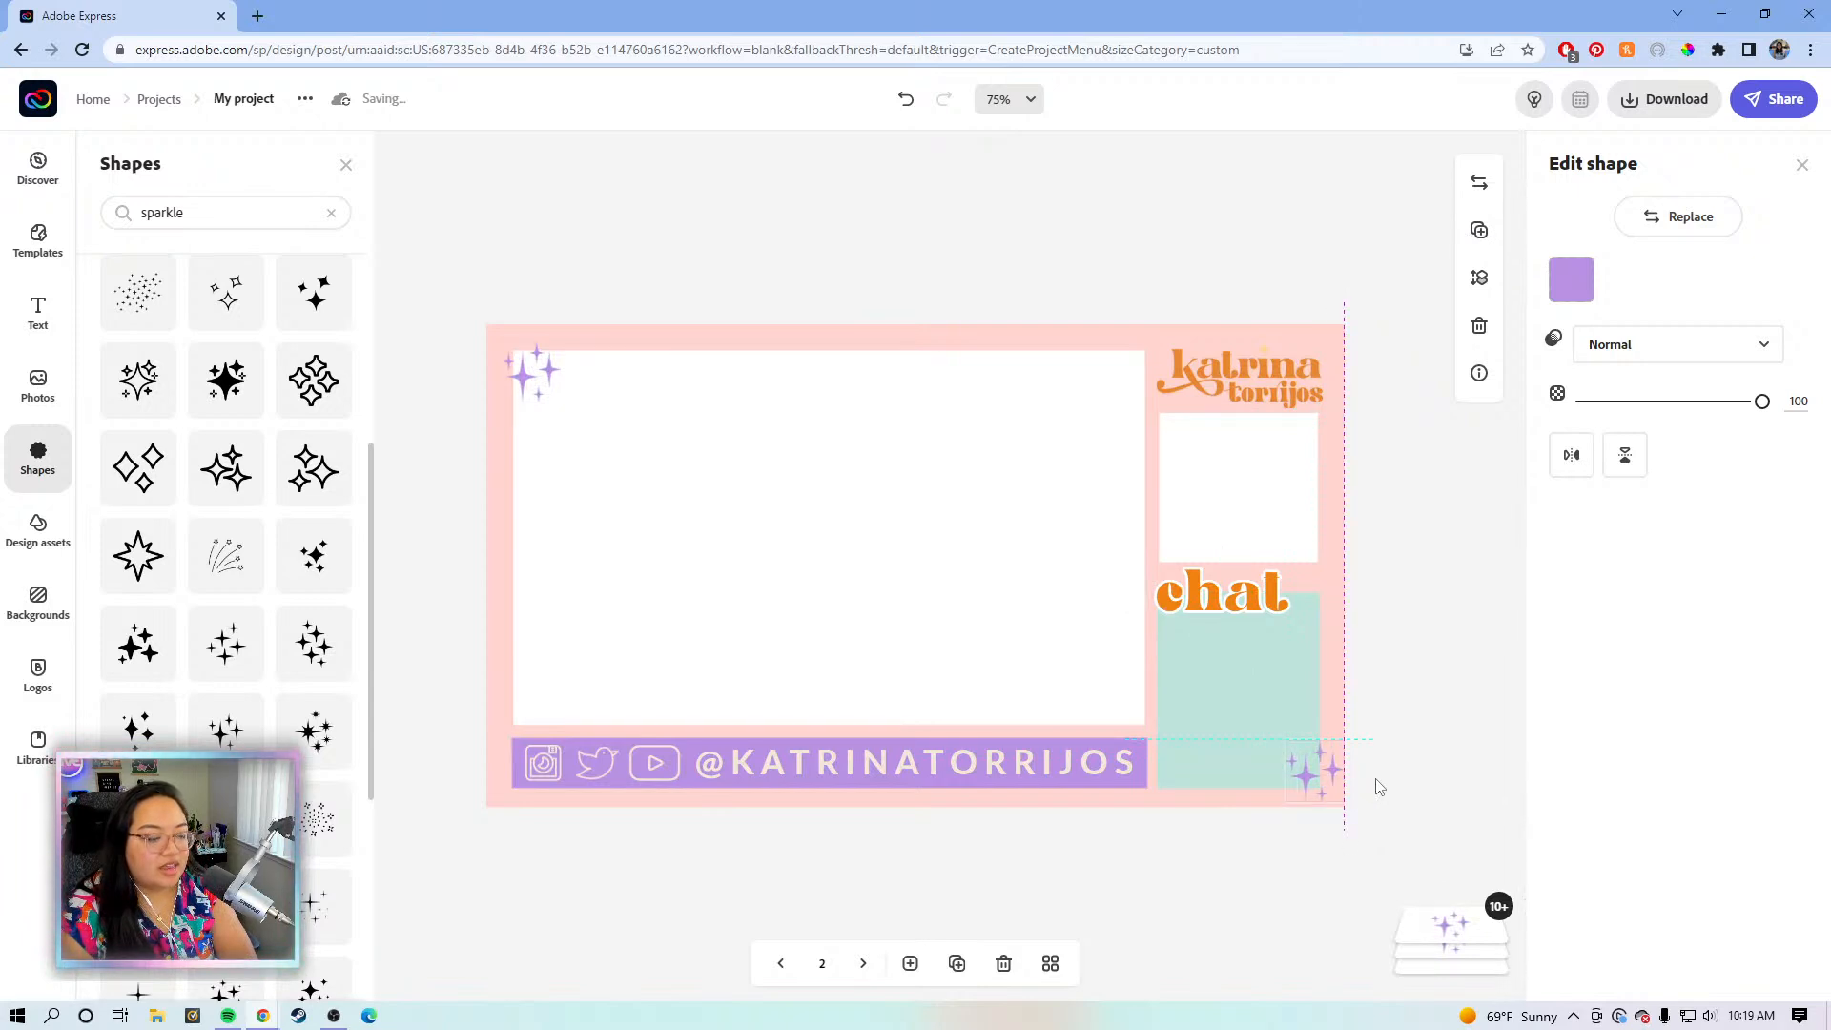
pyautogui.moveTo(1371, 787); pyautogui.dragTo(1365, 774)
pyautogui.press('Right')
pyautogui.press('Right')
pyautogui.press('Right')
pyautogui.press('Right')
pyautogui.press('Right')
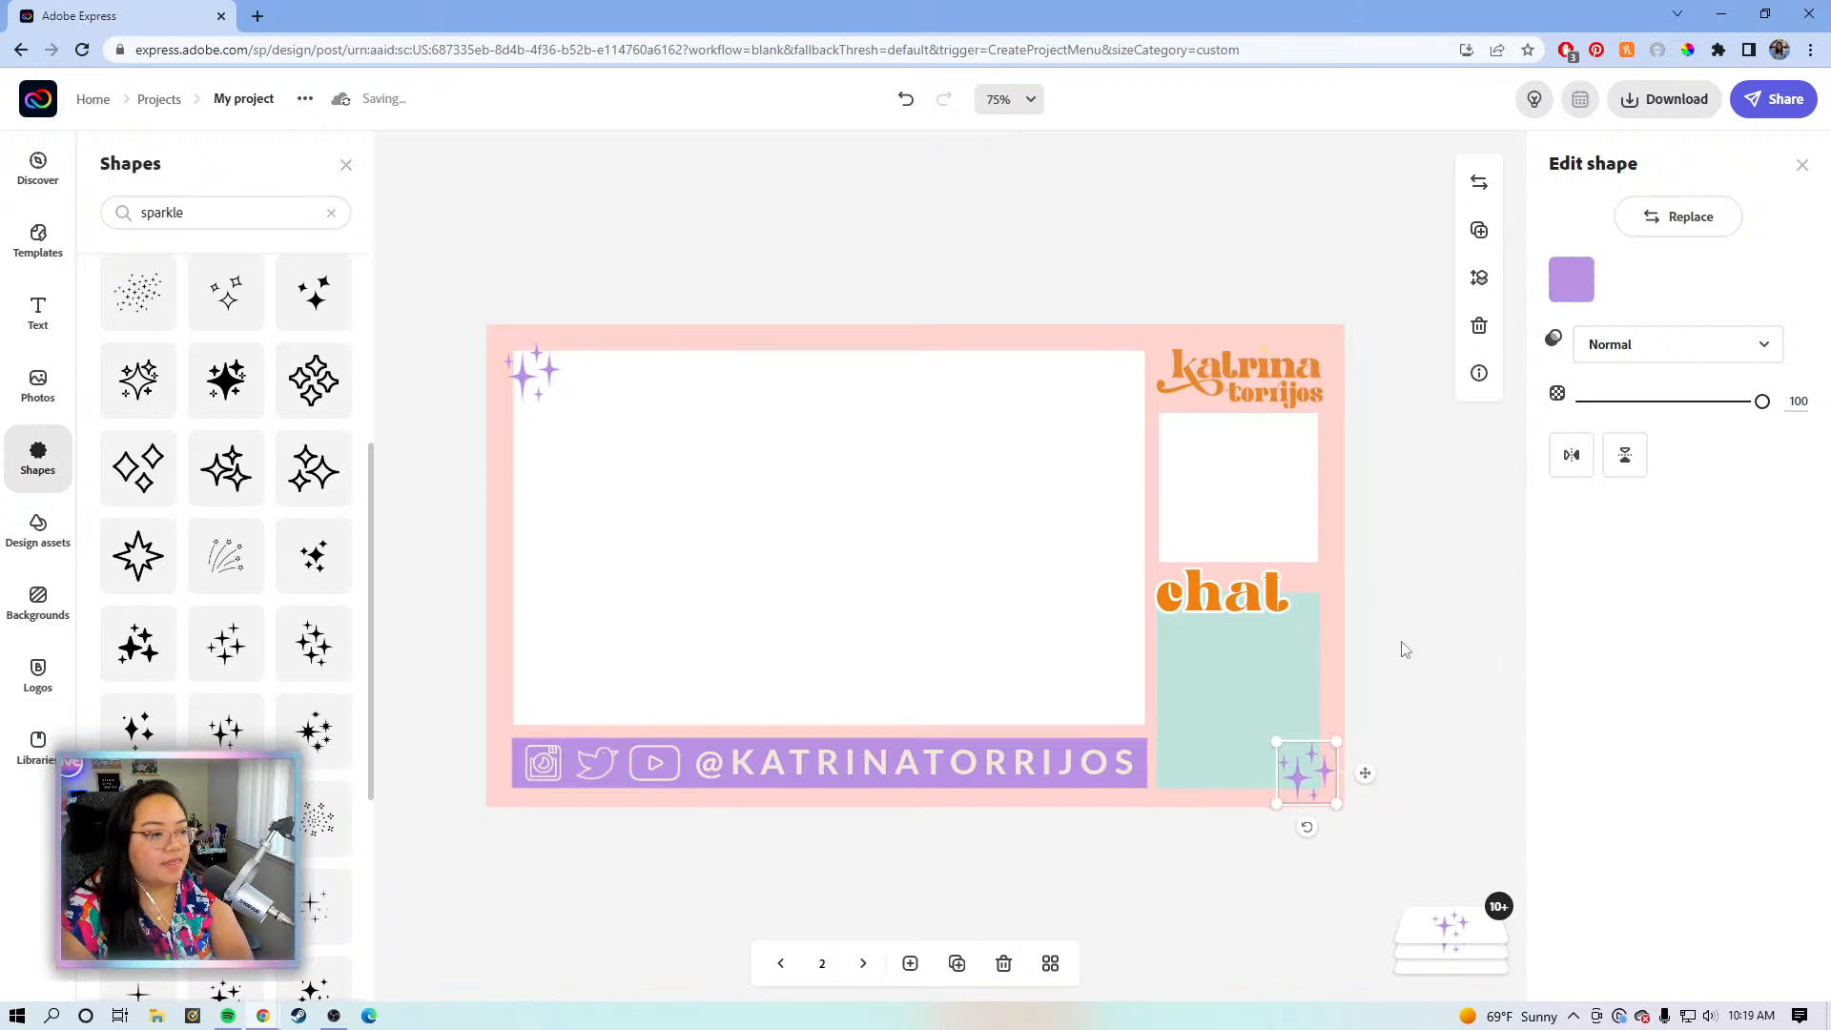
pyautogui.scroll(4, 289, 412)
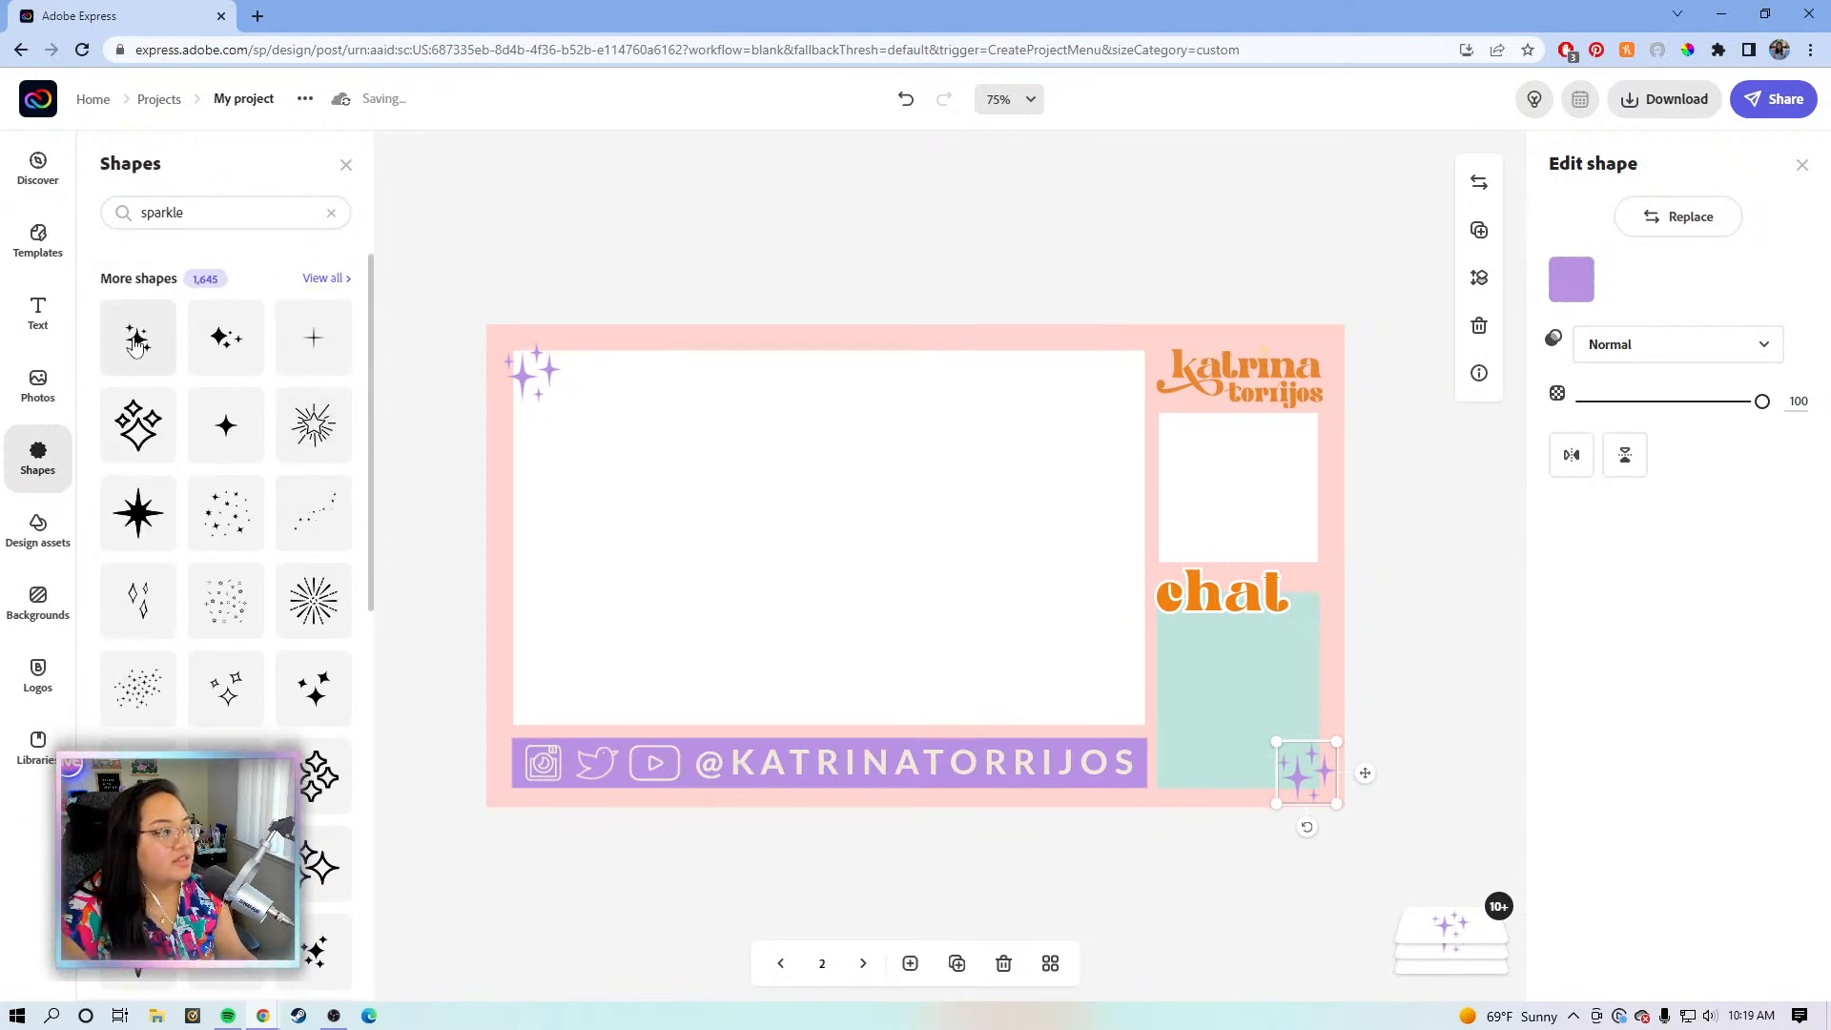
# - After rejecting two sparkle shapes, add the dotted sparkle trail and move it down-right
pyautogui.scroll(-2, 208, 543)
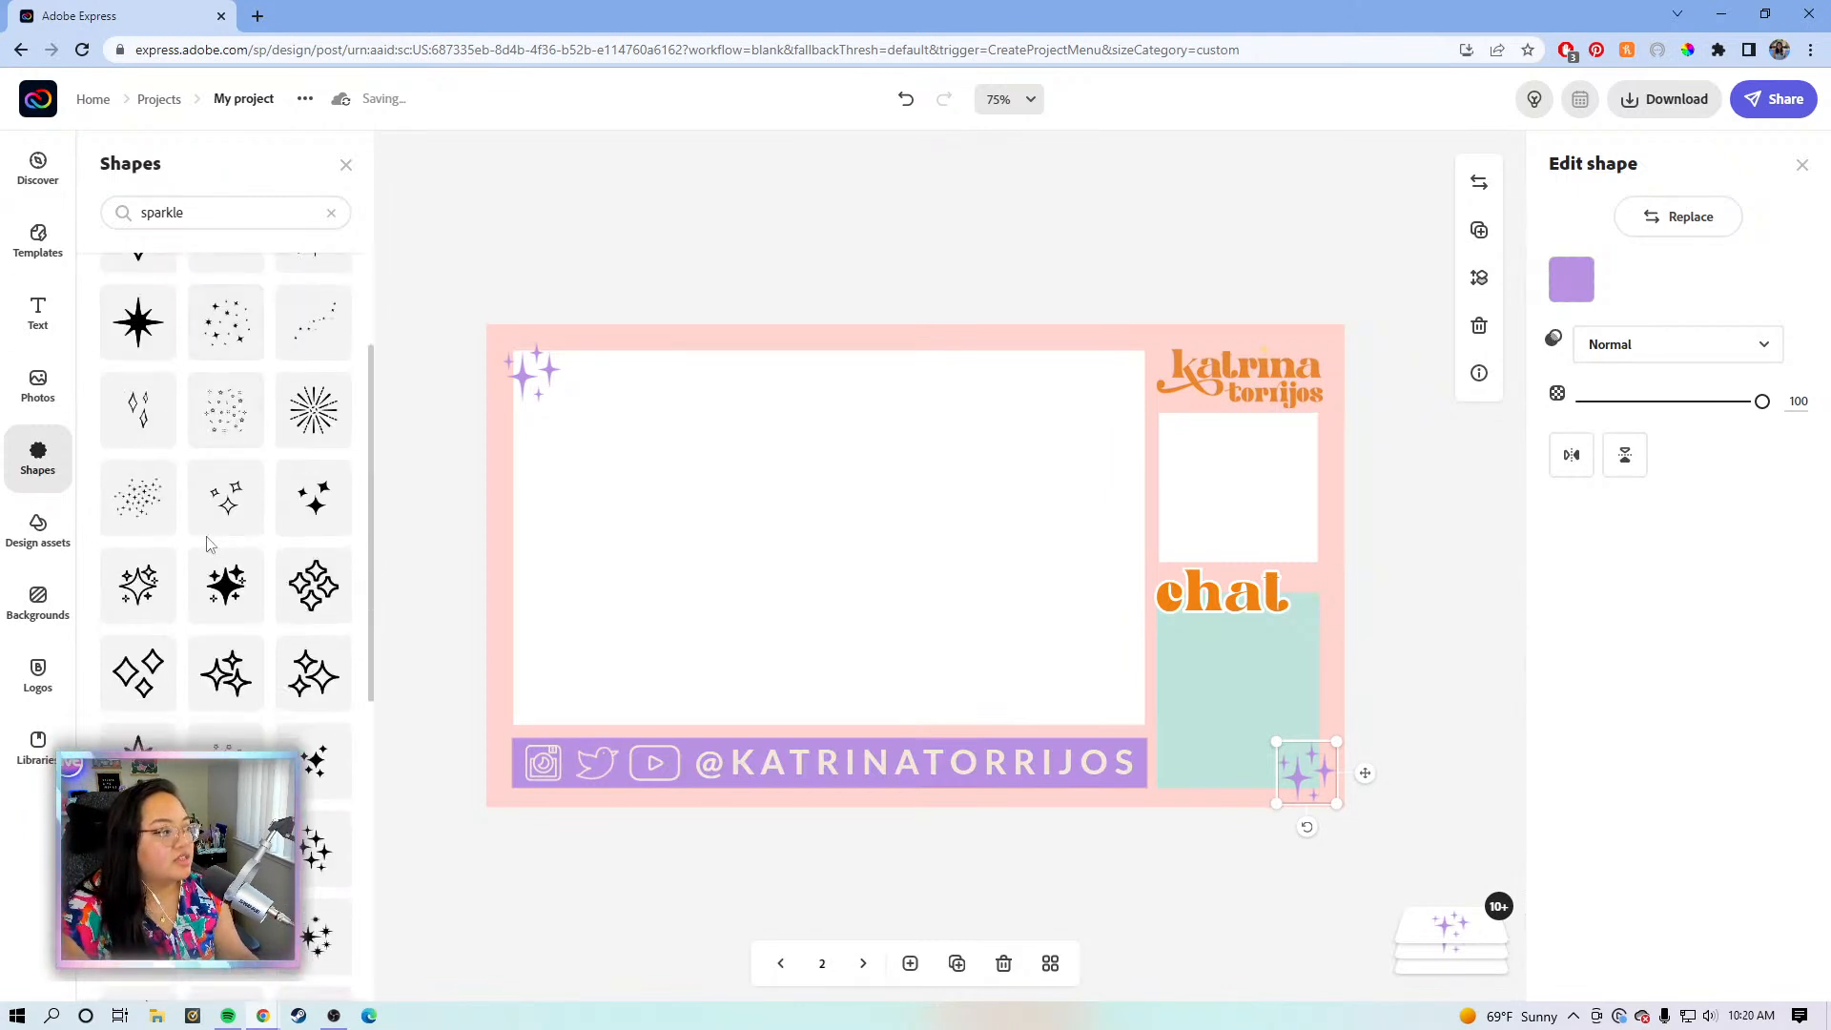
pyautogui.scroll(2, 181, 515)
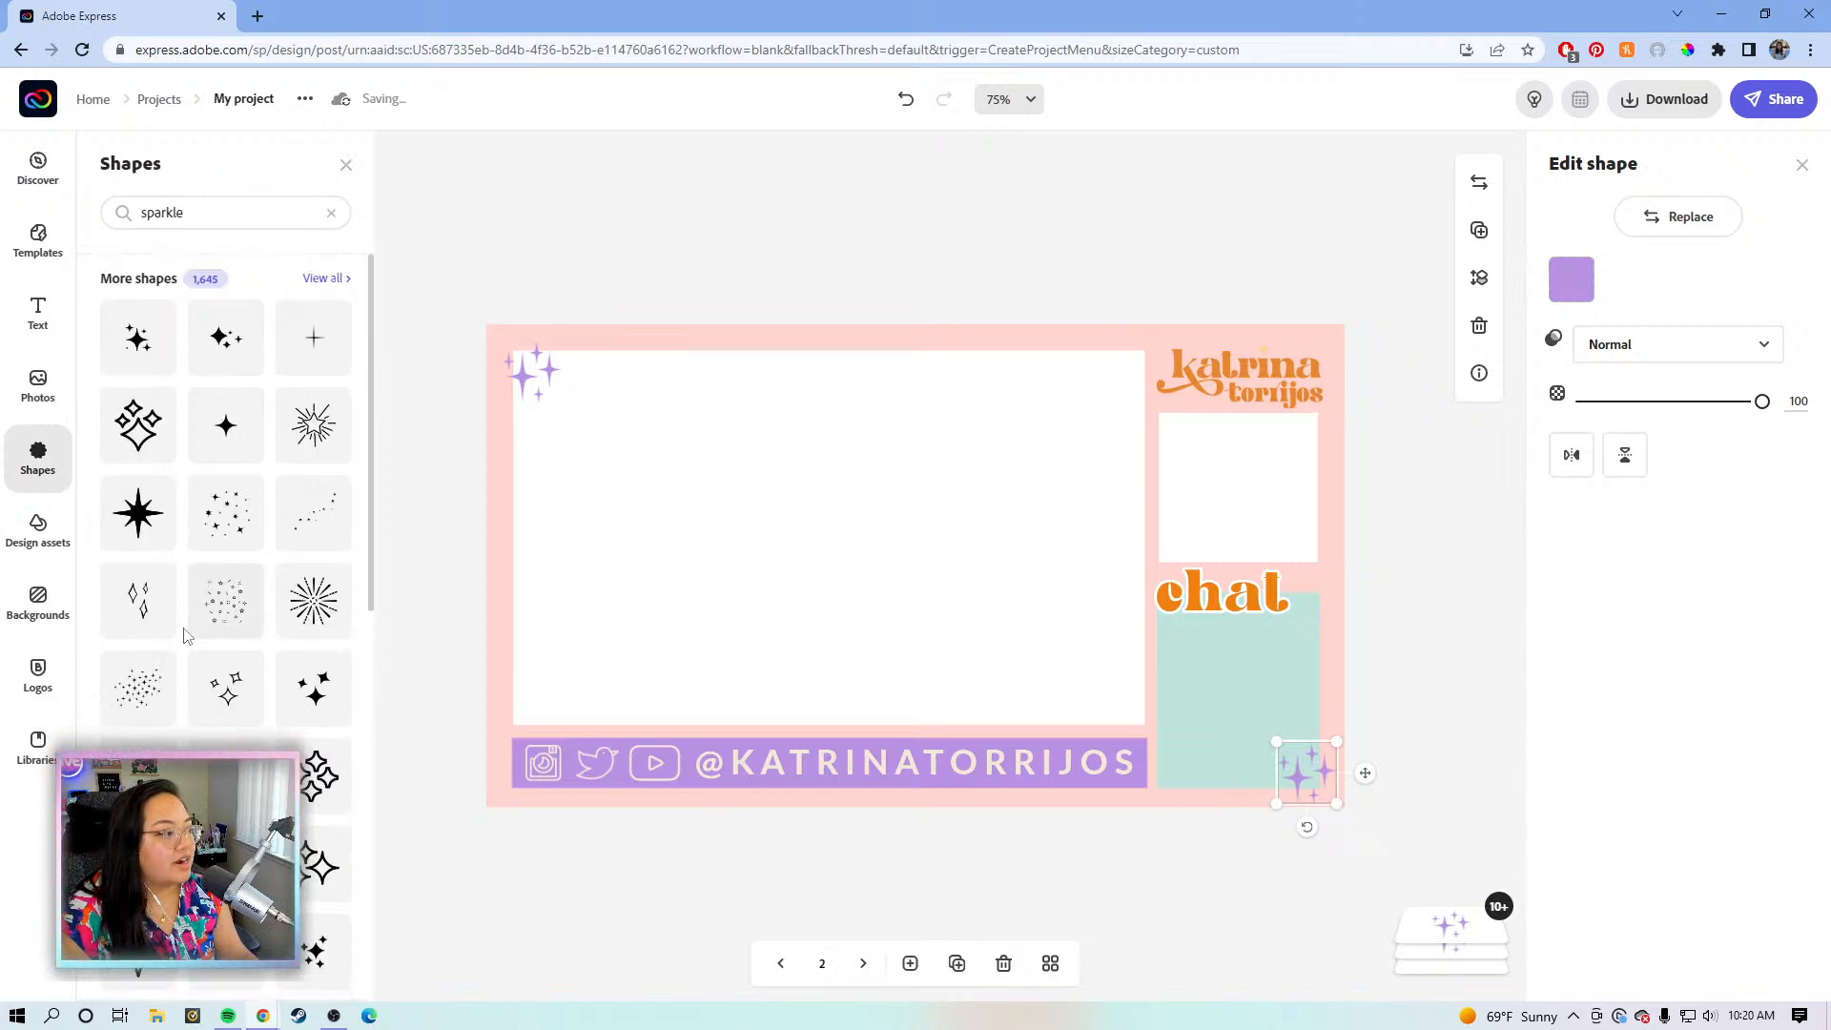
pyautogui.click(148, 438)
pyautogui.click(851, 527)
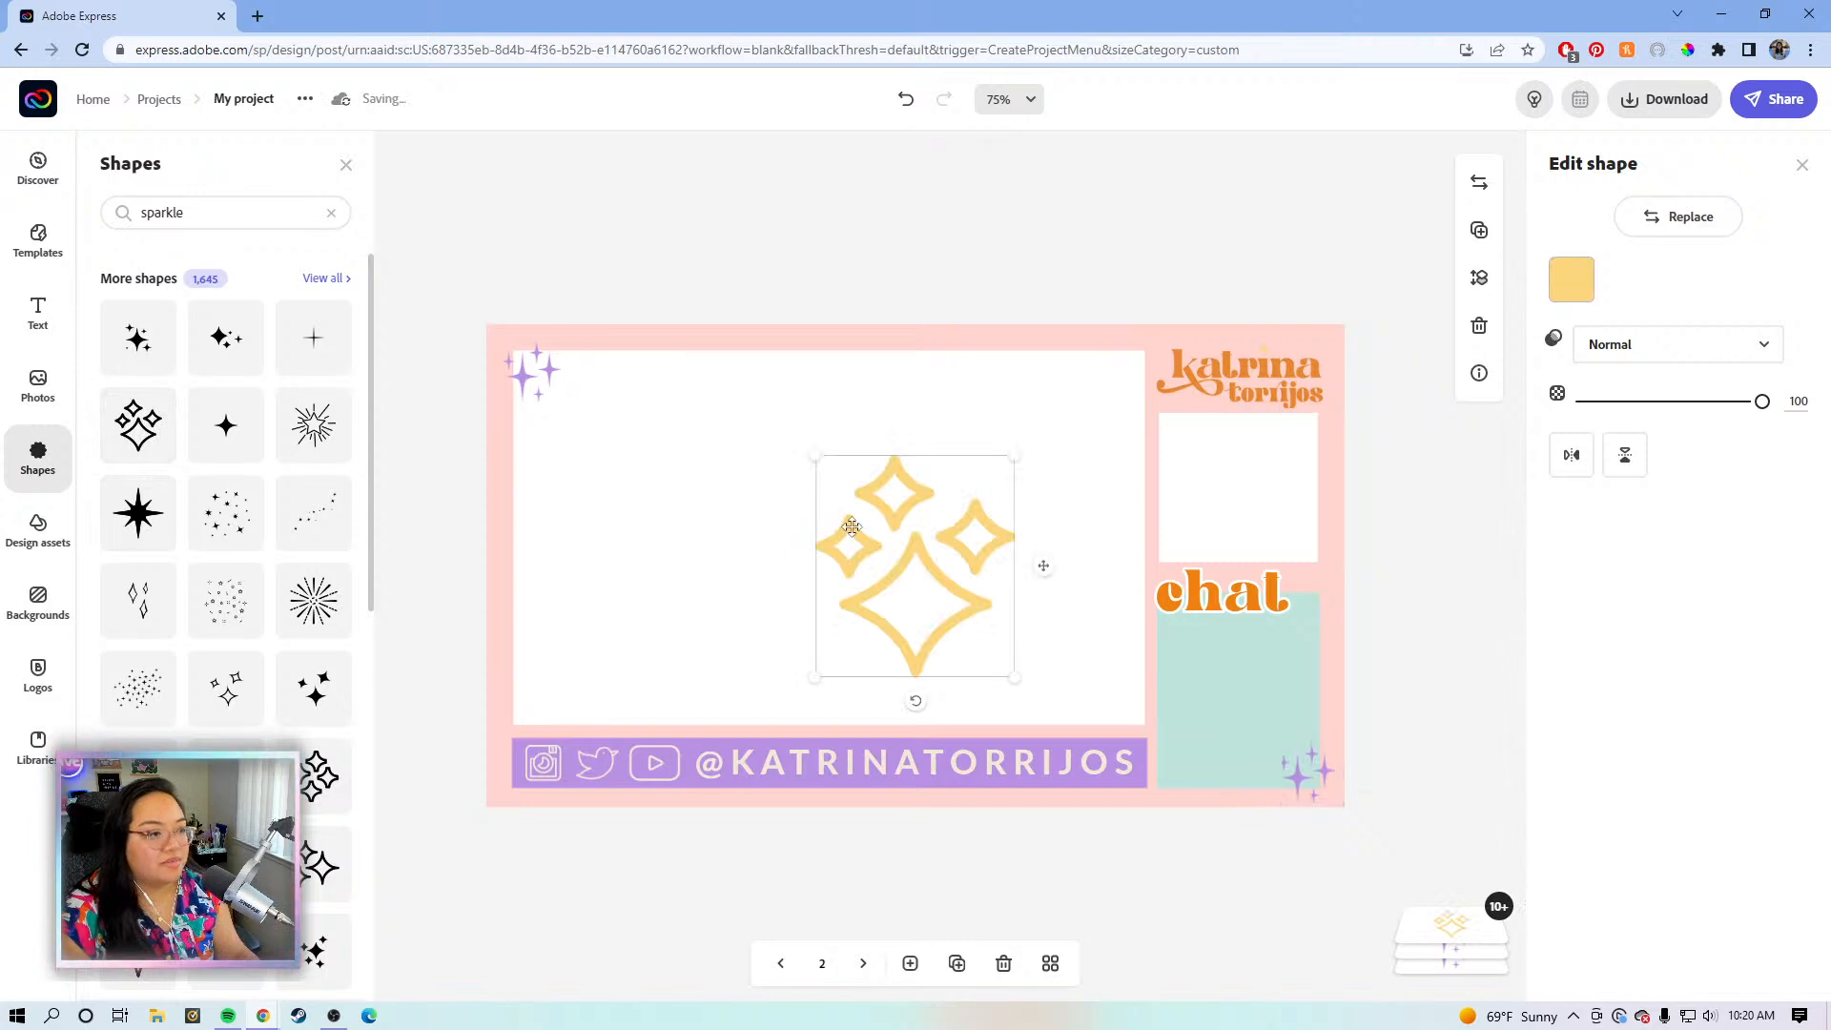
pyautogui.press('Delete')
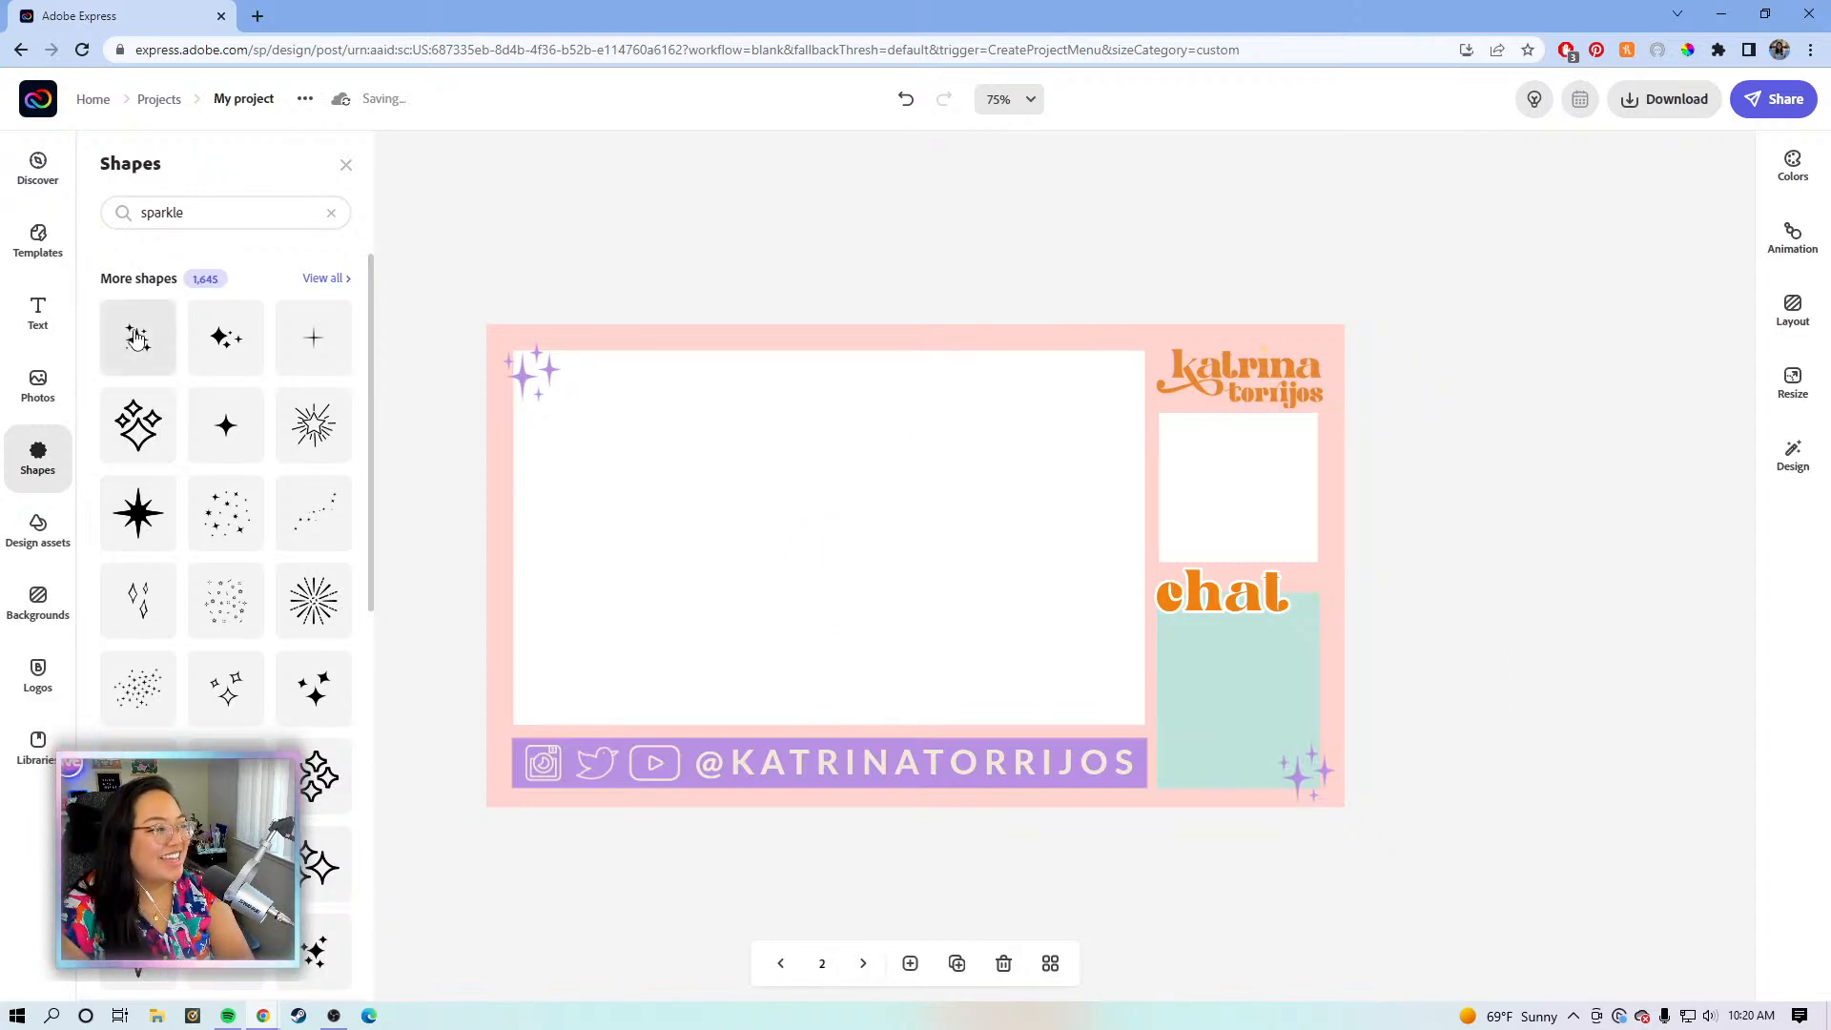
pyautogui.click(136, 337)
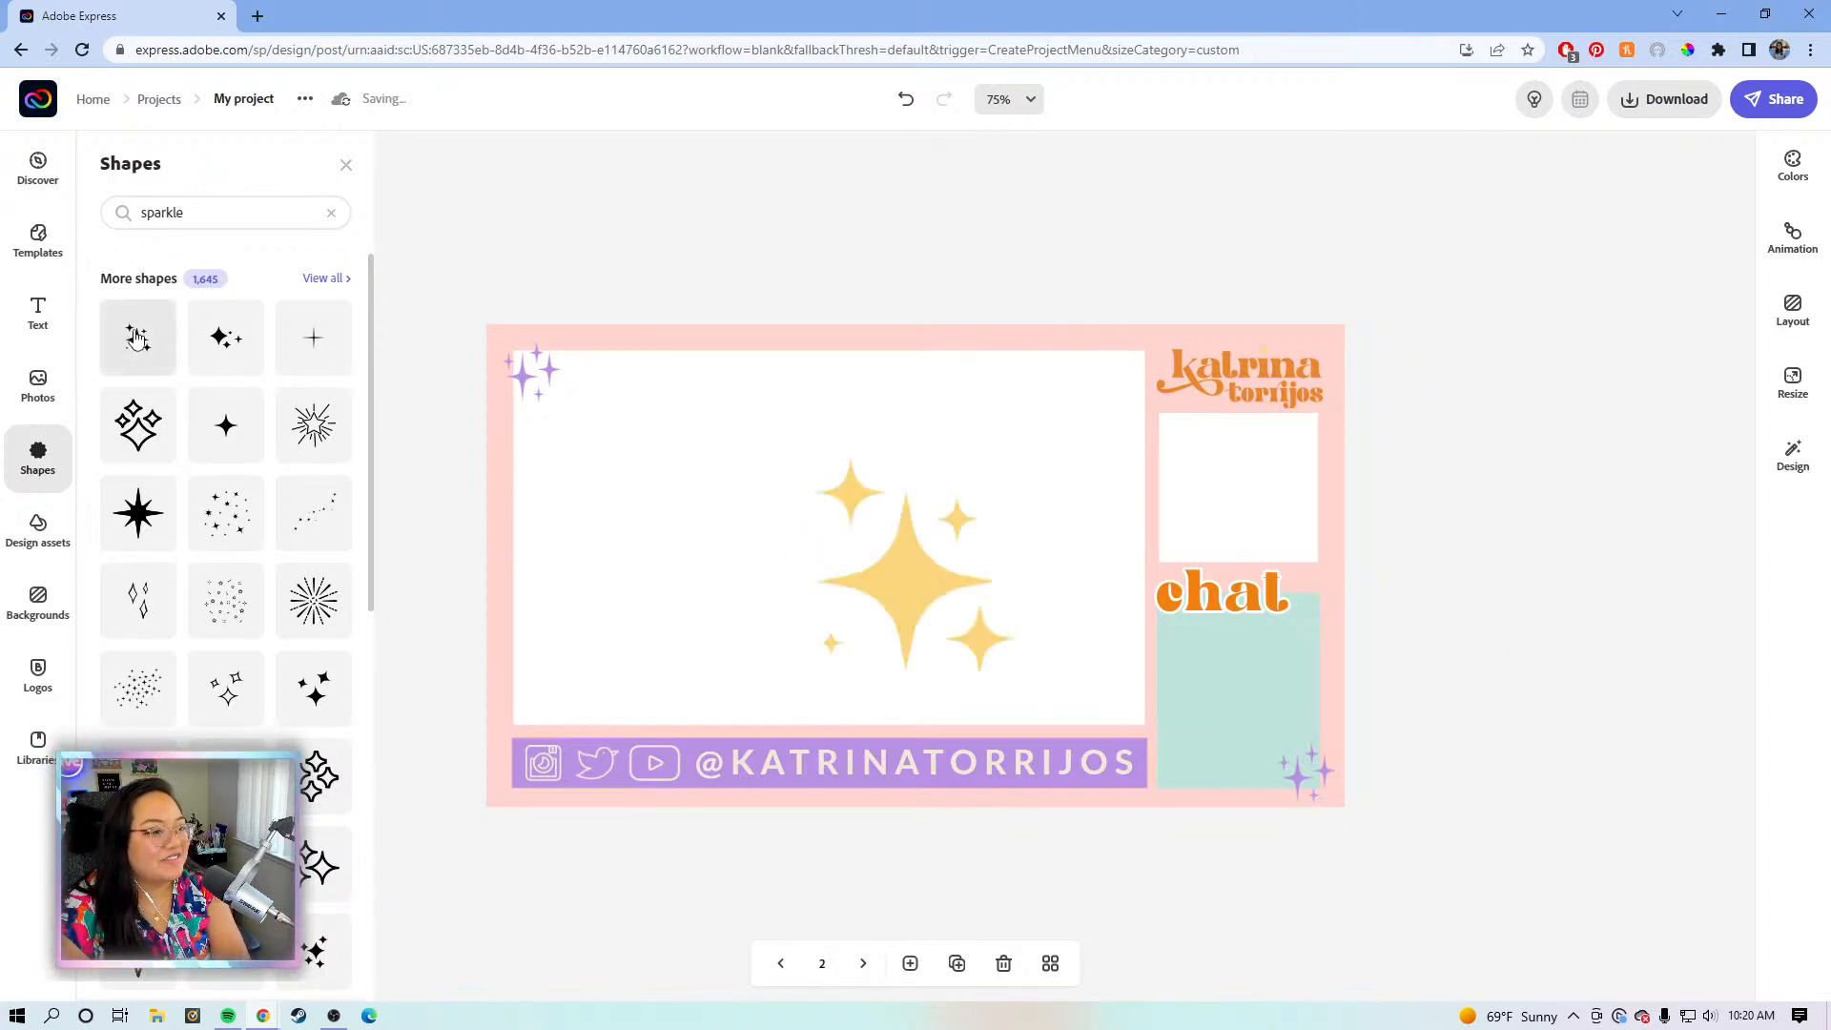
pyautogui.click(866, 573)
pyautogui.press('Delete')
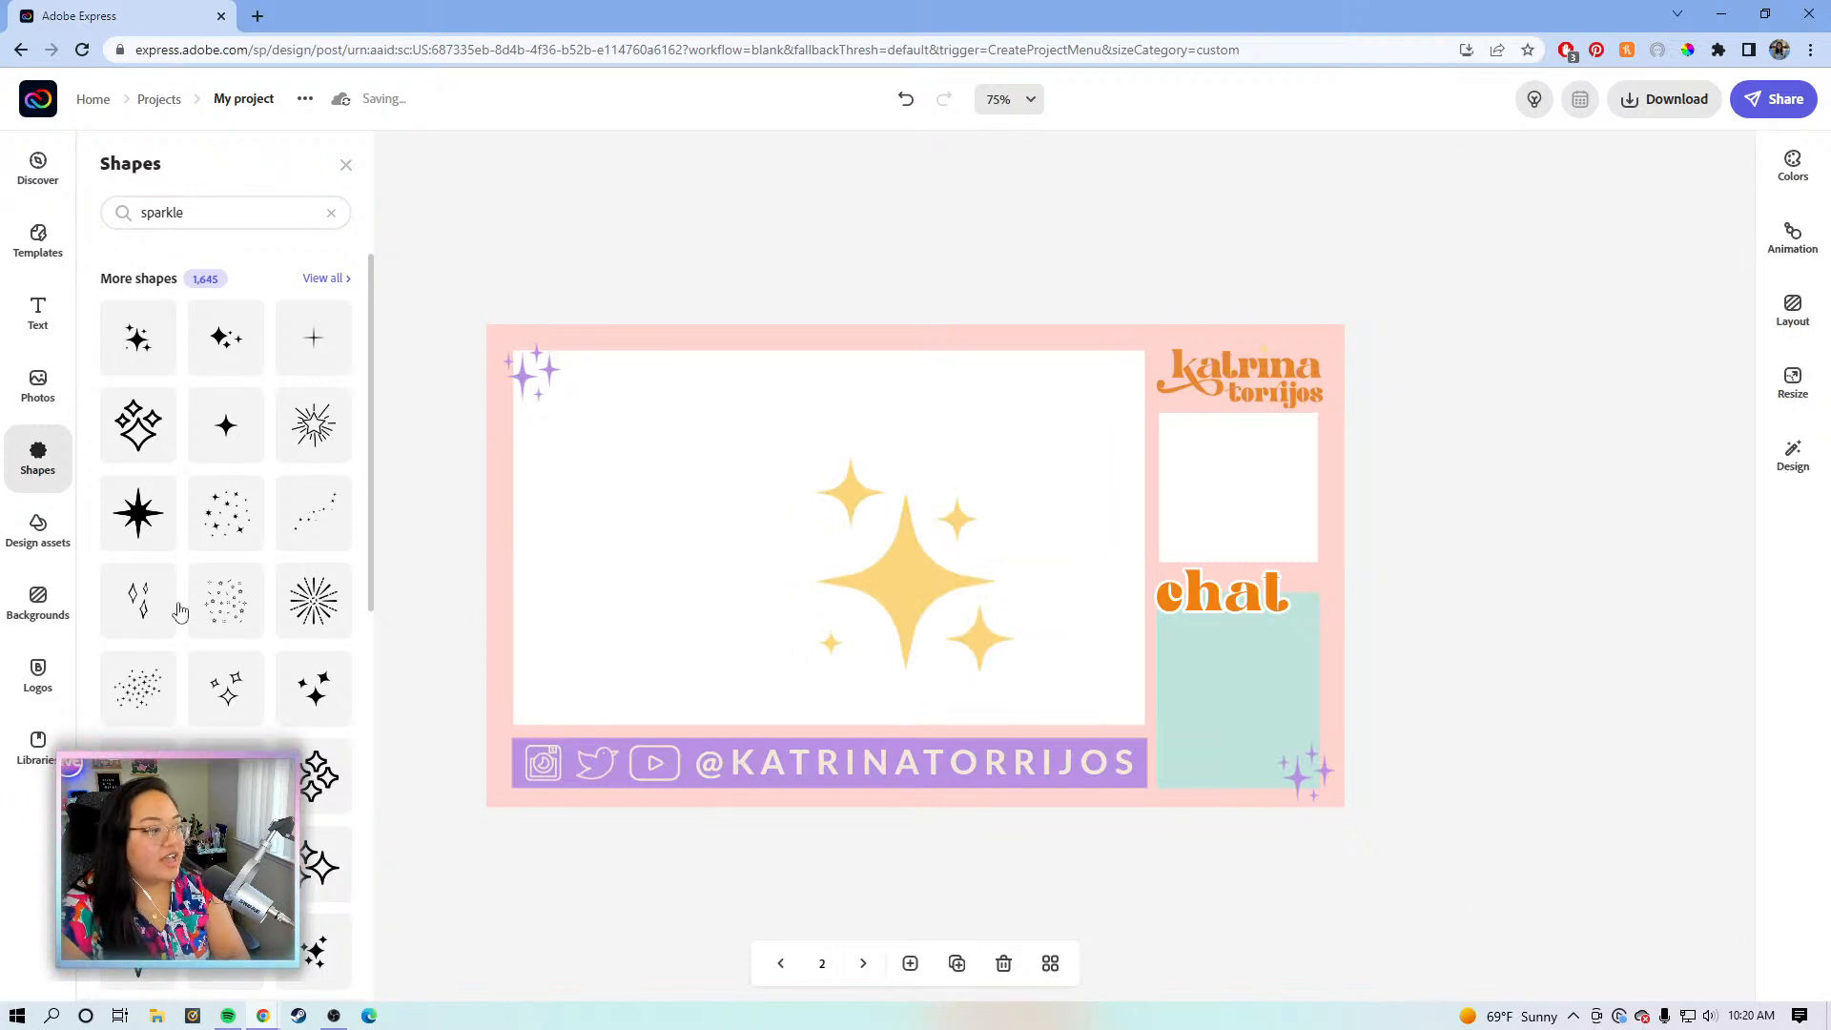
pyautogui.click(303, 525)
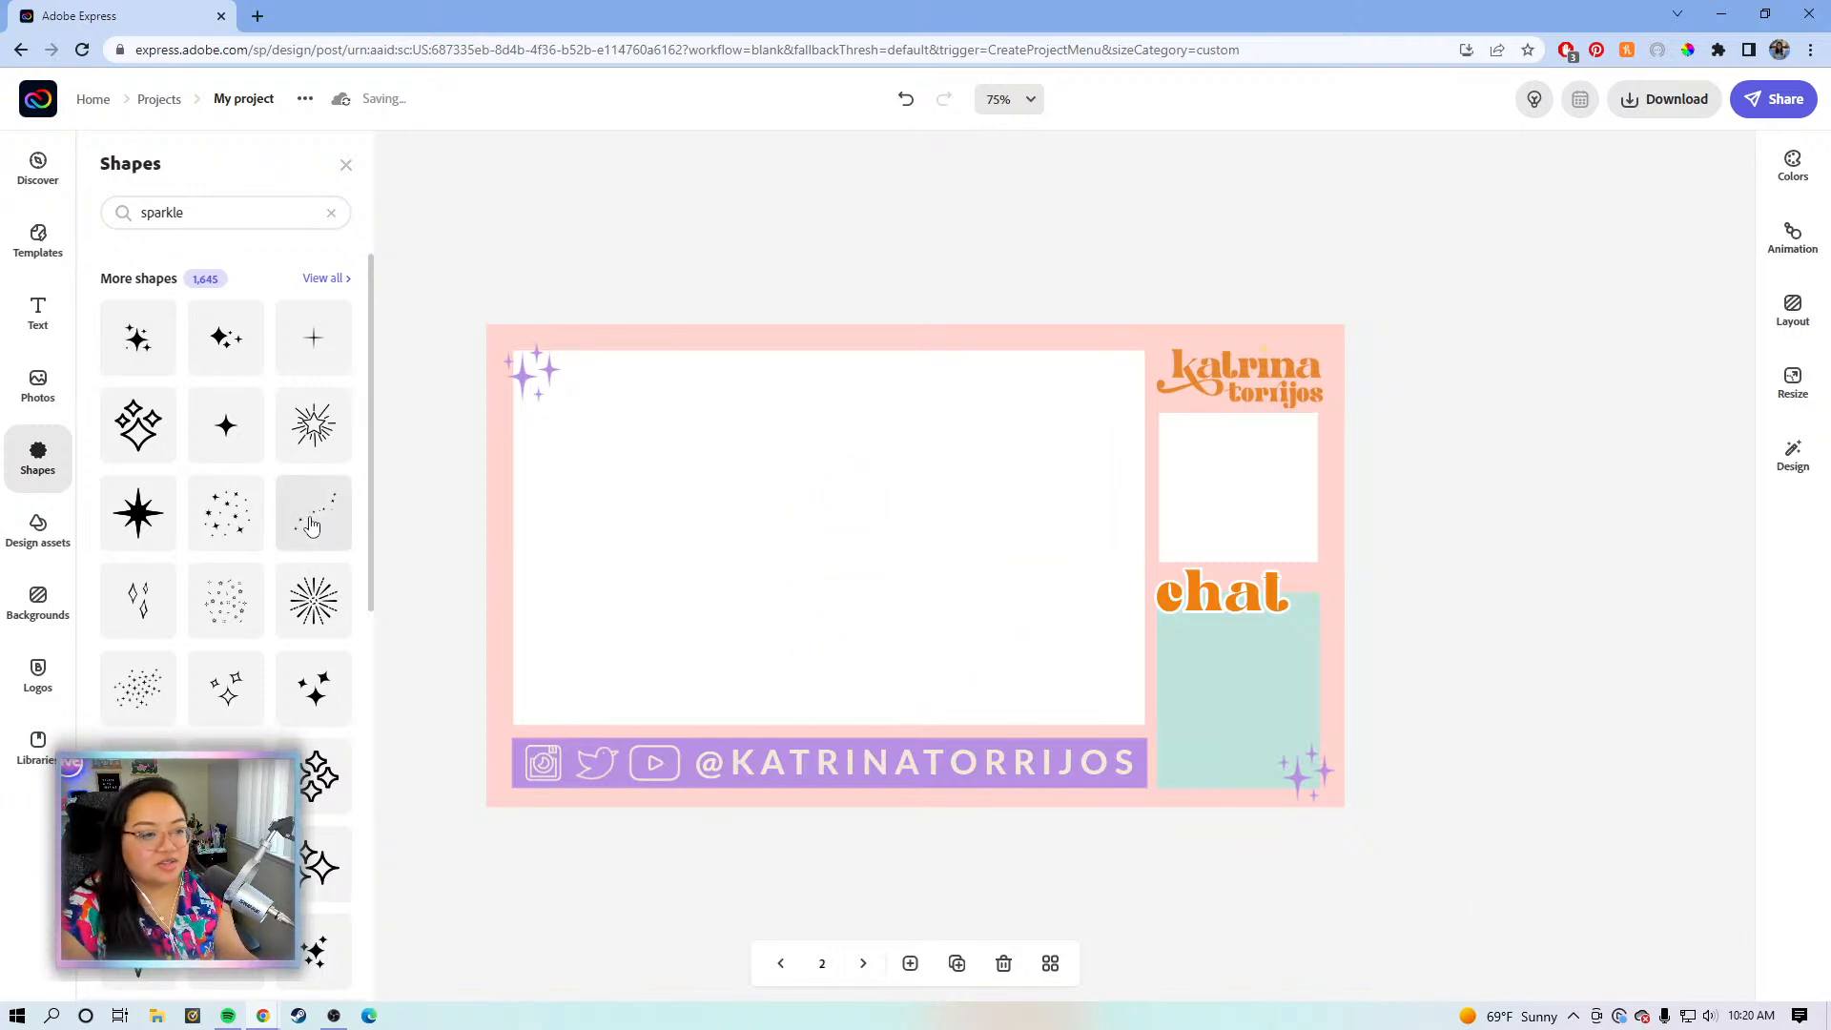
pyautogui.click(930, 571)
pyautogui.moveTo(1056, 566); pyautogui.dragTo(1222, 677)
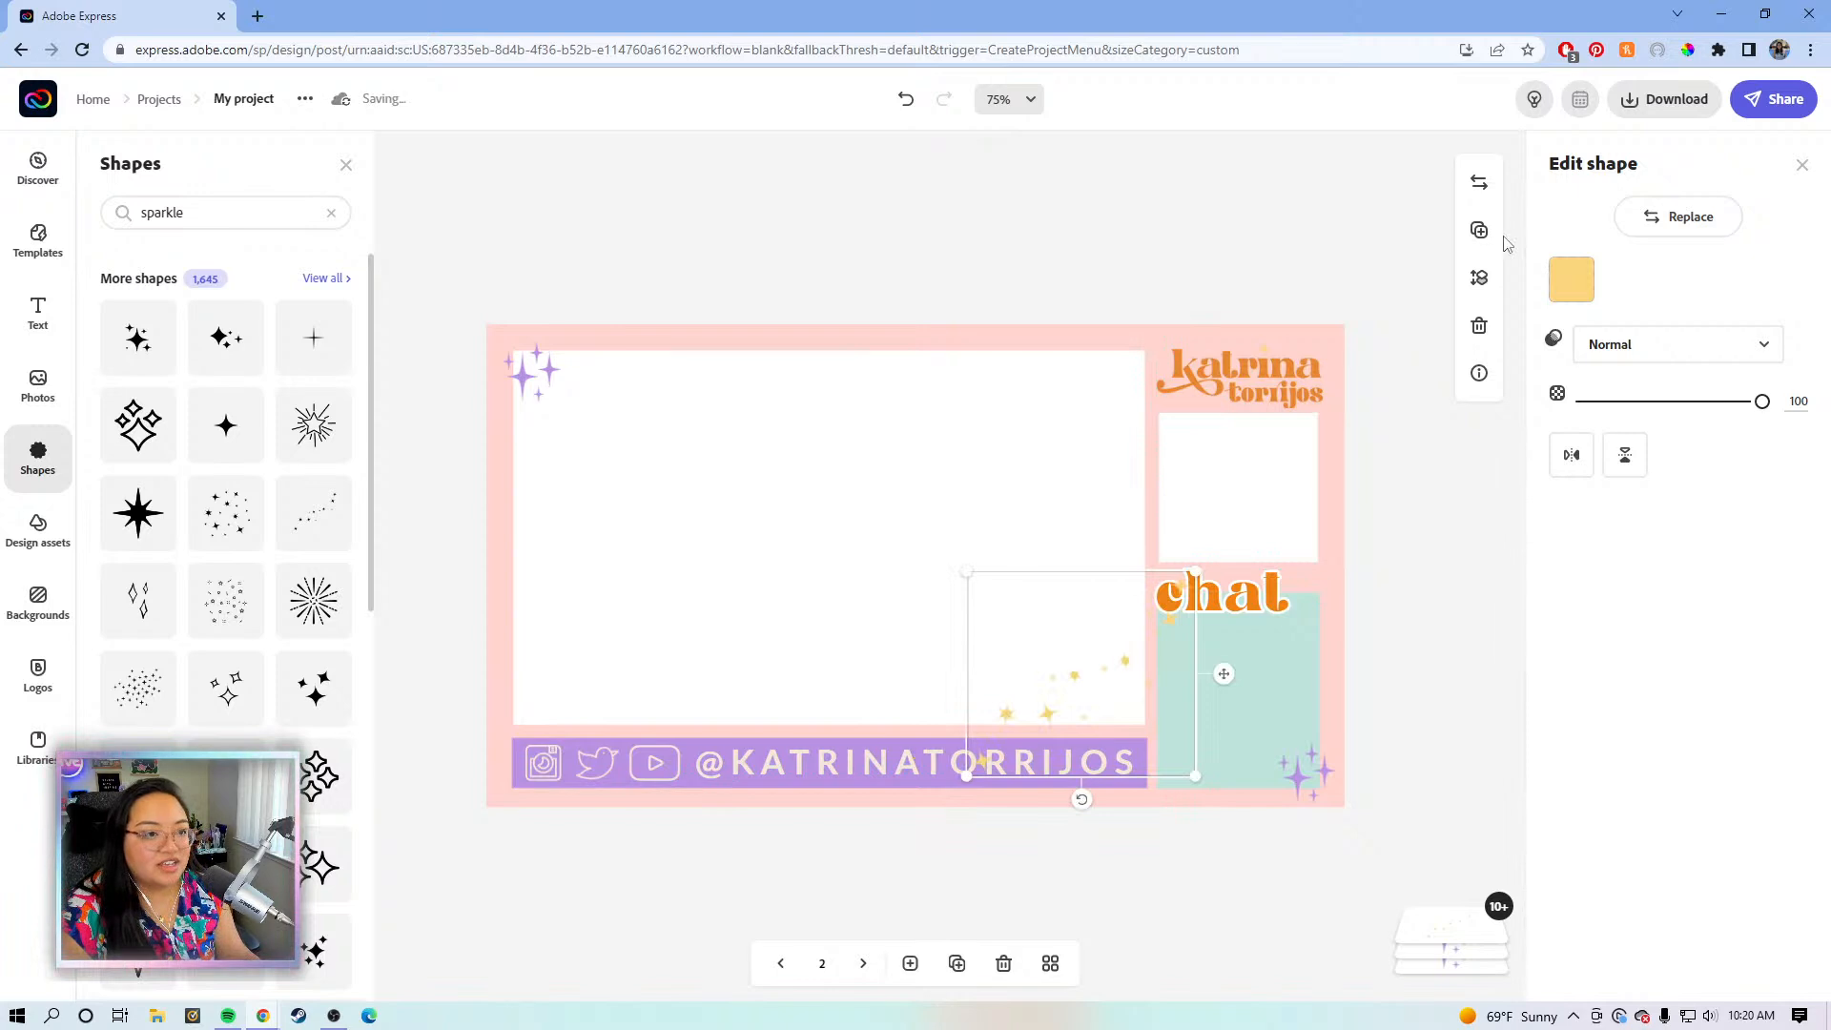
# - Send the sparkle trail backward six times so it sits behind the chat panel
pyautogui.click(1479, 275)
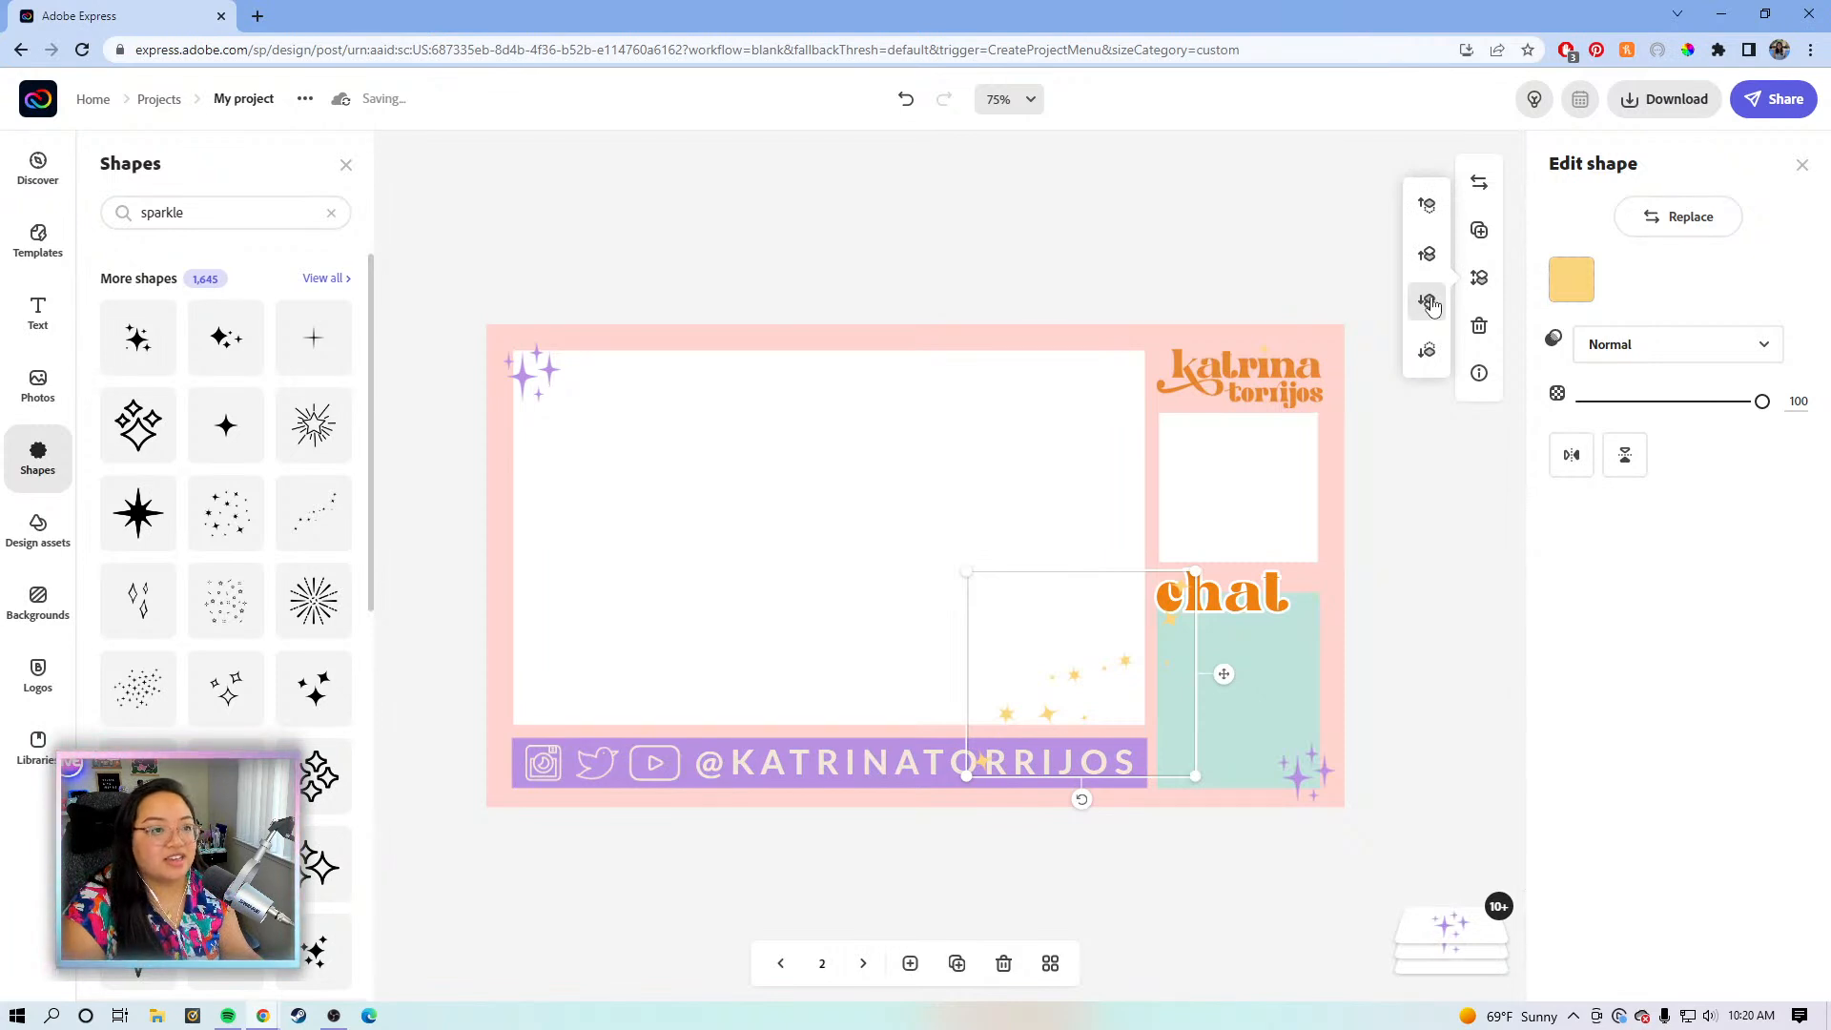
pyautogui.click(1429, 315)
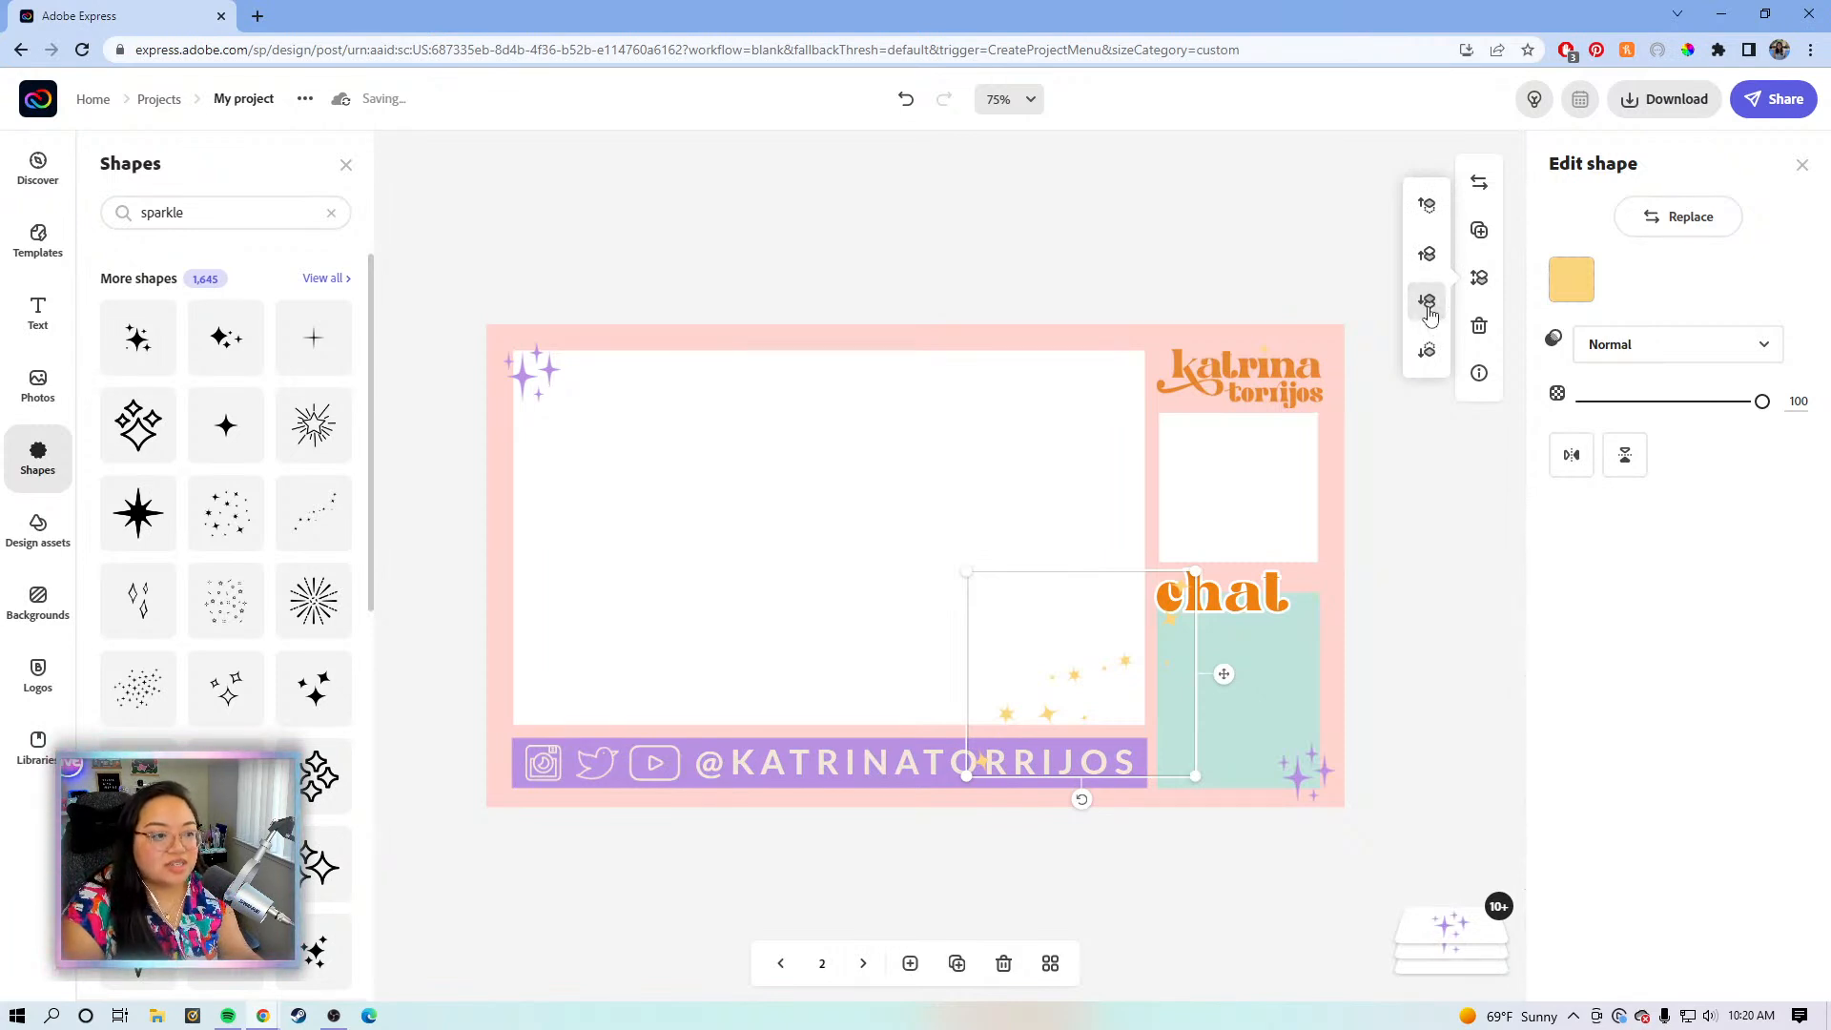
pyautogui.click(1429, 316)
pyautogui.click(1429, 316)
pyautogui.click(1429, 316)
pyautogui.click(1429, 316)
pyautogui.click(1429, 315)
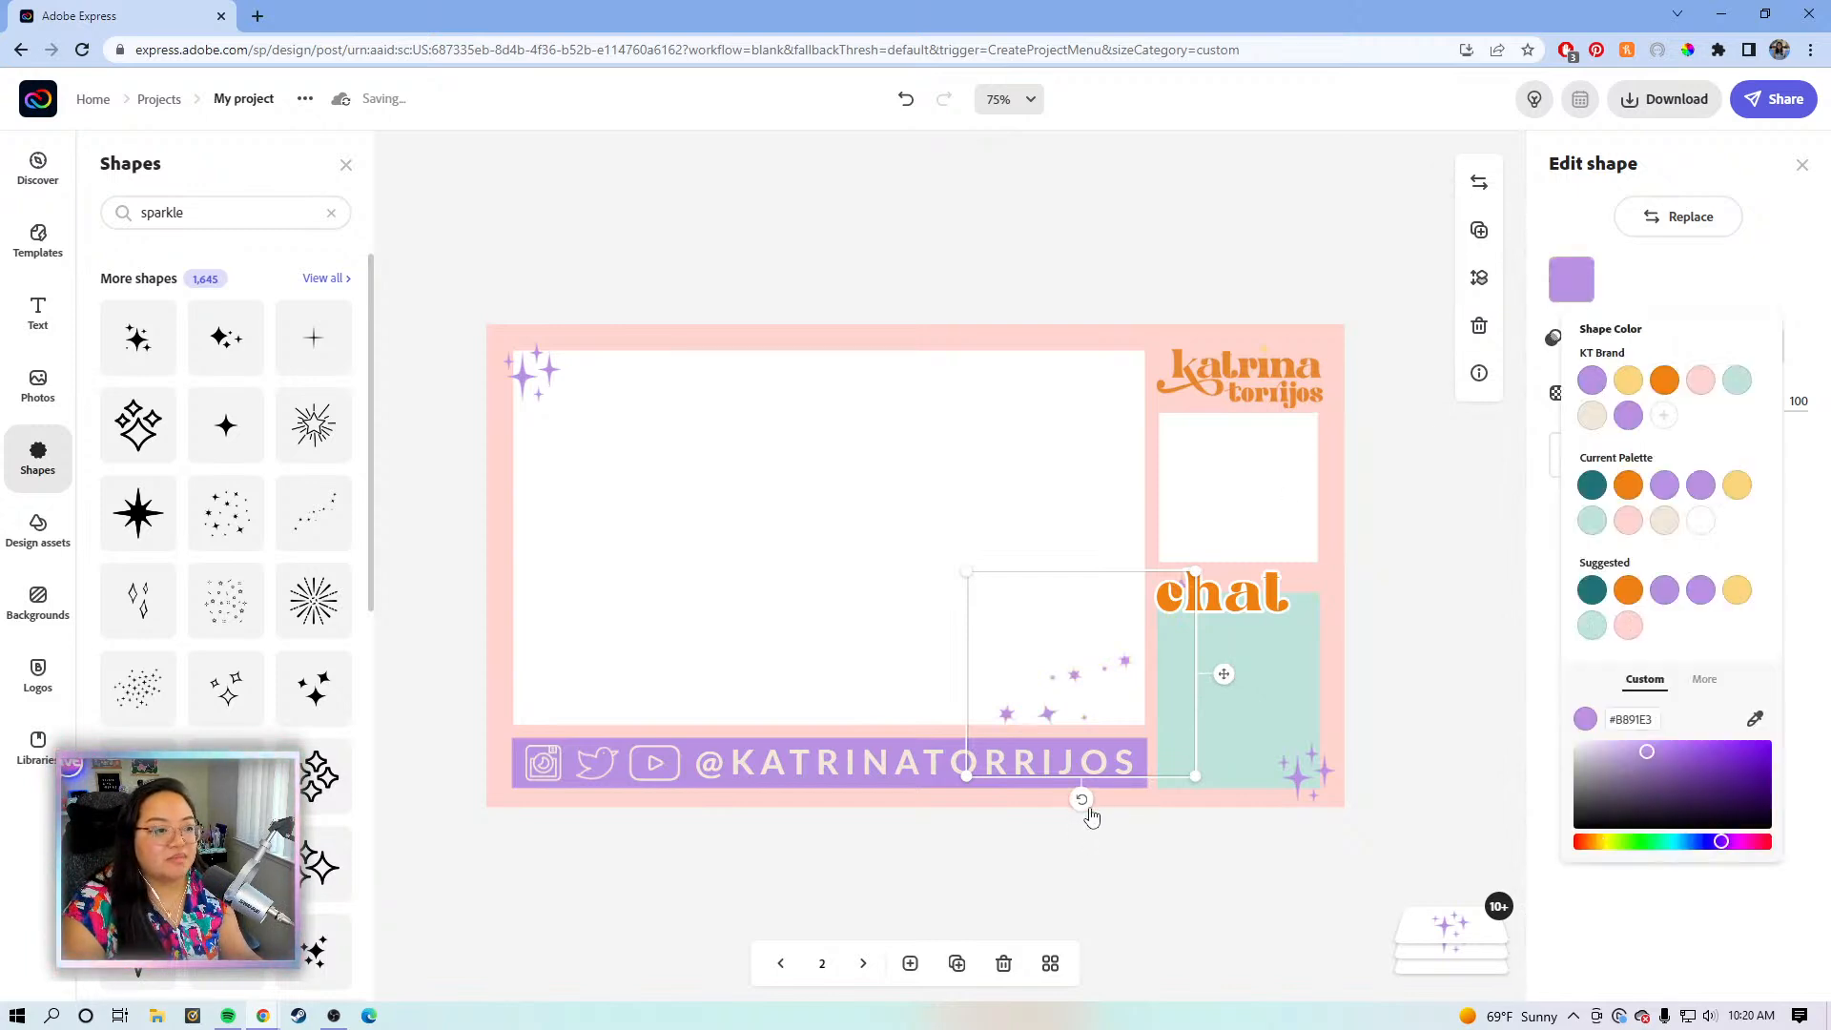
# - Tilt the trail about 25 degrees, reposition it, and fade it to 56% opacity
pyautogui.moveTo(1238, 665)
pyautogui.mouseDown()
pyautogui.moveTo(1232, 696)
pyautogui.moveTo(1255, 696)
pyautogui.moveTo(1258, 666)
pyautogui.mouseUp()
pyautogui.moveTo(1137, 793); pyautogui.dragTo(1169, 787)
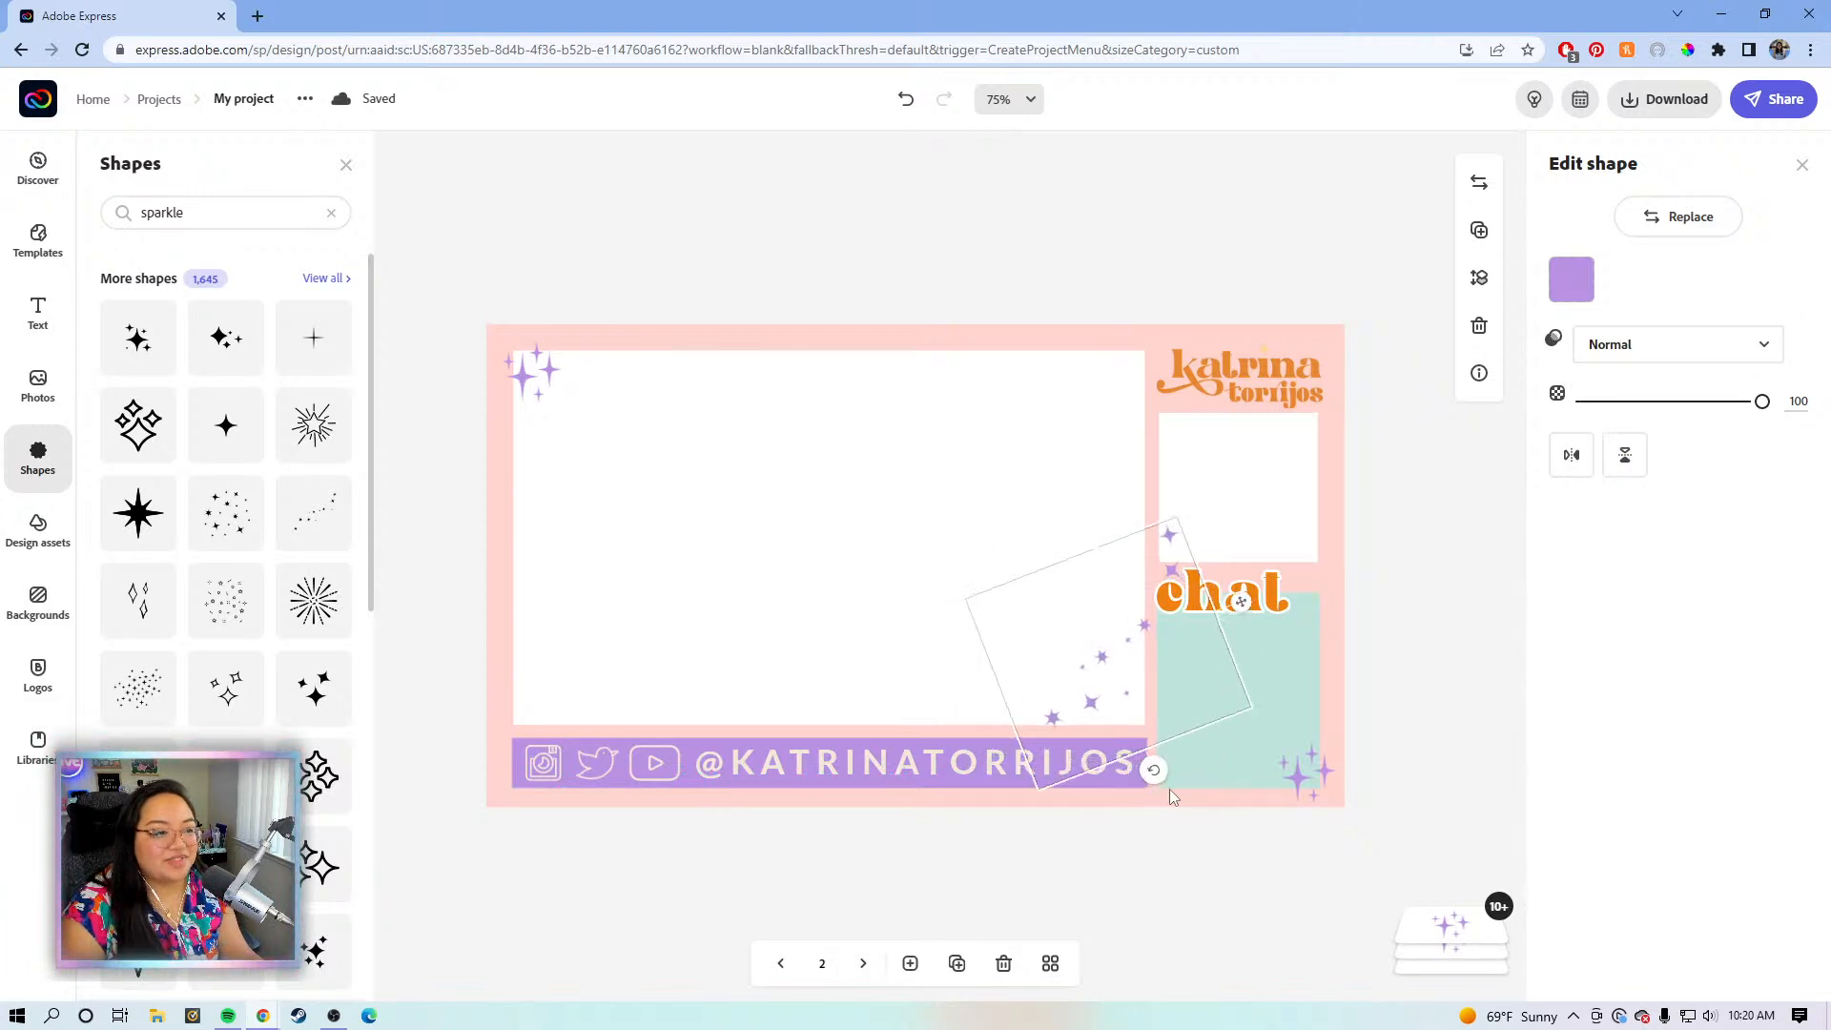
pyautogui.moveTo(1240, 601); pyautogui.dragTo(1222, 624)
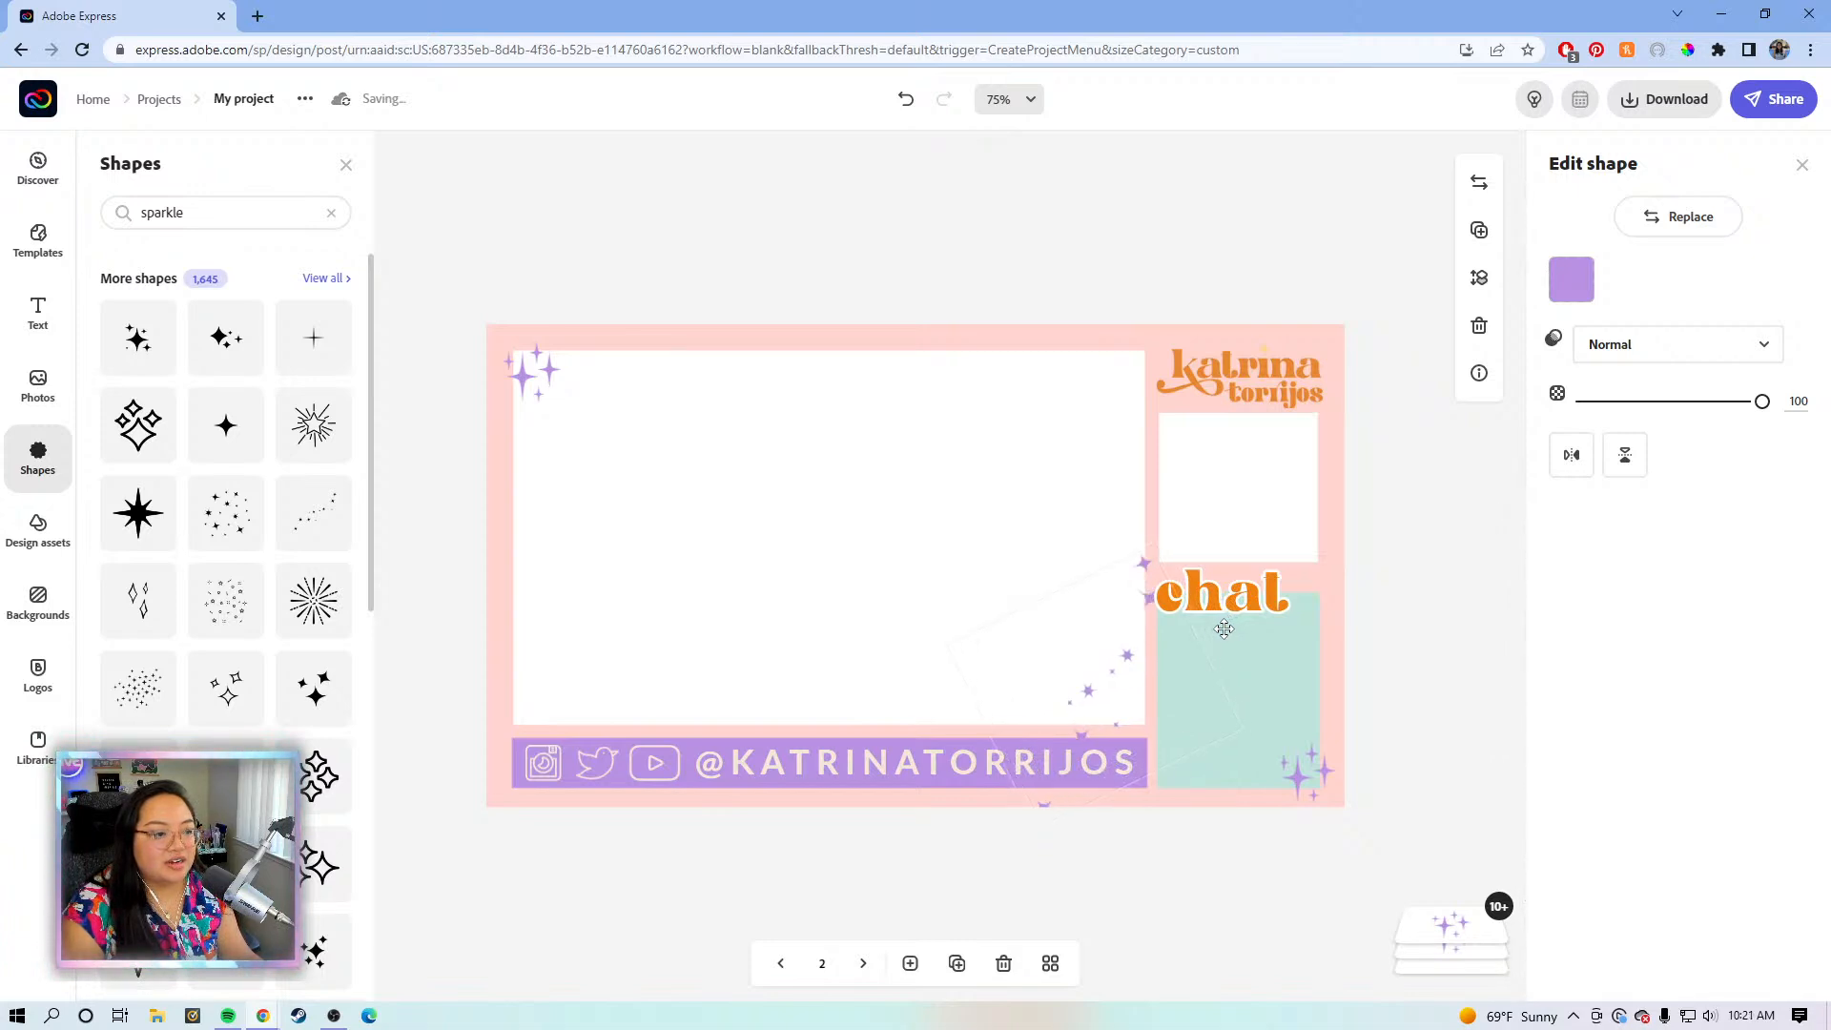
pyautogui.moveTo(1152, 806); pyautogui.dragTo(1144, 804)
pyautogui.moveTo(1731, 401); pyautogui.dragTo(1679, 402)
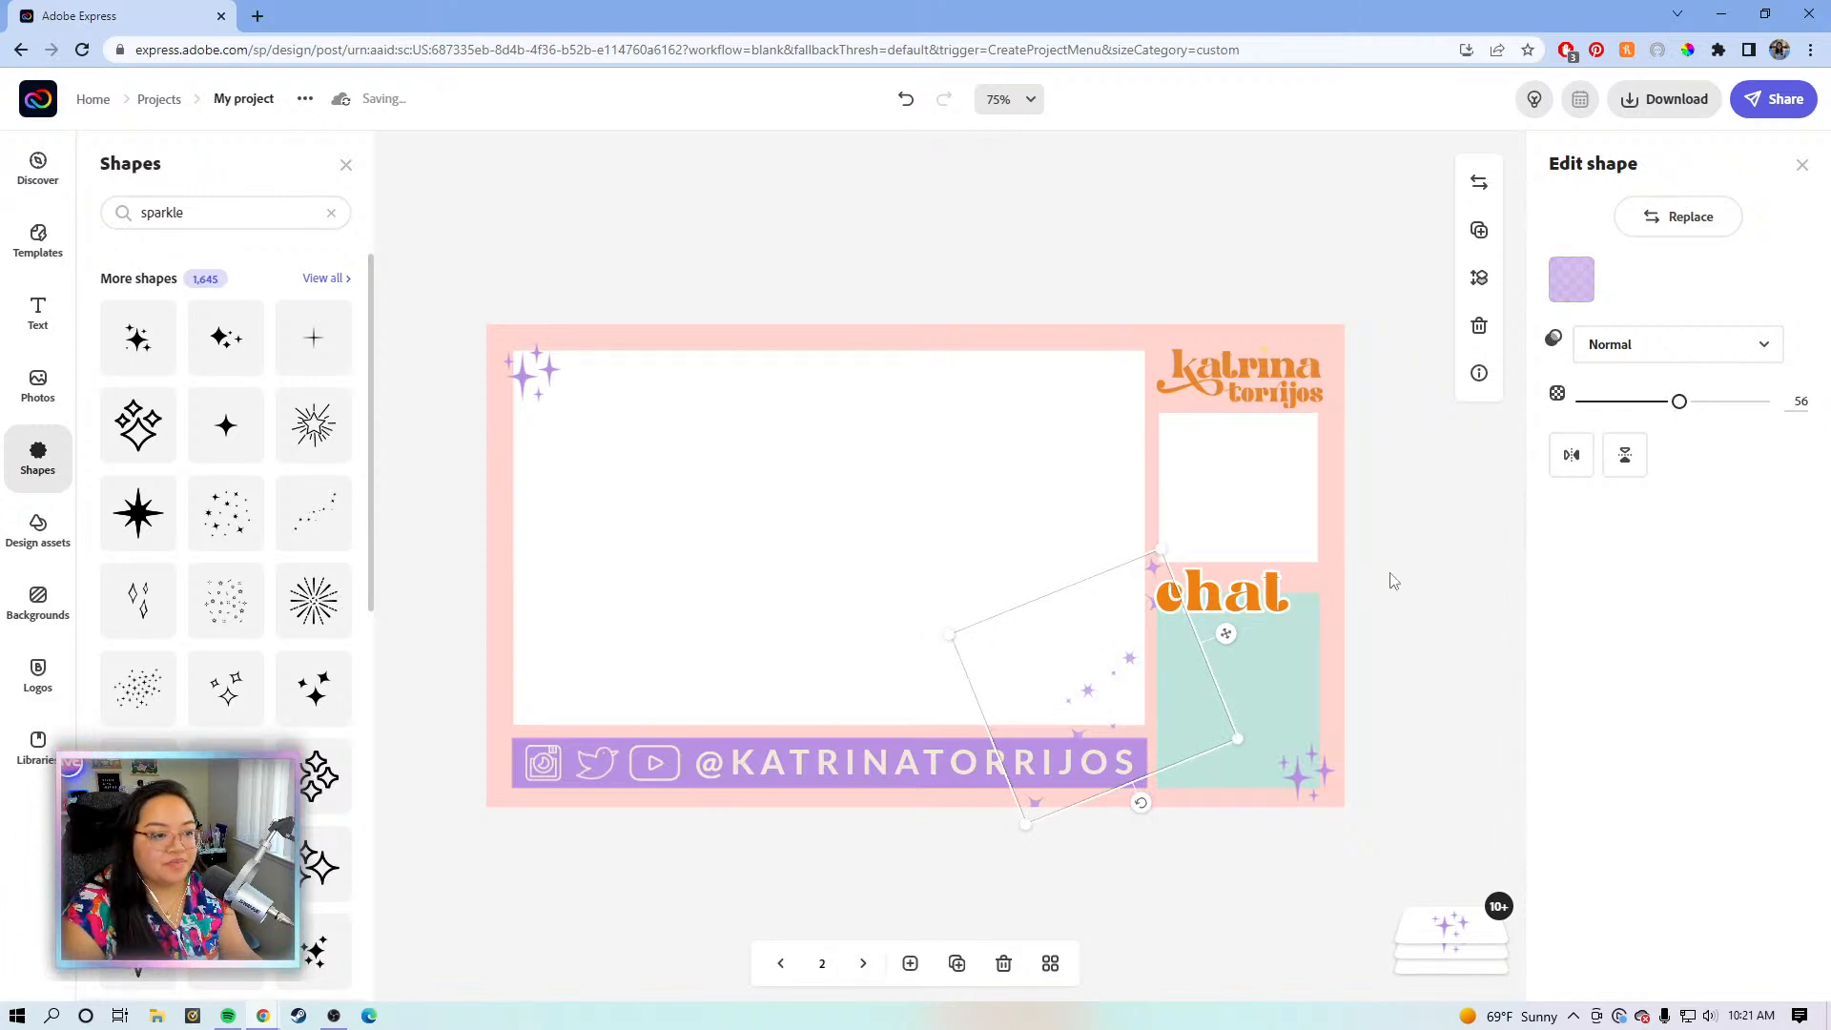
pyautogui.click(1444, 490)
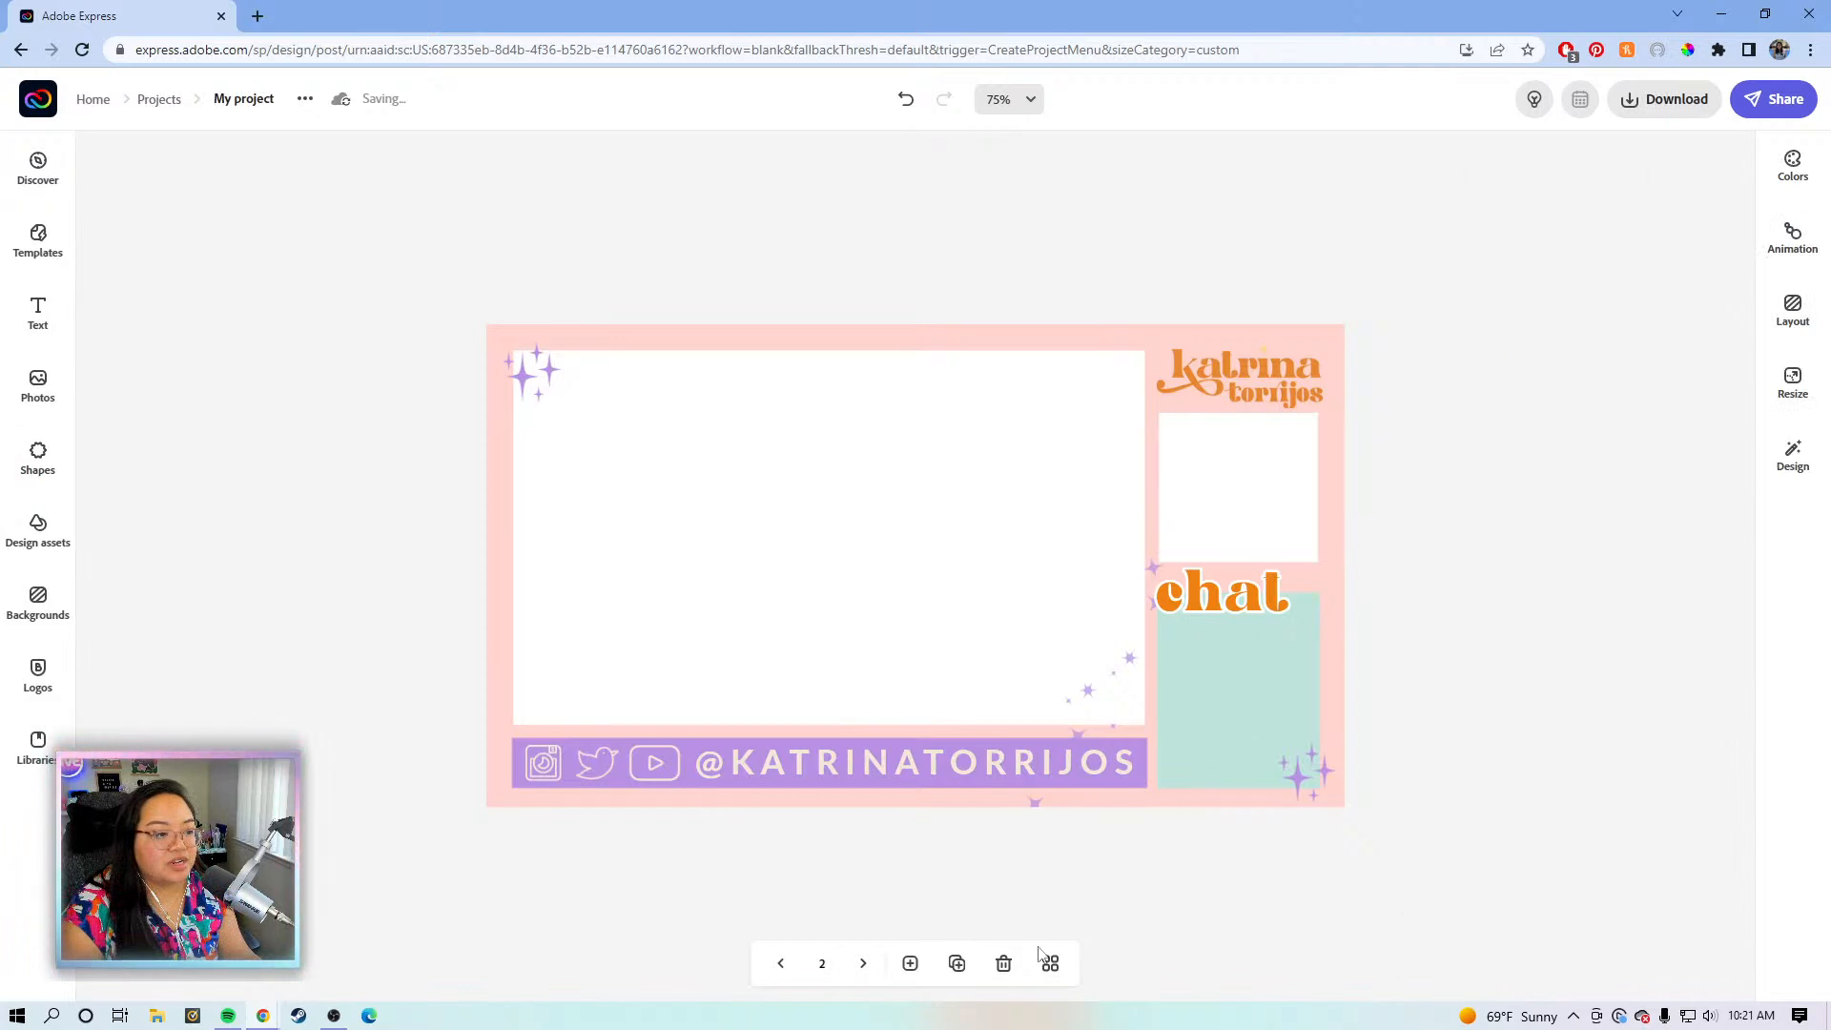
# - On page 1, add a cream dotted sparkle trail over the purple chat box's lower-right corner
pyautogui.click(1050, 963)
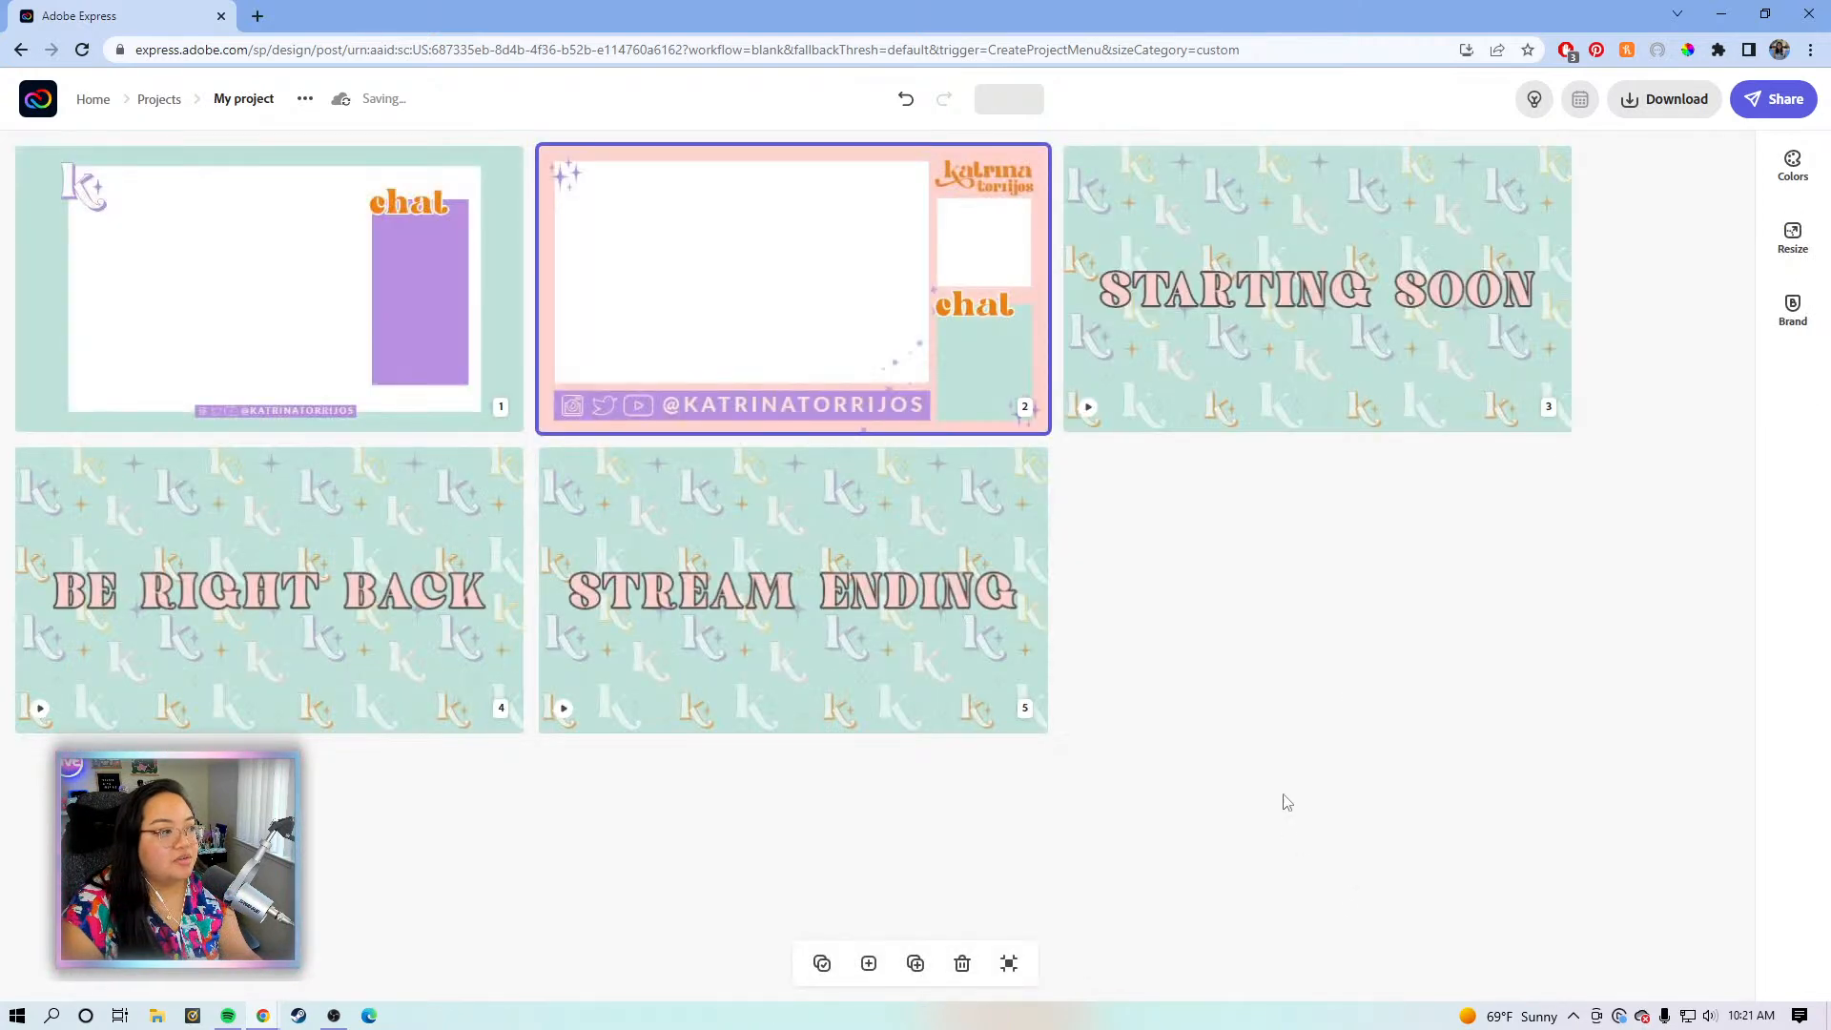
pyautogui.doubleClick(200, 327)
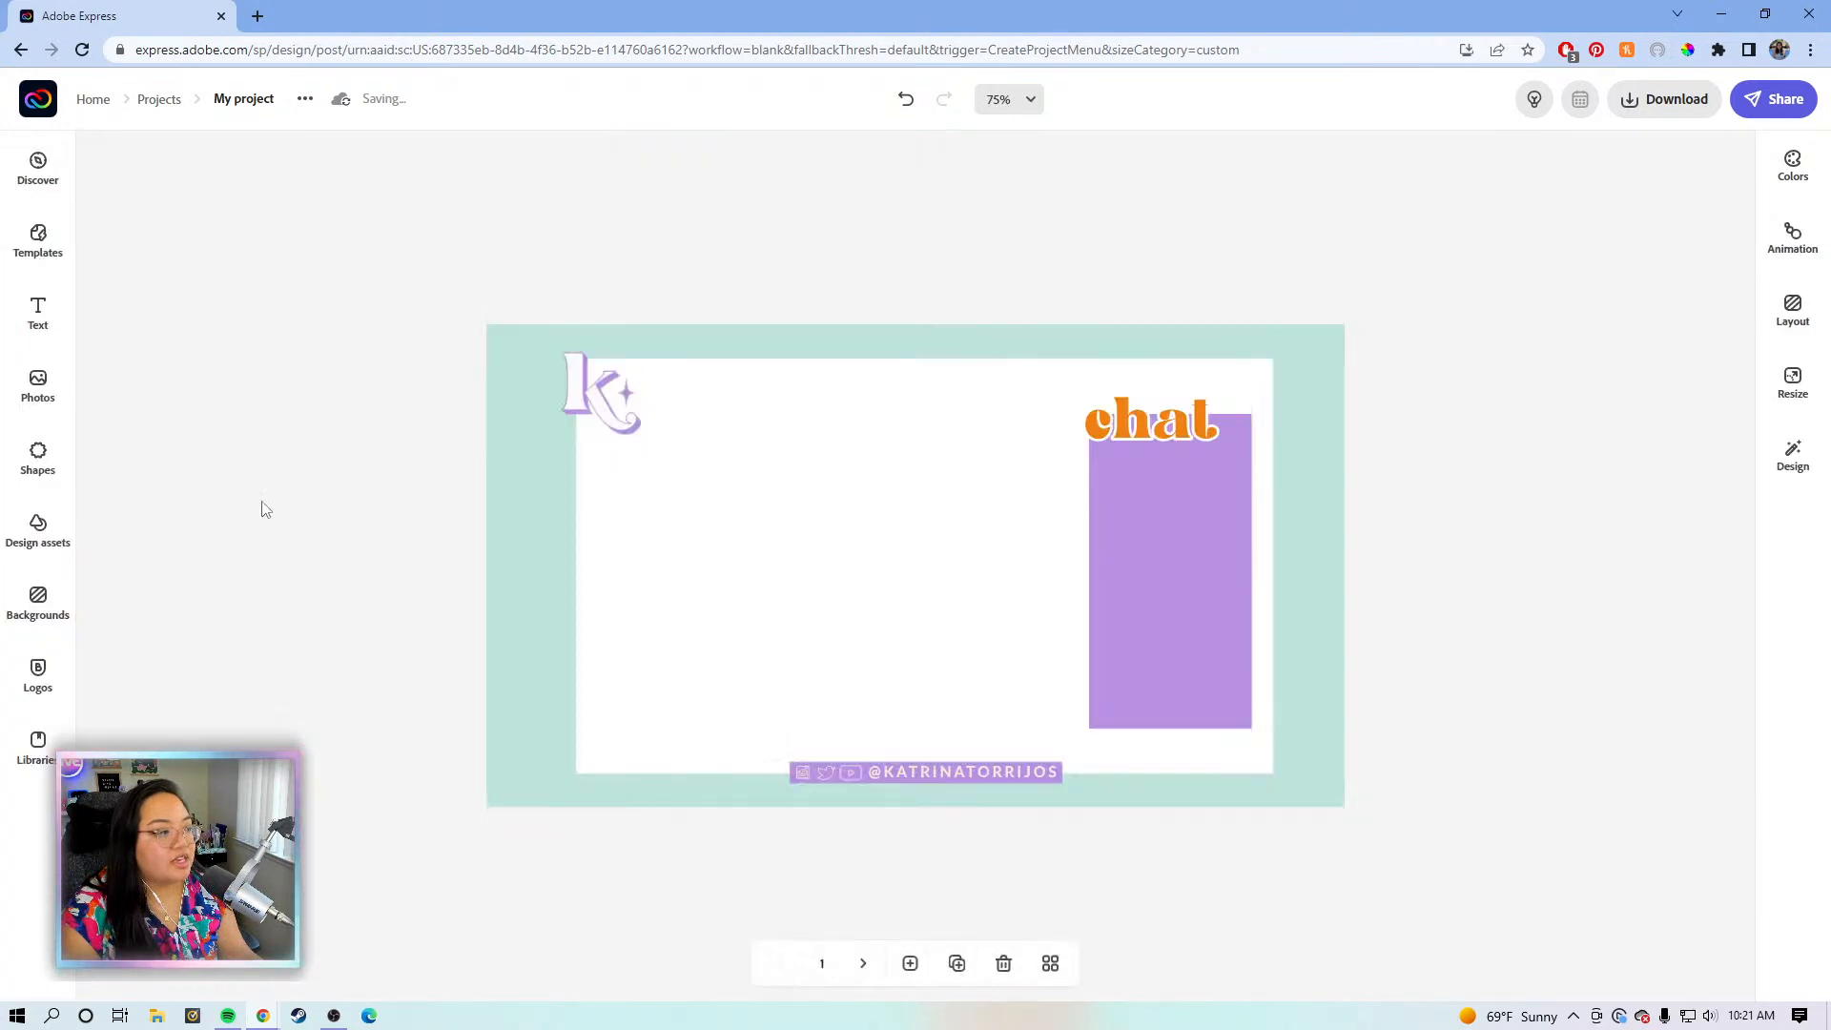
pyautogui.click(36, 475)
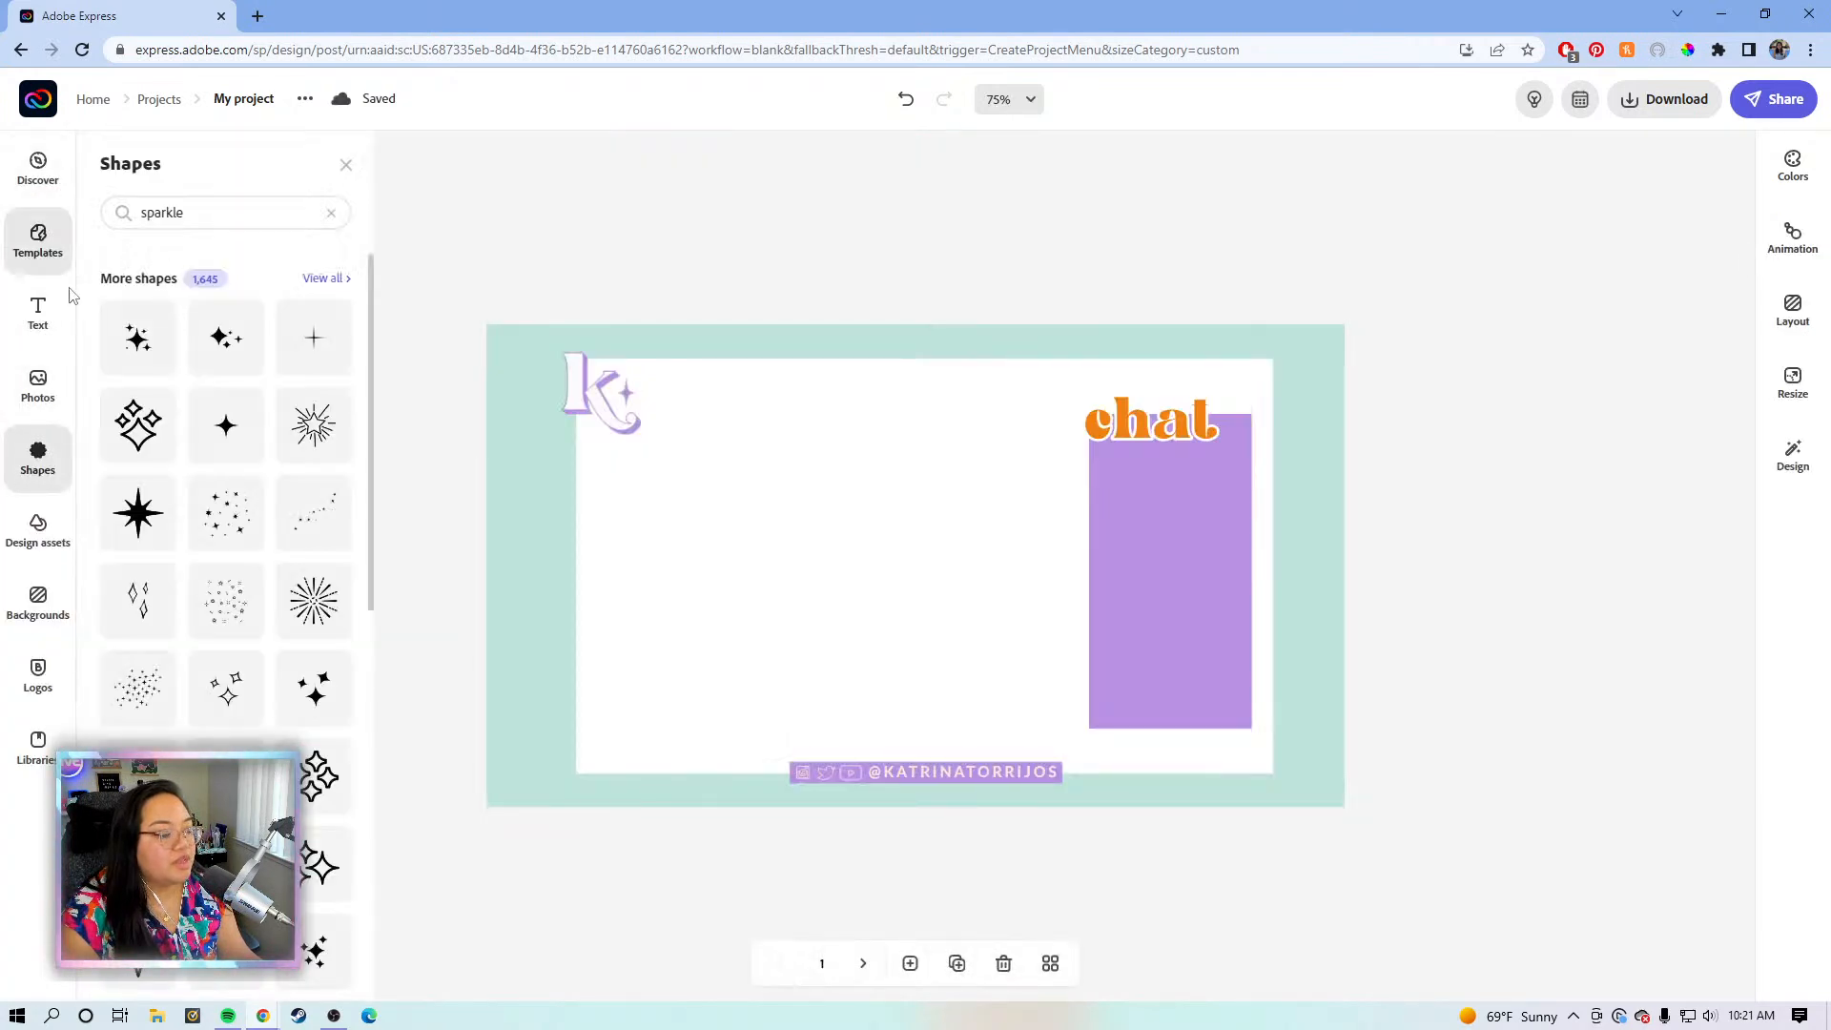
pyautogui.click(325, 521)
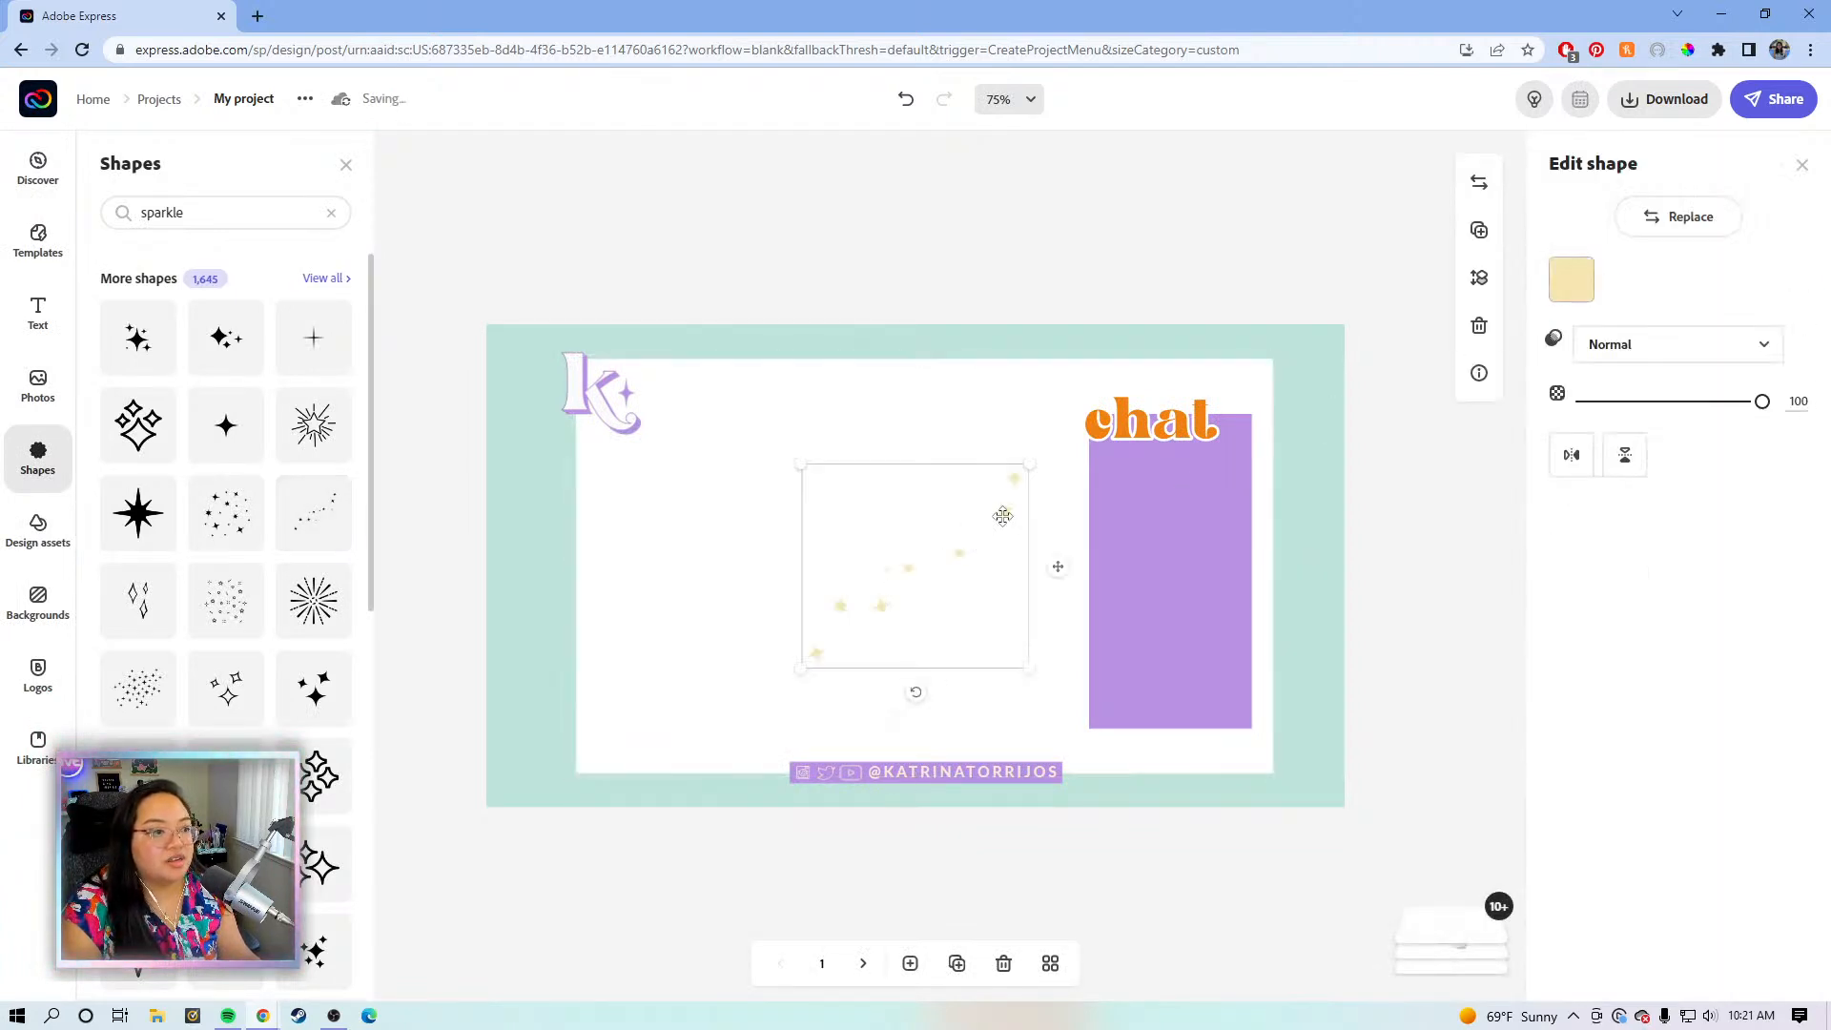
pyautogui.click(1570, 278)
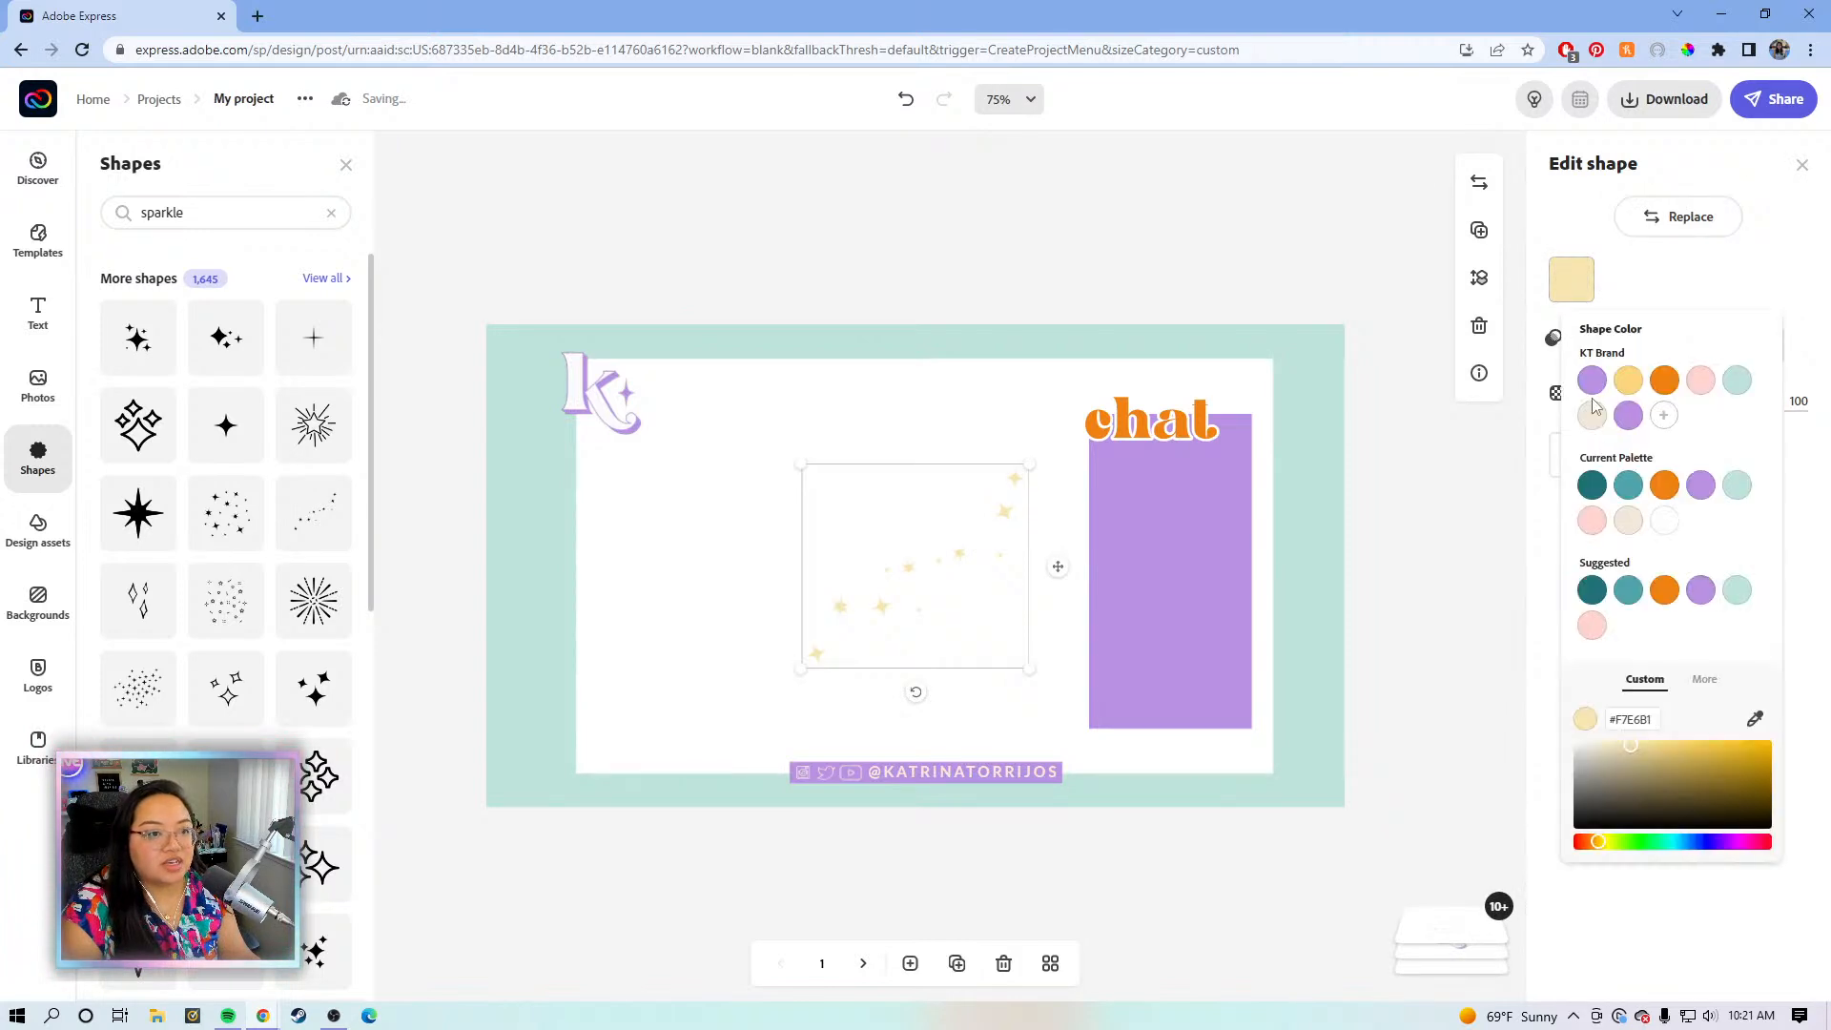
pyautogui.click(1591, 415)
pyautogui.moveTo(1057, 569); pyautogui.dragTo(1347, 720)
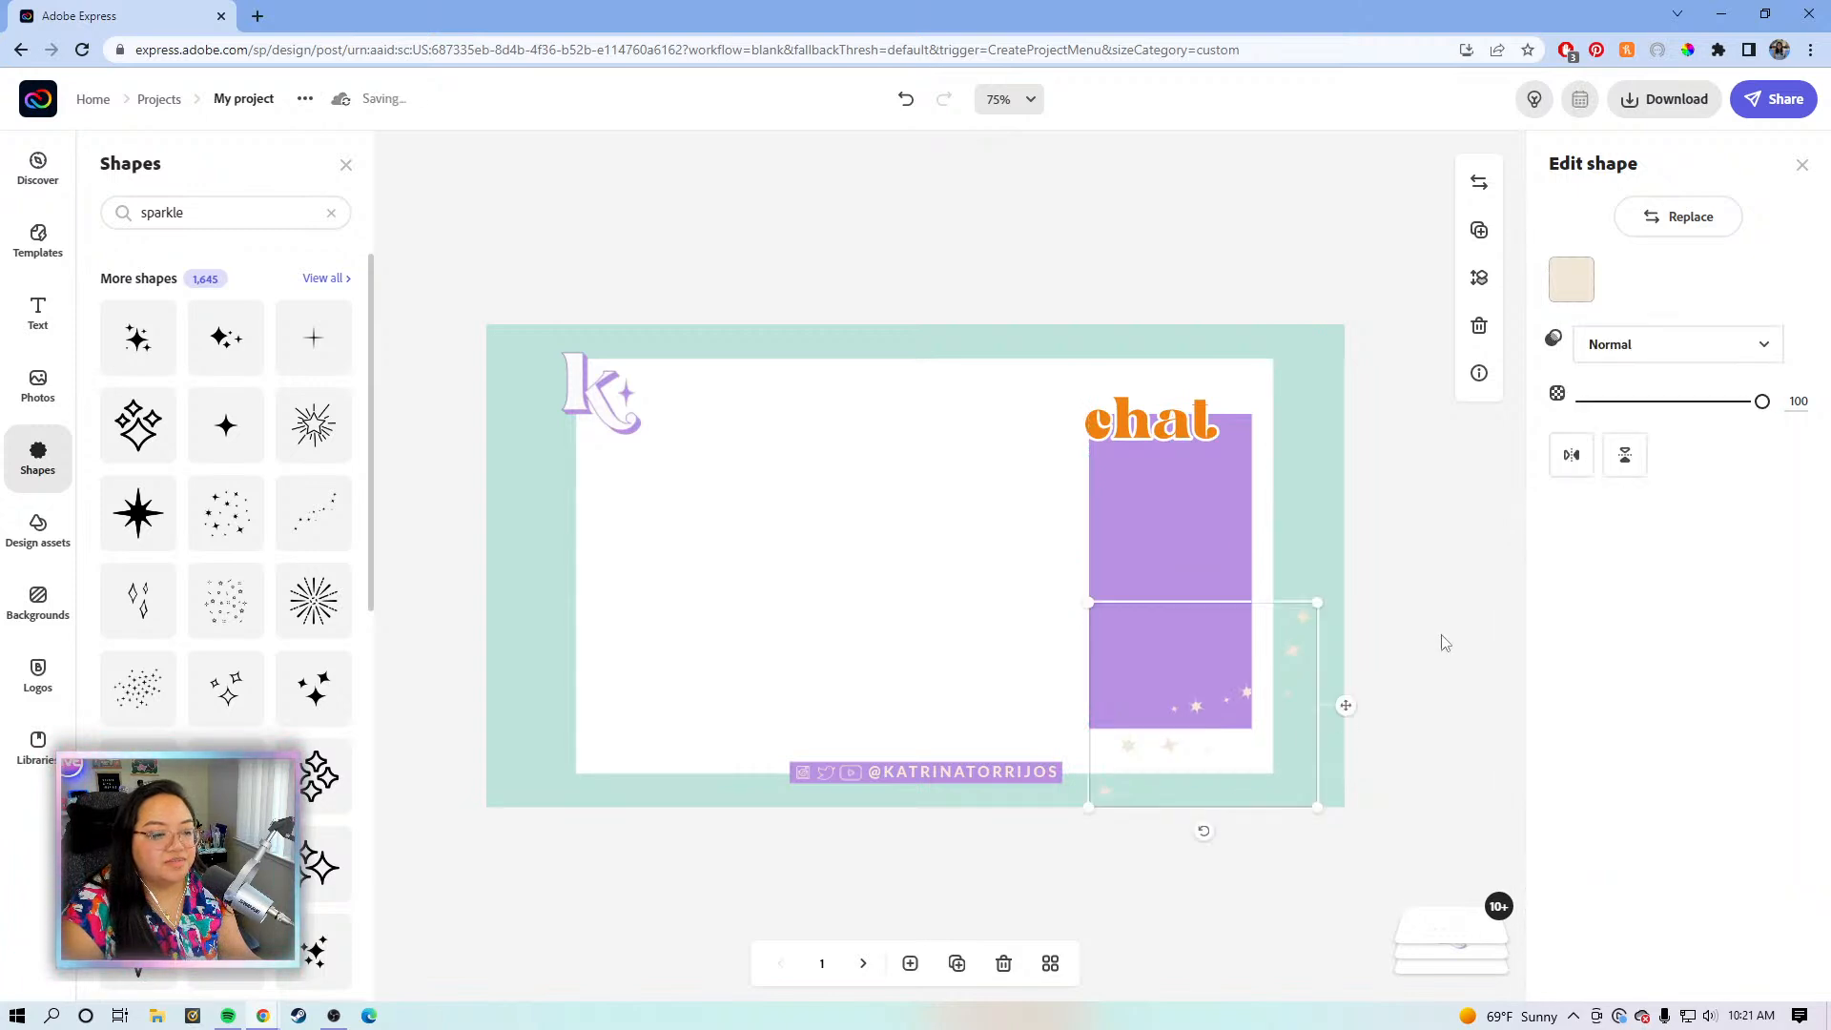
pyautogui.click(1392, 473)
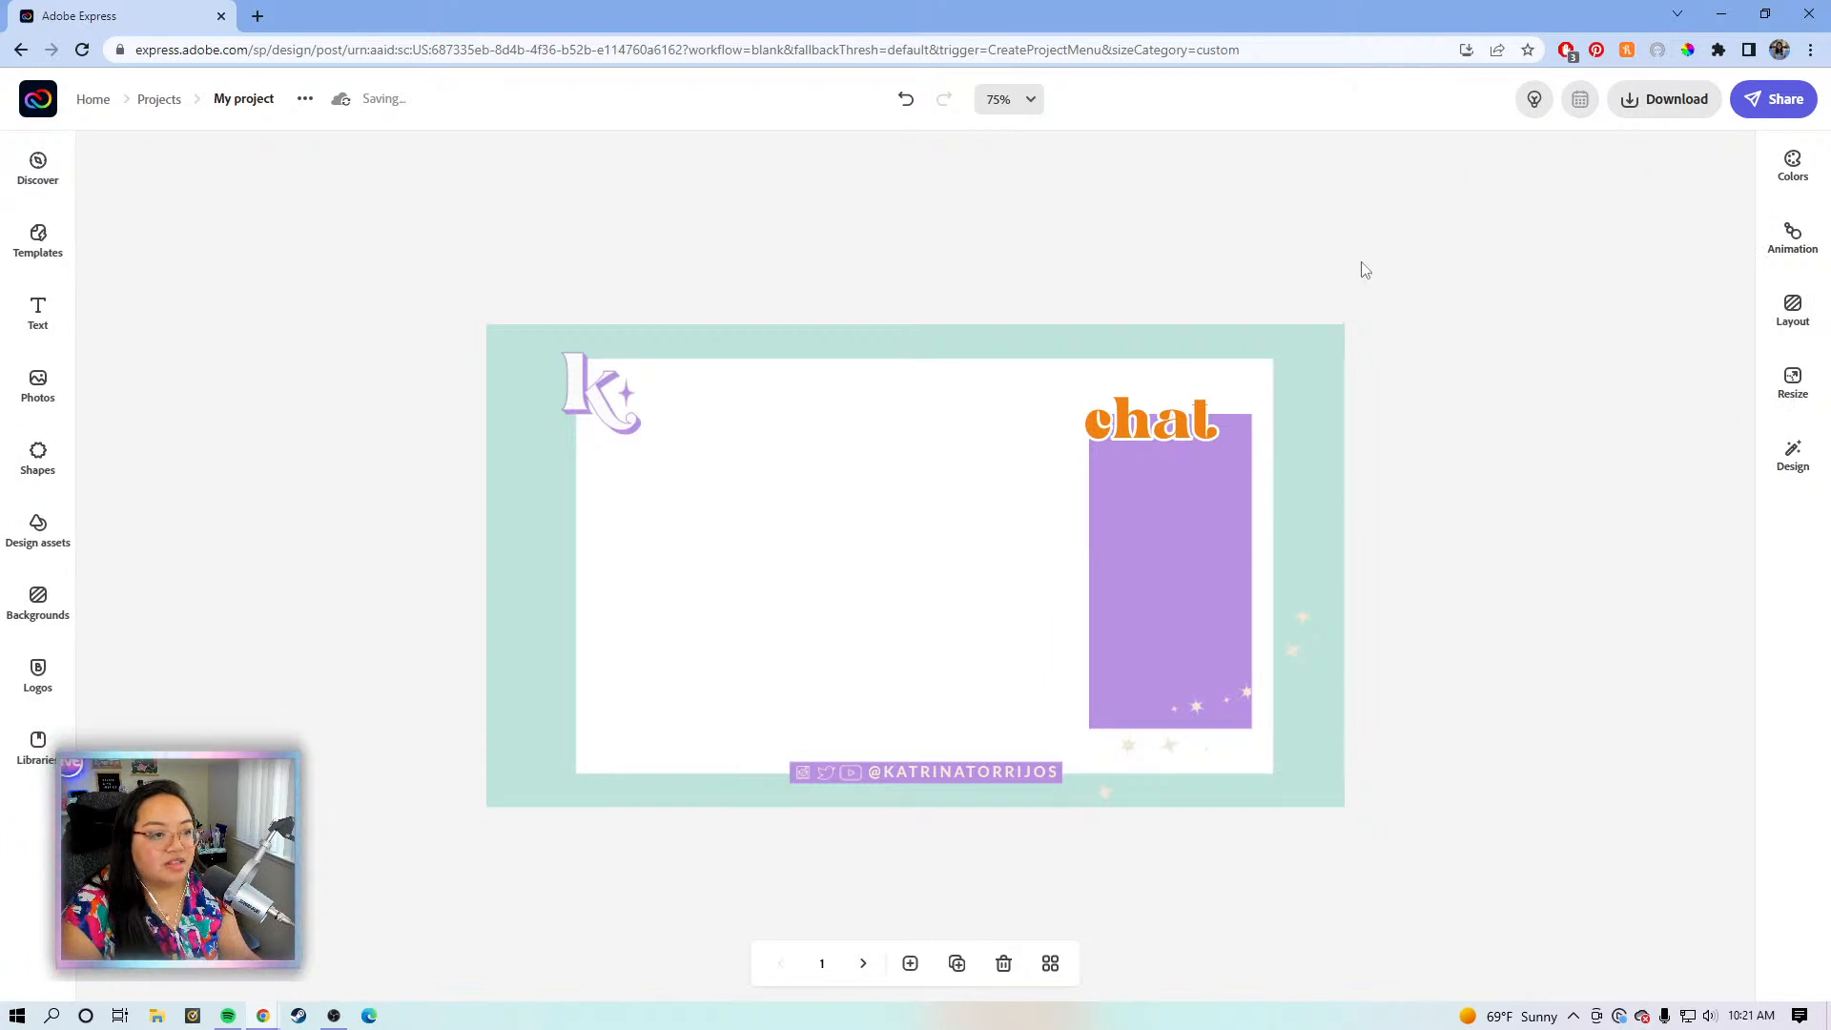
# - Turn on the chat box's border and fill it with the pink brand swatch
pyautogui.click(1219, 525)
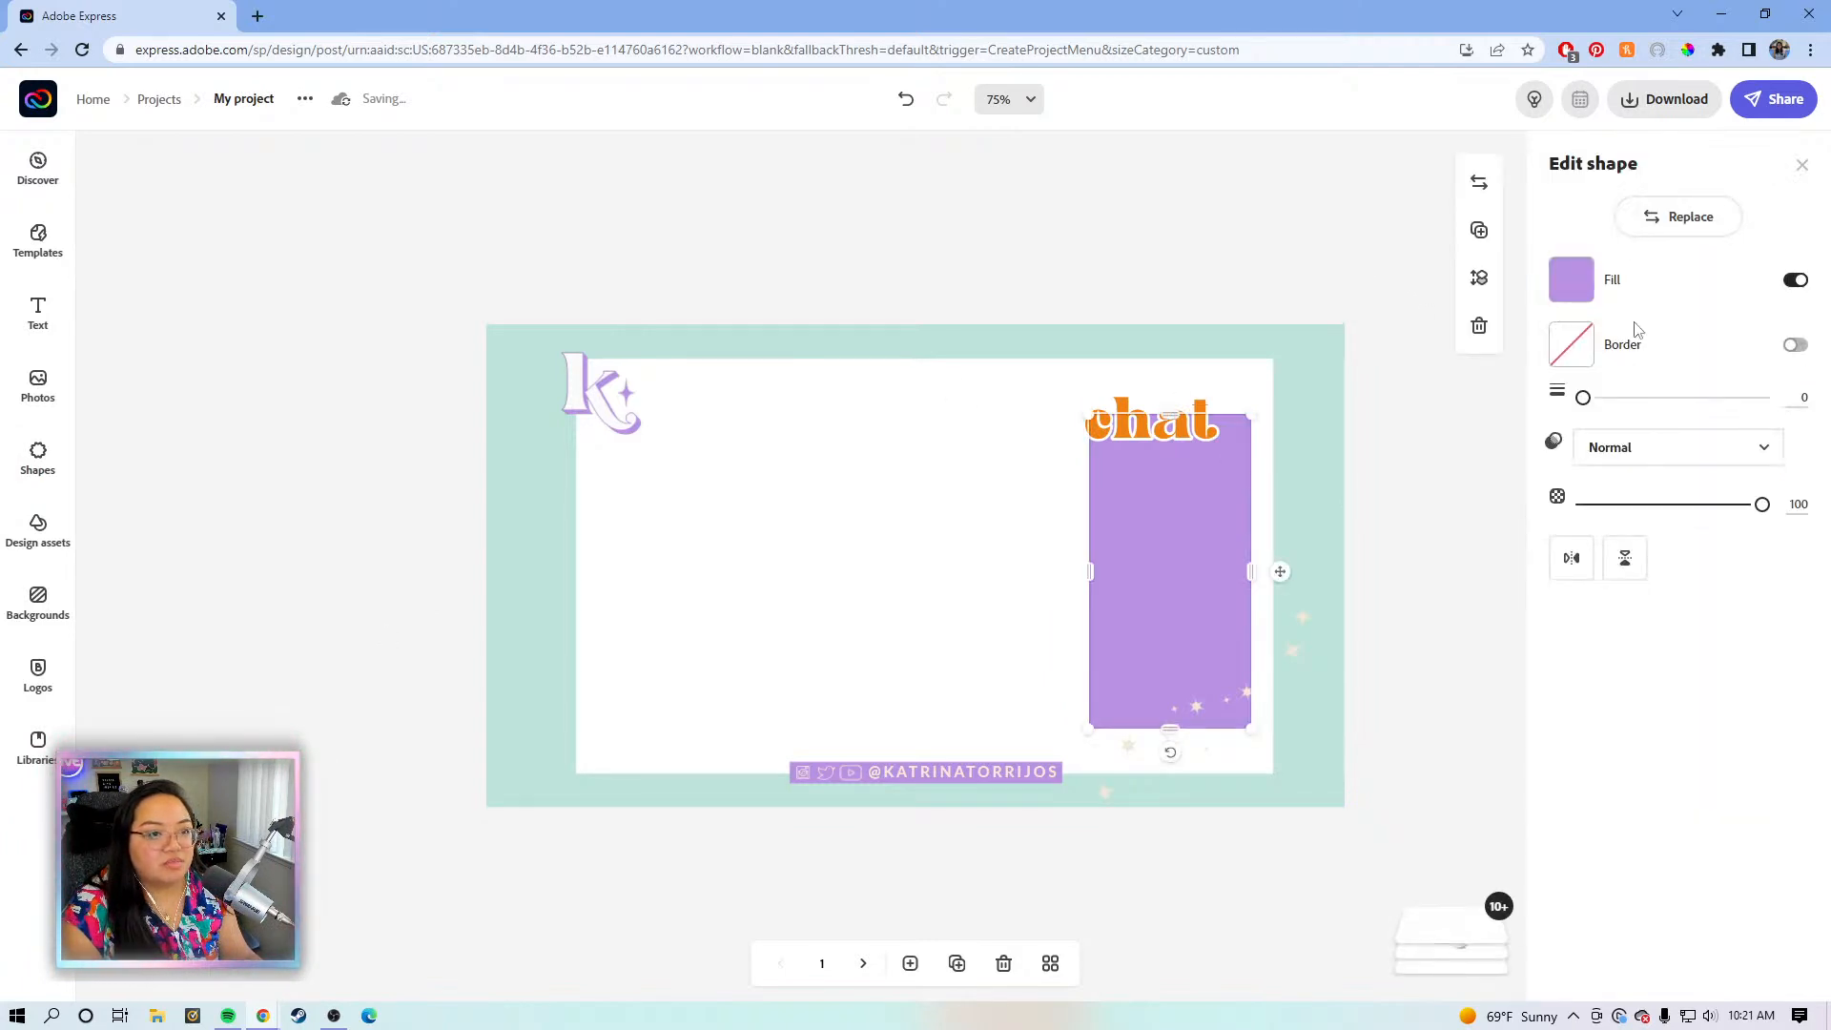
pyautogui.click(1785, 347)
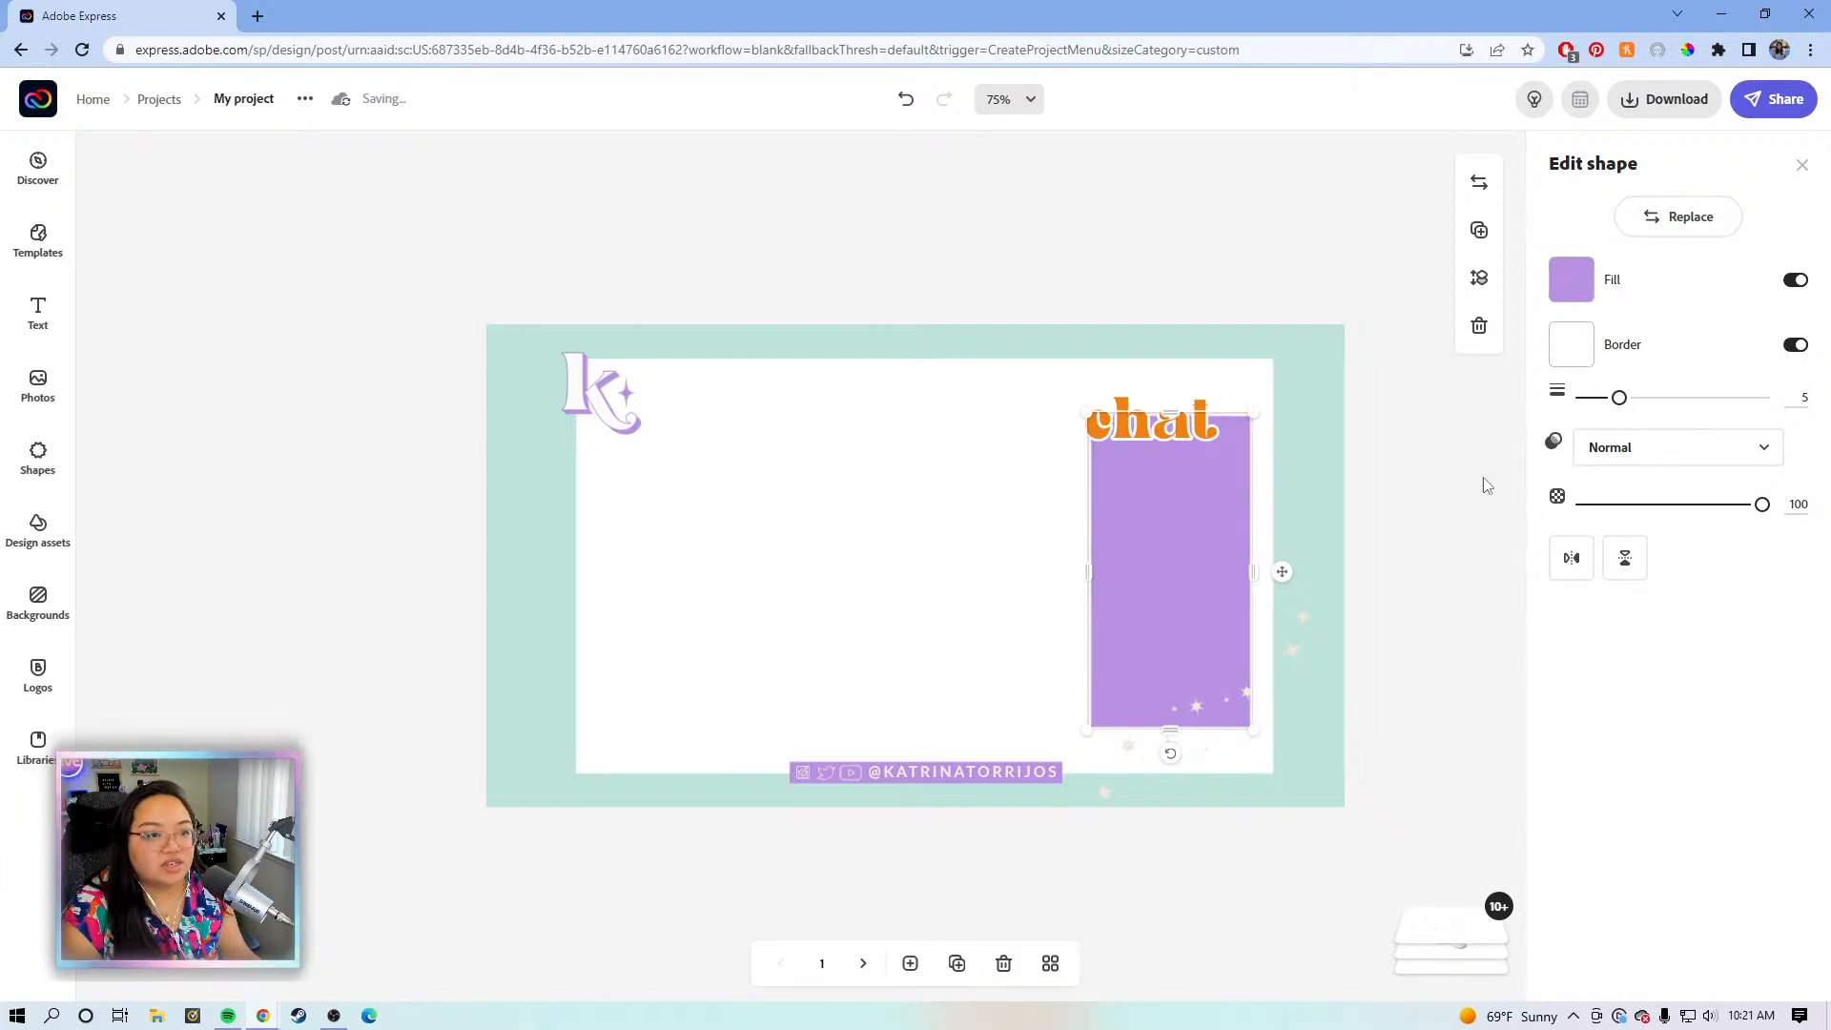
pyautogui.click(1413, 436)
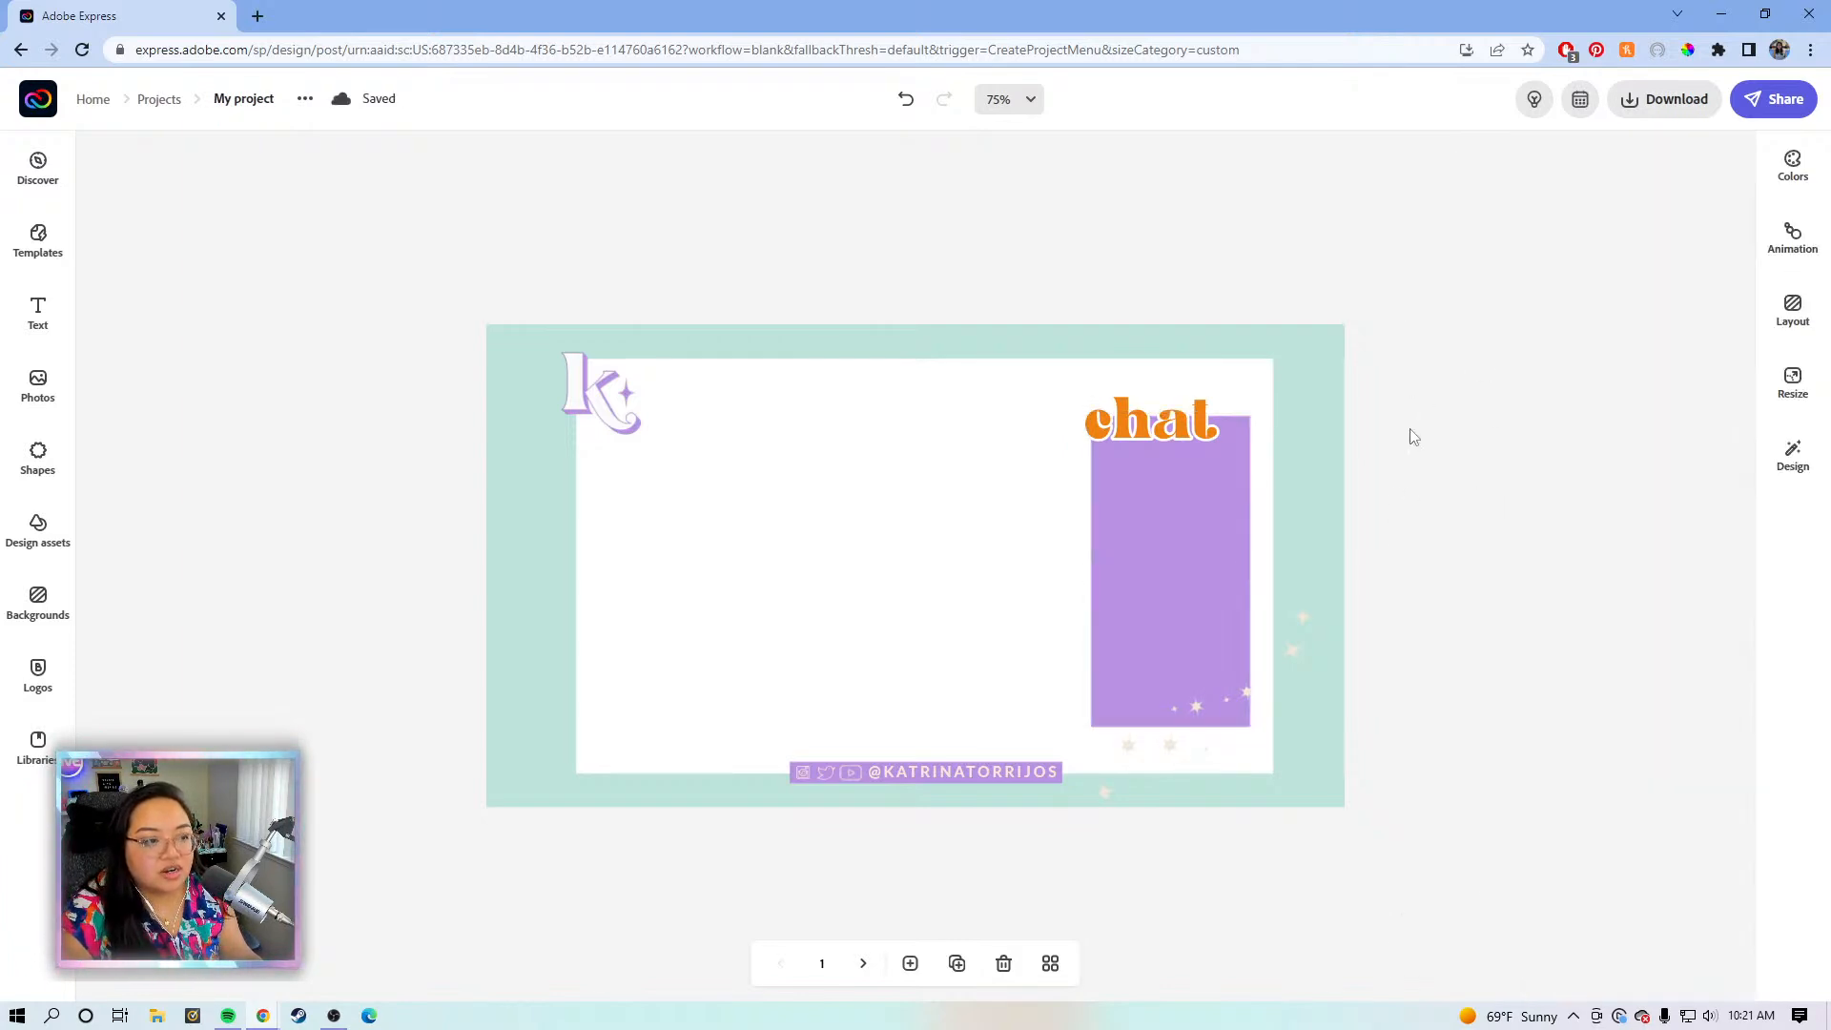
pyautogui.click(1224, 528)
pyautogui.click(1570, 279)
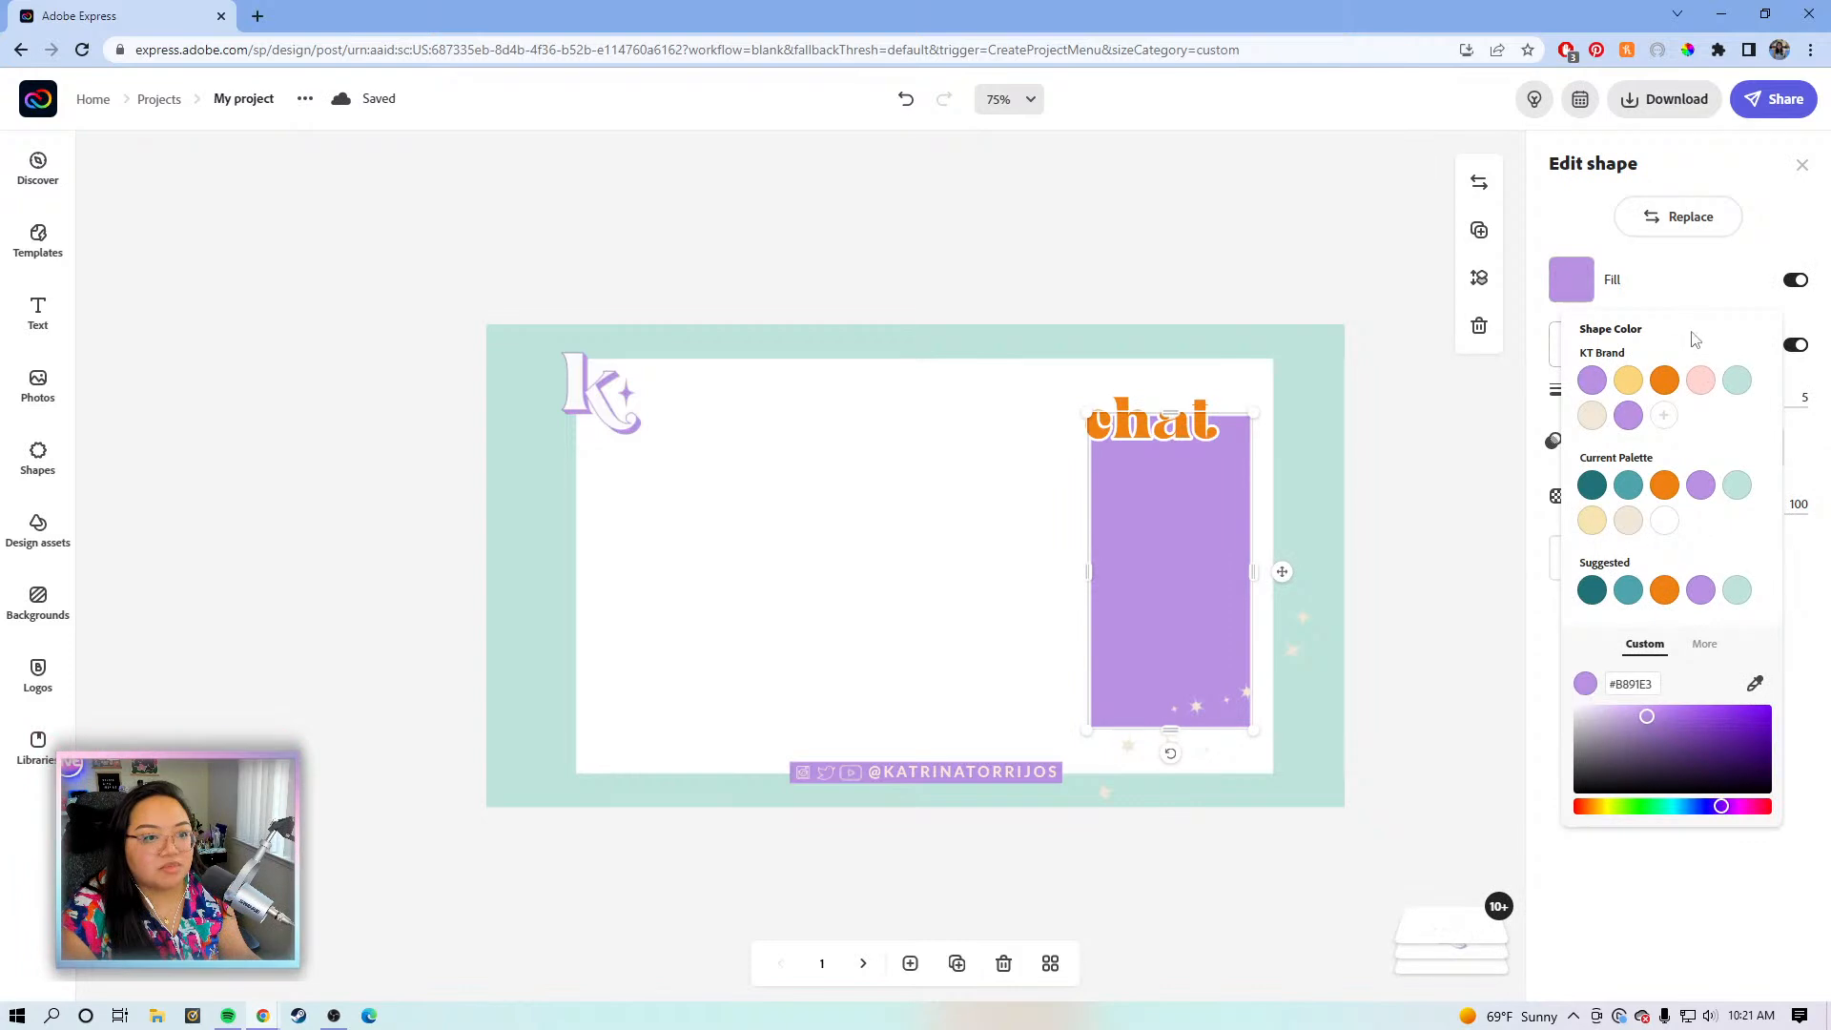
pyautogui.click(1710, 381)
pyautogui.click(1484, 521)
pyautogui.click(1482, 521)
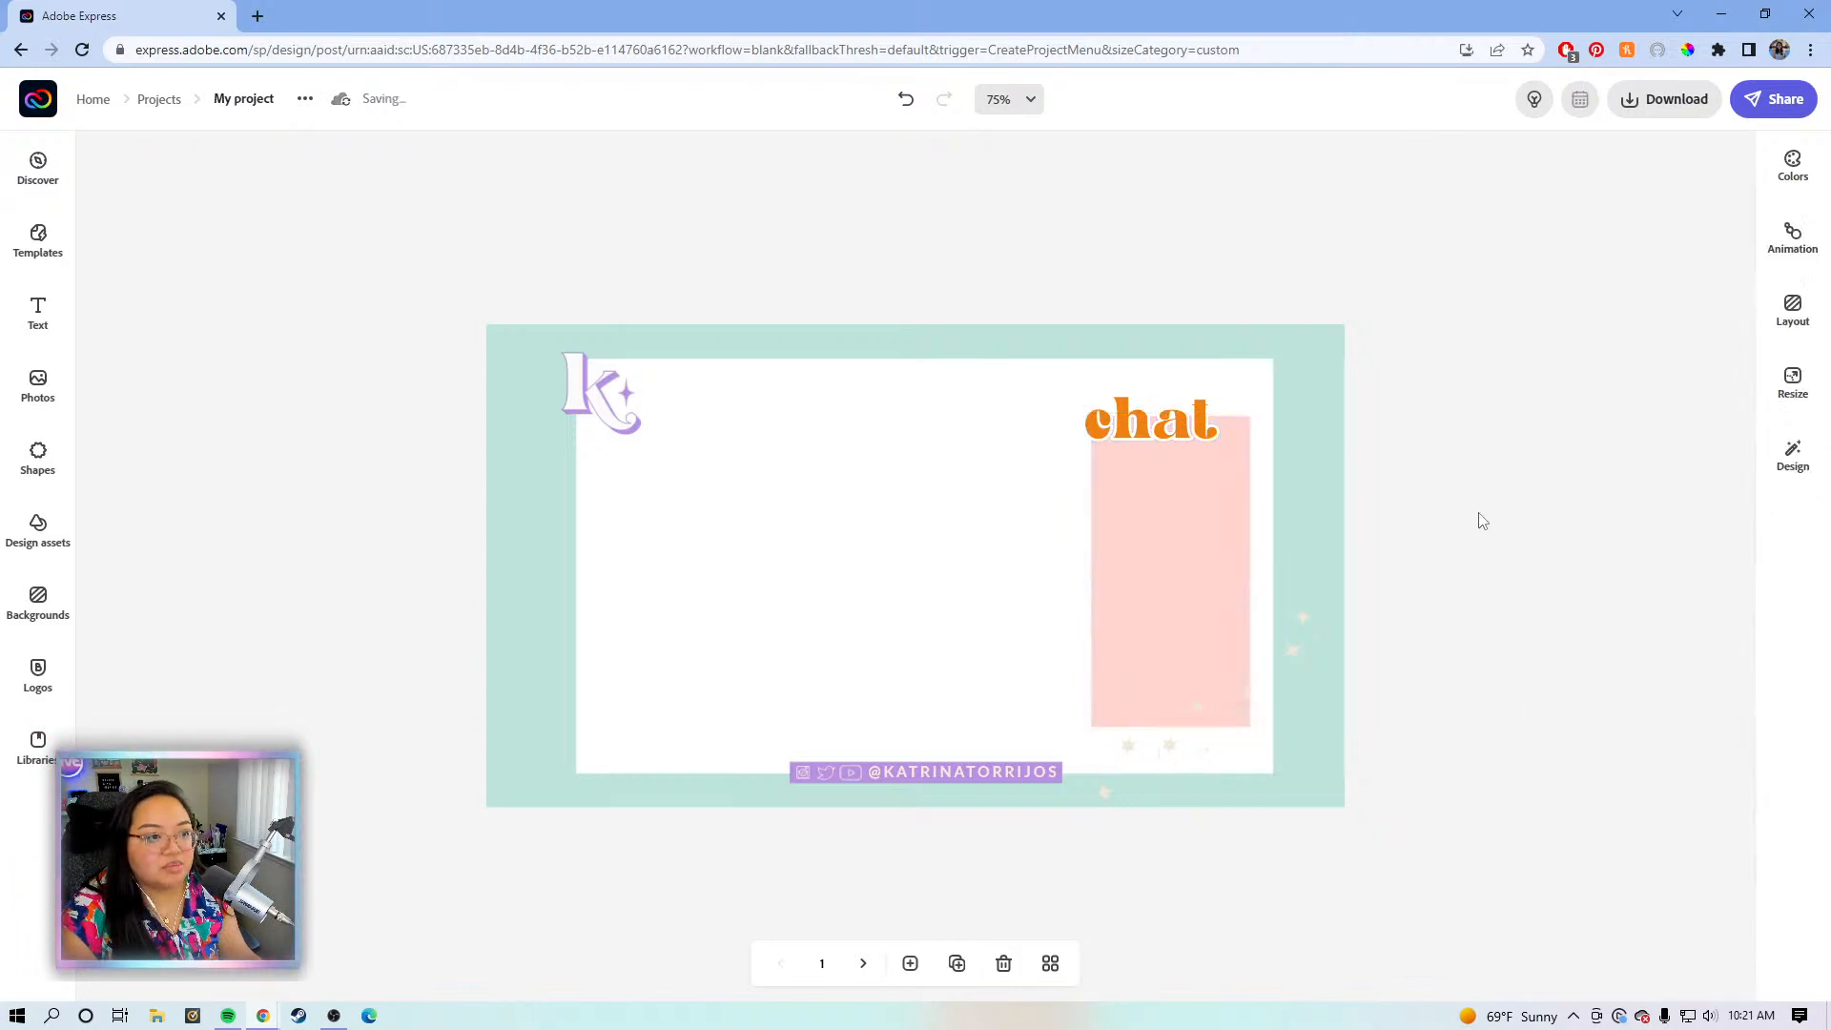
# - Set the chat box border to a light cream (#F2E8D9) colour
pyautogui.click(1199, 613)
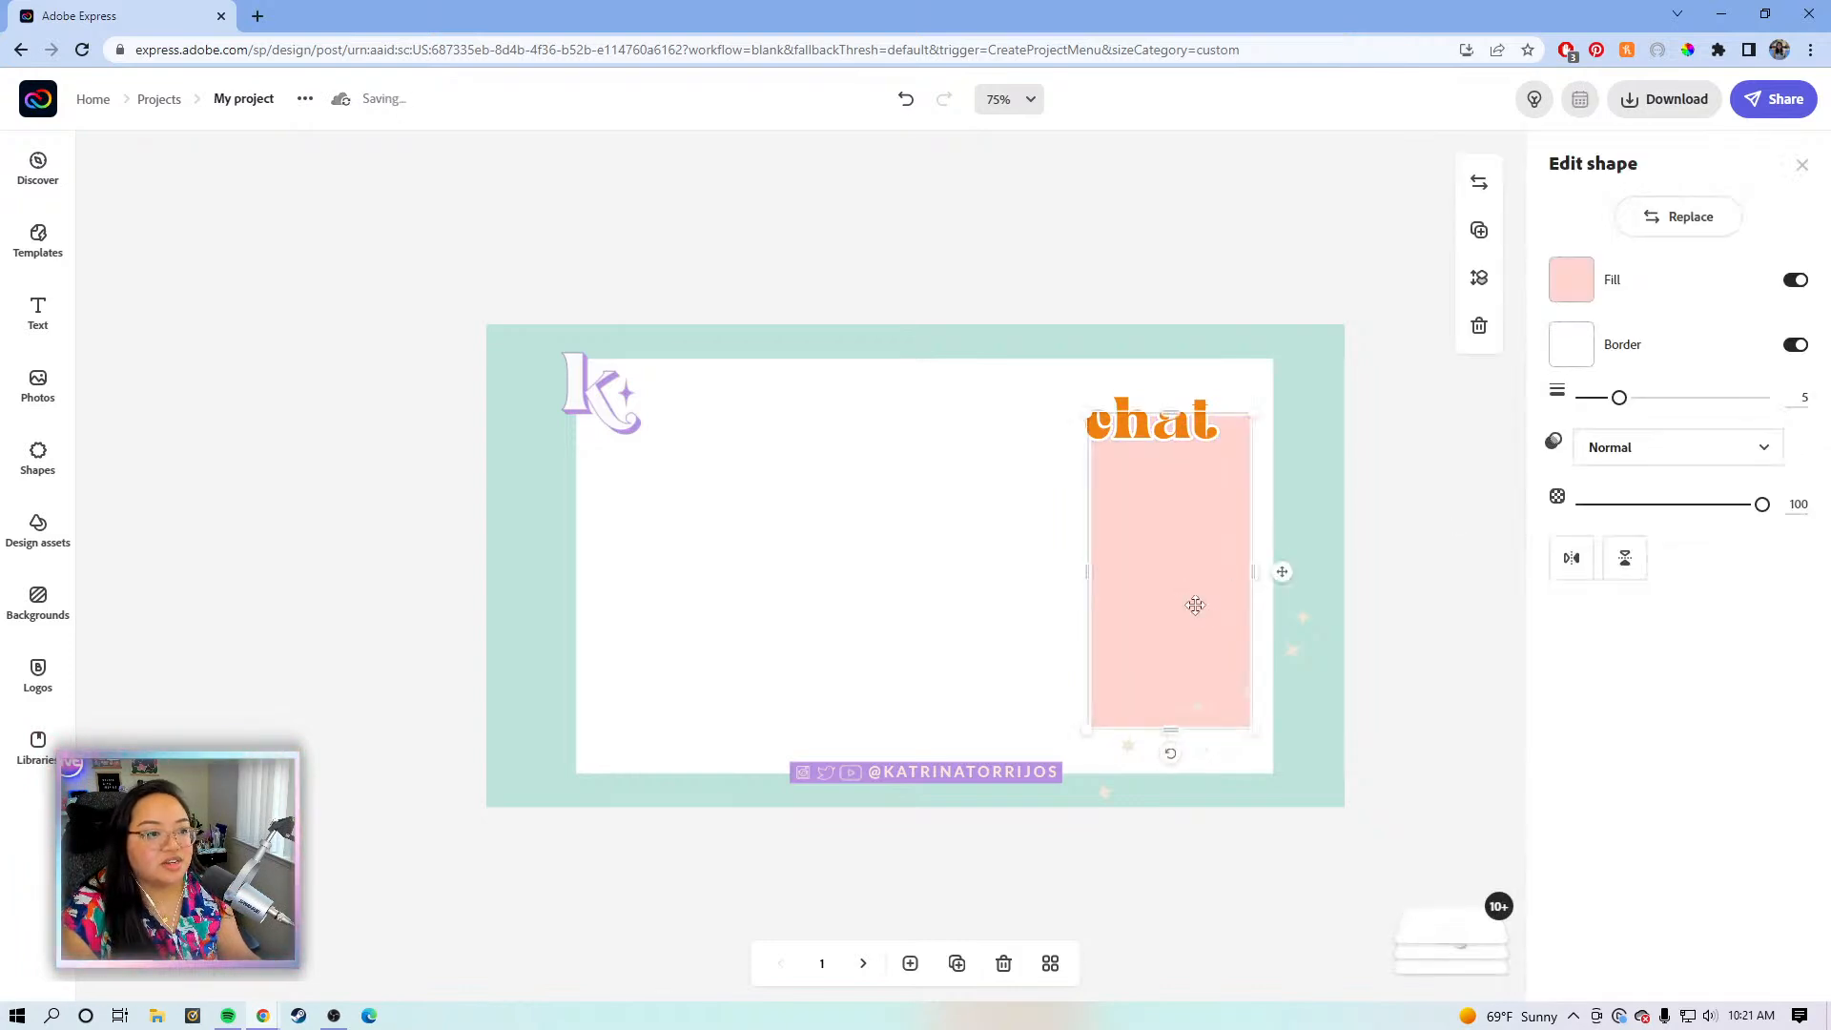
pyautogui.click(1575, 349)
pyautogui.click(1592, 481)
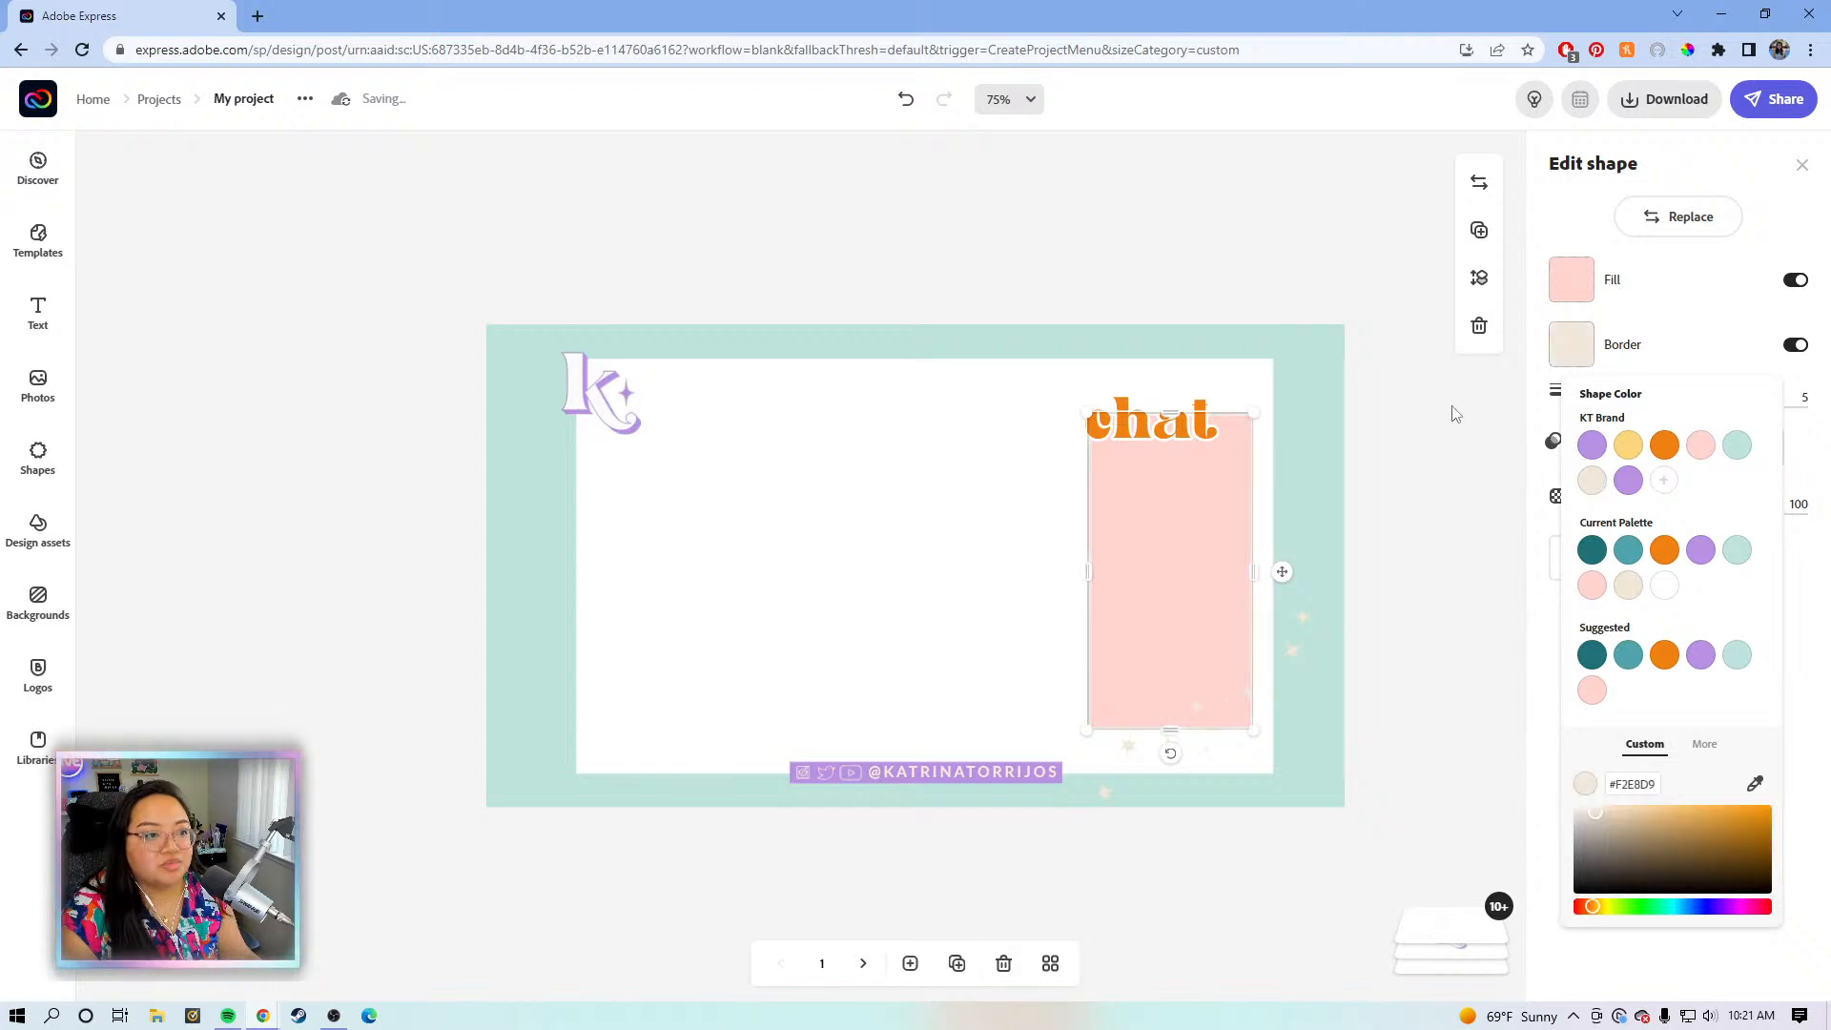
pyautogui.click(1454, 412)
pyautogui.click(1415, 462)
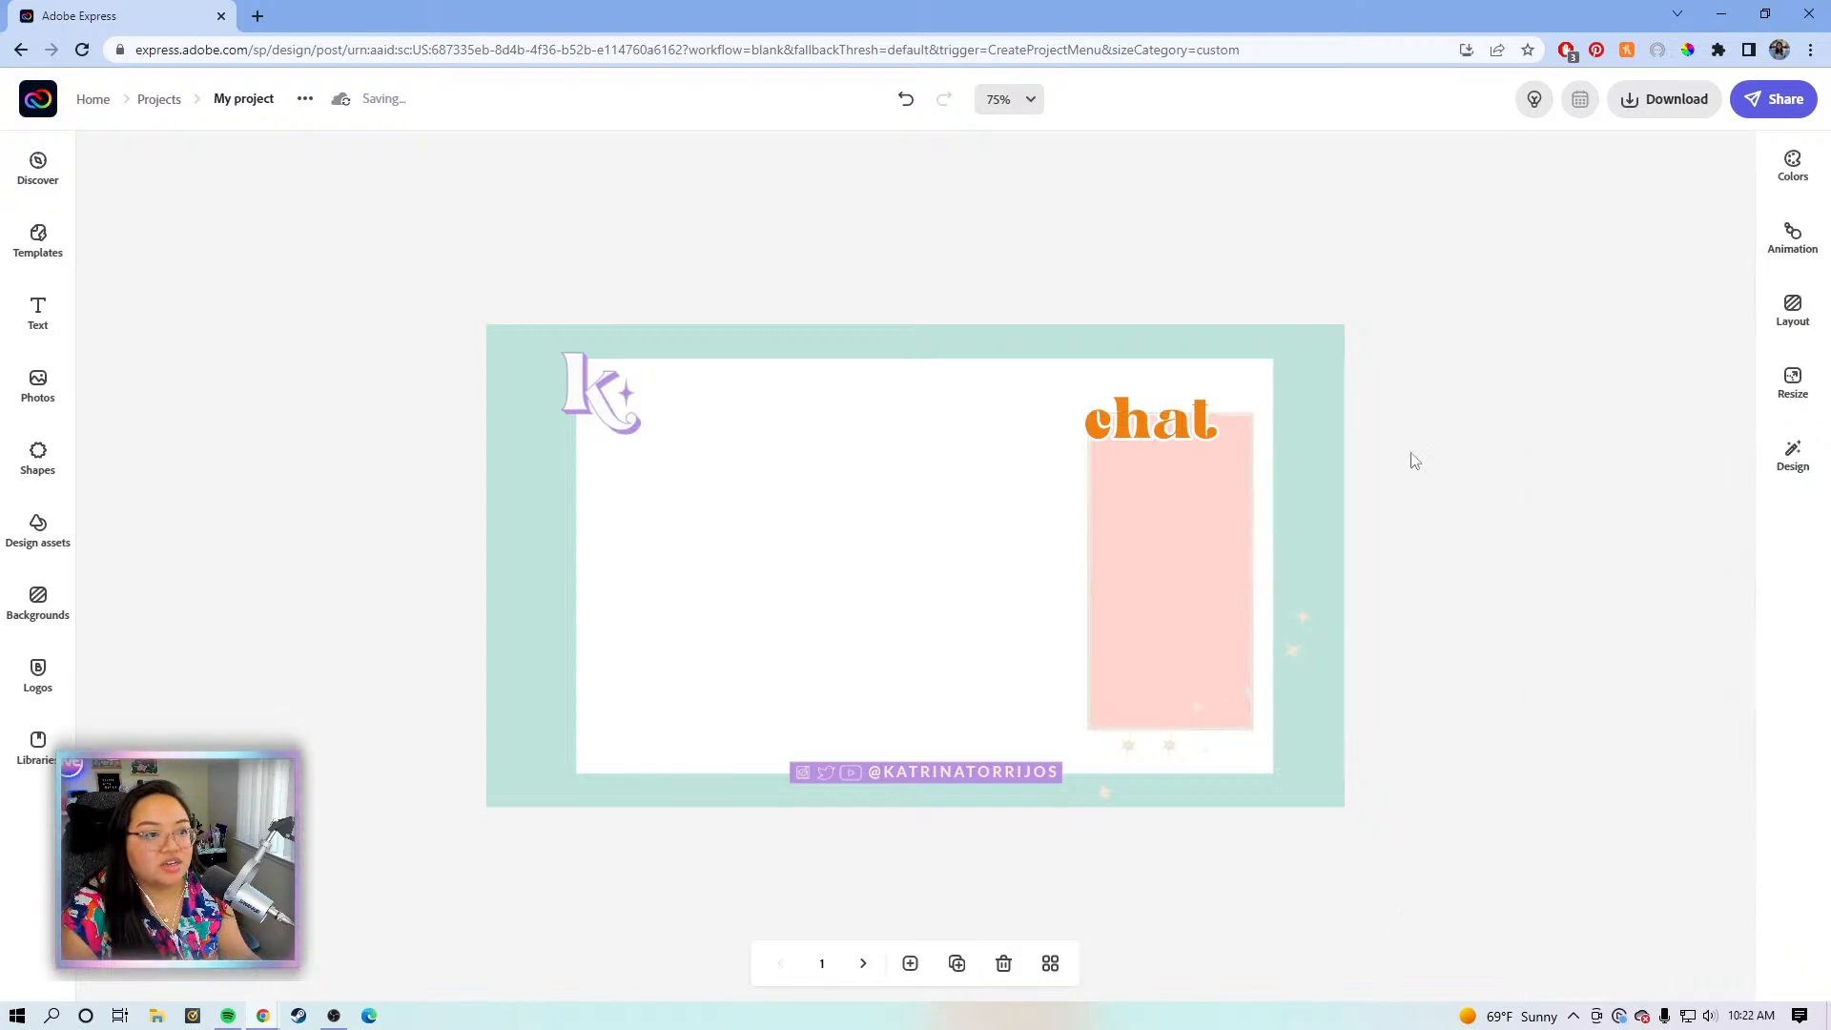
pyautogui.click(1206, 505)
pyautogui.click(1570, 344)
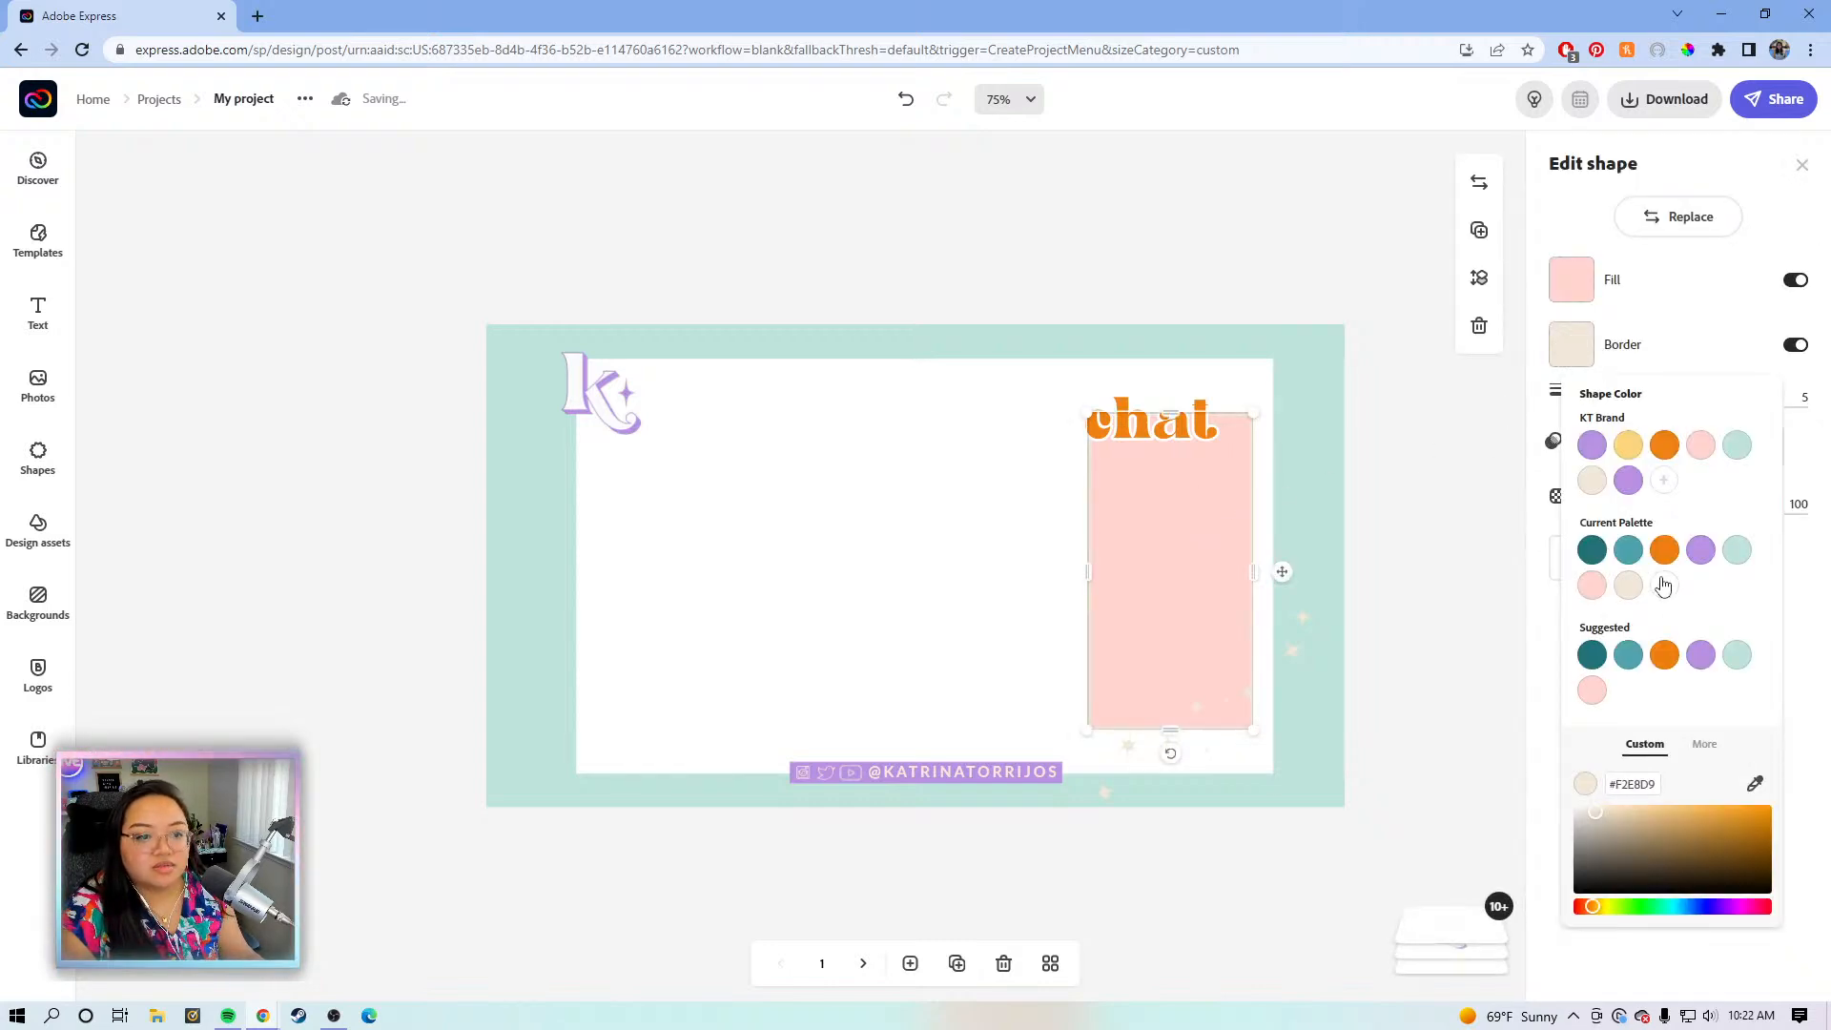
pyautogui.click(1662, 587)
pyautogui.click(1427, 494)
pyautogui.click(1426, 487)
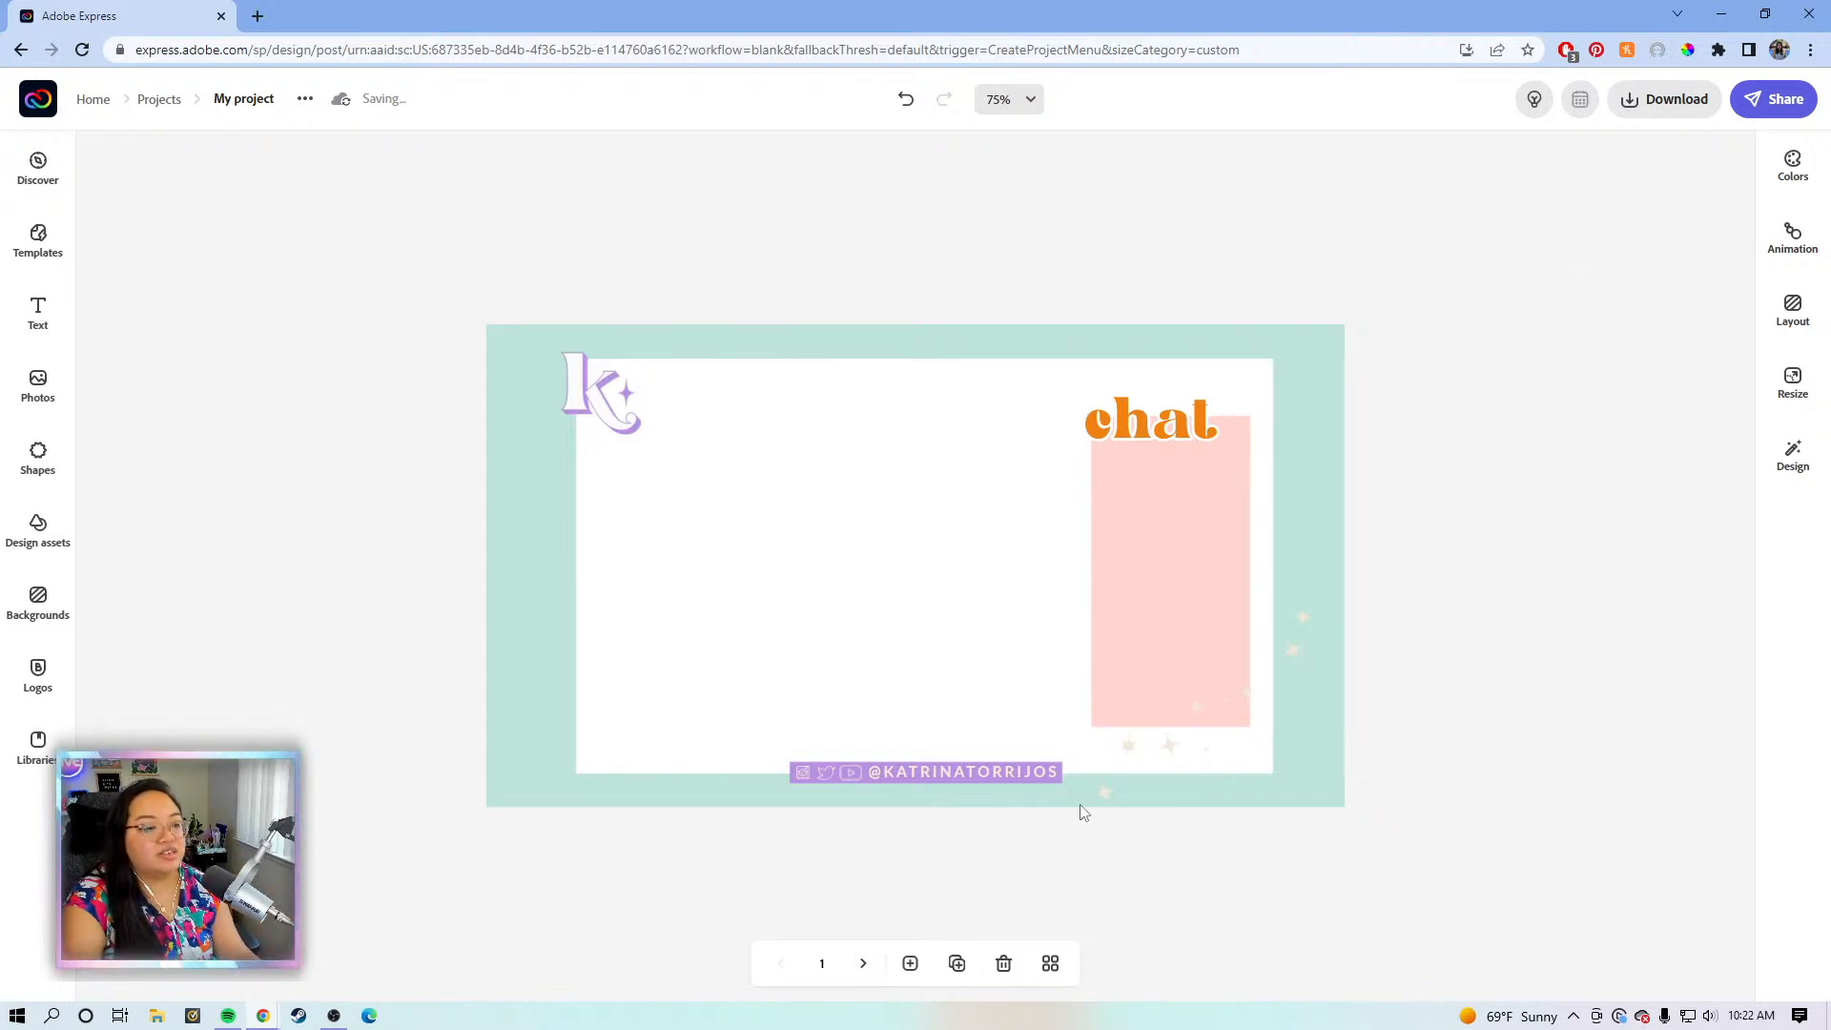
# - Return to the five-page grid overview and briefly check the Download options
pyautogui.click(1052, 961)
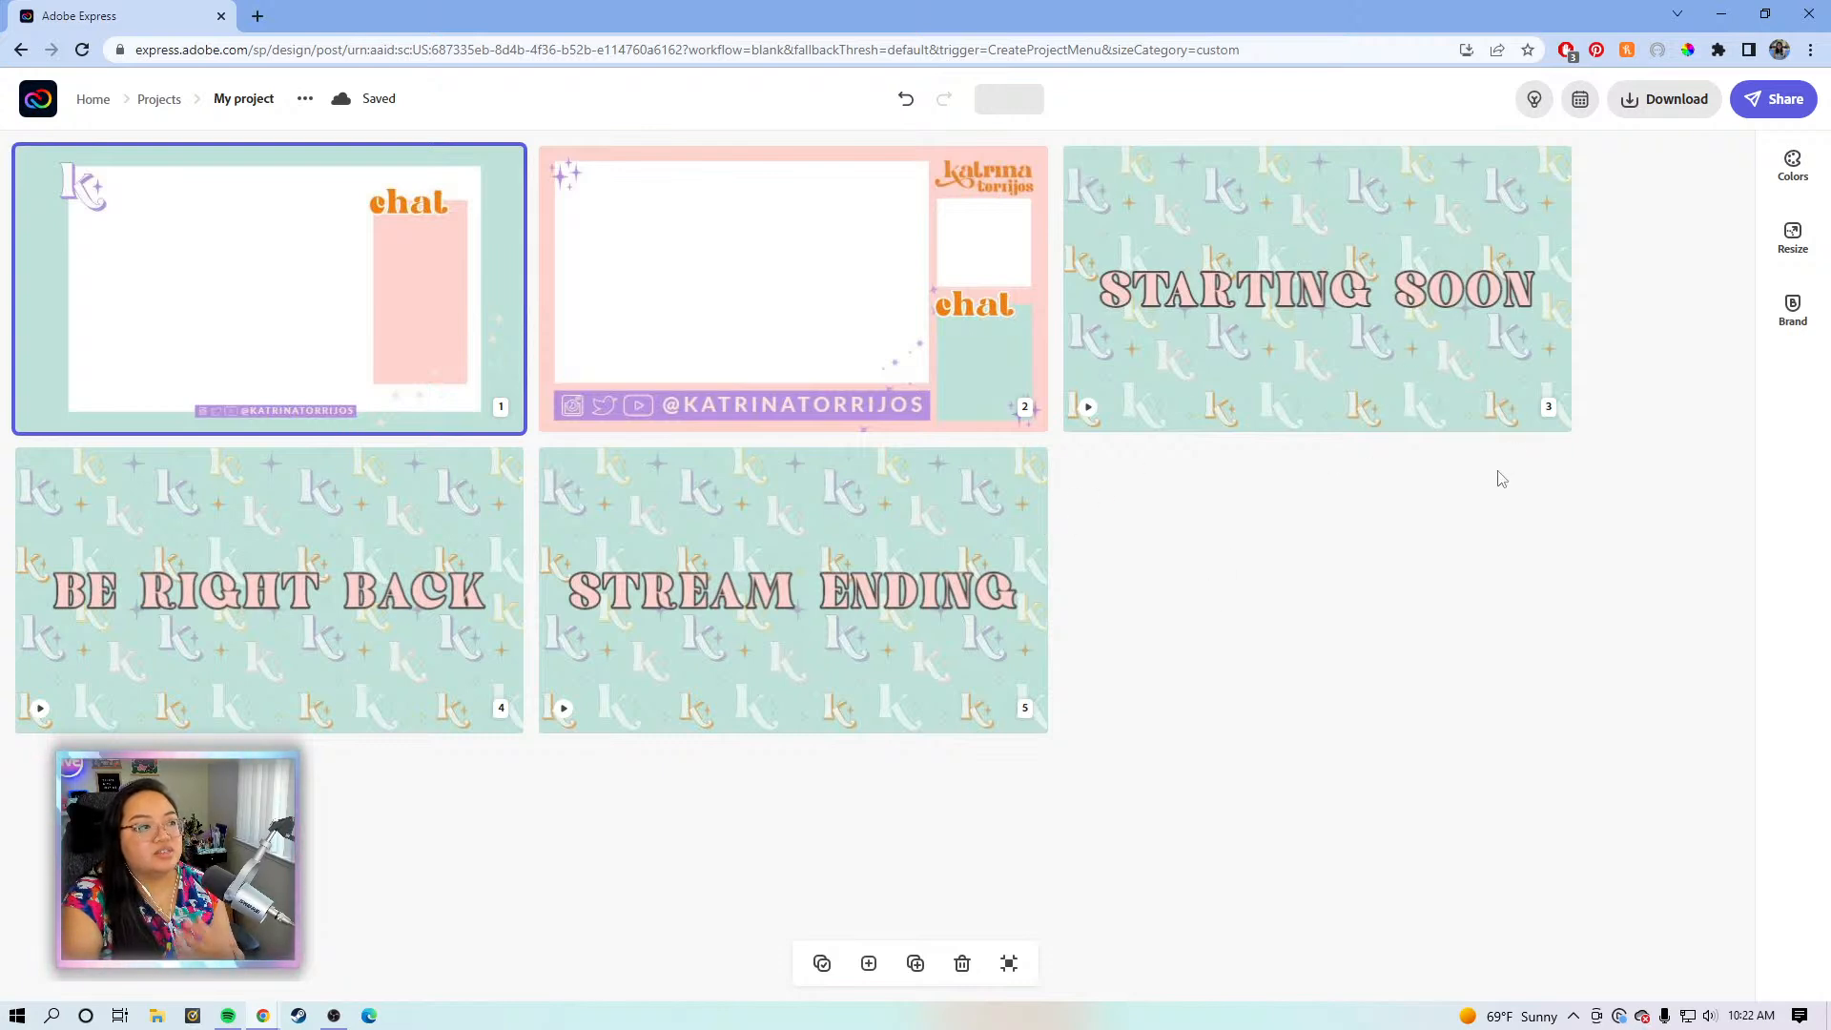
pyautogui.click(1666, 99)
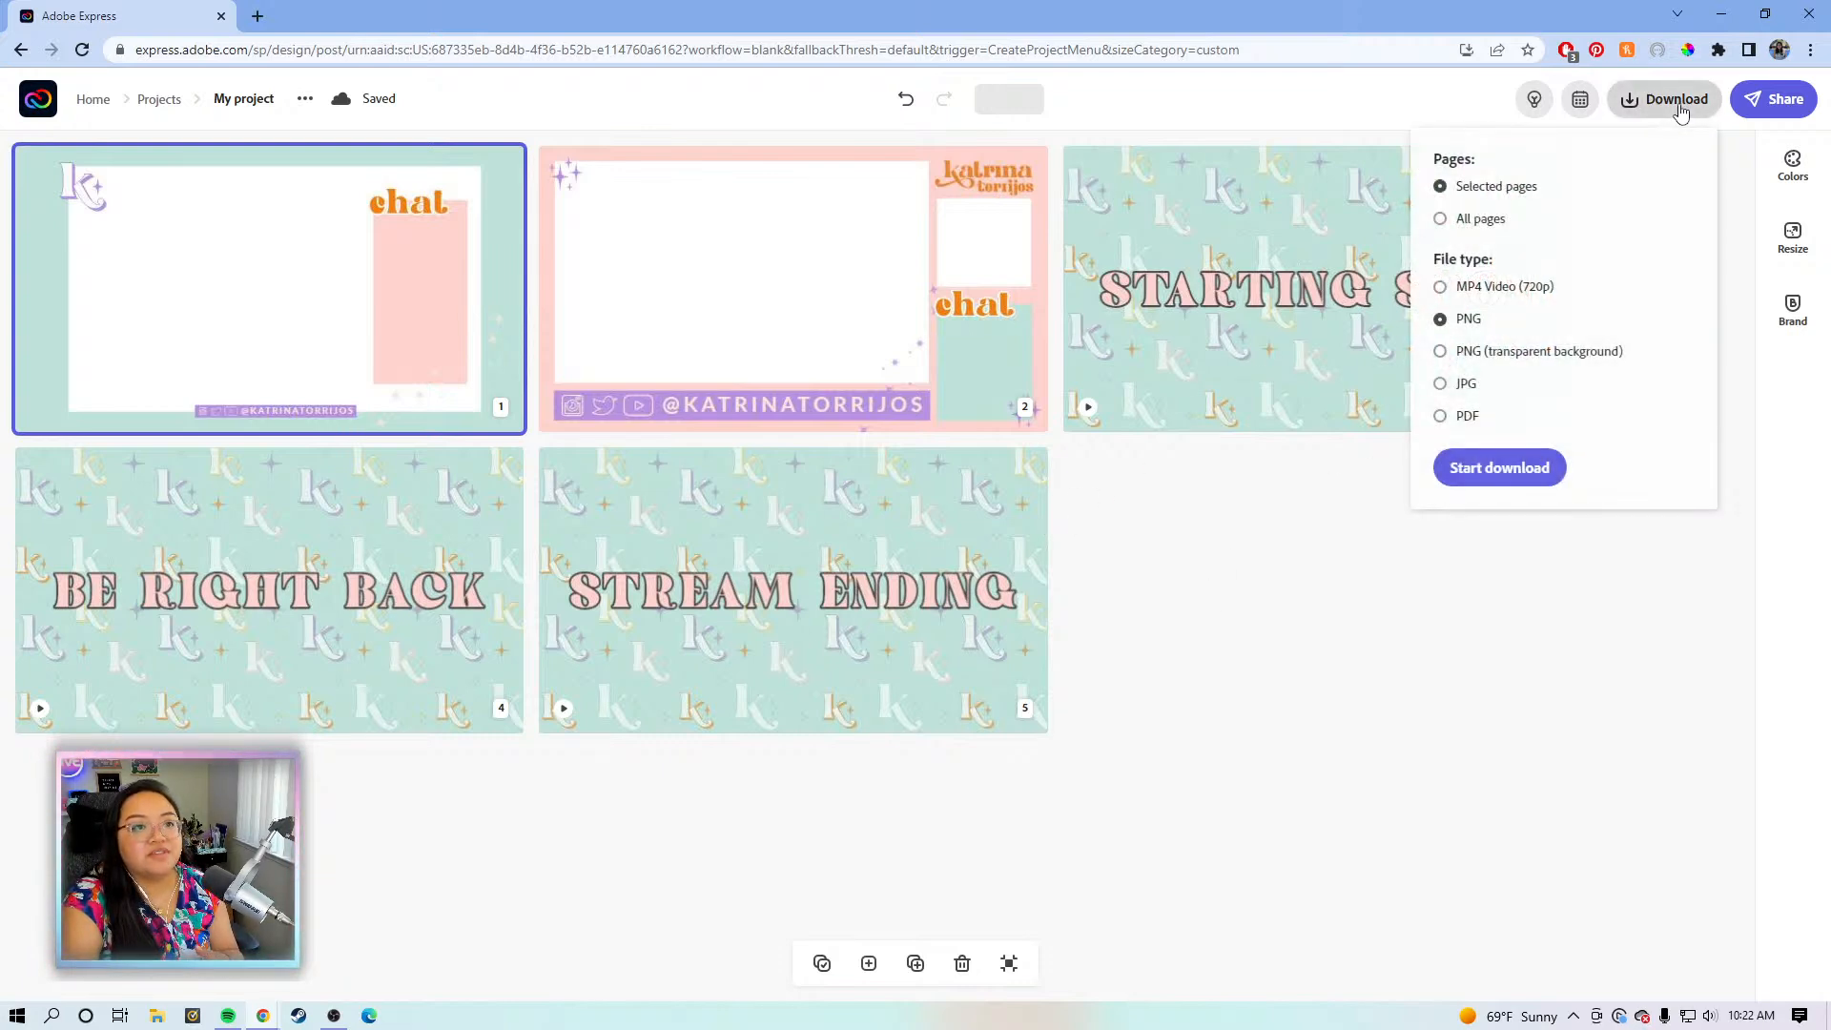
pyautogui.click(1286, 675)
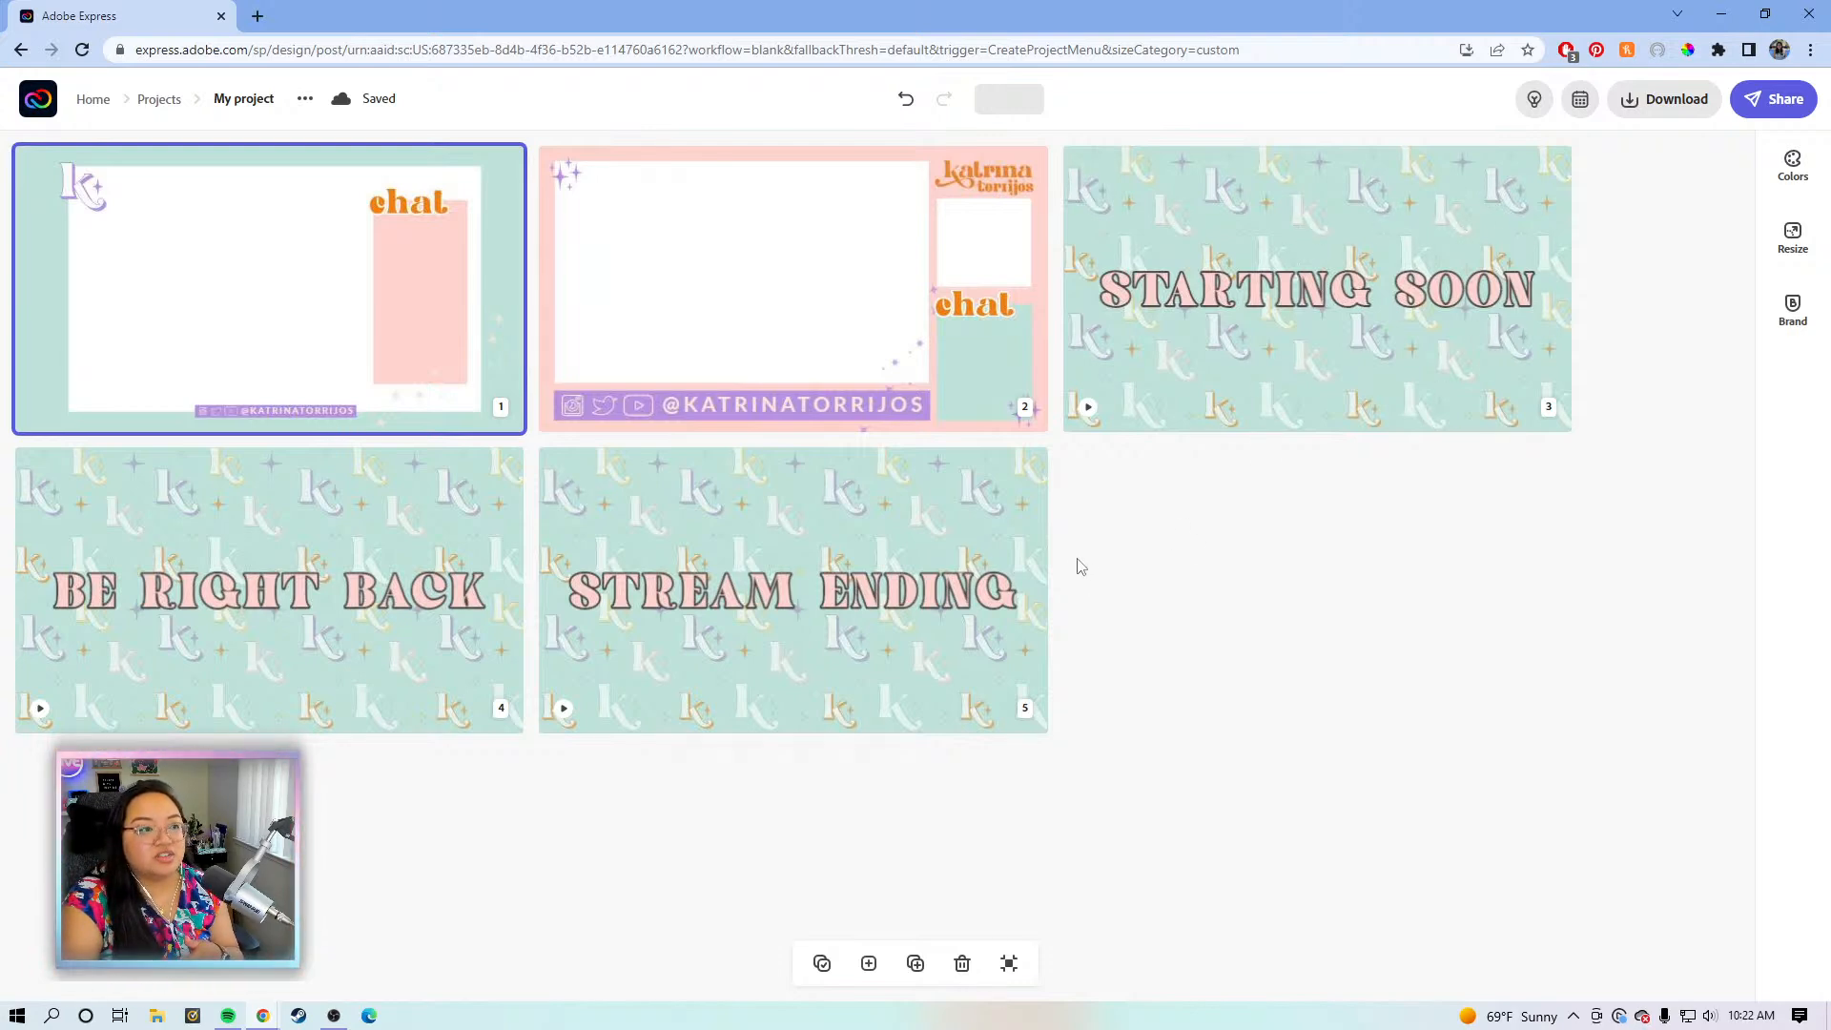
# - Download pages 1 and 2 as PNGs with transparent backgrounds
pyautogui.click(569, 178)
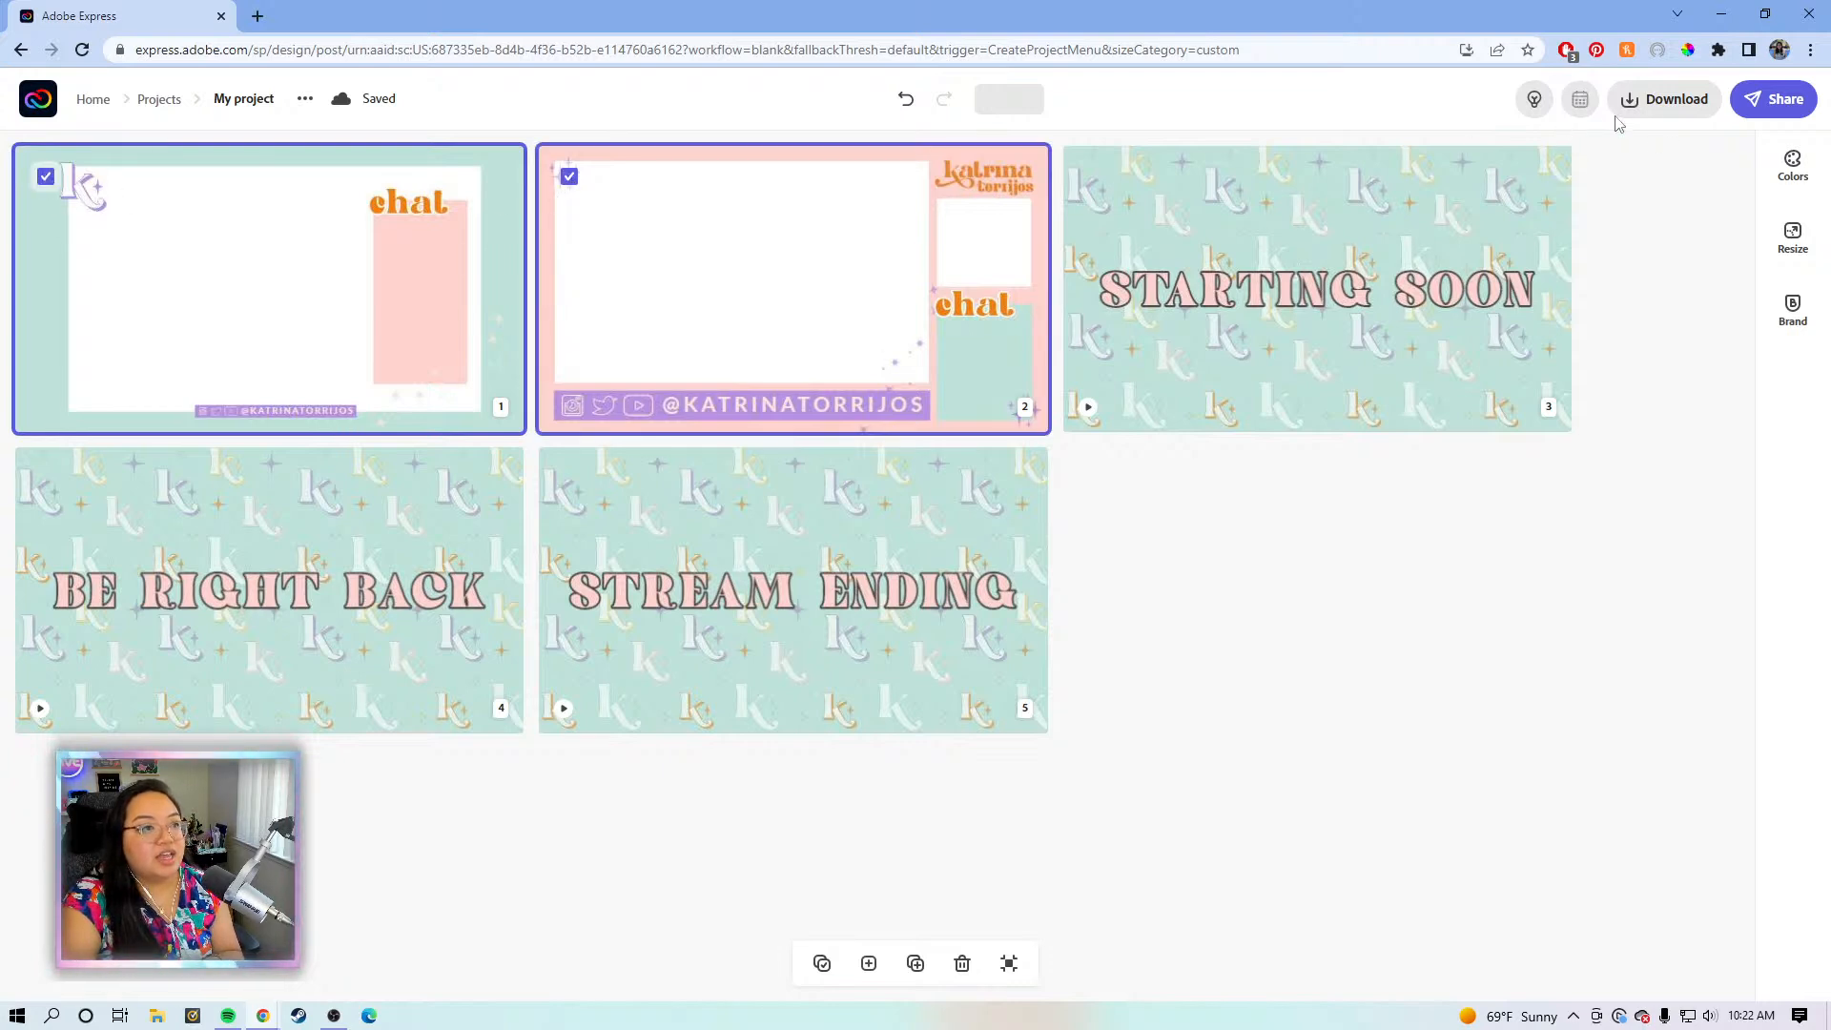
pyautogui.click(1655, 113)
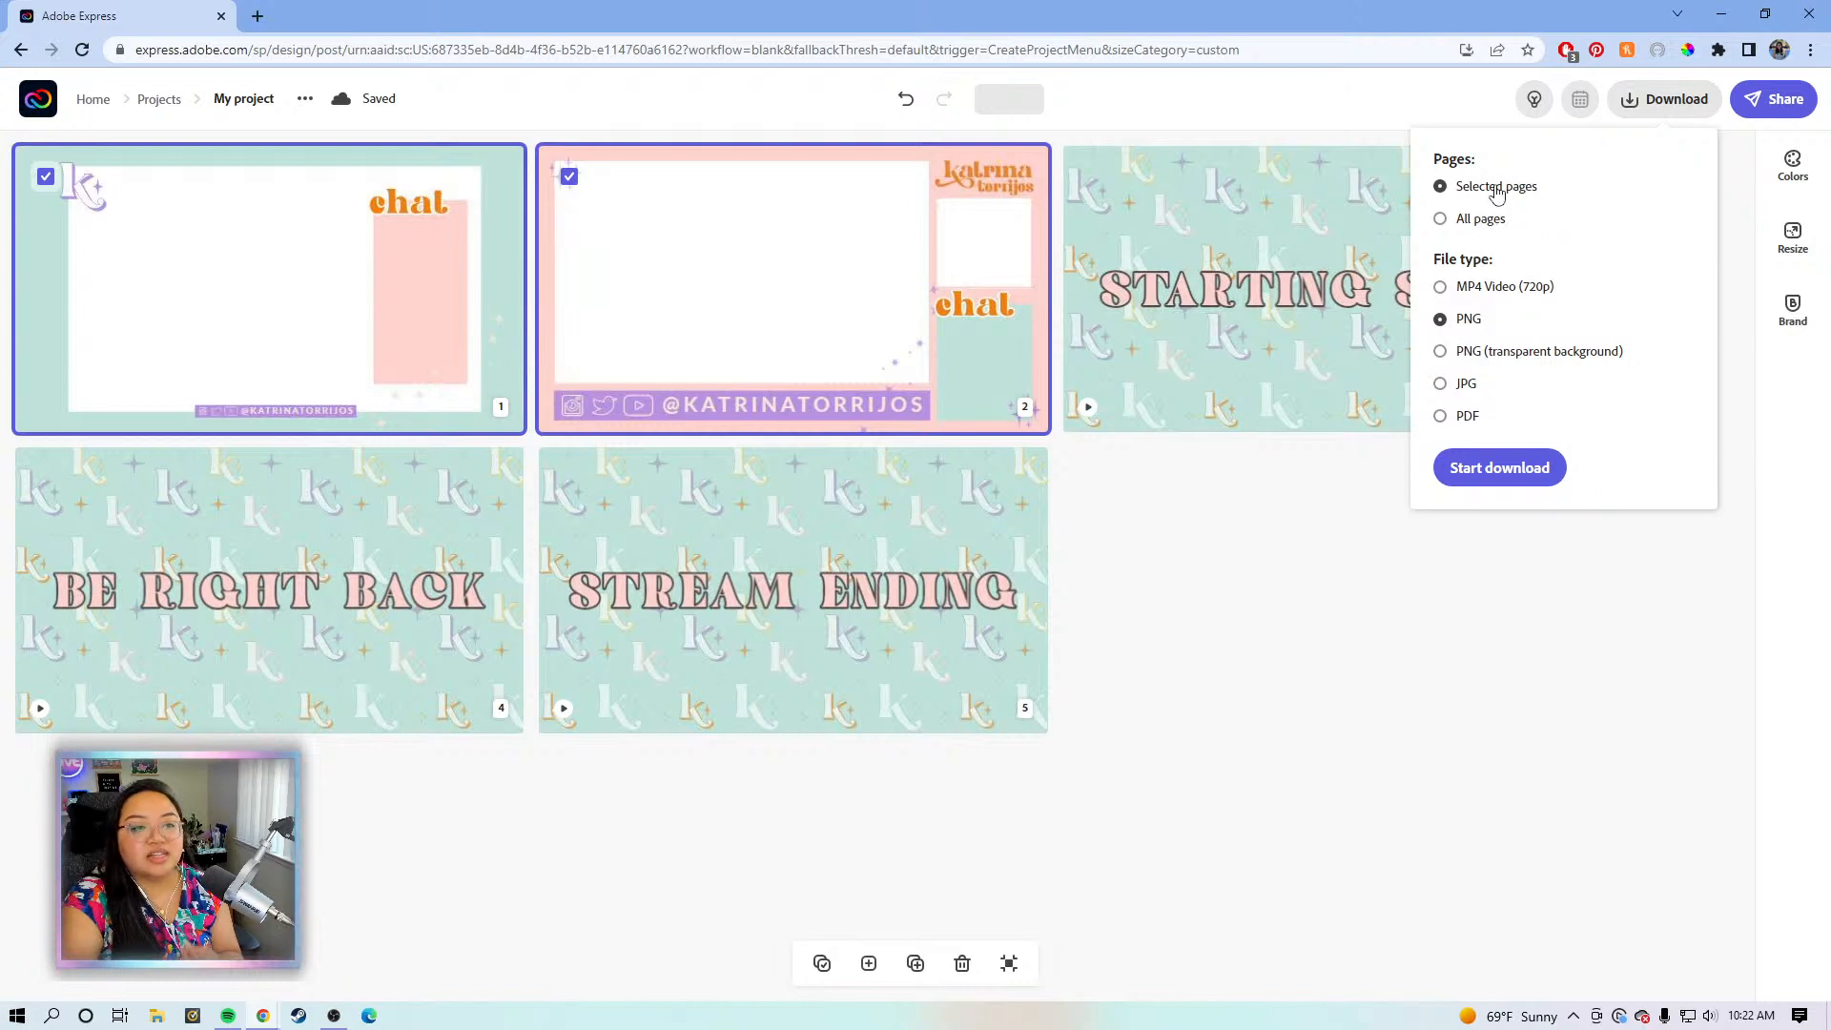
pyautogui.click(1457, 362)
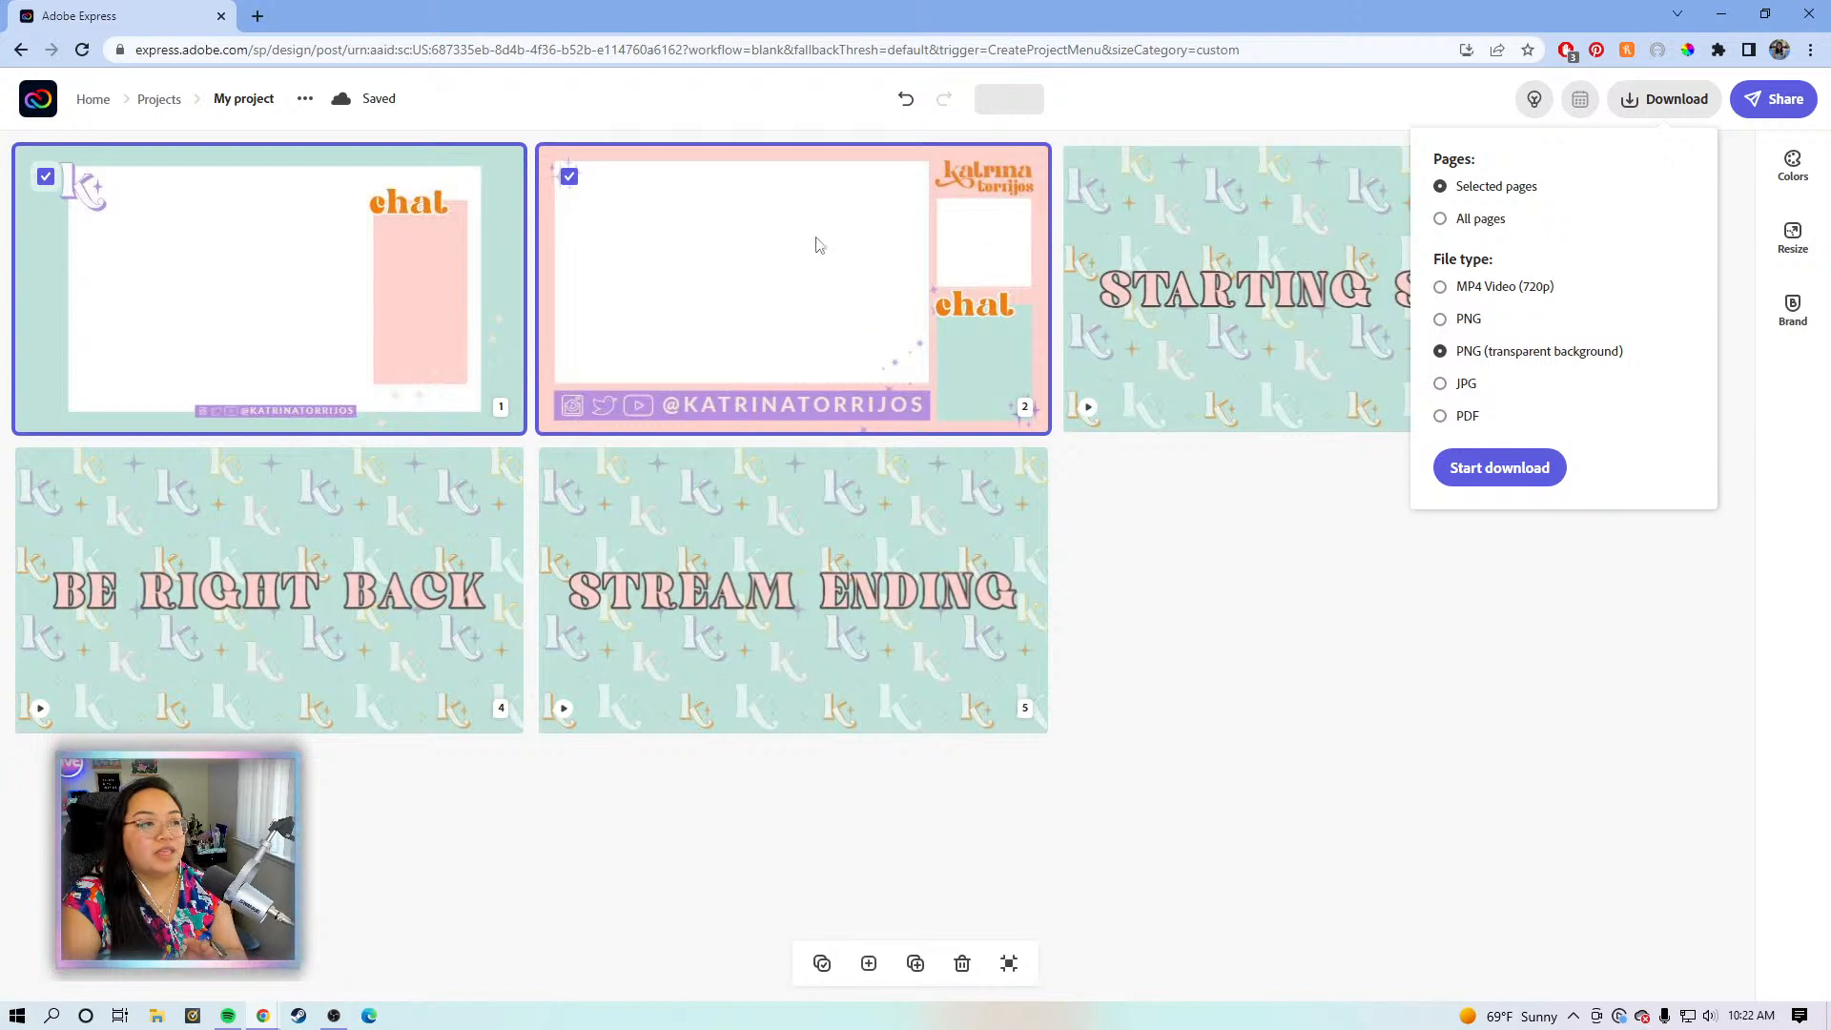
pyautogui.click(1401, 607)
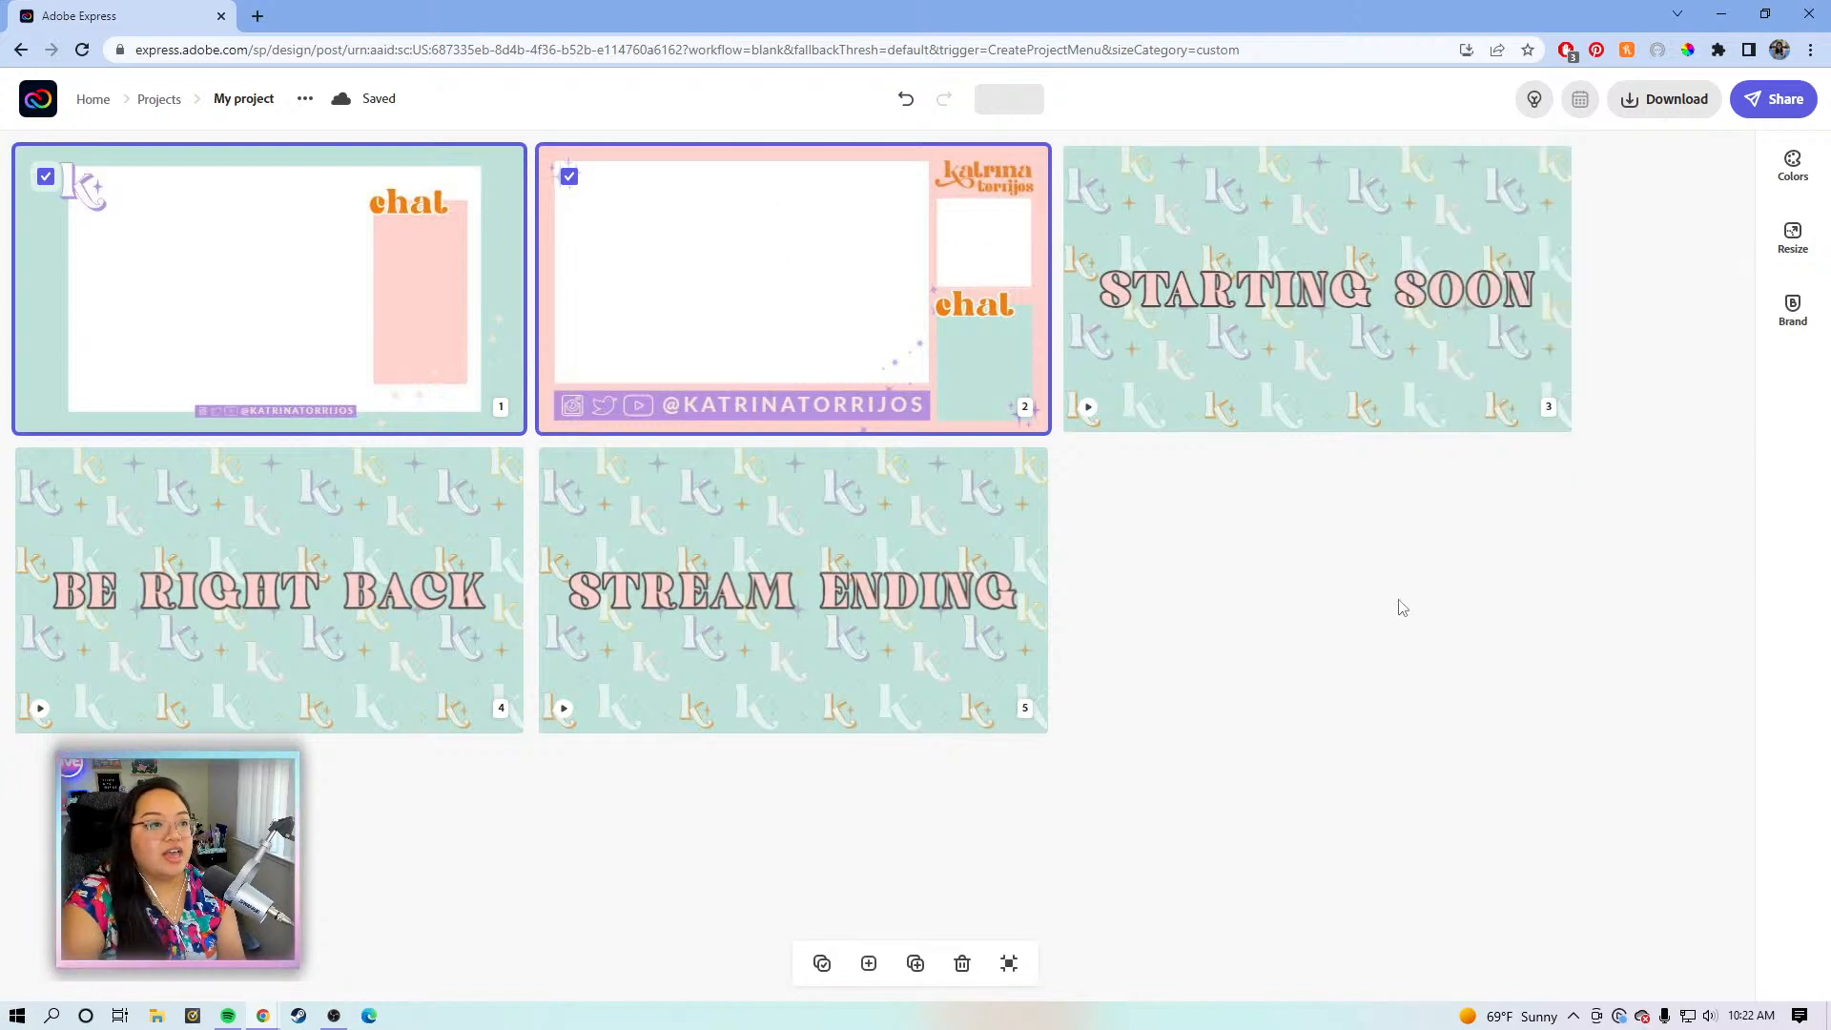
# - Select pages 3–5 instead and download them as 720p MP4 video
pyautogui.click(575, 177)
pyautogui.click(1092, 179)
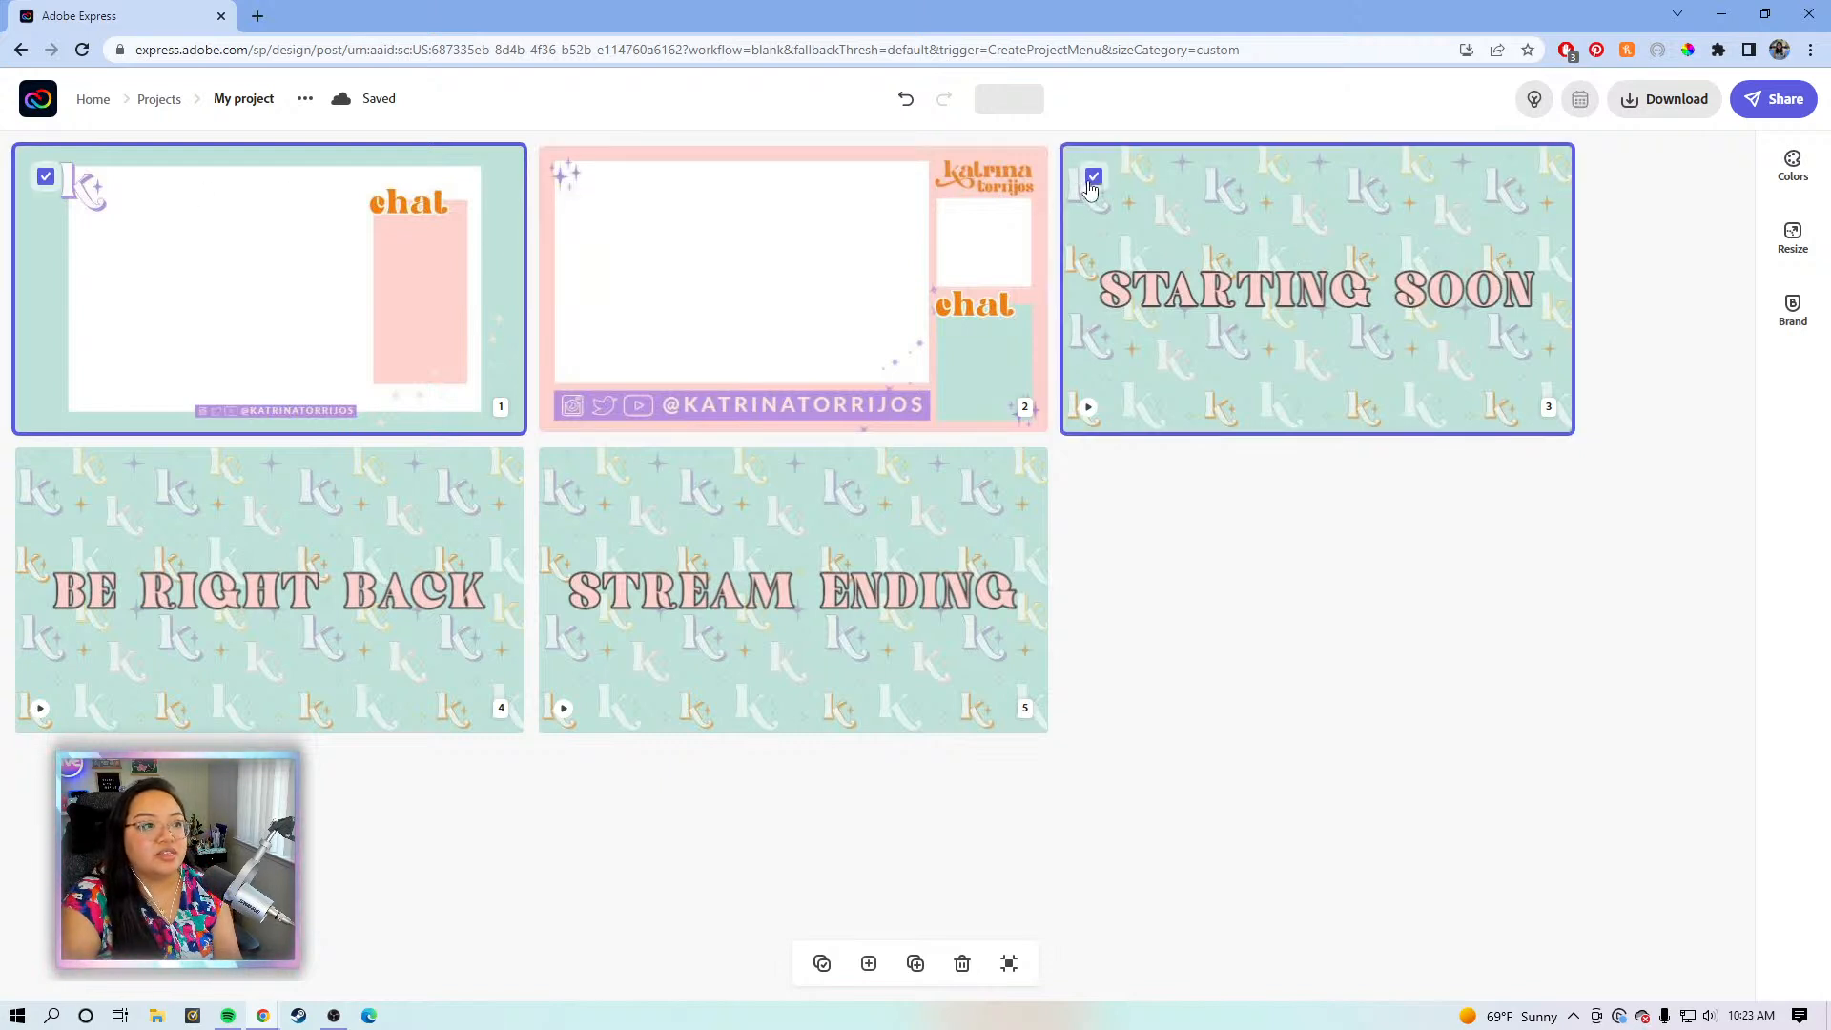
pyautogui.click(569, 477)
pyautogui.click(45, 478)
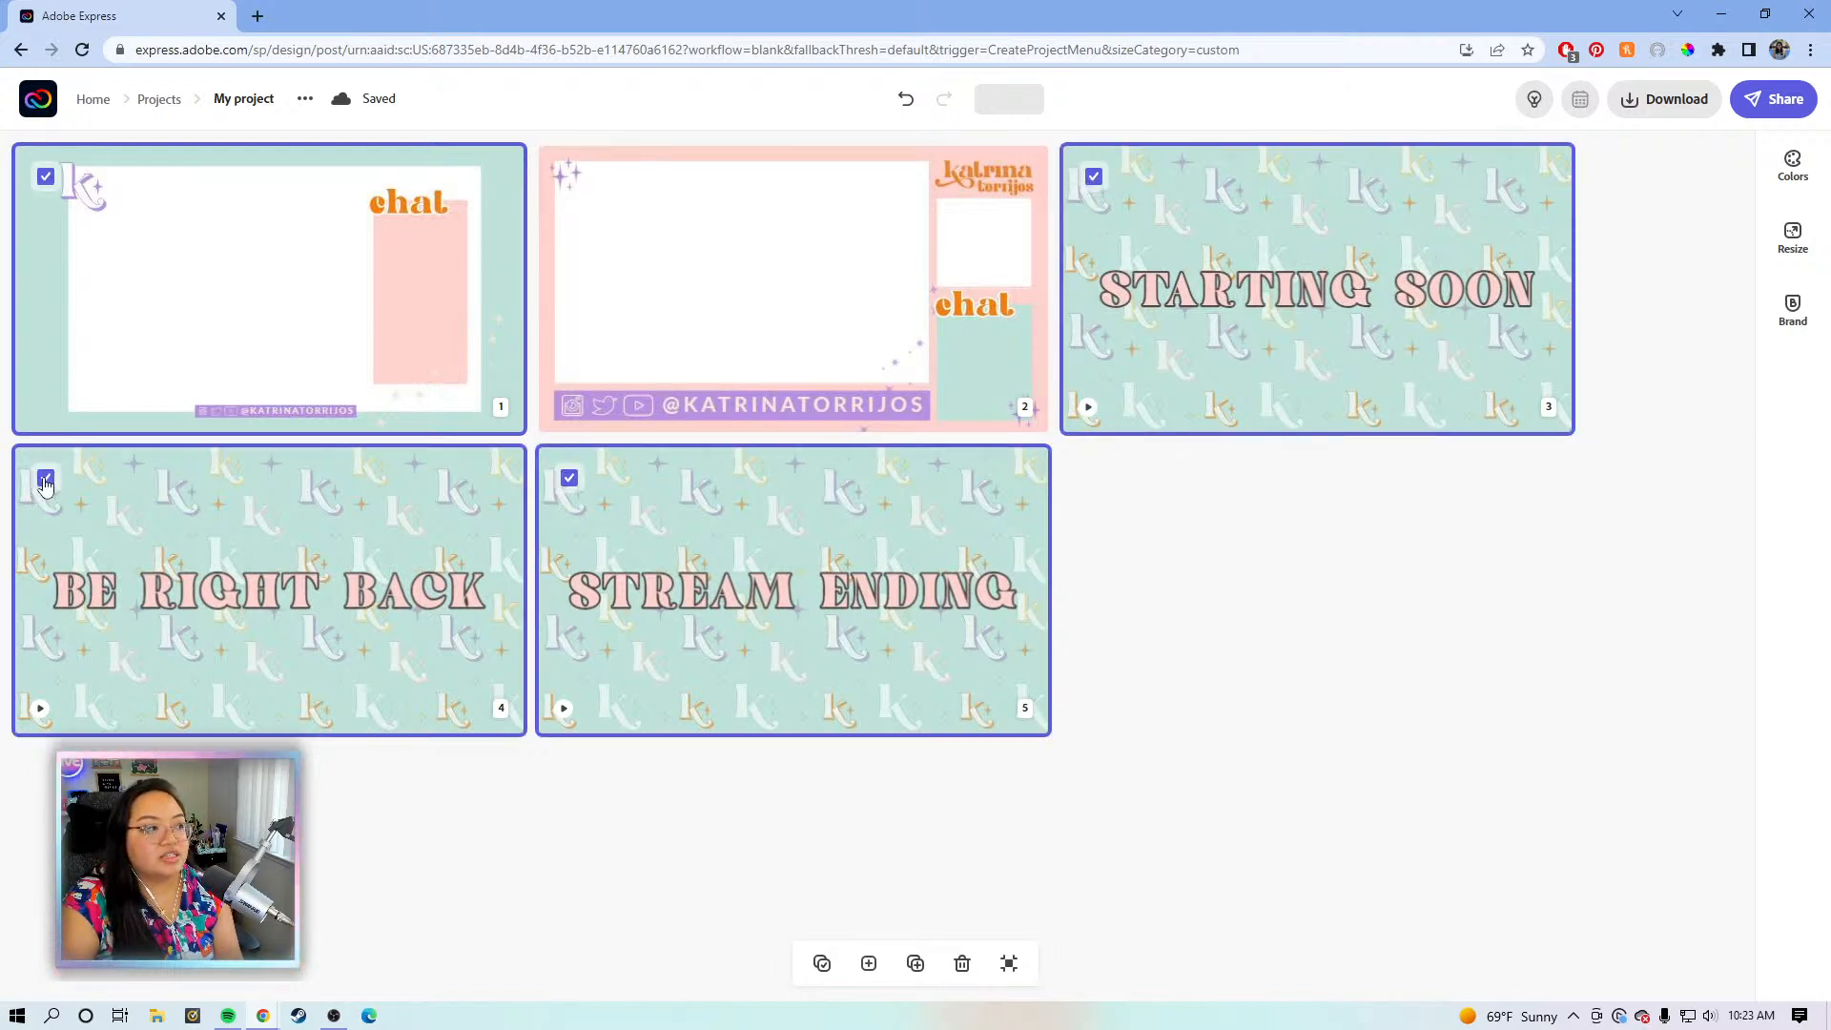
pyautogui.click(1692, 112)
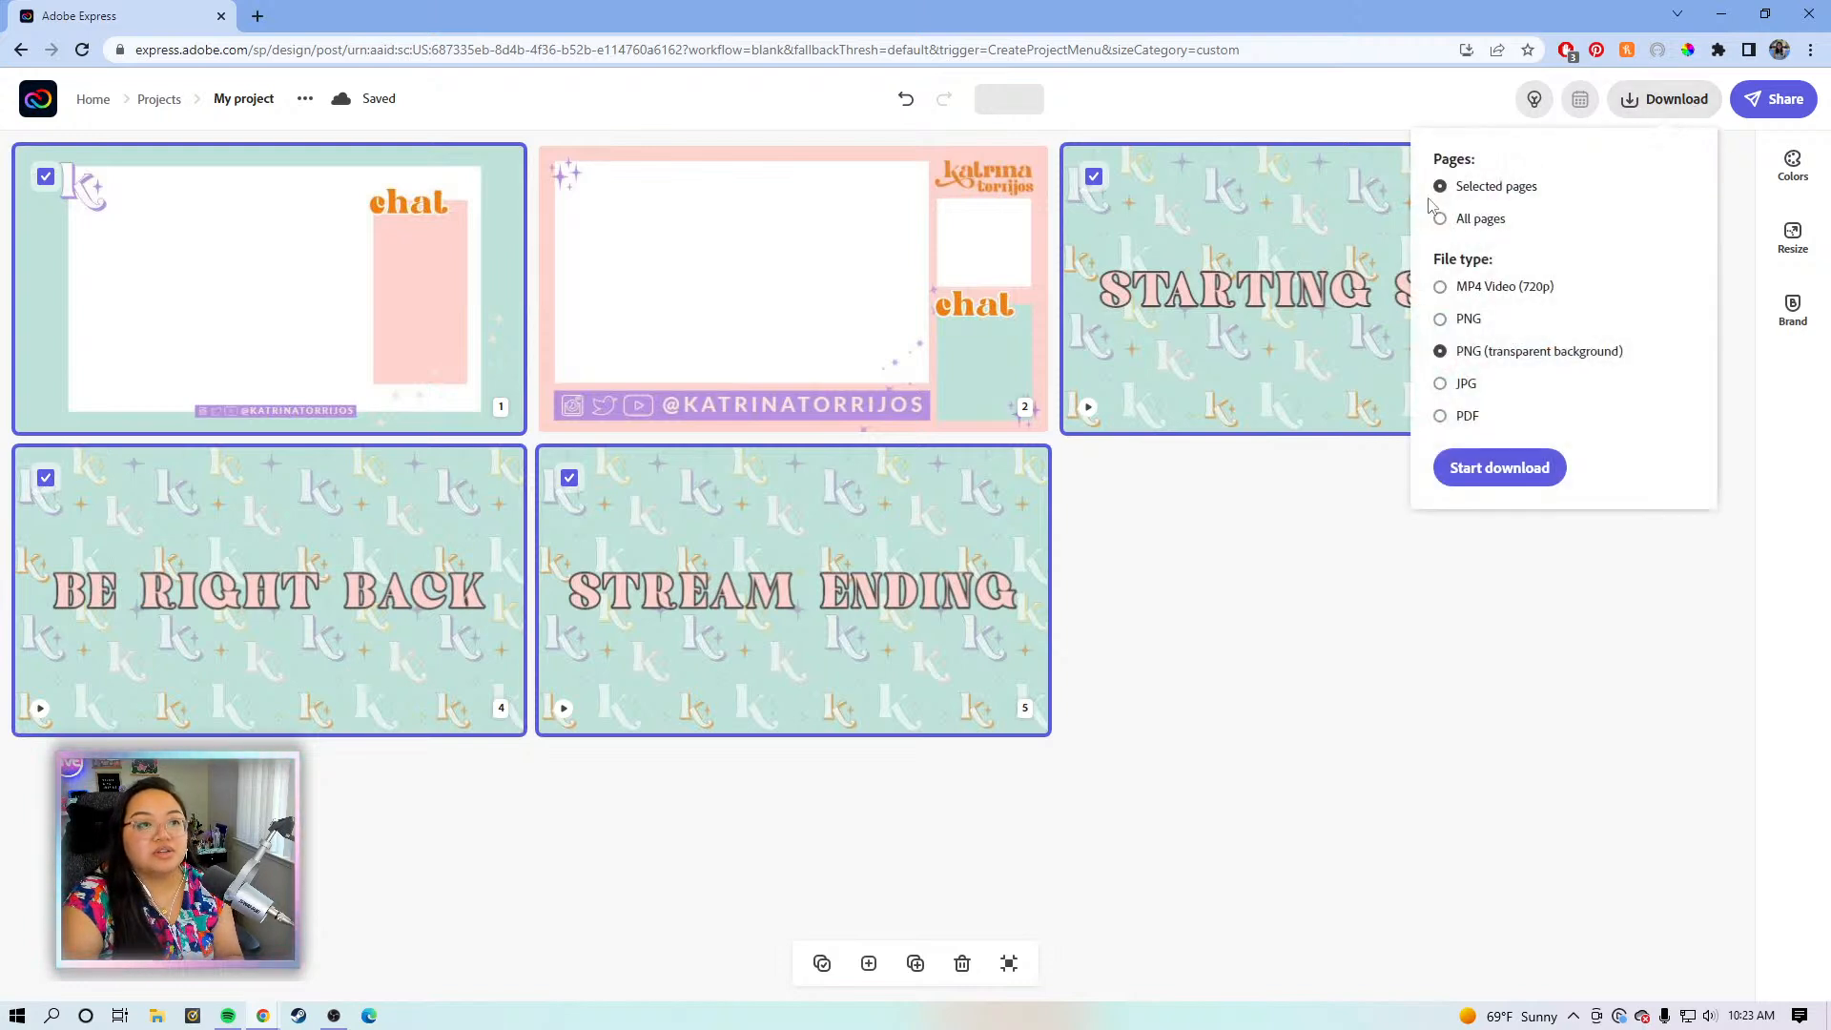
pyautogui.click(1505, 288)
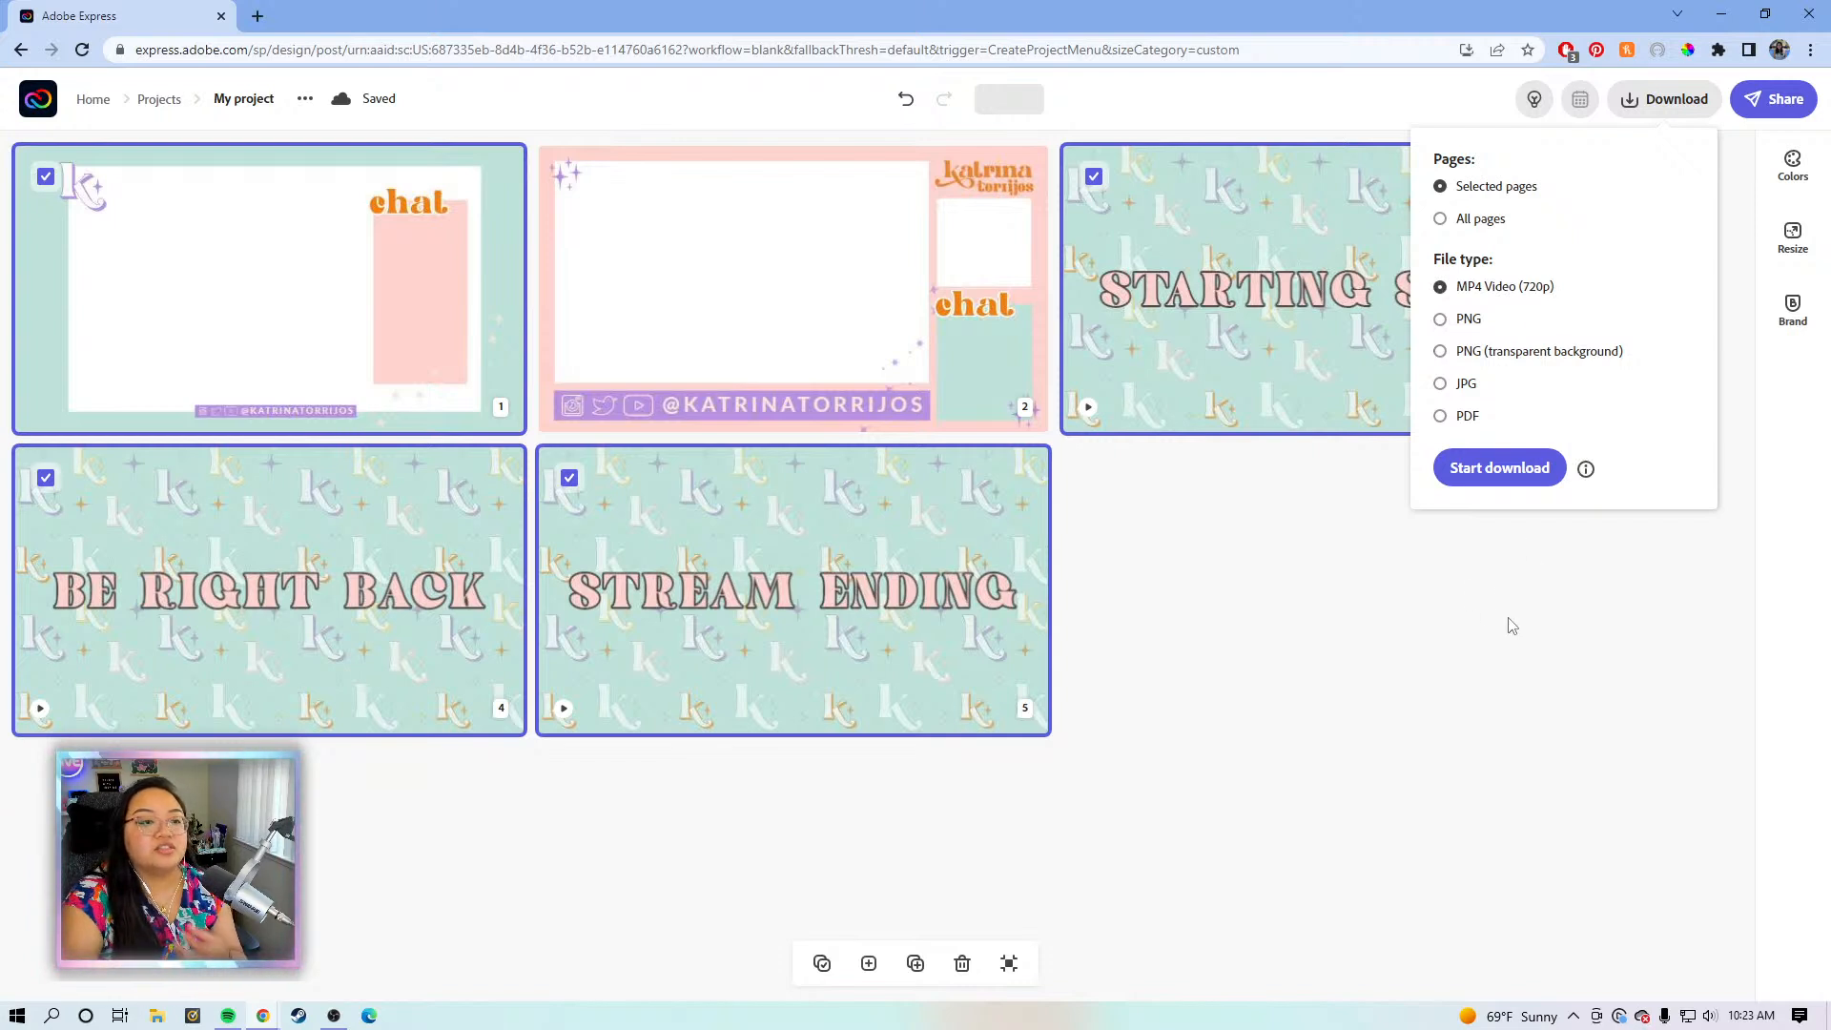
pyautogui.click(1428, 587)
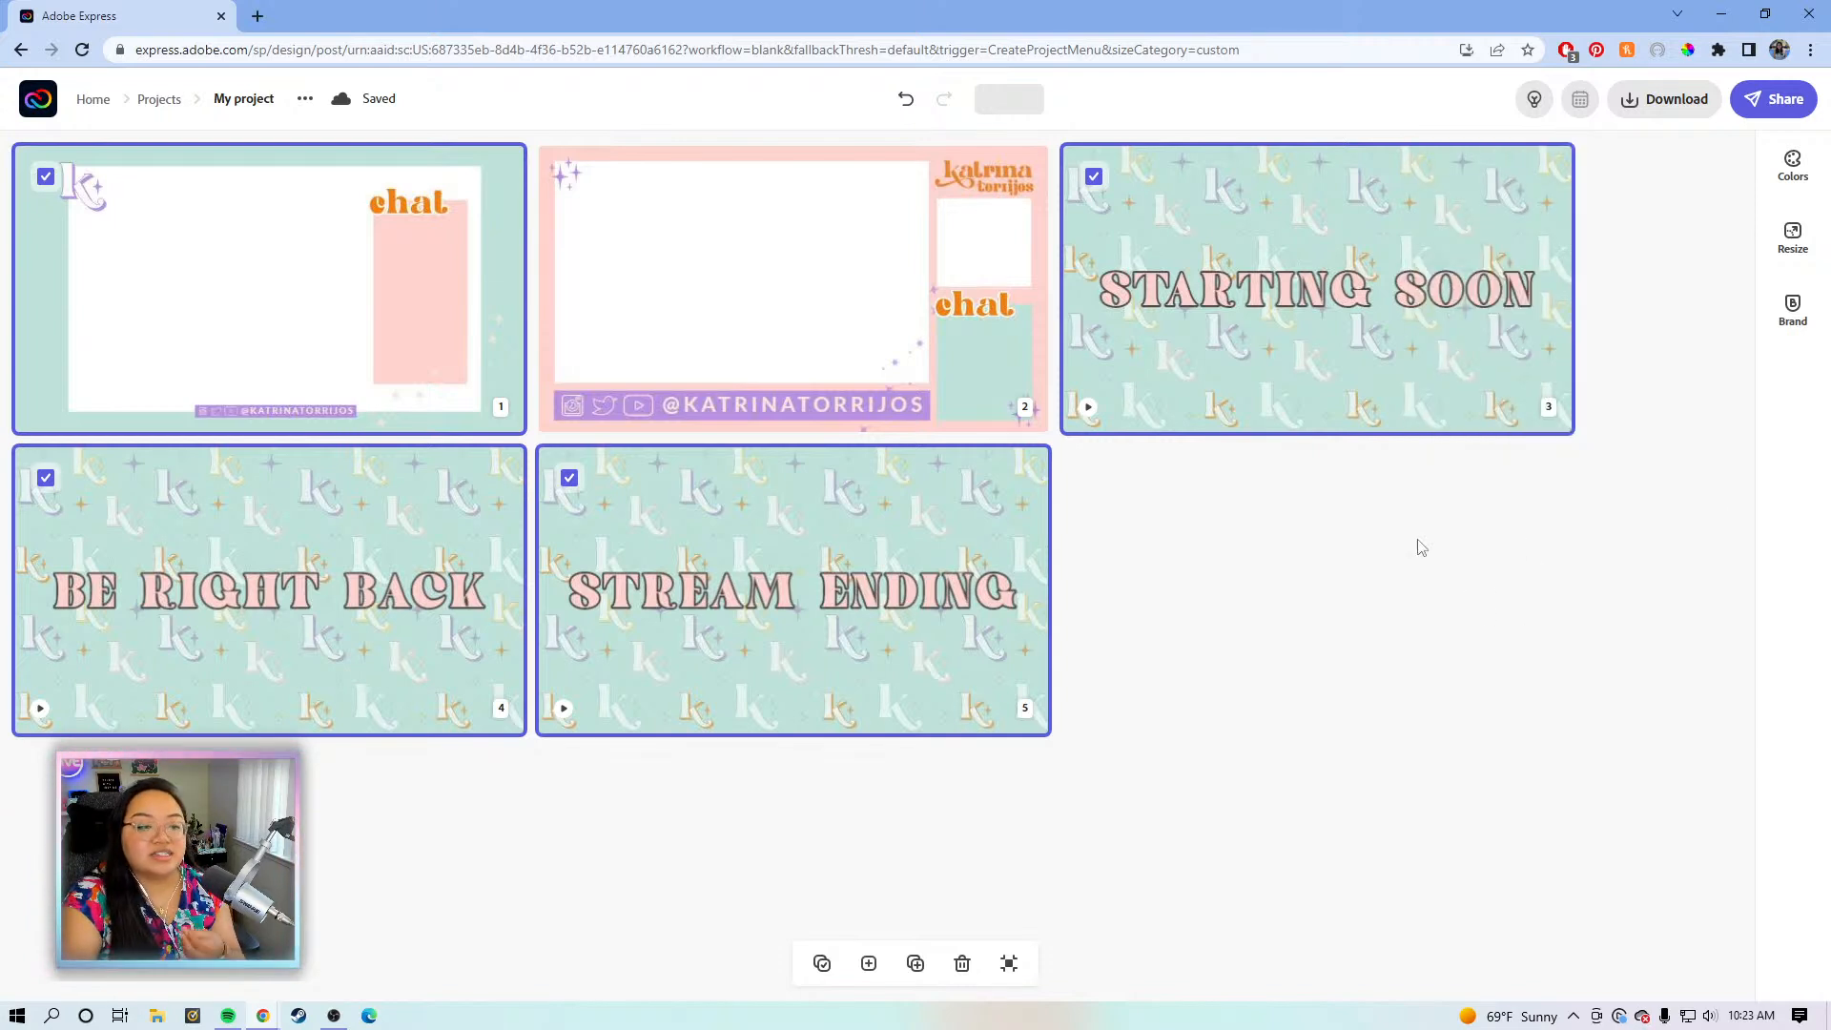